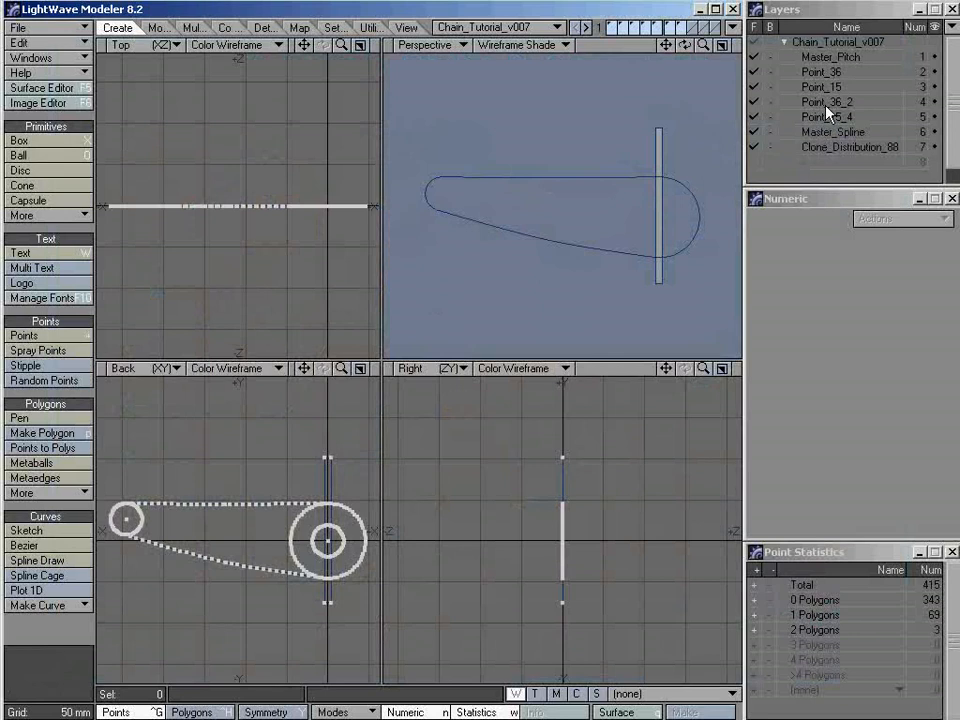
# Examine the Point_36_2 layer and the Master_Spline layer individually, each fitted to the views
pyautogui.click(828, 102)
pyautogui.press('a')
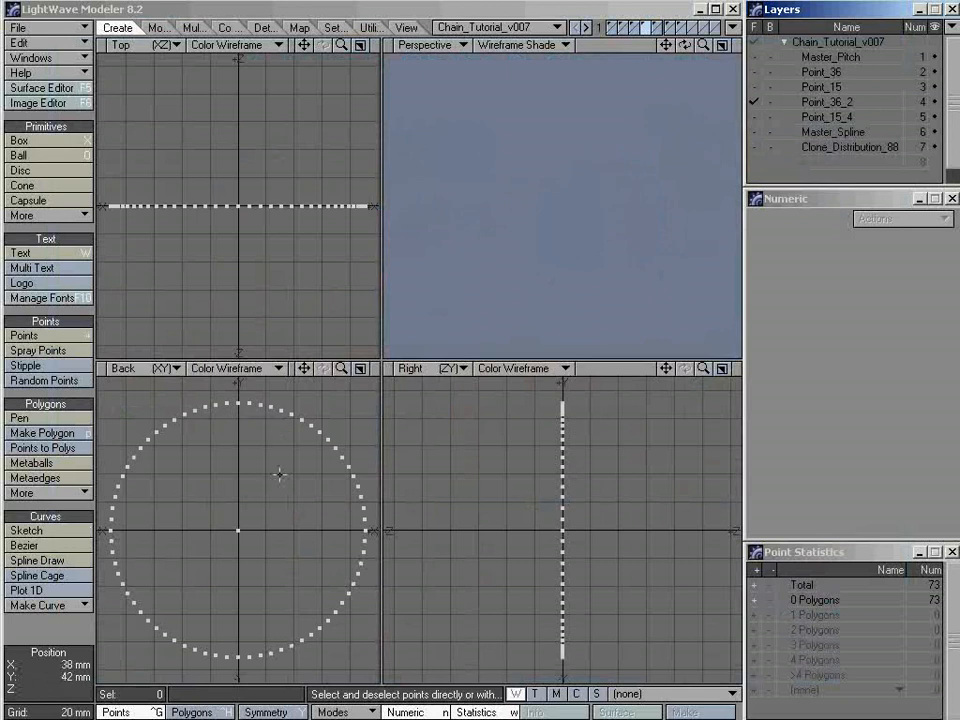
pyautogui.click(830, 133)
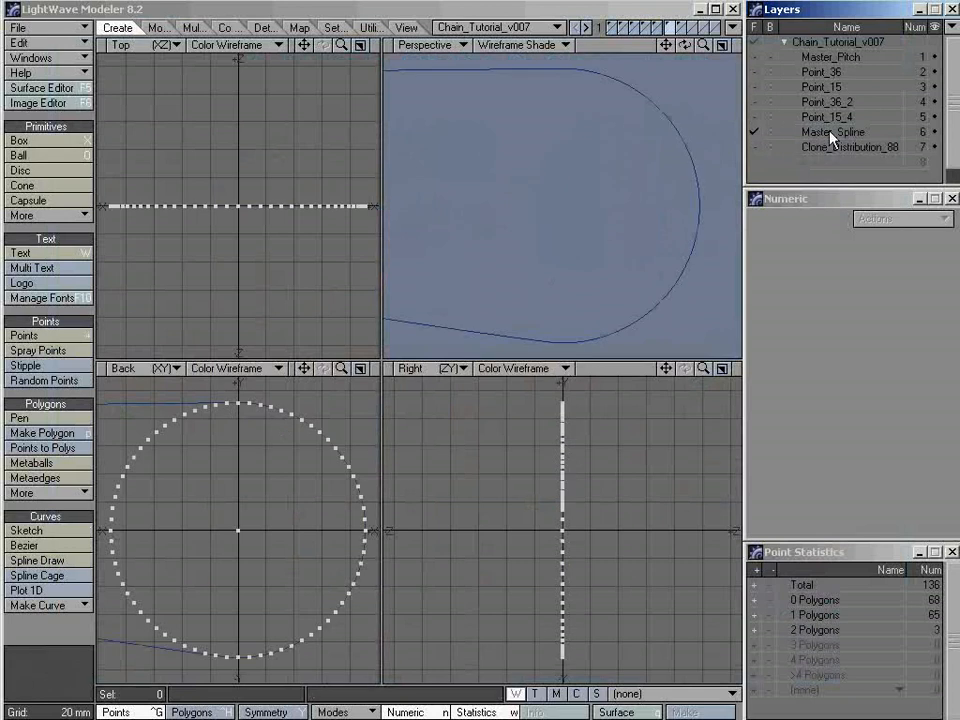
pyautogui.press('a')
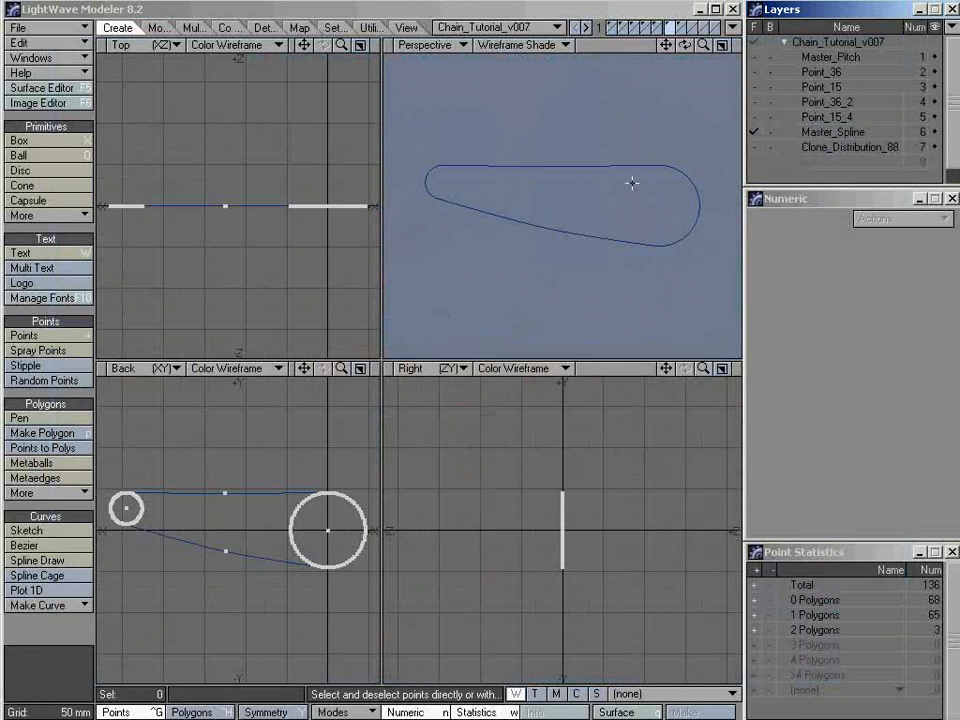
# Examine the Clone_Distribution_88 points in the Back view, checking two neighbouring points on the upper run and the upper point at X 0
pyautogui.click(818, 150)
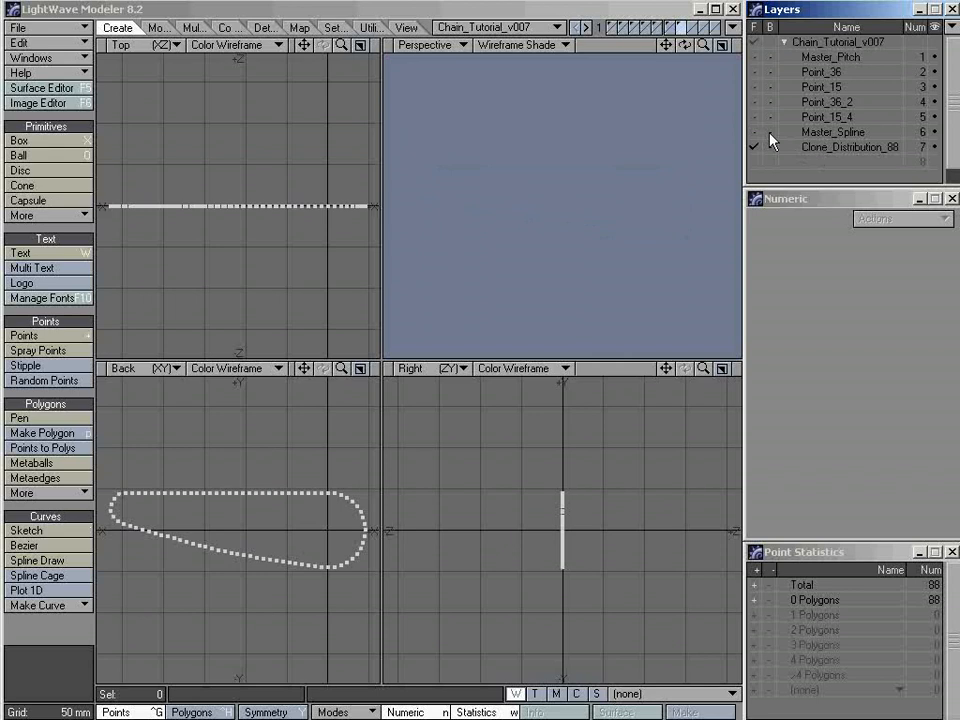
pyautogui.keyDown('ctrl'); pyautogui.keyDown('alt'); pyautogui.moveTo(281, 492); pyautogui.dragTo(418, 493); pyautogui.keyUp('alt'); pyautogui.keyUp('ctrl')
pyautogui.press('KP_0')
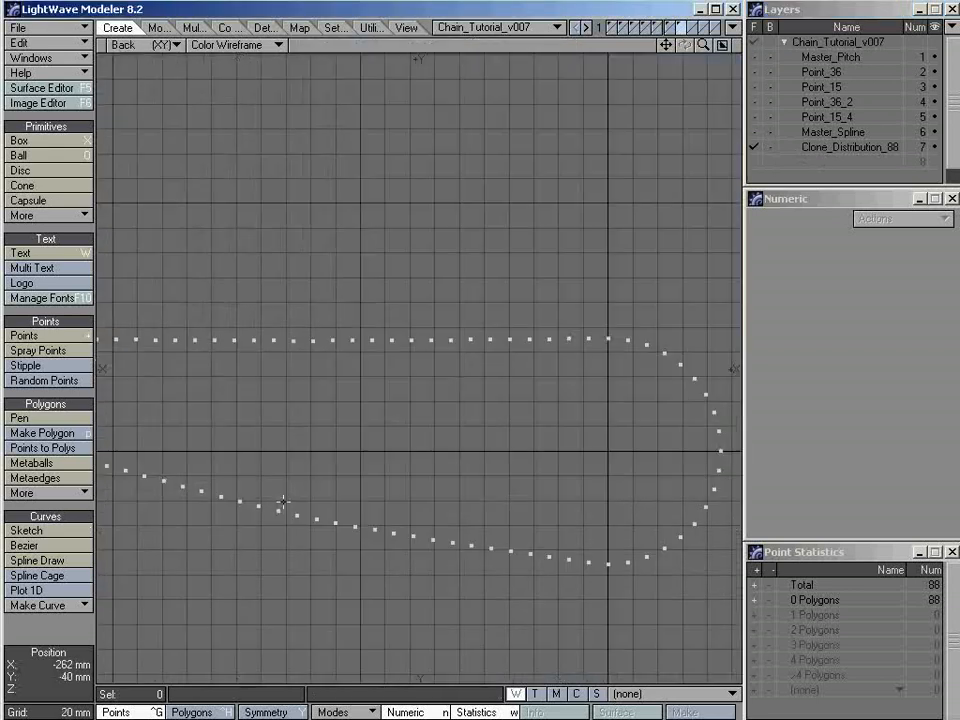
pyautogui.press('a')
pyautogui.scroll(3, 372, 285)
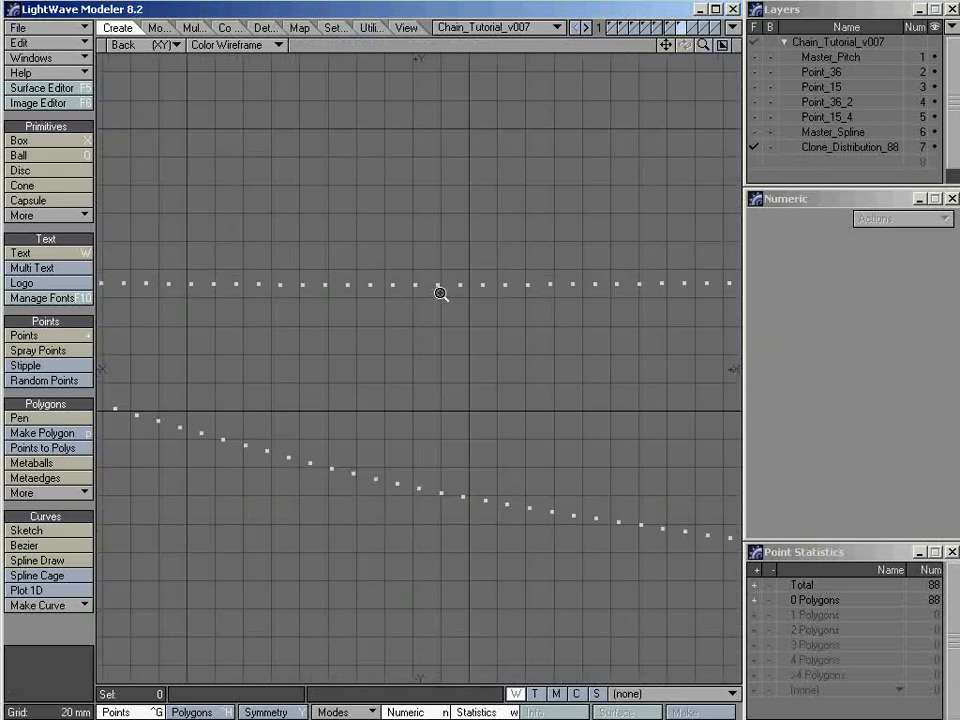
pyautogui.click(370, 286)
pyautogui.click(402, 286)
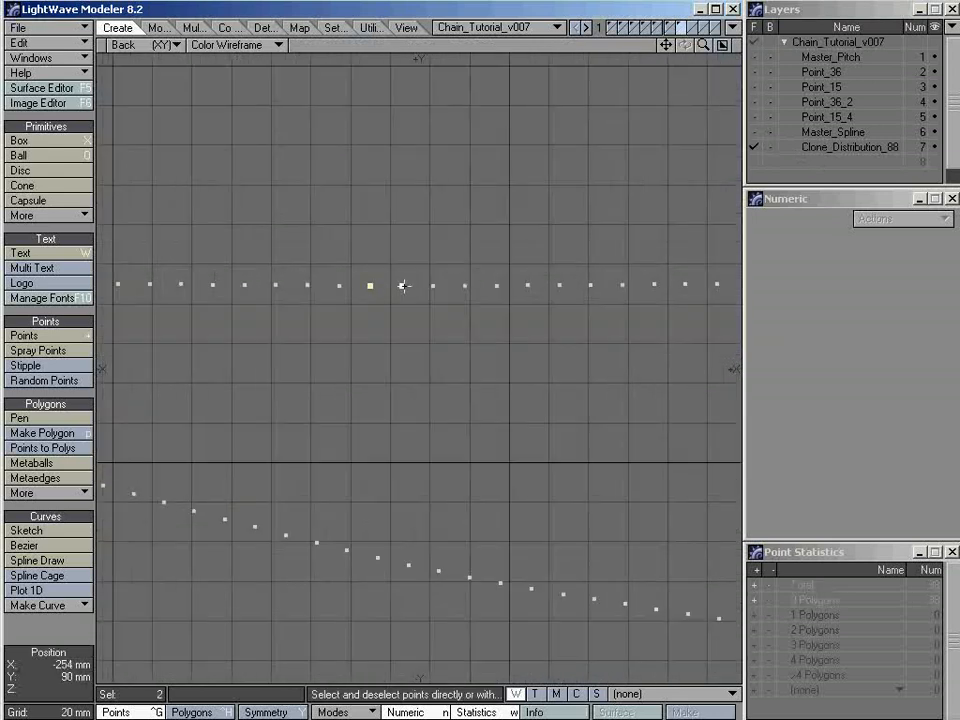
pyautogui.scroll(-3, 530, 298)
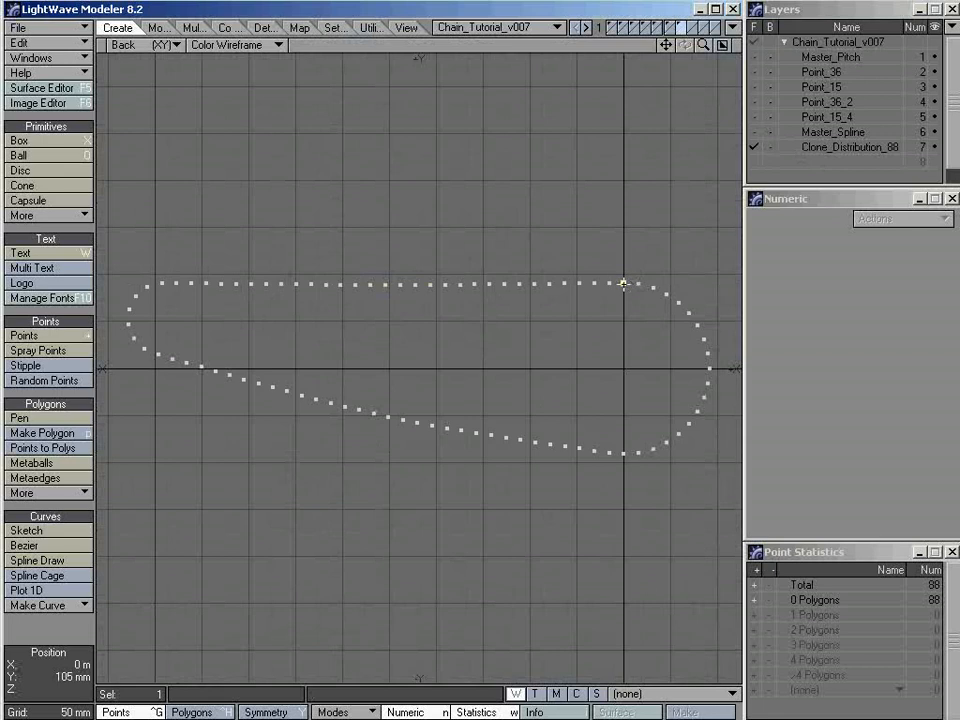
pyautogui.click(623, 284)
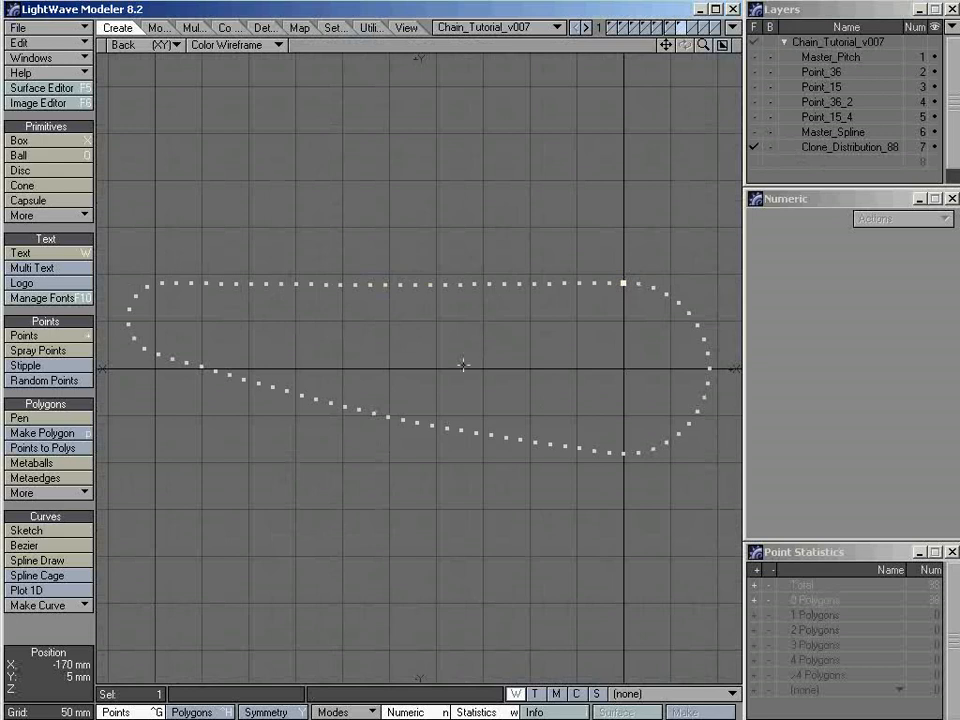
pyautogui.click(499, 356)
# Copy the two upper points of the Master_Pitch layer into empty layer 8 and center them on the origin
pyautogui.moveTo(953, 141); pyautogui.dragTo(953, 154)
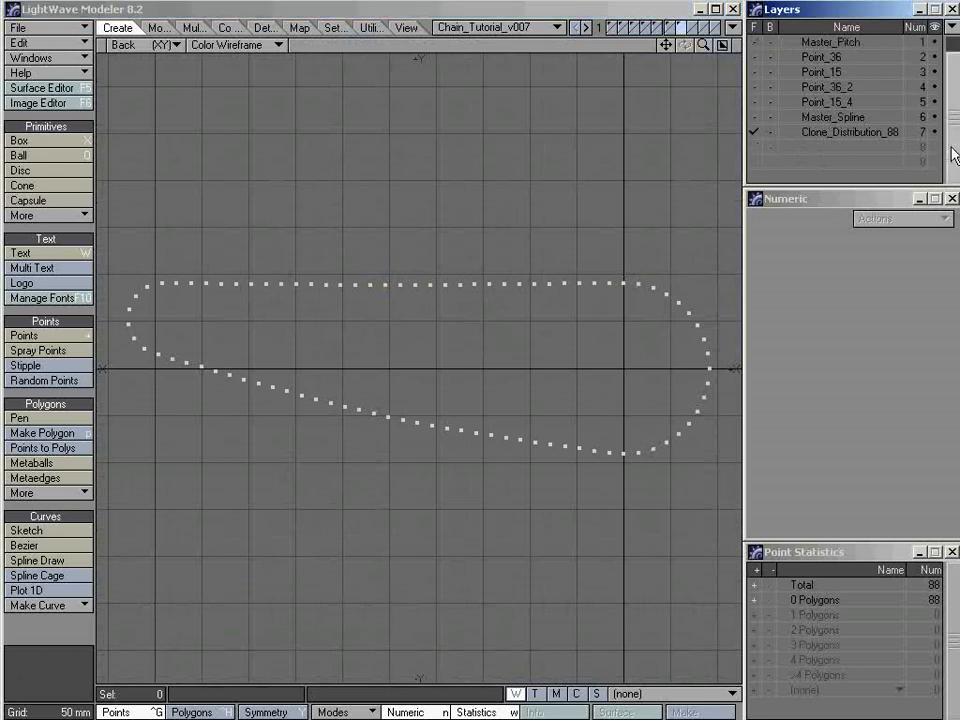
pyautogui.press('KP_0')
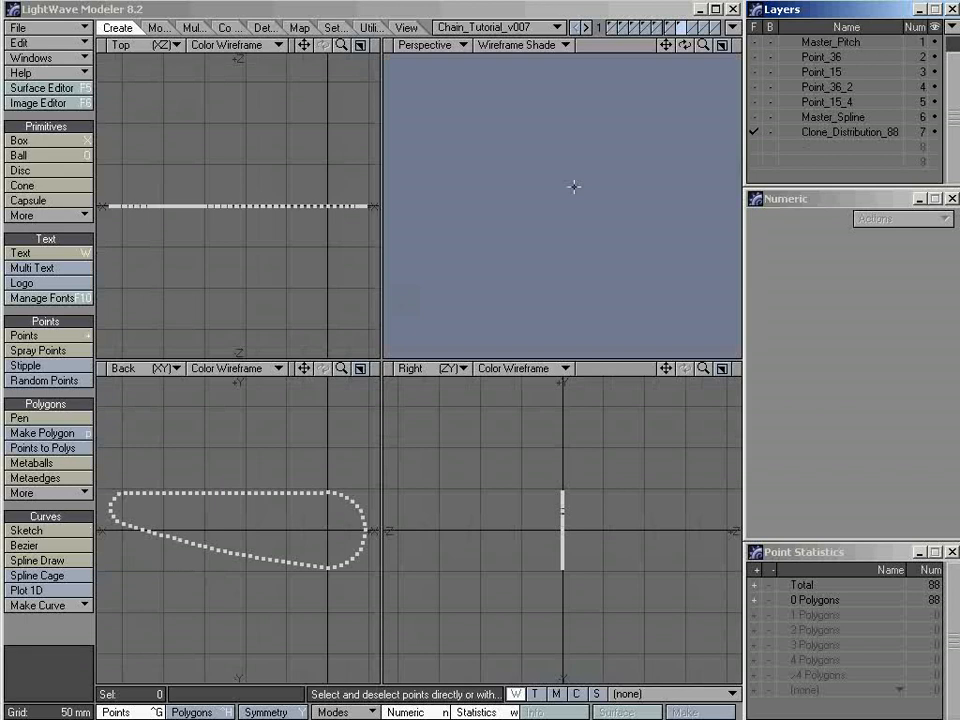
pyautogui.click(825, 44)
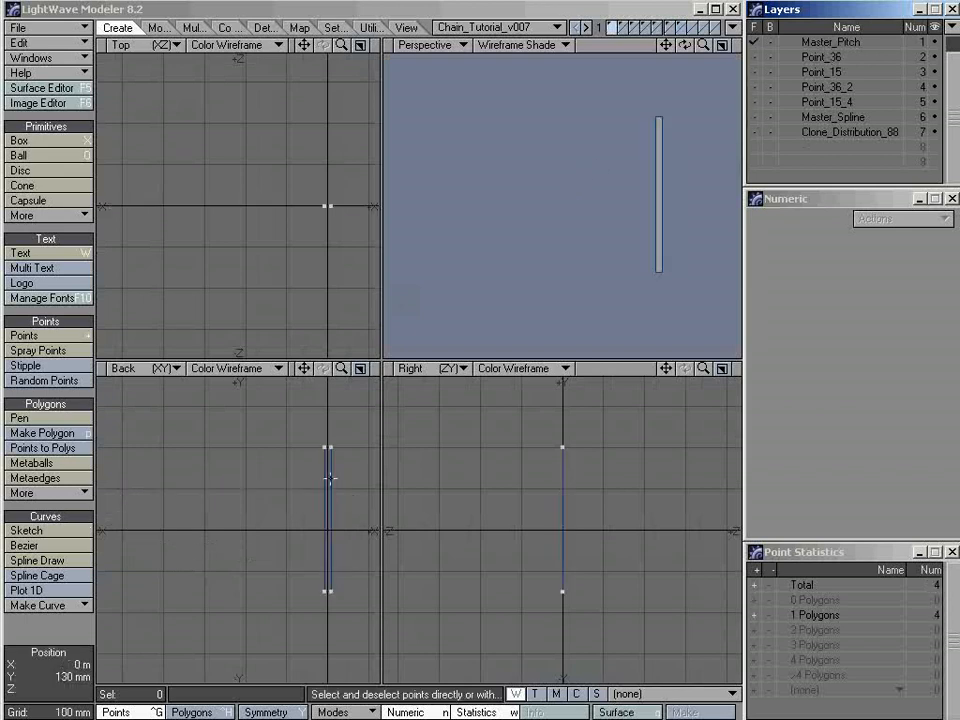
pyautogui.press('a')
pyautogui.keyDown('alt'); pyautogui.moveTo(265, 428); pyautogui.dragTo(267, 455); pyautogui.keyUp('alt')
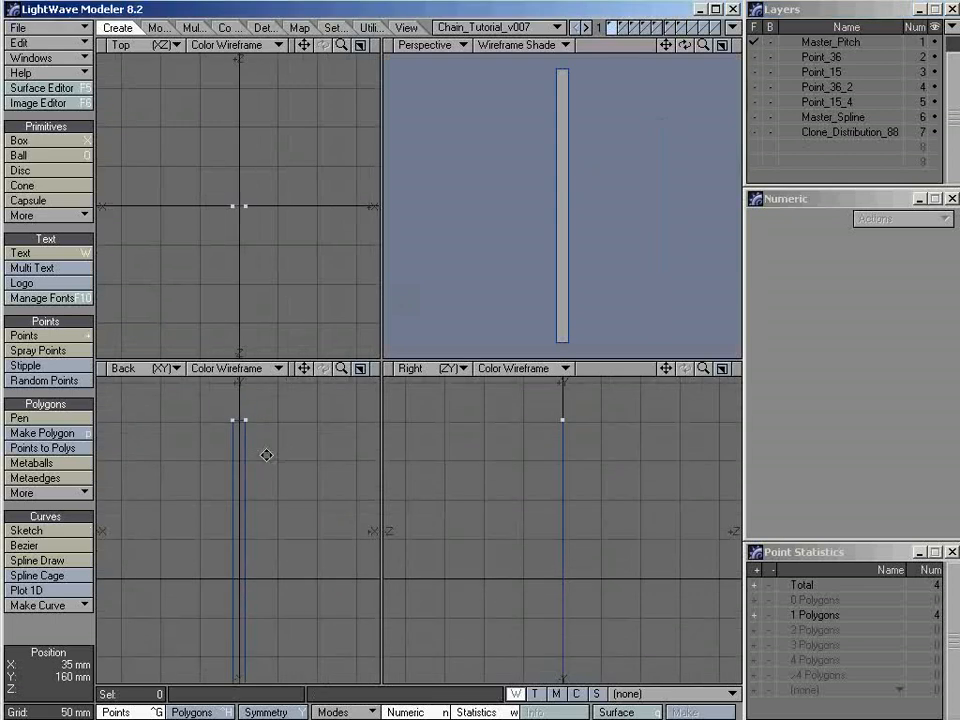
pyautogui.moveTo(285, 447)
pyautogui.mouseDown(button='right')
pyautogui.moveTo(208, 449)
pyautogui.moveTo(231, 461)
pyautogui.moveTo(229, 414)
pyautogui.mouseUp(button='right')
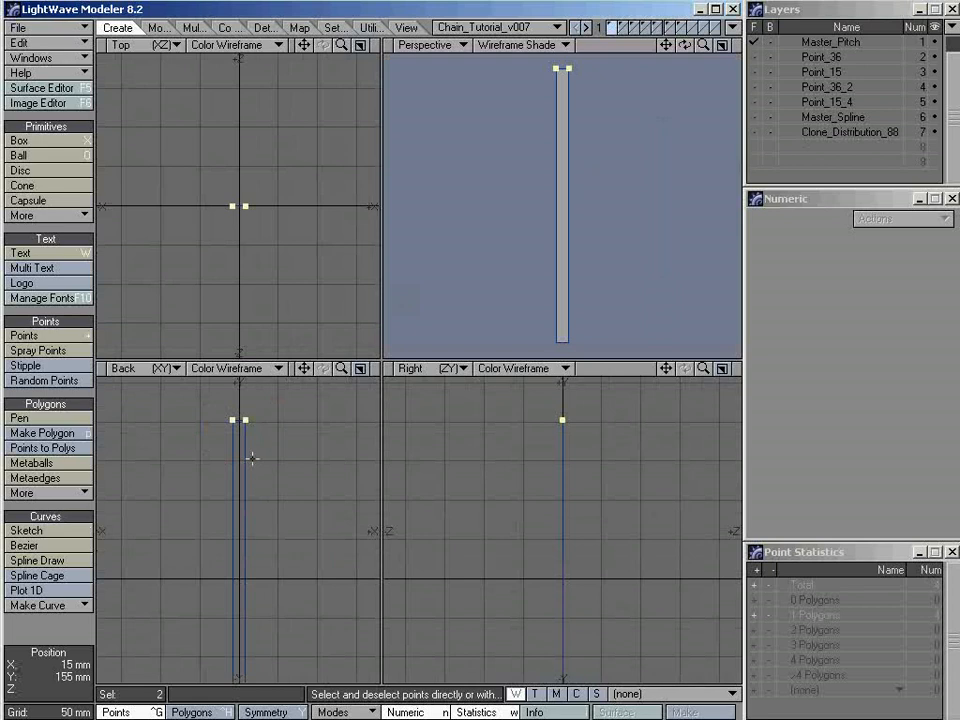
pyautogui.click(808, 147)
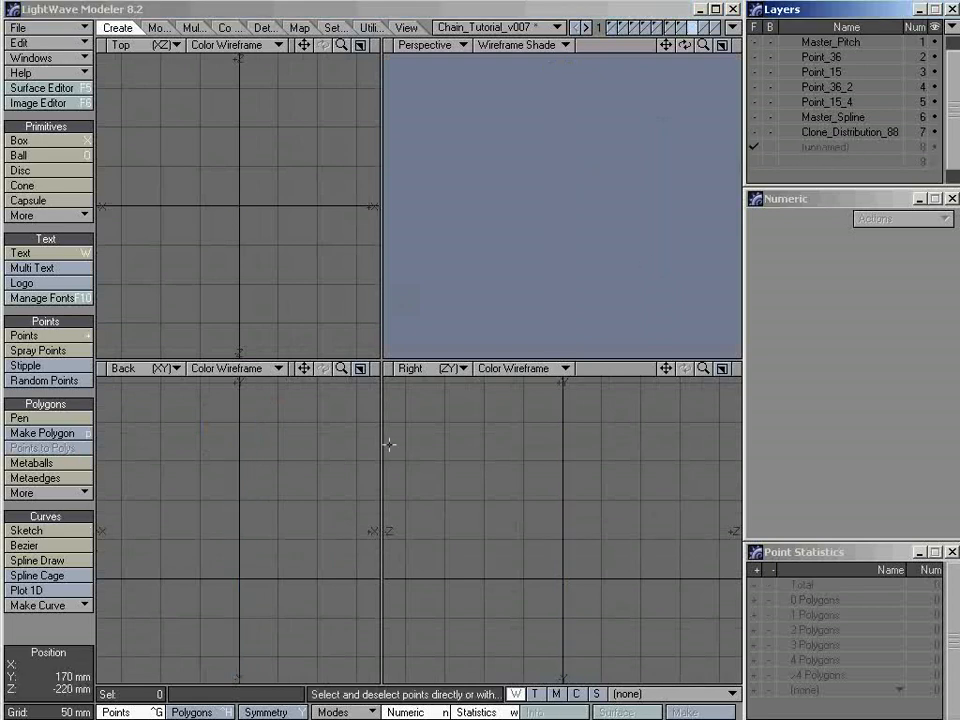
pyautogui.hotkey('ctrl', 'v')
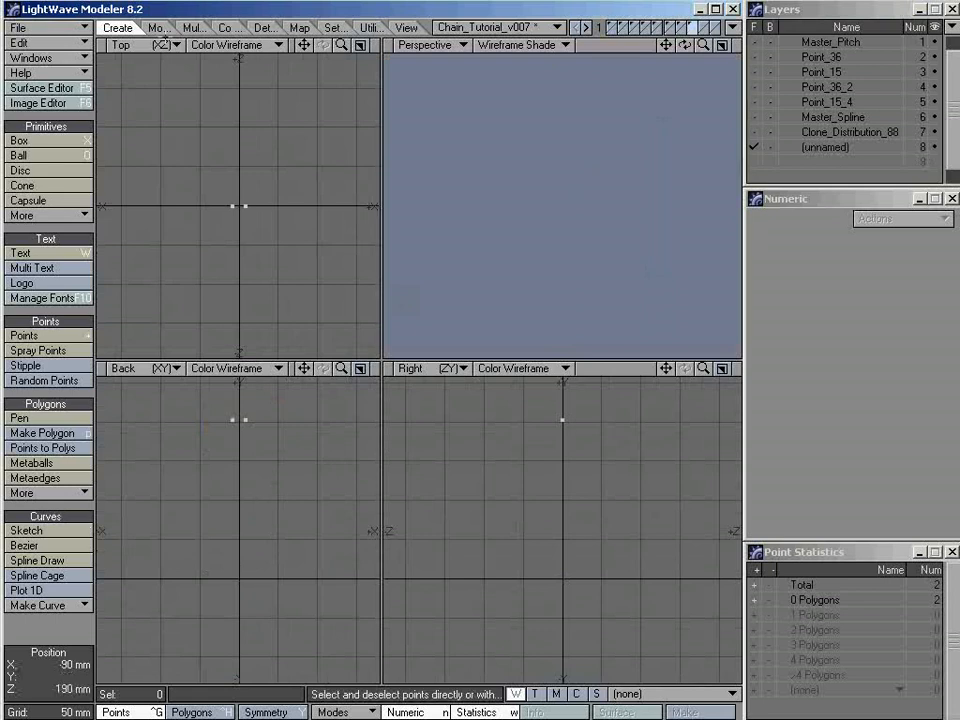
pyautogui.click(158, 29)
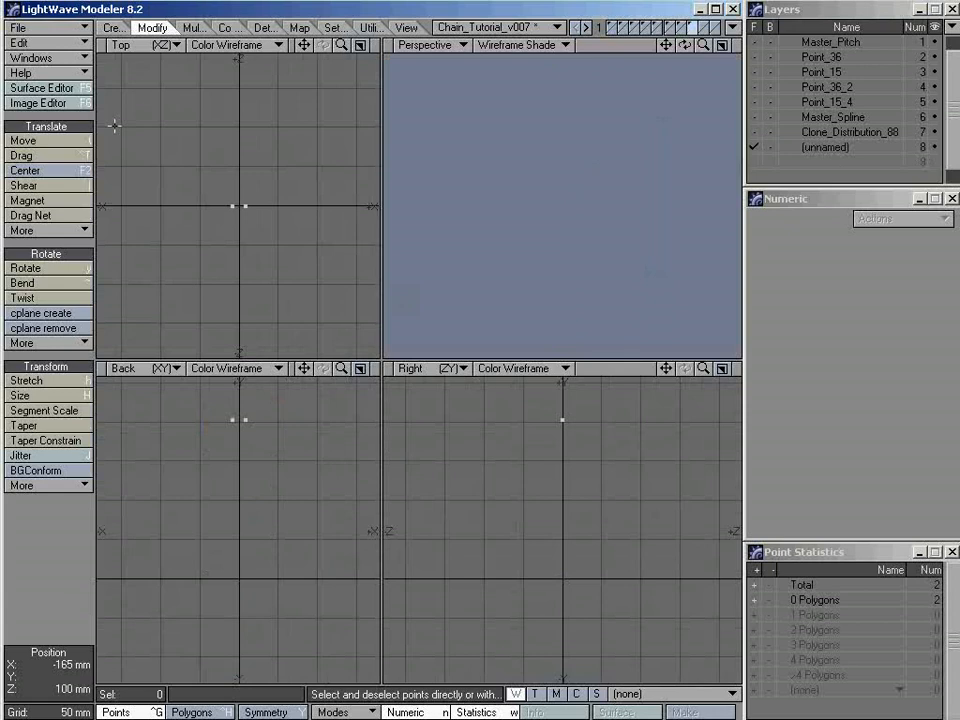
pyautogui.click(62, 180)
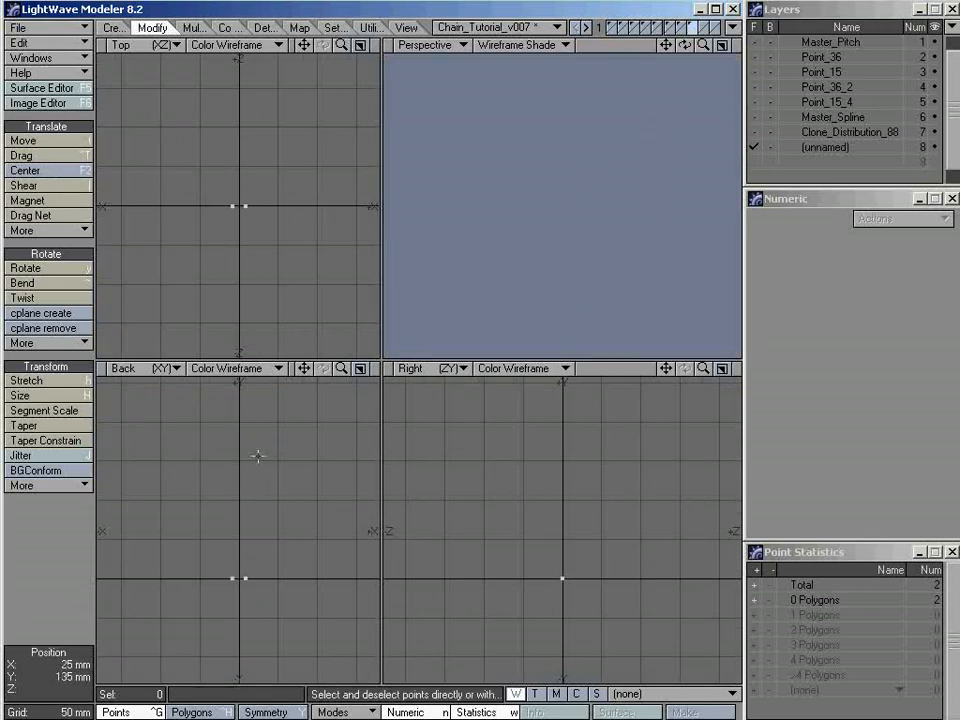
# Check the coordinates of the two centered points in Point Info without changing them
pyautogui.moveTo(278, 536)
pyautogui.mouseDown(button='right')
pyautogui.moveTo(285, 556)
pyautogui.moveTo(260, 542)
pyautogui.mouseUp(button='right')
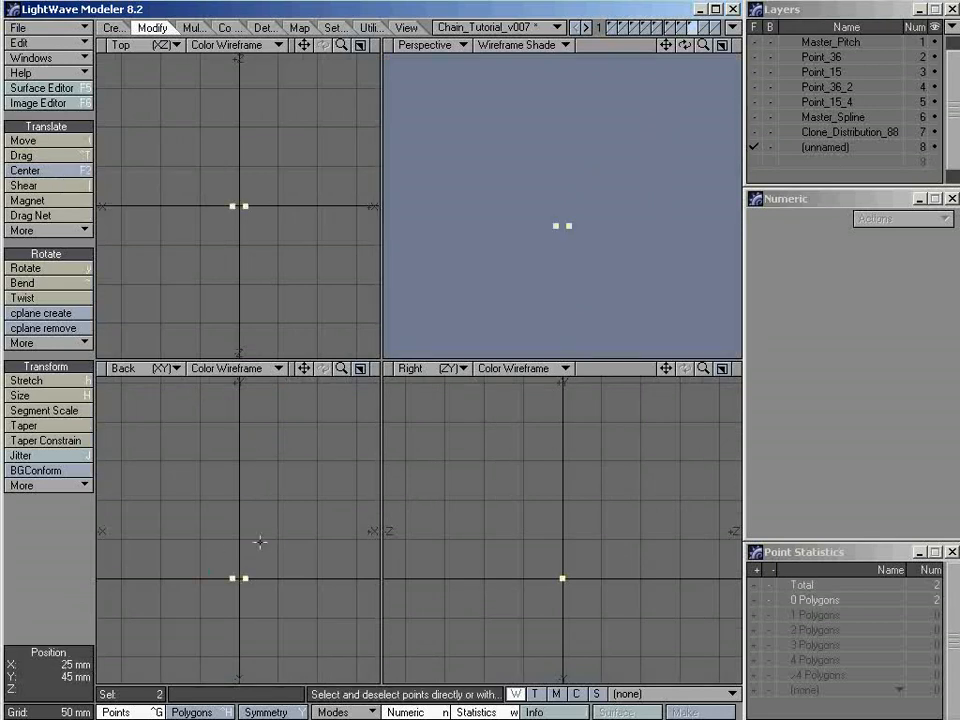
pyautogui.press('a')
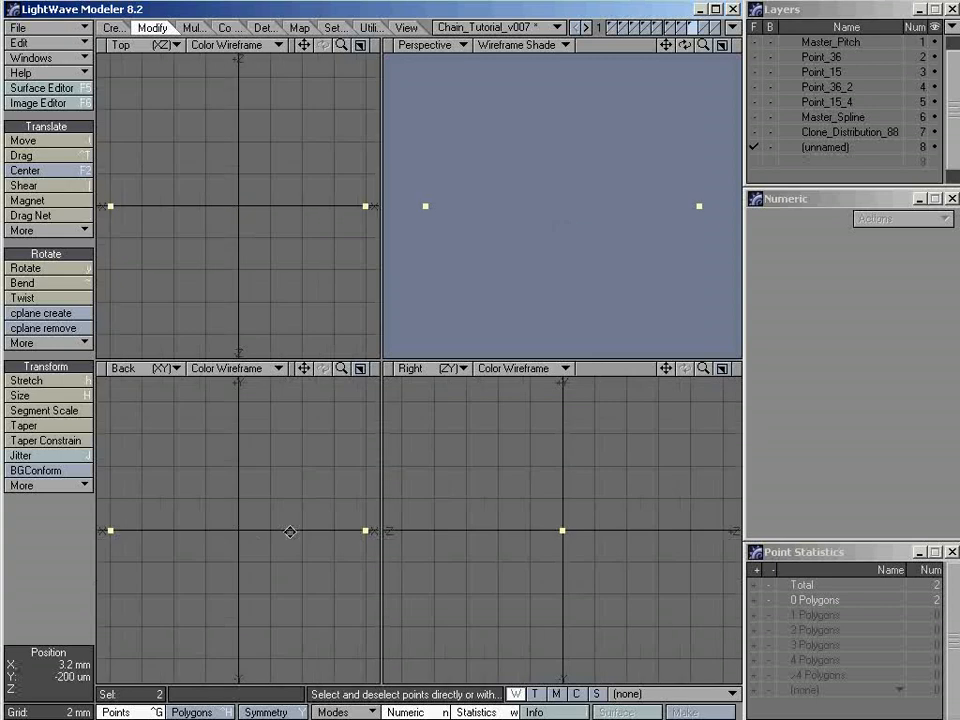
pyautogui.keyDown('ctrl'); pyautogui.keyDown('alt'); pyautogui.moveTo(290, 532); pyautogui.dragTo(224, 528); pyautogui.keyUp('alt'); pyautogui.keyUp('ctrl')
pyautogui.keyDown('alt'); pyautogui.moveTo(287, 523); pyautogui.dragTo(249, 521); pyautogui.keyUp('alt')
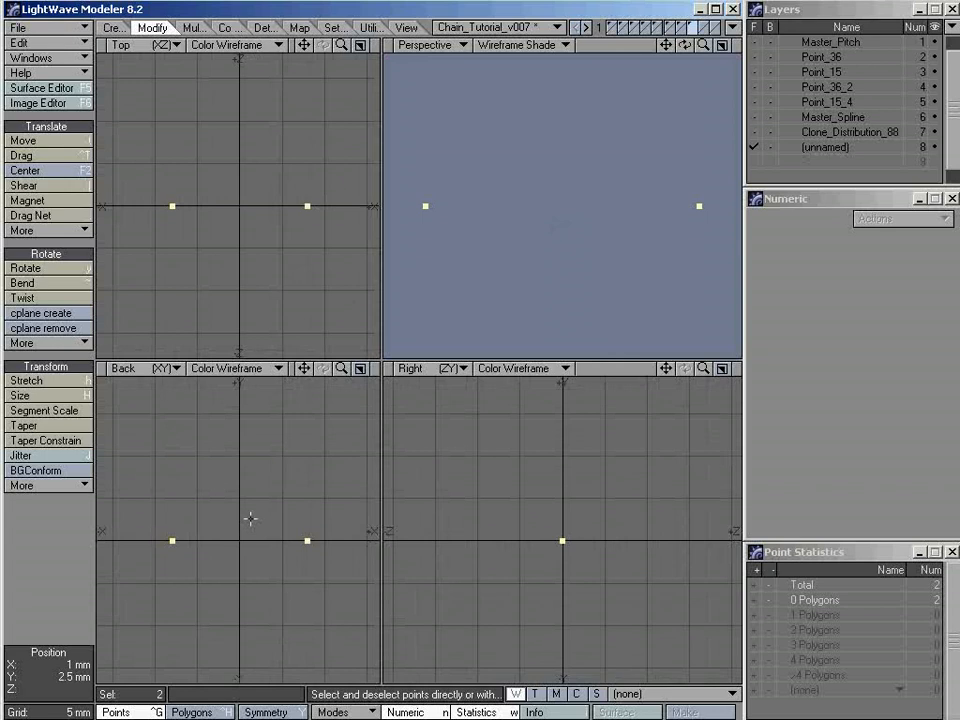
pyautogui.press('i')
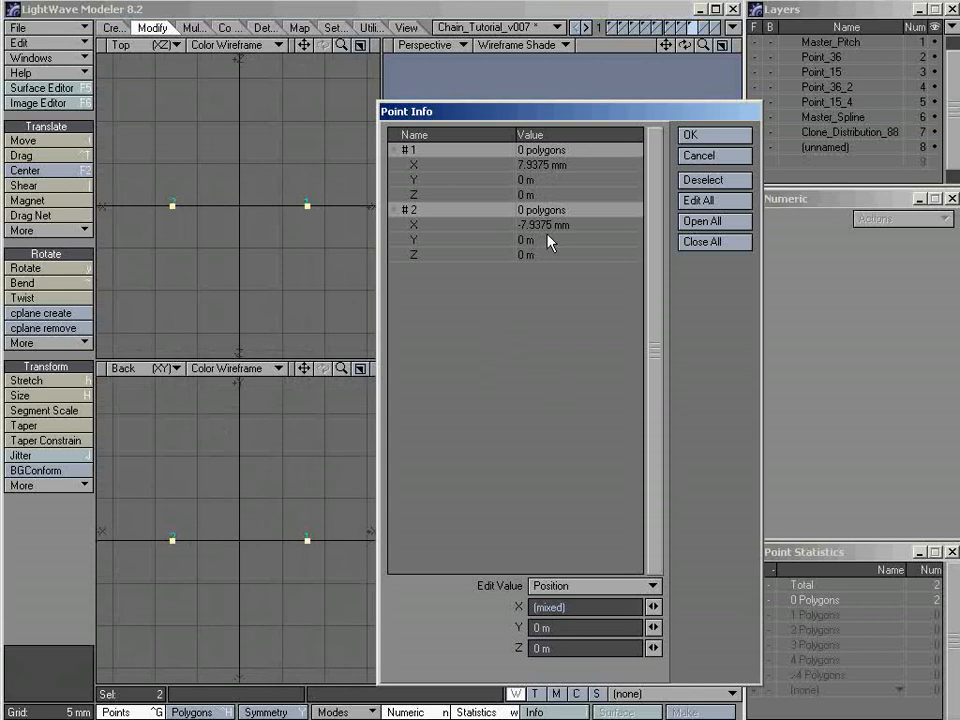
pyautogui.click(717, 160)
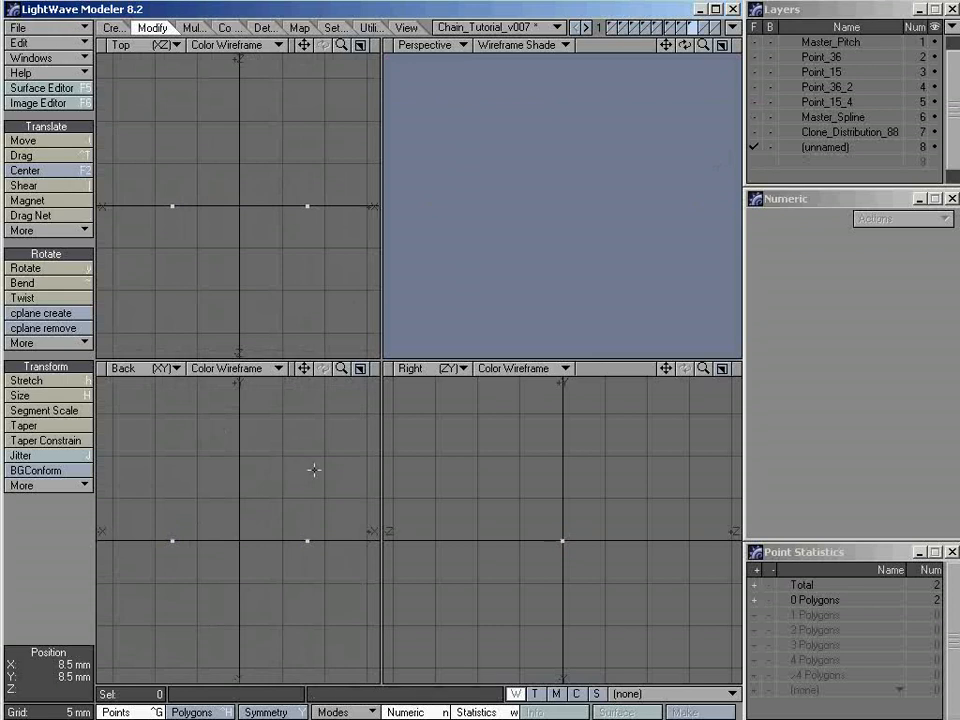
# Draw a flat disc about 5.8 mm in radius below the two points in the Back view
pyautogui.keyDown('ctrl'); pyautogui.keyDown('alt'); pyautogui.moveTo(299, 490); pyautogui.dragTo(277, 492); pyautogui.keyUp('alt'); pyautogui.keyUp('ctrl')
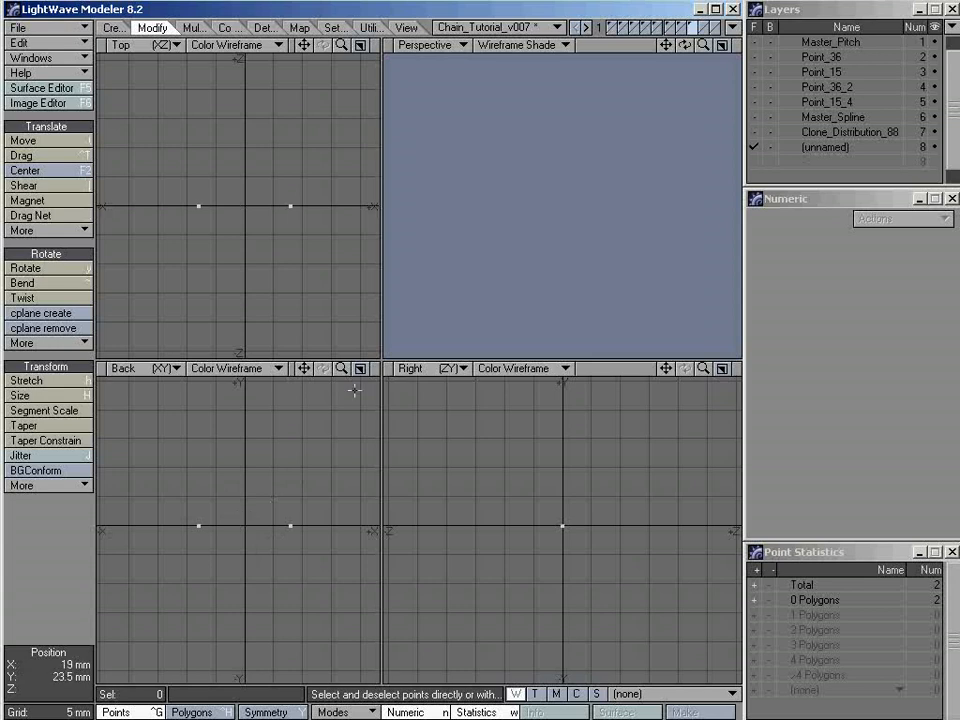
pyautogui.press('KP_0')
pyautogui.keyDown('ctrl'); pyautogui.keyDown('alt'); pyautogui.moveTo(456, 312); pyautogui.dragTo(557, 312); pyautogui.keyUp('alt'); pyautogui.keyUp('ctrl')
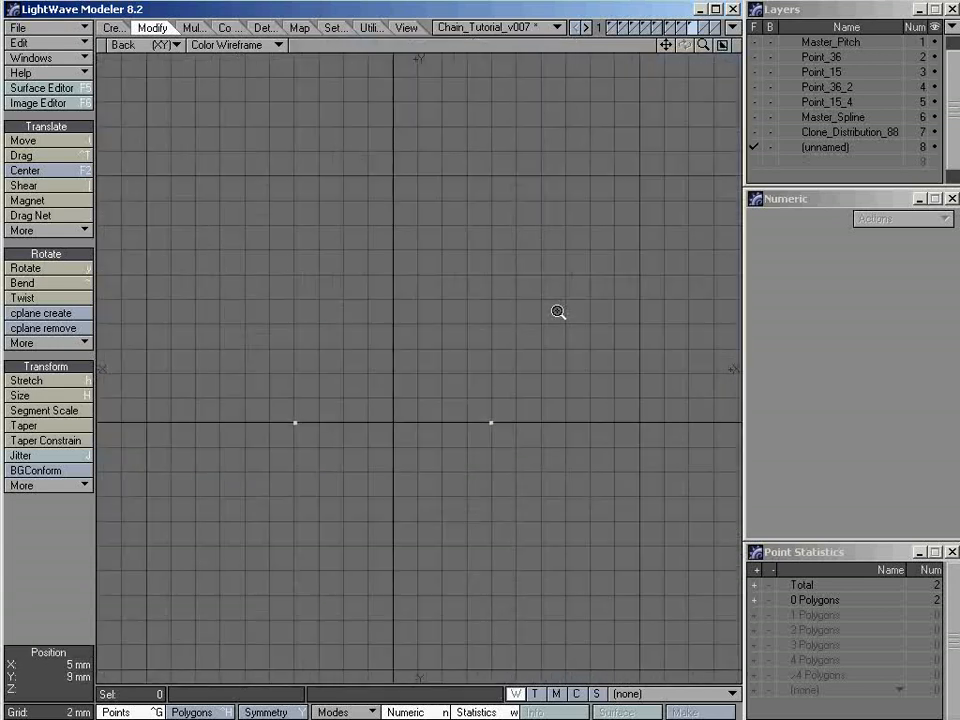
pyautogui.keyDown('alt'); pyautogui.moveTo(480, 415); pyautogui.dragTo(503, 367); pyautogui.keyUp('alt')
pyautogui.click(103, 27)
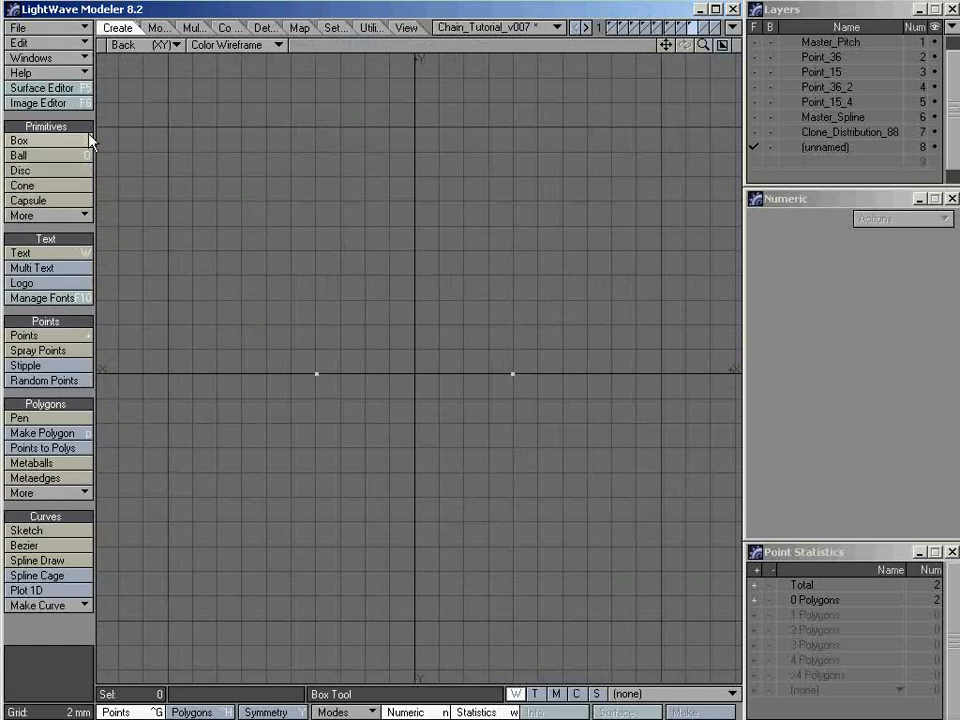
pyautogui.click(39, 177)
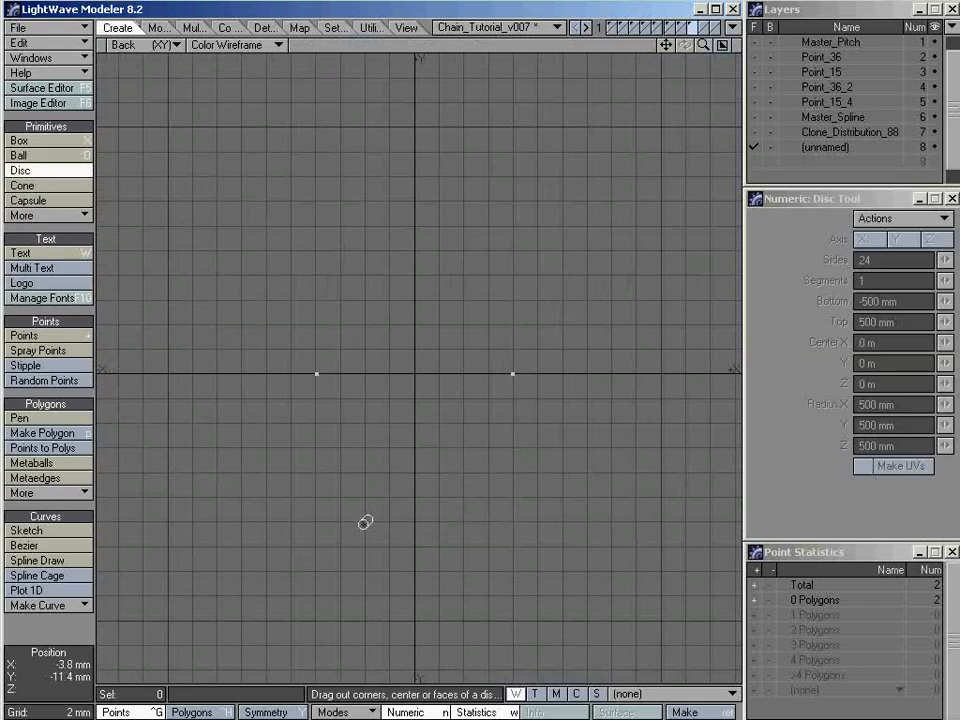
pyautogui.keyDown('ctrl'); pyautogui.moveTo(360, 499); pyautogui.dragTo(450, 439); pyautogui.keyUp('ctrl')
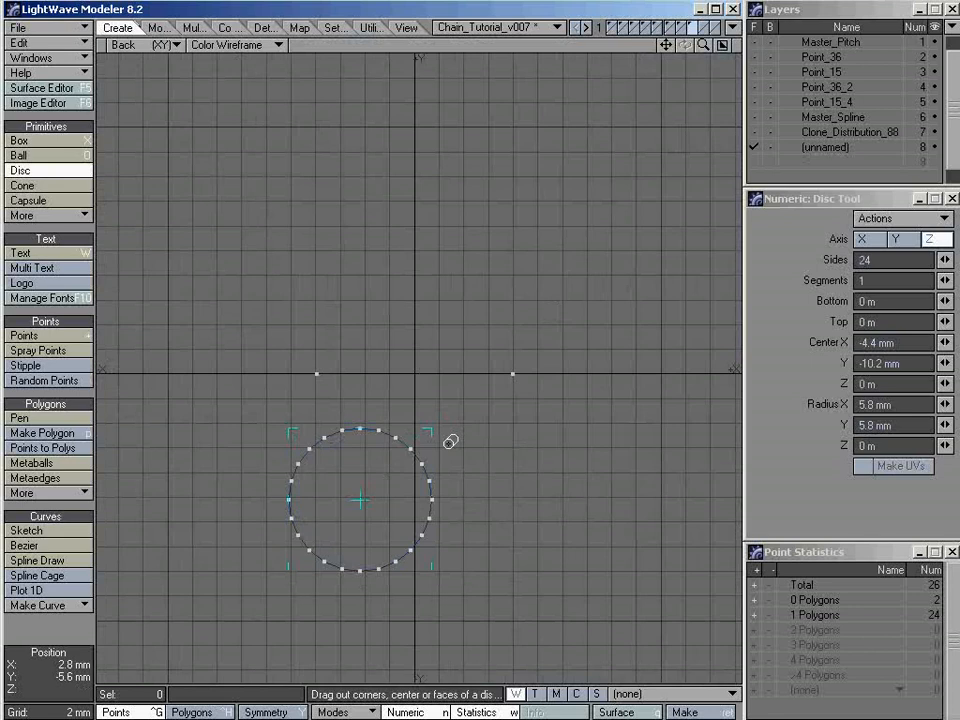
# Set the disc's number of sides to 6
pyautogui.click(890, 260)
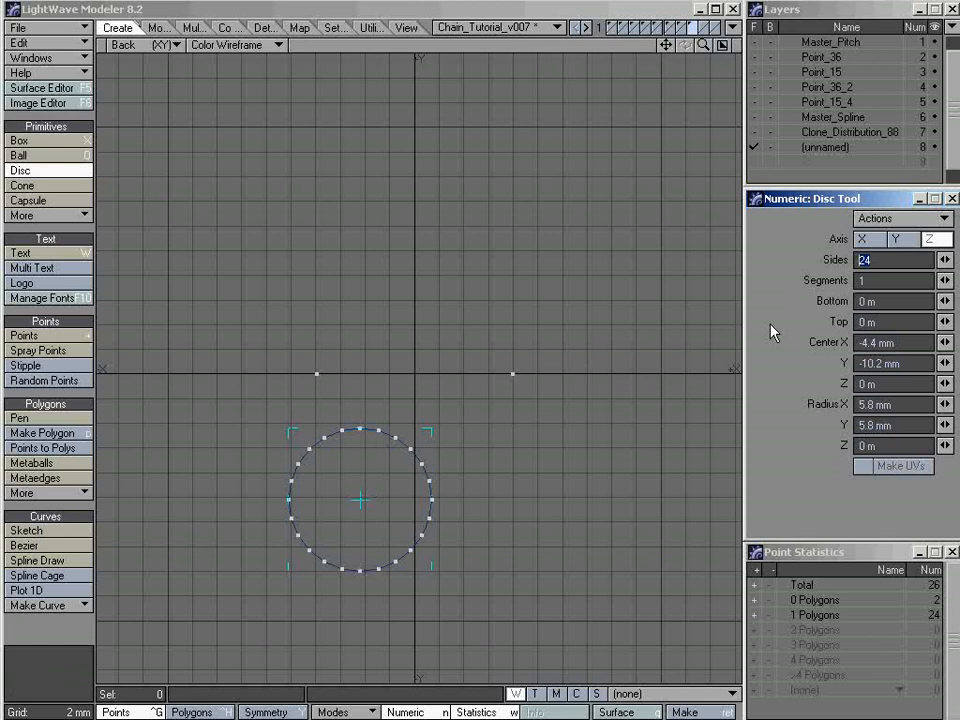
pyautogui.write('6')
pyautogui.press('Tab')
pyautogui.press('Tab')
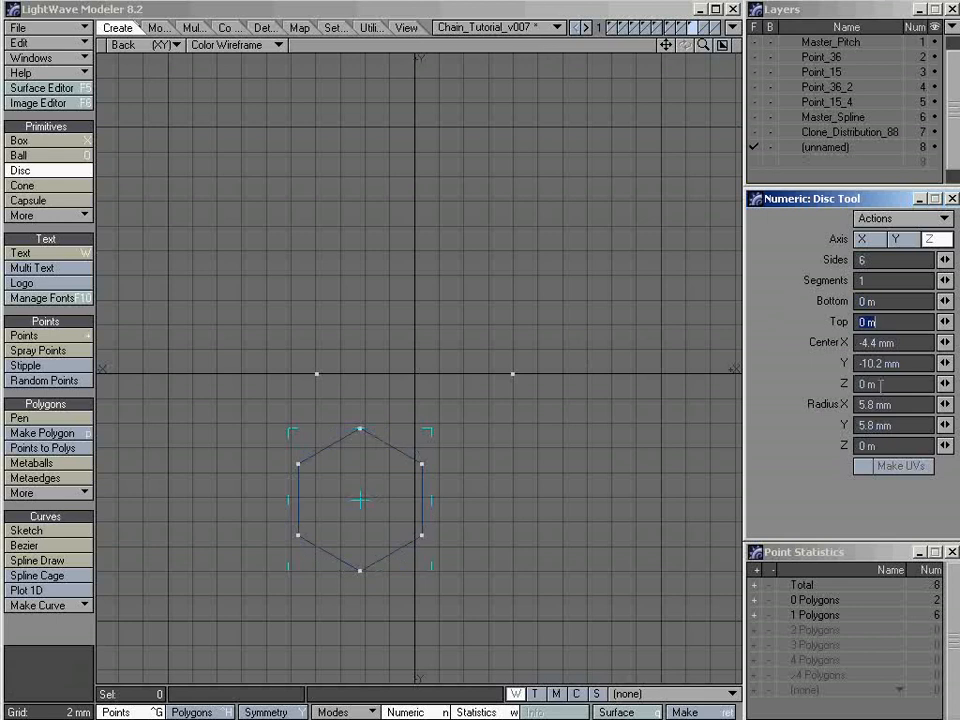
pyautogui.click(430, 30)
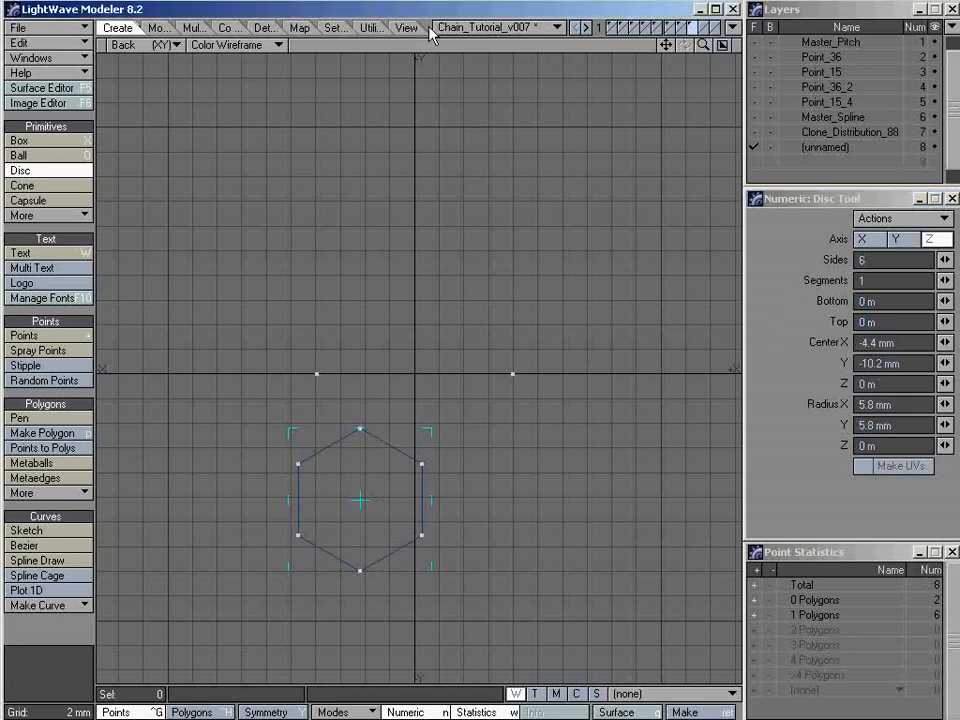
# Move the hexagon polygon about 12.4 mm in X and 9.8 mm in Y so it surrounds the right-hand pitch point
pyautogui.hotkey('ctrl', 'h')
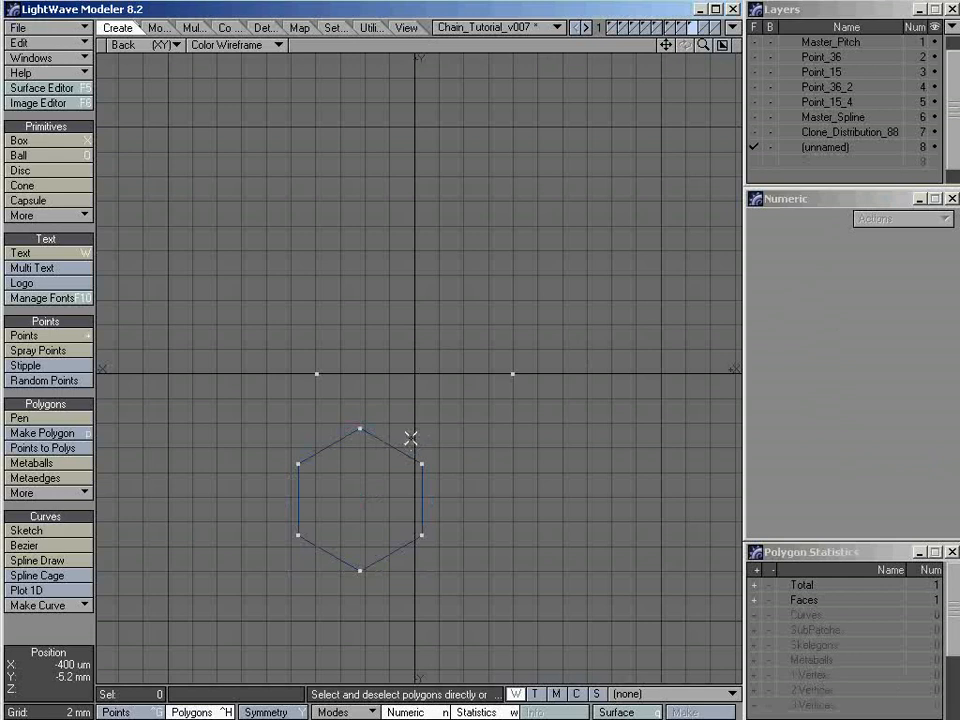
pyautogui.click(400, 445)
pyautogui.press('t')
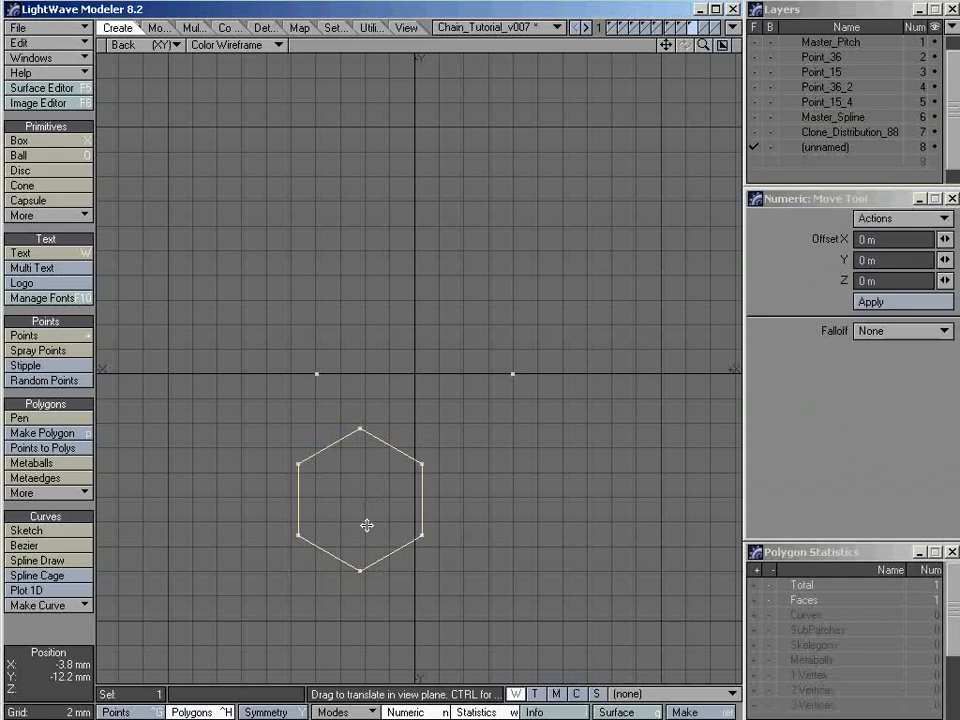
pyautogui.moveTo(366, 523); pyautogui.dragTo(519, 402)
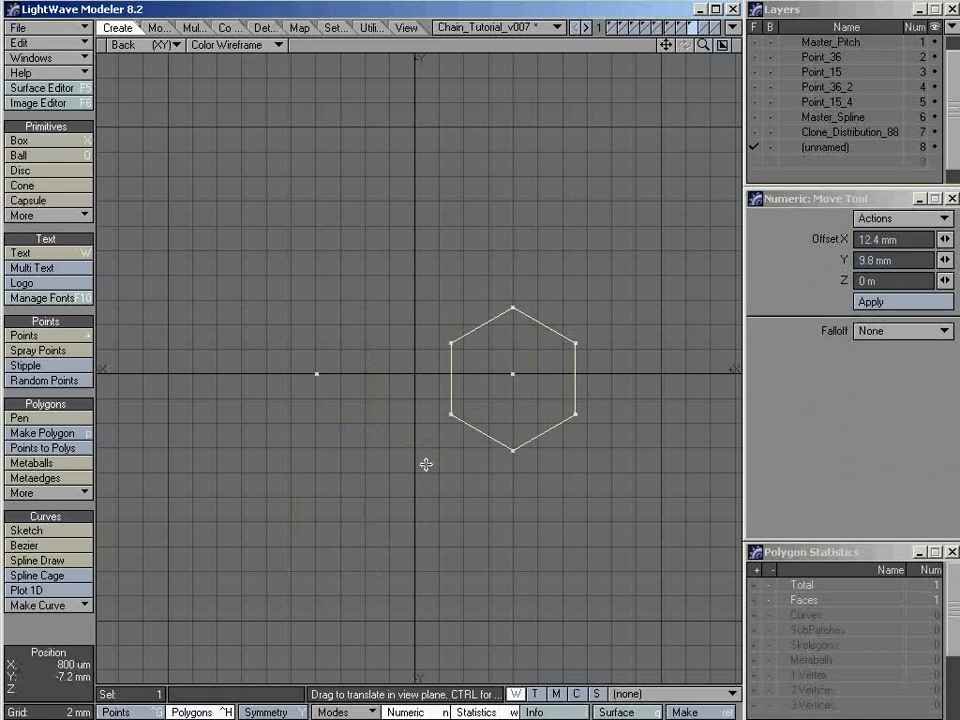
pyautogui.press('space')
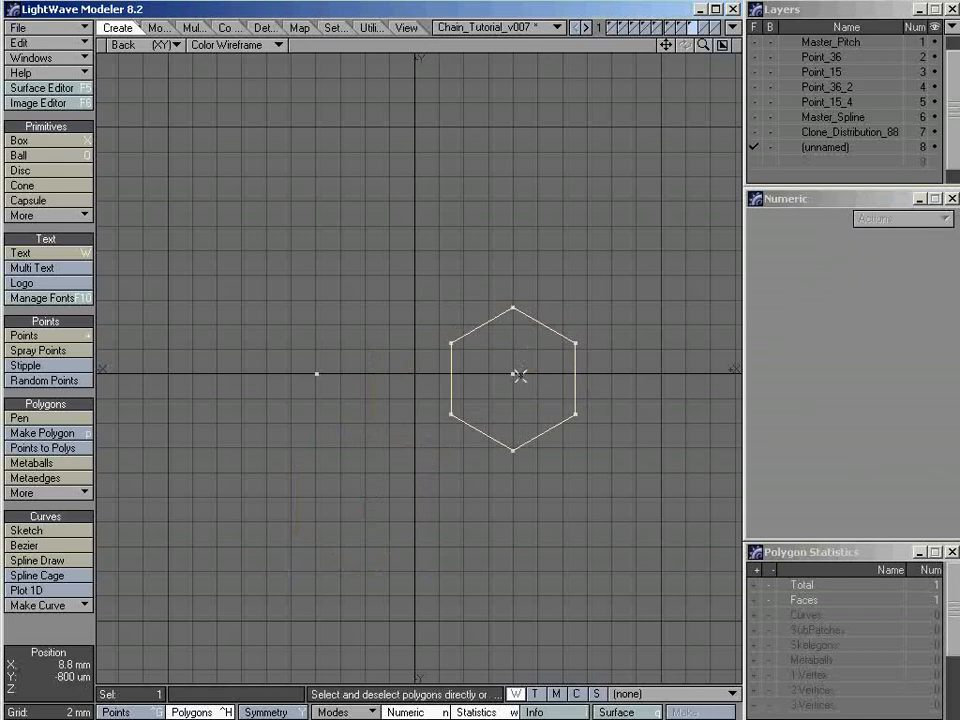
# Set the Action Center to Selection for transforming the hexagon around the right-hand pitch point
pyautogui.keyDown('ctrl'); pyautogui.keyDown('alt'); pyautogui.moveTo(511, 369); pyautogui.dragTo(553, 365); pyautogui.keyUp('alt'); pyautogui.keyUp('ctrl')
pyautogui.keyDown('ctrl'); pyautogui.keyDown('alt'); pyautogui.moveTo(492, 344); pyautogui.dragTo(499, 343); pyautogui.keyUp('alt'); pyautogui.keyUp('ctrl')
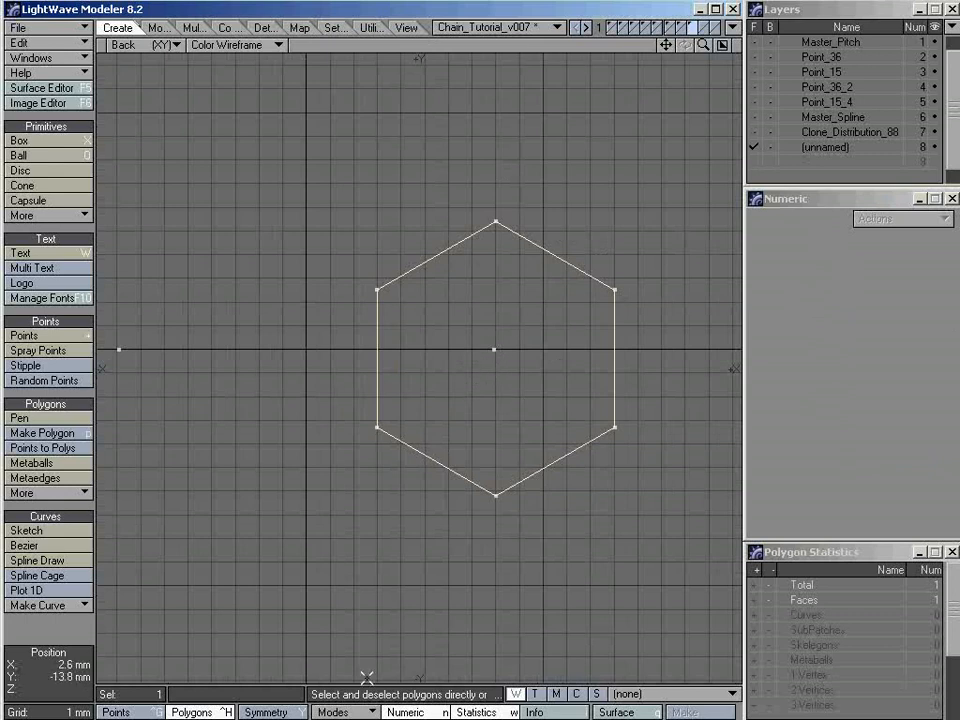
pyautogui.click(362, 712)
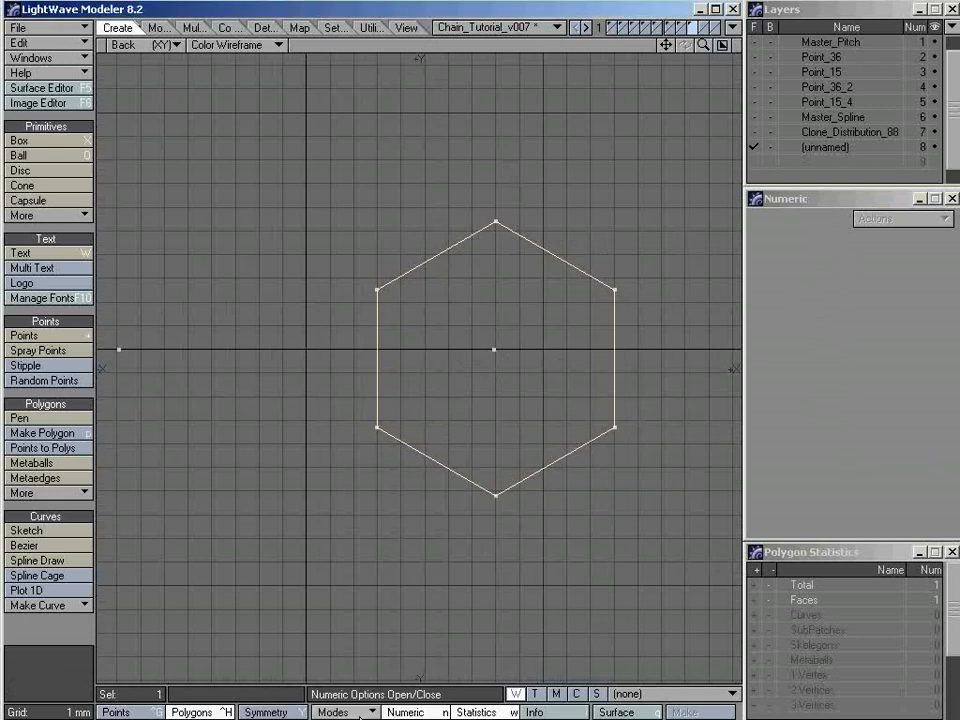
pyautogui.click(362, 712)
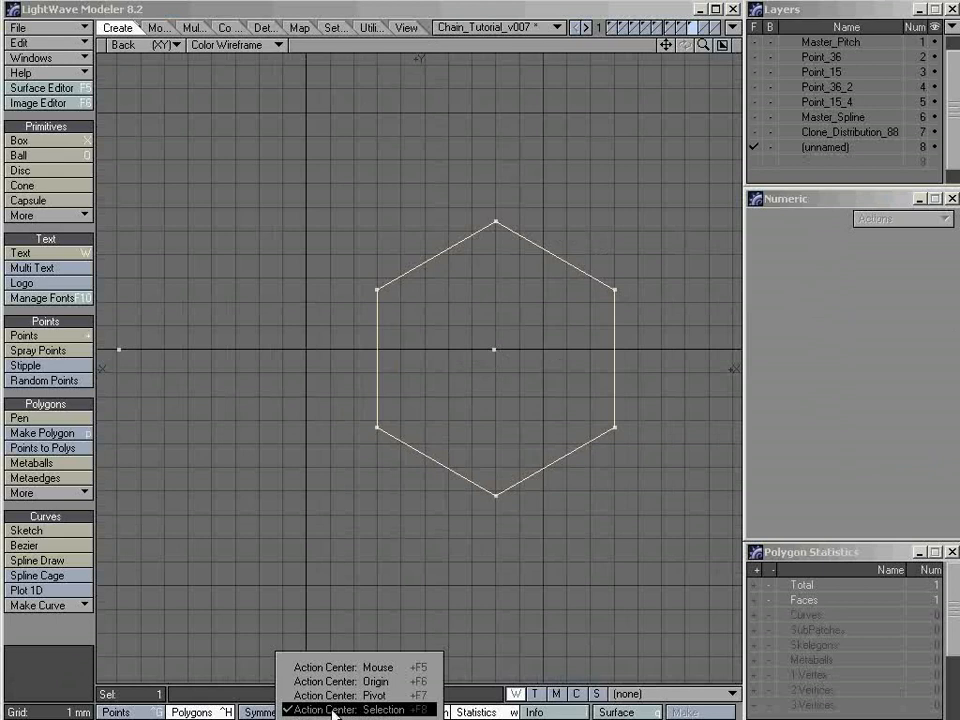
pyautogui.click(383, 709)
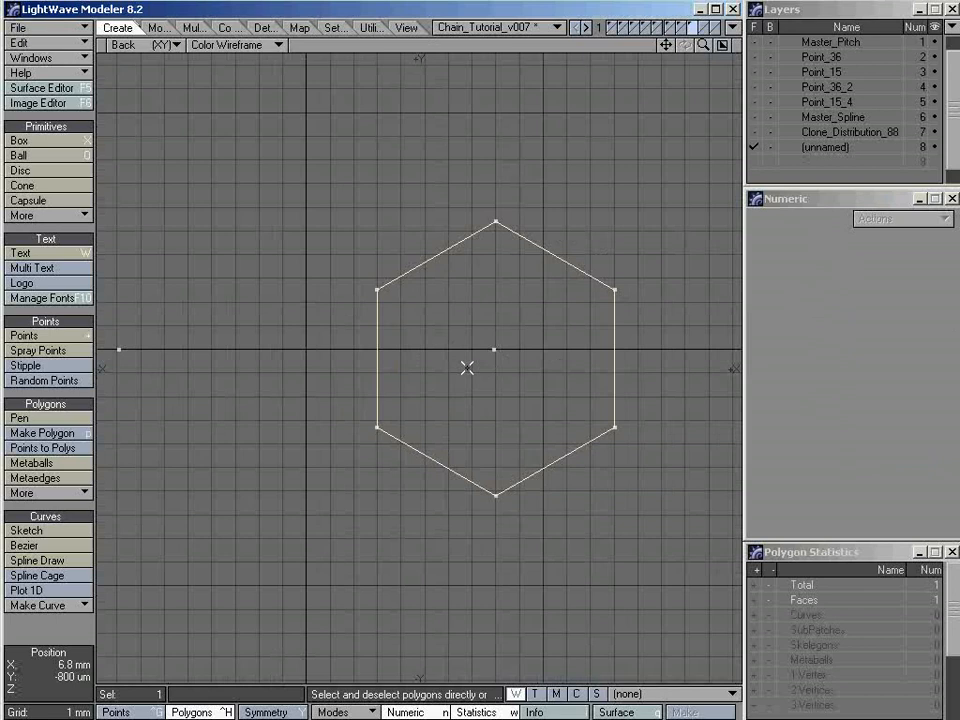
# Using Snap Drag with the drag set to All Points, align the hexagon's top vertex with the right-hand pitch point in X only
pyautogui.hotkey('shift', 'g')
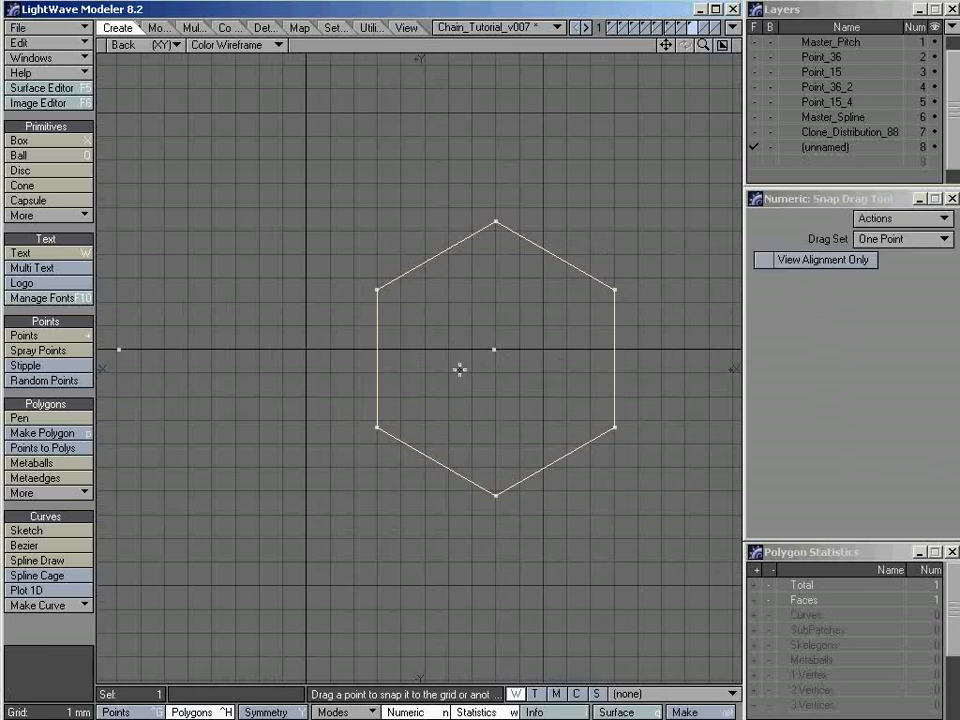
pyautogui.click(889, 240)
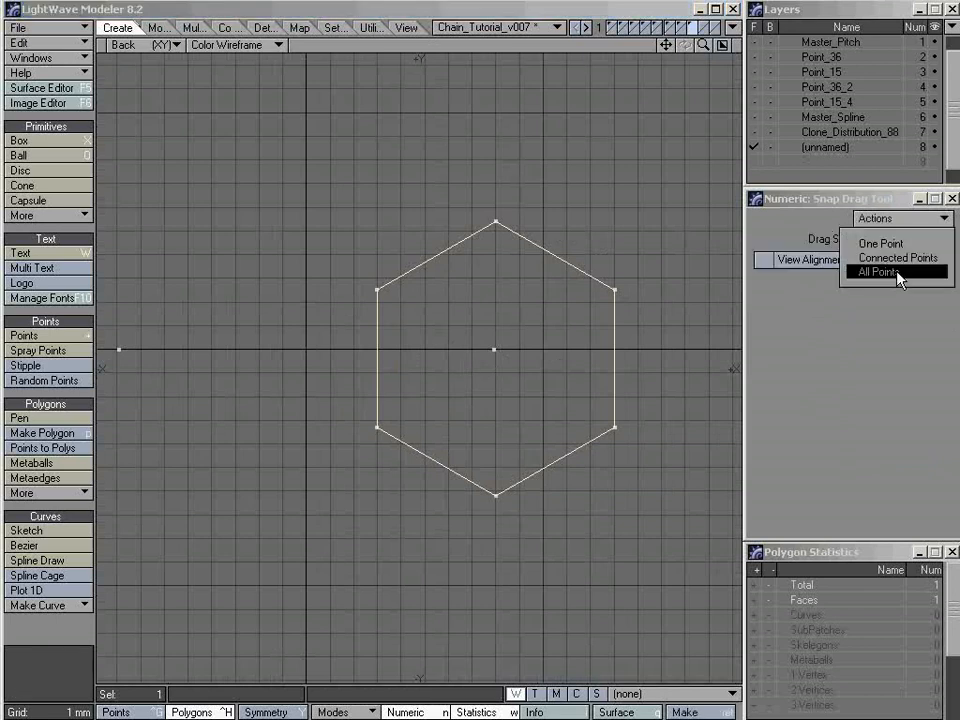
pyautogui.click(890, 274)
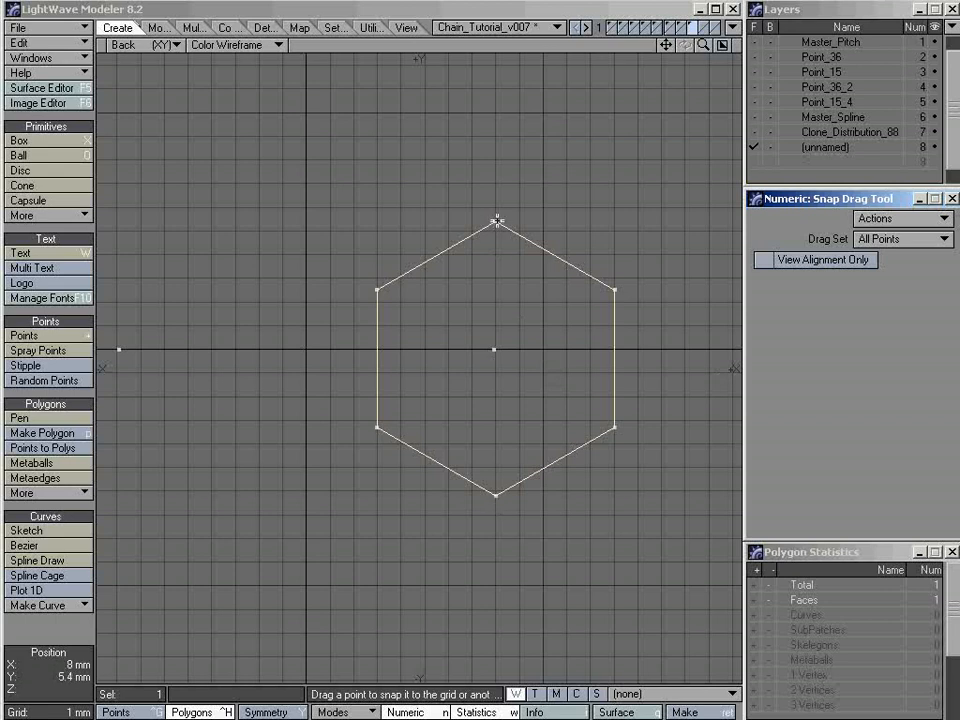
pyautogui.keyDown('ctrl'); pyautogui.moveTo(497, 220); pyautogui.dragTo(495, 347); pyautogui.keyUp('ctrl')
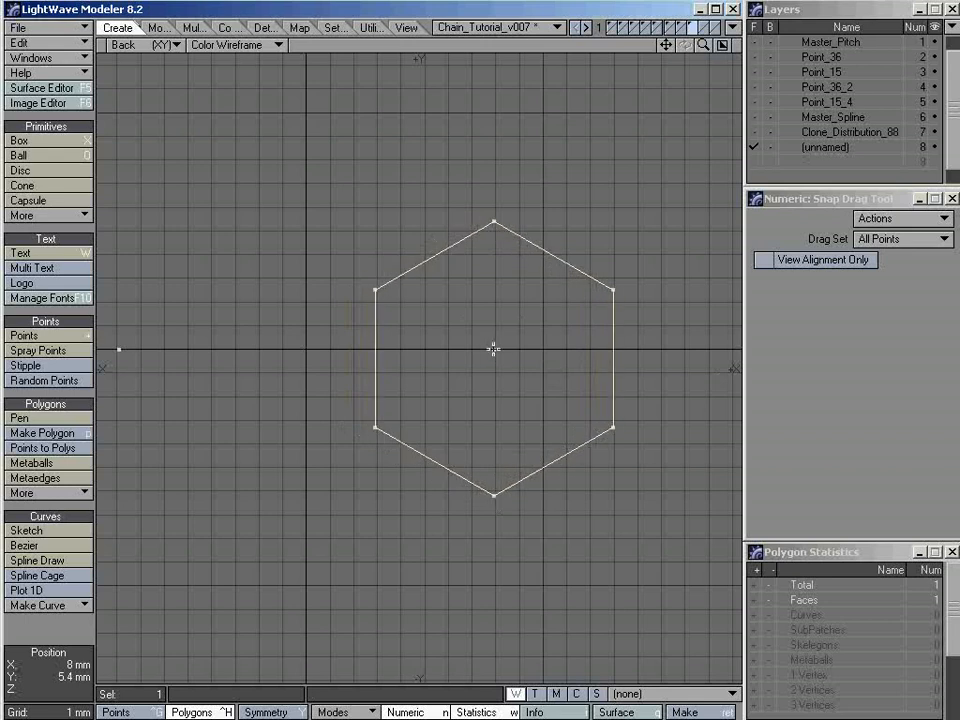
pyautogui.press('space')
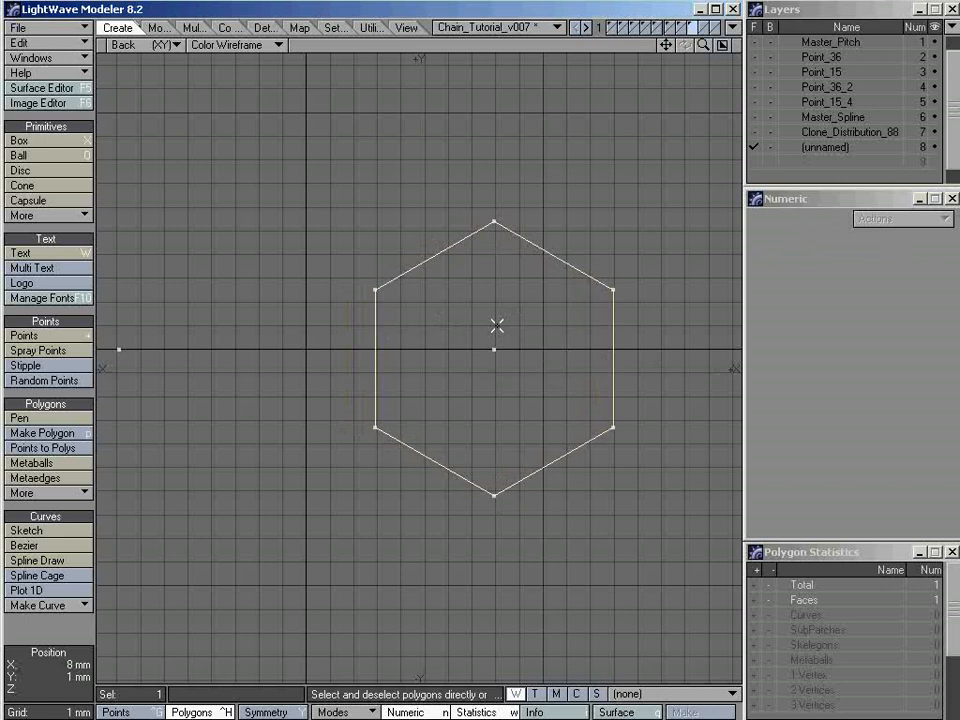
# Rotate the hexagon -90° about the Z axis around its own center
pyautogui.press('y')
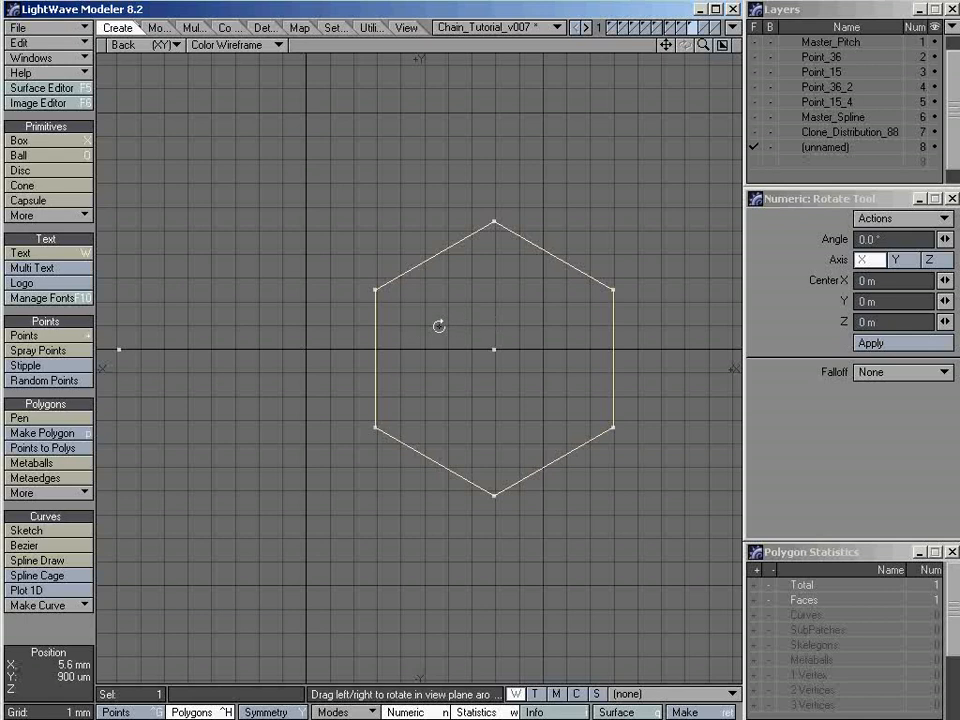
pyautogui.moveTo(439, 326); pyautogui.dragTo(349, 326)
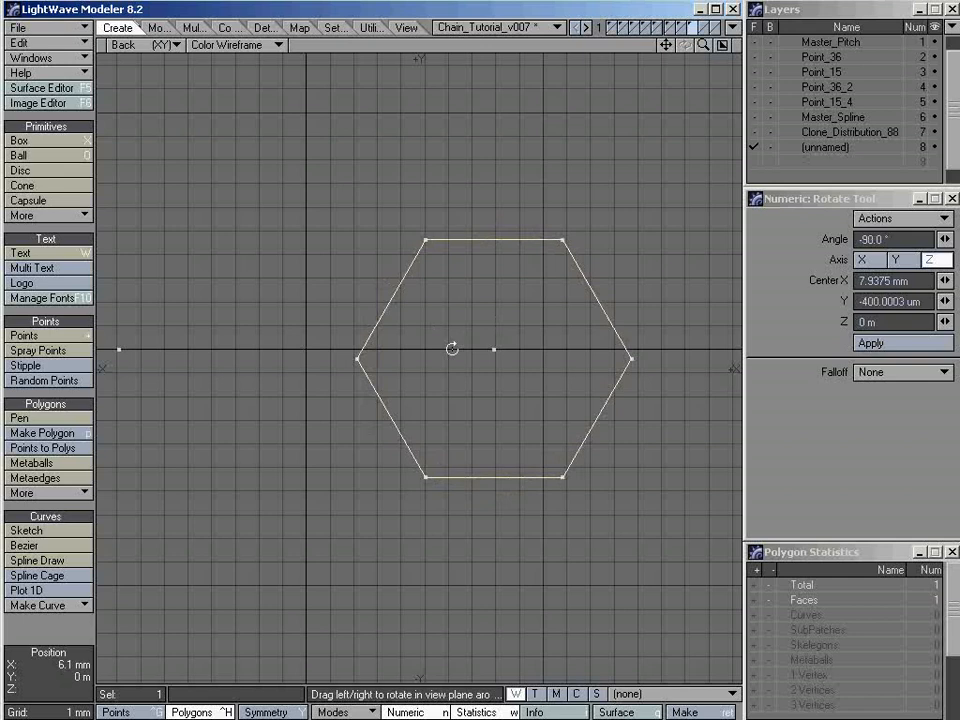
pyautogui.hotkey('ctrl', 'z')
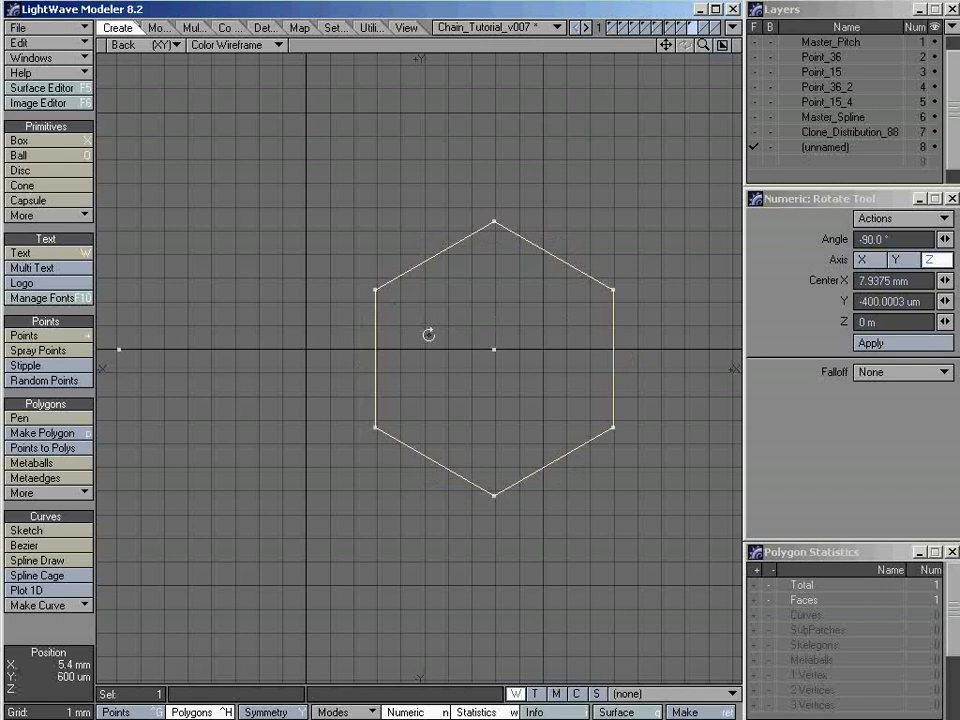
pyautogui.moveTo(392, 339); pyautogui.dragTo(428, 312)
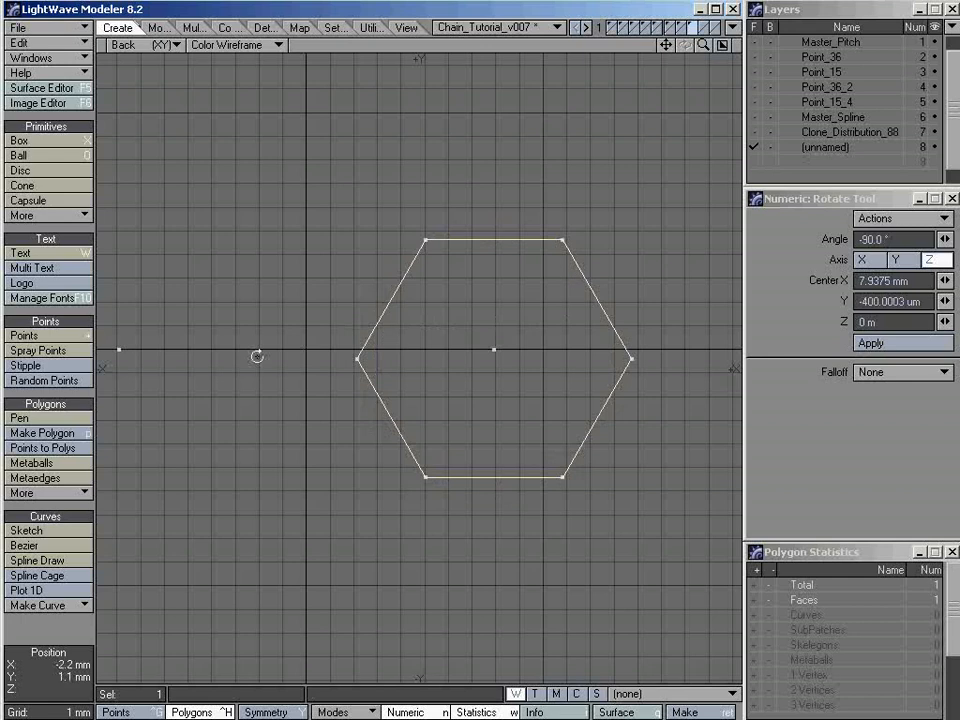
pyautogui.press('space')
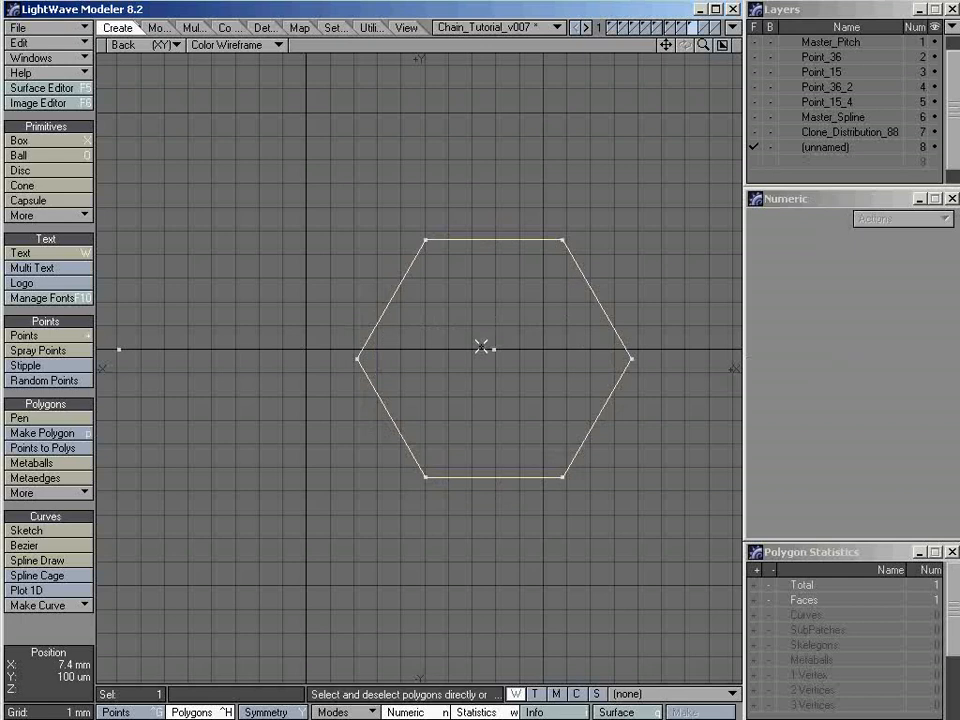
# Snap Drag the whole hexagon so its right vertex aligns with the right-hand pitch point in Y only
pyautogui.hotkey('shift', 'g')
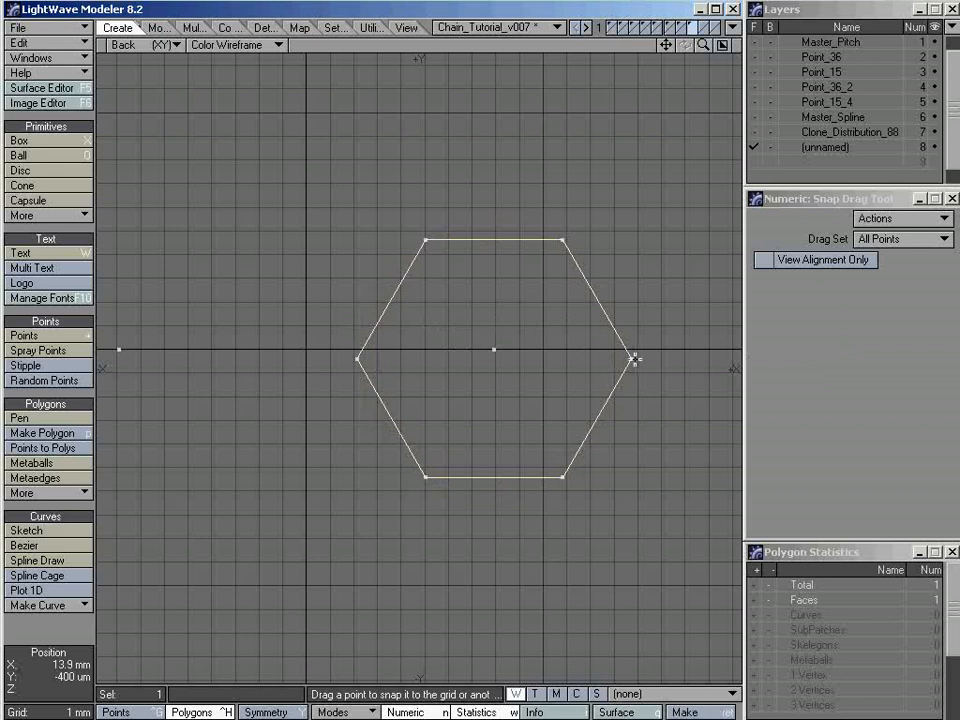
pyautogui.moveTo(634, 358); pyautogui.dragTo(495, 346)
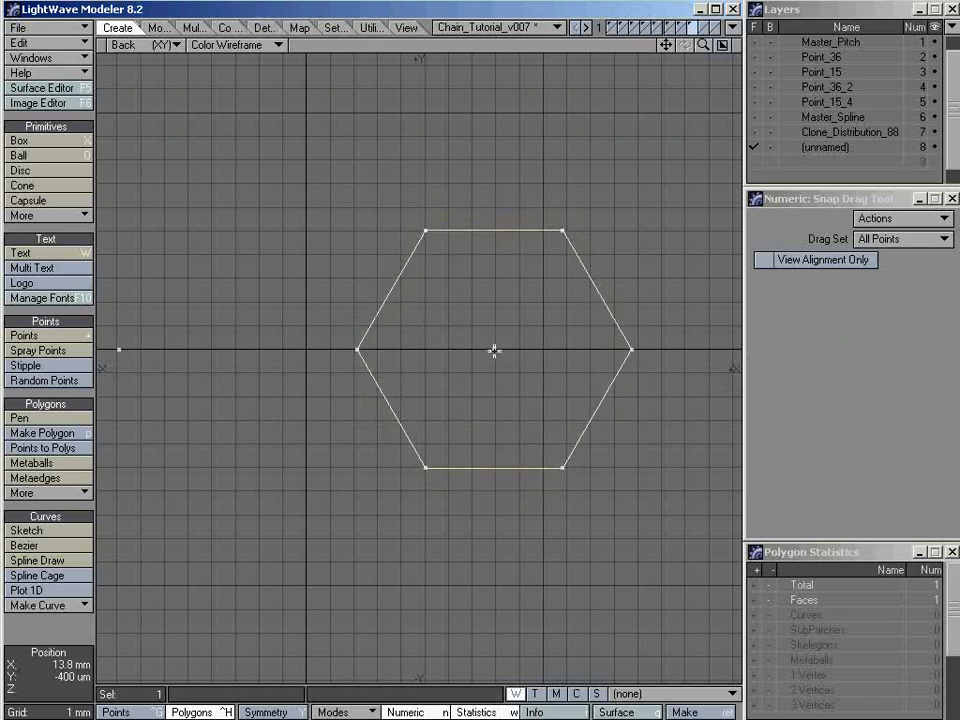
pyautogui.press('space')
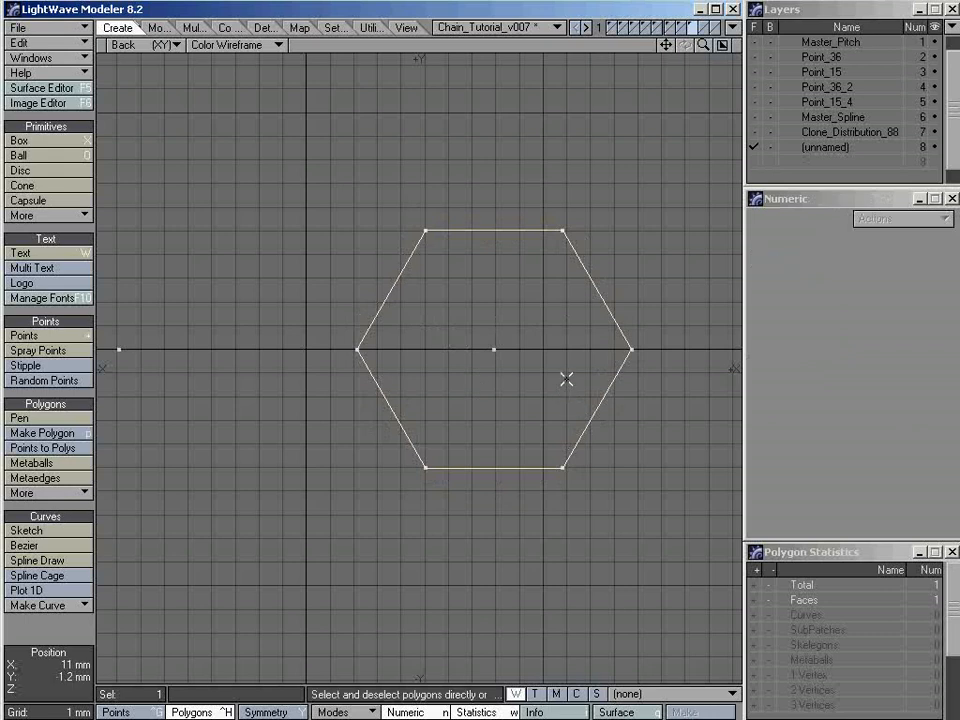
# Check in Point Info that the pitch point and the hexagon's left and right vertices share the same Y and Z coordinates
pyautogui.press('/')
pyautogui.hotkey('ctrl', 'g')
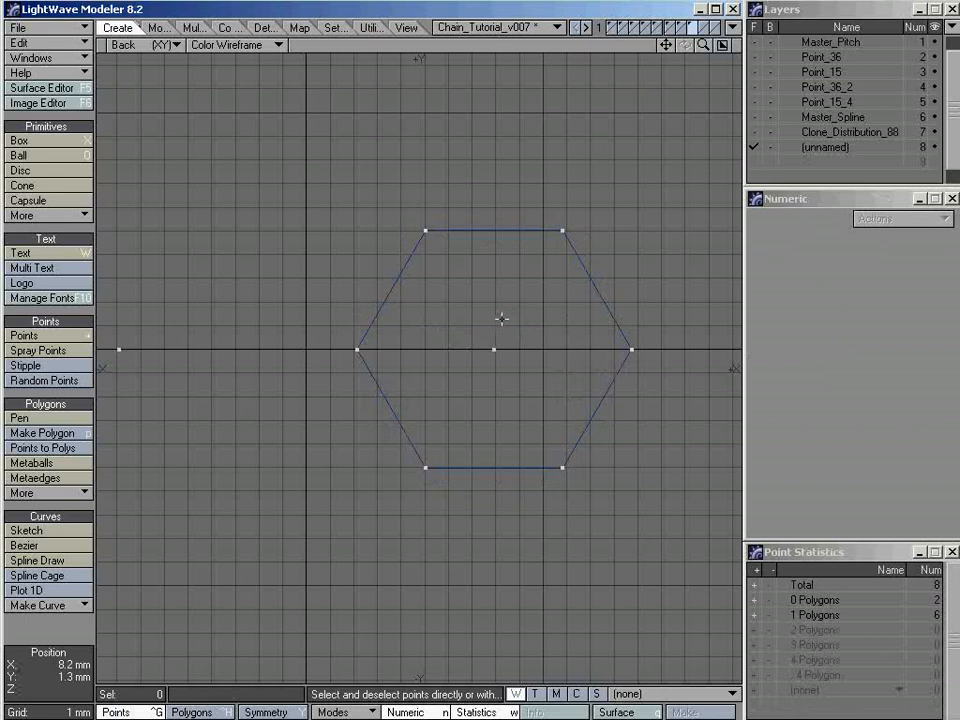
pyautogui.moveTo(501, 317)
pyautogui.mouseDown(button='right')
pyautogui.moveTo(684, 380)
pyautogui.moveTo(364, 388)
pyautogui.moveTo(548, 310)
pyautogui.mouseUp(button='right')
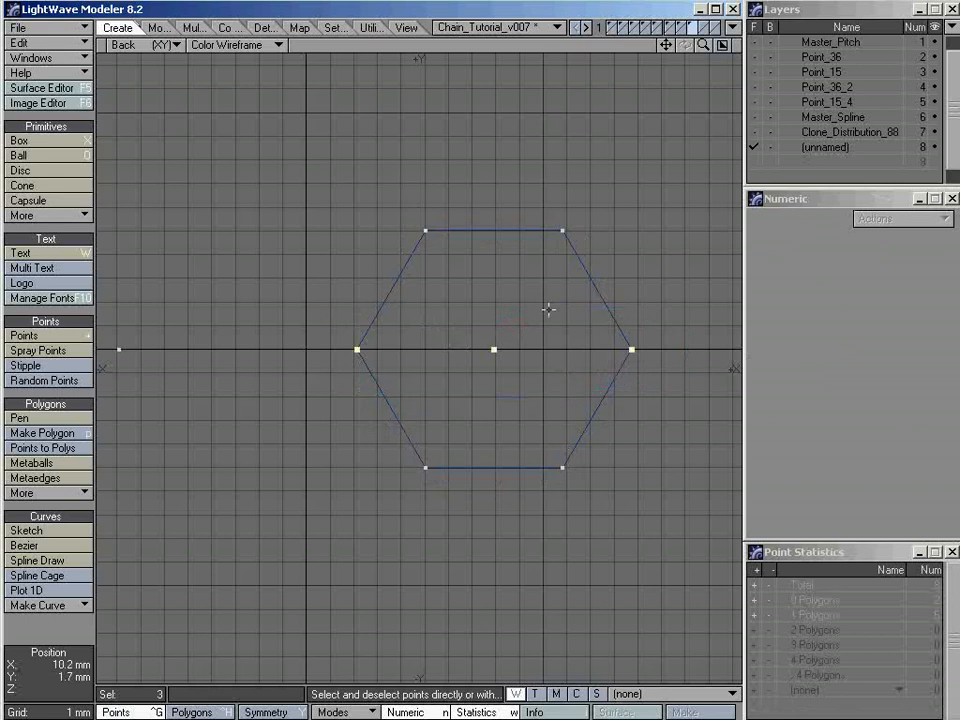
pyautogui.press('i')
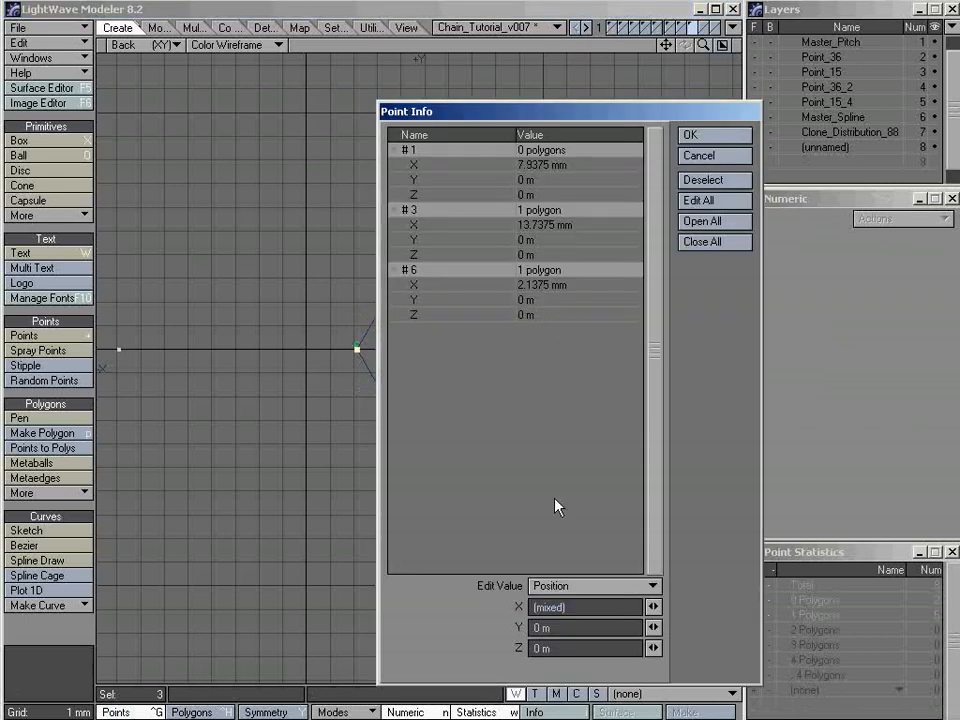
pyautogui.moveTo(515, 122); pyautogui.dragTo(598, 106)
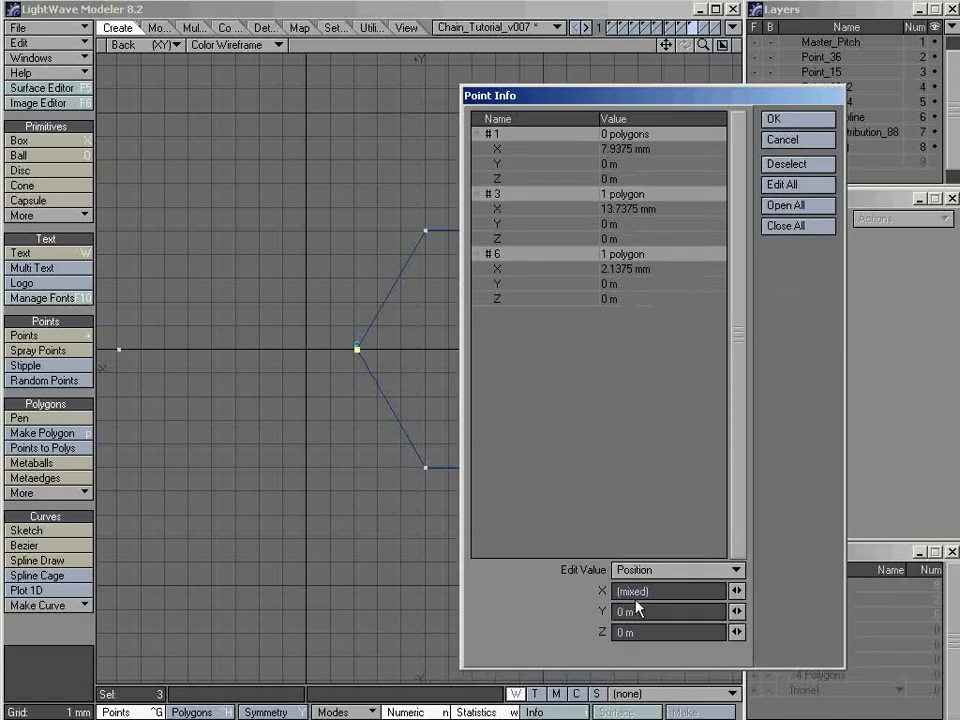
pyautogui.click(786, 160)
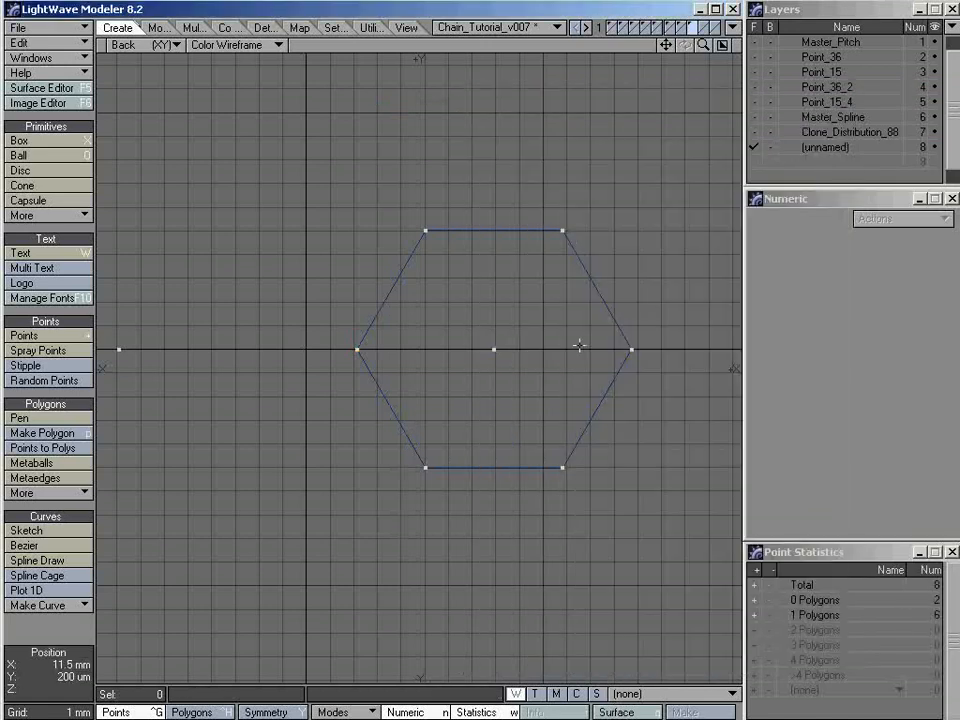
# Select all six connected points of the hexagon
pyautogui.click(563, 231)
pyautogui.click(632, 349)
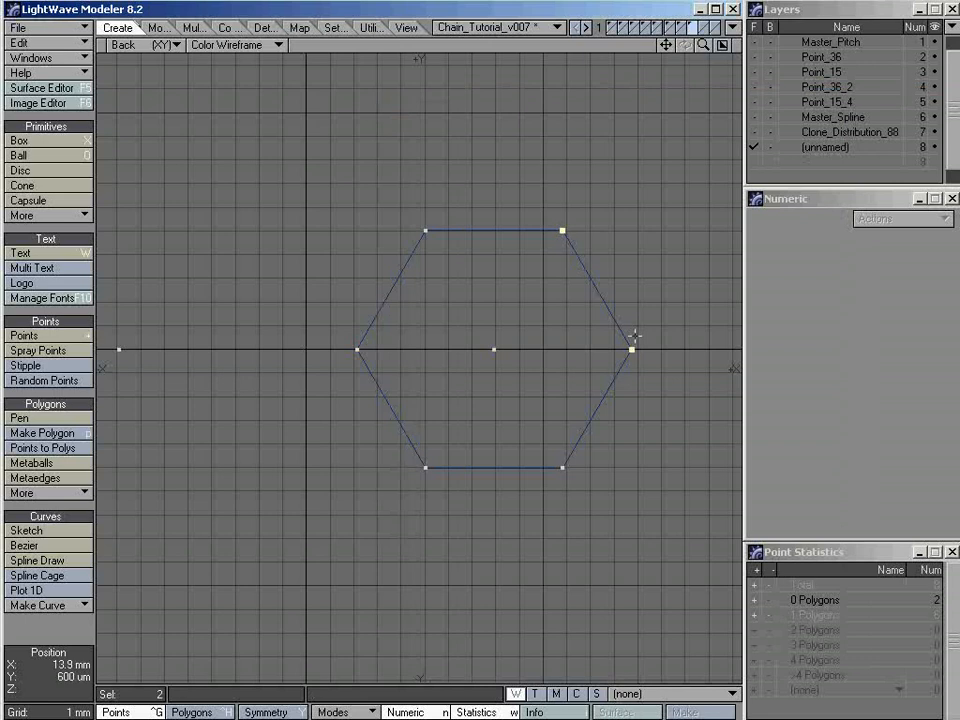
pyautogui.press(']')
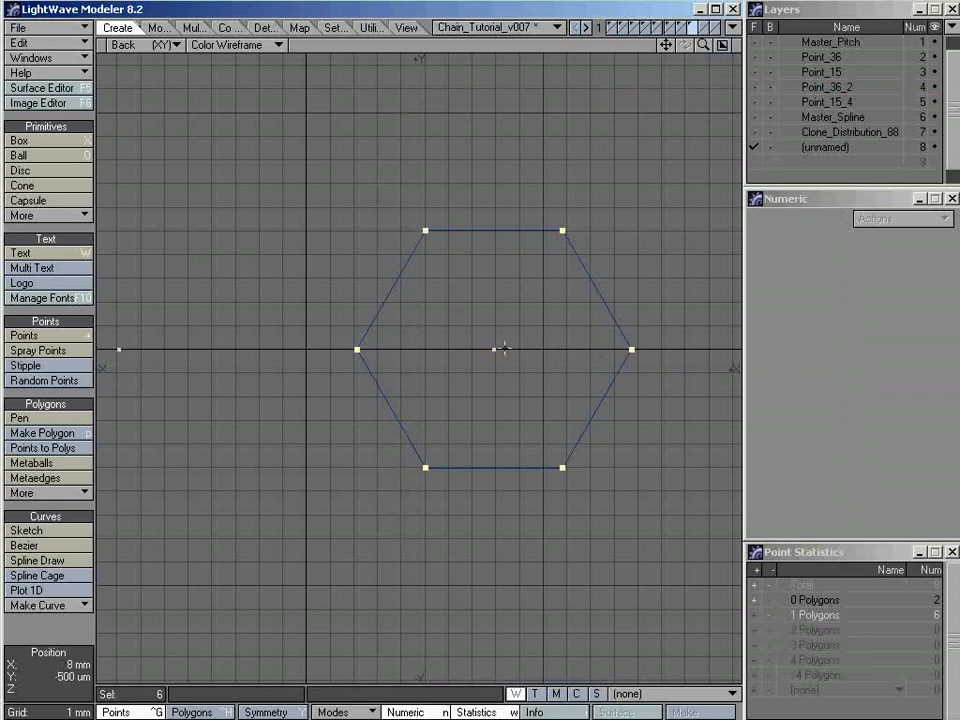
# Select the hexagon polygon and rotate it 90° about the Z axis around its center
pyautogui.hotkey('ctrl', 'h')
pyautogui.click(482, 240)
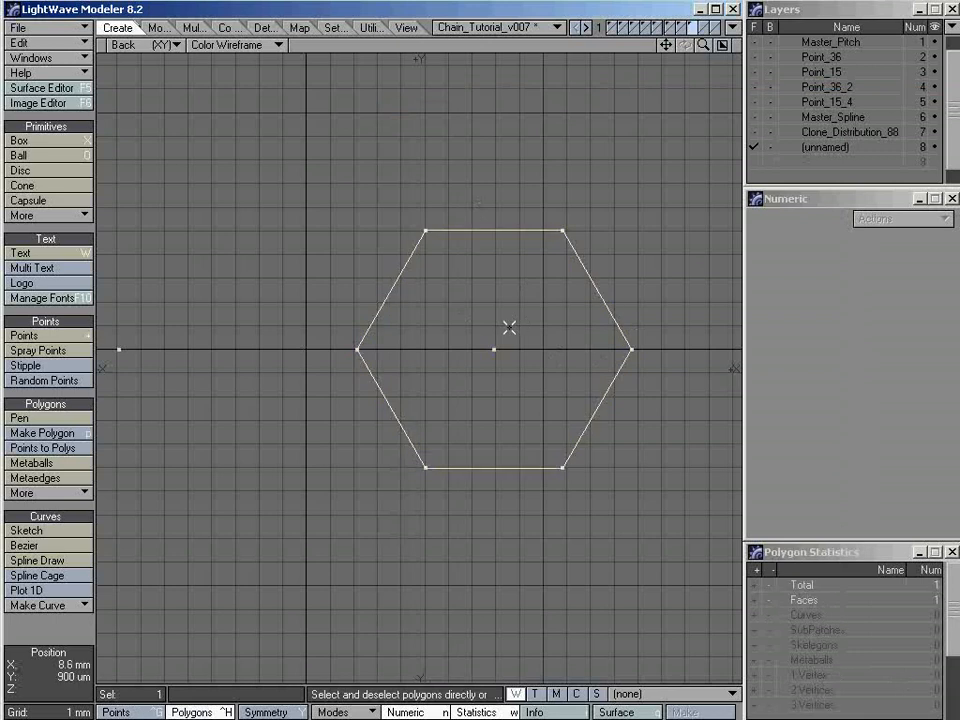
pyautogui.press('y')
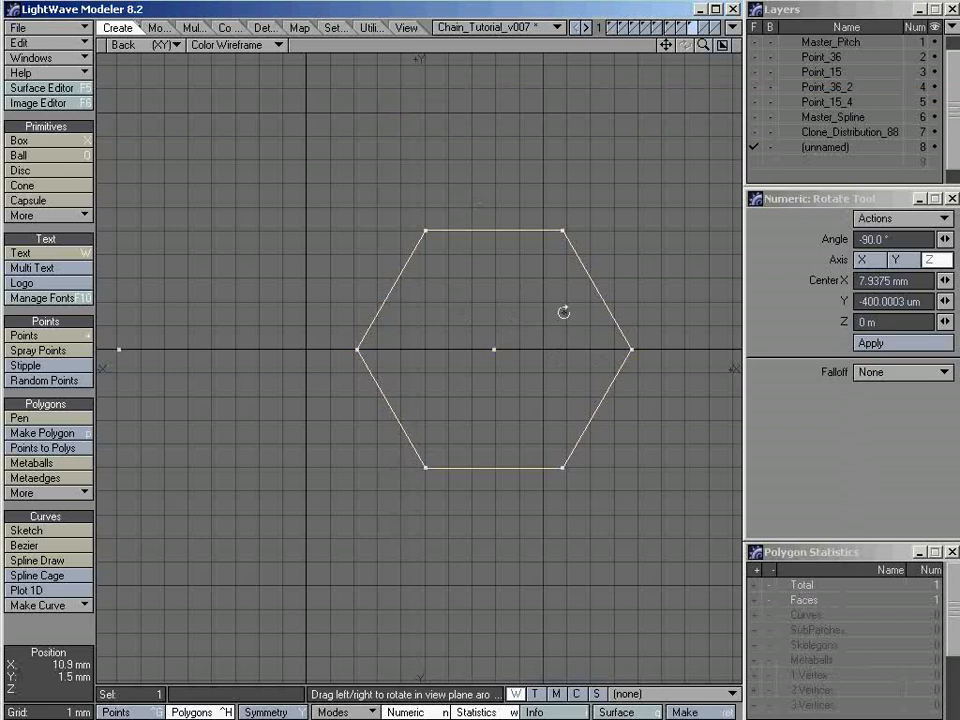
pyautogui.keyDown('ctrl'); pyautogui.moveTo(564, 311); pyautogui.dragTo(682, 311); pyautogui.keyUp('ctrl')
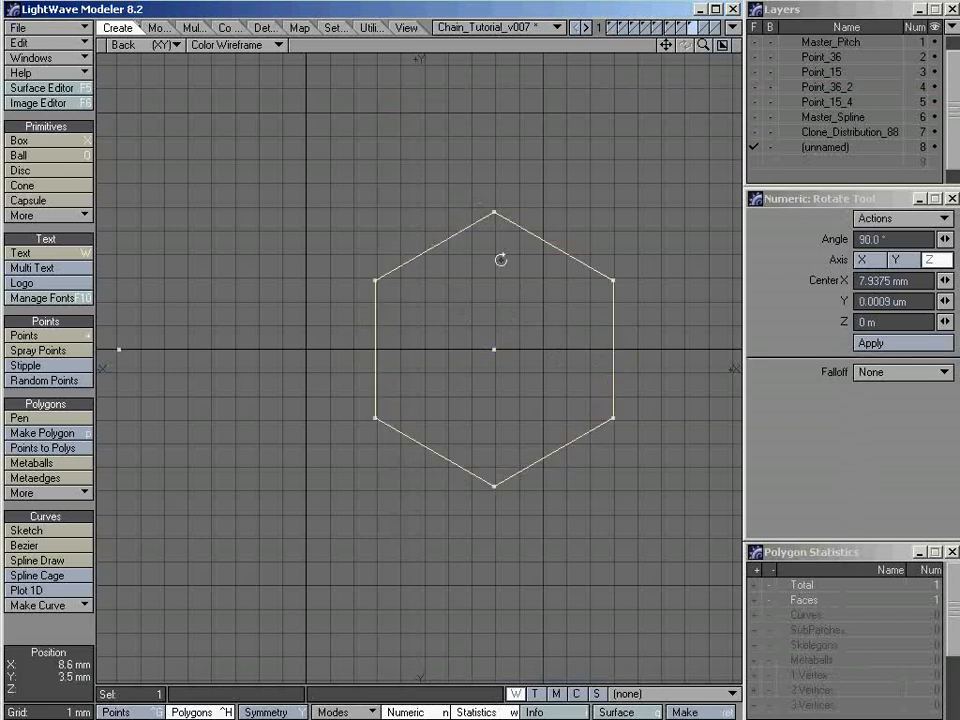
pyautogui.press('space')
# Check in Point Info that the pitch point and the hexagon's top and bottom vertices share the same X coordinate
pyautogui.press('/')
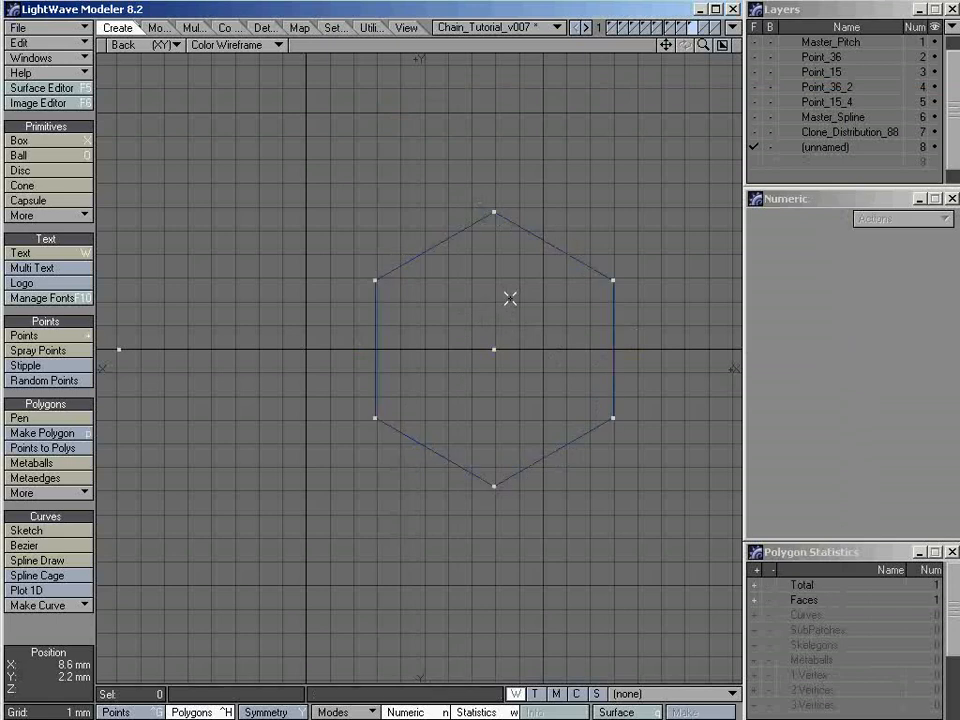
pyautogui.hotkey('ctrl', 'g')
pyautogui.moveTo(512, 300)
pyautogui.mouseDown(button='right')
pyautogui.moveTo(510, 197)
pyautogui.moveTo(471, 450)
pyautogui.moveTo(553, 315)
pyautogui.moveTo(448, 220)
pyautogui.mouseUp(button='right')
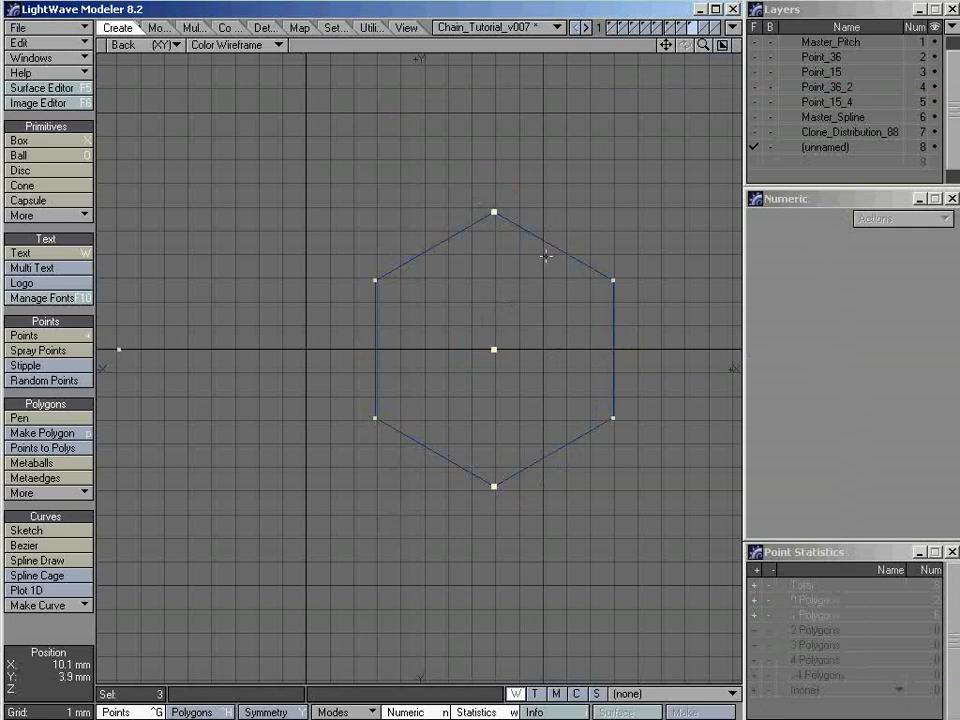
pyautogui.press('i')
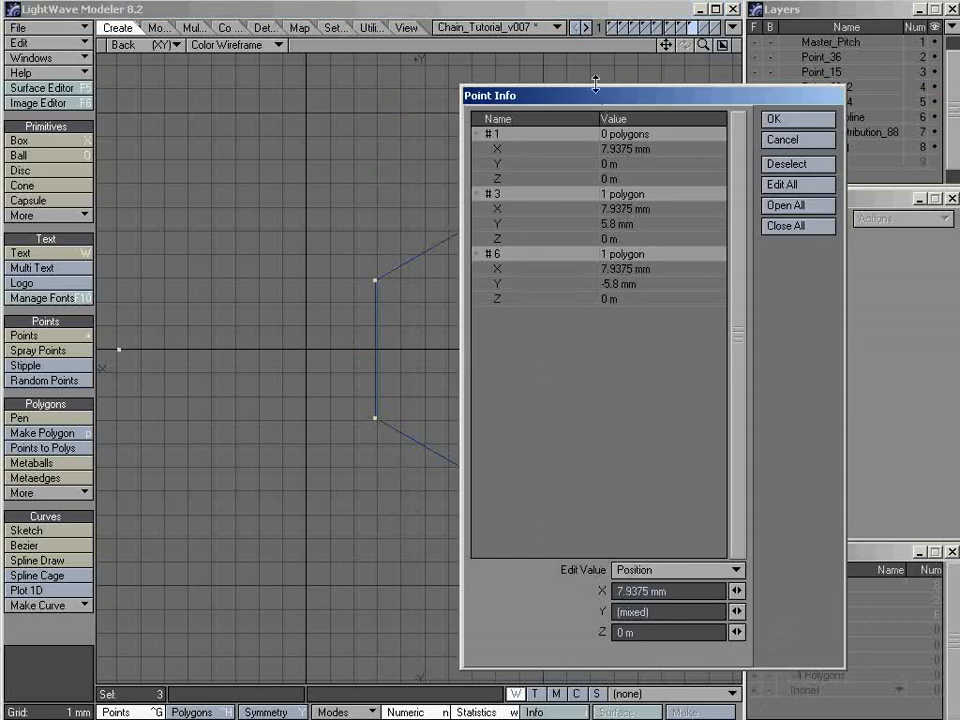
pyautogui.moveTo(595, 86); pyautogui.dragTo(197, 88)
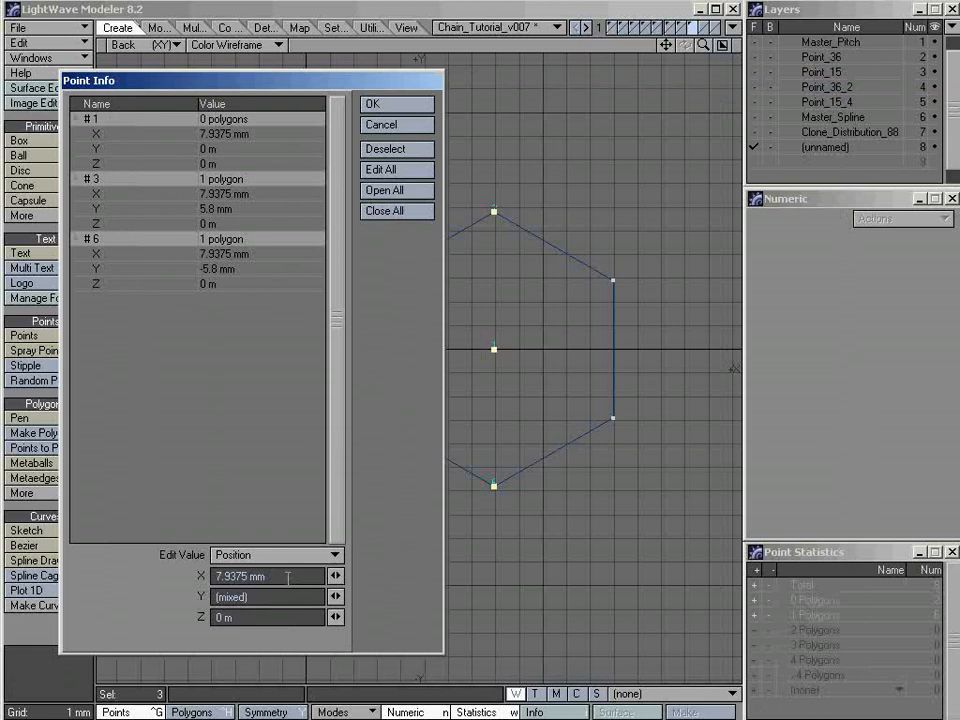
pyautogui.click(397, 128)
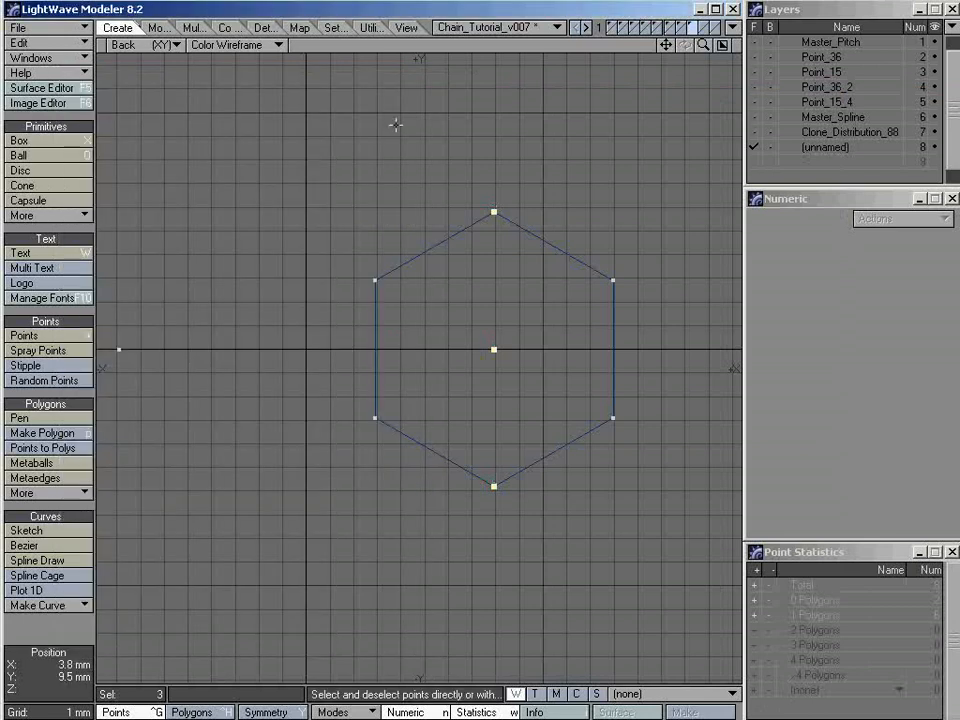
# Deselect the three points and select the hexagon polygon around the right-hand pitch point
pyautogui.press('/')
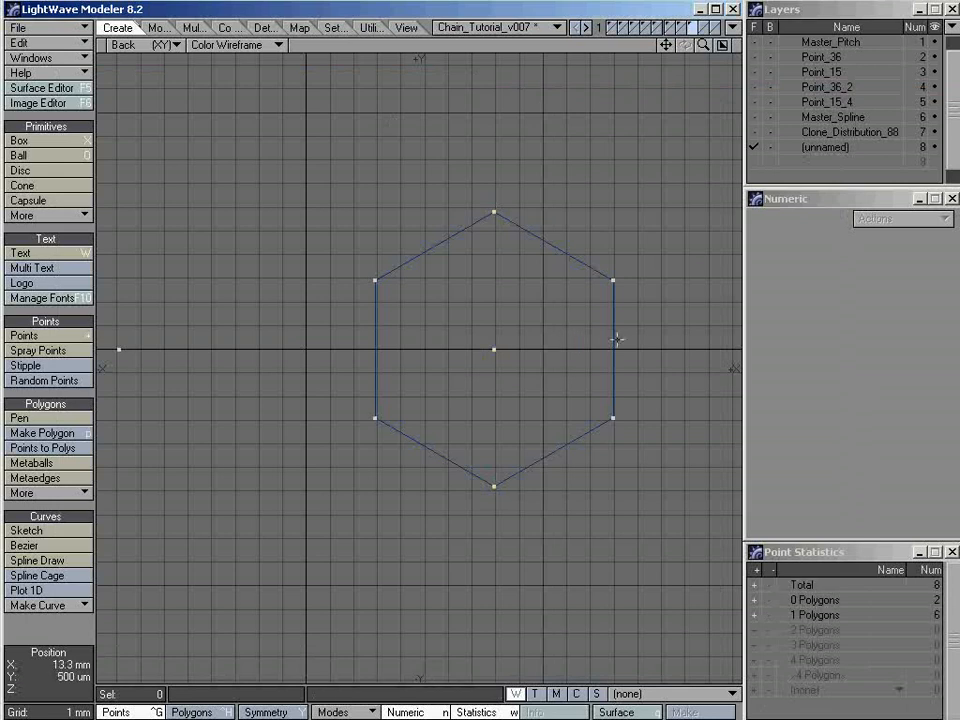
pyautogui.keyDown('ctrl'); pyautogui.keyDown('alt'); pyautogui.moveTo(637, 331); pyautogui.dragTo(553, 328); pyautogui.keyUp('alt'); pyautogui.keyUp('ctrl')
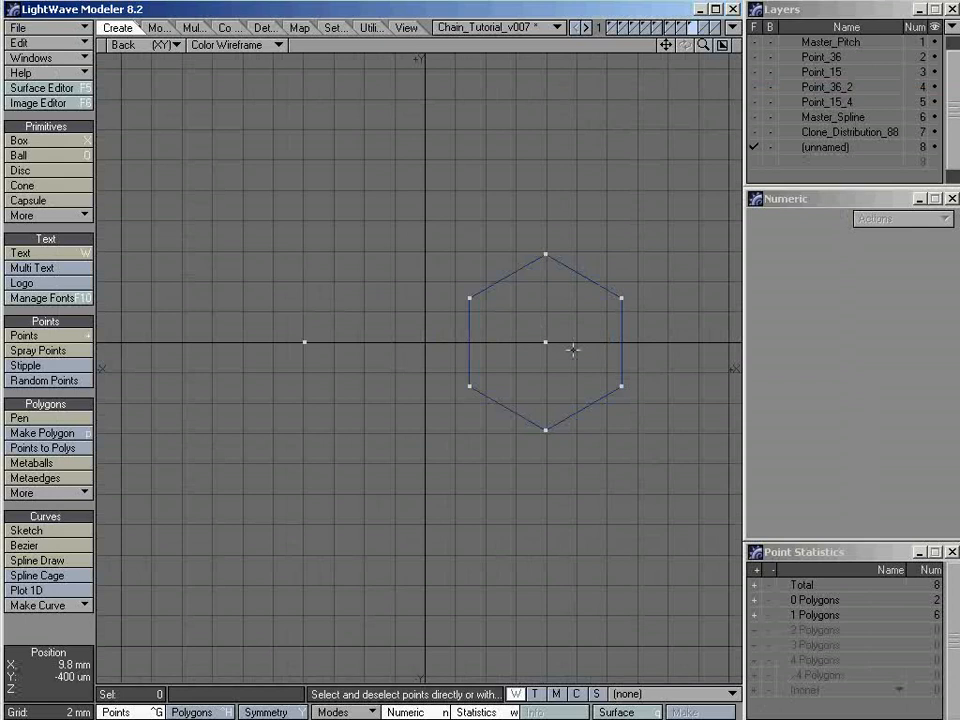
pyautogui.hotkey('ctrl', 'h')
pyautogui.click(530, 336)
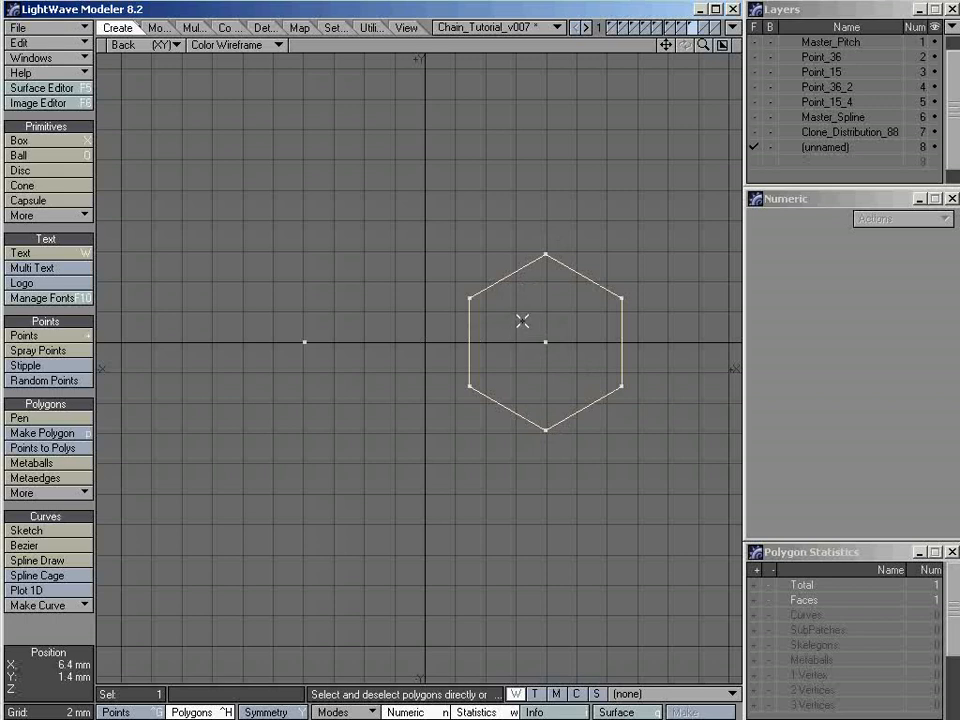
# Remove the hexagon polygon but keep its points, and make a polygon from its top, bottom and two left-hand points
pyautogui.press('Delete')
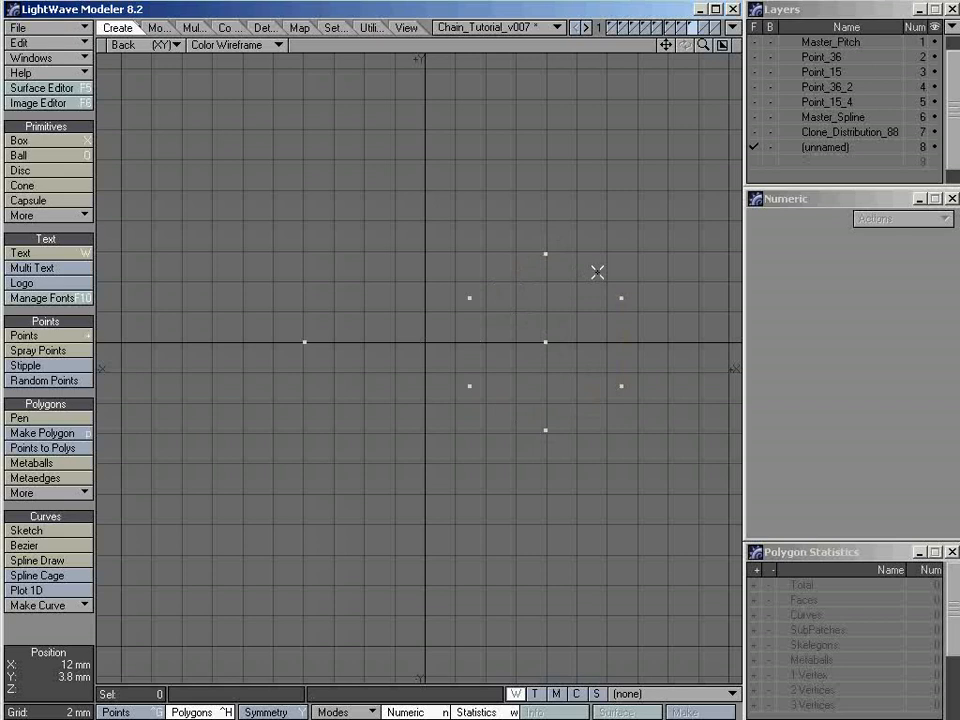
pyautogui.hotkey('ctrl', 'g')
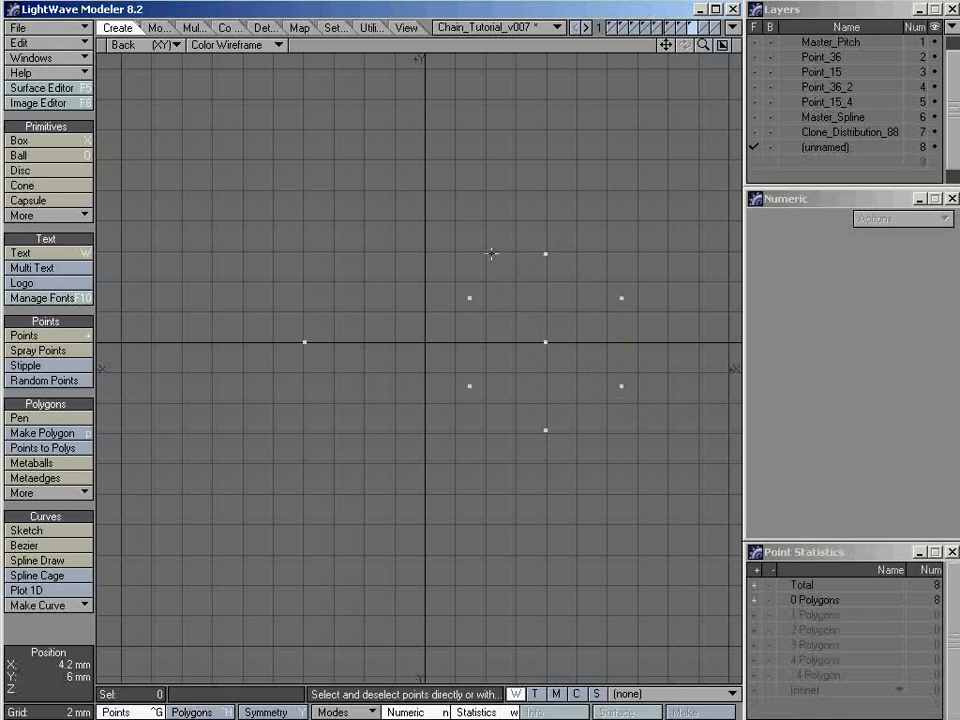
pyautogui.click(470, 298)
pyautogui.click(544, 254)
pyautogui.click(547, 426)
pyautogui.click(470, 385)
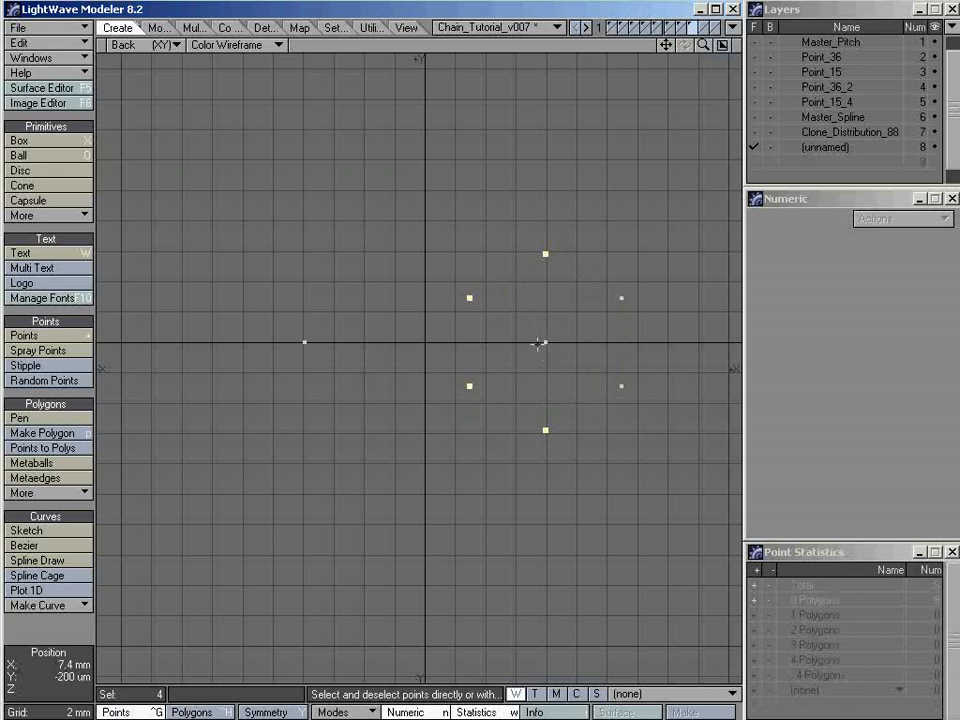
pyautogui.press('p')
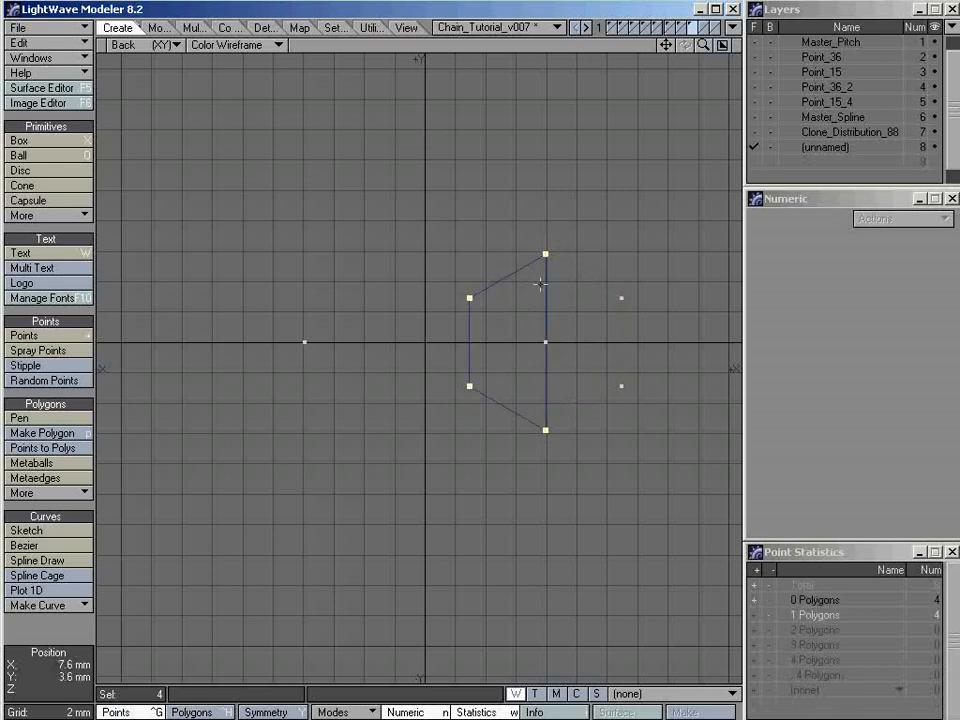
# Make a second polygon from the hexagon's top, bottom and two right-hand points
pyautogui.click(539, 281)
pyautogui.click(545, 254)
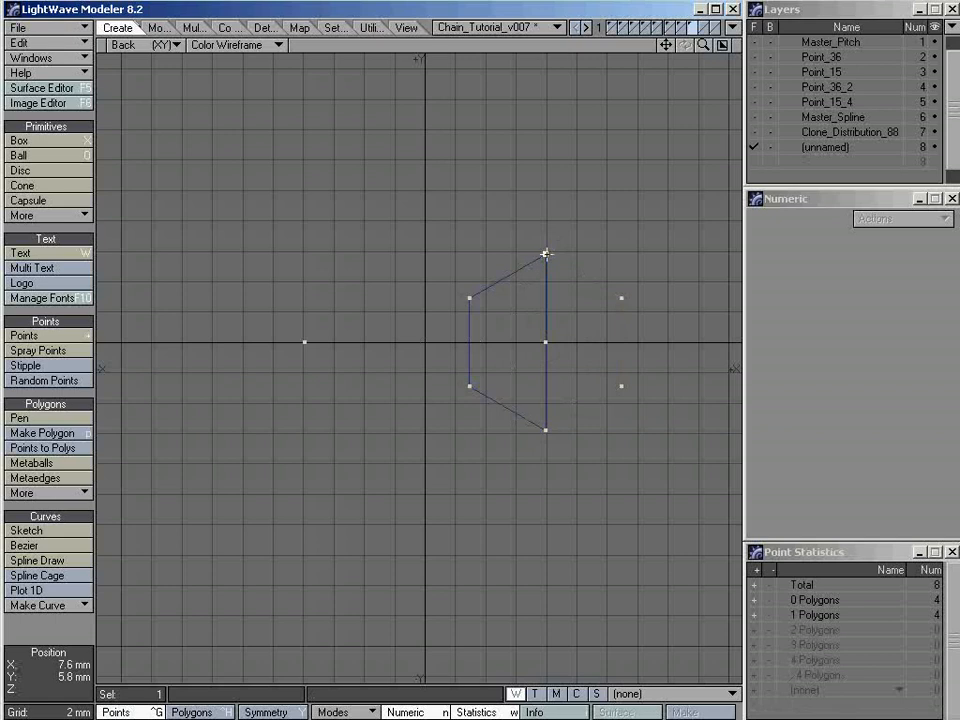
pyautogui.click(621, 298)
pyautogui.click(621, 385)
pyautogui.click(545, 430)
pyautogui.press('/')
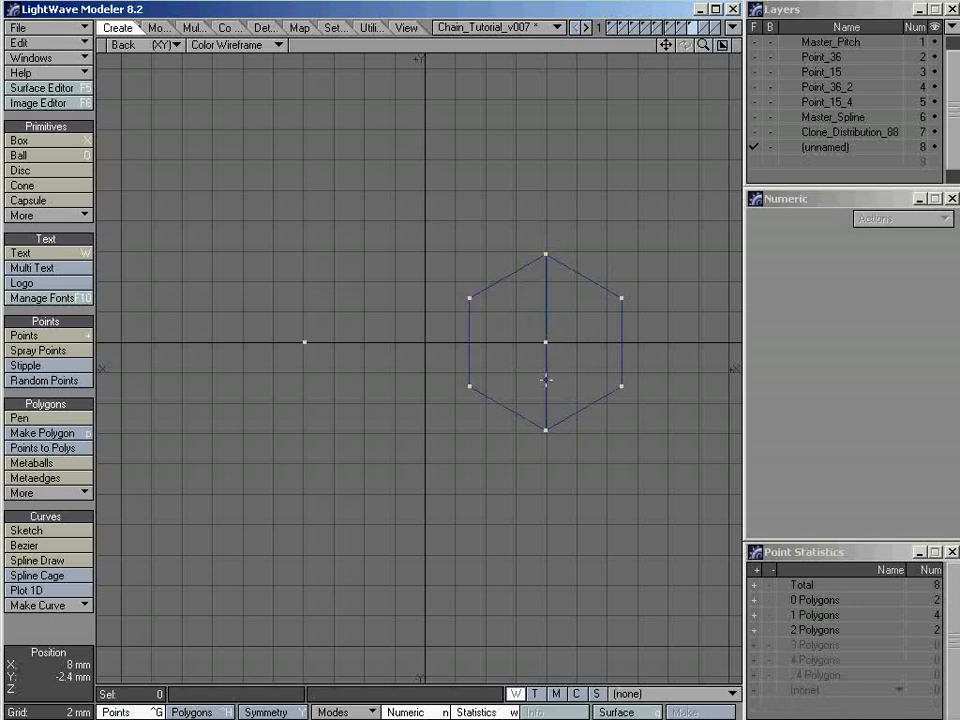
pyautogui.press('space')
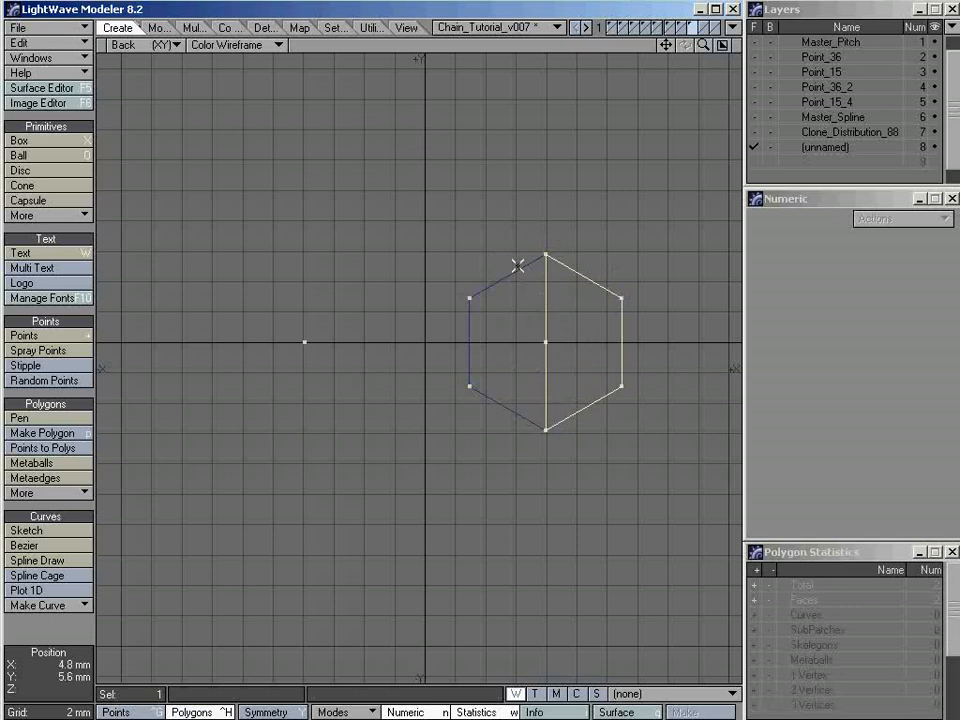
# Undo both half polygons and the face removal to restore the single hexagon polygon
pyautogui.hotkey('ctrl', 'z')
pyautogui.hotkey('ctrl', 'z')
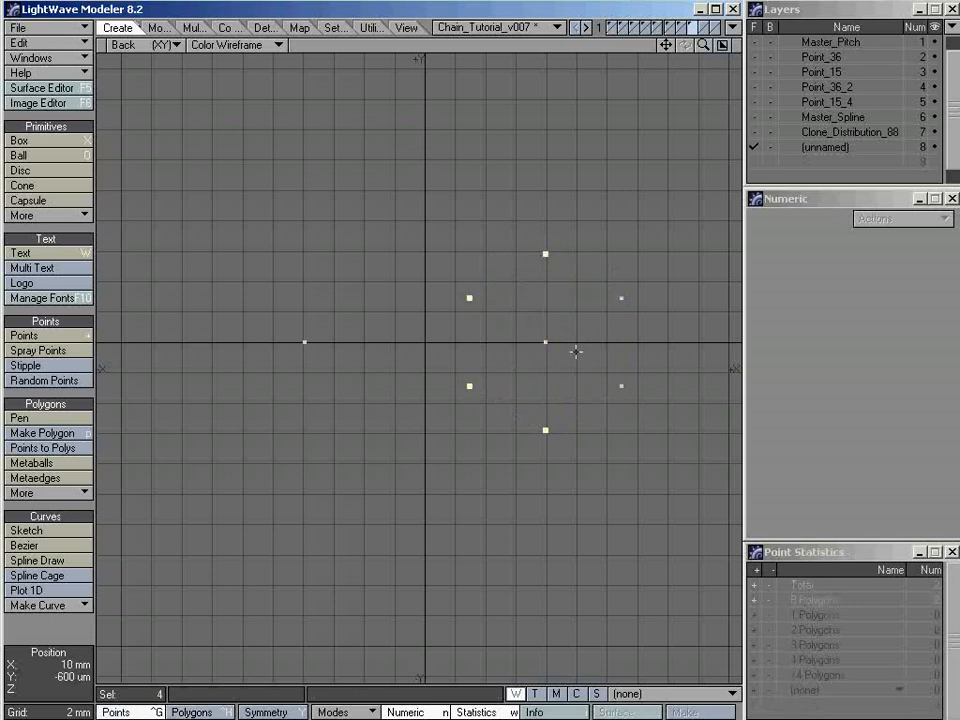
pyautogui.hotkey('ctrl', 'z')
pyautogui.click(533, 254)
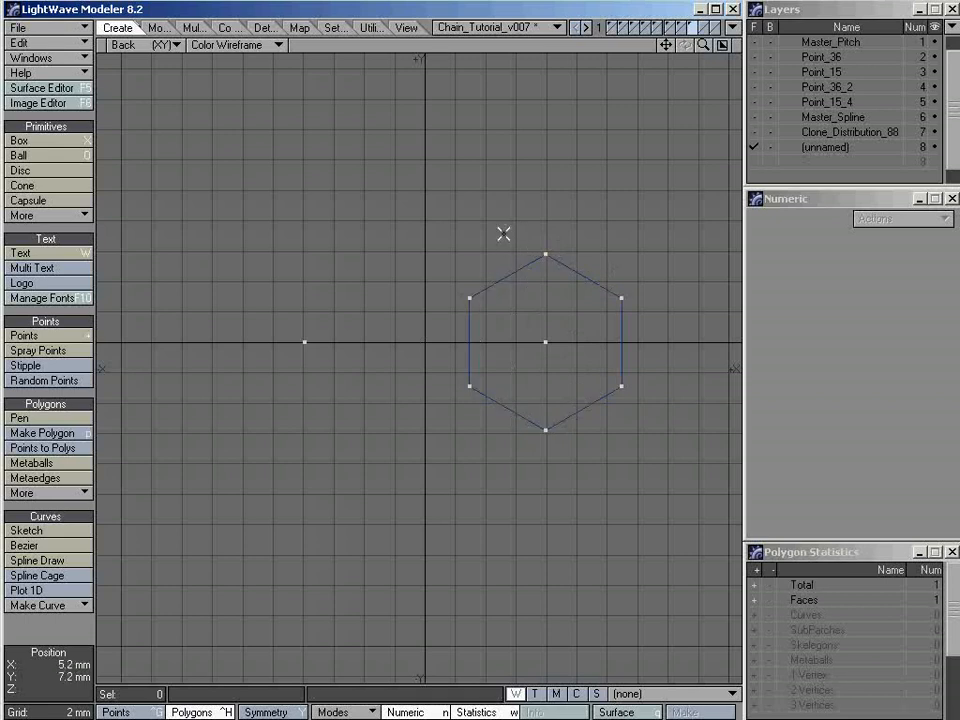
pyautogui.click(516, 294)
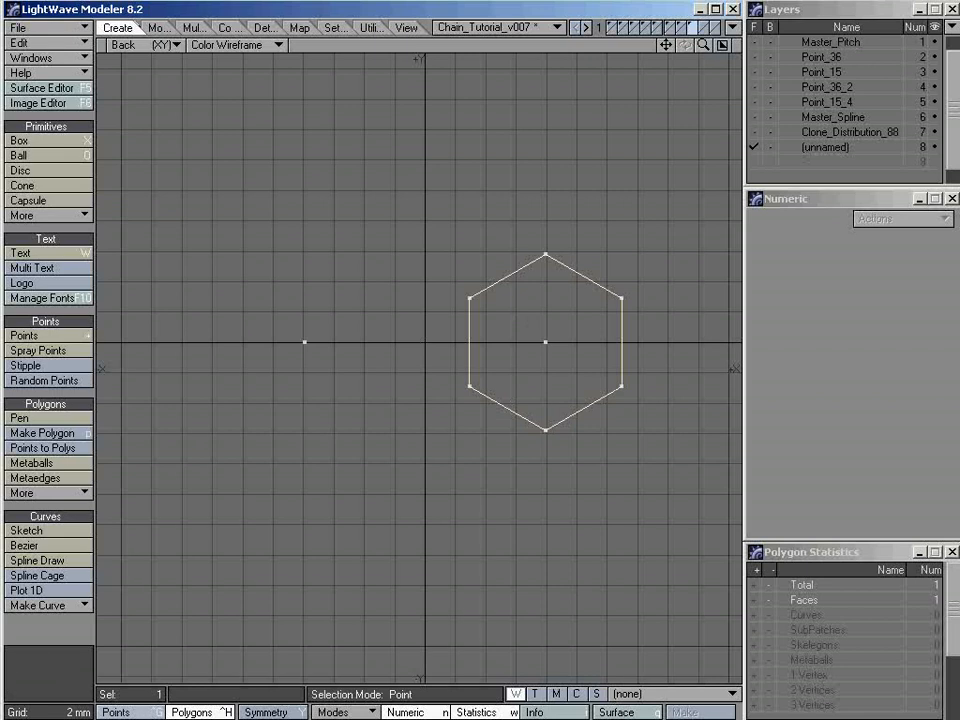
pyautogui.click(132, 712)
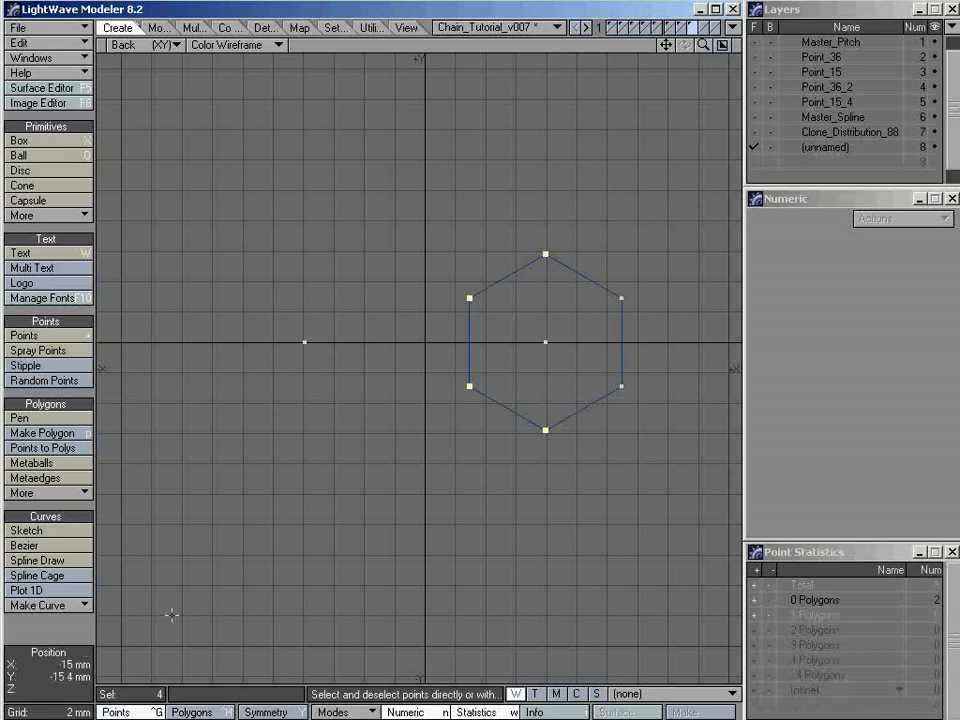
pyautogui.moveTo(422, 435); pyautogui.dragTo(537, 258)
pyautogui.click(479, 307)
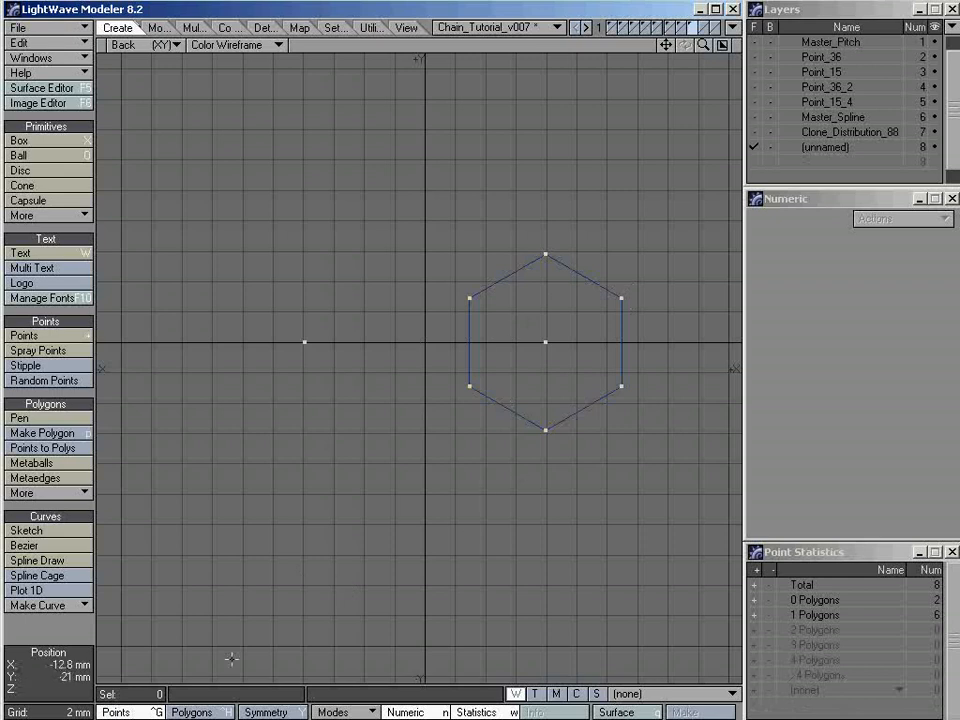
pyautogui.click(200, 712)
pyautogui.click(476, 306)
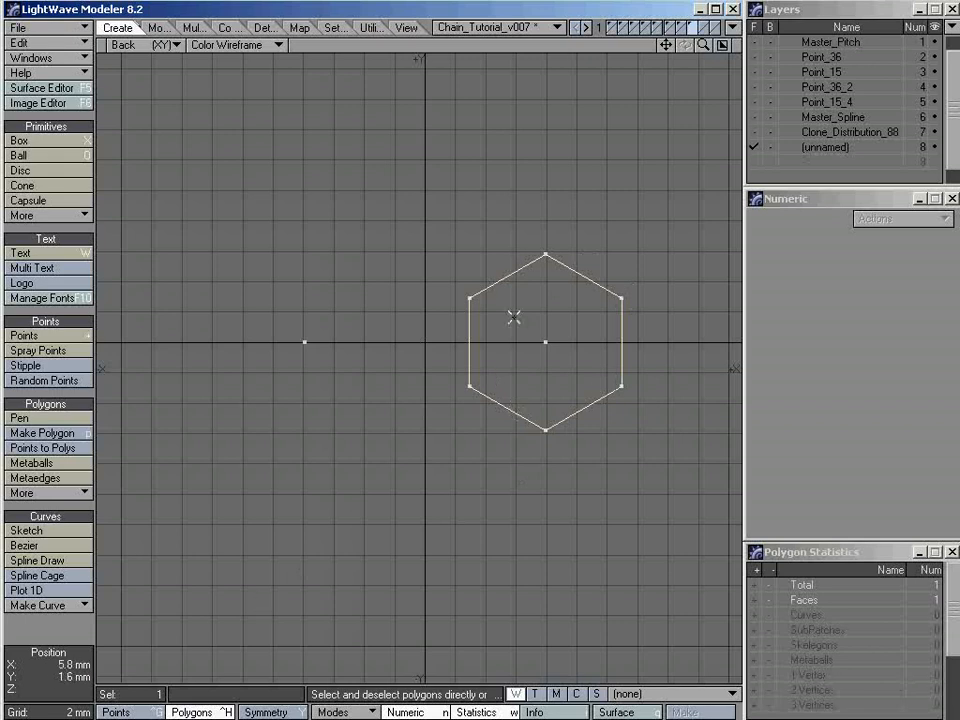
# Split the hexagon into two polygons between its top and bottom vertices
pyautogui.click(116, 712)
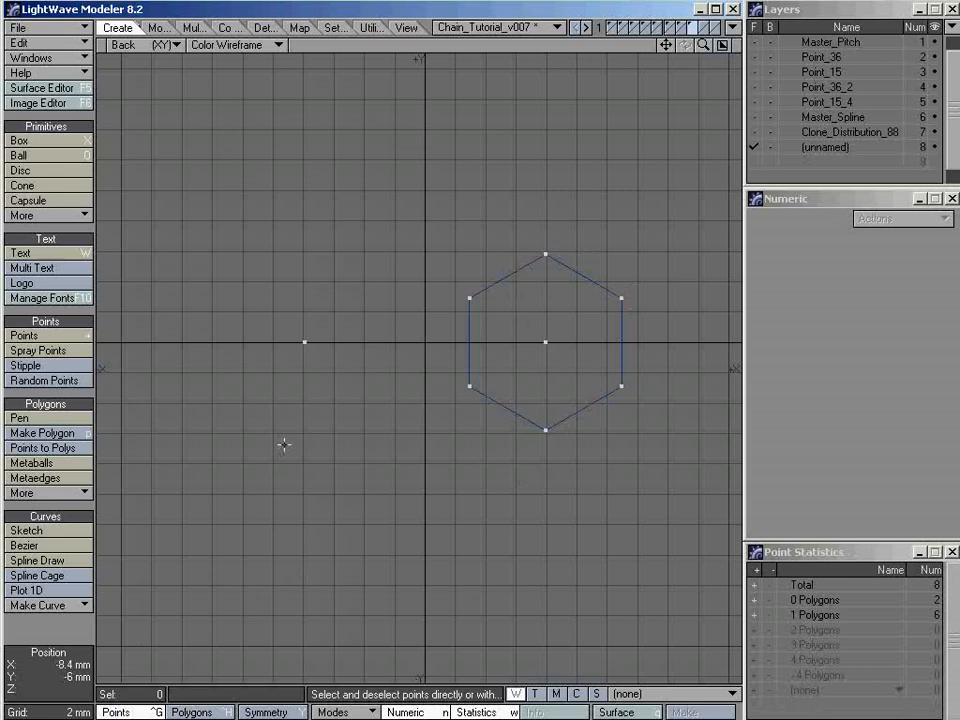
pyautogui.click(546, 254)
pyautogui.click(546, 430)
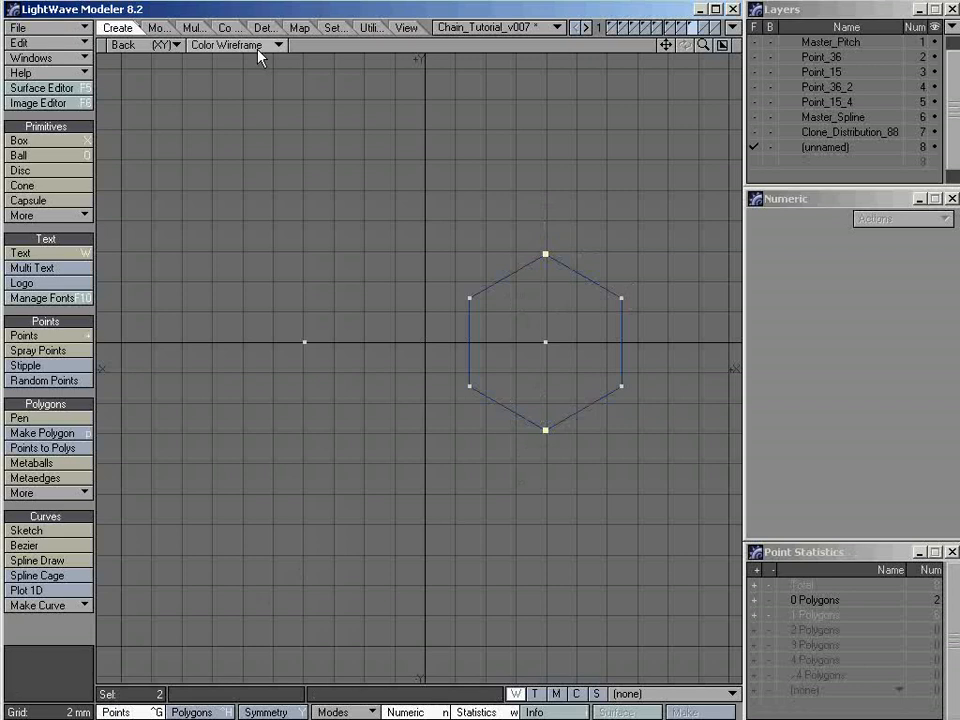
pyautogui.click(193, 28)
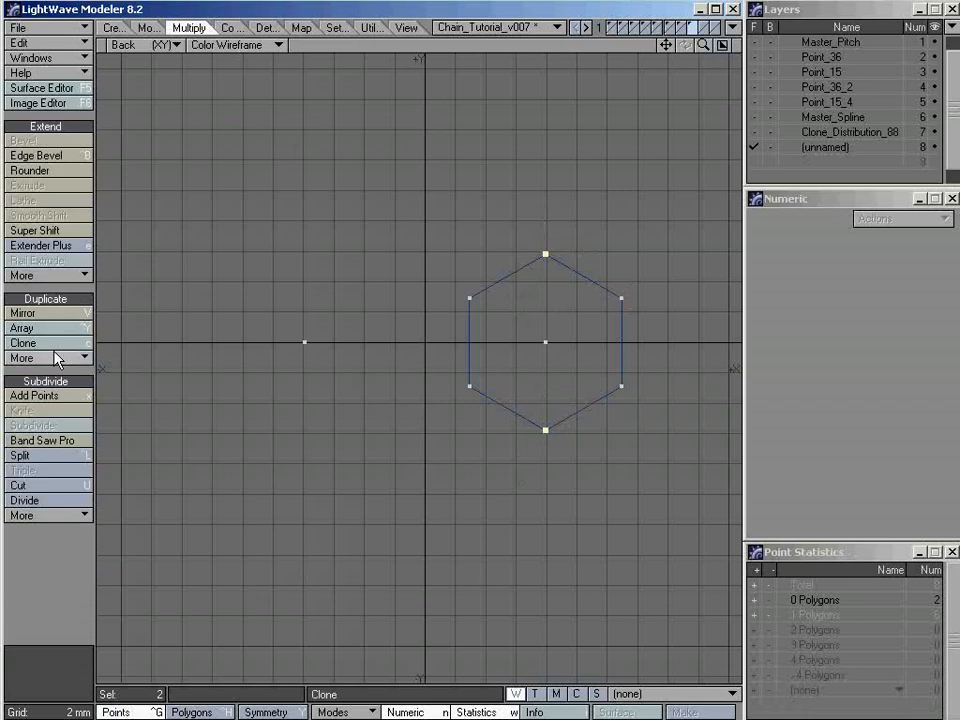
pyautogui.click(72, 462)
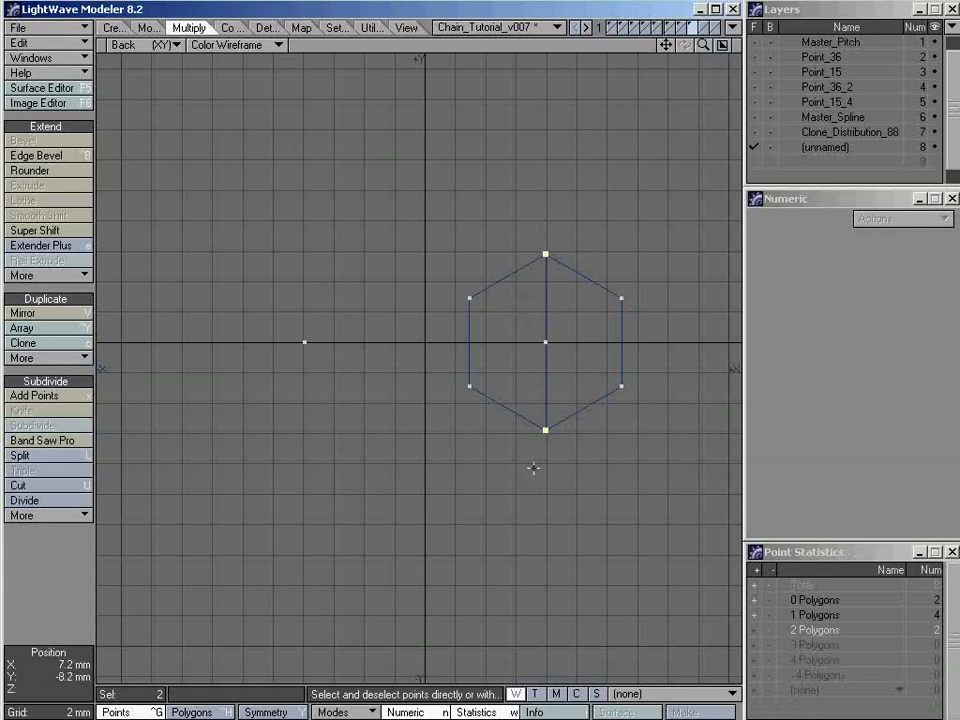
# Inspect the two hexagon halves individually and check the four-vertex polygon entry in the polygon statistics
pyautogui.hotkey('ctrl', 'h')
pyautogui.click(519, 275)
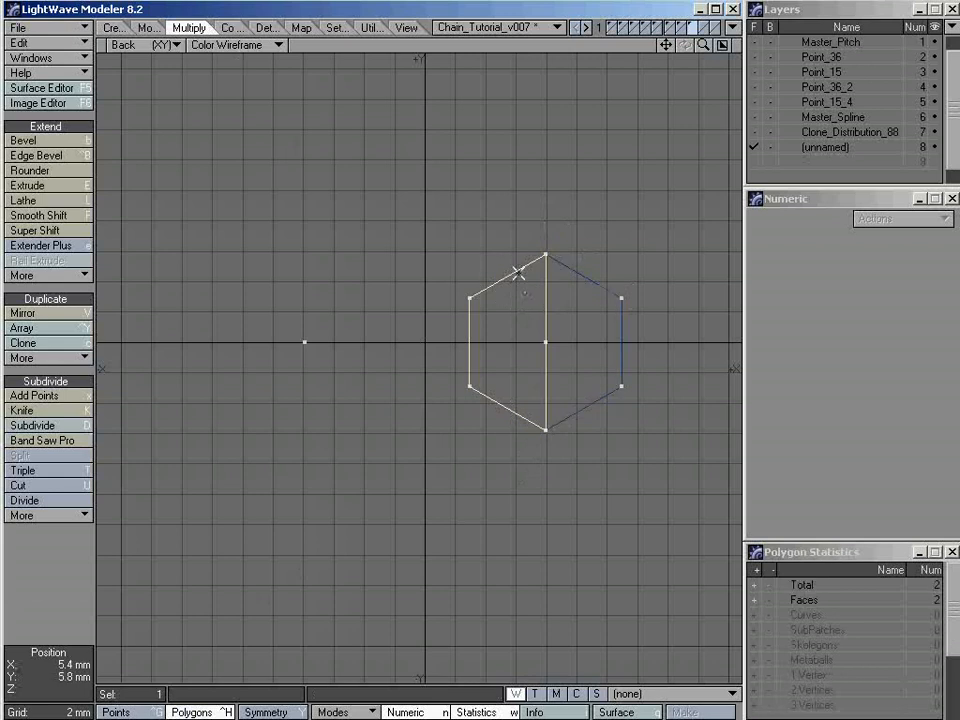
pyautogui.click(583, 291)
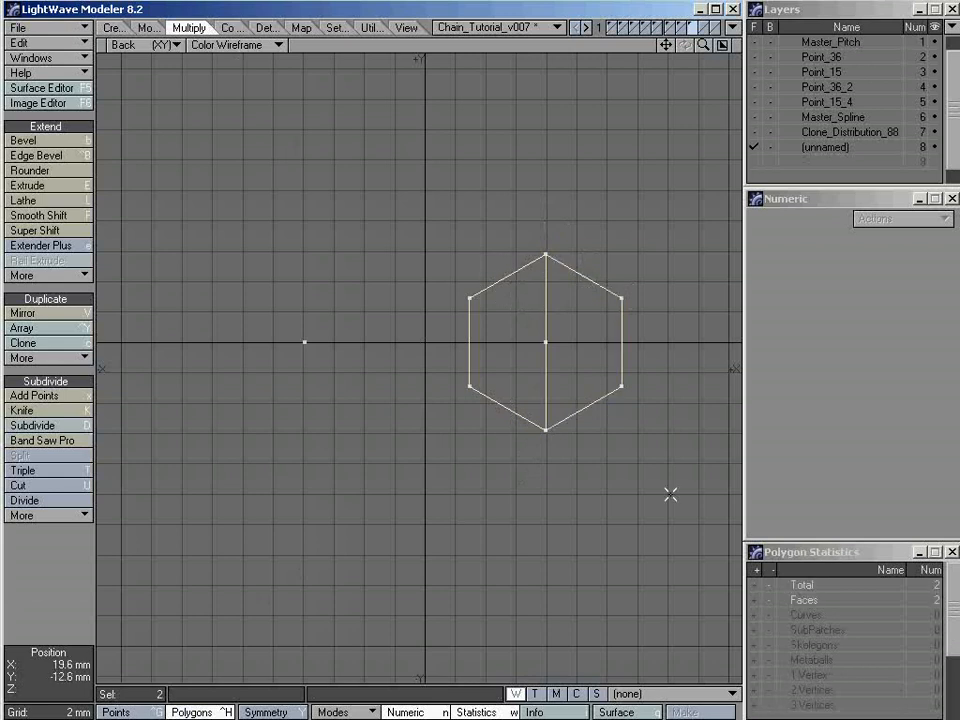
pyautogui.press('/')
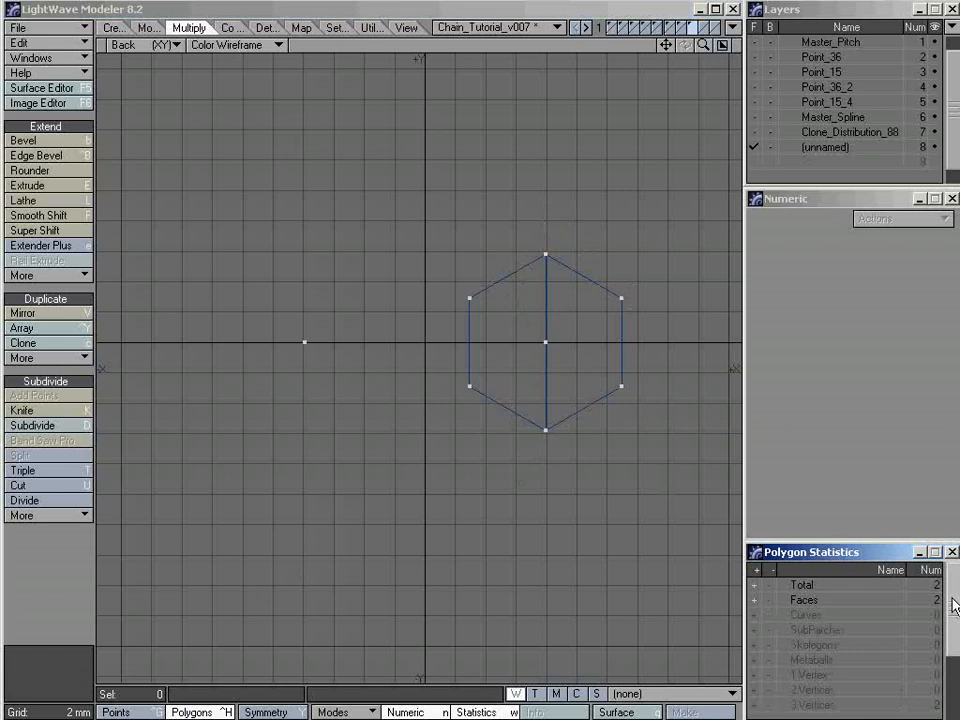
pyautogui.scroll(-2, 860, 640)
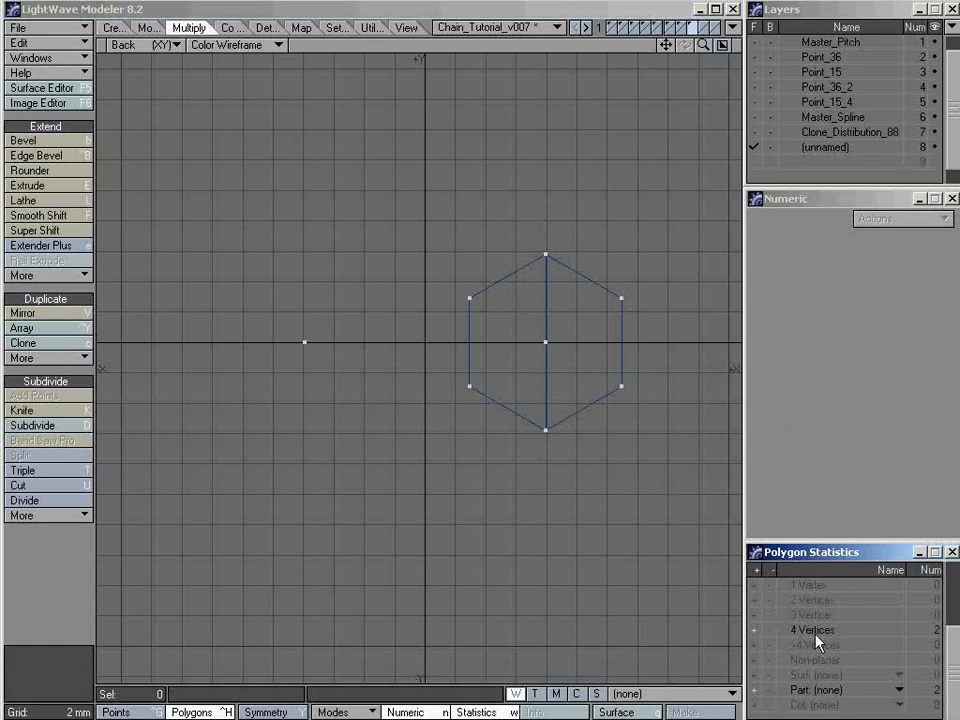
pyautogui.click(756, 631)
pyautogui.press('/')
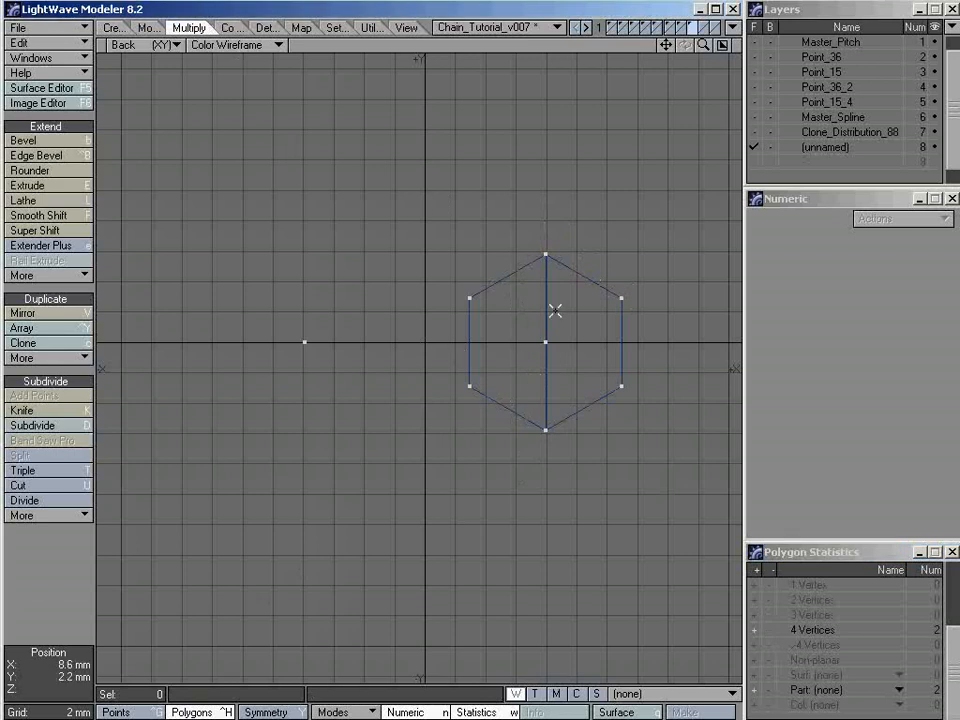
# Mirror the split hexagon and pitch points across the X axis at center 0 m with Merge Points enabled
pyautogui.hotkey('shift', 'v')
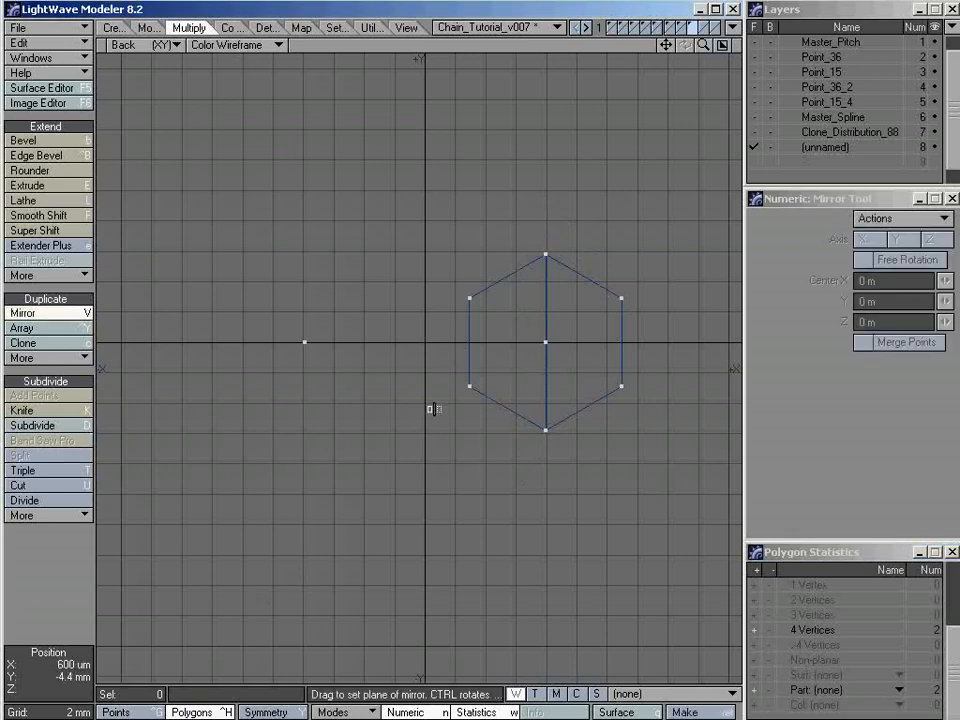
pyautogui.click(418, 398)
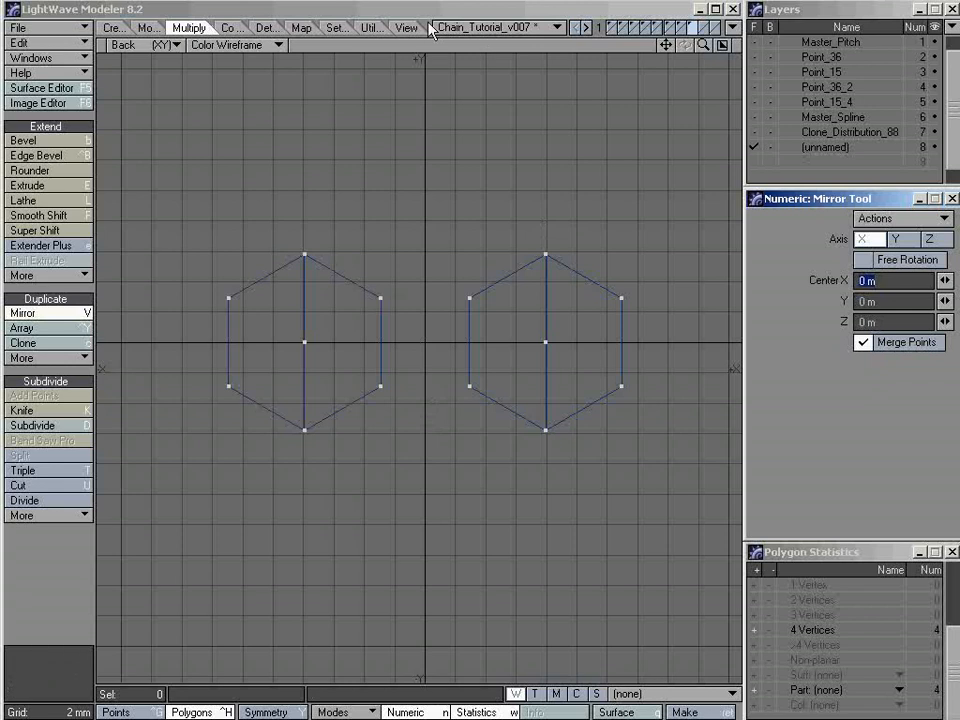
pyautogui.press('space')
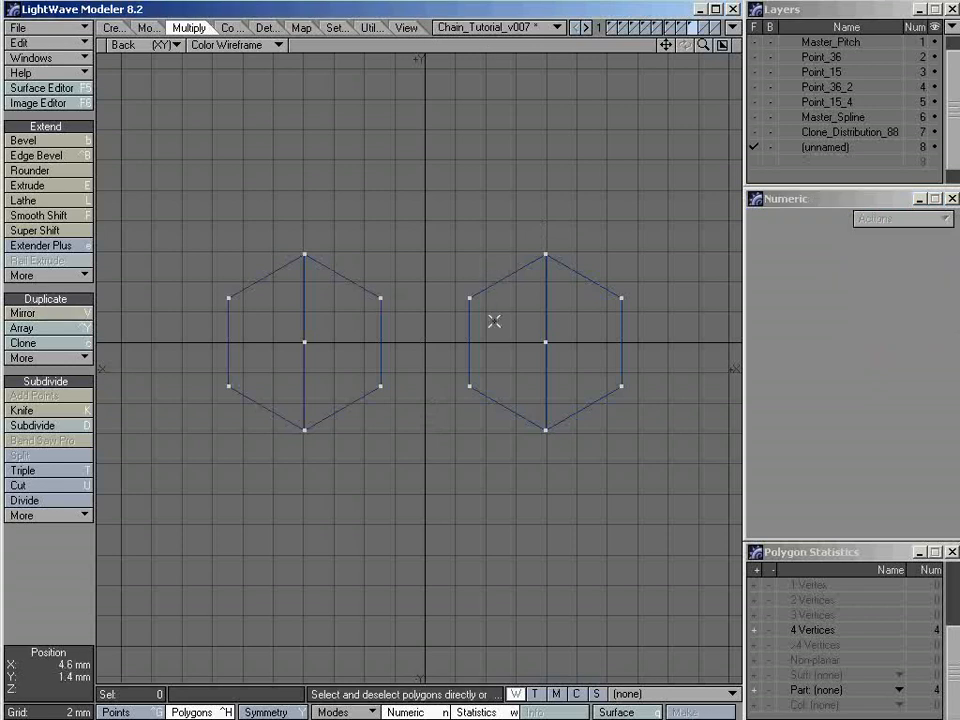
# Select the point at the right hexagon's center to check for overlapping duplicates, and clear the selection
pyautogui.hotkey('ctrl', 'g')
pyautogui.click(541, 342)
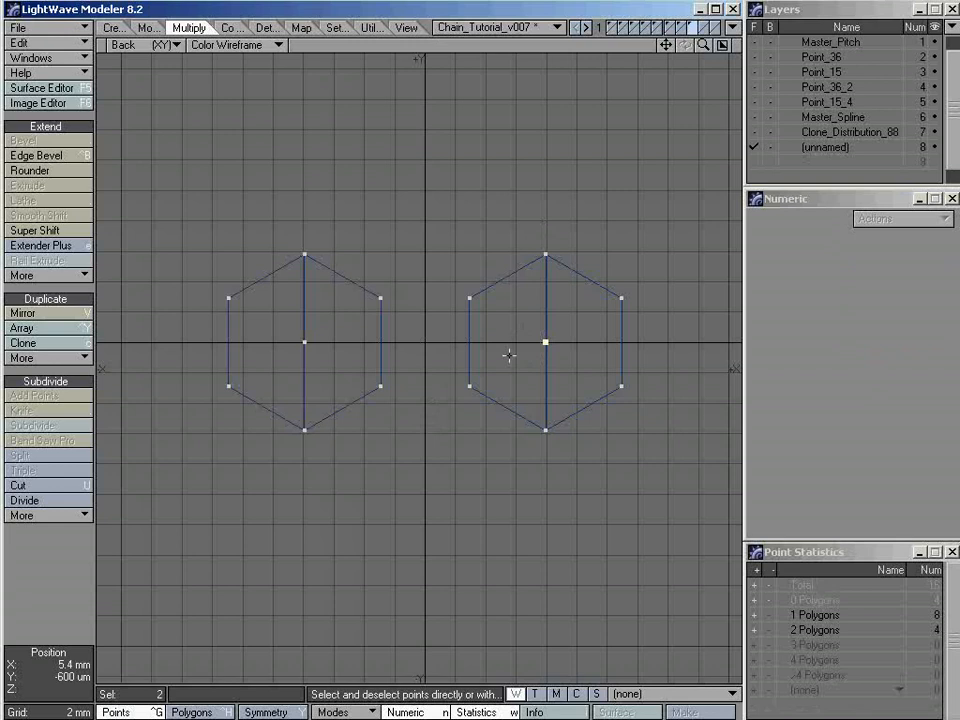
pyautogui.press('/')
pyautogui.hotkey('ctrl', 'h')
pyautogui.click(507, 272)
pyautogui.press('/')
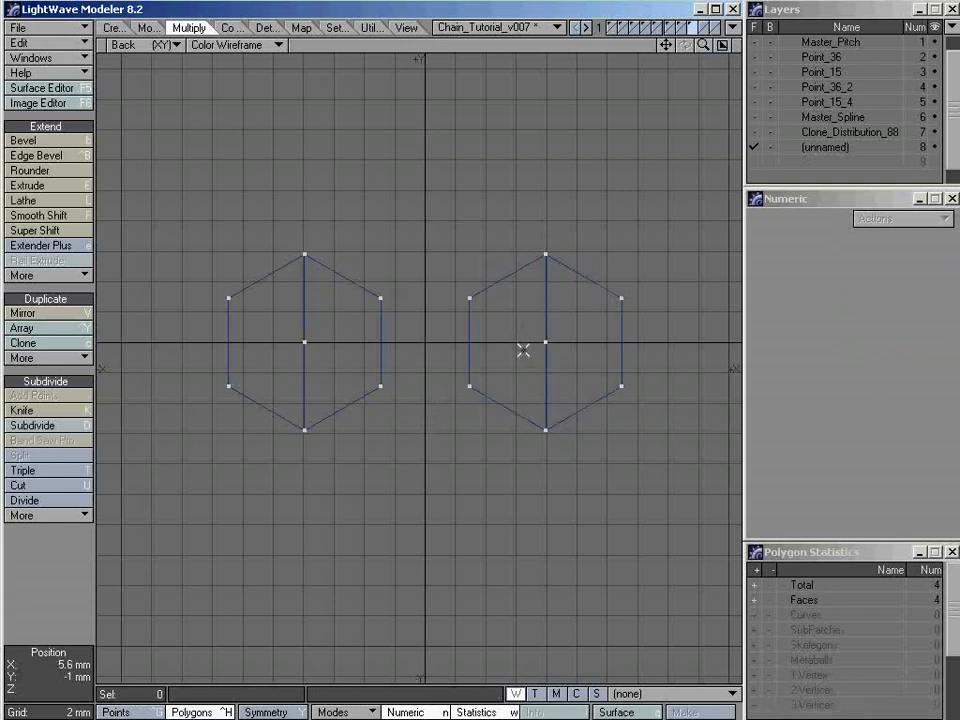
pyautogui.hotkey('ctrl', 'g')
pyautogui.click(545, 342)
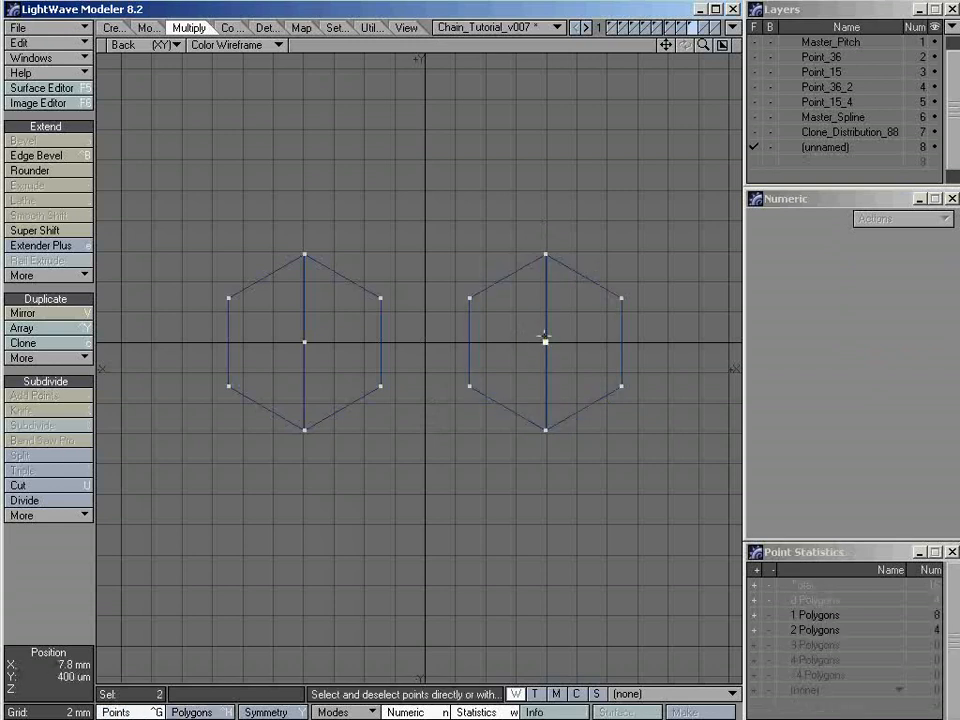
pyautogui.press('/')
pyautogui.click(545, 342)
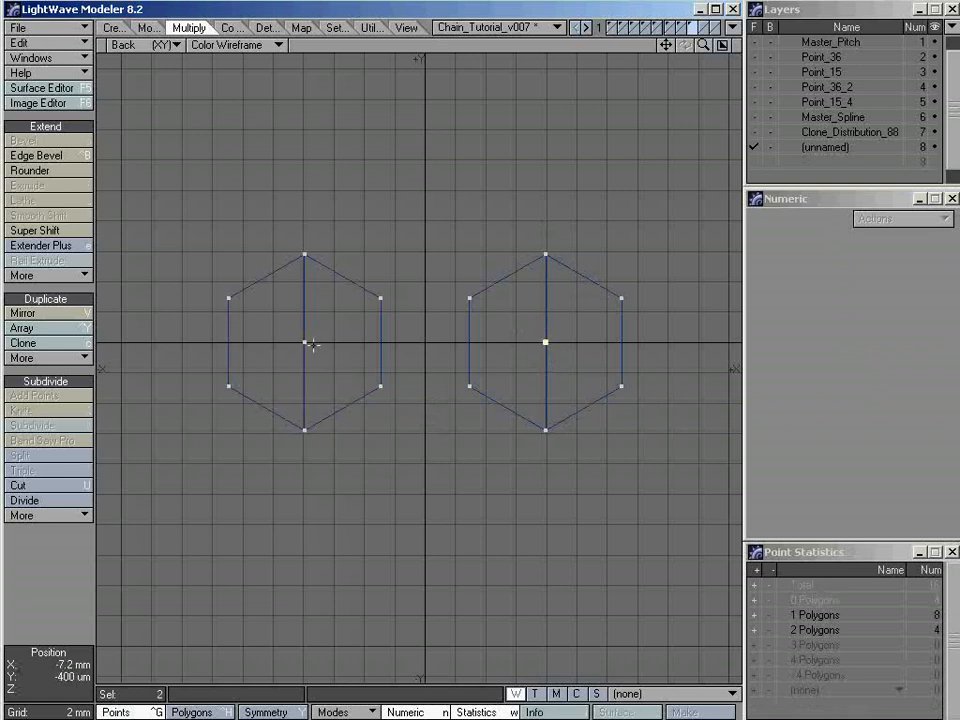
pyautogui.press('/')
# Merge the overlapping points with the Automatic range and Keep 1-Point Polygons turned off
pyautogui.press('m')
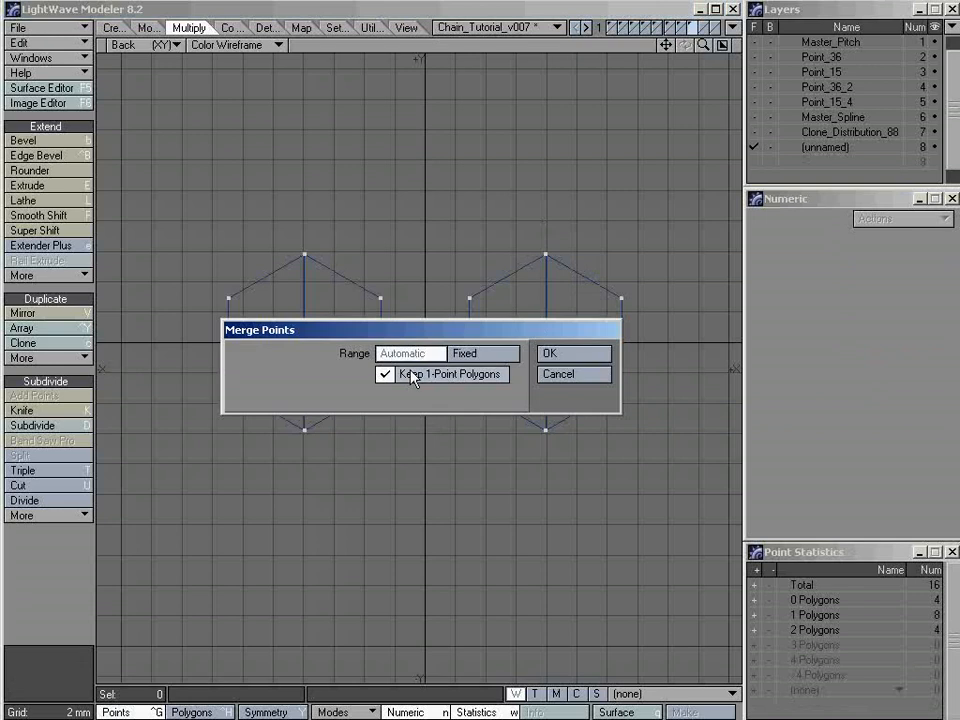
pyautogui.moveTo(480, 339); pyautogui.dragTo(434, 458)
pyautogui.click(437, 468)
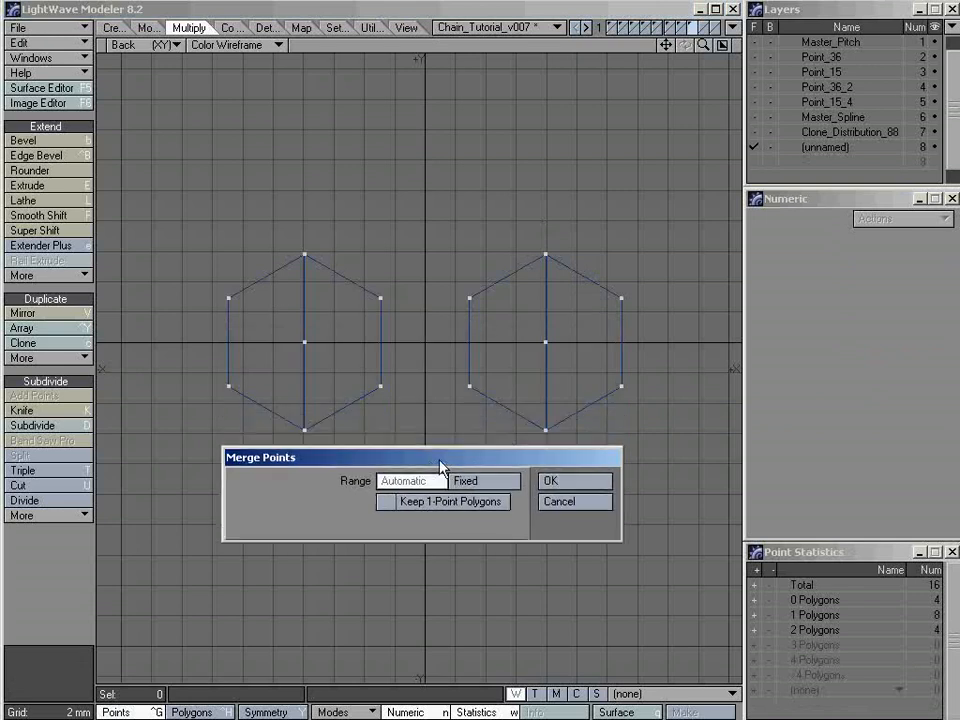
pyautogui.click(568, 481)
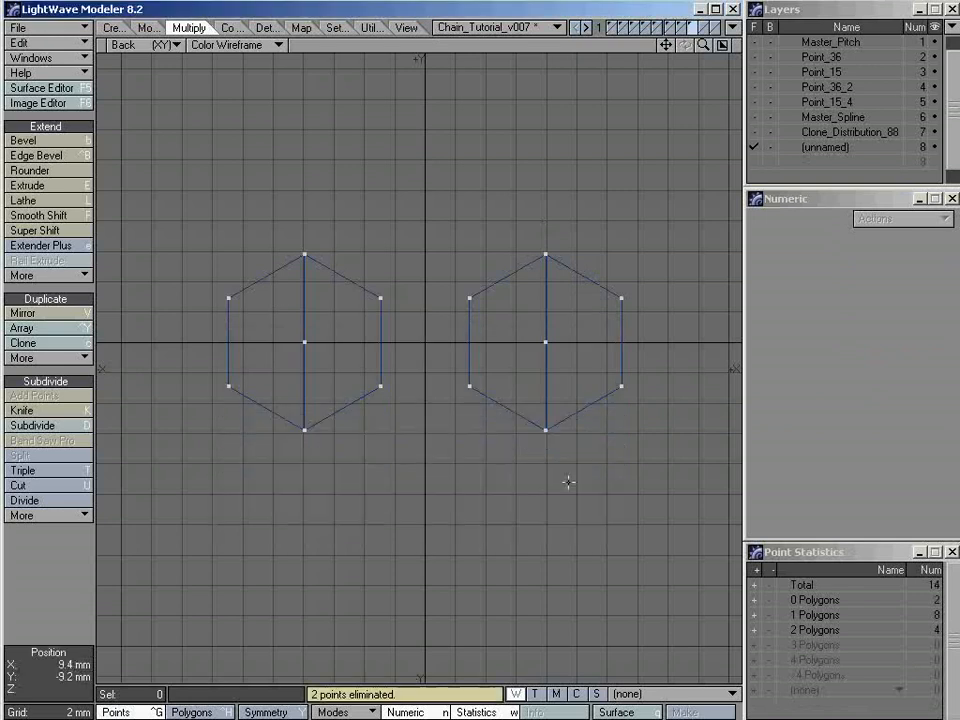
# Select the center points of both hexagons to verify the merge, and deselect them
pyautogui.click(545, 342)
pyautogui.click(304, 342)
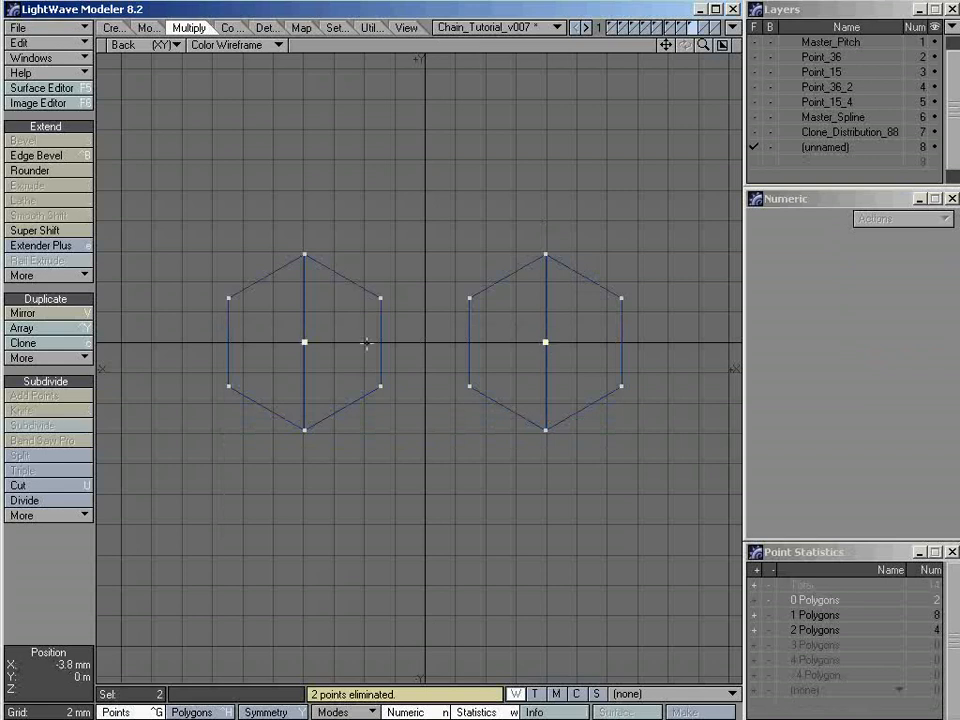
pyautogui.click(538, 373)
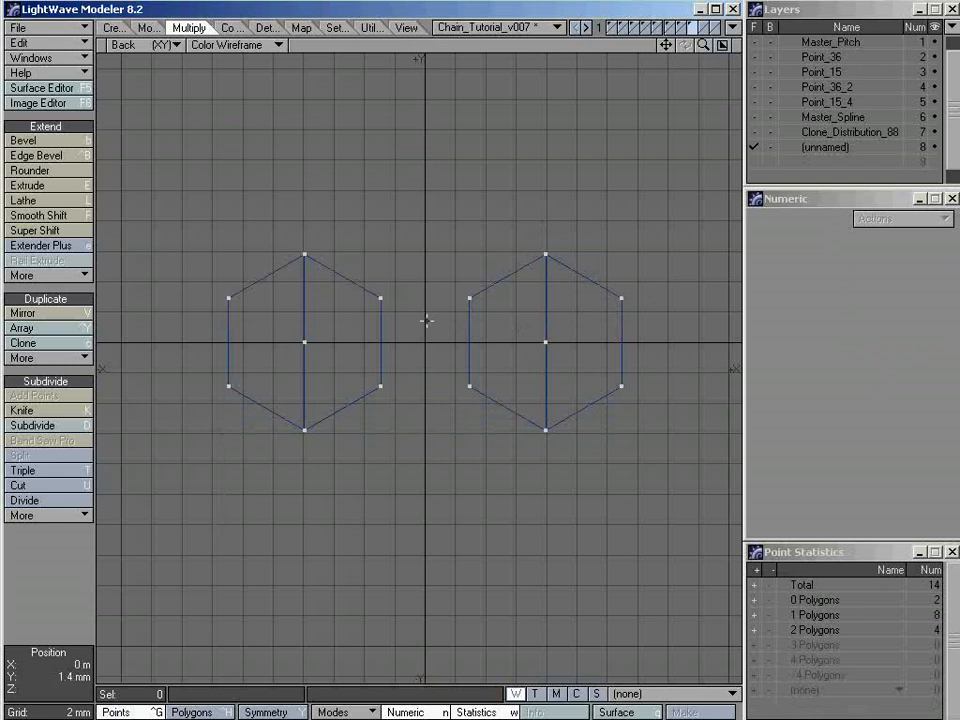
pyautogui.moveTo(437, 321)
pyautogui.keyDown('ctrl'); pyautogui.keyDown('alt'); pyautogui.mouseDown()
pyautogui.moveTo(472, 323)
pyautogui.moveTo(454, 327)
pyautogui.mouseUp(); pyautogui.keyUp('alt'); pyautogui.keyUp('ctrl')
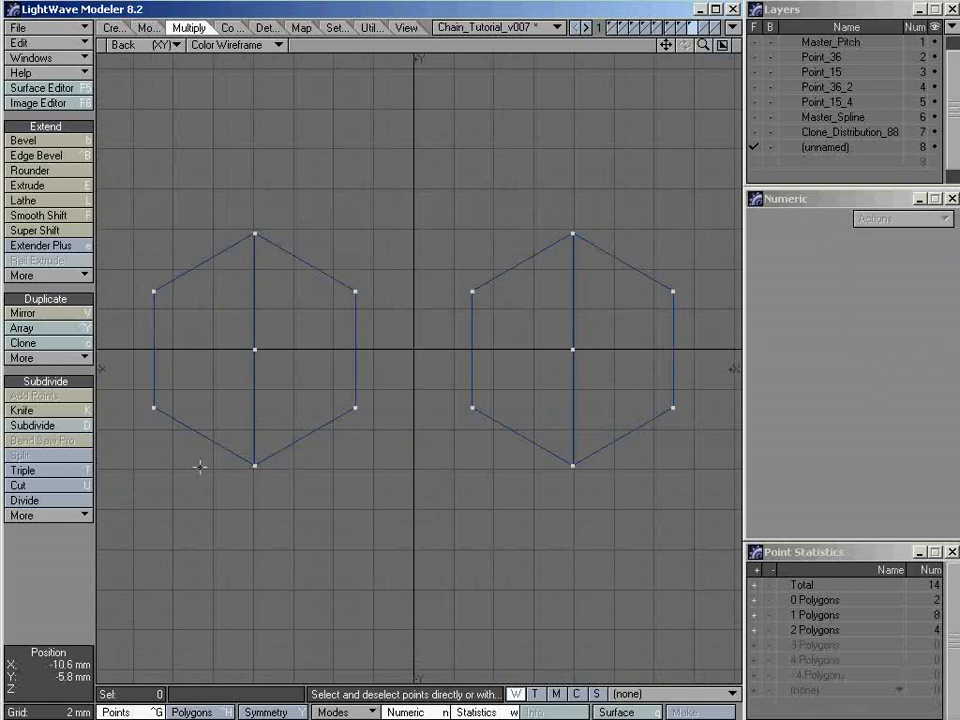
# Create a four-sided polygon bridging the two hexagons from their four inner corner points, and clear the selection
pyautogui.click(355, 291)
pyautogui.click(472, 292)
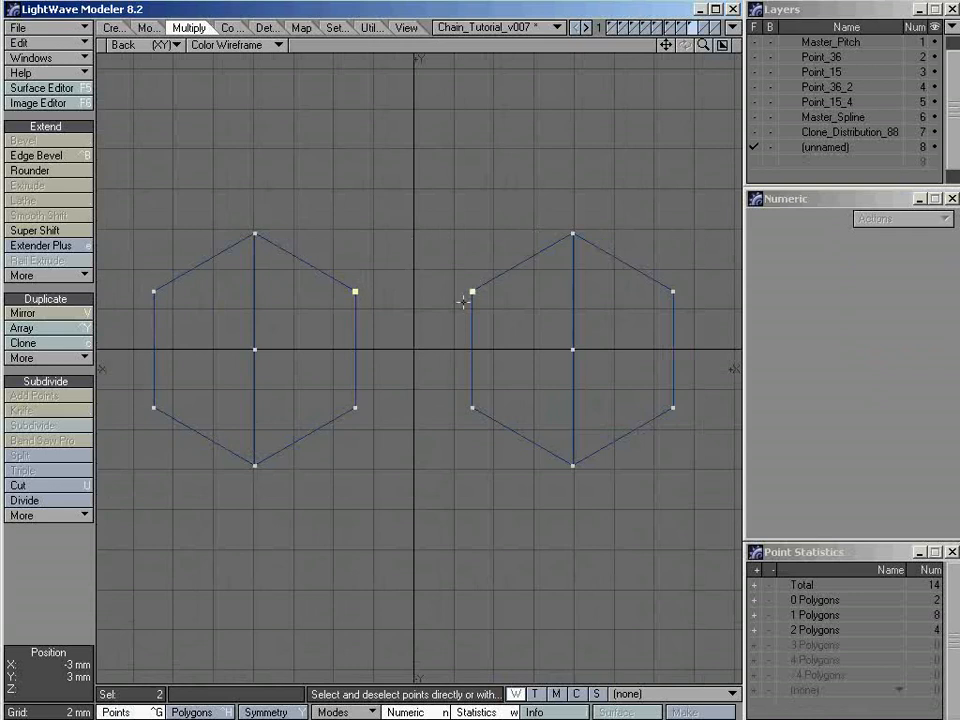
pyautogui.click(355, 407)
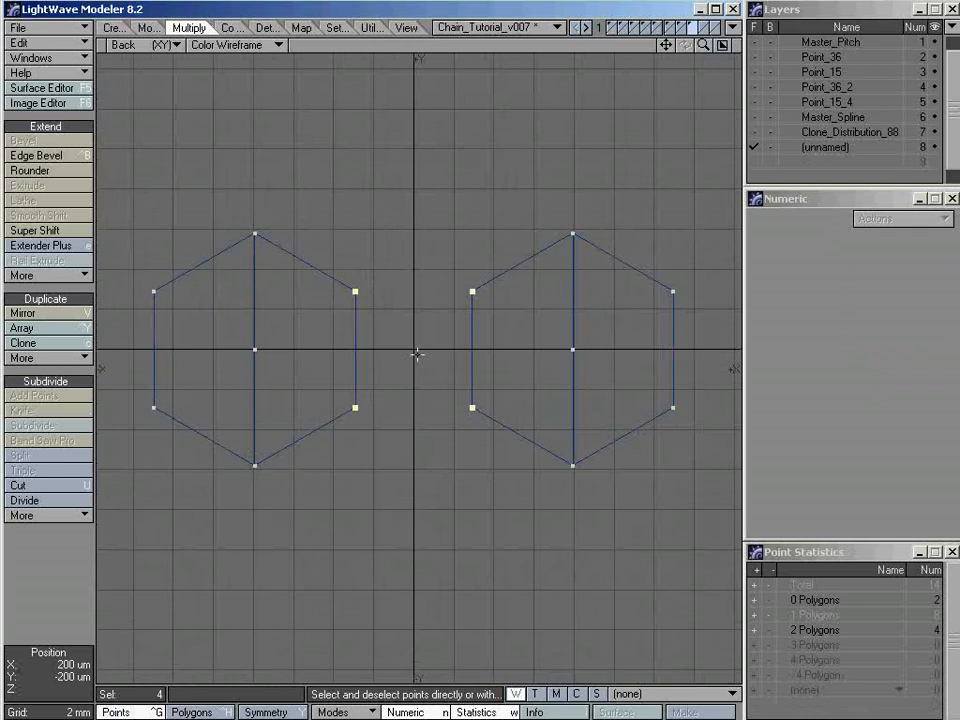
pyautogui.press('p')
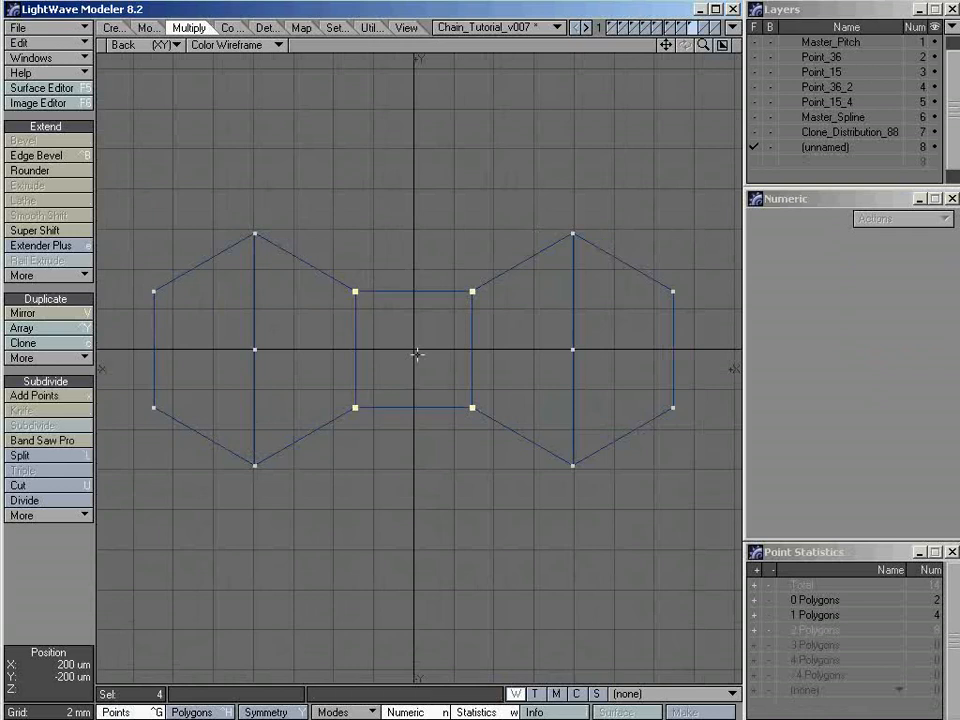
pyautogui.press('/')
pyautogui.keyDown('ctrl'); pyautogui.keyDown('alt'); pyautogui.moveTo(464, 354); pyautogui.dragTo(443, 359); pyautogui.keyUp('alt'); pyautogui.keyUp('ctrl')
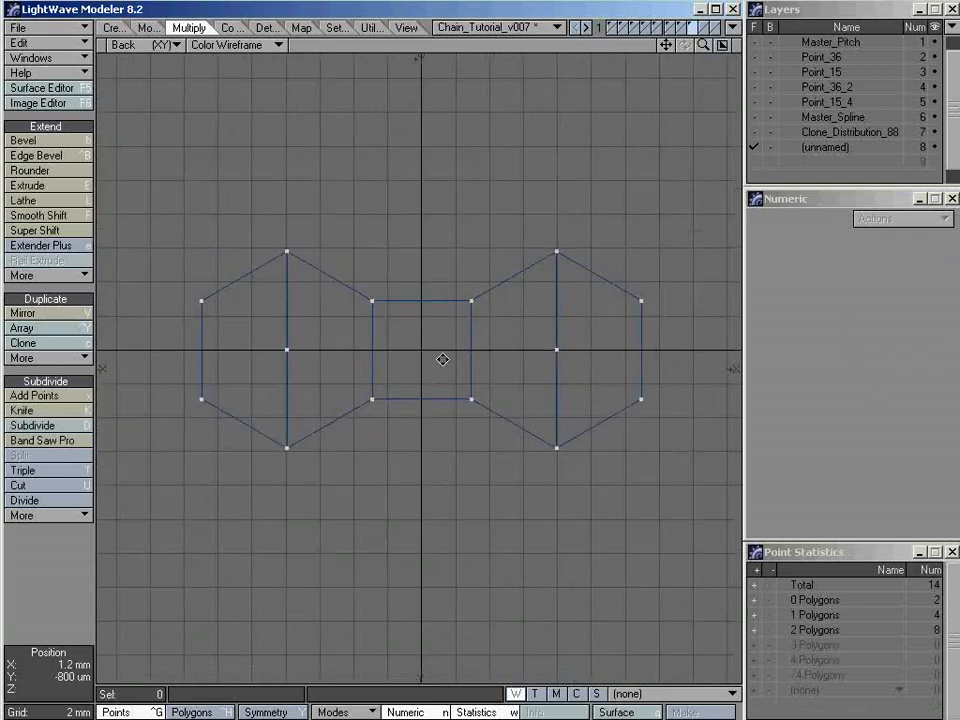
# Select all polygons of the link outline to check them, and clear the selection
pyautogui.hotkey('ctrl', 'h')
pyautogui.click(452, 378)
pyautogui.press('/')
pyautogui.moveTo(258, 212)
pyautogui.mouseDown(button='right')
pyautogui.moveTo(589, 189)
pyautogui.moveTo(452, 529)
pyautogui.moveTo(165, 410)
pyautogui.moveTo(145, 185)
pyautogui.mouseUp(button='right')
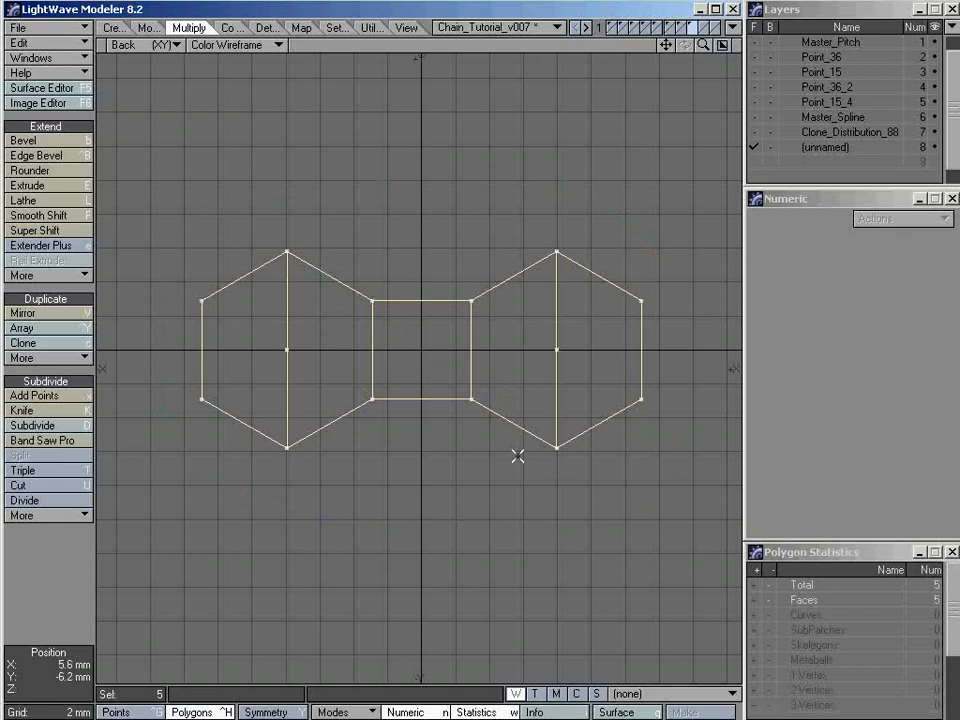
pyautogui.click(443, 454)
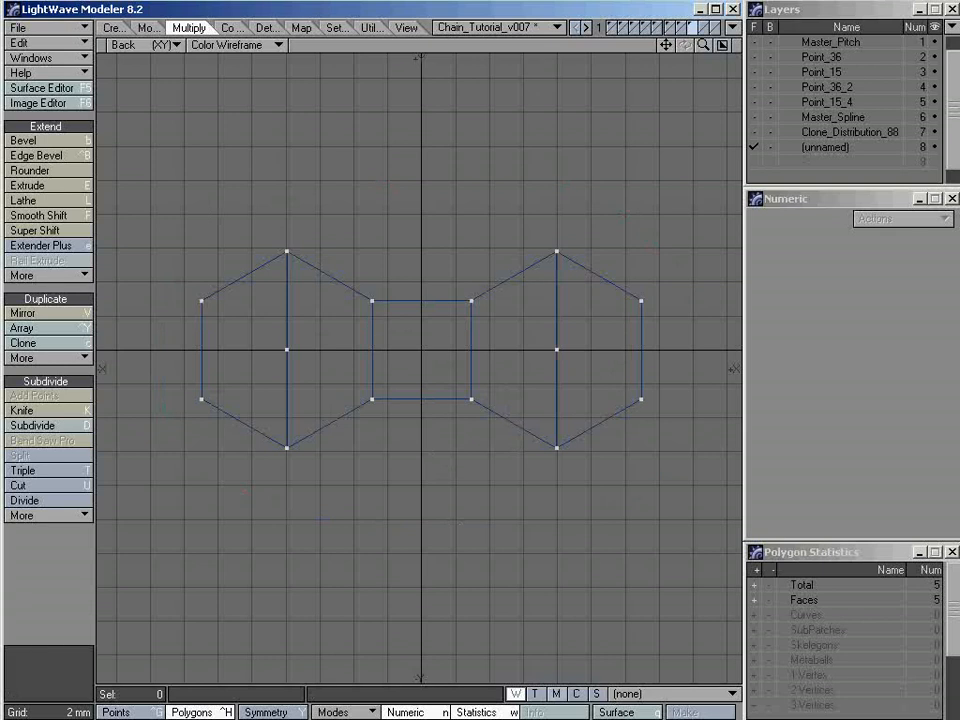
# Convert the link outline to SubPatches to preview its rounded shape, and switch it back to plain polygons
pyautogui.hotkey('alt', 'Tab')
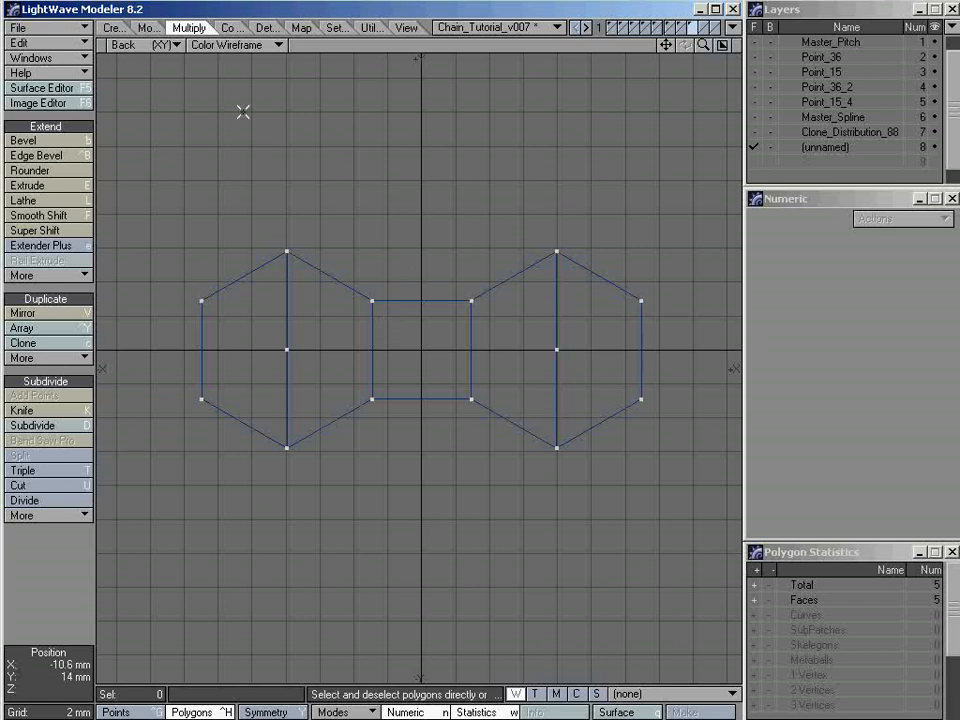
pyautogui.click(226, 28)
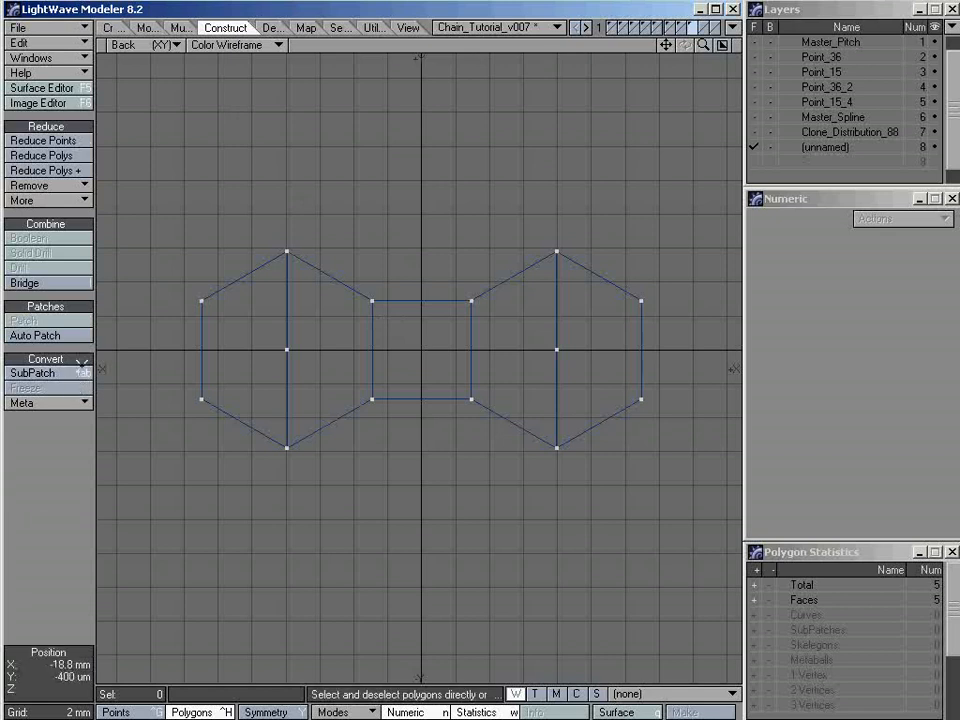
pyautogui.press('Tab')
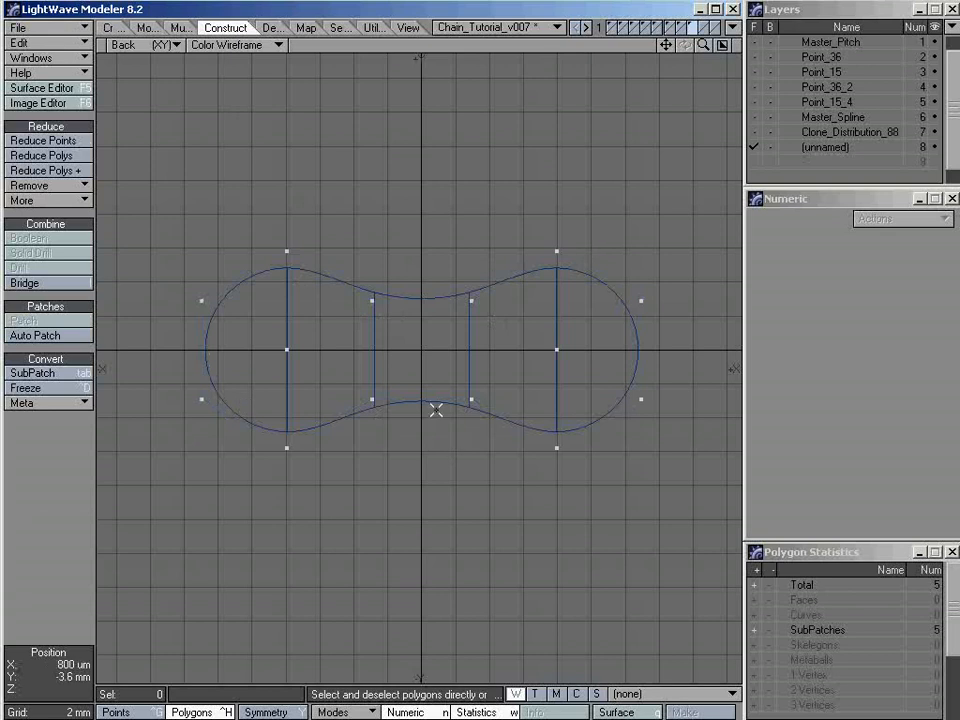
pyautogui.click(180, 27)
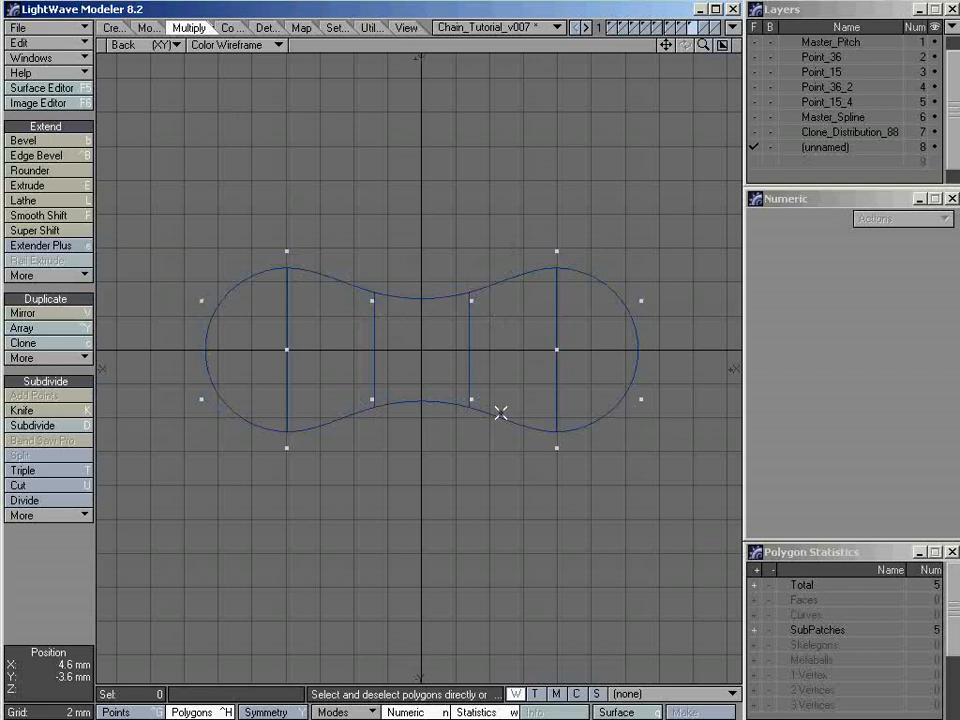
pyautogui.press('Tab')
# Turn on Symmetry and select the outer points of both hexagons, leaving out the two center points
pyautogui.hotkey('ctrl', 'g')
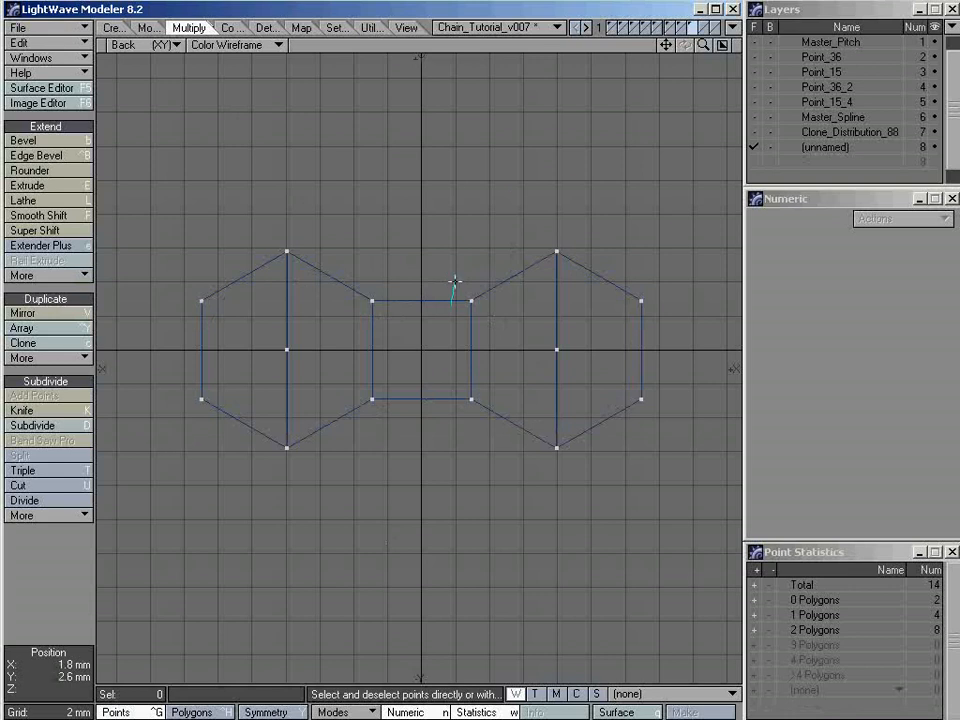
pyautogui.moveTo(454, 284)
pyautogui.mouseDown(button='right')
pyautogui.moveTo(662, 439)
pyautogui.moveTo(450, 416)
pyautogui.mouseUp(button='right')
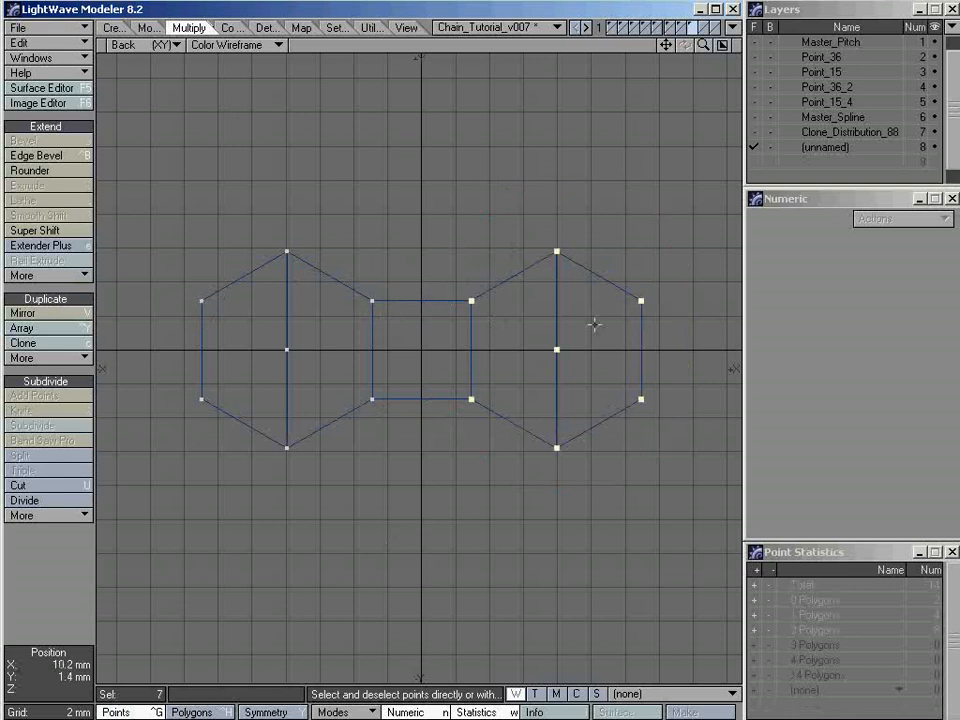
pyautogui.click(501, 368)
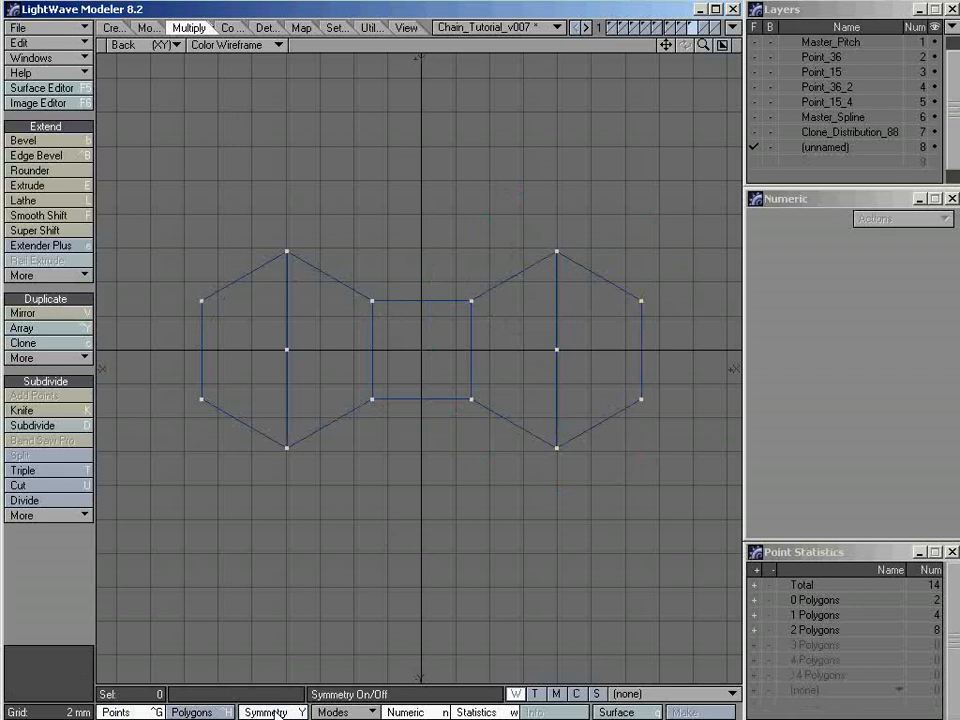
pyautogui.click(471, 301)
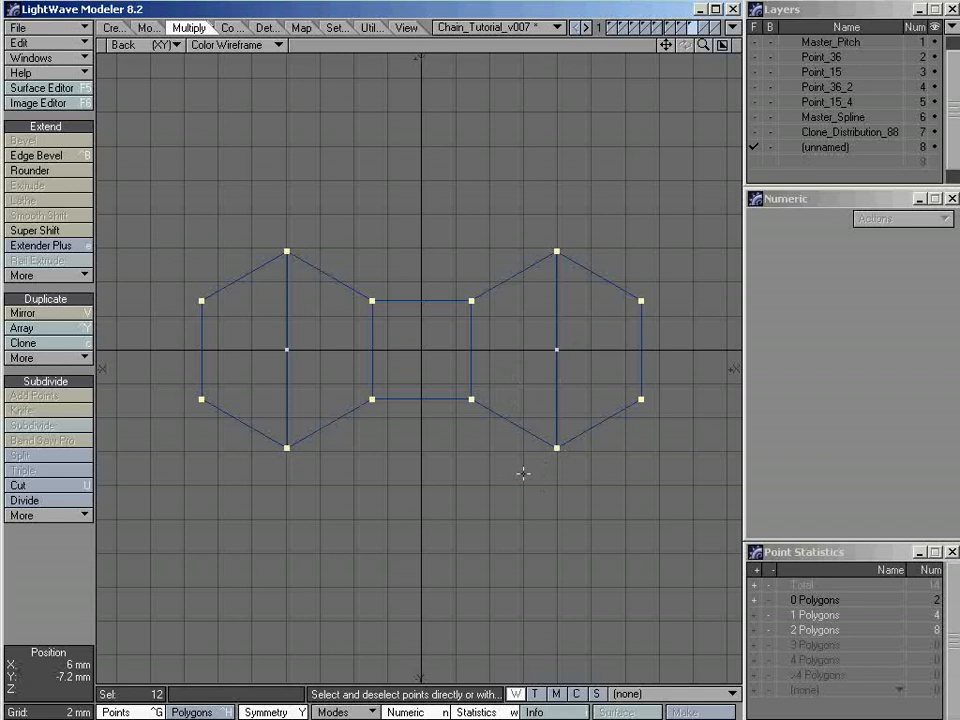
# Try to resize the selected hexagon points symmetrically with the Size tool
pyautogui.press('0')
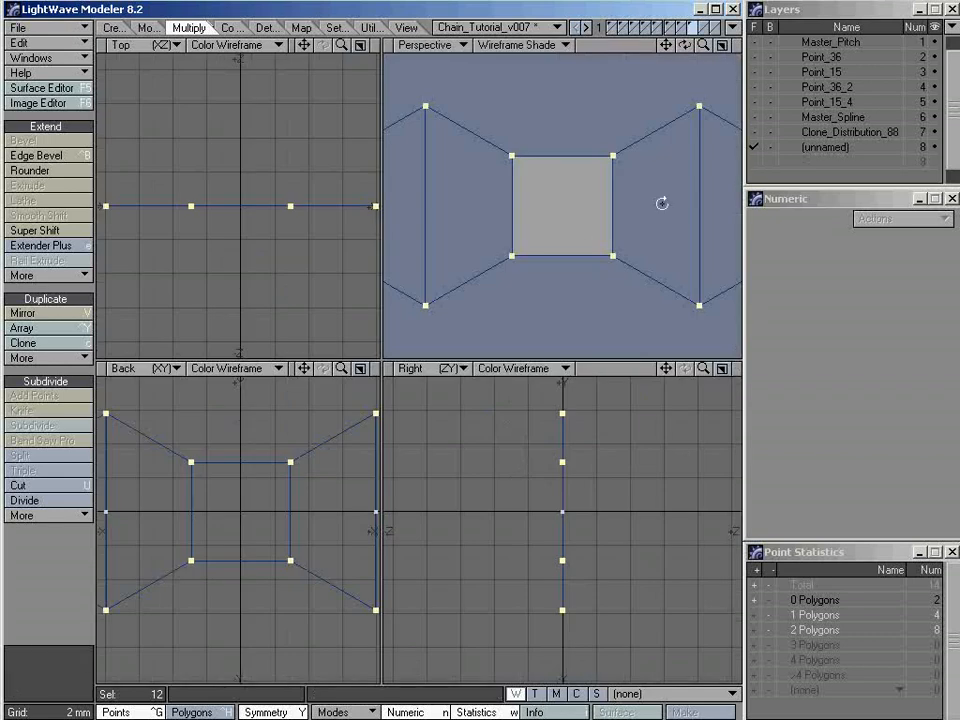
pyautogui.keyDown('alt'); pyautogui.moveTo(662, 204); pyautogui.dragTo(377, 208); pyautogui.keyUp('alt')
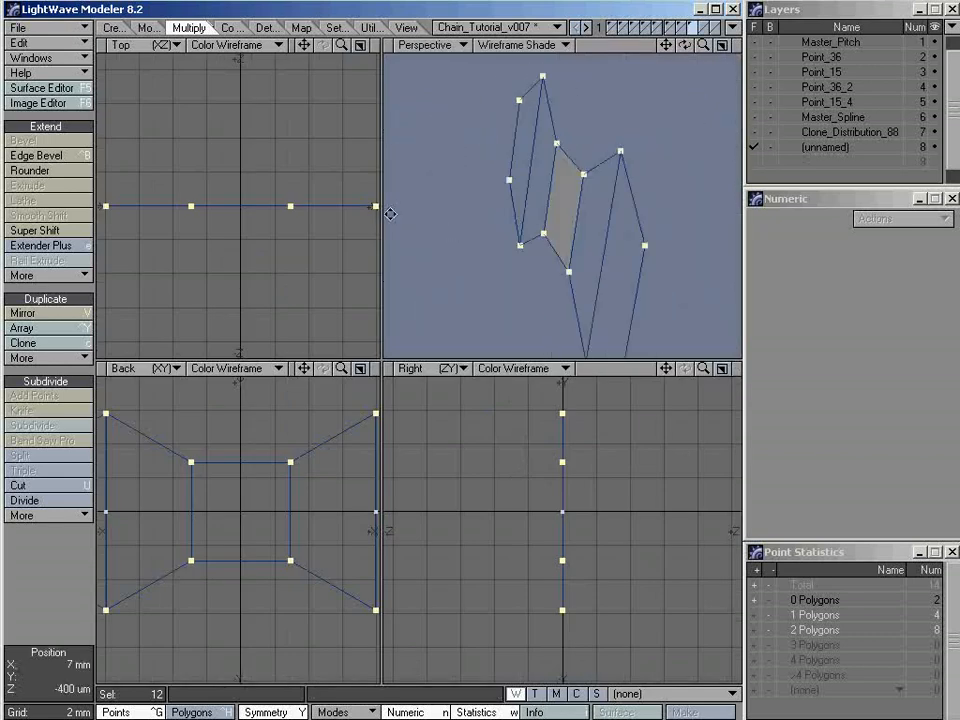
pyautogui.keyDown('alt'); pyautogui.moveTo(377, 256); pyautogui.dragTo(559, 249); pyautogui.keyUp('alt')
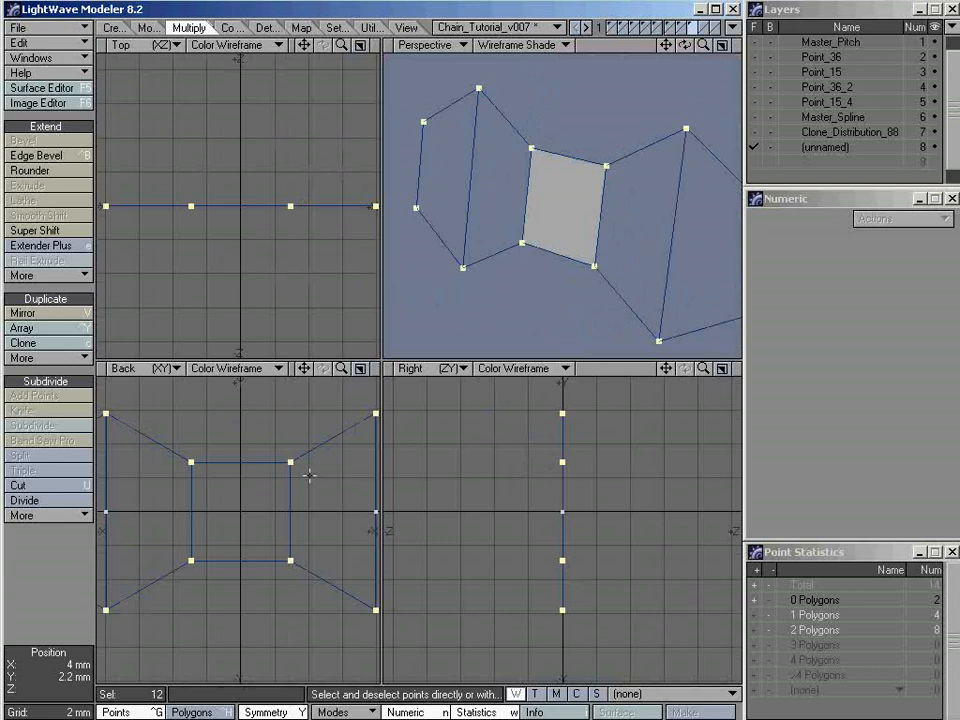
pyautogui.press('0')
pyautogui.keyDown('ctrl'); pyautogui.keyDown('alt'); pyautogui.moveTo(465, 315); pyautogui.dragTo(472, 328); pyautogui.keyUp('alt'); pyautogui.keyUp('ctrl')
pyautogui.keyDown('alt'); pyautogui.moveTo(472, 328); pyautogui.dragTo(462, 343); pyautogui.keyUp('alt')
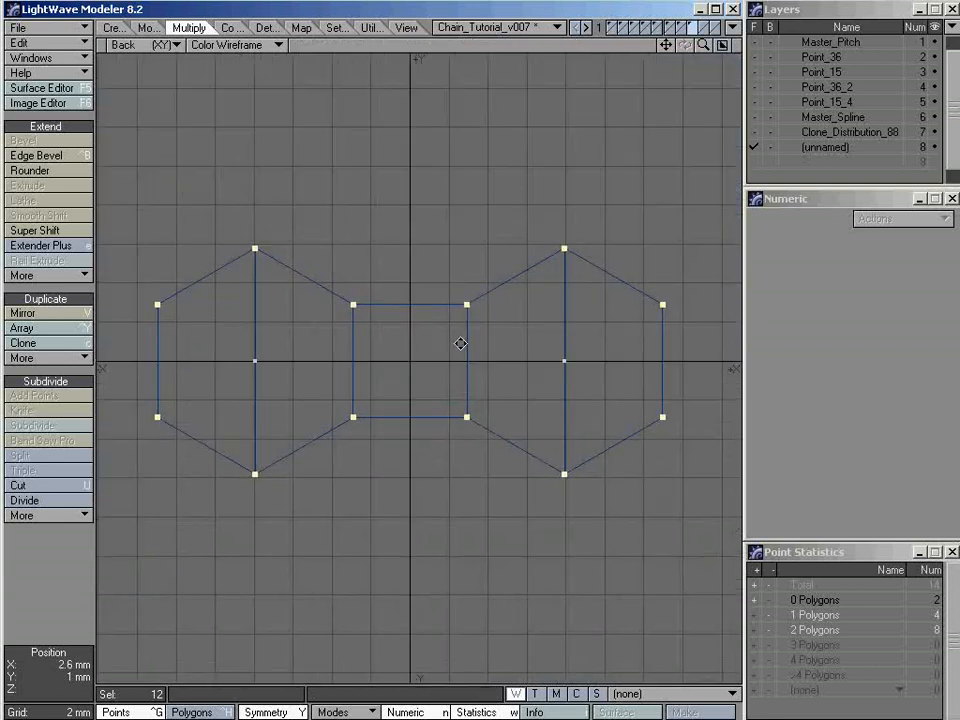
pyautogui.hotkey('shift', 'h')
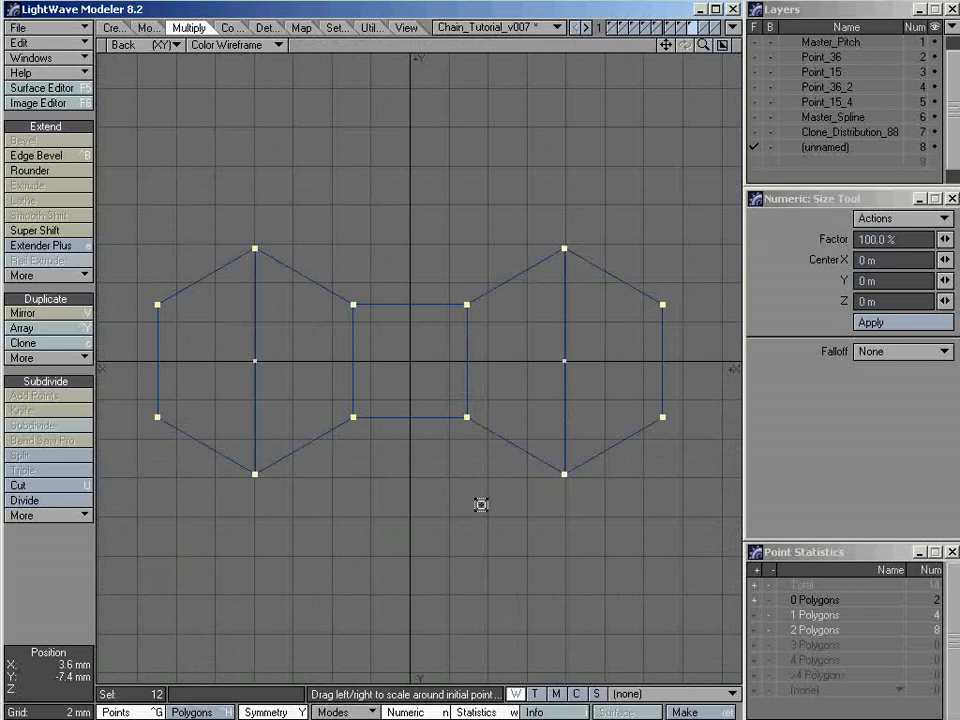
pyautogui.moveTo(481, 505)
pyautogui.mouseDown()
pyautogui.moveTo(513, 505)
pyautogui.moveTo(423, 505)
pyautogui.moveTo(540, 505)
pyautogui.moveTo(420, 505)
pyautogui.moveTo(571, 505)
pyautogui.moveTo(469, 504)
pyautogui.mouseUp()
pyautogui.press('space')
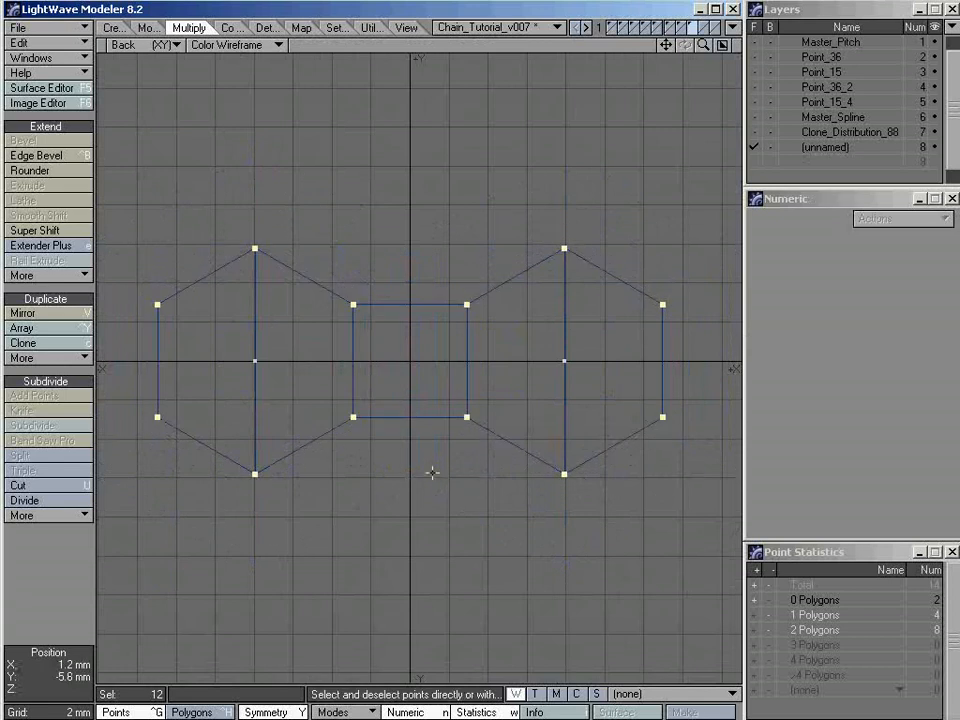
# With the link shown as SubPatches, scale the outline points to 130% about Center X 7.9375 mm, and return it to plain polygons
pyautogui.press('space')
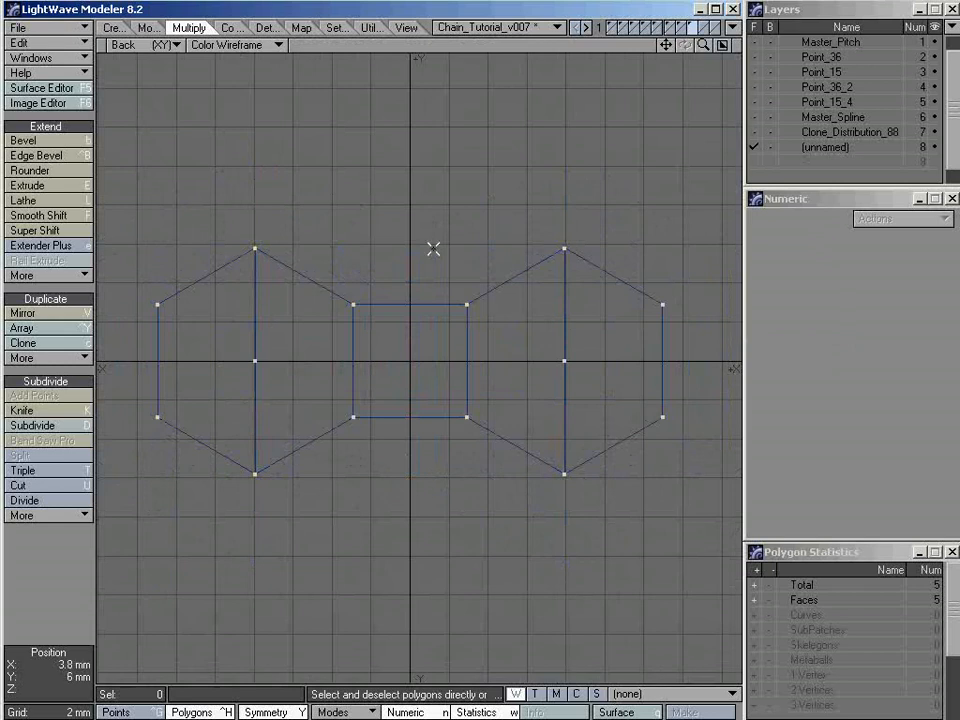
pyautogui.press('Tab')
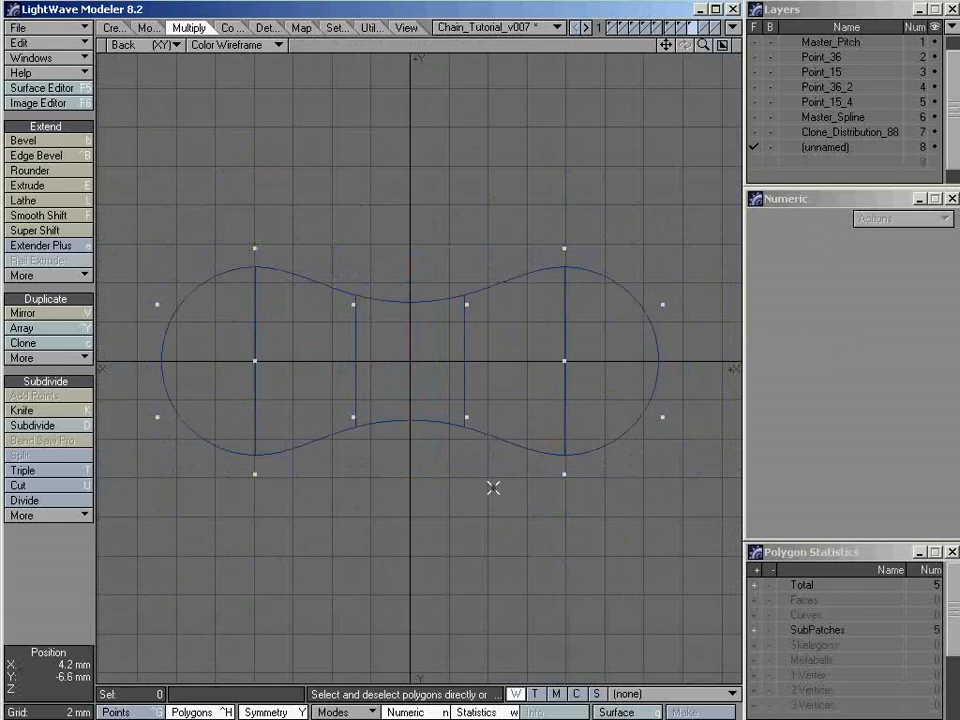
pyautogui.hotkey('ctrl', 'g')
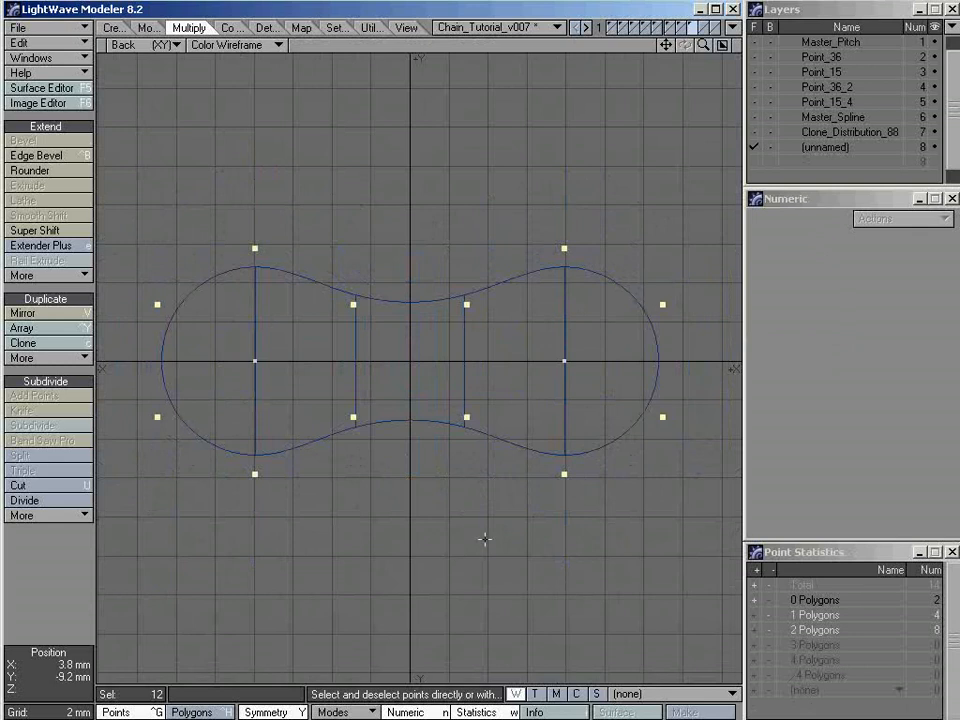
pyautogui.hotkey('shift', 'h')
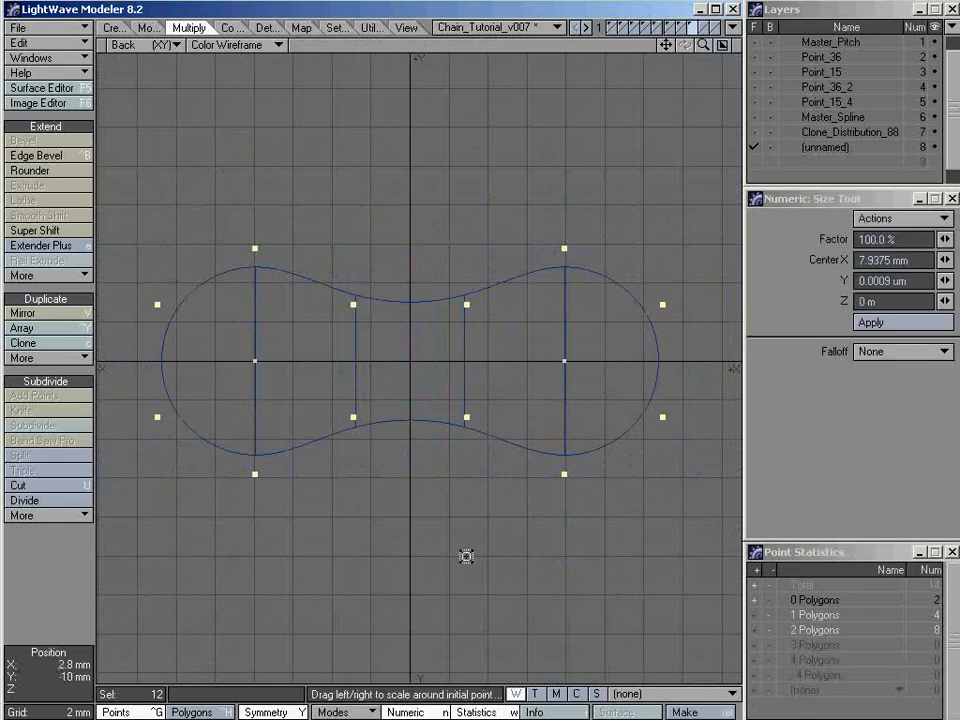
pyautogui.moveTo(465, 555); pyautogui.dragTo(472, 555)
pyautogui.moveTo(565, 361); pyautogui.dragTo(594, 361)
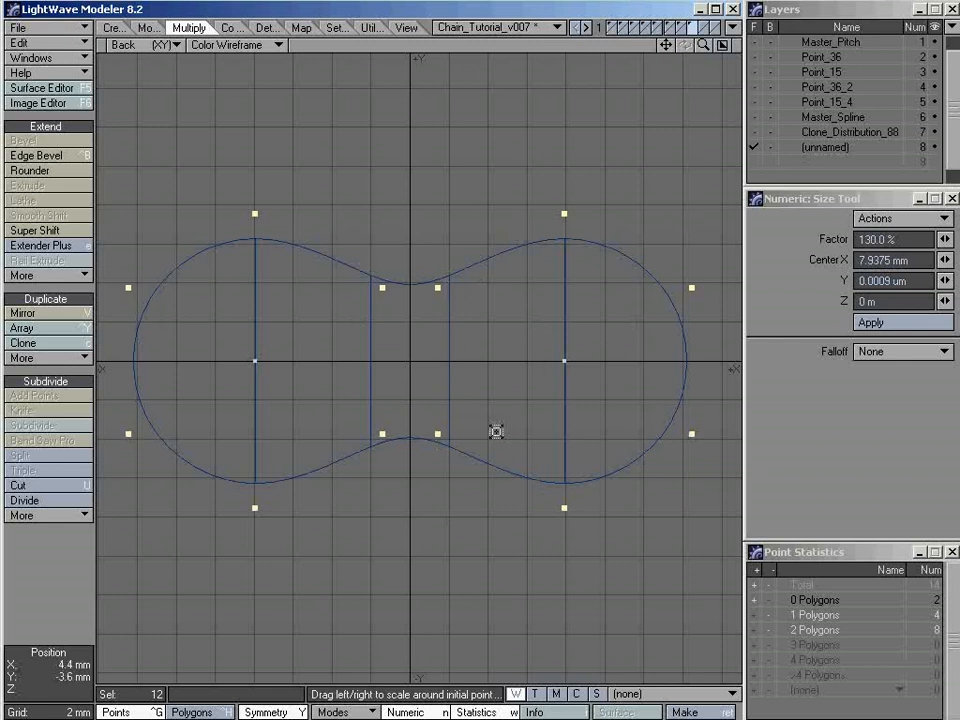
pyautogui.press('space')
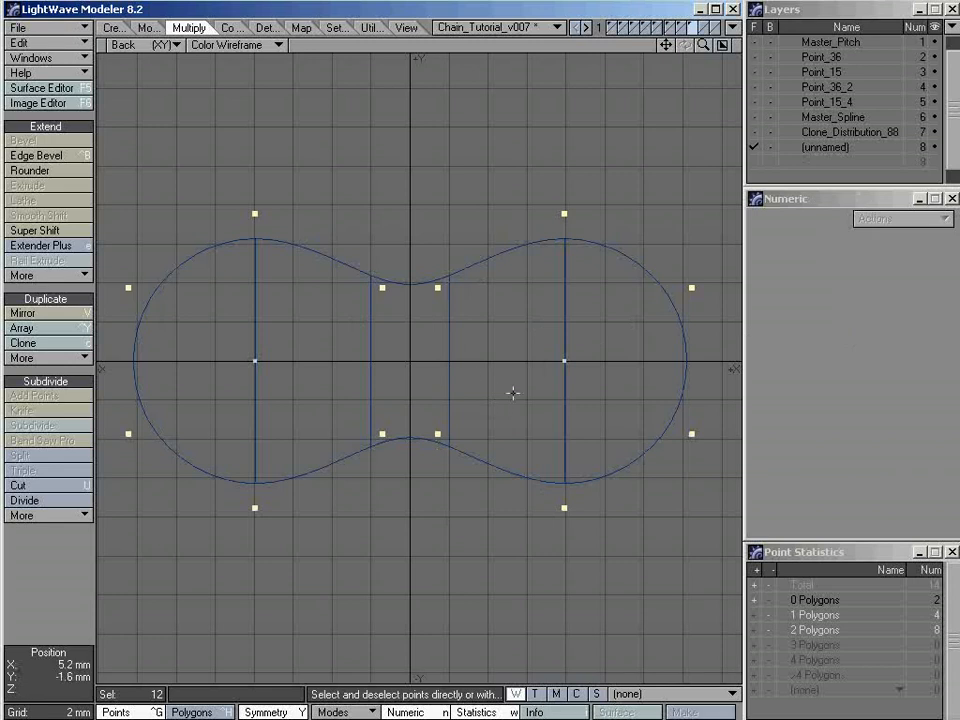
pyautogui.press('/')
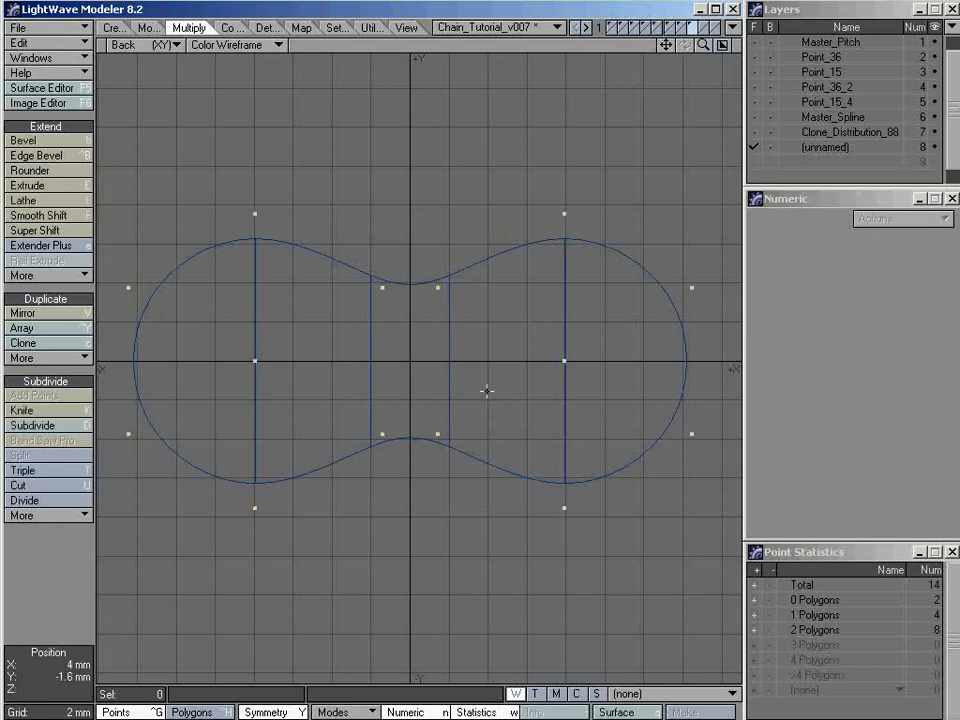
pyautogui.press('Tab')
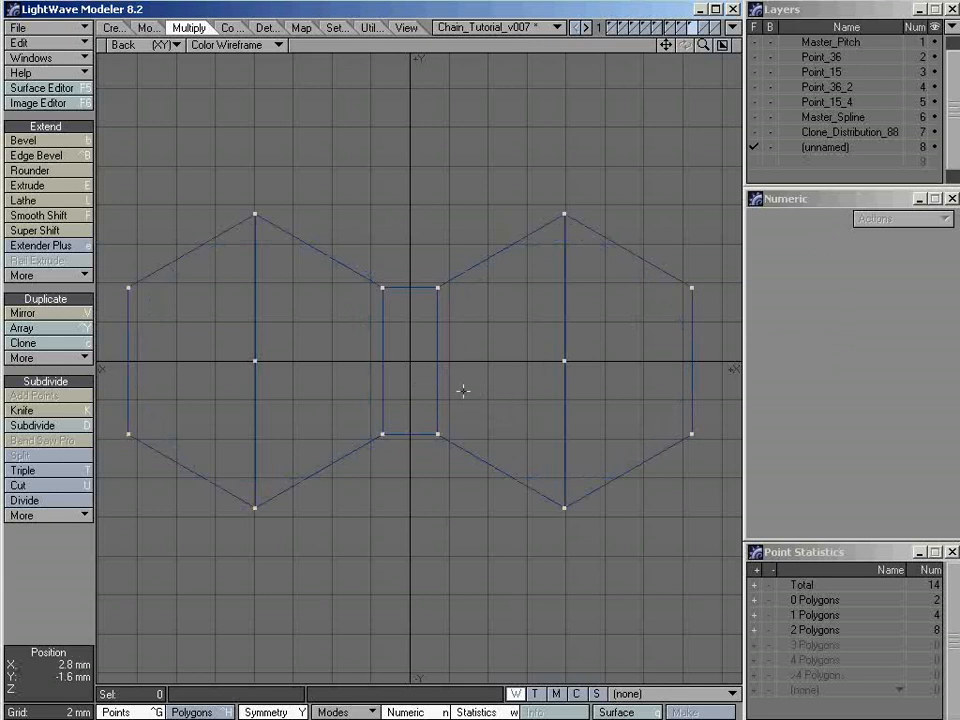
# Select the two outermost half-hexagon polygons to examine their normals in all viewports, and clear the selection
pyautogui.press('KP_0')
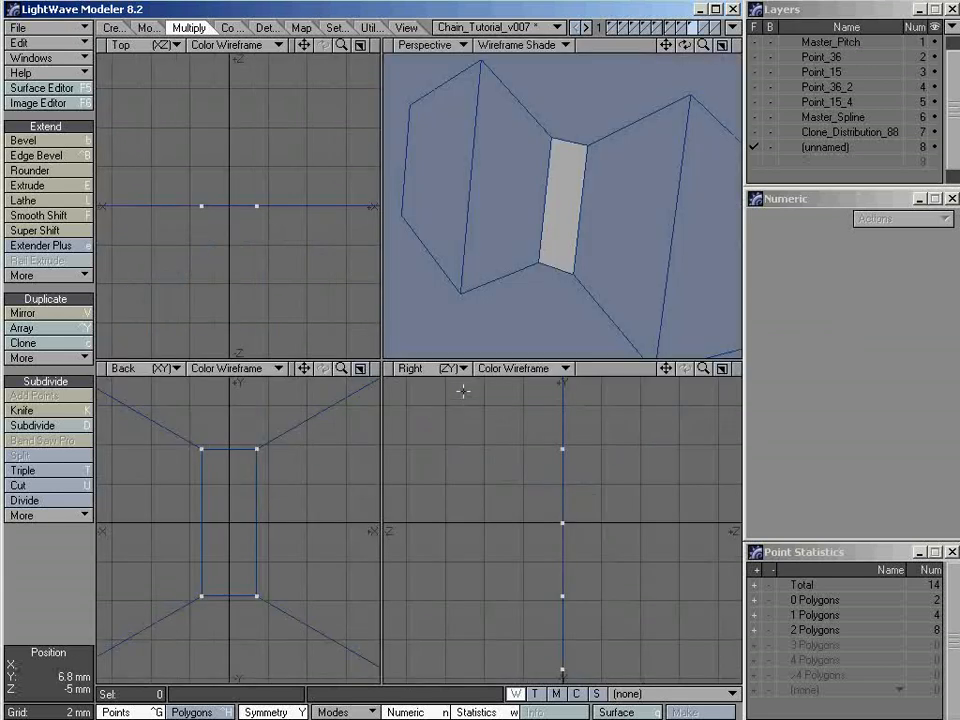
pyautogui.press('a')
pyautogui.keyDown('alt'); pyautogui.moveTo(544, 167); pyautogui.dragTo(540, 214); pyautogui.keyUp('alt')
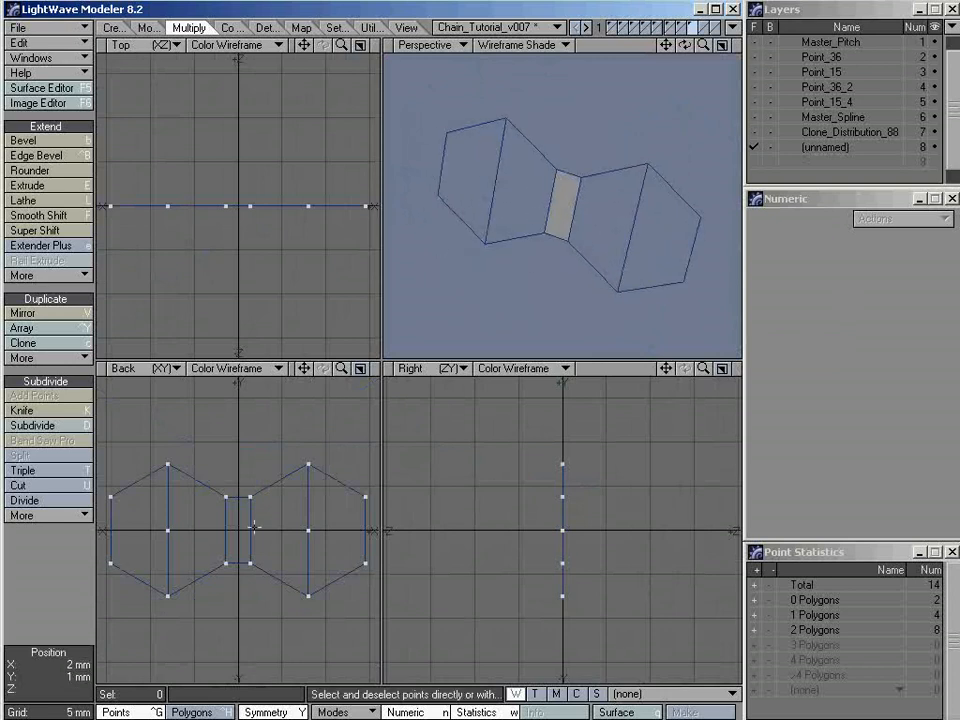
pyautogui.hotkey('ctrl', 'h')
pyautogui.click(472, 173)
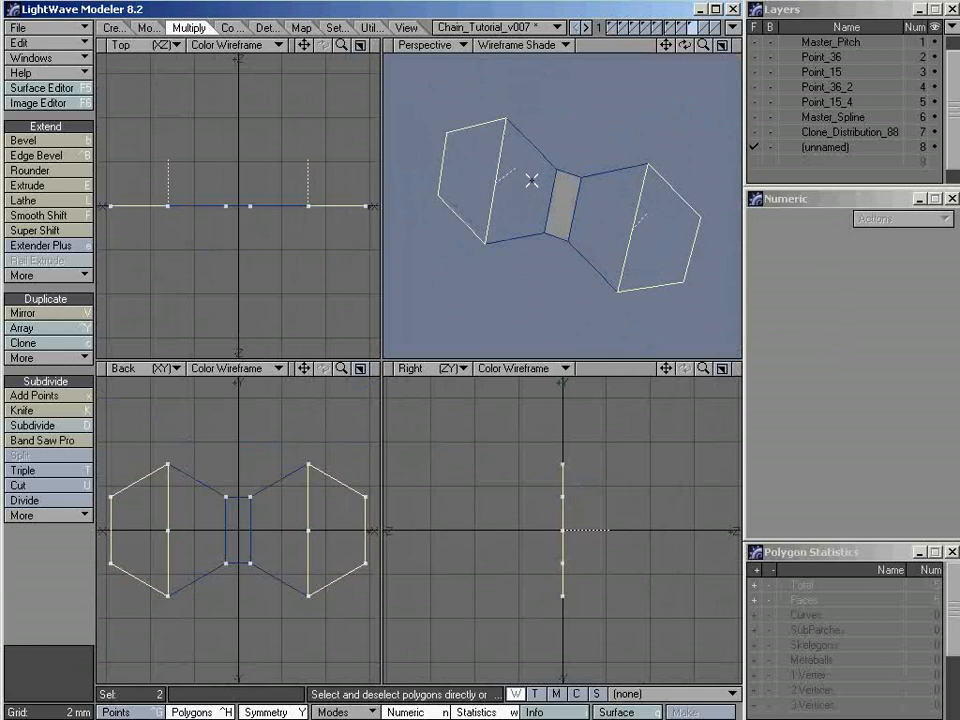
pyautogui.press('/')
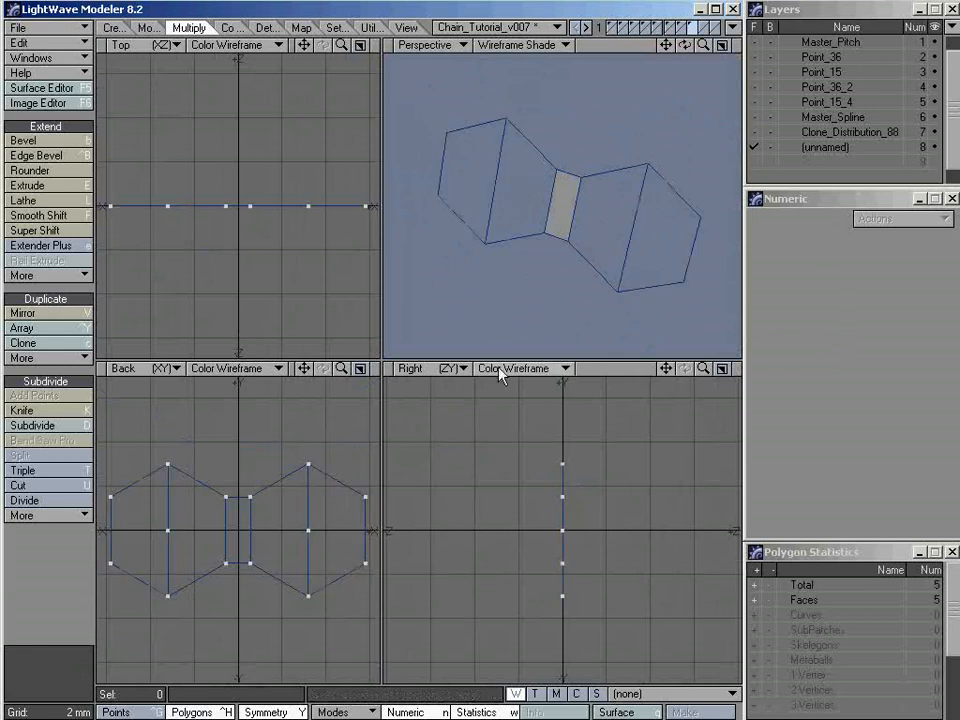
# With Symmetry turned off, flip the four half-hexagon polygons to face the same way as the middle polygon
pyautogui.click(265, 712)
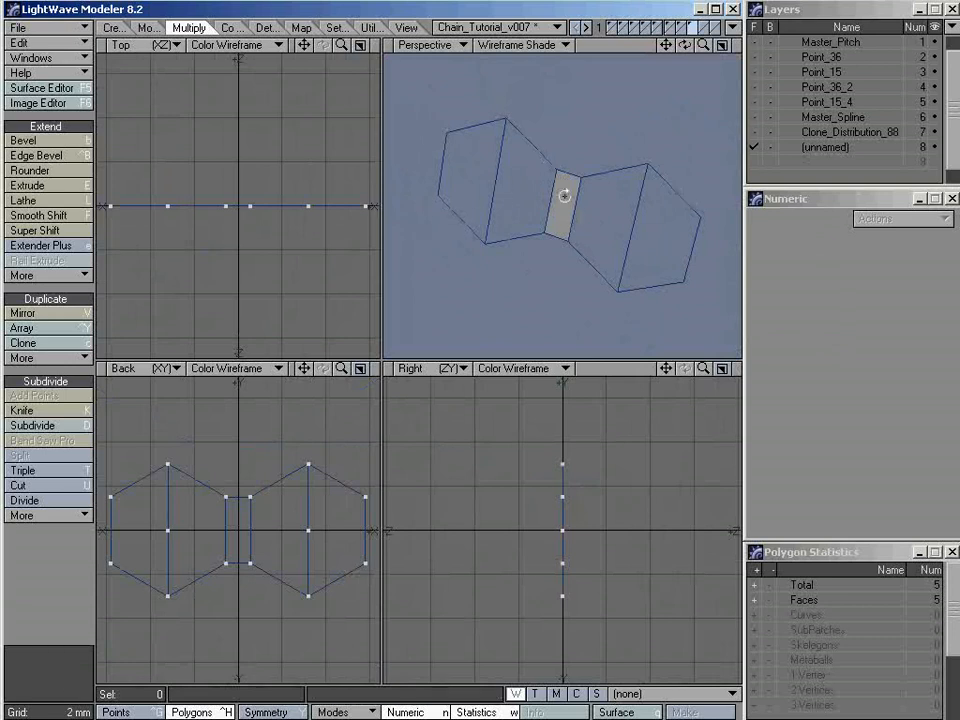
pyautogui.moveTo(564, 196)
pyautogui.keyDown('alt'); pyautogui.mouseDown()
pyautogui.moveTo(551, 349)
pyautogui.moveTo(531, 261)
pyautogui.moveTo(639, 231)
pyautogui.moveTo(607, 219)
pyautogui.mouseUp(); pyautogui.keyUp('alt')
pyautogui.click(650, 232)
pyautogui.moveTo(505, 178); pyautogui.dragTo(469, 167)
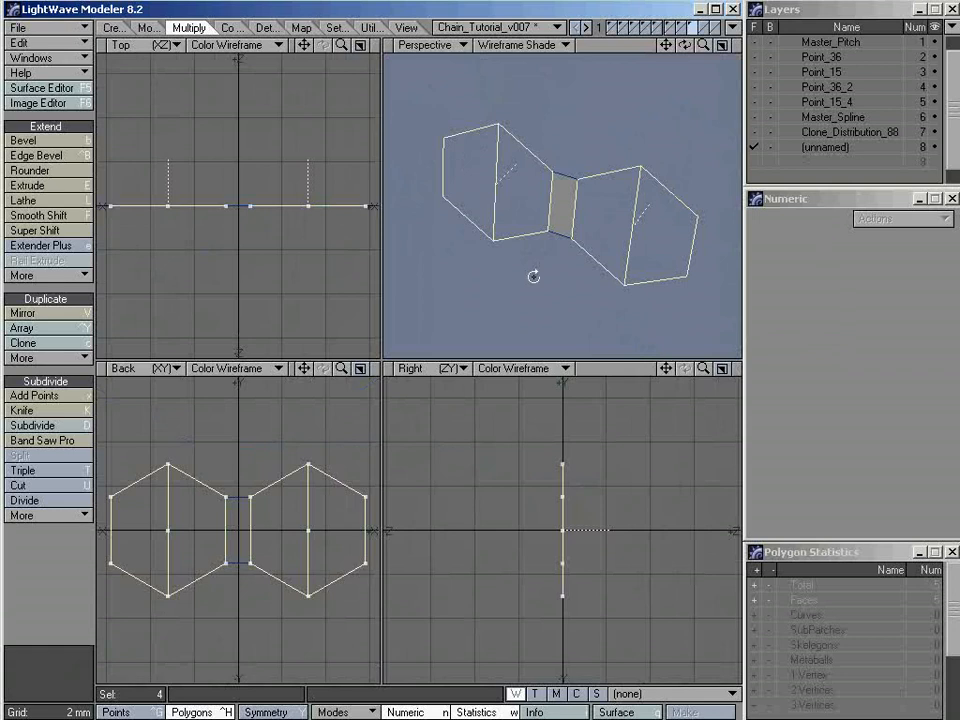
pyautogui.keyDown('alt'); pyautogui.moveTo(533, 276); pyautogui.dragTo(521, 231); pyautogui.keyUp('alt')
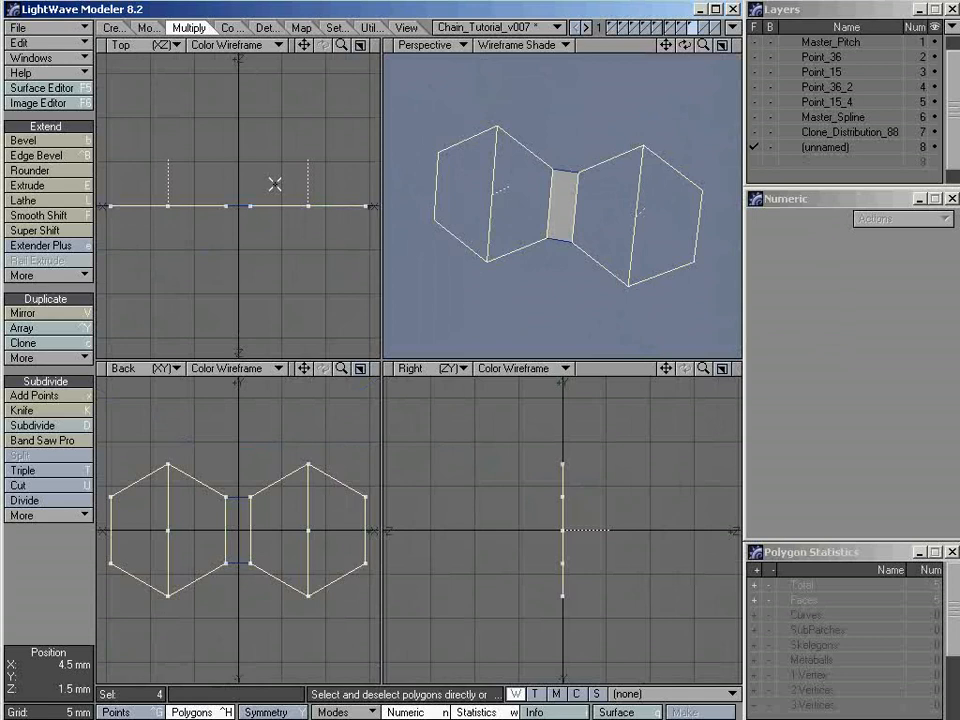
pyautogui.press('f')
pyautogui.moveTo(530, 185)
pyautogui.keyDown('alt'); pyautogui.mouseDown()
pyautogui.moveTo(559, 171)
pyautogui.moveTo(471, 312)
pyautogui.mouseUp(); pyautogui.keyUp('alt')
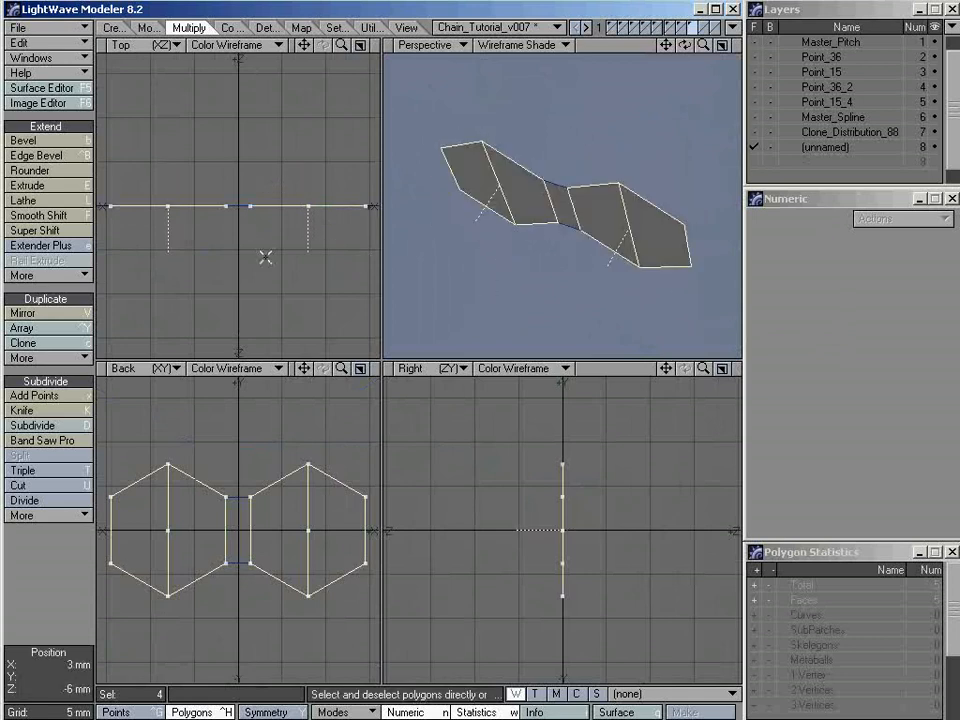
# Clear the polygon selection and consult the C&S_Details.txt notes in Notepad and the chain reference photo for the link plate thickness
pyautogui.press('/')
pyautogui.moveTo(568, 214)
pyautogui.keyDown('alt'); pyautogui.mouseDown()
pyautogui.moveTo(529, 246)
pyautogui.moveTo(604, 137)
pyautogui.moveTo(651, 125)
pyautogui.moveTo(514, 296)
pyautogui.moveTo(589, 193)
pyautogui.moveTo(489, 242)
pyautogui.moveTo(521, 240)
pyautogui.moveTo(569, 210)
pyautogui.mouseUp(); pyautogui.keyUp('alt')
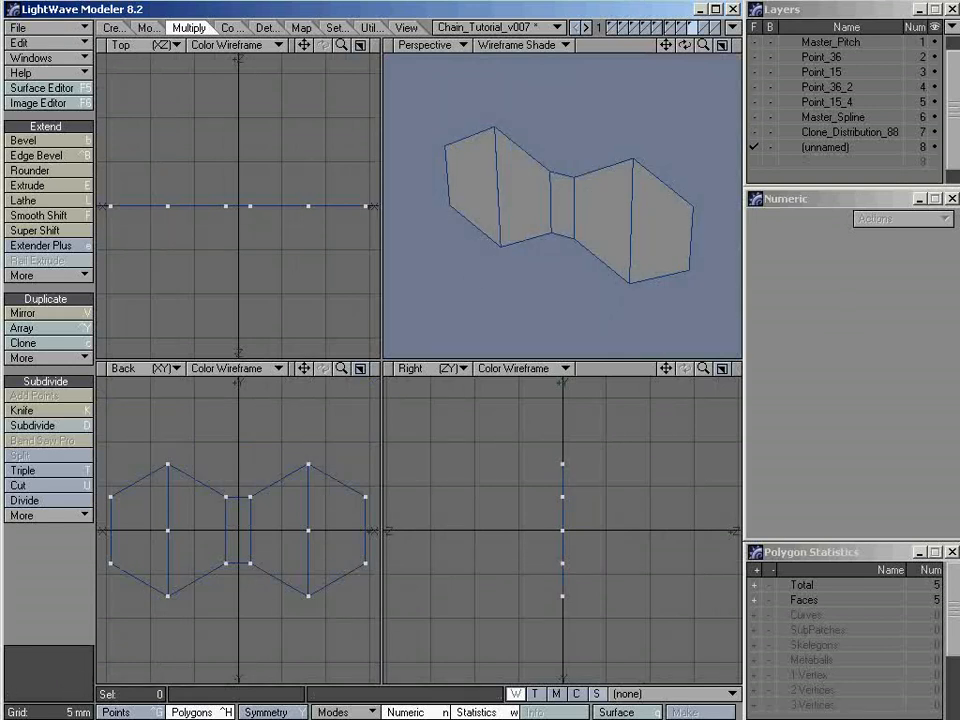
pyautogui.hotkey('alt', 'Tab')
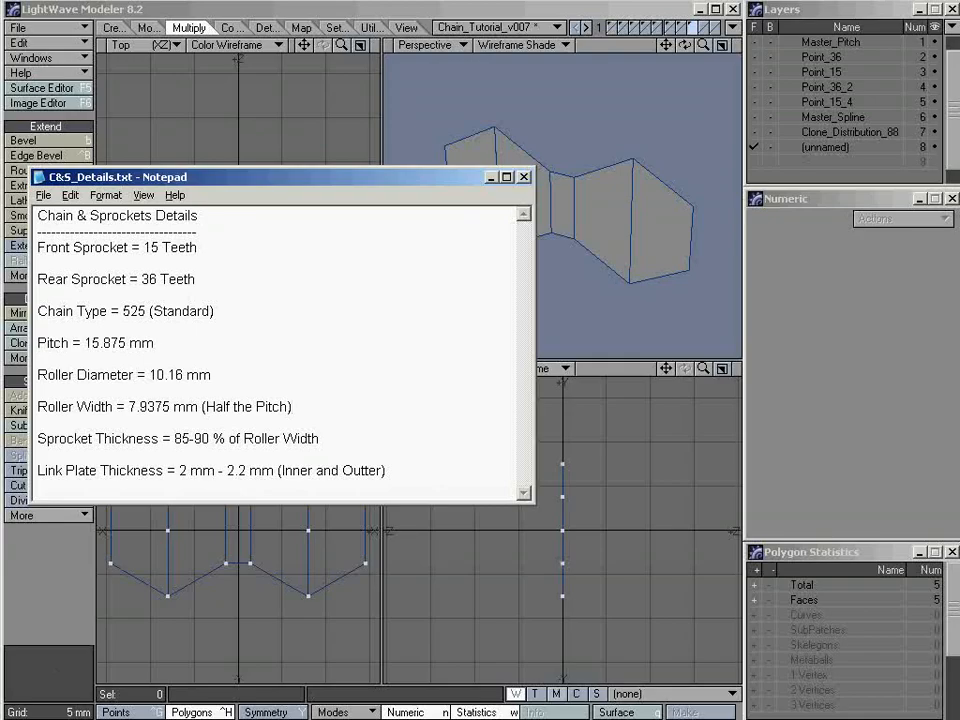
pyautogui.hotkey('alt', 'Tab')
pyautogui.hotkey('alt', 'Tab')
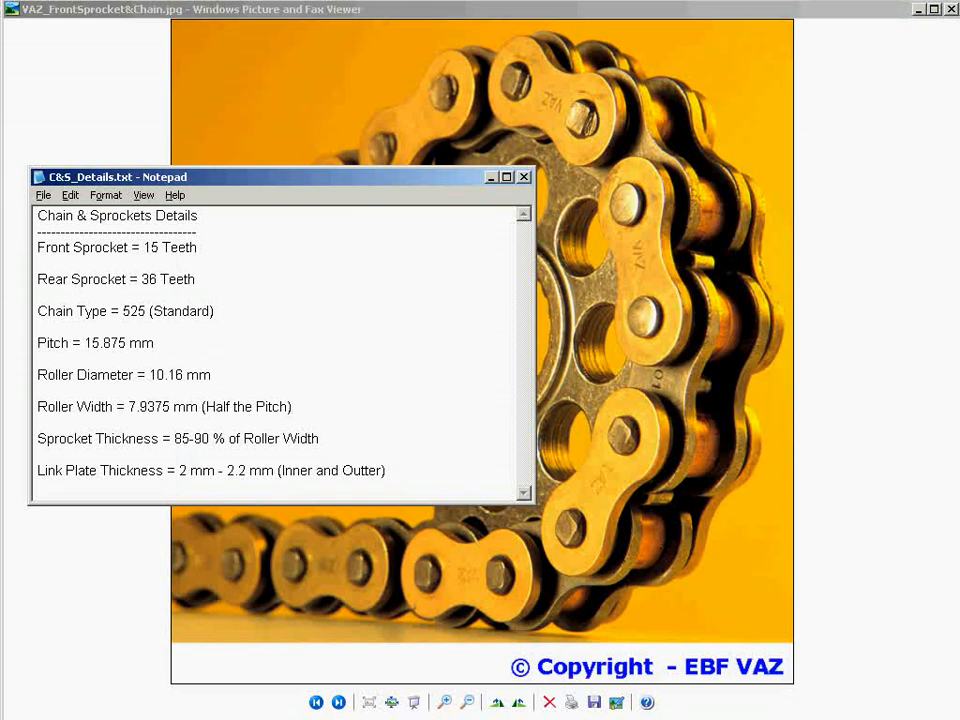
pyautogui.hotkey('alt', 'Tab')
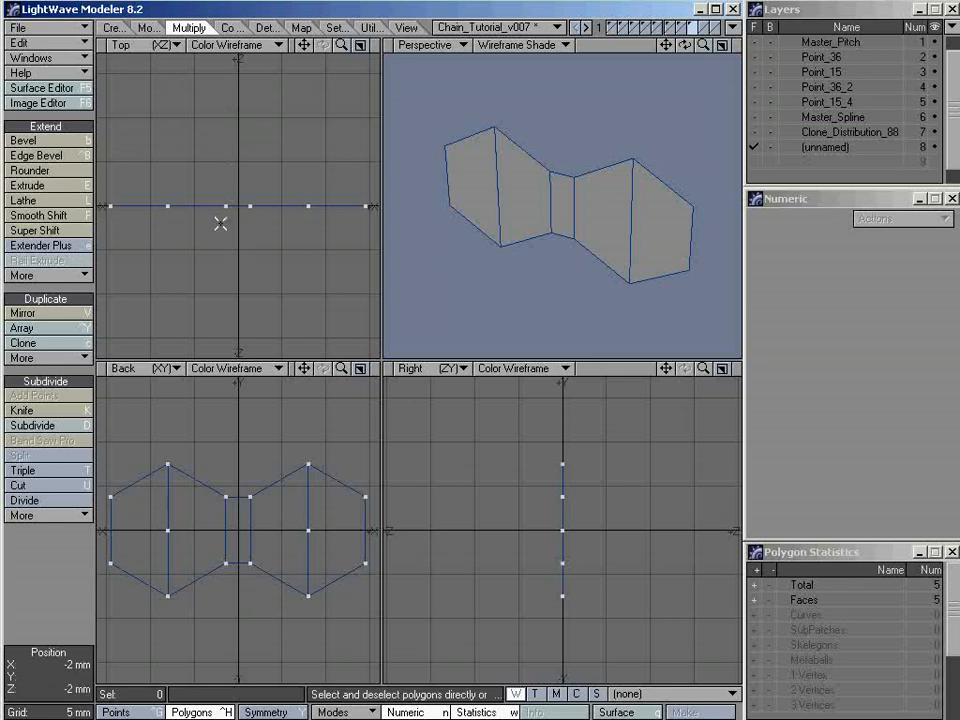
# Extrude all the flat link polygons by 2 mm along Z with one side segment
pyautogui.hotkey('shift', 'e')
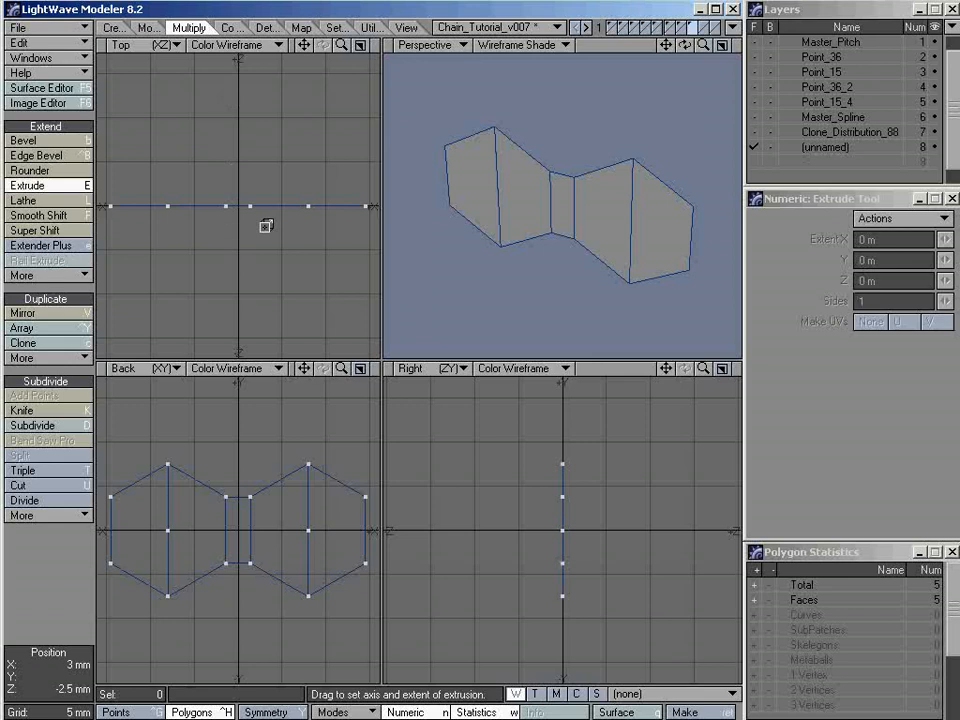
pyautogui.click(834, 284)
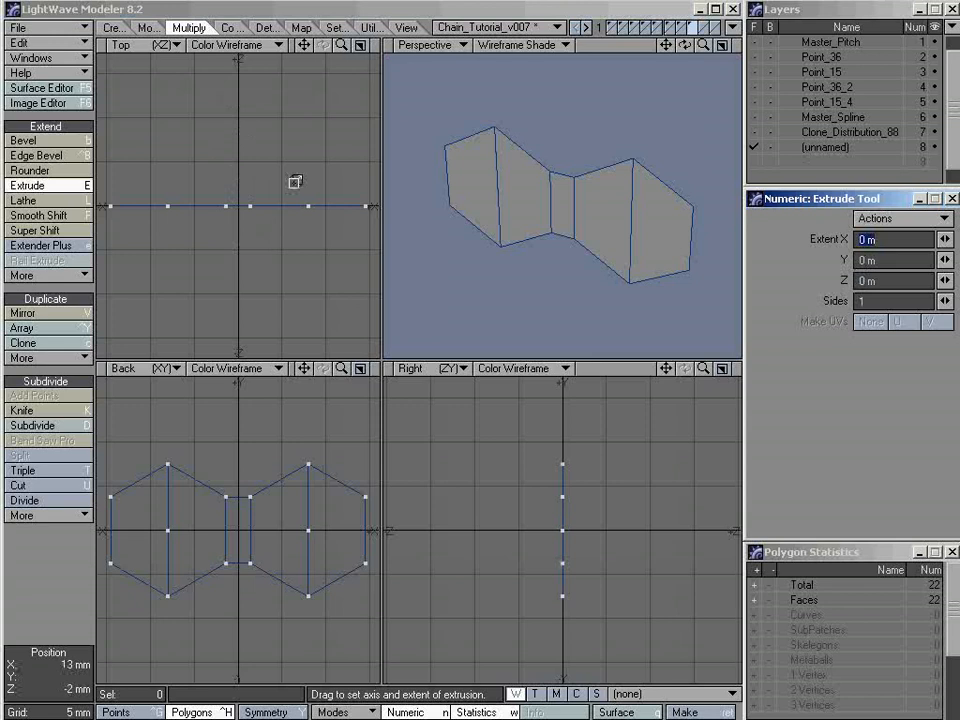
pyautogui.click(896, 280)
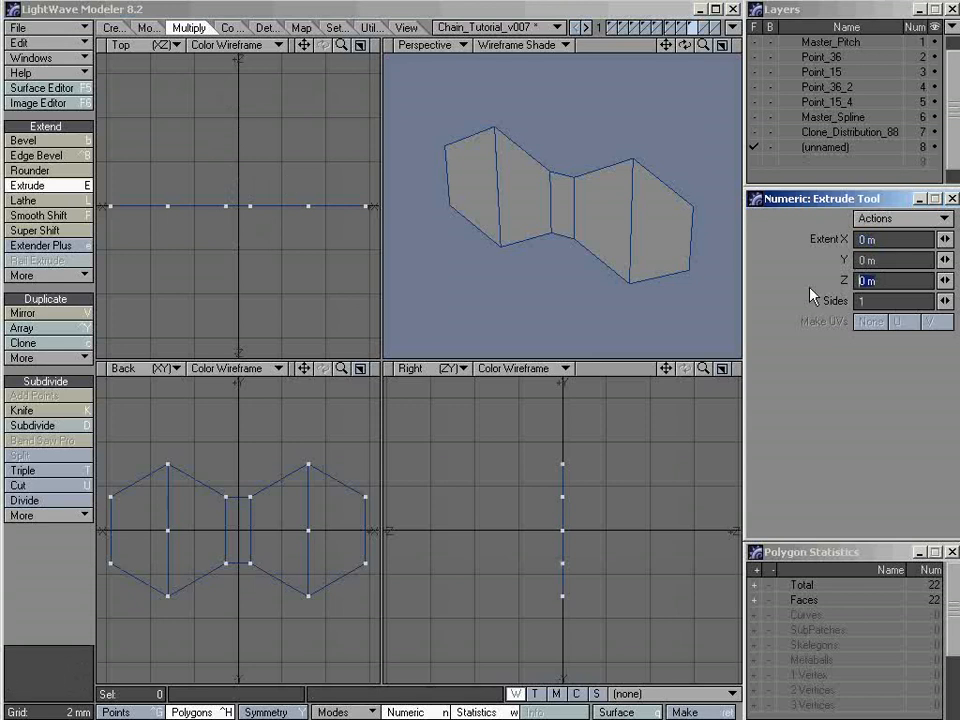
pyautogui.write('2mm')
pyautogui.press('Tab')
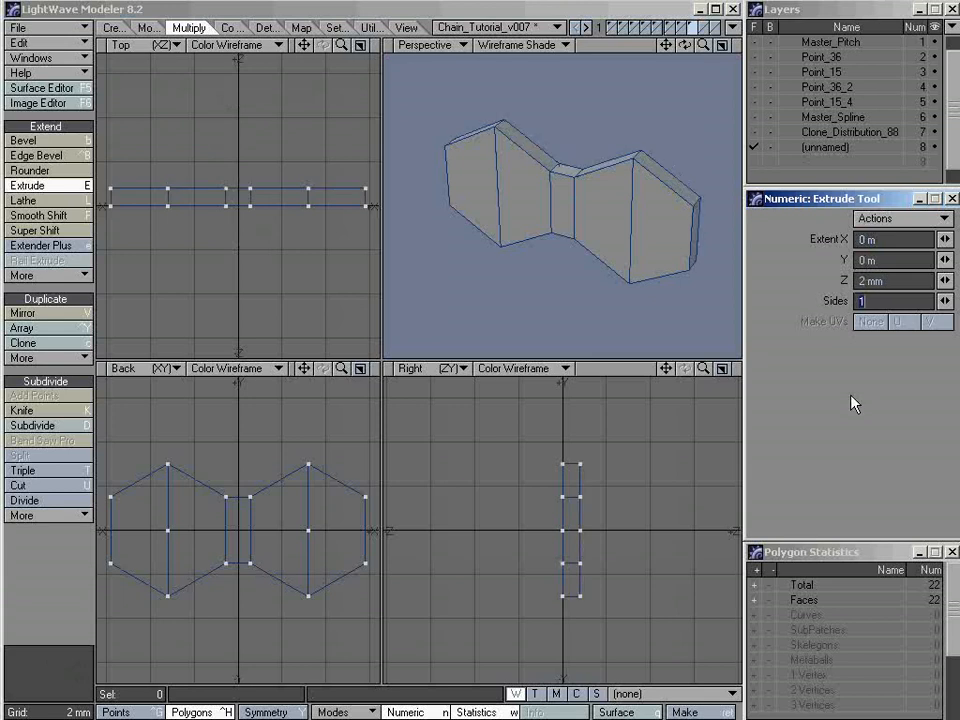
pyautogui.keyDown('alt'); pyautogui.moveTo(633, 191); pyautogui.dragTo(571, 241); pyautogui.keyUp('alt')
pyautogui.press('space')
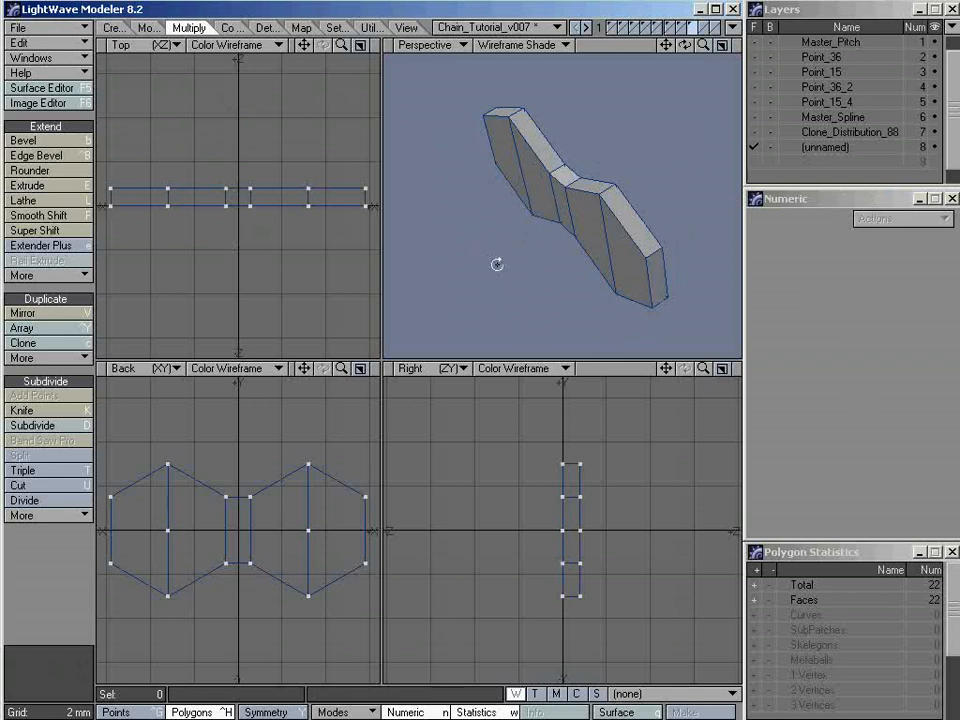
pyautogui.keyDown('alt'); pyautogui.moveTo(497, 266); pyautogui.dragTo(557, 240); pyautogui.keyUp('alt')
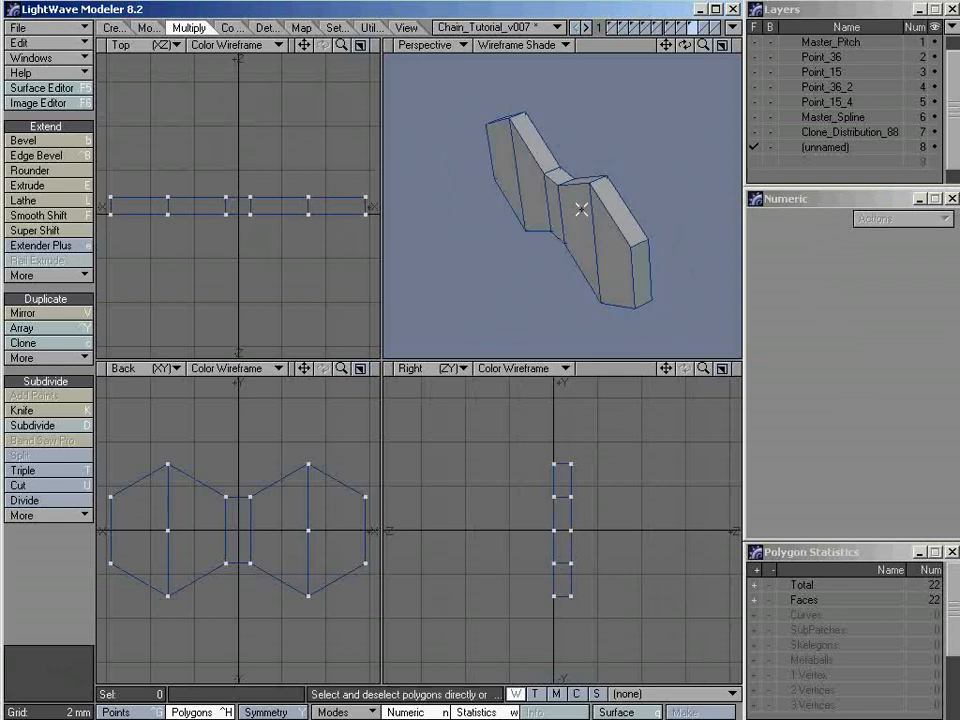
# Preview the extruded link as SubPatches from several angles and return it to plain polygons
pyautogui.press('Tab')
pyautogui.keyDown('alt'); pyautogui.moveTo(615, 225); pyautogui.dragTo(533, 175); pyautogui.keyUp('alt')
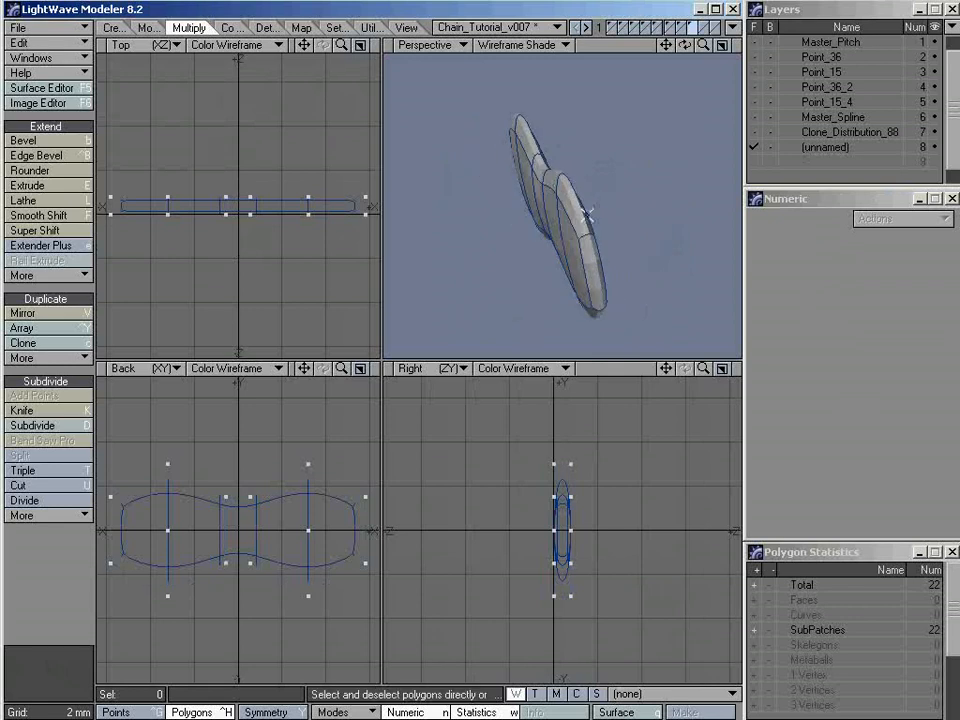
pyautogui.keyDown('alt'); pyautogui.moveTo(587, 215); pyautogui.dragTo(551, 203); pyautogui.keyUp('alt')
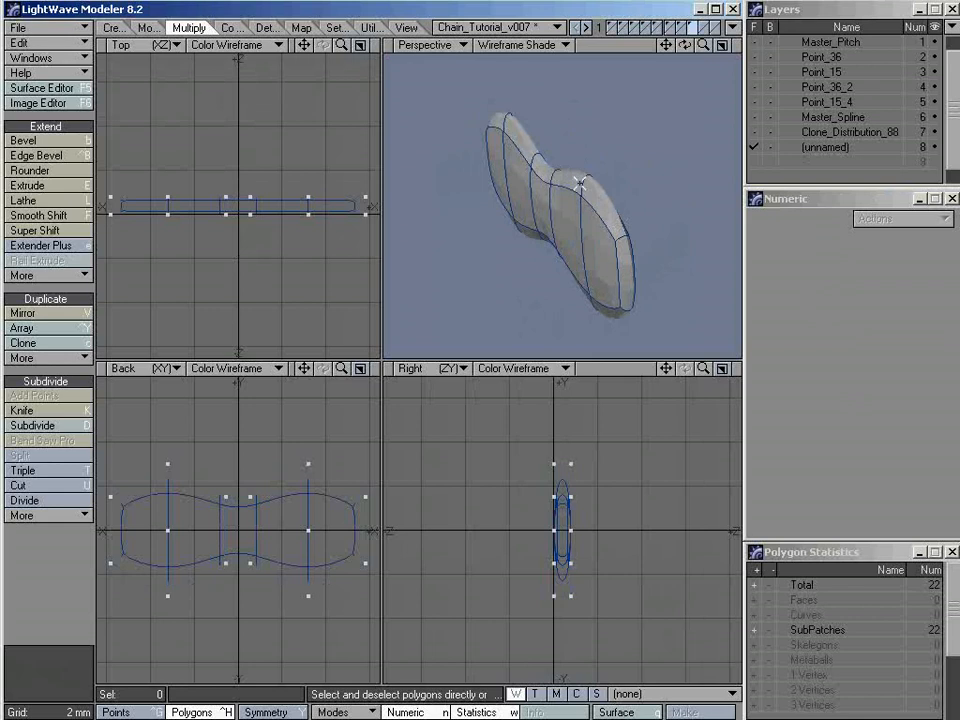
pyautogui.keyDown('alt'); pyautogui.moveTo(634, 303); pyautogui.dragTo(540, 234); pyautogui.keyUp('alt')
pyautogui.press('Tab')
pyautogui.press('Tab')
pyautogui.press('Tab')
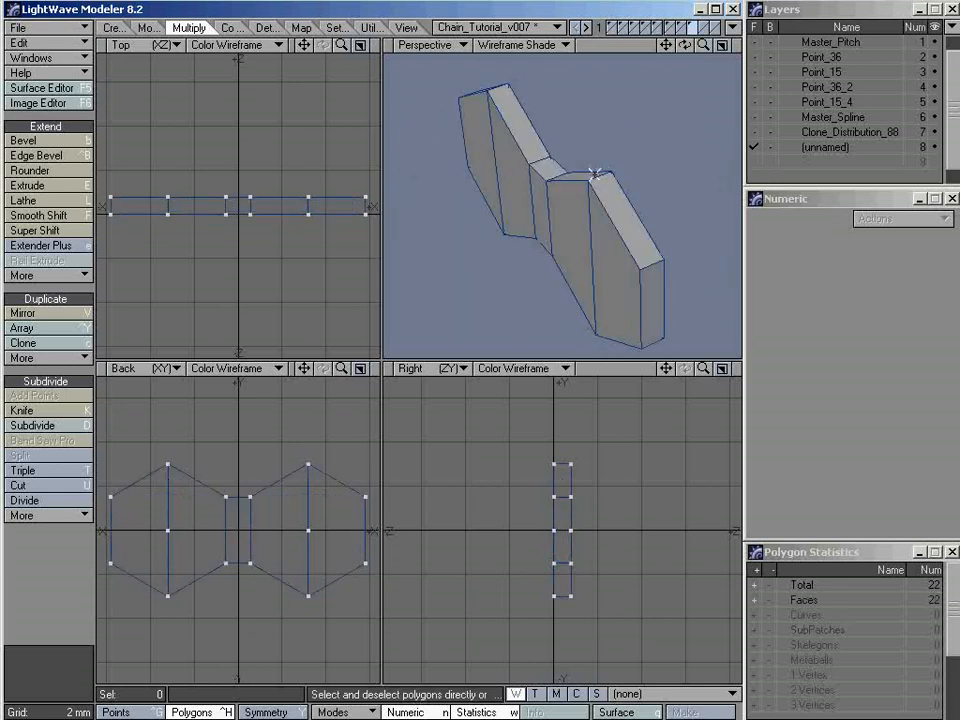
# Select two adjacent polygons on the link's upper rim and start Band Saw Pro with its default cuts replaced by one uniform cut
pyautogui.keyDown('alt'); pyautogui.moveTo(594, 175); pyautogui.dragTo(510, 165); pyautogui.keyUp('alt')
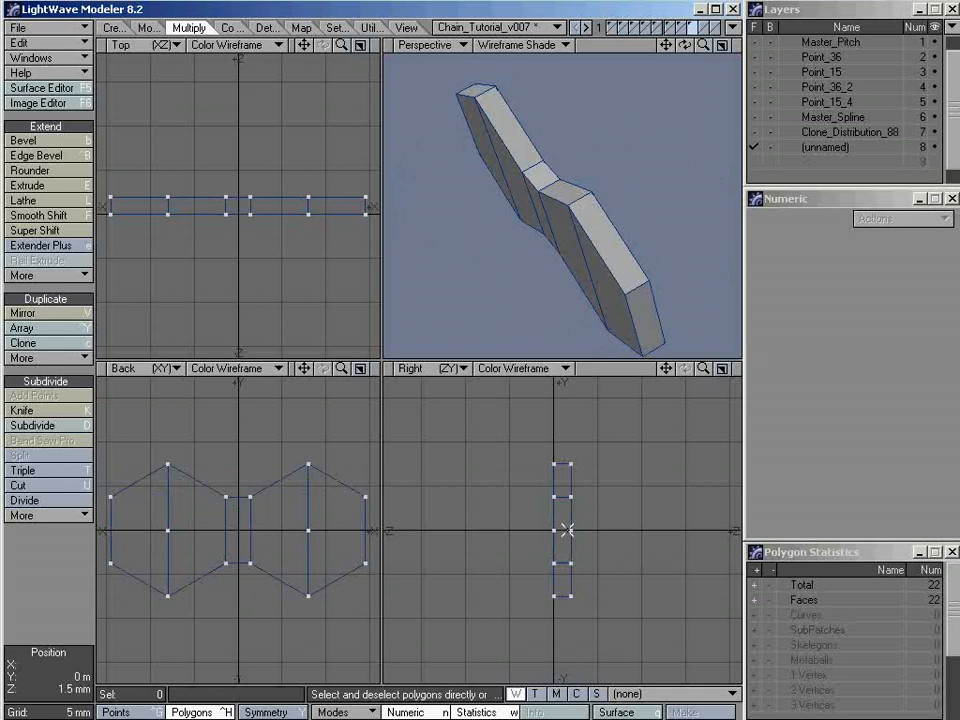
pyautogui.keyDown('ctrl'); pyautogui.keyDown('alt'); pyautogui.moveTo(567, 510); pyautogui.dragTo(611, 514); pyautogui.keyUp('alt'); pyautogui.keyUp('ctrl')
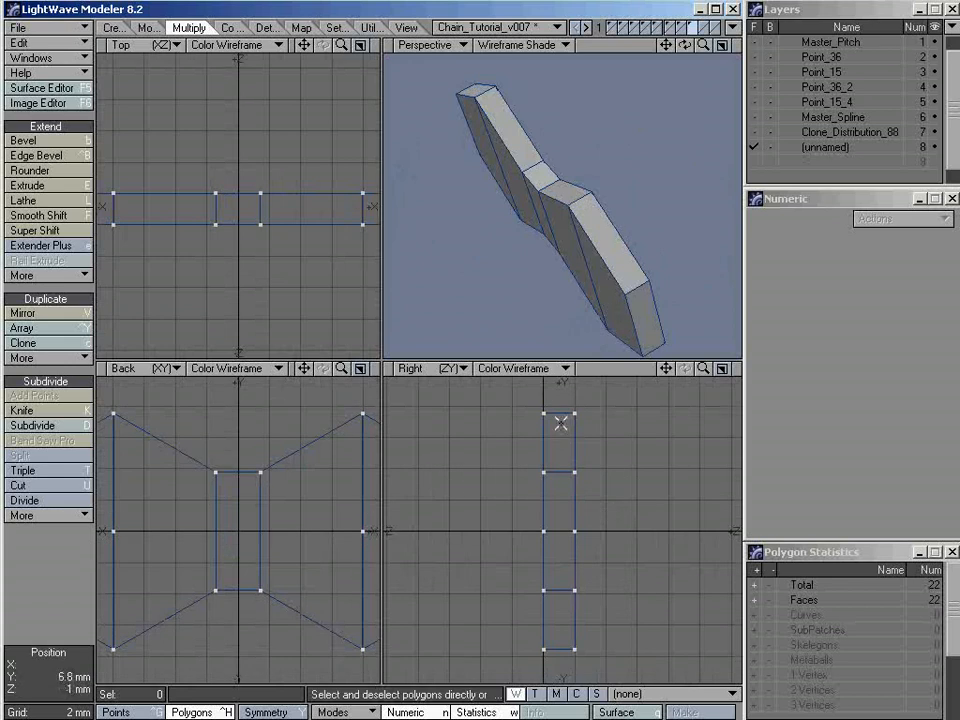
pyautogui.keyDown('alt'); pyautogui.moveTo(552, 262); pyautogui.dragTo(580, 200); pyautogui.keyUp('alt')
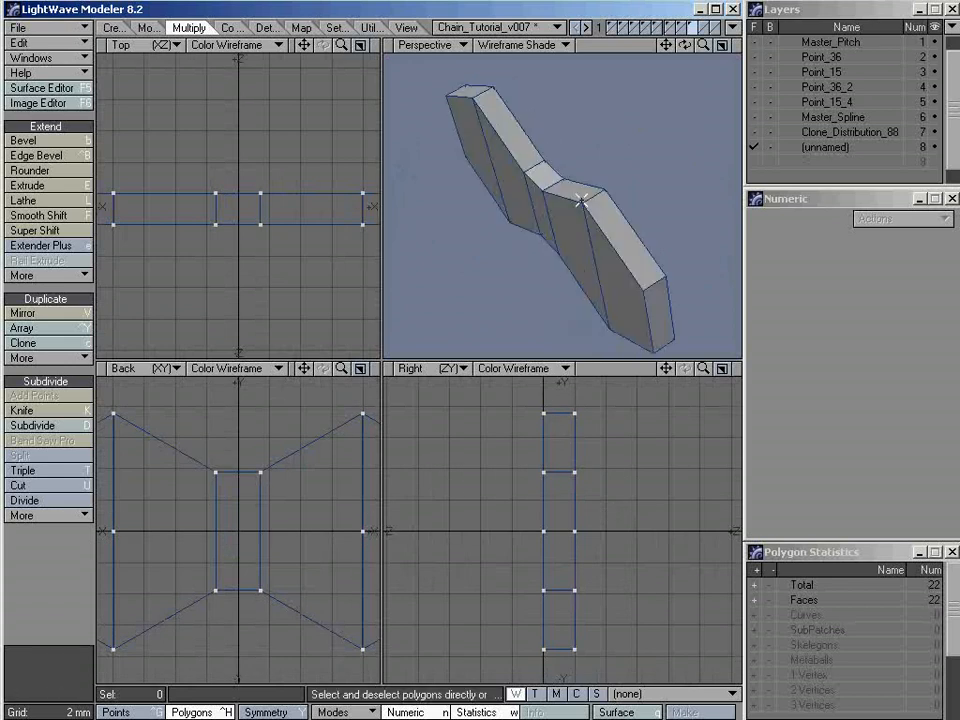
pyautogui.click(609, 216)
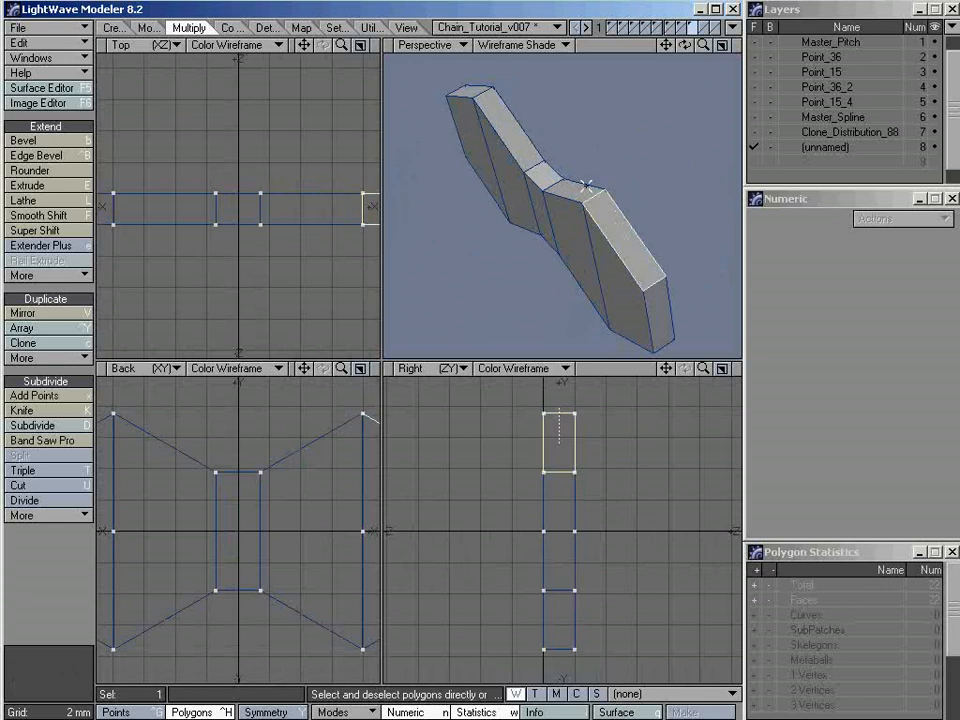
pyautogui.keyDown('shift'); pyautogui.click(578, 193); pyautogui.keyUp('shift')
pyautogui.moveTo(612, 220)
pyautogui.keyDown('alt'); pyautogui.mouseDown()
pyautogui.moveTo(559, 225)
pyautogui.moveTo(595, 228)
pyautogui.mouseUp(); pyautogui.keyUp('alt')
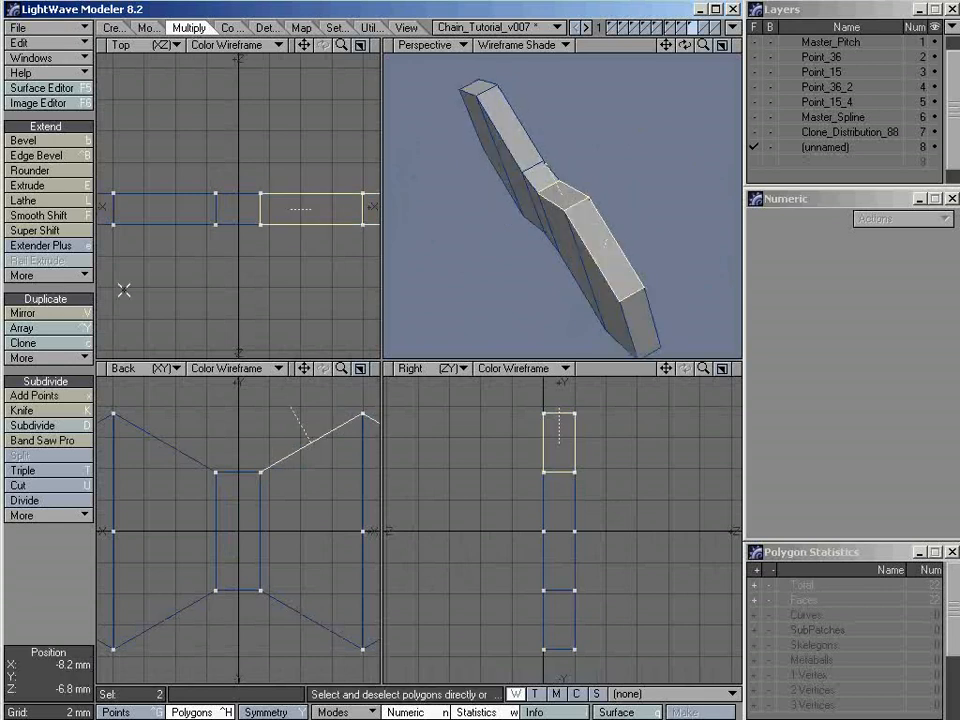
pyautogui.click(53, 442)
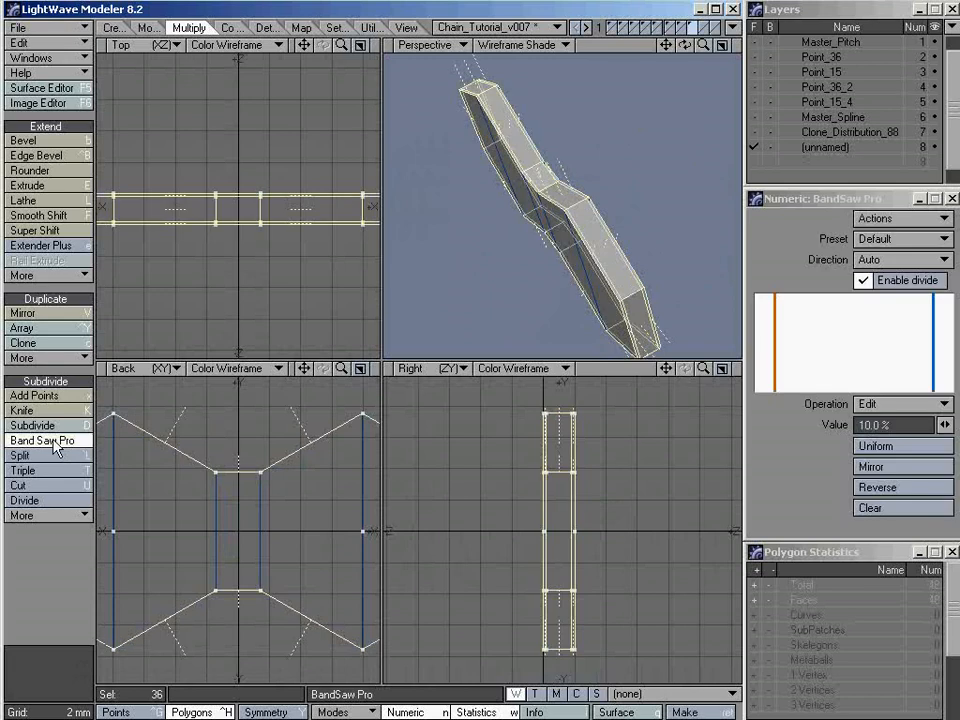
pyautogui.click(915, 508)
pyautogui.click(924, 447)
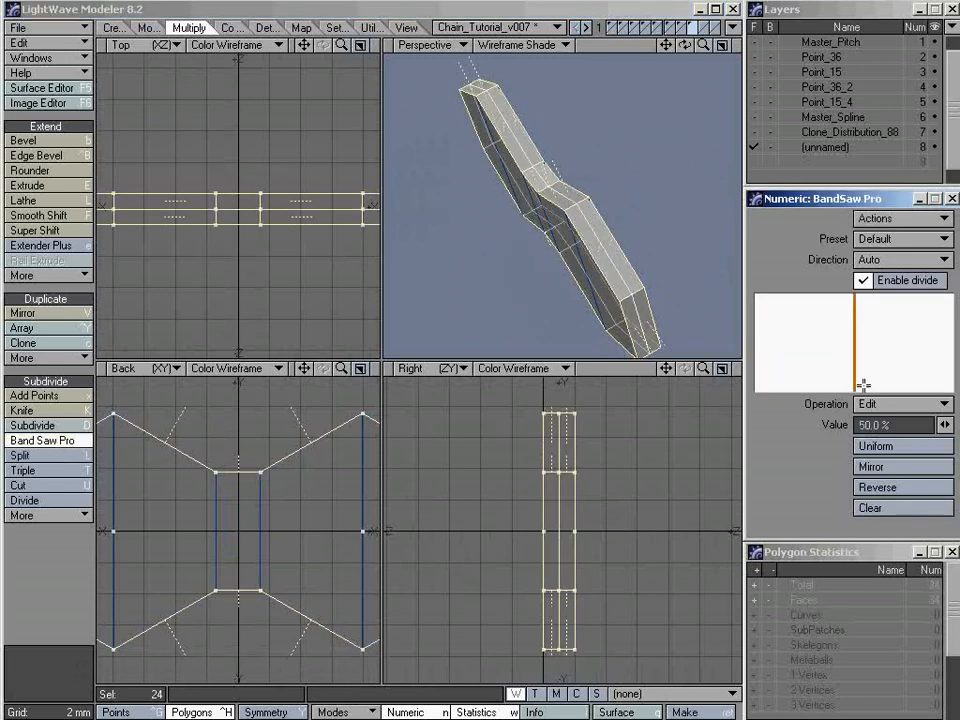
# Set the band saw cut's position to 2% across the rim's thickness
pyautogui.keyDown('alt'); pyautogui.moveTo(612, 242); pyautogui.dragTo(606, 212); pyautogui.keyUp('alt')
pyautogui.keyDown('ctrl'); pyautogui.keyDown('alt'); pyautogui.moveTo(606, 212); pyautogui.dragTo(575, 263); pyautogui.keyUp('alt'); pyautogui.keyUp('ctrl')
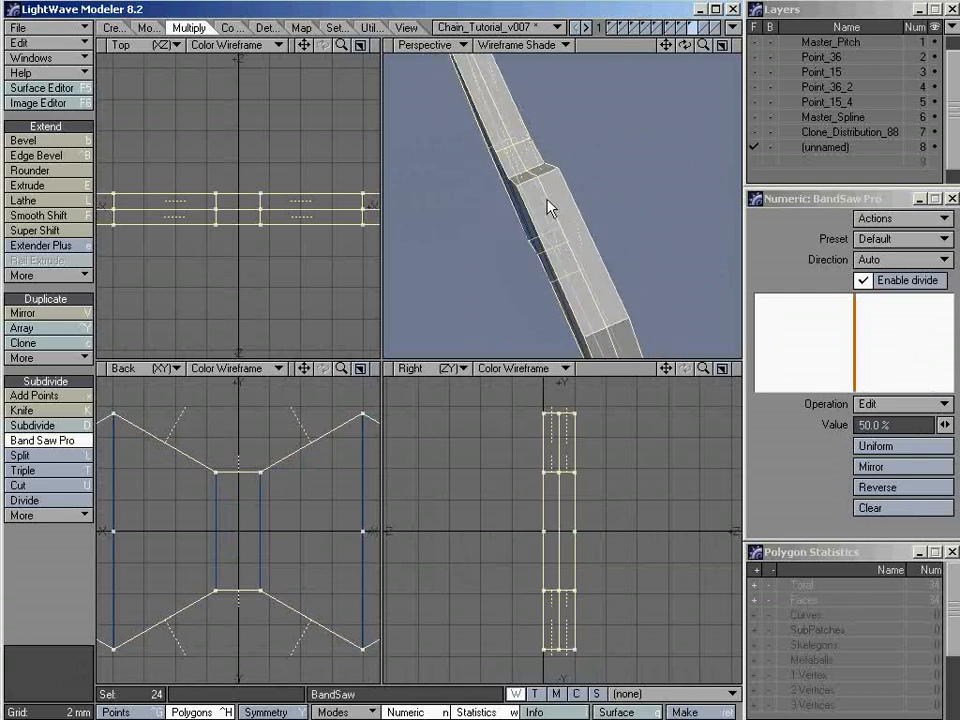
pyautogui.keyDown('alt'); pyautogui.moveTo(551, 208); pyautogui.dragTo(563, 266); pyautogui.keyUp('alt')
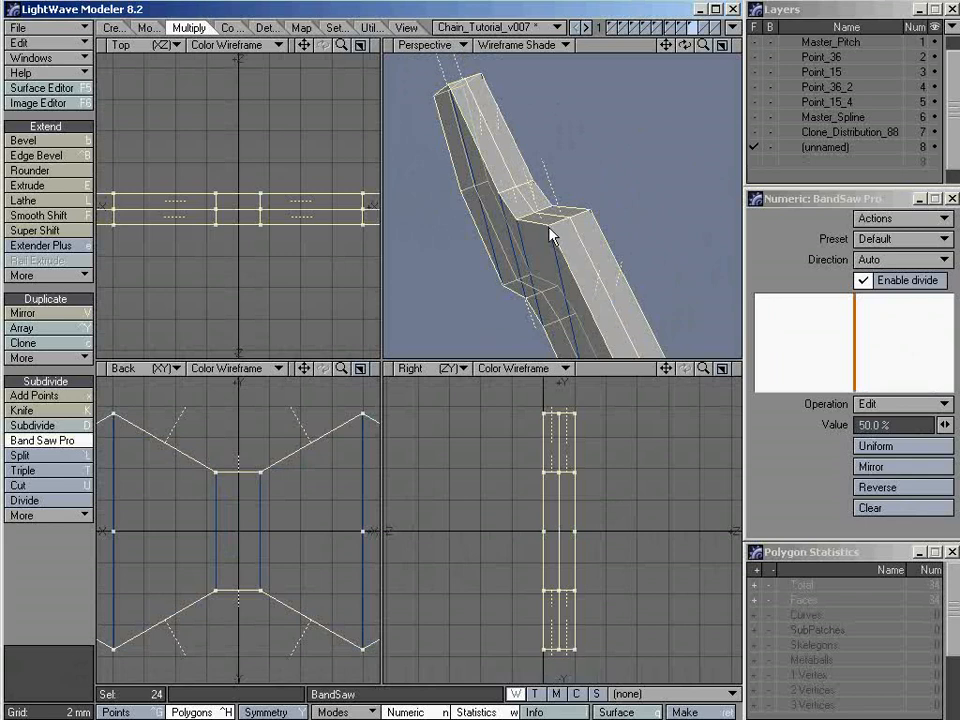
pyautogui.click(905, 424)
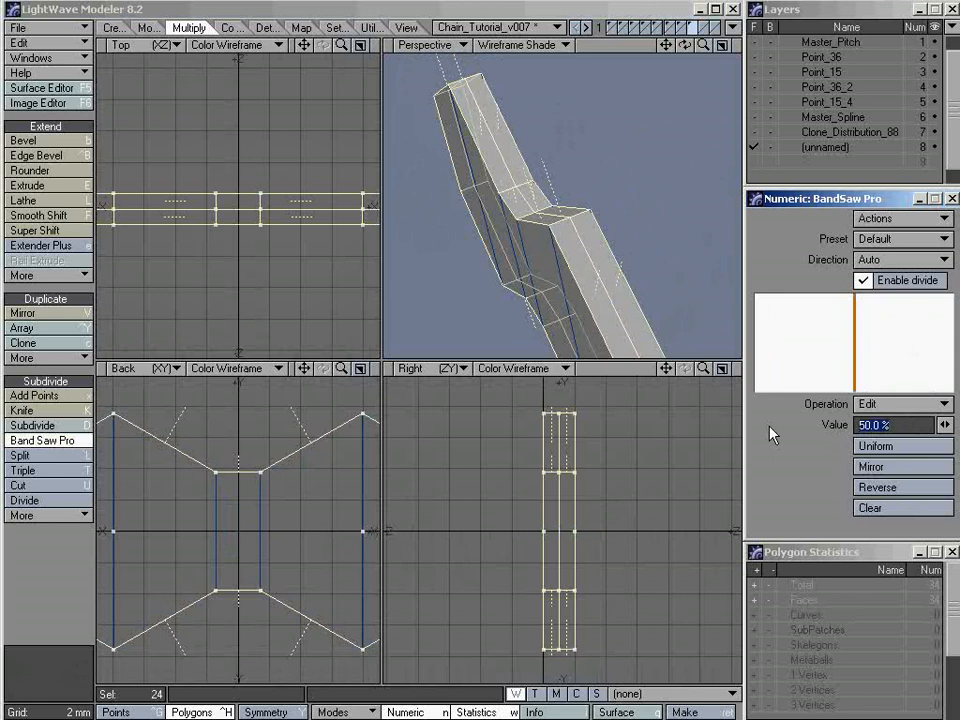
pyautogui.write('2')
pyautogui.press('Return')
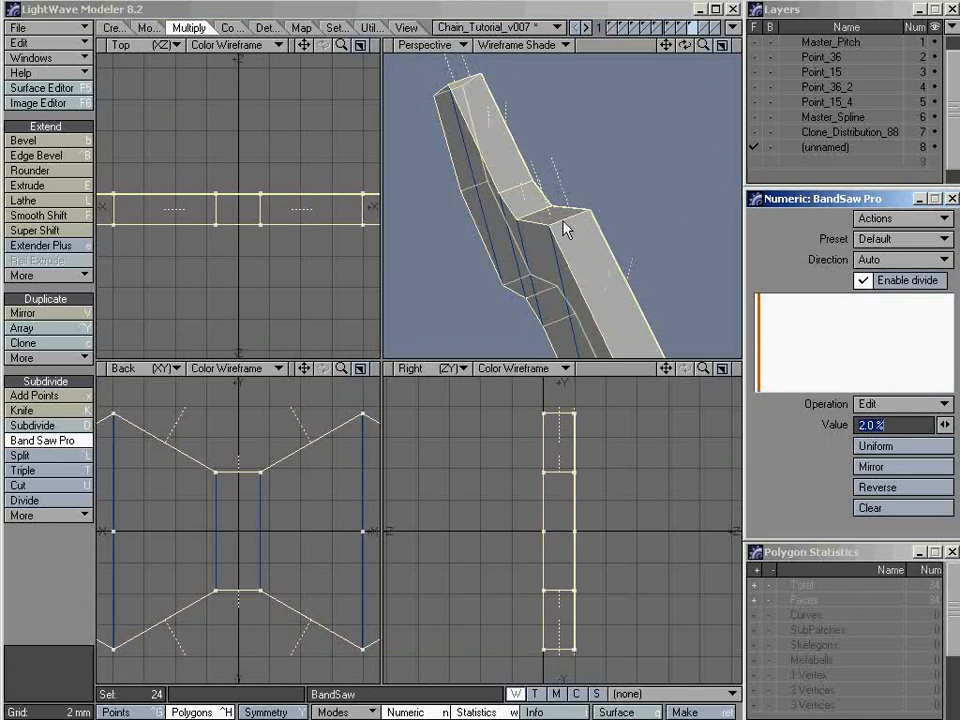
# Mirror the band saw cut to the opposite edge of the rim and finish the Band Saw Pro operation
pyautogui.keyDown('ctrl'); pyautogui.keyDown('alt'); pyautogui.moveTo(563, 225); pyautogui.dragTo(731, 215); pyautogui.keyUp('alt'); pyautogui.keyUp('ctrl')
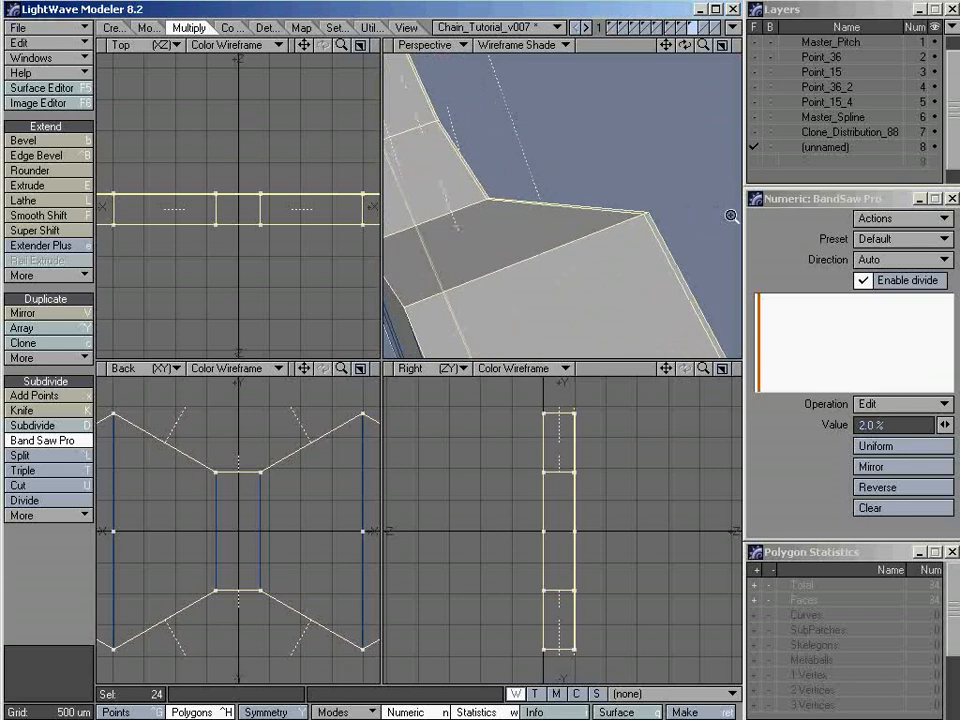
pyautogui.keyDown('alt'); pyautogui.moveTo(608, 248); pyautogui.dragTo(561, 271); pyautogui.keyUp('alt')
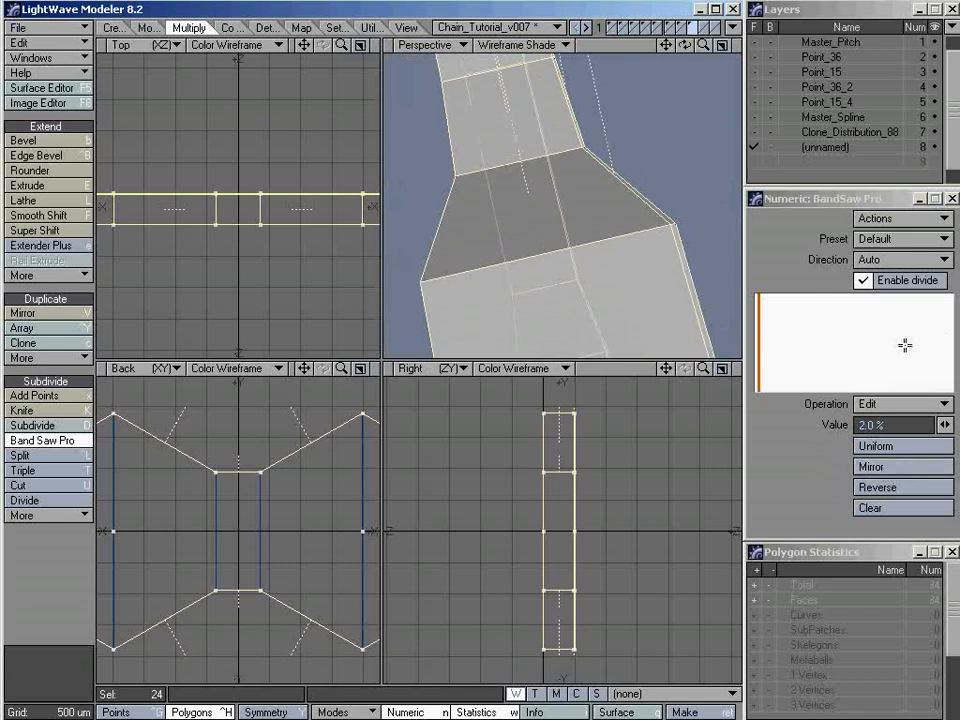
pyautogui.click(889, 476)
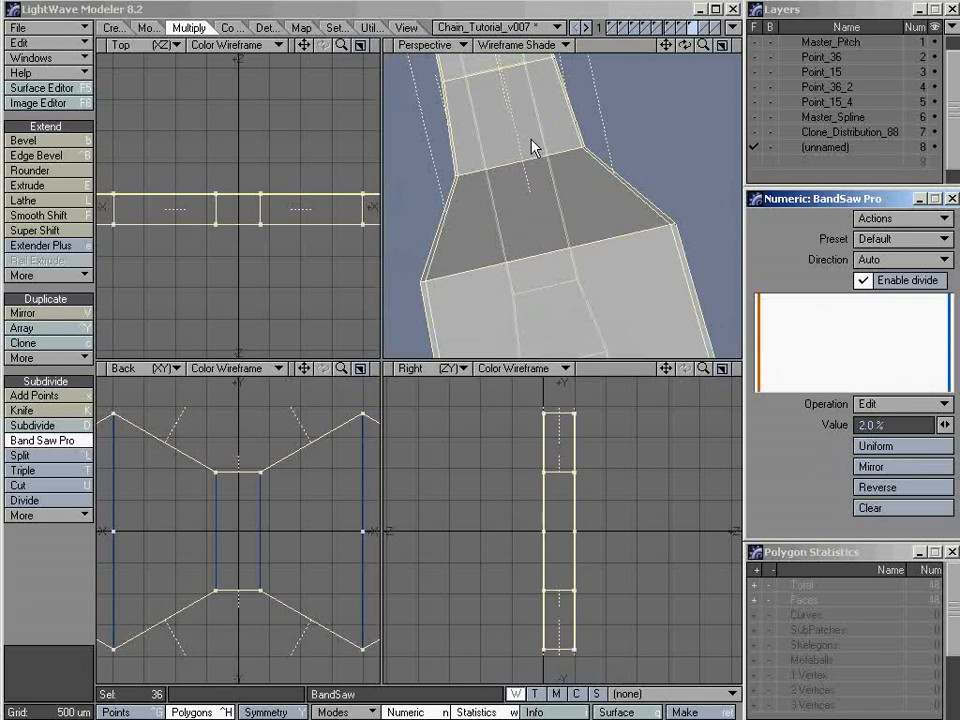
pyautogui.click(427, 23)
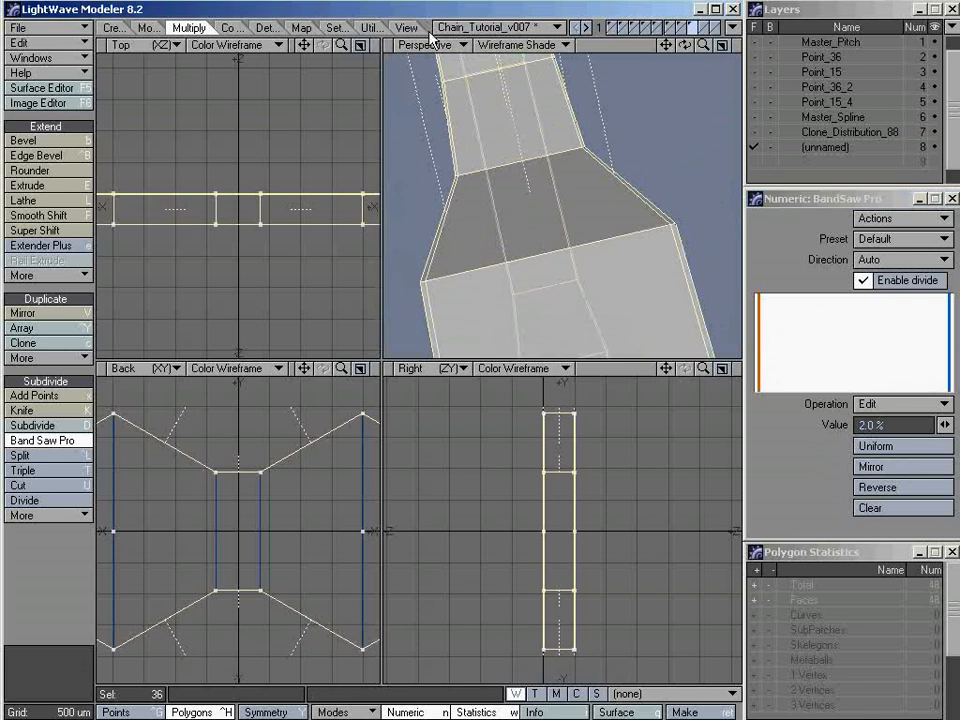
pyautogui.press('space')
# Clear the polygon selection and convert the whole link plate to SubPatches
pyautogui.press('a')
pyautogui.keyDown('alt'); pyautogui.moveTo(497, 214); pyautogui.dragTo(620, 240); pyautogui.keyUp('alt')
pyautogui.press('/')
pyautogui.press('Tab')
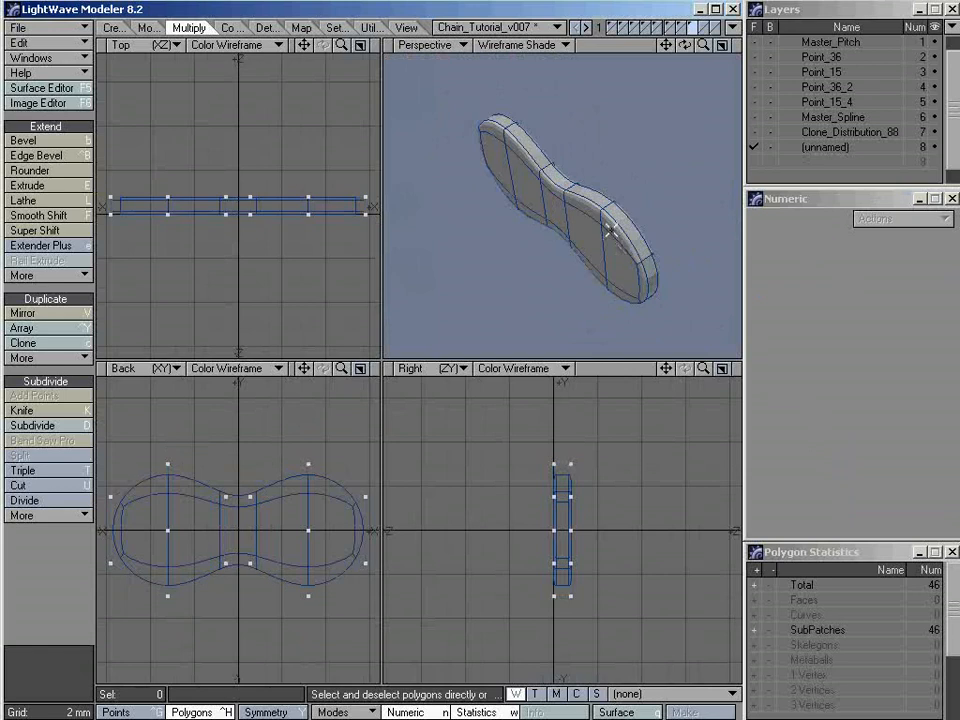
pyautogui.moveTo(568, 264)
pyautogui.keyDown('alt'); pyautogui.mouseDown()
pyautogui.moveTo(537, 221)
pyautogui.moveTo(598, 180)
pyautogui.moveTo(656, 180)
pyautogui.moveTo(555, 274)
pyautogui.moveTo(526, 257)
pyautogui.moveTo(557, 267)
pyautogui.mouseUp(); pyautogui.keyUp('alt')
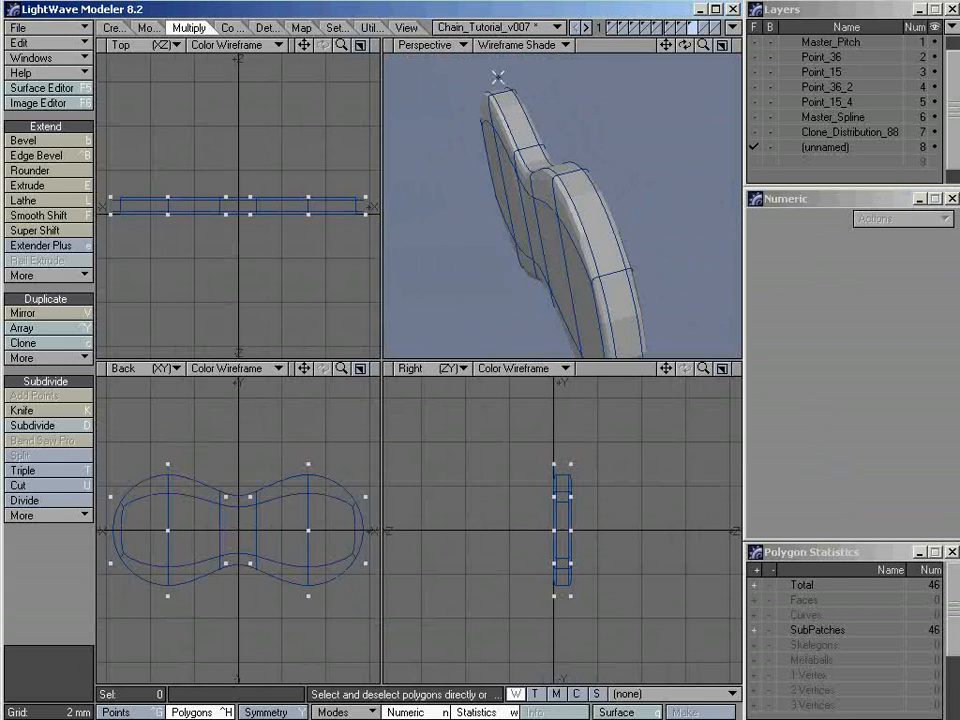
# Compare the Perspective view in Texture and Wireframe Shade, return to Texture, and examine the smoothed link's edges
pyautogui.click(537, 46)
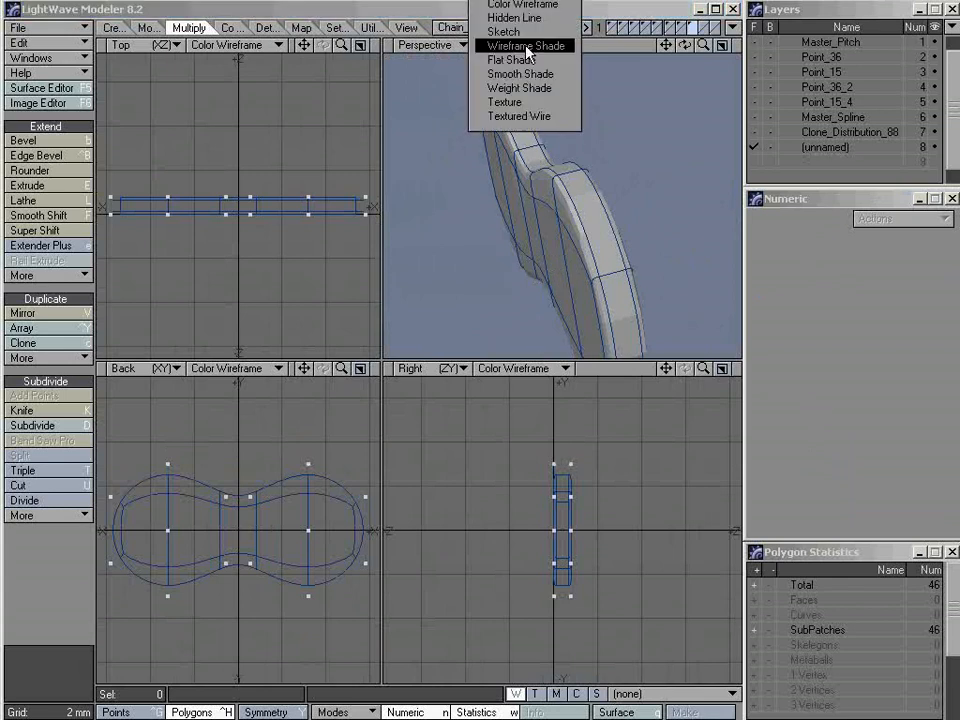
pyautogui.click(528, 103)
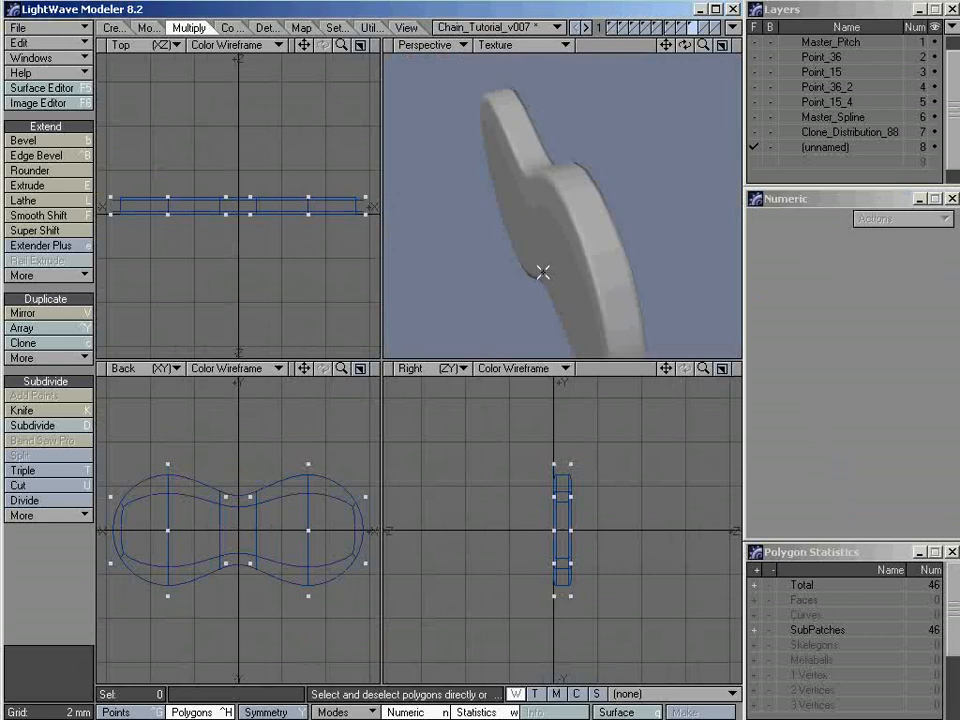
pyautogui.moveTo(544, 272)
pyautogui.keyDown('alt'); pyautogui.mouseDown()
pyautogui.moveTo(557, 206)
pyautogui.moveTo(533, 213)
pyautogui.mouseUp(); pyautogui.keyUp('alt')
pyautogui.click(498, 46)
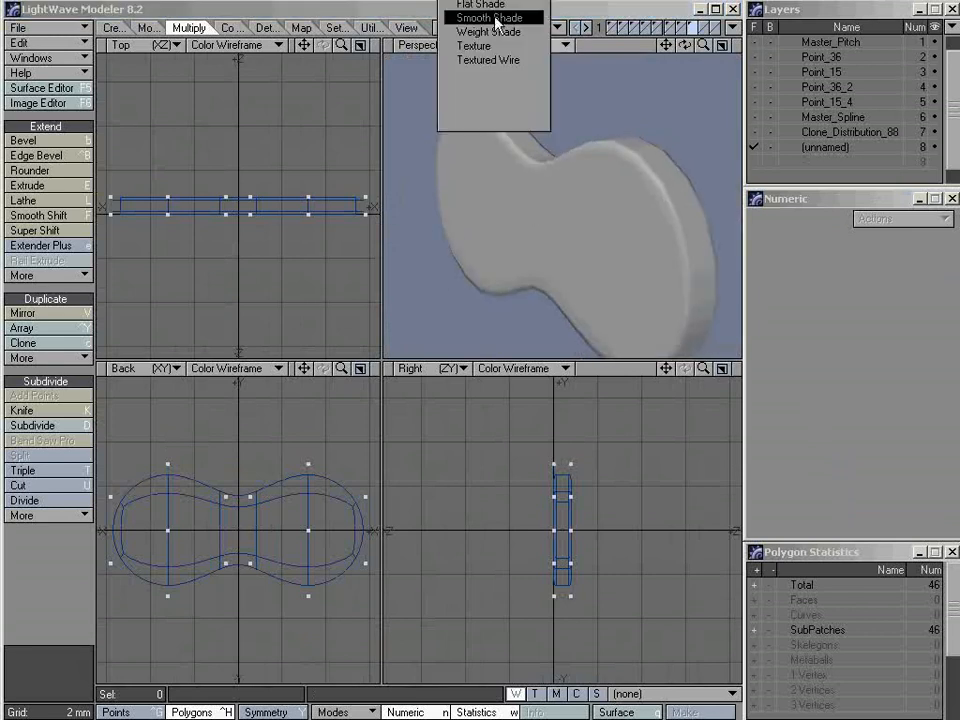
pyautogui.click(498, 0)
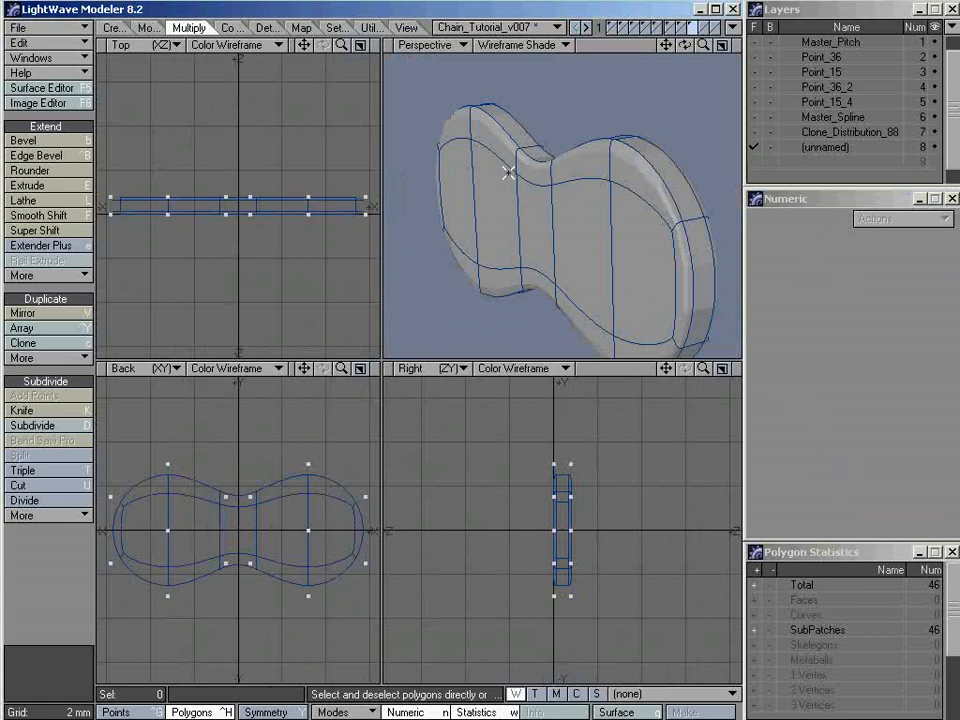
pyautogui.press('KP_5')
pyautogui.keyDown('alt'); pyautogui.moveTo(551, 138); pyautogui.dragTo(561, 211); pyautogui.keyUp('alt')
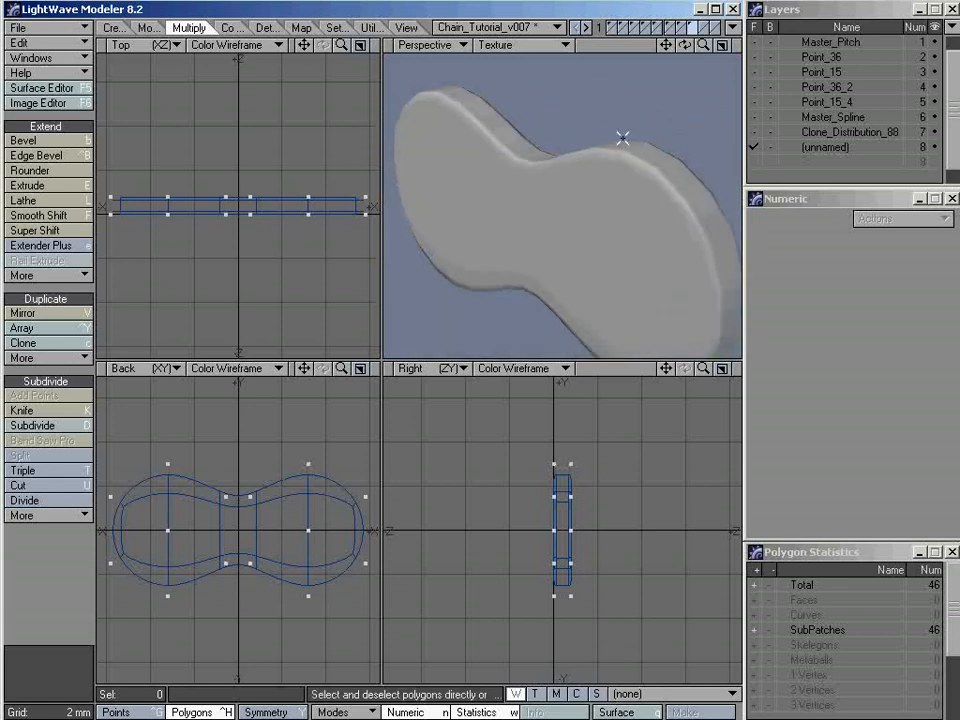
# Set the Patch Divisions to 4 in the General Options
pyautogui.keyDown('alt'); pyautogui.moveTo(681, 214); pyautogui.dragTo(651, 188); pyautogui.keyUp('alt')
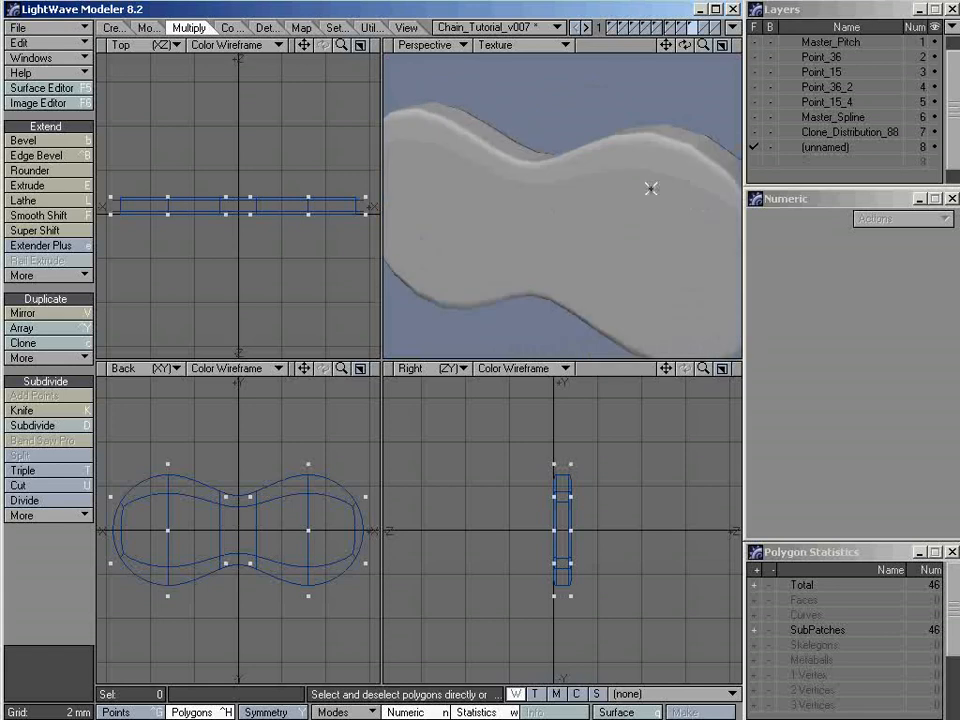
pyautogui.keyDown('alt'); pyautogui.moveTo(728, 189); pyautogui.dragTo(611, 208); pyautogui.keyUp('alt')
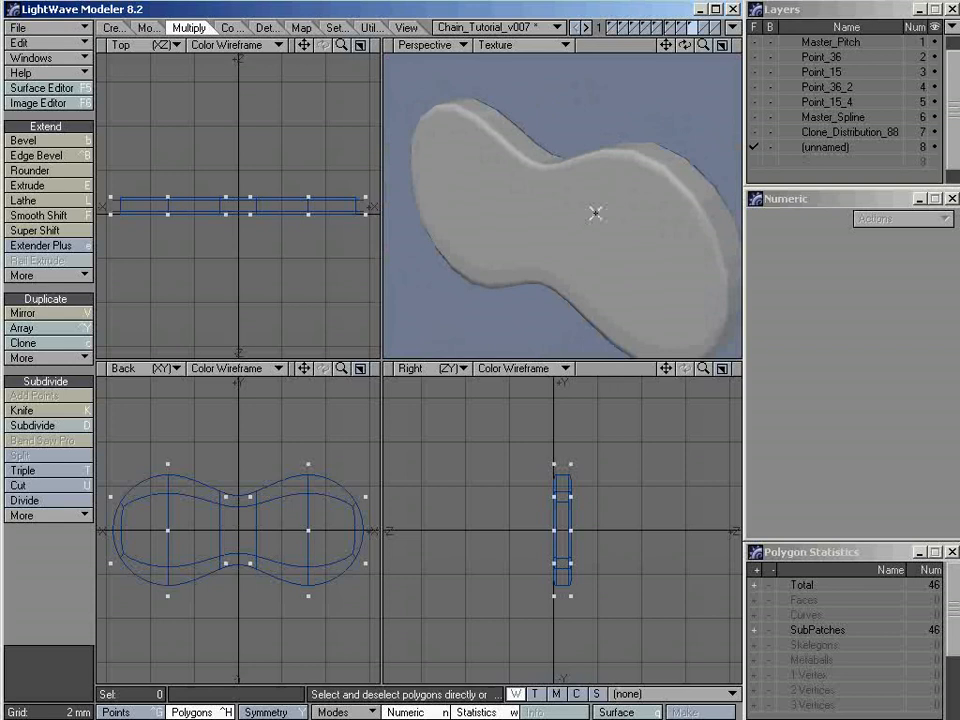
pyautogui.press('o')
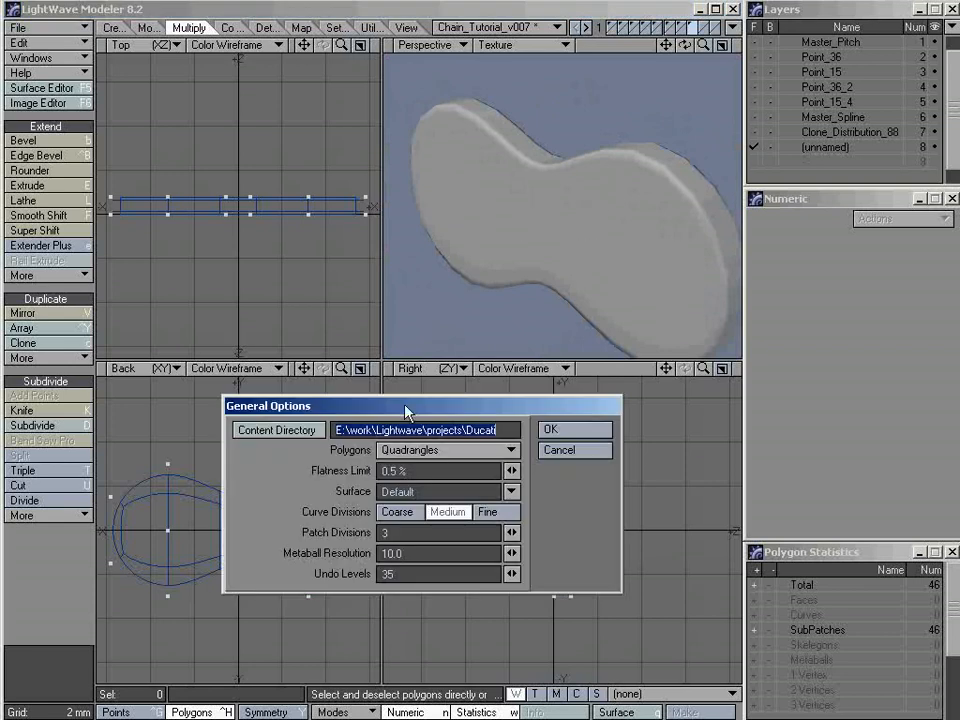
pyautogui.moveTo(418, 412); pyautogui.dragTo(334, 292)
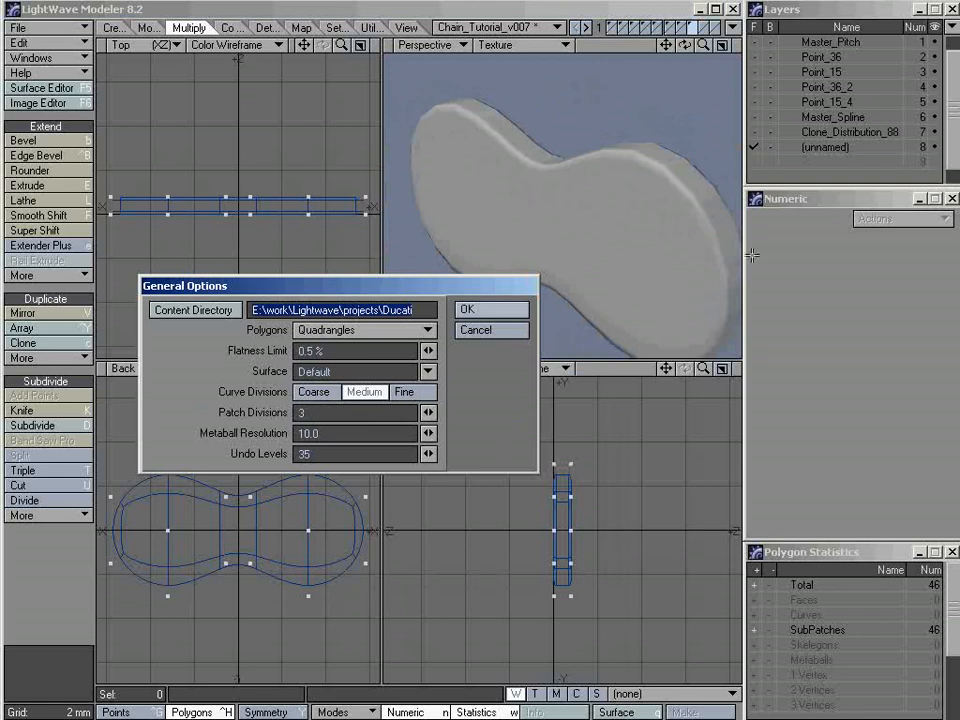
pyautogui.moveTo(426, 415); pyautogui.dragTo(436, 415)
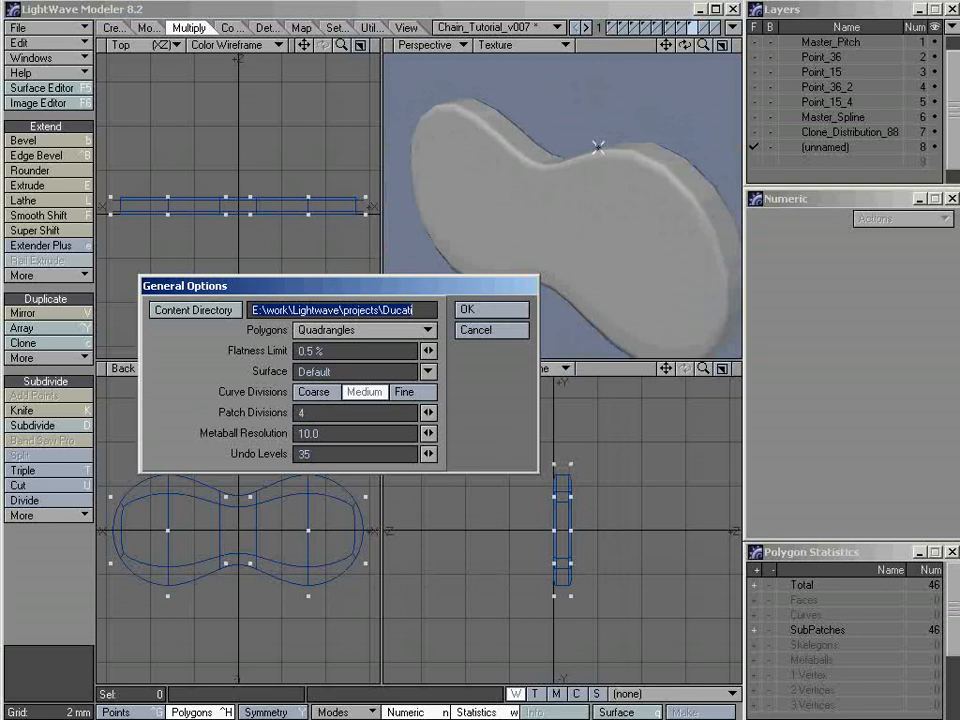
pyautogui.click(490, 309)
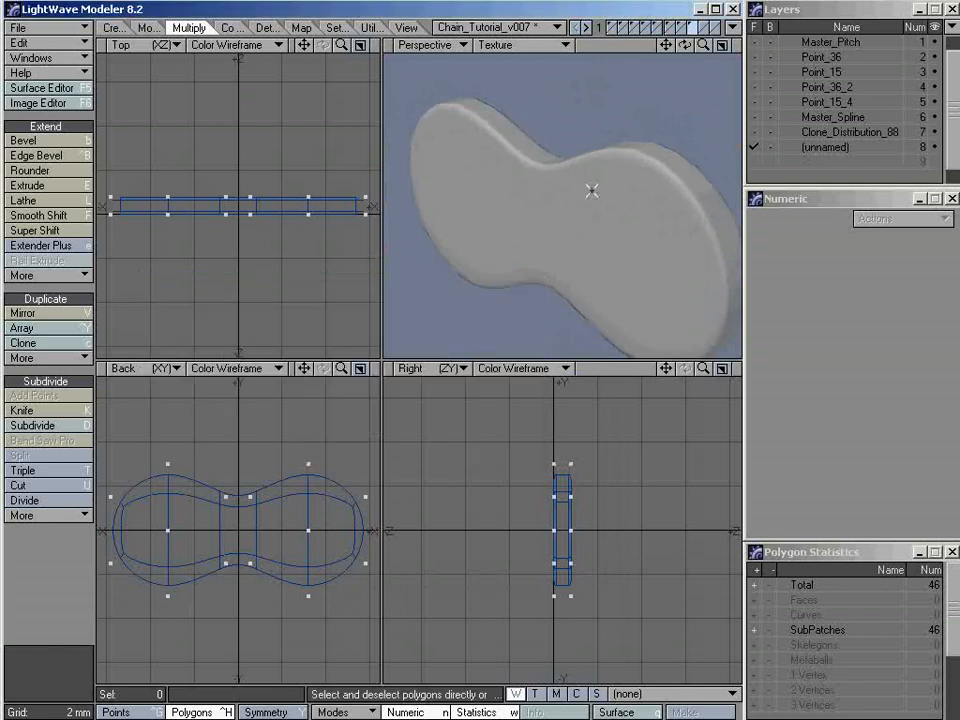
# Raise the Patch Divisions to 6 in the General Options for a smoother link plate
pyautogui.press('o')
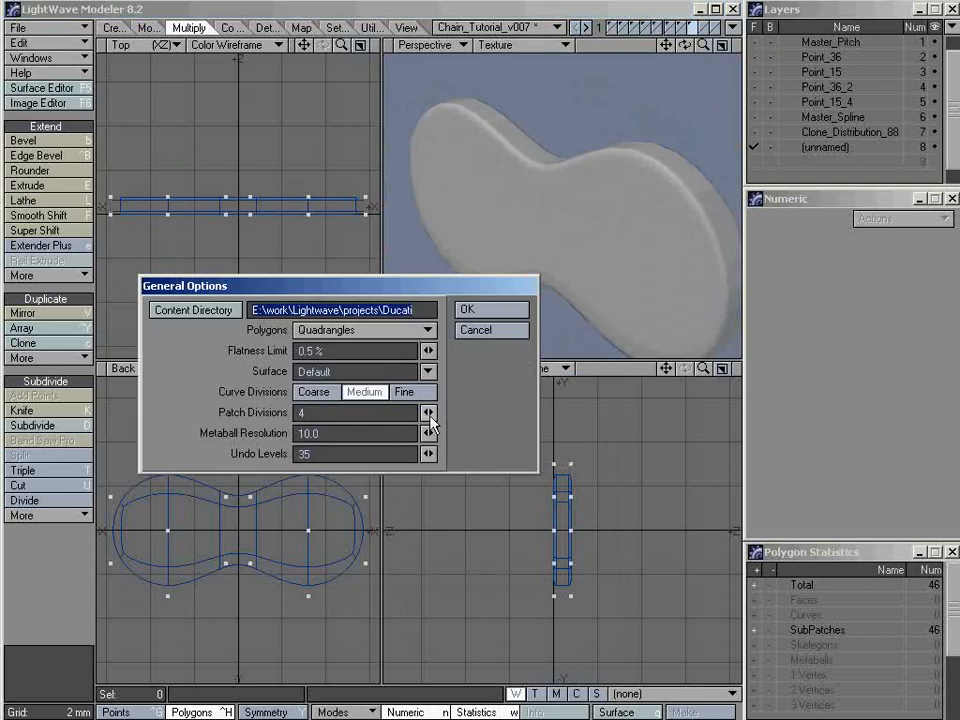
pyautogui.moveTo(429, 415); pyautogui.dragTo(436, 415)
pyautogui.click(476, 311)
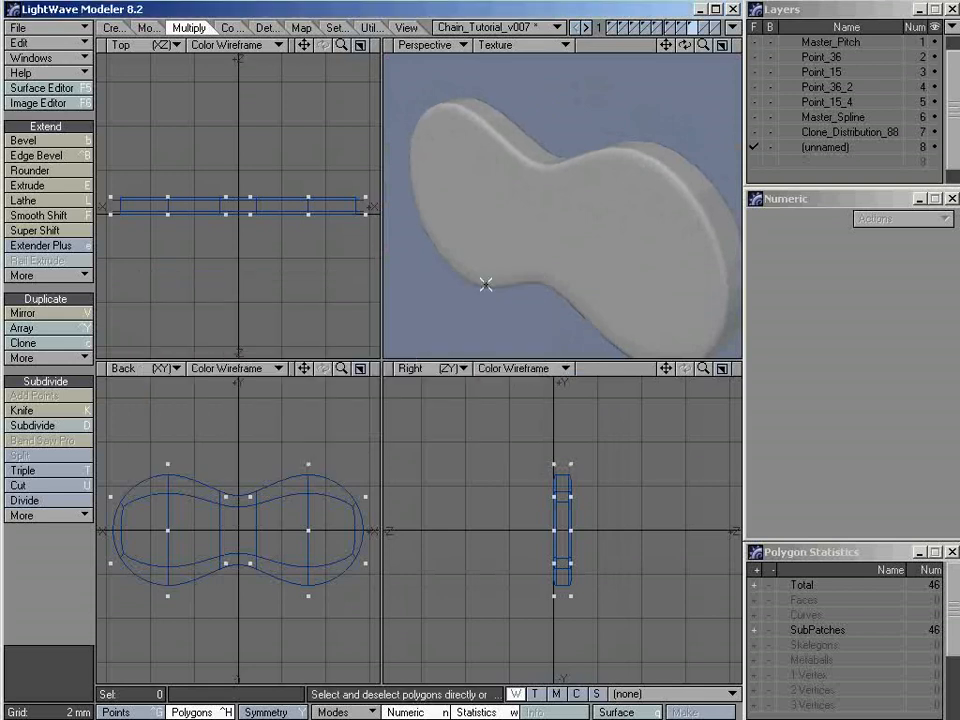
pyautogui.keyDown('alt'); pyautogui.moveTo(664, 199); pyautogui.dragTo(622, 233); pyautogui.keyUp('alt')
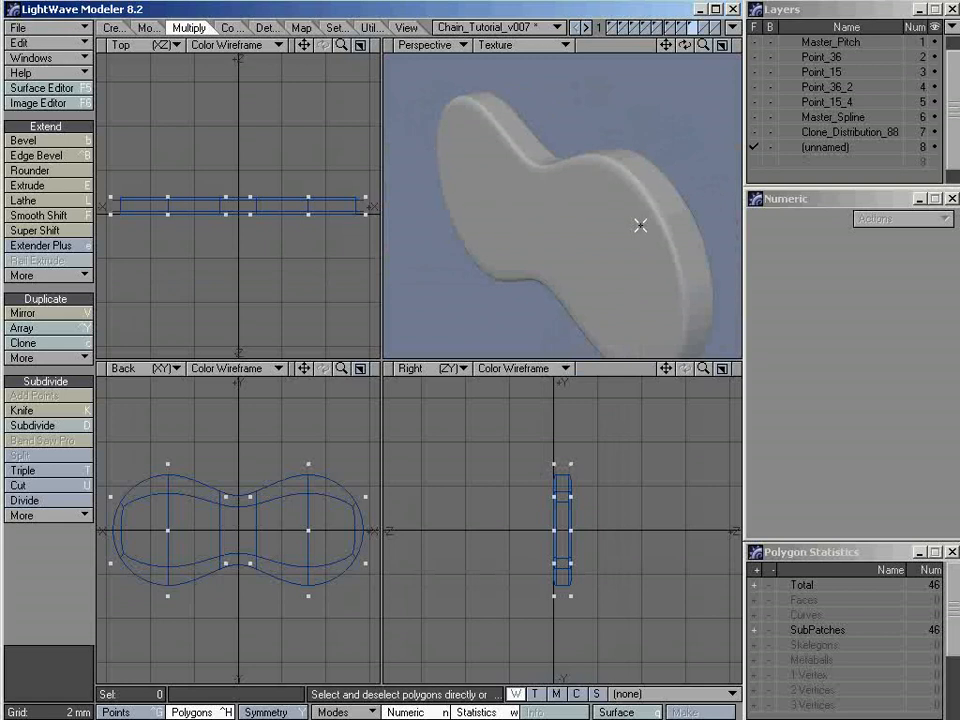
pyautogui.press('o')
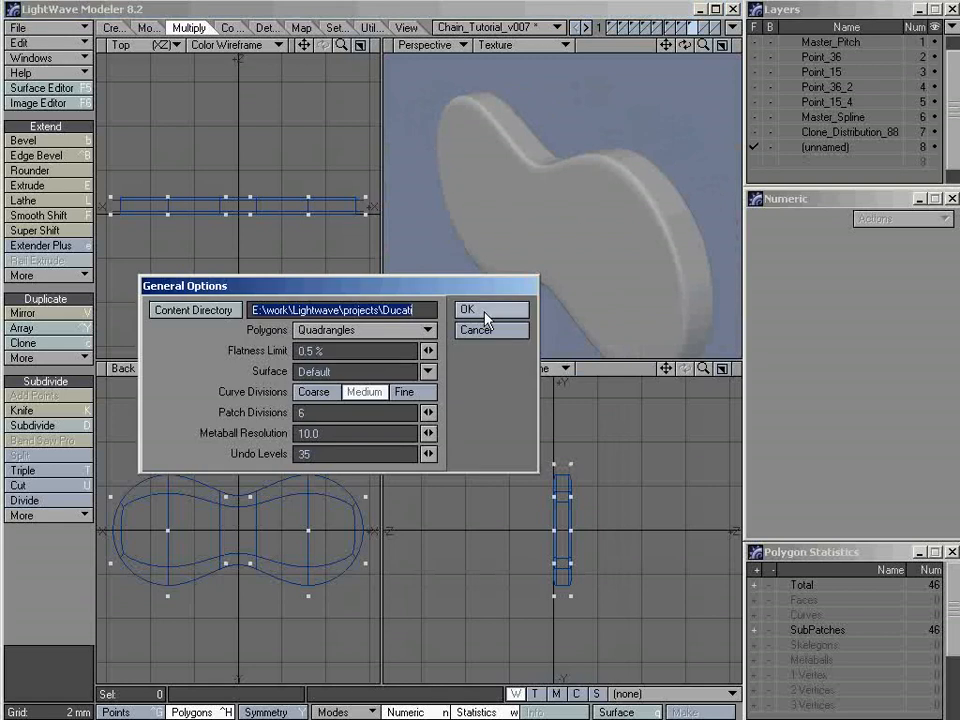
pyautogui.click(462, 308)
# Examine the smoothed link's edges in Texture and Wireframe Shade, and check the Patch Divisions setting without changing it
pyautogui.keyDown('alt'); pyautogui.moveTo(604, 186); pyautogui.dragTo(542, 206); pyautogui.keyUp('alt')
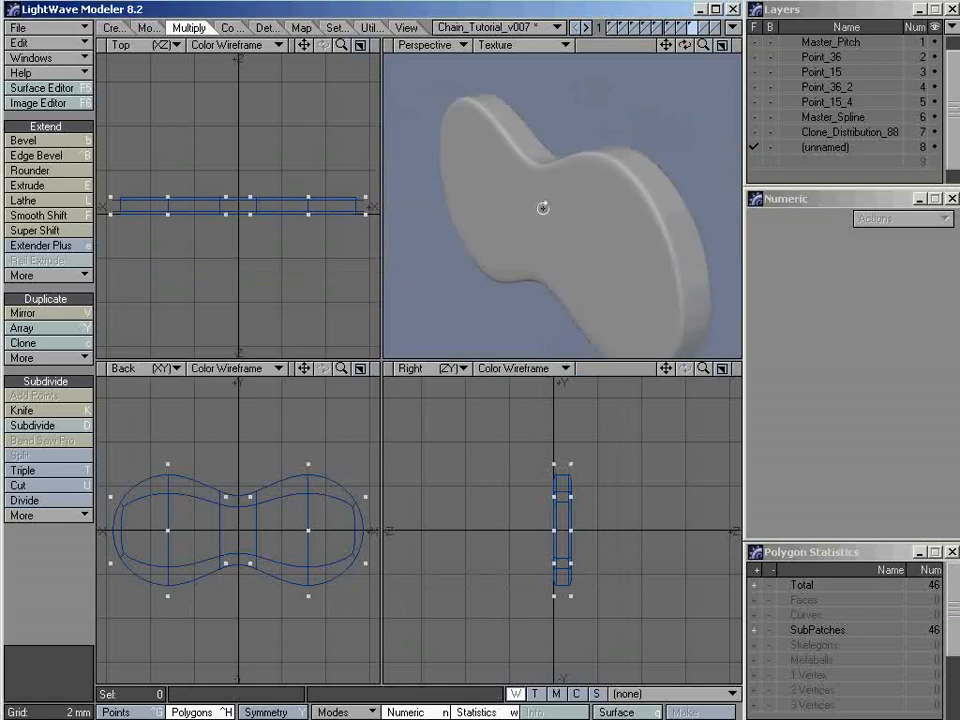
pyautogui.keyDown('alt'); pyautogui.moveTo(626, 189); pyautogui.dragTo(598, 231); pyautogui.keyUp('alt')
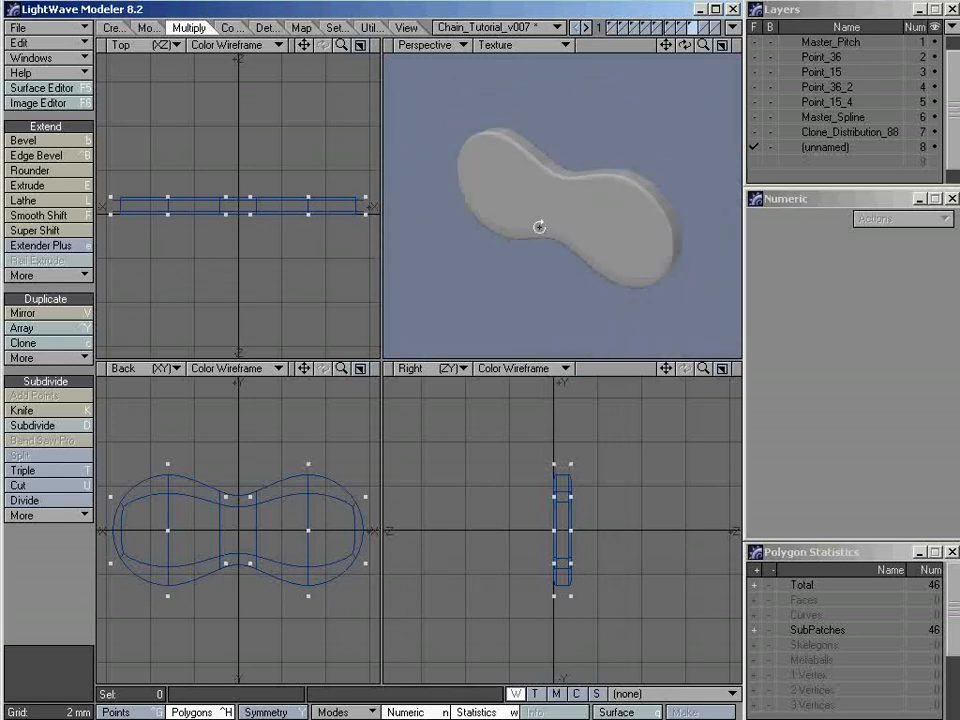
pyautogui.moveTo(539, 227)
pyautogui.keyDown('alt'); pyautogui.mouseDown()
pyautogui.moveTo(594, 152)
pyautogui.moveTo(534, 204)
pyautogui.moveTo(531, 225)
pyautogui.moveTo(455, 203)
pyautogui.moveTo(656, 206)
pyautogui.moveTo(639, 204)
pyautogui.moveTo(615, 178)
pyautogui.moveTo(549, 246)
pyautogui.mouseUp(); pyautogui.keyUp('alt')
pyautogui.moveTo(502, 207)
pyautogui.keyDown('alt'); pyautogui.mouseDown()
pyautogui.moveTo(594, 176)
pyautogui.moveTo(546, 182)
pyautogui.moveTo(583, 190)
pyautogui.moveTo(658, 176)
pyautogui.moveTo(623, 214)
pyautogui.moveTo(542, 216)
pyautogui.moveTo(628, 202)
pyautogui.moveTo(596, 219)
pyautogui.moveTo(619, 210)
pyautogui.moveTo(641, 231)
pyautogui.moveTo(551, 240)
pyautogui.moveTo(585, 227)
pyautogui.mouseUp(); pyautogui.keyUp('alt')
pyautogui.press('KP_5')
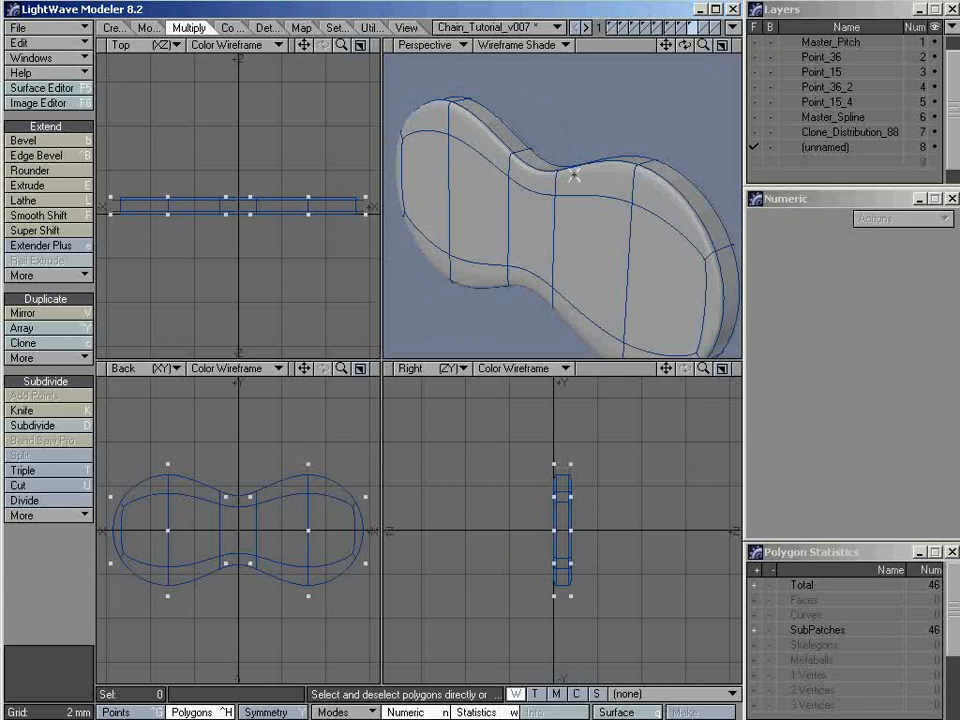
pyautogui.keyDown('alt'); pyautogui.moveTo(568, 219); pyautogui.dragTo(598, 206); pyautogui.keyUp('alt')
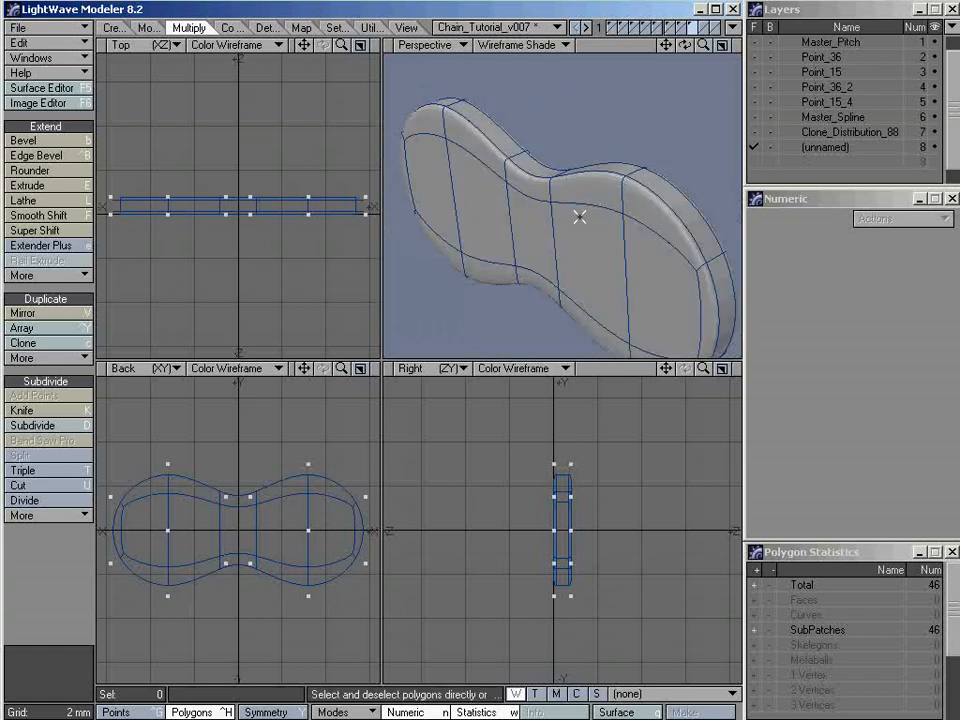
pyautogui.press('o')
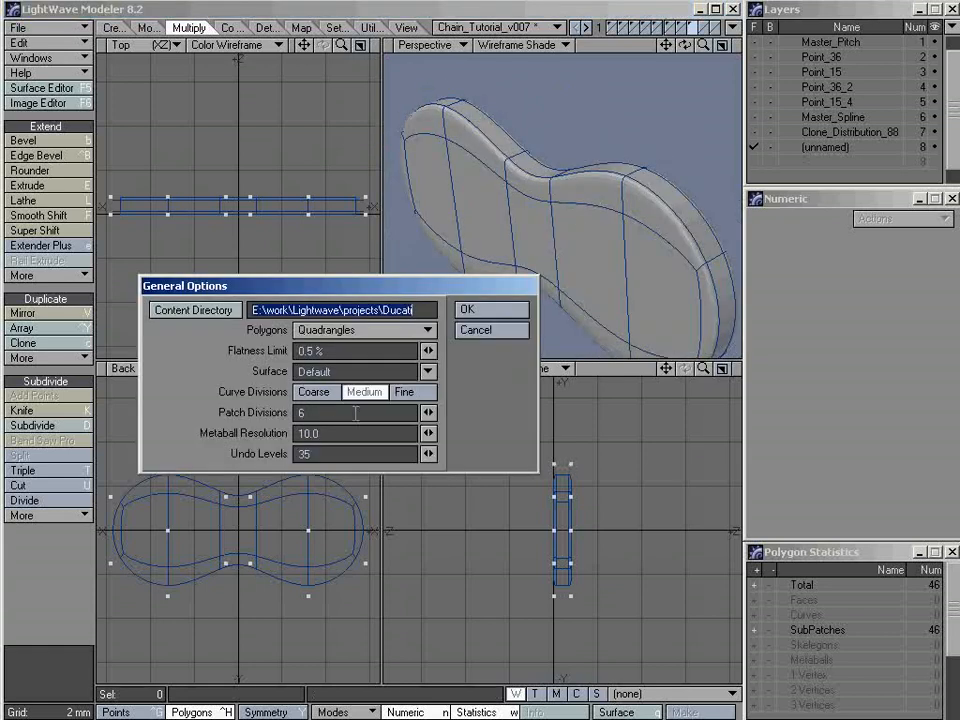
pyautogui.click(492, 331)
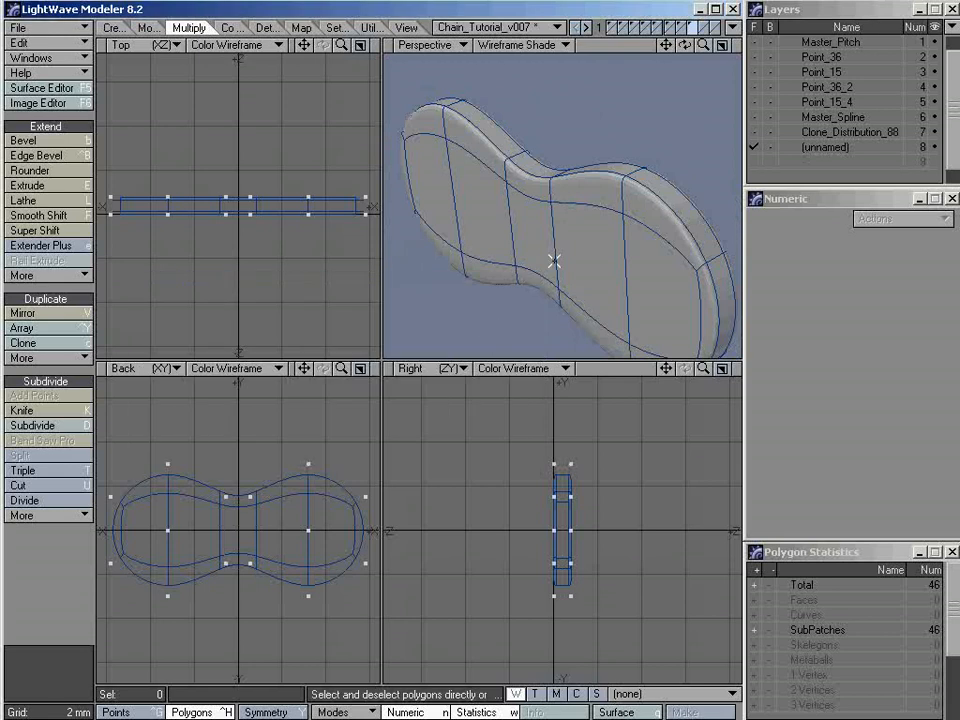
# Convert the link plate from SubPatches back to polygon faces and name its layer Master_Link_Inner
pyautogui.keyDown('alt'); pyautogui.moveTo(554, 261); pyautogui.dragTo(607, 225); pyautogui.keyUp('alt')
pyautogui.press('Tab')
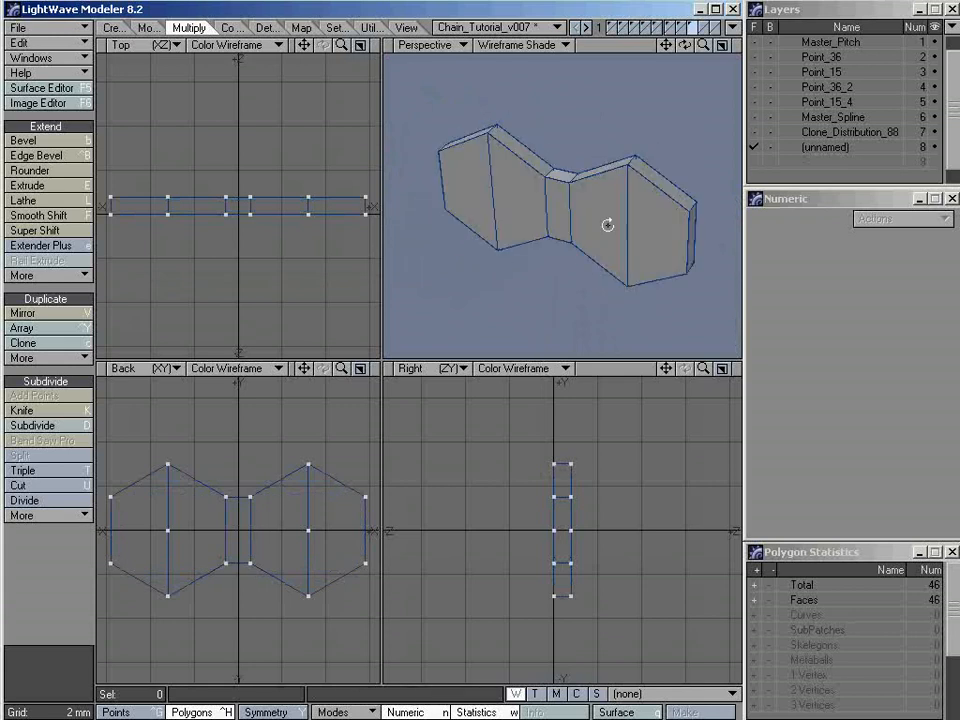
pyautogui.doubleClick(820, 150)
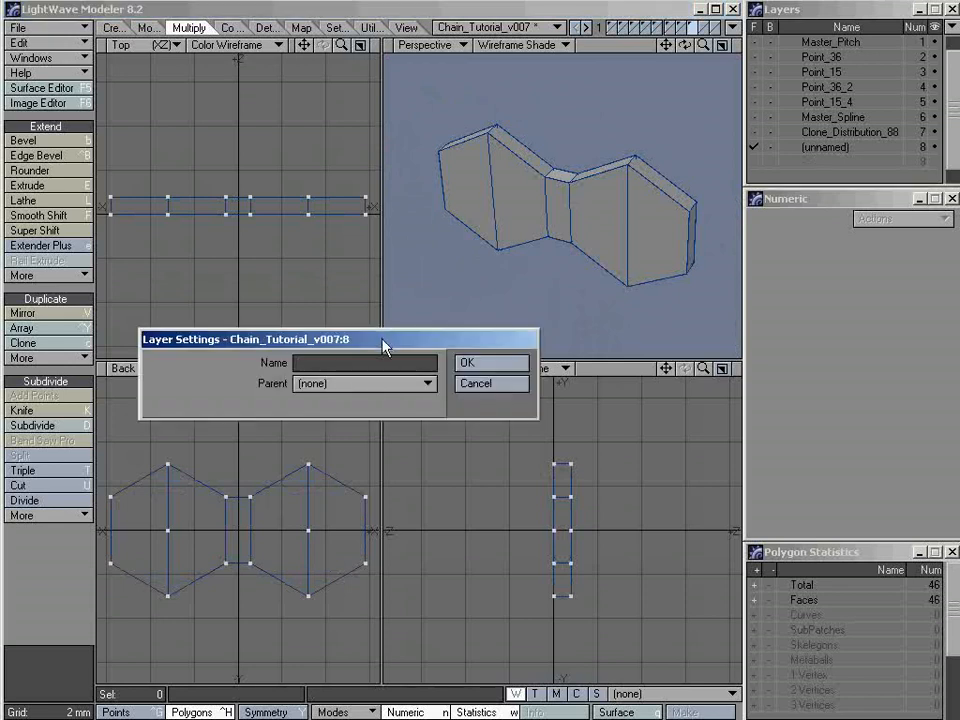
pyautogui.write('Master_Link_Inner')
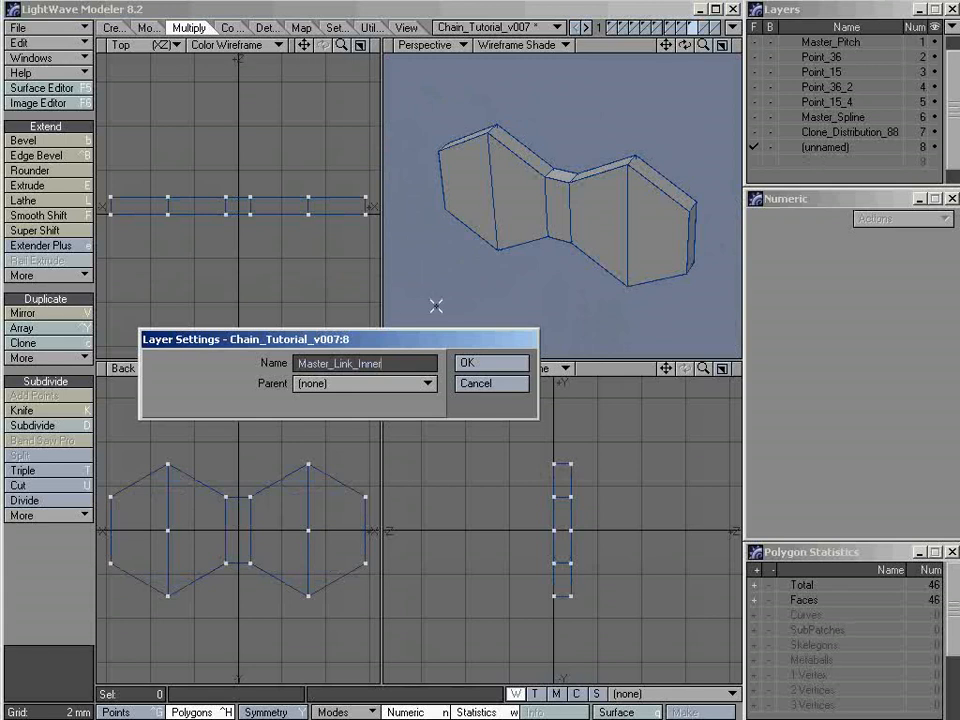
pyautogui.click(501, 368)
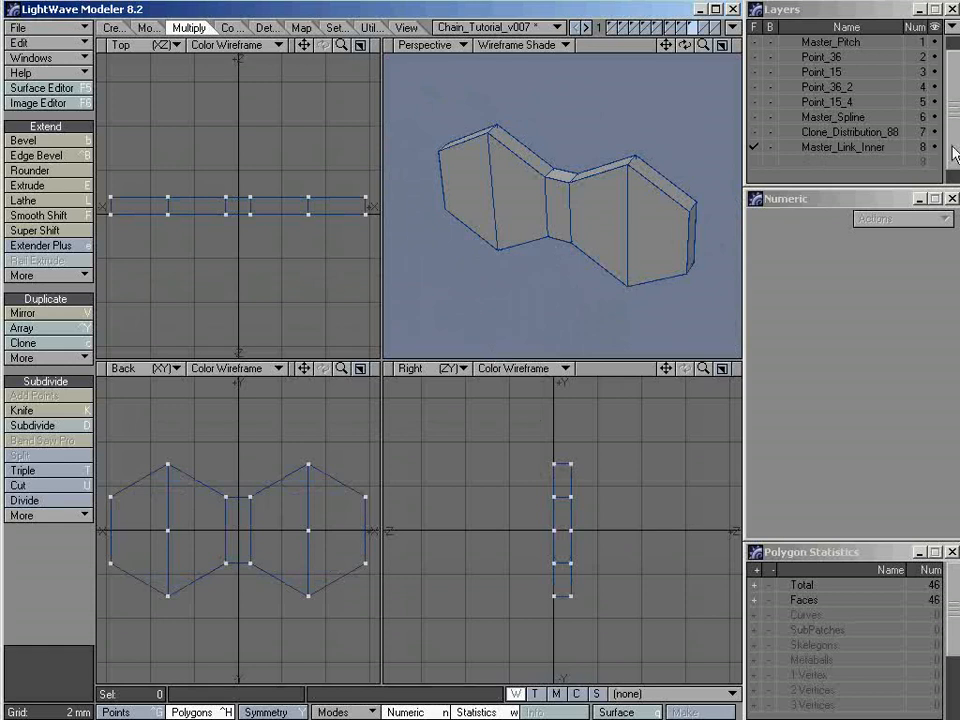
# Place a copy of the link plate in empty layer 9 and name that layer Master_Link_Outter
pyautogui.click(838, 163)
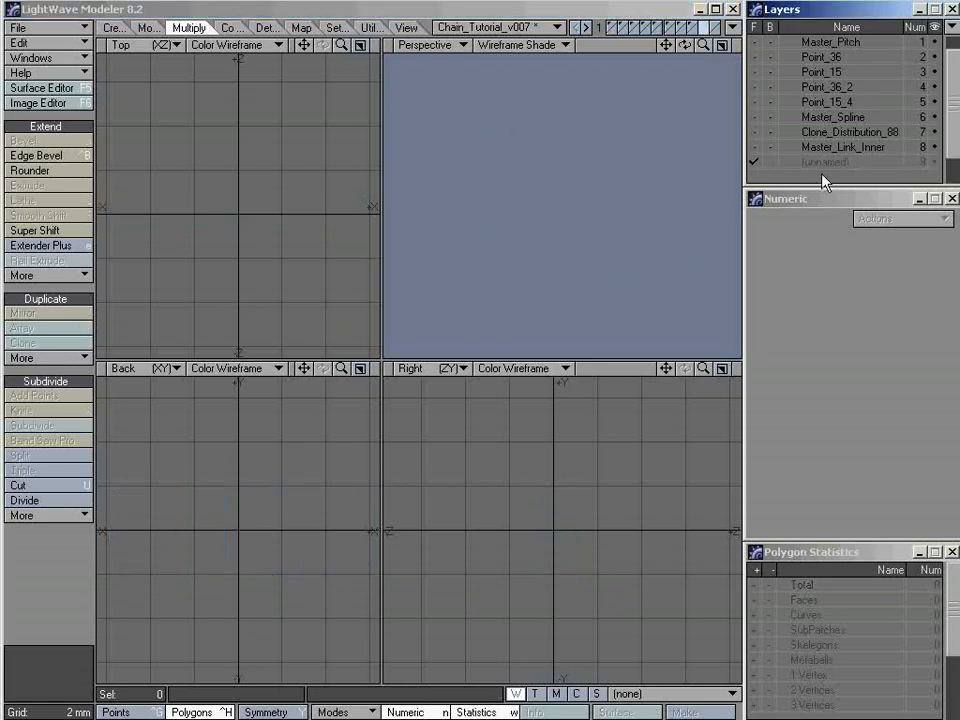
pyautogui.hotkey('ctrl', 'v')
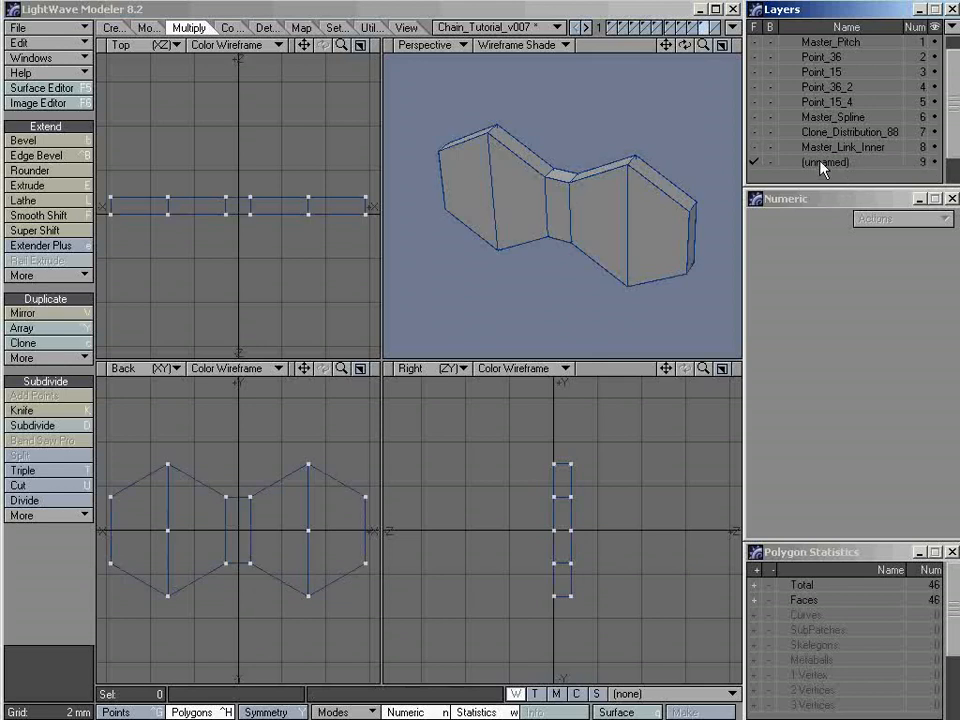
pyautogui.doubleClick(838, 163)
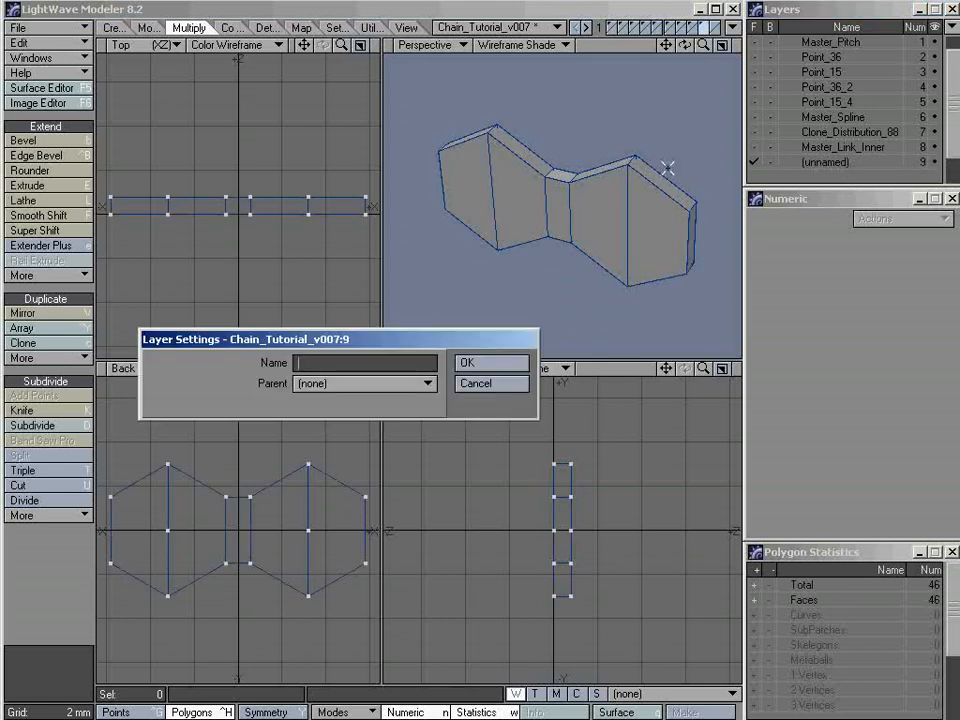
pyautogui.write('Master_Link_Outter')
pyautogui.press('Return')
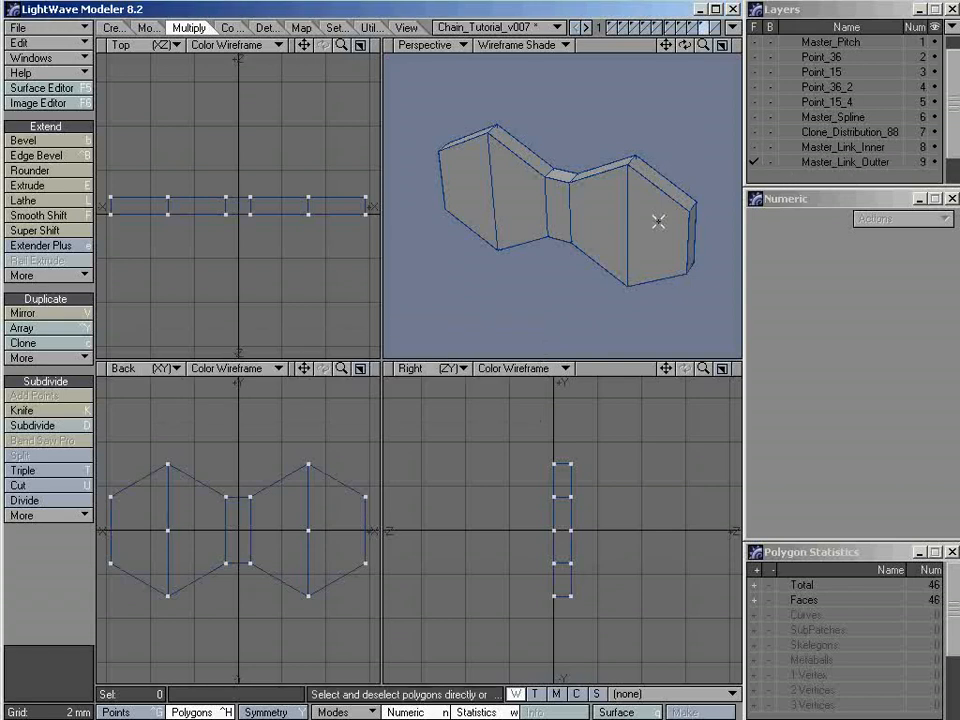
# Set Master_Link_Inner as the background layer and maximize the Back view with the whole link fitted in it
pyautogui.keyDown('alt'); pyautogui.moveTo(572, 231); pyautogui.dragTo(730, 175); pyautogui.keyUp('alt')
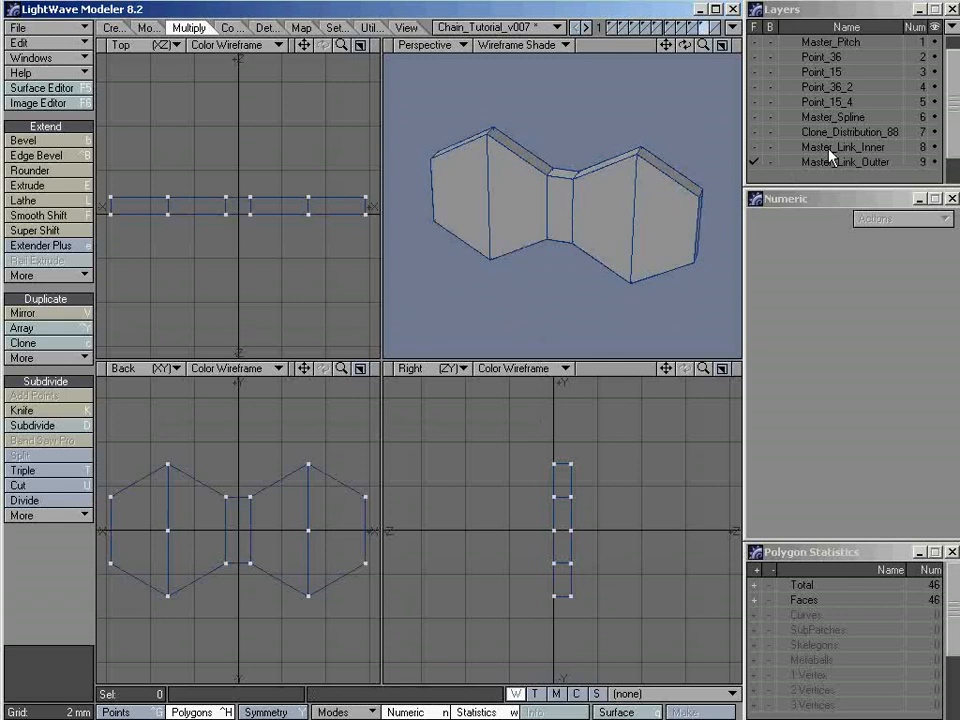
pyautogui.keyDown('alt'); pyautogui.moveTo(624, 204); pyautogui.dragTo(604, 249); pyautogui.keyUp('alt')
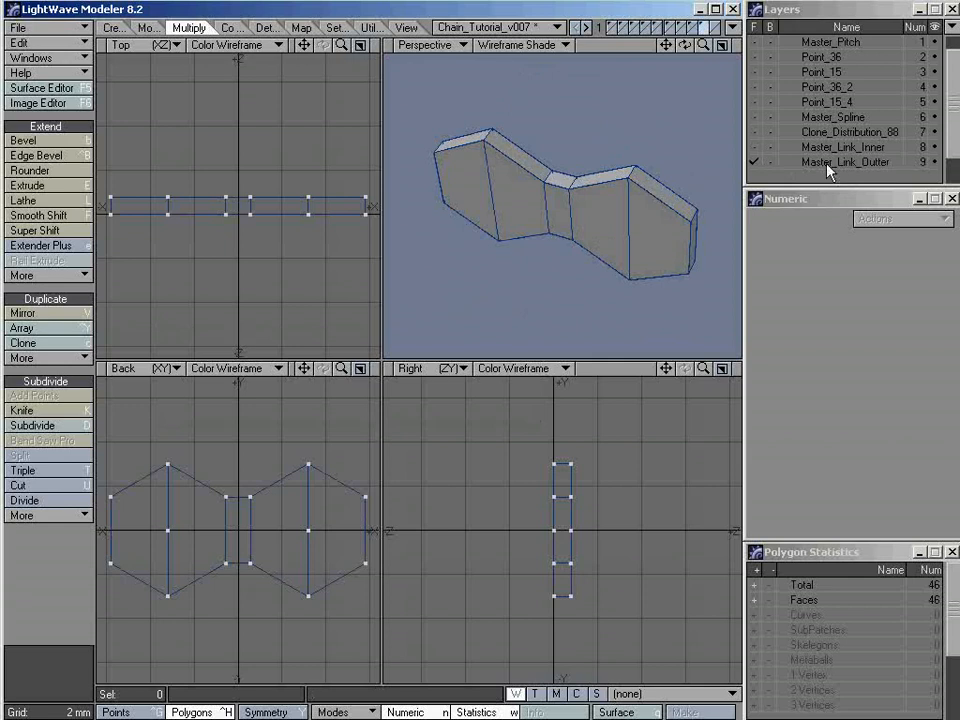
pyautogui.click(770, 147)
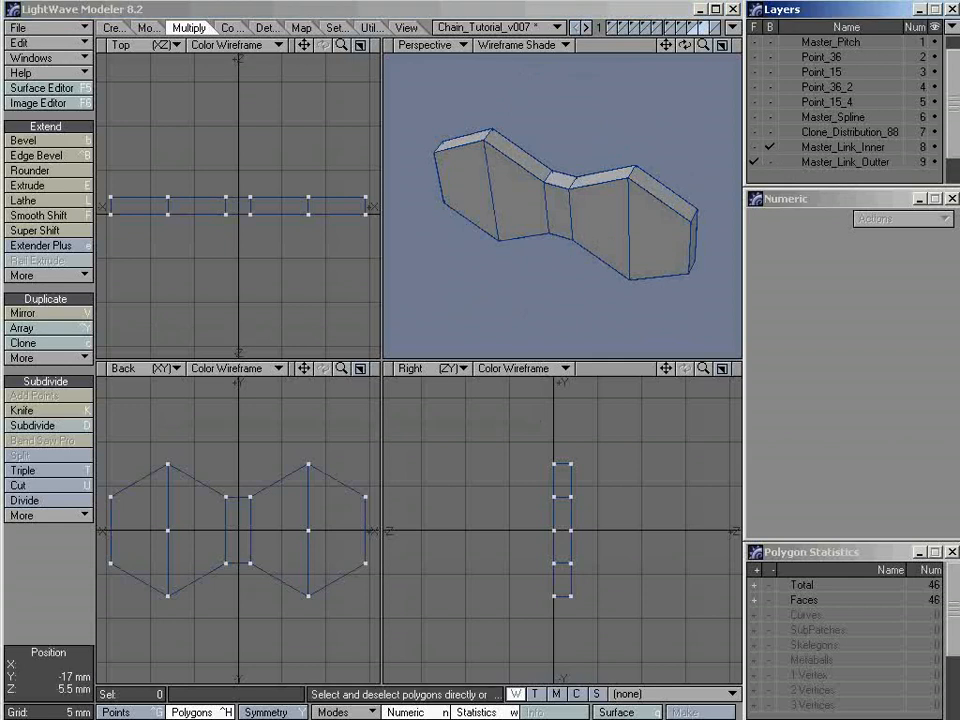
pyautogui.hotkey('alt', 'Tab')
pyautogui.press('KP_0')
pyautogui.press('a')
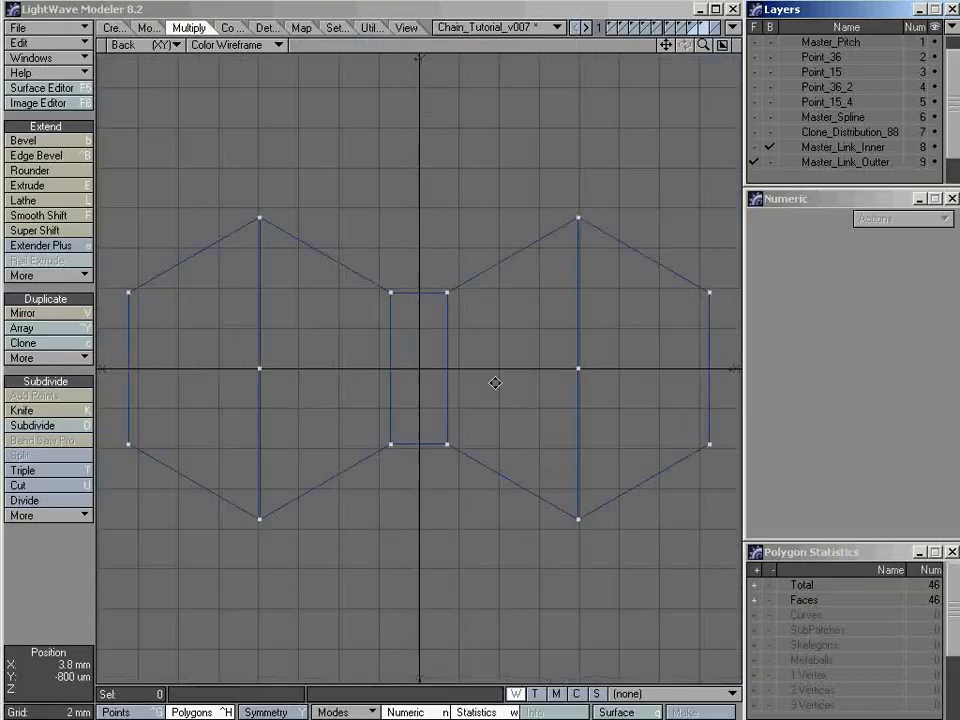
pyautogui.keyDown('ctrl'); pyautogui.keyDown('alt'); pyautogui.moveTo(495, 383); pyautogui.dragTo(486, 384); pyautogui.keyUp('alt'); pyautogui.keyUp('ctrl')
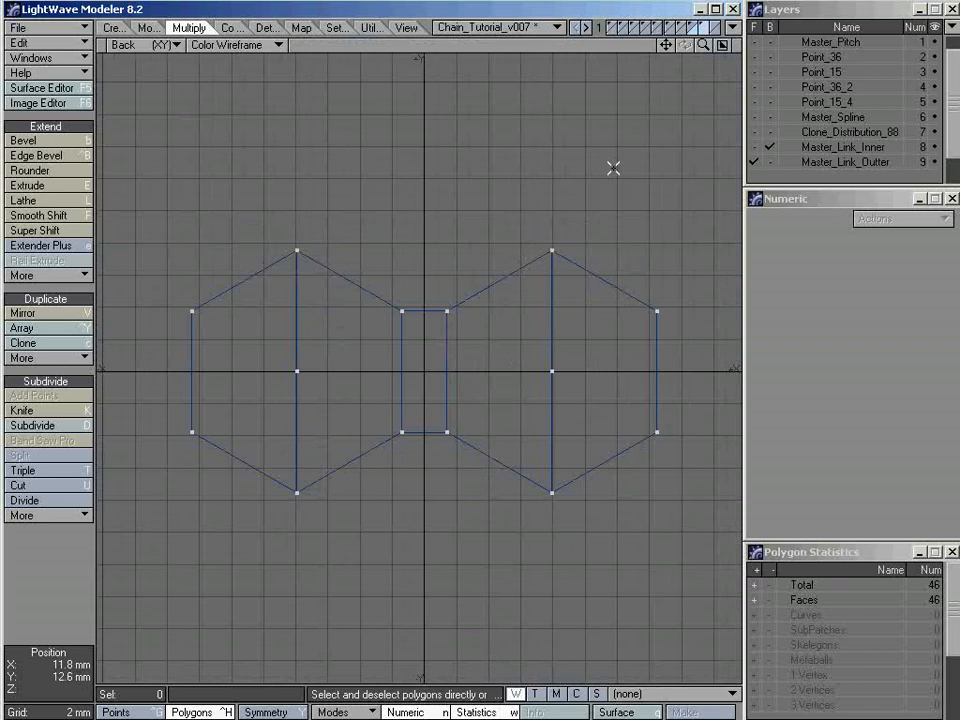
# Select all the points of the outer link except the centre points of the two hexagons
pyautogui.hotkey('ctrl', 'g')
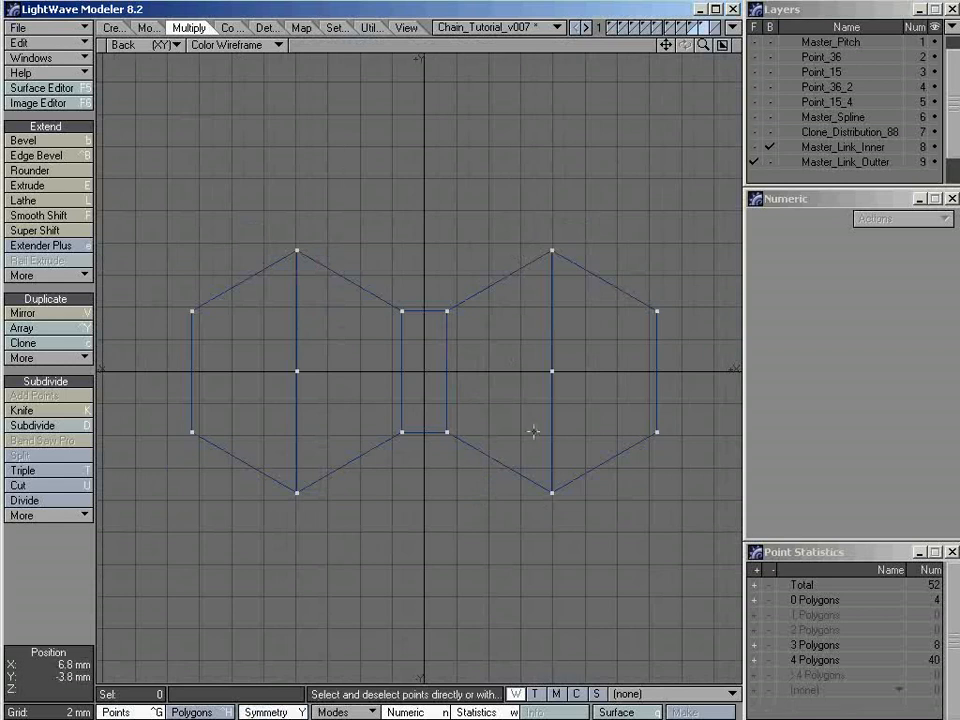
pyautogui.moveTo(430, 285)
pyautogui.mouseDown(button='right')
pyautogui.moveTo(696, 221)
pyautogui.moveTo(722, 471)
pyautogui.moveTo(441, 491)
pyautogui.moveTo(416, 383)
pyautogui.moveTo(428, 292)
pyautogui.mouseUp(button='right')
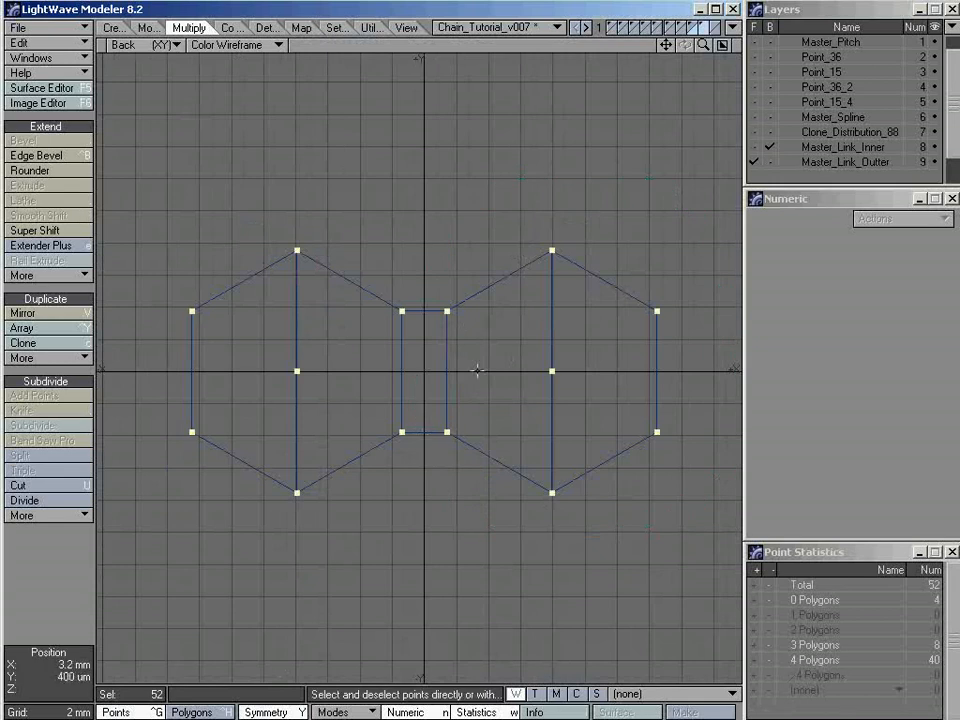
pyautogui.moveTo(557, 342)
pyautogui.mouseDown(button='right')
pyautogui.moveTo(553, 407)
pyautogui.moveTo(549, 337)
pyautogui.mouseUp(button='right')
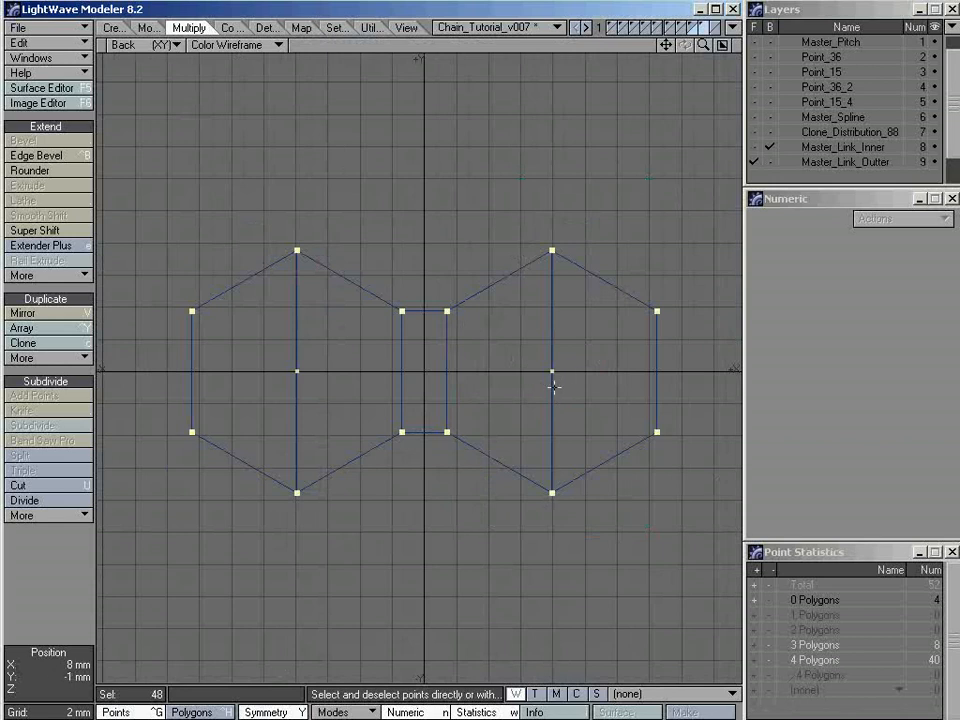
# Try stretching the selected points about the hexagon's centre, horizontally to 64% and vertically to 59%, undoing each attempt
pyautogui.press('h')
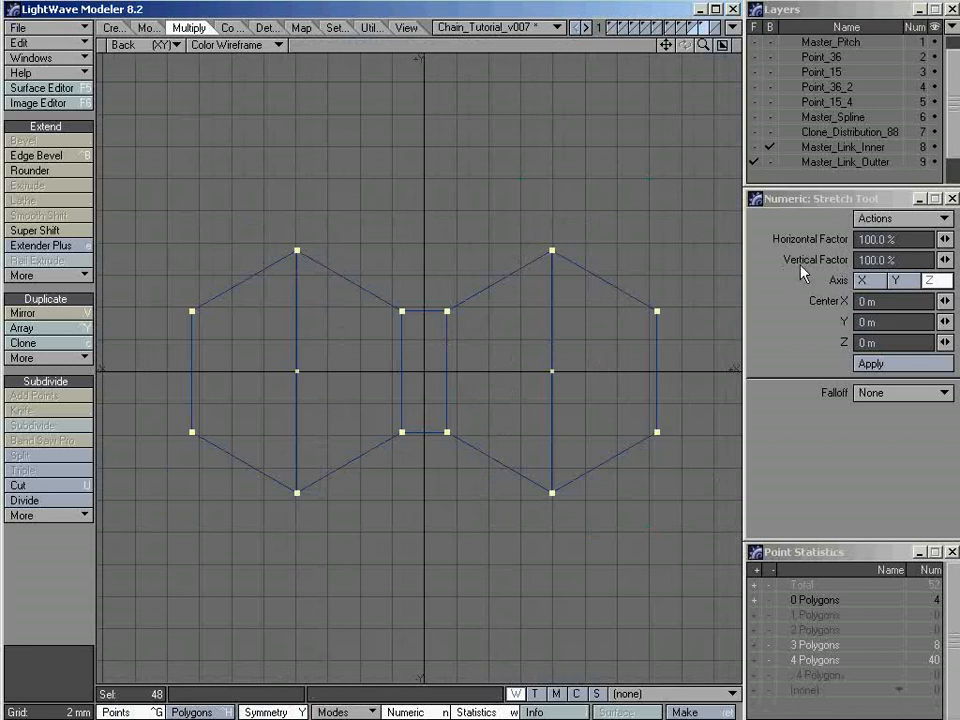
pyautogui.keyDown('ctrl'); pyautogui.moveTo(621, 339); pyautogui.dragTo(593, 339); pyautogui.keyUp('ctrl')
pyautogui.hotkey('ctrl', 'z')
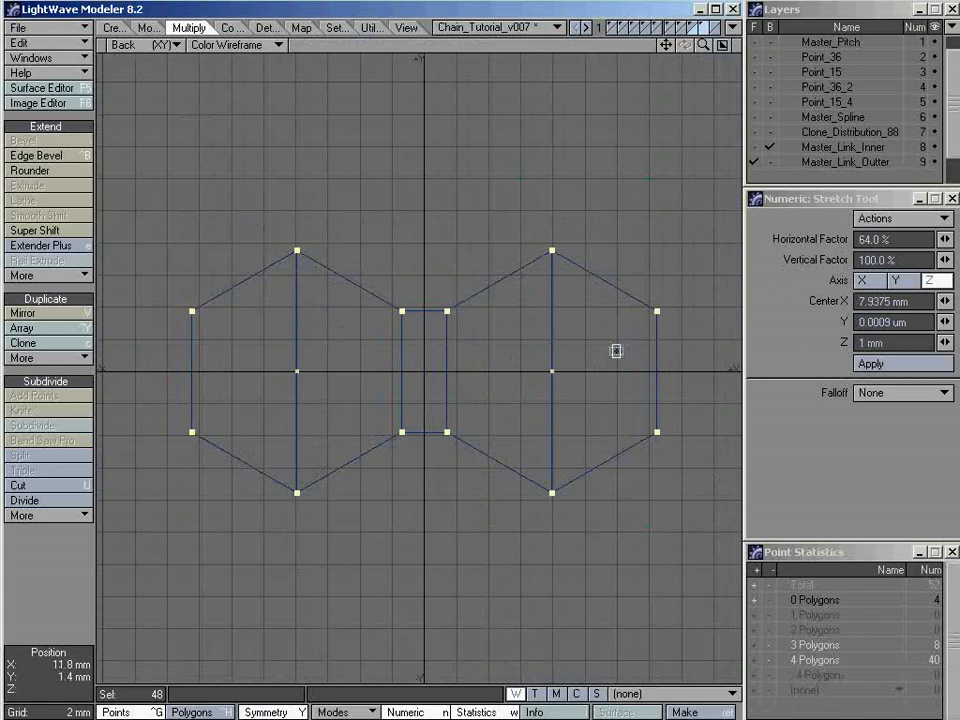
pyautogui.keyDown('ctrl'); pyautogui.moveTo(519, 213); pyautogui.dragTo(519, 341); pyautogui.keyUp('ctrl')
pyautogui.hotkey('ctrl', 'z')
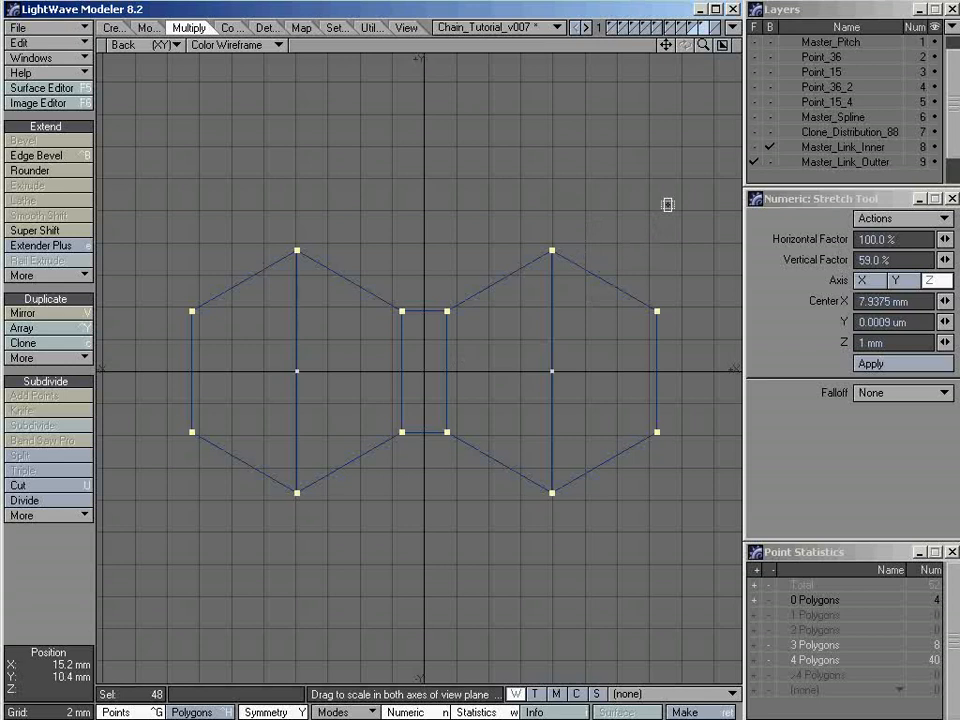
# Stretch the selected outer link points uniformly to 86% about each hexagon's centre, then deselect them
pyautogui.moveTo(667, 205); pyautogui.dragTo(648, 224)
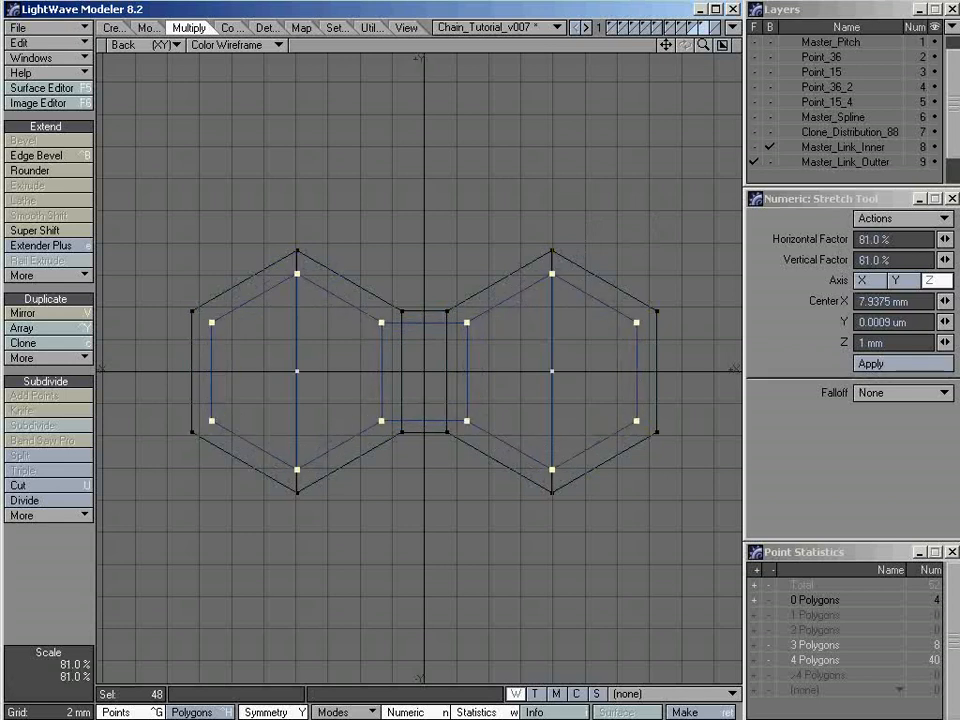
pyautogui.moveTo(648, 224)
pyautogui.mouseDown()
pyautogui.moveTo(622, 250)
pyautogui.moveTo(671, 201)
pyautogui.moveTo(643, 229)
pyautogui.moveTo(664, 208)
pyautogui.moveTo(652, 220)
pyautogui.mouseUp()
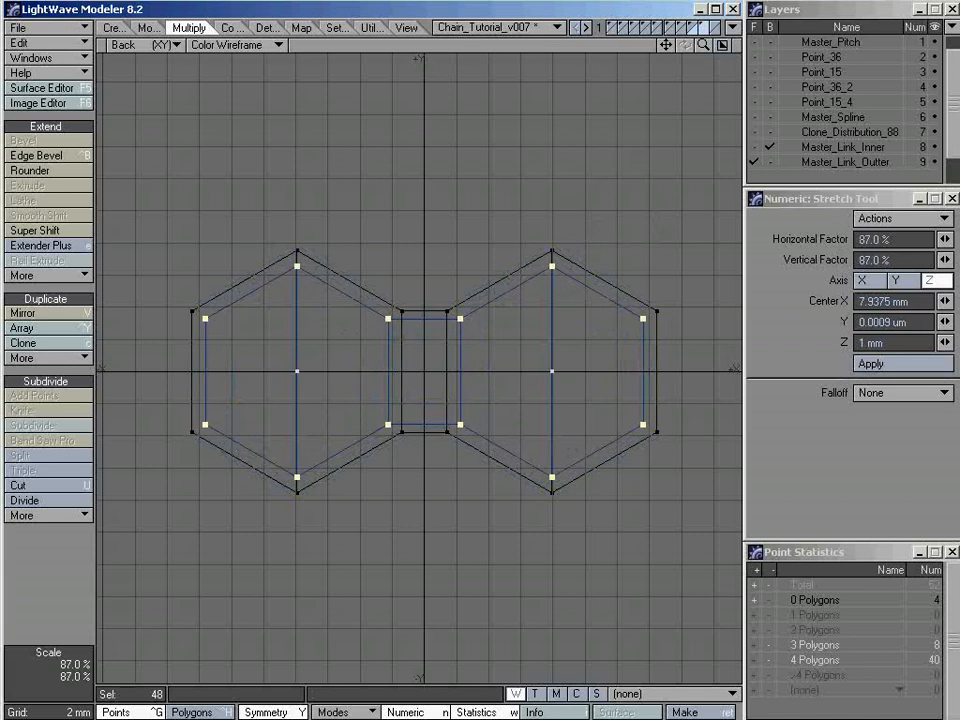
pyautogui.moveTo(539, 371); pyautogui.dragTo(538, 371)
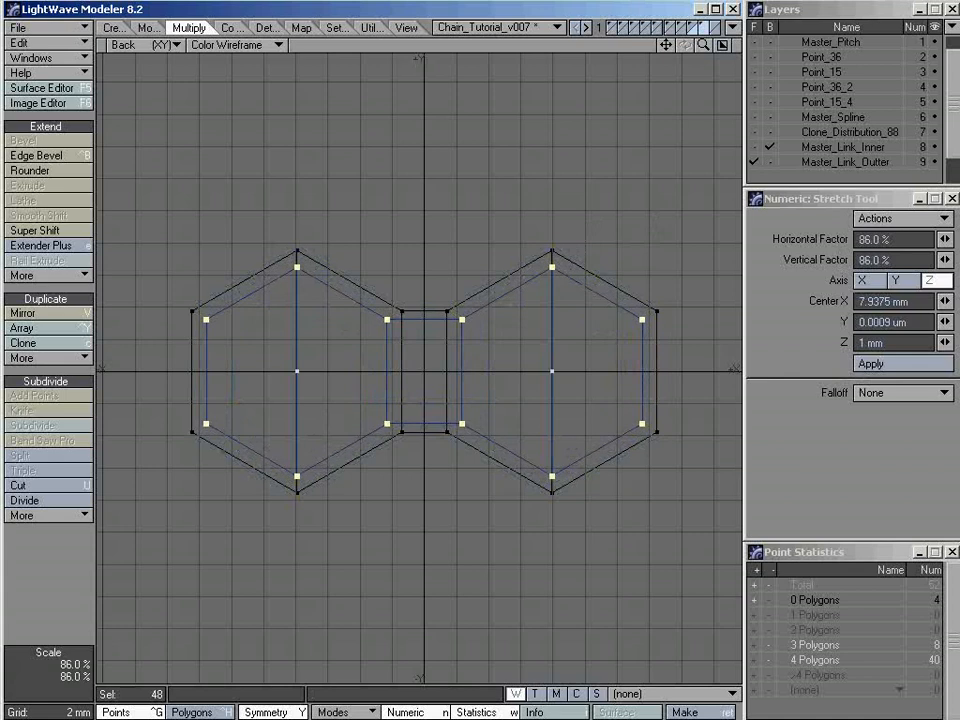
pyautogui.moveTo(538, 371)
pyautogui.mouseDown()
pyautogui.moveTo(523, 371)
pyautogui.moveTo(540, 371)
pyautogui.mouseUp()
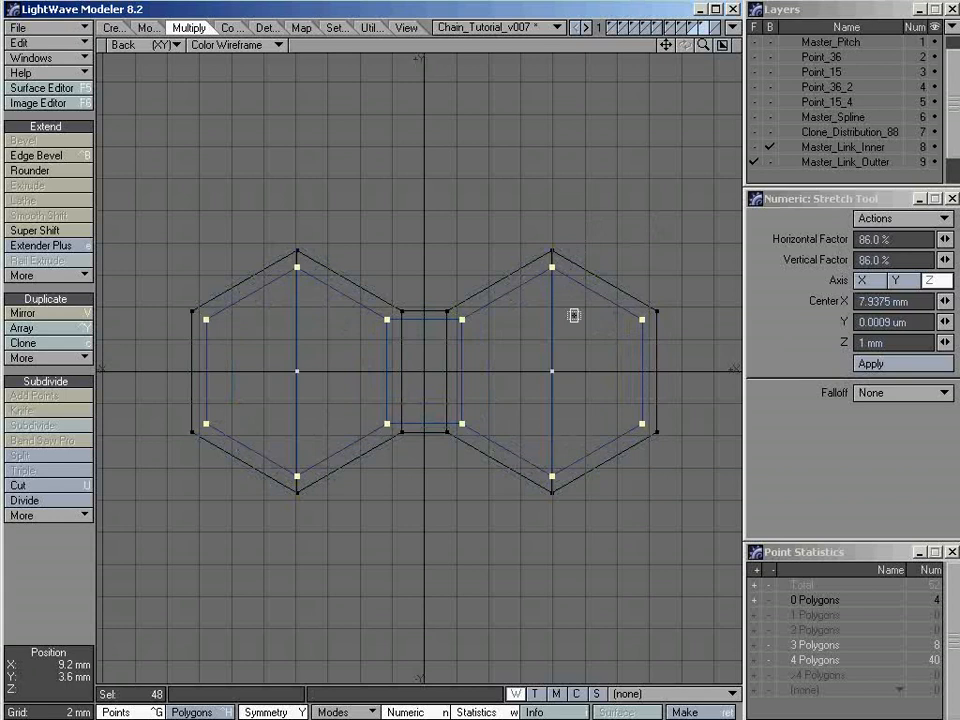
pyautogui.press('space')
pyautogui.press('/')
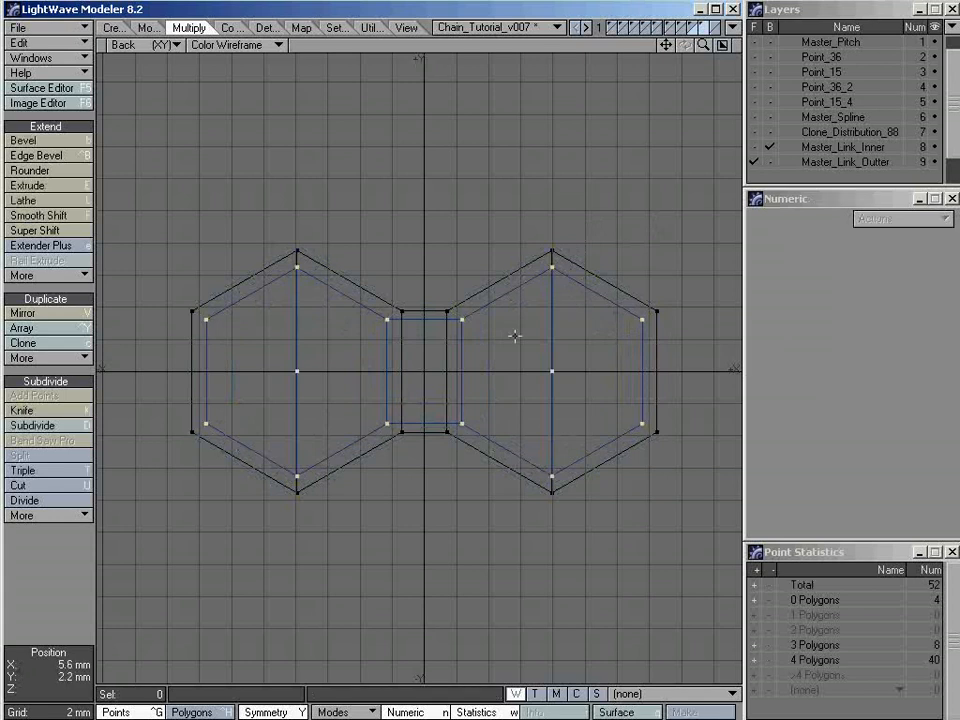
# Examine the reduced outer link against the inner link in all four views, comparing their rims and thickness
pyautogui.press('KP_0')
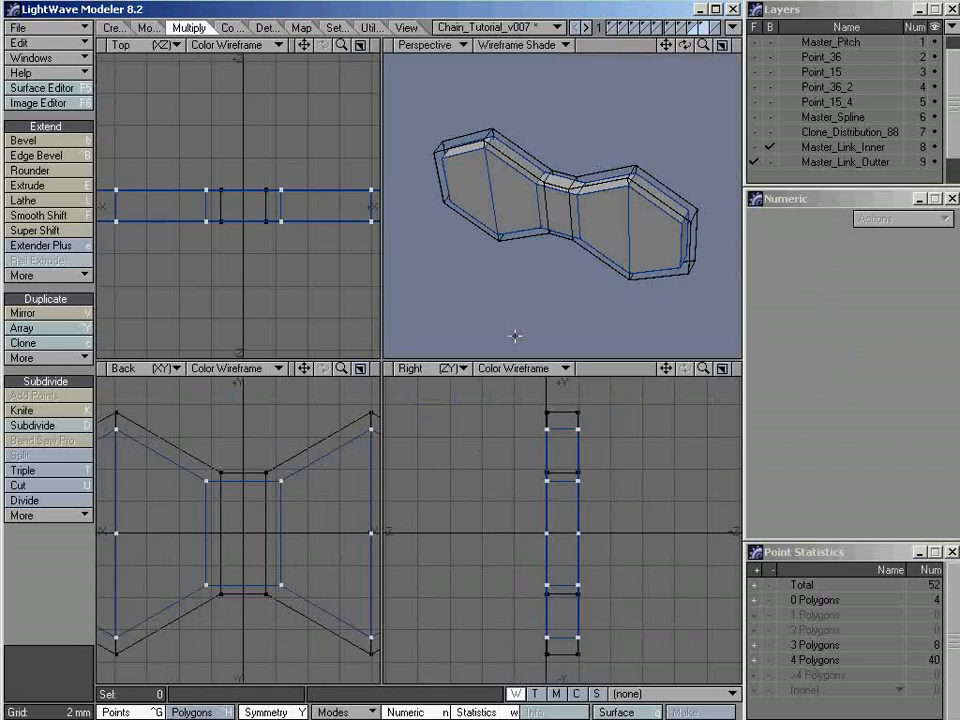
pyautogui.press('a')
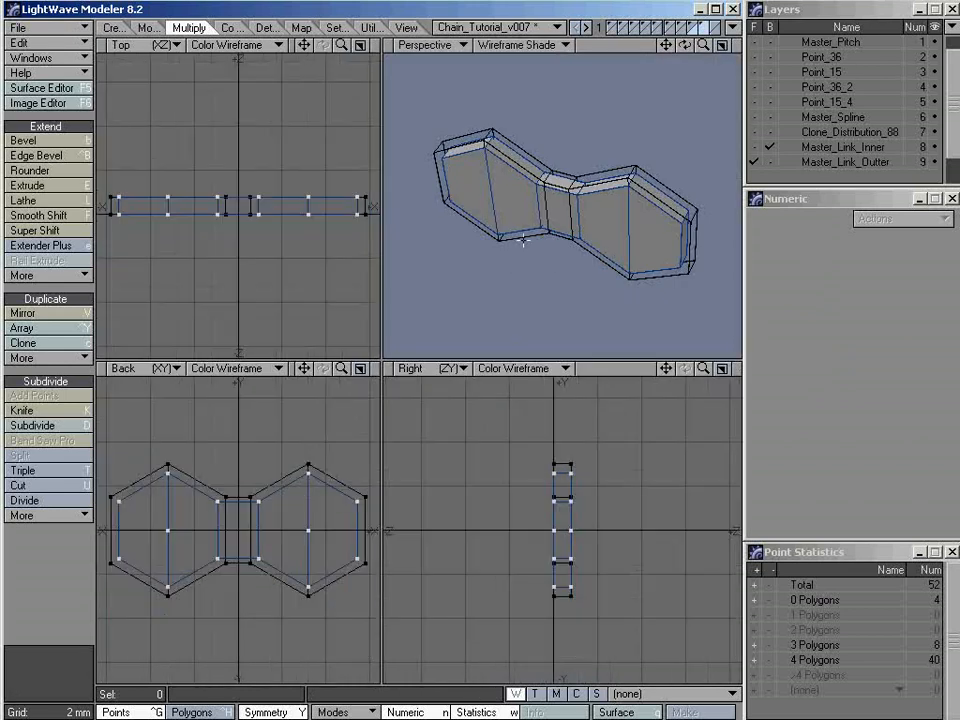
pyautogui.keyDown('alt'); pyautogui.moveTo(549, 263); pyautogui.dragTo(493, 223); pyautogui.keyUp('alt')
pyautogui.keyDown('ctrl'); pyautogui.keyDown('alt'); pyautogui.moveTo(555, 473); pyautogui.dragTo(742, 487); pyautogui.keyUp('alt'); pyautogui.keyUp('ctrl')
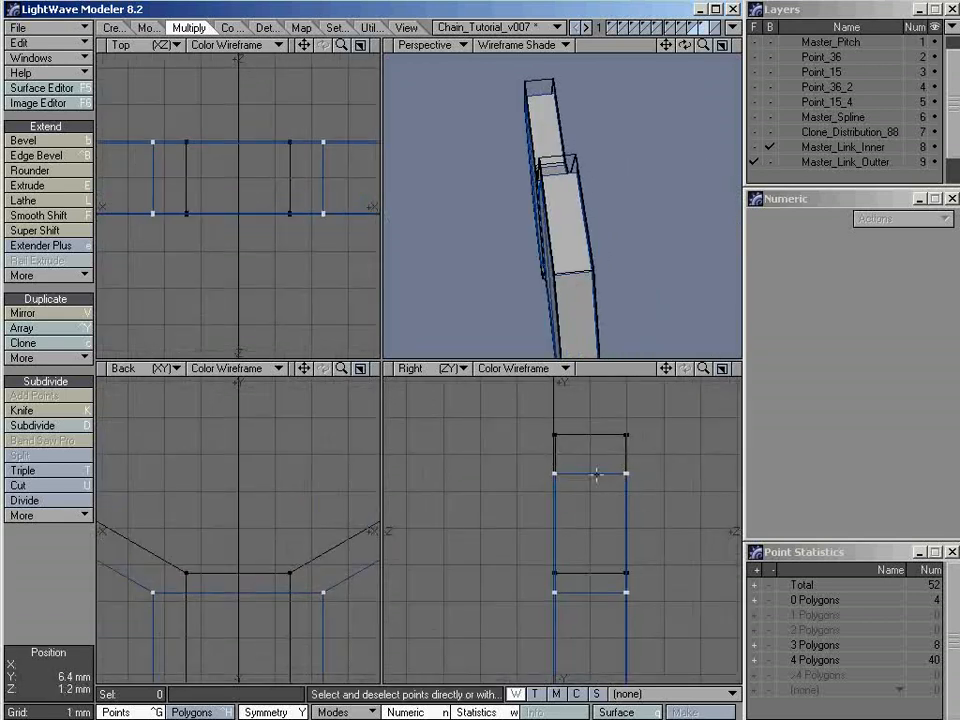
pyautogui.keyDown('ctrl'); pyautogui.keyDown('alt'); pyautogui.moveTo(562, 475); pyautogui.dragTo(576, 493); pyautogui.keyUp('alt'); pyautogui.keyUp('ctrl')
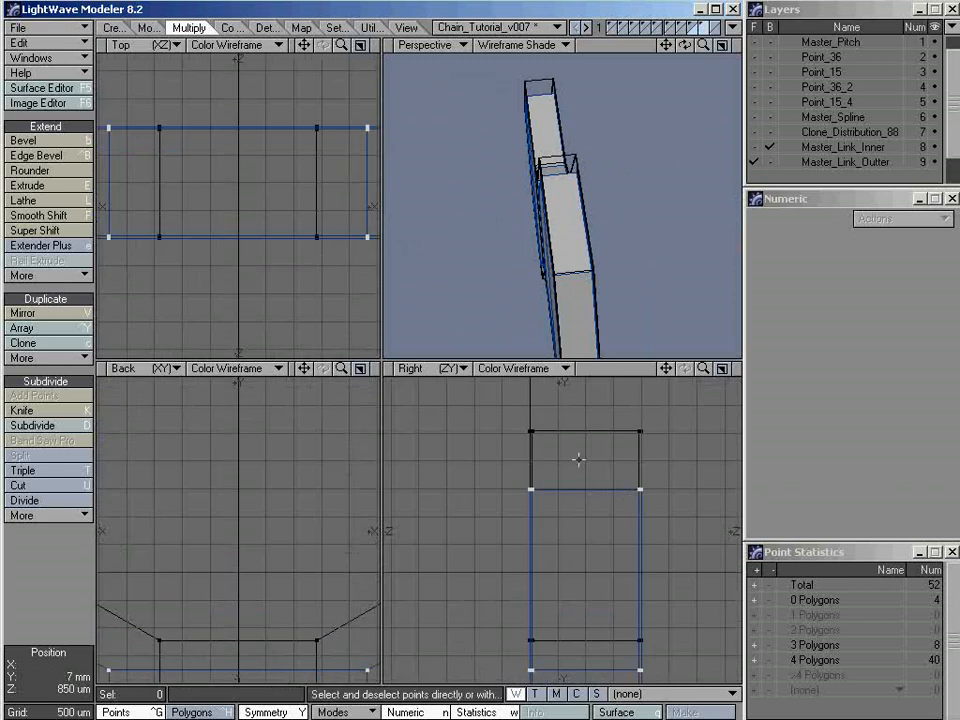
pyautogui.keyDown('alt'); pyautogui.moveTo(516, 226); pyautogui.dragTo(627, 187); pyautogui.keyUp('alt')
pyautogui.press('a')
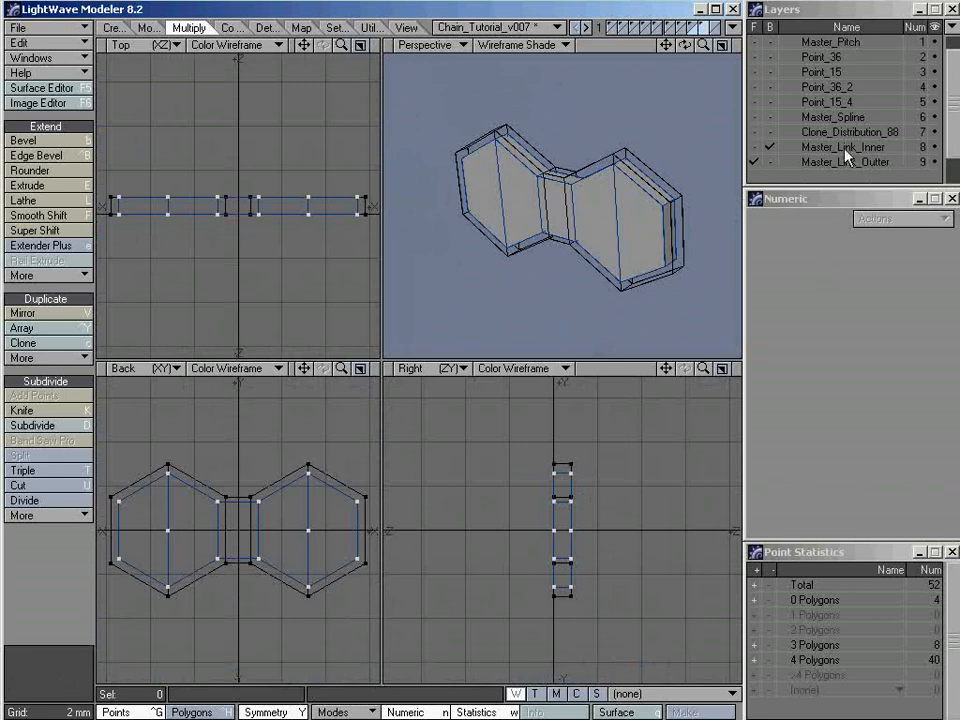
# Select all the outer link's points and move them -2.6 mm along Z, away from the inner link
pyautogui.moveTo(624, 455)
pyautogui.mouseDown(button='right')
pyautogui.moveTo(553, 634)
pyautogui.moveTo(454, 506)
pyautogui.moveTo(594, 422)
pyautogui.moveTo(622, 452)
pyautogui.mouseUp(button='right')
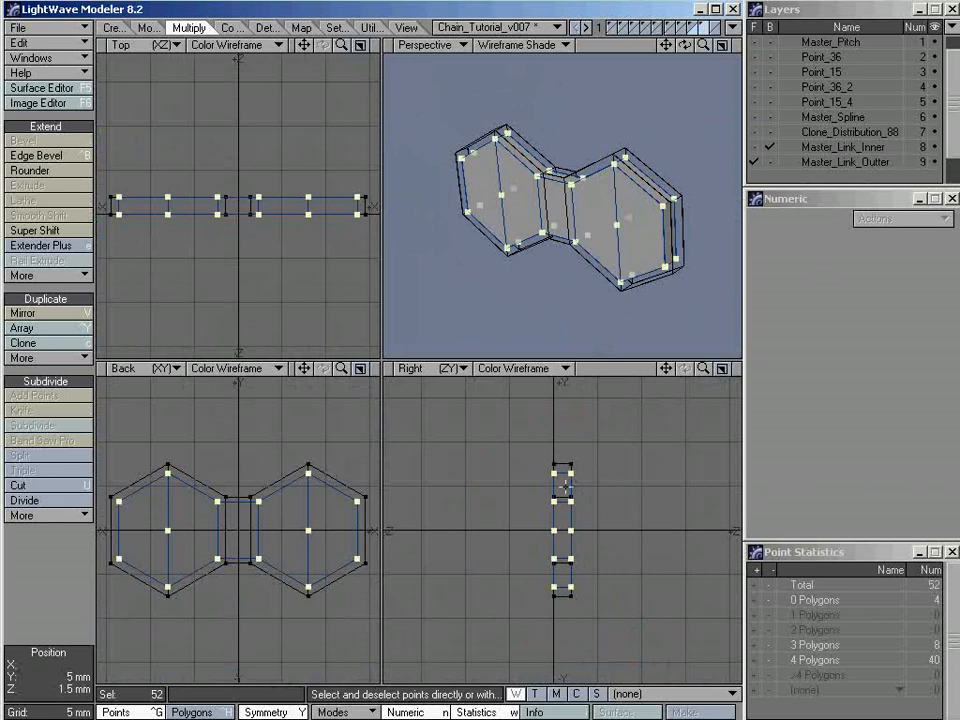
pyautogui.click(722, 368)
pyautogui.keyDown('ctrl'); pyautogui.keyDown('alt'); pyautogui.moveTo(390, 305); pyautogui.dragTo(493, 304); pyautogui.keyUp('alt'); pyautogui.keyUp('ctrl')
pyautogui.keyDown('alt'); pyautogui.moveTo(493, 403); pyautogui.dragTo(492, 346); pyautogui.keyUp('alt')
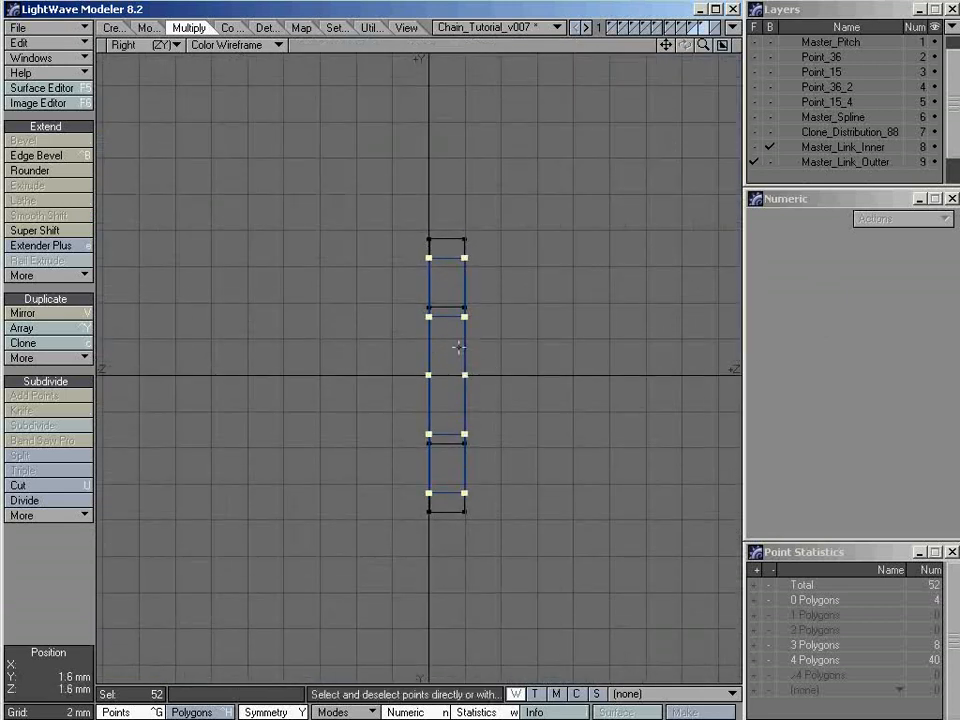
pyautogui.press('t')
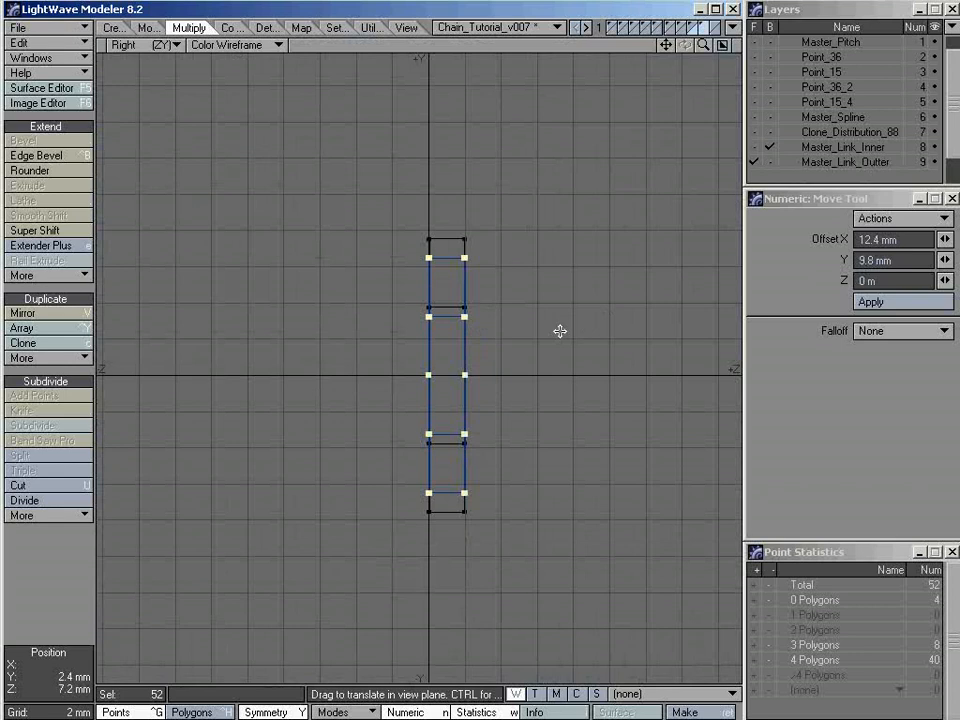
pyautogui.moveTo(599, 332); pyautogui.dragTo(367, 332)
pyautogui.moveTo(146, 332); pyautogui.dragTo(331, 332)
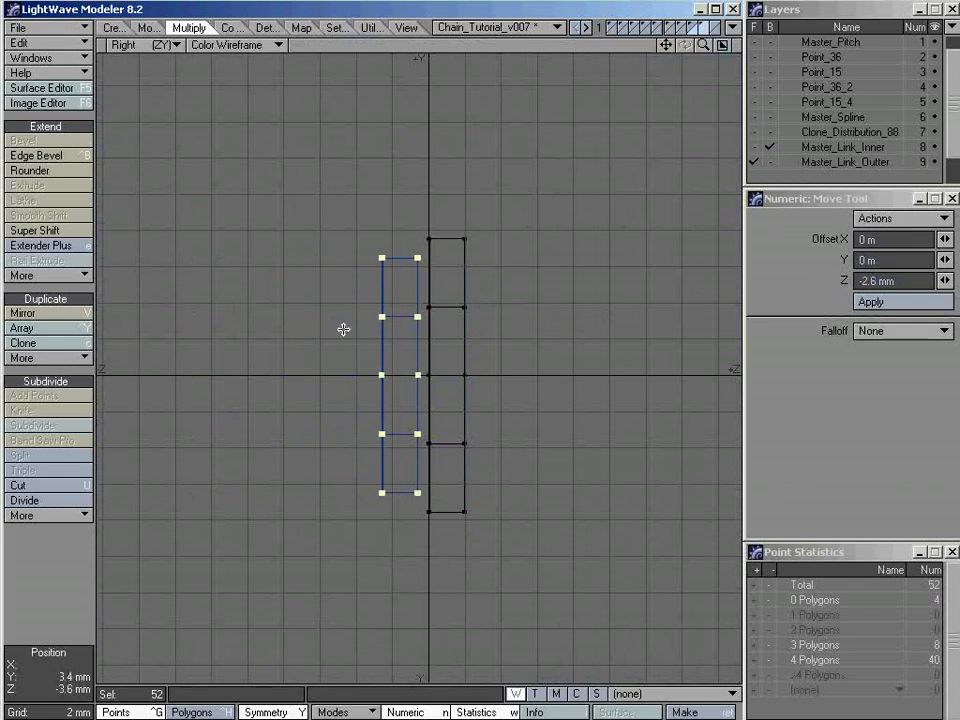
# Bring Master_Link_Inner to the foreground too and snap-drag the selected outer link along Z until its face touches the inner link's face, then deselect
pyautogui.keyDown('ctrl'); pyautogui.keyDown('alt'); pyautogui.moveTo(407, 229); pyautogui.dragTo(381, 303); pyautogui.keyUp('alt'); pyautogui.keyUp('ctrl')
pyautogui.keyDown('alt'); pyautogui.moveTo(403, 396); pyautogui.dragTo(407, 341); pyautogui.keyUp('alt')
pyautogui.keyDown('ctrl'); pyautogui.keyDown('alt'); pyautogui.moveTo(402, 330); pyautogui.dragTo(435, 326); pyautogui.keyUp('alt'); pyautogui.keyUp('ctrl')
pyautogui.keyDown('alt'); pyautogui.moveTo(399, 409); pyautogui.dragTo(409, 379); pyautogui.keyUp('alt')
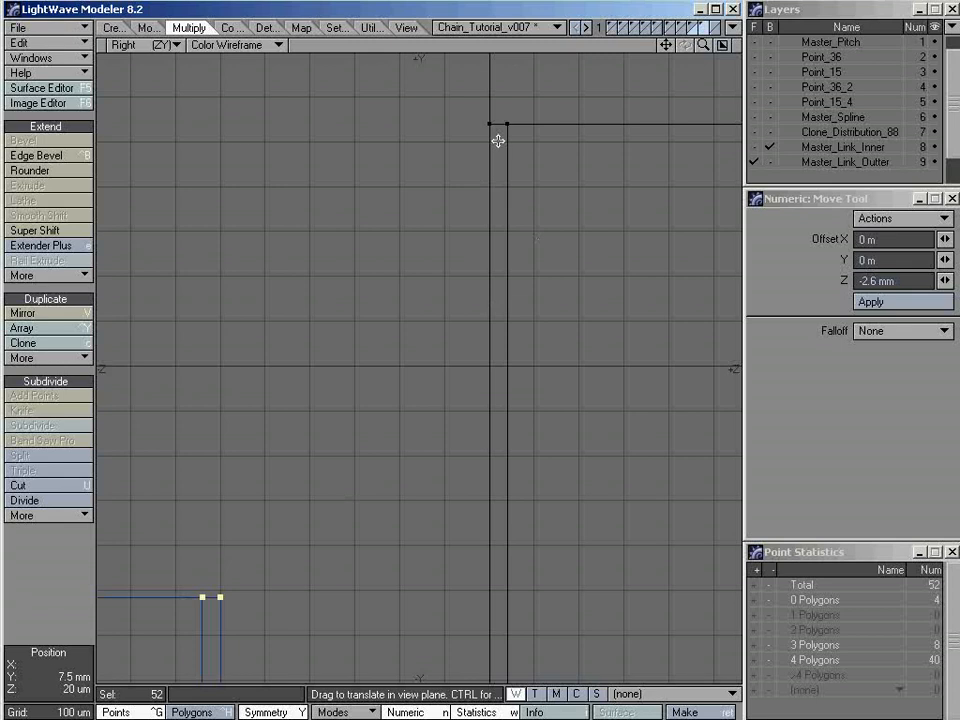
pyautogui.keyDown('shift'); pyautogui.click(819, 150); pyautogui.keyUp('shift')
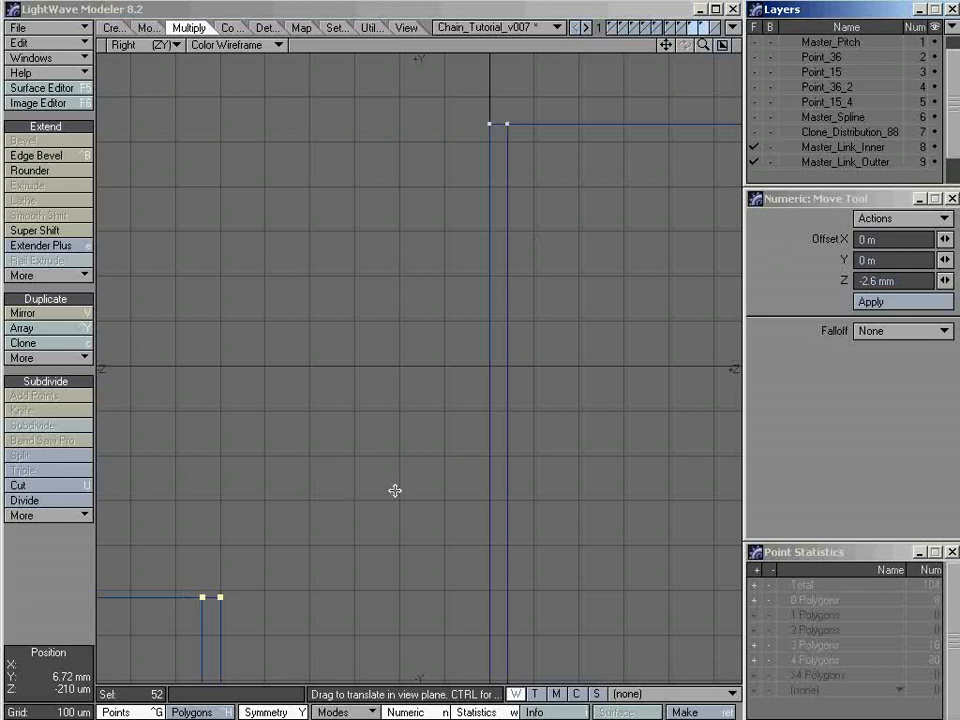
pyautogui.hotkey('shift', 'g')
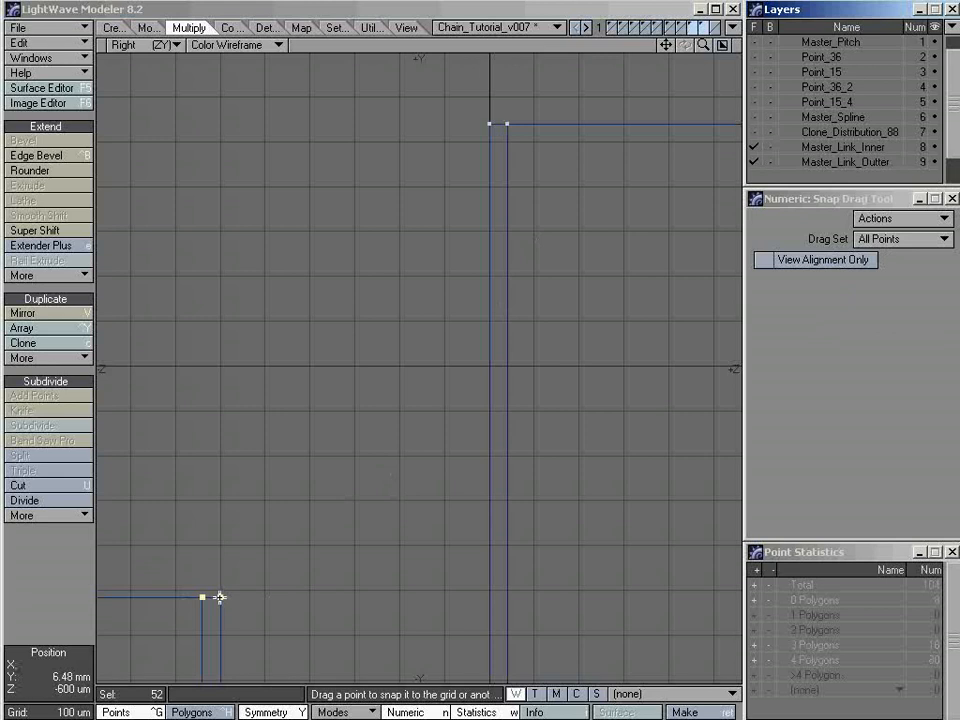
pyautogui.moveTo(219, 597); pyautogui.dragTo(489, 122)
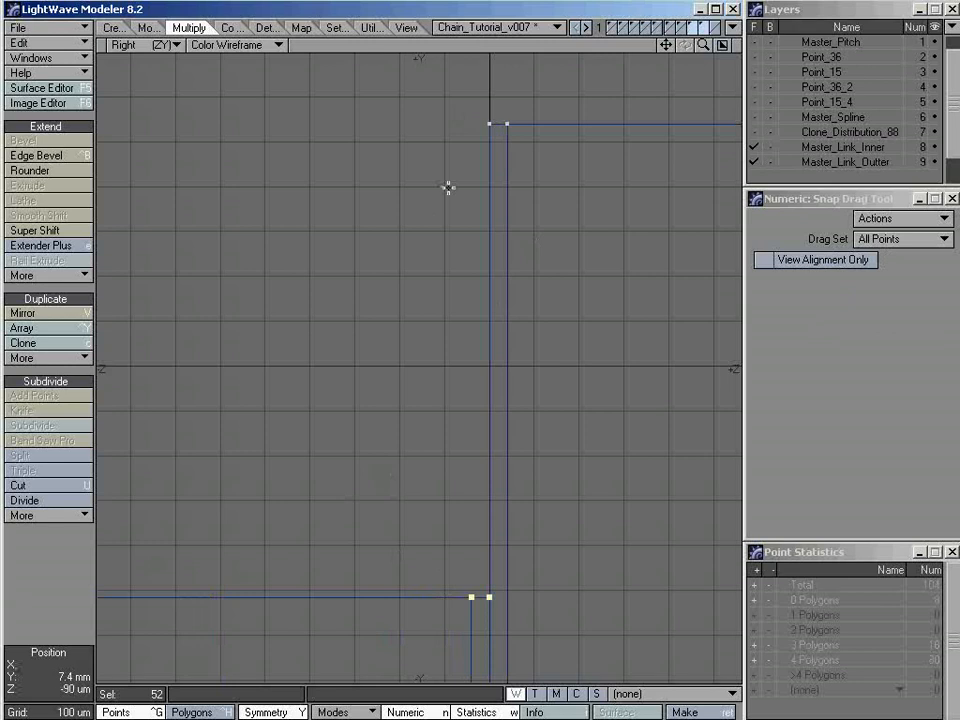
pyautogui.press('space')
pyautogui.press('/')
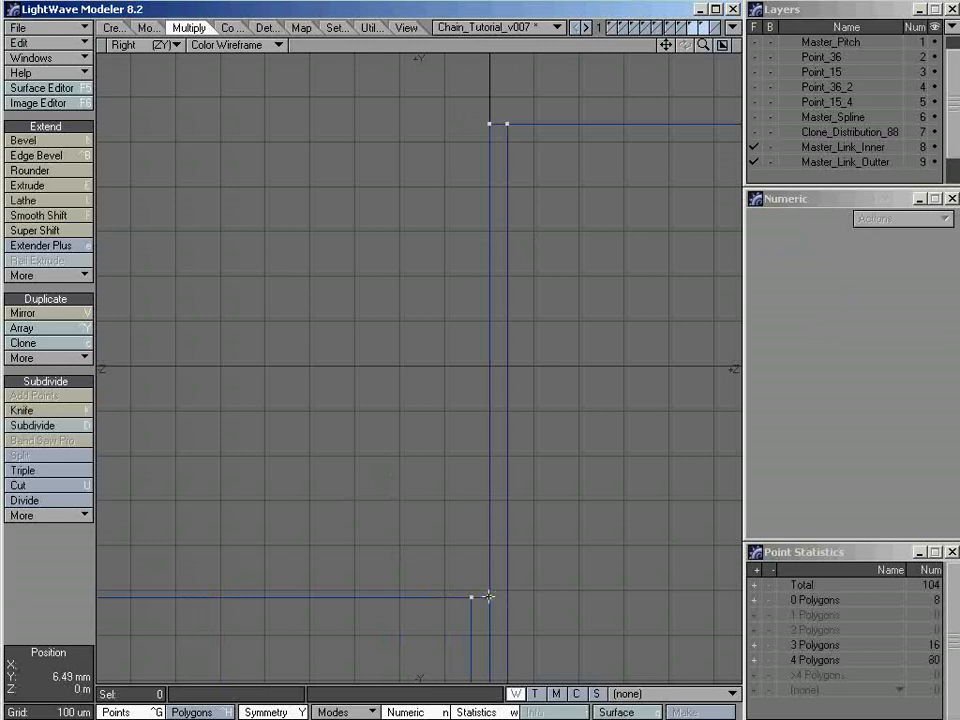
# Check in Point Info the Z positions of both links' upper points on the touching faces, then deselect those points
pyautogui.click(489, 599)
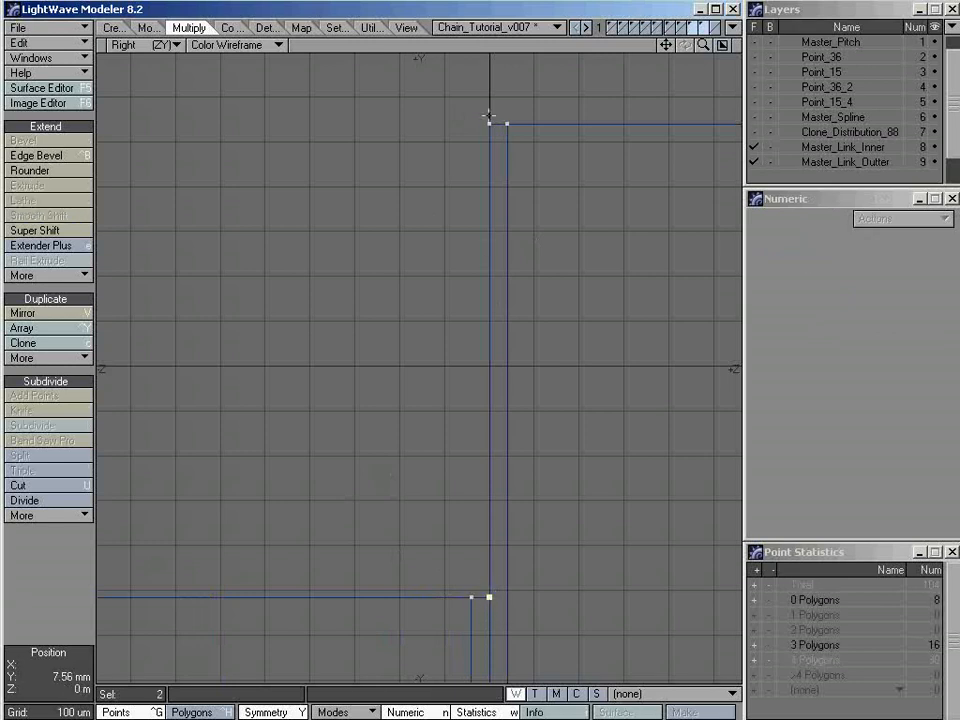
pyautogui.click(490, 123)
pyautogui.press('i')
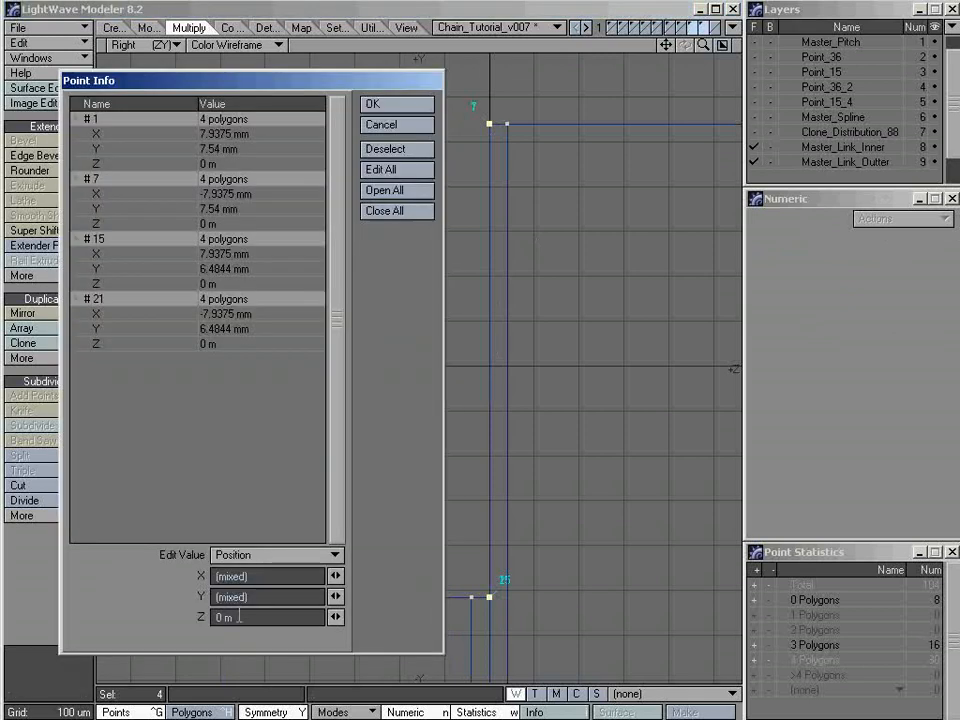
pyautogui.click(397, 148)
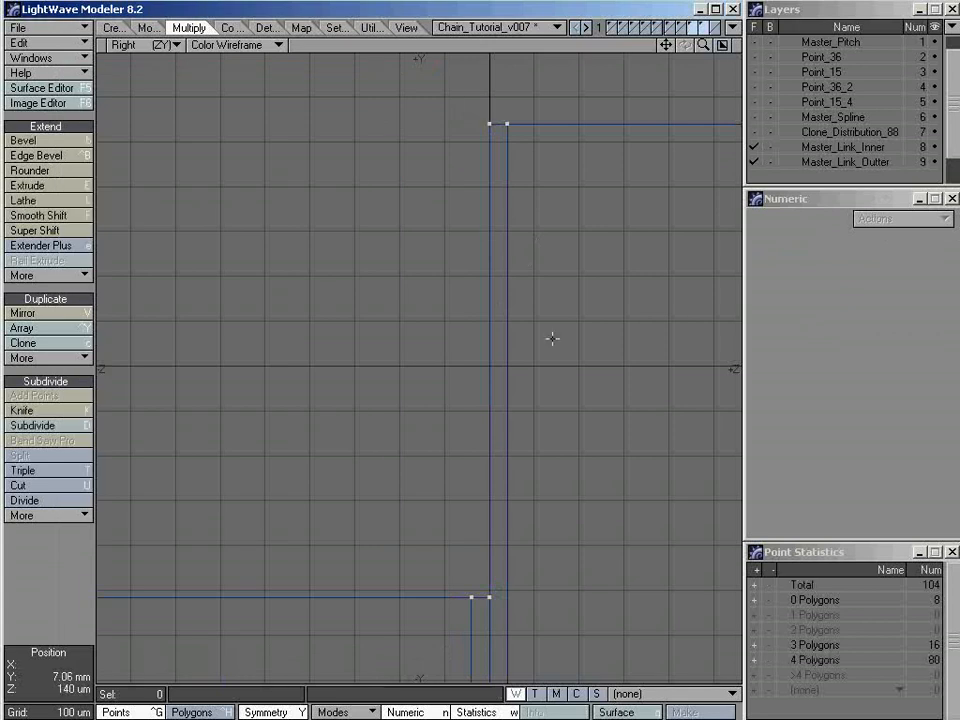
# Return to the four-view layout, inspect both links together, and show only the Master_Link_Outter layer fitted in the views
pyautogui.press('a')
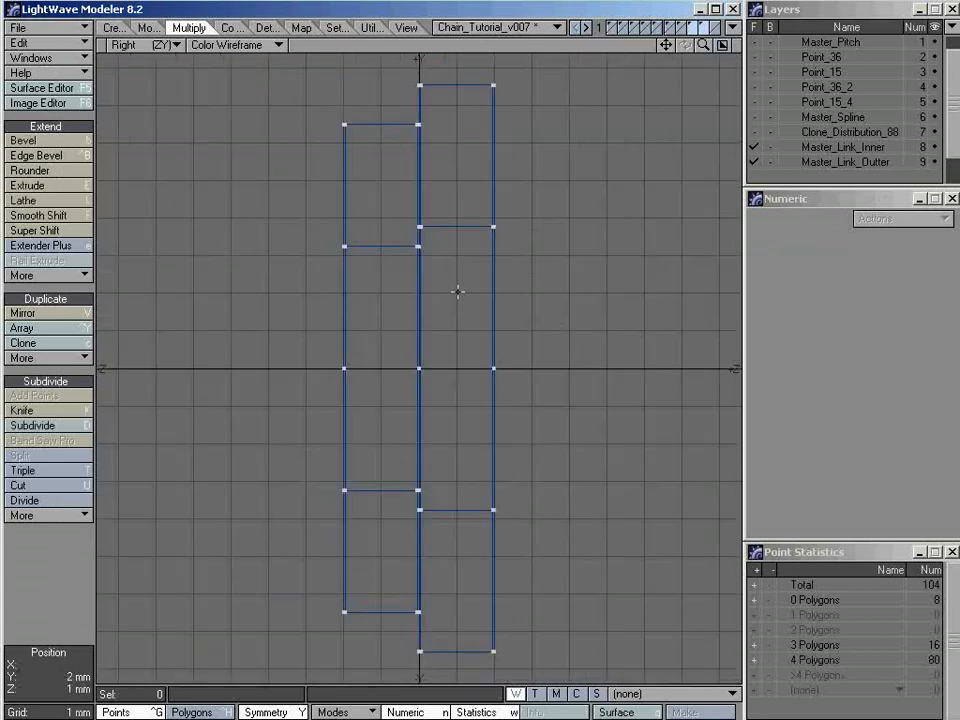
pyautogui.press('0')
pyautogui.press('a')
pyautogui.keyDown('alt'); pyautogui.moveTo(635, 226); pyautogui.dragTo(578, 247); pyautogui.keyUp('alt')
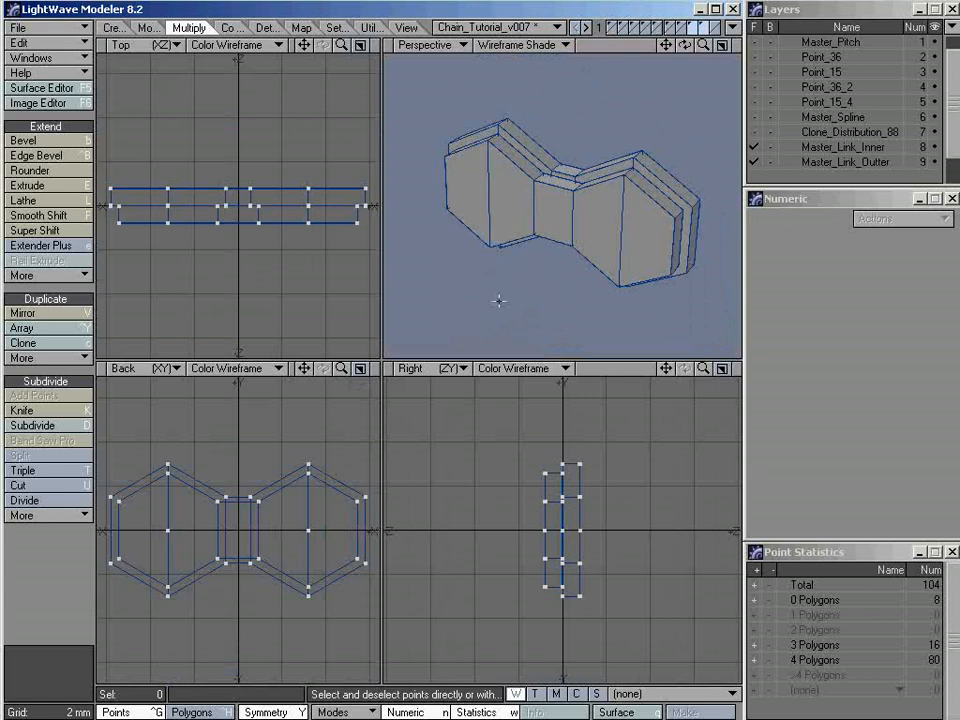
pyautogui.click(818, 164)
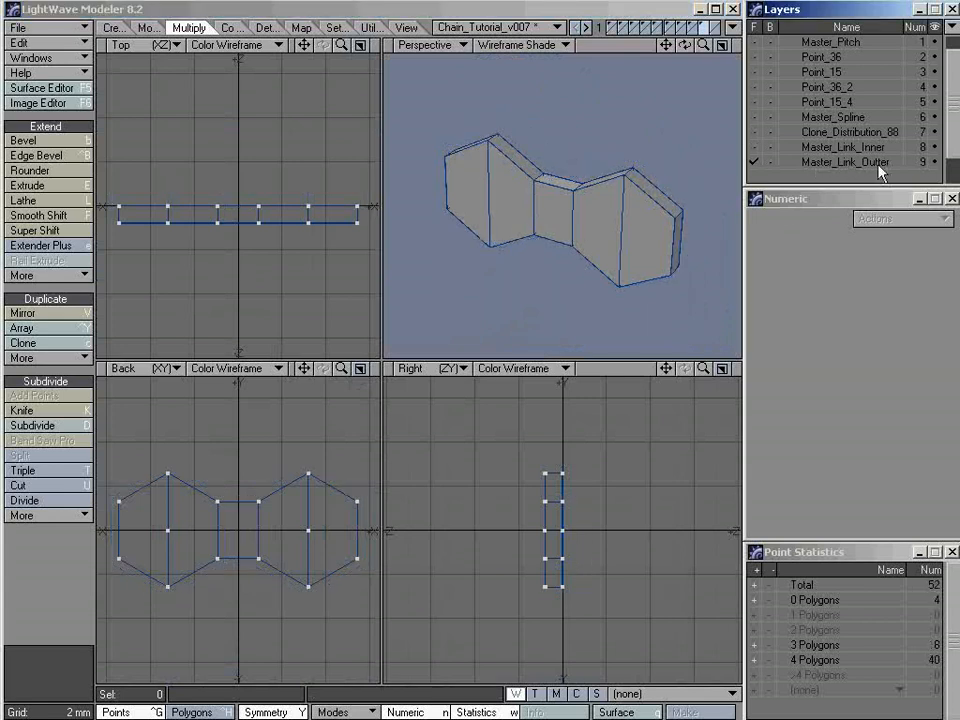
pyautogui.press('a')
pyautogui.keyDown('alt'); pyautogui.moveTo(602, 232); pyautogui.dragTo(540, 251); pyautogui.keyUp('alt')
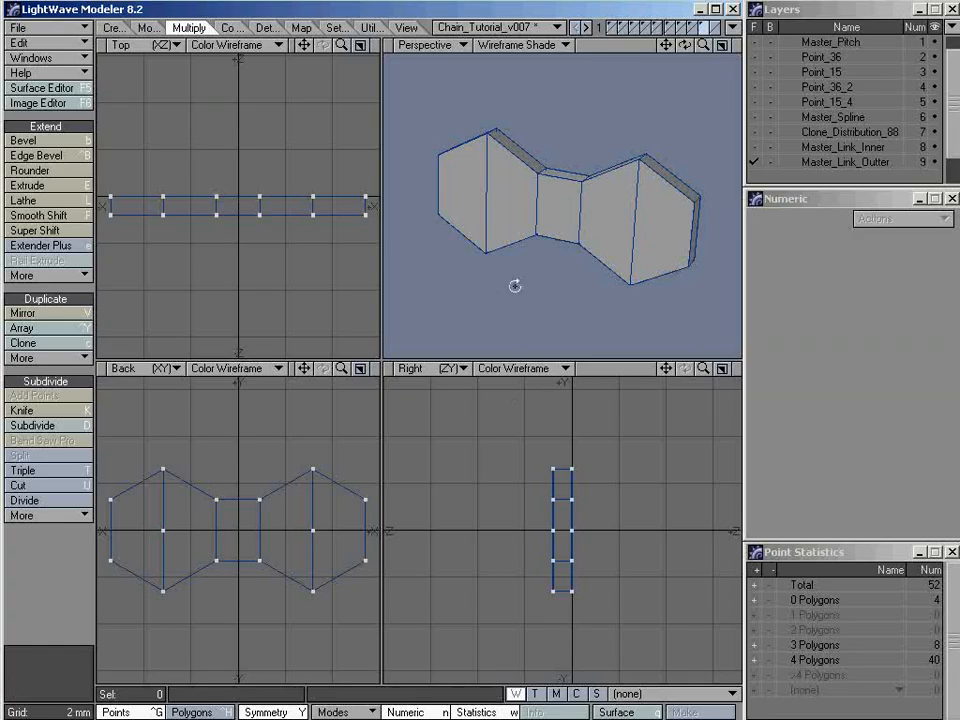
# Copy the two outer-face polygons of the +X hexagon from Master_Link_Outter into empty layer 10
pyautogui.hotkey('ctrl', 'h')
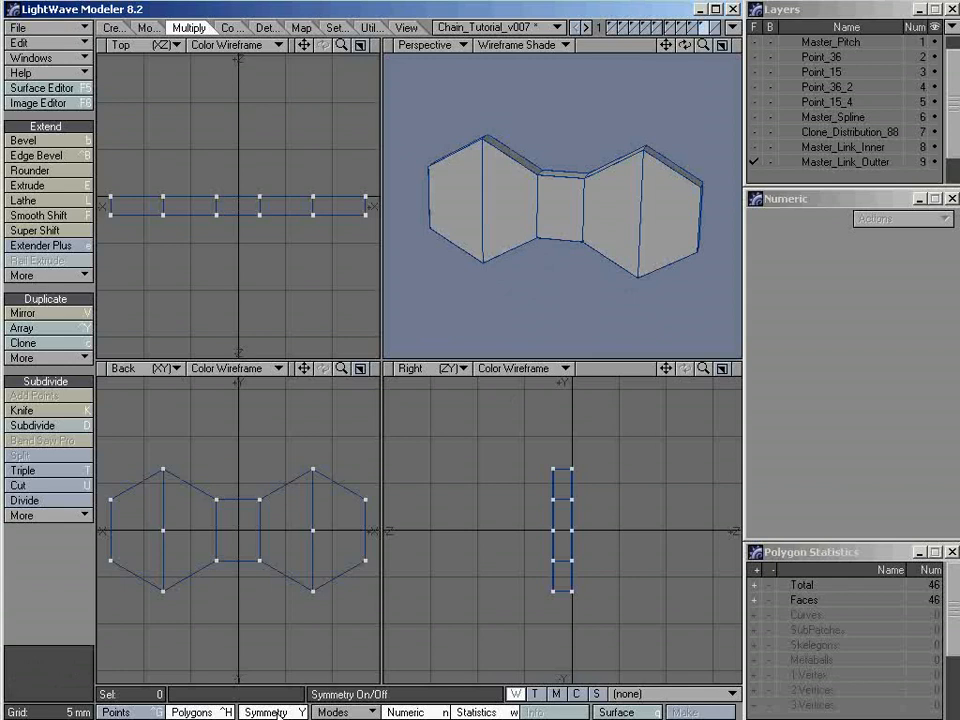
pyautogui.click(621, 220)
pyautogui.click(663, 213)
pyautogui.keyDown('alt'); pyautogui.moveTo(634, 191); pyautogui.dragTo(600, 212); pyautogui.keyUp('alt')
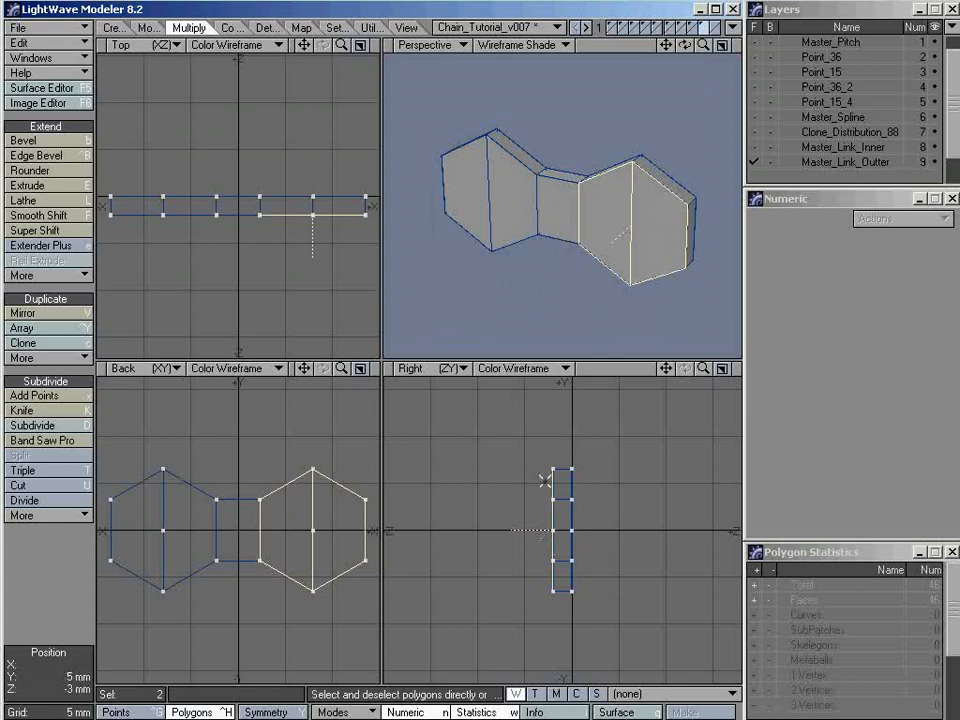
pyautogui.keyDown('alt'); pyautogui.moveTo(620, 255); pyautogui.dragTo(600, 257); pyautogui.keyUp('alt')
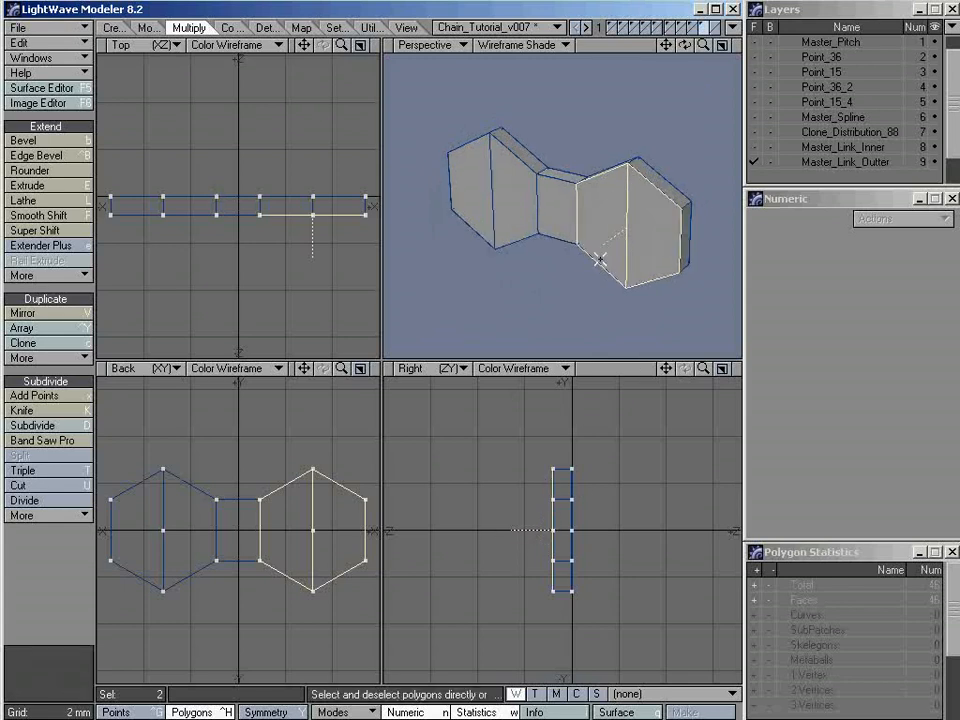
pyautogui.scroll(-2, 825, 150)
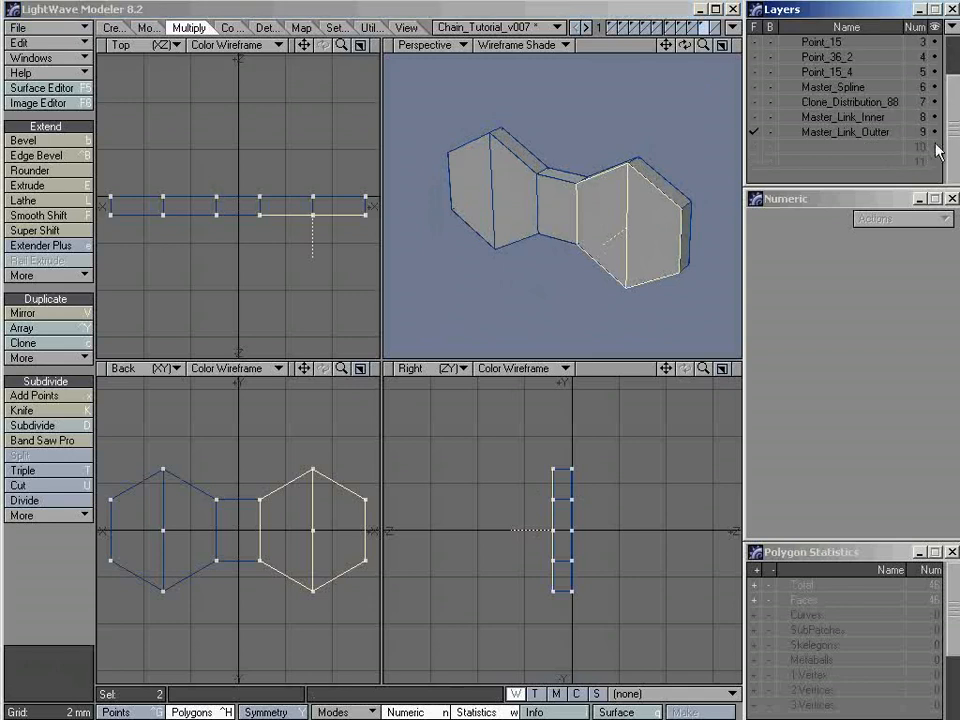
pyautogui.click(818, 148)
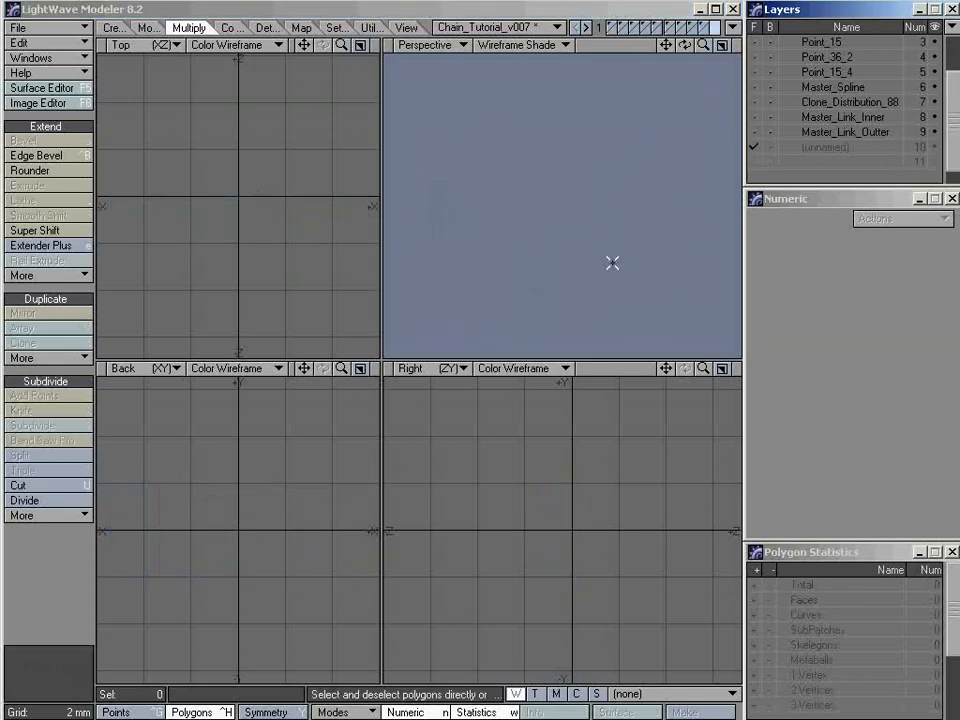
pyautogui.hotkey('ctrl', 'v')
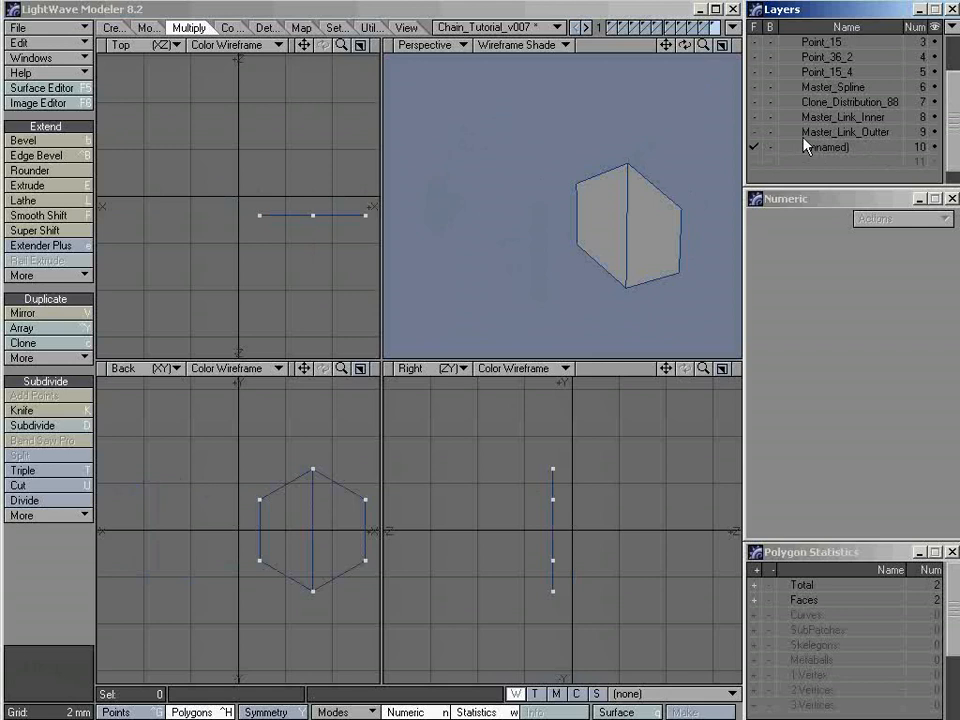
# Set Master_Link_Outter as the background layer and maximize the Back view, framed on the copied hexagon
pyautogui.click(772, 134)
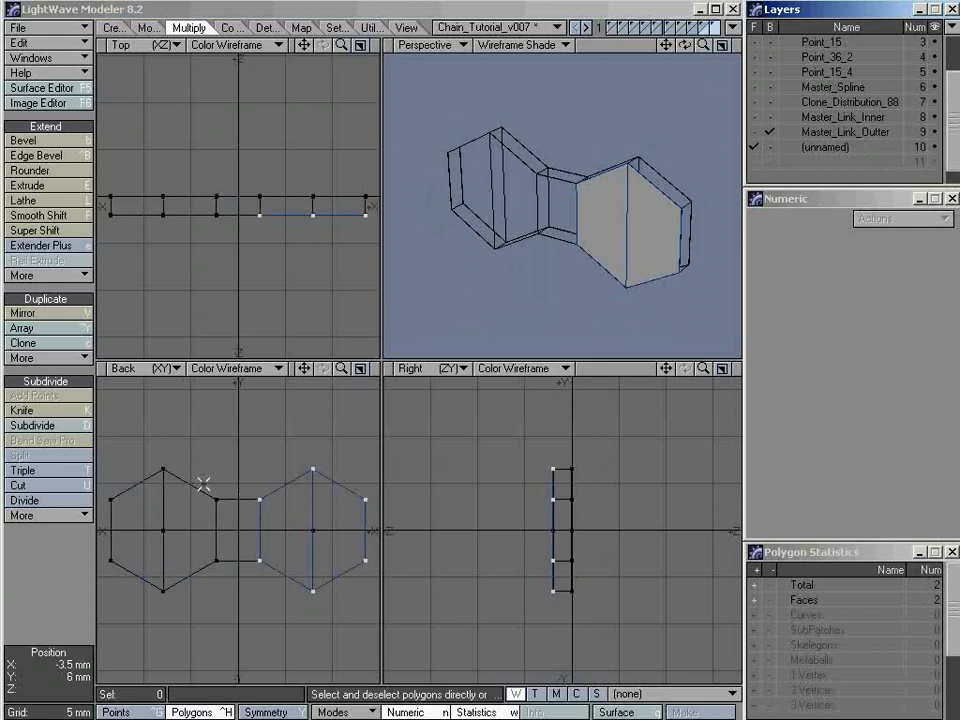
pyautogui.click(361, 369)
pyautogui.scroll(3, 560, 333)
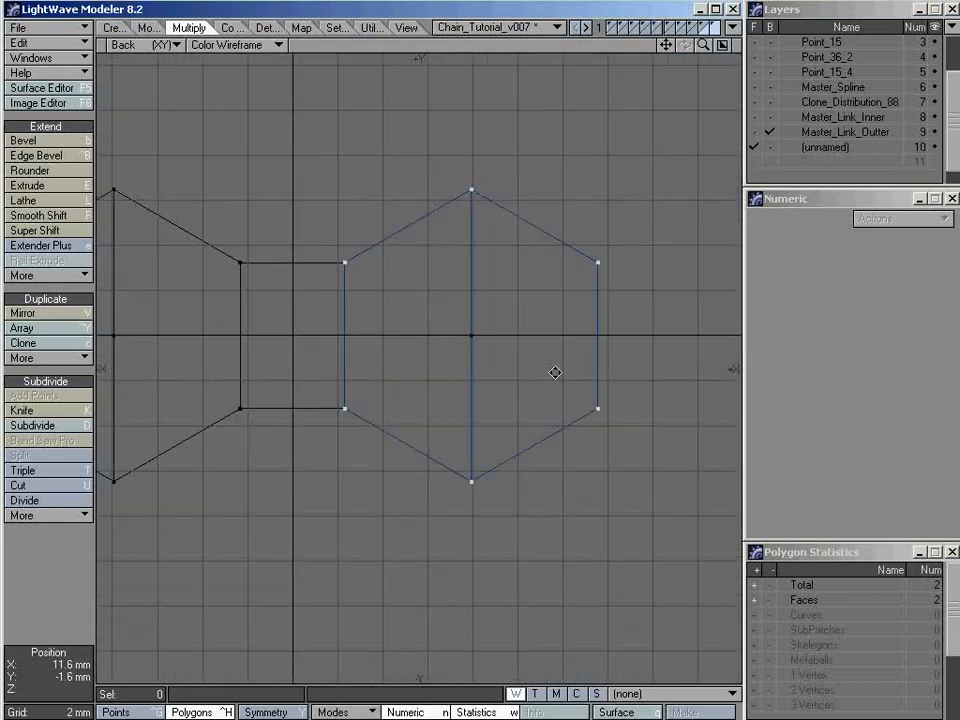
pyautogui.keyDown('alt'); pyautogui.moveTo(511, 319); pyautogui.dragTo(514, 331); pyautogui.keyUp('alt')
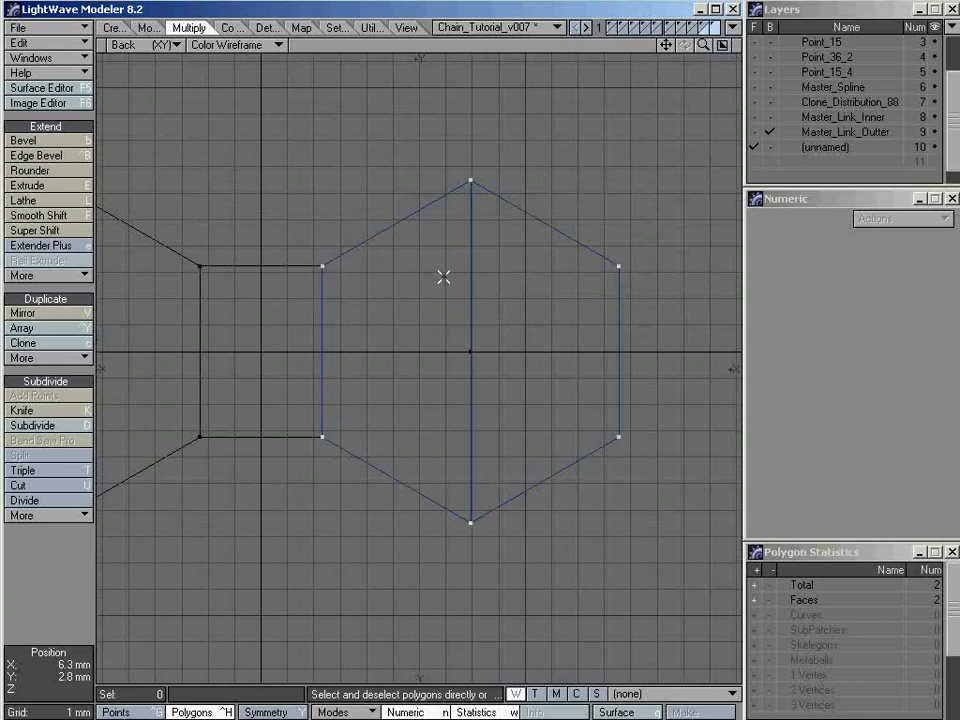
# Merge the two copied half-hexagon polygons in layer 10 into a single hexagonal polygon
pyautogui.moveTo(443, 277); pyautogui.dragTo(471, 277)
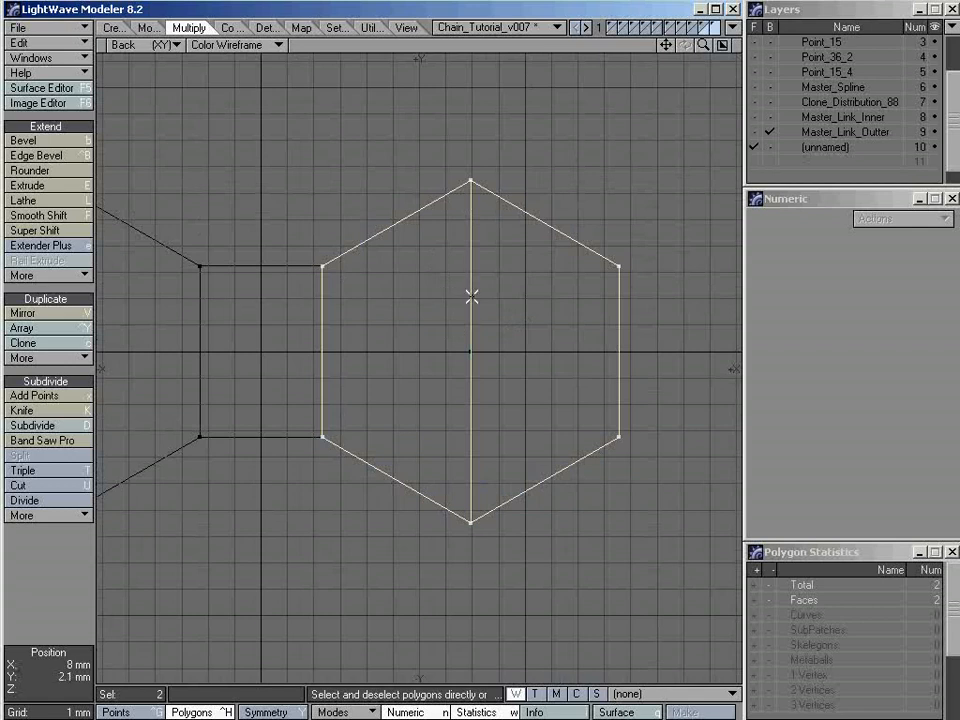
pyautogui.click(259, 27)
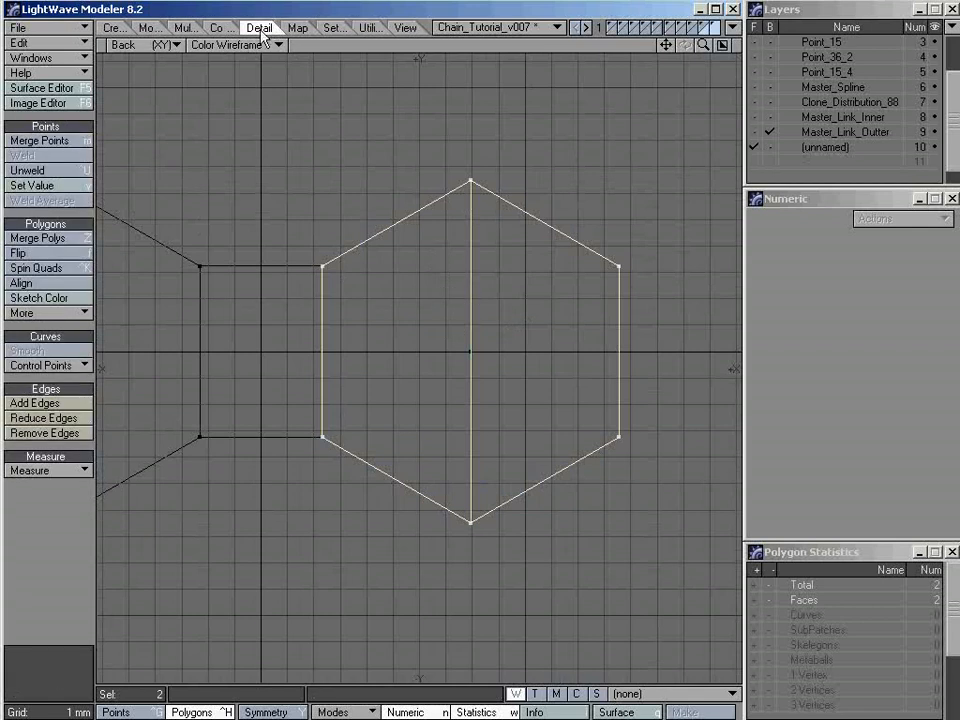
pyautogui.click(66, 244)
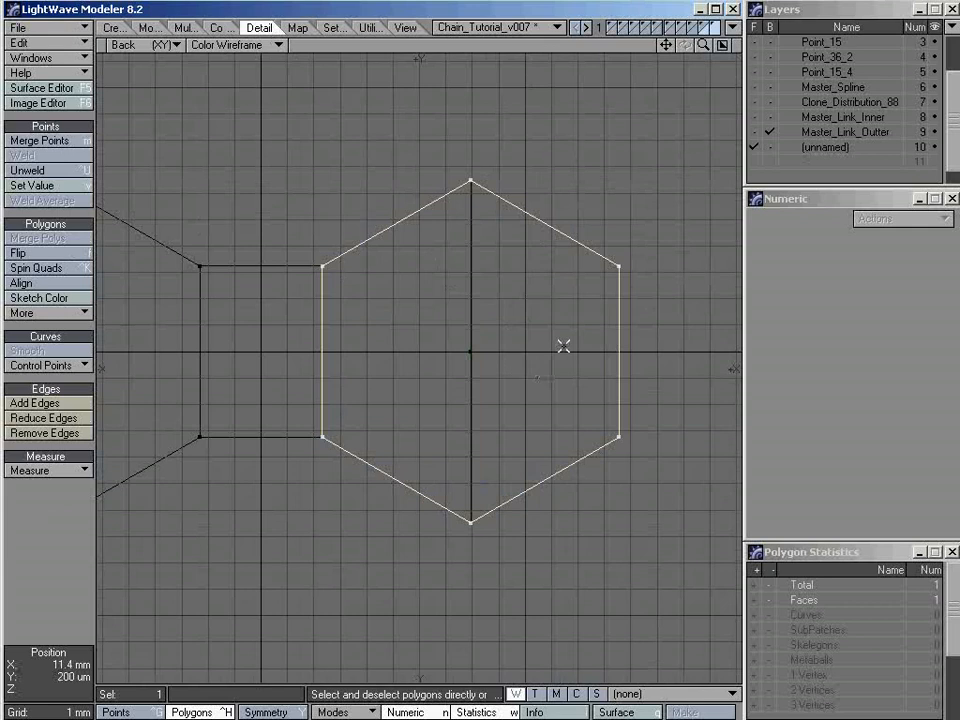
# Scale the merged hexagon to 40% with the Size tool, centered at X 7.9375 mm, Y 0.0009 um and Z -2 mm
pyautogui.keyDown('ctrl'); pyautogui.keyDown('alt'); pyautogui.moveTo(563, 345); pyautogui.dragTo(508, 328); pyautogui.keyUp('alt'); pyautogui.keyUp('ctrl')
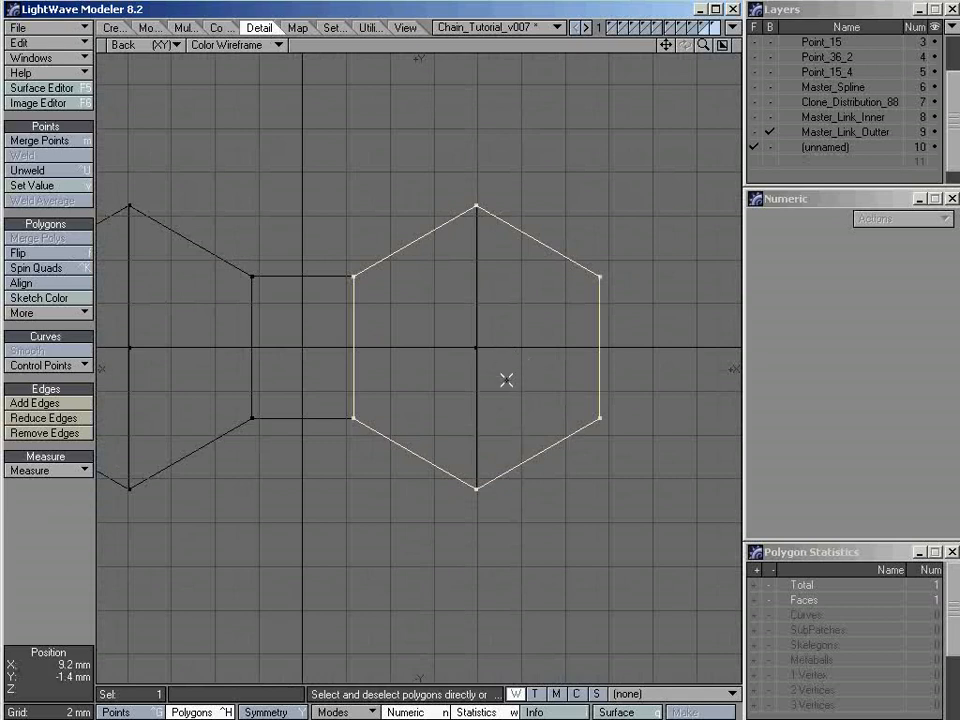
pyautogui.hotkey('shift', 'h')
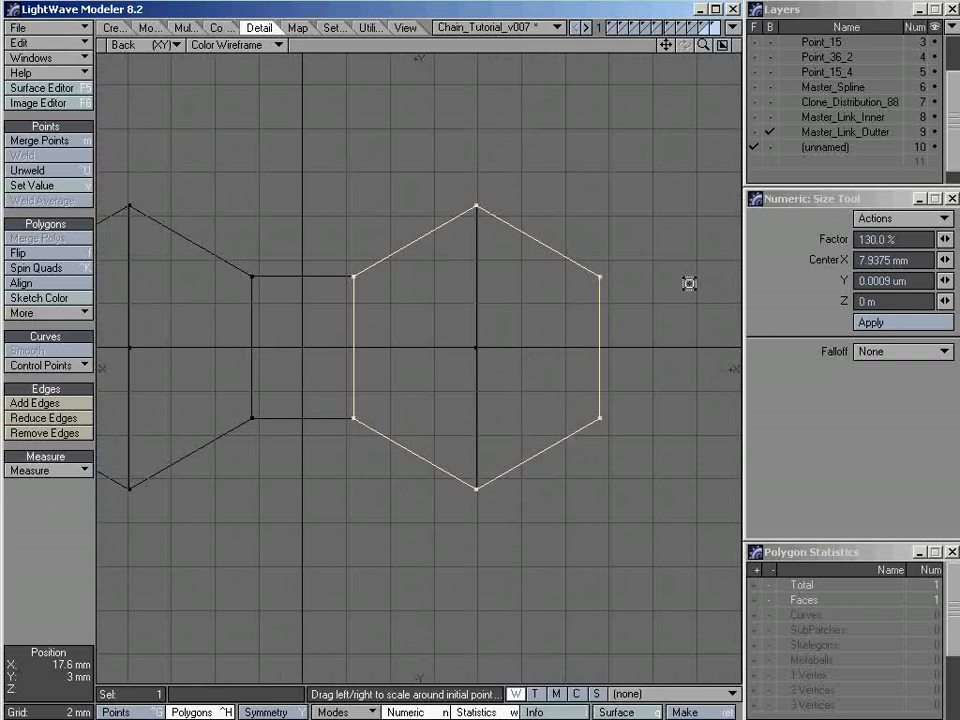
pyautogui.moveTo(690, 283); pyautogui.dragTo(610, 283)
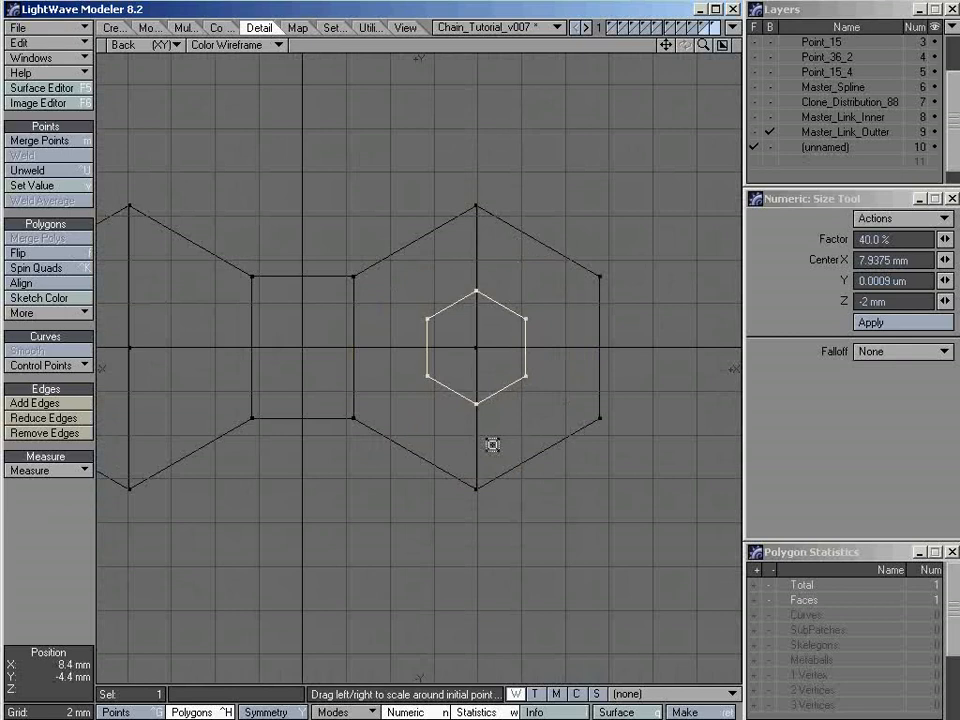
pyautogui.press('space')
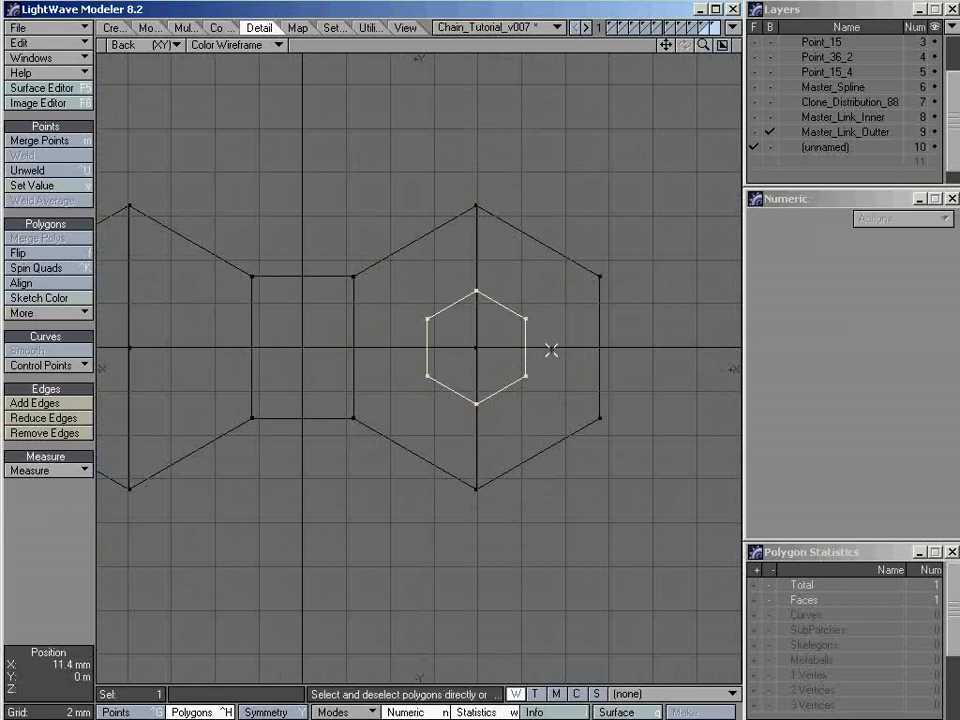
# Return to the four-view layout, fit the small hexagon in all views, and inspect its position on the outer link's face in perspective
pyautogui.keyDown('ctrl'); pyautogui.keyDown('alt'); pyautogui.moveTo(600, 348); pyautogui.dragTo(490, 407); pyautogui.keyUp('alt'); pyautogui.keyUp('ctrl')
pyautogui.keyDown('alt'); pyautogui.moveTo(490, 407); pyautogui.dragTo(556, 374); pyautogui.keyUp('alt')
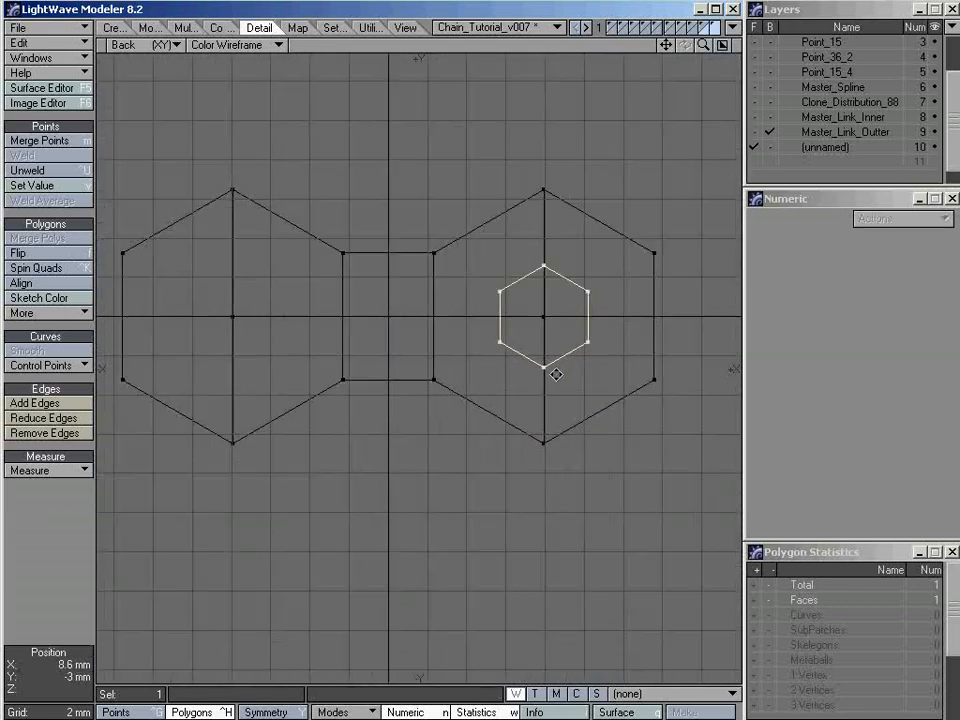
pyautogui.press('KP_0')
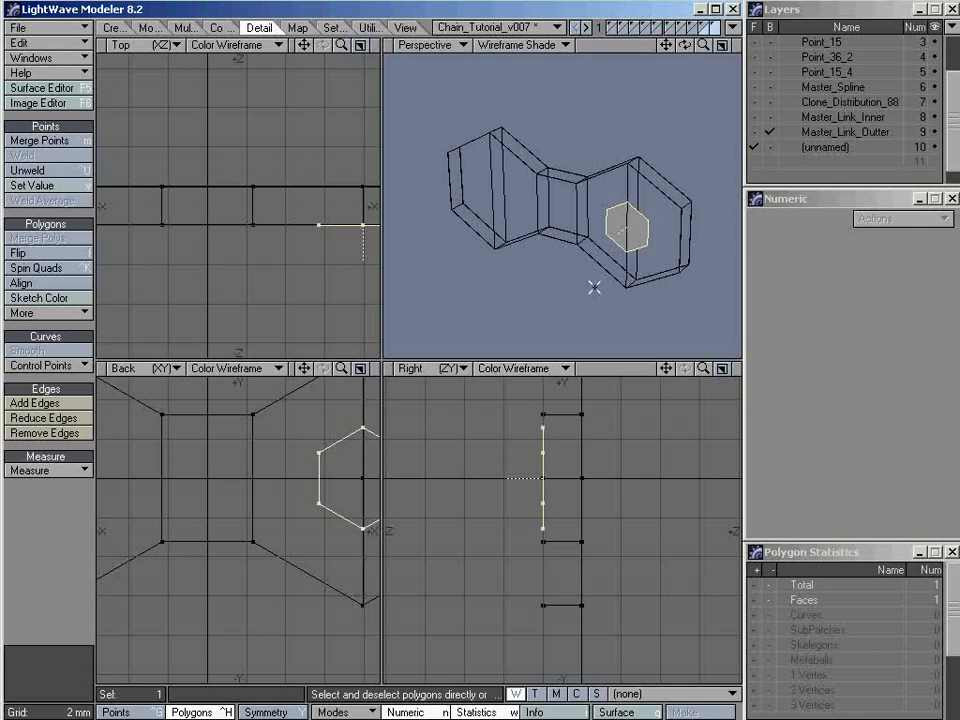
pyautogui.press('a')
pyautogui.keyDown('alt'); pyautogui.moveTo(592, 275); pyautogui.dragTo(646, 222); pyautogui.keyUp('alt')
pyautogui.keyDown('ctrl'); pyautogui.keyDown('alt'); pyautogui.moveTo(549, 525); pyautogui.dragTo(698, 522); pyautogui.keyUp('alt'); pyautogui.keyUp('ctrl')
pyautogui.keyDown('alt'); pyautogui.moveTo(647, 264); pyautogui.dragTo(608, 236); pyautogui.keyUp('alt')
pyautogui.hotkey('shift', 'a')
pyautogui.keyDown('ctrl'); pyautogui.keyDown('alt'); pyautogui.moveTo(574, 484); pyautogui.dragTo(525, 486); pyautogui.keyUp('alt'); pyautogui.keyUp('ctrl')
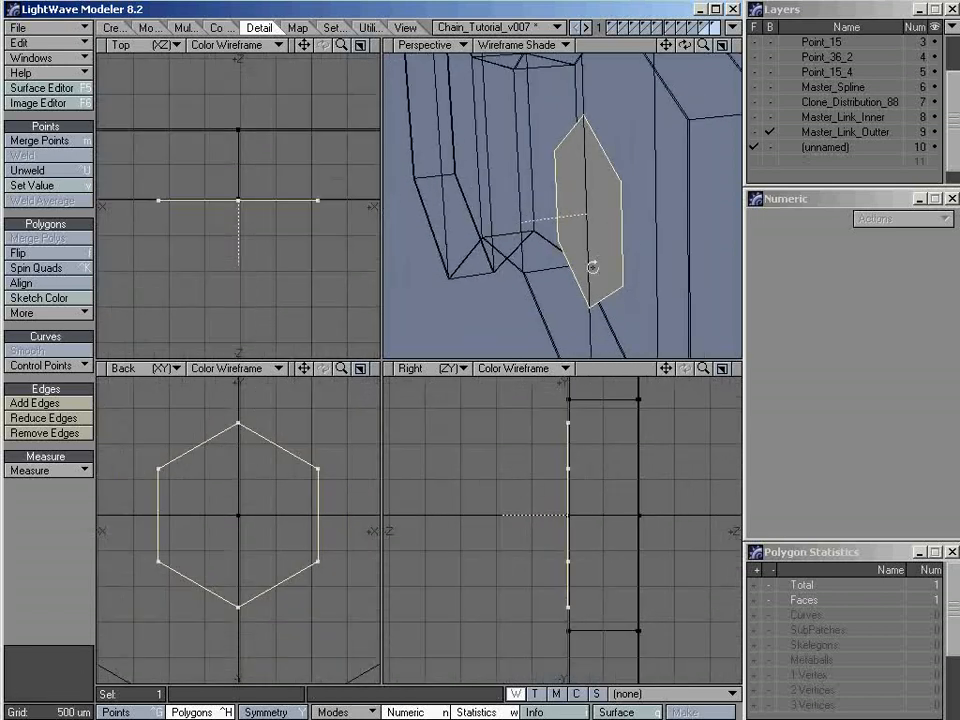
pyautogui.moveTo(591, 266)
pyautogui.keyDown('alt'); pyautogui.mouseDown()
pyautogui.moveTo(549, 246)
pyautogui.moveTo(594, 274)
pyautogui.mouseUp(); pyautogui.keyUp('alt')
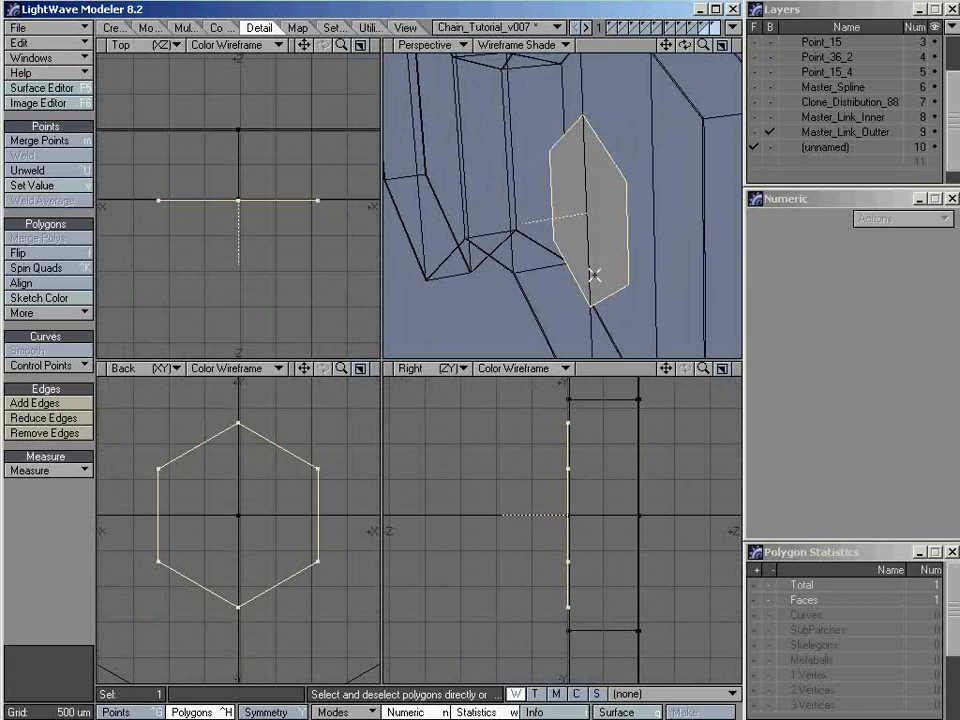
# Start a Bevel on the small hexagon and switch to Windows Picture and Fax Viewer to check the pin heads in VAZ_FrontSprocket&Chain.jpg
pyautogui.press('b')
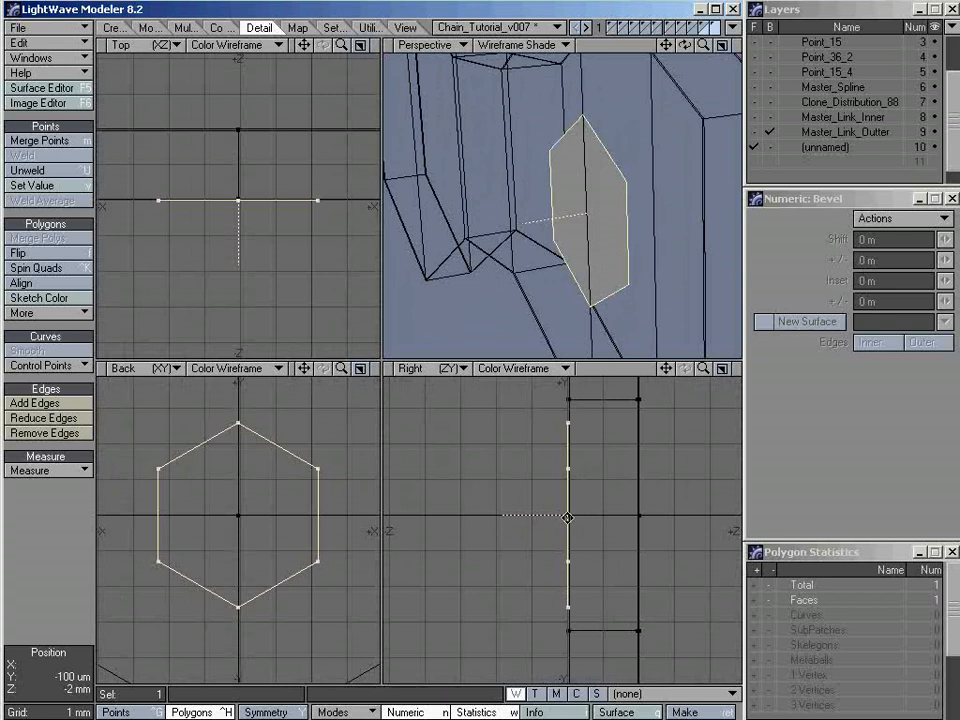
pyautogui.hotkey('alt', 'Tab')
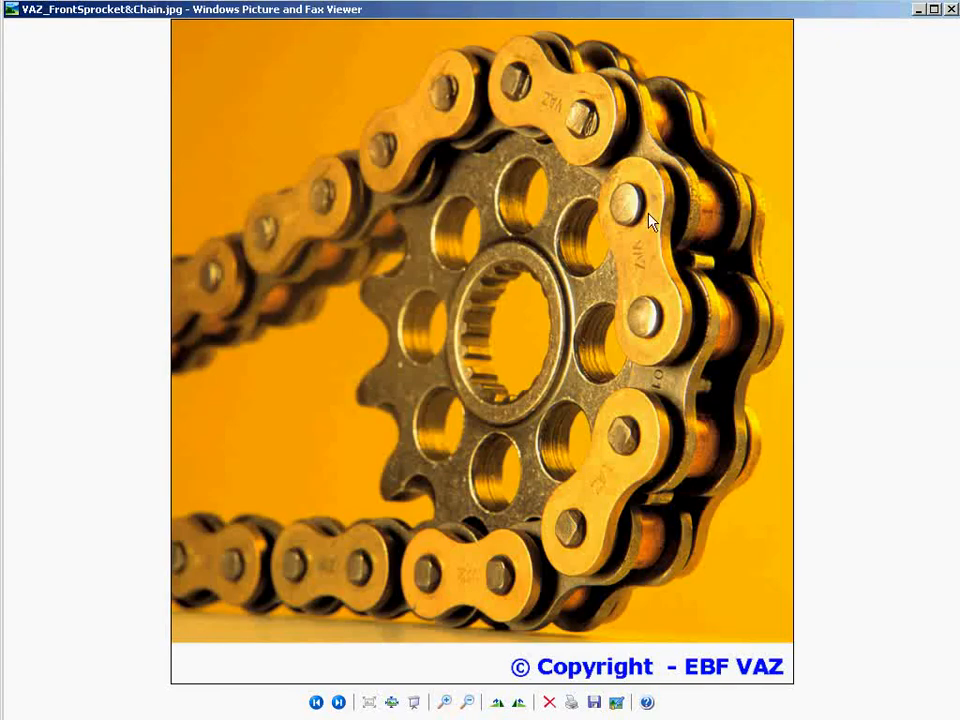
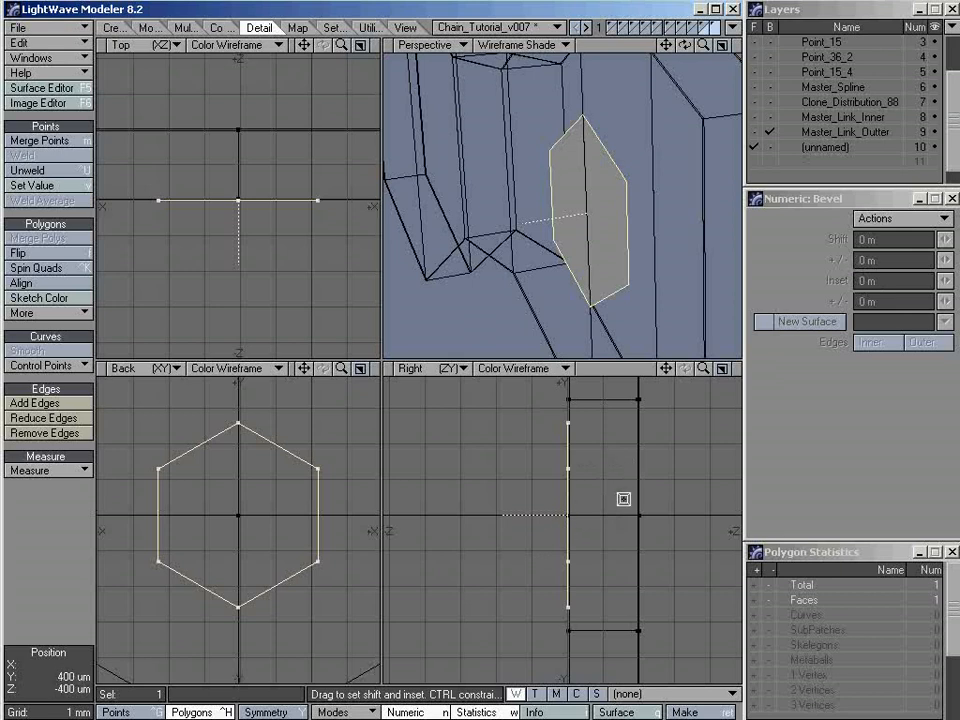
# Bevel the small hexagon outward with a 1 mm shift and no inset, and clear the selection
pyautogui.press('n')
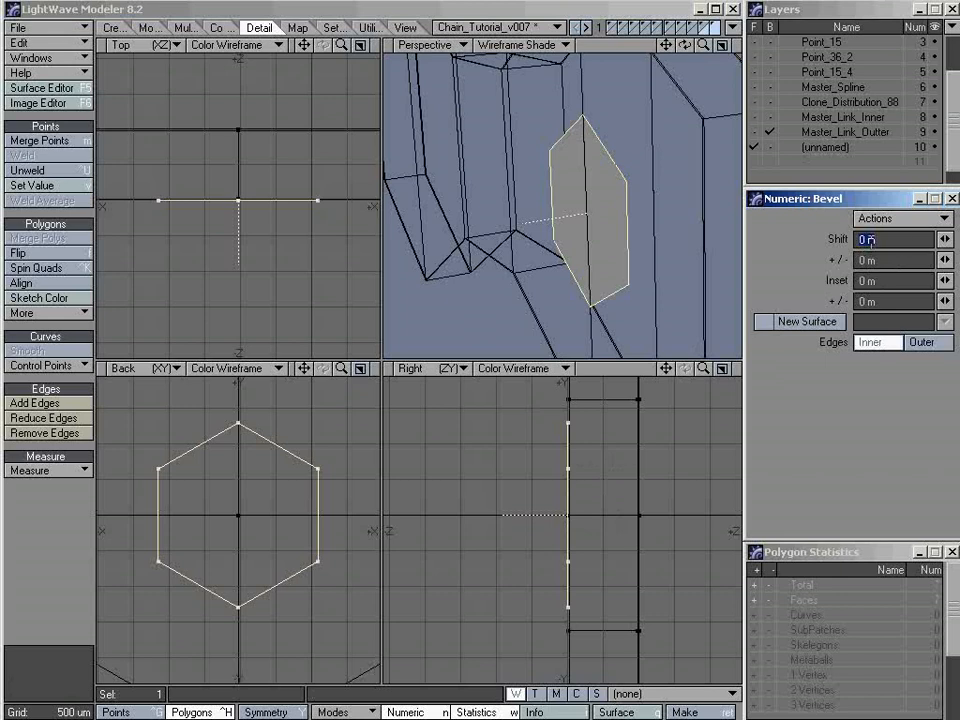
pyautogui.write('5mm')
pyautogui.press('Return')
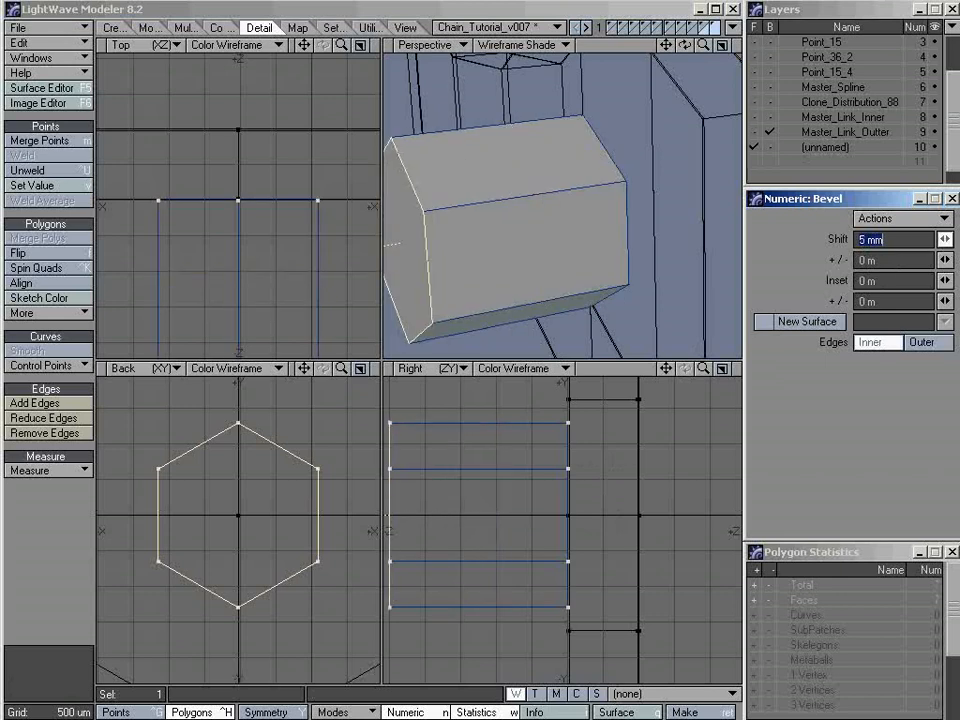
pyautogui.moveTo(945, 239); pyautogui.dragTo(925, 239)
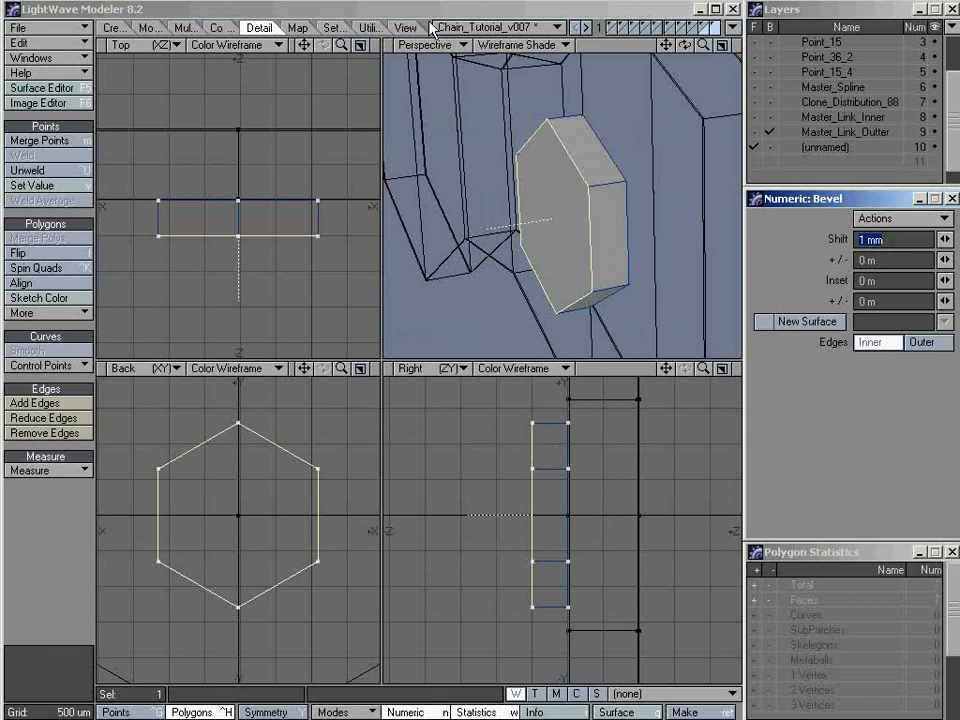
pyautogui.press('space')
pyautogui.keyDown('alt'); pyautogui.moveTo(615, 238); pyautogui.dragTo(511, 226); pyautogui.keyUp('alt')
pyautogui.press('/')
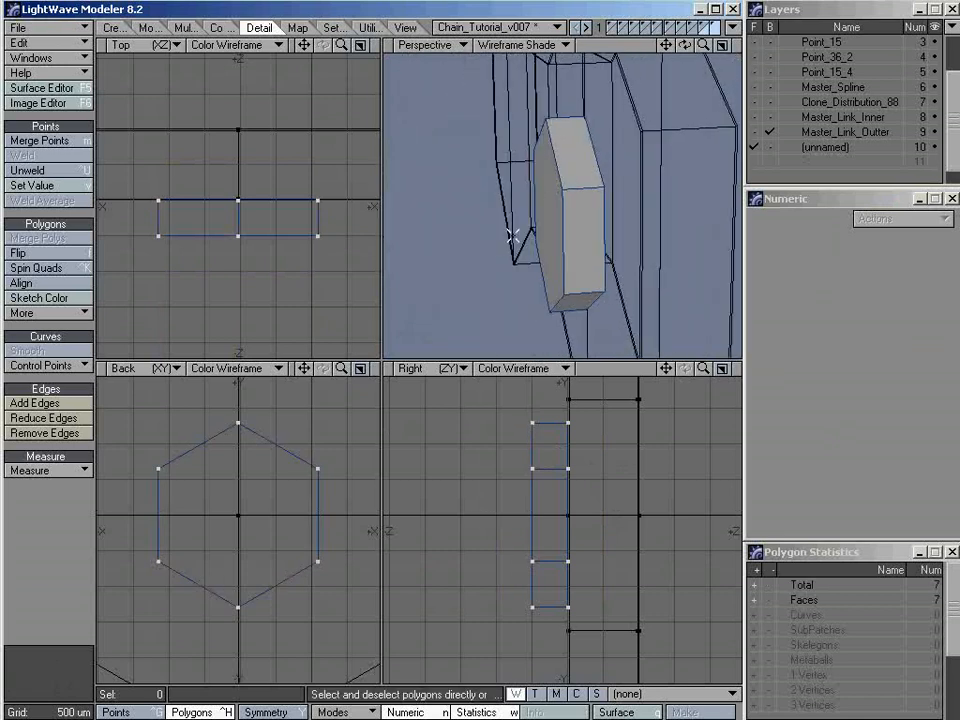
pyautogui.keyDown('alt'); pyautogui.moveTo(598, 184); pyautogui.dragTo(563, 246); pyautogui.keyUp('alt')
pyautogui.moveTo(579, 180); pyautogui.dragTo(579, 216)
pyautogui.moveTo(530, 254)
pyautogui.keyDown('alt'); pyautogui.mouseDown()
pyautogui.moveTo(566, 261)
pyautogui.moveTo(561, 238)
pyautogui.moveTo(531, 229)
pyautogui.mouseUp(); pyautogui.keyUp('alt')
pyautogui.press('/')
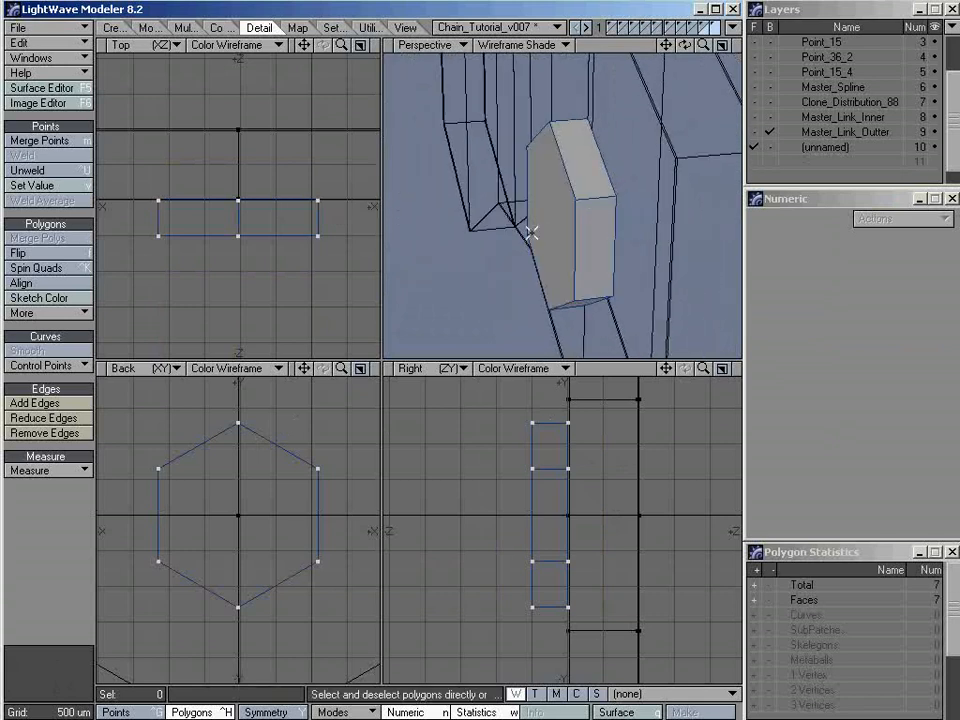
# Cut the pin head's side faces with Band Saw Pro from two adjacent side polygons, using a single cut at 10%
pyautogui.moveTo(591, 180); pyautogui.dragTo(591, 214)
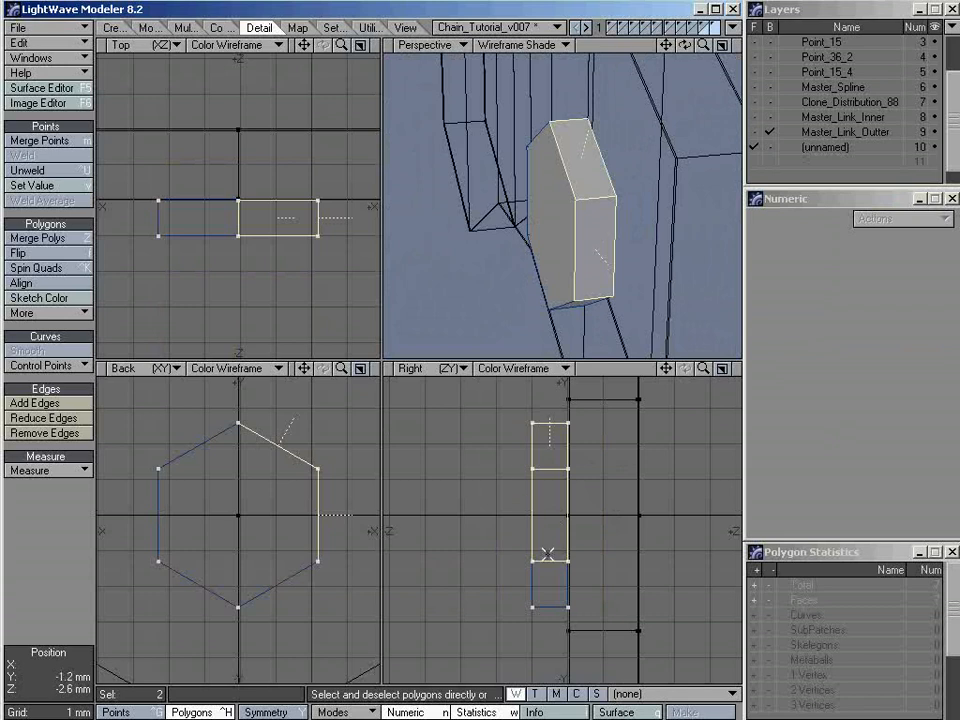
pyautogui.keyDown('alt'); pyautogui.moveTo(606, 251); pyautogui.dragTo(585, 240); pyautogui.keyUp('alt')
pyautogui.click(185, 27)
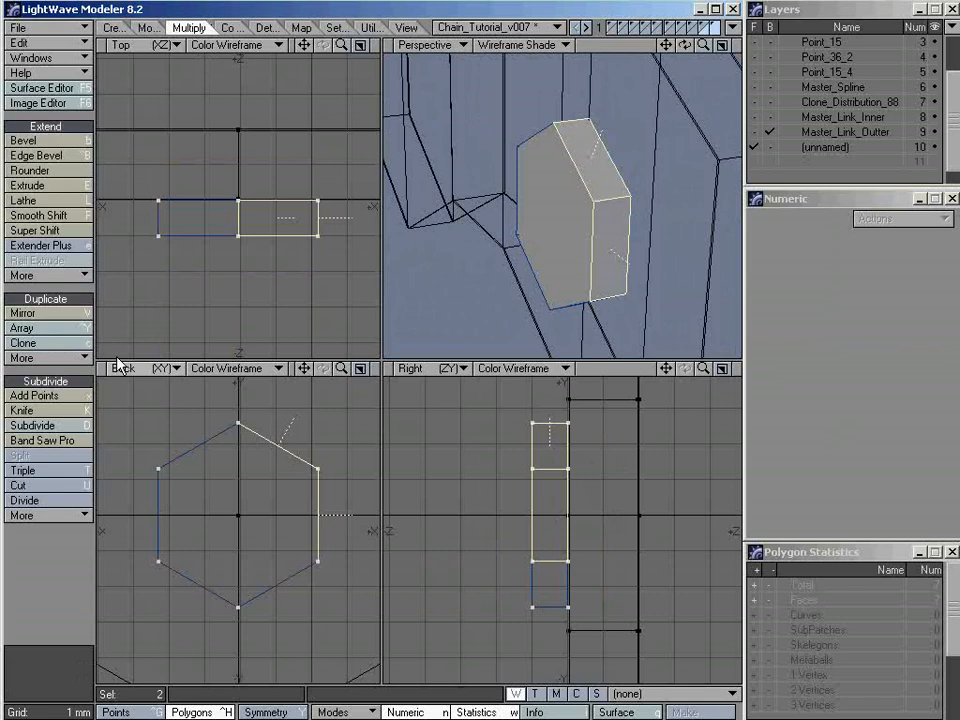
pyautogui.click(66, 448)
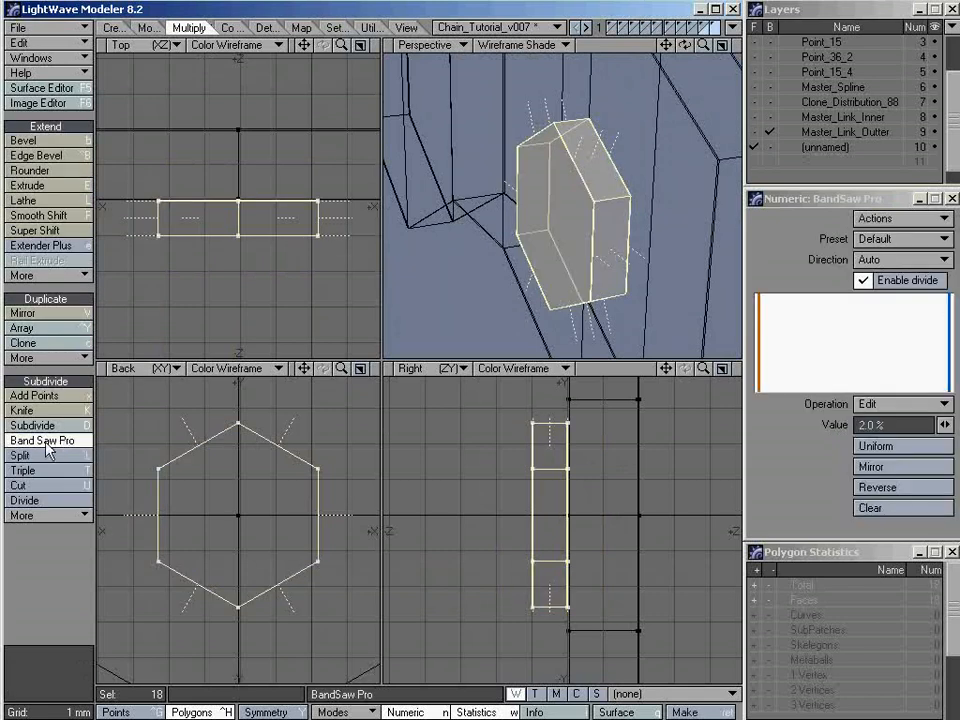
pyautogui.click(890, 508)
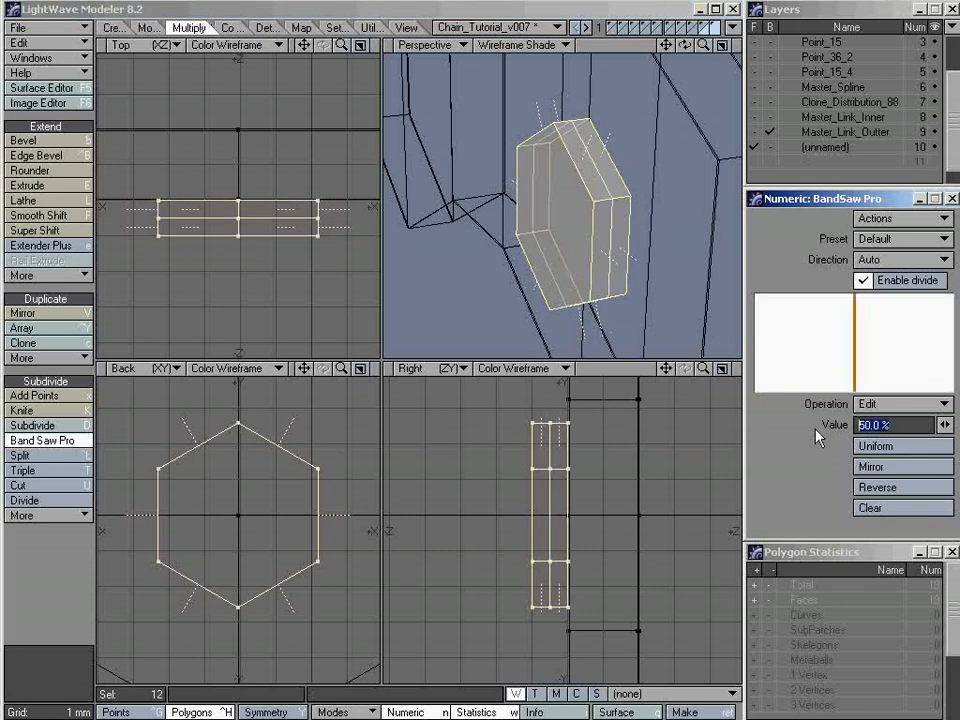
pyautogui.write('5')
pyautogui.press('Return')
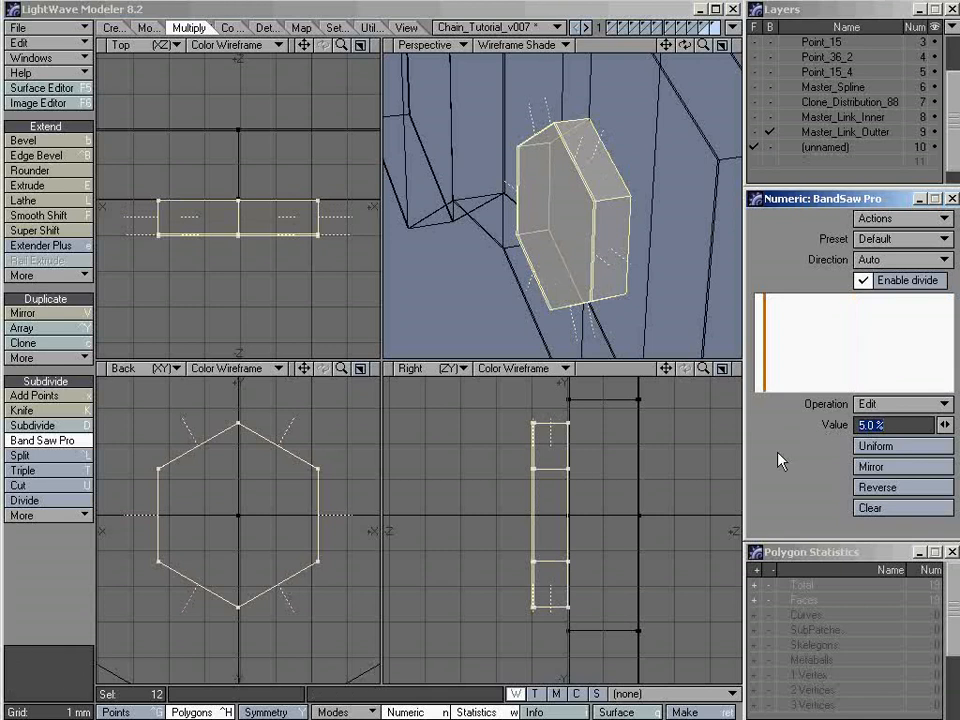
pyautogui.write('10')
pyautogui.press('Return')
pyautogui.keyDown('alt'); pyautogui.moveTo(622, 229); pyautogui.dragTo(629, 256); pyautogui.keyUp('alt')
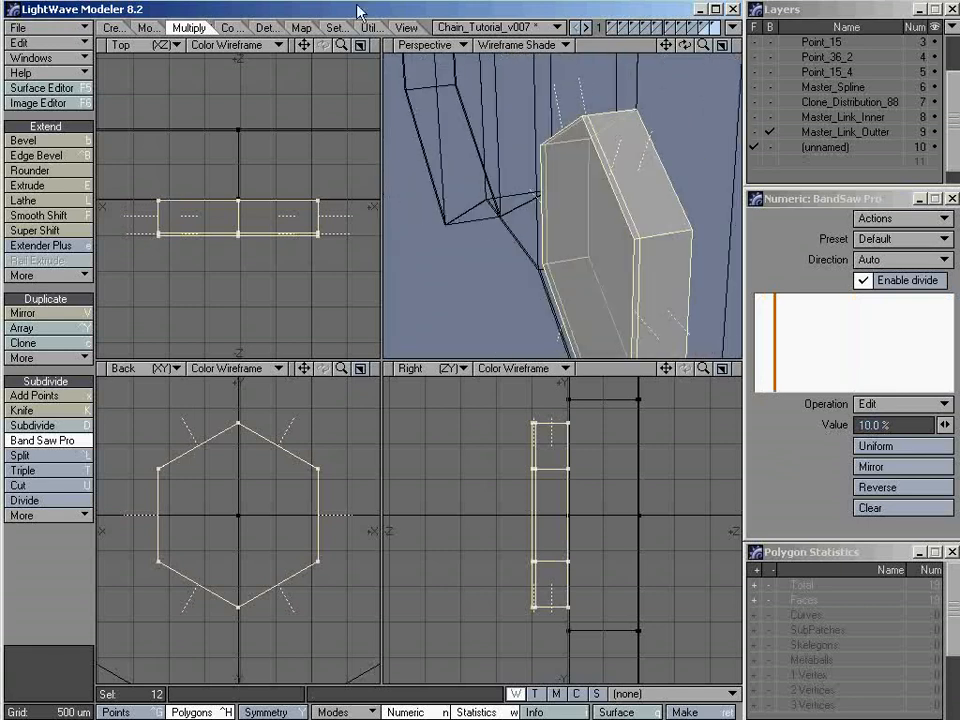
pyautogui.keyDown('alt'); pyautogui.moveTo(615, 193); pyautogui.dragTo(562, 194); pyautogui.keyUp('alt')
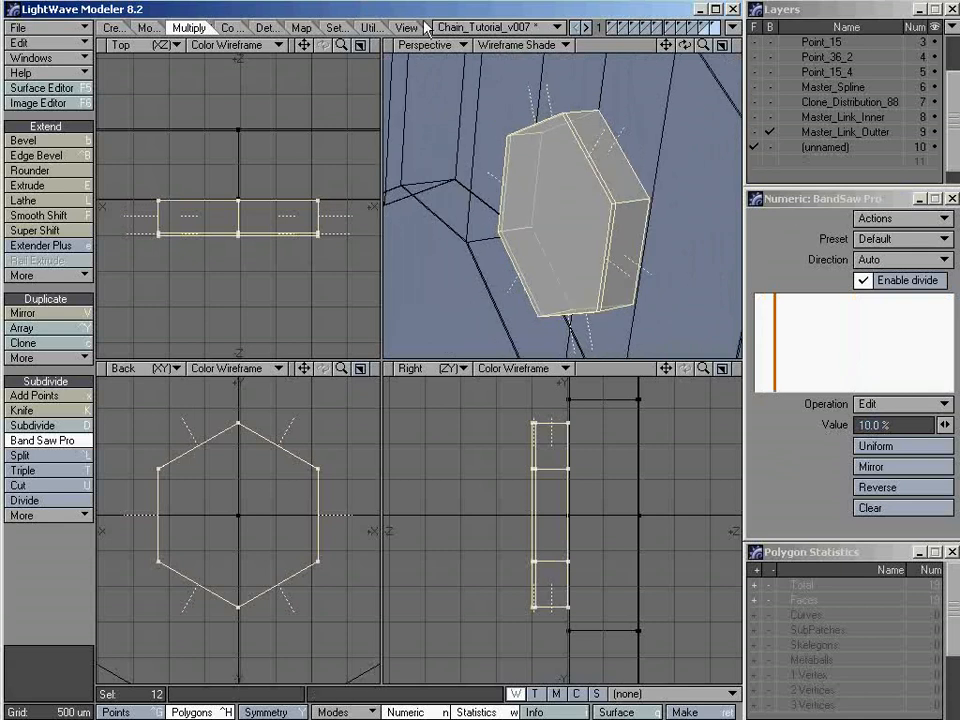
pyautogui.press('space')
pyautogui.press('/')
# Select the pin head's front face and check its vertex count in the polygon statistics
pyautogui.keyDown('alt'); pyautogui.moveTo(547, 211); pyautogui.dragTo(615, 218); pyautogui.keyUp('alt')
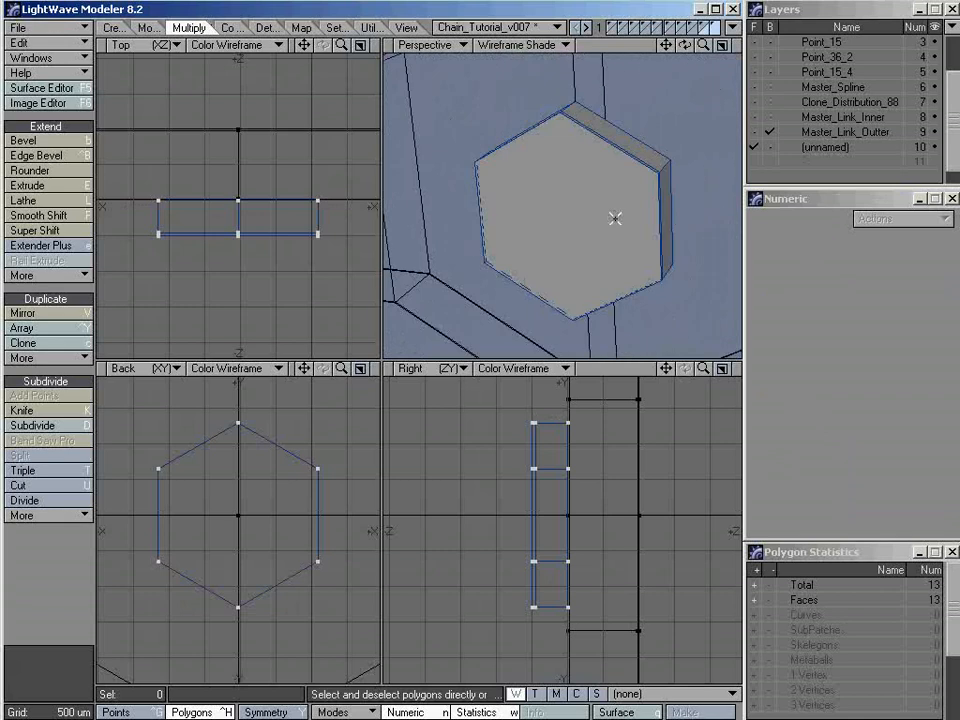
pyautogui.click(557, 213)
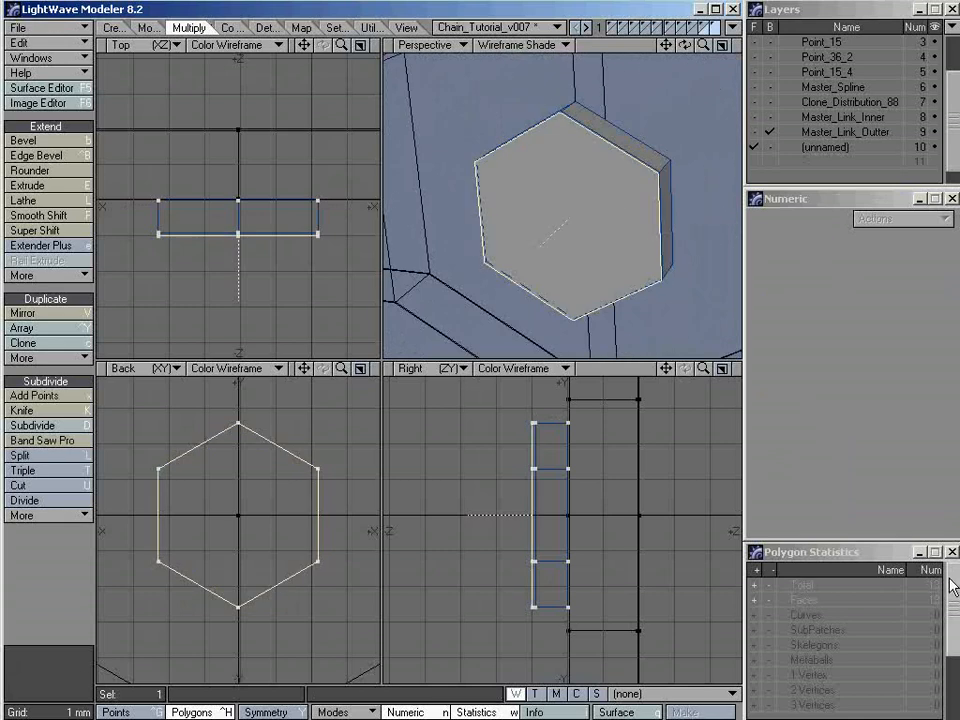
pyautogui.moveTo(952, 584); pyautogui.dragTo(954, 656)
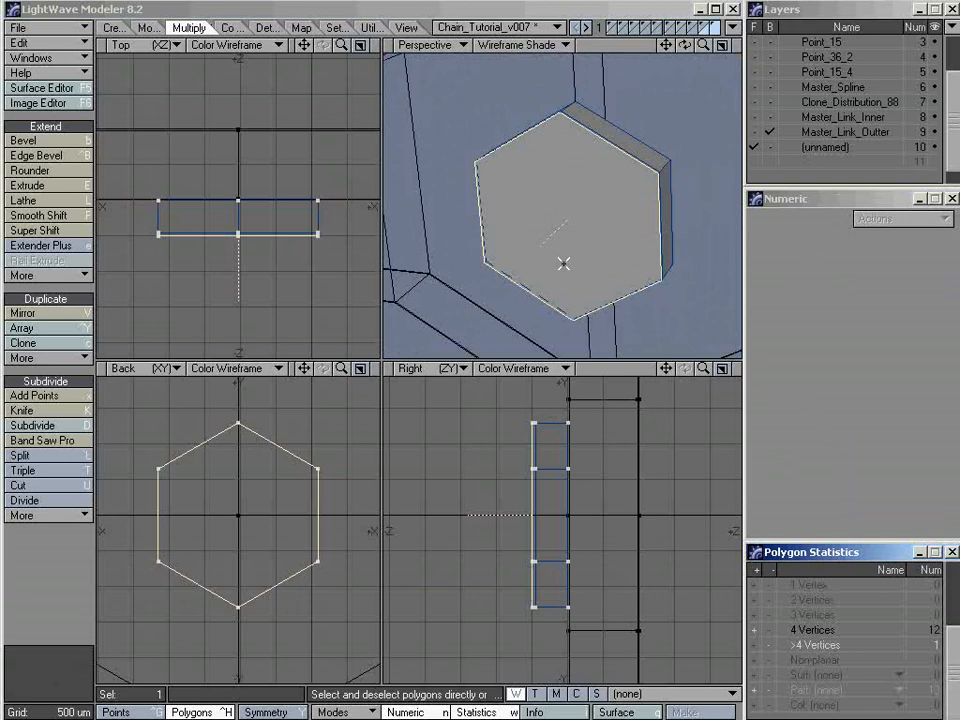
pyautogui.keyDown('alt'); pyautogui.moveTo(542, 242); pyautogui.dragTo(593, 229); pyautogui.keyUp('alt')
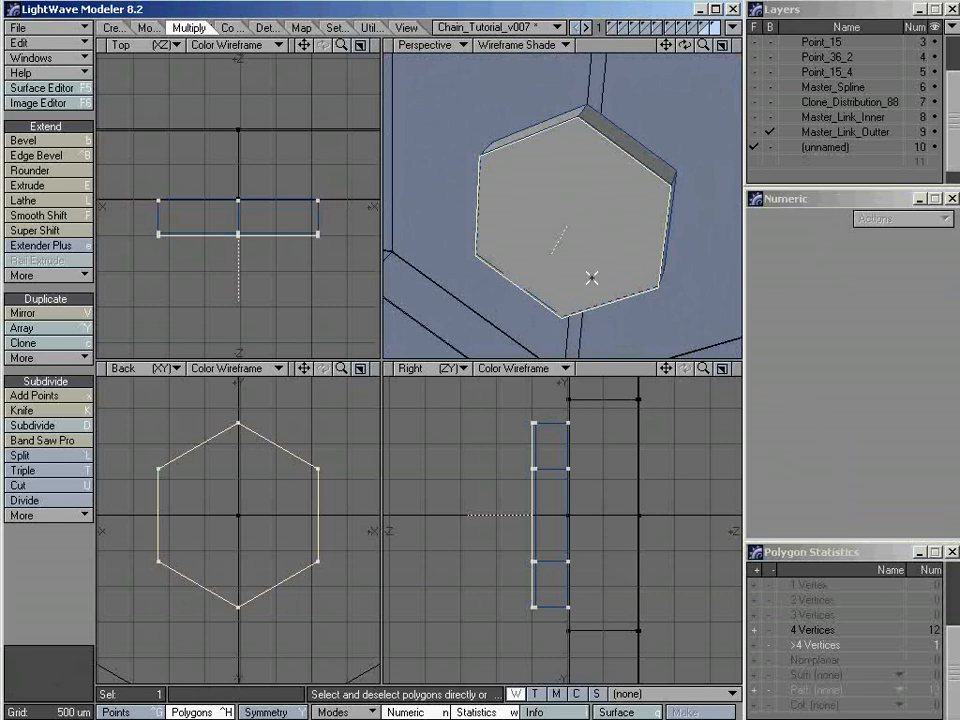
# Split the pin head's front face vertically between its uppermost and lowermost points, and clear the point selection
pyautogui.hotkey('ctrl', 'g')
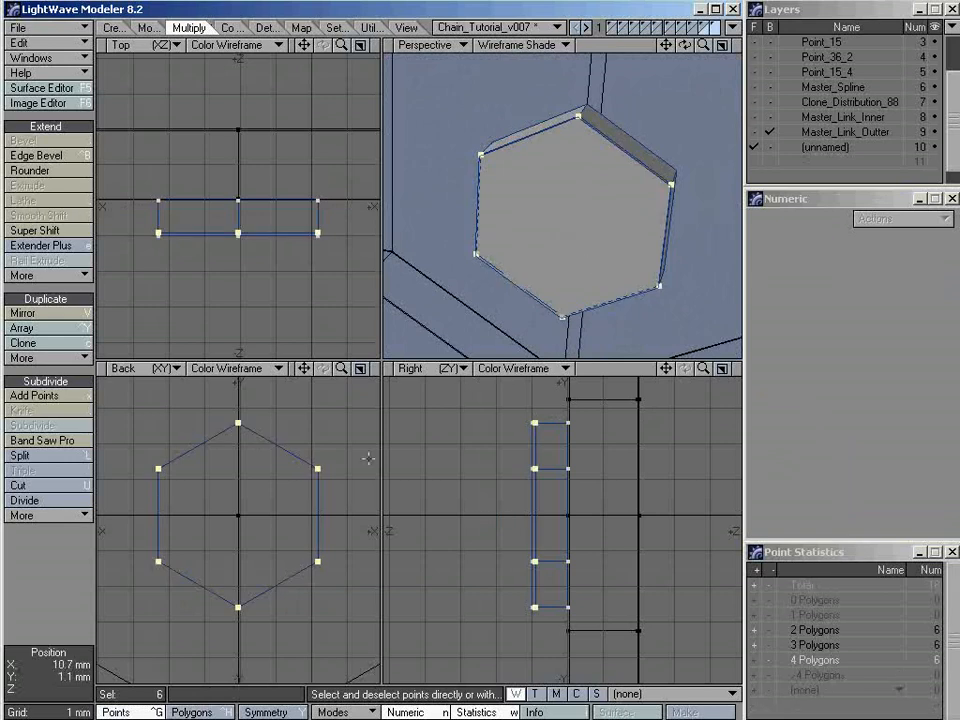
pyautogui.press('/')
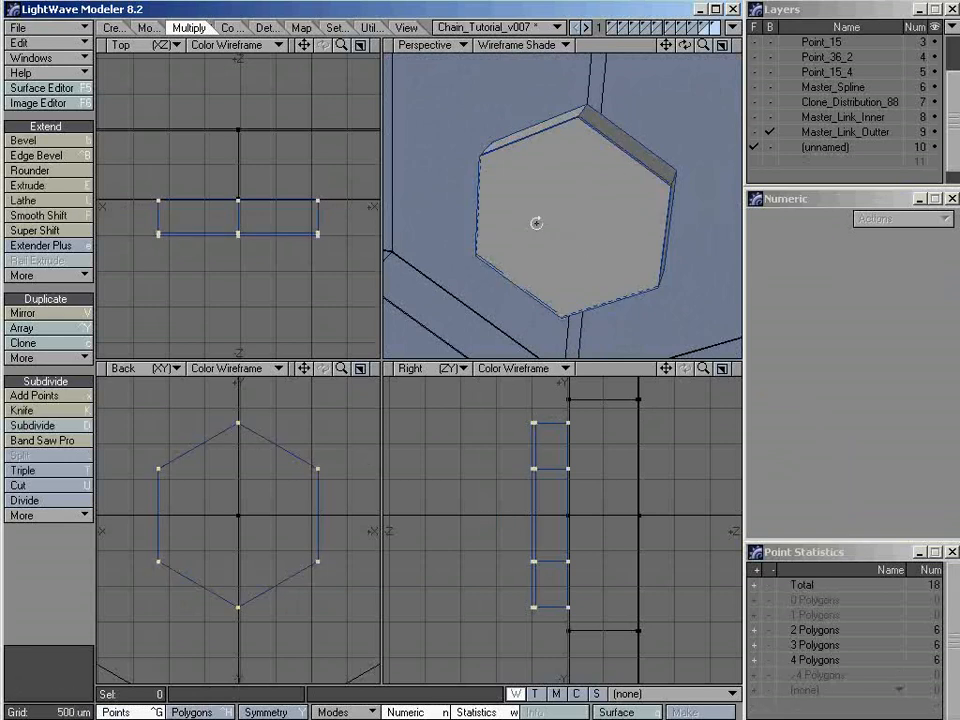
pyautogui.keyDown('alt'); pyautogui.moveTo(536, 223); pyautogui.dragTo(551, 227); pyautogui.keyUp('alt')
pyautogui.moveTo(574, 186)
pyautogui.keyDown('ctrl'); pyautogui.keyDown('alt'); pyautogui.mouseDown()
pyautogui.moveTo(673, 115)
pyautogui.moveTo(596, 216)
pyautogui.moveTo(577, 196)
pyautogui.mouseUp(); pyautogui.keyUp('alt'); pyautogui.keyUp('ctrl')
pyautogui.click(574, 186)
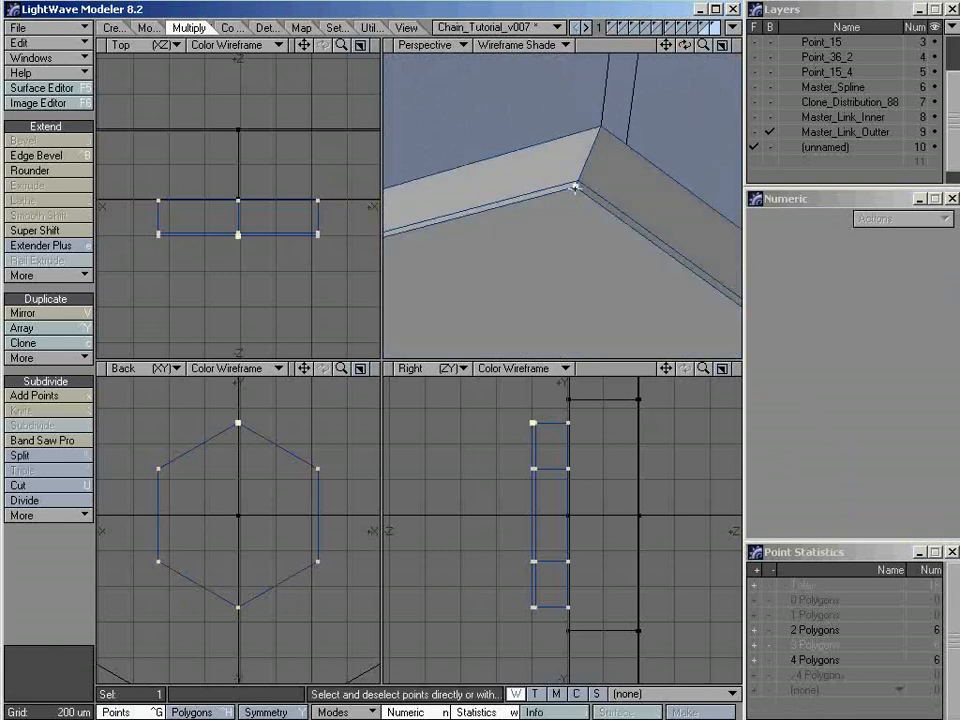
pyautogui.keyDown('alt'); pyautogui.moveTo(574, 274); pyautogui.dragTo(482, 264); pyautogui.keyUp('alt')
pyautogui.hotkey('shift', 'a')
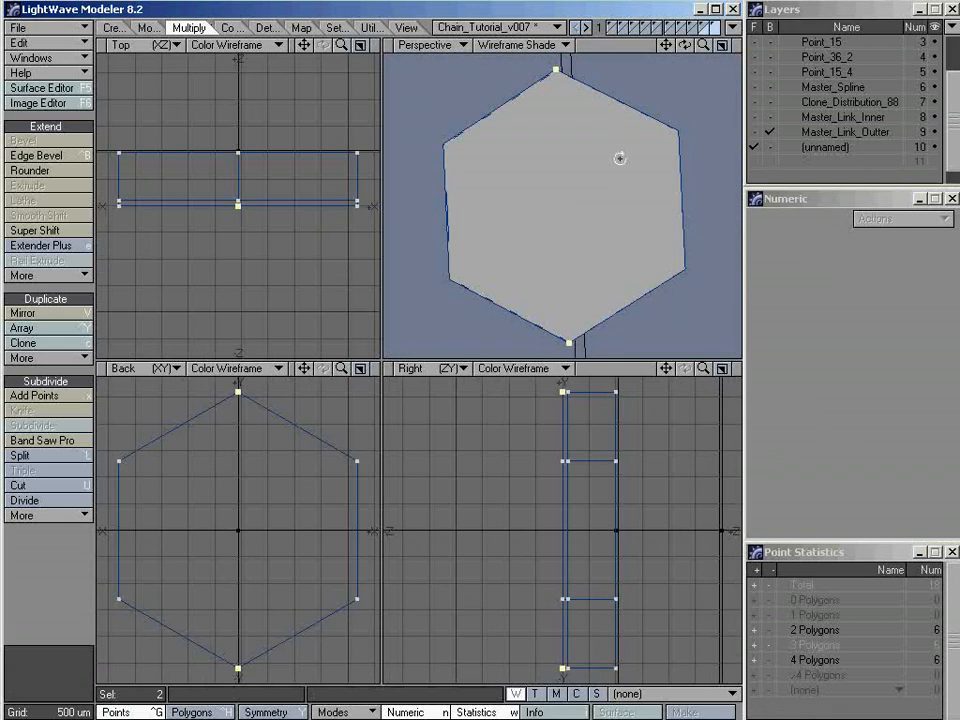
pyautogui.keyDown('alt'); pyautogui.moveTo(619, 156); pyautogui.dragTo(585, 242); pyautogui.keyUp('alt')
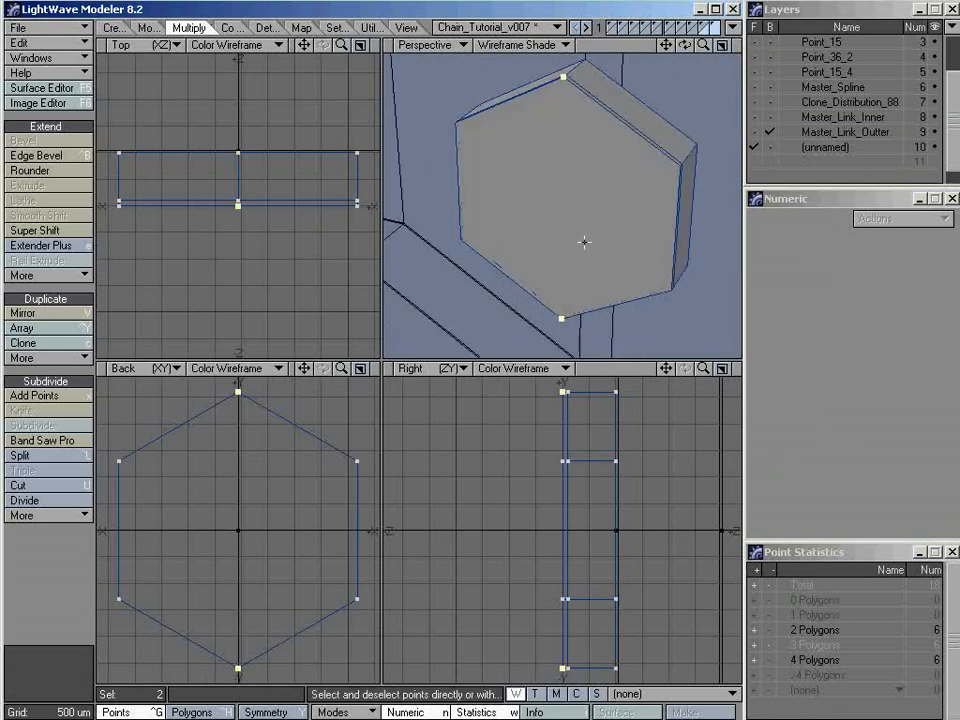
pyautogui.press('l')
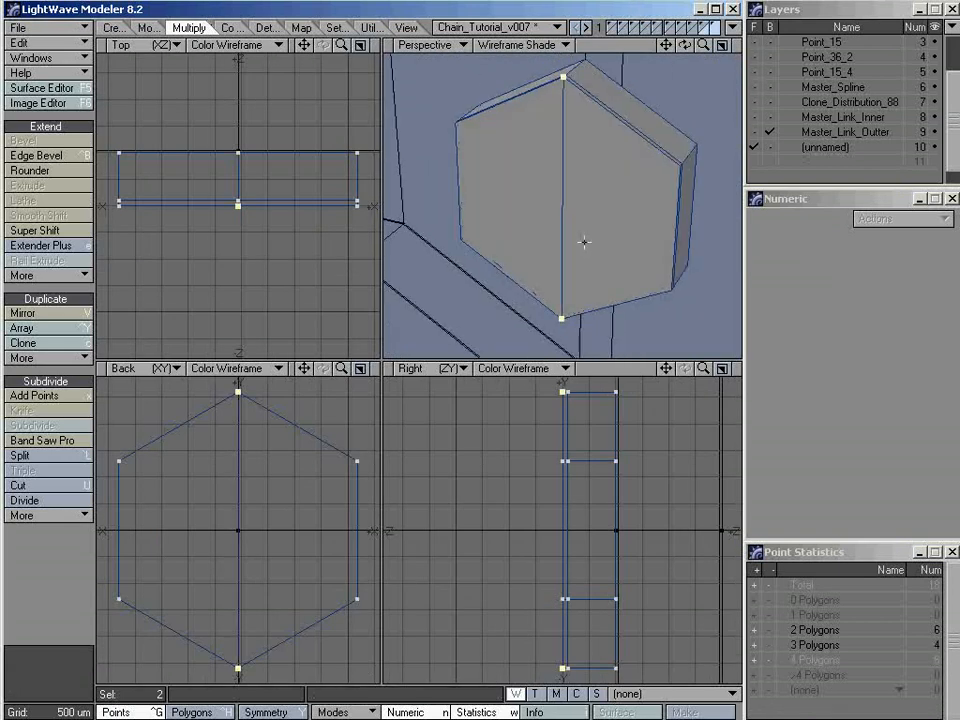
pyautogui.press('/')
# Preview the pin head as a SubPatch surface in Texture shading, and restore polygon mode and Wireframe Shade
pyautogui.keyDown('alt'); pyautogui.moveTo(559, 228); pyautogui.dragTo(524, 261); pyautogui.keyUp('alt')
pyautogui.moveTo(622, 256)
pyautogui.keyDown('ctrl'); pyautogui.keyDown('alt'); pyautogui.mouseDown()
pyautogui.moveTo(574, 244)
pyautogui.moveTo(622, 264)
pyautogui.mouseUp(); pyautogui.keyUp('alt'); pyautogui.keyUp('ctrl')
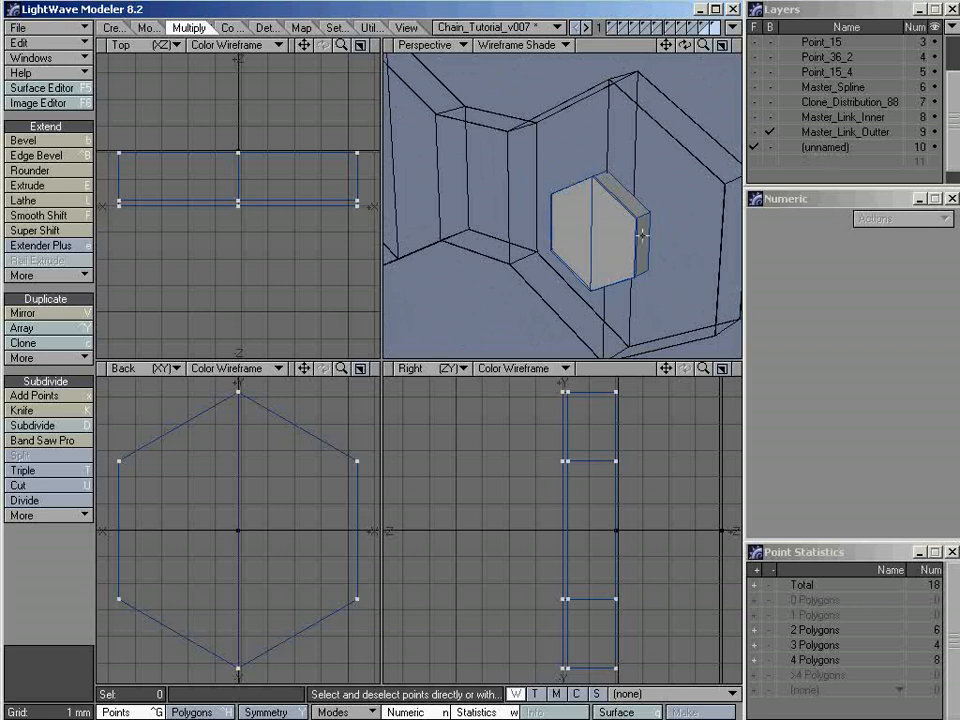
pyautogui.press('Tab')
pyautogui.moveTo(531, 261)
pyautogui.keyDown('alt'); pyautogui.mouseDown()
pyautogui.moveTo(671, 214)
pyautogui.moveTo(516, 249)
pyautogui.moveTo(628, 223)
pyautogui.moveTo(551, 156)
pyautogui.moveTo(633, 204)
pyautogui.moveTo(581, 193)
pyautogui.mouseUp(); pyautogui.keyUp('alt')
pyautogui.press('KP_9')
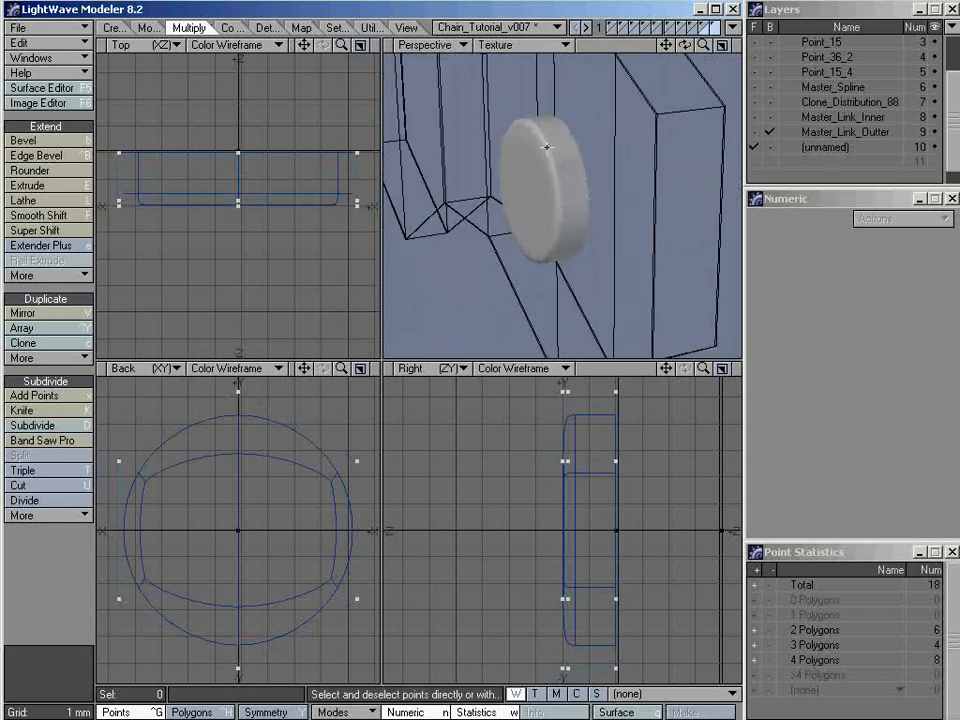
pyautogui.keyDown('alt'); pyautogui.moveTo(546, 147); pyautogui.dragTo(593, 210); pyautogui.keyUp('alt')
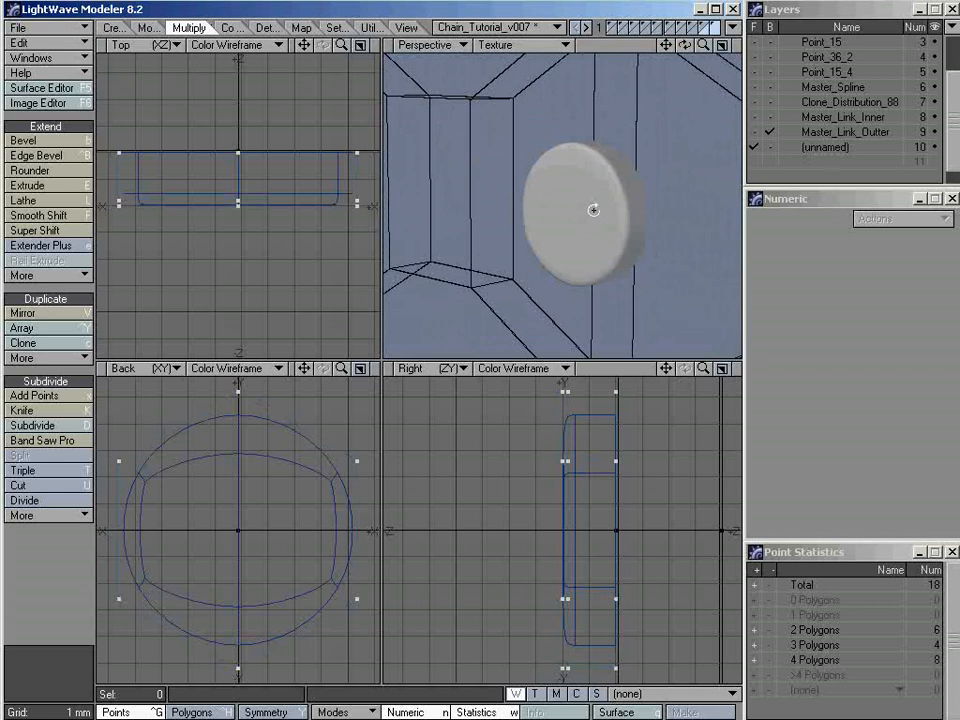
pyautogui.press('KP_1')
pyautogui.press('Tab')
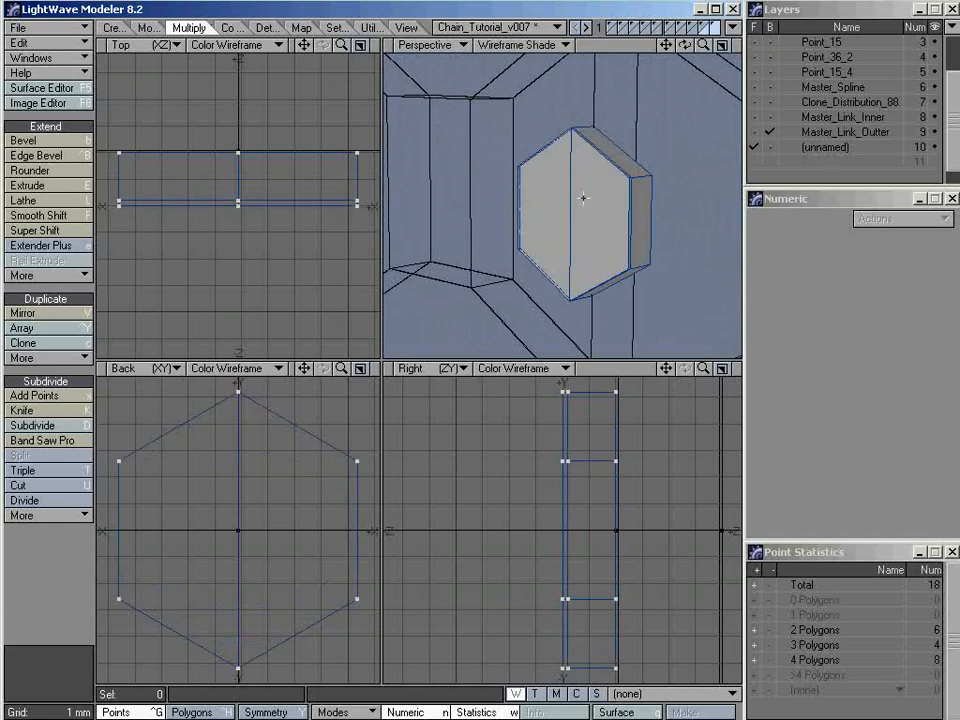
# Bring the Master_Link_Outter layer into the foreground with the pin head, convert both to SubPatches, and view where they meet
pyautogui.keyDown('alt'); pyautogui.moveTo(585, 197); pyautogui.dragTo(534, 231); pyautogui.keyUp('alt')
pyautogui.keyDown('shift'); pyautogui.click(810, 137); pyautogui.keyUp('shift')
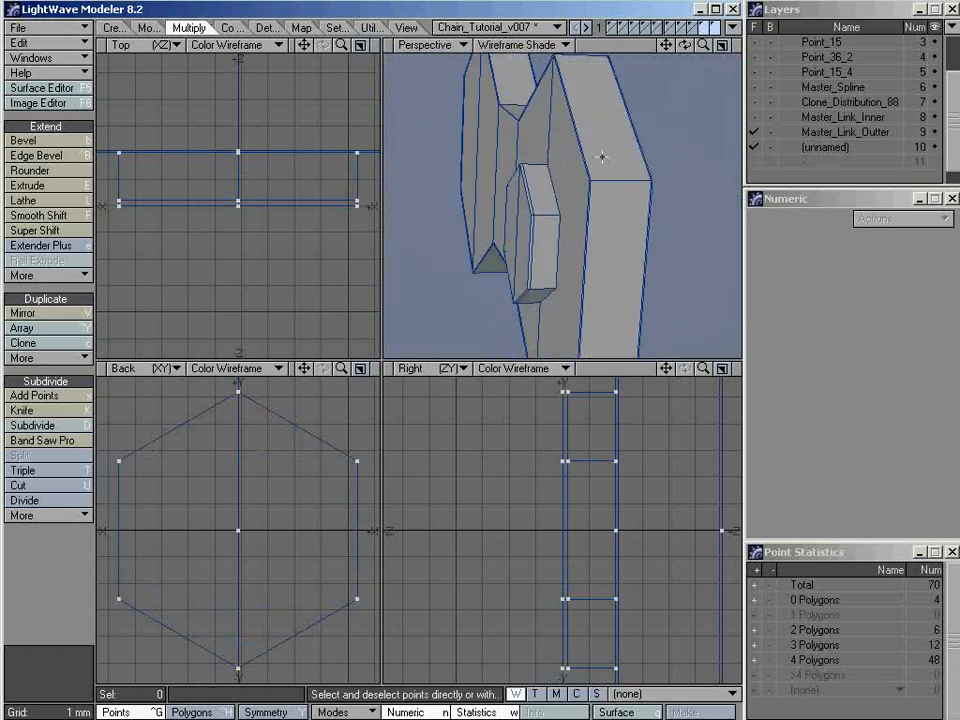
pyautogui.press('Tab')
pyautogui.keyDown('ctrl'); pyautogui.keyDown('alt'); pyautogui.moveTo(564, 214); pyautogui.dragTo(598, 219); pyautogui.keyUp('alt'); pyautogui.keyUp('ctrl')
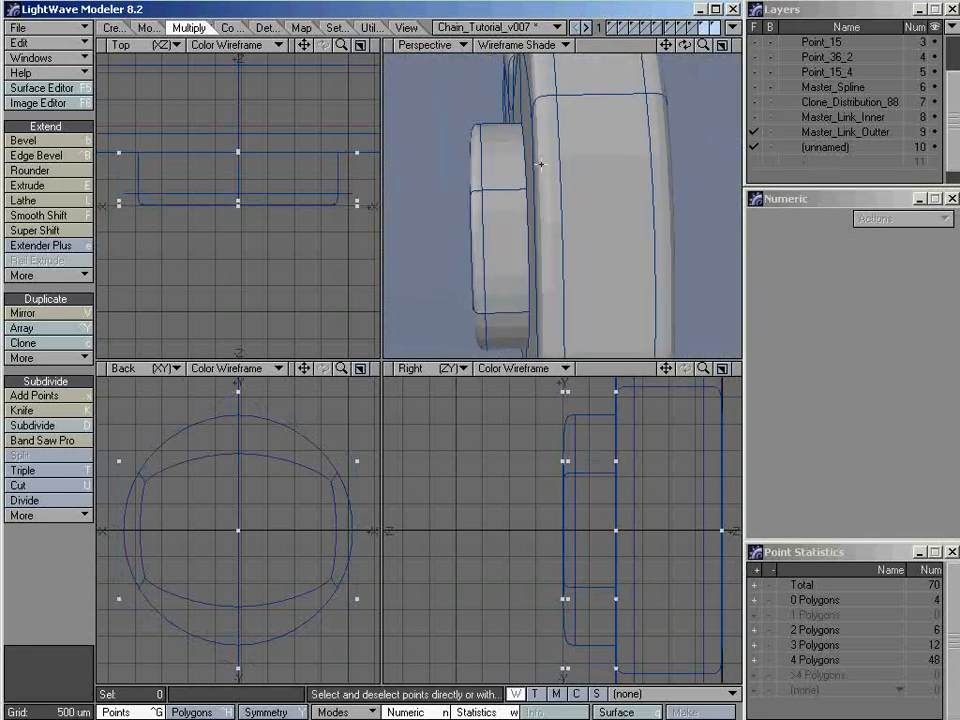
pyautogui.keyDown('alt'); pyautogui.moveTo(540, 164); pyautogui.dragTo(568, 150); pyautogui.keyUp('alt')
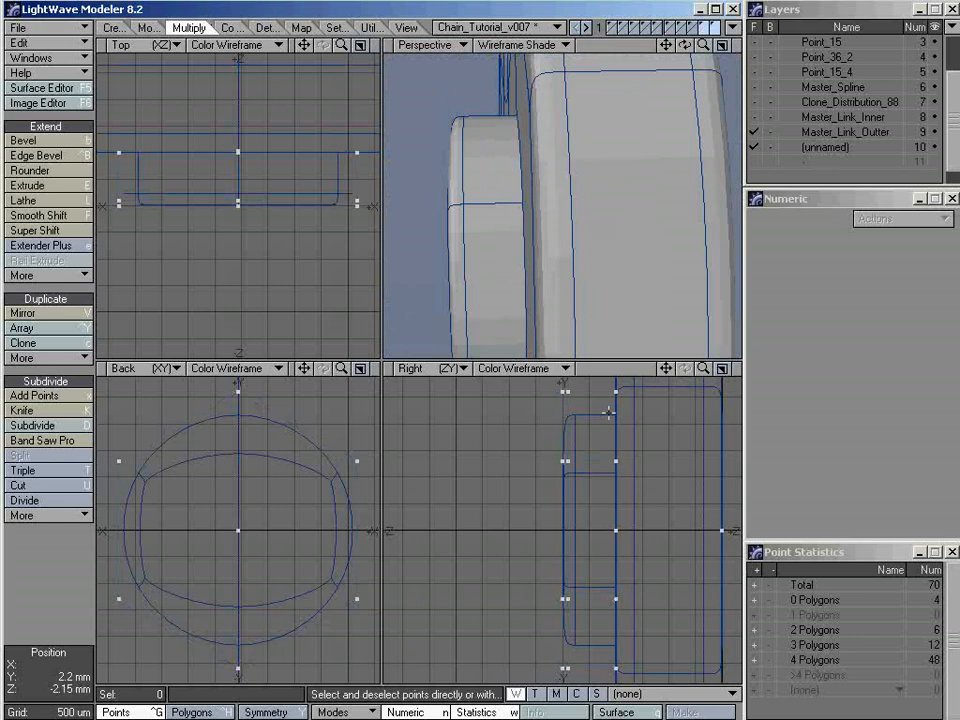
# Select the whole pin head in polygon mode, examine the gap between its back edge and the outer link's face, and clear the selection
pyautogui.keyDown('ctrl'); pyautogui.keyDown('alt'); pyautogui.moveTo(607, 412); pyautogui.dragTo(649, 491); pyautogui.keyUp('alt'); pyautogui.keyUp('ctrl')
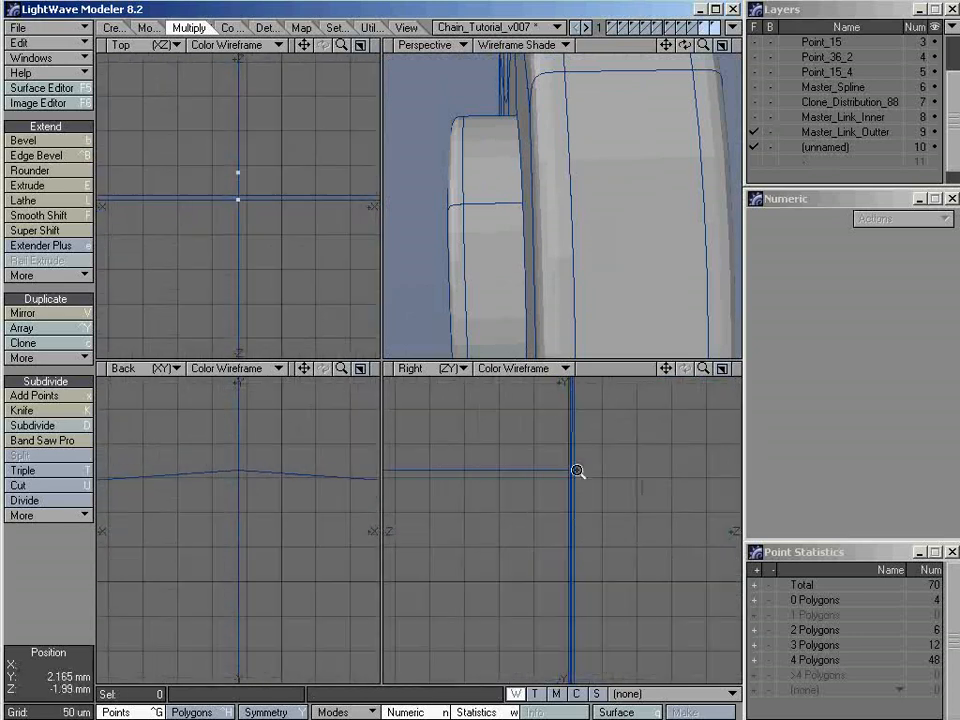
pyautogui.keyDown('ctrl'); pyautogui.keyDown('alt'); pyautogui.moveTo(577, 471); pyautogui.dragTo(705, 478); pyautogui.keyUp('alt'); pyautogui.keyUp('ctrl')
pyautogui.keyDown('ctrl'); pyautogui.keyDown('alt'); pyautogui.moveTo(574, 480); pyautogui.dragTo(527, 452); pyautogui.keyUp('alt'); pyautogui.keyUp('ctrl')
pyautogui.hotkey('ctrl', 'h')
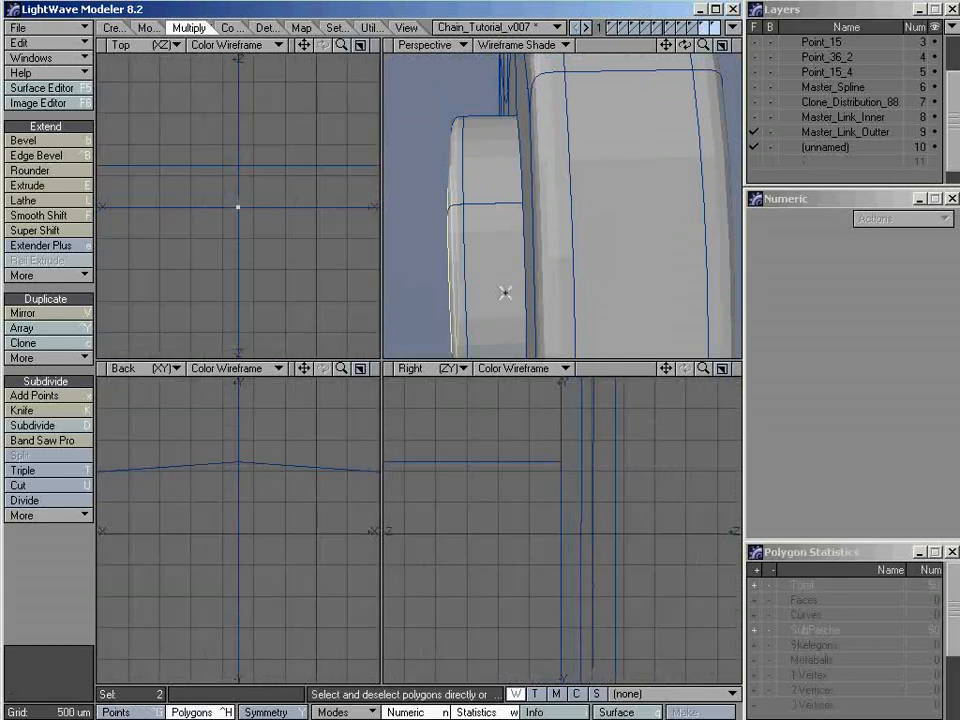
pyautogui.press(']')
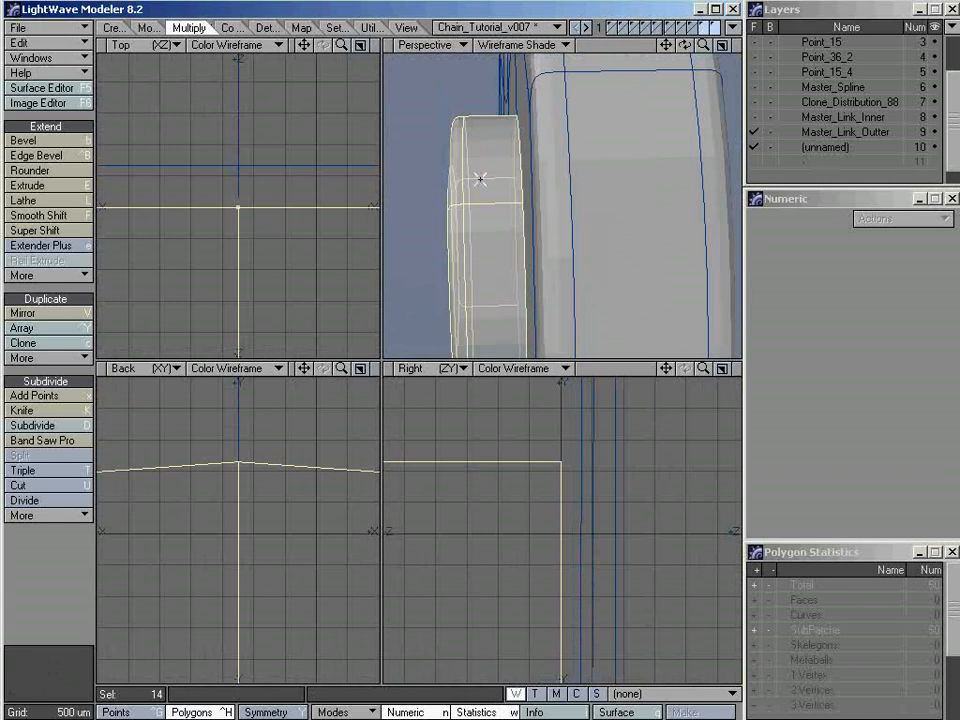
pyautogui.keyDown('alt'); pyautogui.moveTo(503, 207); pyautogui.dragTo(510, 154); pyautogui.keyUp('alt')
pyautogui.keyDown('alt'); pyautogui.moveTo(552, 207); pyautogui.dragTo(531, 197); pyautogui.keyUp('alt')
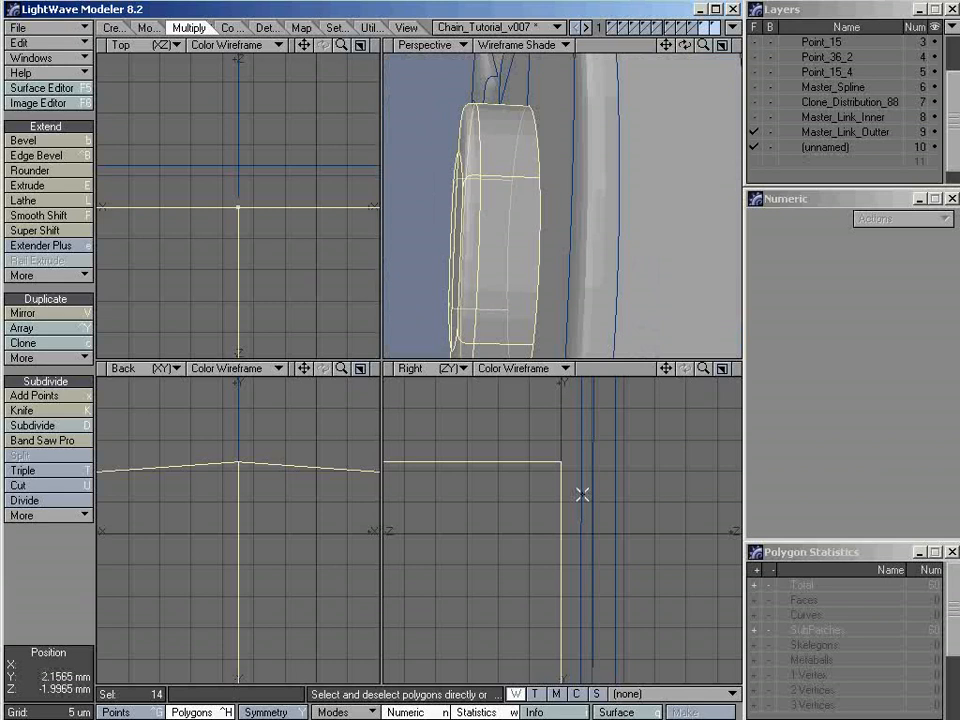
pyautogui.keyDown('alt'); pyautogui.moveTo(565, 255); pyautogui.dragTo(609, 240); pyautogui.keyUp('alt')
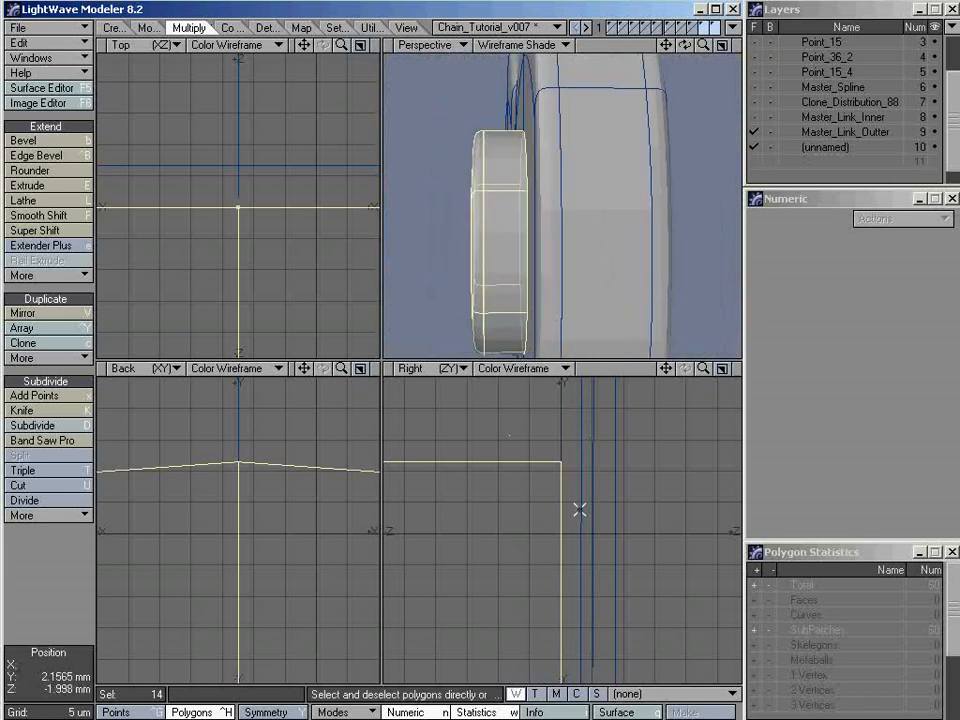
pyautogui.keyDown('alt'); pyautogui.moveTo(566, 330); pyautogui.dragTo(539, 257); pyautogui.keyUp('alt')
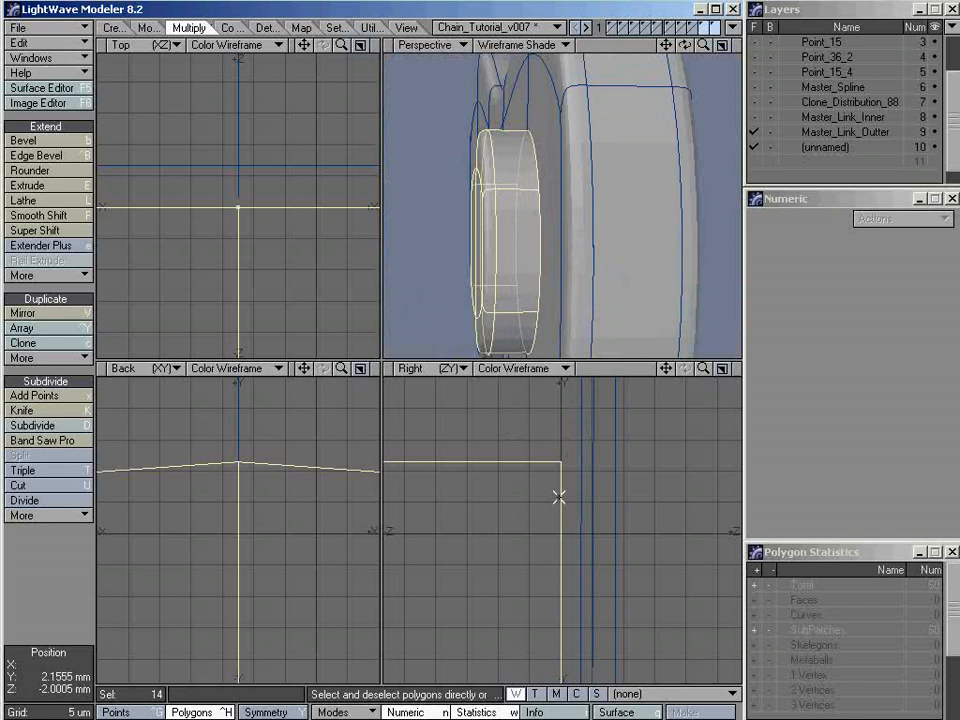
pyautogui.moveTo(561, 503)
pyautogui.keyDown('alt'); pyautogui.mouseDown()
pyautogui.moveTo(541, 491)
pyautogui.moveTo(574, 452)
pyautogui.moveTo(569, 480)
pyautogui.mouseUp(); pyautogui.keyUp('alt')
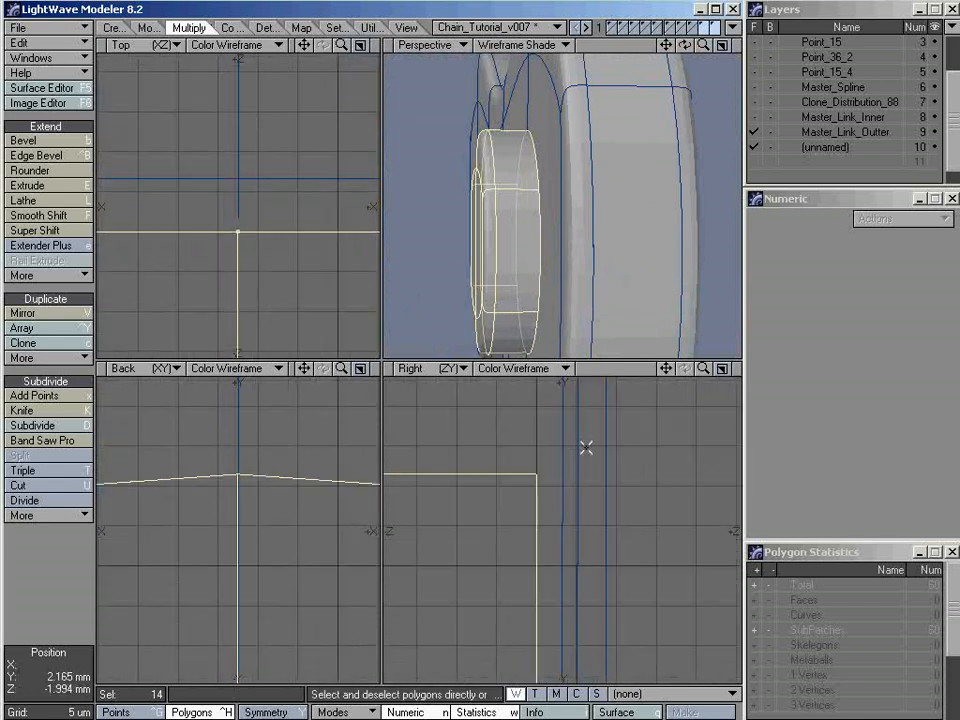
pyautogui.click(554, 510)
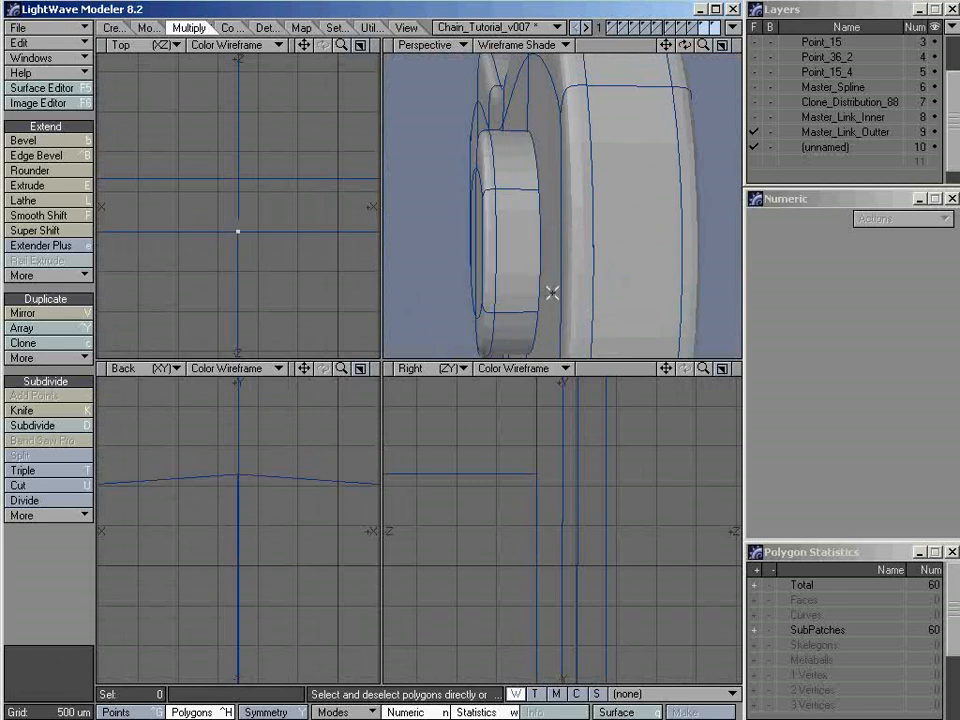
# Select the outer link's face behind the pin head, measure the gap from the pin head's back edge to that face, and clear the selection
pyautogui.click(552, 220)
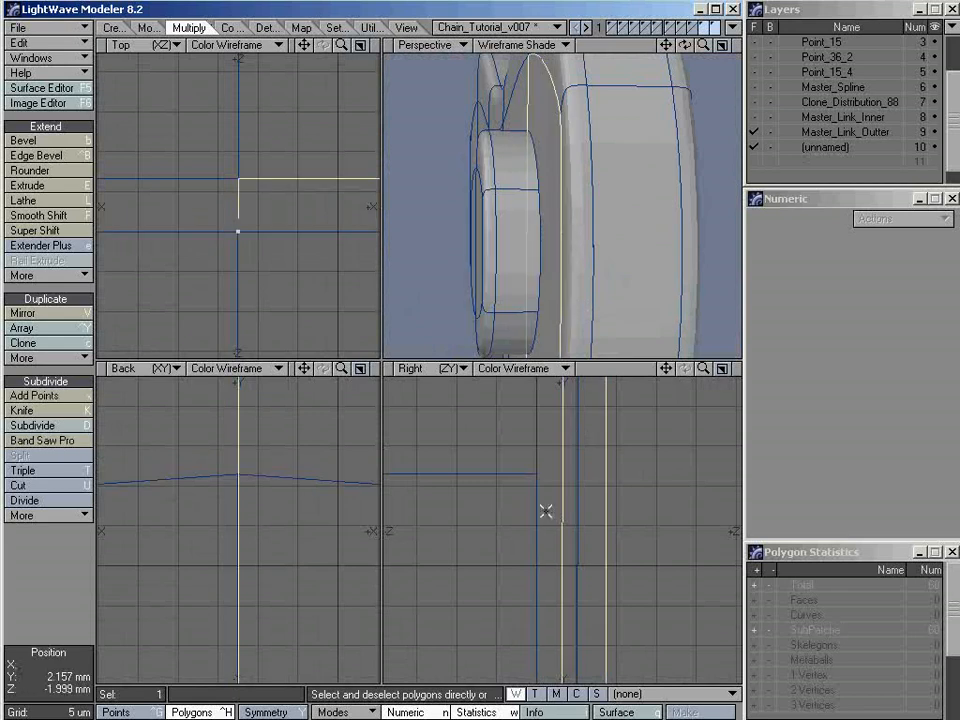
pyautogui.scroll(3, 549, 512)
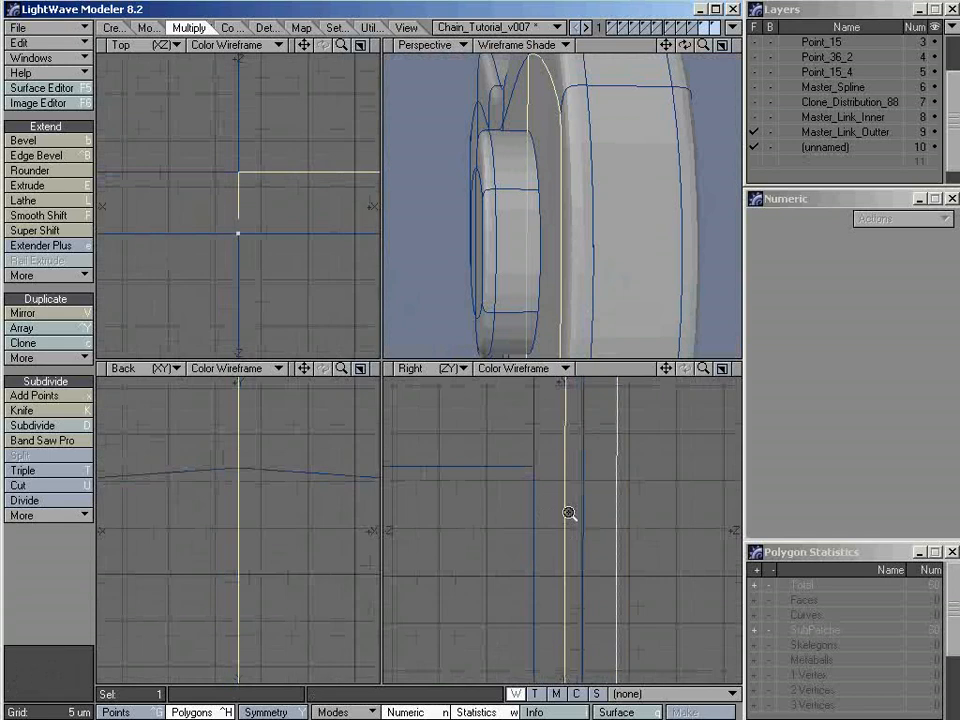
pyautogui.scroll(2, 544, 444)
pyautogui.keyDown('alt'); pyautogui.moveTo(581, 471); pyautogui.dragTo(568, 527); pyautogui.keyUp('alt')
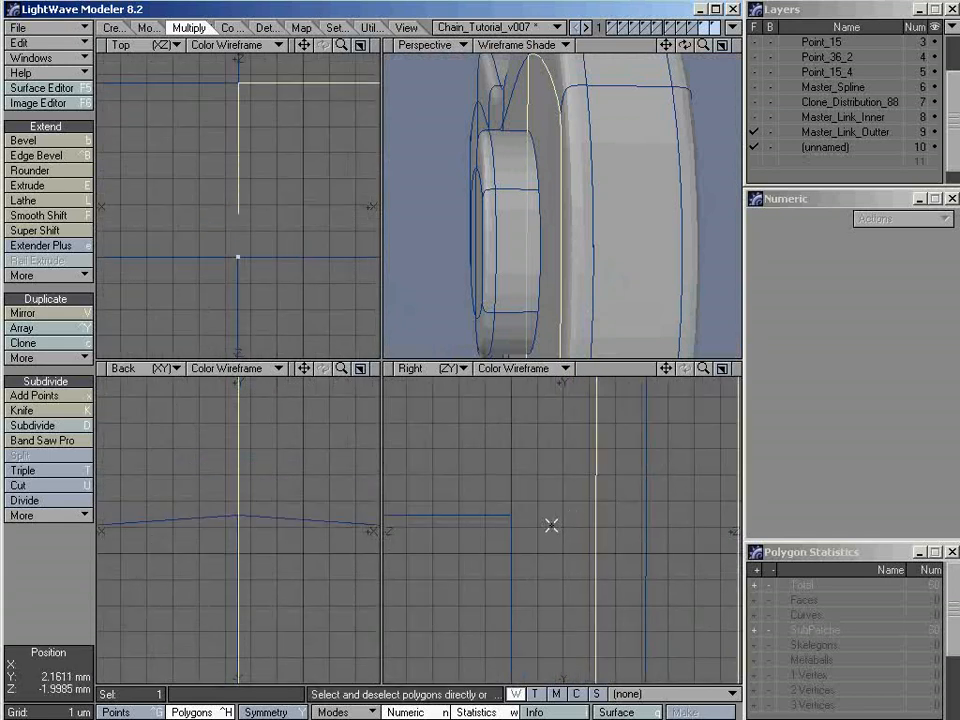
pyautogui.hotkey('ctrl', 'e')
pyautogui.moveTo(512, 516); pyautogui.dragTo(594, 516)
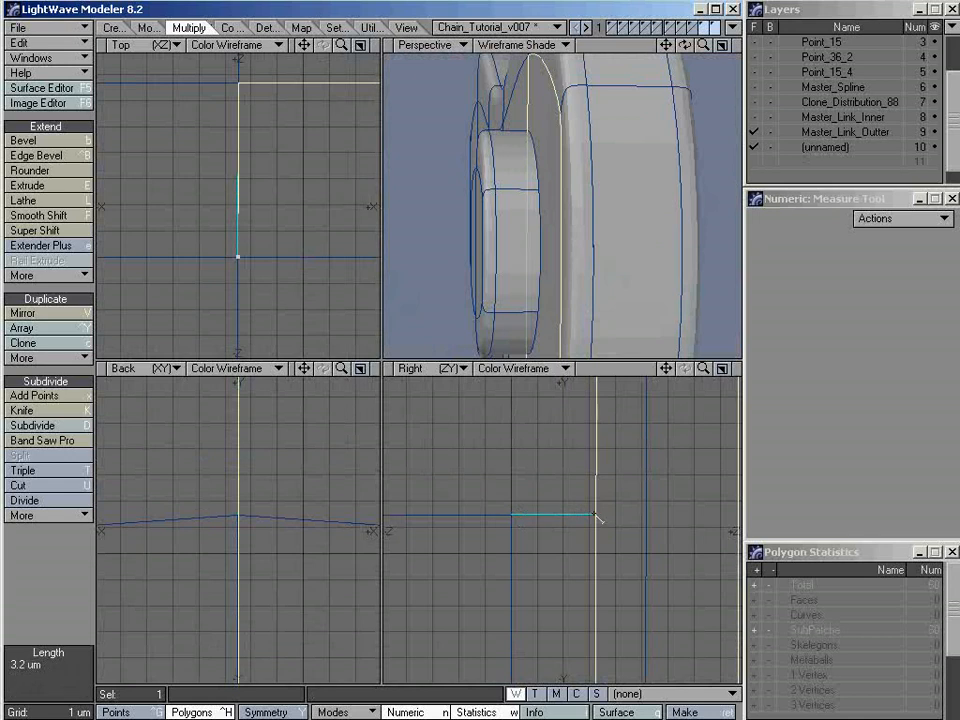
pyautogui.press('space')
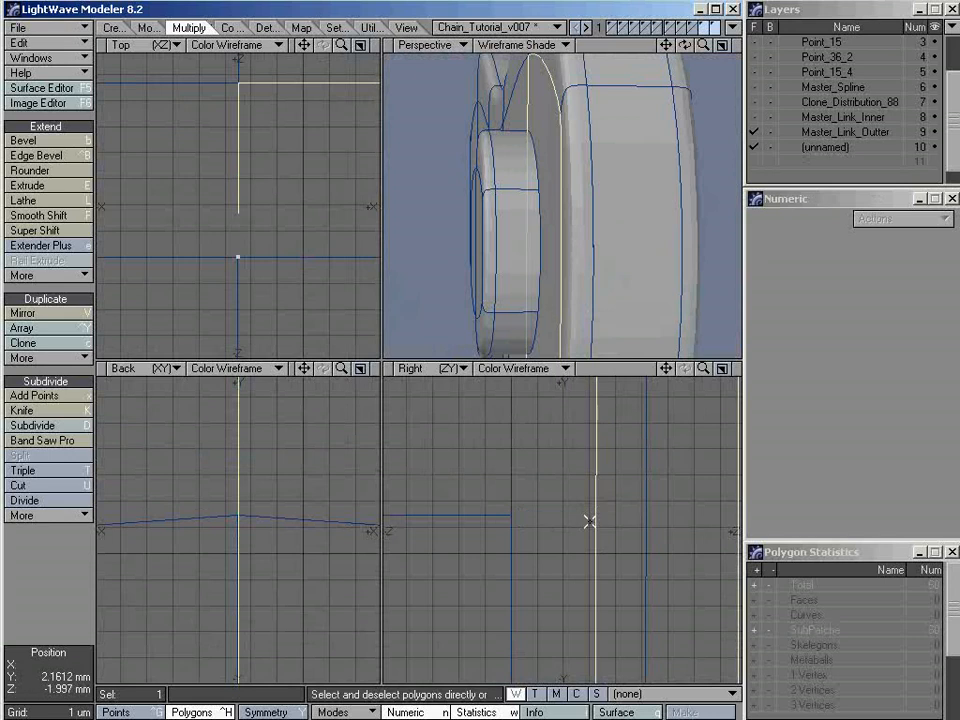
pyautogui.press('/')
pyautogui.keyDown('ctrl'); pyautogui.keyDown('alt'); pyautogui.moveTo(619, 510); pyautogui.dragTo(599, 502); pyautogui.keyUp('alt'); pyautogui.keyUp('ctrl')
# Select all connected polygons of the pin head, move them 11 um along Z into the outer link's face, and clear the selection
pyautogui.keyDown('alt'); pyautogui.moveTo(476, 234); pyautogui.dragTo(505, 226); pyautogui.keyUp('alt')
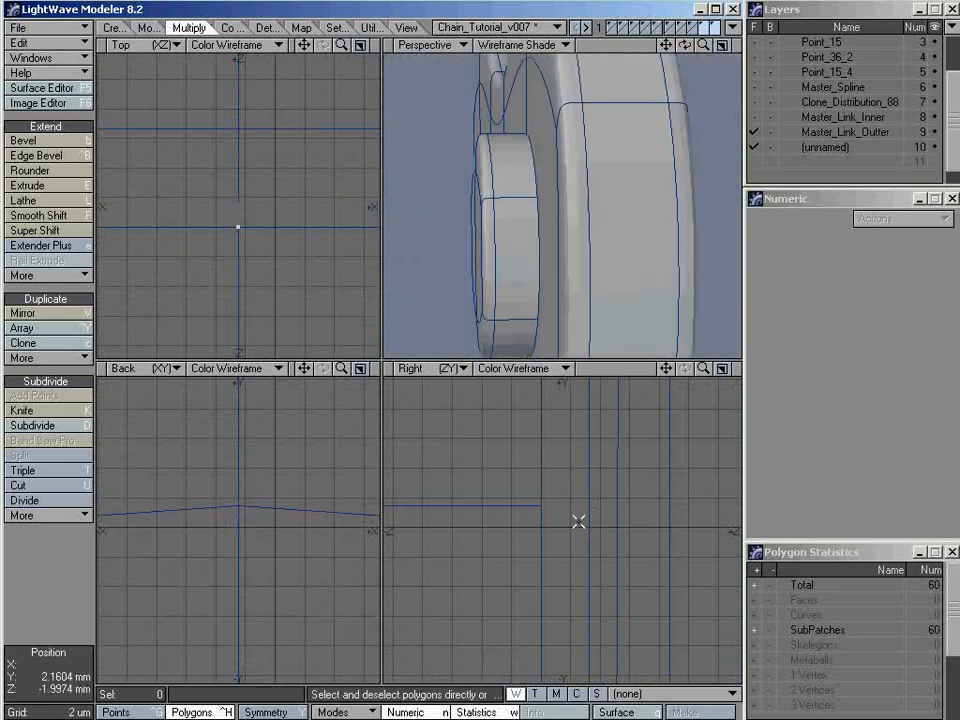
pyautogui.click(516, 264)
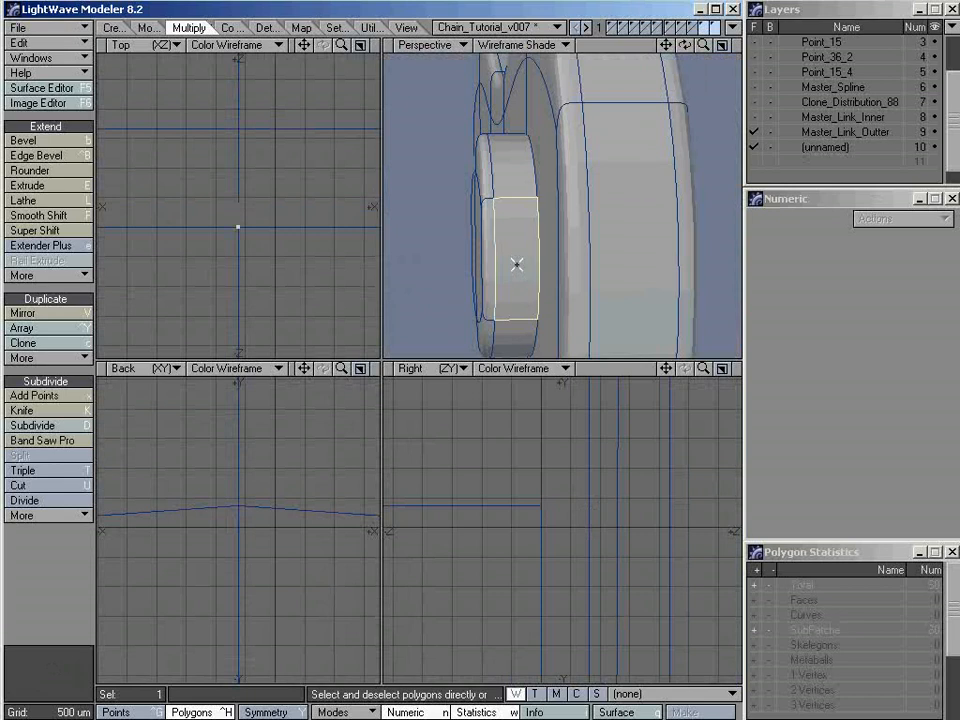
pyautogui.press(']')
pyautogui.keyDown('alt'); pyautogui.moveTo(452, 241); pyautogui.dragTo(469, 240); pyautogui.keyUp('alt')
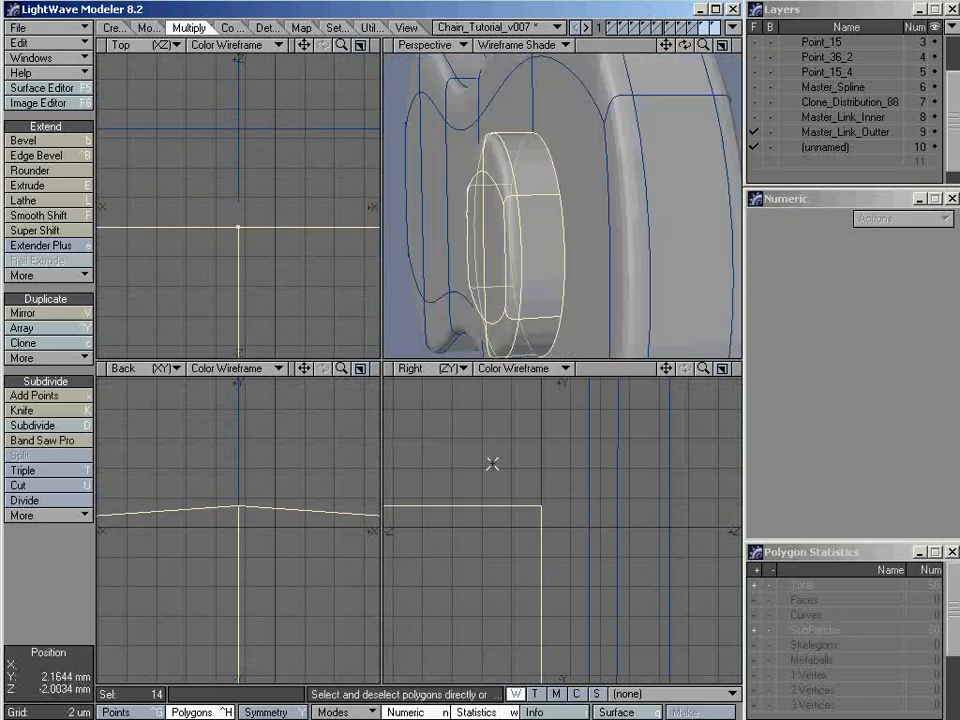
pyautogui.keyDown('ctrl'); pyautogui.keyDown('alt'); pyautogui.moveTo(609, 504); pyautogui.dragTo(534, 515); pyautogui.keyUp('alt'); pyautogui.keyUp('ctrl')
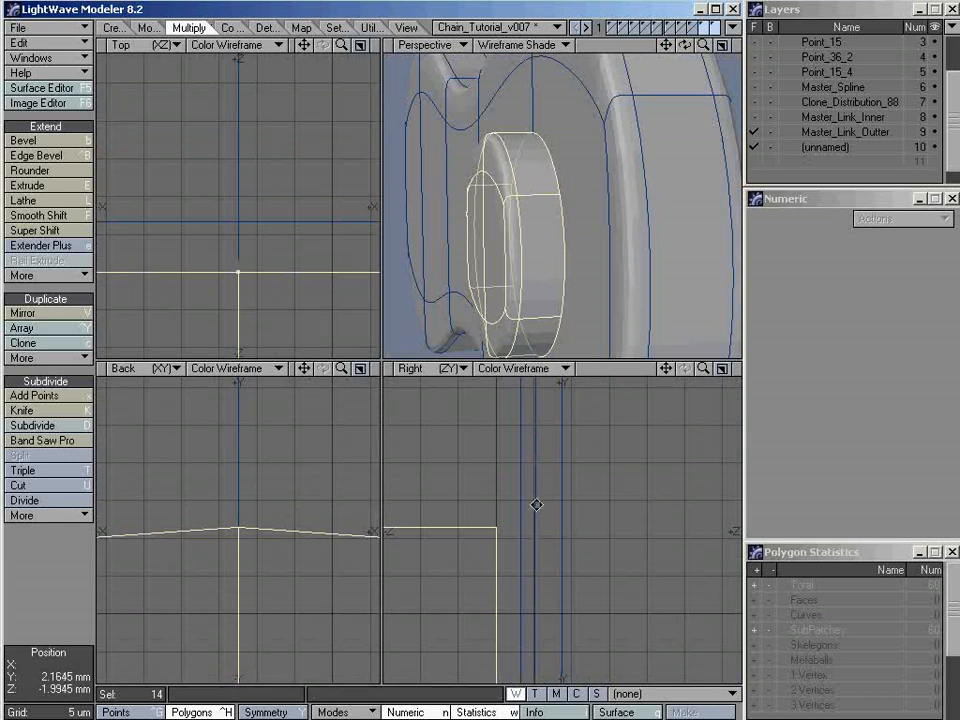
pyautogui.keyDown('alt'); pyautogui.moveTo(536, 506); pyautogui.dragTo(556, 569); pyautogui.keyUp('alt')
pyautogui.keyDown('ctrl'); pyautogui.keyDown('alt'); pyautogui.moveTo(556, 569); pyautogui.dragTo(467, 578); pyautogui.keyUp('alt'); pyautogui.keyUp('ctrl')
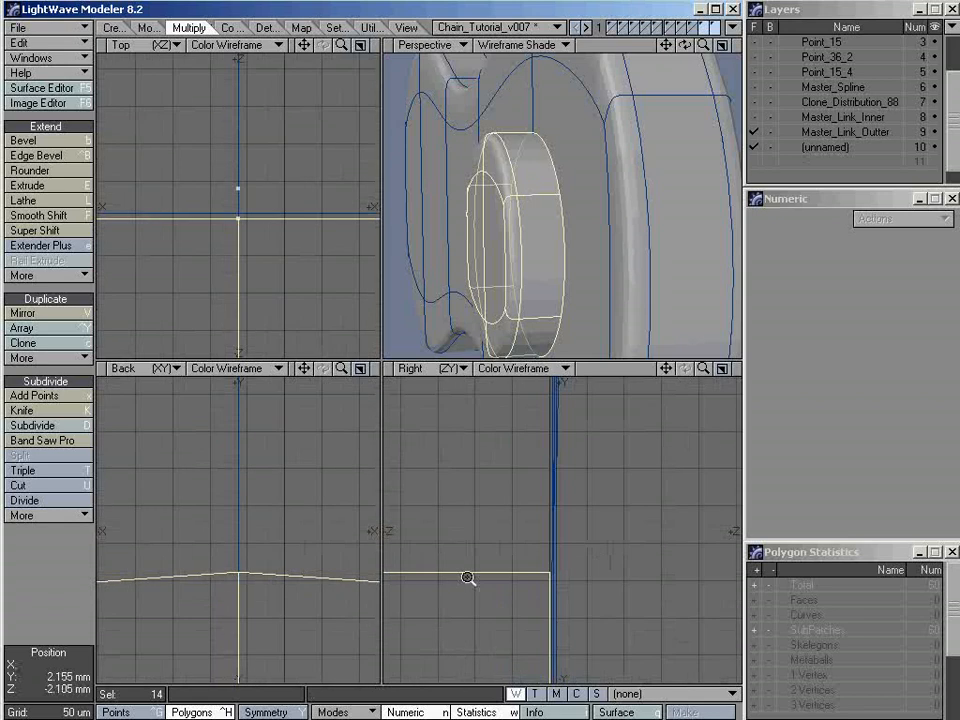
pyautogui.keyDown('ctrl'); pyautogui.keyDown('alt'); pyautogui.moveTo(605, 559); pyautogui.dragTo(532, 475); pyautogui.keyUp('alt'); pyautogui.keyUp('ctrl')
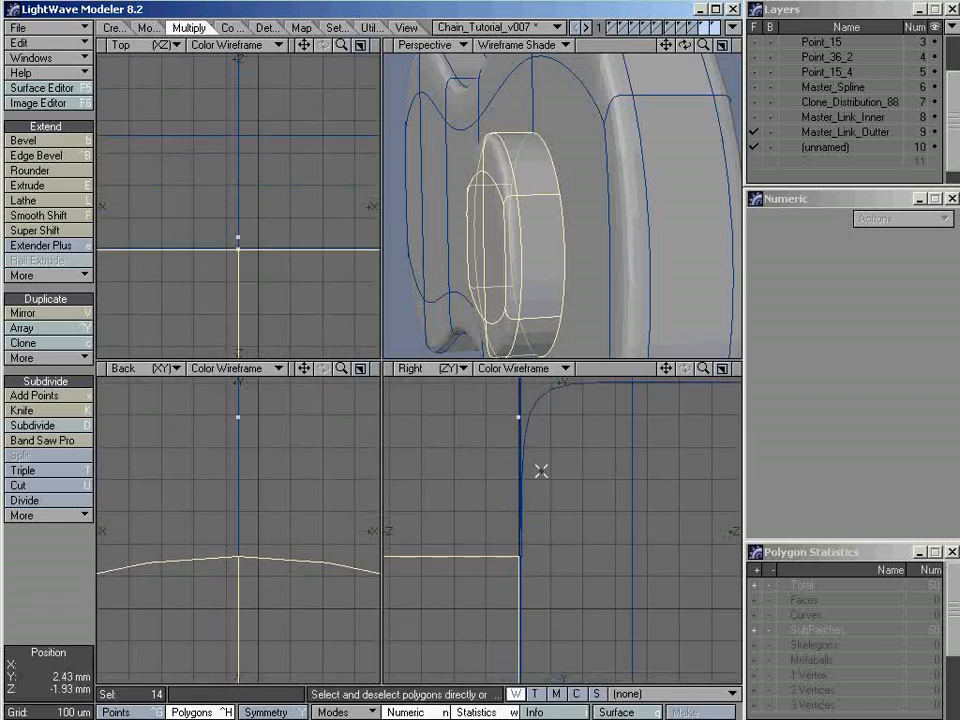
pyautogui.keyDown('alt'); pyautogui.moveTo(533, 576); pyautogui.dragTo(648, 488); pyautogui.keyUp('alt')
pyautogui.keyDown('alt'); pyautogui.moveTo(460, 442); pyautogui.dragTo(598, 512); pyautogui.keyUp('alt')
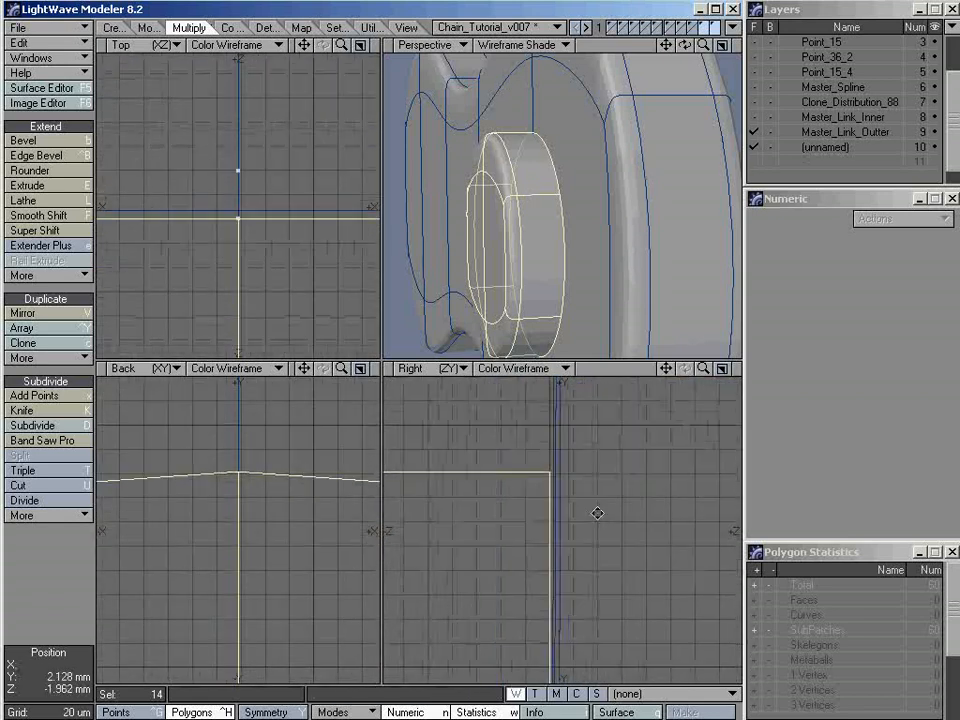
pyautogui.keyDown('ctrl'); pyautogui.keyDown('alt'); pyautogui.moveTo(550, 479); pyautogui.dragTo(716, 483); pyautogui.keyUp('alt'); pyautogui.keyUp('ctrl')
pyautogui.keyDown('ctrl'); pyautogui.keyDown('alt'); pyautogui.moveTo(598, 465); pyautogui.dragTo(676, 466); pyautogui.keyUp('alt'); pyautogui.keyUp('ctrl')
pyautogui.keyDown('alt'); pyautogui.moveTo(635, 468); pyautogui.dragTo(597, 481); pyautogui.keyUp('alt')
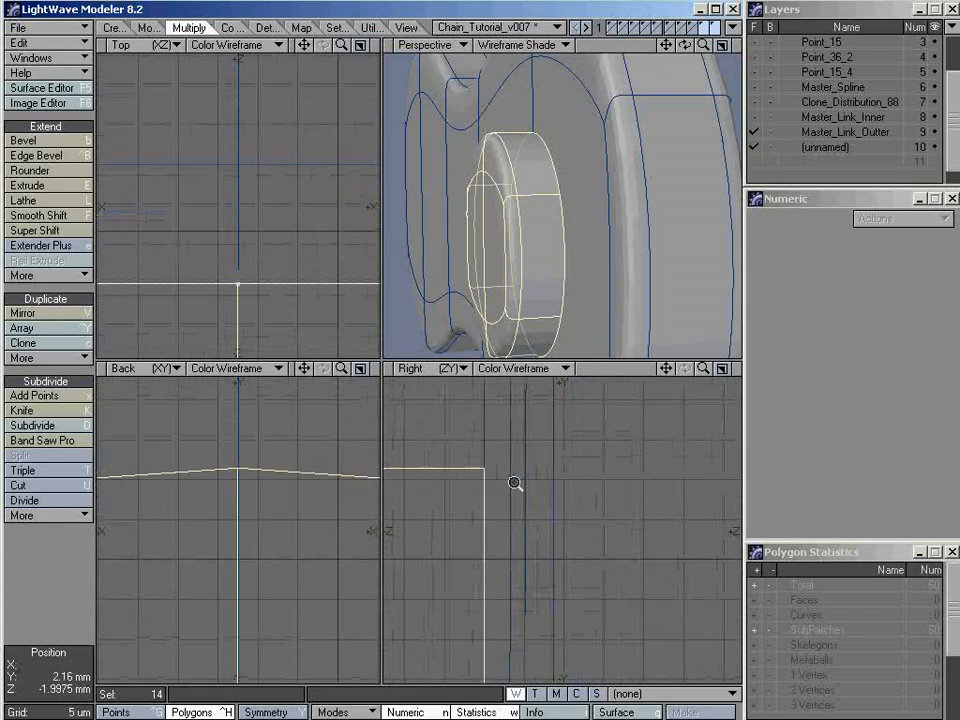
pyautogui.keyDown('ctrl'); pyautogui.keyDown('alt'); pyautogui.moveTo(514, 484); pyautogui.dragTo(572, 484); pyautogui.keyUp('alt'); pyautogui.keyUp('ctrl')
pyautogui.keyDown('alt'); pyautogui.moveTo(529, 468); pyautogui.dragTo(580, 483); pyautogui.keyUp('alt')
pyautogui.keyDown('ctrl'); pyautogui.keyDown('alt'); pyautogui.moveTo(580, 483); pyautogui.dragTo(555, 480); pyautogui.keyUp('alt'); pyautogui.keyUp('ctrl')
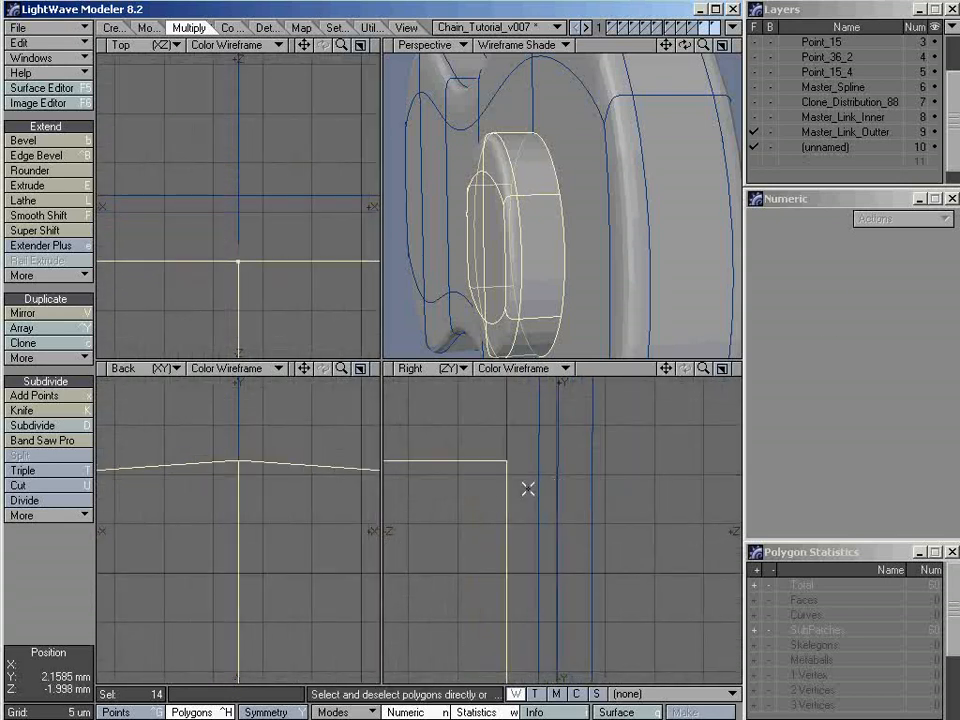
pyautogui.press('t')
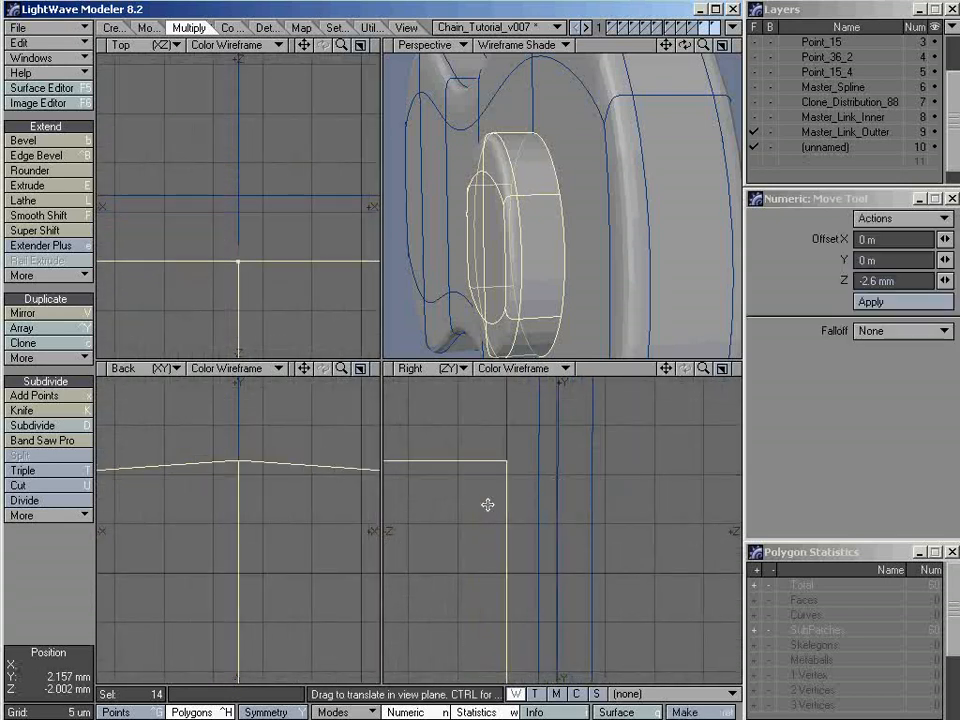
pyautogui.moveTo(462, 504); pyautogui.dragTo(571, 504)
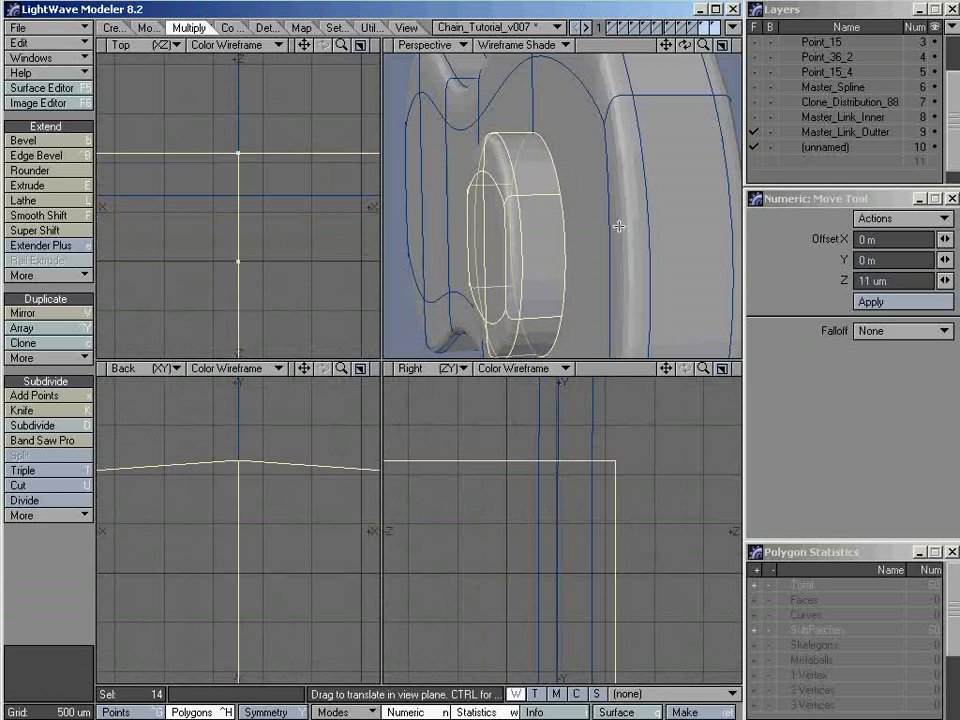
pyautogui.press('space')
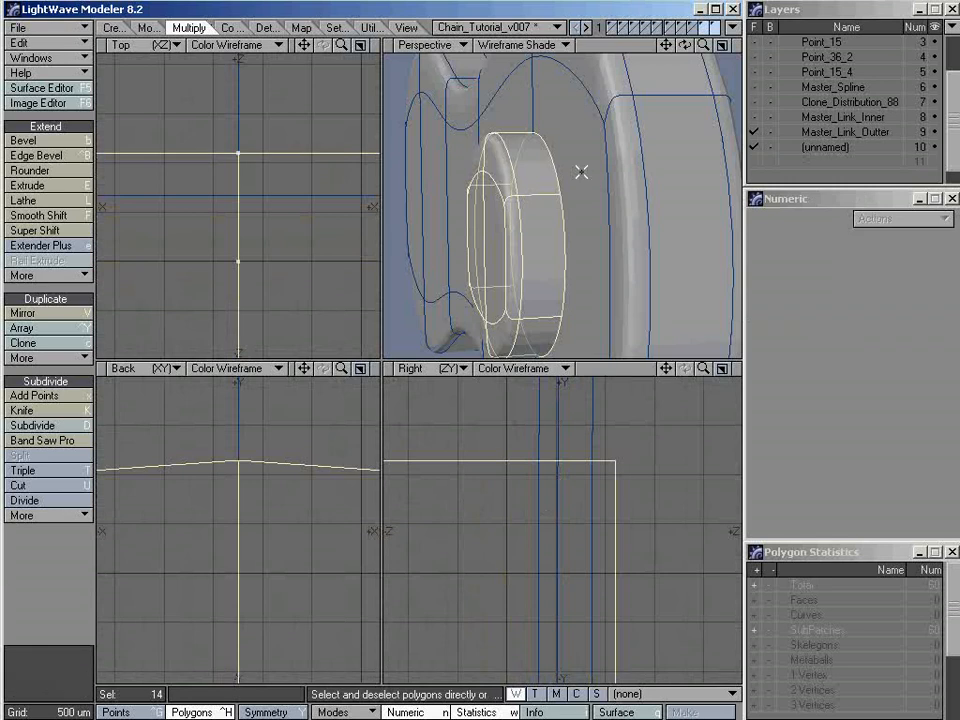
pyautogui.press('/')
# Convert the outer link and pin head back from SubPatches to plain polygons, and place the Master_Link_Outter layer in the background
pyautogui.press('a')
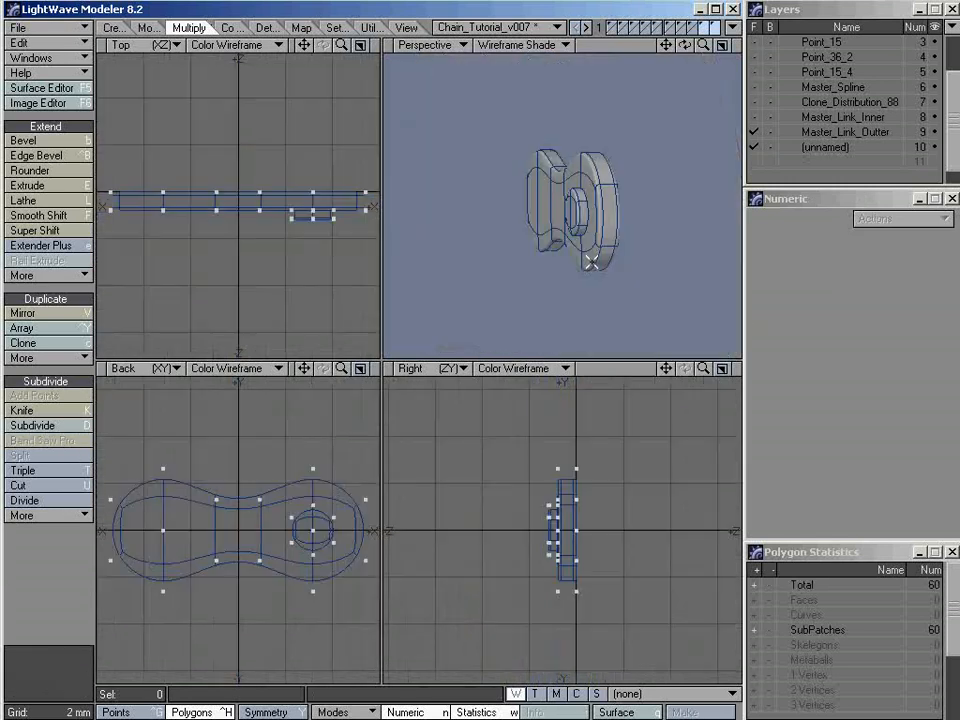
pyautogui.keyDown('alt'); pyautogui.moveTo(578, 233); pyautogui.dragTo(632, 213); pyautogui.keyUp('alt')
pyautogui.press('Tab')
pyautogui.click(638, 205)
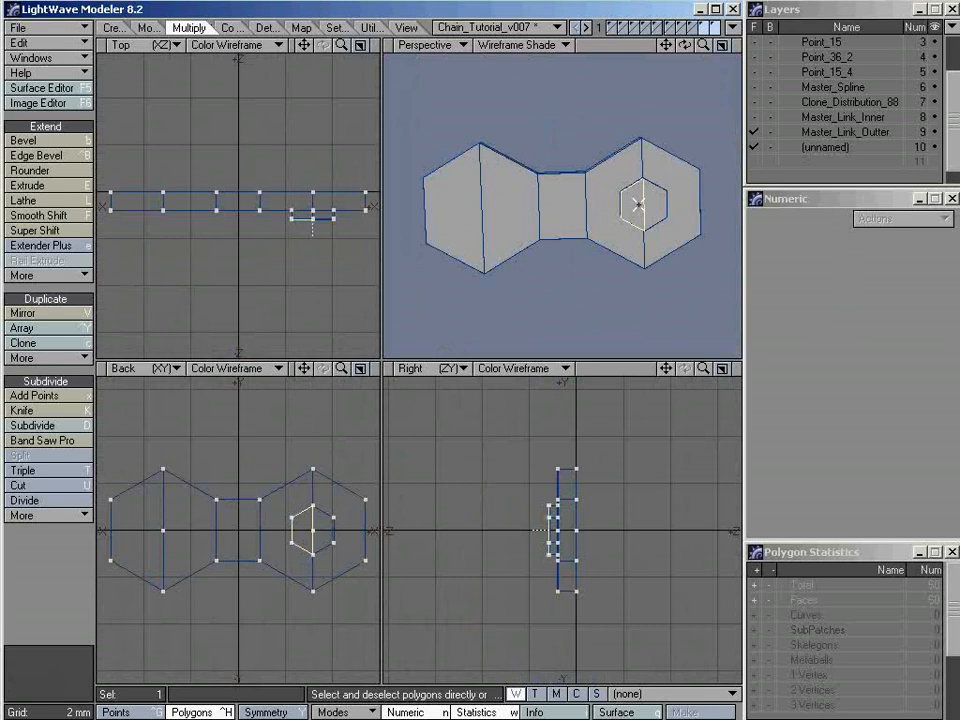
pyautogui.click(770, 132)
pyautogui.click(549, 263)
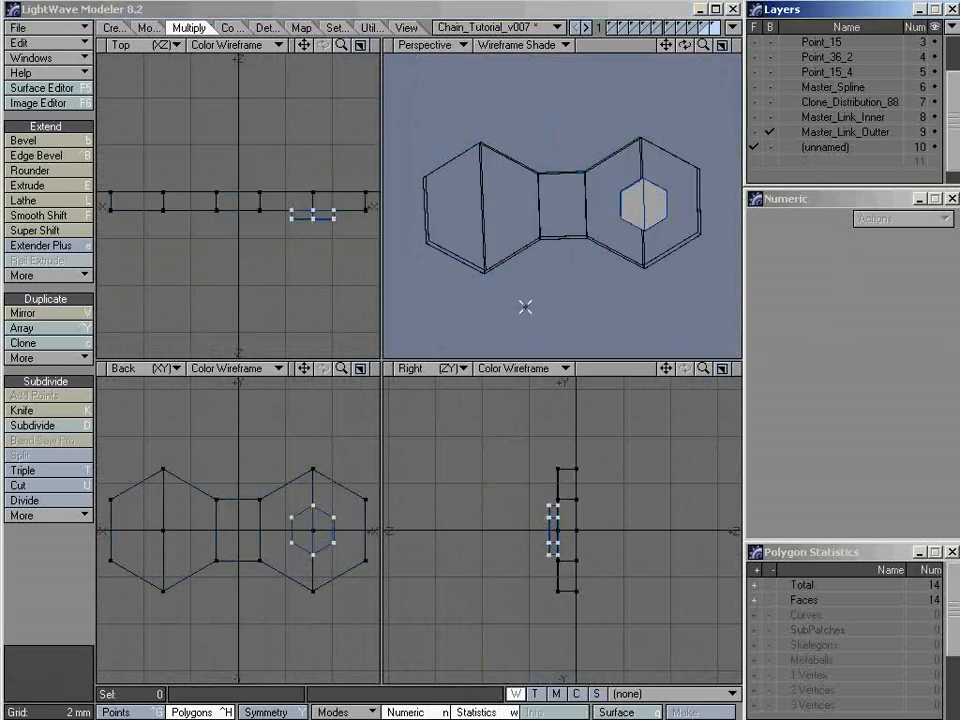
# Mirror the pin head across the X axis about a 0 m centre onto the link's other end
pyautogui.keyDown('alt'); pyautogui.moveTo(628, 168); pyautogui.dragTo(390, 190); pyautogui.keyUp('alt')
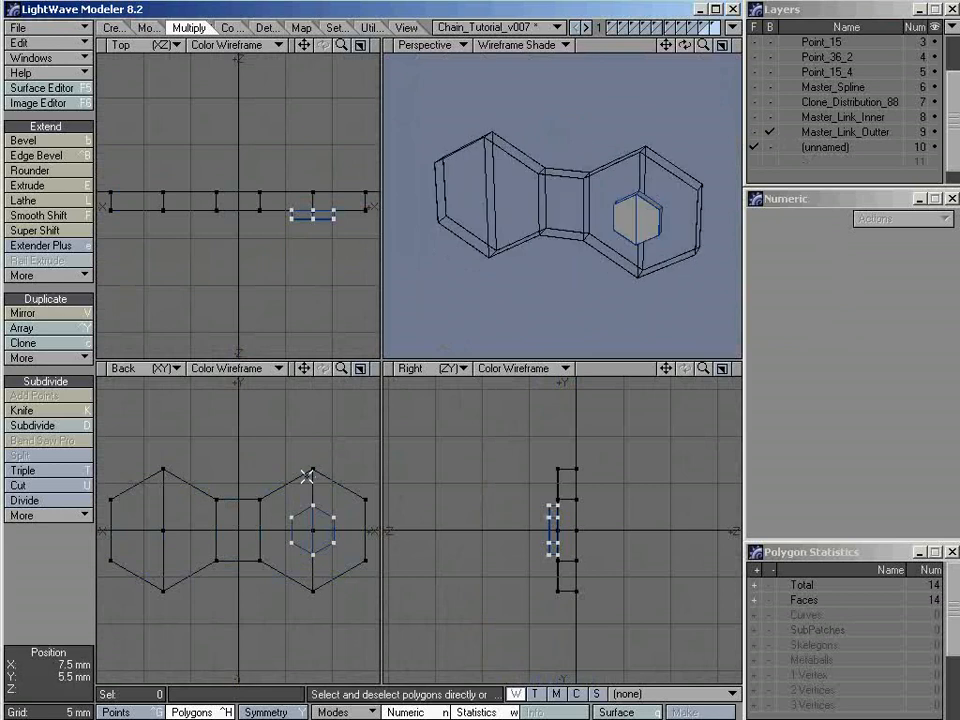
pyautogui.hotkey('shift', 'v')
pyautogui.click(247, 497)
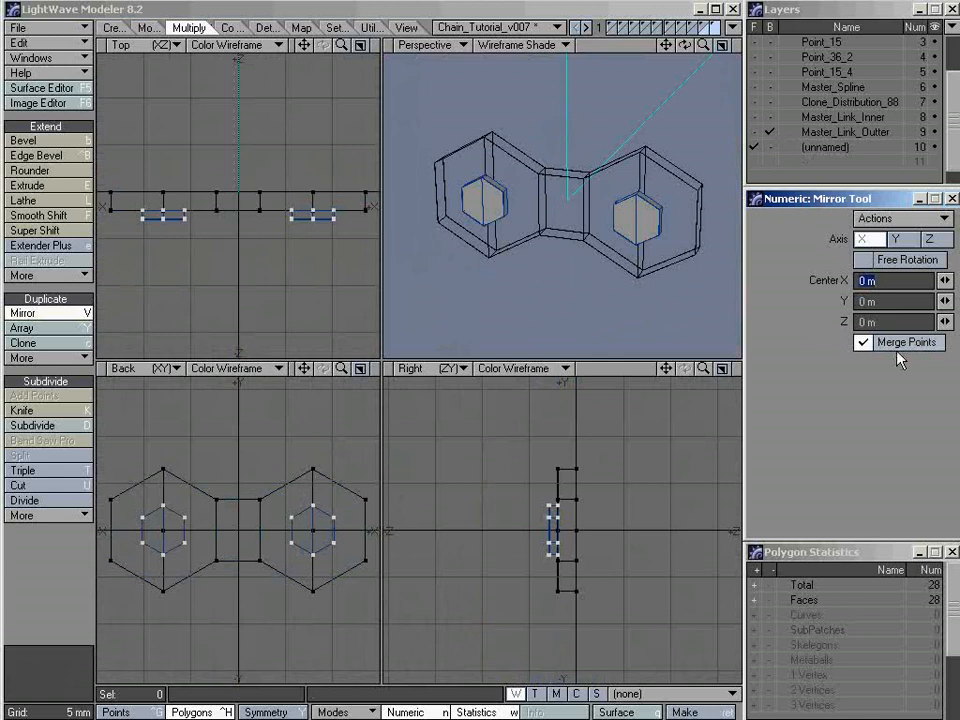
pyautogui.press('space')
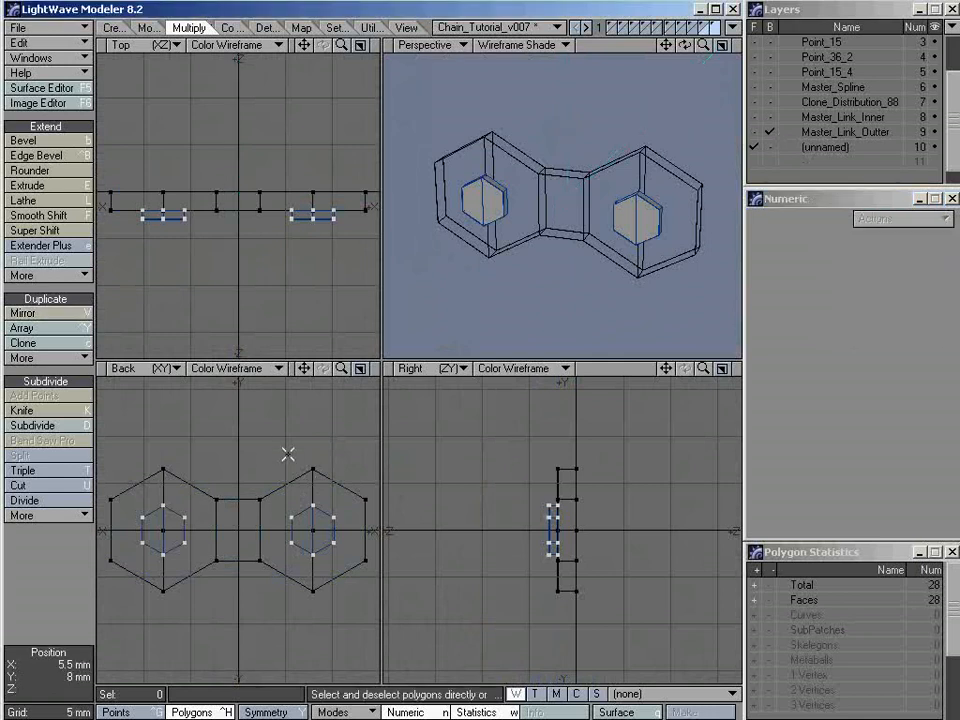
pyautogui.keyDown('alt'); pyautogui.moveTo(609, 336); pyautogui.dragTo(577, 215); pyautogui.keyUp('alt')
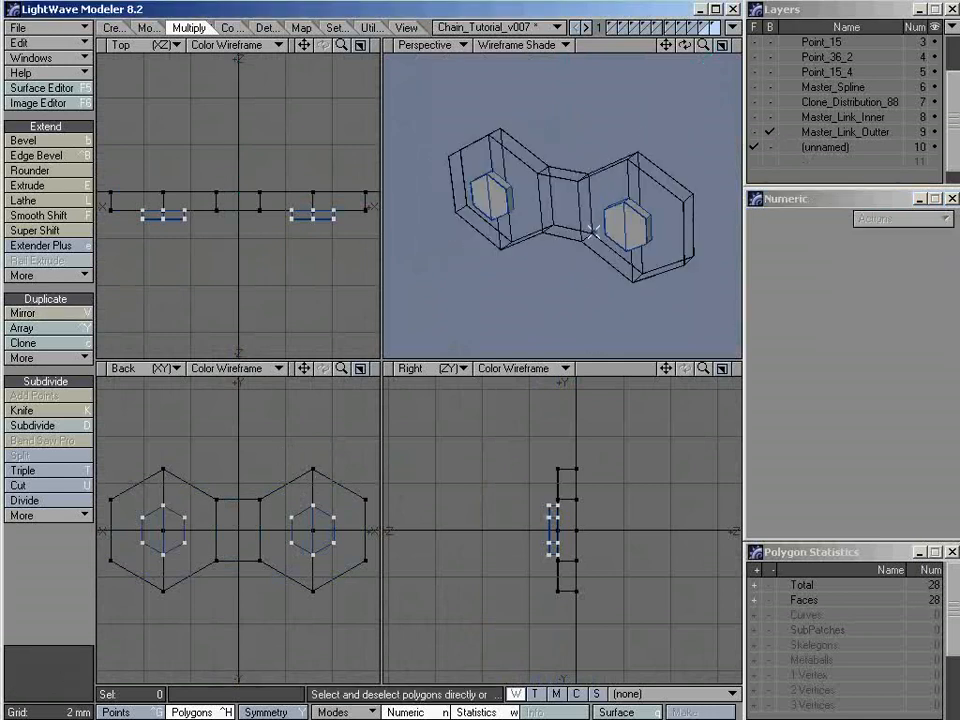
pyautogui.keyDown('alt'); pyautogui.moveTo(544, 259); pyautogui.dragTo(570, 242); pyautogui.keyUp('alt')
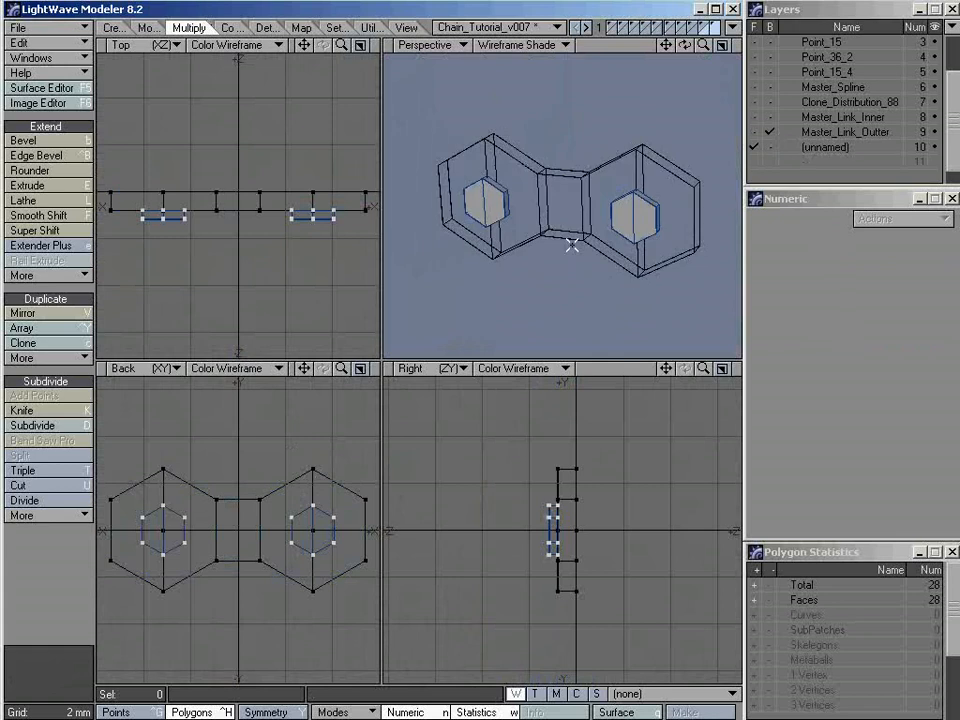
# Cut both pin heads from the unnamed layer and paste them into the Master_Link_Outter layer
pyautogui.press('x')
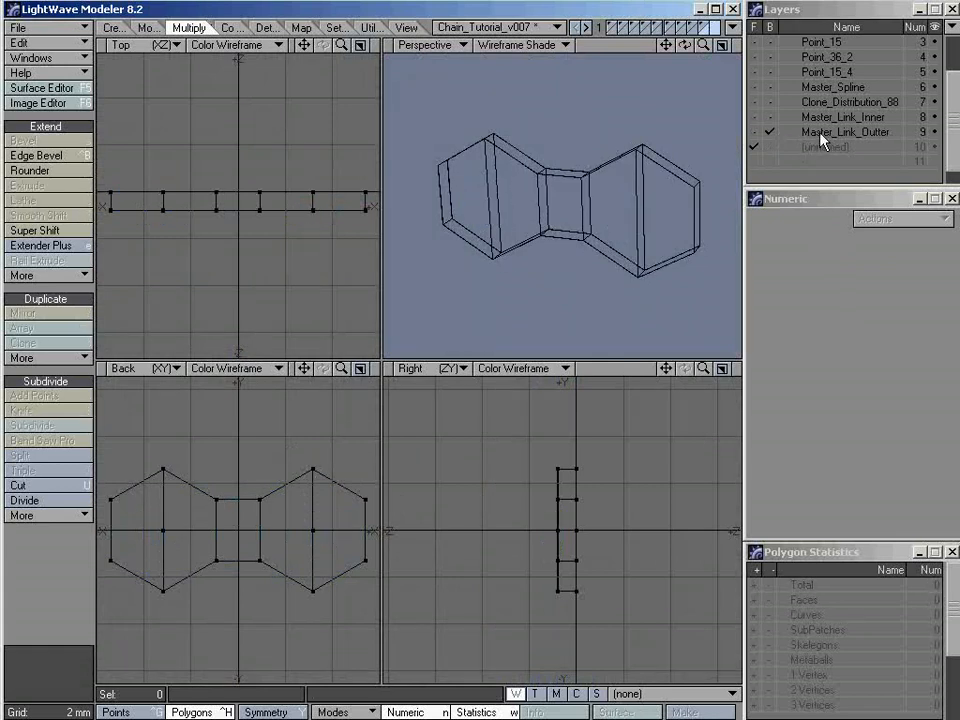
pyautogui.click(821, 134)
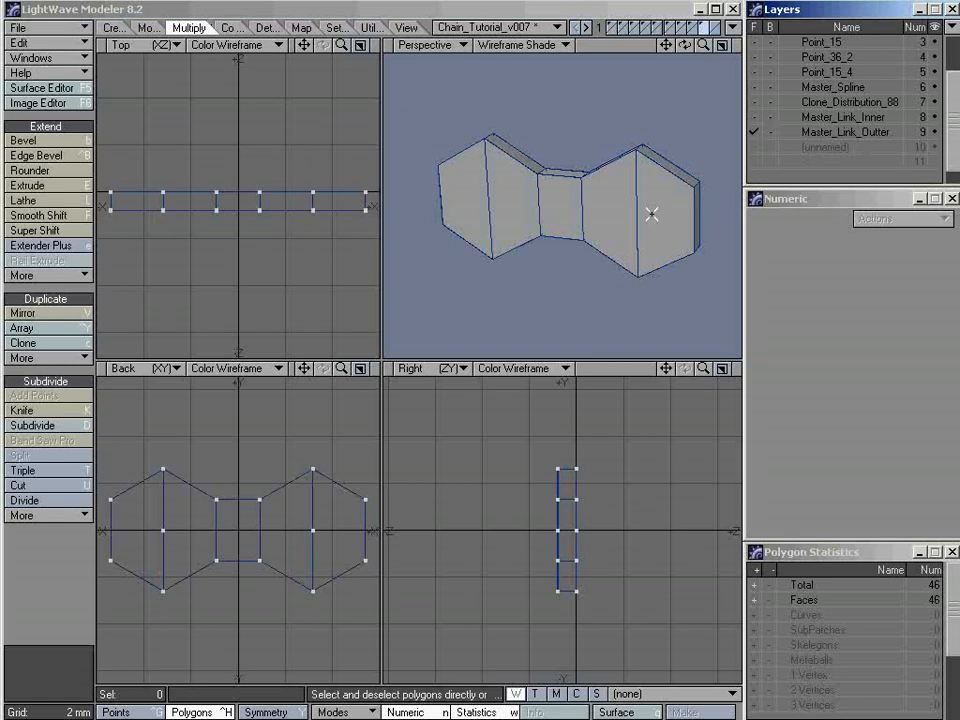
pyautogui.press('v')
pyautogui.keyDown('alt'); pyautogui.moveTo(651, 212); pyautogui.dragTo(565, 245); pyautogui.keyUp('alt')
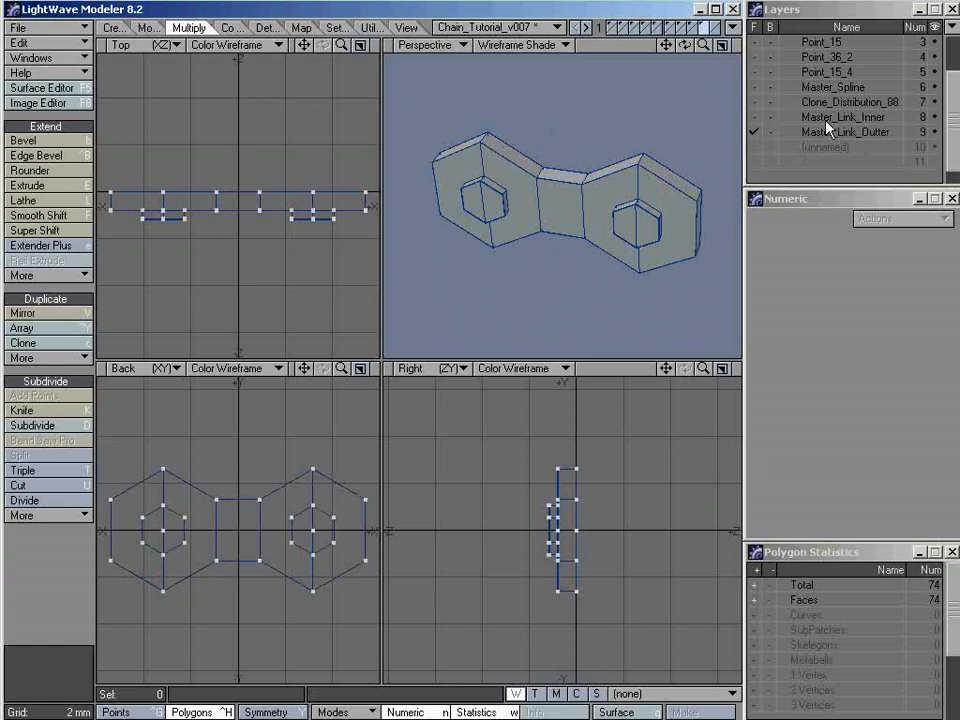
# Show Master_Link_Inner together with Master_Link_Outter and examine how the two plates and the pin heads sit against each other
pyautogui.keyDown('shift'); pyautogui.click(826, 120); pyautogui.keyUp('shift')
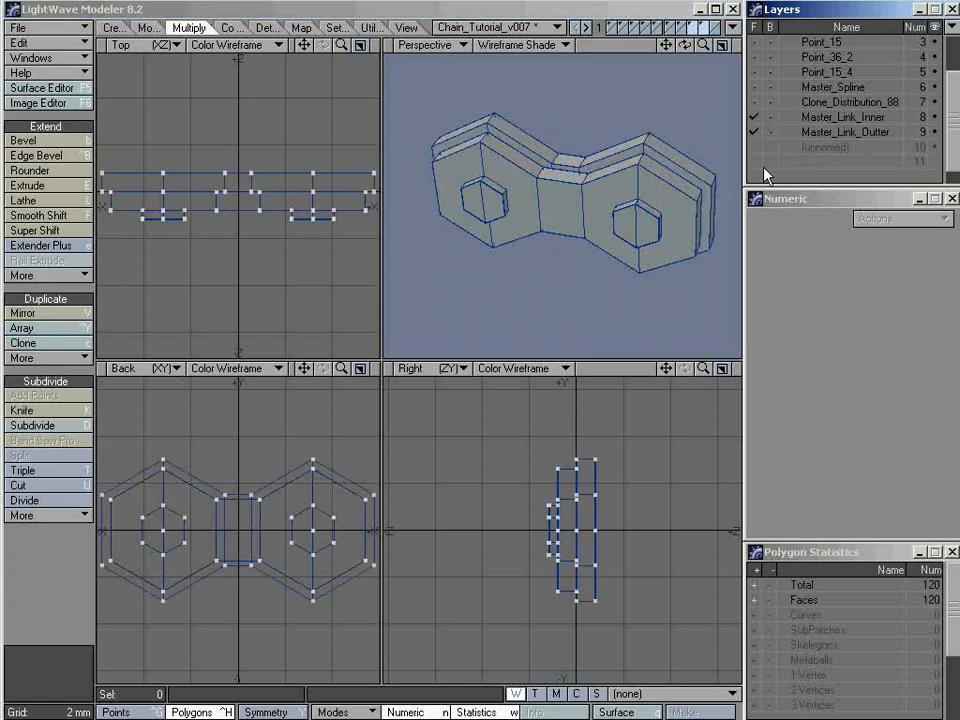
pyautogui.keyDown('alt'); pyautogui.moveTo(636, 240); pyautogui.dragTo(493, 246); pyautogui.keyUp('alt')
pyautogui.press('a')
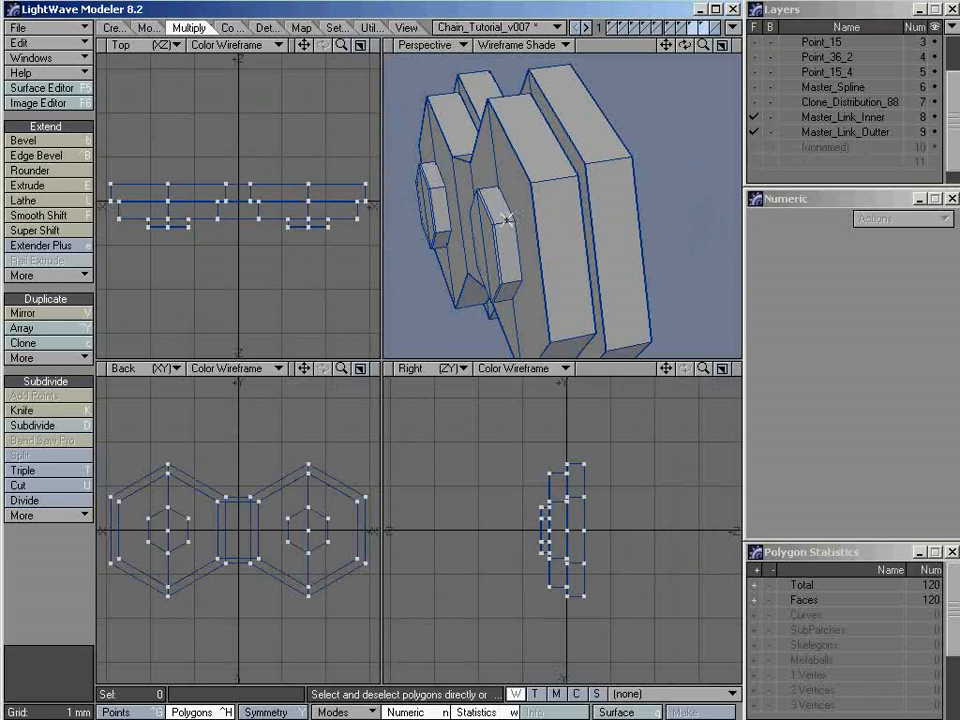
pyautogui.keyDown('alt'); pyautogui.moveTo(512, 210); pyautogui.dragTo(560, 222); pyautogui.keyUp('alt')
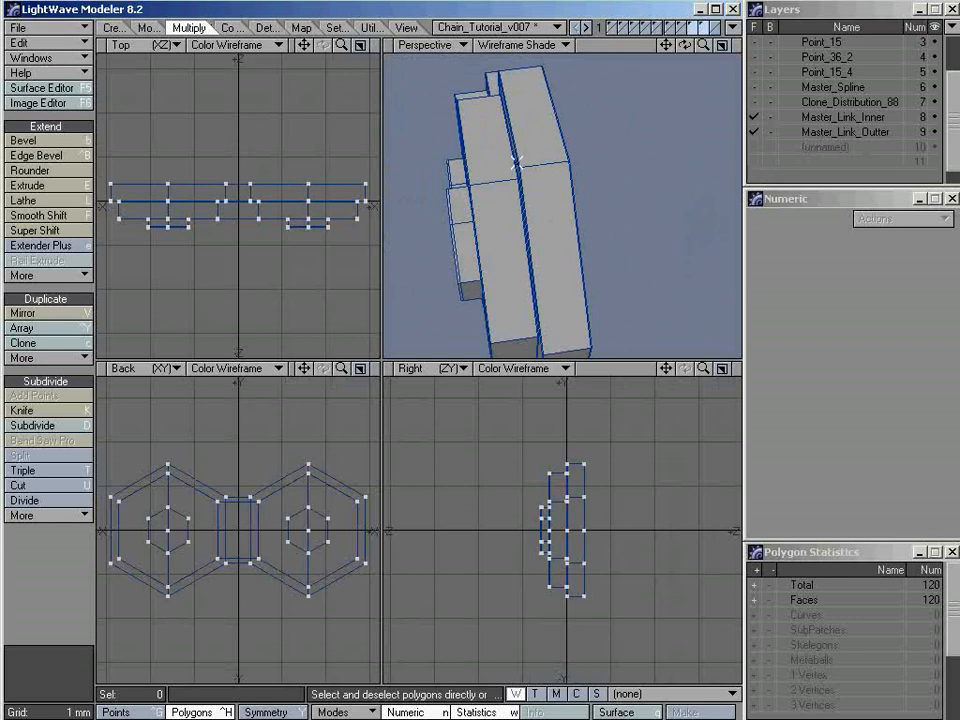
pyautogui.keyDown('ctrl'); pyautogui.keyDown('alt'); pyautogui.moveTo(572, 473); pyautogui.dragTo(838, 482); pyautogui.keyUp('alt'); pyautogui.keyUp('ctrl')
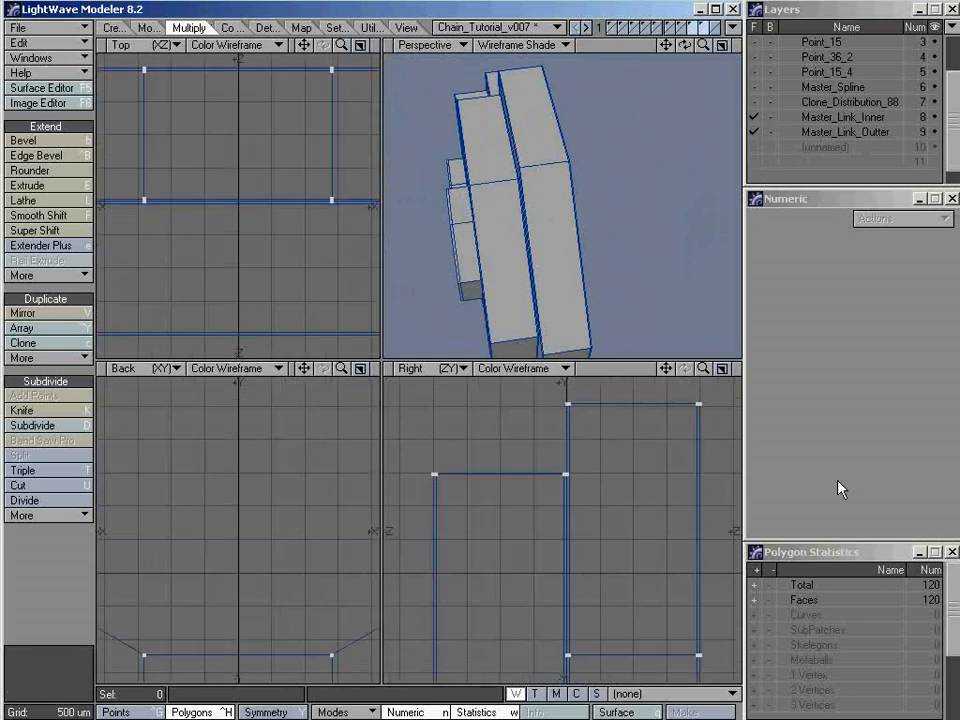
pyautogui.moveTo(572, 474)
pyautogui.keyDown('ctrl'); pyautogui.keyDown('alt'); pyautogui.mouseDown()
pyautogui.moveTo(617, 474)
pyautogui.moveTo(574, 450)
pyautogui.mouseUp(); pyautogui.keyUp('alt'); pyautogui.keyUp('ctrl')
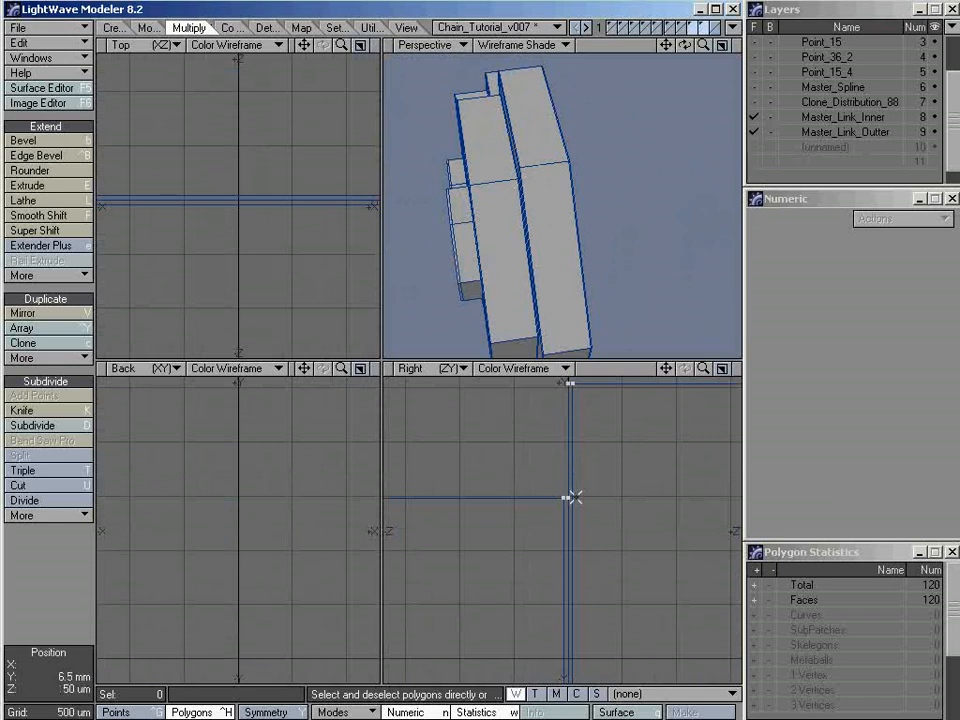
pyautogui.keyDown('ctrl'); pyautogui.keyDown('alt'); pyautogui.moveTo(588, 490); pyautogui.dragTo(465, 506); pyautogui.keyUp('alt'); pyautogui.keyUp('ctrl')
pyautogui.keyDown('ctrl'); pyautogui.keyDown('alt'); pyautogui.moveTo(591, 540); pyautogui.dragTo(516, 541); pyautogui.keyUp('alt'); pyautogui.keyUp('ctrl')
pyautogui.keyDown('alt'); pyautogui.moveTo(603, 573); pyautogui.dragTo(581, 507); pyautogui.keyUp('alt')
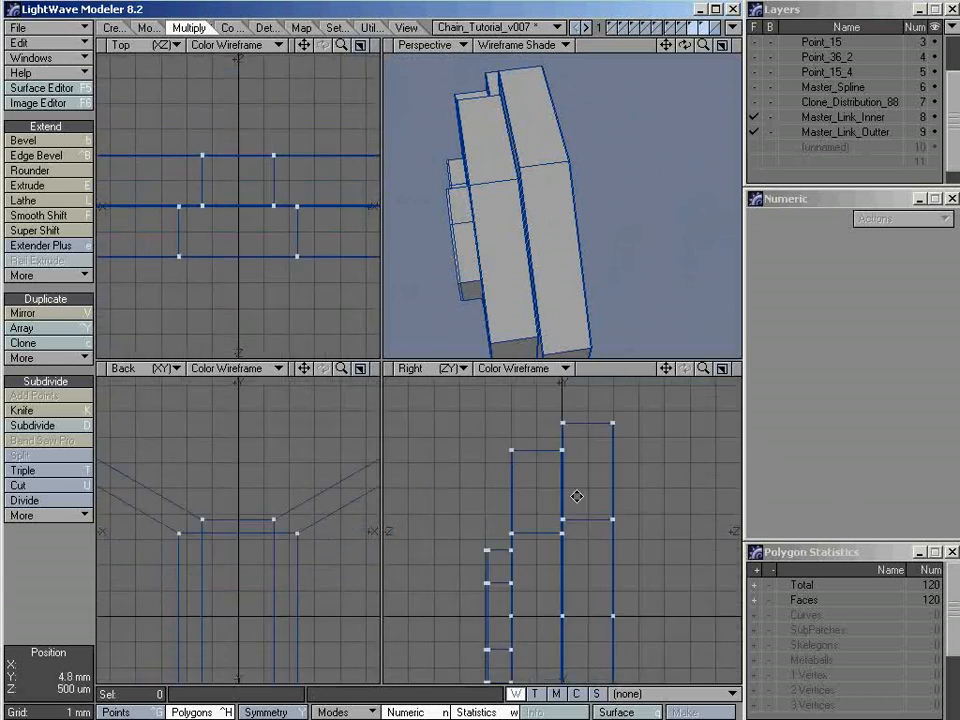
pyautogui.keyDown('ctrl'); pyautogui.keyDown('alt'); pyautogui.moveTo(563, 451); pyautogui.dragTo(714, 453); pyautogui.keyUp('alt'); pyautogui.keyUp('ctrl')
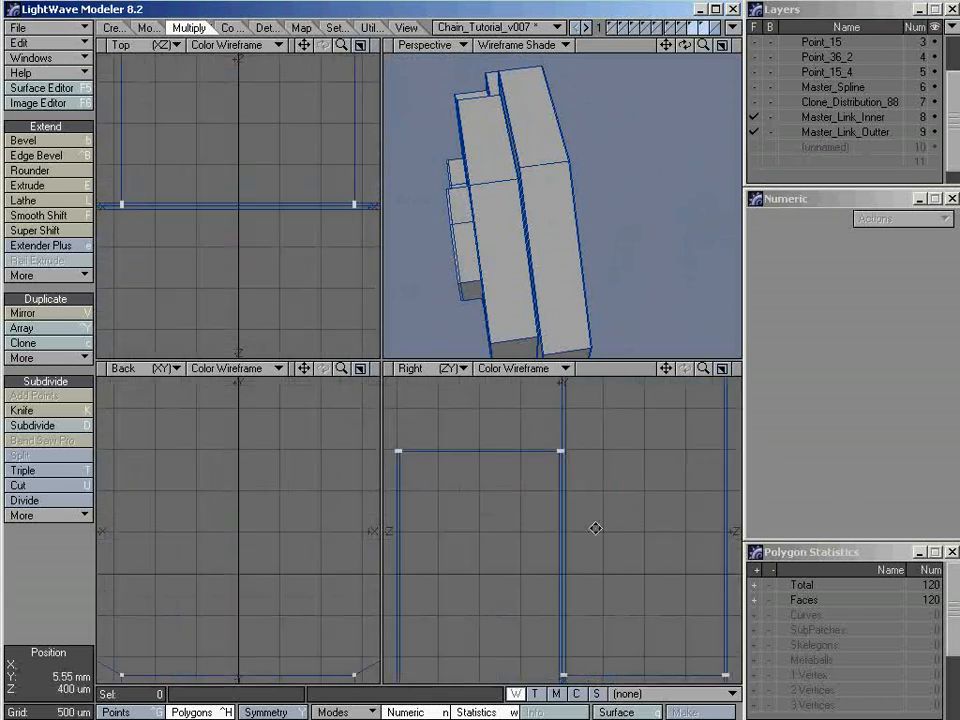
pyautogui.keyDown('alt'); pyautogui.moveTo(584, 576); pyautogui.dragTo(574, 446); pyautogui.keyUp('alt')
pyautogui.keyDown('ctrl'); pyautogui.keyDown('alt'); pyautogui.moveTo(565, 522); pyautogui.dragTo(574, 497); pyautogui.keyUp('alt'); pyautogui.keyUp('ctrl')
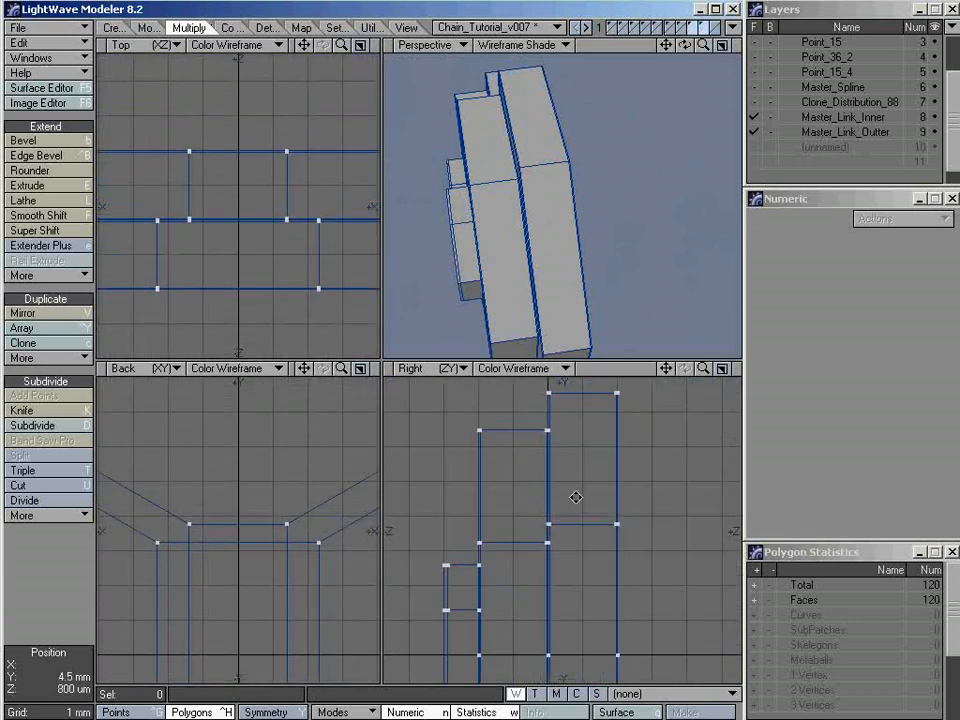
pyautogui.keyDown('alt'); pyautogui.moveTo(510, 216); pyautogui.dragTo(410, 162); pyautogui.keyUp('alt')
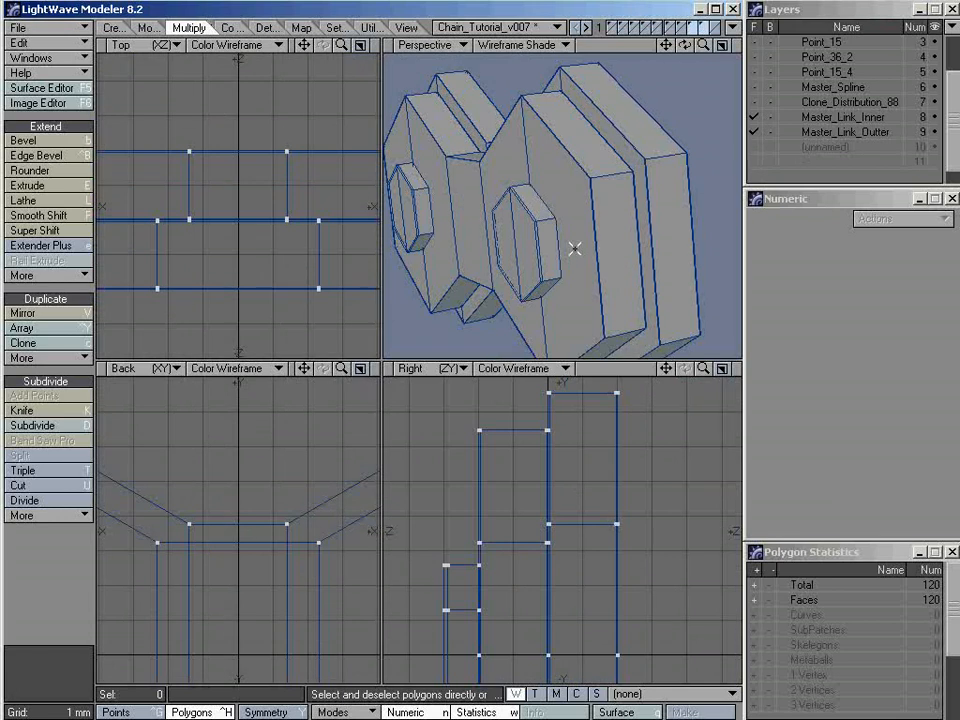
pyautogui.press('a')
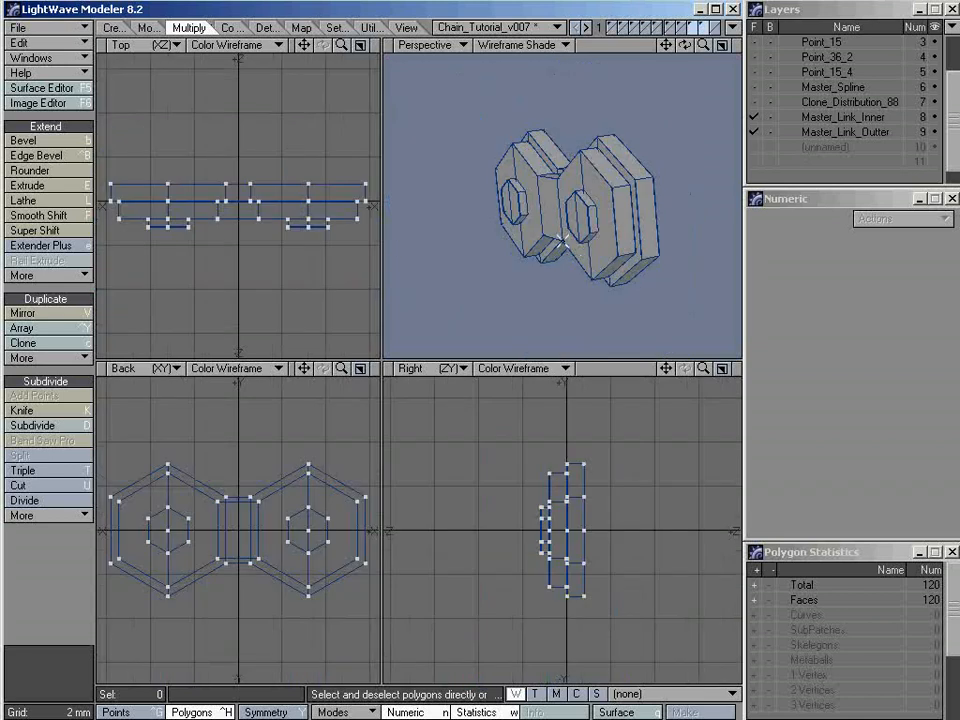
pyautogui.moveTo(564, 241)
pyautogui.keyDown('alt'); pyautogui.mouseDown()
pyautogui.moveTo(630, 222)
pyautogui.moveTo(629, 242)
pyautogui.moveTo(540, 232)
pyautogui.moveTo(538, 247)
pyautogui.moveTo(553, 241)
pyautogui.mouseUp(); pyautogui.keyUp('alt')
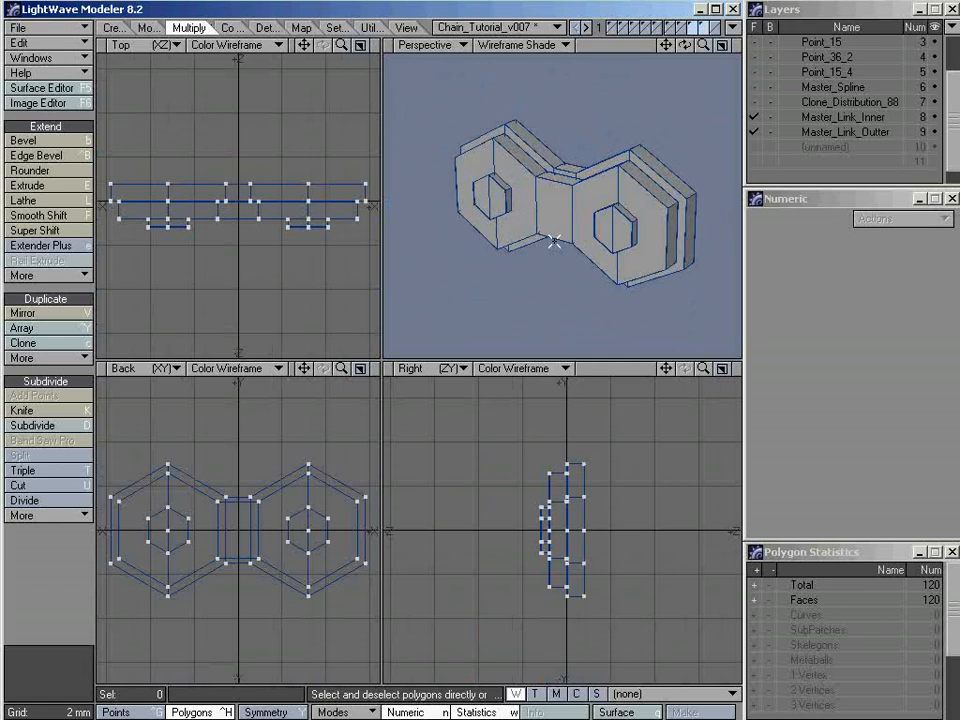
pyautogui.keyDown('alt'); pyautogui.moveTo(553, 241); pyautogui.dragTo(651, 197); pyautogui.keyUp('alt')
# Rename the empty layer 10 as Master_Link_Roller
pyautogui.click(823, 147)
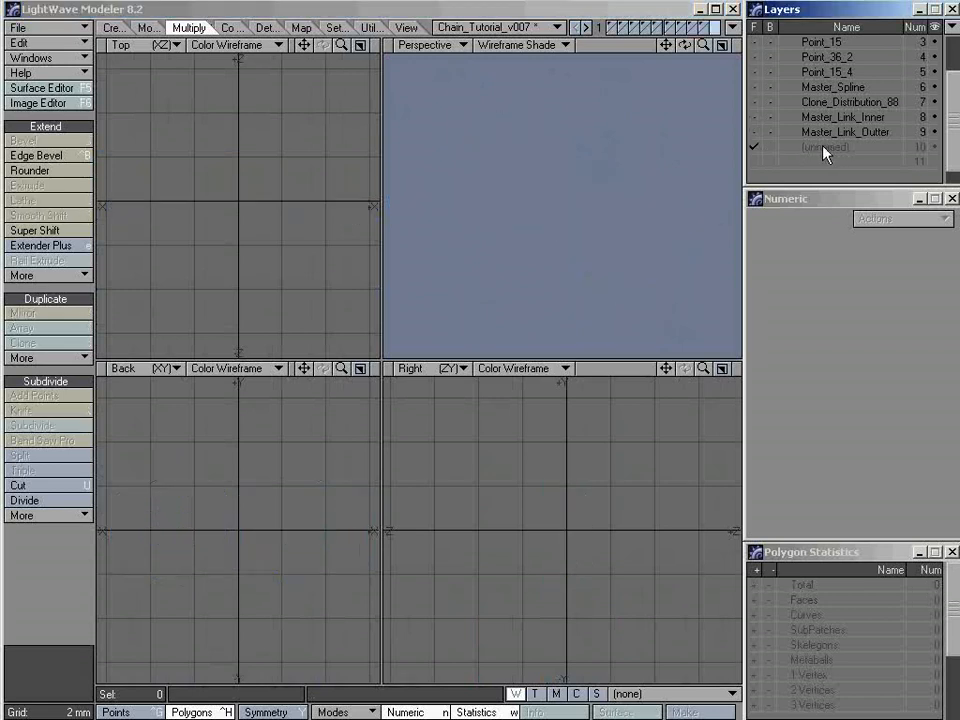
pyautogui.doubleClick(825, 148)
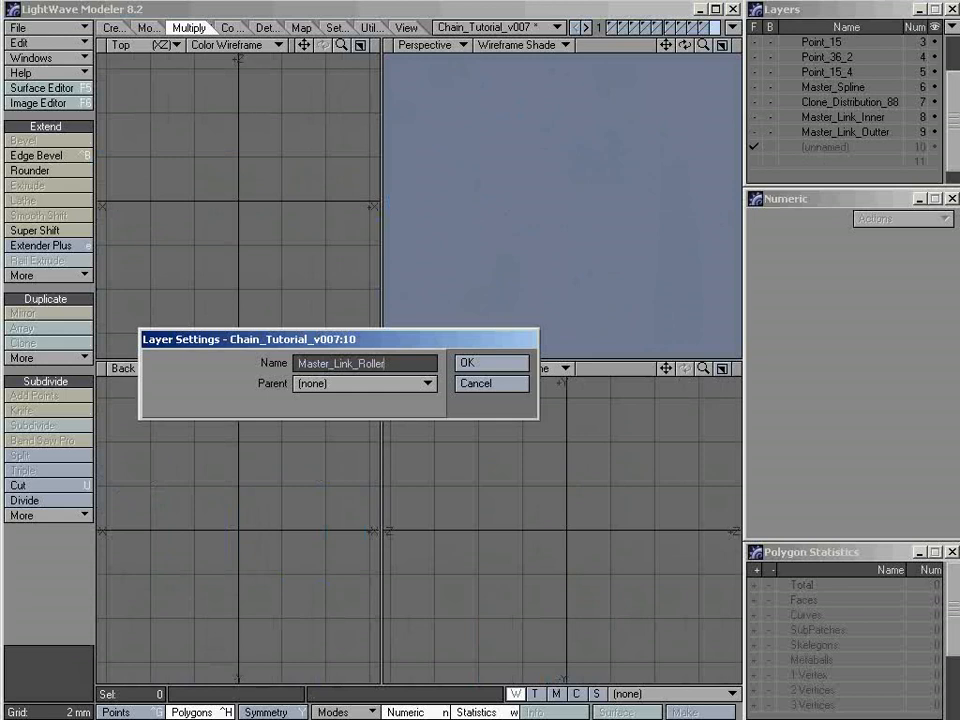
pyautogui.press('Return')
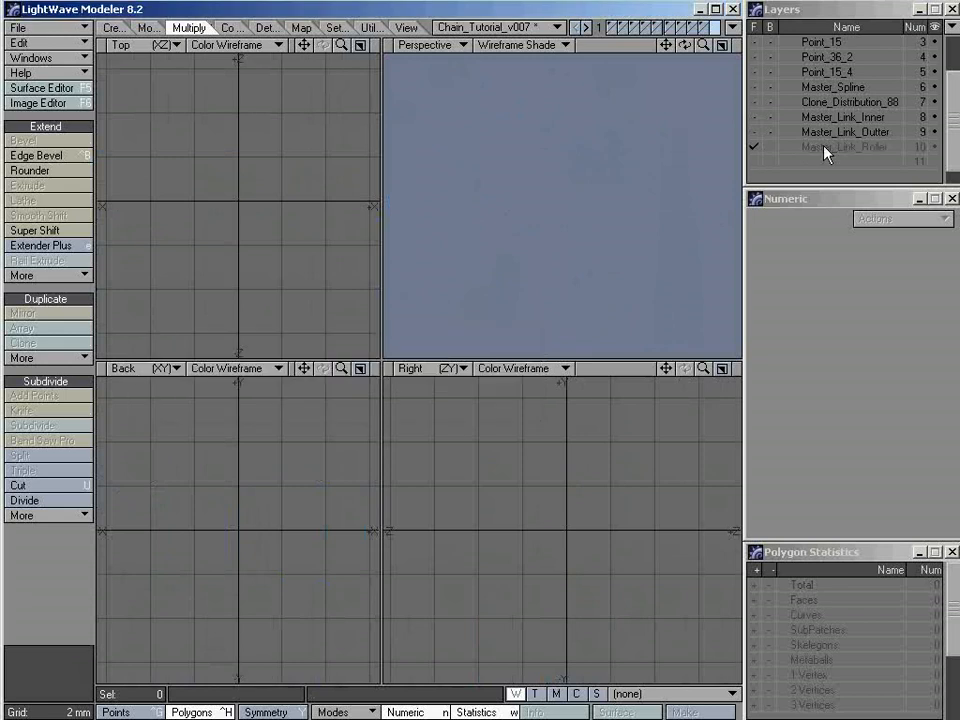
# Copy the two polygons forming one hexagonal end of Master_Link_Inner's +Z face into the Master_Link_Roller layer
pyautogui.click(815, 120)
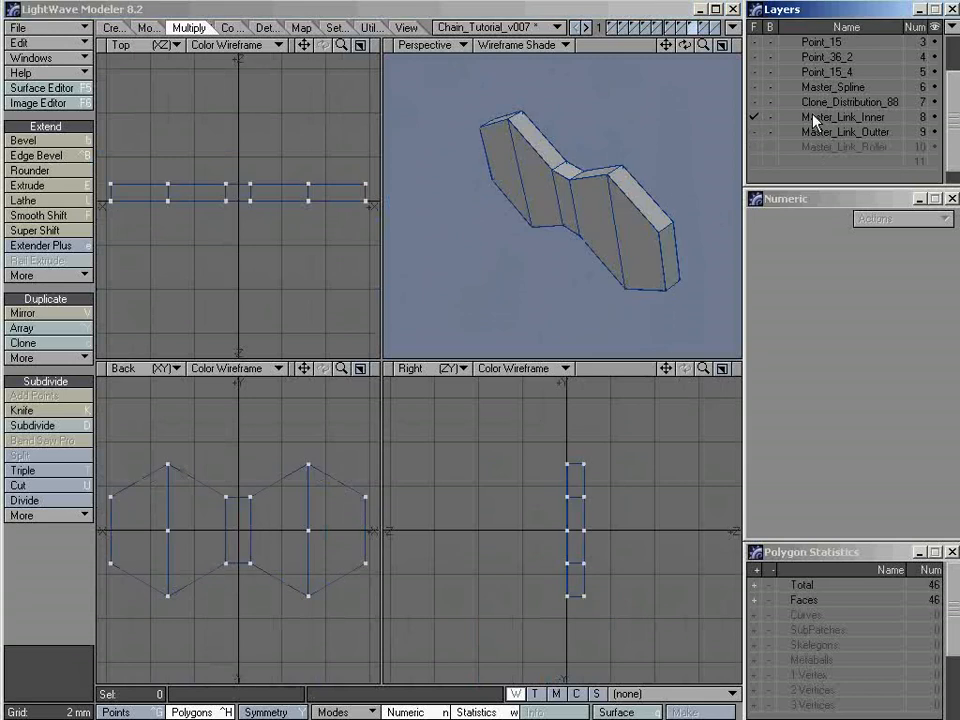
pyautogui.keyDown('alt'); pyautogui.moveTo(639, 214); pyautogui.dragTo(495, 165); pyautogui.keyUp('alt')
pyautogui.keyDown('alt'); pyautogui.moveTo(564, 214); pyautogui.dragTo(507, 210); pyautogui.keyUp('alt')
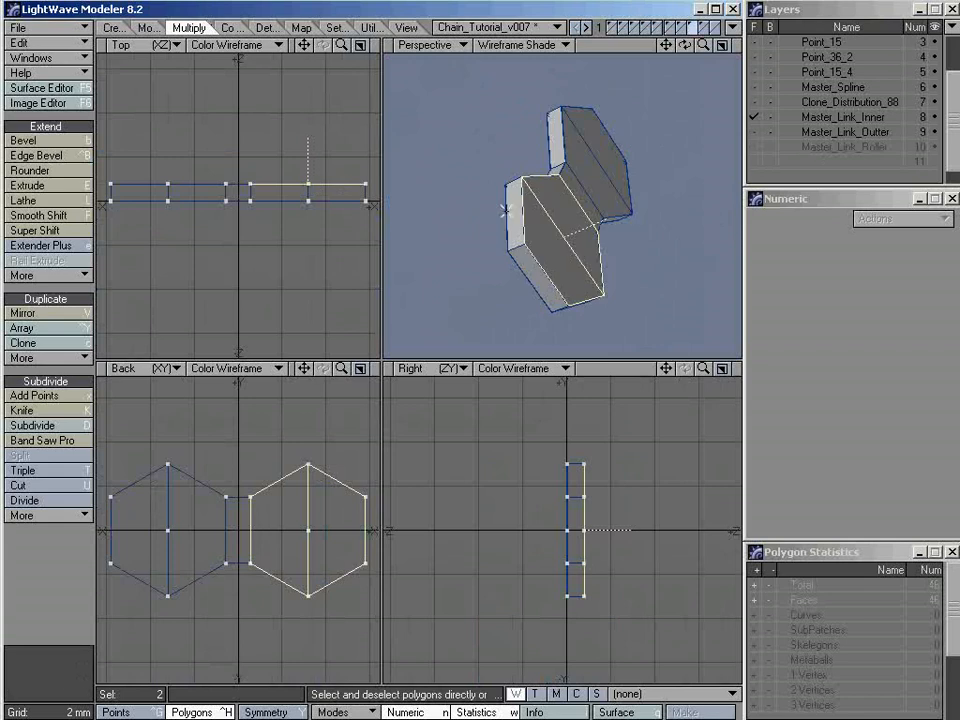
pyautogui.click(840, 147)
pyautogui.hotkey('ctrl', 'v')
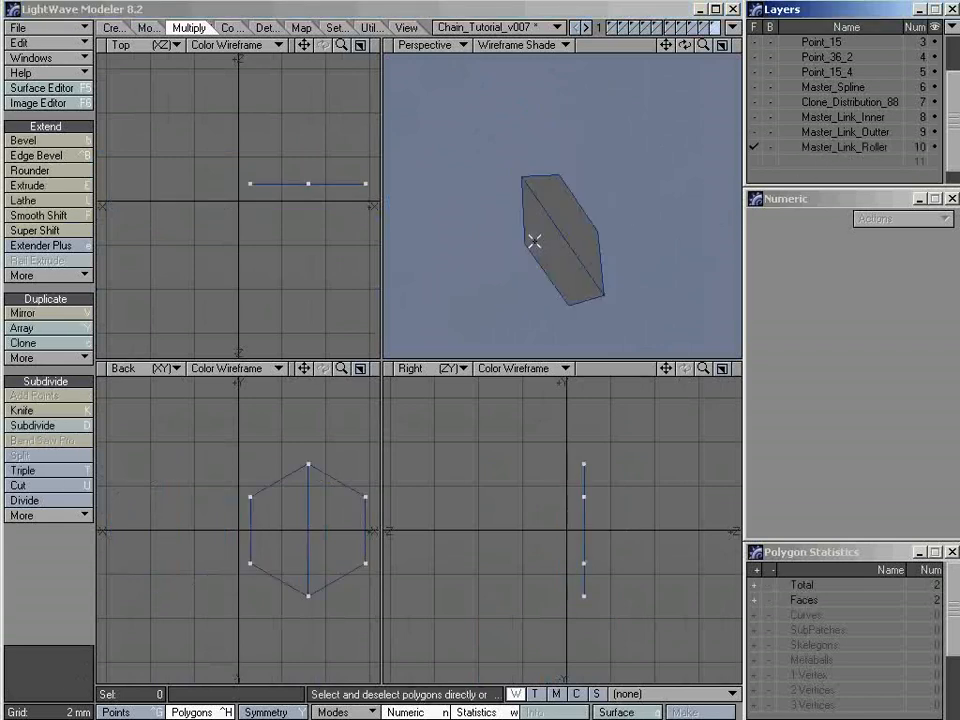
# Select the two pasted polygons and flip their normals to face the opposite direction along Z
pyautogui.keyDown('alt'); pyautogui.moveTo(531, 262); pyautogui.dragTo(527, 251); pyautogui.keyUp('alt')
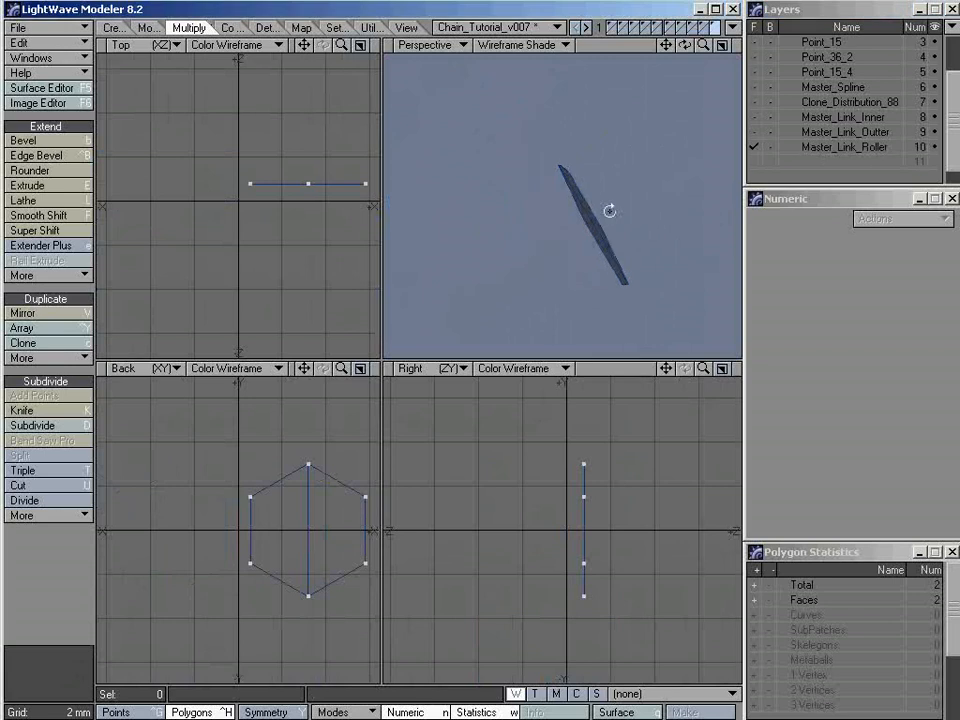
pyautogui.keyDown('alt'); pyautogui.moveTo(611, 210); pyautogui.dragTo(494, 274); pyautogui.keyUp('alt')
pyautogui.click(563, 221)
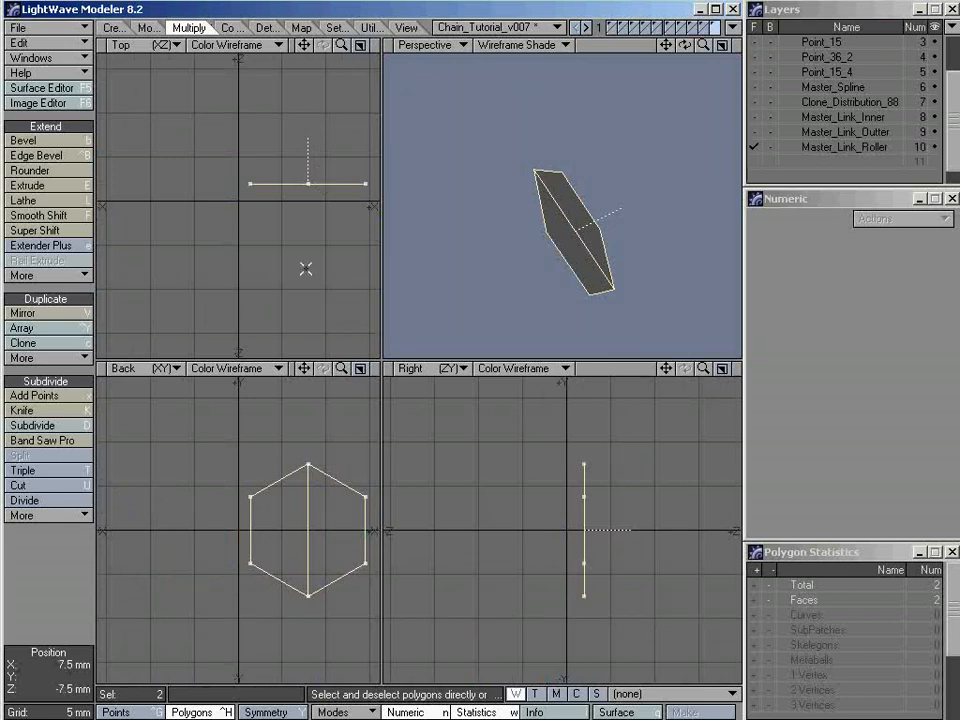
pyautogui.moveTo(560, 225)
pyautogui.keyDown('alt'); pyautogui.mouseDown()
pyautogui.moveTo(619, 212)
pyautogui.moveTo(661, 183)
pyautogui.moveTo(572, 216)
pyautogui.mouseUp(); pyautogui.keyUp('alt')
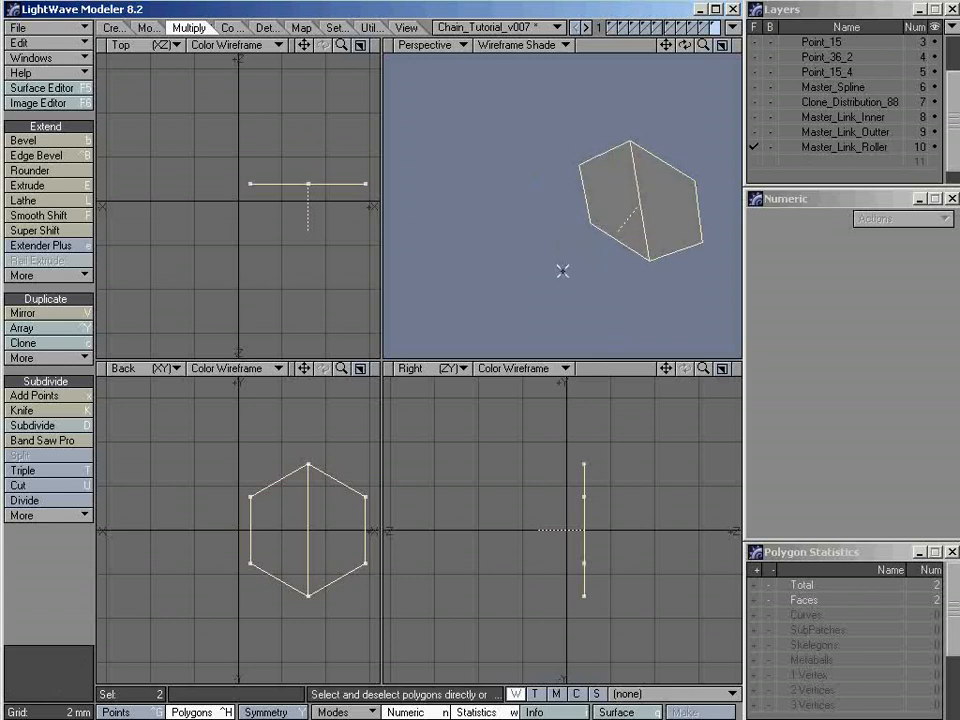
# Merge the two half-hexagon polygons into a single hexagon and clear the selection
pyautogui.keyDown('alt'); pyautogui.moveTo(562, 270); pyautogui.dragTo(556, 185); pyautogui.keyUp('alt')
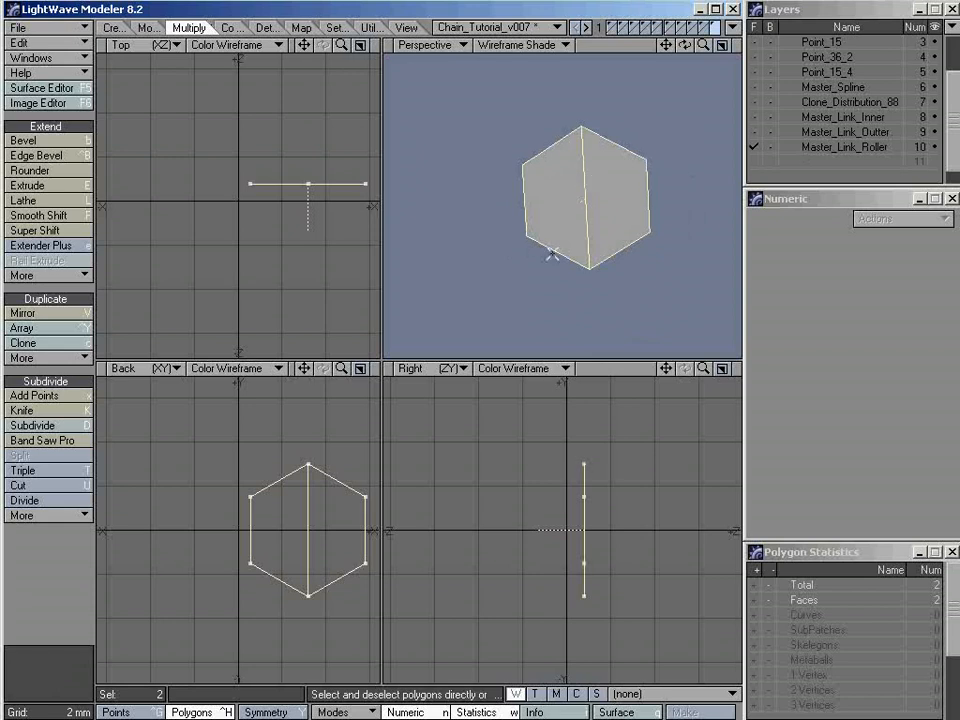
pyautogui.hotkey('shift', 'z')
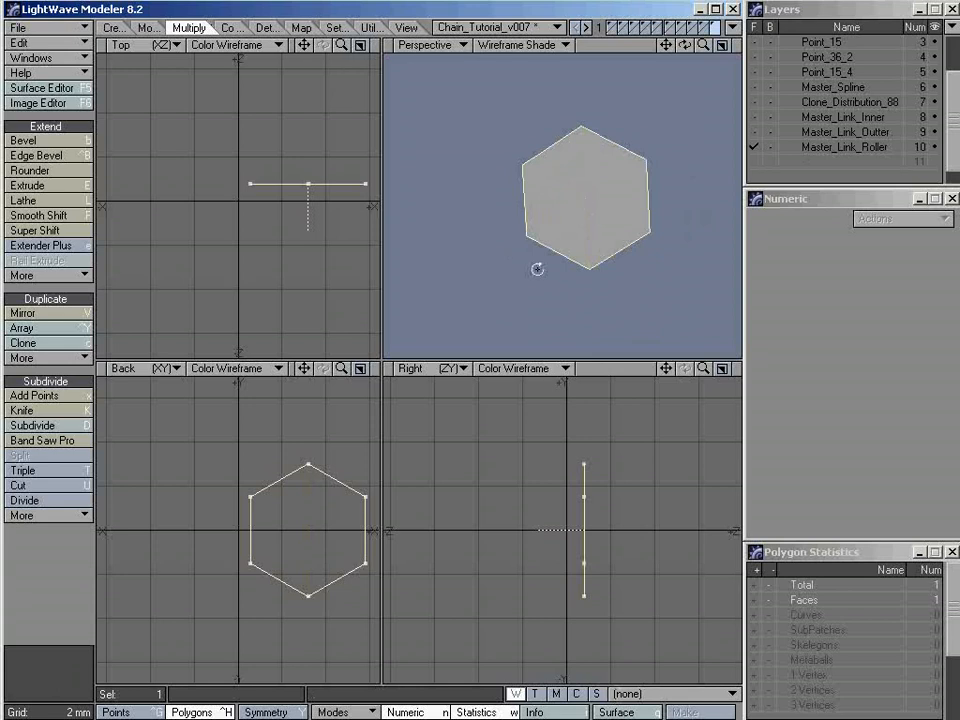
pyautogui.keyDown('alt'); pyautogui.moveTo(538, 268); pyautogui.dragTo(522, 236); pyautogui.keyUp('alt')
pyautogui.click(578, 516)
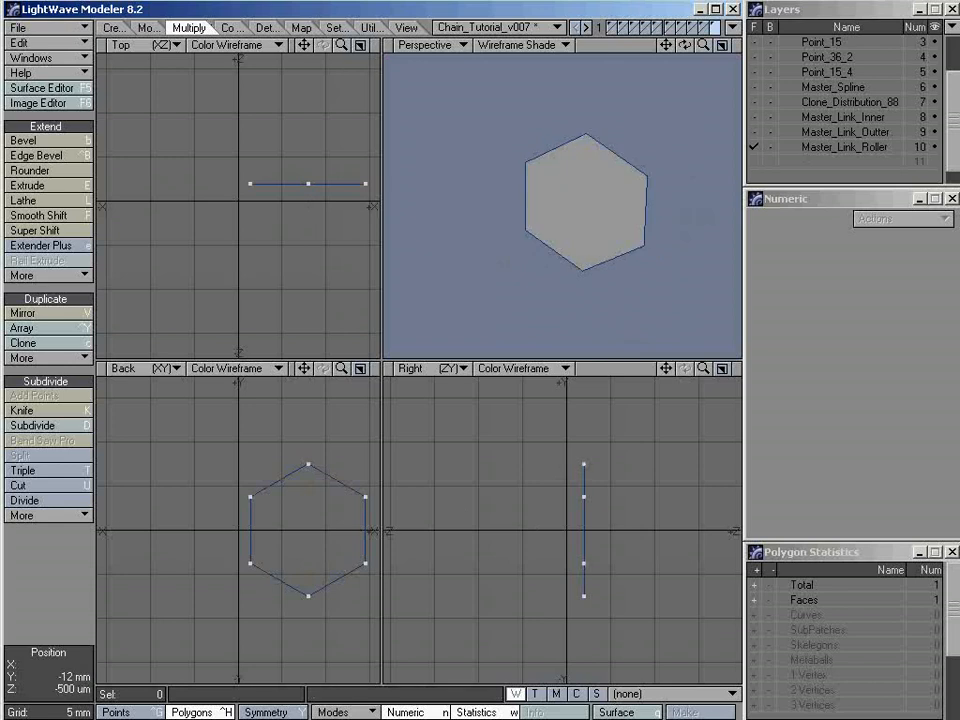
# Switch to Notepad to check the roller diameter in C&S_Details.txt, return to LightWave Modeler, and select the hexagon
pyautogui.hotkey('alt', 'Tab')
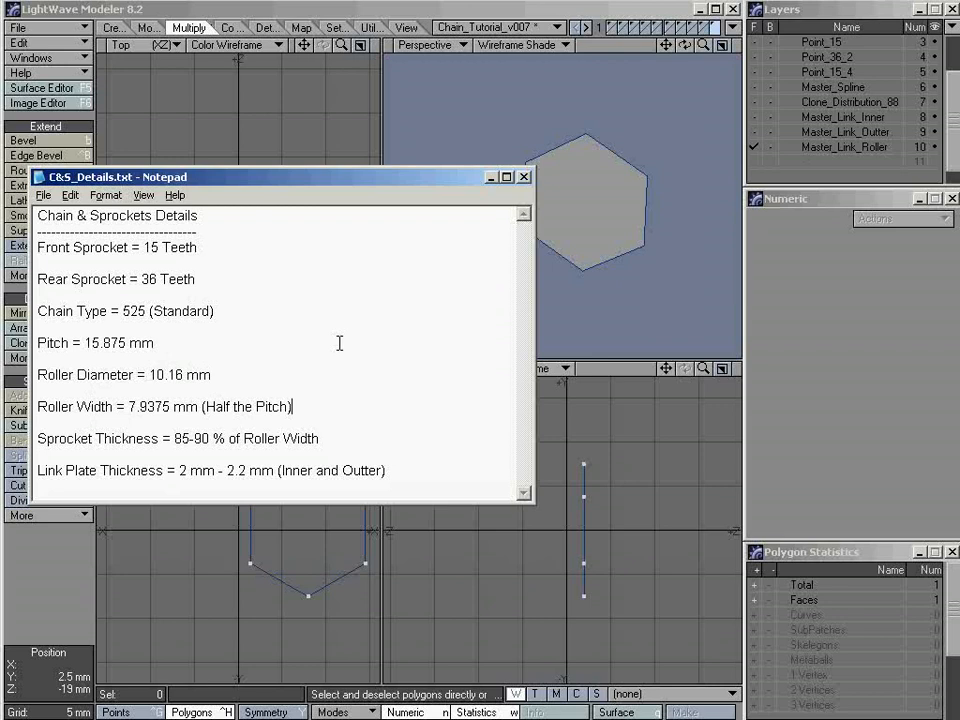
pyautogui.click(467, 12)
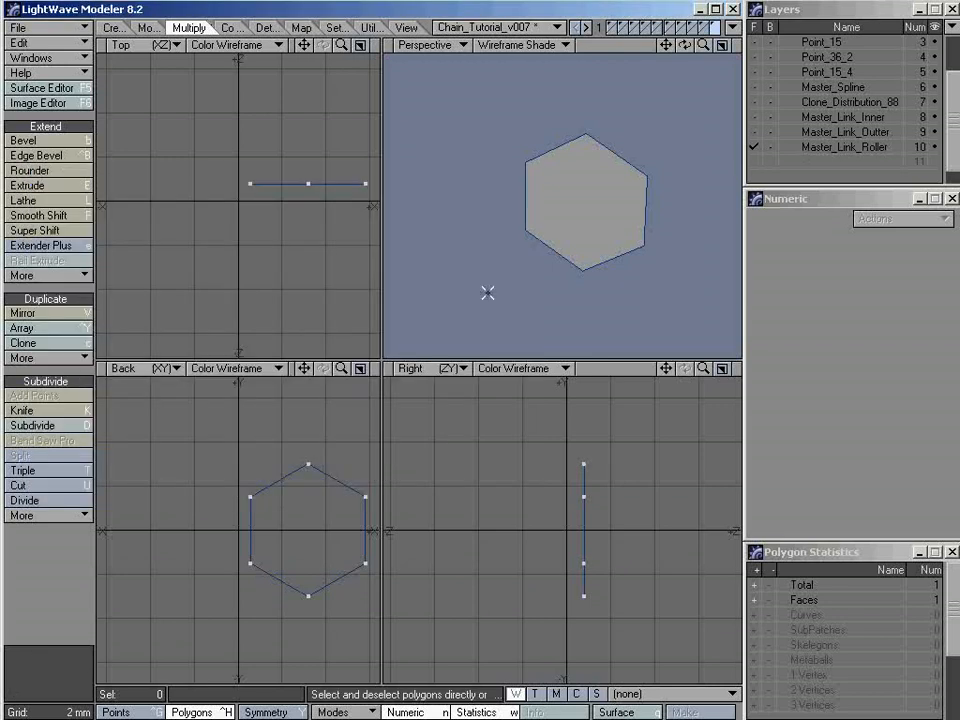
pyautogui.click(311, 467)
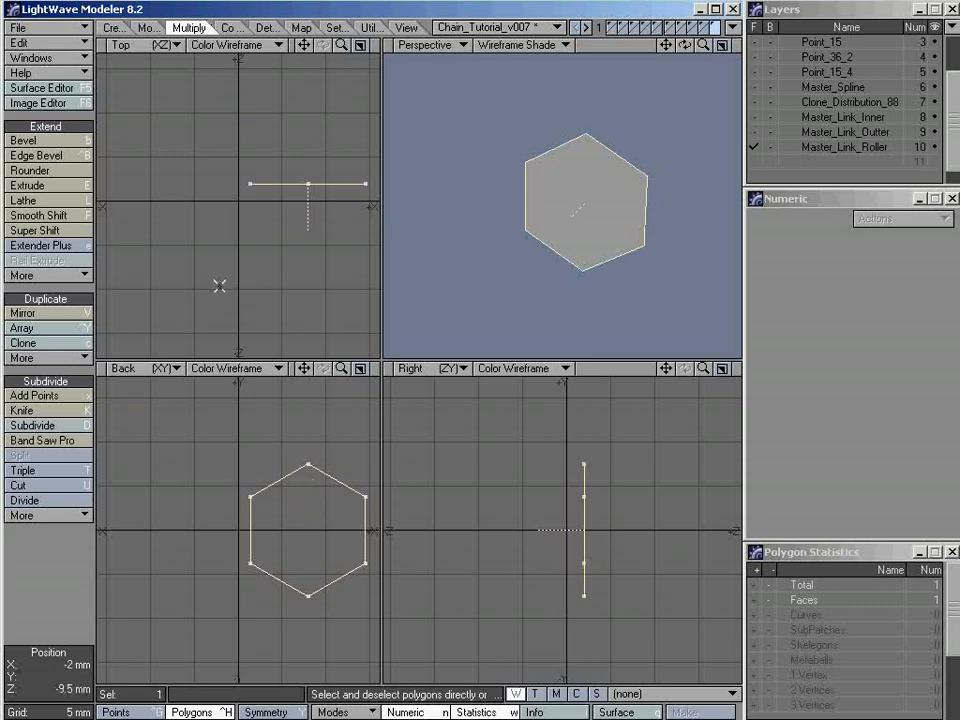
# Resize the hexagon with Absolute Size, using locked values and a Y size of 10.16 mm
pyautogui.click(150, 27)
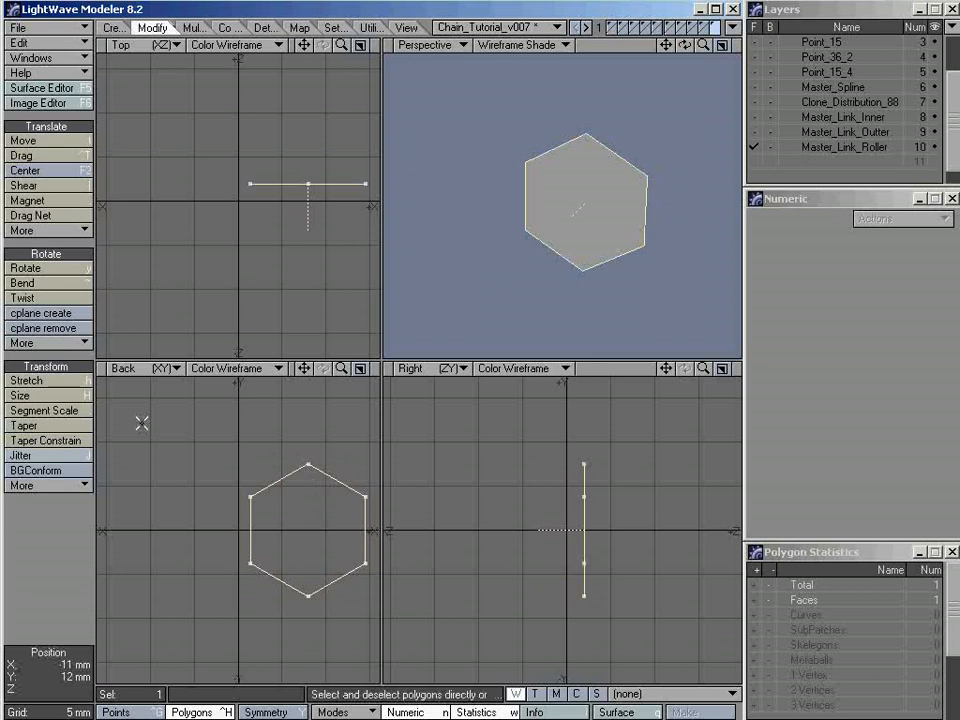
pyautogui.click(50, 487)
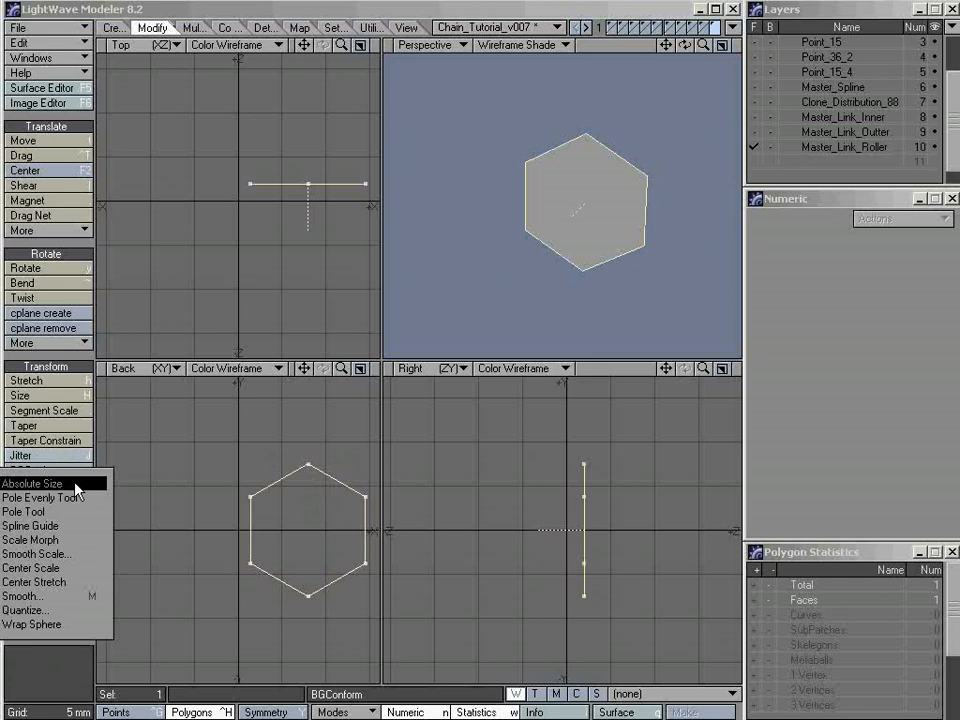
pyautogui.click(77, 487)
pyautogui.moveTo(450, 373); pyautogui.dragTo(398, 210)
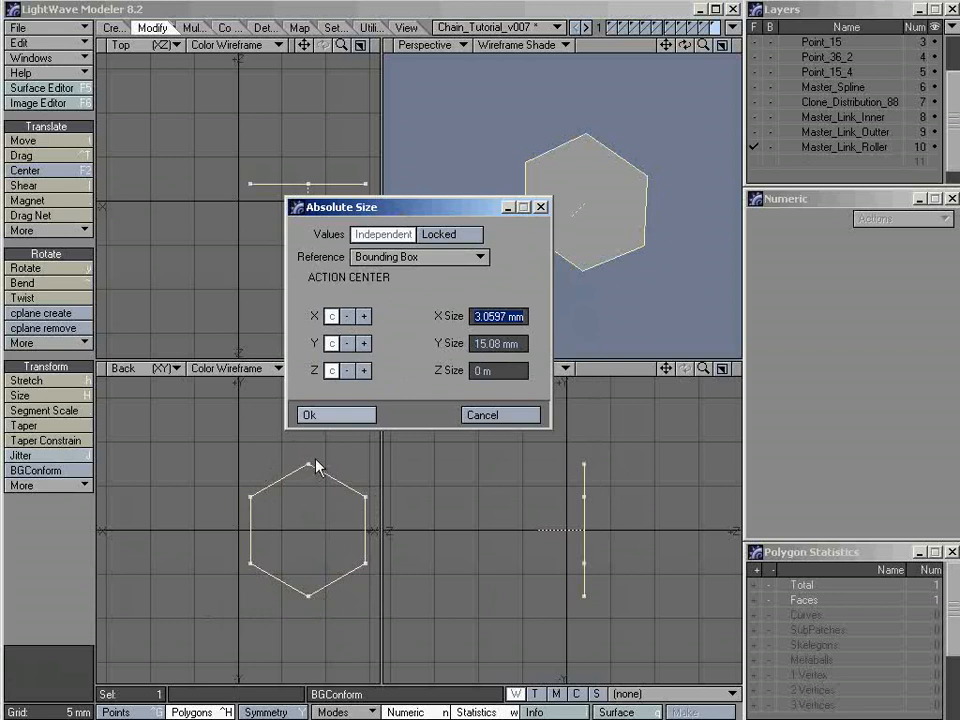
pyautogui.write('13.0597')
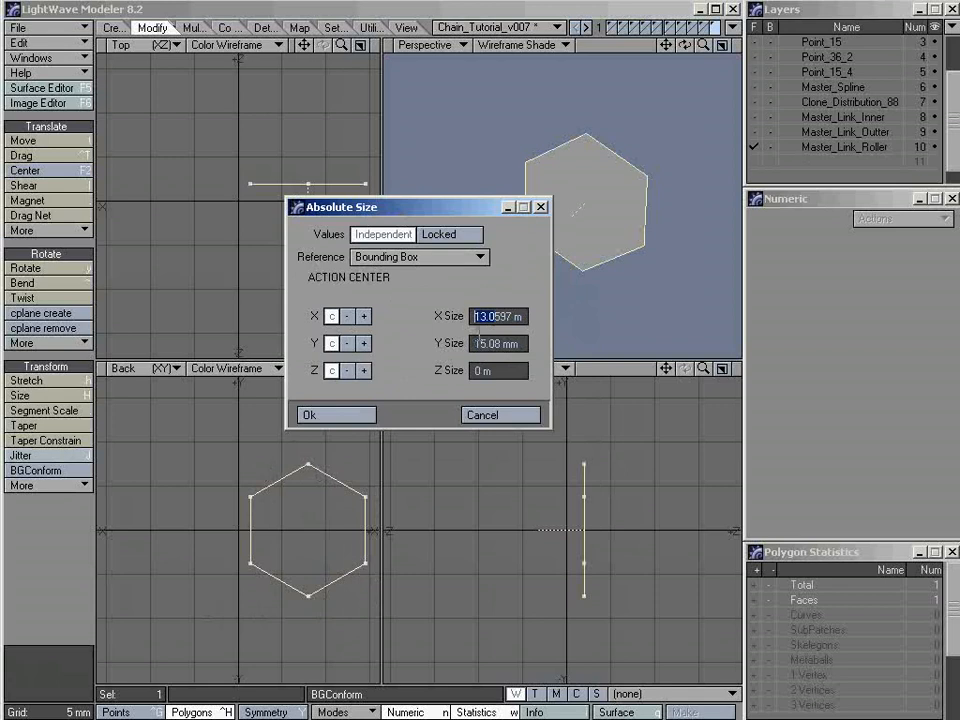
pyautogui.press('Tab')
pyautogui.click(380, 235)
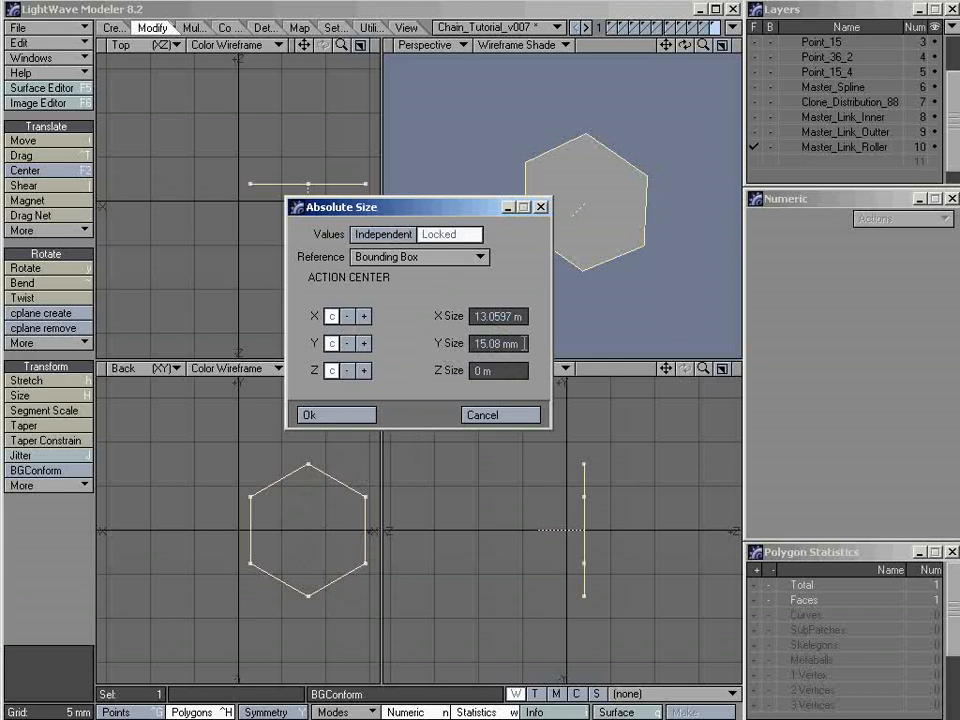
pyautogui.moveTo(522, 343); pyautogui.dragTo(437, 345)
pyautogui.write('10.16mm')
pyautogui.press('Tab')
pyautogui.click(344, 415)
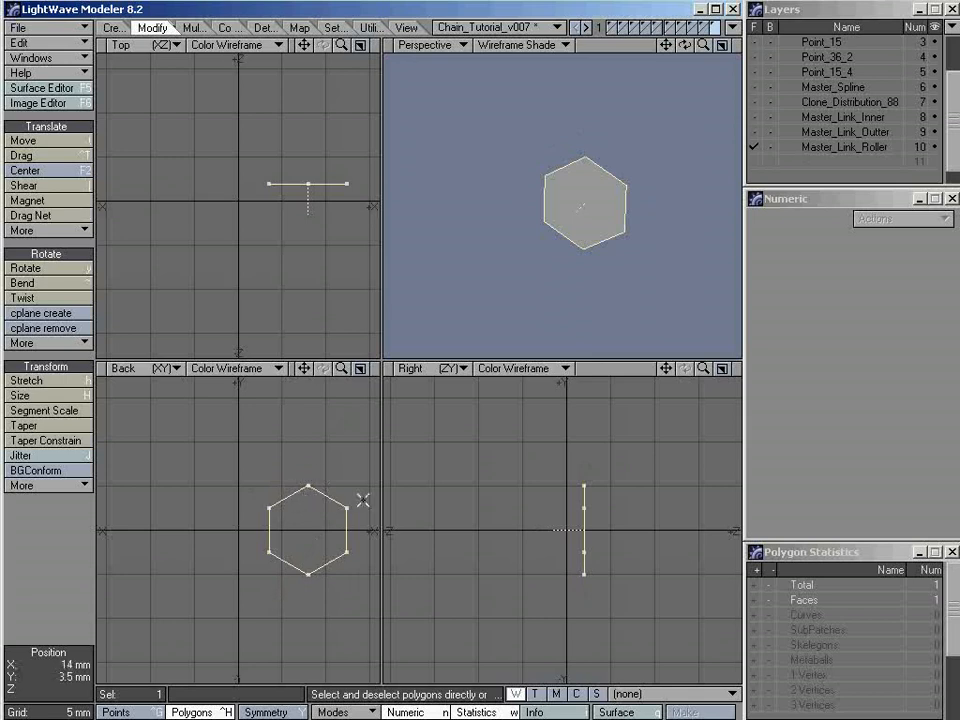
# Extrude the hexagon polygon 7.935 mm along Z
pyautogui.click(292, 491)
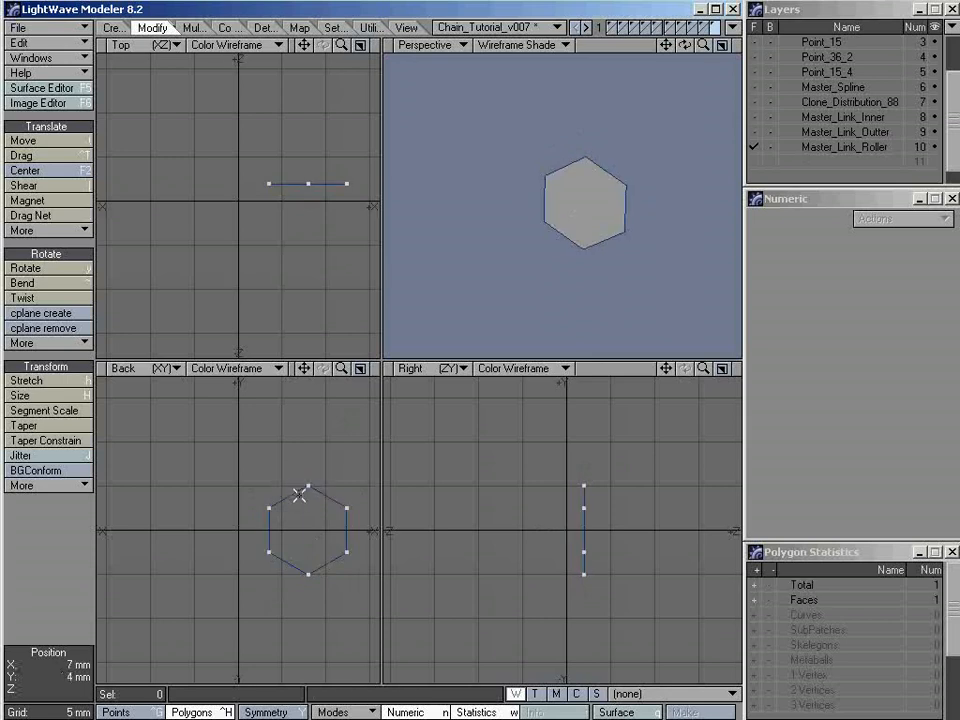
pyautogui.click(566, 240)
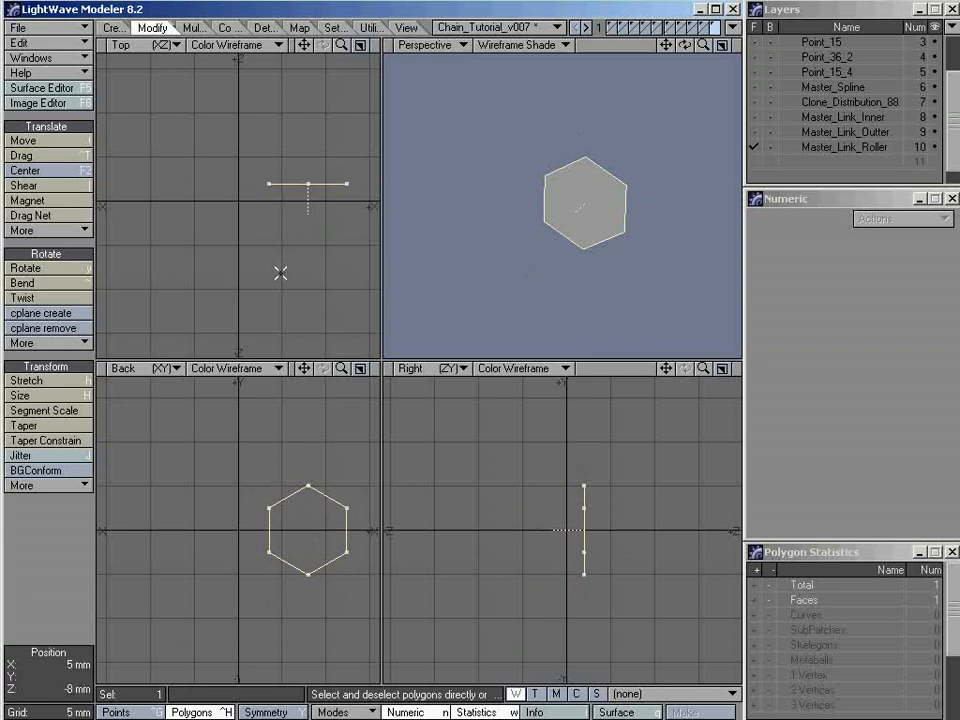
pyautogui.hotkey('shift', 'e')
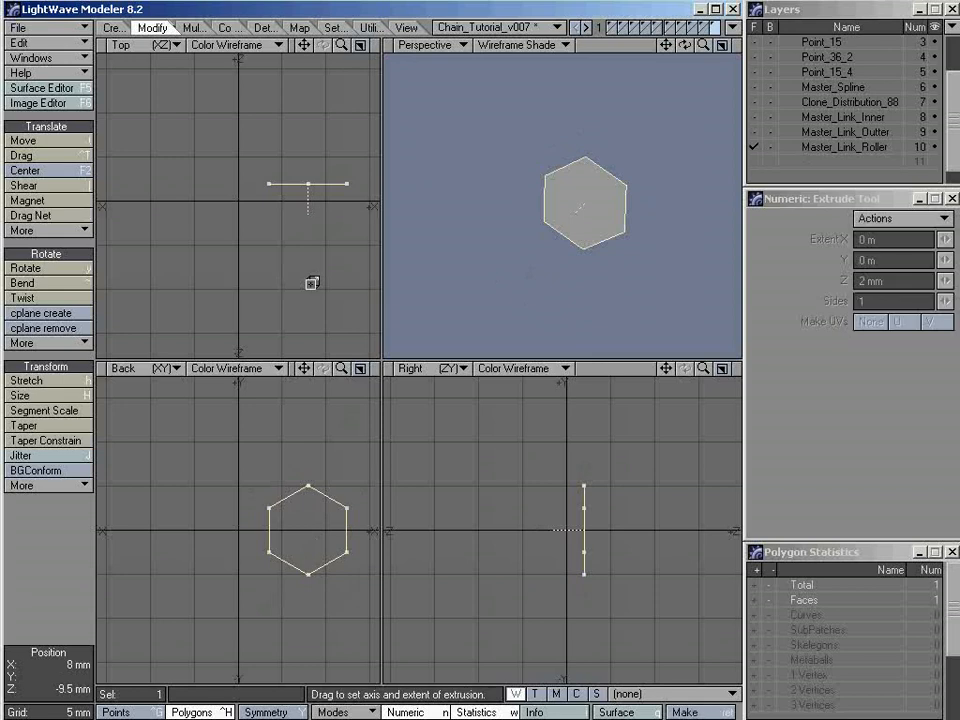
pyautogui.click(311, 281)
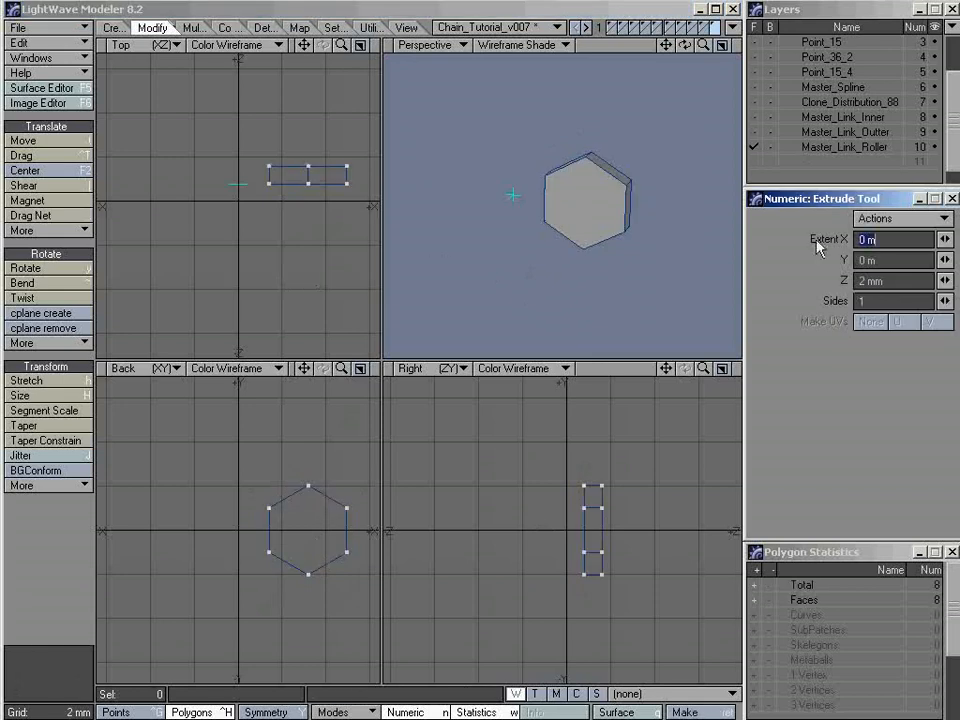
pyautogui.click(902, 280)
pyautogui.write('7.935mm')
pyautogui.press('Tab')
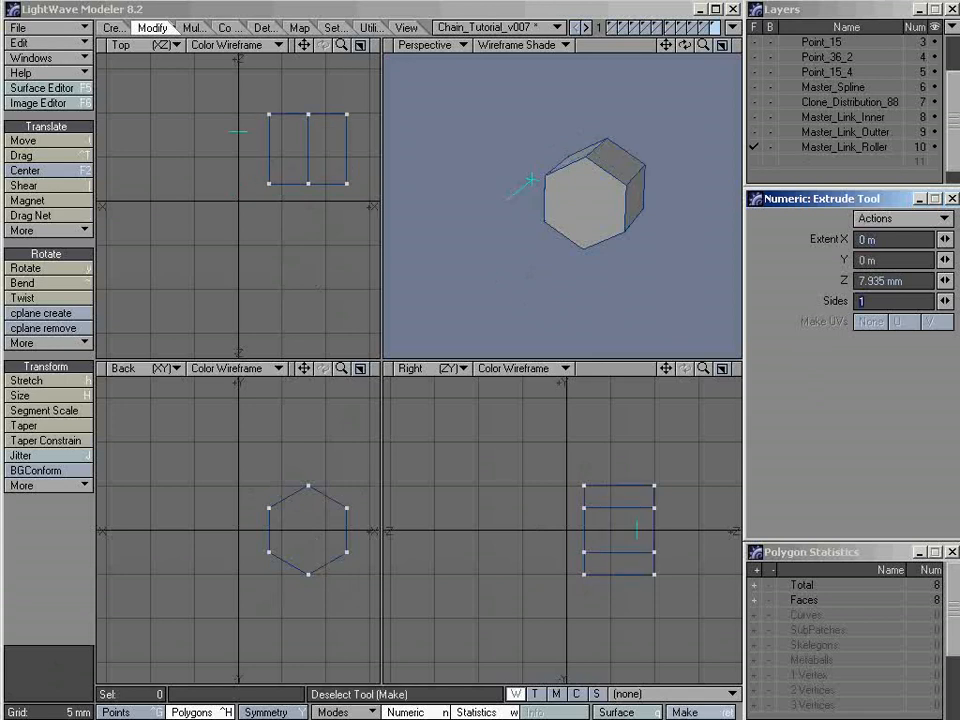
# Check the roller width in C&S_Details.txt in Notepad, return to LightWave Modeler, and set the Z extrusion extent to 7.9375 mm
pyautogui.hotkey('alt', 'Tab')
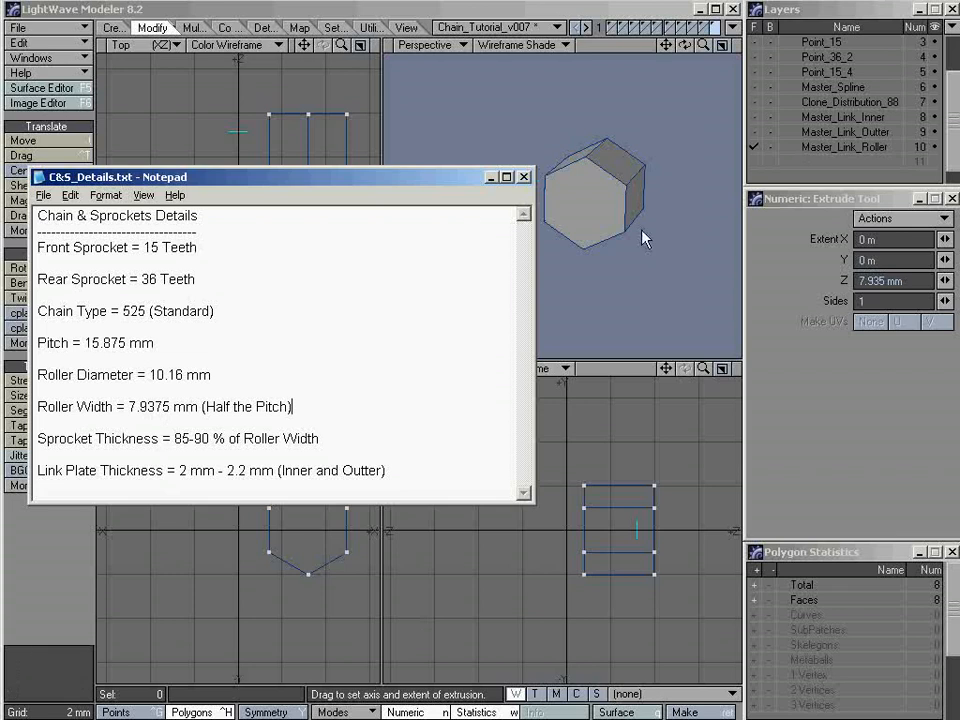
pyautogui.click(905, 280)
pyautogui.moveTo(905, 280); pyautogui.dragTo(812, 288)
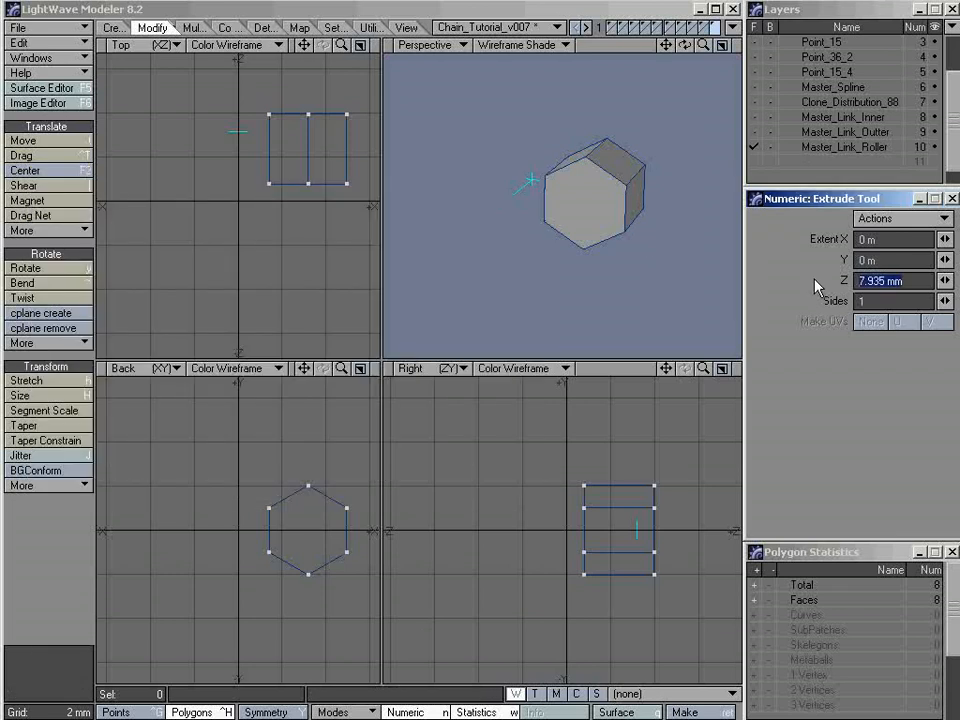
pyautogui.write('7.9375')
pyautogui.press('Tab')
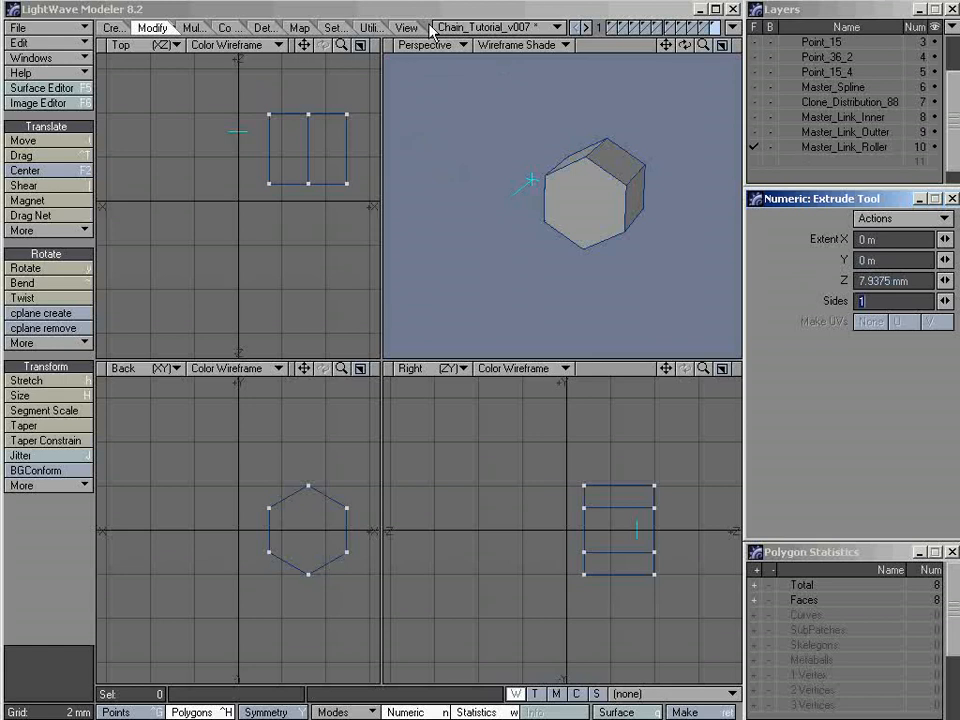
pyautogui.press('space')
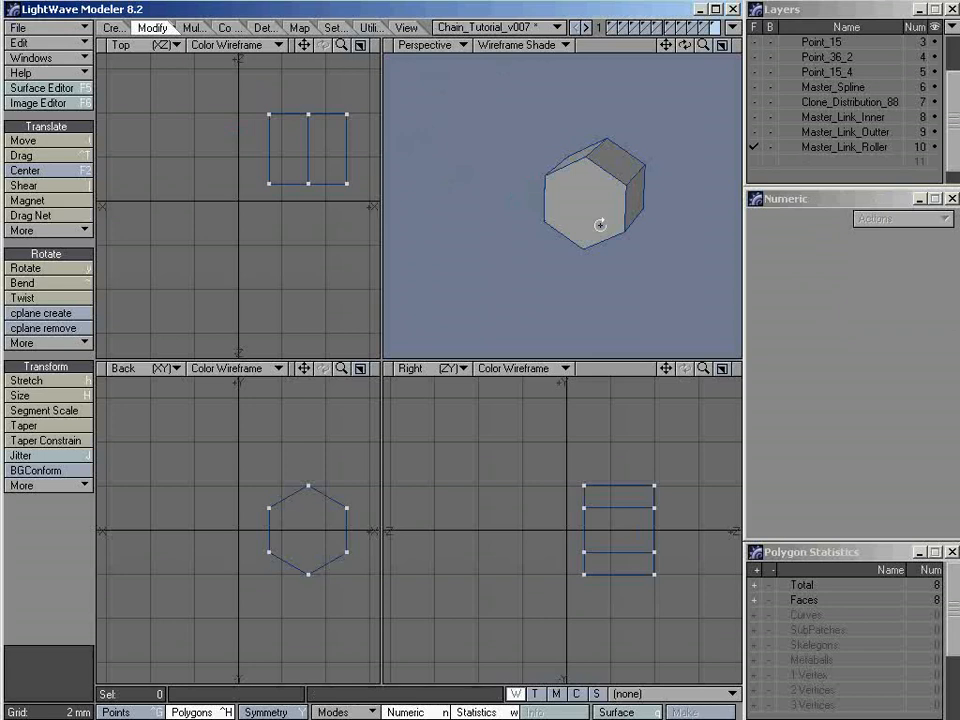
# Center the extruded roller on the Z axis with Center 1D
pyautogui.moveTo(600, 223)
pyautogui.keyDown('alt'); pyautogui.mouseDown()
pyautogui.moveTo(489, 223)
pyautogui.moveTo(596, 255)
pyautogui.moveTo(576, 291)
pyautogui.moveTo(628, 224)
pyautogui.moveTo(656, 249)
pyautogui.moveTo(621, 231)
pyautogui.moveTo(609, 266)
pyautogui.moveTo(625, 258)
pyautogui.moveTo(611, 221)
pyautogui.moveTo(647, 199)
pyautogui.moveTo(606, 246)
pyautogui.moveTo(623, 209)
pyautogui.moveTo(583, 229)
pyautogui.mouseUp(); pyautogui.keyUp('alt')
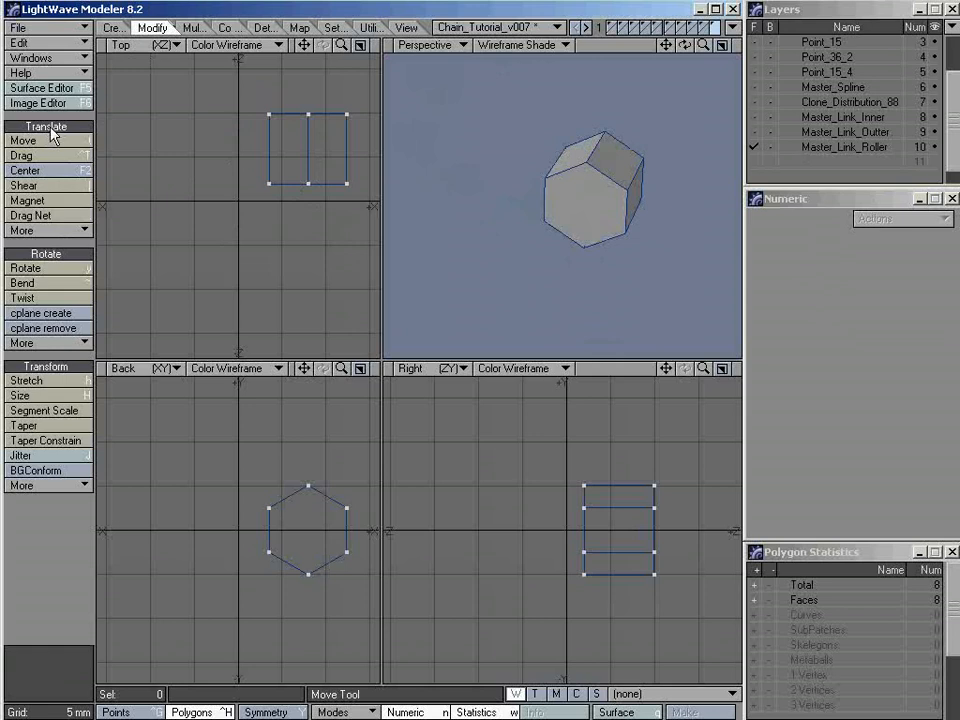
pyautogui.click(57, 216)
pyautogui.click(53, 232)
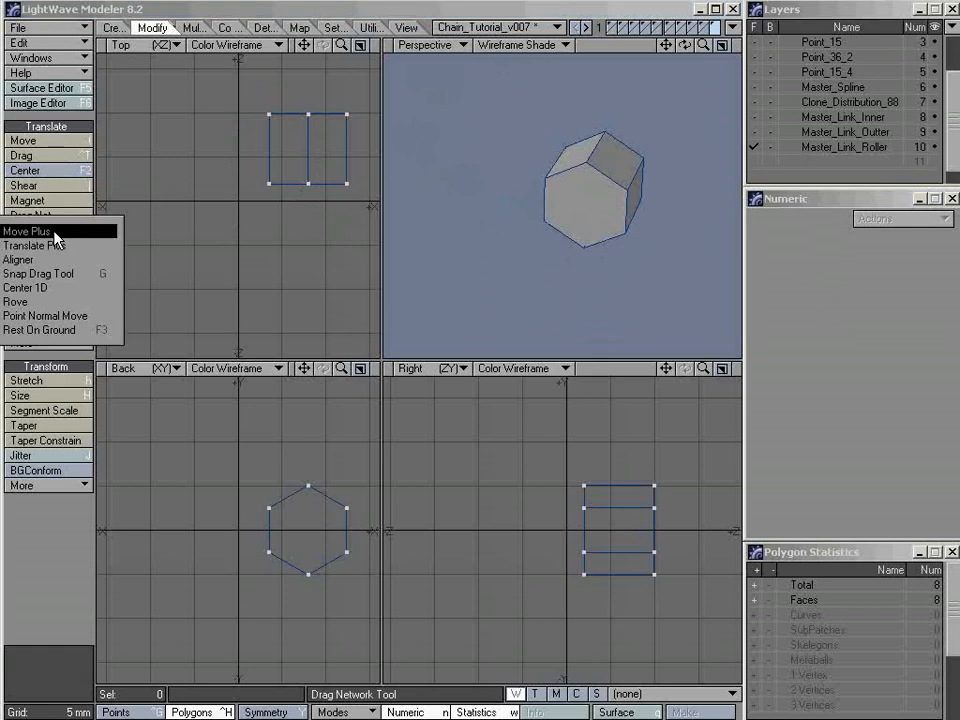
pyautogui.click(62, 289)
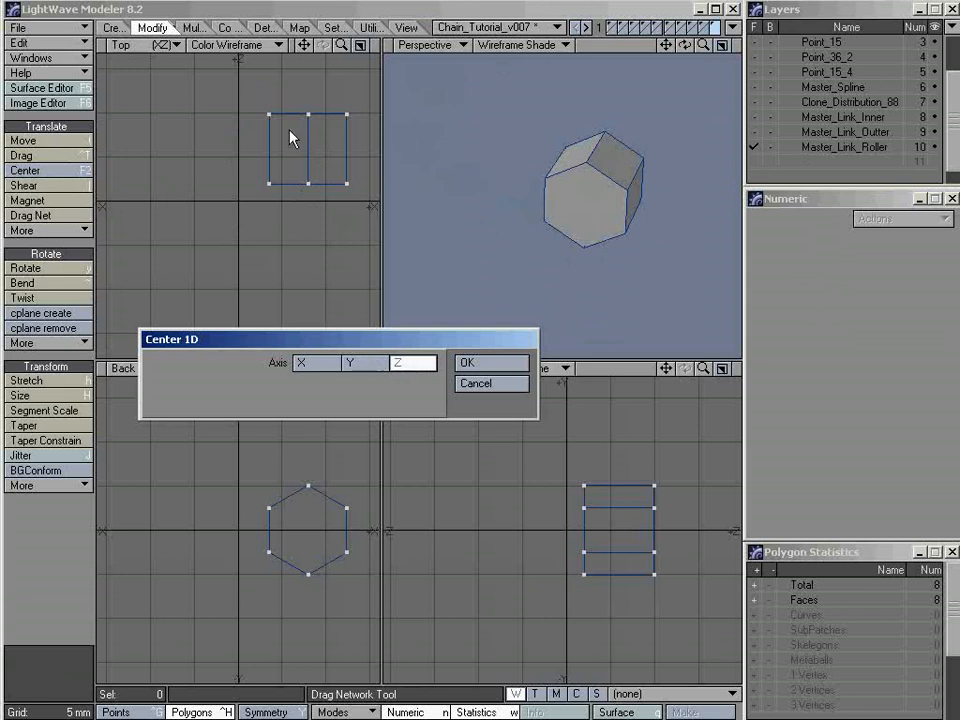
pyautogui.click(480, 365)
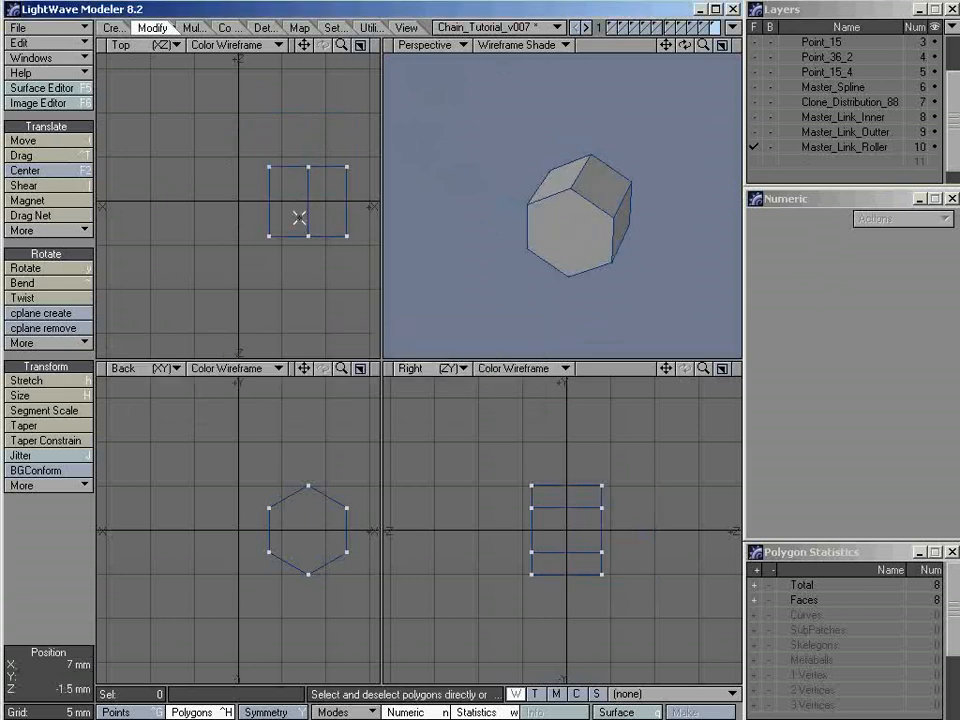
# Examine the point info of the topmost corner points at both ends of the roller, close it without edits, and clear the selection
pyautogui.hotkey('ctrl', 'g')
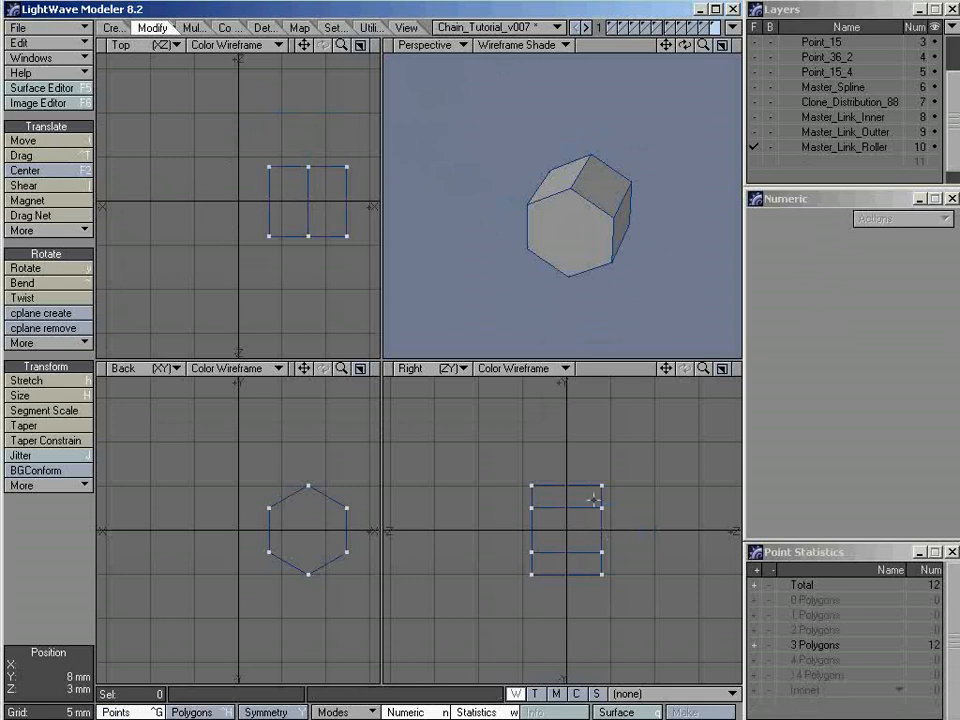
pyautogui.keyDown('alt'); pyautogui.moveTo(632, 236); pyautogui.dragTo(563, 274); pyautogui.keyUp('alt')
pyautogui.click(541, 234)
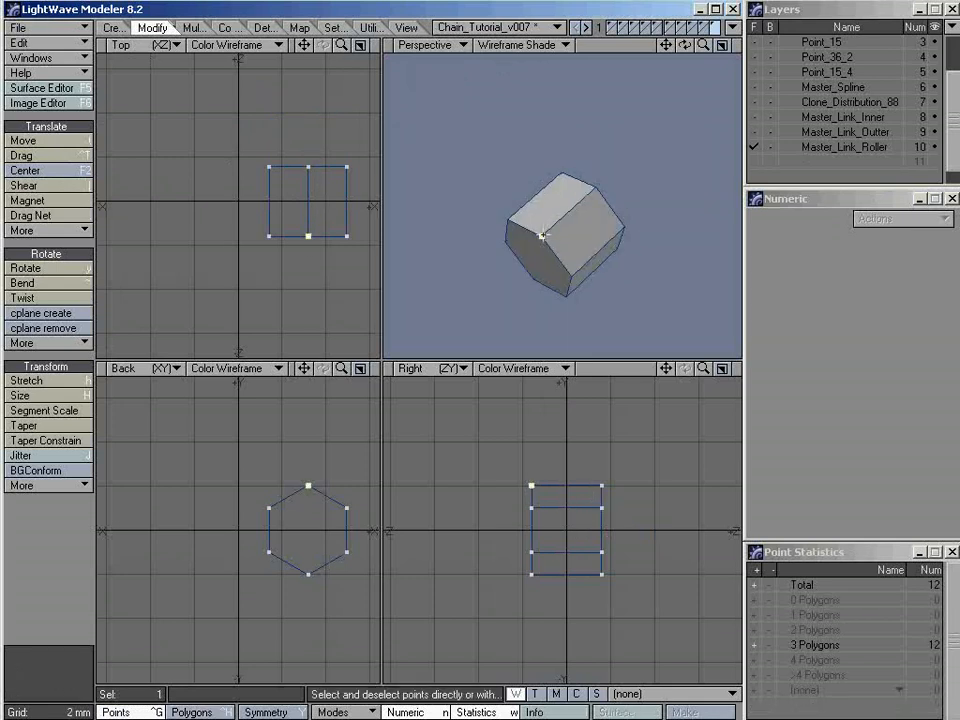
pyautogui.click(592, 189)
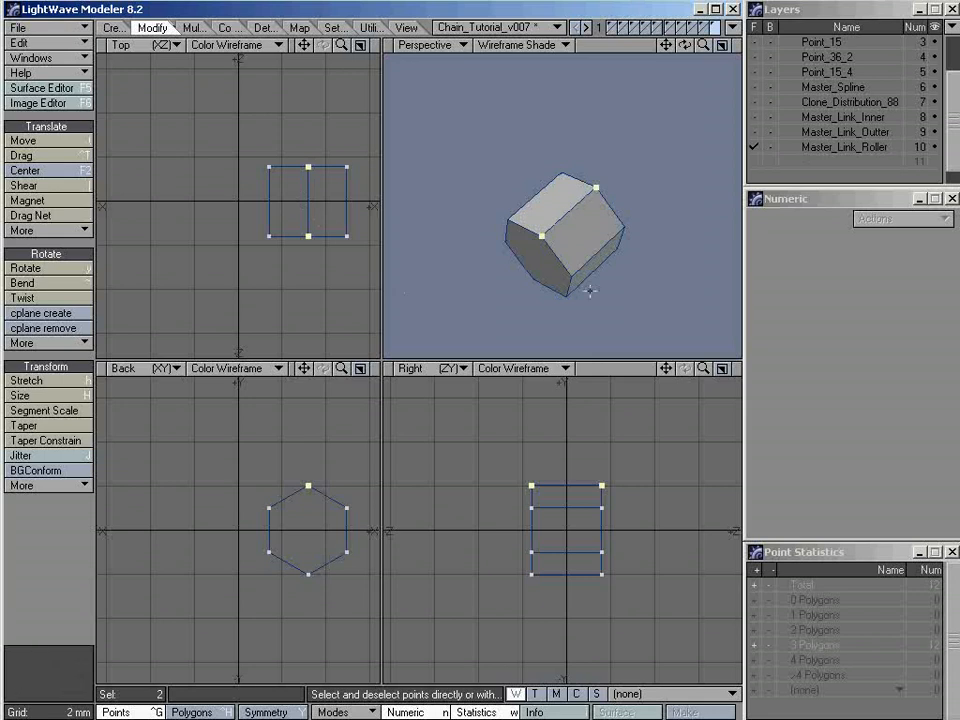
pyautogui.press('i')
pyautogui.moveTo(318, 82); pyautogui.dragTo(581, 94)
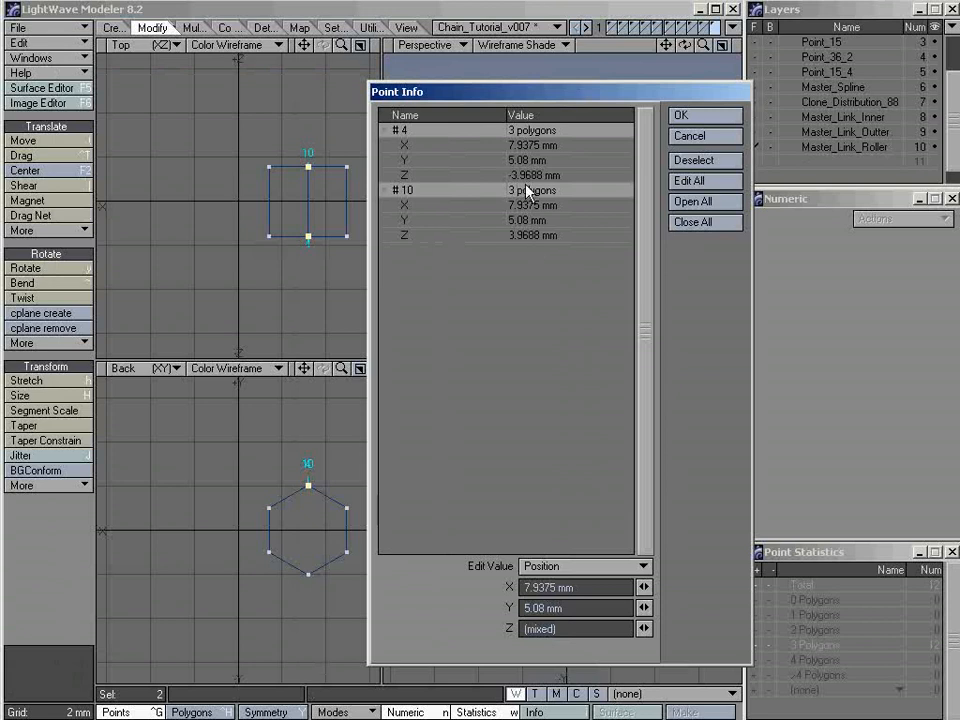
pyautogui.click(700, 138)
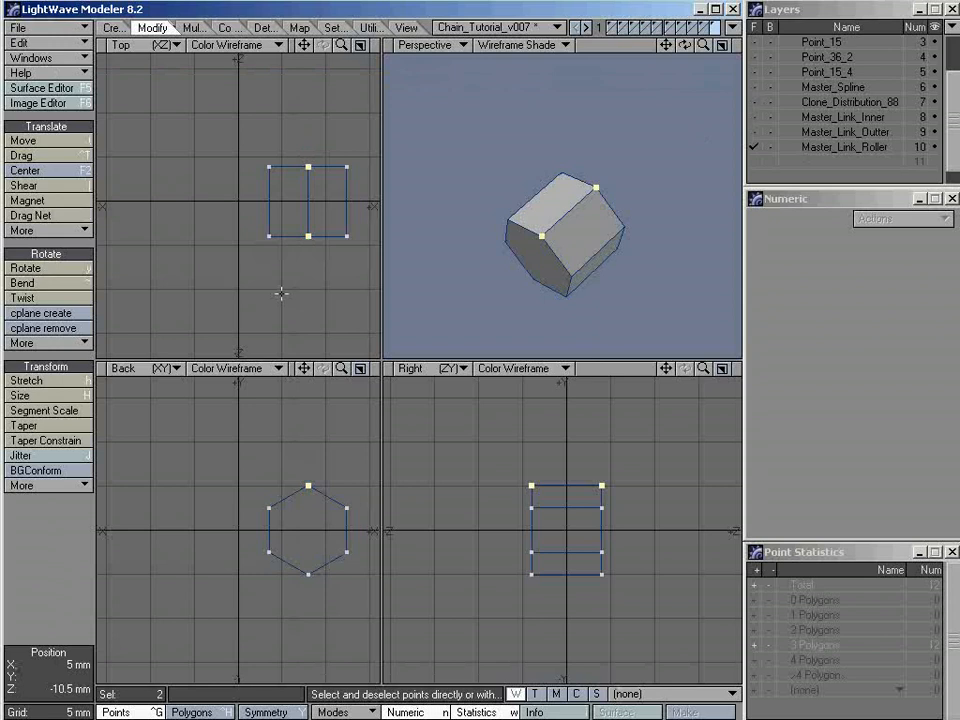
pyautogui.press('/')
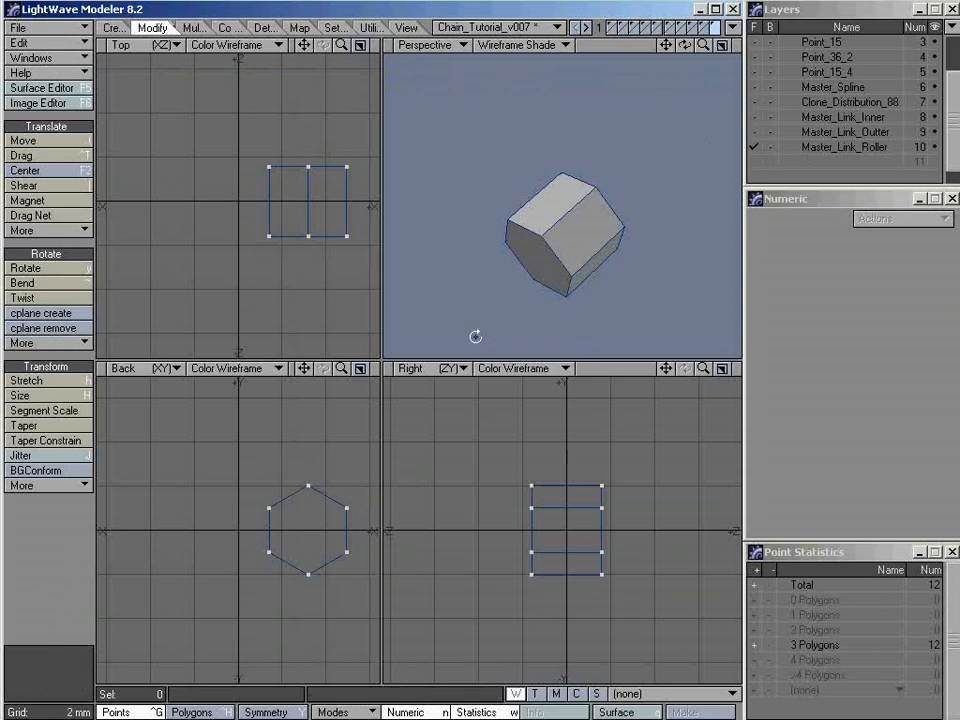
# Select the two hexagonal end caps of the roller and delete them to leave an open tube
pyautogui.moveTo(475, 337); pyautogui.dragTo(562, 234)
pyautogui.hotkey('ctrl', 'h')
pyautogui.click(565, 242)
pyautogui.click(562, 234)
pyautogui.keyDown('alt'); pyautogui.moveTo(491, 296); pyautogui.dragTo(546, 261); pyautogui.keyUp('alt')
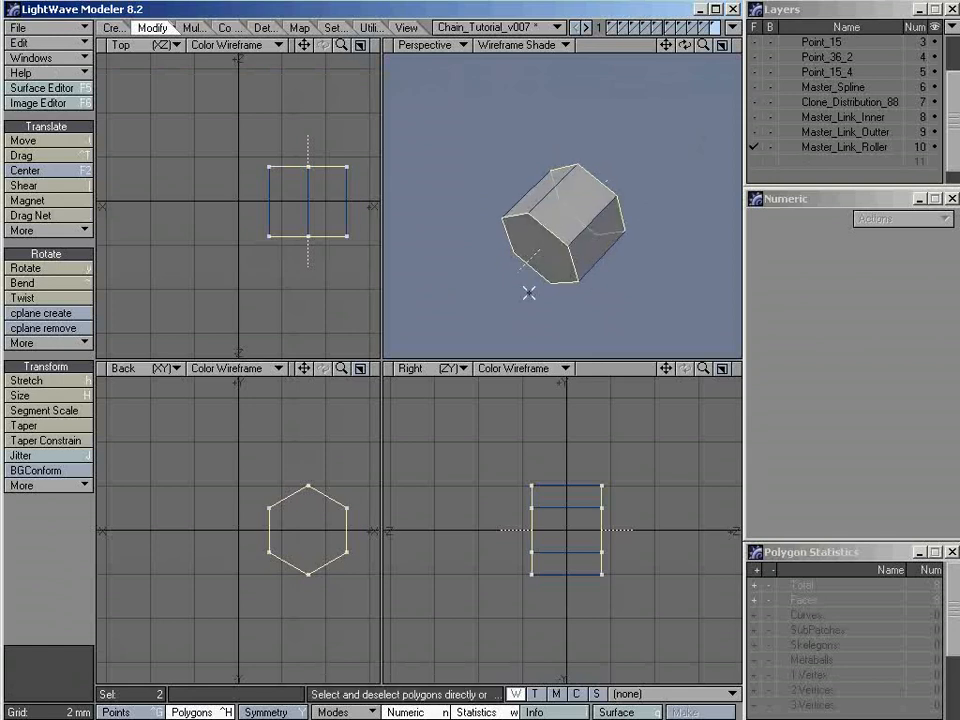
pyautogui.keyDown('alt'); pyautogui.moveTo(540, 279); pyautogui.dragTo(611, 176); pyautogui.keyUp('alt')
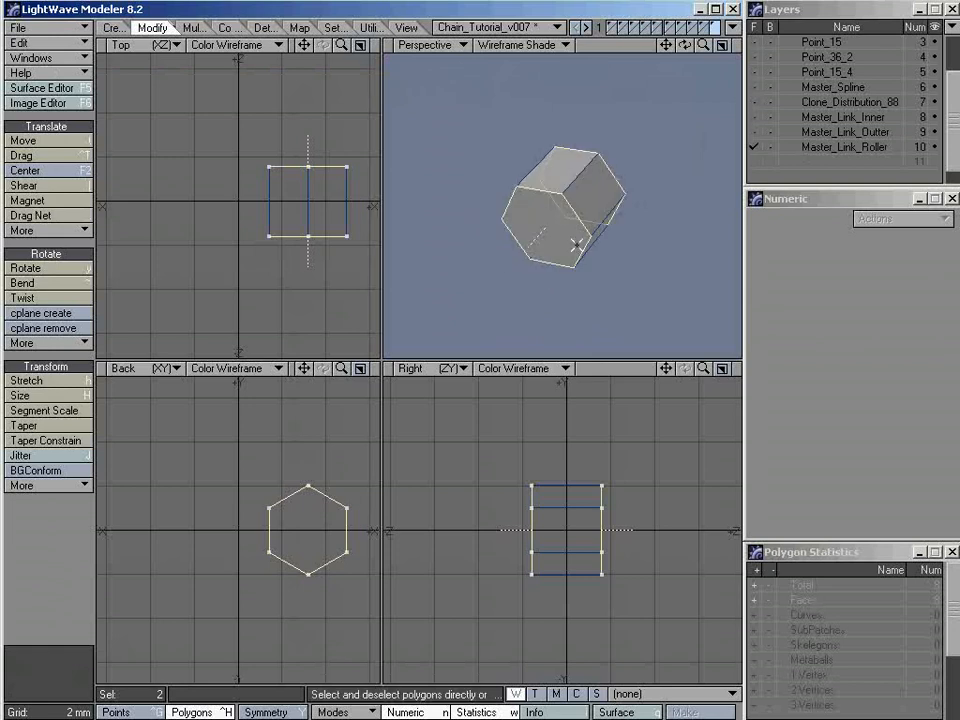
pyautogui.press('Delete')
pyautogui.keyDown('alt'); pyautogui.moveTo(575, 243); pyautogui.dragTo(545, 152); pyautogui.keyUp('alt')
pyautogui.keyDown('alt'); pyautogui.moveTo(538, 248); pyautogui.dragTo(564, 232); pyautogui.keyUp('alt')
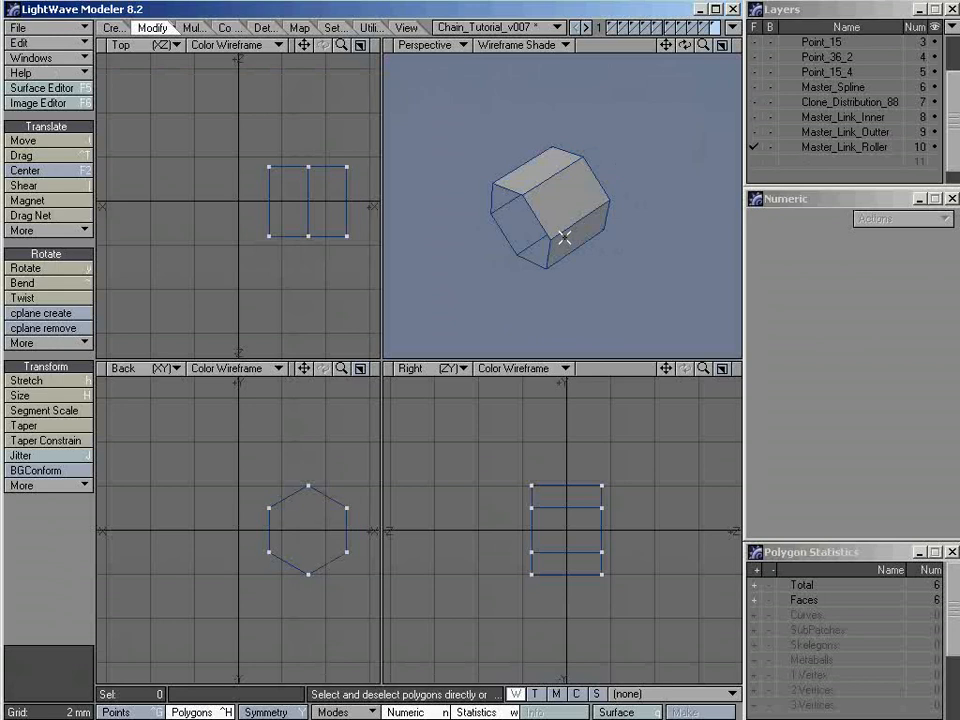
# Preview the open roller as SubPatches and switch it back to plain faces
pyautogui.press('Tab')
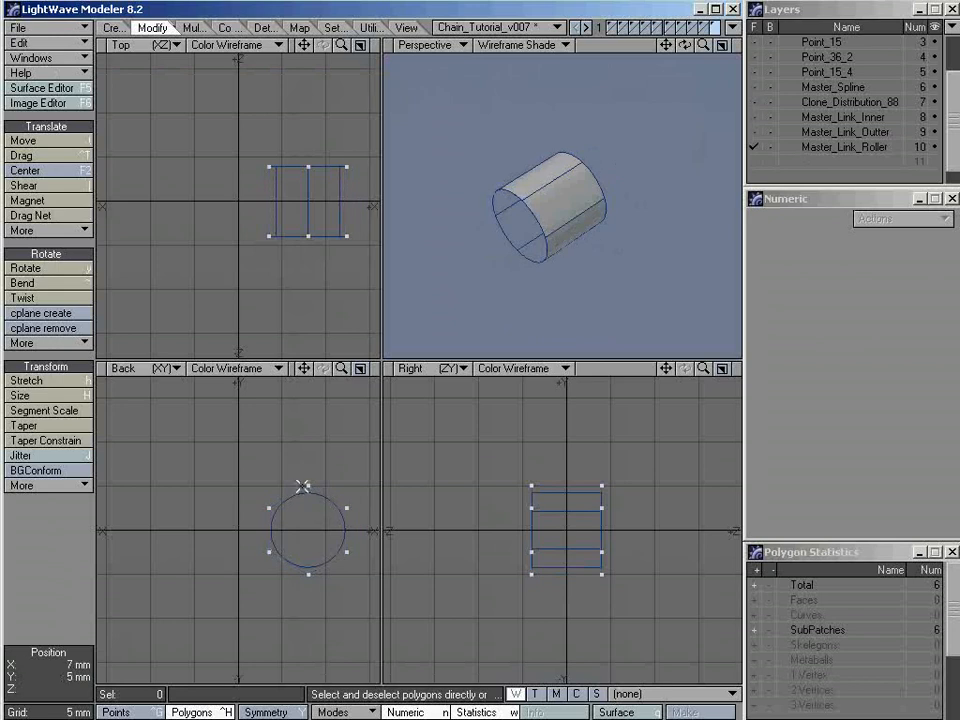
pyautogui.keyDown('alt'); pyautogui.moveTo(521, 272); pyautogui.dragTo(555, 251); pyautogui.keyUp('alt')
pyautogui.press('Tab')
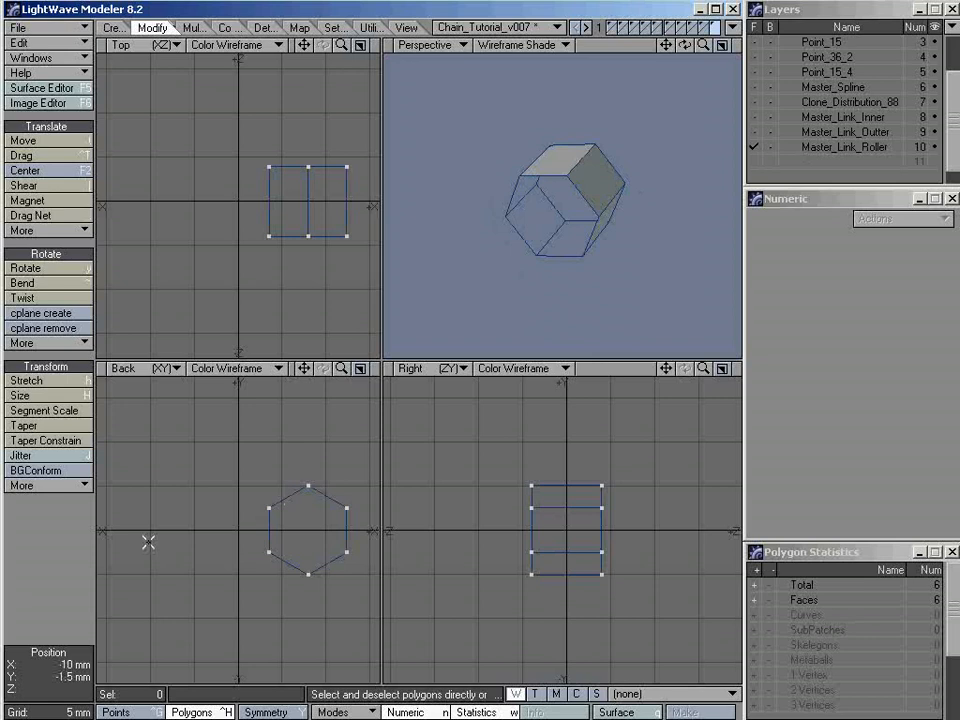
pyautogui.keyDown('alt'); pyautogui.moveTo(545, 245); pyautogui.dragTo(520, 238); pyautogui.keyUp('alt')
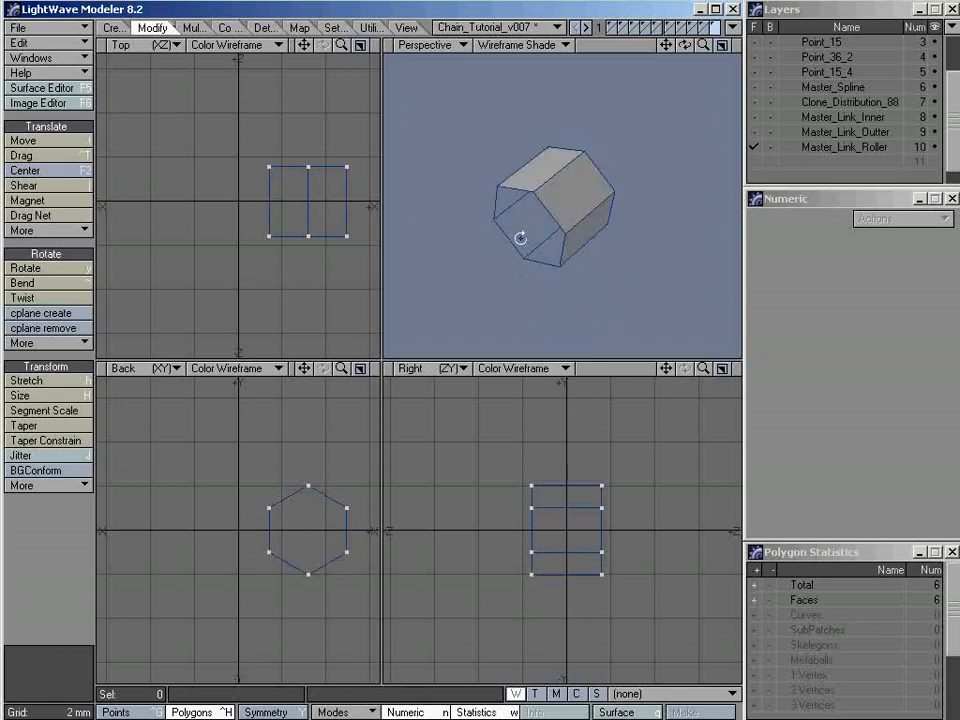
# Mirror the roller across the X axis with the center at 0 m on all axes and Merge Points enabled
pyautogui.hotkey('shift', 'v')
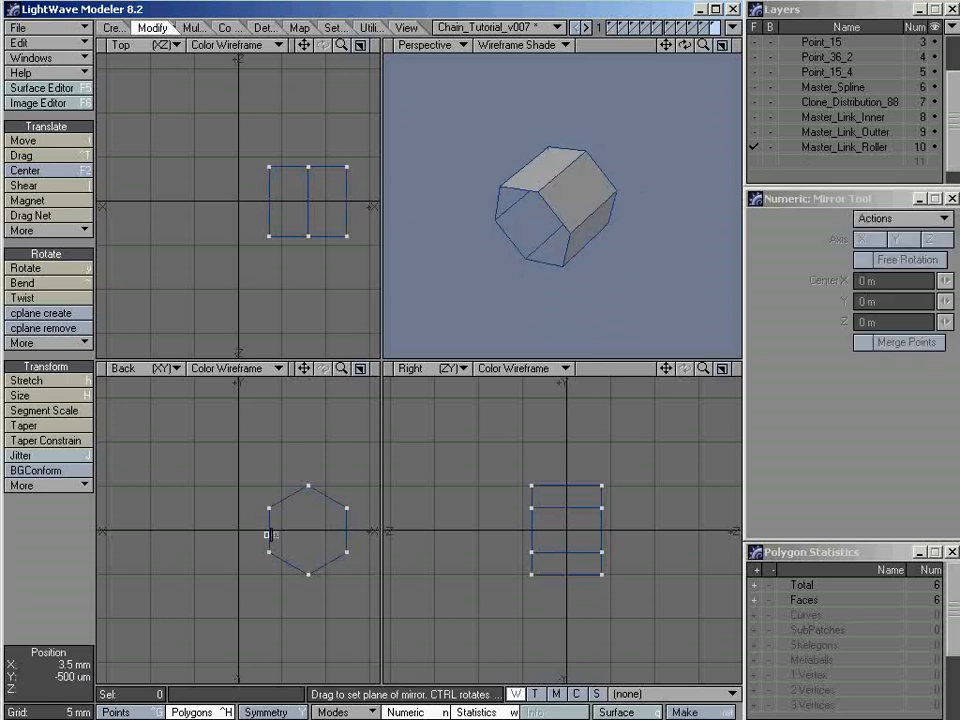
pyautogui.click(270, 535)
pyautogui.click(881, 281)
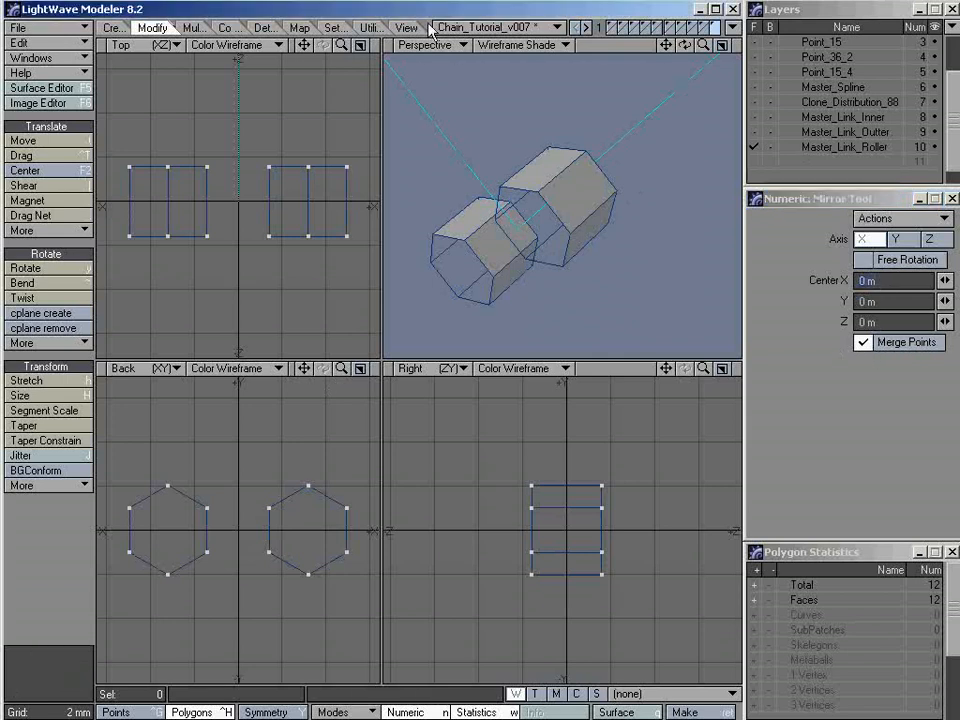
pyautogui.press('space')
pyautogui.keyDown('alt'); pyautogui.moveTo(468, 283); pyautogui.dragTo(606, 233); pyautogui.keyUp('alt')
pyautogui.press('a')
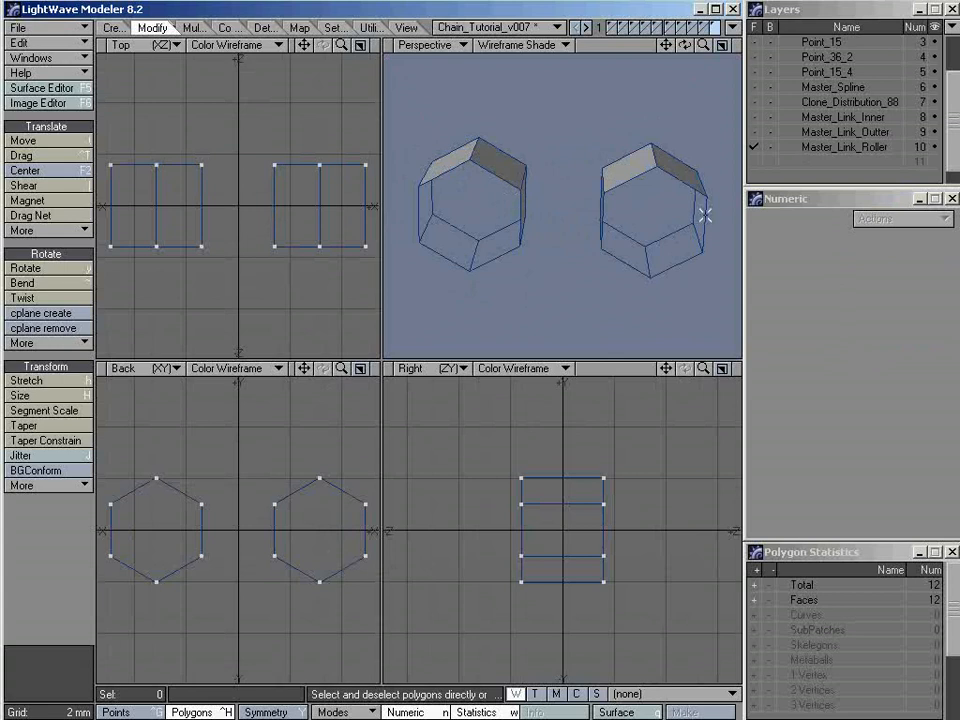
pyautogui.keyDown('alt'); pyautogui.moveTo(554, 180); pyautogui.dragTo(561, 216); pyautogui.keyUp('alt')
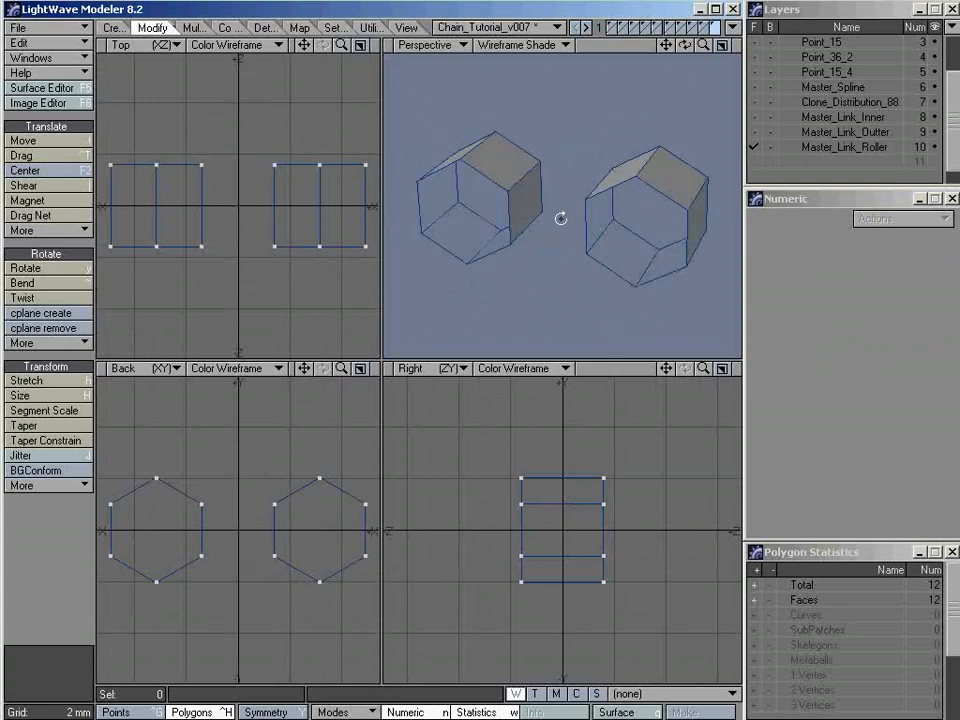
pyautogui.keyDown('alt'); pyautogui.moveTo(602, 249); pyautogui.dragTo(553, 281); pyautogui.keyUp('alt')
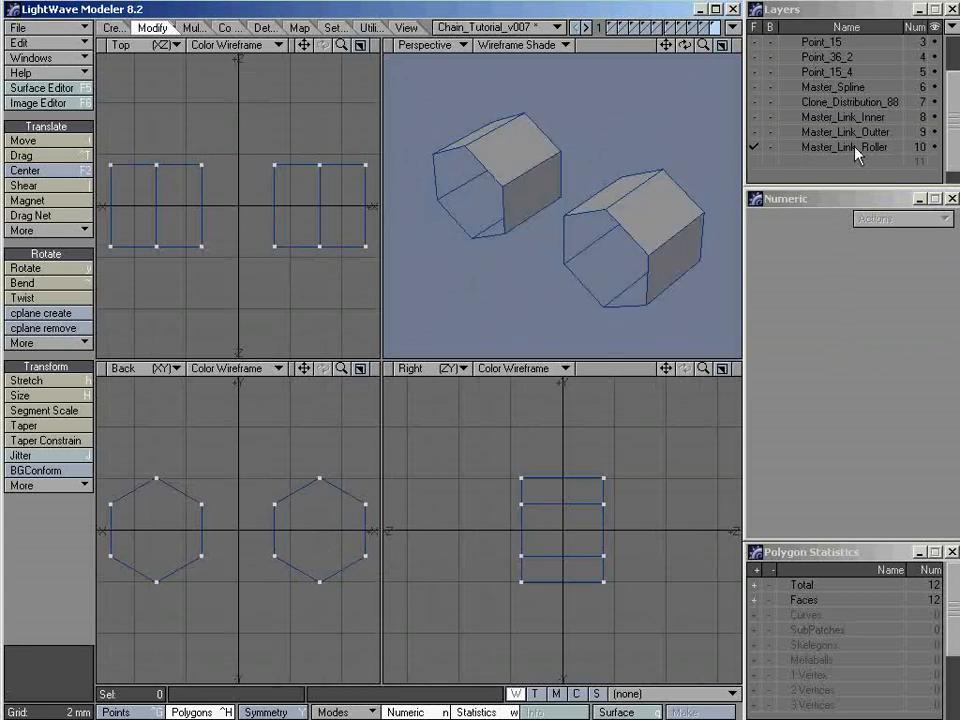
# Compare the two rollers with Master_Link_Inner as a background layer, and return to showing only Master_Link_Roller
pyautogui.click(772, 118)
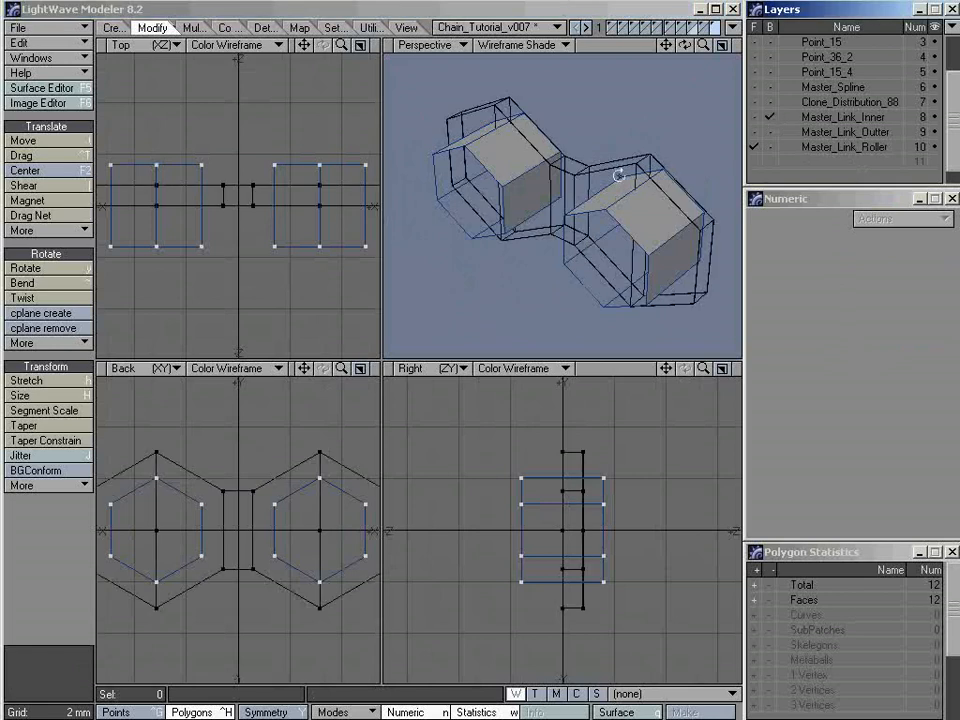
pyautogui.keyDown('alt'); pyautogui.moveTo(621, 171); pyautogui.dragTo(593, 191); pyautogui.keyUp('alt')
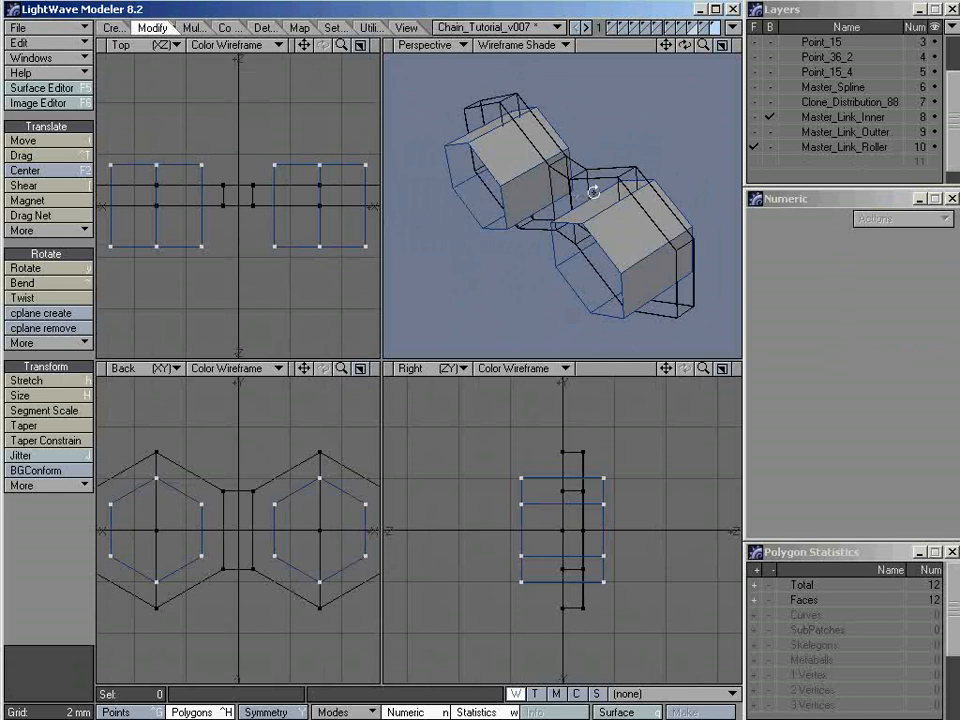
pyautogui.click(822, 150)
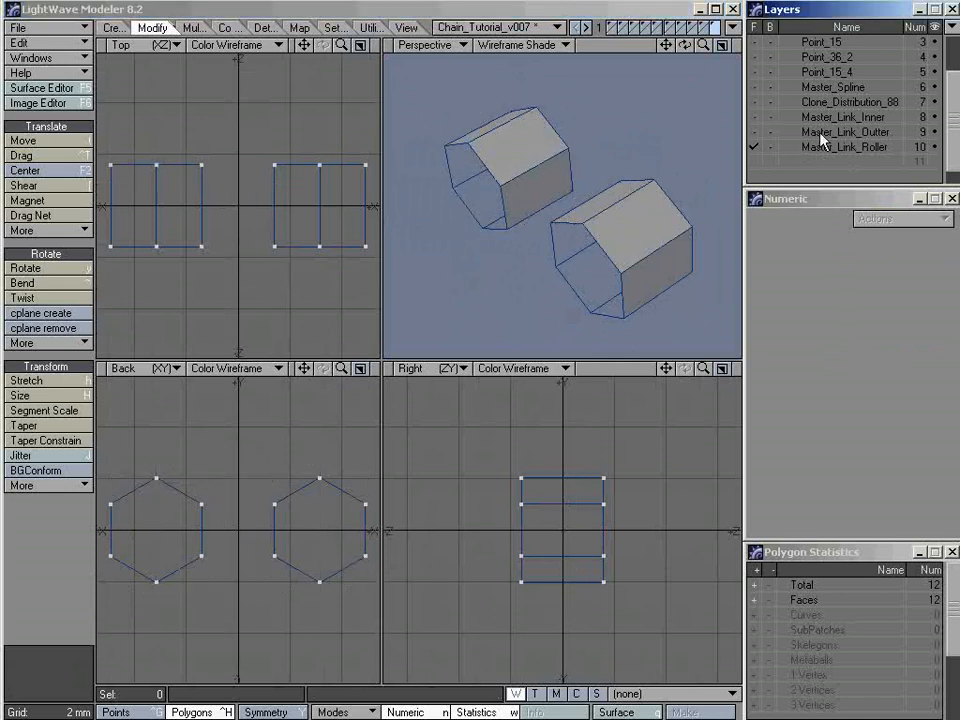
# Copy the center points of both hexagonal ends of Master_Link_Inner and paste them into the Master_Link_Roller layer
pyautogui.hotkey('ctrl', 'g')
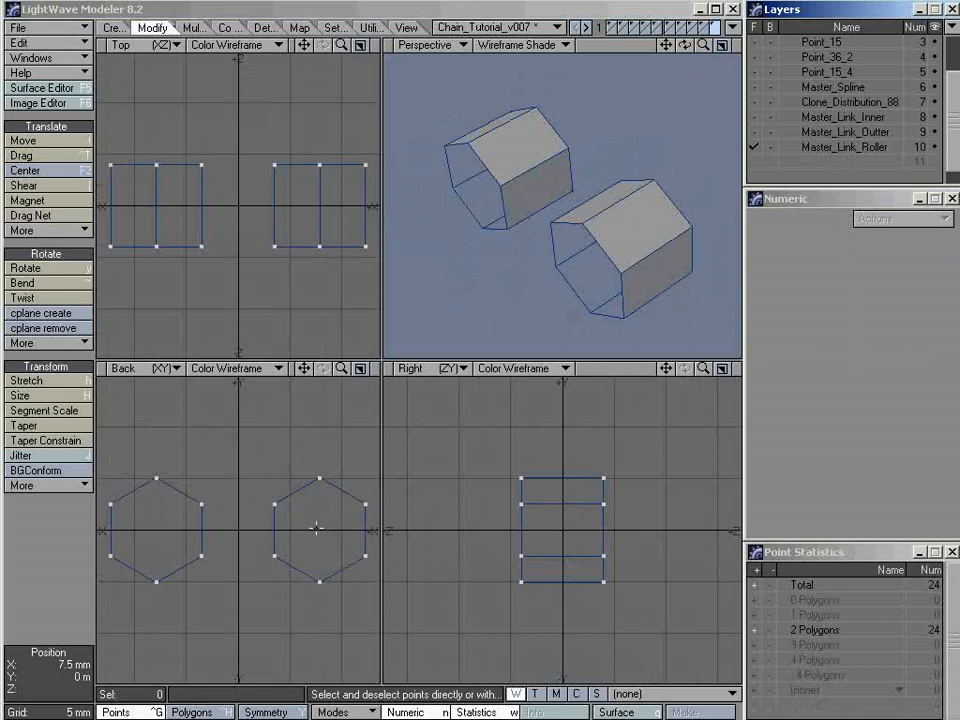
pyautogui.click(818, 141)
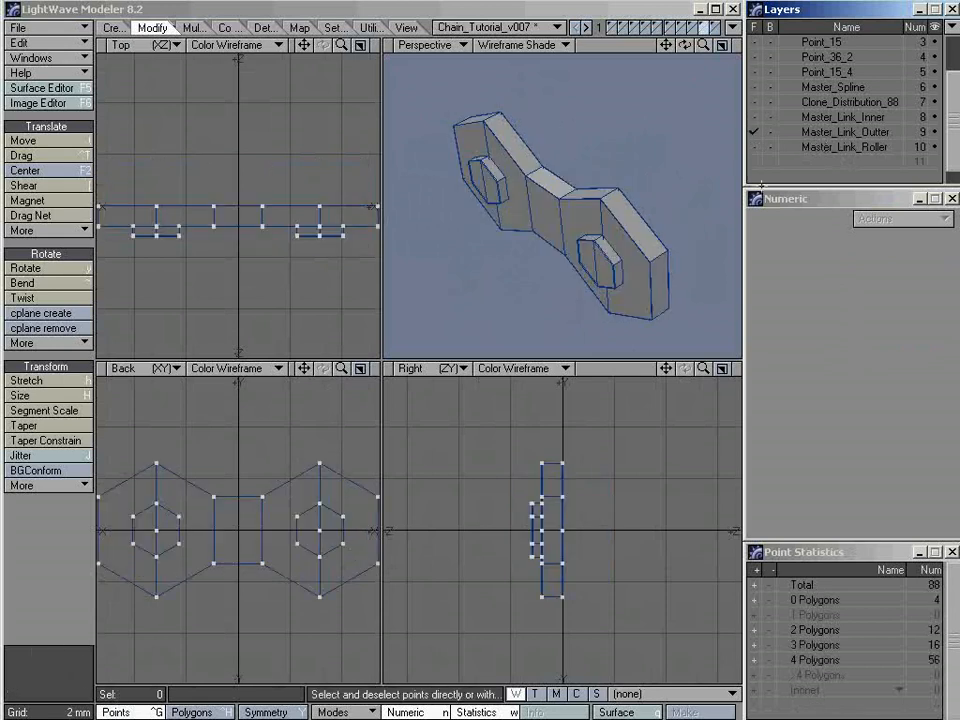
pyautogui.click(835, 118)
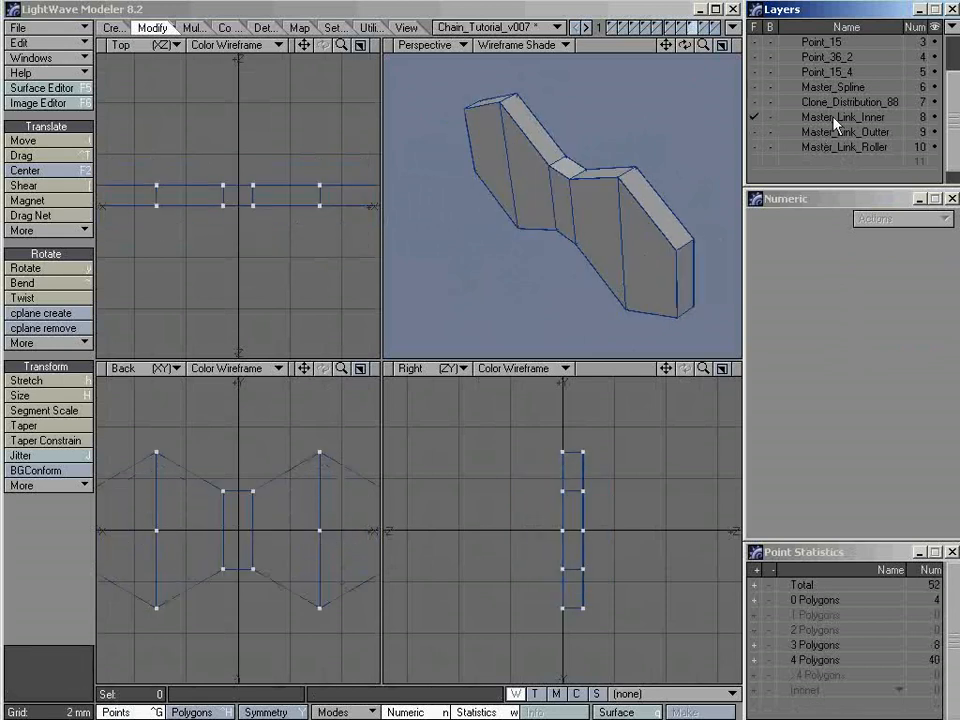
pyautogui.click(320, 530)
pyautogui.click(157, 530)
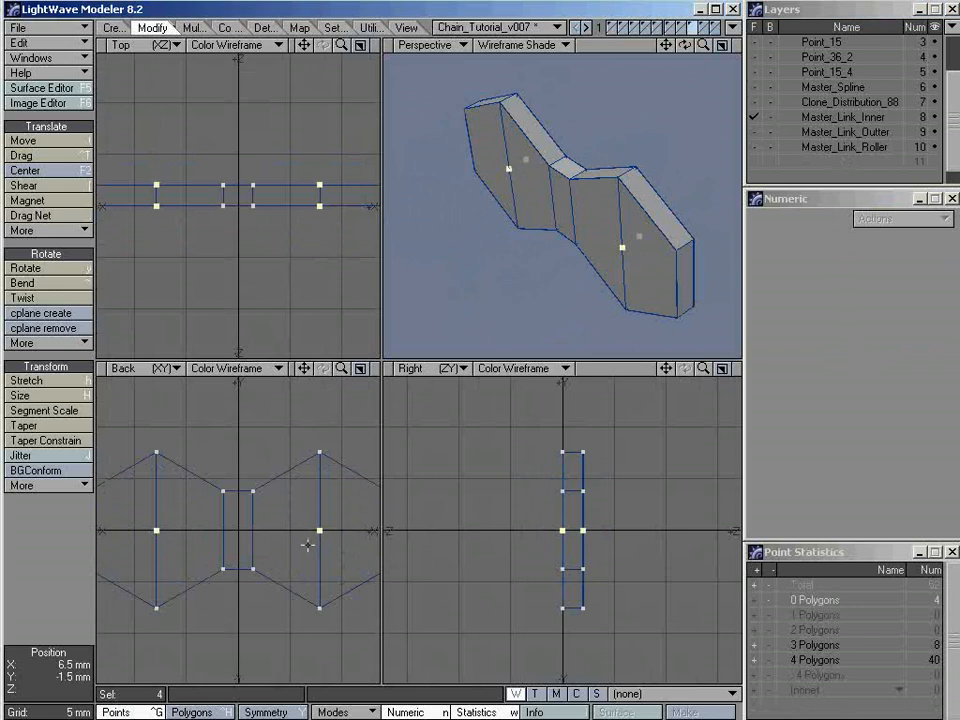
pyautogui.click(845, 147)
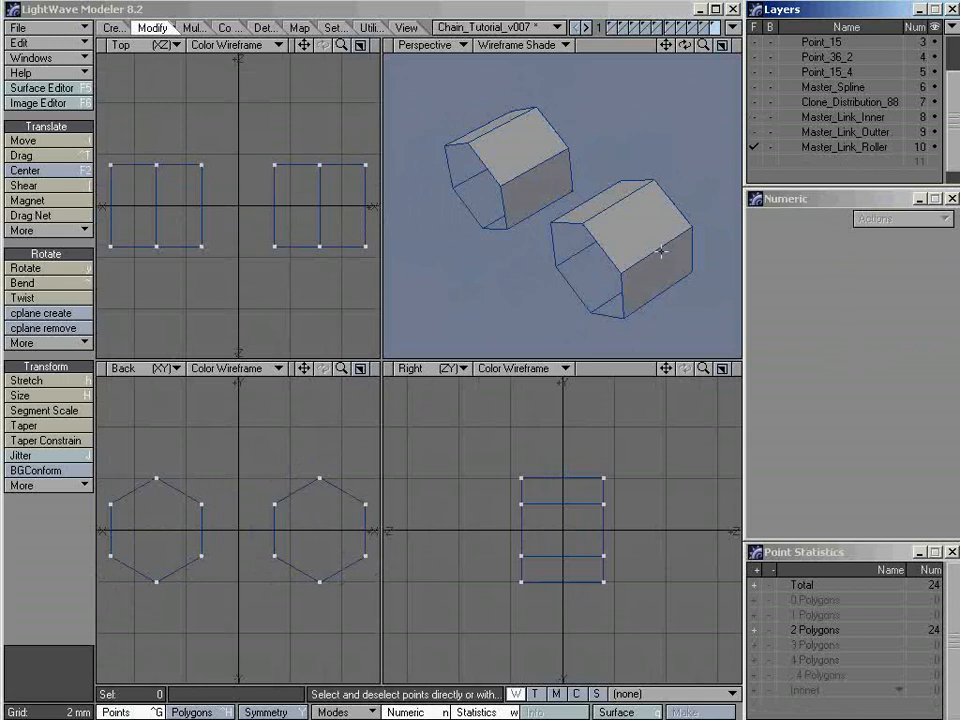
pyautogui.press('v')
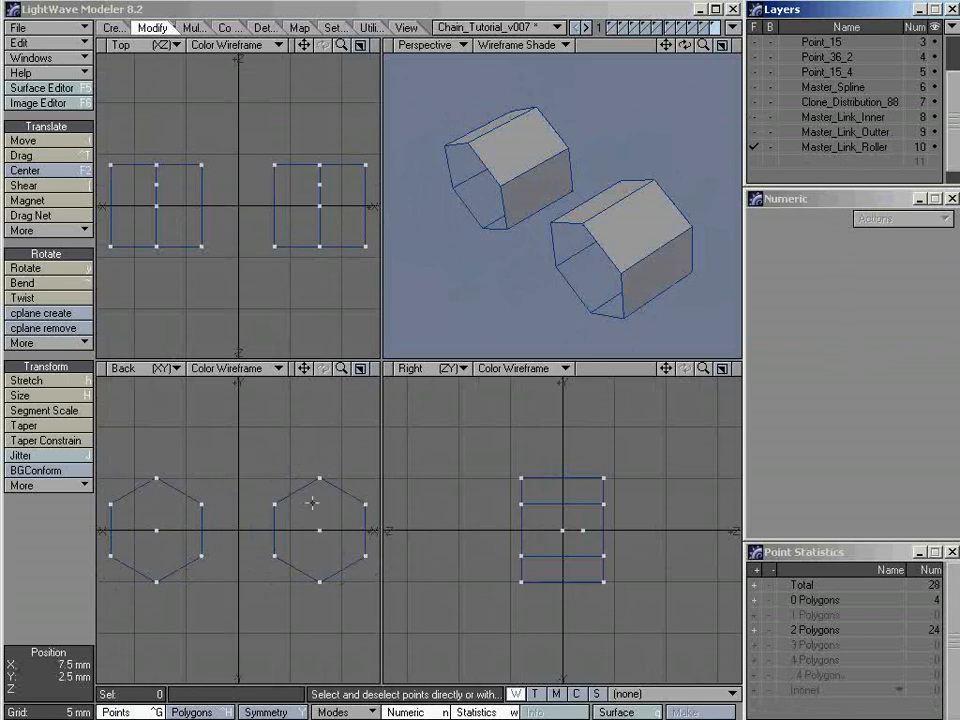
# Delete the pasted points offset along Z so each roller keeps one center point at the origin plane, and check the remaining pair
pyautogui.click(319, 530)
pyautogui.click(156, 530)
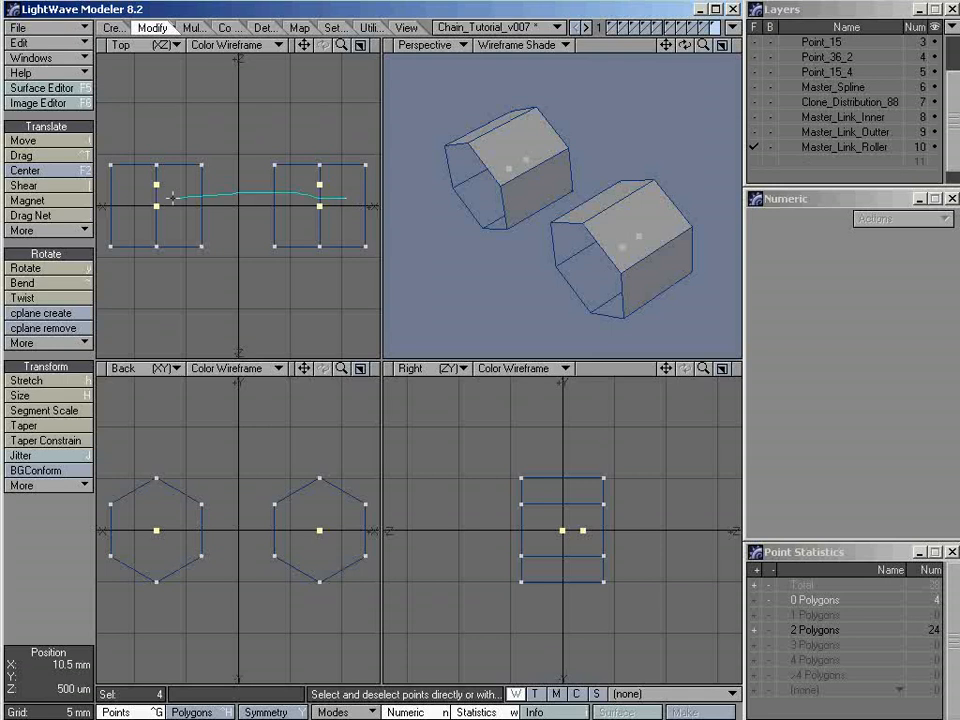
pyautogui.moveTo(172, 198); pyautogui.dragTo(324, 248, button='right')
pyautogui.moveTo(378, 193); pyautogui.dragTo(376, 195, button='right')
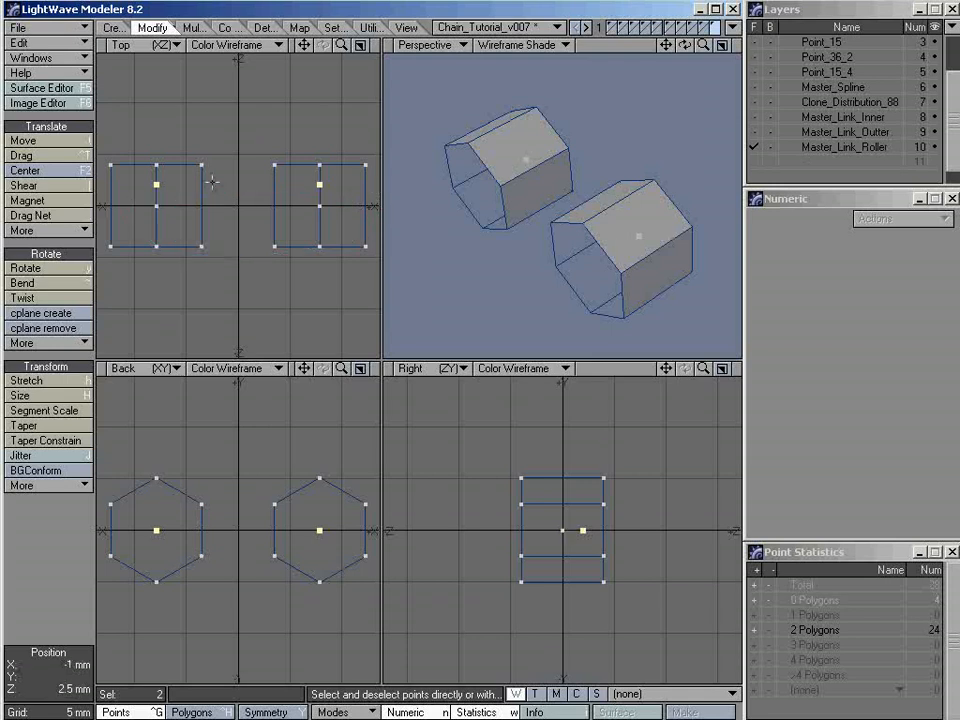
pyautogui.press('Delete')
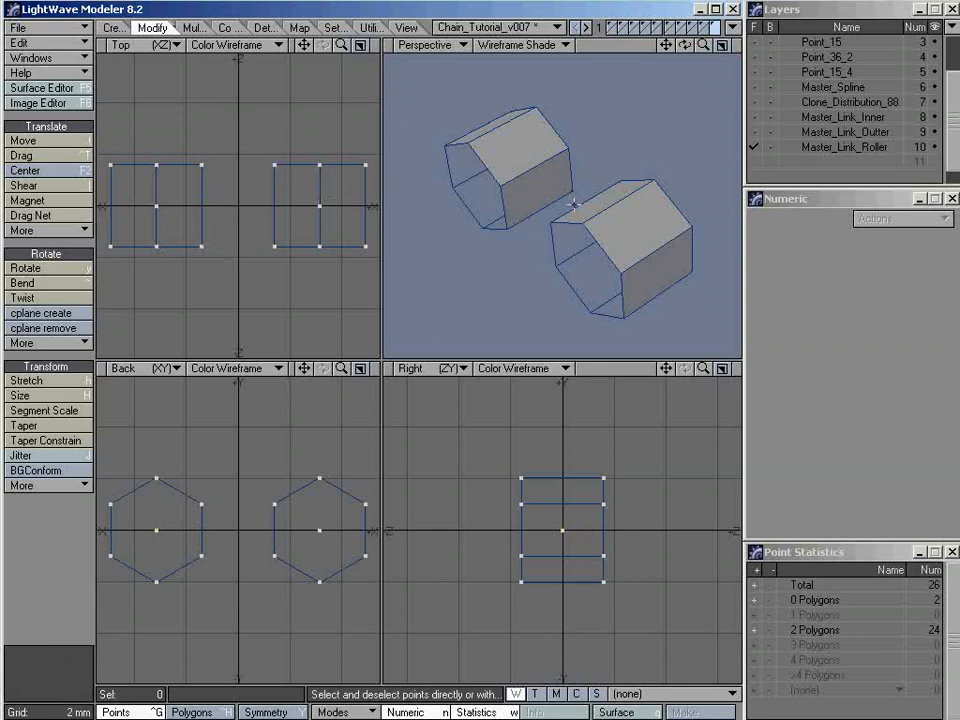
pyautogui.click(320, 530)
pyautogui.click(156, 530)
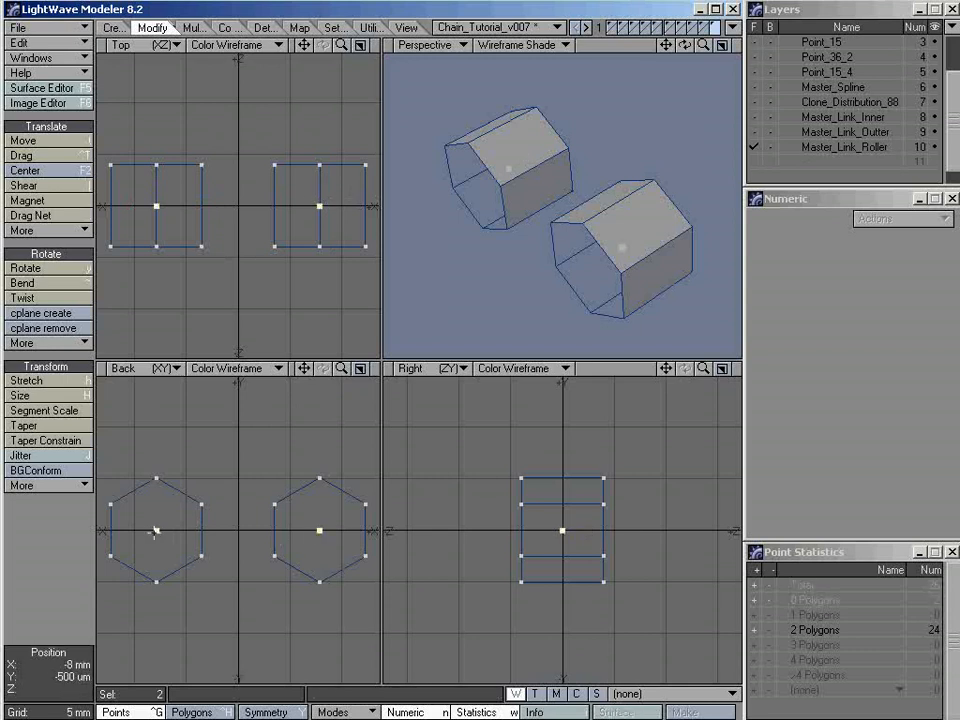
pyautogui.keyDown('alt'); pyautogui.moveTo(570, 211); pyautogui.dragTo(590, 187); pyautogui.keyUp('alt')
pyautogui.press('/')
pyautogui.keyDown('alt'); pyautogui.moveTo(649, 198); pyautogui.dragTo(589, 208); pyautogui.keyUp('alt')
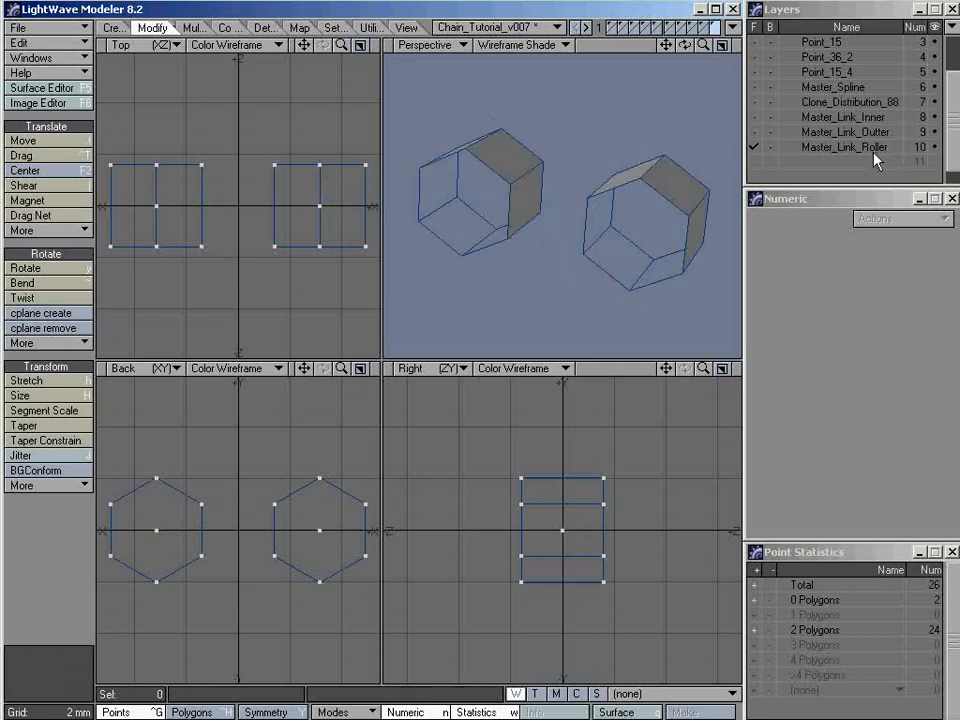
# Show Master_Link_Inner and Master_Link_Outter together, select all their points, and add Master_Link_Roller to the foreground layers
pyautogui.click(821, 121)
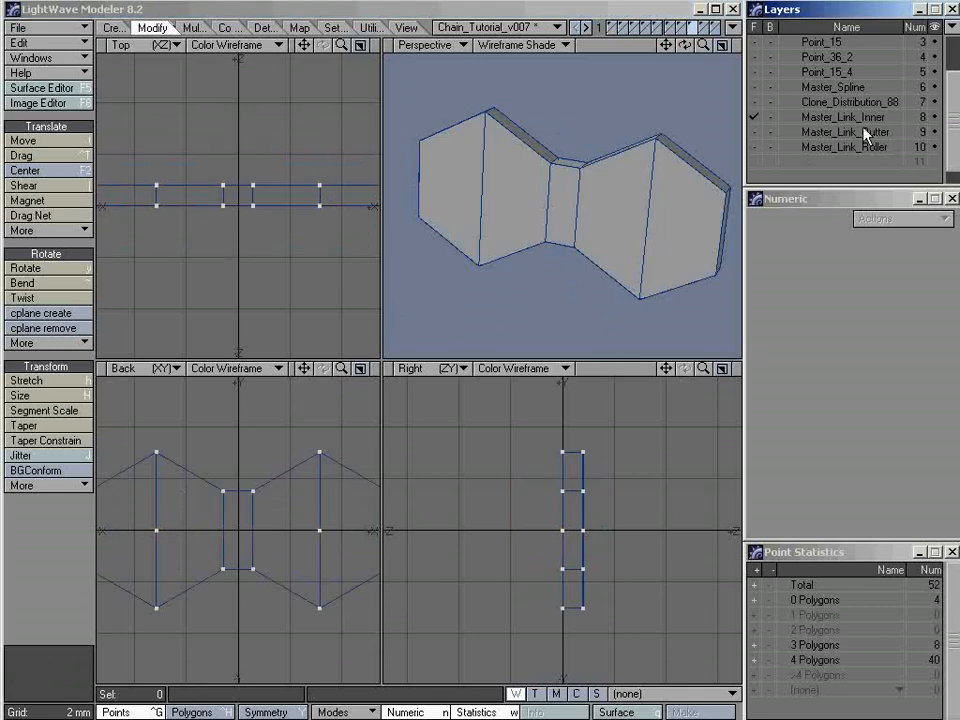
pyautogui.keyDown('shift'); pyautogui.click(828, 133); pyautogui.keyUp('shift')
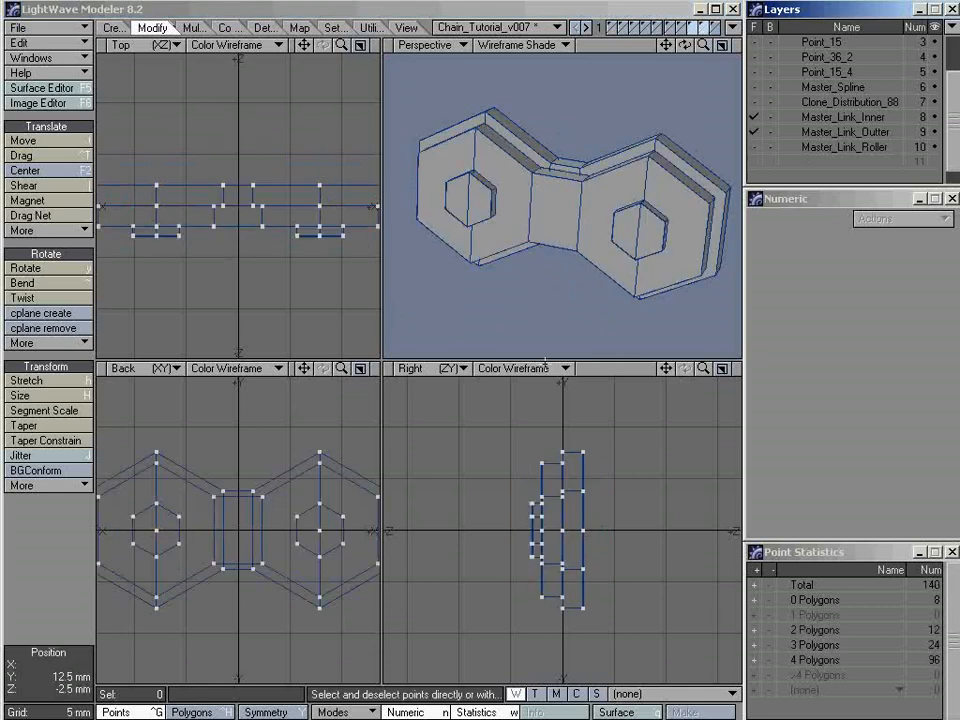
pyautogui.moveTo(600, 418)
pyautogui.mouseDown(button='right')
pyautogui.moveTo(574, 414)
pyautogui.moveTo(487, 505)
pyautogui.moveTo(572, 662)
pyautogui.moveTo(660, 505)
pyautogui.moveTo(600, 420)
pyautogui.mouseUp(button='right')
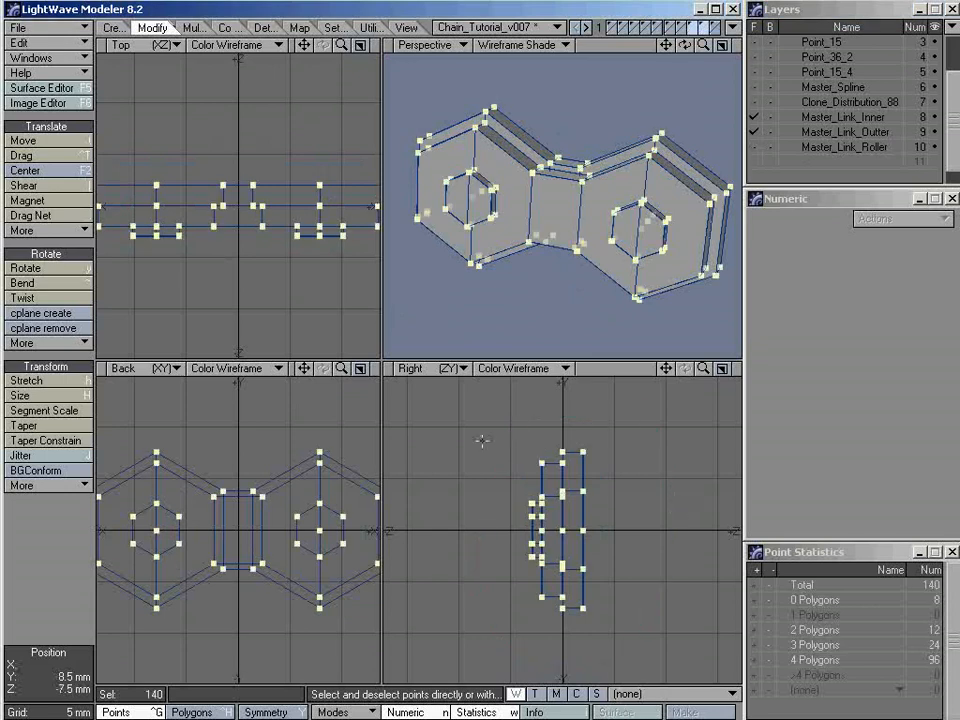
pyautogui.keyDown('alt'); pyautogui.moveTo(613, 326); pyautogui.dragTo(548, 262); pyautogui.keyUp('alt')
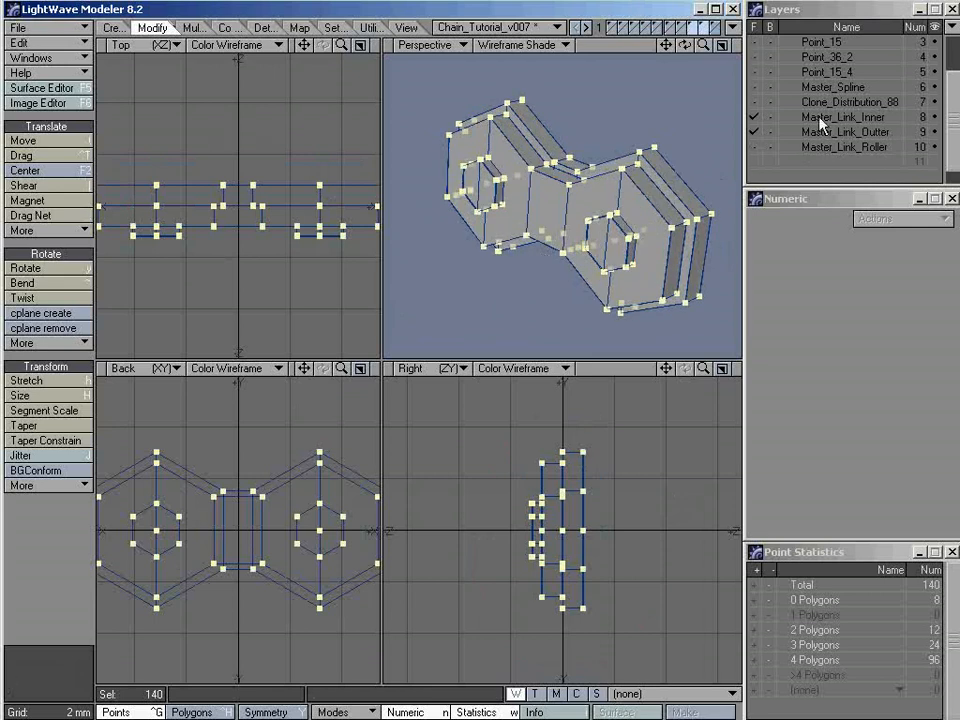
pyautogui.keyDown('shift'); pyautogui.click(838, 148); pyautogui.keyUp('shift')
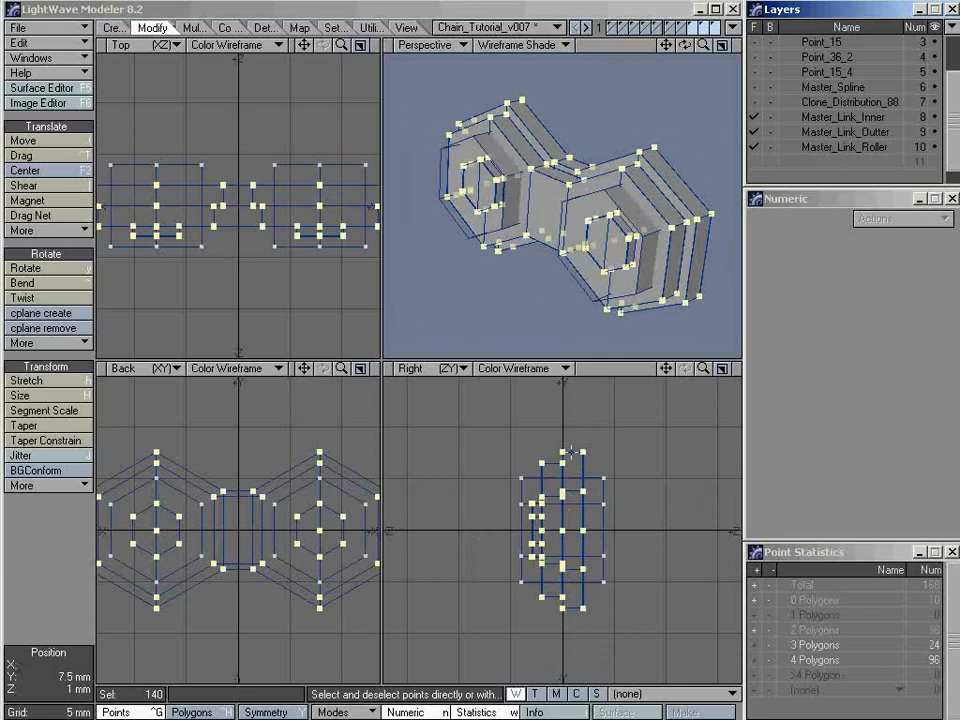
# Move the selected link plate points -7.5 mm along Z, clear of the rollers, and bring them back 1.22 mm
pyautogui.press('t')
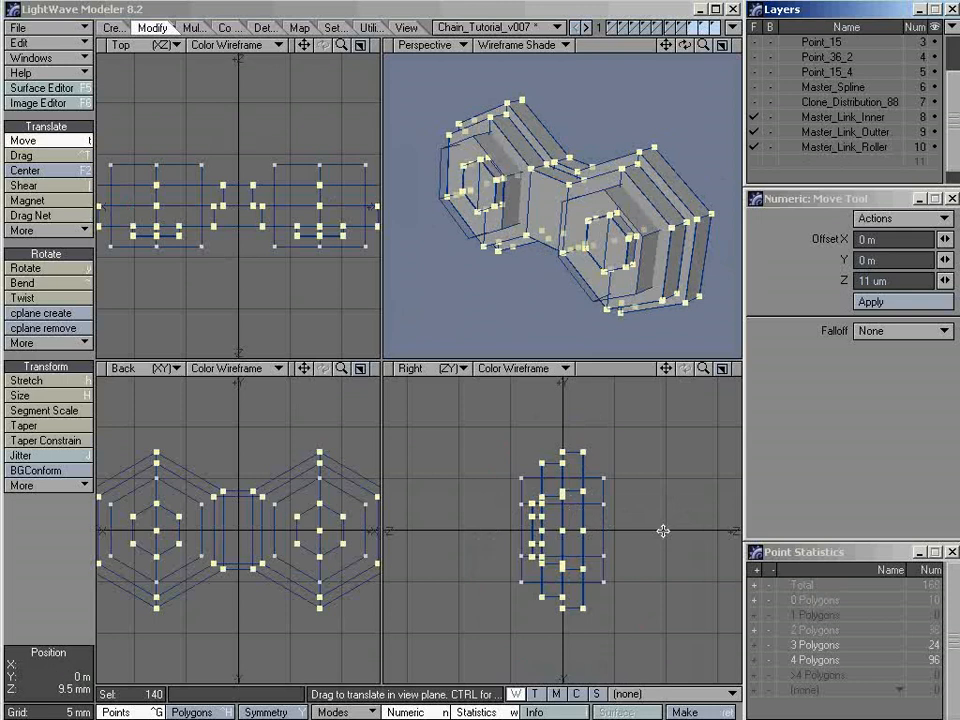
pyautogui.moveTo(663, 531); pyautogui.dragTo(583, 531)
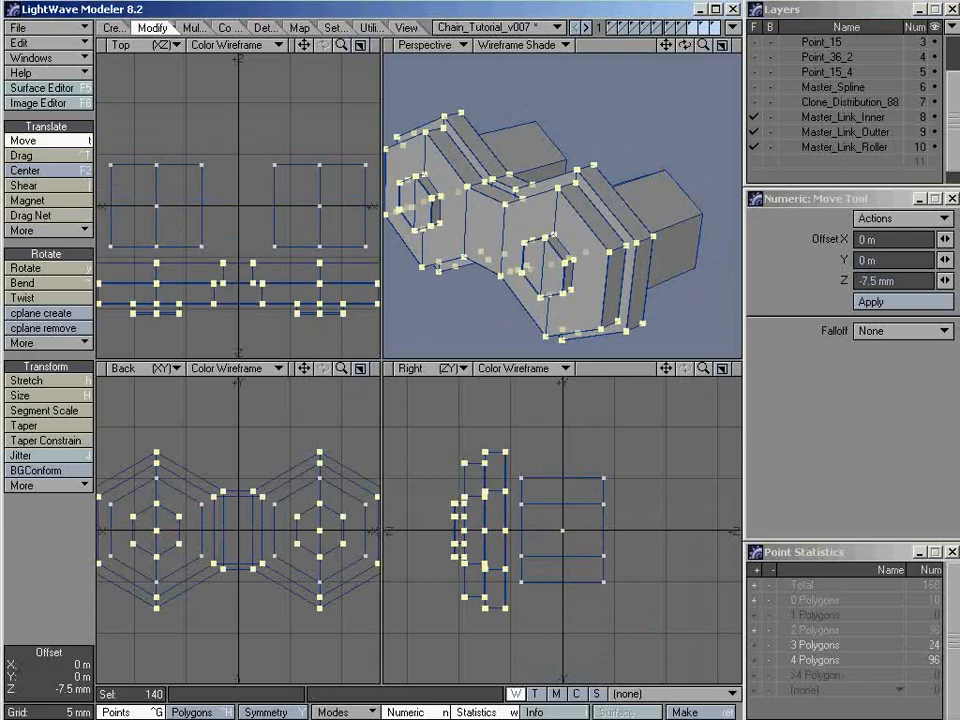
pyautogui.click(721, 369)
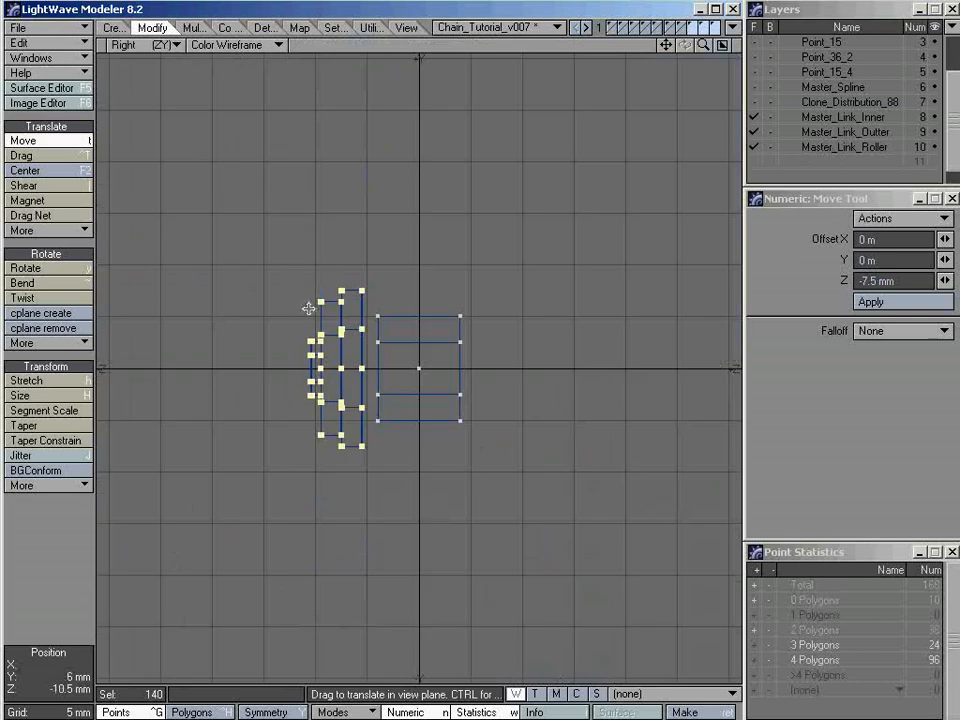
pyautogui.keyDown('ctrl'); pyautogui.keyDown('alt'); pyautogui.moveTo(351, 336); pyautogui.dragTo(600, 350); pyautogui.keyUp('alt'); pyautogui.keyUp('ctrl')
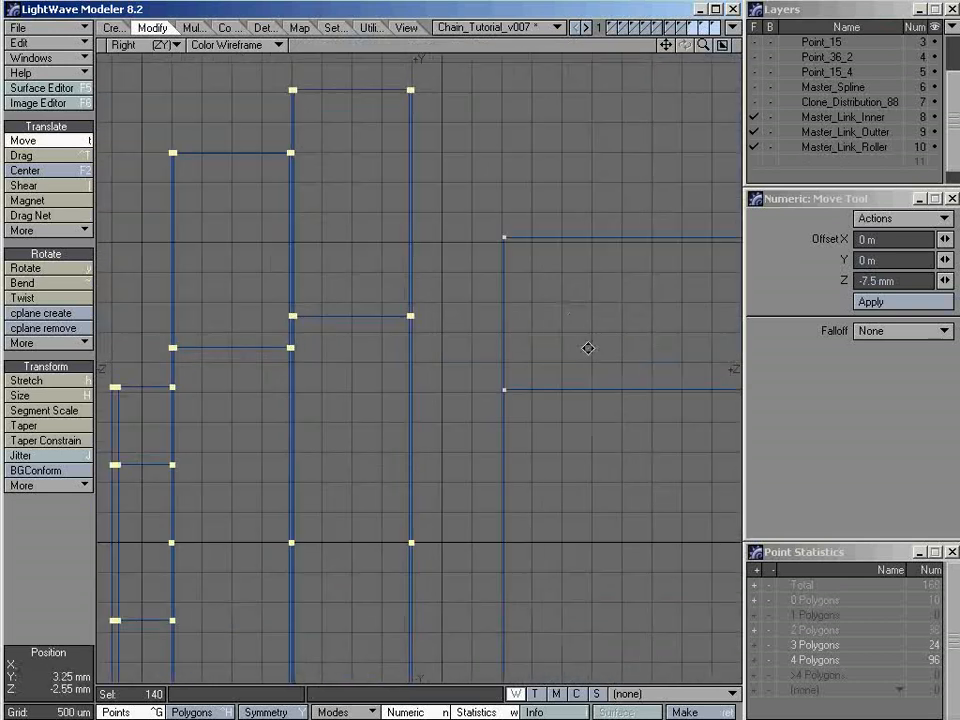
pyautogui.press('g')
pyautogui.keyDown('ctrl'); pyautogui.keyDown('alt'); pyautogui.moveTo(346, 312); pyautogui.dragTo(469, 292); pyautogui.keyUp('alt'); pyautogui.keyUp('ctrl')
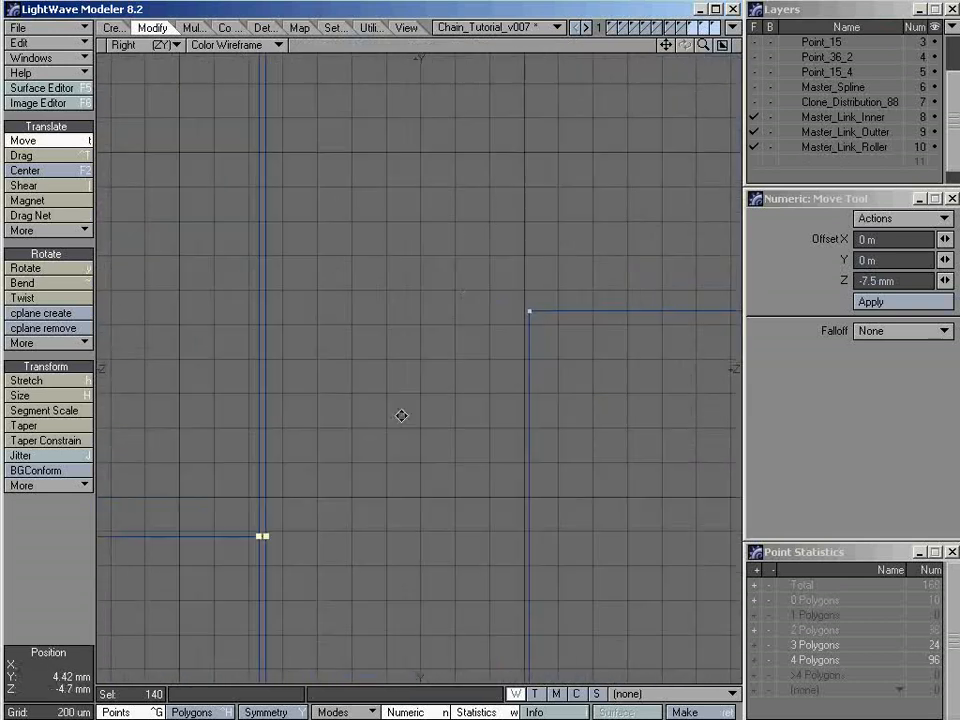
pyautogui.moveTo(294, 407); pyautogui.dragTo(504, 407)
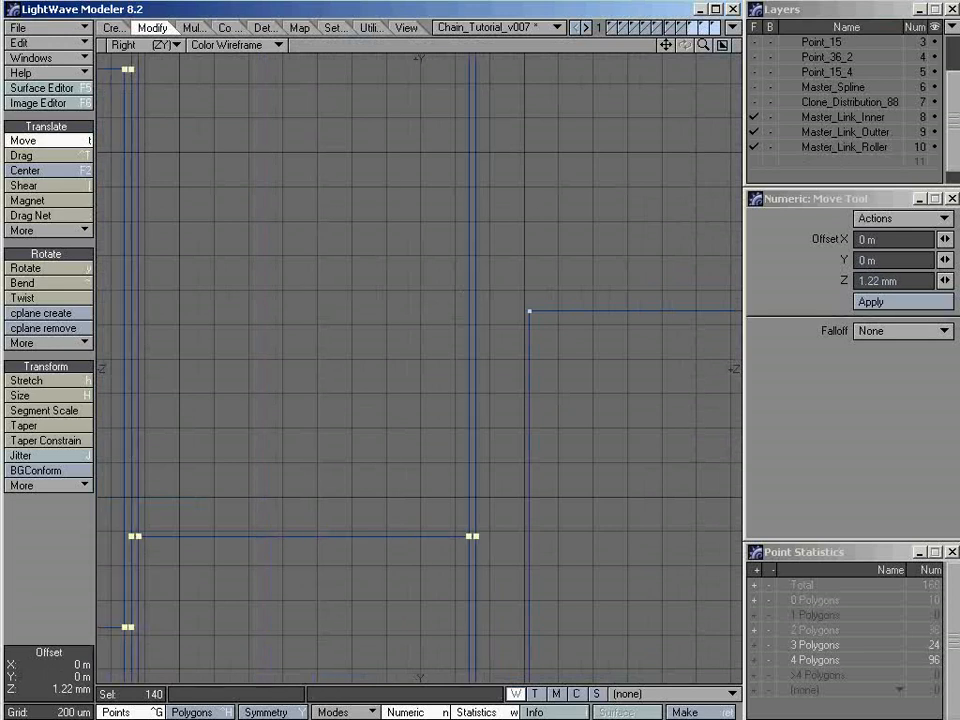
# Snap-drag the selected link plates along Z so the inner plate's face sits flush with the roller ends, and deselect the points
pyautogui.keyDown('alt'); pyautogui.moveTo(469, 454); pyautogui.dragTo(377, 390); pyautogui.keyUp('alt')
pyautogui.keyDown('ctrl'); pyautogui.keyDown('alt'); pyautogui.moveTo(418, 268); pyautogui.dragTo(489, 328); pyautogui.keyUp('alt'); pyautogui.keyUp('ctrl')
pyautogui.keyDown('alt'); pyautogui.moveTo(467, 466); pyautogui.dragTo(436, 330); pyautogui.keyUp('alt')
pyautogui.keyDown('ctrl'); pyautogui.keyDown('alt'); pyautogui.moveTo(392, 287); pyautogui.dragTo(424, 328); pyautogui.keyUp('alt'); pyautogui.keyUp('ctrl')
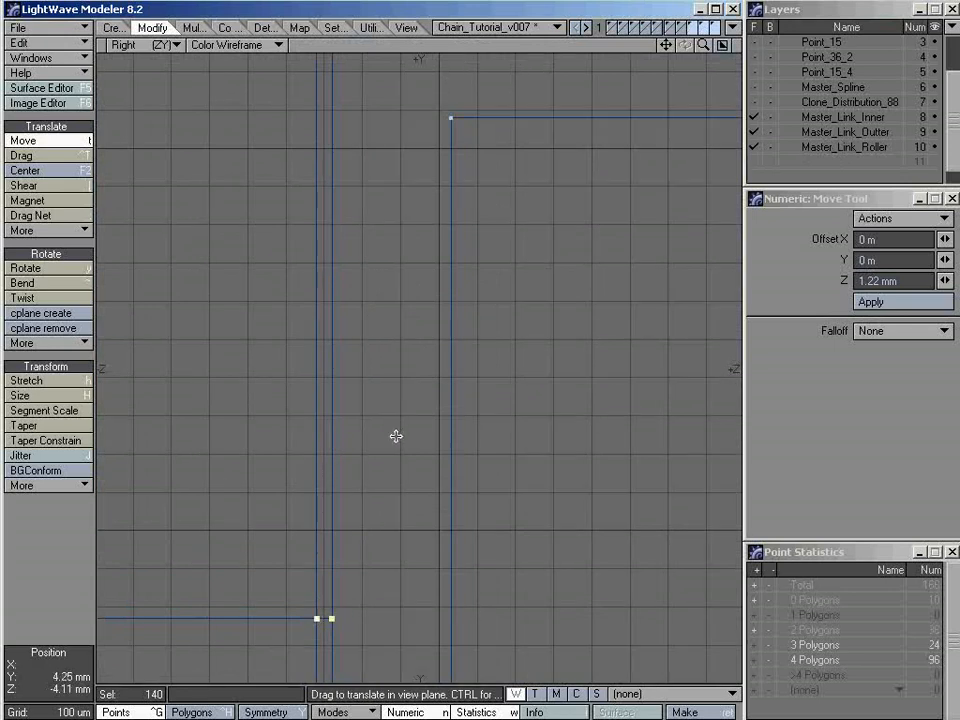
pyautogui.press('space')
pyautogui.hotkey('shift', 'g')
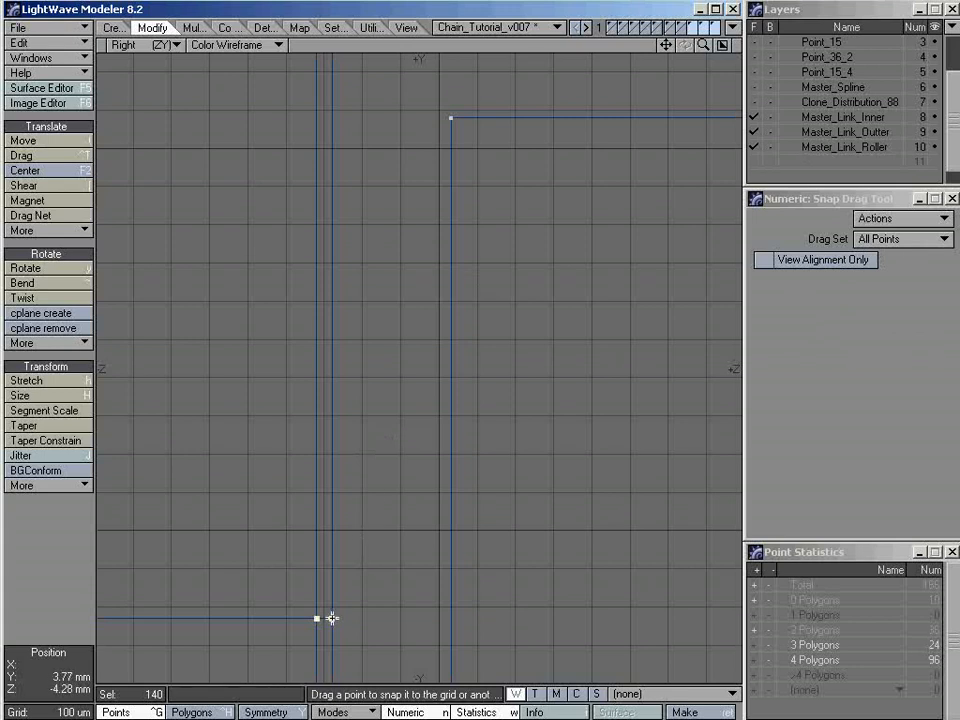
pyautogui.moveTo(332, 618); pyautogui.dragTo(452, 120)
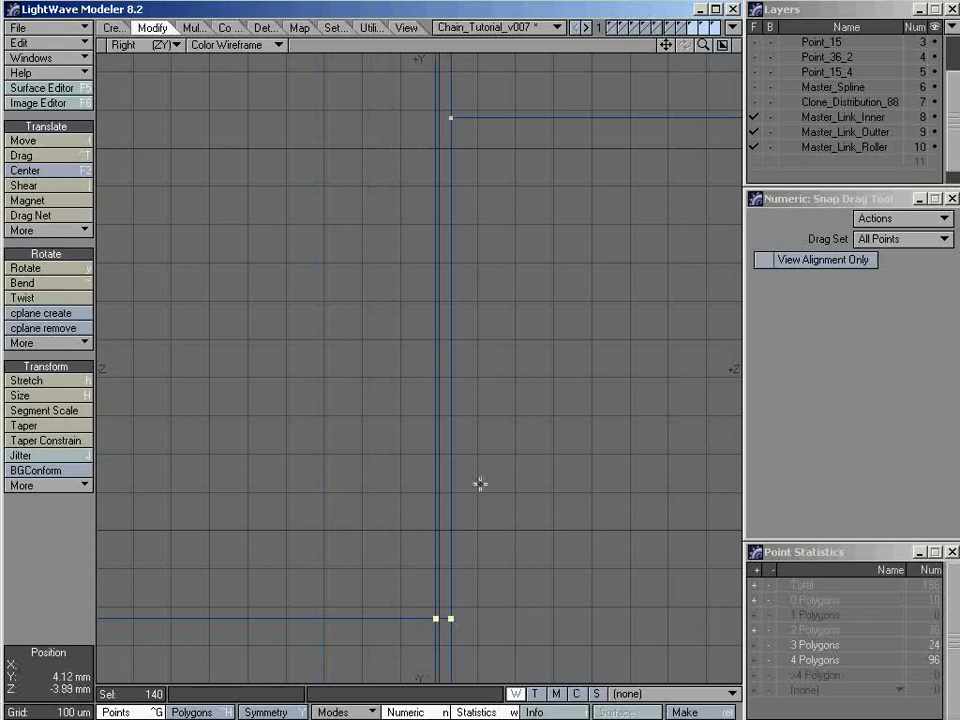
pyautogui.press('space')
pyautogui.press('/')
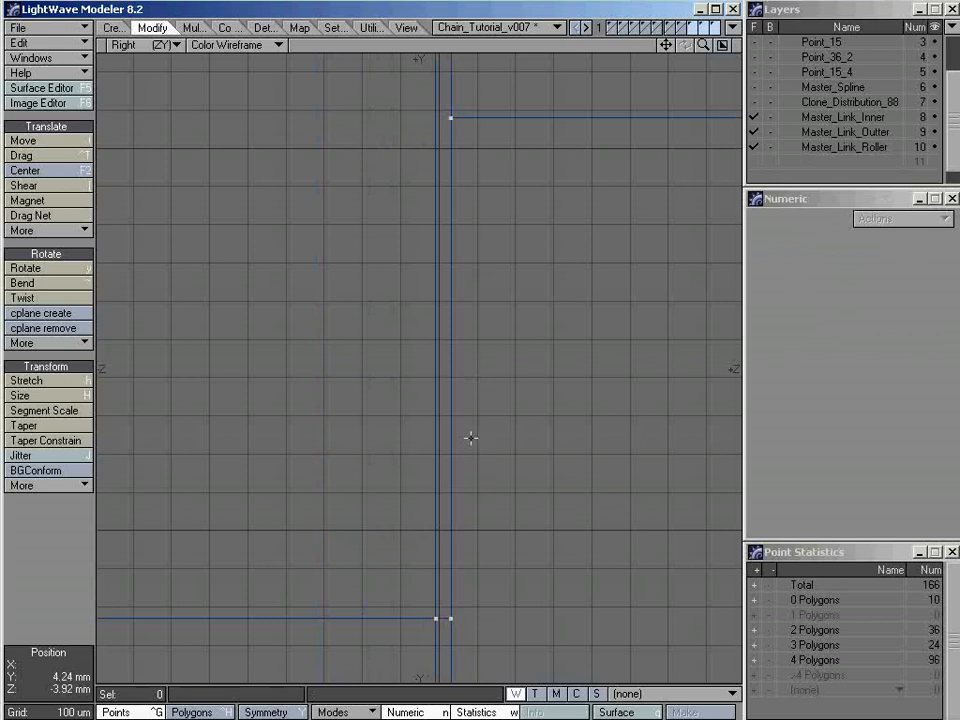
pyautogui.press('a')
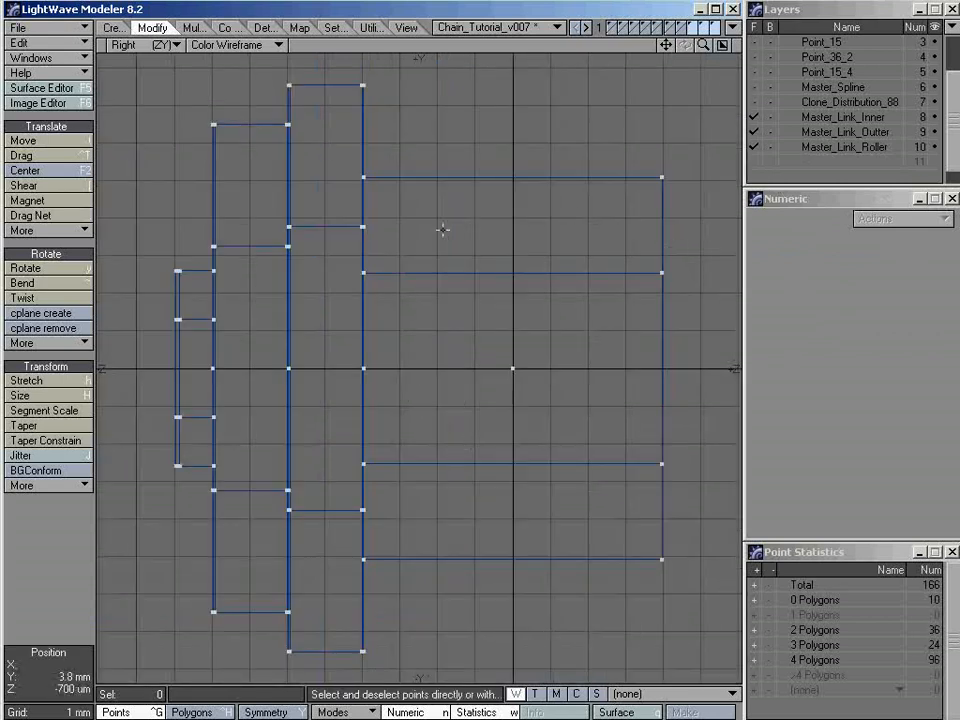
pyautogui.press('KP_0')
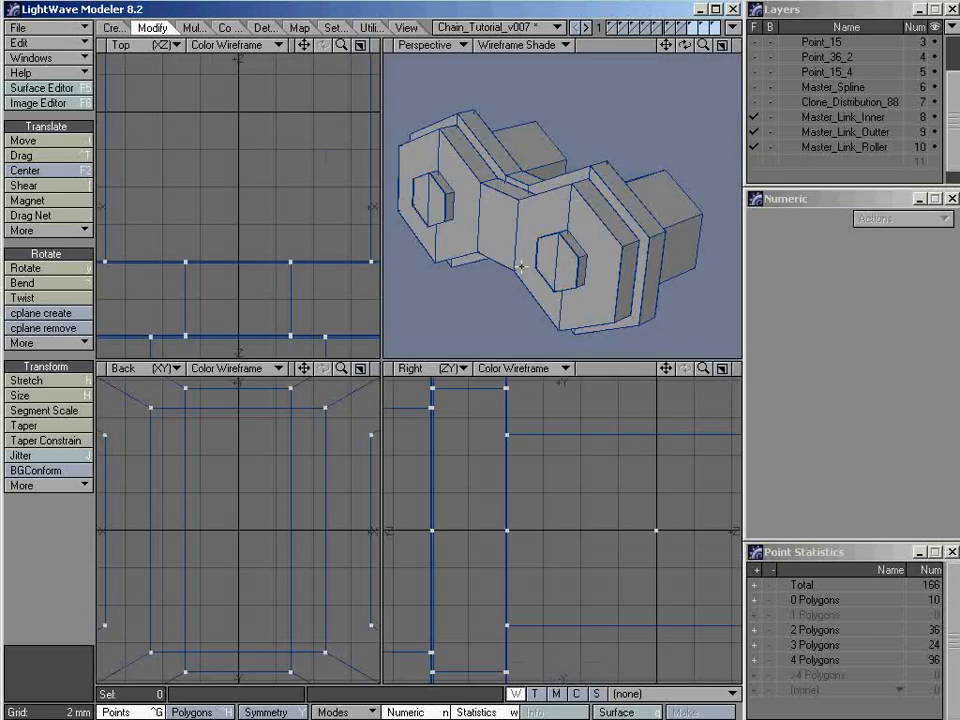
pyautogui.press('a')
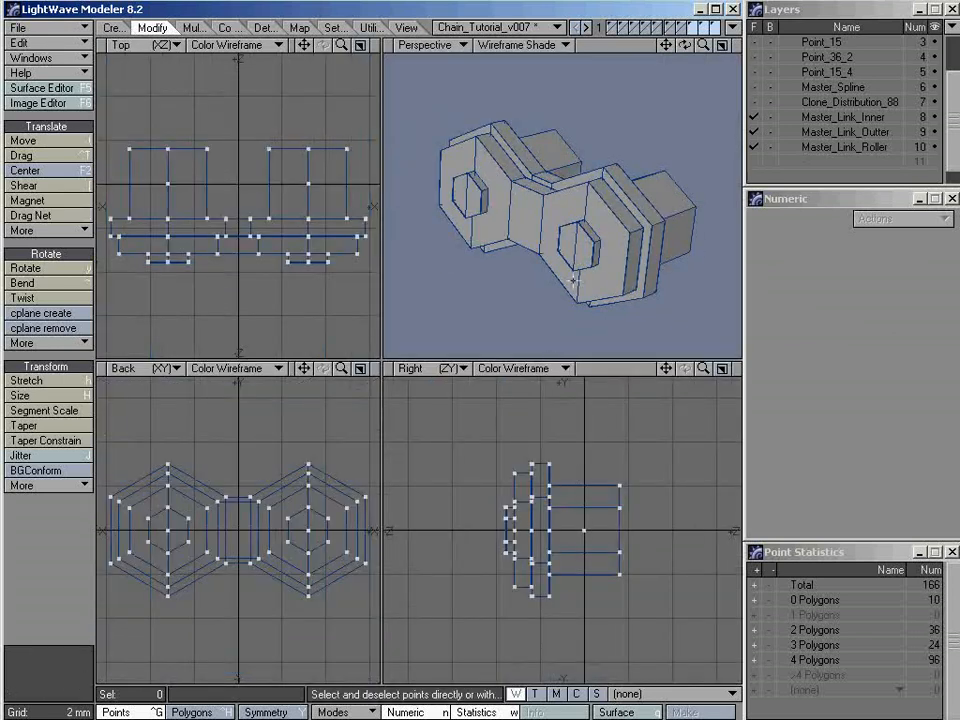
# Mirror the Master_Link_Inner plate across the Z axis about a center of 0 m, with merged points
pyautogui.keyDown('alt'); pyautogui.moveTo(573, 283); pyautogui.dragTo(572, 130); pyautogui.keyUp('alt')
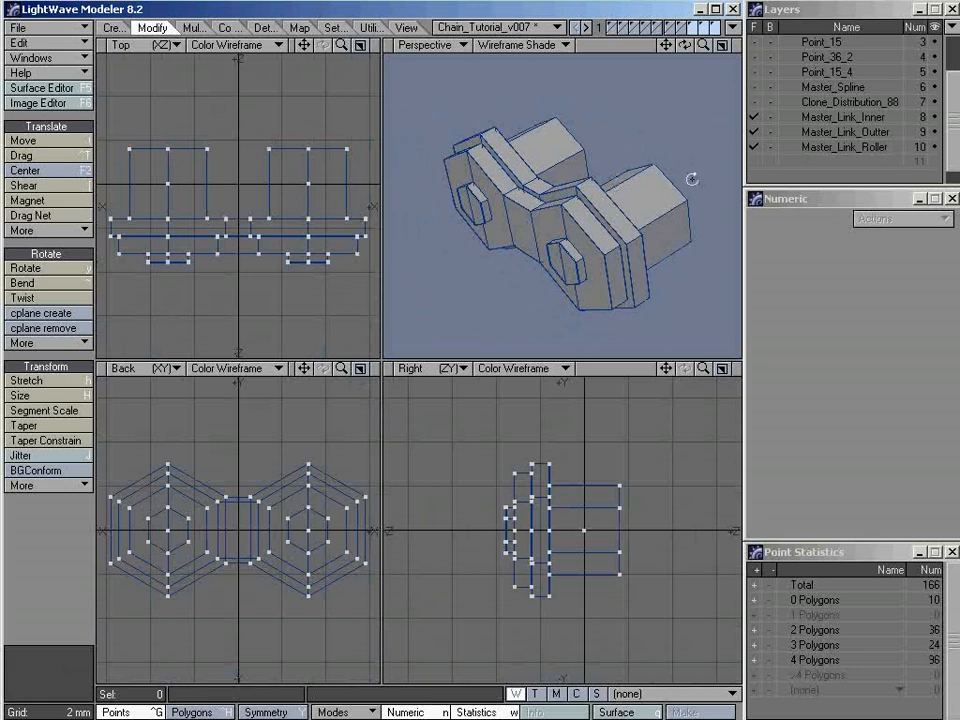
pyautogui.keyDown('alt'); pyautogui.moveTo(688, 178); pyautogui.dragTo(657, 177); pyautogui.keyUp('alt')
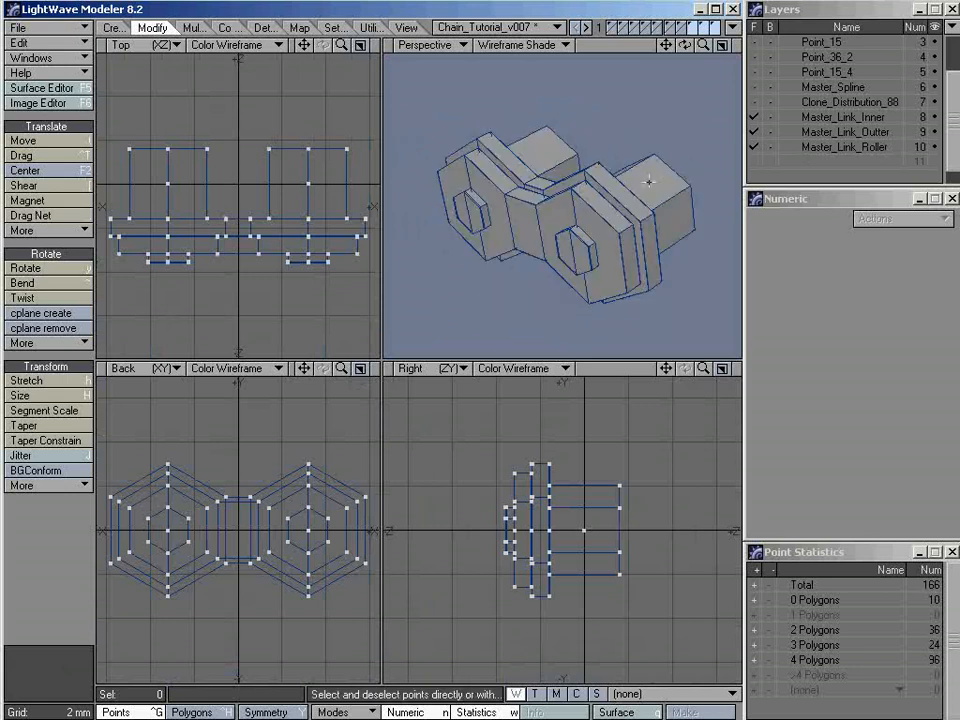
pyautogui.click(955, 148)
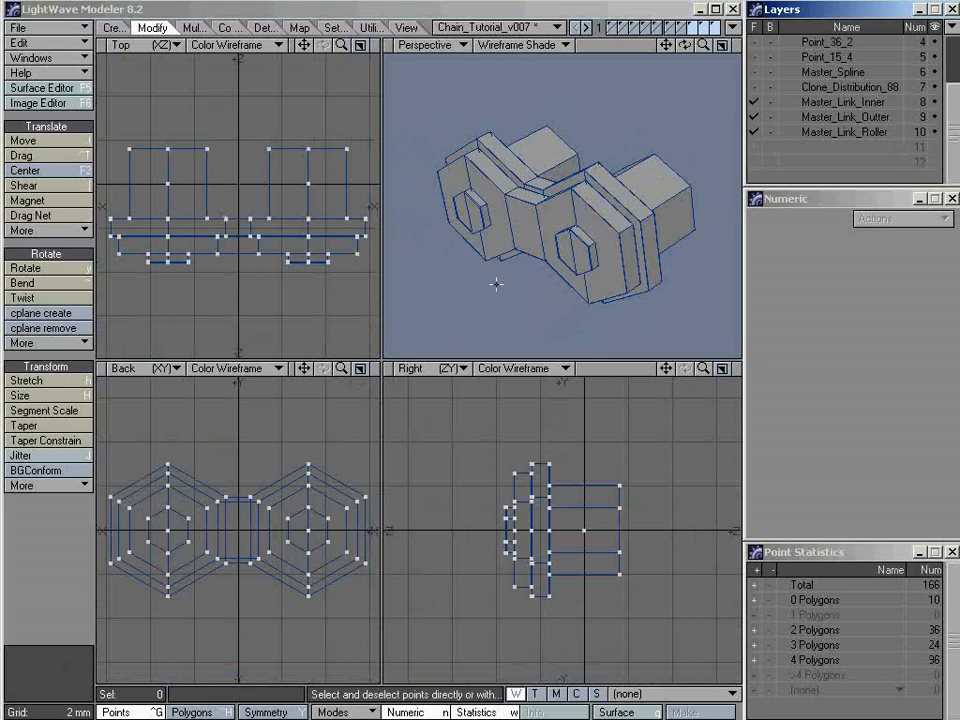
pyautogui.click(853, 102)
pyautogui.keyDown('alt'); pyautogui.moveTo(555, 235); pyautogui.dragTo(598, 197); pyautogui.keyUp('alt')
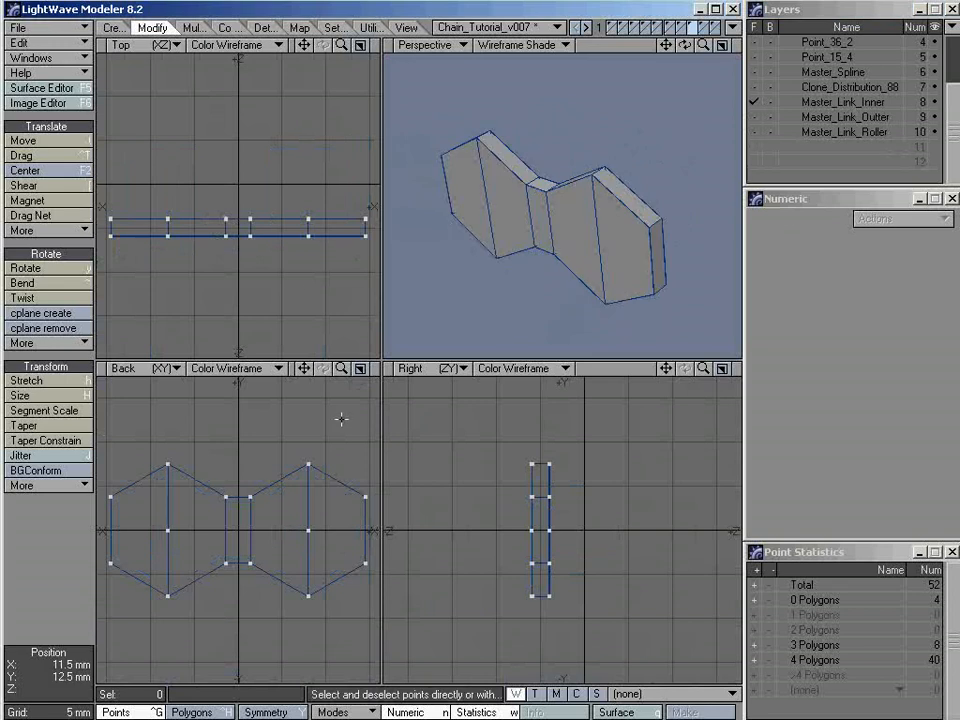
pyautogui.hotkey('shift', 'v')
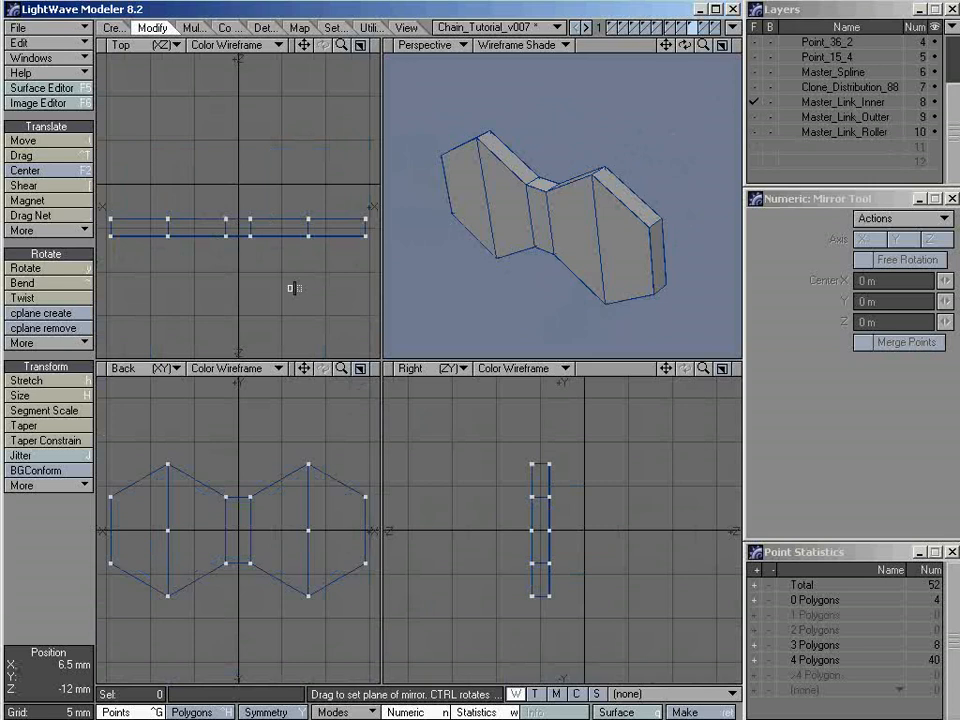
pyautogui.press('n')
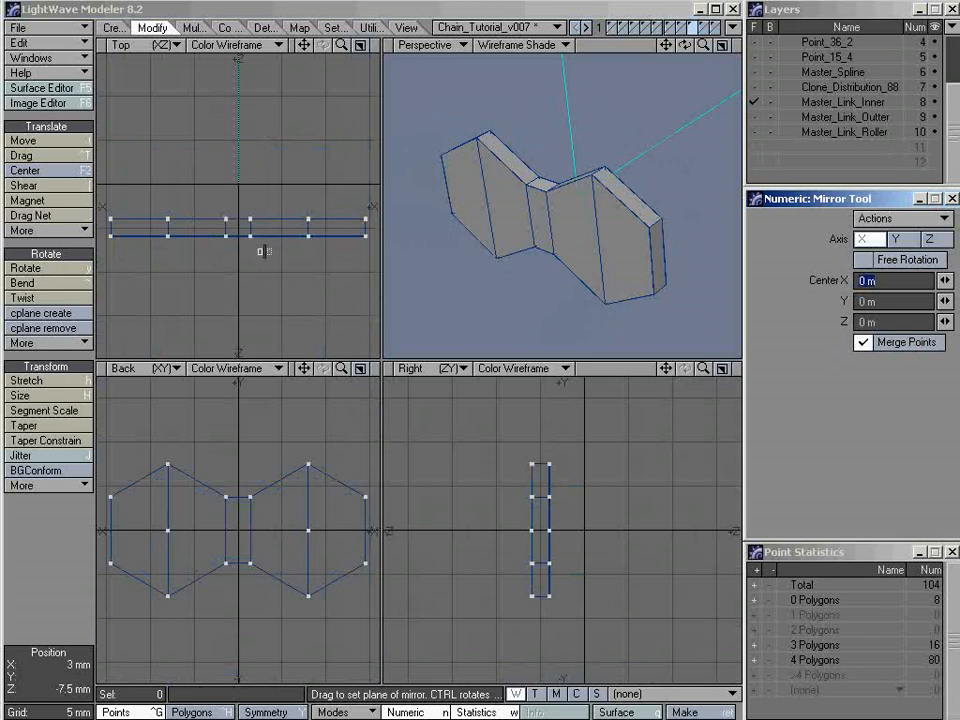
pyautogui.click(930, 241)
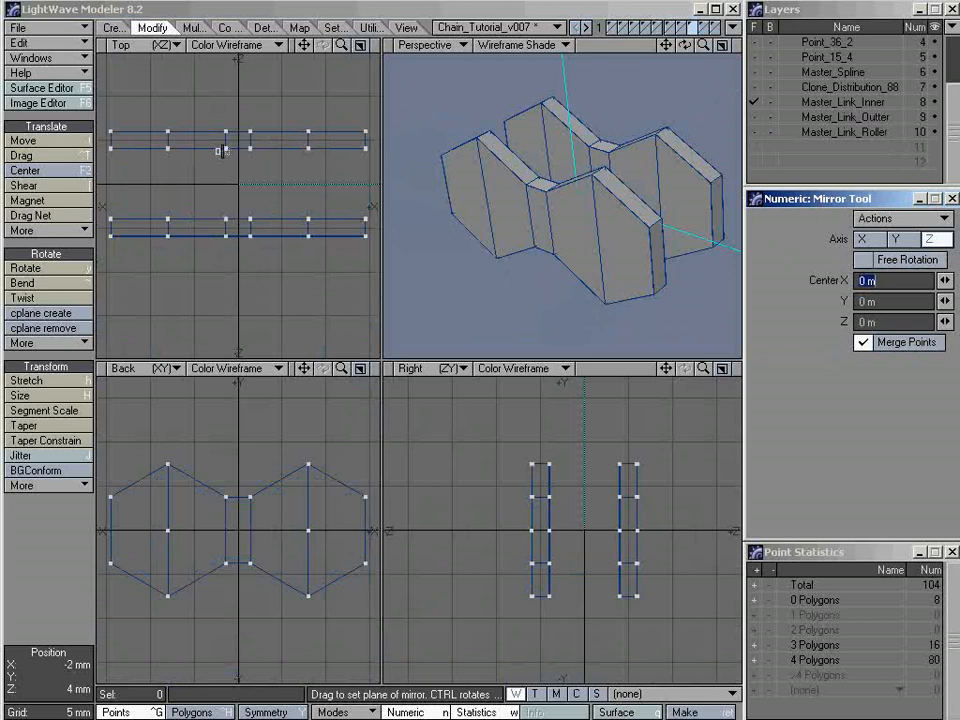
pyautogui.keyDown('alt'); pyautogui.moveTo(616, 176); pyautogui.dragTo(620, 206); pyautogui.keyUp('alt')
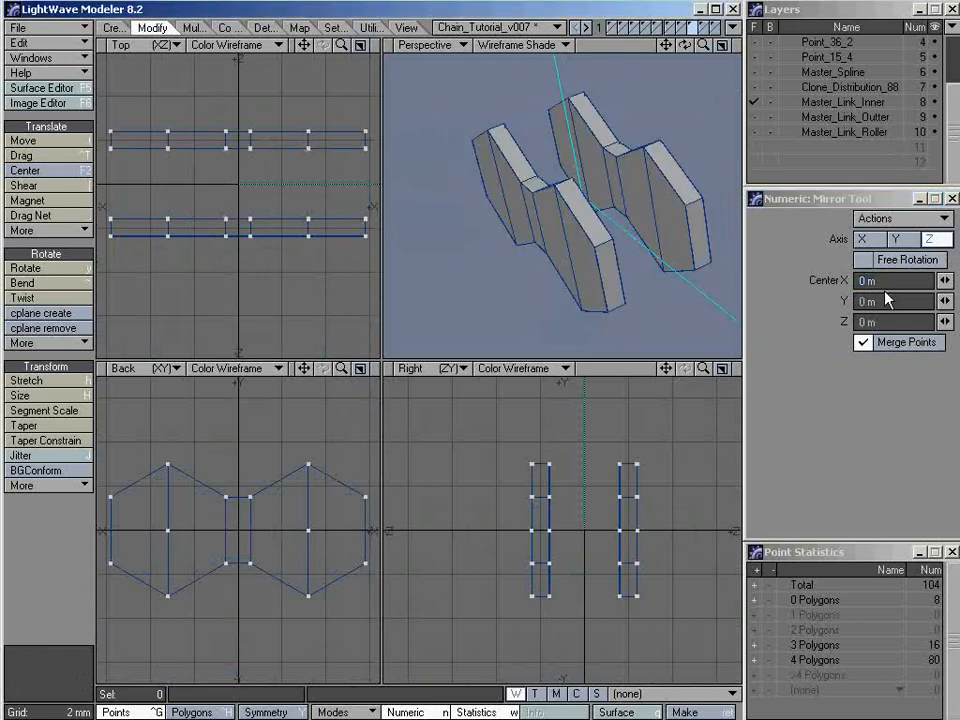
pyautogui.click(427, 27)
pyautogui.keyDown('alt'); pyautogui.moveTo(551, 206); pyautogui.dragTo(517, 232); pyautogui.keyUp('alt')
pyautogui.press('a')
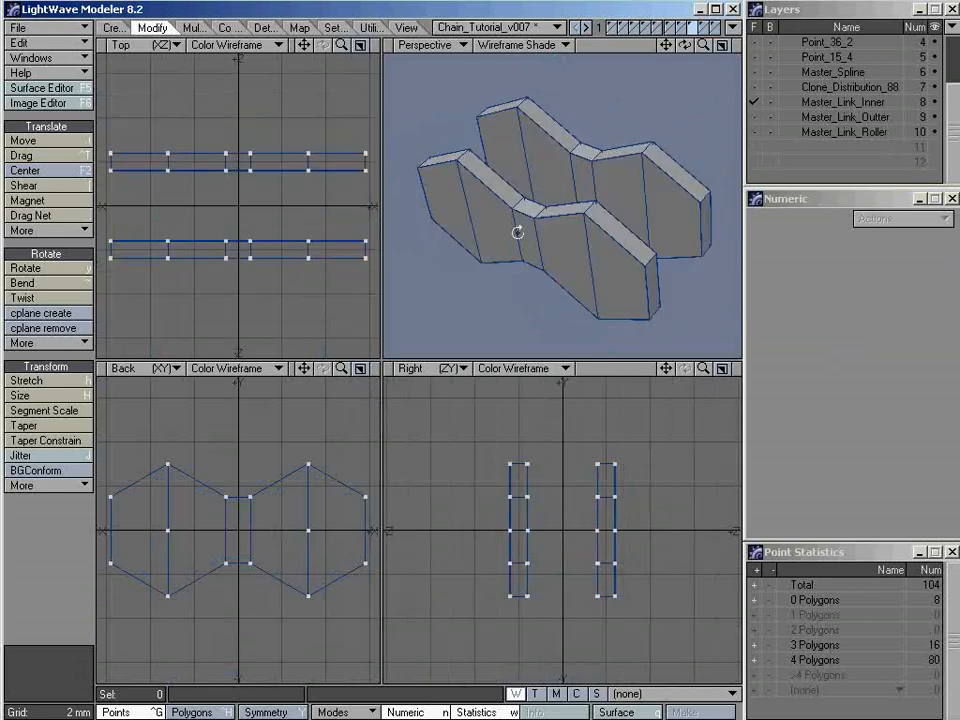
# Mirror the Master_Link_Outter plate with its pin caps across the Z axis about a center of 0 m
pyautogui.click(826, 118)
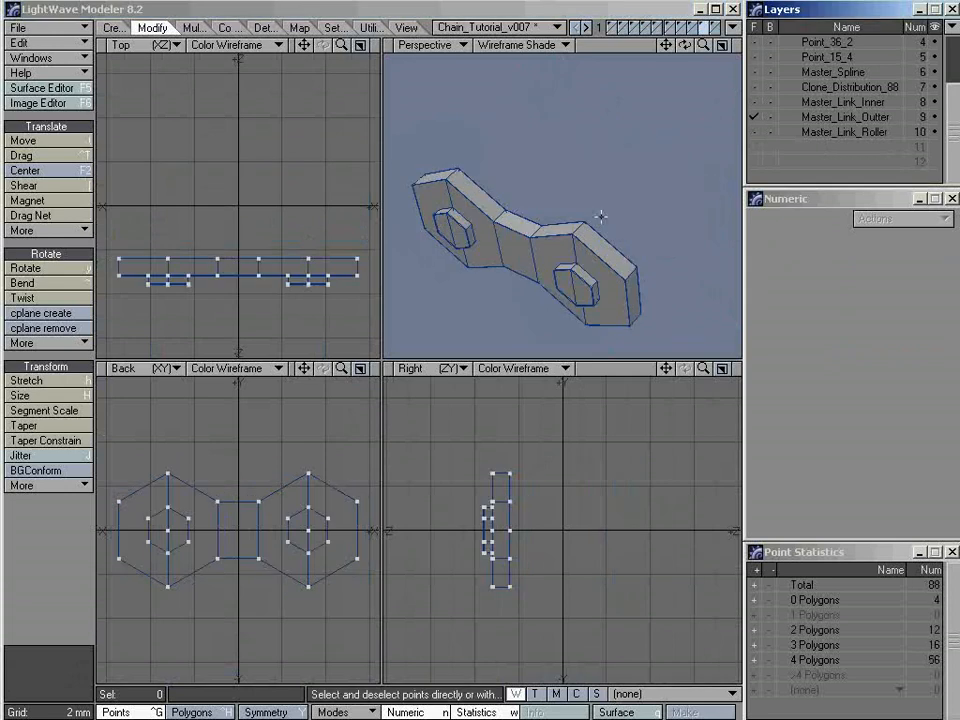
pyautogui.hotkey('shift', 'v')
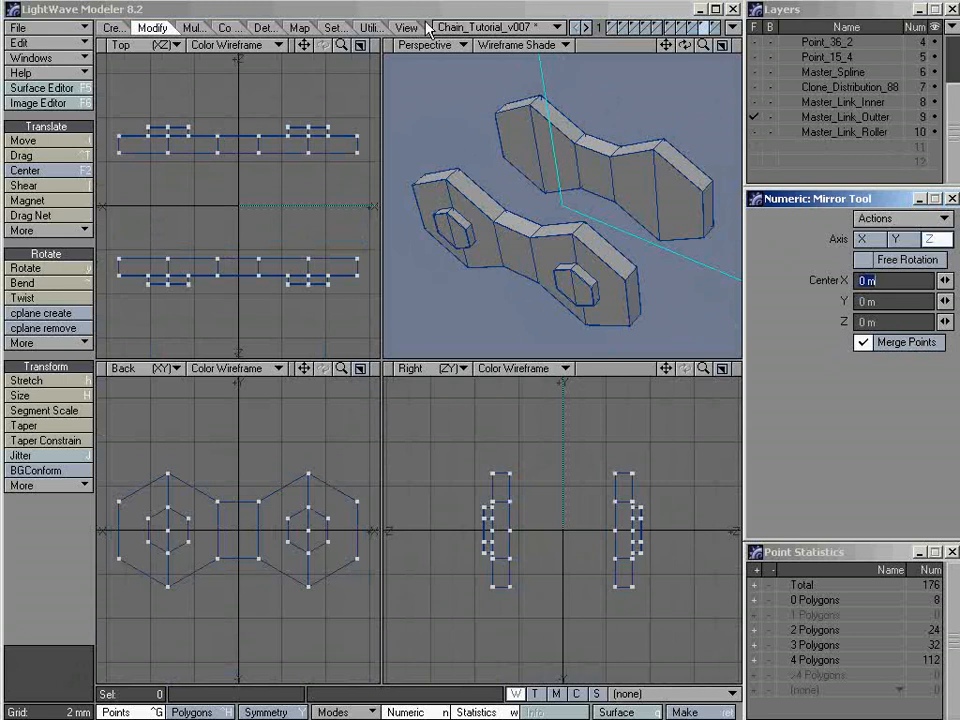
pyautogui.press('space')
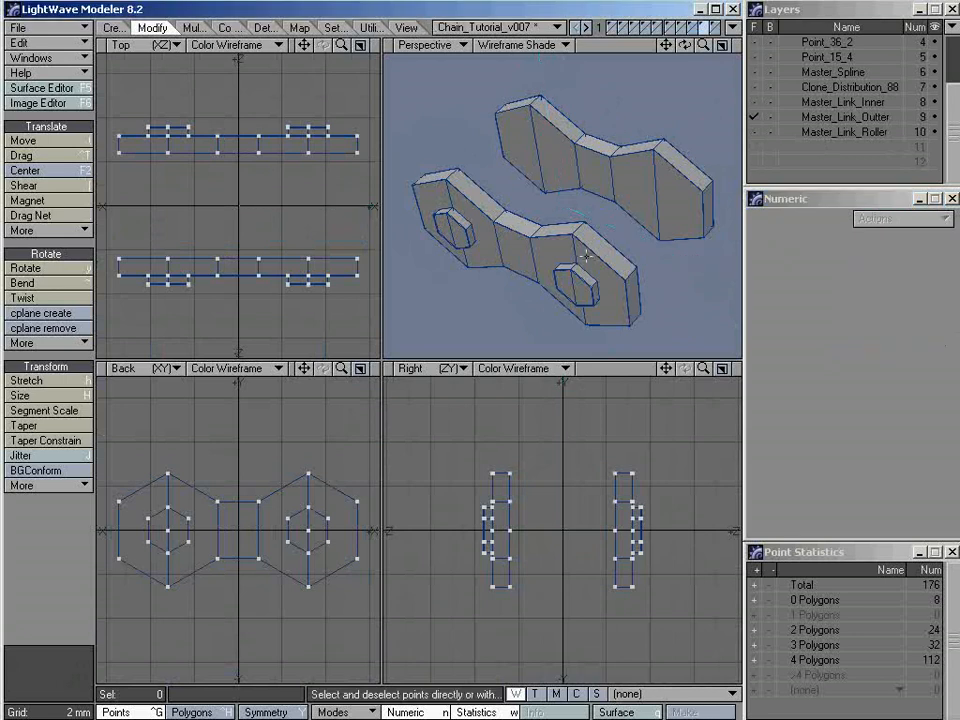
# Review the inner, outer and roller layers individually, and show all three together to examine how the mirrored plates fit the rollers
pyautogui.click(835, 132)
pyautogui.keyDown('alt'); pyautogui.moveTo(587, 165); pyautogui.dragTo(620, 207); pyautogui.keyUp('alt')
pyautogui.click(816, 102)
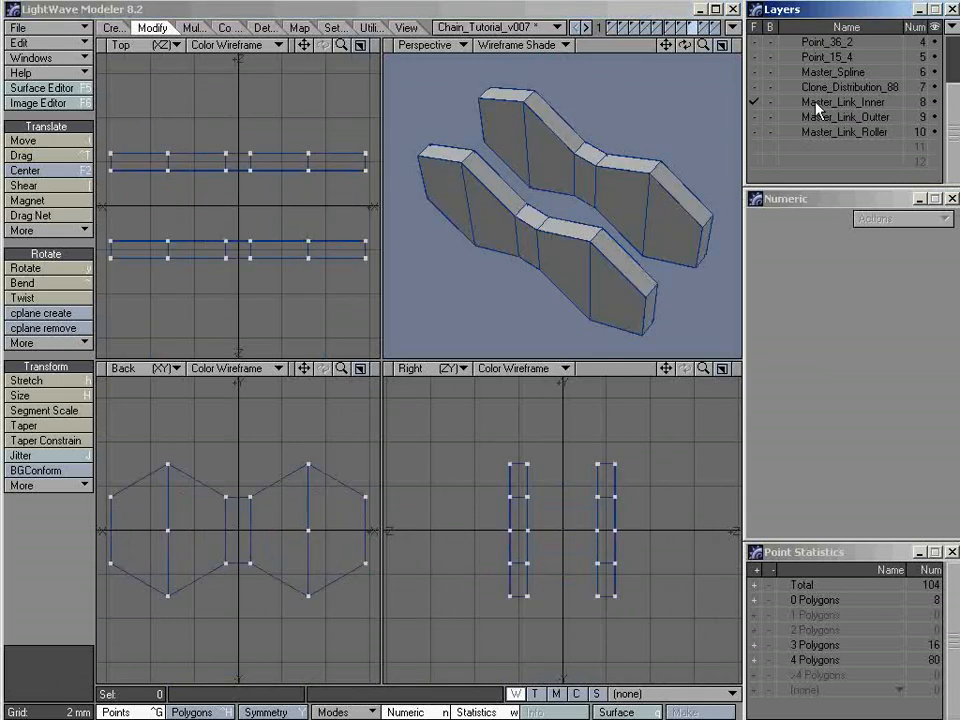
pyautogui.keyDown('shift'); pyautogui.click(816, 117); pyautogui.keyUp('shift')
pyautogui.keyDown('shift'); pyautogui.click(816, 132); pyautogui.keyUp('shift')
pyautogui.keyDown('alt'); pyautogui.moveTo(578, 268); pyautogui.dragTo(430, 215); pyautogui.keyUp('alt')
pyautogui.keyDown('shift'); pyautogui.click(816, 117); pyautogui.keyUp('shift')
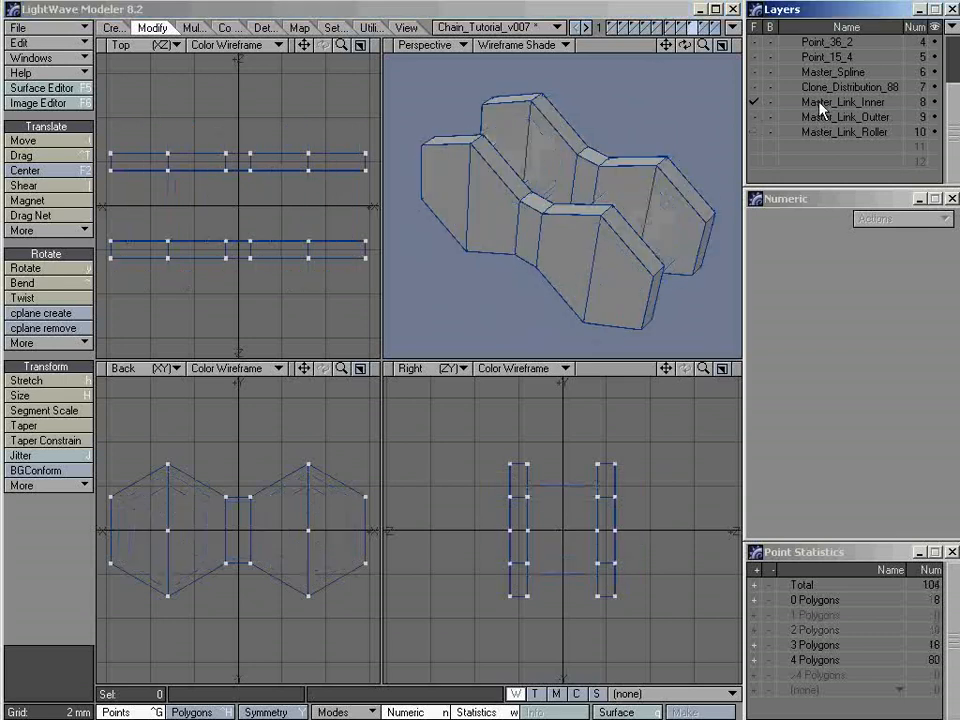
pyautogui.keyDown('alt'); pyautogui.moveTo(714, 167); pyautogui.dragTo(575, 210); pyautogui.keyUp('alt')
pyautogui.keyDown('shift'); pyautogui.click(825, 117); pyautogui.keyUp('shift')
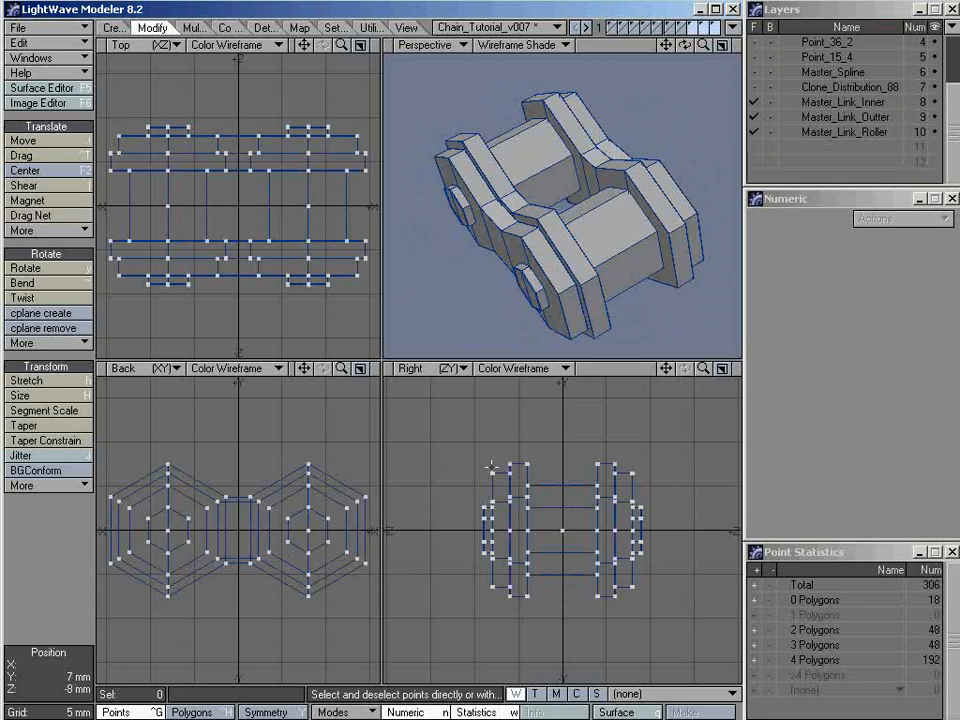
pyautogui.keyDown('alt'); pyautogui.moveTo(386, 330); pyautogui.dragTo(566, 223); pyautogui.keyUp('alt')
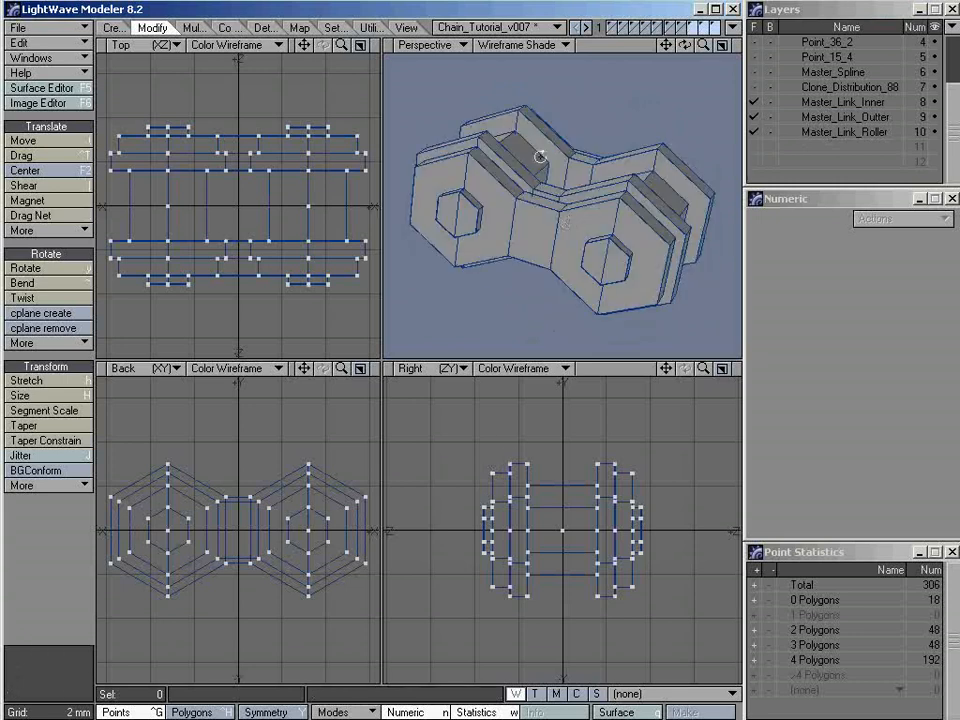
pyautogui.keyDown('alt'); pyautogui.moveTo(540, 157); pyautogui.dragTo(550, 212); pyautogui.keyUp('alt')
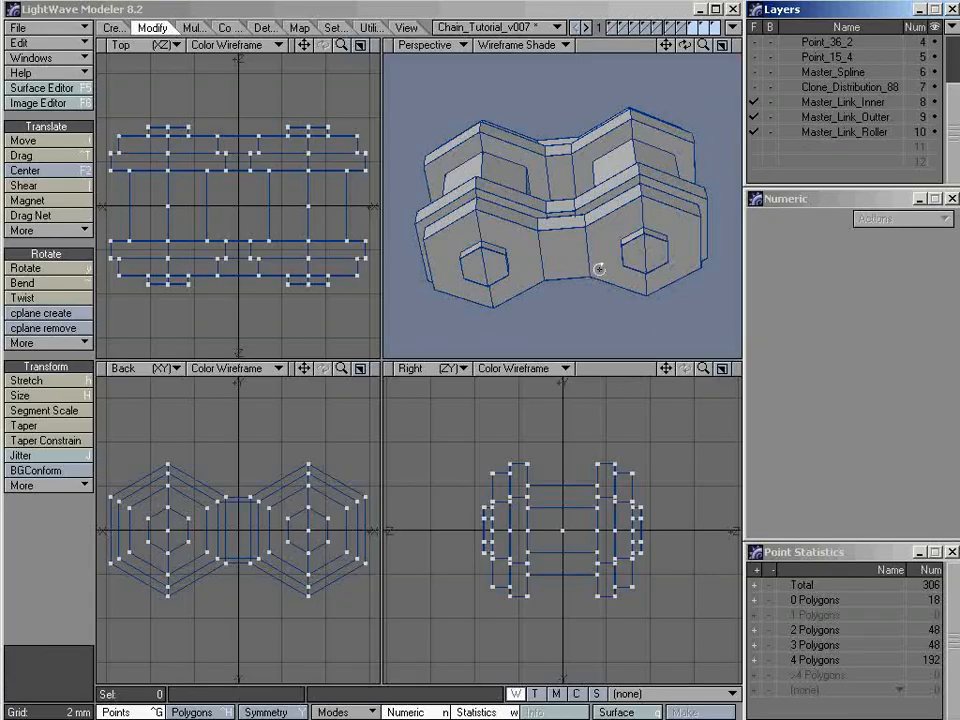
pyautogui.keyDown('alt'); pyautogui.moveTo(599, 269); pyautogui.dragTo(596, 274); pyautogui.keyUp('alt')
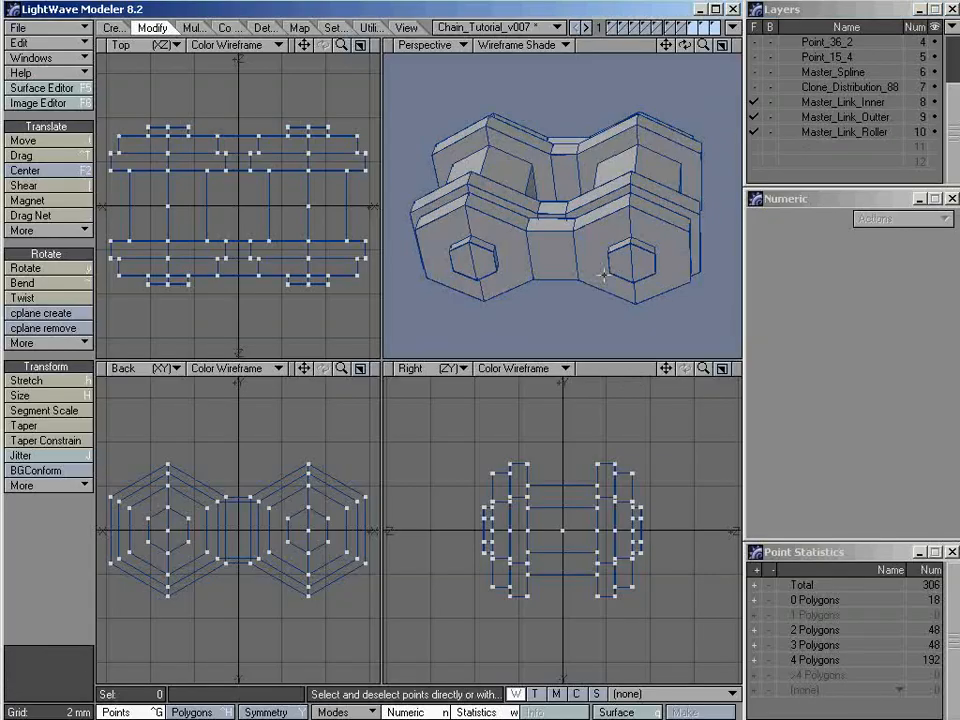
# Select all Master_Link_Outter points in an enlarged back view with Master_Link_Inner as background, and move them 17 mm along X
pyautogui.click(359, 369)
pyautogui.keyDown('ctrl'); pyautogui.keyDown('alt'); pyautogui.moveTo(427, 350); pyautogui.dragTo(463, 349); pyautogui.keyUp('alt'); pyautogui.keyUp('ctrl')
pyautogui.keyDown('alt'); pyautogui.moveTo(526, 354); pyautogui.dragTo(448, 358); pyautogui.keyUp('alt')
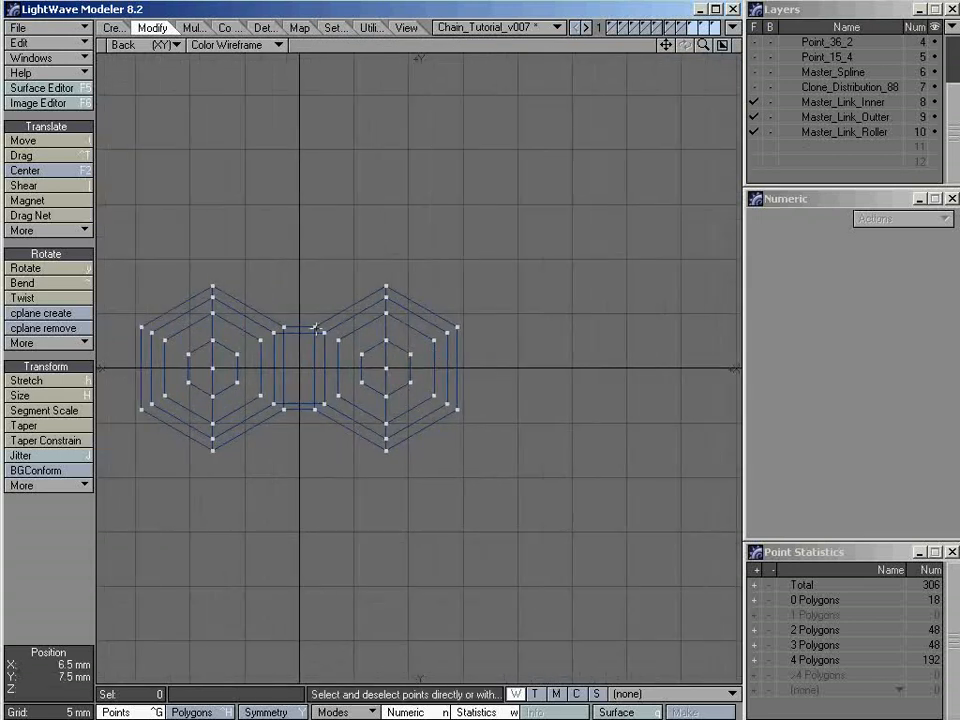
pyautogui.click(848, 118)
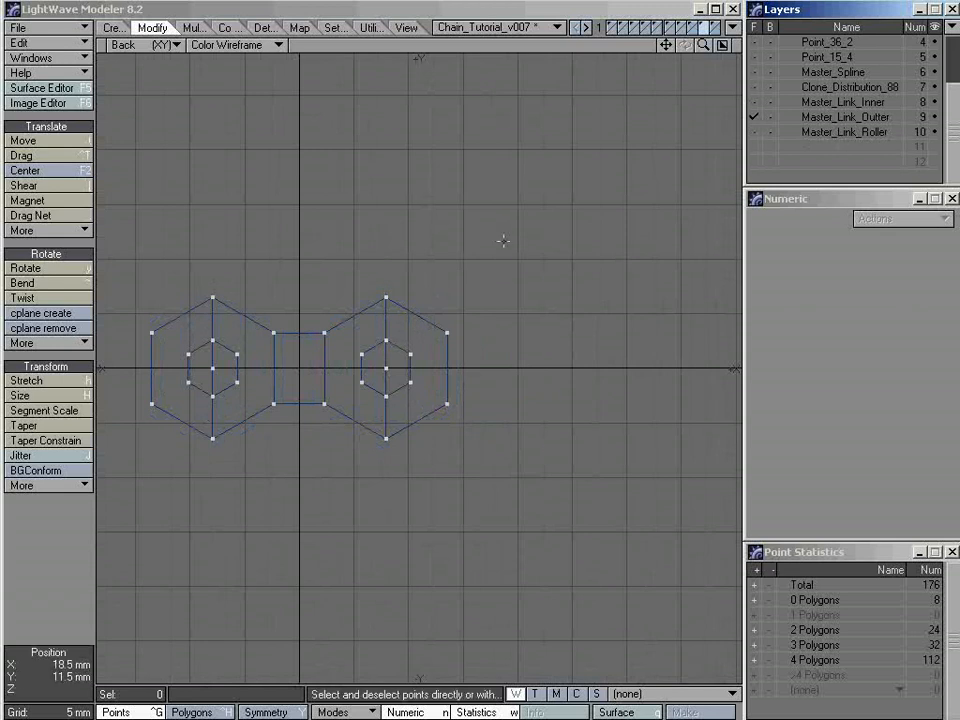
pyautogui.moveTo(506, 245)
pyautogui.mouseDown(button='right')
pyautogui.moveTo(390, 579)
pyautogui.moveTo(100, 482)
pyautogui.moveTo(366, 169)
pyautogui.moveTo(405, 183)
pyautogui.mouseUp(button='right')
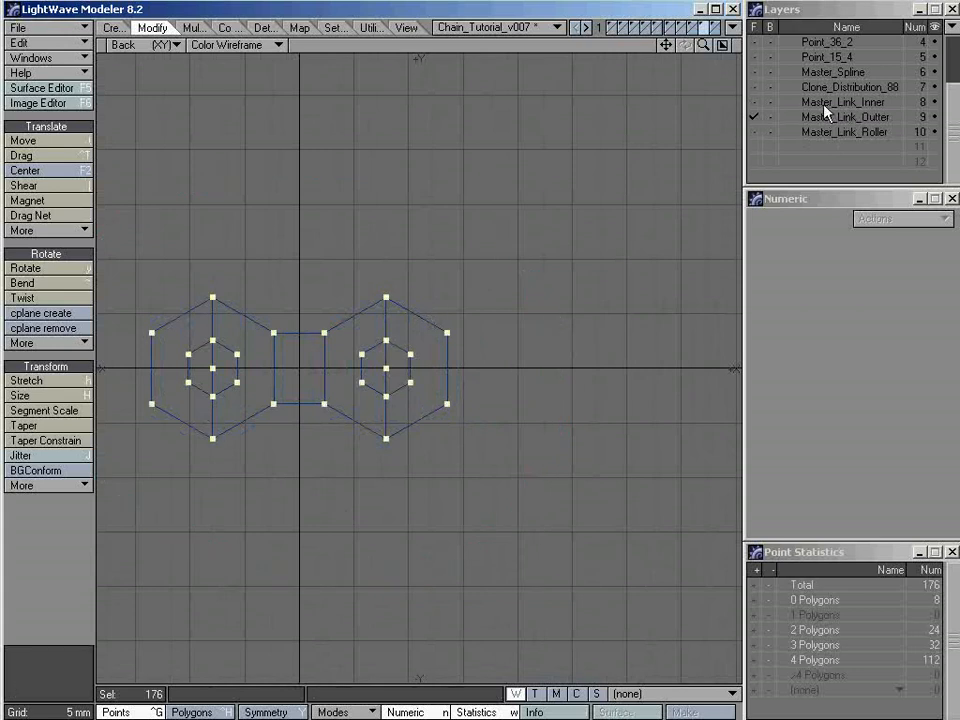
pyautogui.click(771, 102)
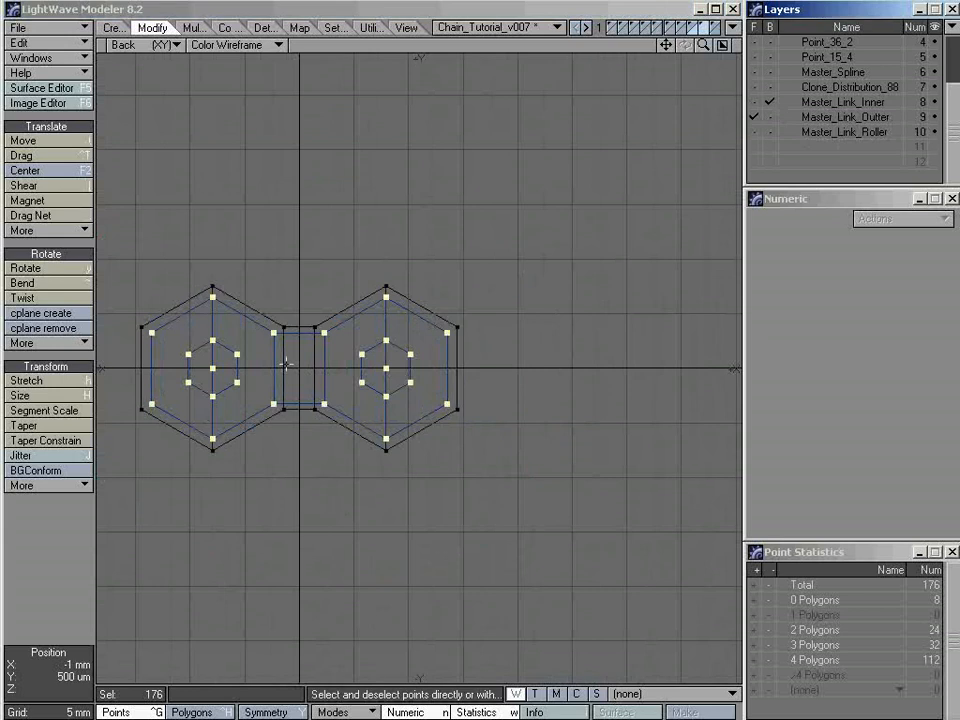
pyautogui.press('t')
pyautogui.moveTo(303, 394); pyautogui.dragTo(487, 394)
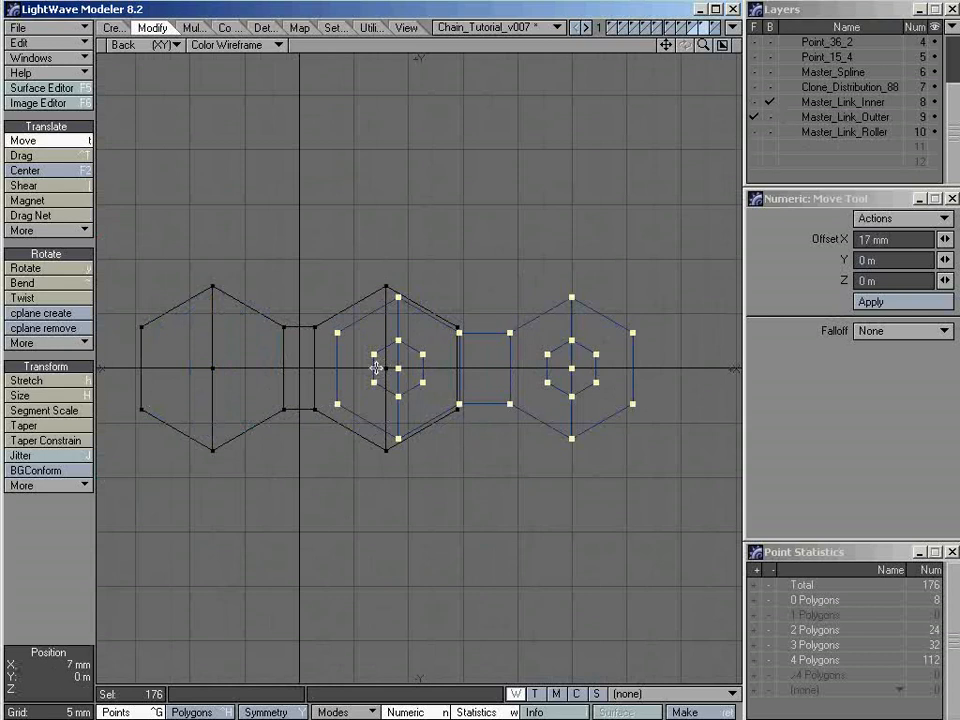
pyautogui.press('space')
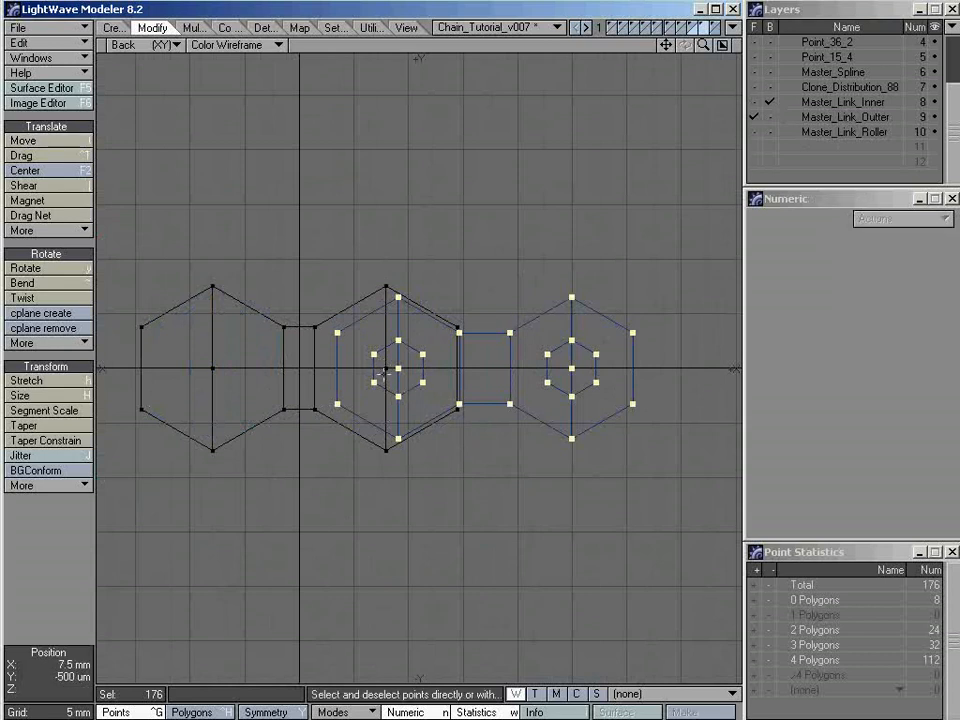
# Bring Master_Link_Inner to the foreground, snap-drag the selected outer plates so their first pin center meets the inner plates' second center, and deselect the points
pyautogui.scroll(2, 396, 368)
pyautogui.keyDown('alt'); pyautogui.moveTo(360, 377); pyautogui.dragTo(369, 373); pyautogui.keyUp('alt')
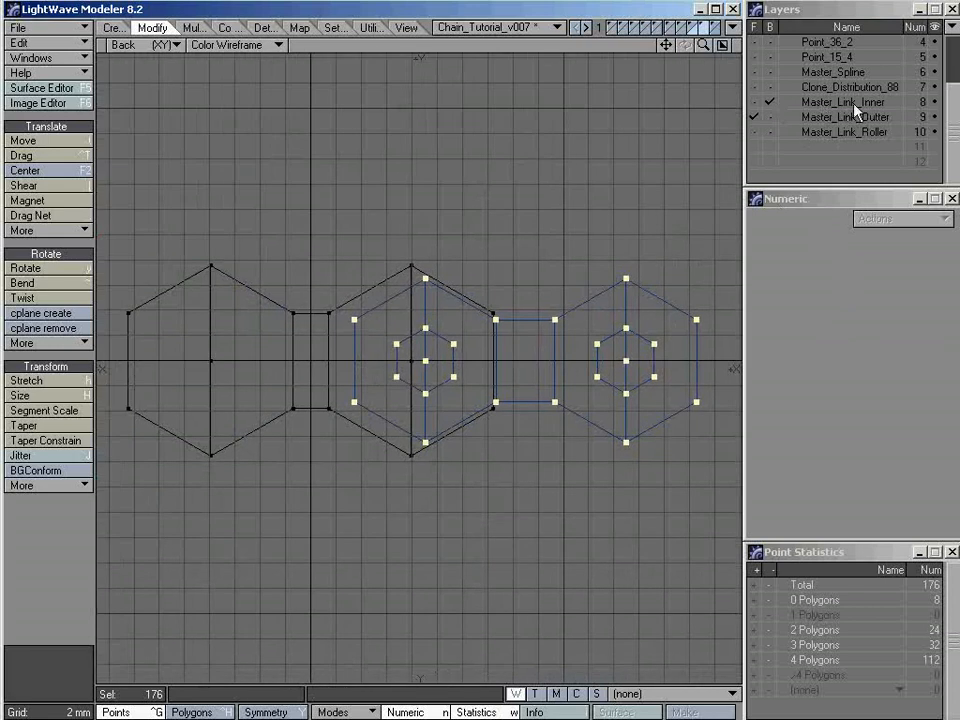
pyautogui.keyDown('shift'); pyautogui.click(821, 106); pyautogui.keyUp('shift')
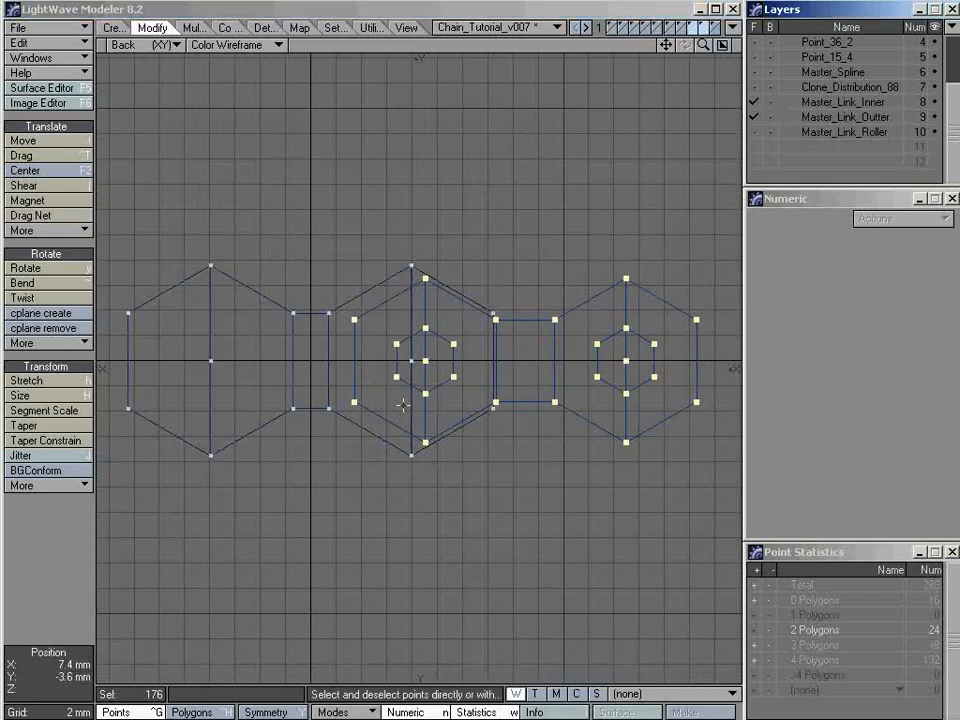
pyautogui.keyDown('ctrl'); pyautogui.keyDown('alt'); pyautogui.moveTo(407, 356); pyautogui.dragTo(662, 364); pyautogui.keyUp('alt'); pyautogui.keyUp('ctrl')
pyautogui.hotkey('shift', 'g')
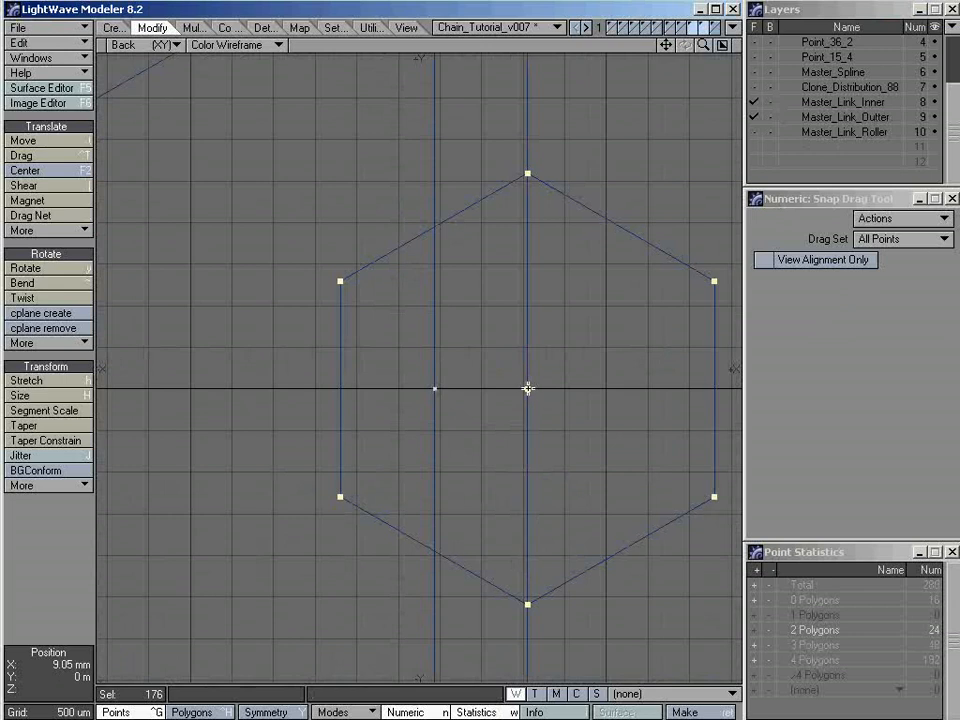
pyautogui.moveTo(528, 388); pyautogui.dragTo(434, 389)
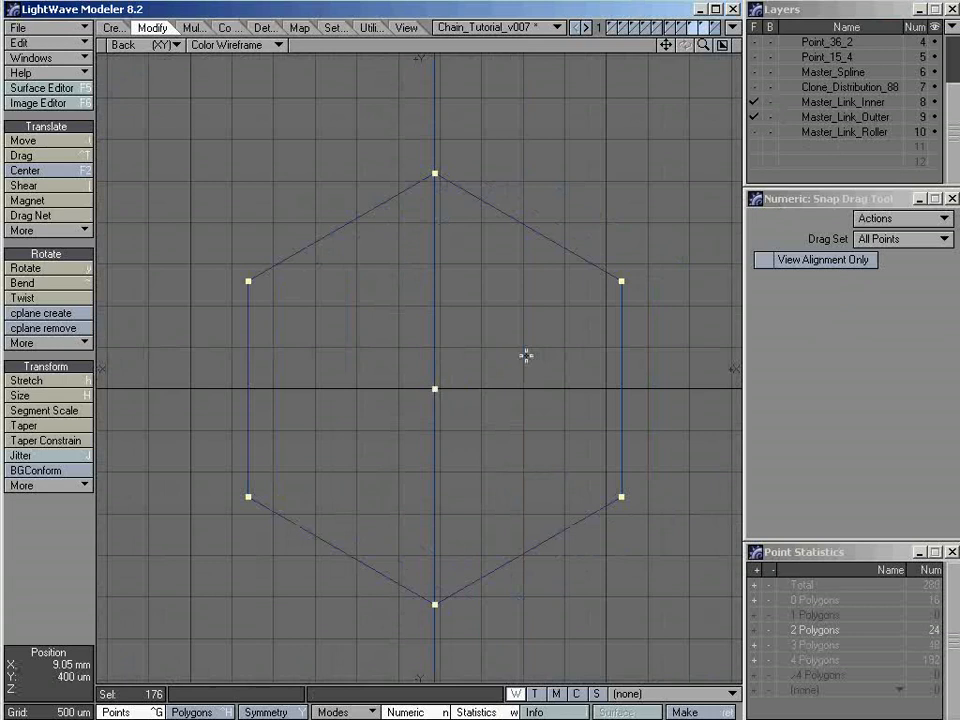
pyautogui.press('space')
pyautogui.press('a')
pyautogui.press('/')
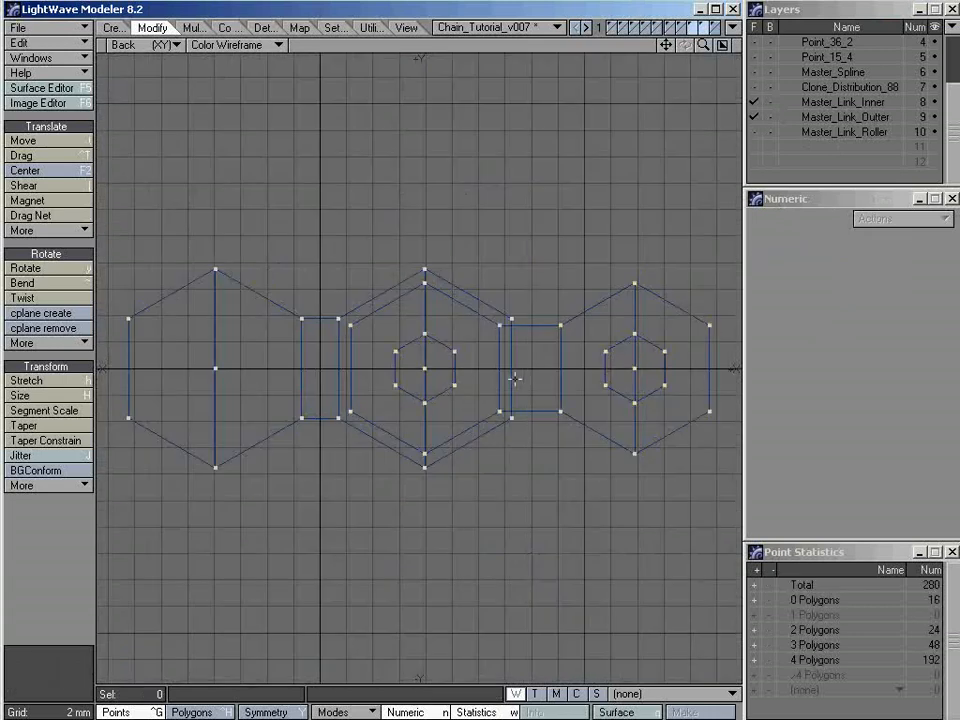
# Restore the four-view layout, add Master_Link_Roller to the foreground, and examine the offset link assembly from several angles
pyautogui.click(724, 46)
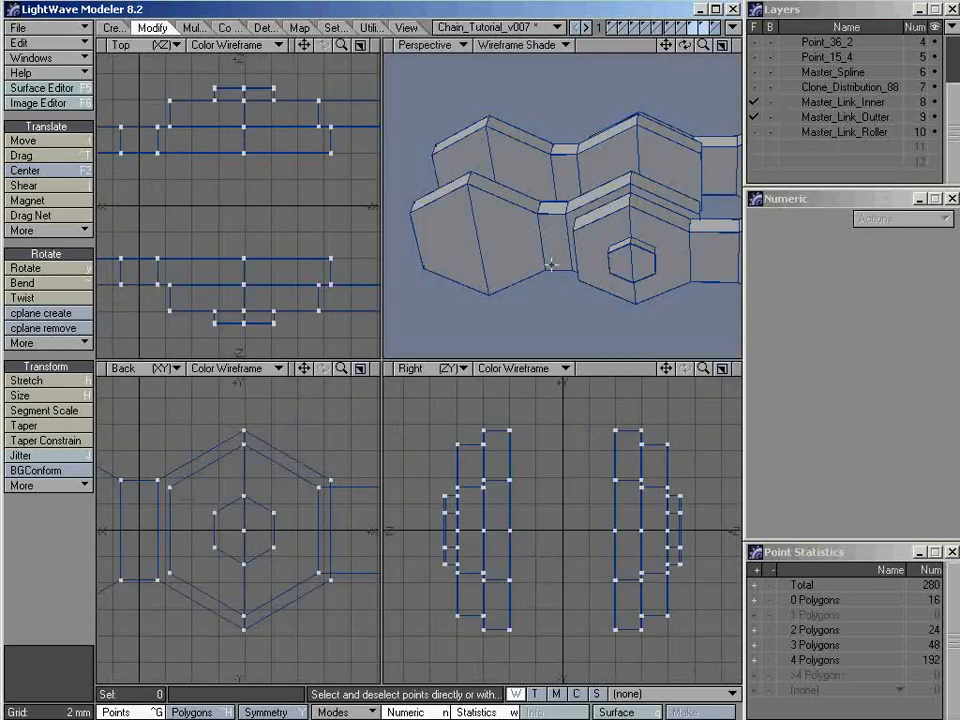
pyautogui.press('a')
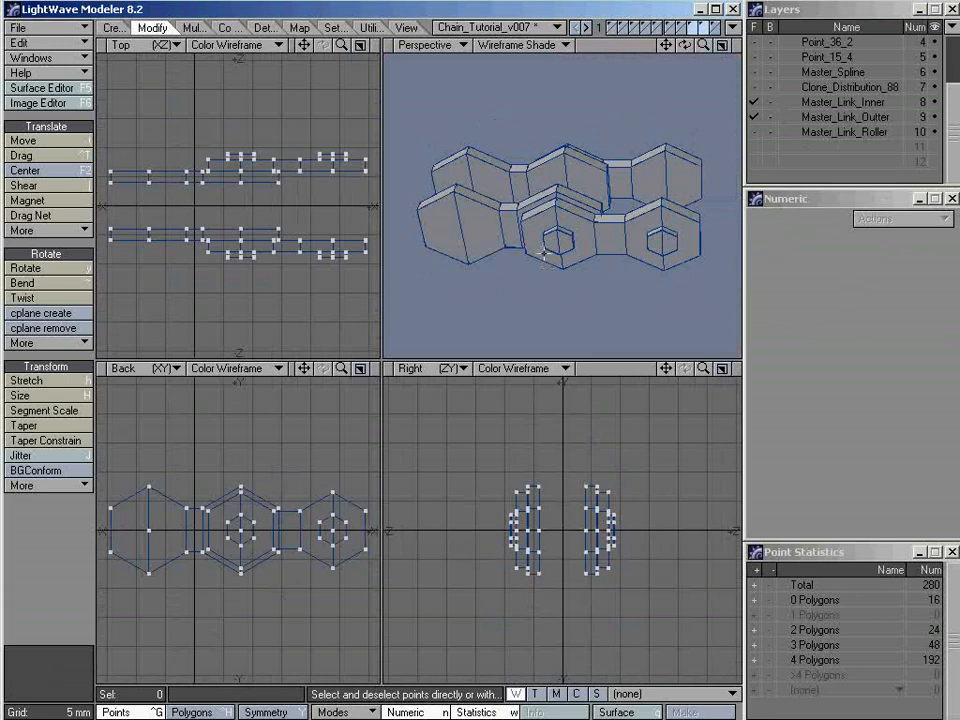
pyautogui.keyDown('shift'); pyautogui.click(820, 133); pyautogui.keyUp('shift')
pyautogui.keyDown('alt'); pyautogui.moveTo(596, 219); pyautogui.dragTo(563, 232); pyautogui.keyUp('alt')
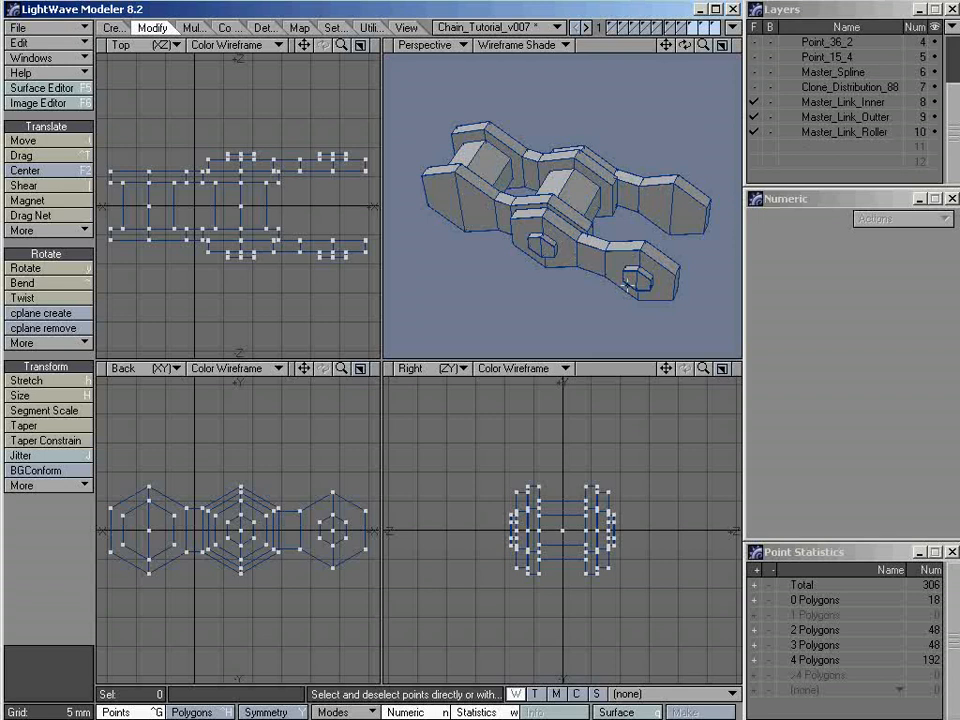
pyautogui.keyDown('alt'); pyautogui.moveTo(596, 257); pyautogui.dragTo(552, 218); pyautogui.keyUp('alt')
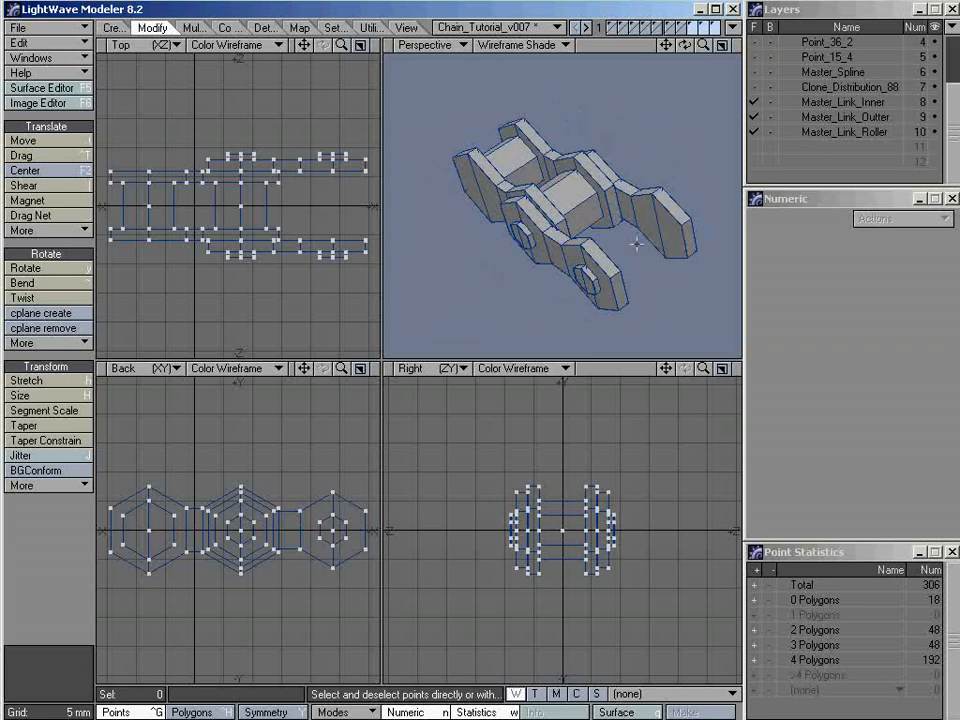
pyautogui.keyDown('alt'); pyautogui.moveTo(638, 203); pyautogui.dragTo(551, 169); pyautogui.keyUp('alt')
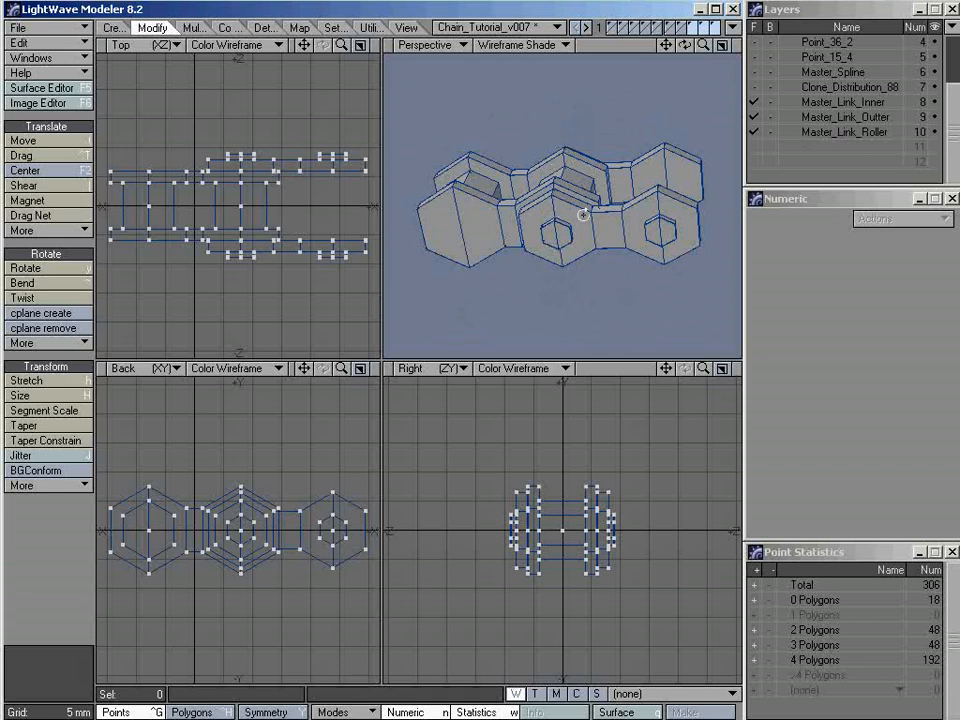
pyautogui.keyDown('alt'); pyautogui.moveTo(556, 213); pyautogui.dragTo(539, 235); pyautogui.keyUp('alt')
pyautogui.keyDown('alt'); pyautogui.moveTo(686, 214); pyautogui.dragTo(564, 302); pyautogui.keyUp('alt')
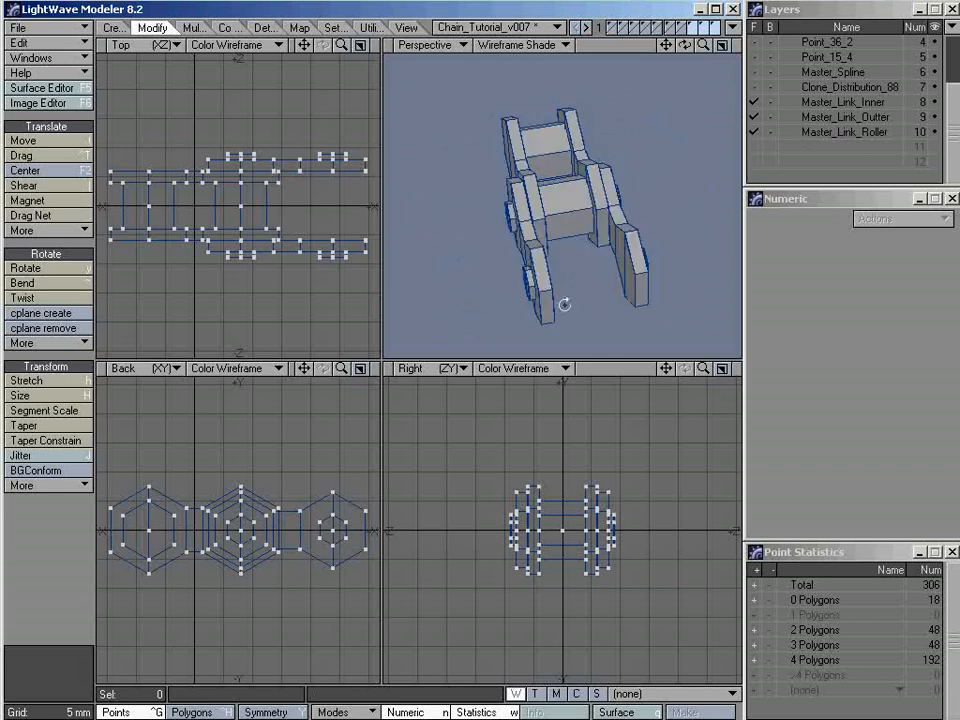
# Inspect the roller ends up close, and bring only Master_Link_Roller to the foreground with Master_Link_Inner as background in an enlarged right view
pyautogui.keyDown('ctrl'); pyautogui.keyDown('alt'); pyautogui.moveTo(516, 180); pyautogui.dragTo(679, 182); pyautogui.keyUp('alt'); pyautogui.keyUp('ctrl')
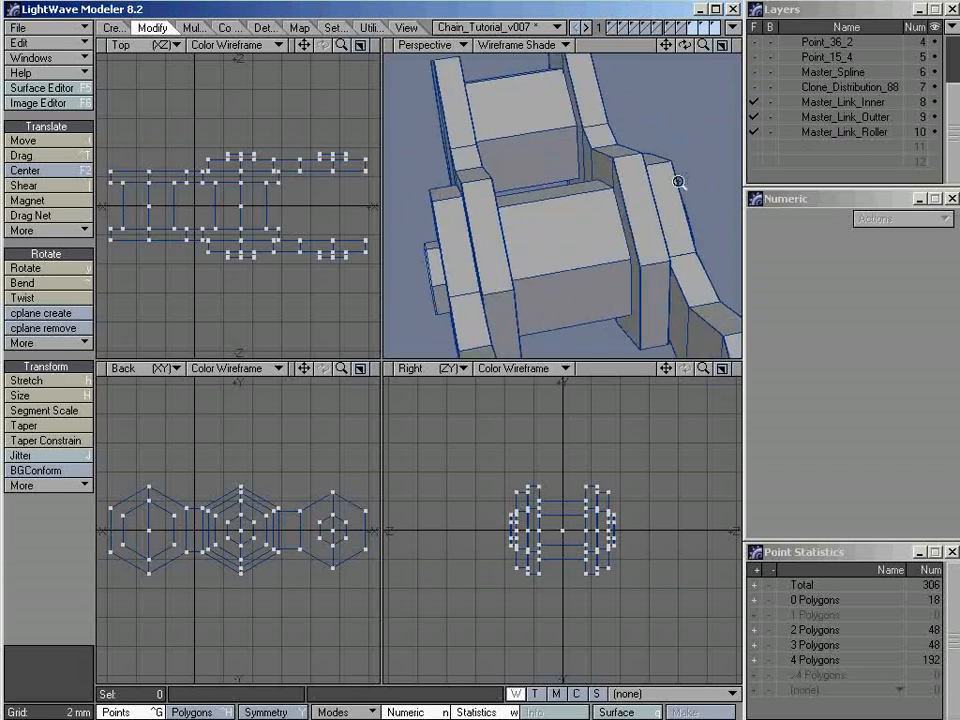
pyautogui.keyDown('alt'); pyautogui.moveTo(623, 283); pyautogui.dragTo(572, 208); pyautogui.keyUp('alt')
pyautogui.keyDown('ctrl'); pyautogui.keyDown('alt'); pyautogui.moveTo(502, 240); pyautogui.dragTo(507, 187); pyautogui.keyUp('alt'); pyautogui.keyUp('ctrl')
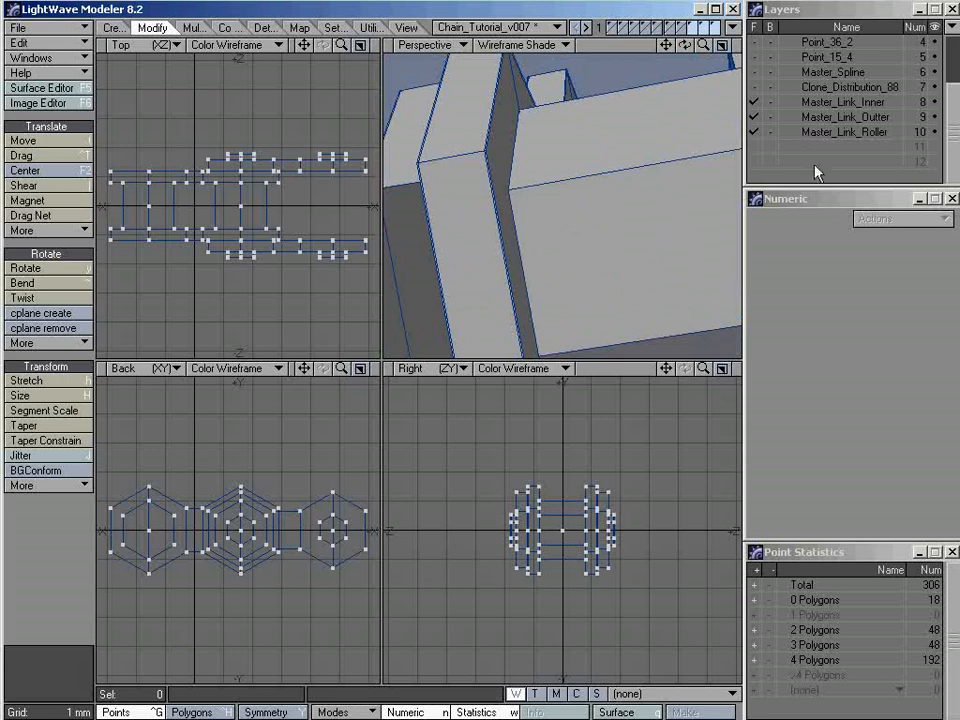
pyautogui.click(815, 132)
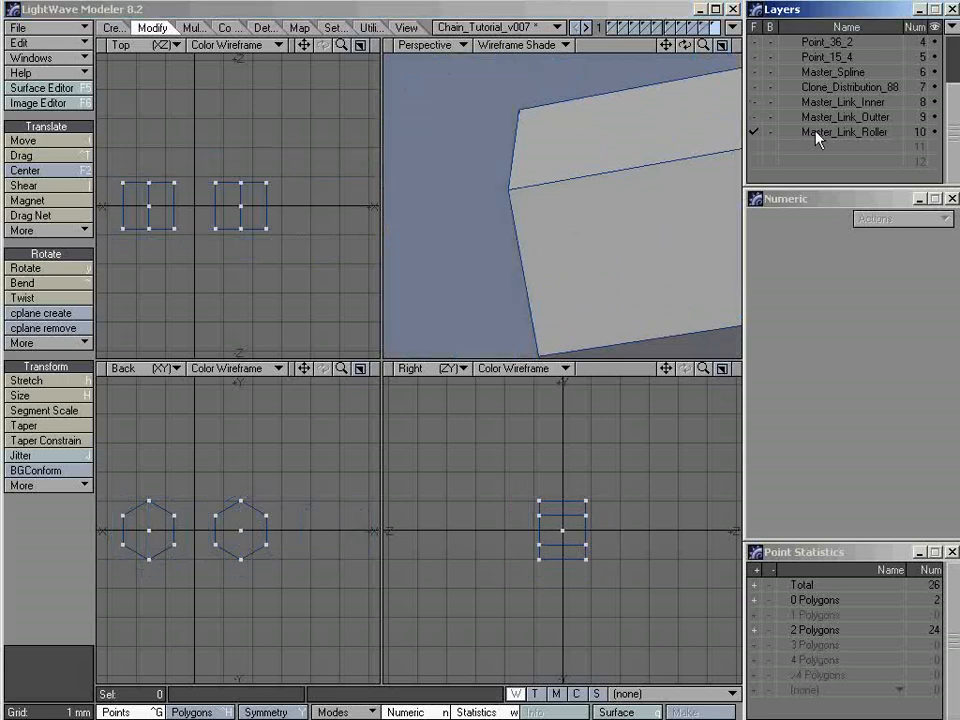
pyautogui.click(771, 103)
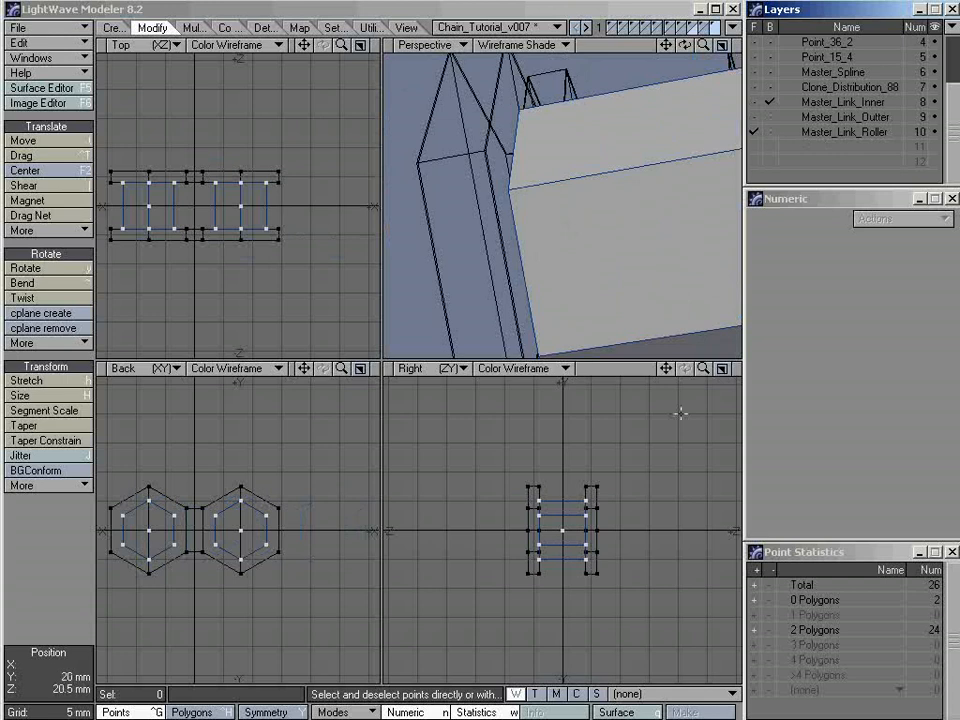
pyautogui.click(722, 368)
pyautogui.scroll(1, 442, 367)
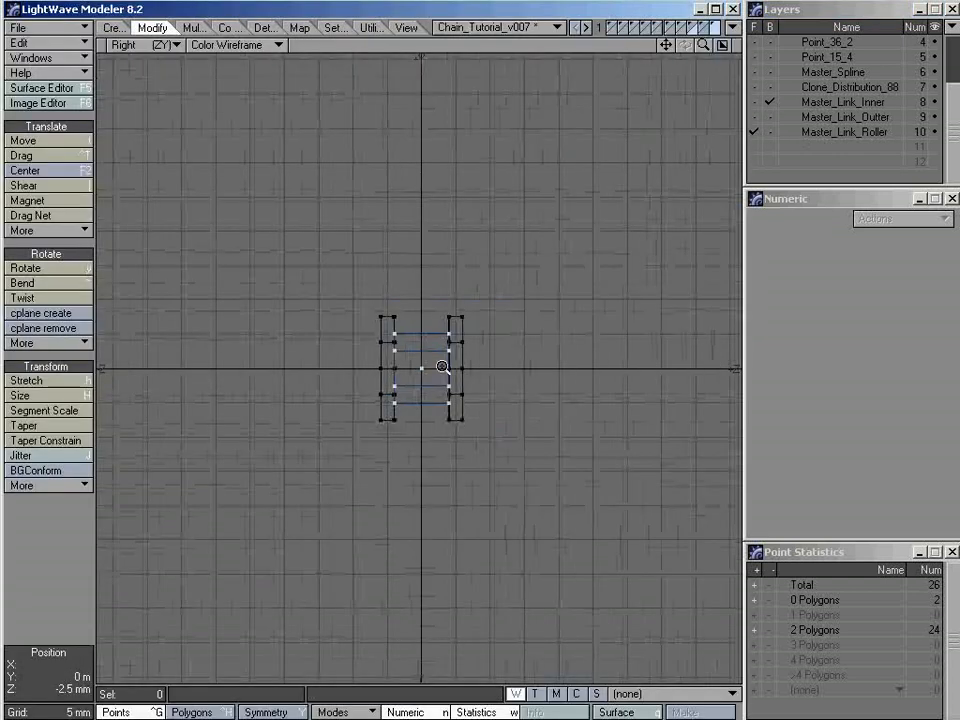
pyautogui.scroll(5, 442, 367)
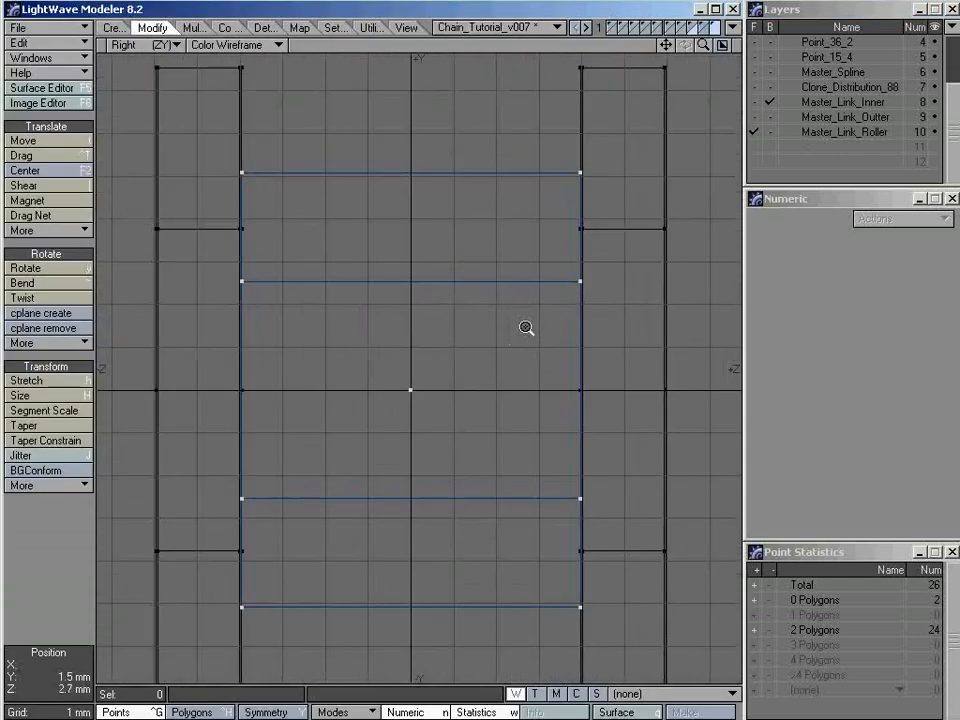
pyautogui.moveTo(490, 336)
pyautogui.keyDown('alt'); pyautogui.mouseDown()
pyautogui.moveTo(488, 306)
pyautogui.moveTo(484, 330)
pyautogui.mouseUp(); pyautogui.keyUp('alt')
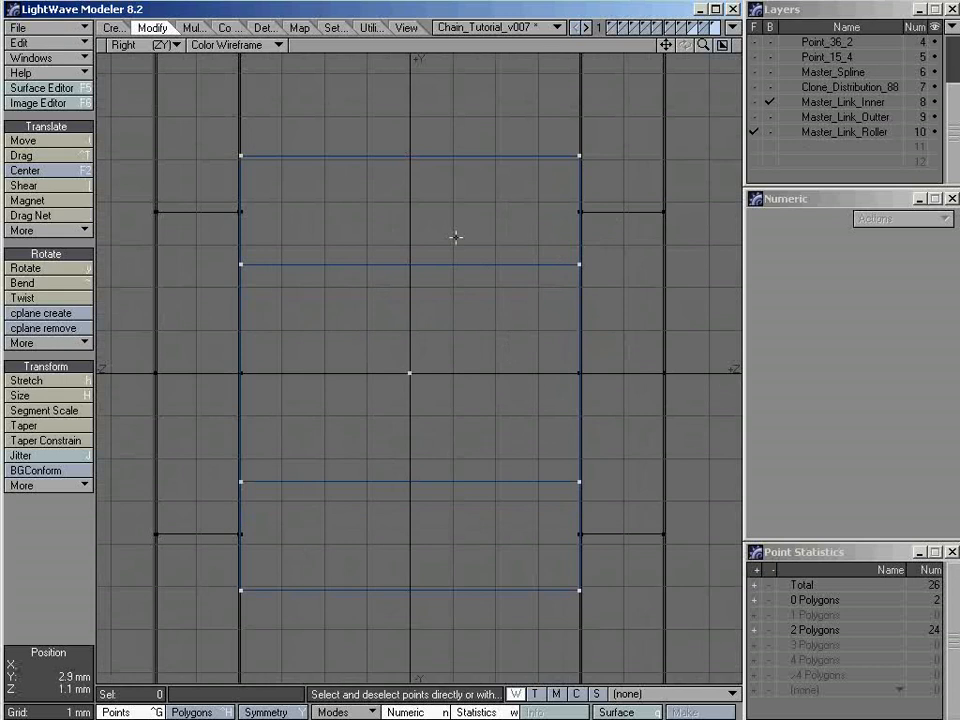
pyautogui.keyDown('alt'); pyautogui.moveTo(451, 282); pyautogui.dragTo(446, 276); pyautogui.keyUp('alt')
# Keep the action center on Selection and stretch the rollers to 105% horizontally and 100% vertically so their ends enter the inner plates
pyautogui.click(335, 712)
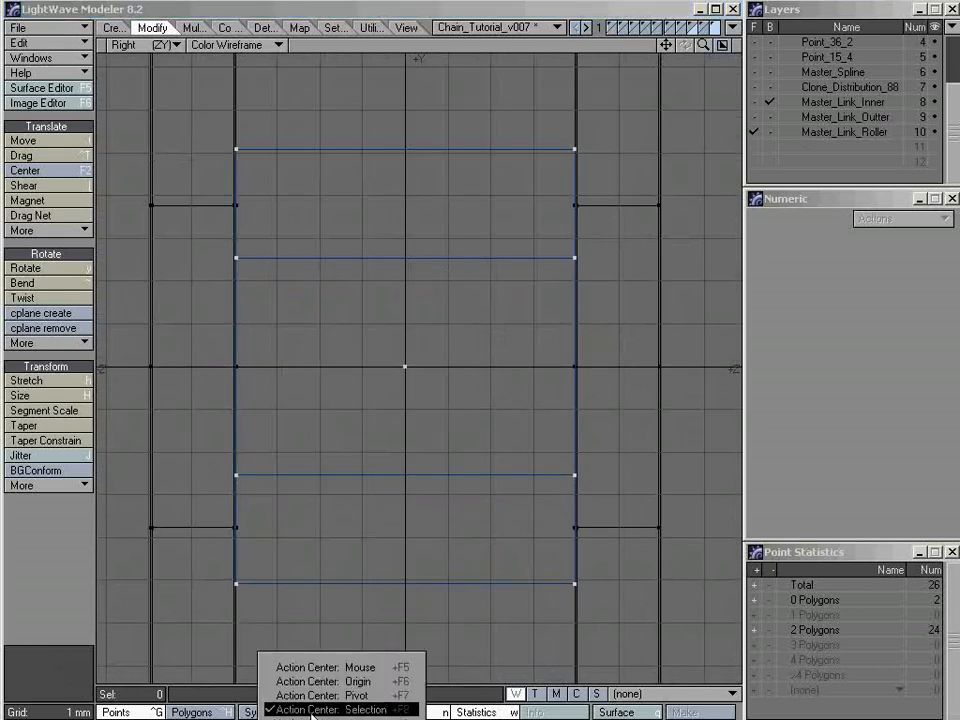
pyautogui.click(362, 709)
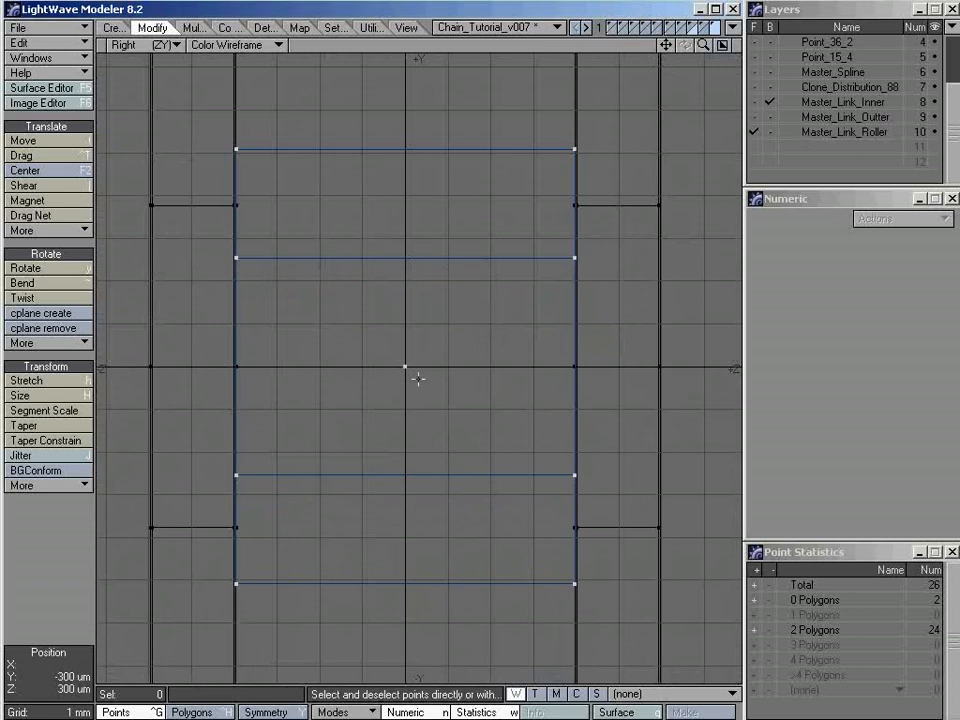
pyautogui.press('h')
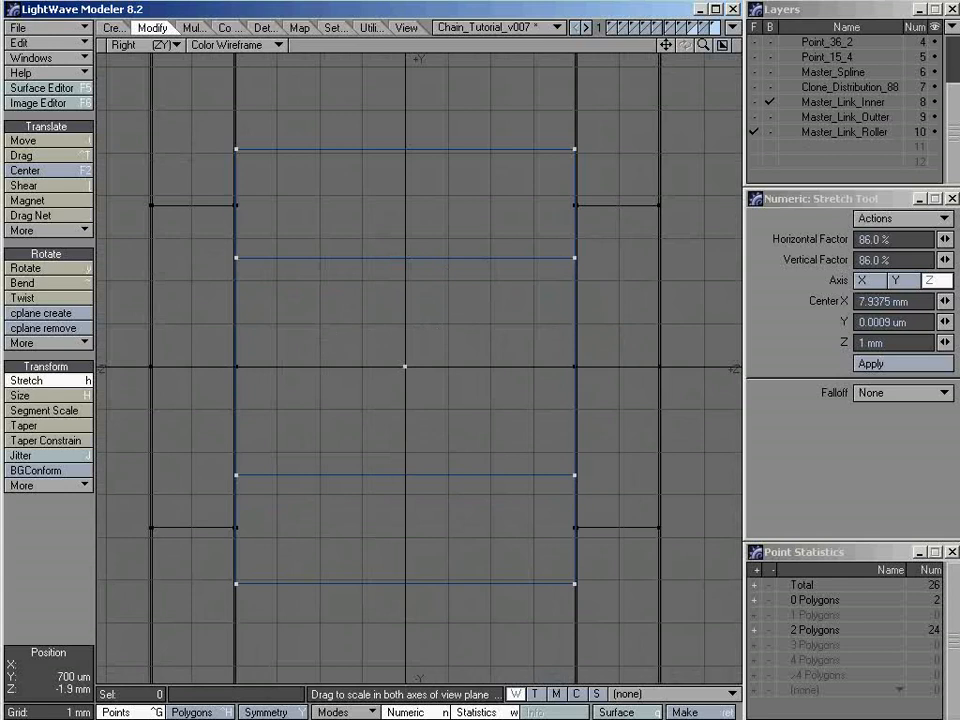
pyautogui.moveTo(323, 339)
pyautogui.mouseDown()
pyautogui.moveTo(375, 339)
pyautogui.moveTo(329, 339)
pyautogui.mouseUp()
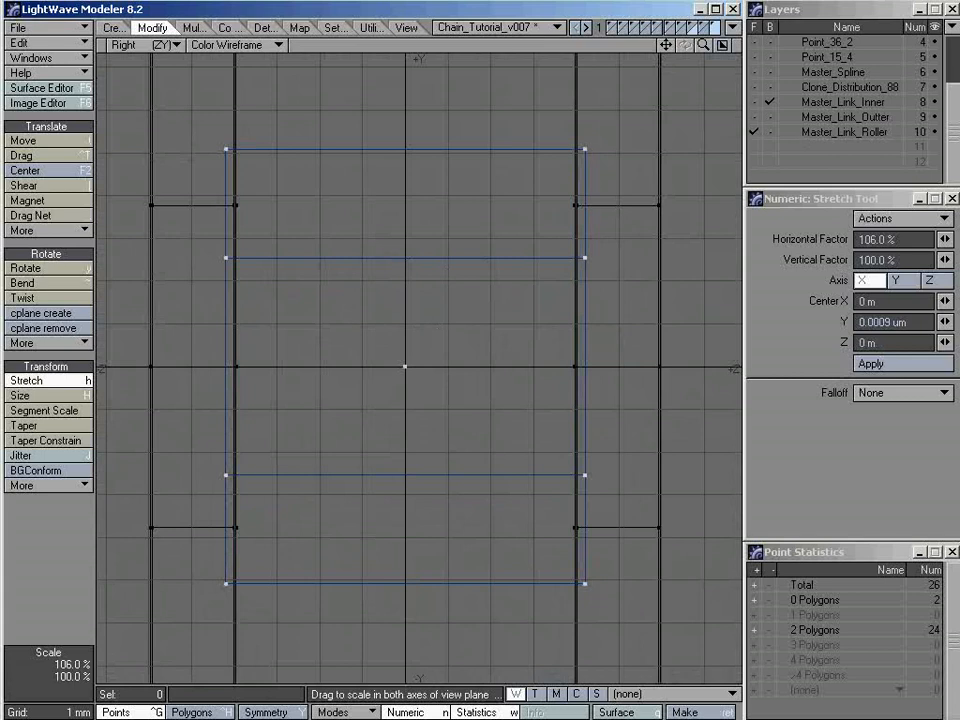
pyautogui.moveTo(329, 339)
pyautogui.mouseDown()
pyautogui.moveTo(416, 339)
pyautogui.moveTo(326, 338)
pyautogui.mouseUp()
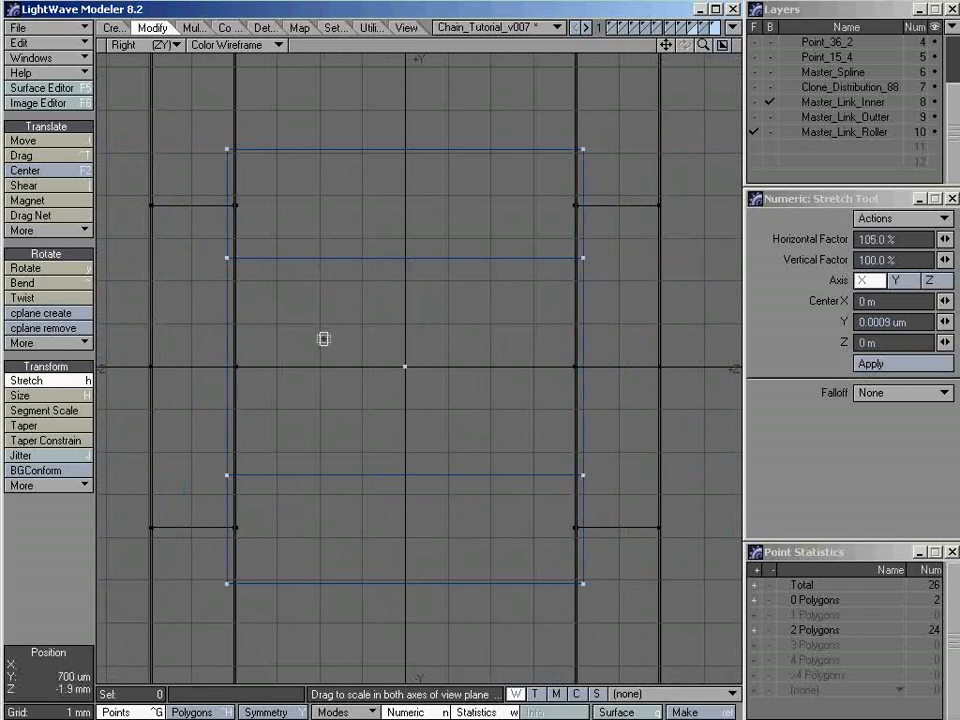
pyautogui.press('space')
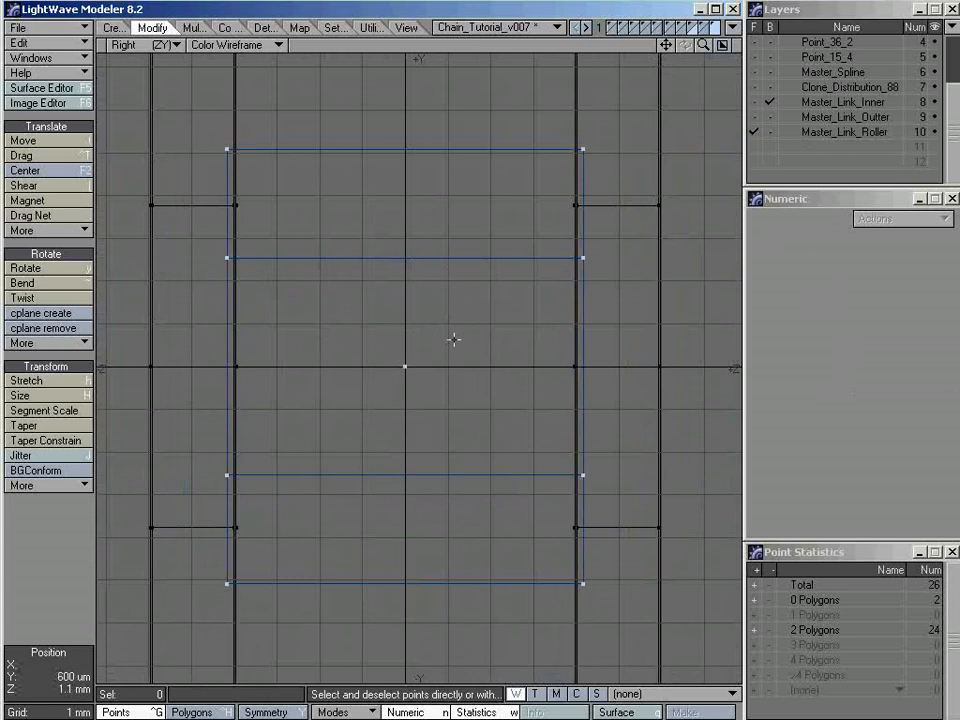
# Restore the four-view layout, add Master_Link_Outter and Master_Link_Inner to the foreground, and examine the roller fit from several angles
pyautogui.press('a')
pyautogui.press('0')
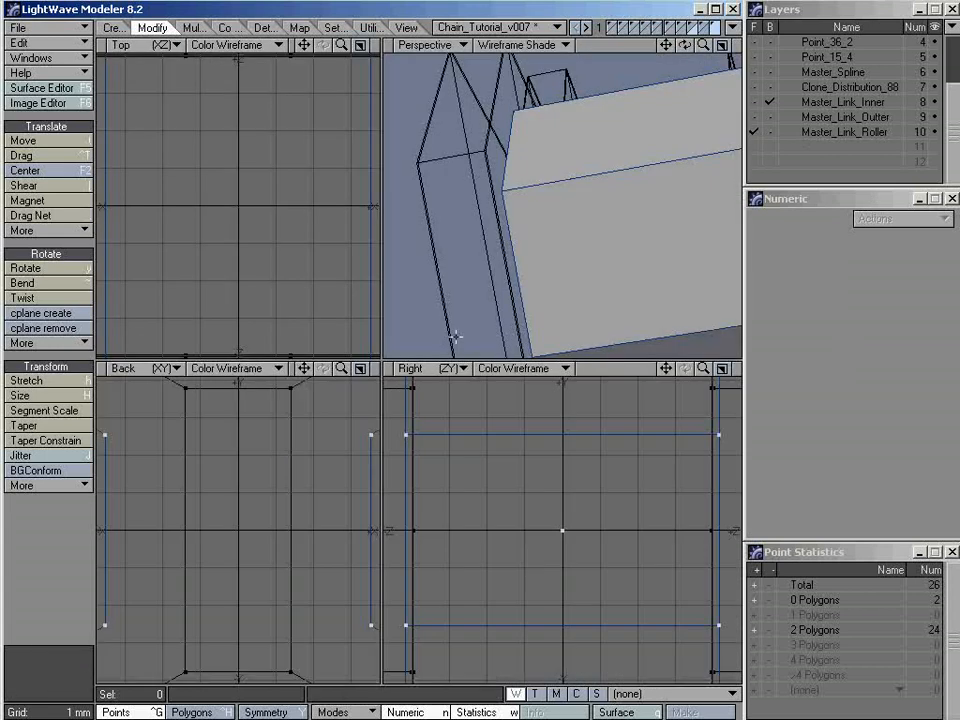
pyautogui.press('a')
pyautogui.keyDown('alt'); pyautogui.moveTo(566, 197); pyautogui.dragTo(722, 179); pyautogui.keyUp('alt')
pyautogui.keyDown('ctrl'); pyautogui.keyDown('alt'); pyautogui.moveTo(594, 164); pyautogui.dragTo(480, 168); pyautogui.keyUp('alt'); pyautogui.keyUp('ctrl')
pyautogui.keyDown('shift'); pyautogui.click(818, 118); pyautogui.keyUp('shift')
pyautogui.keyDown('shift'); pyautogui.click(812, 104); pyautogui.keyUp('shift')
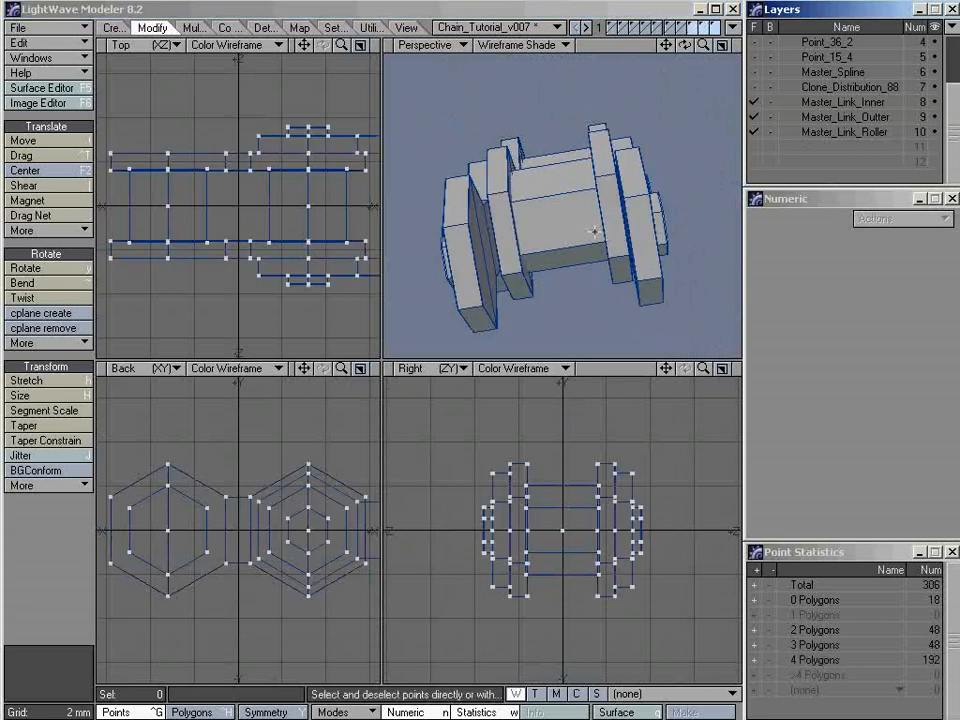
pyautogui.keyDown('alt'); pyautogui.moveTo(597, 229); pyautogui.dragTo(652, 238); pyautogui.keyUp('alt')
pyautogui.press('a')
pyautogui.keyDown('alt'); pyautogui.moveTo(561, 197); pyautogui.dragTo(561, 279); pyautogui.keyUp('alt')
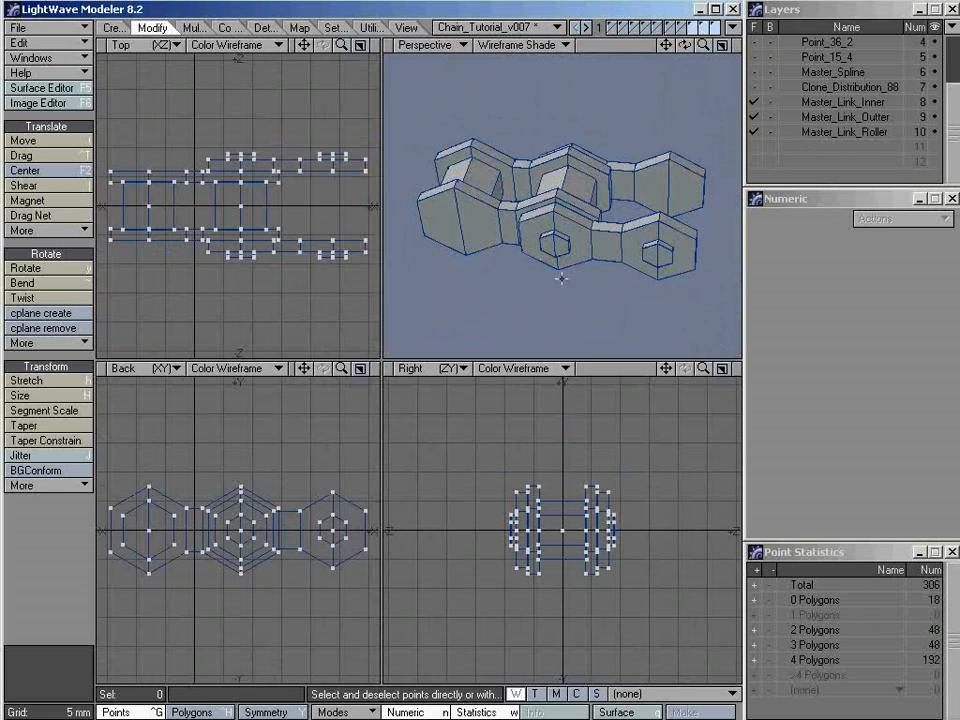
# Preview the link with subpatch smoothing and Texture shading in an enlarged perspective view, and return to the faceted four-view layout
pyautogui.press('Tab')
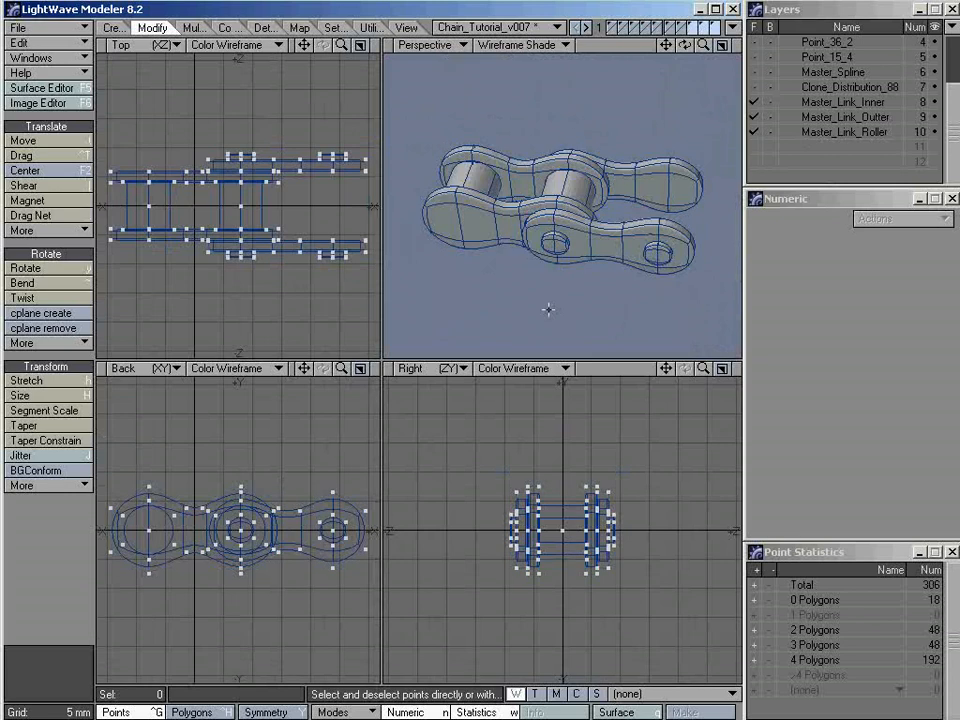
pyautogui.press('0')
pyautogui.press('.')
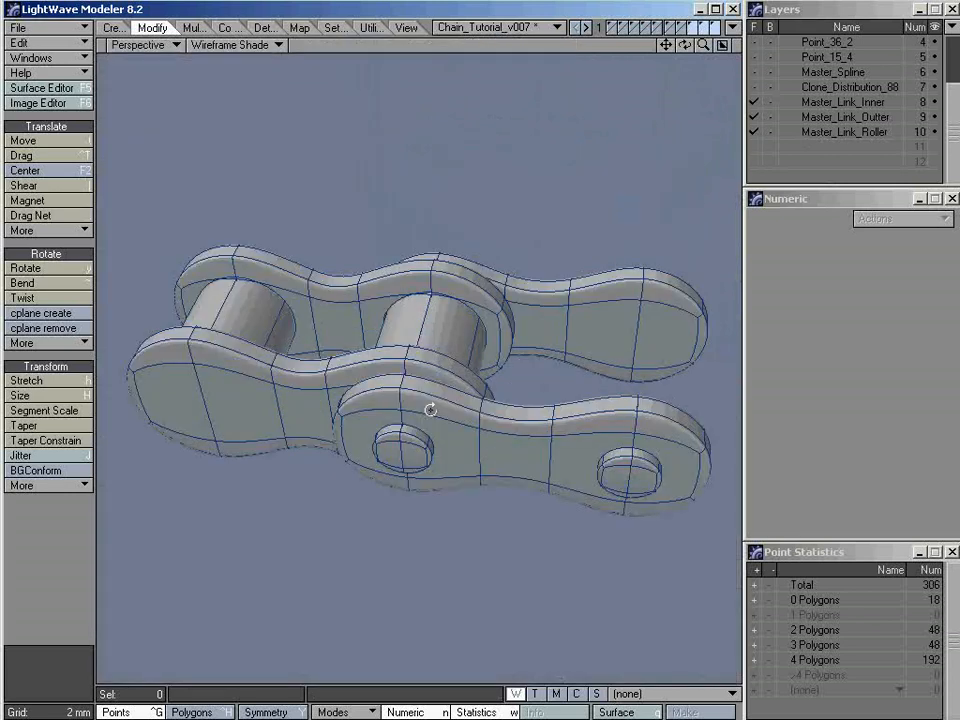
pyautogui.keyDown('alt'); pyautogui.moveTo(429, 407); pyautogui.dragTo(425, 373); pyautogui.keyUp('alt')
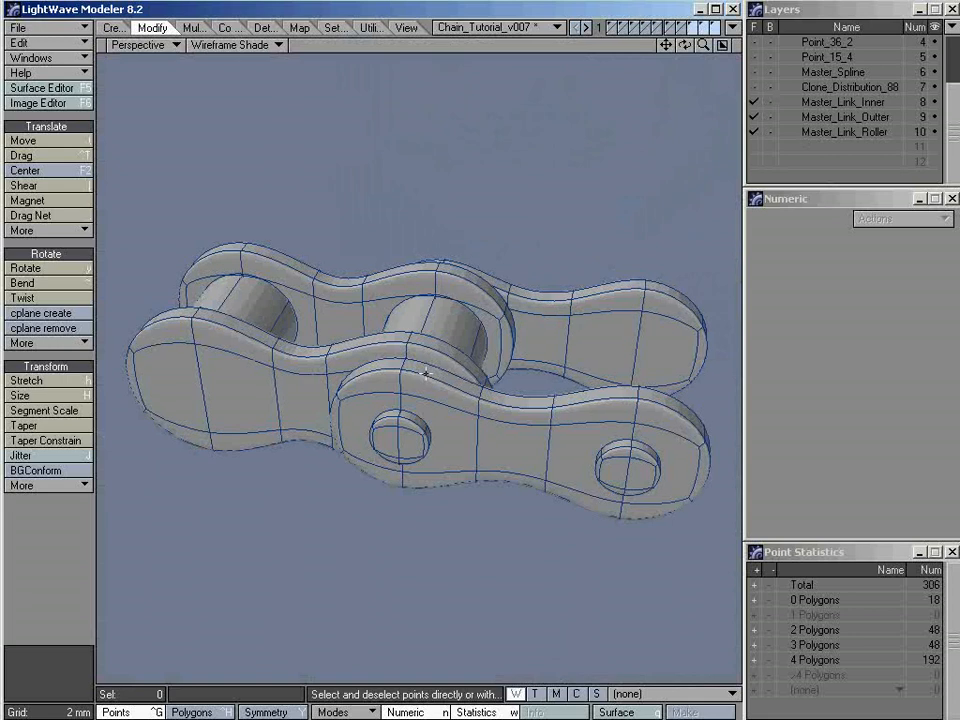
pyautogui.press('9')
pyautogui.keyDown('alt'); pyautogui.moveTo(418, 460); pyautogui.dragTo(540, 261); pyautogui.keyUp('alt')
pyautogui.keyDown('alt'); pyautogui.moveTo(380, 337); pyautogui.dragTo(467, 397); pyautogui.keyUp('alt')
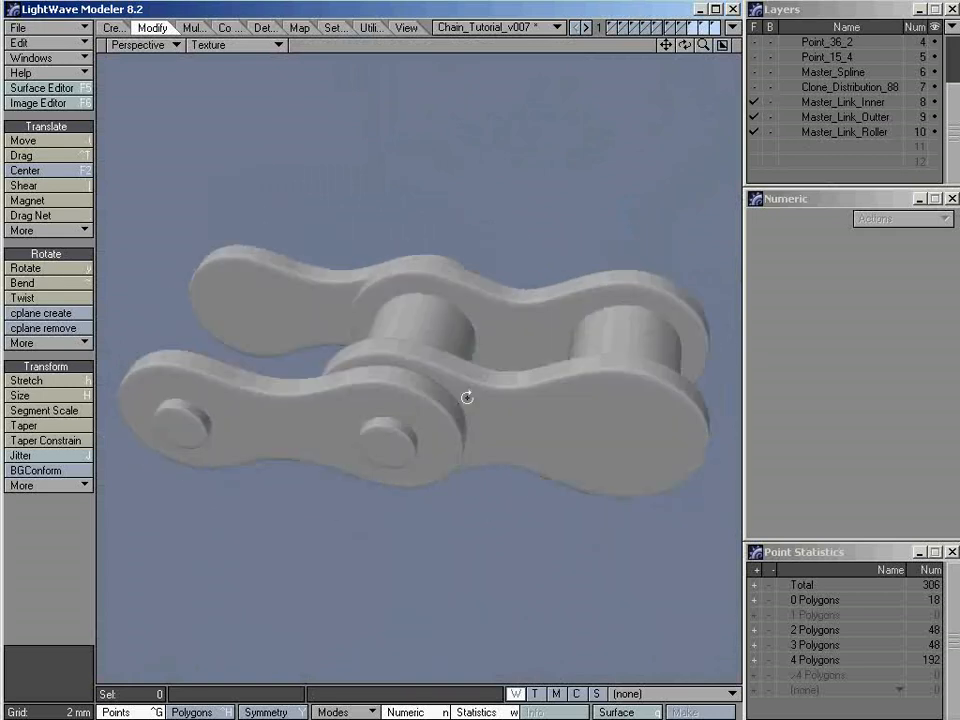
pyautogui.press('Tab')
pyautogui.press('KP_0')
pyautogui.press('a')
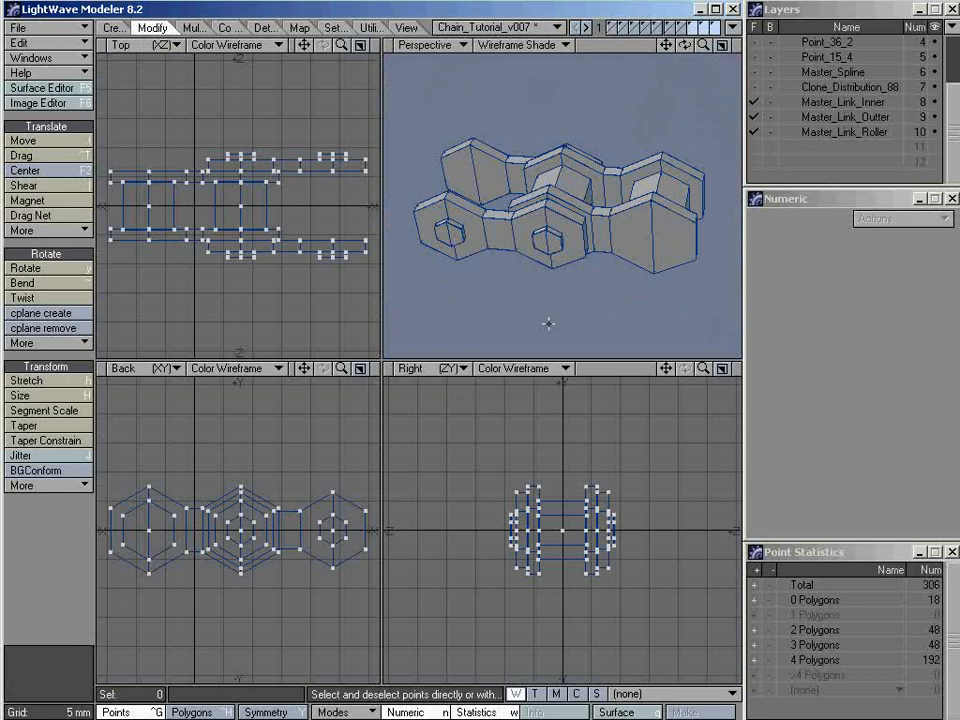
pyautogui.keyDown('alt'); pyautogui.moveTo(549, 287); pyautogui.dragTo(587, 313); pyautogui.keyUp('alt')
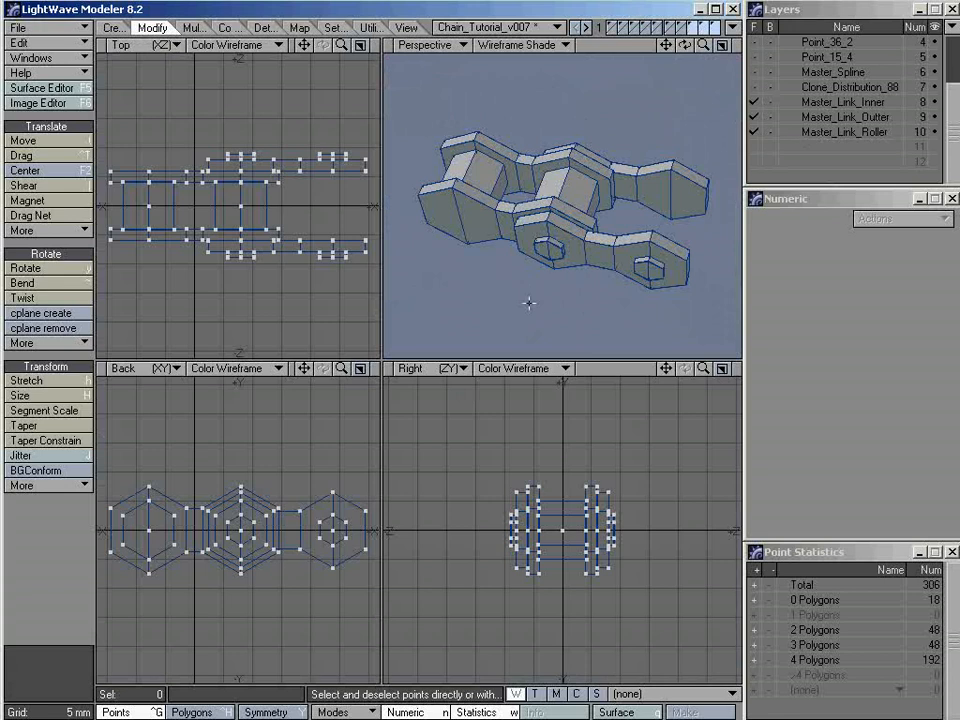
# Show only Master_Link_Inner and assign its polygons a new surface named Link_Inner
pyautogui.click(820, 104)
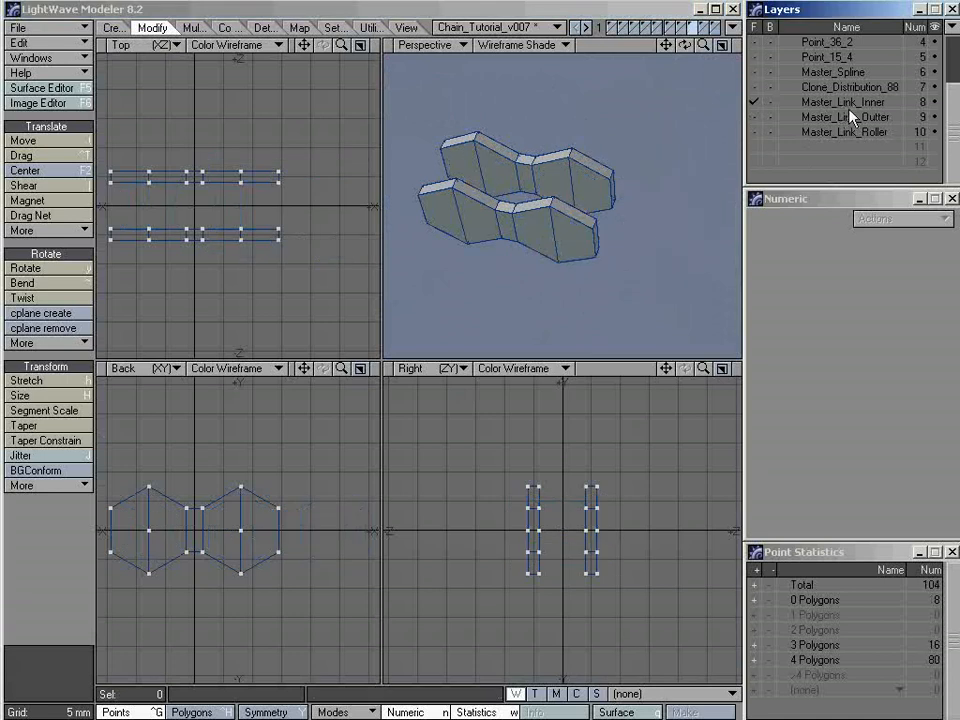
pyautogui.keyDown('alt'); pyautogui.moveTo(535, 244); pyautogui.dragTo(553, 221); pyautogui.keyUp('alt')
pyautogui.press('a')
pyautogui.keyDown('alt'); pyautogui.moveTo(660, 181); pyautogui.dragTo(498, 134); pyautogui.keyUp('alt')
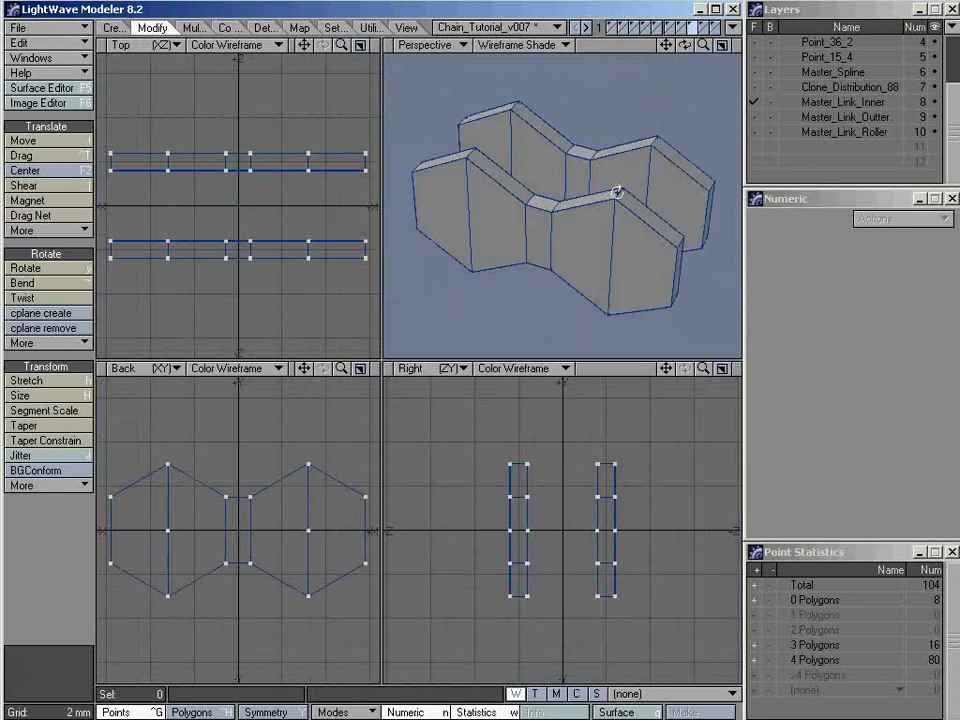
pyautogui.keyDown('alt'); pyautogui.moveTo(626, 156); pyautogui.dragTo(618, 186); pyautogui.keyUp('alt')
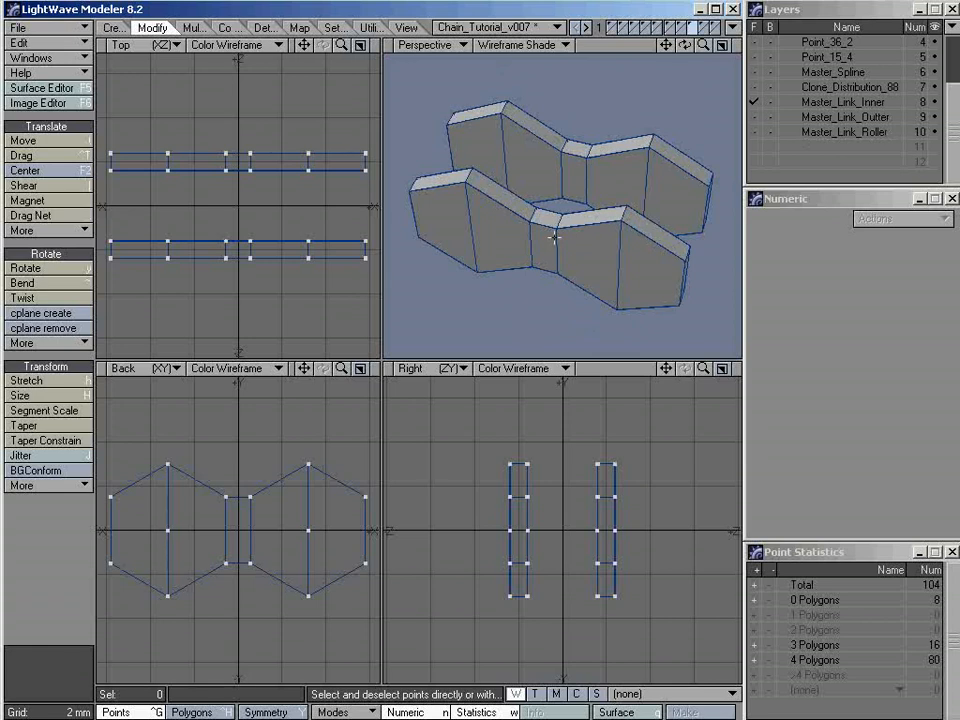
pyautogui.press('q')
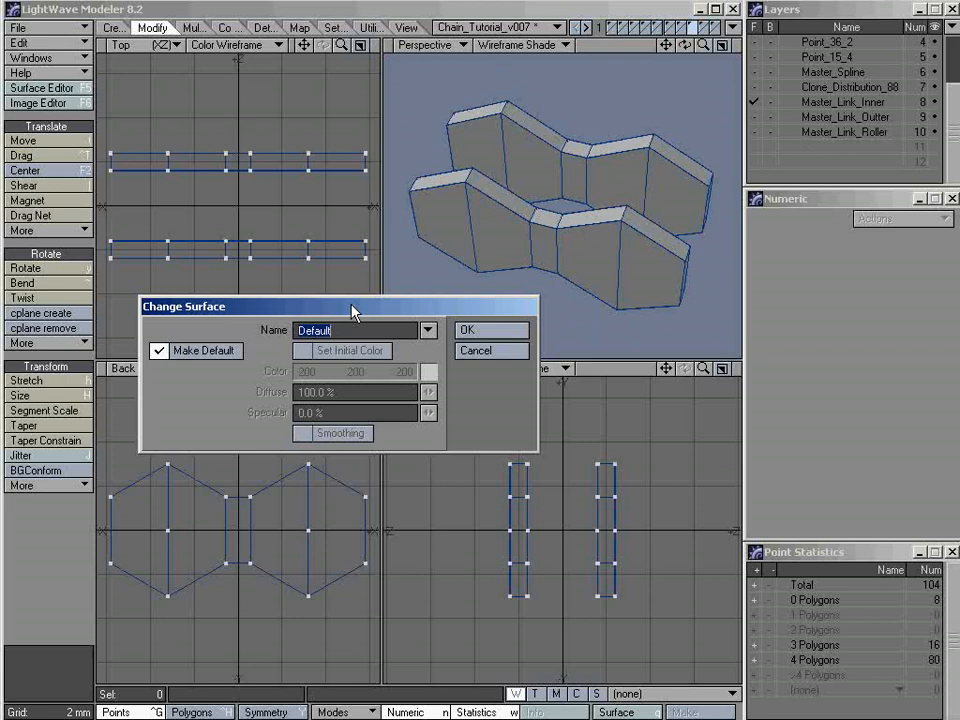
pyautogui.moveTo(354, 306); pyautogui.dragTo(374, 306)
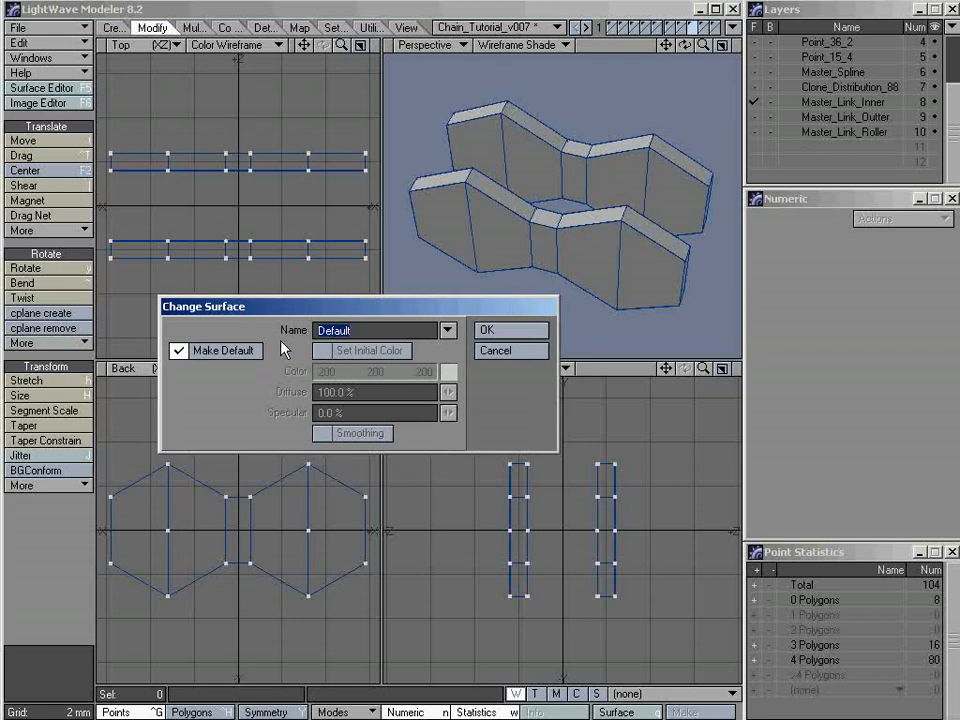
pyautogui.write('Lin')
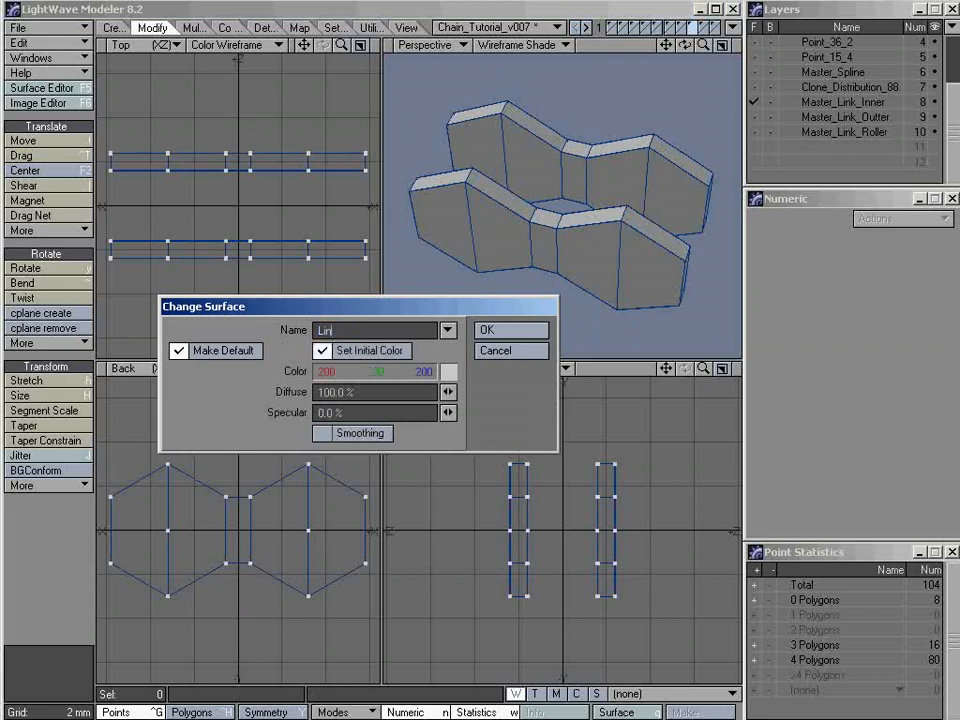
pyautogui.write('k_Inner')
pyautogui.click(494, 330)
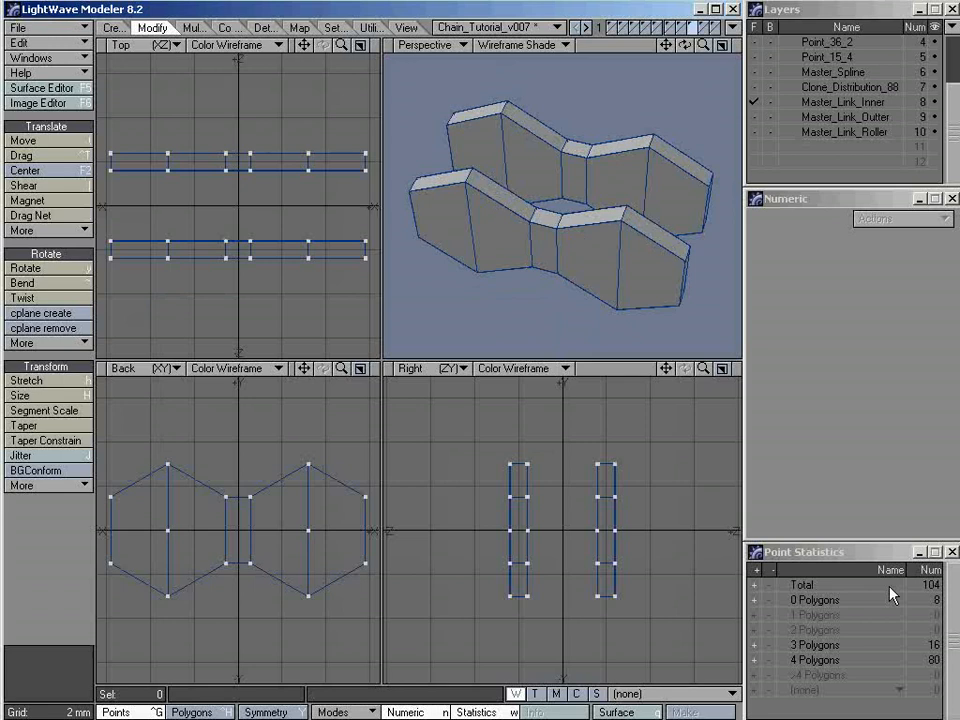
# Switch to polygon mode and select all polygons that use the Link_Inner surface through the polygon statistics
pyautogui.click(831, 561)
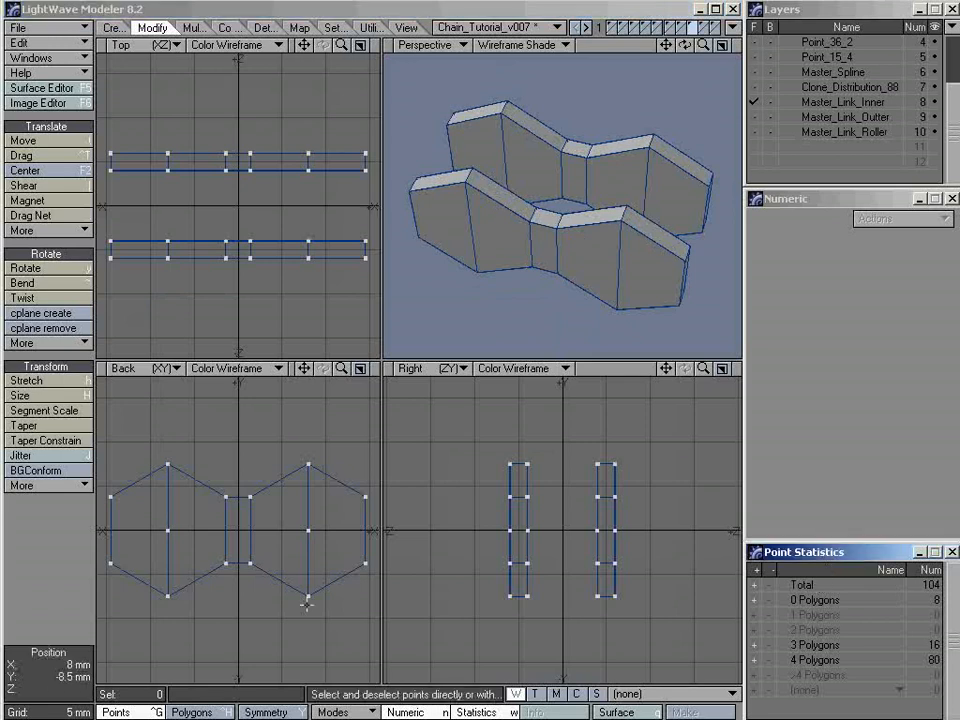
pyautogui.click(190, 712)
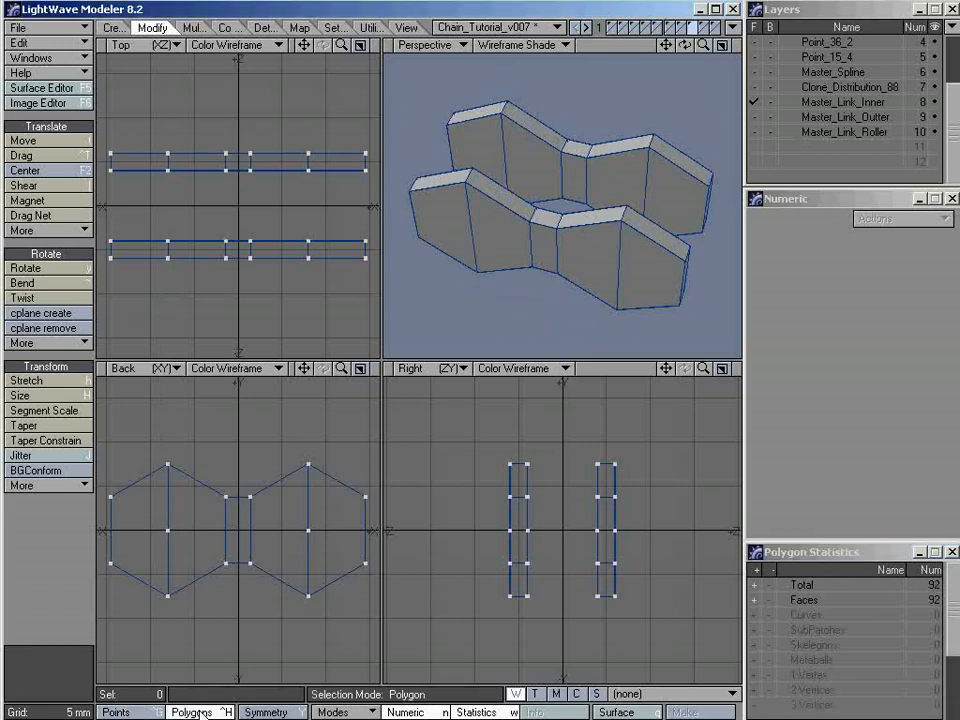
pyautogui.click(834, 557)
pyautogui.moveTo(954, 573); pyautogui.dragTo(954, 645)
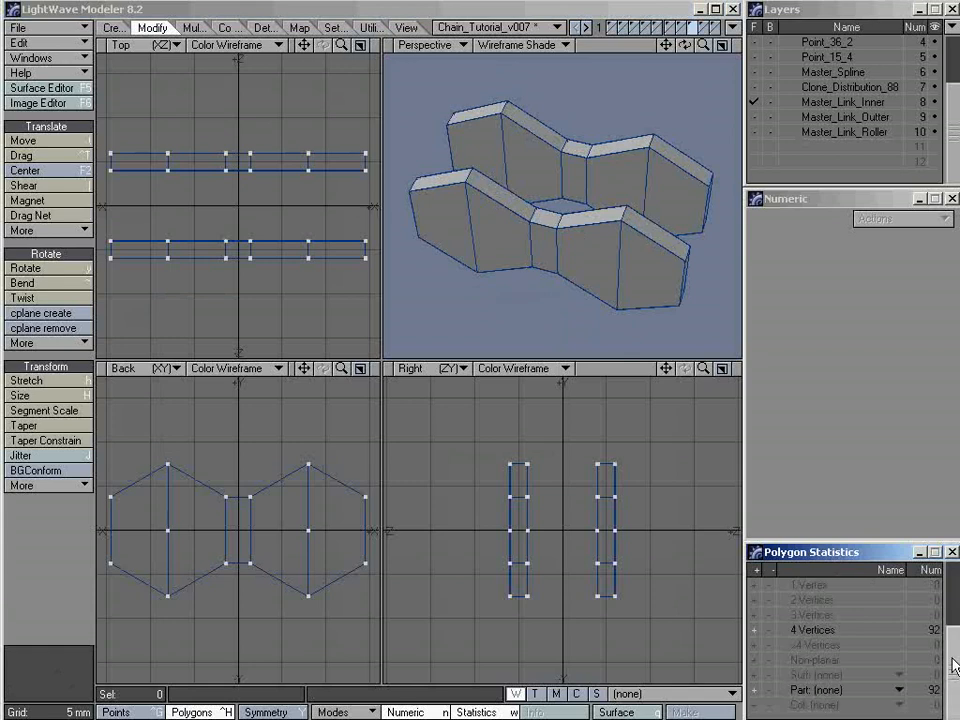
pyautogui.click(815, 686)
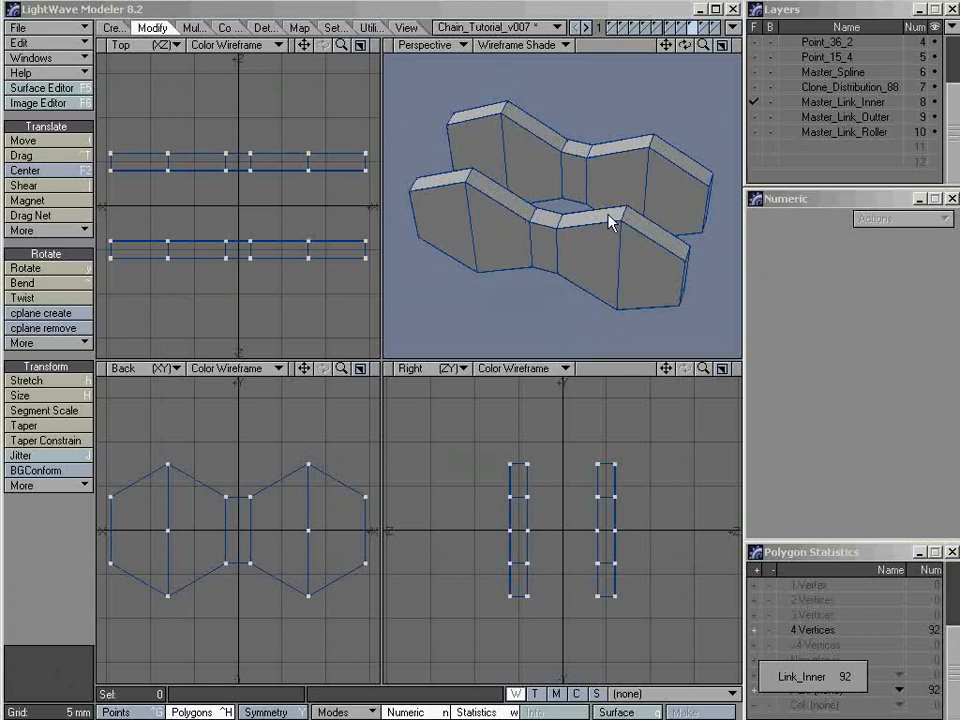
pyautogui.click(843, 680)
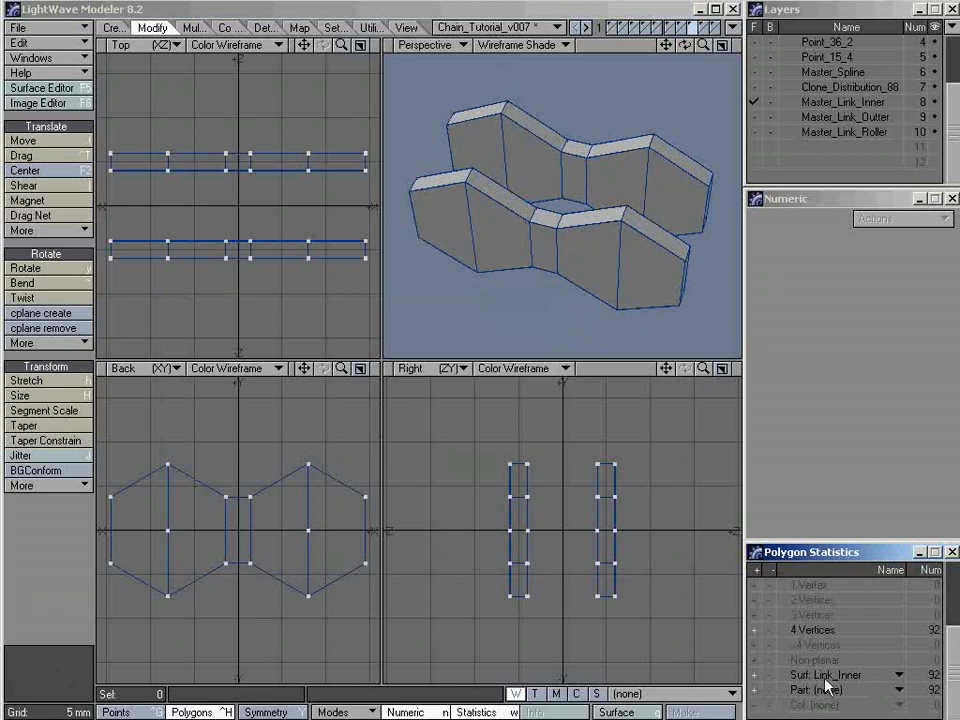
pyautogui.click(755, 676)
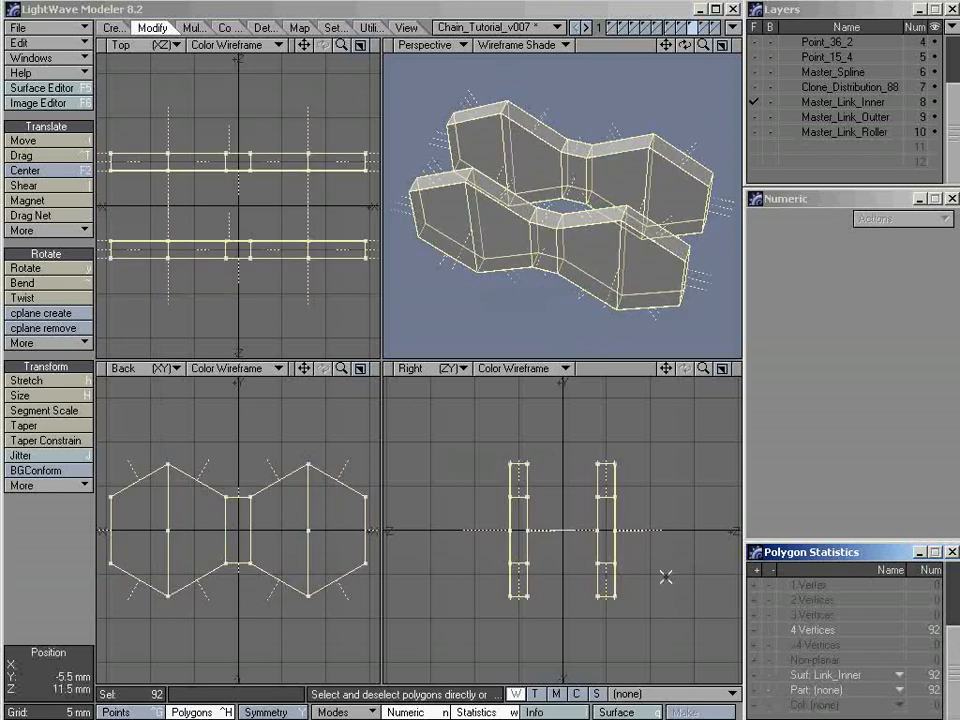
# Clear the selection, show only Master_Link_Roller and assign its polygons a new surface named Link_Roller
pyautogui.press('/')
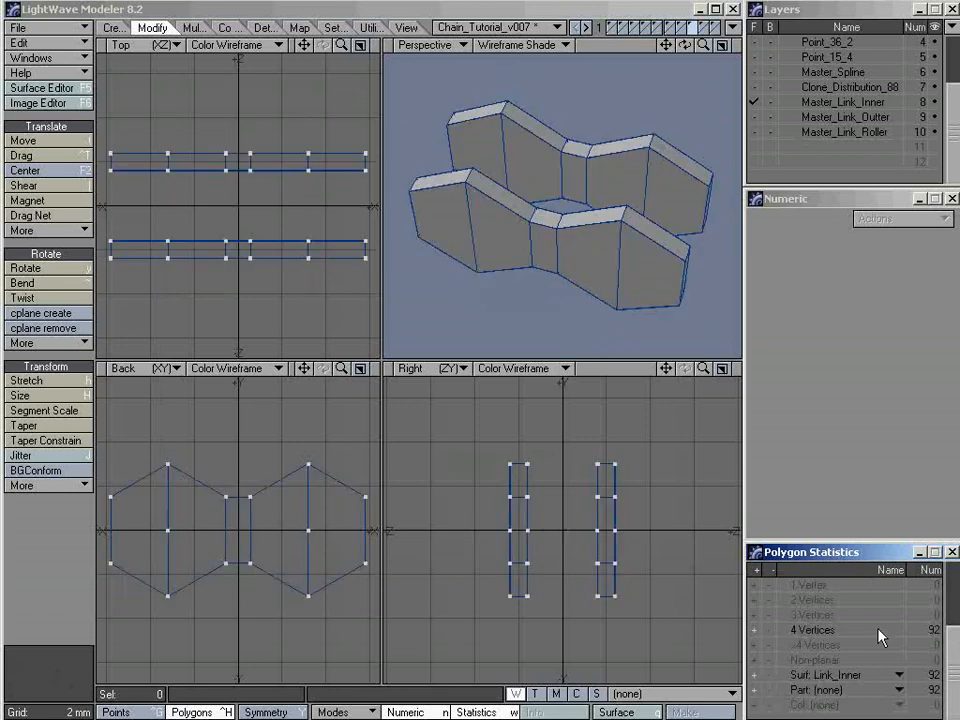
pyautogui.moveTo(953, 652); pyautogui.dragTo(953, 603)
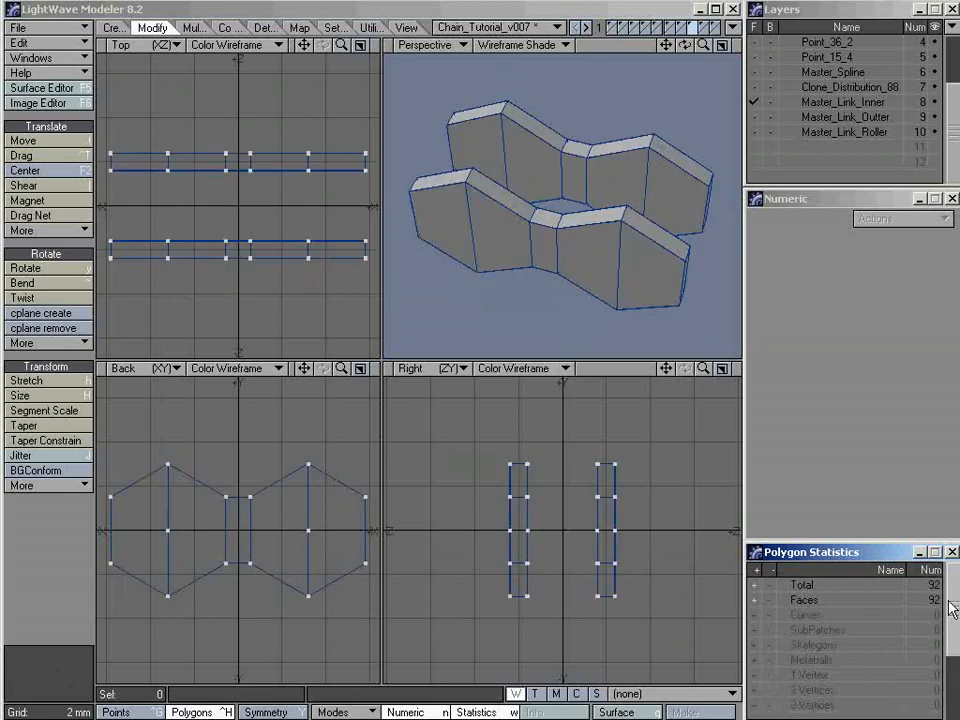
pyautogui.click(836, 135)
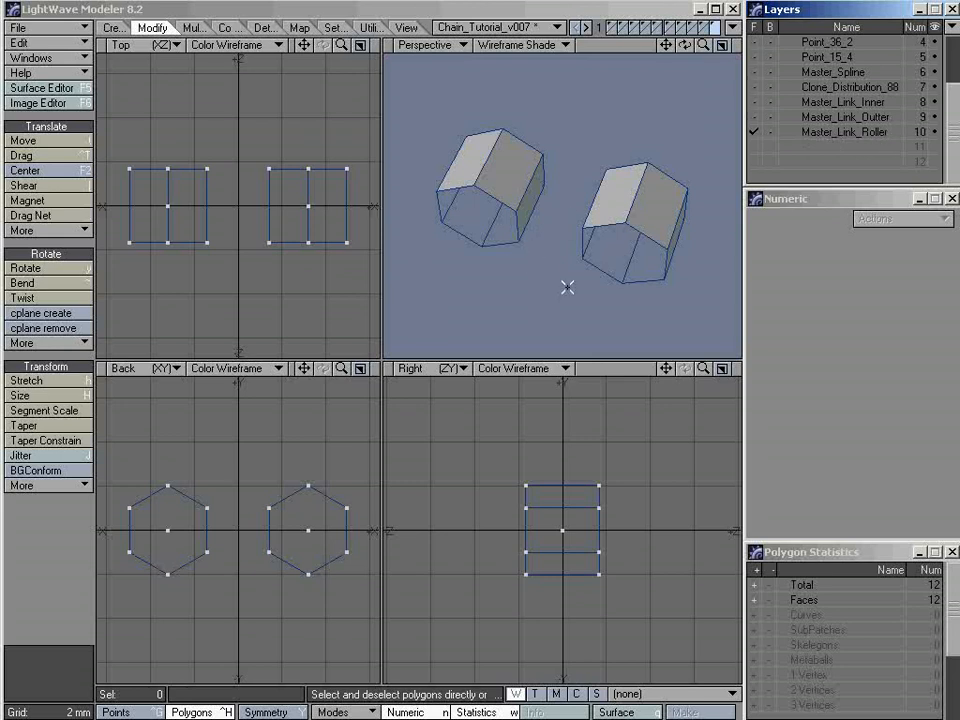
pyautogui.press('q')
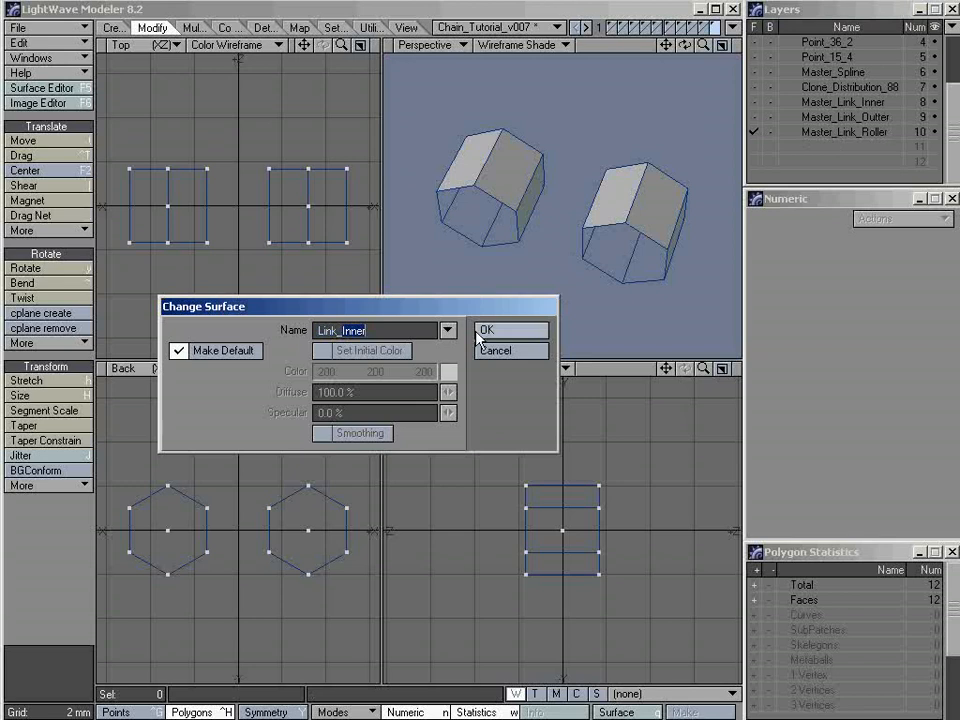
pyautogui.write('Roller')
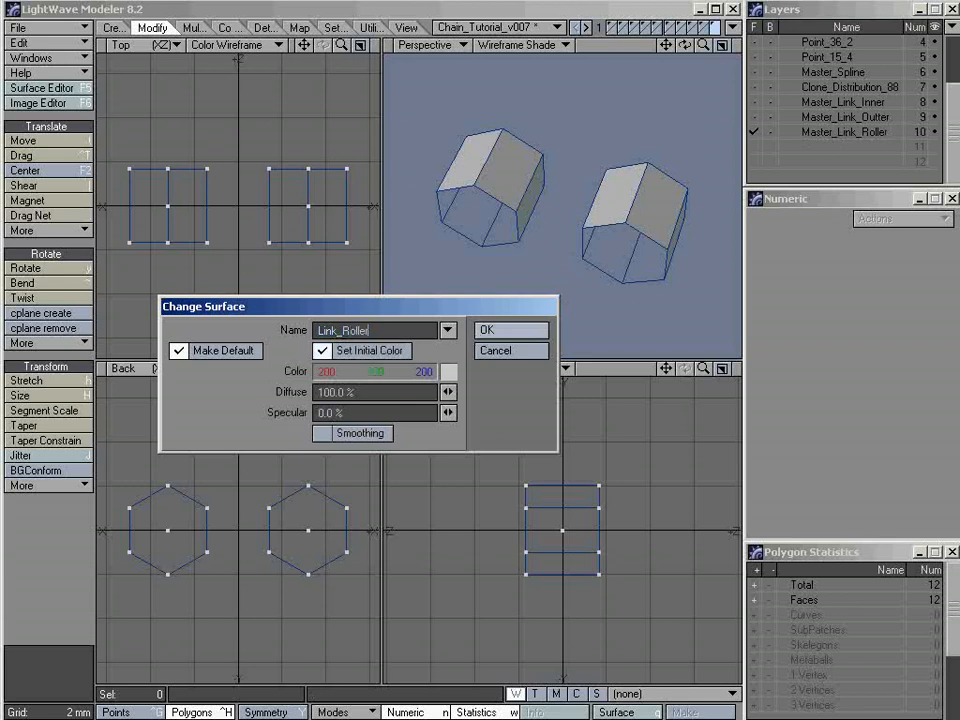
pyautogui.click(487, 329)
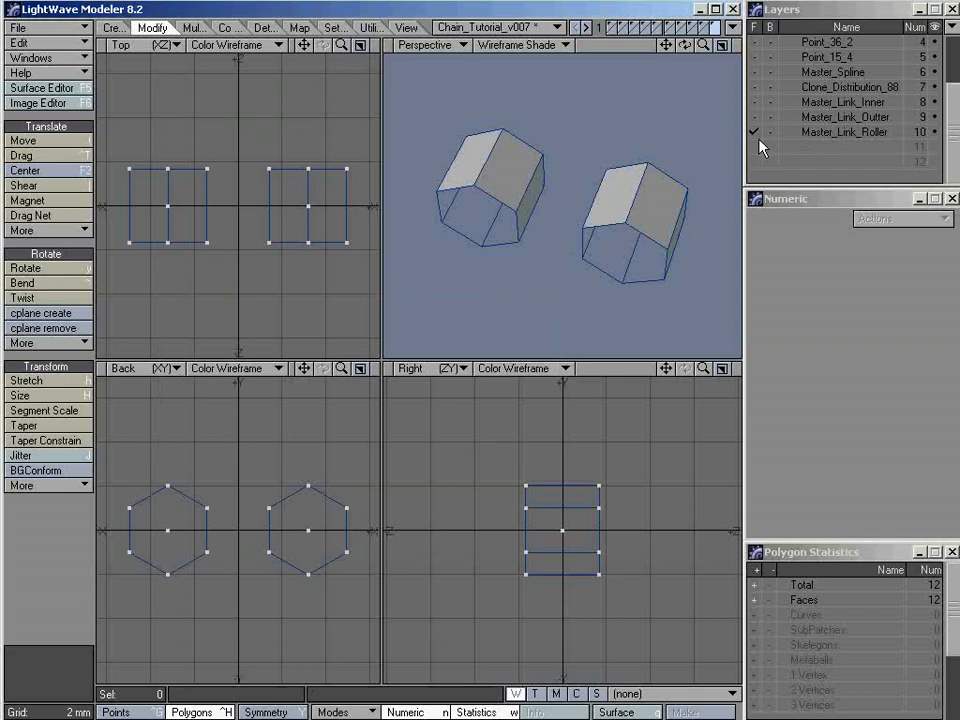
# Show only the Master_Link_Outter layer fitted in the views, with no polygons selected
pyautogui.click(821, 118)
pyautogui.press('a')
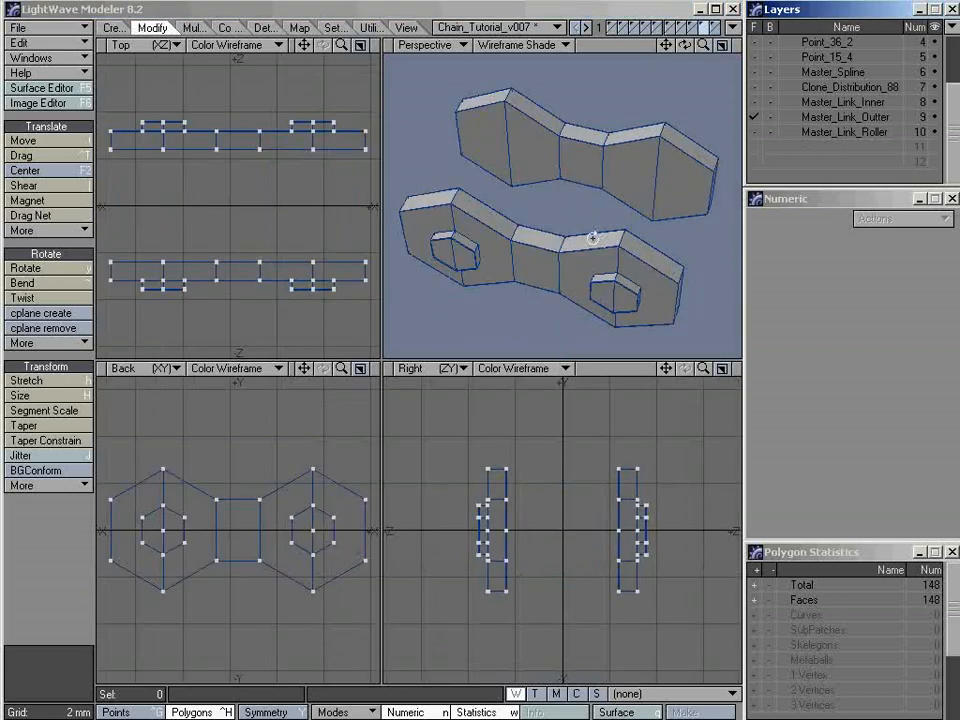
pyautogui.keyDown('alt'); pyautogui.moveTo(593, 236); pyautogui.dragTo(509, 232); pyautogui.keyUp('alt')
pyautogui.click(456, 230)
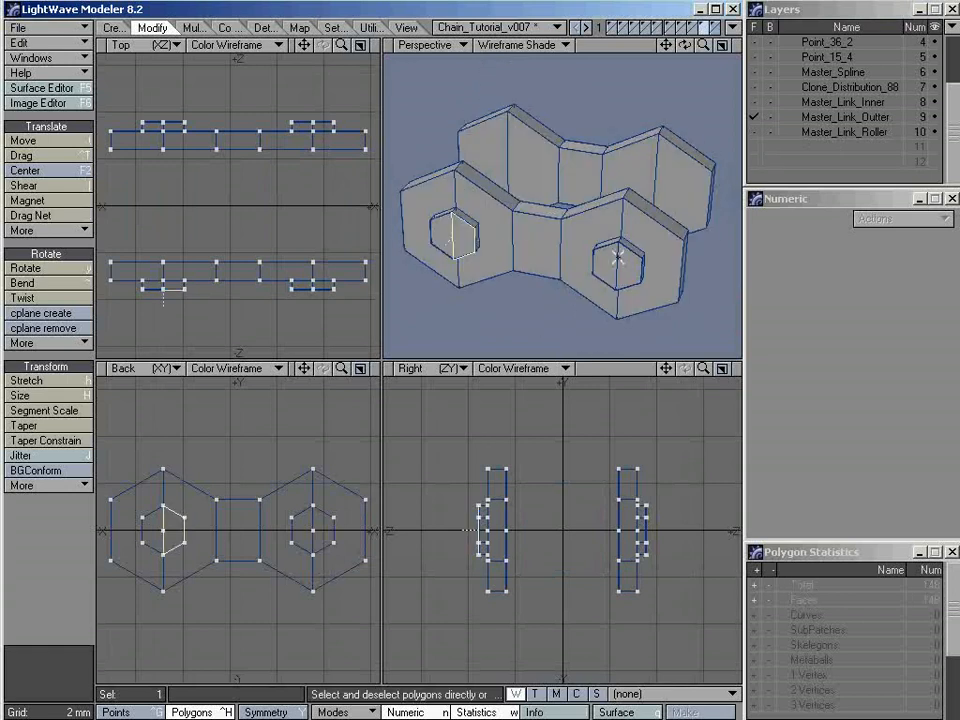
pyautogui.keyDown('alt'); pyautogui.moveTo(424, 158); pyautogui.dragTo(604, 214); pyautogui.keyUp('alt')
pyautogui.keyDown('alt'); pyautogui.moveTo(519, 238); pyautogui.dragTo(446, 221); pyautogui.keyUp('alt')
pyautogui.press('/')
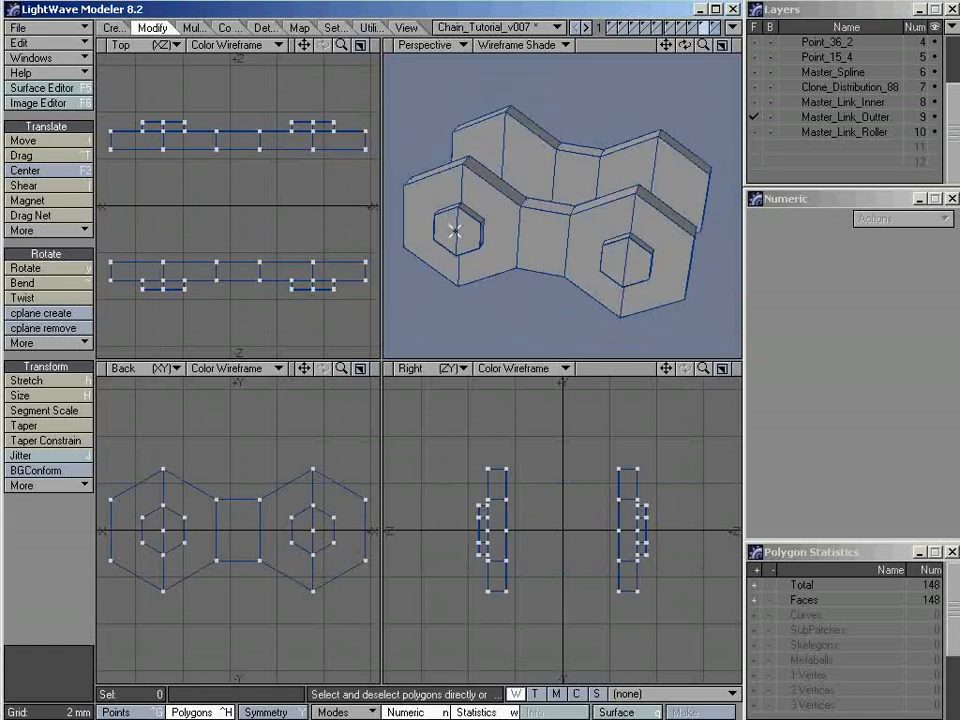
# Select one face on each of the four pin heads and extend the selection to all connected polygons
pyautogui.click(454, 231)
pyautogui.click(615, 258)
pyautogui.keyDown('alt'); pyautogui.moveTo(639, 230); pyautogui.dragTo(531, 227); pyautogui.keyUp('alt')
pyautogui.click(568, 255)
pyautogui.click(666, 135)
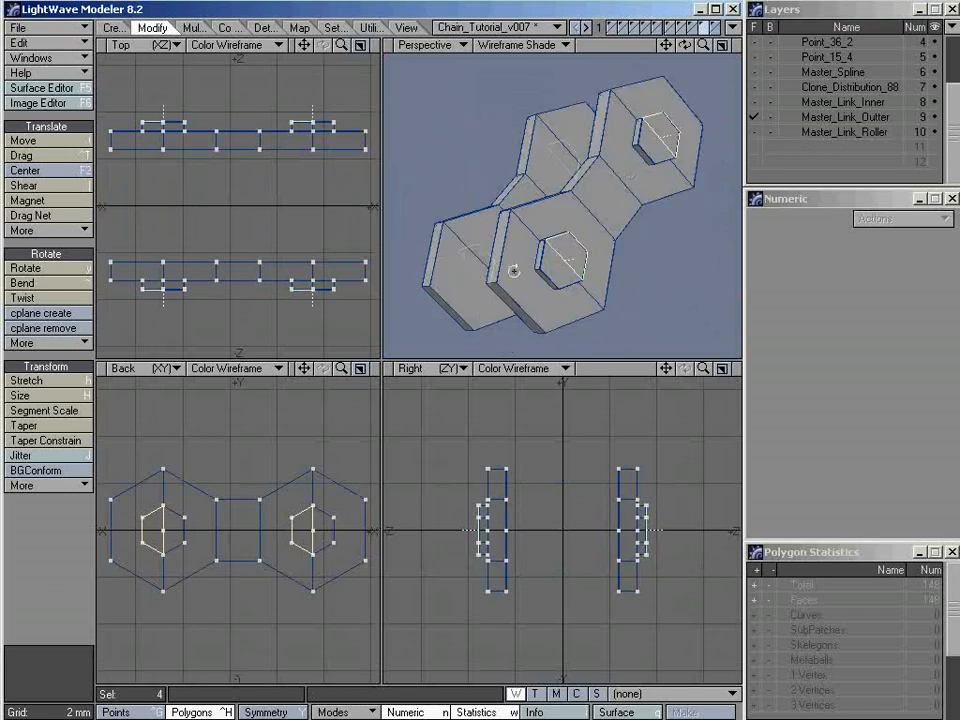
pyautogui.keyDown('alt'); pyautogui.moveTo(513, 271); pyautogui.dragTo(530, 236); pyautogui.keyUp('alt')
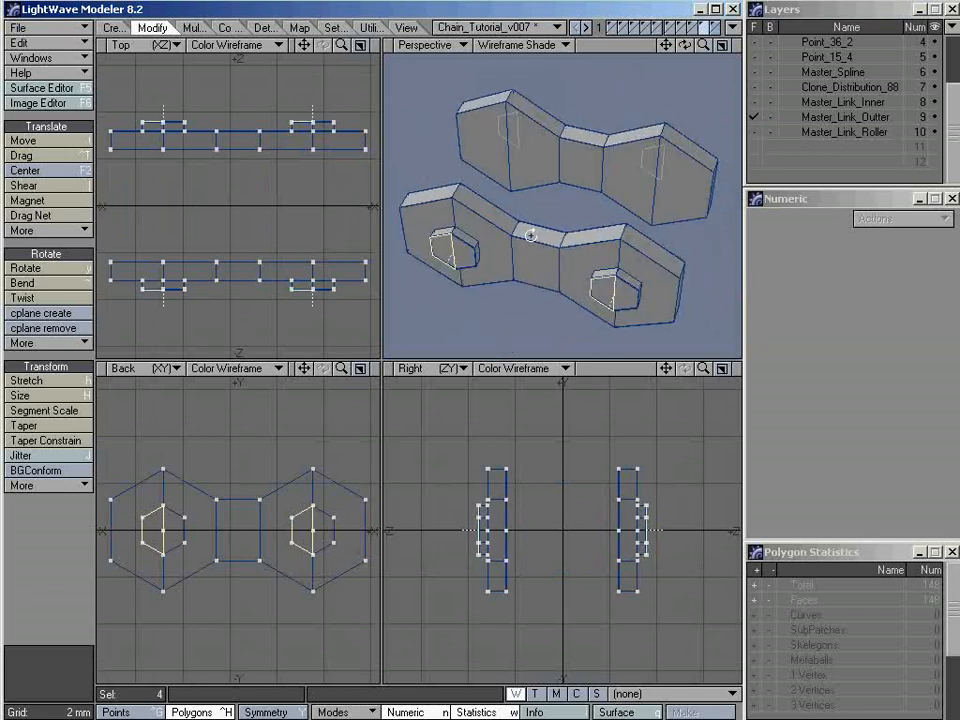
pyautogui.click(408, 33)
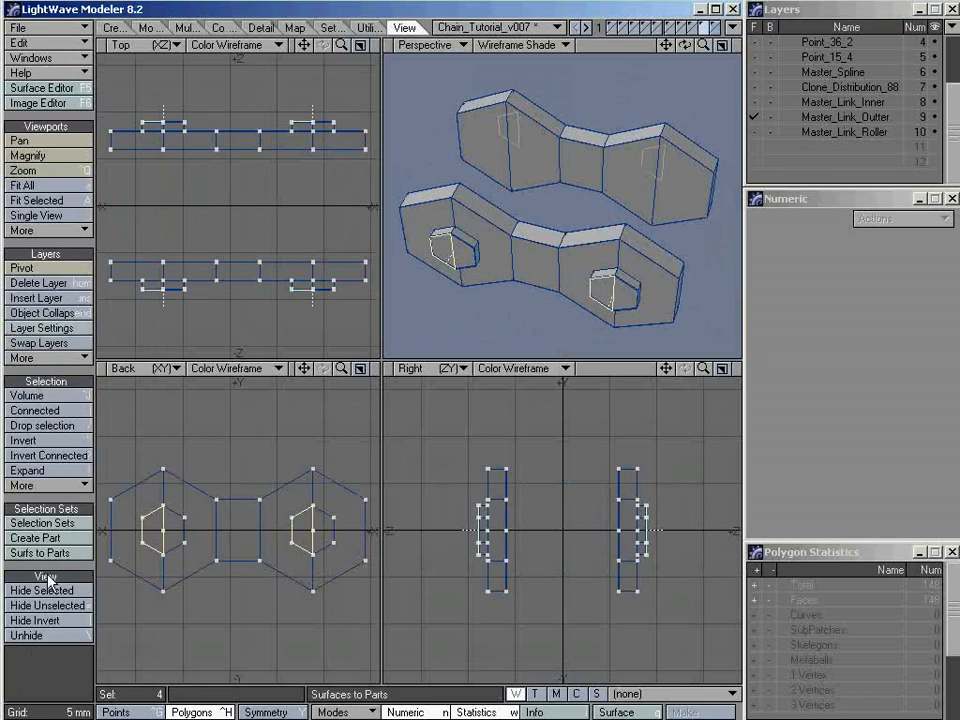
pyautogui.click(70, 411)
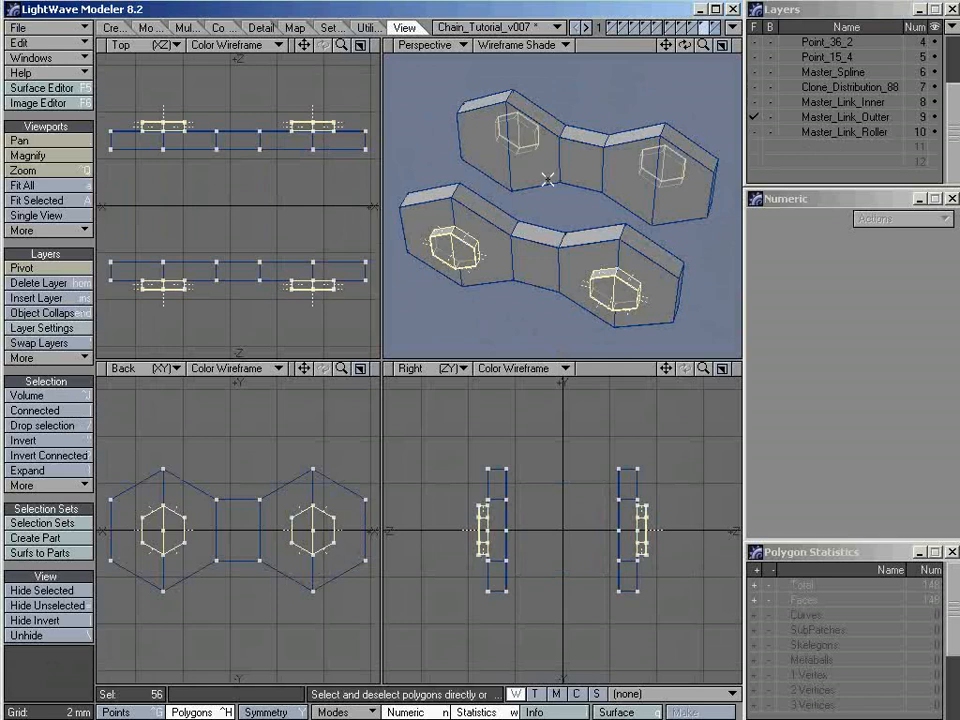
pyautogui.keyDown('alt'); pyautogui.moveTo(609, 171); pyautogui.dragTo(541, 236); pyautogui.keyUp('alt')
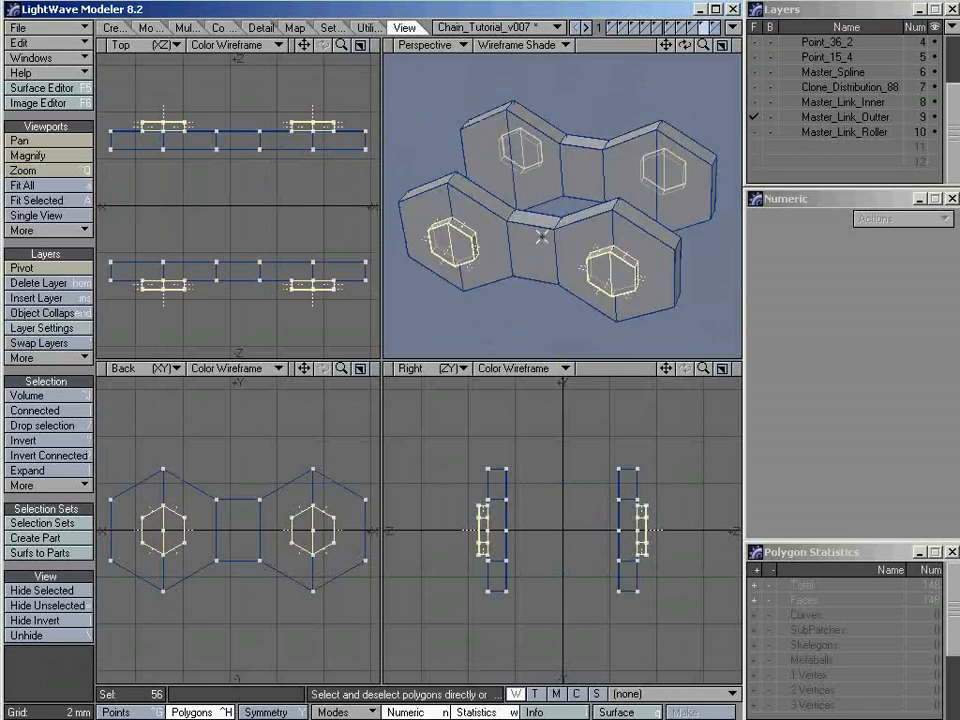
# Assign the selected pin head polygons a new surface named Link_Pin and clear the selection
pyautogui.press('q')
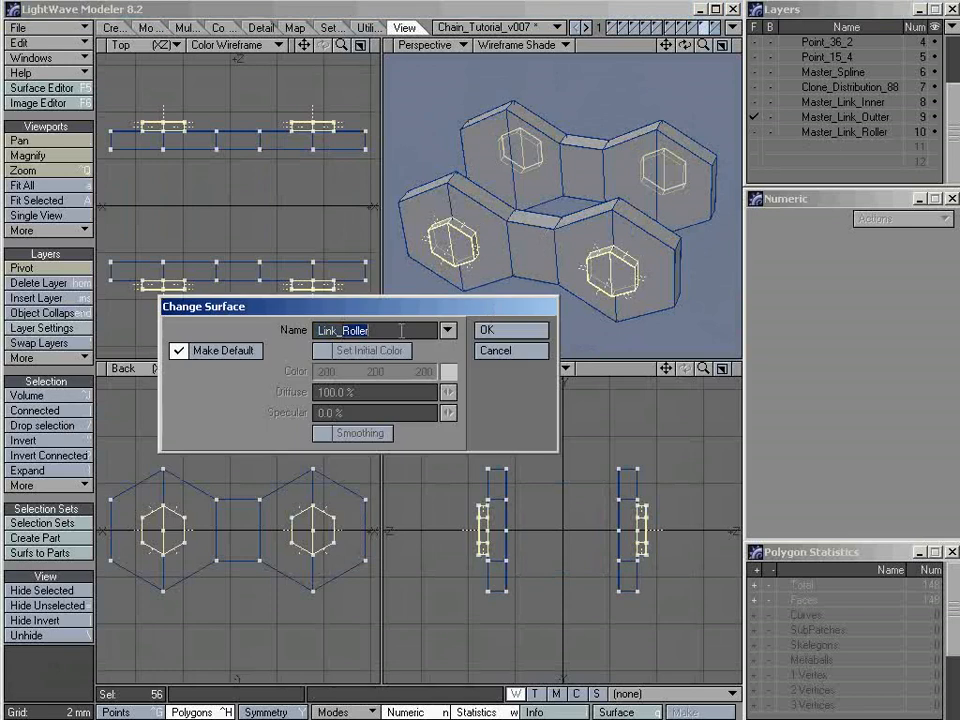
pyautogui.write('Link_Pl')
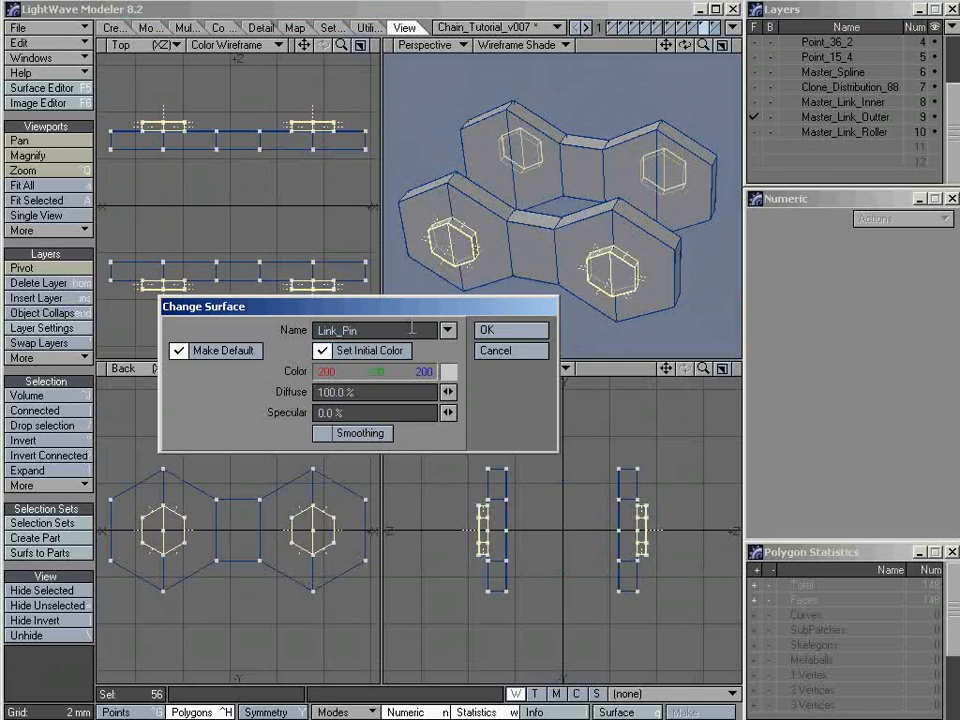
pyautogui.click(510, 330)
pyautogui.click(512, 330)
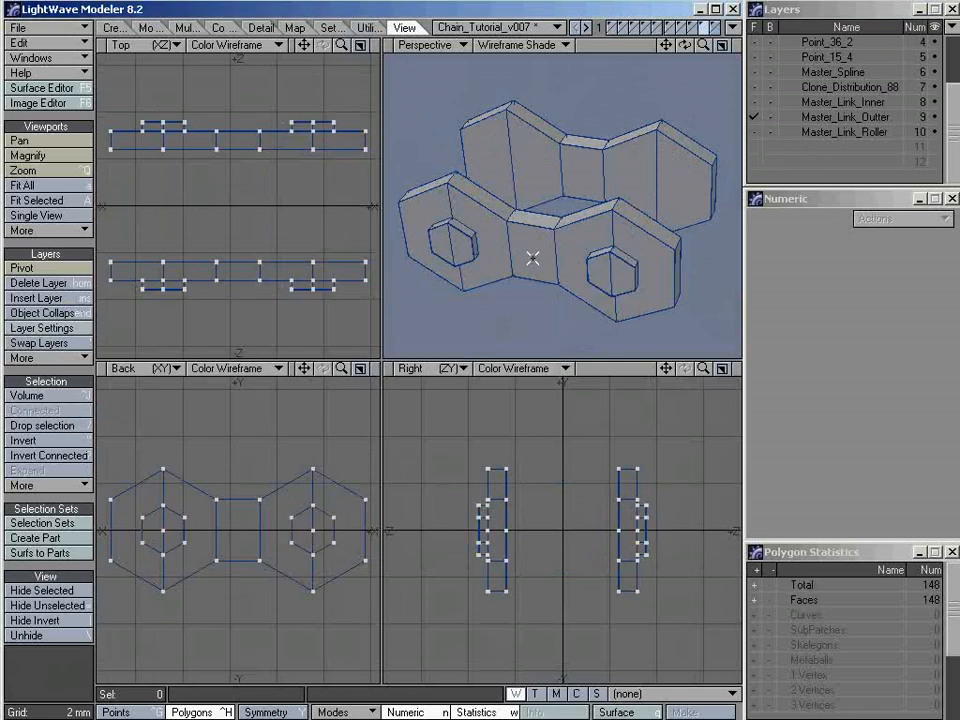
# Select a face on each of the two outer plates and extend the selection to all connected polygons
pyautogui.click(531, 258)
pyautogui.click(539, 155)
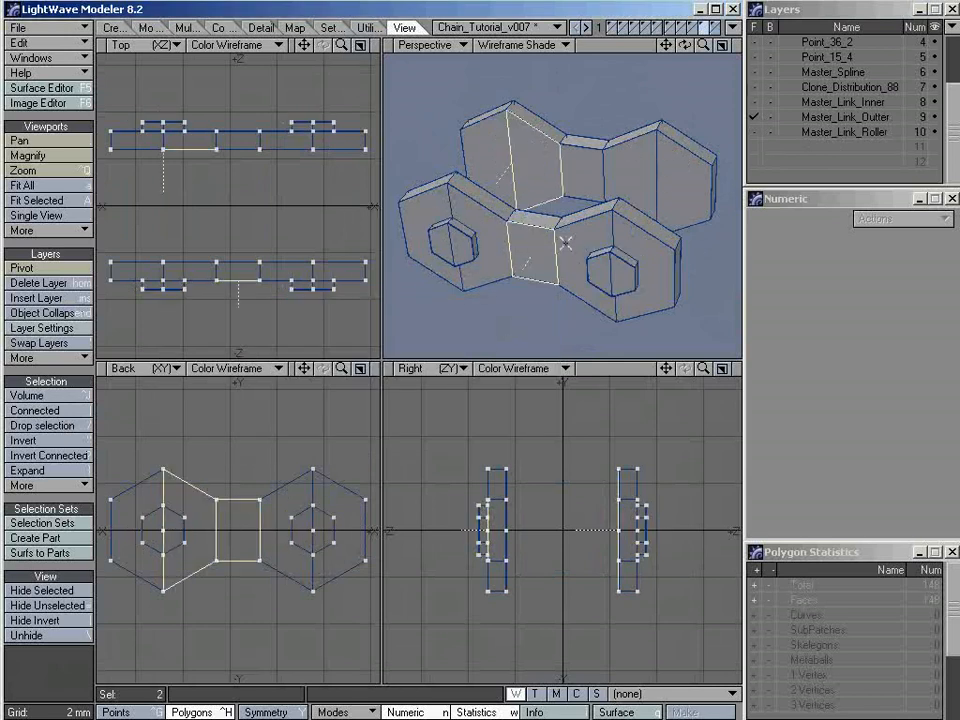
pyautogui.press(']')
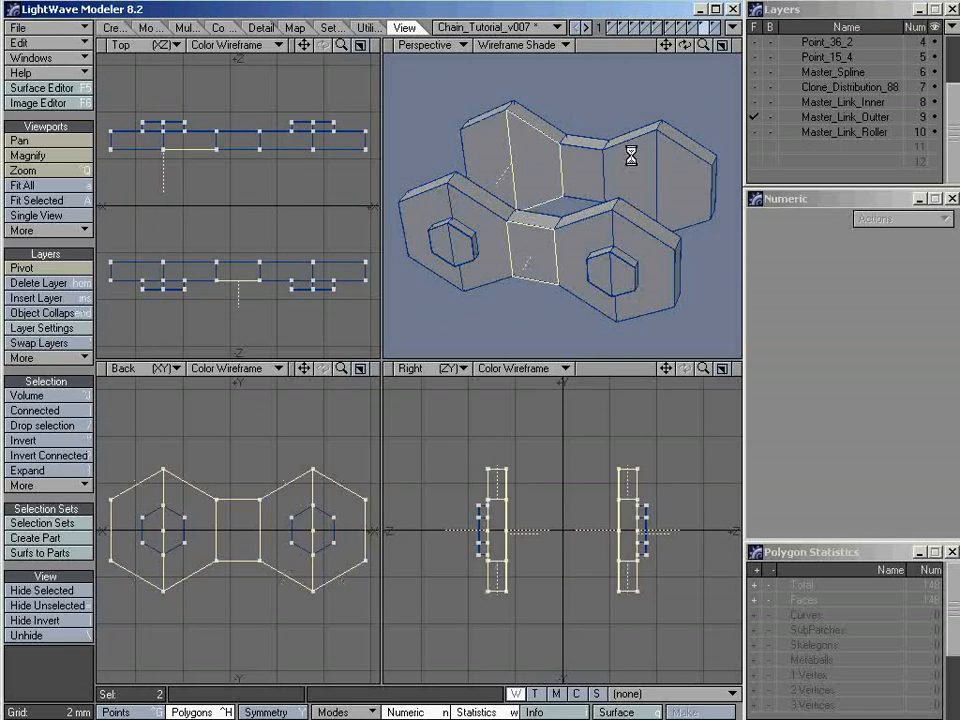
# Assign the selected outer plate polygons a new surface named Link_Outter and clear the selection
pyautogui.press('q')
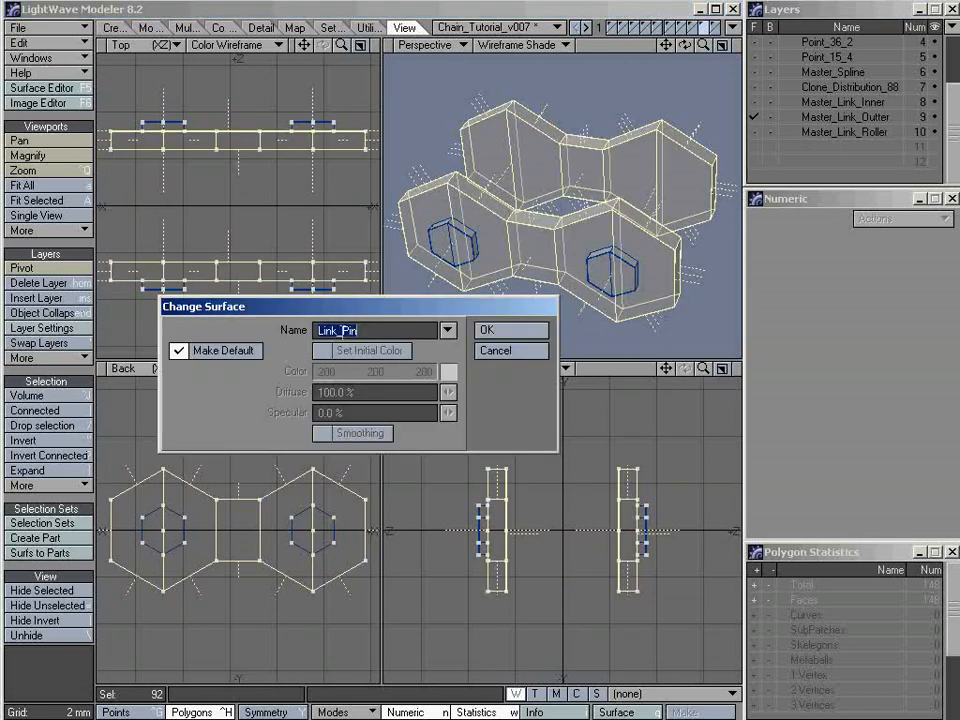
pyautogui.click(398, 332)
pyautogui.press('BackSpace')
pyautogui.press('BackSpace')
pyautogui.press('BackSpace')
pyautogui.write('Outt')
pyautogui.press('Return')
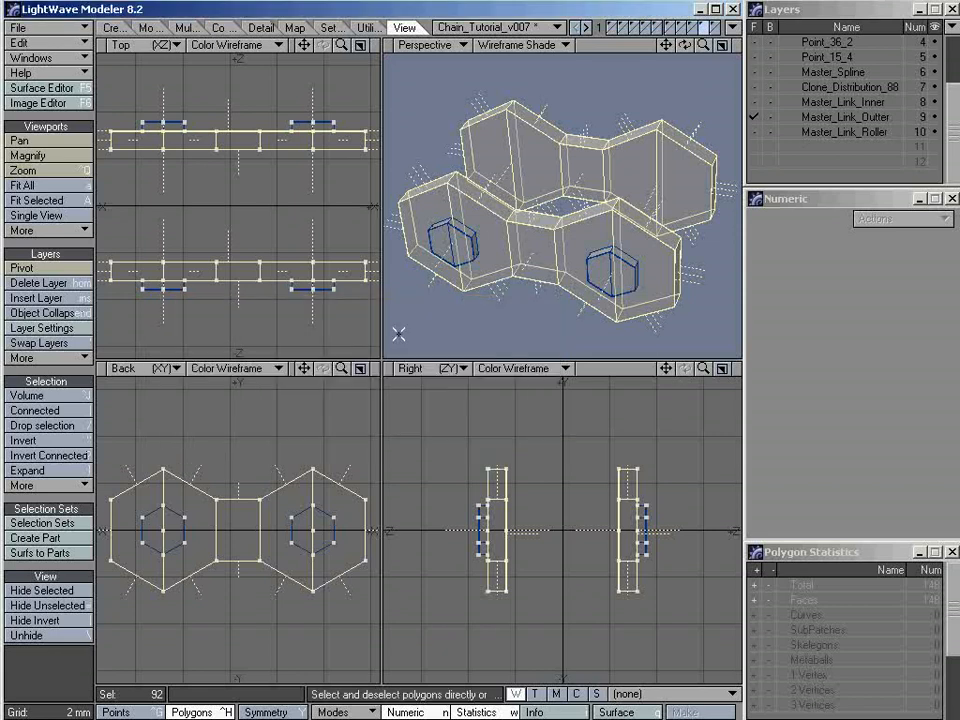
pyautogui.press('/')
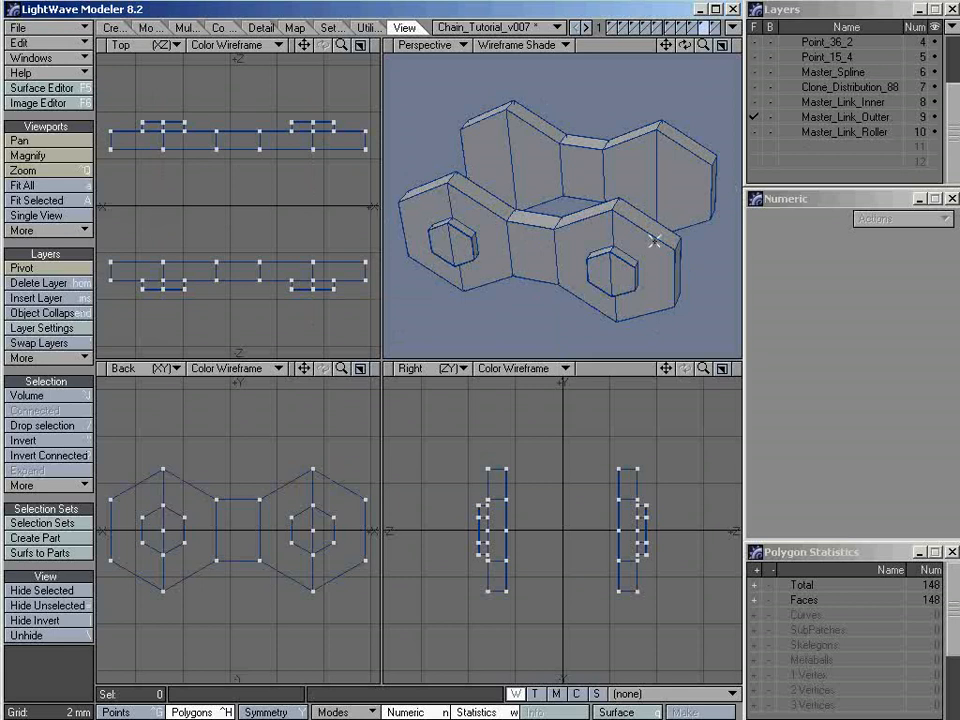
# Add Master_Link_Inner and Master_Link_Roller to the foreground and enlarge the perspective view to show the whole link
pyautogui.keyDown('shift'); pyautogui.click(825, 101); pyautogui.keyUp('shift')
pyautogui.keyDown('shift'); pyautogui.click(825, 131); pyautogui.keyUp('shift')
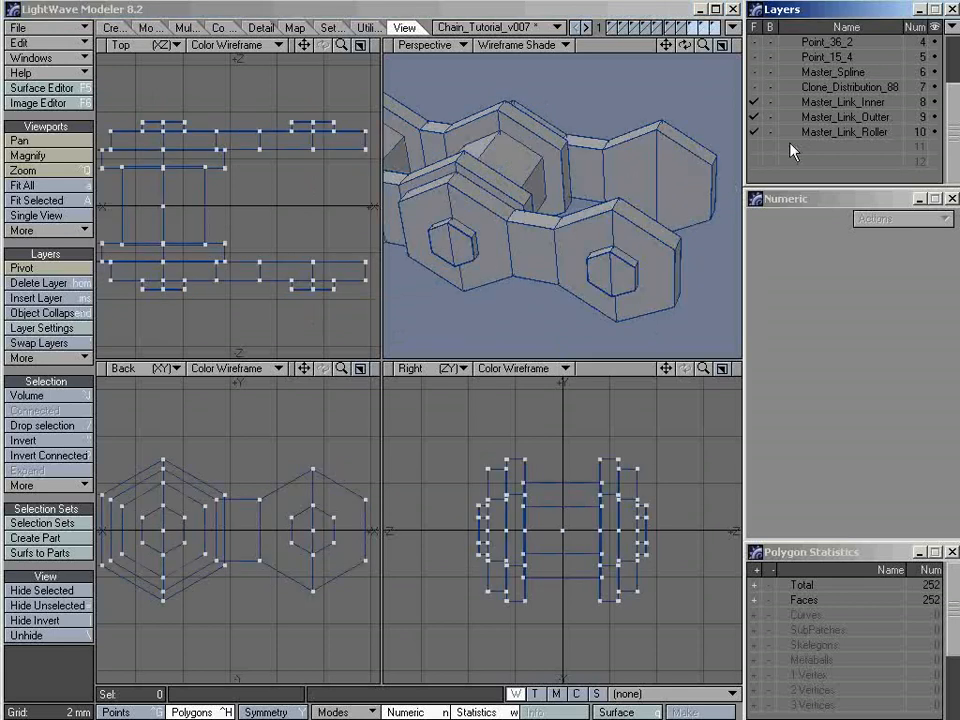
pyautogui.click(722, 45)
pyautogui.keyDown('alt'); pyautogui.moveTo(564, 276); pyautogui.dragTo(461, 364); pyautogui.keyUp('alt')
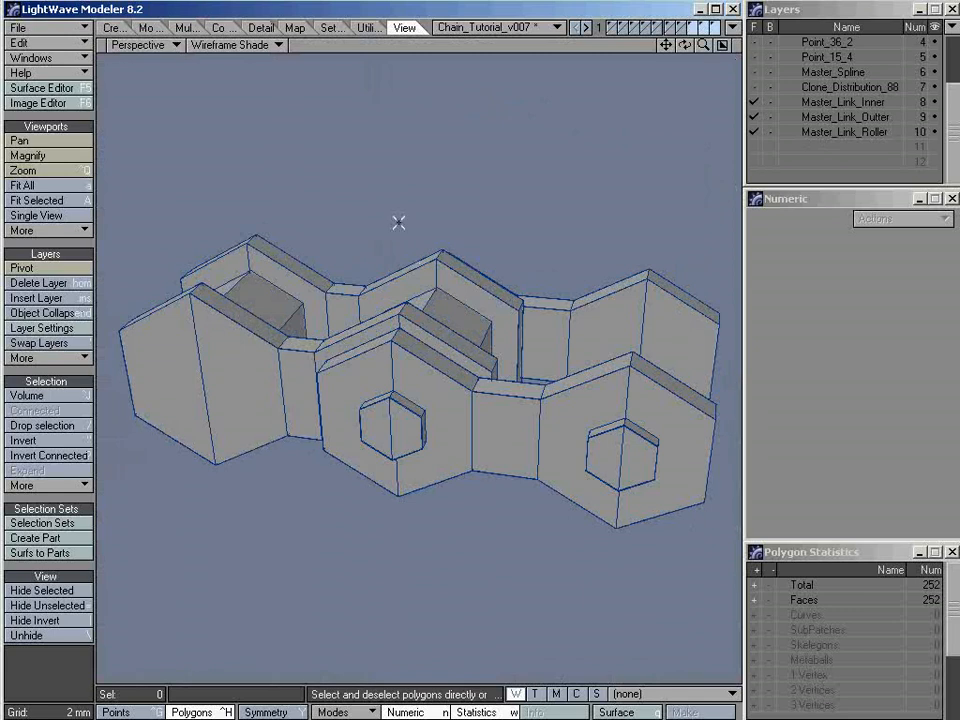
# Open the Surface Editor and arrange it so that both its settings and the chain link are in sight
pyautogui.click(63, 92)
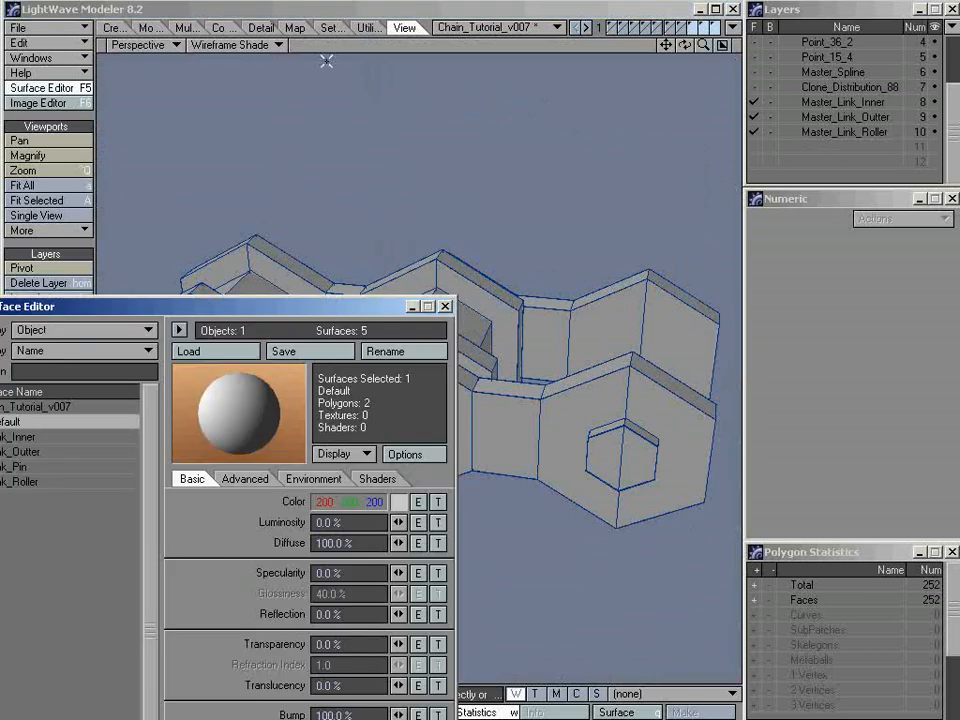
pyautogui.moveTo(252, 312); pyautogui.dragTo(303, 141)
pyautogui.moveTo(638, 270)
pyautogui.keyDown('ctrl'); pyautogui.keyDown('alt'); pyautogui.mouseDown()
pyautogui.moveTo(606, 289)
pyautogui.moveTo(694, 229)
pyautogui.moveTo(583, 317)
pyautogui.moveTo(651, 245)
pyautogui.moveTo(639, 252)
pyautogui.mouseUp(); pyautogui.keyUp('alt'); pyautogui.keyUp('ctrl')
pyautogui.click(366, 134)
pyautogui.moveTo(366, 136)
pyautogui.mouseDown()
pyautogui.moveTo(407, 156)
pyautogui.moveTo(392, 161)
pyautogui.moveTo(420, 180)
pyautogui.moveTo(358, 152)
pyautogui.mouseUp()
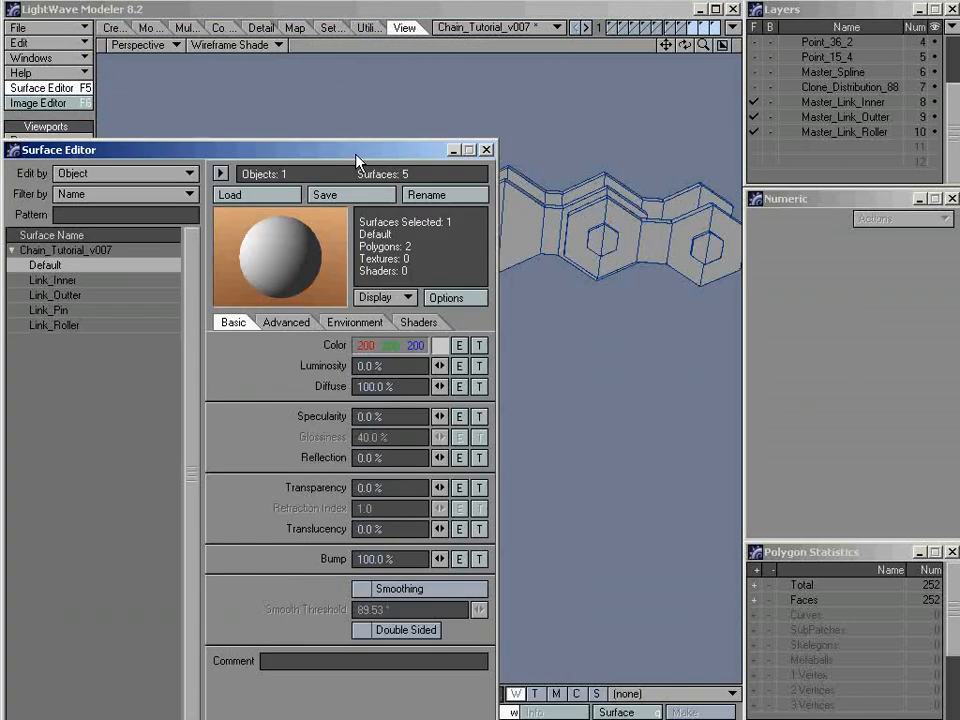
pyautogui.keyDown('alt'); pyautogui.moveTo(664, 256); pyautogui.dragTo(615, 292); pyautogui.keyUp('alt')
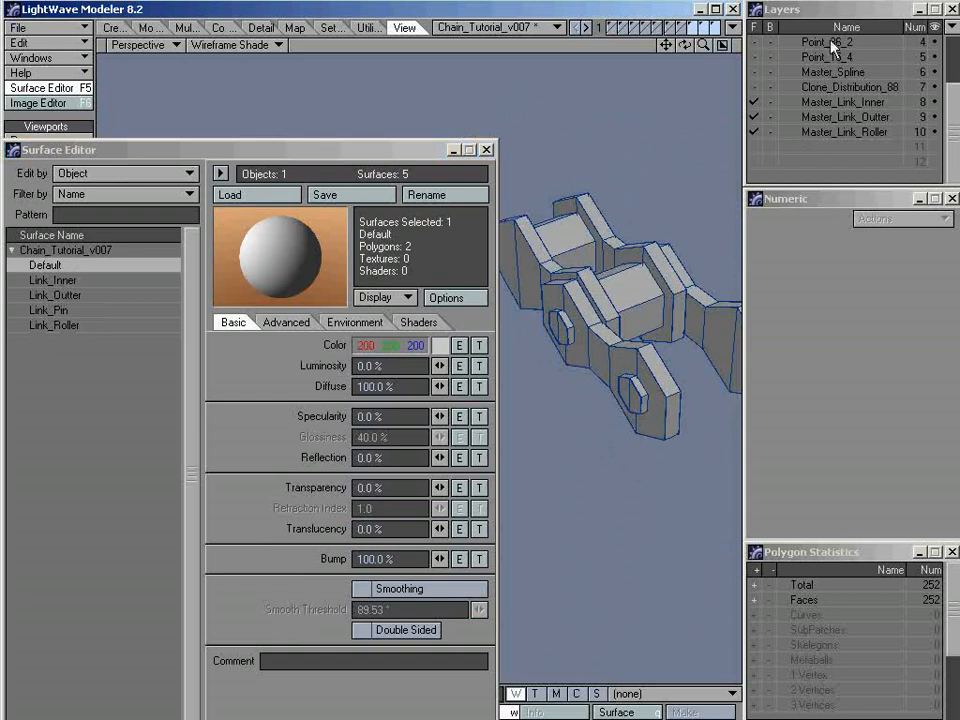
# Turn on Smoothing for the Link_Inner, Link_Outter, Link_Pin and Link_Roller surfaces together
pyautogui.click(60, 281)
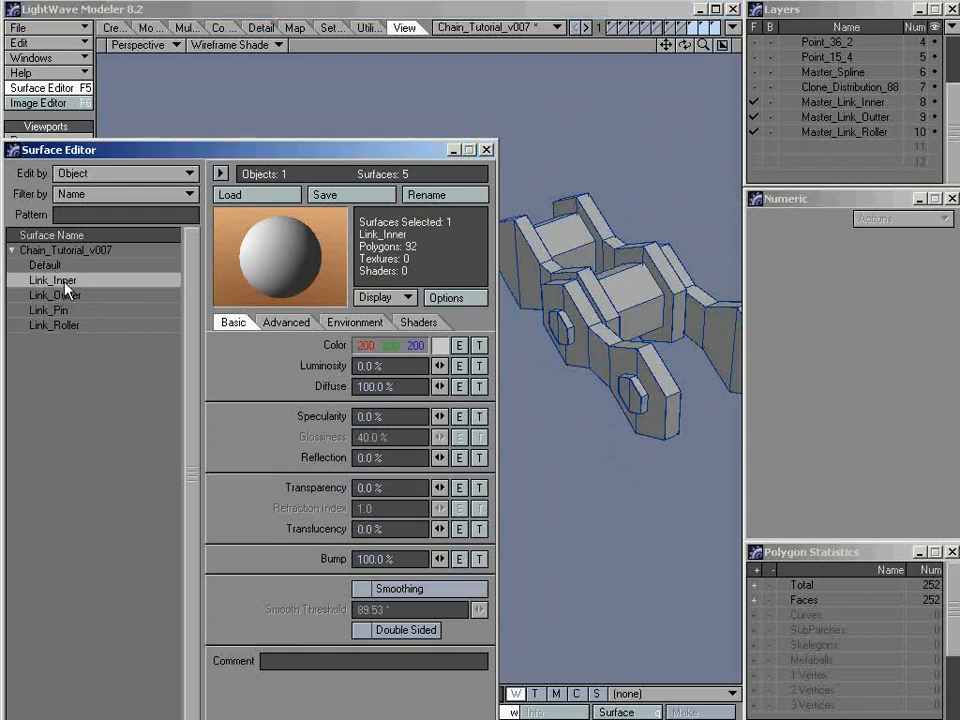
pyautogui.click(64, 297)
pyautogui.click(62, 311)
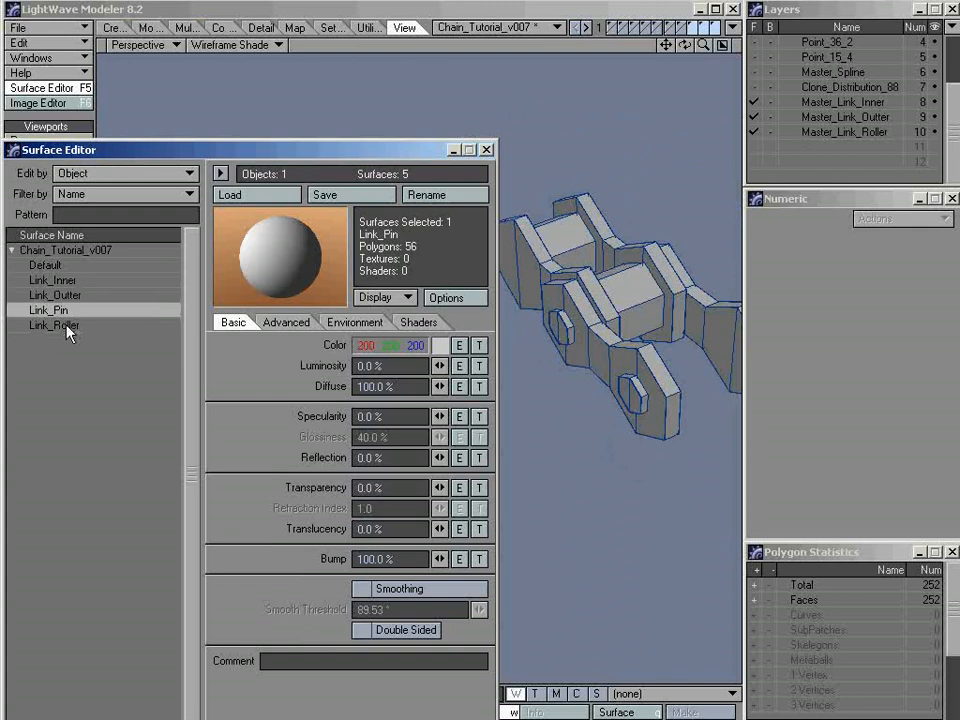
pyautogui.click(66, 324)
pyautogui.click(76, 284)
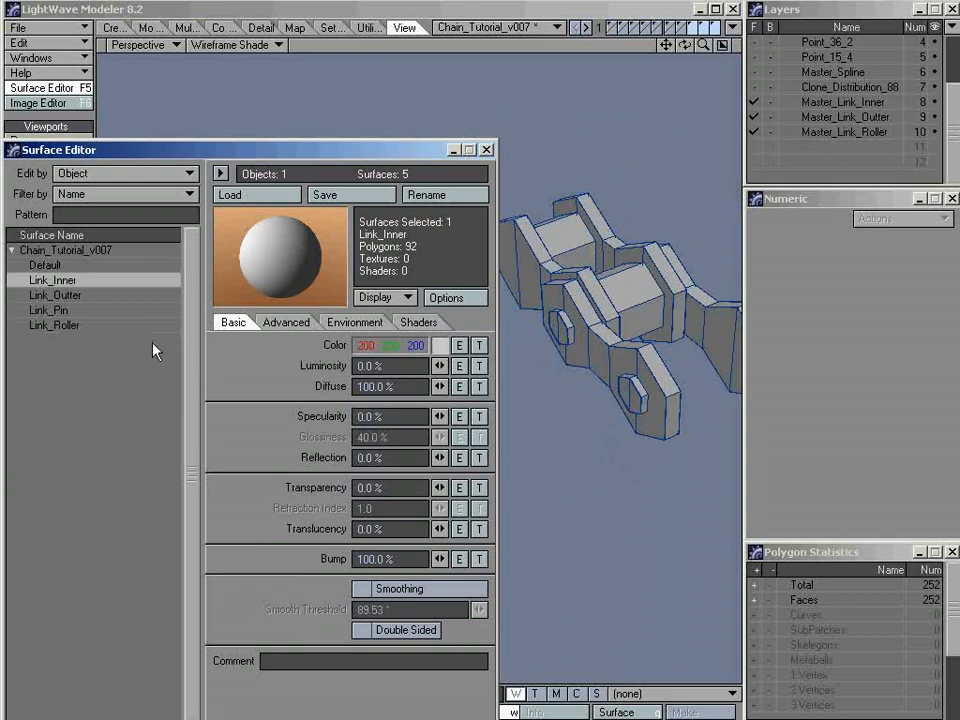
pyautogui.keyDown('shift'); pyautogui.click(60, 328); pyautogui.keyUp('shift')
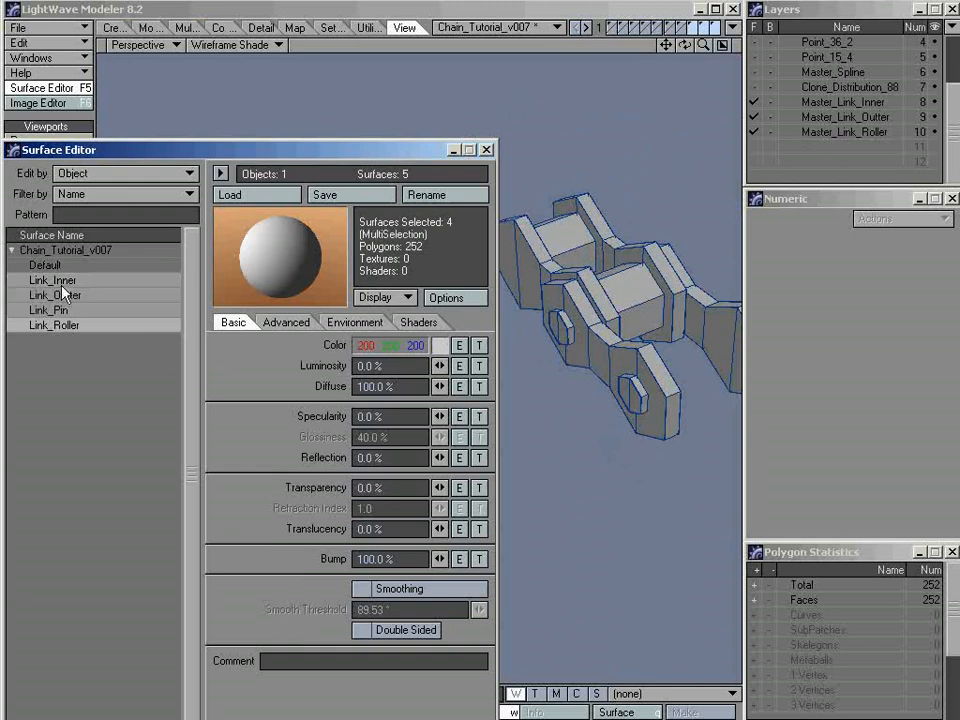
pyautogui.click(379, 592)
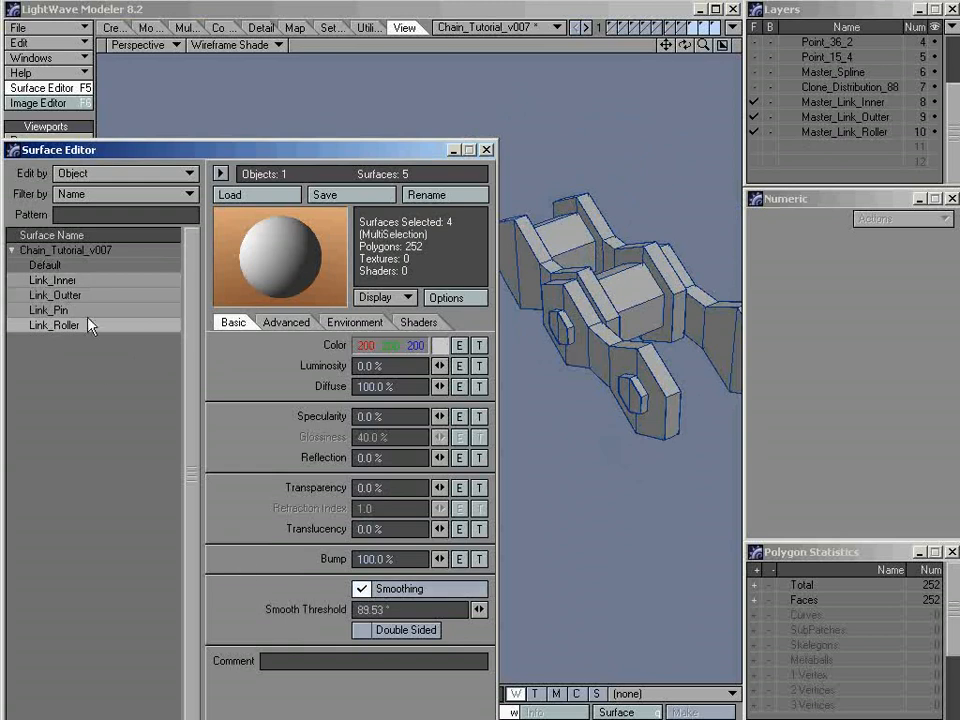
# Change the Link_Inner surface color to a pale blue-gray with red 189 and blue 210
pyautogui.click(62, 282)
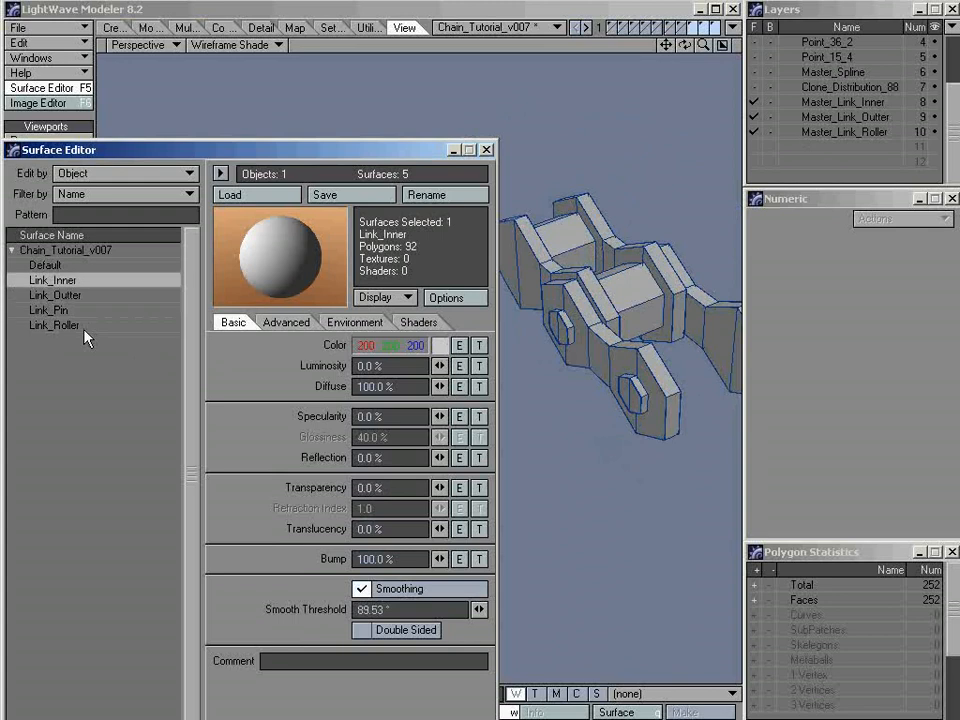
pyautogui.click(441, 346)
pyautogui.moveTo(318, 176); pyautogui.dragTo(322, 376)
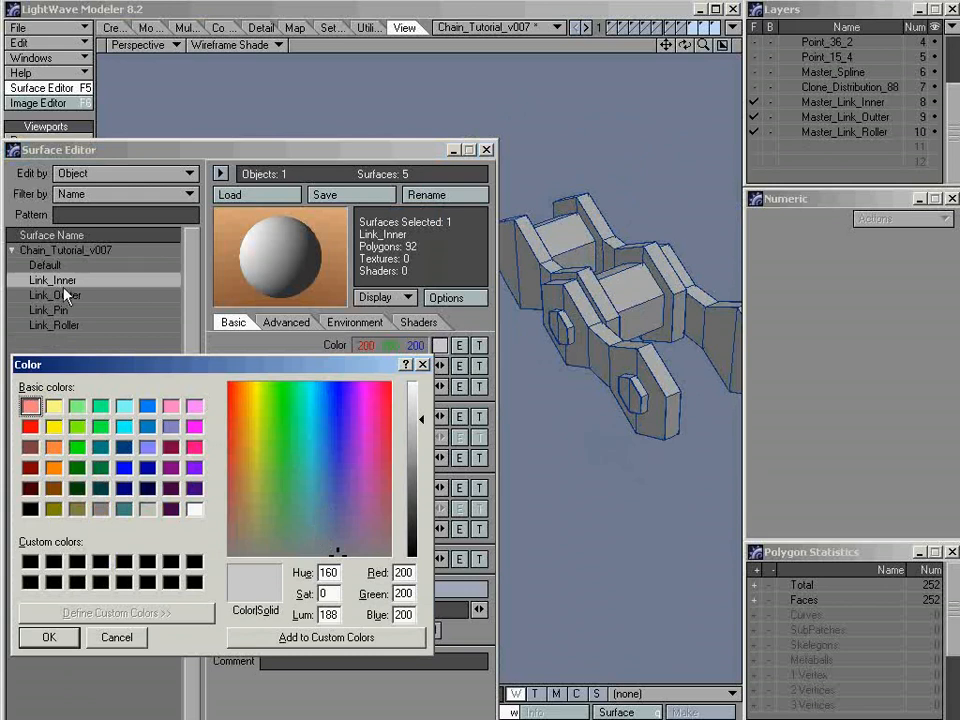
pyautogui.click(315, 526)
pyautogui.click(315, 522)
pyautogui.click(45, 637)
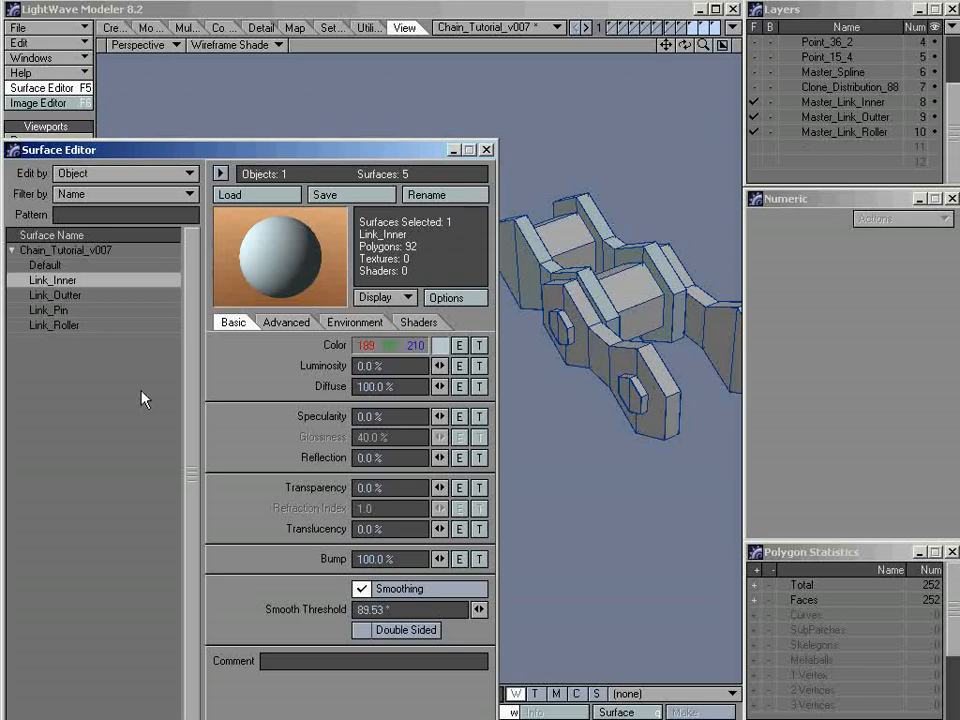
# Change the Link_Outter surface color to a pale beige with red 211 and blue 188
pyautogui.click(55, 296)
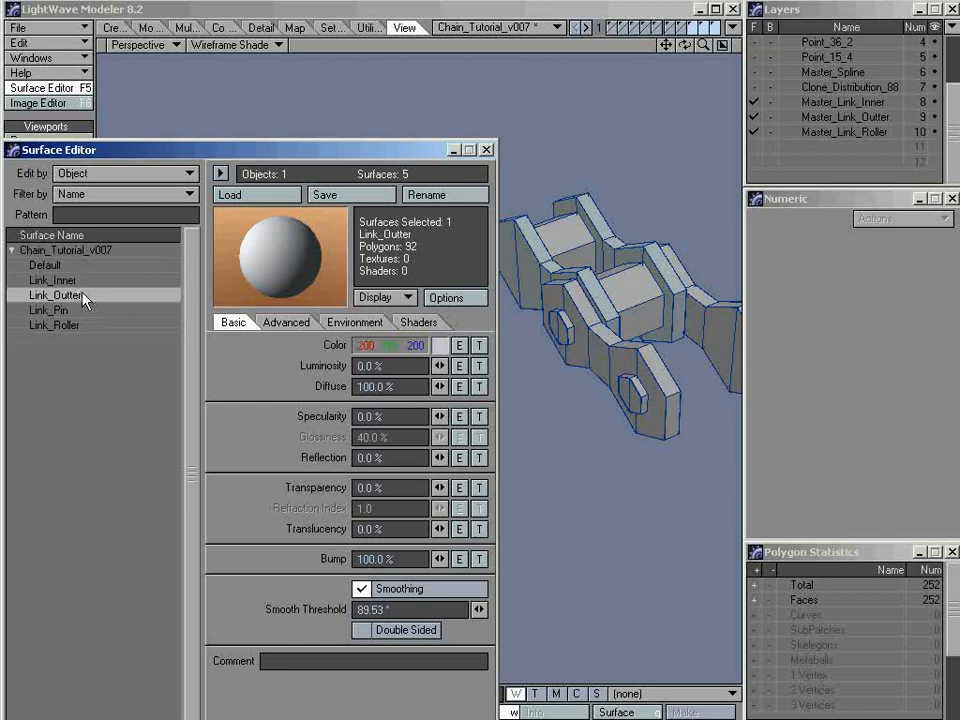
pyautogui.click(439, 346)
pyautogui.moveTo(308, 168); pyautogui.dragTo(332, 383)
pyautogui.click(271, 536)
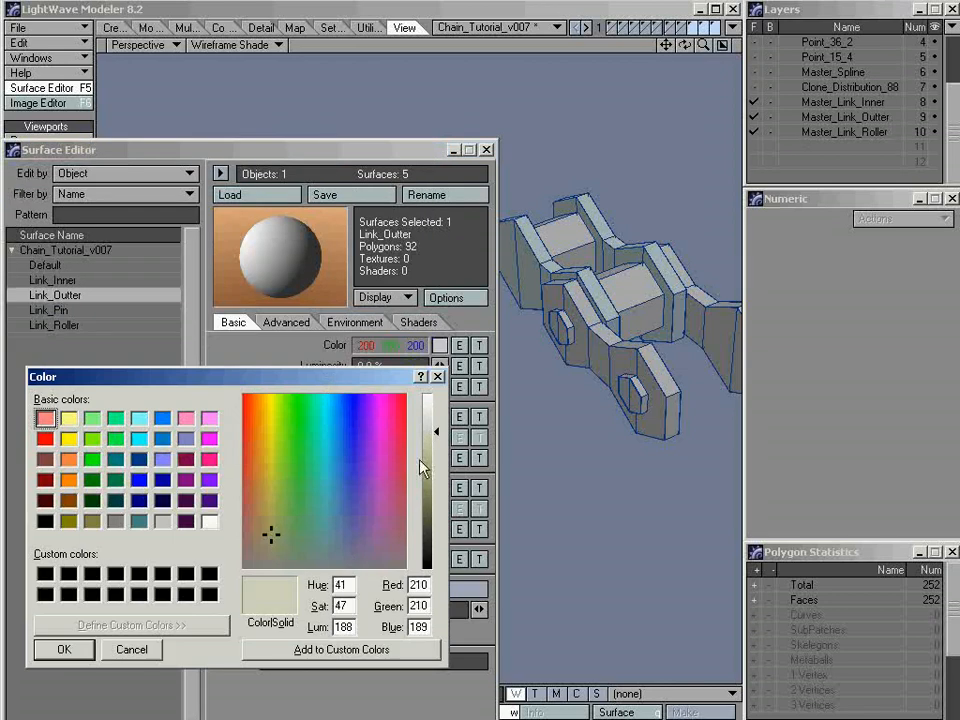
pyautogui.click(267, 536)
pyautogui.click(61, 656)
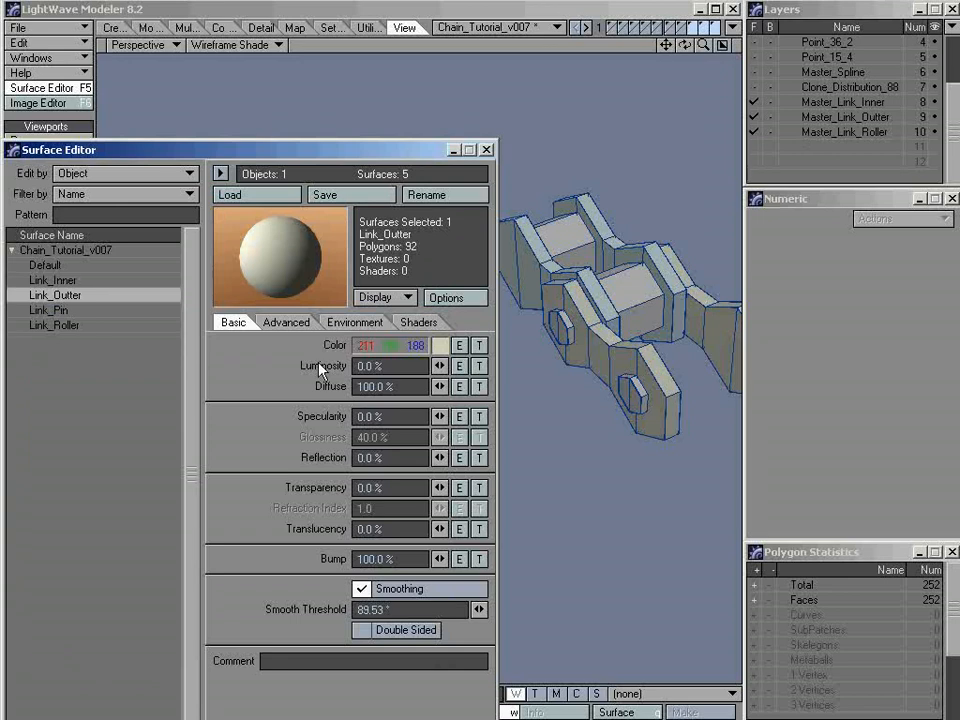
# Change the Link_Pin surface color to a pale violet with red 201, green 188 and blue 211
pyautogui.click(87, 311)
pyautogui.click(440, 345)
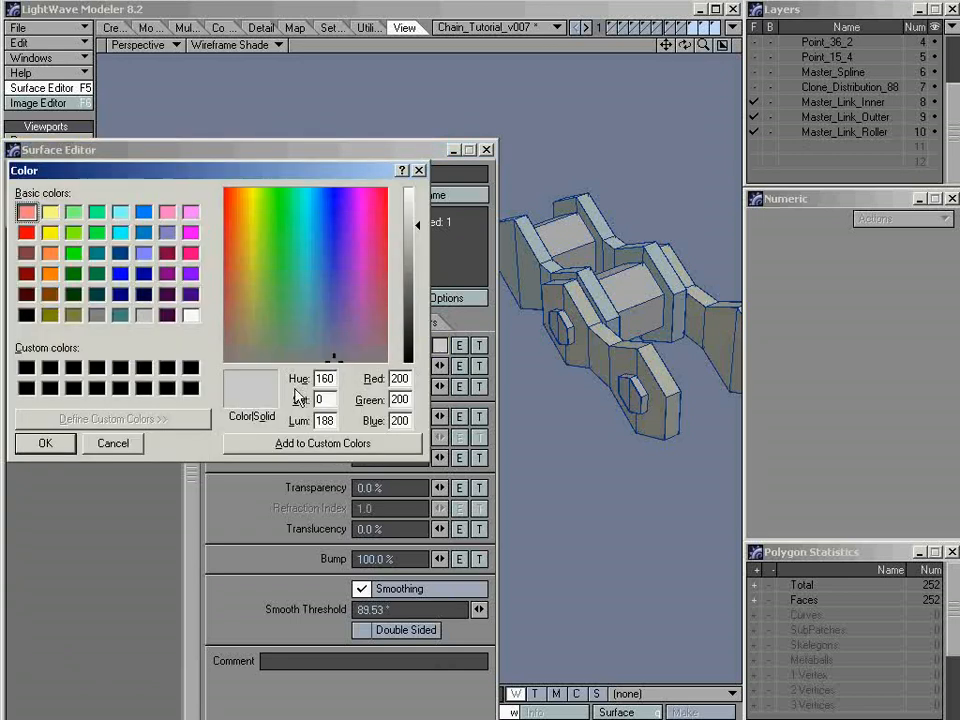
pyautogui.moveTo(292, 180); pyautogui.dragTo(308, 434)
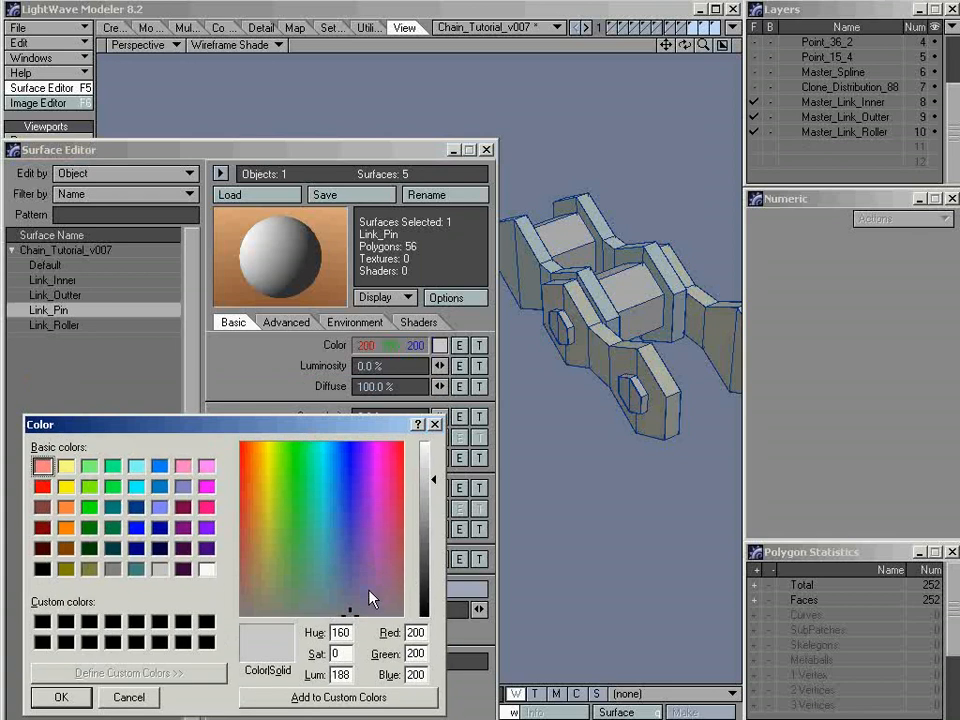
pyautogui.click(365, 590)
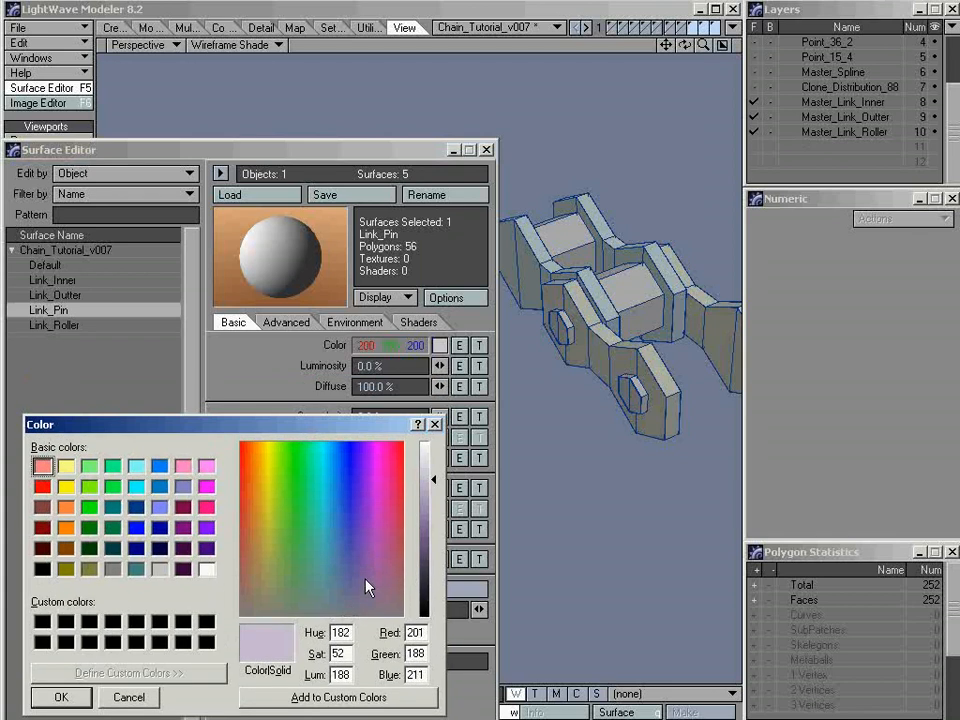
pyautogui.click(68, 700)
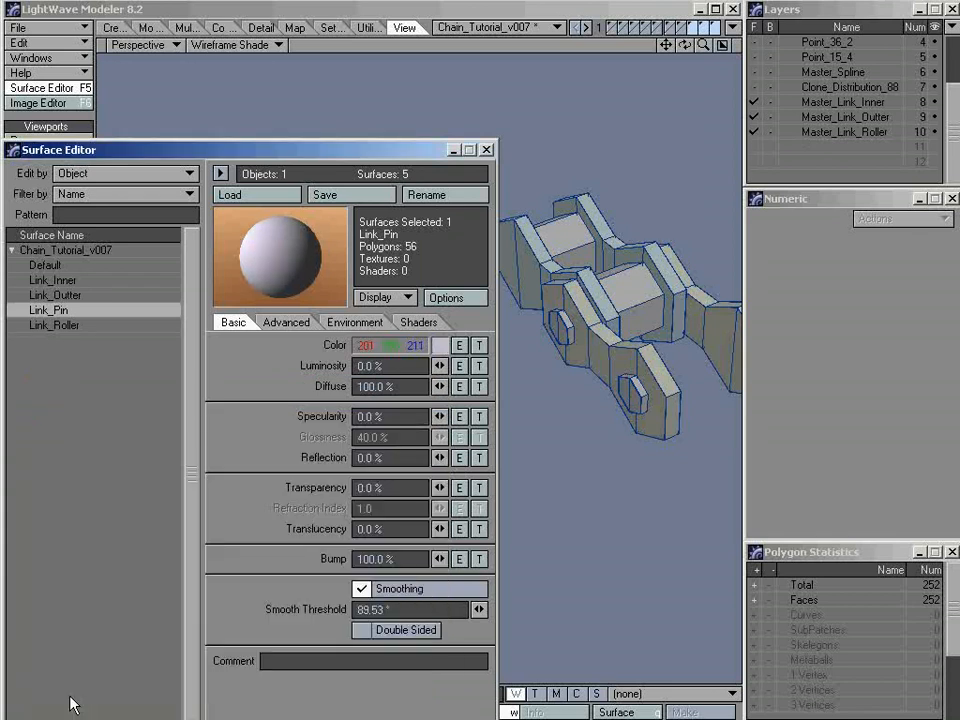
# Change the Link_Roller surface color to a pale pink with red 213 and blue 187, and close the Surface Editor
pyautogui.click(82, 326)
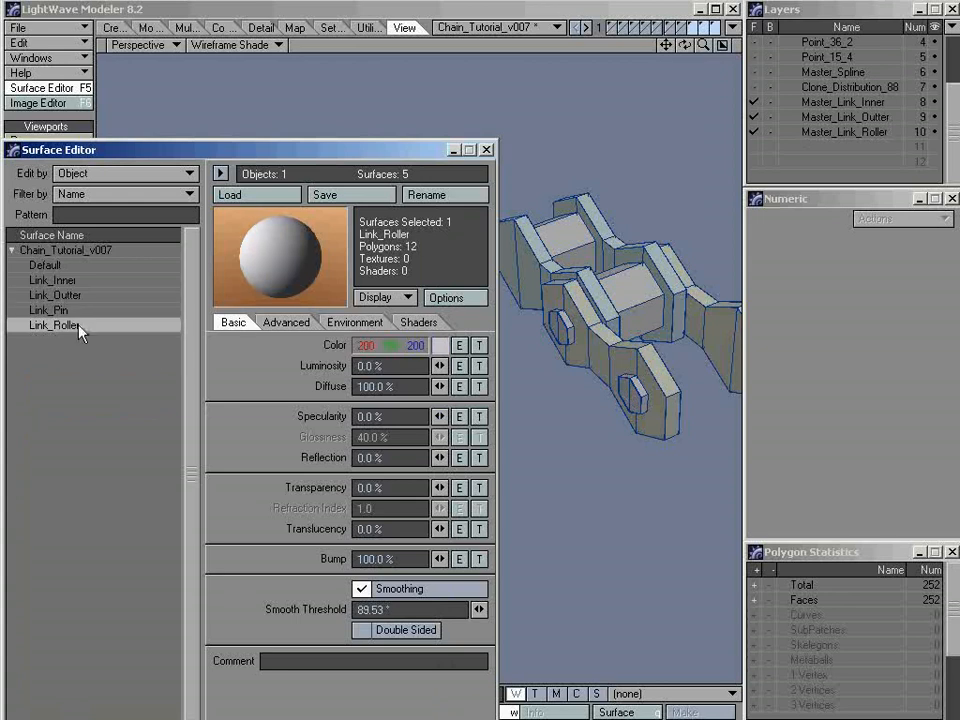
pyautogui.click(439, 345)
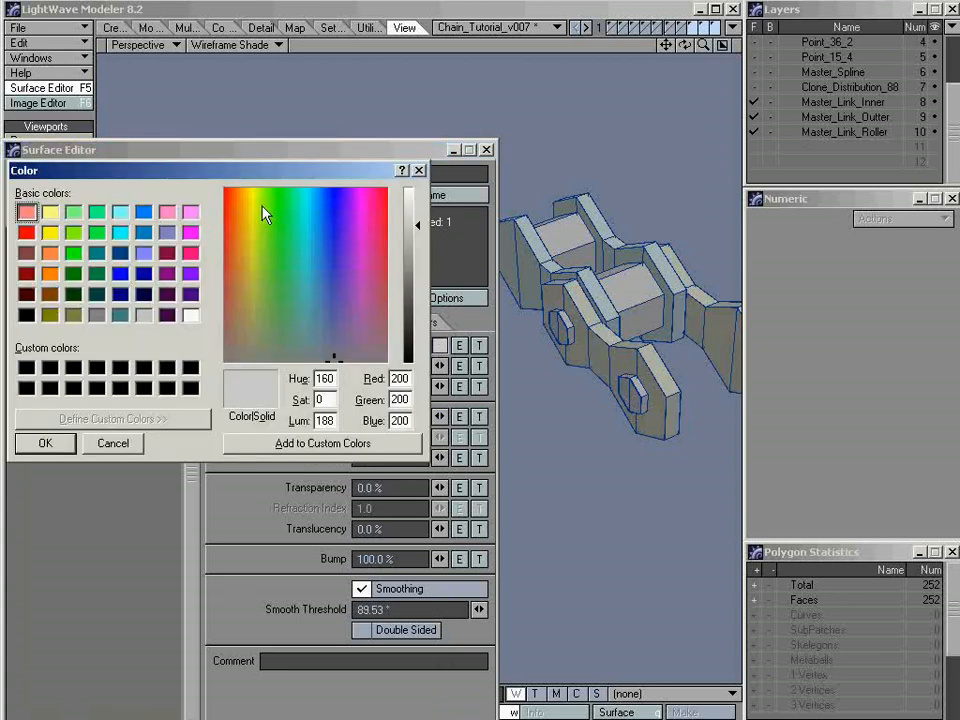
pyautogui.moveTo(257, 170); pyautogui.dragTo(277, 414)
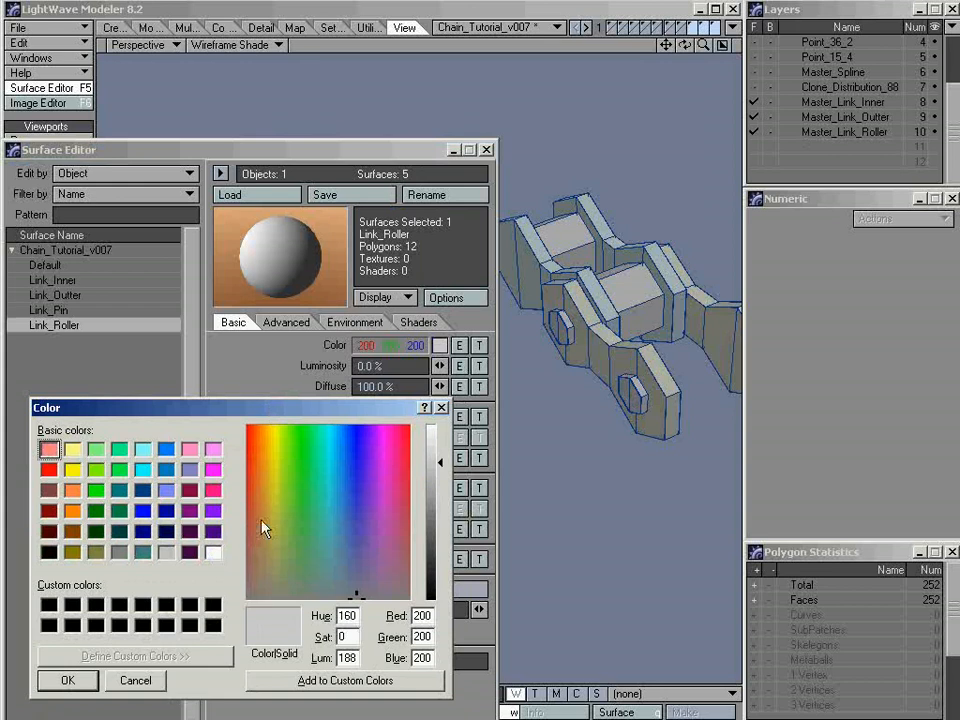
pyautogui.click(252, 562)
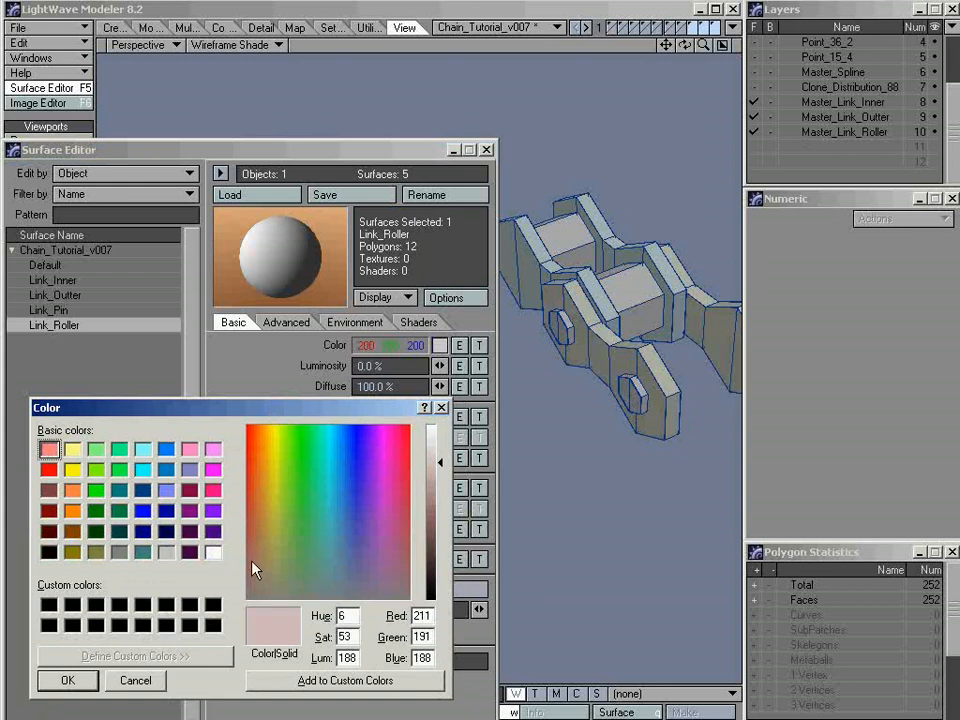
pyautogui.click(68, 680)
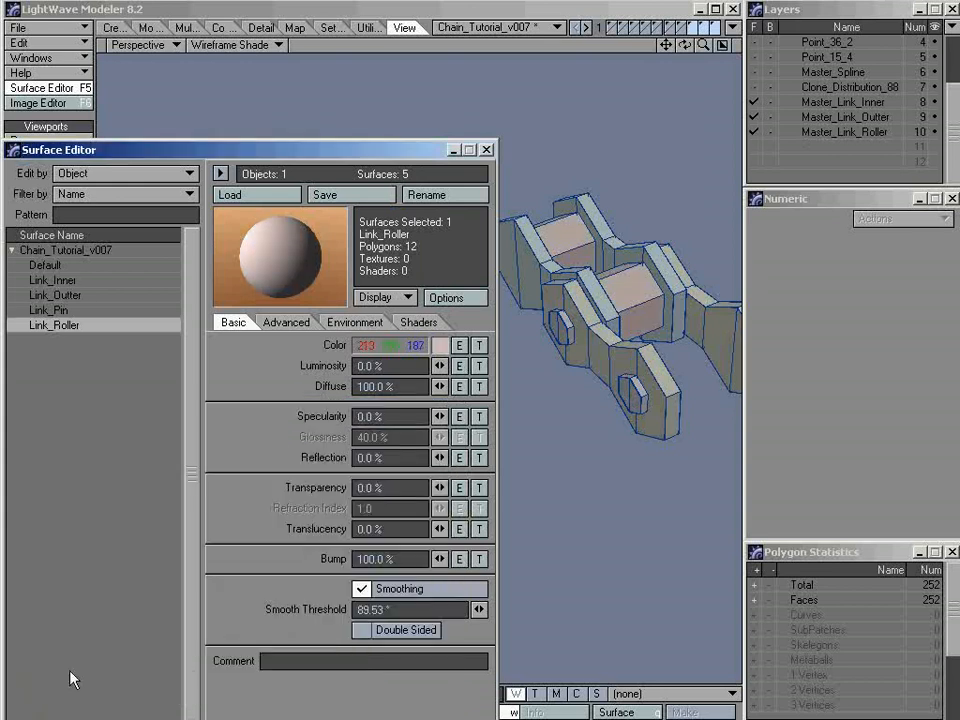
pyautogui.click(488, 151)
# Preview the whole link as SubPatches in Texture shading and inspect its rounded plates, pins and rollers
pyautogui.press('a')
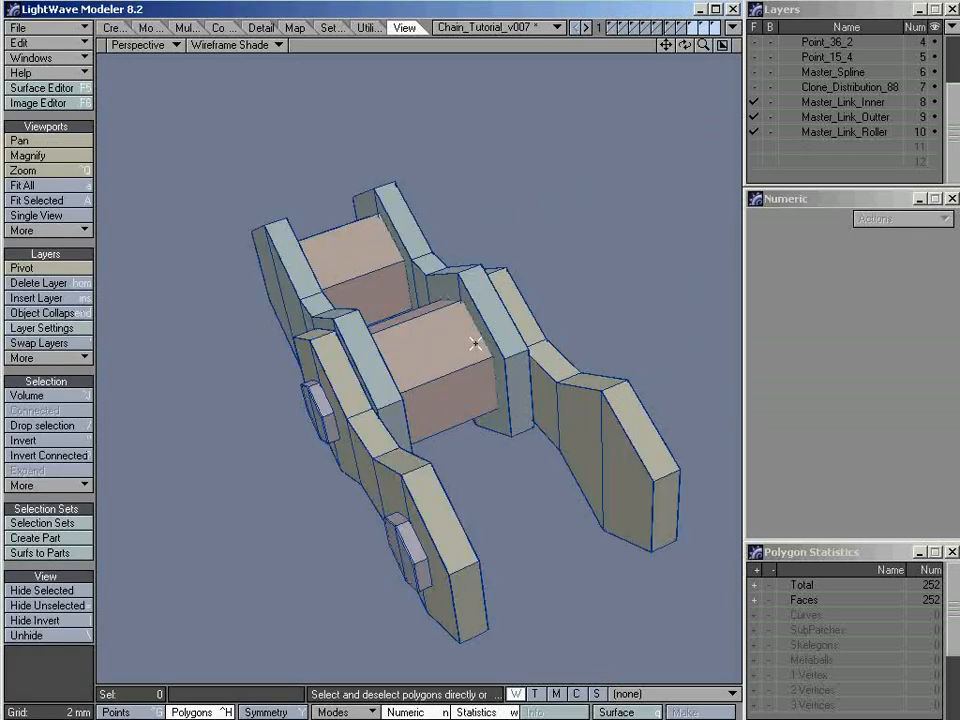
pyautogui.keyDown('alt'); pyautogui.moveTo(475, 343); pyautogui.dragTo(505, 395); pyautogui.keyUp('alt')
pyautogui.keyDown('alt'); pyautogui.moveTo(596, 469); pyautogui.dragTo(508, 411); pyautogui.keyUp('alt')
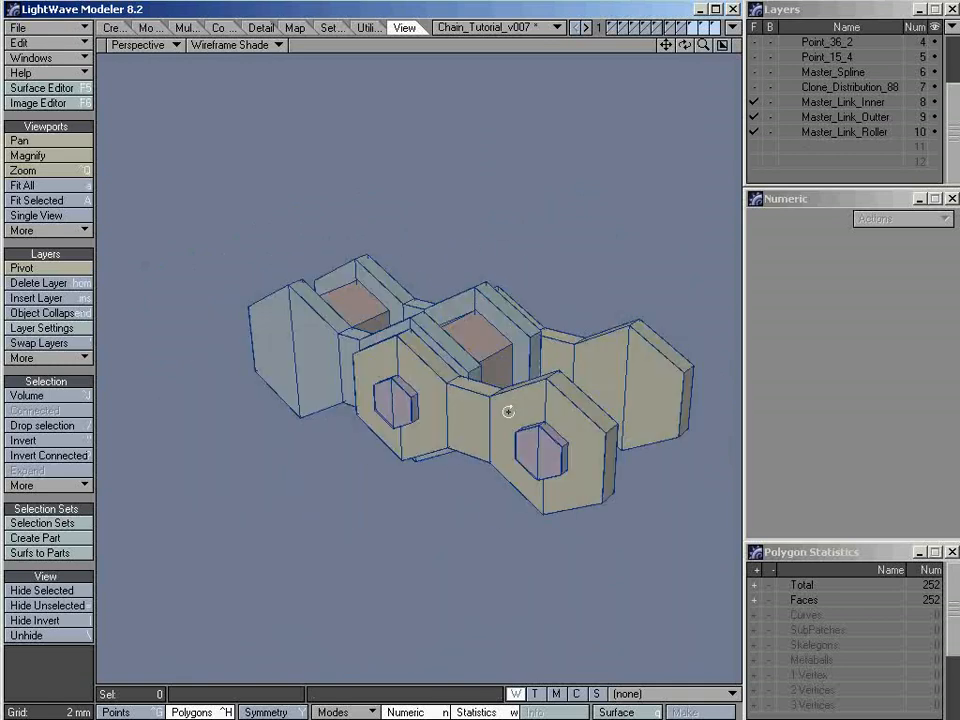
pyautogui.press('Tab')
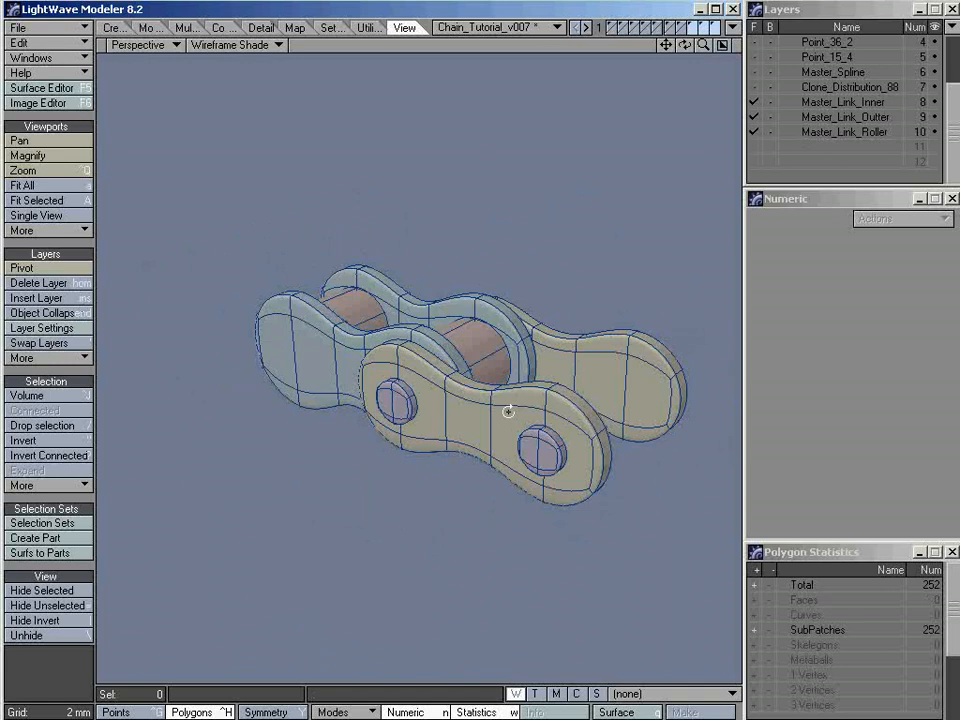
pyautogui.press('KP_5')
pyautogui.keyDown('alt'); pyautogui.moveTo(459, 309); pyautogui.dragTo(542, 299); pyautogui.keyUp('alt')
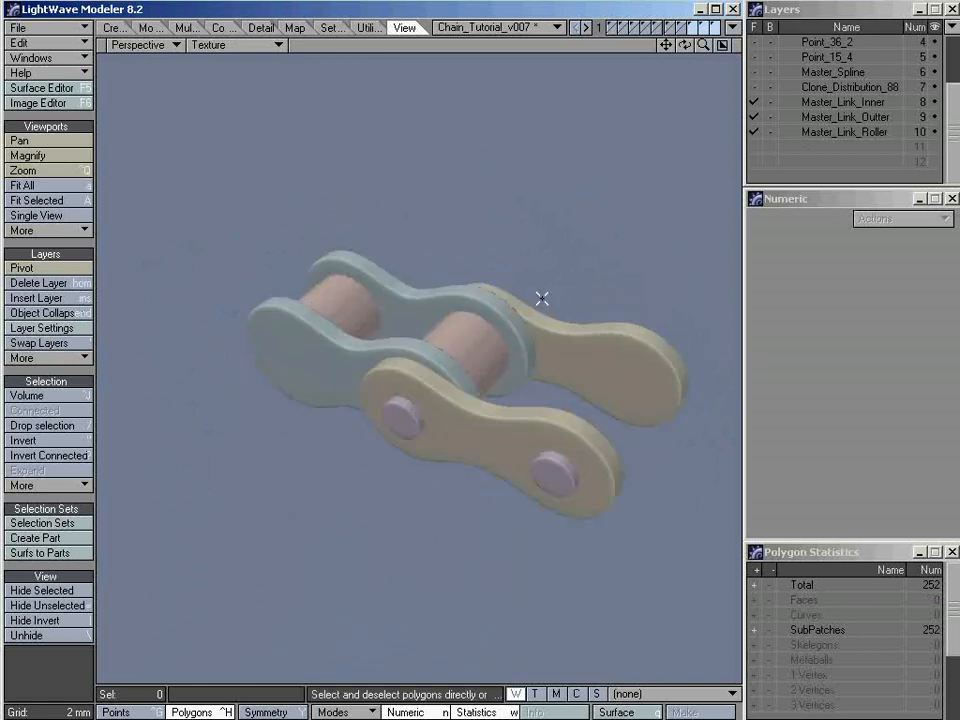
# Return the link to polygon faces and restore the four-view layout with Wireframe Shade, fitting the whole link
pyautogui.press('KP_5')
pyautogui.press('a')
pyautogui.press('KP_0')
pyautogui.press('Tab')
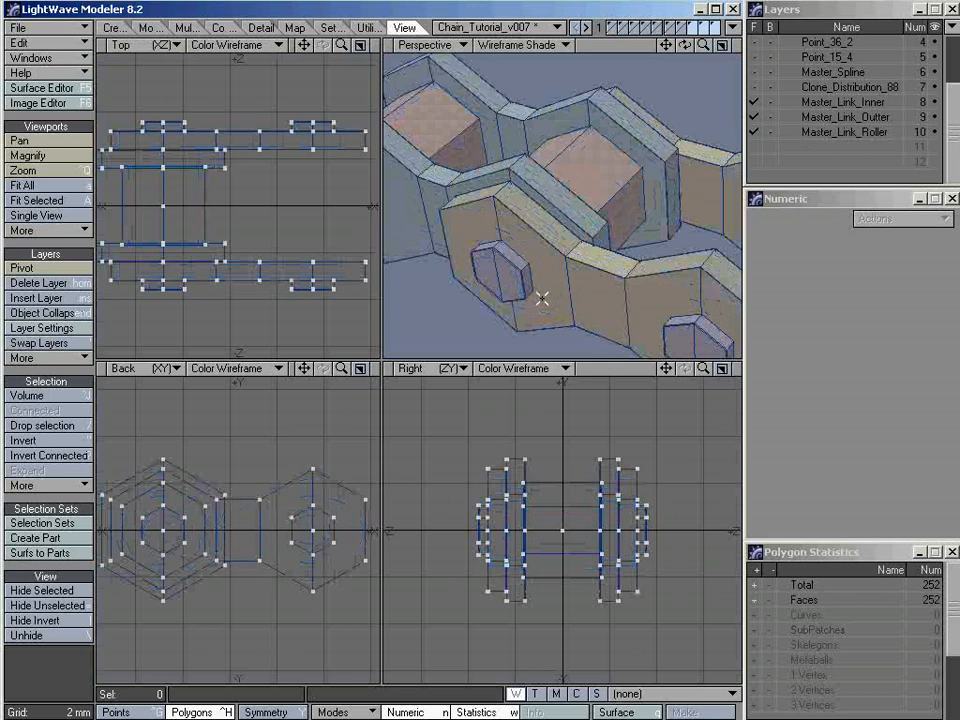
pyautogui.press('a')
pyautogui.keyDown('alt'); pyautogui.moveTo(605, 221); pyautogui.dragTo(590, 249); pyautogui.keyUp('alt')
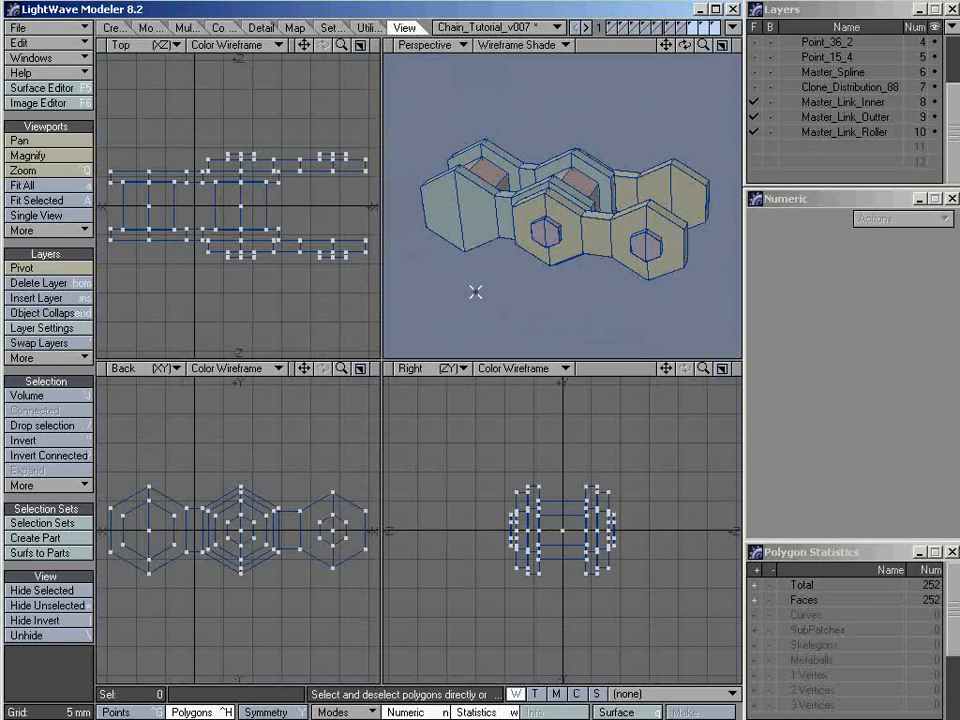
# Name the empty layer 11 Master_Tooth
pyautogui.keyDown('alt'); pyautogui.moveTo(610, 222); pyautogui.dragTo(561, 249); pyautogui.keyUp('alt')
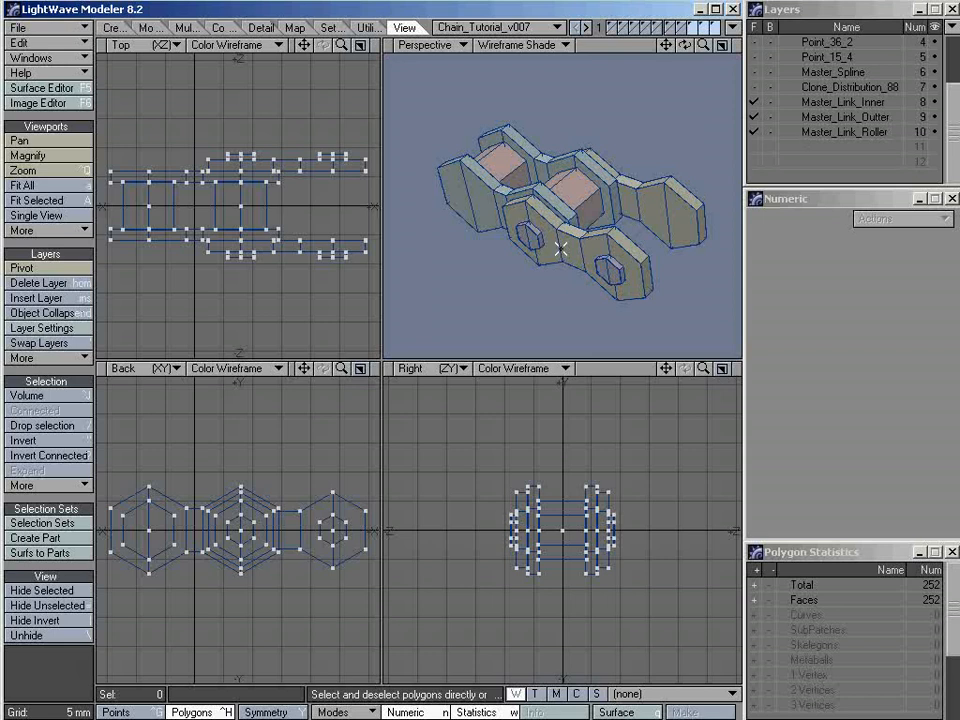
pyautogui.click(820, 150)
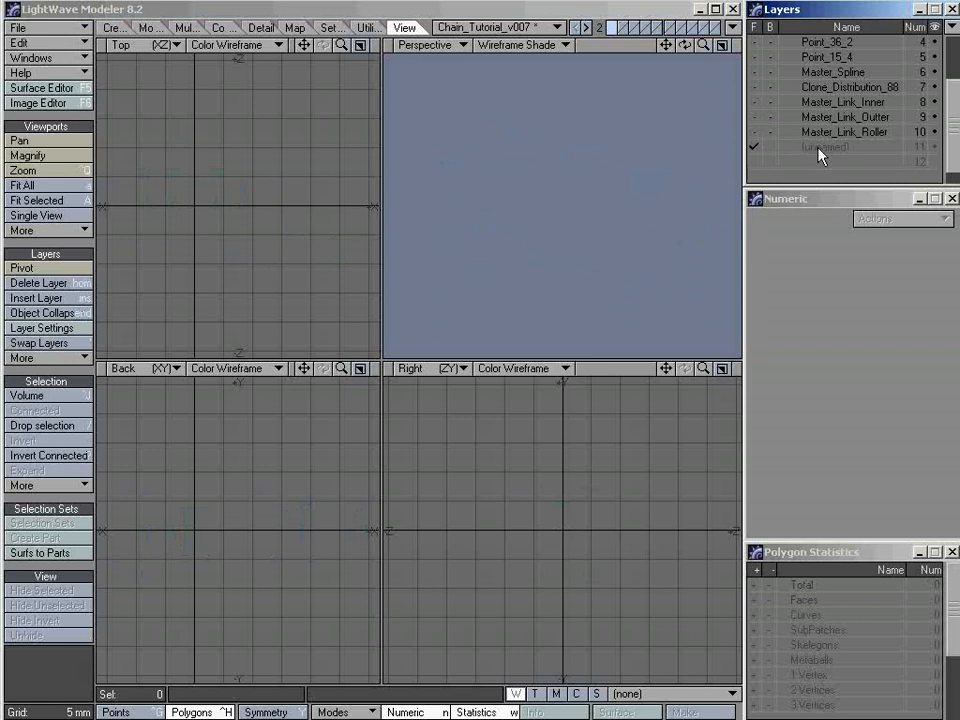
pyautogui.doubleClick(818, 147)
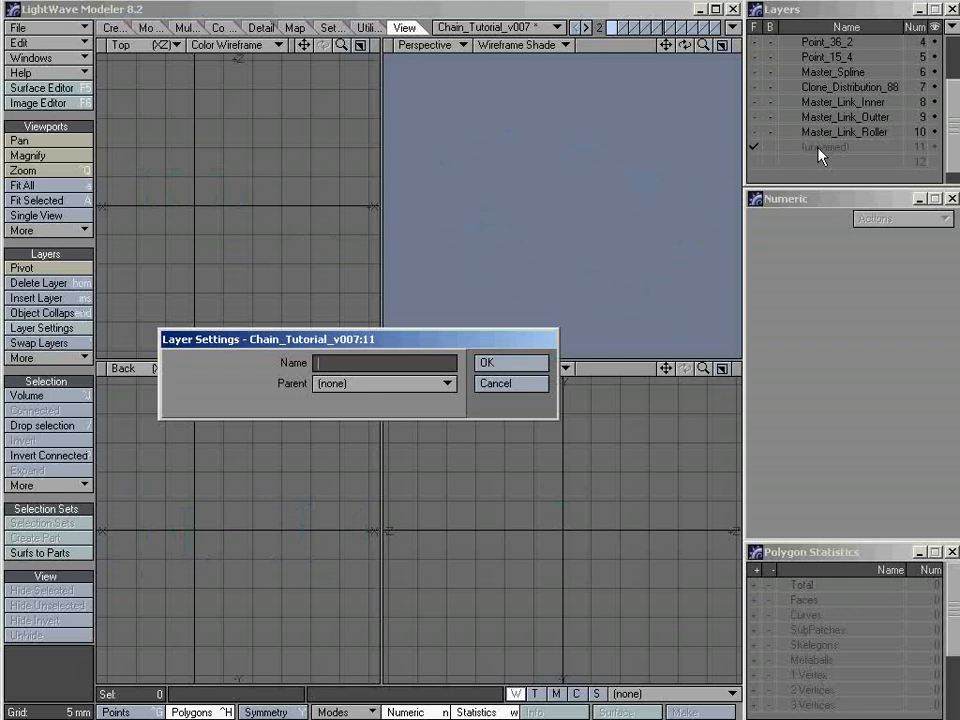
pyautogui.write('Master_Tooth')
pyautogui.press('Return')
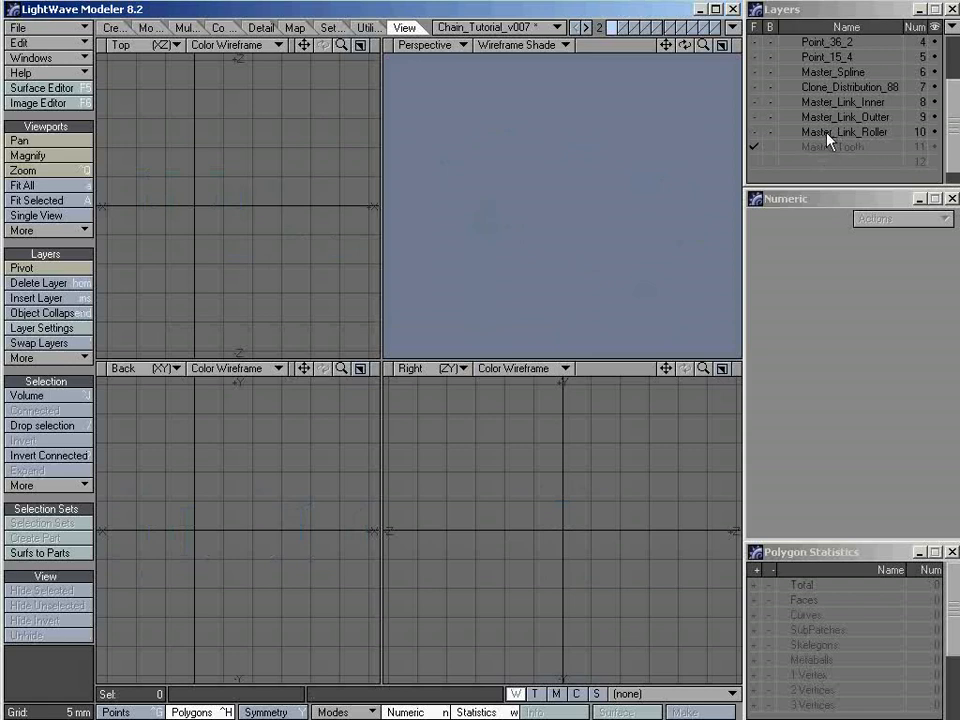
# Copy the two facing vertical polygons and the adjoining lower inner polygons of both rollers from Master_Link_Roller into the Master_Tooth layer
pyautogui.click(830, 133)
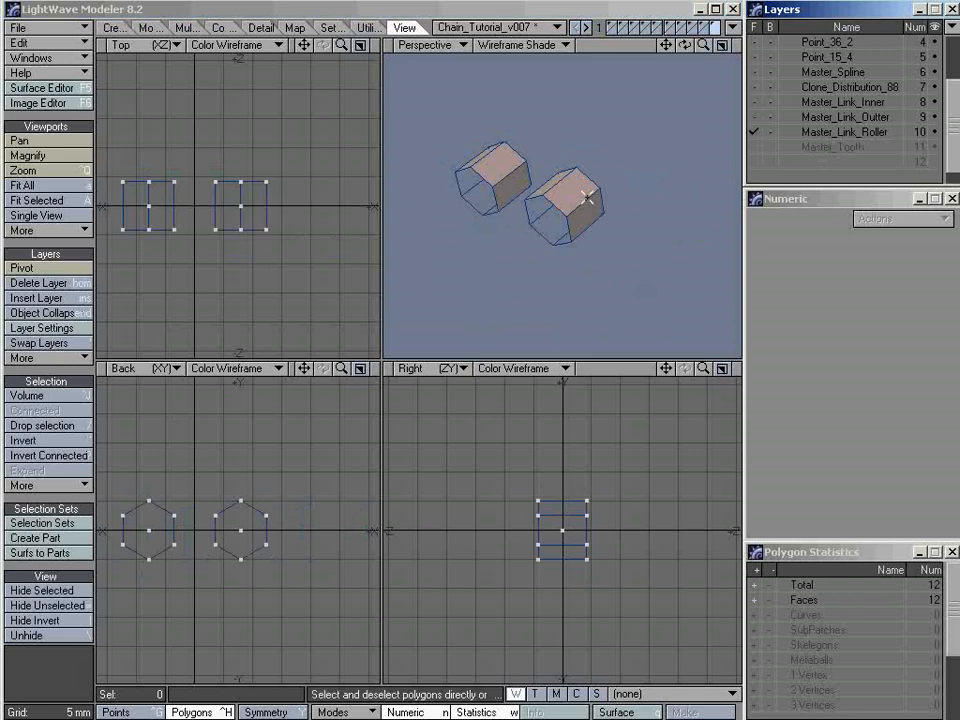
pyautogui.press('a')
pyautogui.keyDown('alt'); pyautogui.moveTo(531, 260); pyautogui.dragTo(628, 208); pyautogui.keyUp('alt')
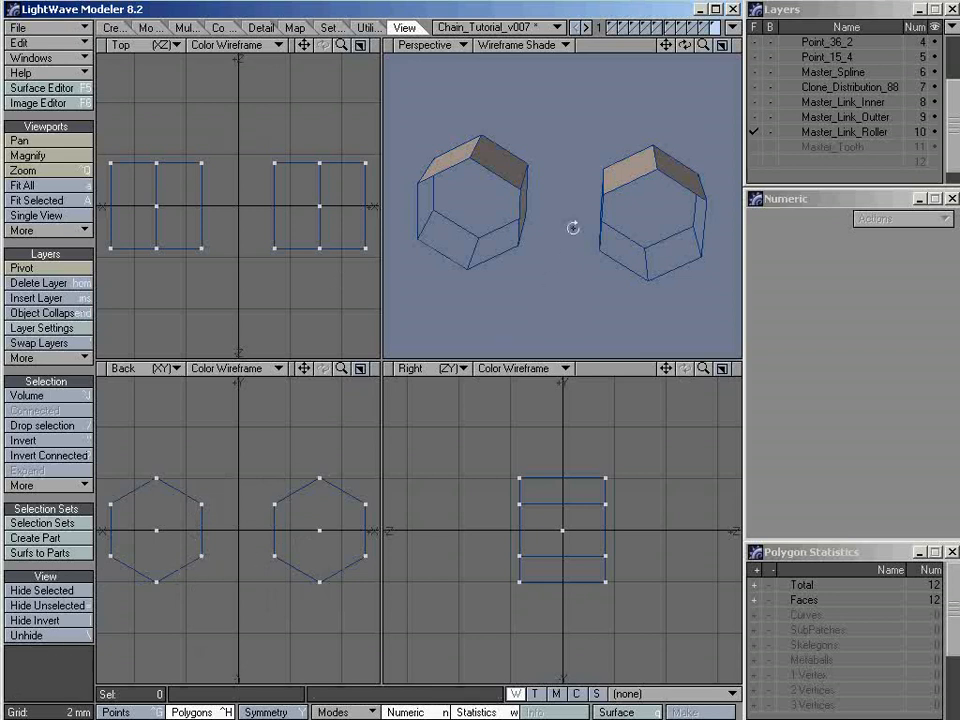
pyautogui.keyDown('alt'); pyautogui.moveTo(572, 227); pyautogui.dragTo(530, 225); pyautogui.keyUp('alt')
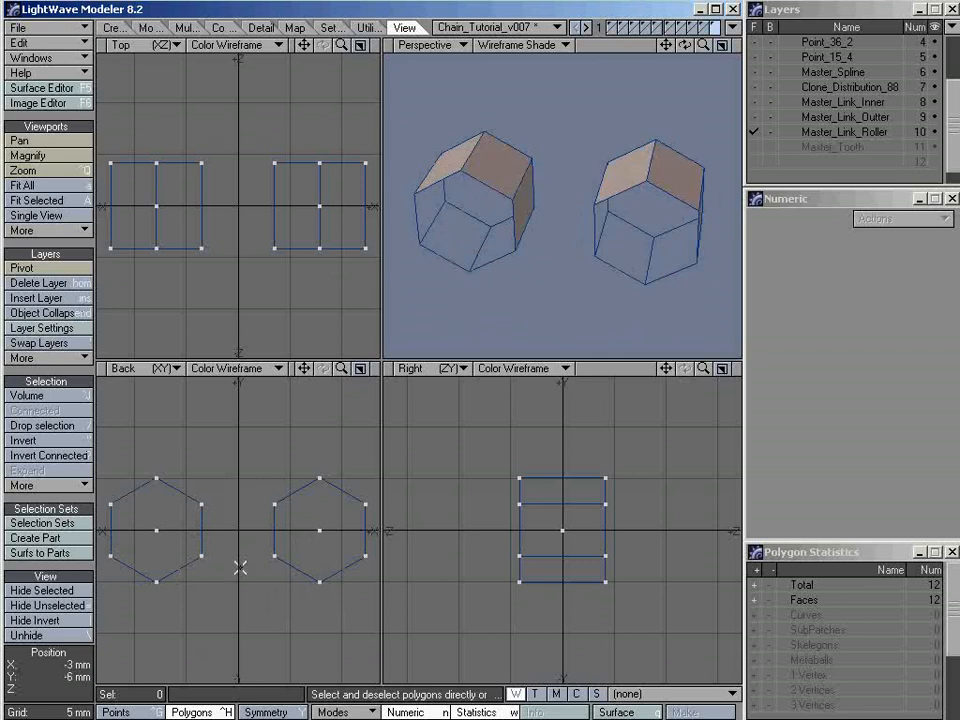
pyautogui.click(200, 531)
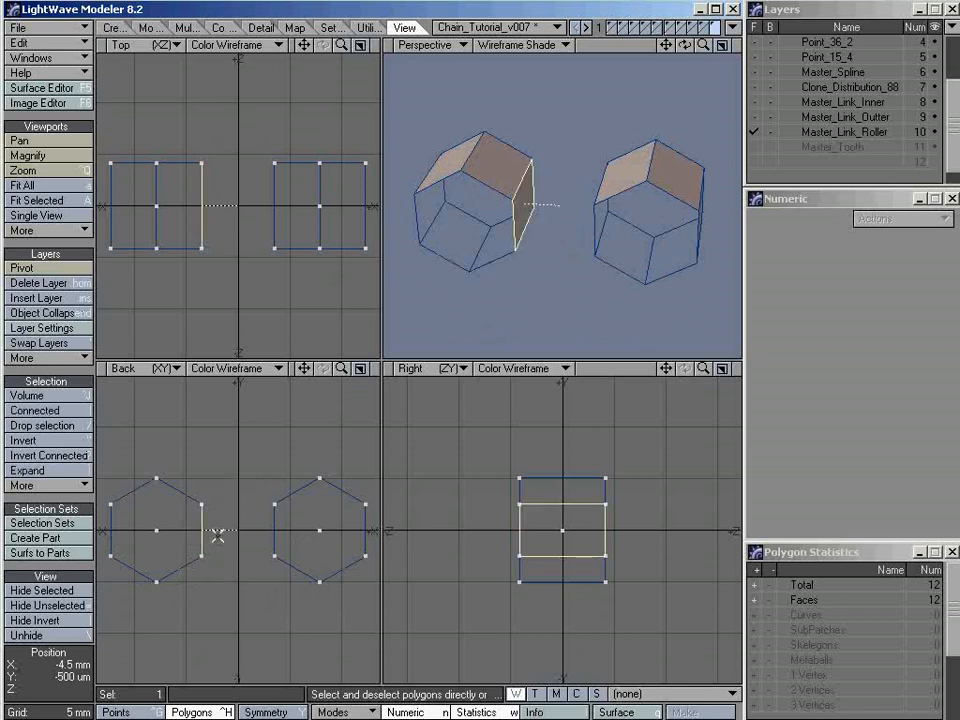
pyautogui.click(277, 545)
pyautogui.click(283, 562)
pyautogui.click(186, 566)
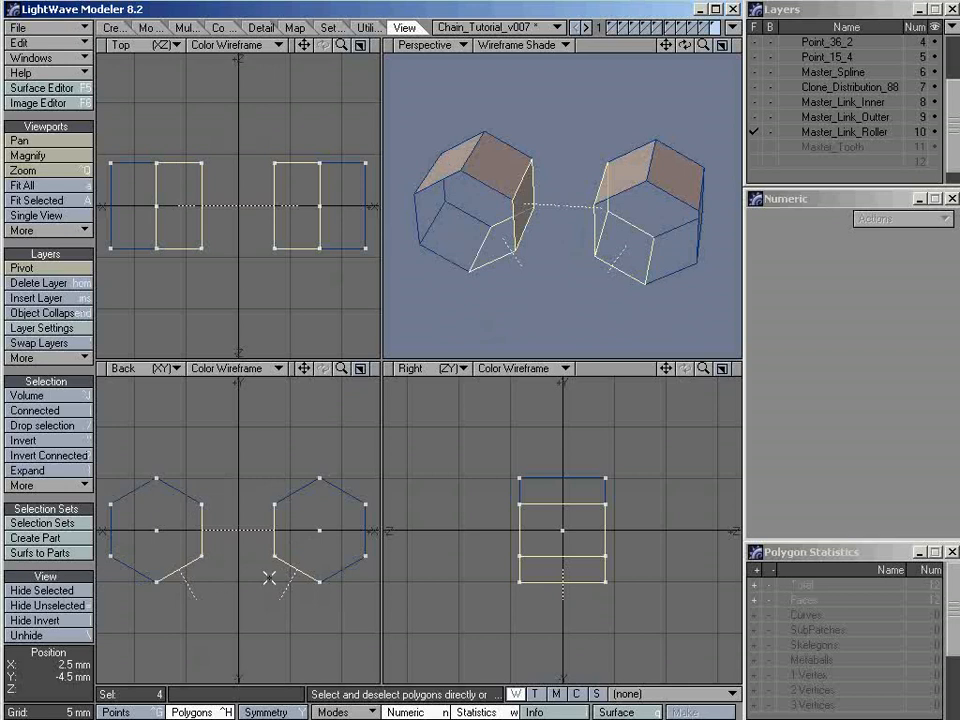
pyautogui.moveTo(538, 263)
pyautogui.keyDown('alt'); pyautogui.mouseDown()
pyautogui.moveTo(528, 264)
pyautogui.moveTo(491, 214)
pyautogui.moveTo(525, 253)
pyautogui.mouseUp(); pyautogui.keyUp('alt')
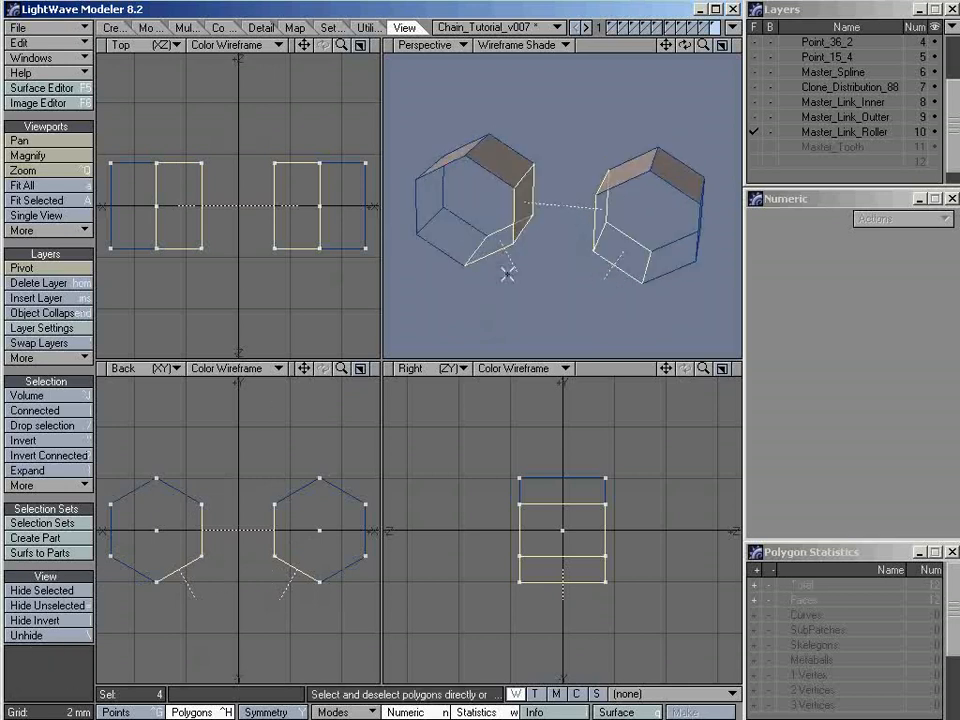
pyautogui.click(816, 148)
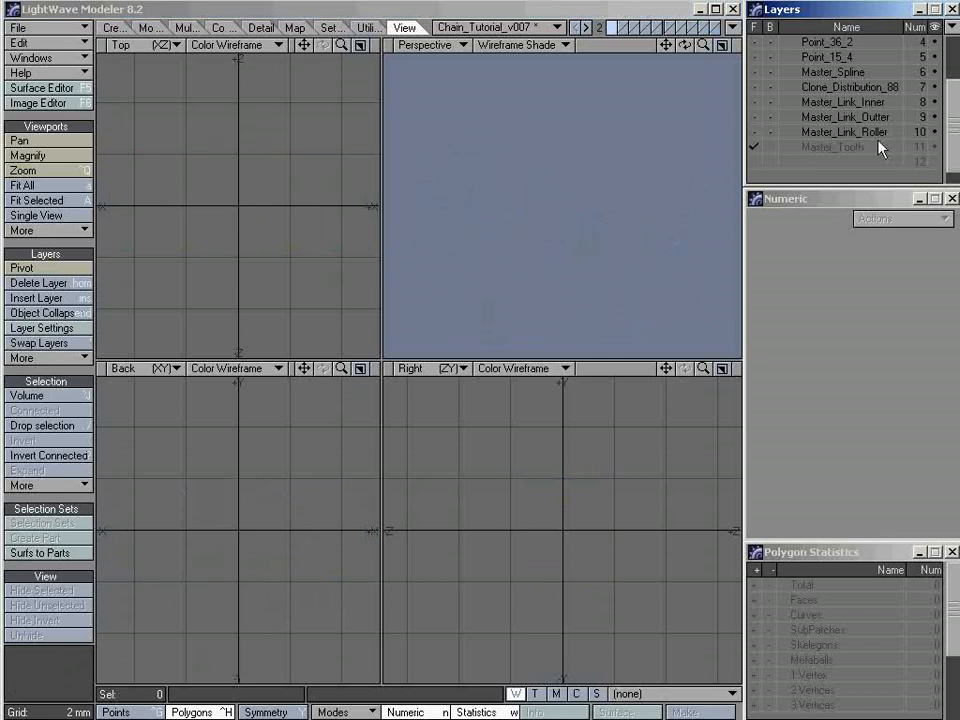
pyautogui.hotkey('ctrl', 'v')
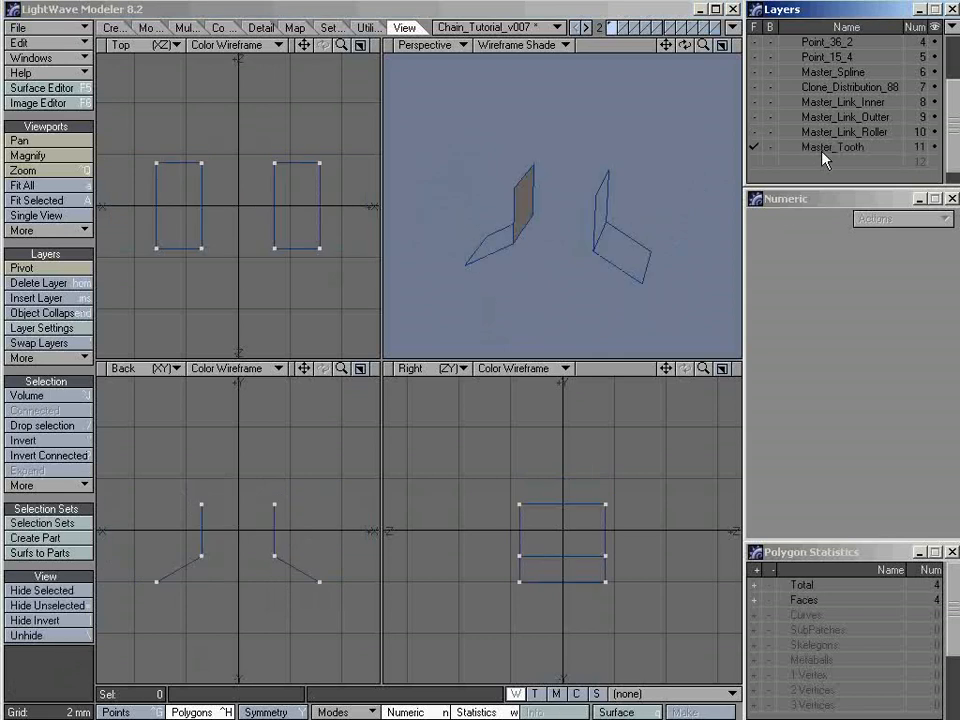
# Assign the copied polygons a new default surface named Sprocket with smoothing enabled and a pale green color
pyautogui.moveTo(583, 236)
pyautogui.keyDown('alt'); pyautogui.mouseDown()
pyautogui.moveTo(516, 221)
pyautogui.moveTo(611, 231)
pyautogui.moveTo(591, 257)
pyautogui.moveTo(514, 244)
pyautogui.moveTo(613, 231)
pyautogui.moveTo(536, 249)
pyautogui.moveTo(575, 232)
pyautogui.moveTo(552, 230)
pyautogui.mouseUp(); pyautogui.keyUp('alt')
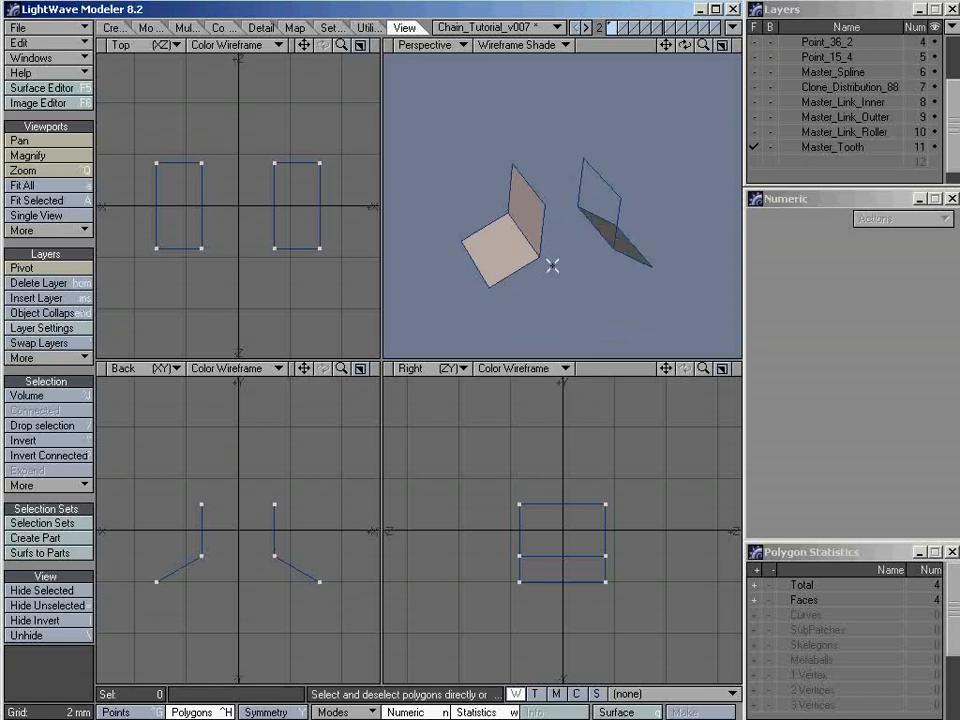
pyautogui.press('q')
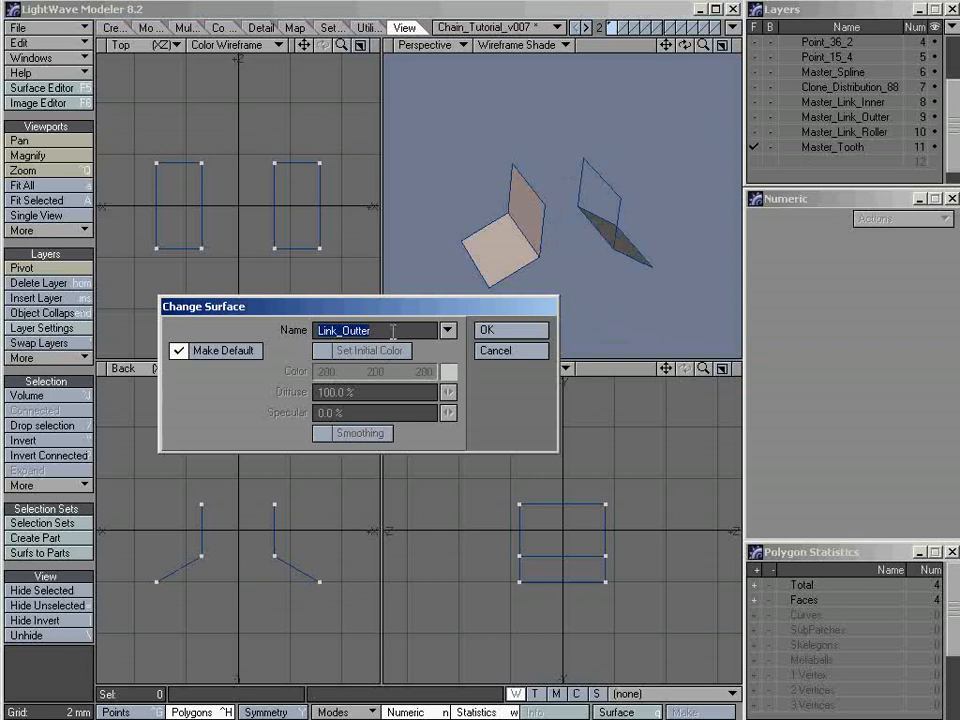
pyautogui.write('Sprocket')
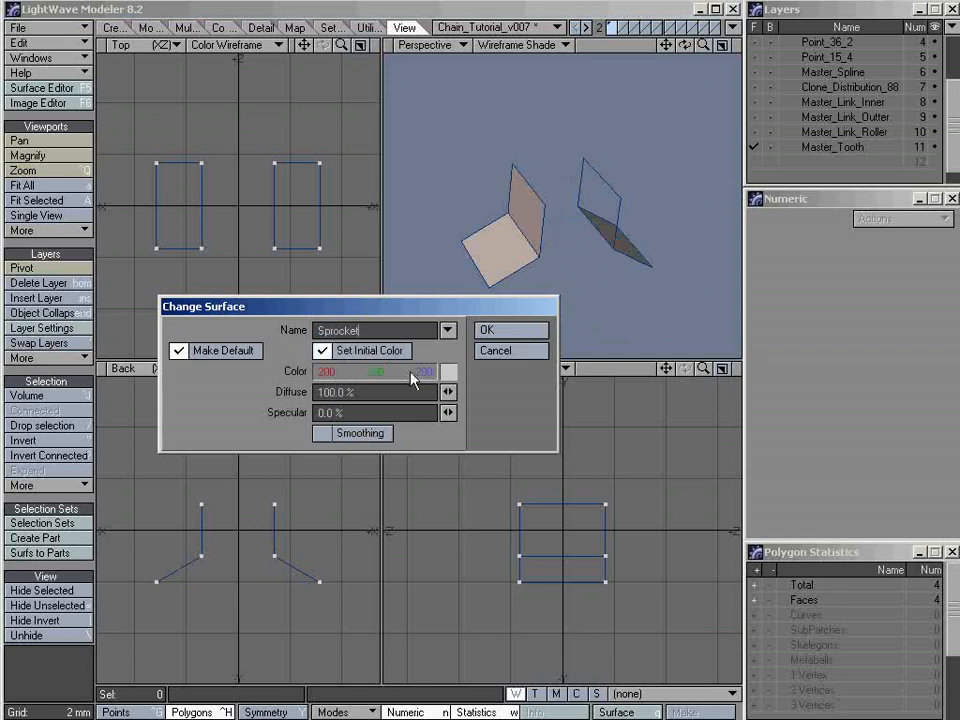
pyautogui.moveTo(341, 309); pyautogui.dragTo(322, 312)
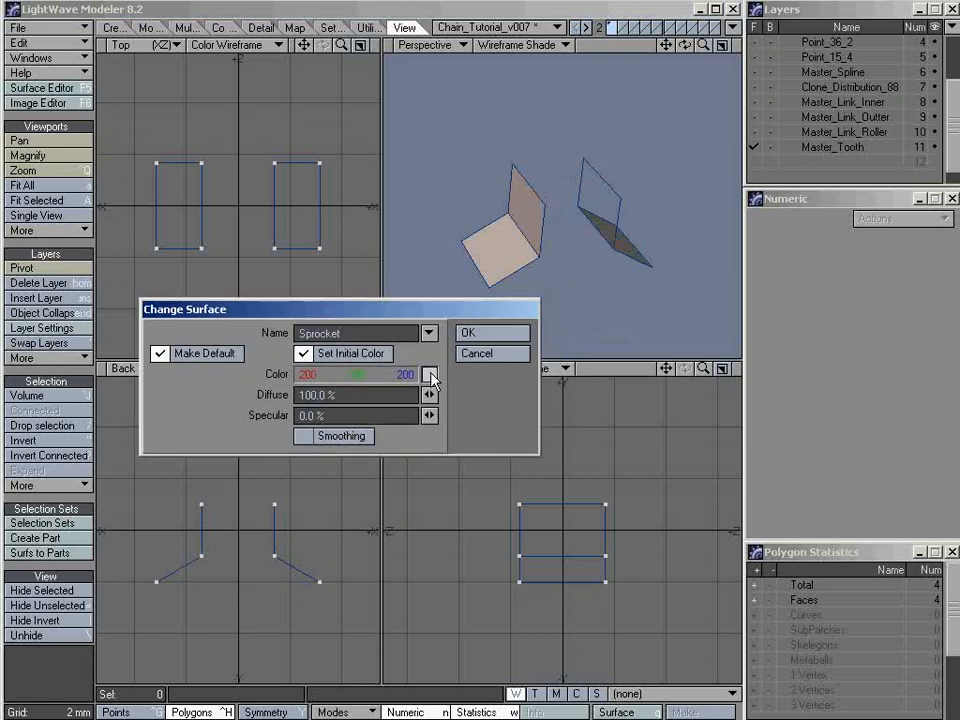
pyautogui.click(309, 437)
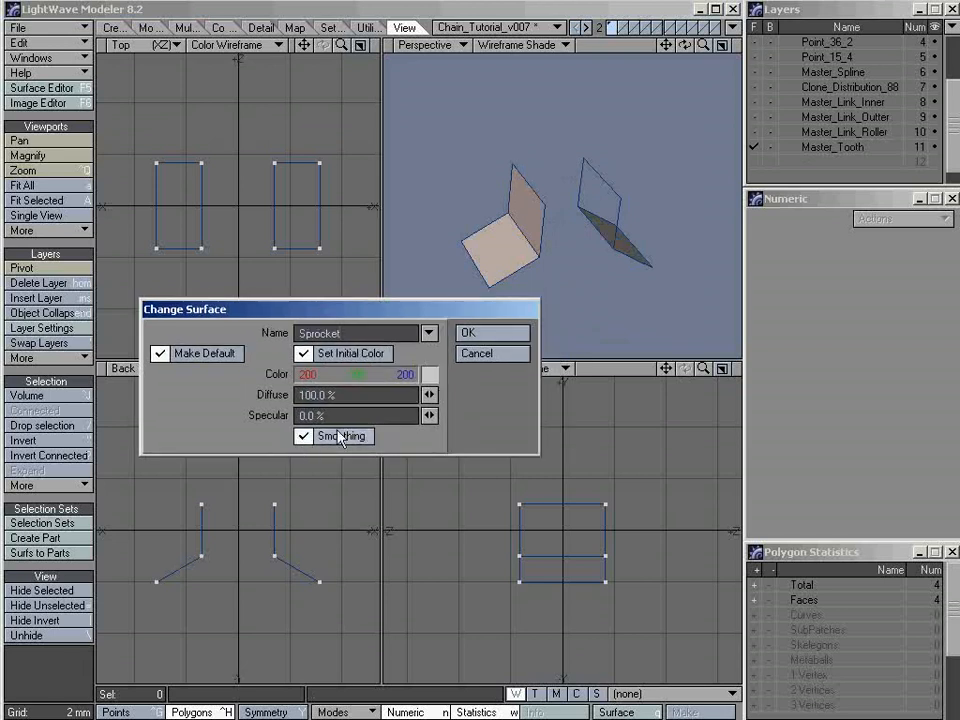
pyautogui.click(429, 375)
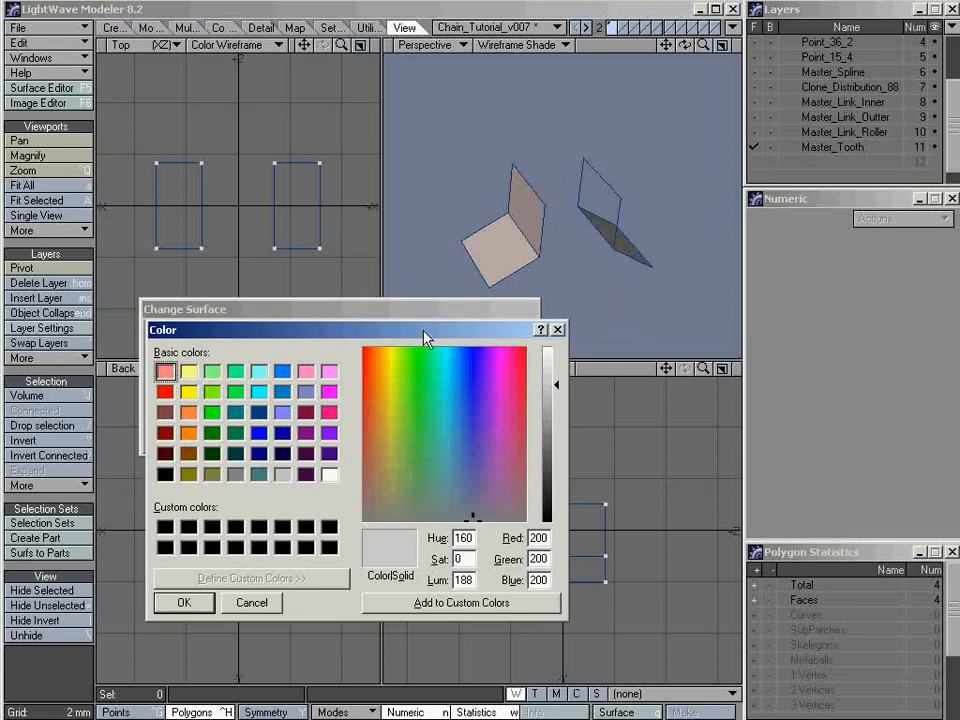
pyautogui.moveTo(417, 502); pyautogui.dragTo(416, 487)
pyautogui.click(180, 603)
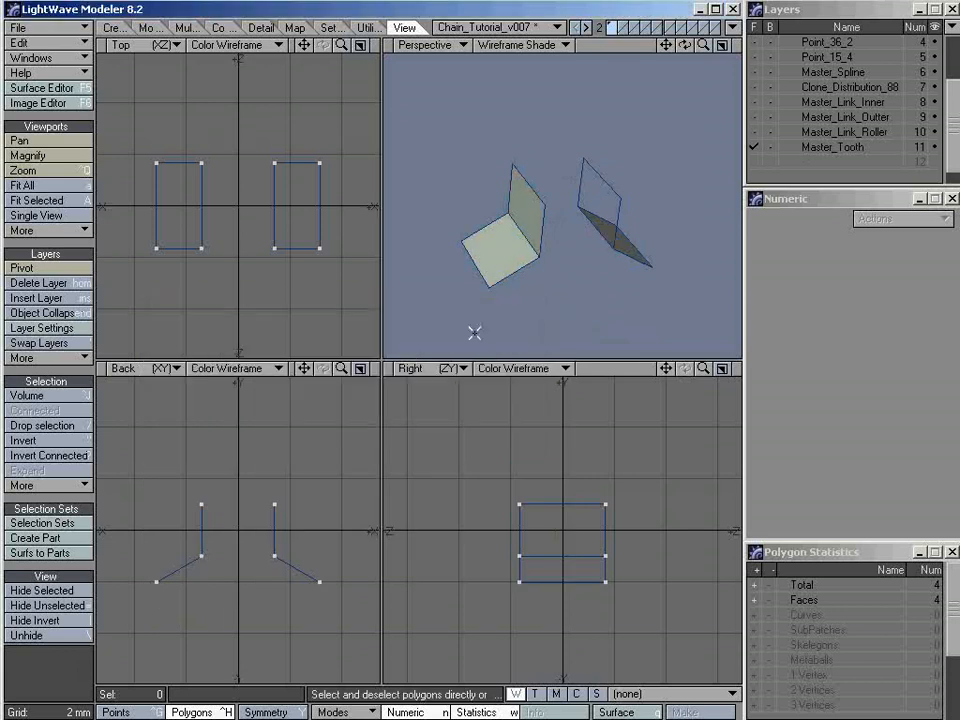
# Show Master_Link_Roller as a background layer and compare the tooth polygons with the rollers from several angles
pyautogui.keyDown('alt'); pyautogui.moveTo(543, 246); pyautogui.dragTo(553, 246); pyautogui.keyUp('alt')
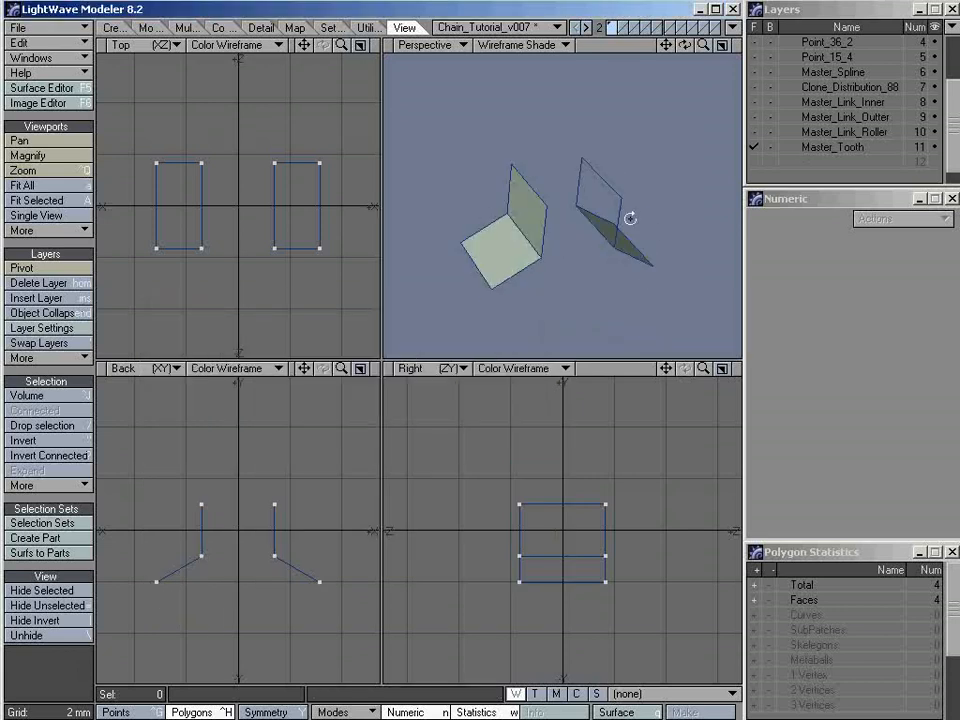
pyautogui.keyDown('alt'); pyautogui.moveTo(630, 218); pyautogui.dragTo(600, 236); pyautogui.keyUp('alt')
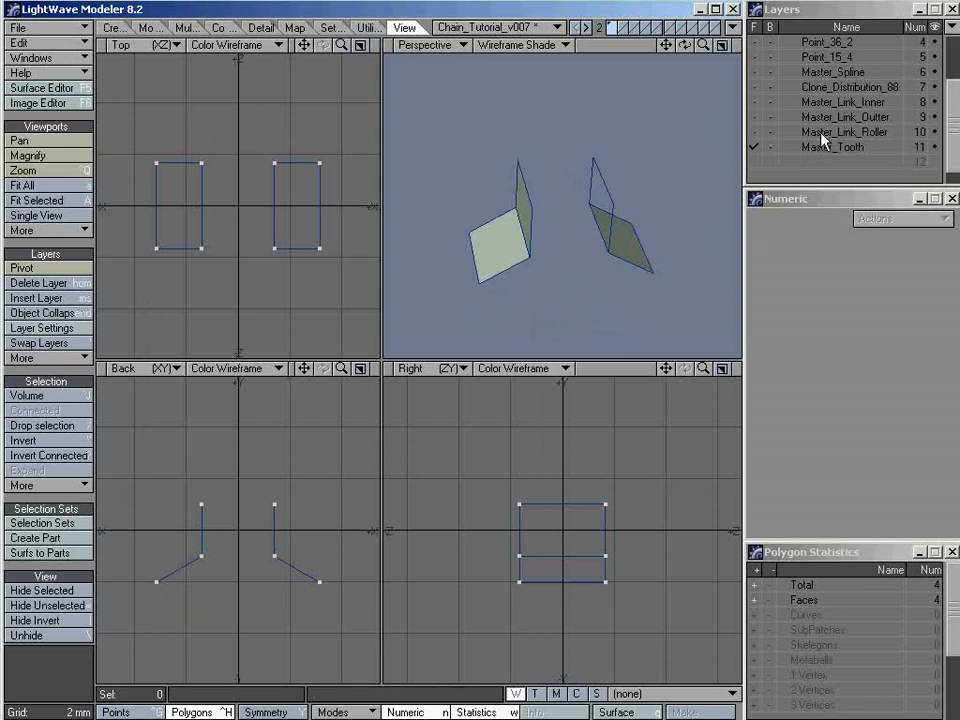
pyautogui.click(770, 132)
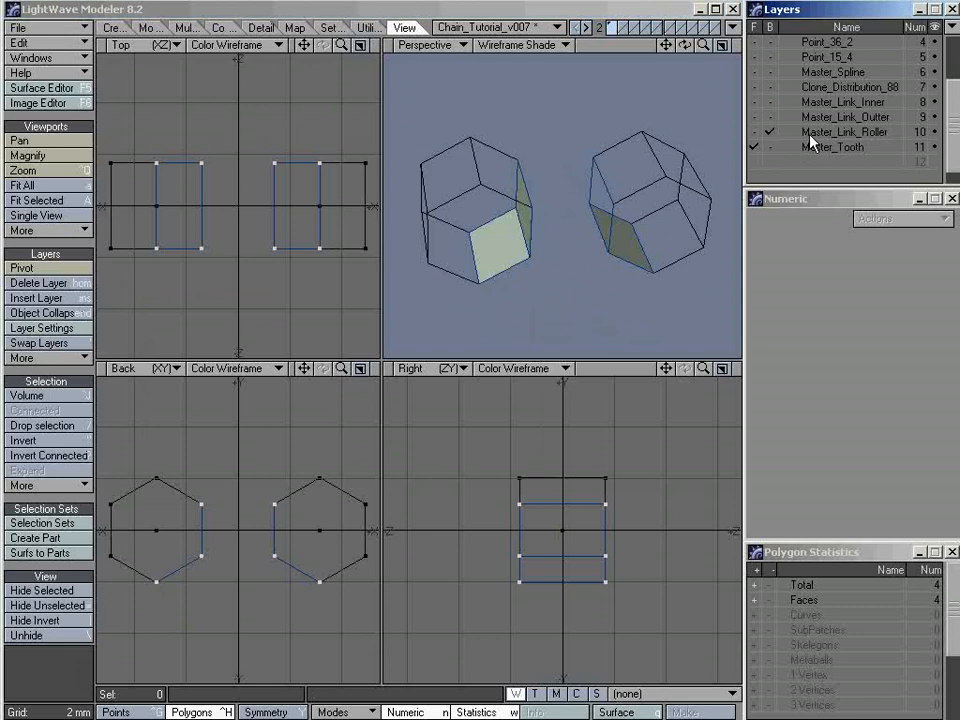
pyautogui.keyDown('alt'); pyautogui.moveTo(566, 256); pyautogui.dragTo(648, 222); pyautogui.keyUp('alt')
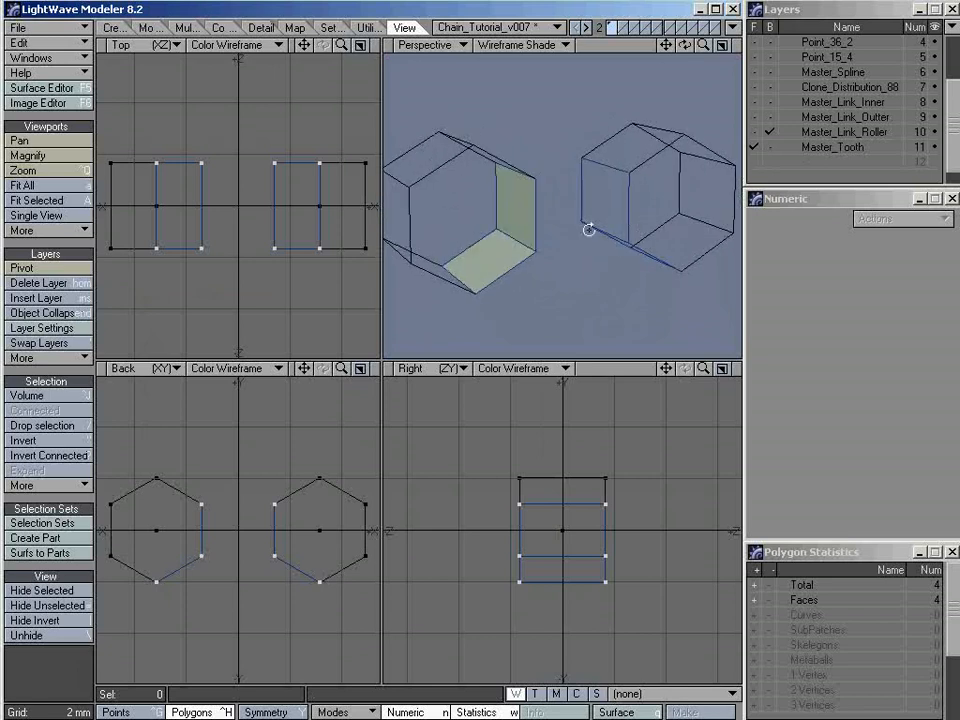
pyautogui.keyDown('alt'); pyautogui.moveTo(589, 230); pyautogui.dragTo(568, 233); pyautogui.keyUp('alt')
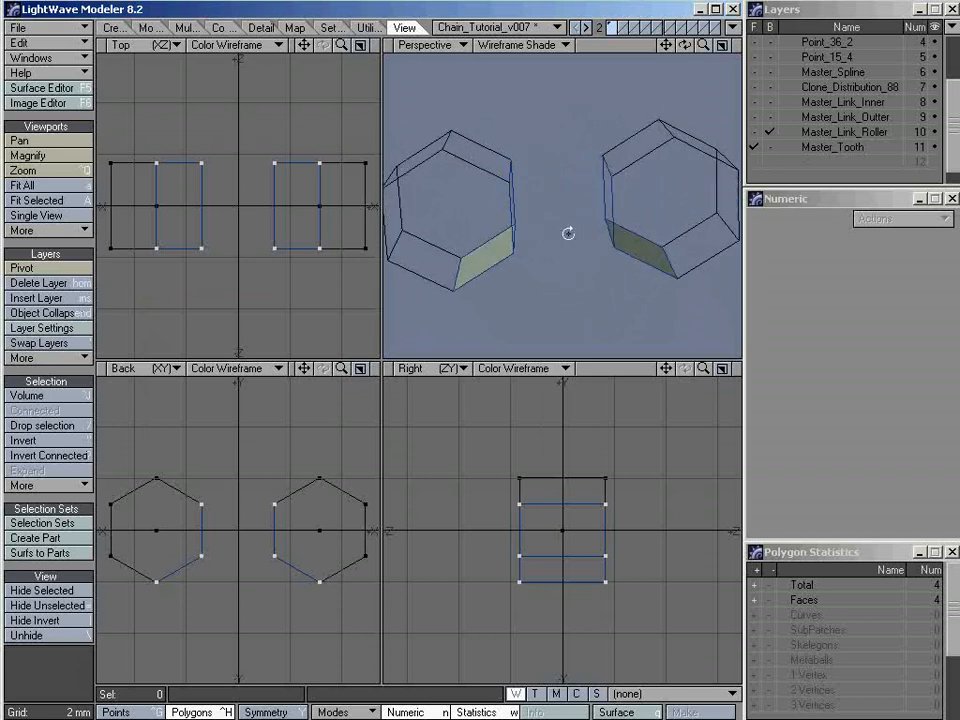
# Preview the rollers and tooth polygons as SubPatches and examine in an enlarged Back view how the tooth curves follow the roller circles
pyautogui.keyDown('shift'); pyautogui.click(818, 134); pyautogui.keyUp('shift')
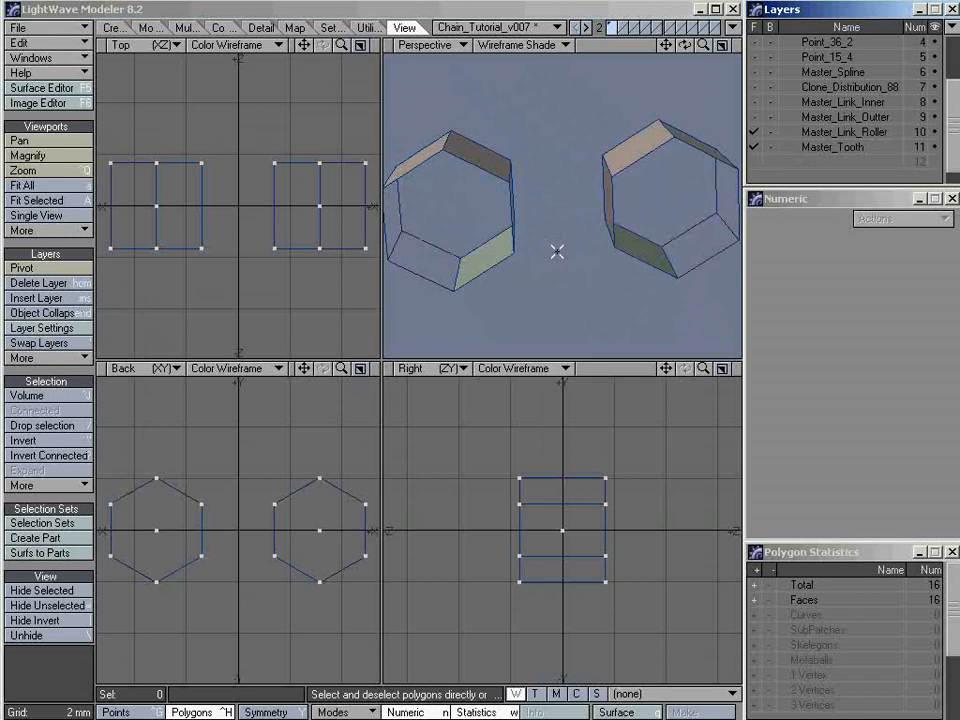
pyautogui.press('Tab')
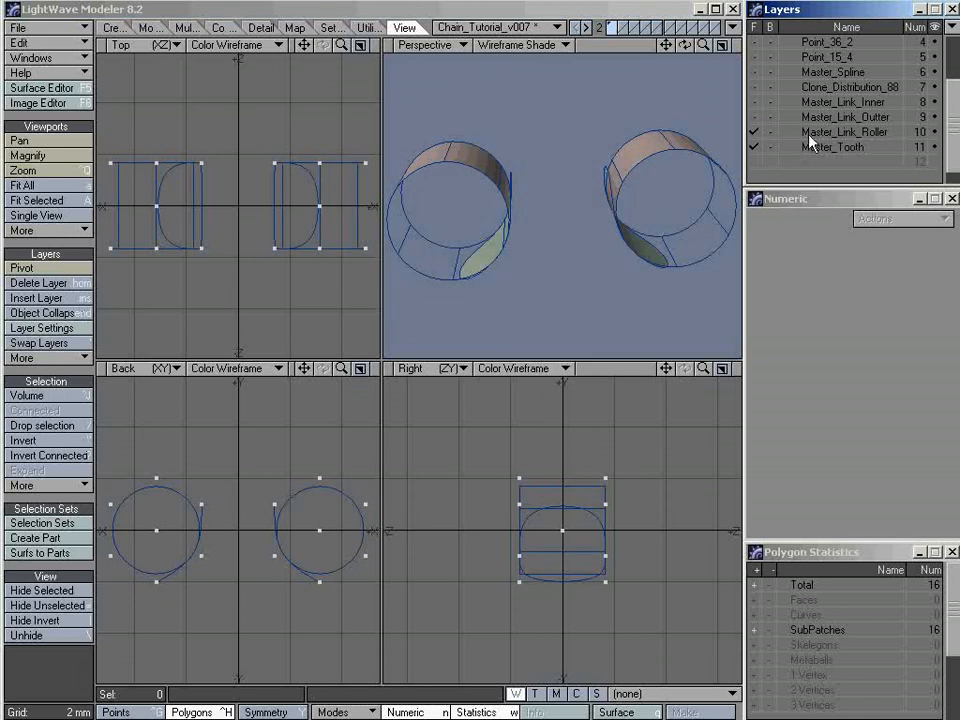
pyautogui.click(771, 132)
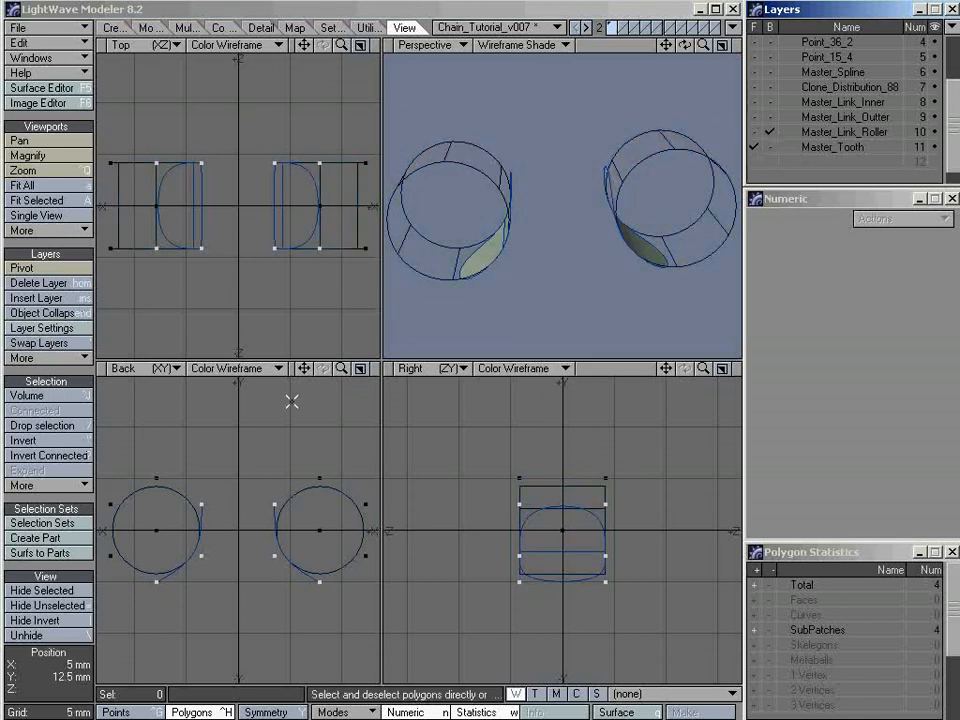
pyautogui.click(359, 368)
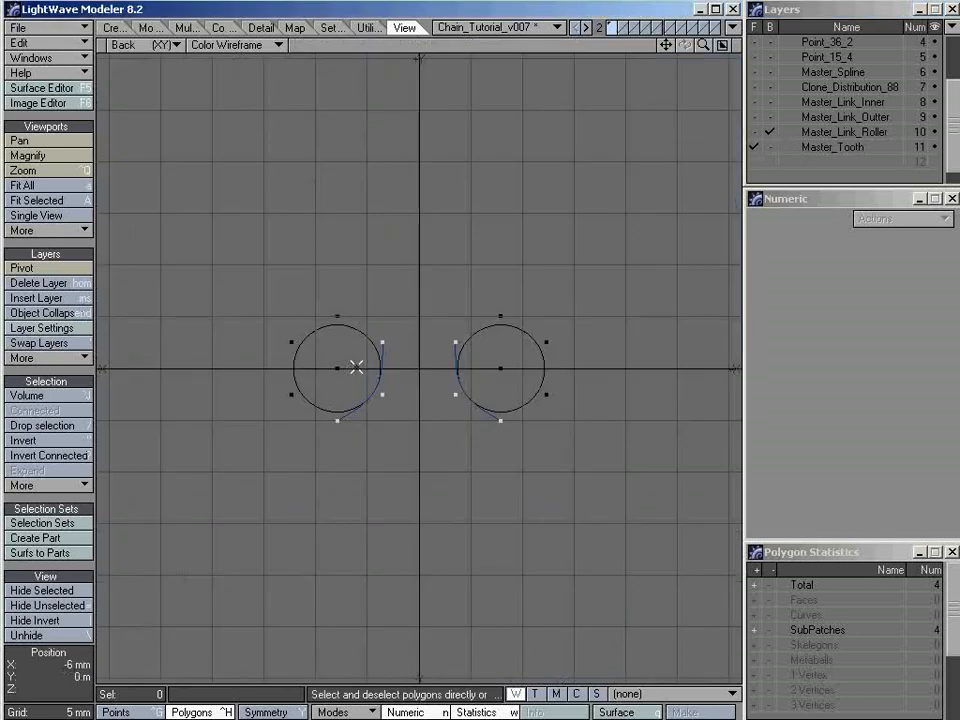
pyautogui.press('.')
pyautogui.click(334, 343)
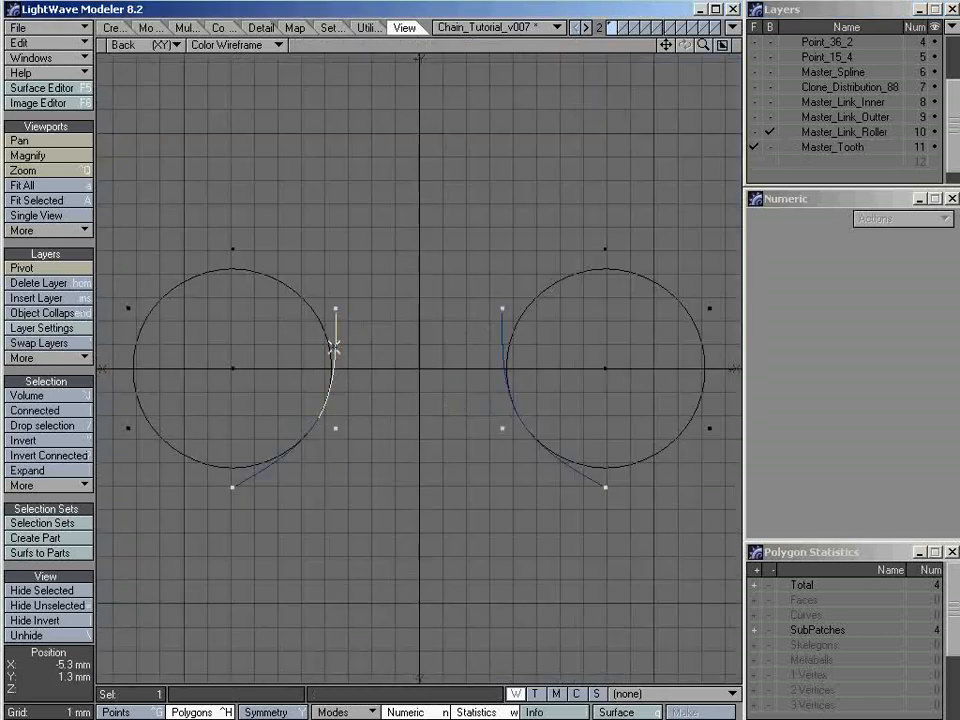
pyautogui.click(521, 364)
pyautogui.click(510, 405)
pyautogui.click(255, 444)
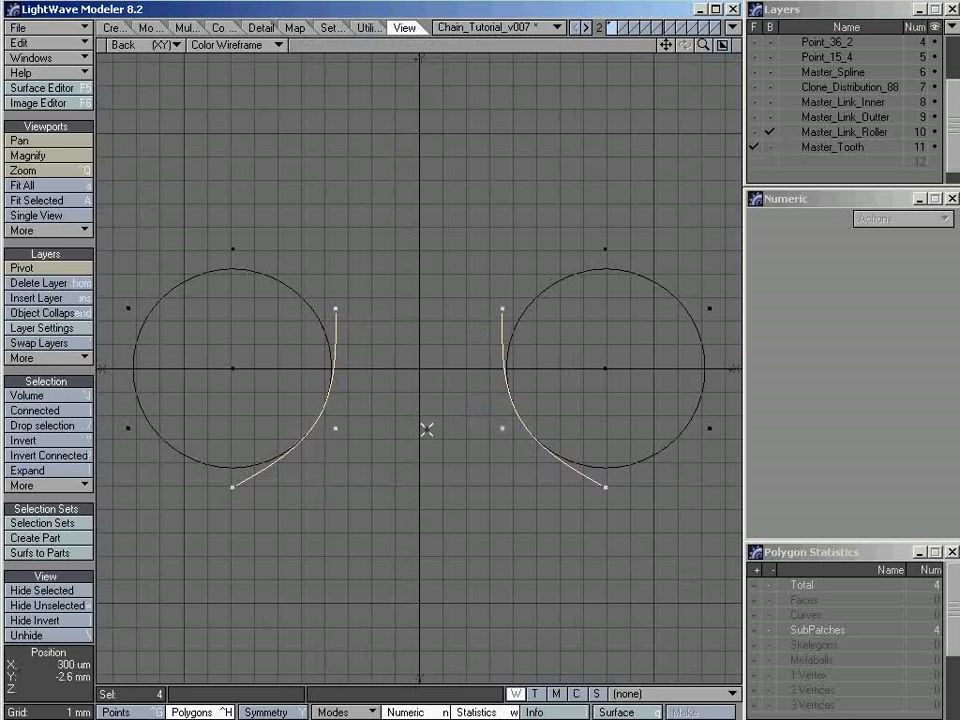
pyautogui.press('/')
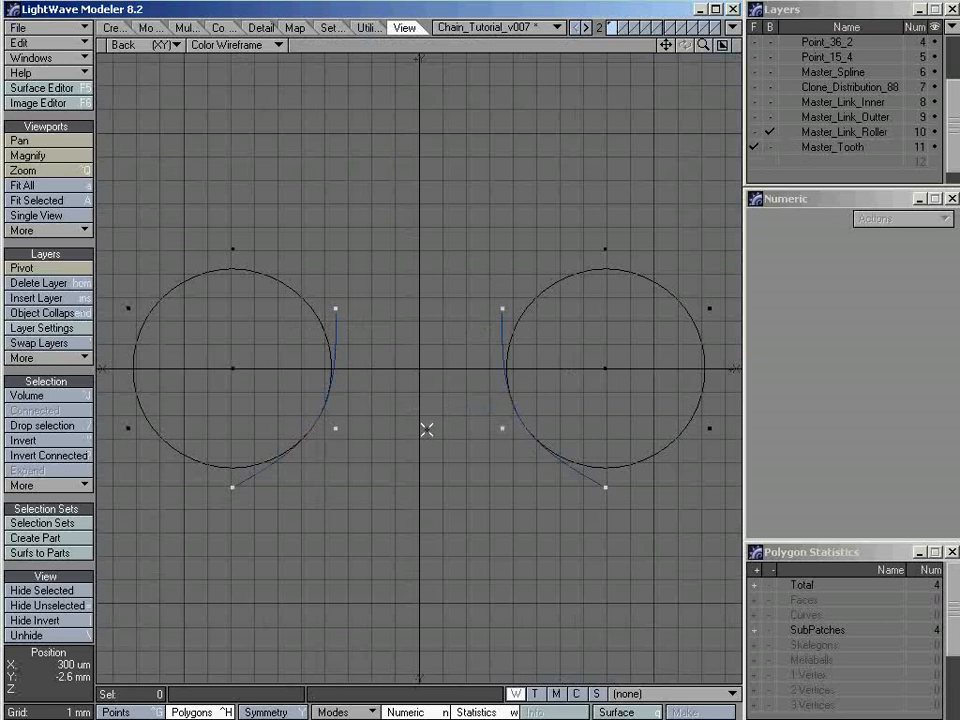
# Return both layers to polygon faces, restore the four-view layout, and place Master_Link_Roller in the background behind Master_Tooth
pyautogui.keyDown('shift'); pyautogui.click(833, 133); pyautogui.keyUp('shift')
pyautogui.press('Tab')
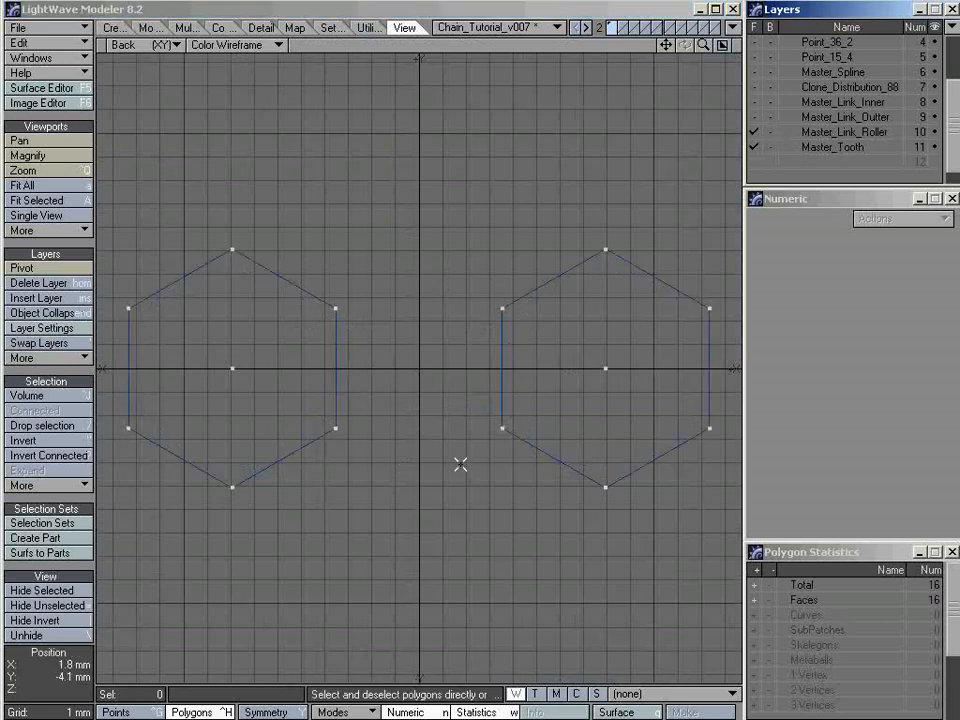
pyautogui.press('0')
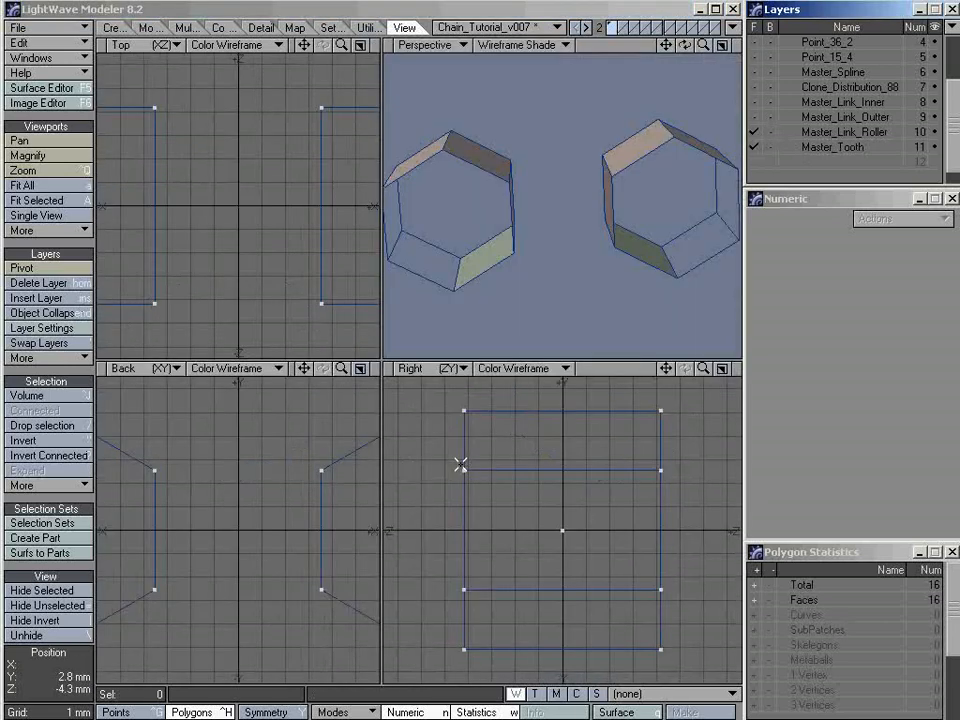
pyautogui.click(770, 131)
pyautogui.keyDown('alt'); pyautogui.moveTo(476, 330); pyautogui.dragTo(606, 260); pyautogui.keyUp('alt')
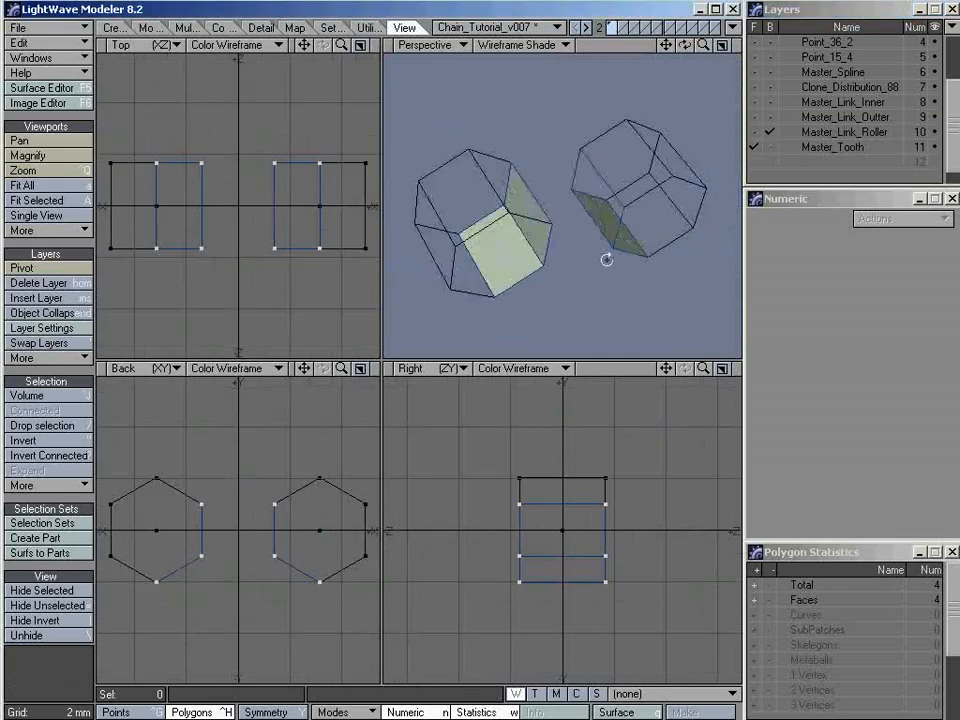
# Display only Master_Tooth and create a four-point polygon bridging its two upright faces on the negative-Z side
pyautogui.click(857, 146)
pyautogui.press('a')
pyautogui.hotkey('ctrl', 'g')
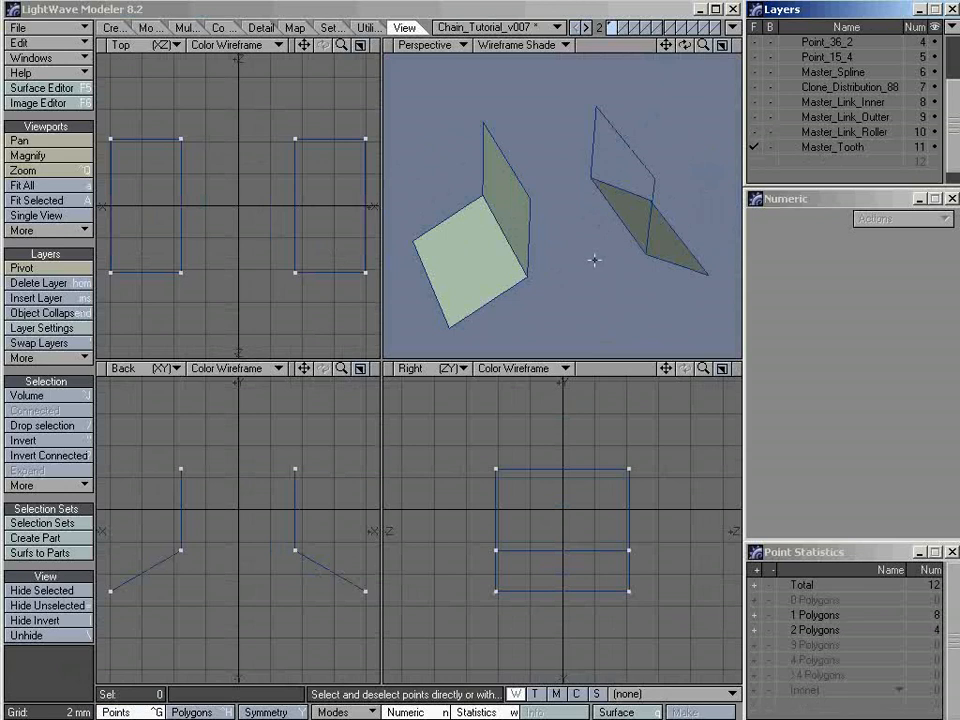
pyautogui.keyDown('alt'); pyautogui.moveTo(594, 260); pyautogui.dragTo(554, 190); pyautogui.keyUp('alt')
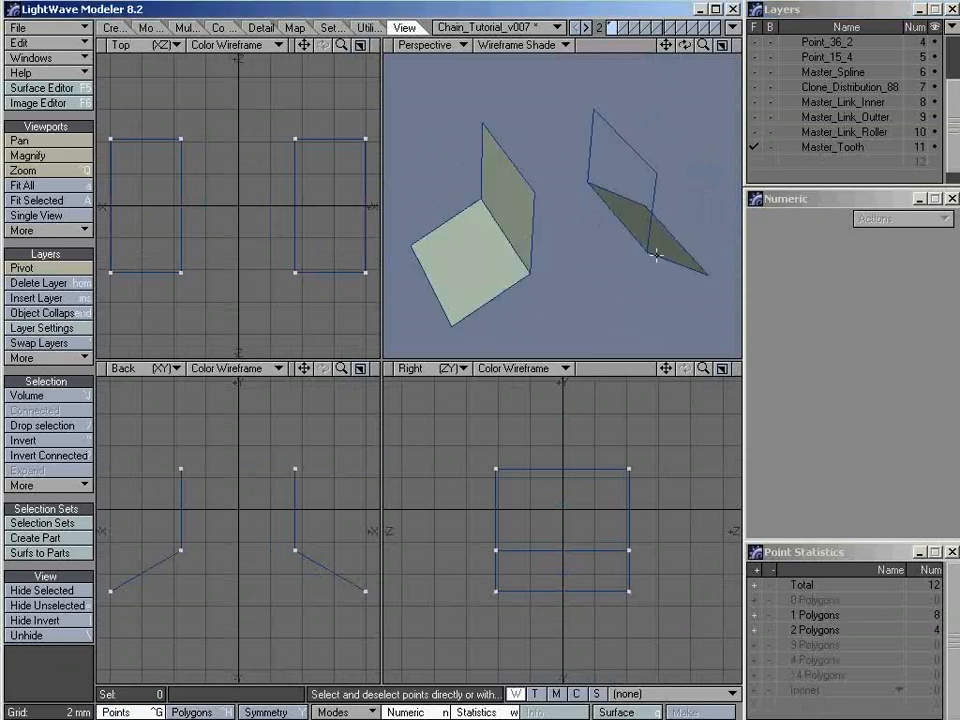
pyautogui.keyDown('alt'); pyautogui.moveTo(600, 240); pyautogui.dragTo(525, 207); pyautogui.keyUp('alt')
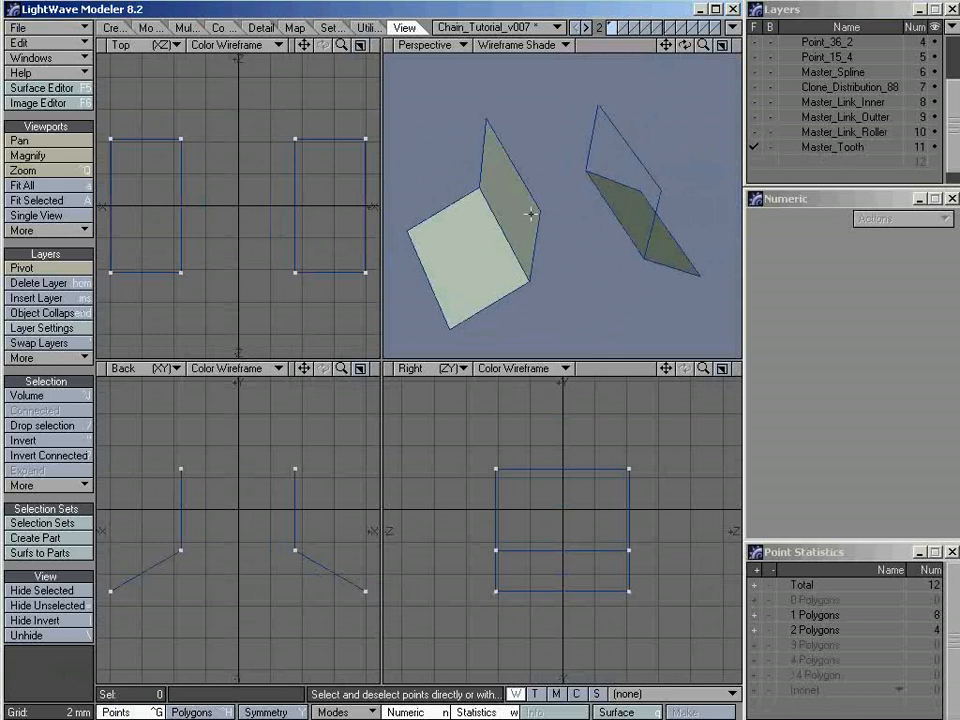
pyautogui.click(539, 212)
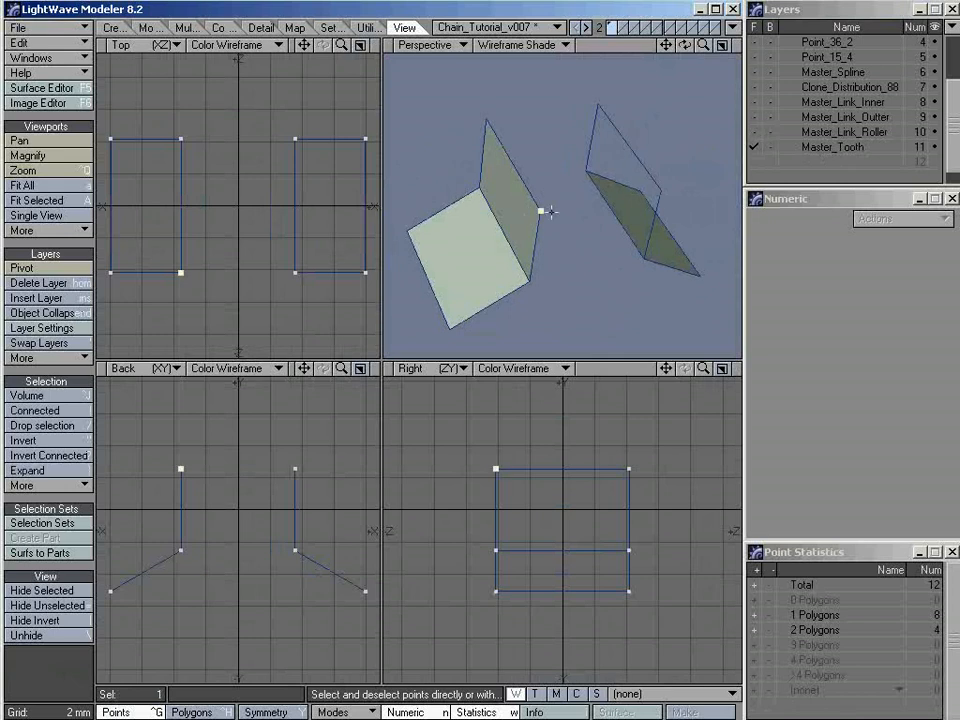
pyautogui.keyDown('shift'); pyautogui.click(530, 282); pyautogui.keyUp('shift')
pyautogui.keyDown('alt'); pyautogui.moveTo(628, 281); pyautogui.dragTo(586, 243); pyautogui.keyUp('alt')
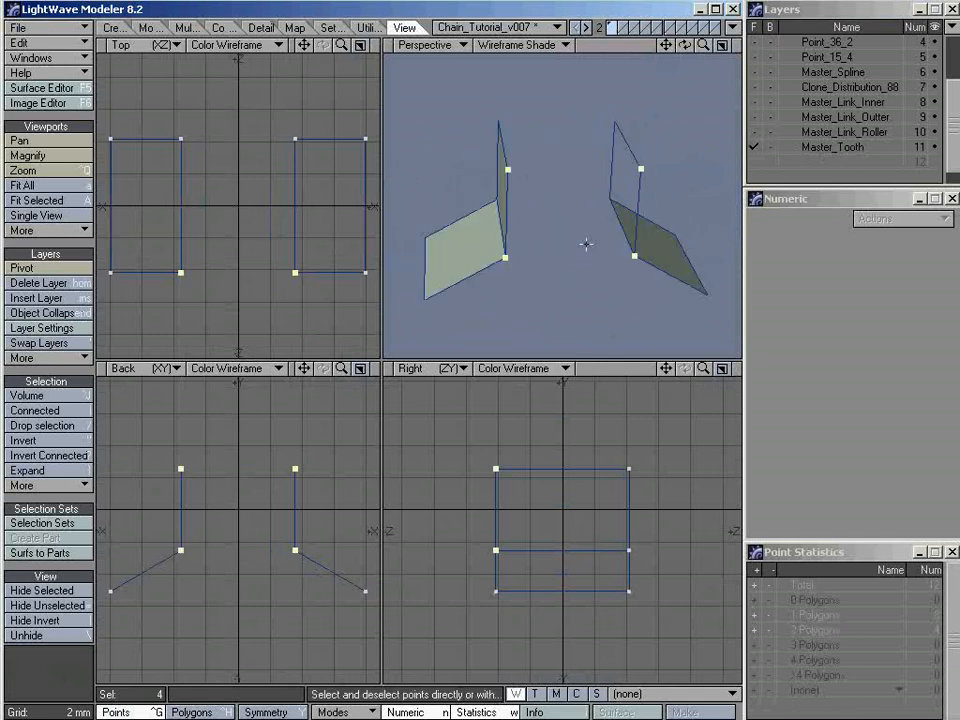
pyautogui.press('p')
pyautogui.press('/')
# Create a four-point polygon closing the flared lower part of the tooth on the negative-Z side
pyautogui.keyDown('alt'); pyautogui.moveTo(502, 224); pyautogui.dragTo(549, 231); pyautogui.keyUp('alt')
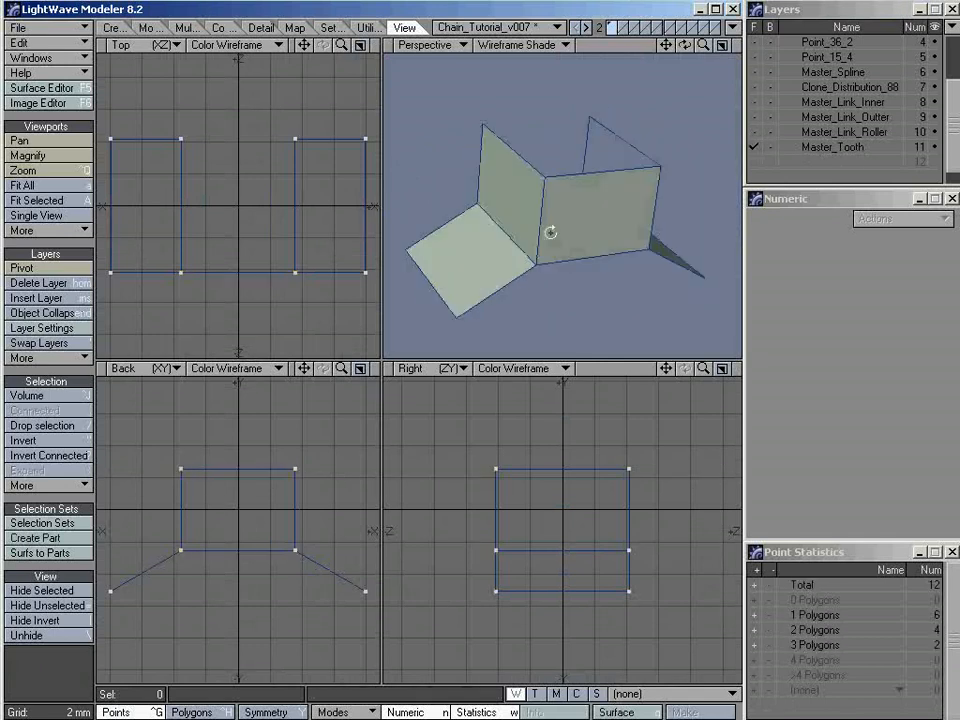
pyautogui.click(535, 264)
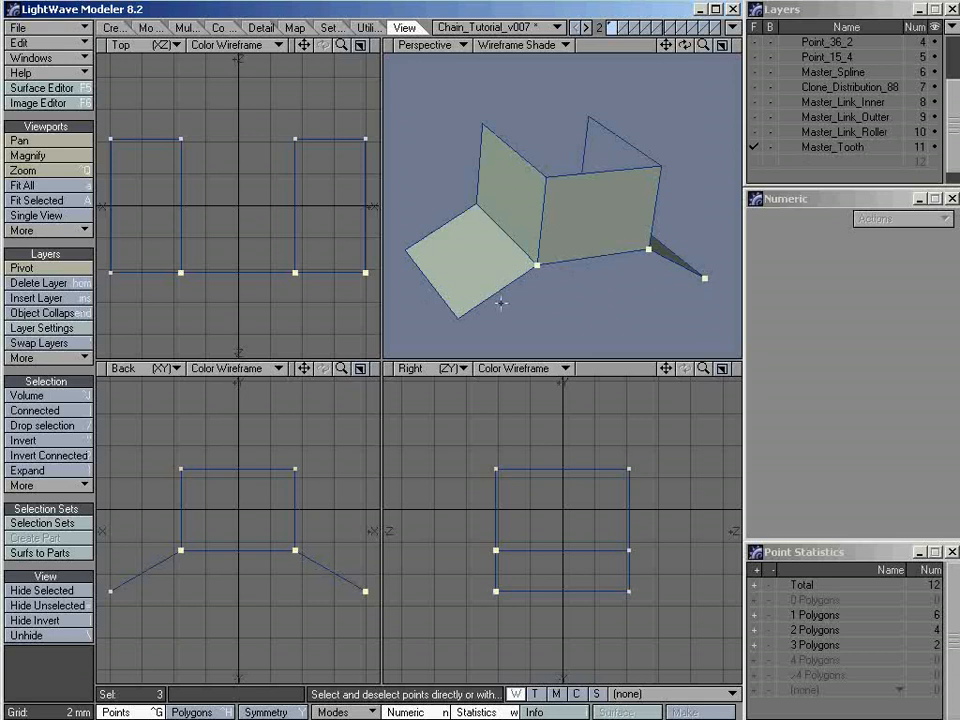
pyautogui.click(458, 317)
pyautogui.keyDown('alt'); pyautogui.moveTo(632, 262); pyautogui.dragTo(557, 257); pyautogui.keyUp('alt')
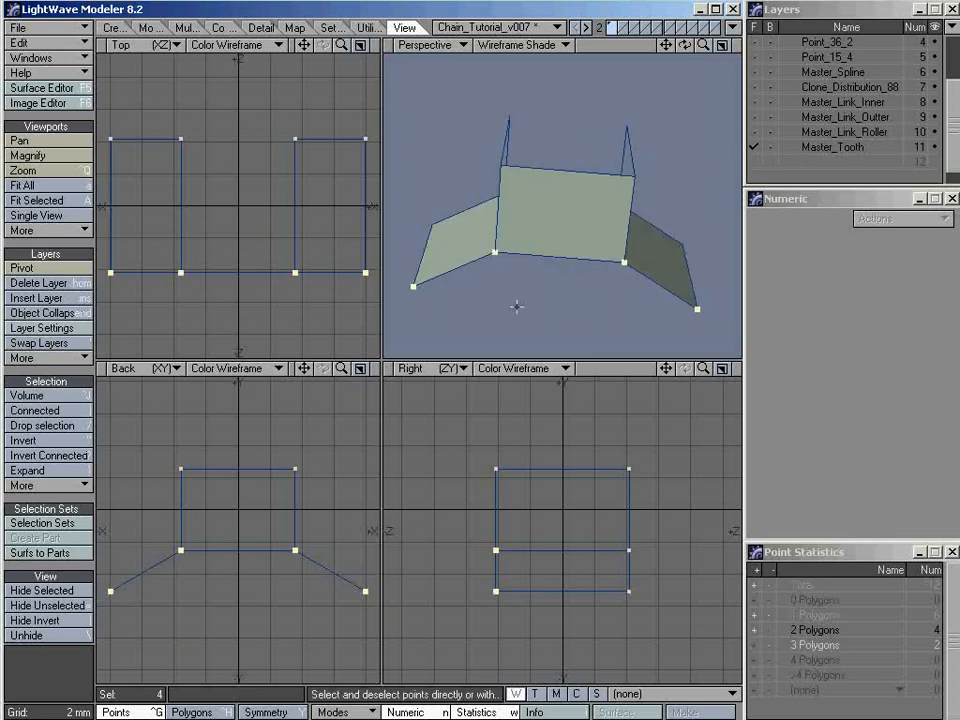
pyautogui.press('p')
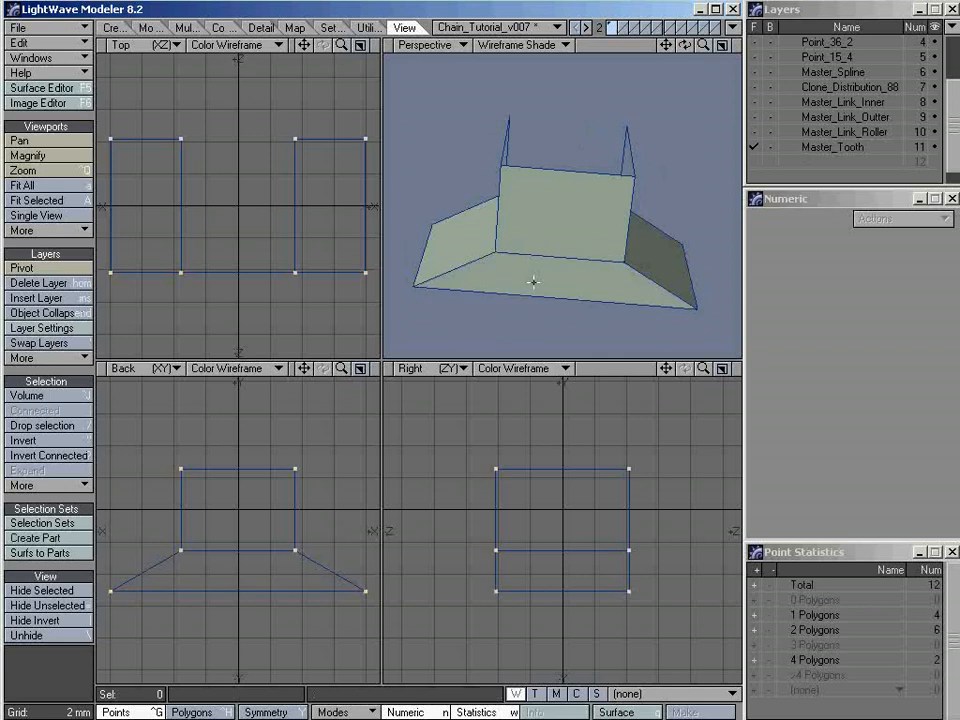
# Create a four-point polygon between the tooth's two upright faces on the positive-Z side
pyautogui.keyDown('alt'); pyautogui.moveTo(484, 270); pyautogui.dragTo(561, 214); pyautogui.keyUp('alt')
pyautogui.click(563, 212)
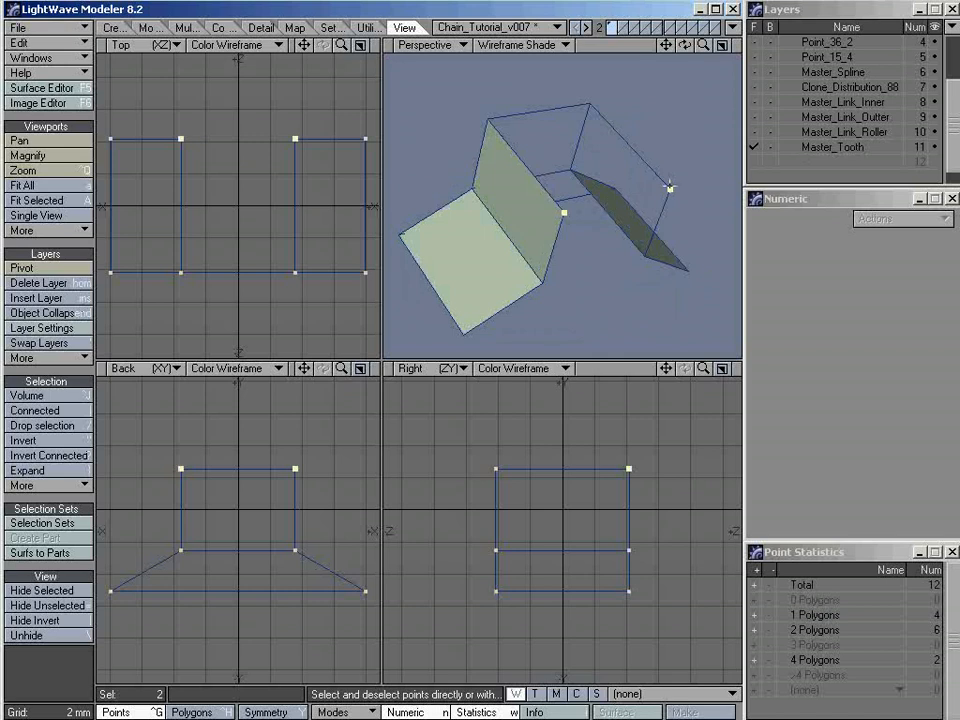
pyautogui.press('p')
pyautogui.press('/')
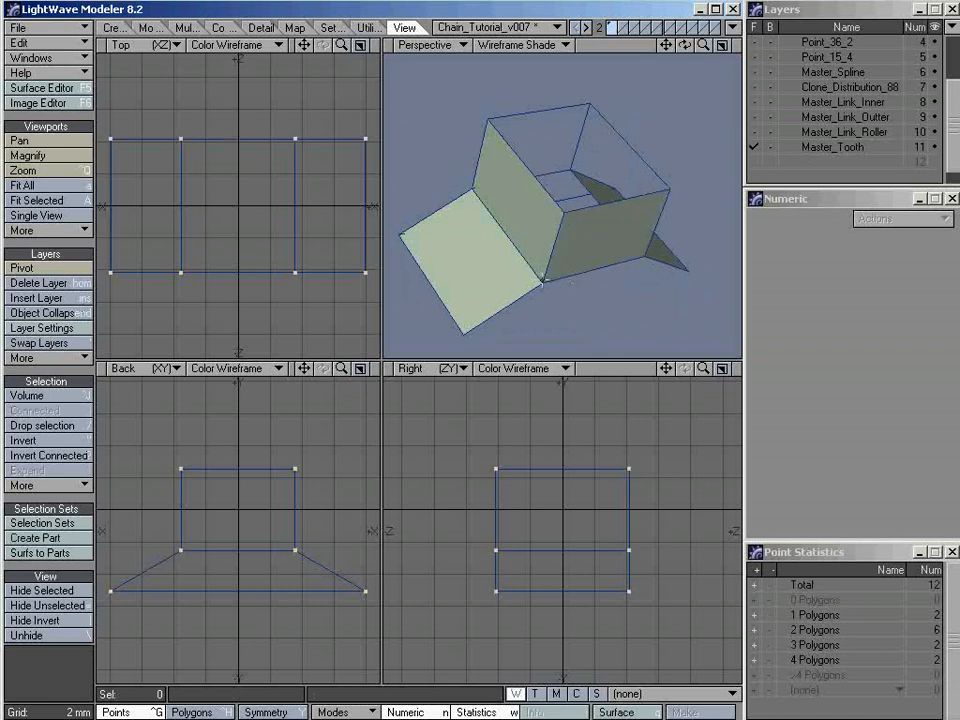
# Close the flared lower part on the positive-Z side with a four-point polygon
pyautogui.click(543, 283)
pyautogui.click(689, 274)
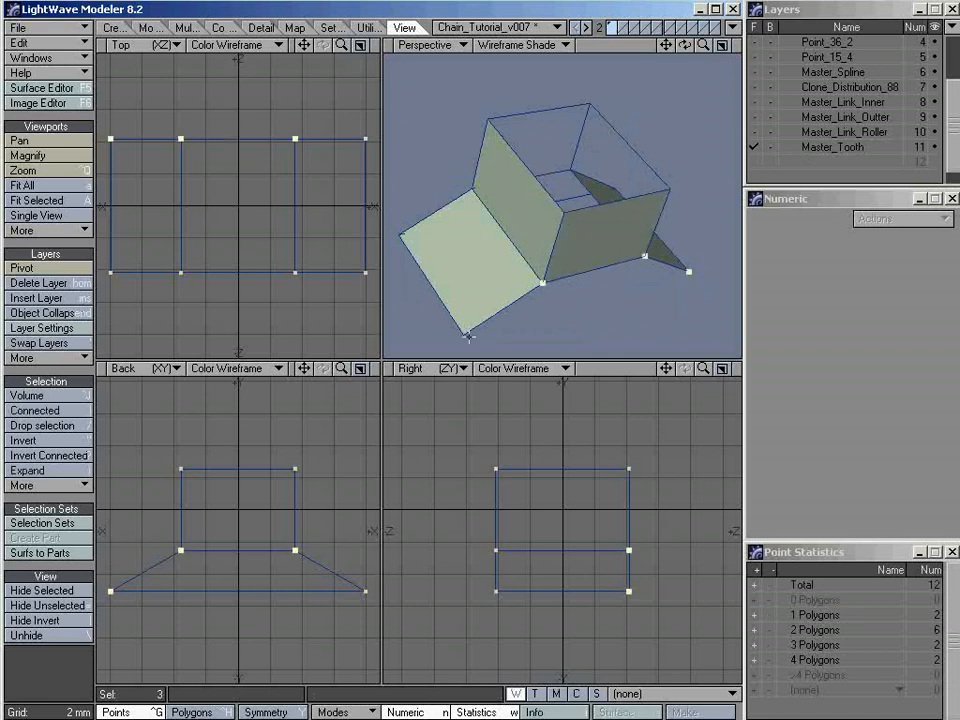
pyautogui.press('p')
pyautogui.press('/')
# Cap the open top of the tooth with a polygon made from its four upper corner points
pyautogui.keyDown('alt'); pyautogui.moveTo(568, 302); pyautogui.dragTo(514, 133); pyautogui.keyUp('alt')
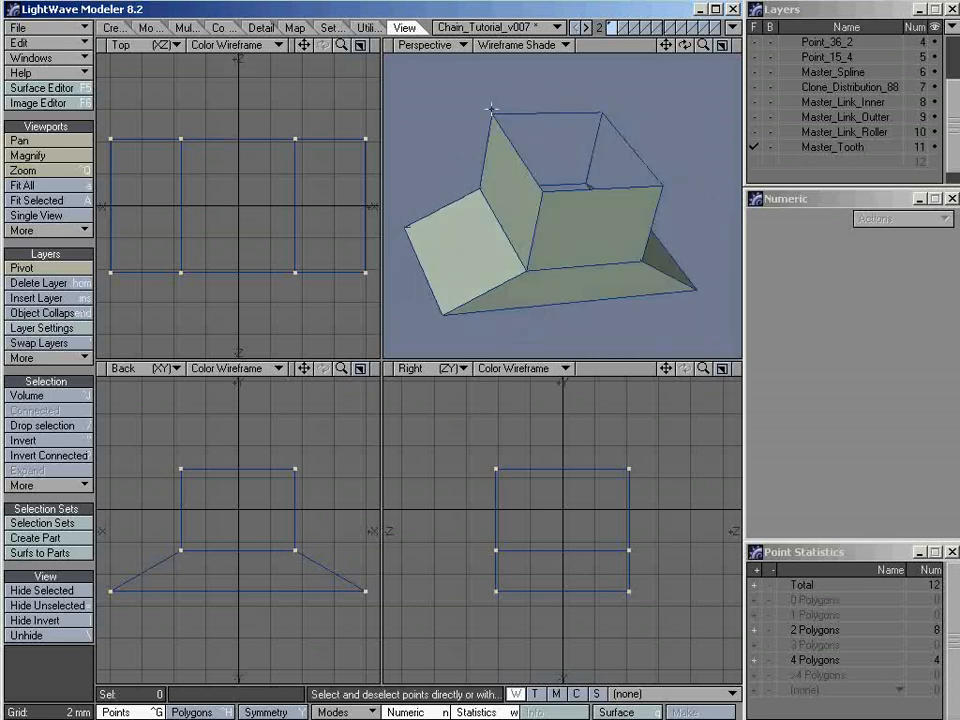
pyautogui.click(492, 113)
pyautogui.click(601, 113)
pyautogui.click(541, 191)
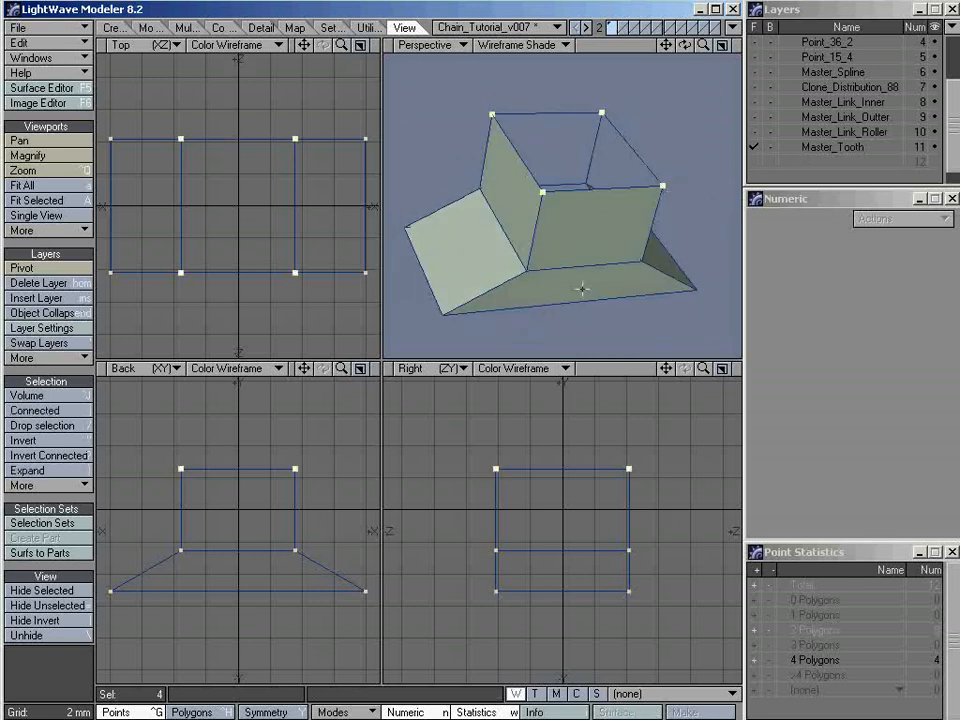
pyautogui.press('p')
pyautogui.press('/')
# Switch to polygon selection and show Master_Link_Roller in the background behind the tooth
pyautogui.keyDown('alt'); pyautogui.moveTo(589, 261); pyautogui.dragTo(529, 229); pyautogui.keyUp('alt')
pyautogui.hotkey('ctrl', 'h')
pyautogui.press('/')
pyautogui.click(577, 229)
pyautogui.press('/')
pyautogui.click(771, 132)
pyautogui.click(771, 132)
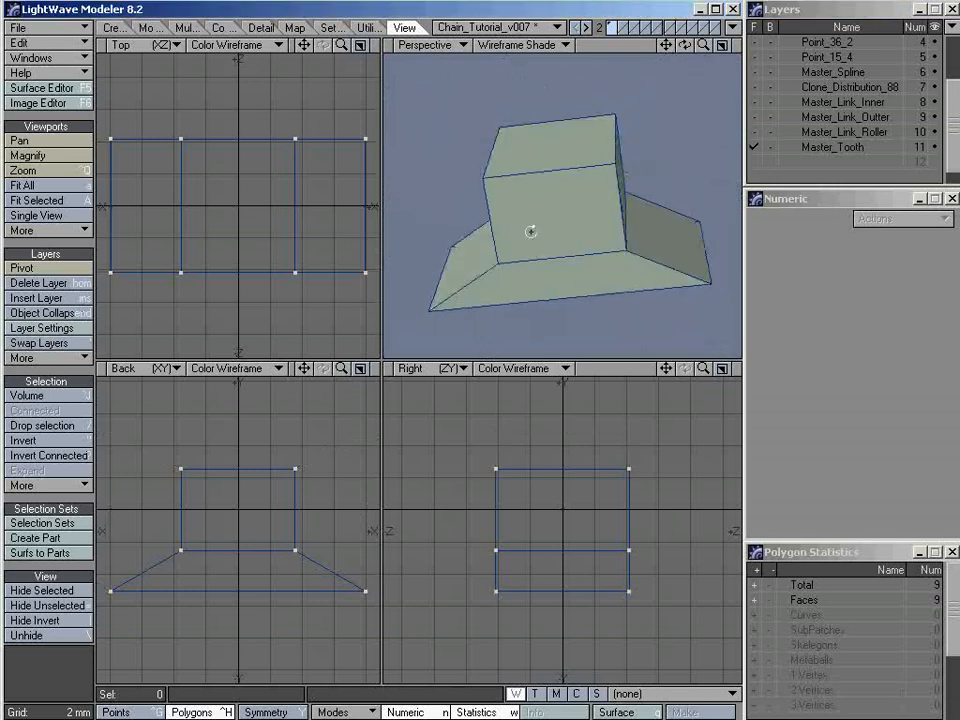
pyautogui.click(771, 132)
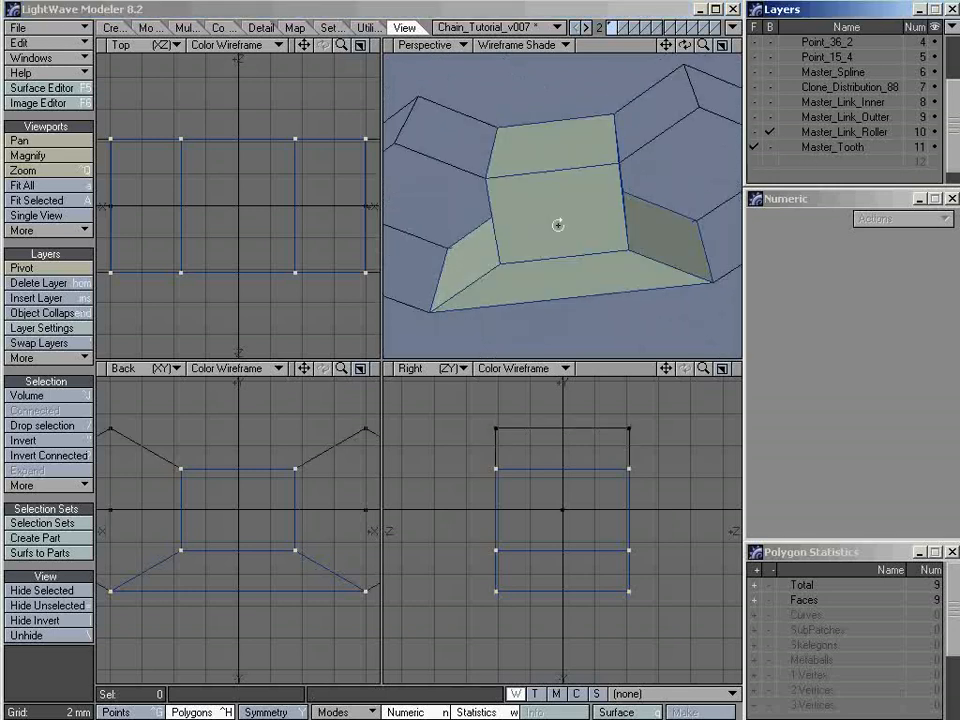
pyautogui.press('a')
# Bevel the tooth's top polygon upward with a 2.4 mm shift and no inset
pyautogui.click(556, 181)
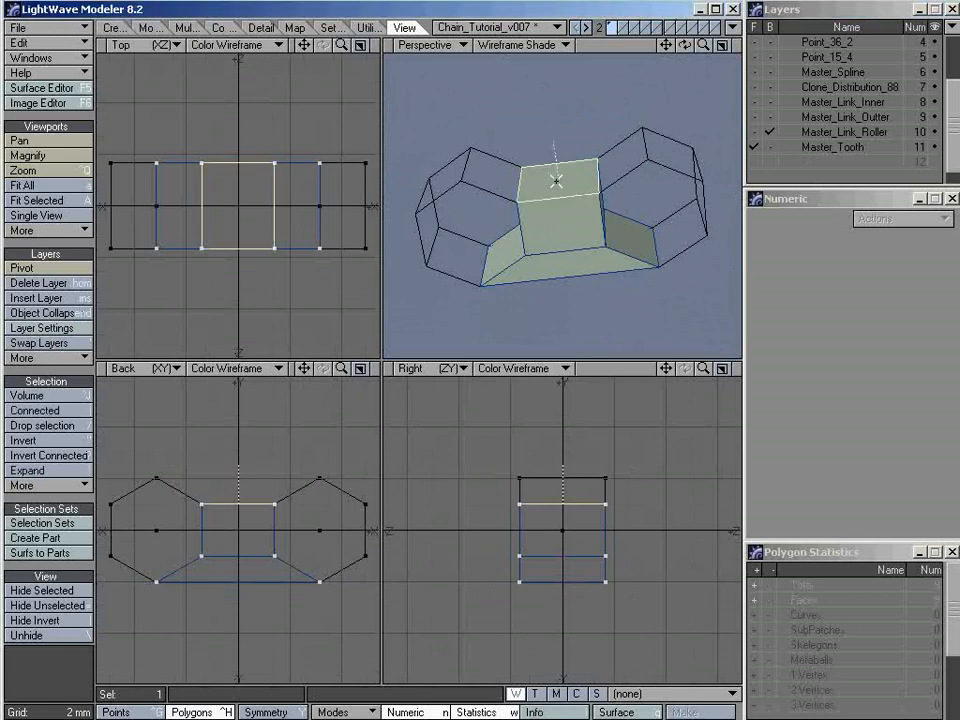
pyautogui.moveTo(508, 199)
pyautogui.keyDown('alt'); pyautogui.mouseDown()
pyautogui.moveTo(624, 189)
pyautogui.moveTo(525, 156)
pyautogui.moveTo(515, 190)
pyautogui.mouseUp(); pyautogui.keyUp('alt')
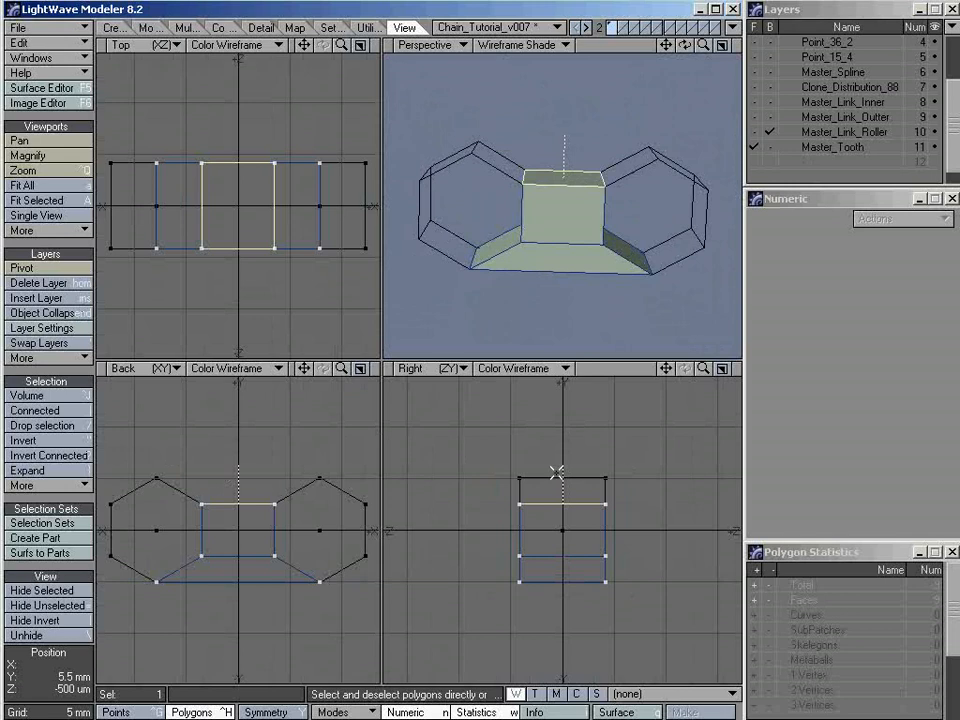
pyautogui.hotkey('shift', 'a')
pyautogui.keyDown('alt'); pyautogui.keyDown('shift'); pyautogui.moveTo(288, 517); pyautogui.dragTo(223, 510); pyautogui.keyUp('shift'); pyautogui.keyUp('alt')
pyautogui.keyDown('ctrl'); pyautogui.keyDown('alt'); pyautogui.moveTo(580, 145); pyautogui.dragTo(600, 268); pyautogui.keyUp('alt'); pyautogui.keyUp('ctrl')
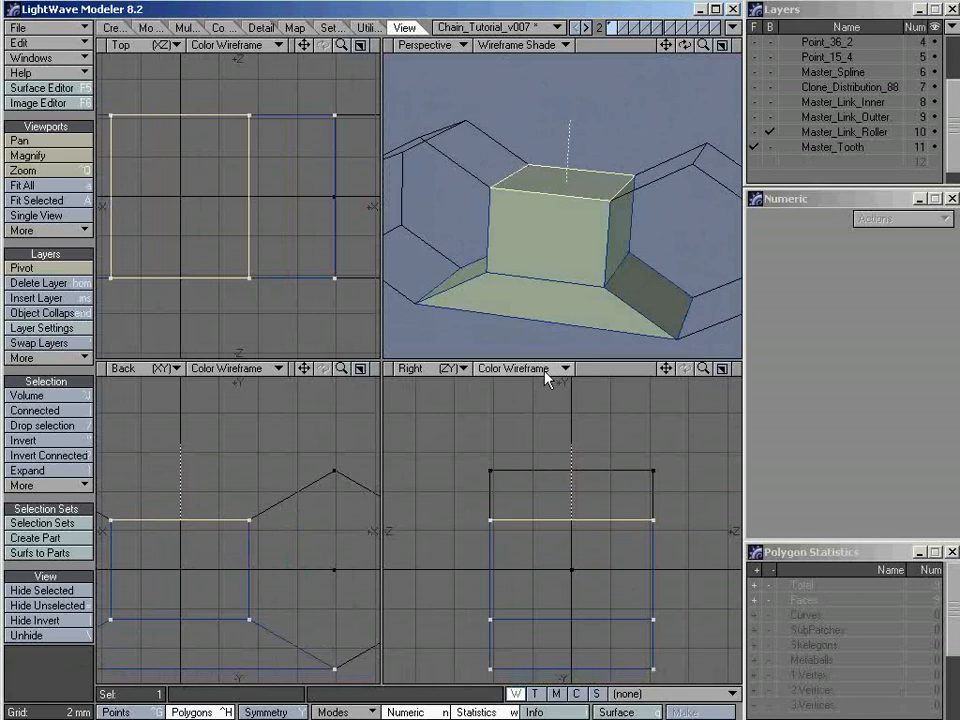
pyautogui.press('b')
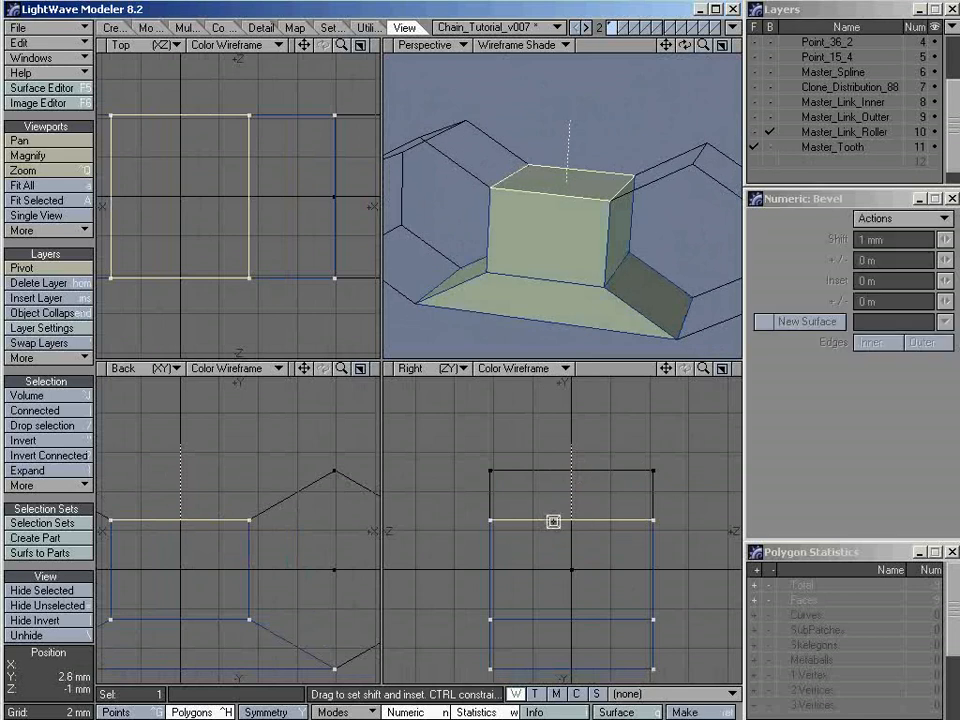
pyautogui.moveTo(573, 285)
pyautogui.keyDown('alt'); pyautogui.mouseDown()
pyautogui.moveTo(561, 279)
pyautogui.moveTo(576, 268)
pyautogui.mouseUp(); pyautogui.keyUp('alt')
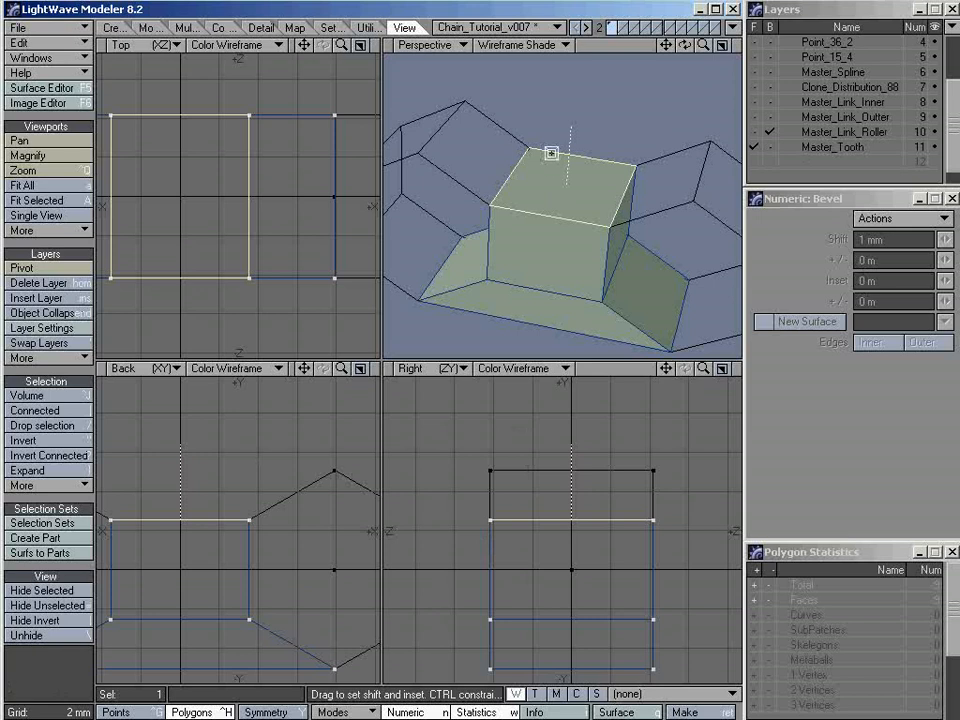
pyautogui.click(582, 543)
pyautogui.moveTo(582, 543); pyautogui.dragTo(586, 496)
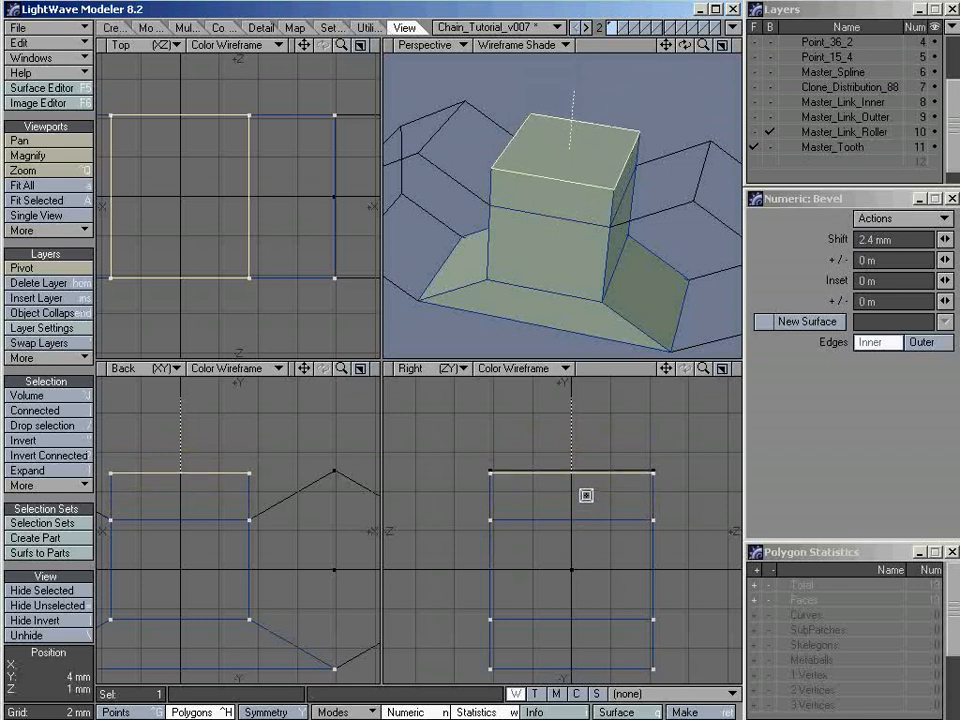
pyautogui.moveTo(556, 258)
pyautogui.keyDown('alt'); pyautogui.mouseDown()
pyautogui.moveTo(612, 197)
pyautogui.moveTo(555, 227)
pyautogui.moveTo(614, 309)
pyautogui.moveTo(574, 287)
pyautogui.moveTo(569, 327)
pyautogui.moveTo(527, 259)
pyautogui.moveTo(583, 261)
pyautogui.moveTo(551, 251)
pyautogui.mouseUp(); pyautogui.keyUp('alt')
pyautogui.press('space')
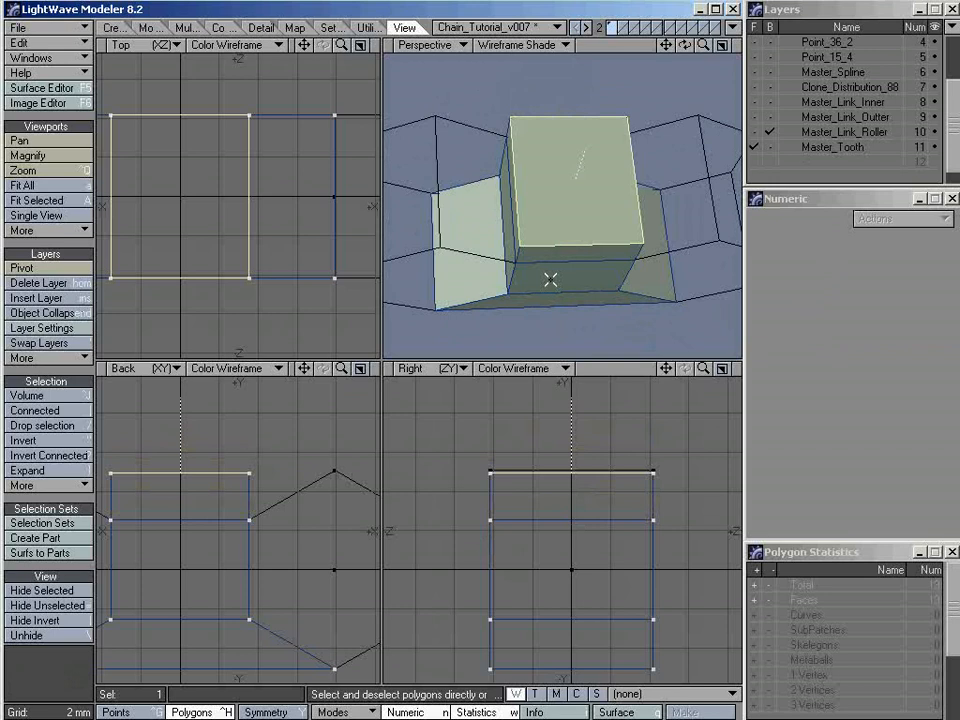
# Stretch the tooth's top polygon to 25% along X, centered on the tooth, to taper the tip
pyautogui.press('h')
pyautogui.click(602, 212)
pyautogui.keyDown('alt'); pyautogui.moveTo(602, 212); pyautogui.dragTo(572, 240); pyautogui.keyUp('alt')
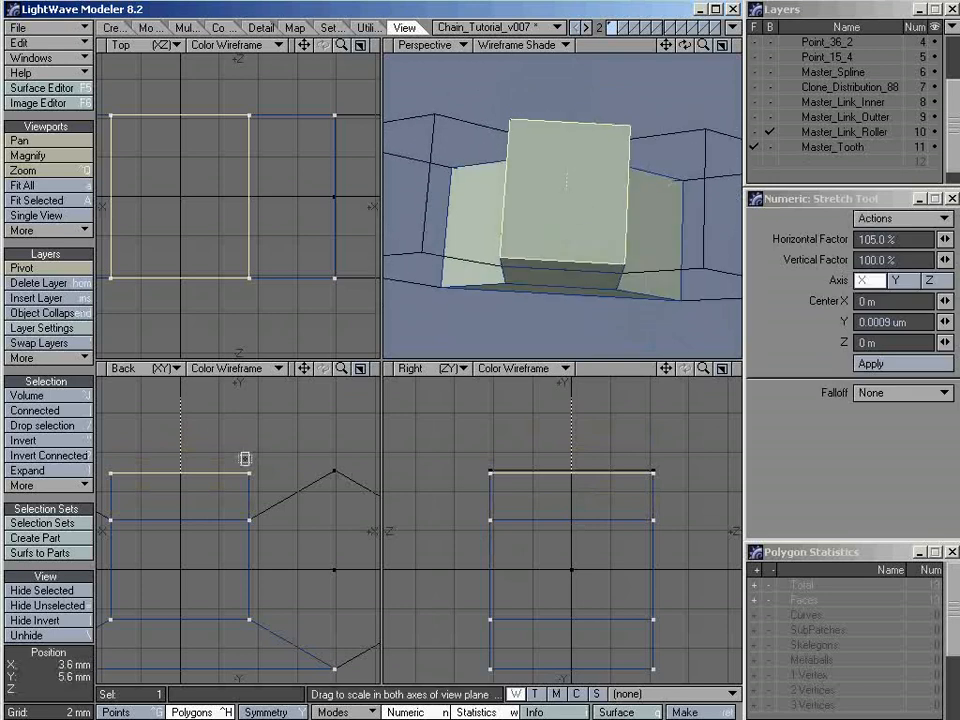
pyautogui.press(',')
pyautogui.keyDown('alt'); pyautogui.moveTo(227, 480); pyautogui.dragTo(253, 465); pyautogui.keyUp('alt')
pyautogui.keyDown('alt'); pyautogui.moveTo(533, 303); pyautogui.dragTo(585, 270); pyautogui.keyUp('alt')
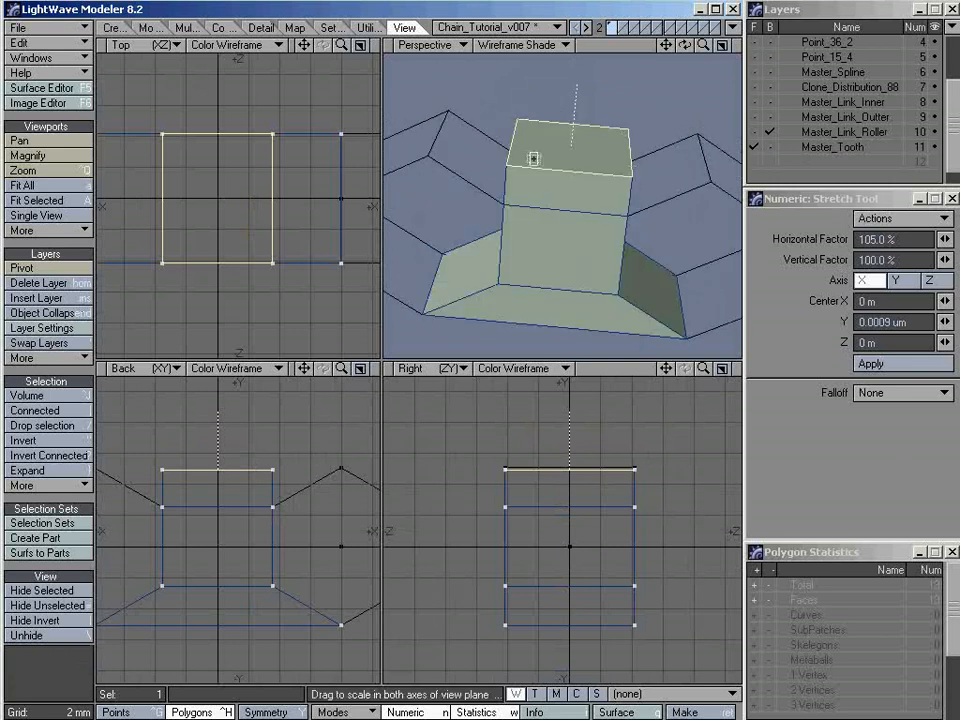
pyautogui.keyDown('alt'); pyautogui.moveTo(579, 257); pyautogui.dragTo(588, 220); pyautogui.keyUp('alt')
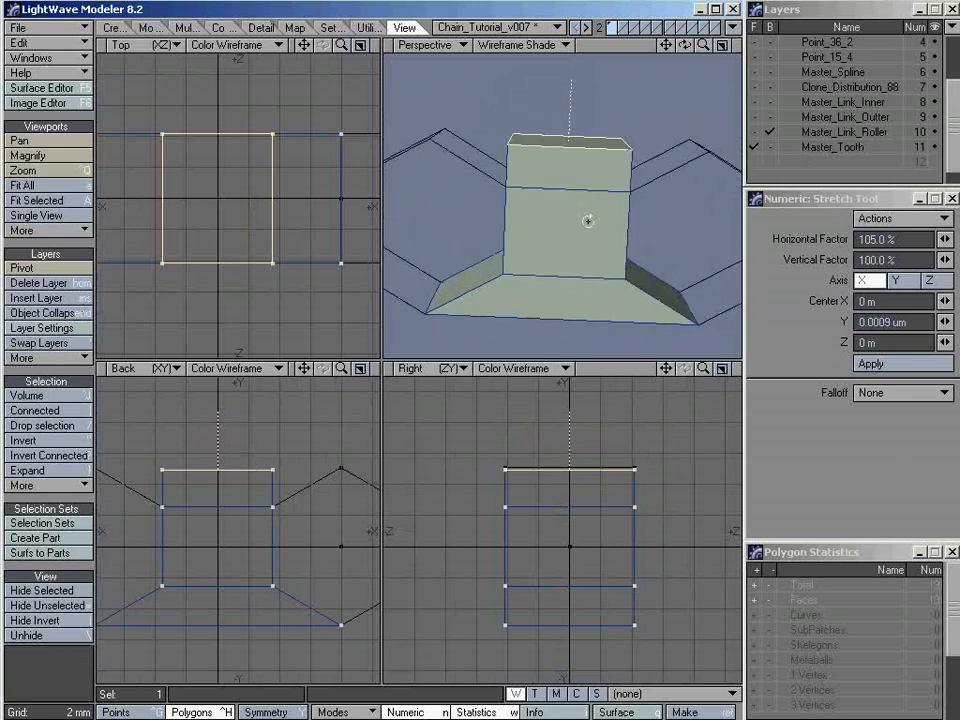
pyautogui.scroll(-1, 257, 478)
pyautogui.keyDown('alt'); pyautogui.moveTo(227, 482); pyautogui.dragTo(242, 486); pyautogui.keyUp('alt')
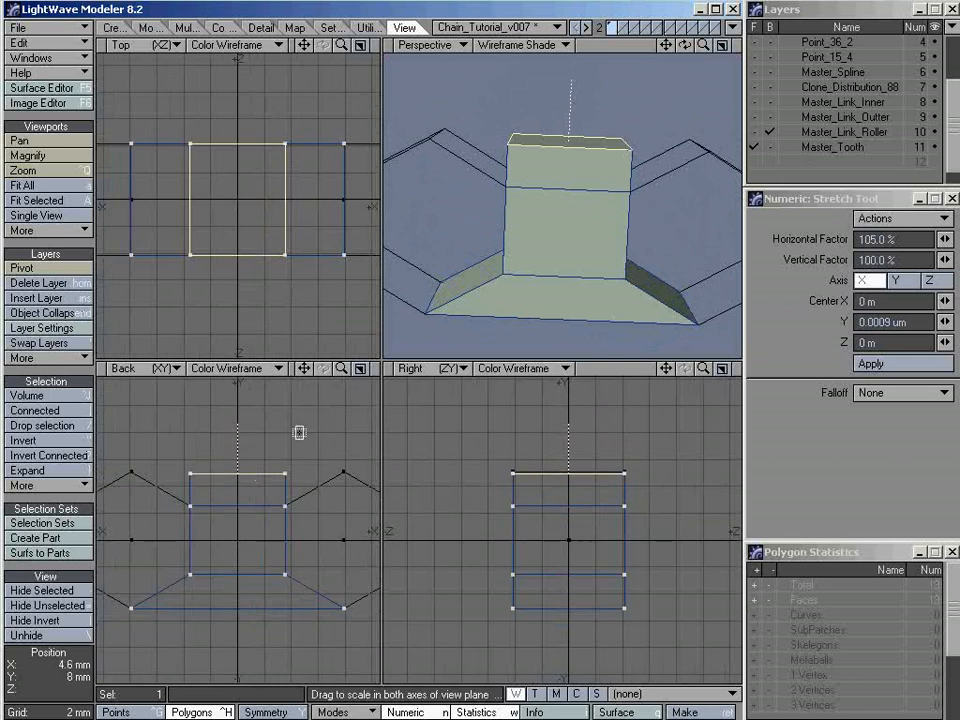
pyautogui.keyDown('alt'); pyautogui.moveTo(298, 446); pyautogui.dragTo(289, 439); pyautogui.keyUp('alt')
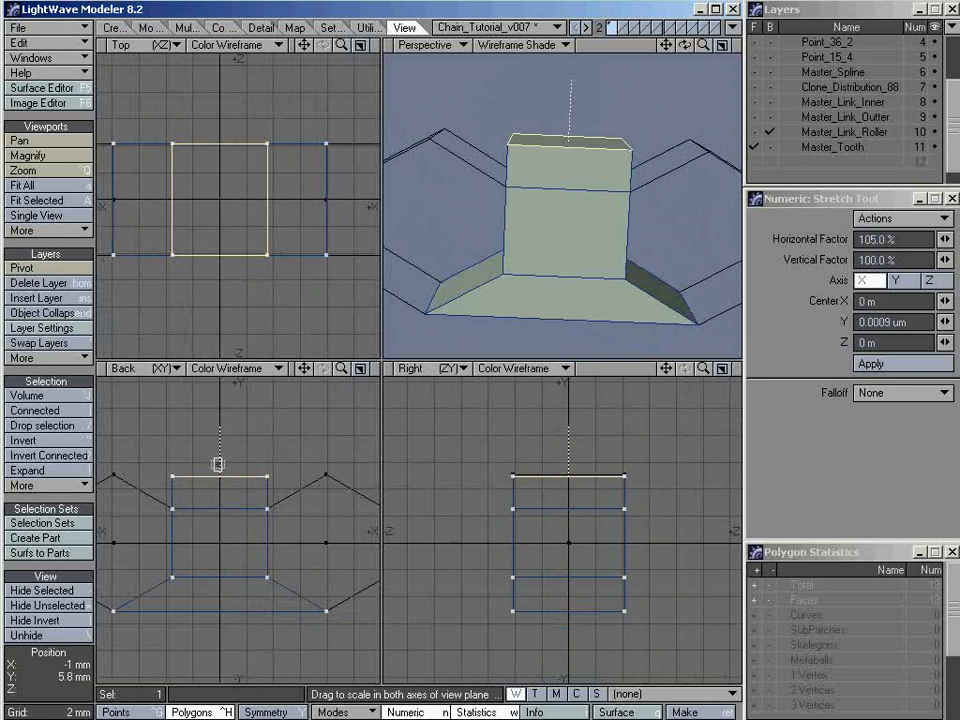
pyautogui.keyDown('alt'); pyautogui.moveTo(601, 150); pyautogui.dragTo(585, 204); pyautogui.keyUp('alt')
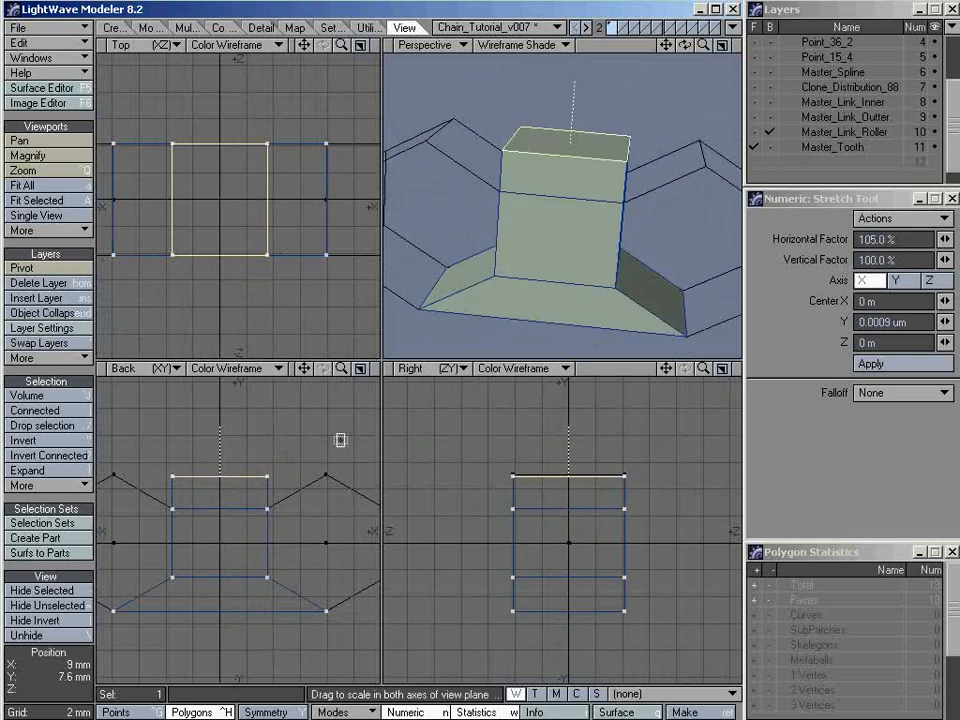
pyautogui.moveTo(340, 440); pyautogui.dragTo(252, 440)
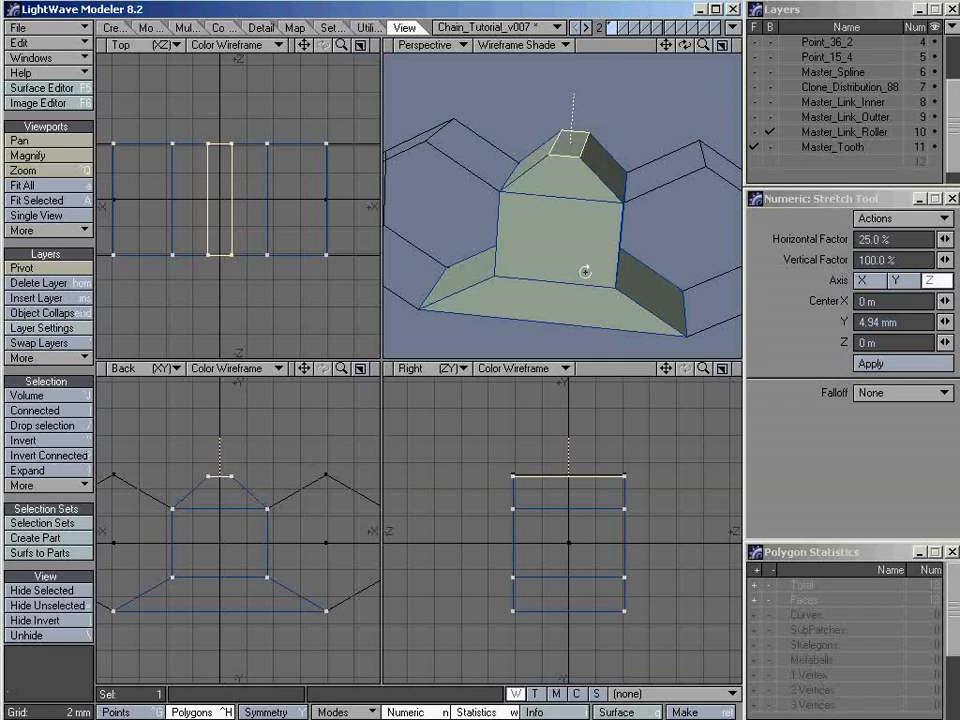
pyautogui.keyDown('alt'); pyautogui.moveTo(585, 270); pyautogui.dragTo(542, 327); pyautogui.keyUp('alt')
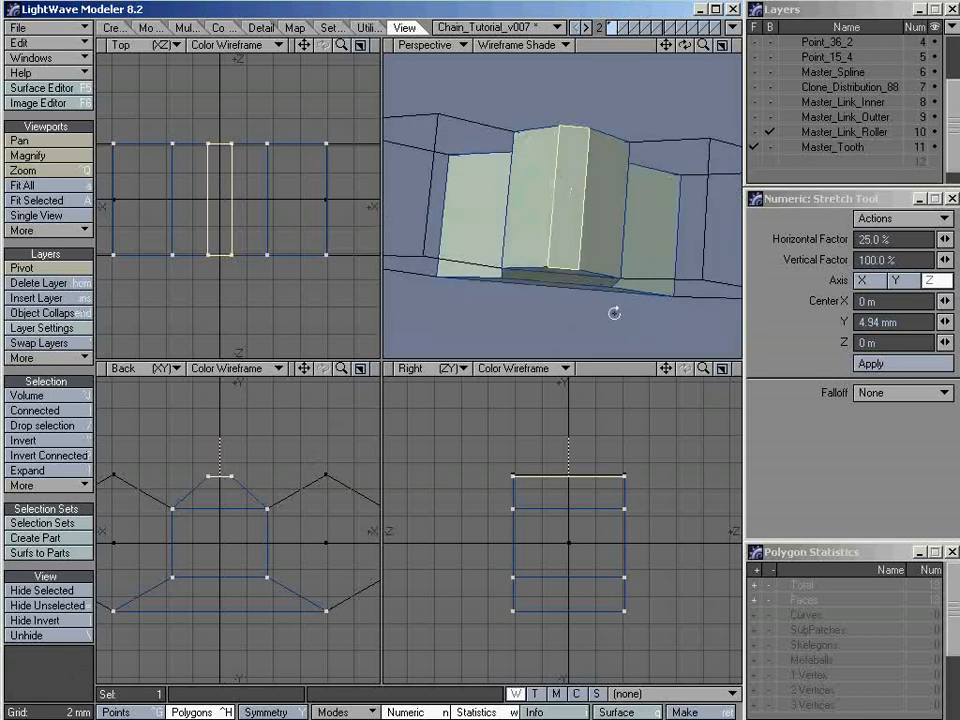
pyautogui.keyDown('alt'); pyautogui.moveTo(615, 313); pyautogui.dragTo(525, 255); pyautogui.keyUp('alt')
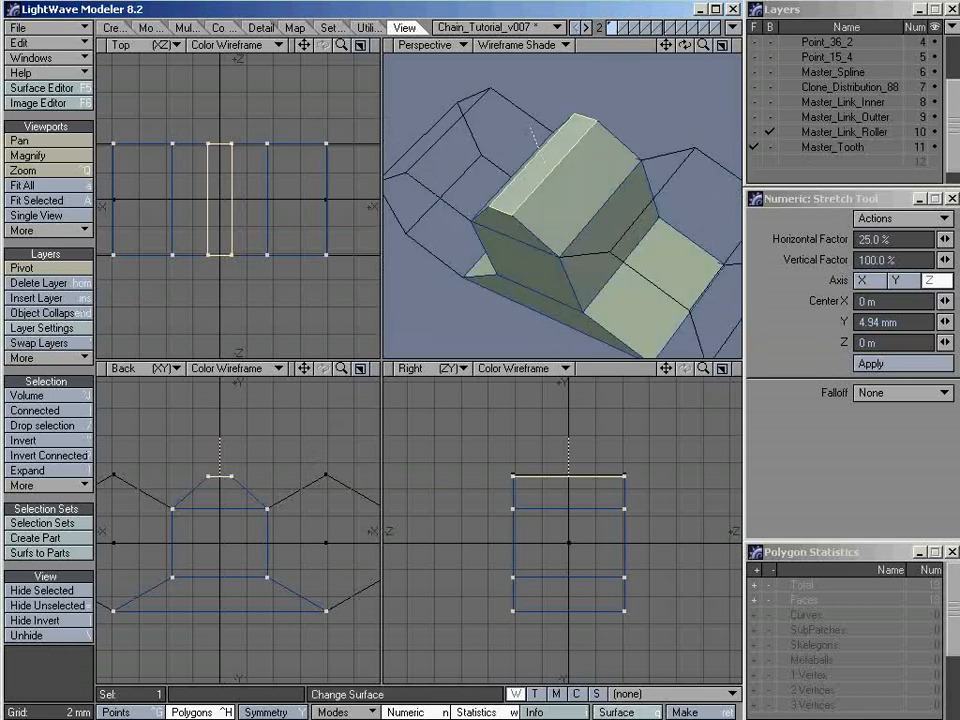
# Switch to the reference photo VAZ_FrontSprocket&Chain.jpg and examine the sprocket's exposed teeth up close
pyautogui.hotkey('alt', 'Tab')
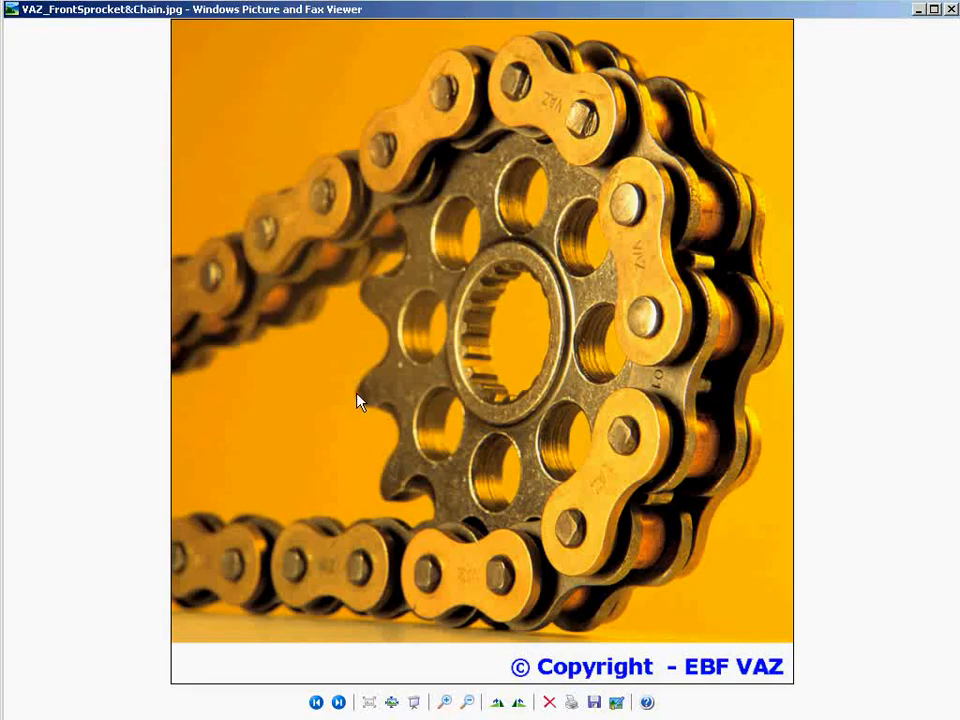
pyautogui.scroll(2, 358, 399)
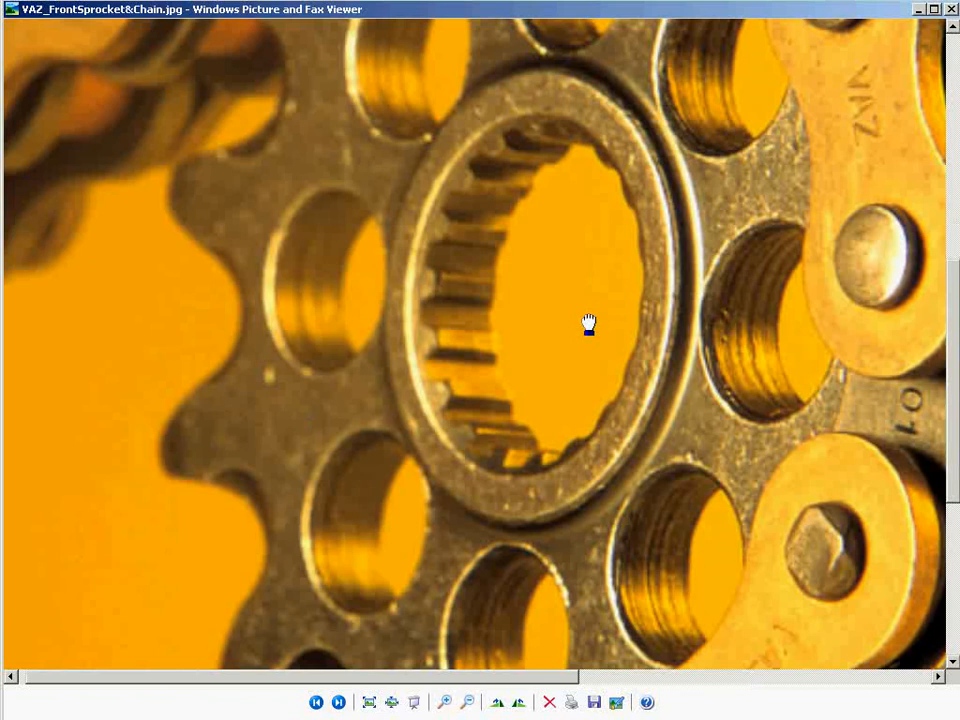
pyautogui.moveTo(589, 324); pyautogui.dragTo(889, 224)
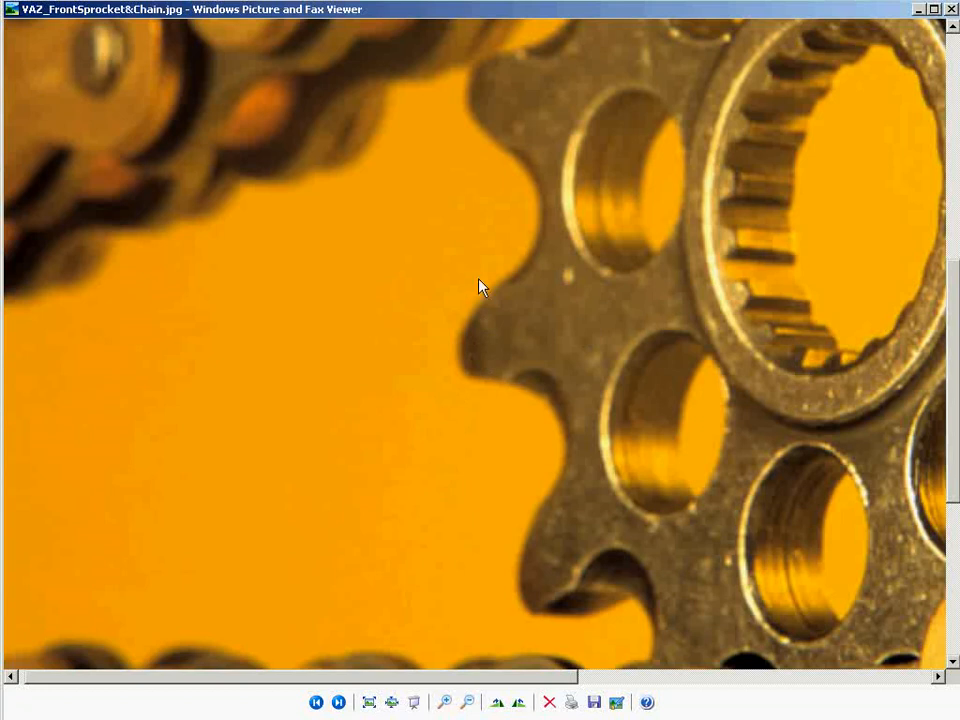
# Return from the reference photo to LightWave Modeler and stretch the tooth's top polygon to 80% along Z
pyautogui.scroll(-2, 499, 350)
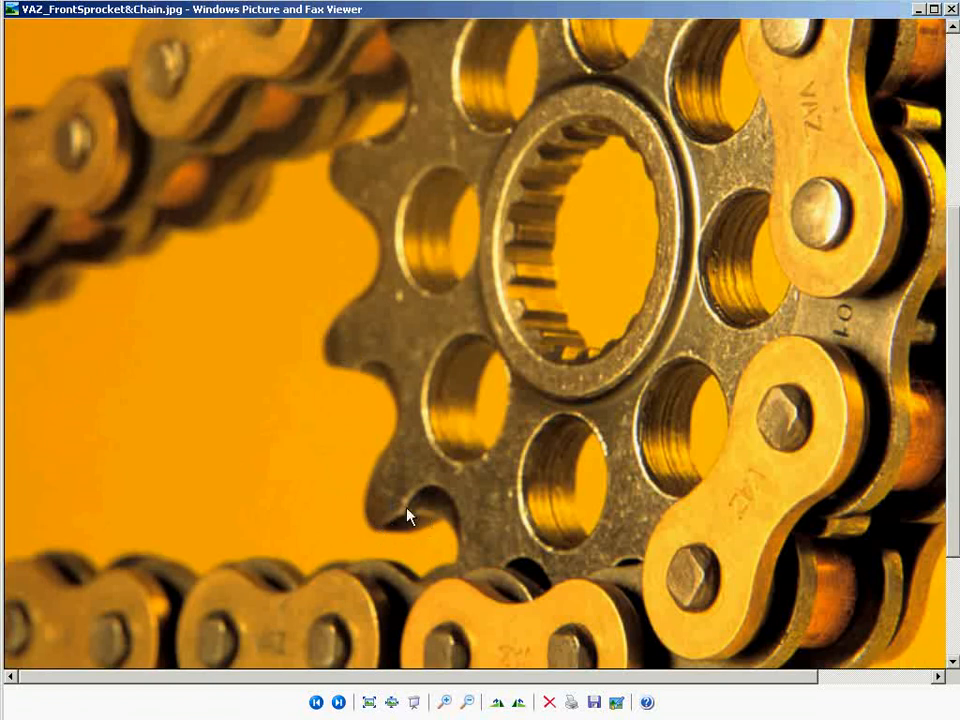
pyautogui.click(392, 703)
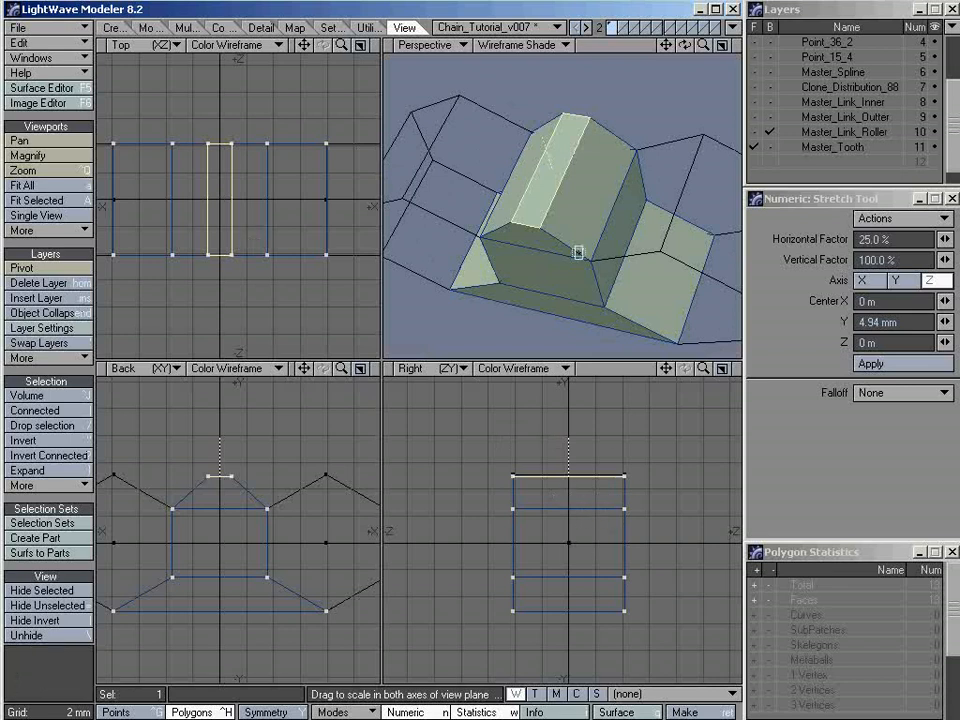
pyautogui.keyDown('alt'); pyautogui.moveTo(514, 161); pyautogui.dragTo(527, 214); pyautogui.keyUp('alt')
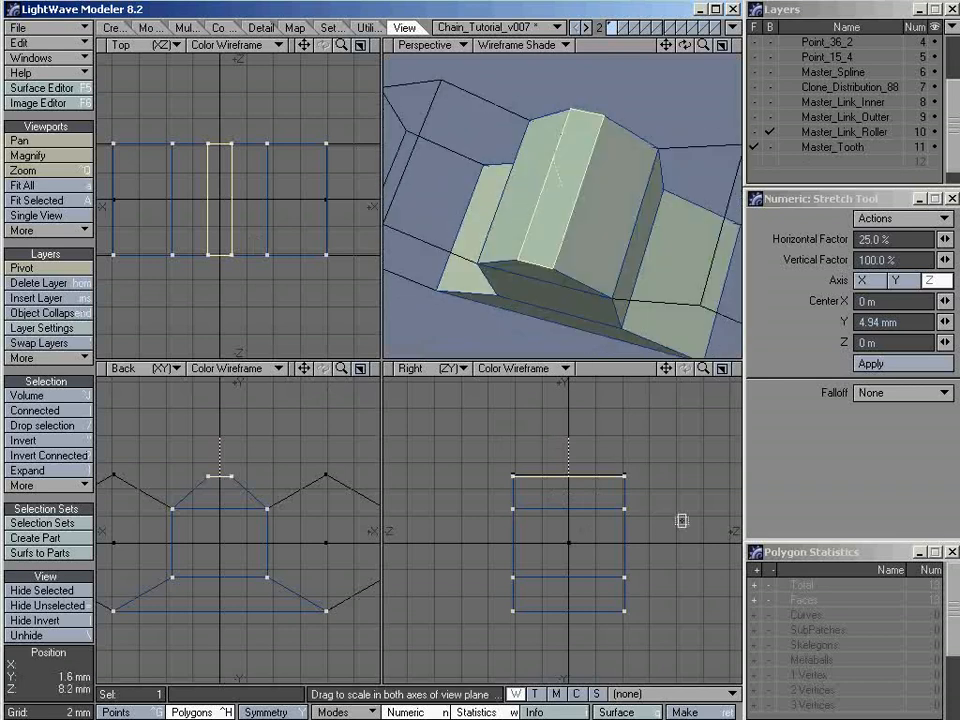
pyautogui.moveTo(687, 526)
pyautogui.keyDown('ctrl'); pyautogui.mouseDown()
pyautogui.moveTo(666, 526)
pyautogui.moveTo(692, 526)
pyautogui.mouseUp(); pyautogui.keyUp('ctrl')
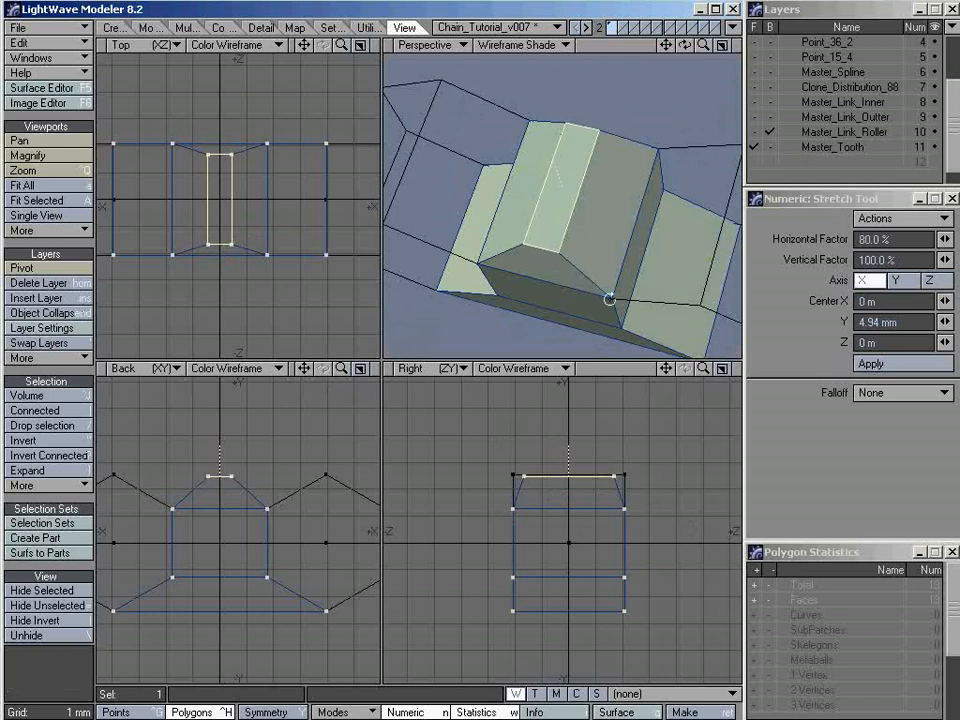
pyautogui.keyDown('alt'); pyautogui.moveTo(609, 298); pyautogui.dragTo(660, 219); pyautogui.keyUp('alt')
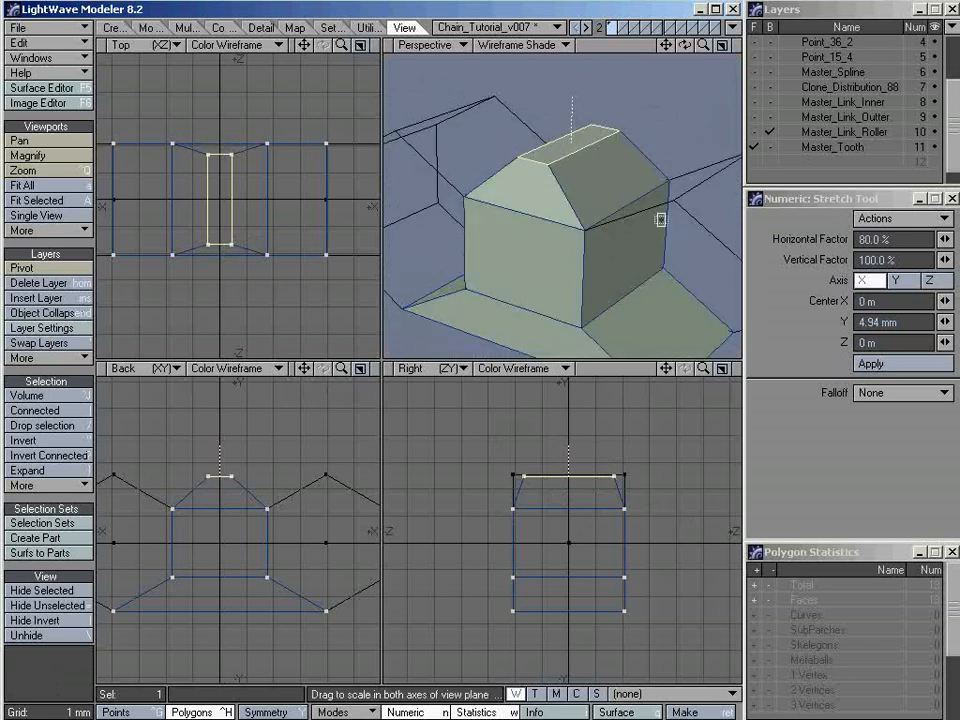
pyautogui.press('space')
# Deselect everything, preview the tooth as subpatches from another angle, and switch it back to plain faces
pyautogui.keyDown('alt'); pyautogui.moveTo(590, 251); pyautogui.dragTo(567, 277); pyautogui.keyUp('alt')
pyautogui.press('/')
pyautogui.press('Tab')
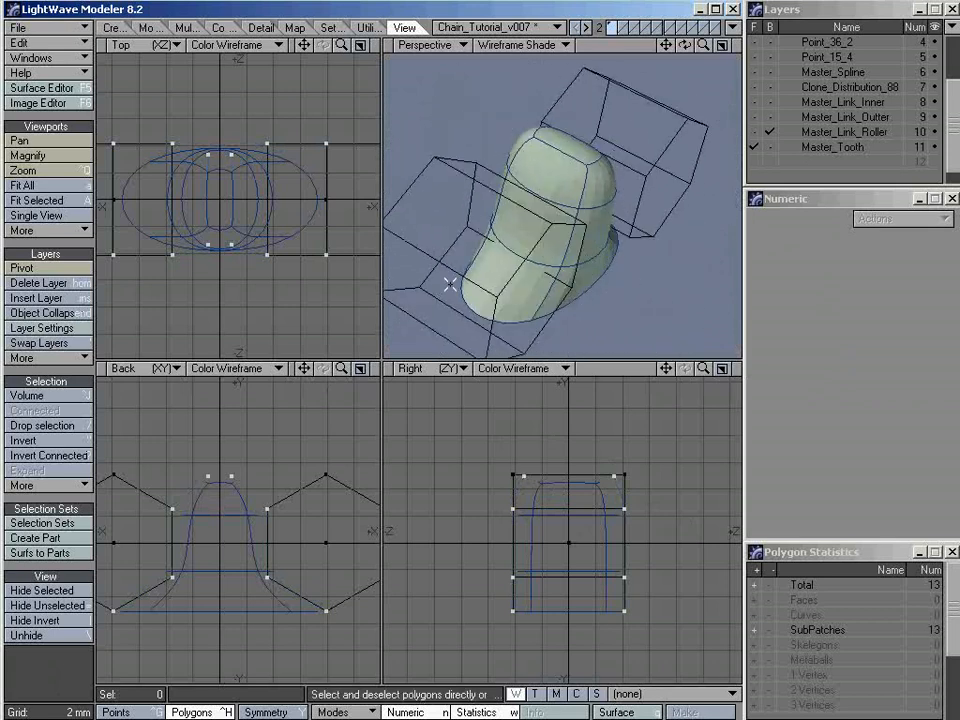
pyautogui.keyDown('alt'); pyautogui.moveTo(450, 285); pyautogui.dragTo(568, 257); pyautogui.keyUp('alt')
pyautogui.press('Tab')
# Select two adjoining polygons on the tooth's side and start BandSaw Pro on their band with the cuts reset to a single 50% division
pyautogui.keyDown('alt'); pyautogui.moveTo(626, 189); pyautogui.dragTo(603, 240); pyautogui.keyUp('alt')
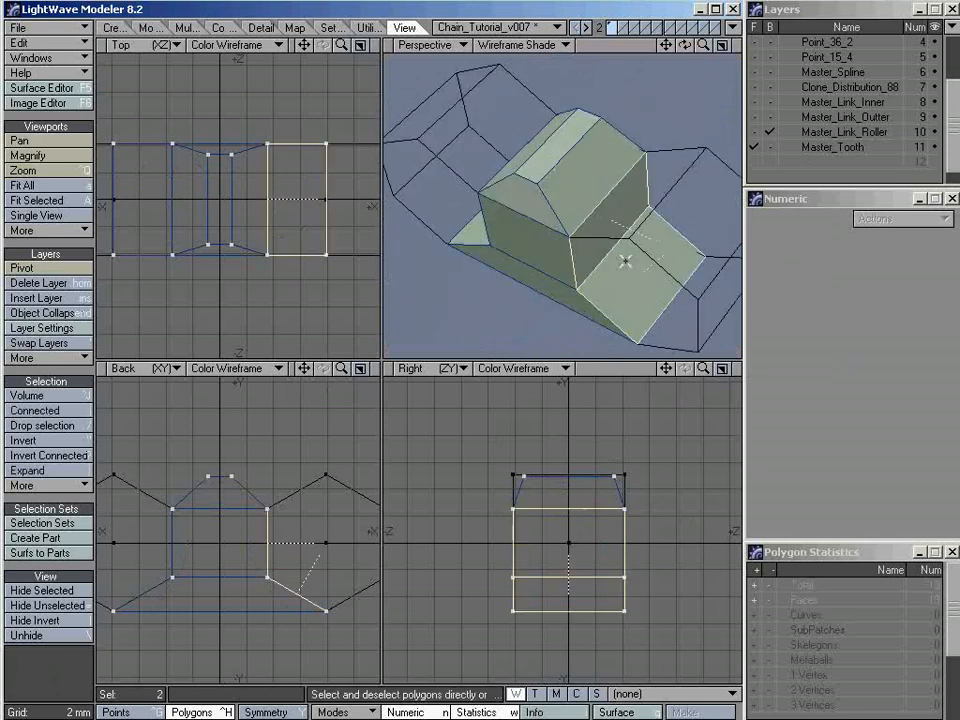
pyautogui.keyDown('alt'); pyautogui.moveTo(505, 153); pyautogui.dragTo(543, 192); pyautogui.keyUp('alt')
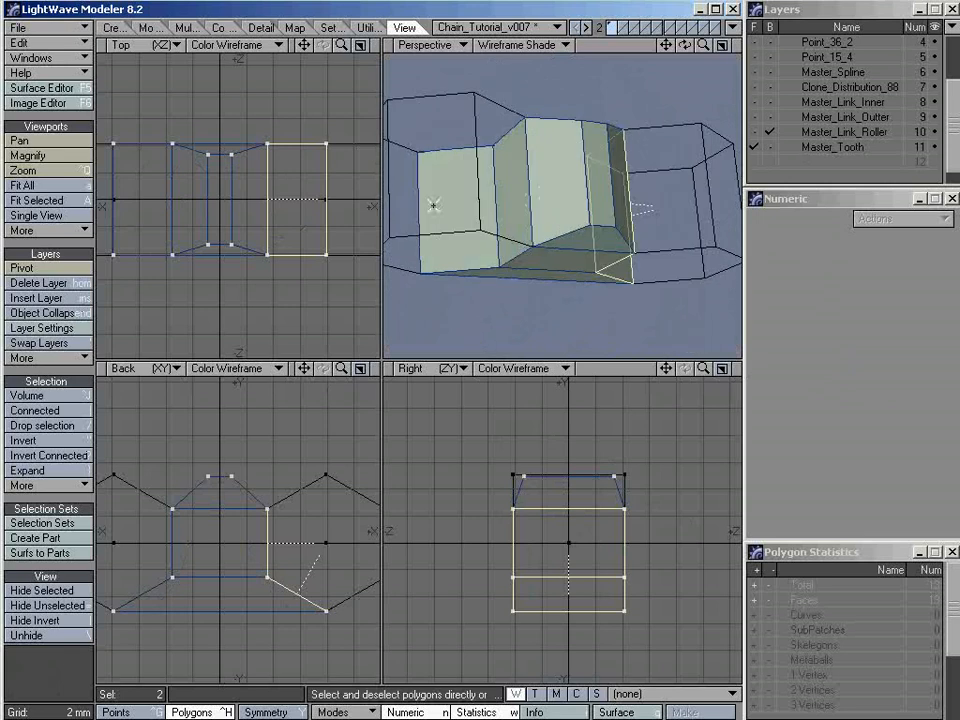
pyautogui.keyDown('alt'); pyautogui.moveTo(433, 205); pyautogui.dragTo(539, 206); pyautogui.keyUp('alt')
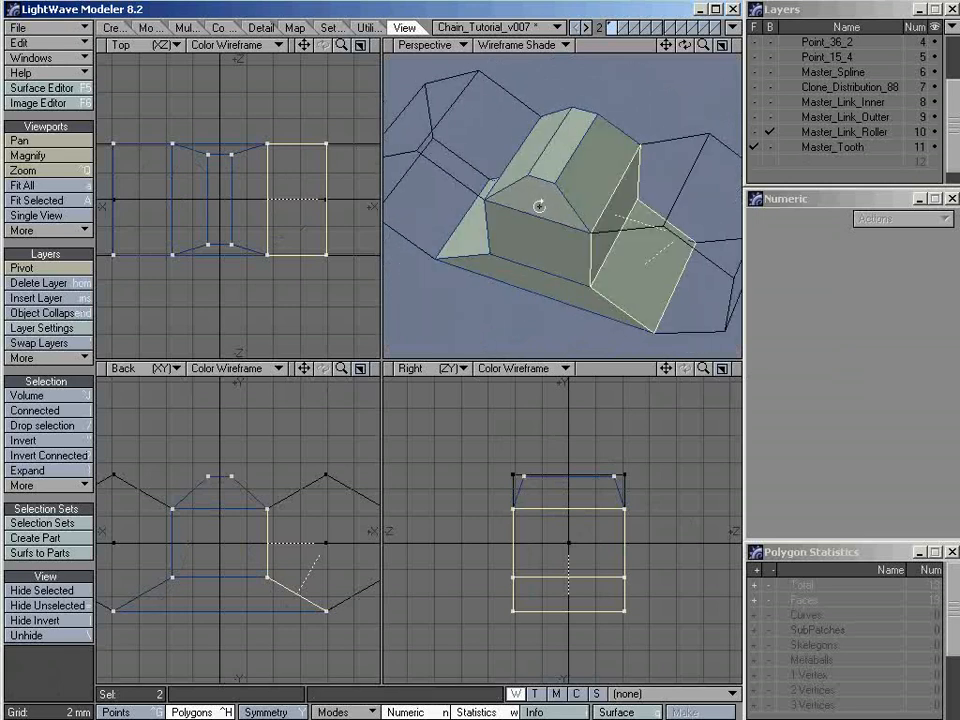
pyautogui.click(187, 27)
pyautogui.click(55, 440)
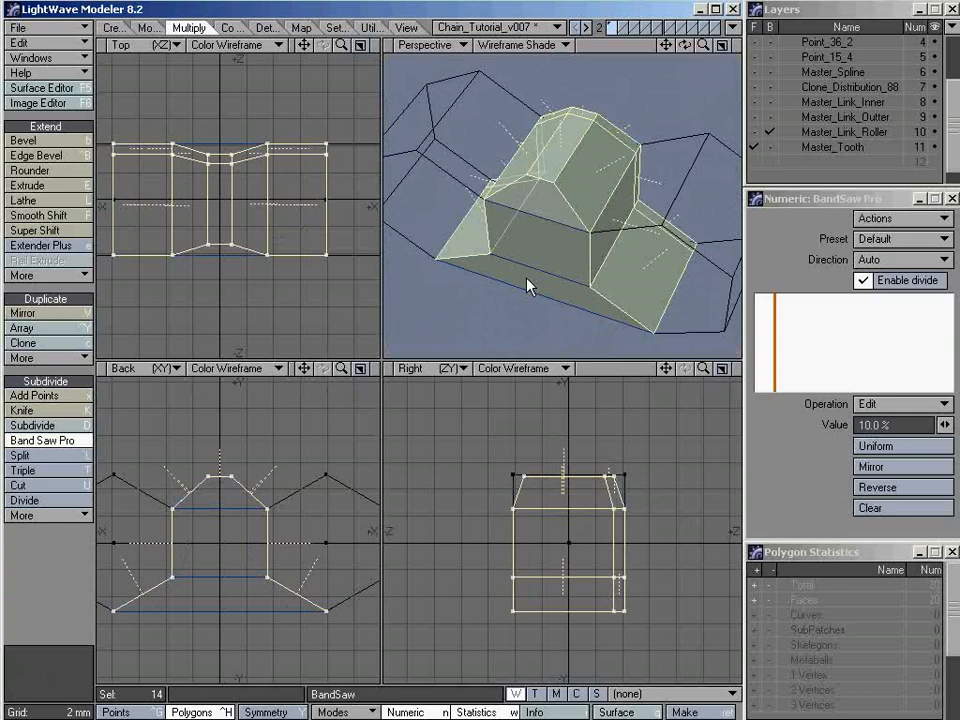
pyautogui.keyDown('alt'); pyautogui.moveTo(528, 287); pyautogui.dragTo(525, 236); pyautogui.keyUp('alt')
pyautogui.click(868, 508)
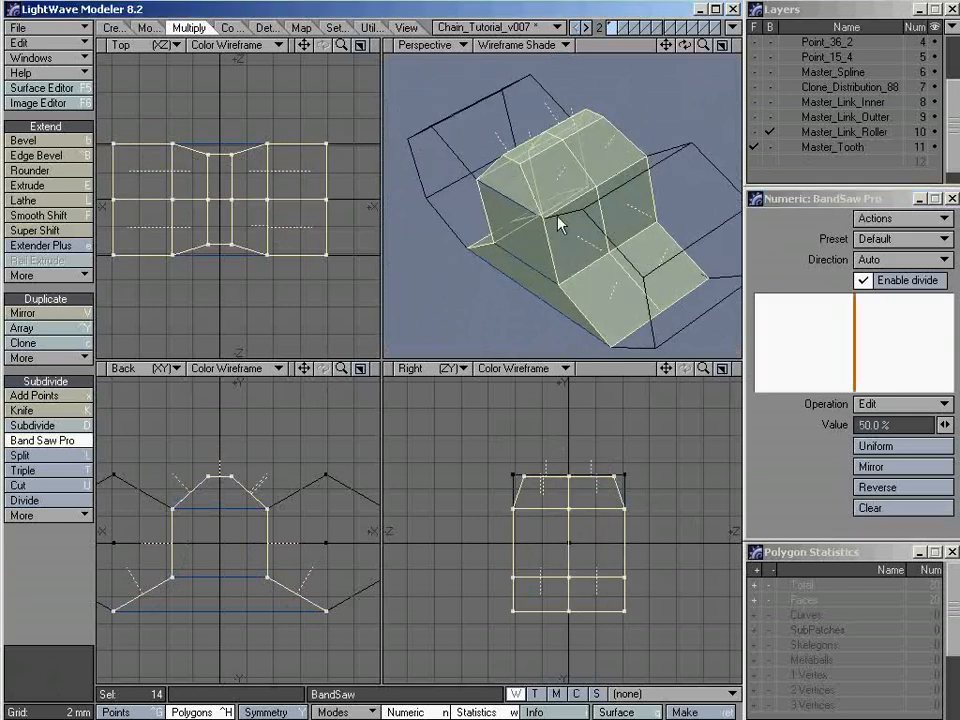
# Set the band saw cut to 2% and mirror it, dividing the tooth's band close to both side edges
pyautogui.click(898, 425)
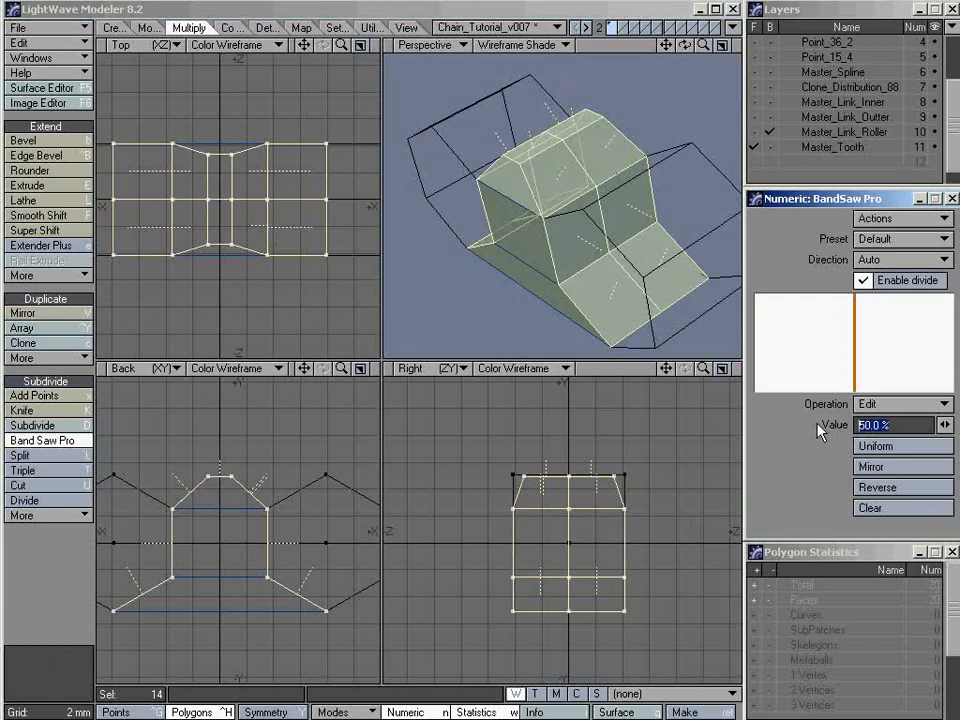
pyautogui.write('2')
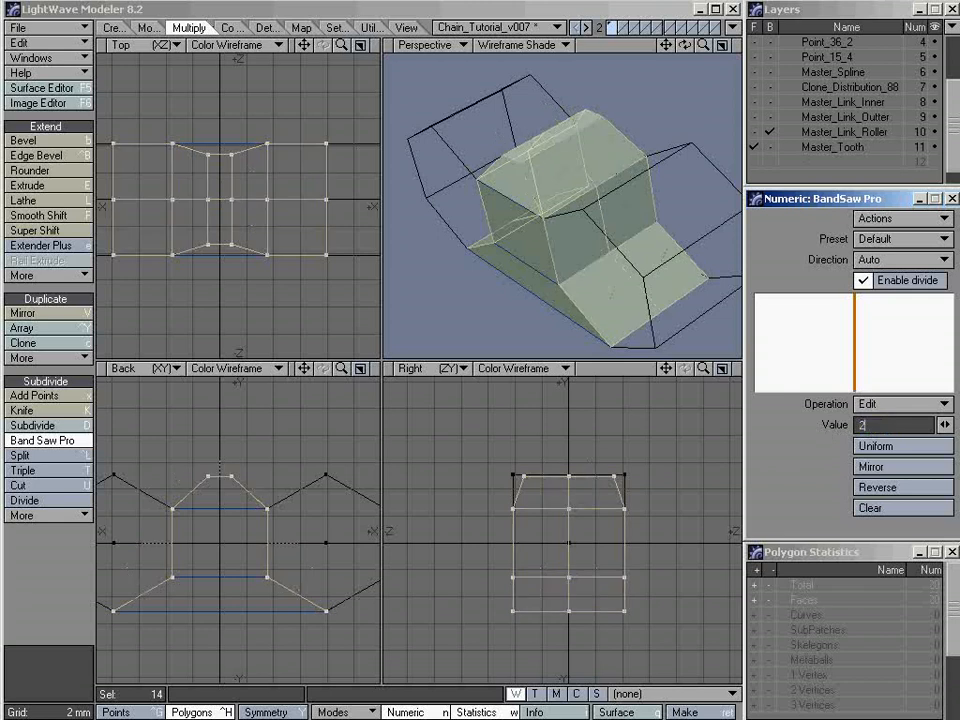
pyautogui.press('Tab')
pyautogui.moveTo(648, 152)
pyautogui.keyDown('ctrl'); pyautogui.keyDown('alt'); pyautogui.mouseDown()
pyautogui.moveTo(568, 274)
pyautogui.moveTo(643, 186)
pyautogui.moveTo(703, 189)
pyautogui.moveTo(574, 199)
pyautogui.moveTo(590, 200)
pyautogui.moveTo(589, 216)
pyautogui.moveTo(609, 208)
pyautogui.moveTo(567, 223)
pyautogui.moveTo(495, 225)
pyautogui.moveTo(628, 236)
pyautogui.moveTo(547, 234)
pyautogui.moveTo(553, 208)
pyautogui.moveTo(553, 238)
pyautogui.moveTo(484, 184)
pyautogui.moveTo(531, 249)
pyautogui.mouseUp(); pyautogui.keyUp('alt'); pyautogui.keyUp('ctrl')
pyautogui.click(885, 475)
pyautogui.keyDown('ctrl'); pyautogui.keyDown('alt'); pyautogui.moveTo(452, 191); pyautogui.dragTo(480, 190); pyautogui.keyUp('alt'); pyautogui.keyUp('ctrl')
pyautogui.keyDown('alt'); pyautogui.moveTo(480, 190); pyautogui.dragTo(474, 231); pyautogui.keyUp('alt')
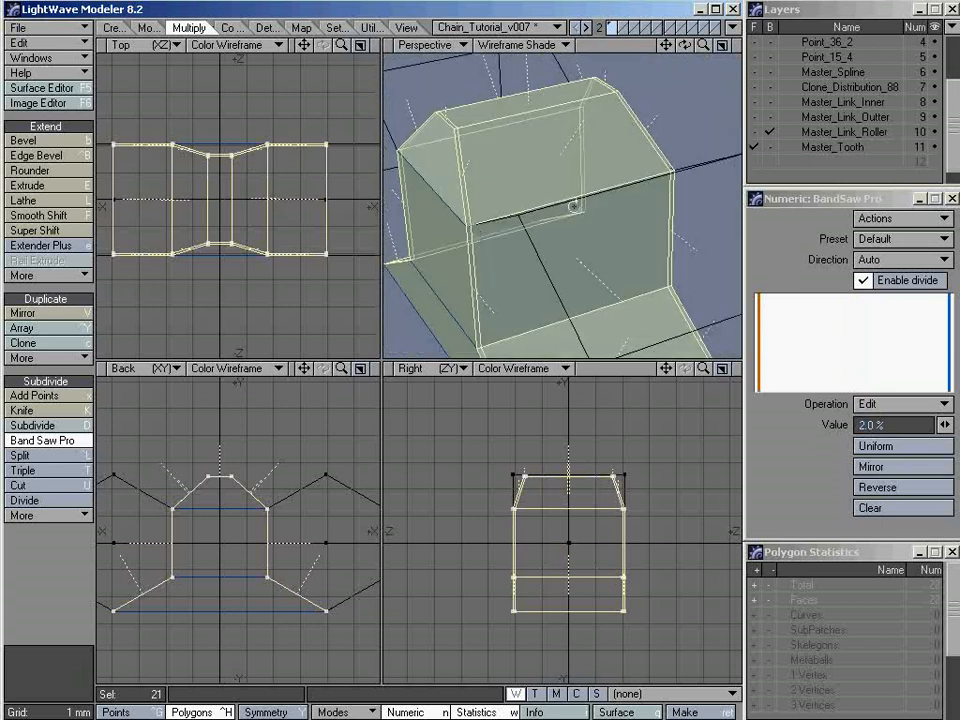
pyautogui.moveTo(574, 206)
pyautogui.keyDown('alt'); pyautogui.mouseDown()
pyautogui.moveTo(514, 238)
pyautogui.moveTo(555, 266)
pyautogui.moveTo(581, 229)
pyautogui.moveTo(576, 193)
pyautogui.mouseUp(); pyautogui.keyUp('alt')
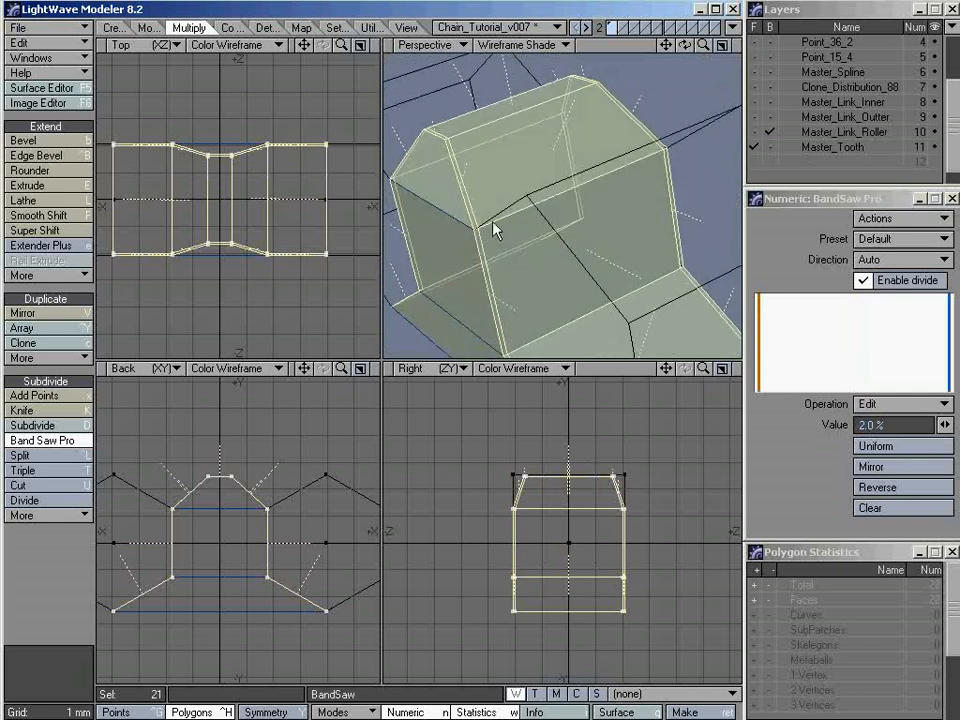
pyautogui.keyDown('alt'); pyautogui.moveTo(588, 233); pyautogui.dragTo(559, 246); pyautogui.keyUp('alt')
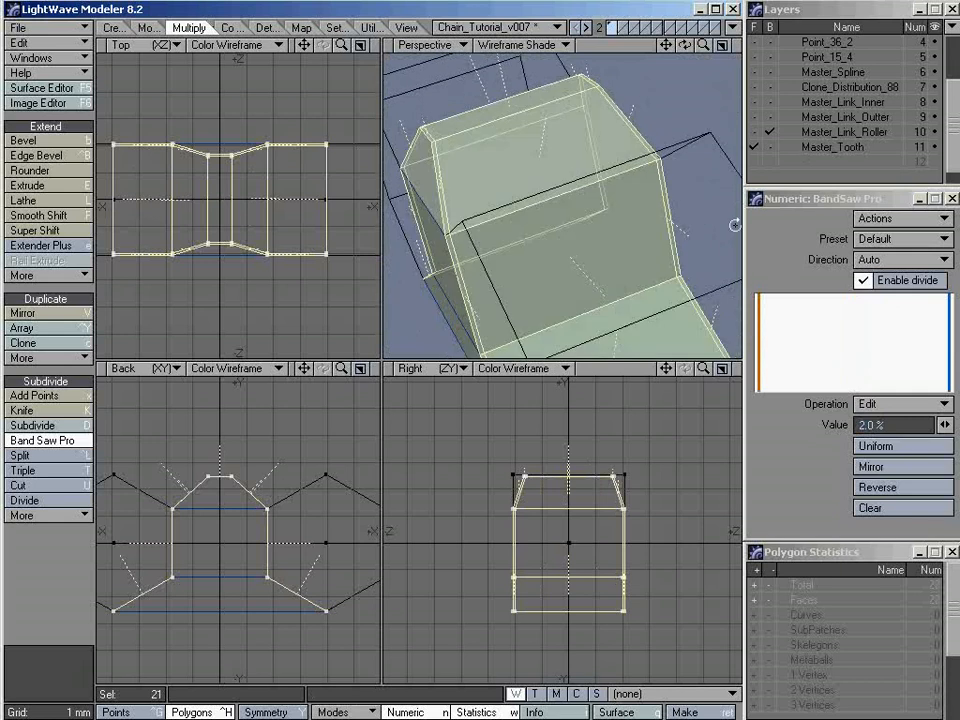
pyautogui.keyDown('alt'); pyautogui.moveTo(474, 147); pyautogui.dragTo(408, 33); pyautogui.keyUp('alt')
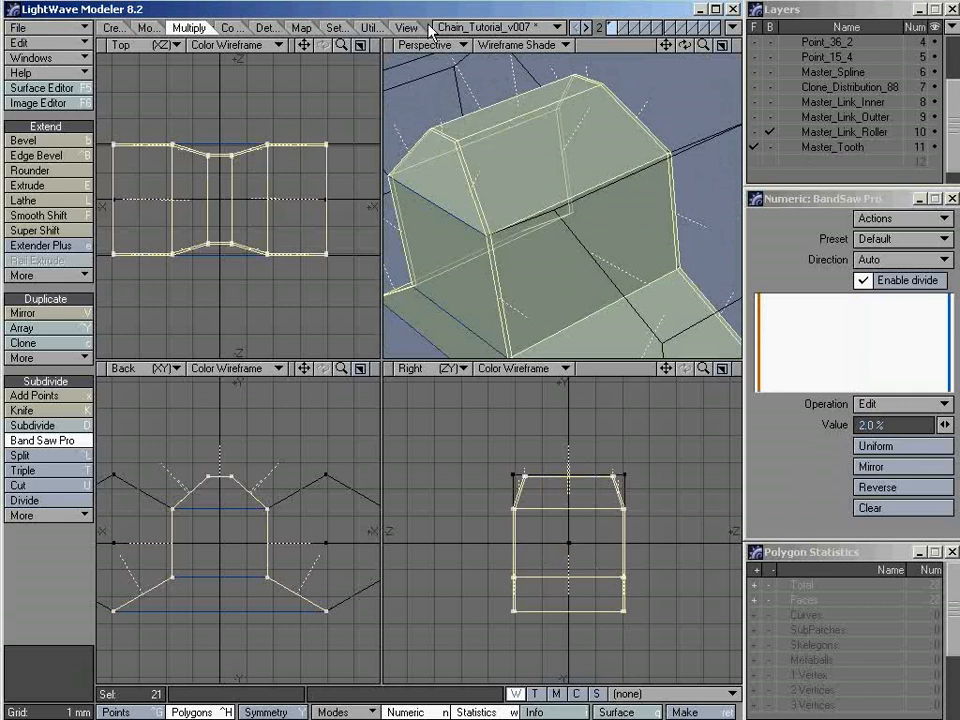
pyautogui.press('space')
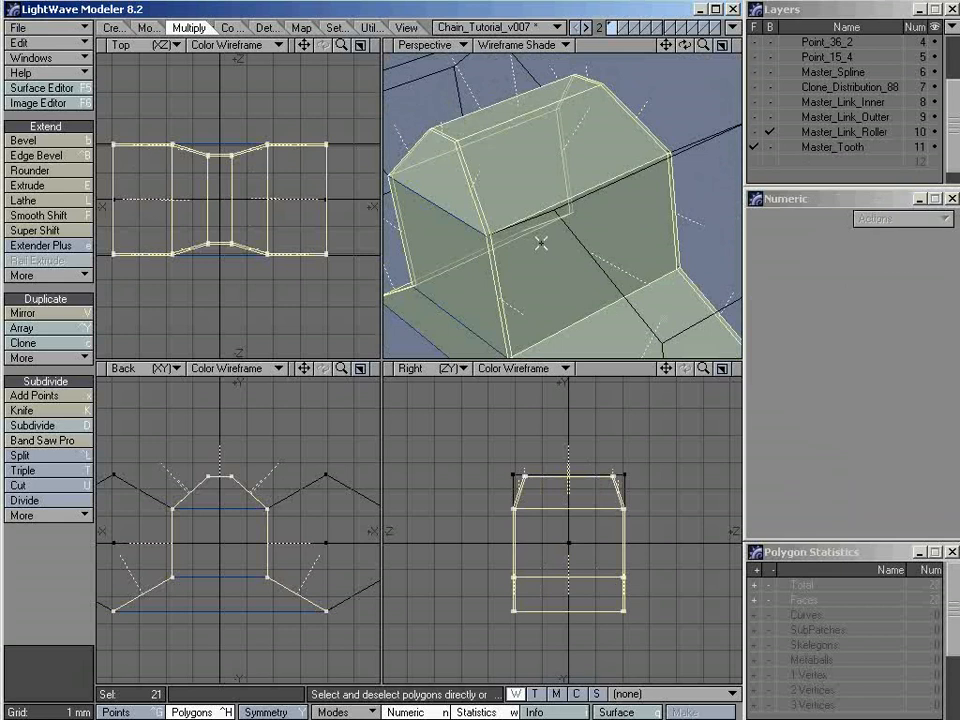
# Check the edge-tightened tooth as subpatches in wireframe and Texture shading, zoom in on the tip, and return to plain faces
pyautogui.press('/')
pyautogui.keyDown('alt'); pyautogui.moveTo(489, 226); pyautogui.dragTo(585, 238); pyautogui.keyUp('alt')
pyautogui.press('a')
pyautogui.keyDown('alt'); pyautogui.moveTo(491, 212); pyautogui.dragTo(571, 207); pyautogui.keyUp('alt')
pyautogui.press('Tab')
pyautogui.keyDown('alt'); pyautogui.moveTo(534, 172); pyautogui.dragTo(497, 203); pyautogui.keyUp('alt')
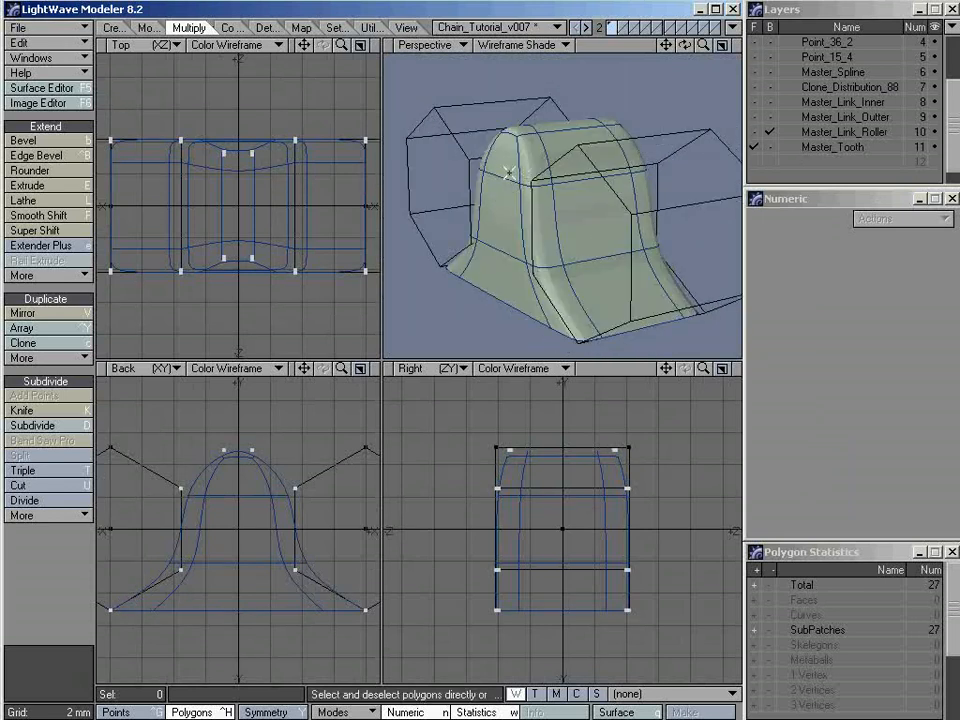
pyautogui.keyDown('alt'); pyautogui.moveTo(514, 176); pyautogui.dragTo(579, 254); pyautogui.keyUp('alt')
pyautogui.keyDown('alt'); pyautogui.moveTo(537, 137); pyautogui.dragTo(490, 178); pyautogui.keyUp('alt')
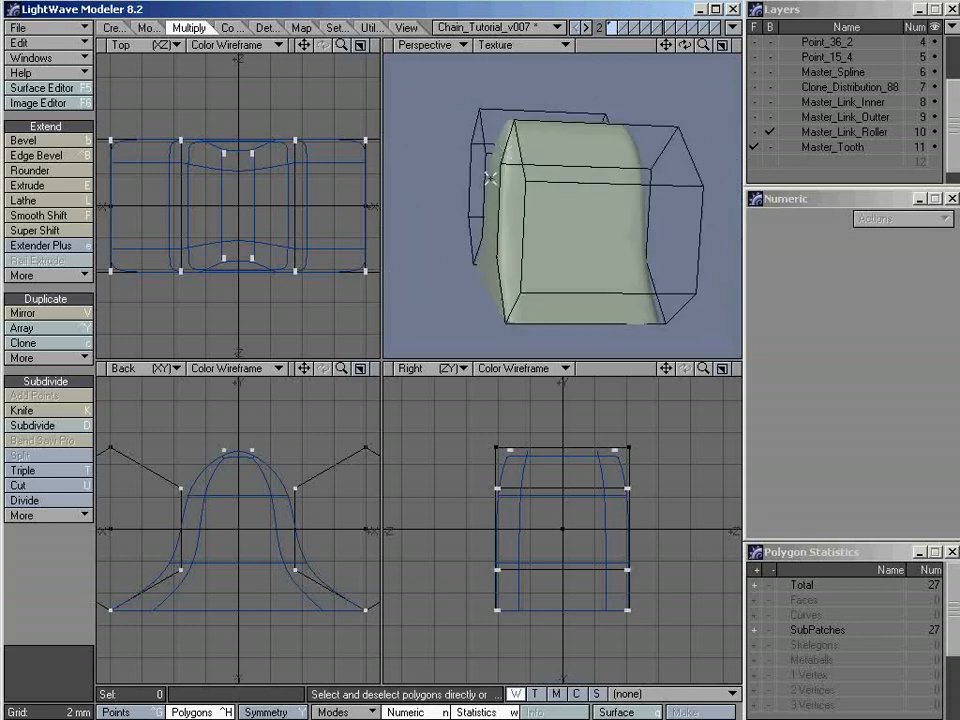
pyautogui.keyDown('alt'); pyautogui.moveTo(506, 127); pyautogui.dragTo(675, 187); pyautogui.keyUp('alt')
pyautogui.press('KP_5')
pyautogui.press('Tab')
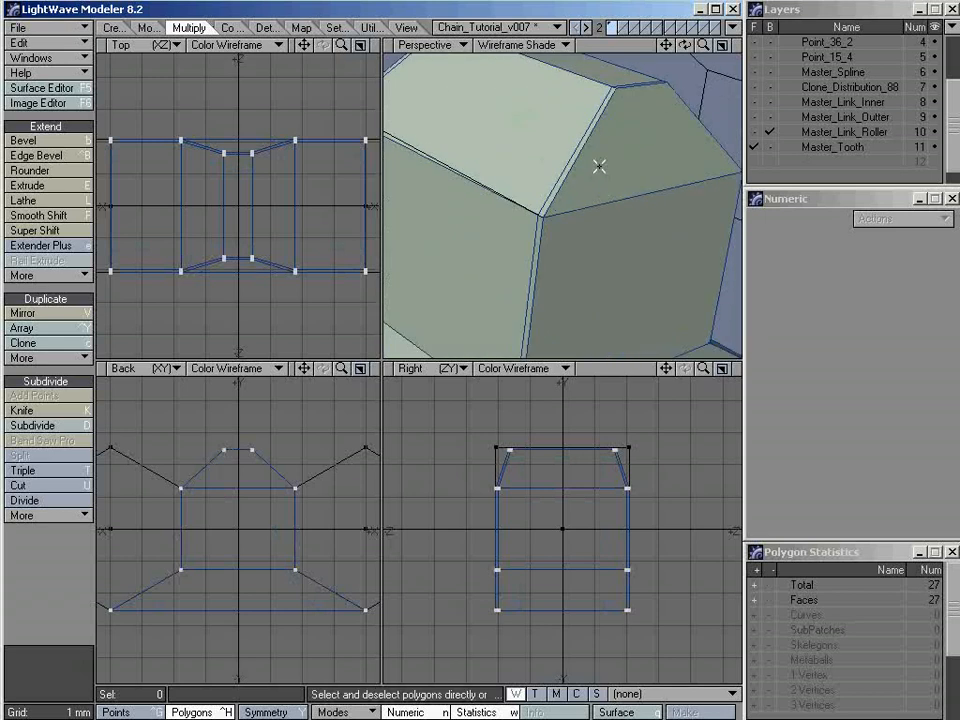
# Select three adjoining polygons around the tooth's tapered tip and band-saw their ring with a single cut at 2%
pyautogui.moveTo(599, 166); pyautogui.dragTo(560, 159)
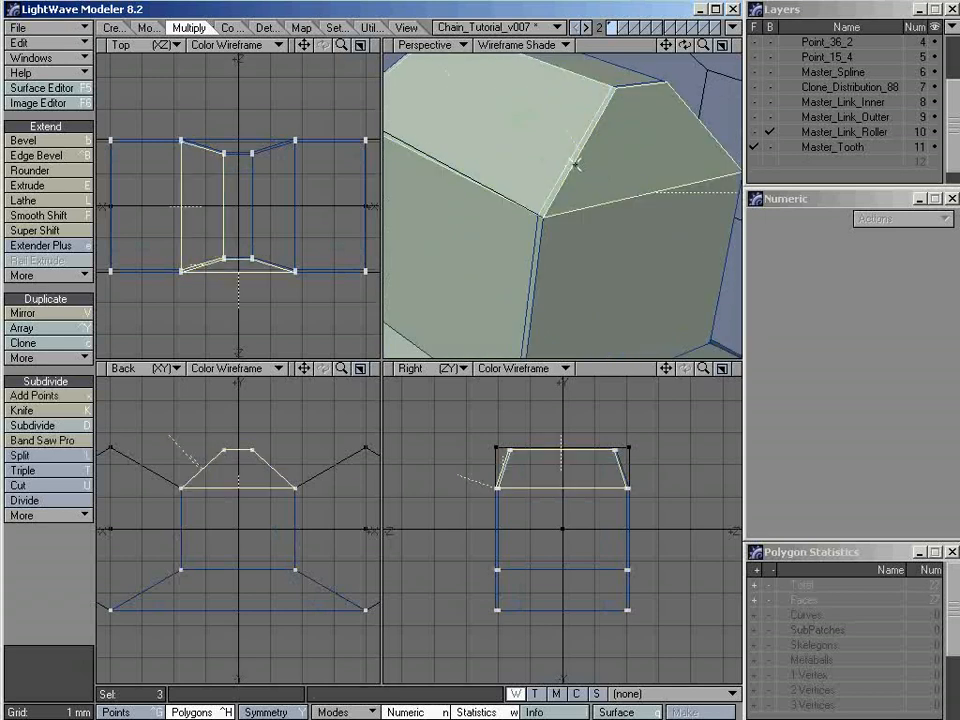
pyautogui.moveTo(626, 210)
pyautogui.keyDown('alt'); pyautogui.mouseDown()
pyautogui.moveTo(561, 193)
pyautogui.moveTo(624, 223)
pyautogui.moveTo(585, 234)
pyautogui.moveTo(628, 210)
pyautogui.mouseUp(); pyautogui.keyUp('alt')
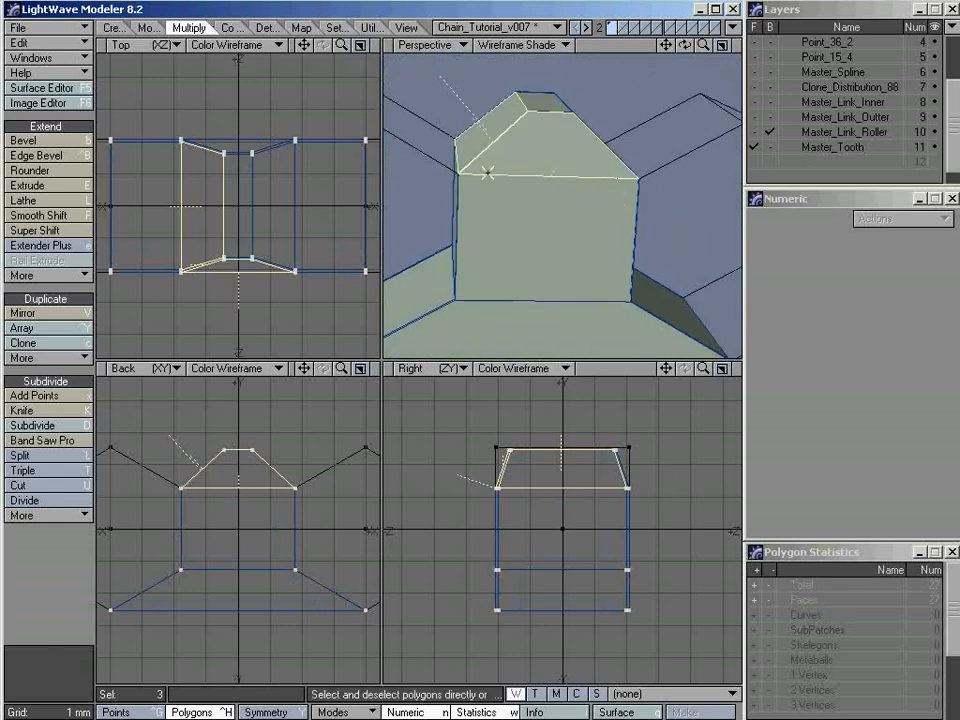
pyautogui.keyDown('alt'); pyautogui.moveTo(602, 171); pyautogui.dragTo(523, 214); pyautogui.keyUp('alt')
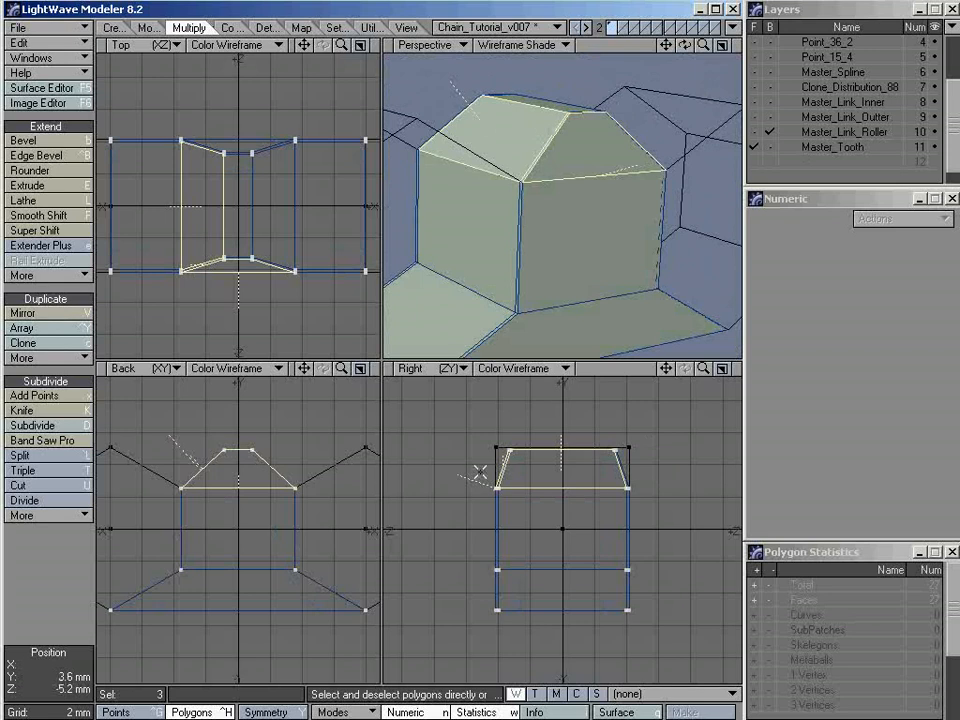
pyautogui.click(36, 446)
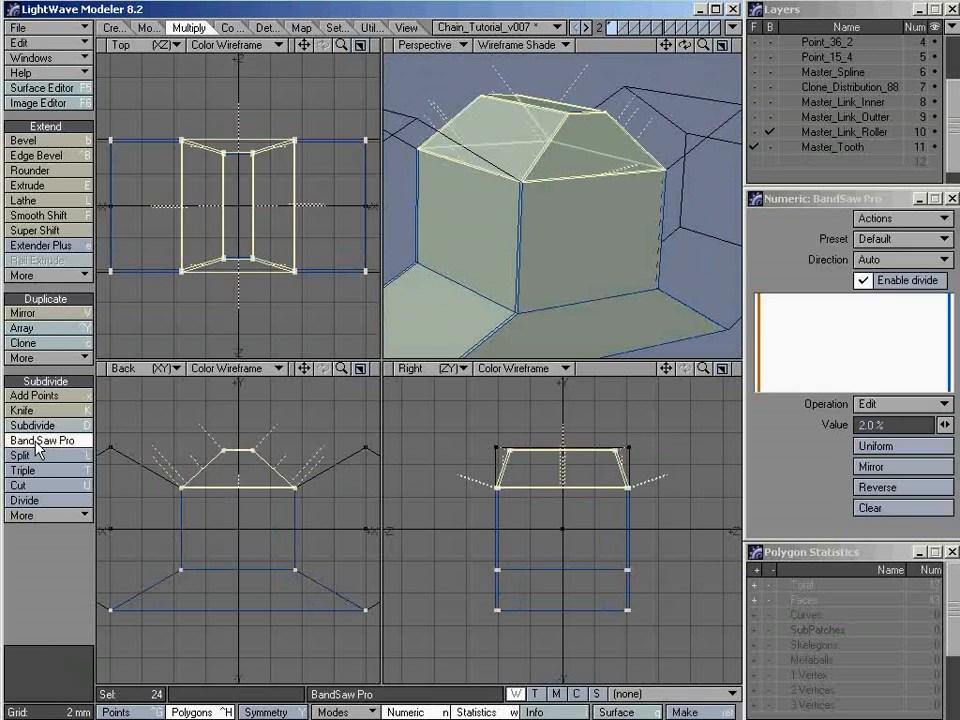
pyautogui.click(871, 508)
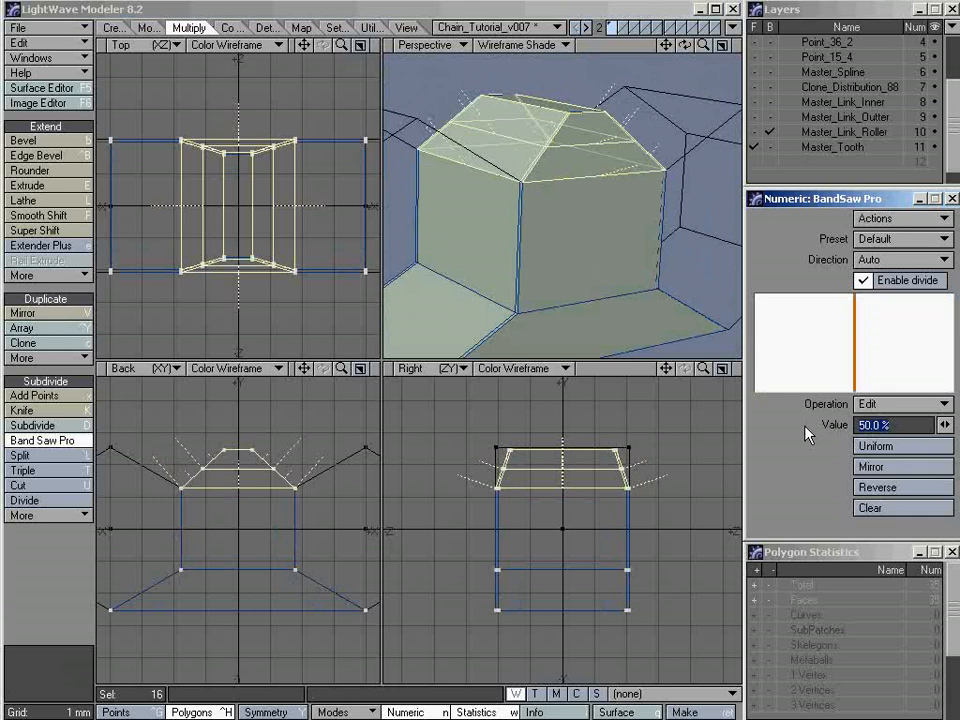
pyautogui.write('2')
pyautogui.press('Return')
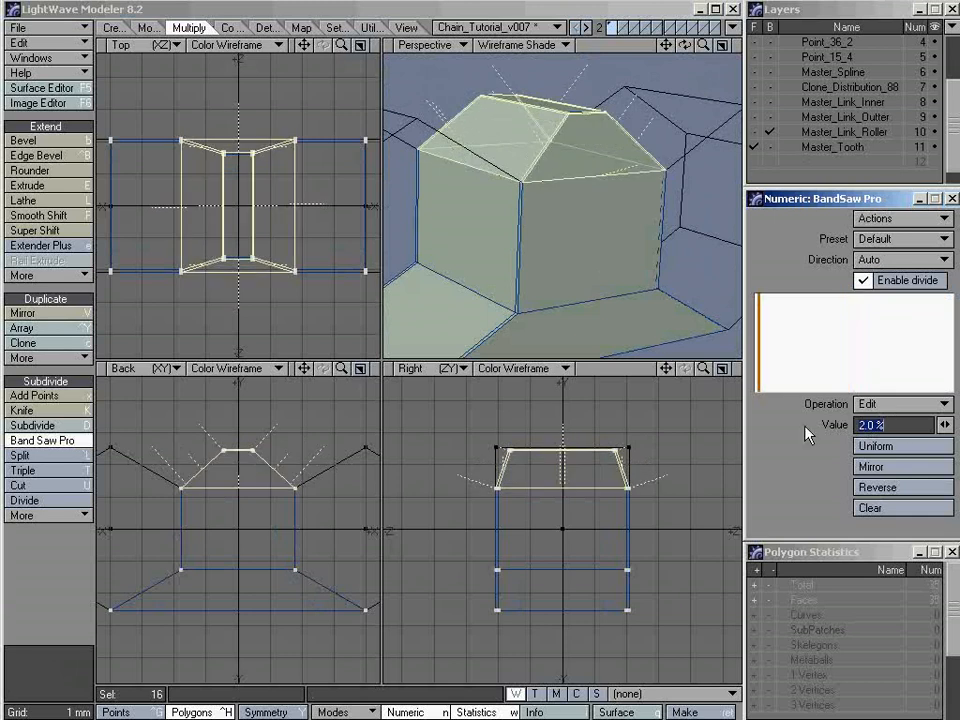
# Reverse the band saw cut to 98% so it runs along the taper's lower edge, and finish the cut
pyautogui.keyDown('ctrl'); pyautogui.keyDown('alt'); pyautogui.moveTo(563, 124); pyautogui.dragTo(624, 124); pyautogui.keyUp('alt'); pyautogui.keyUp('ctrl')
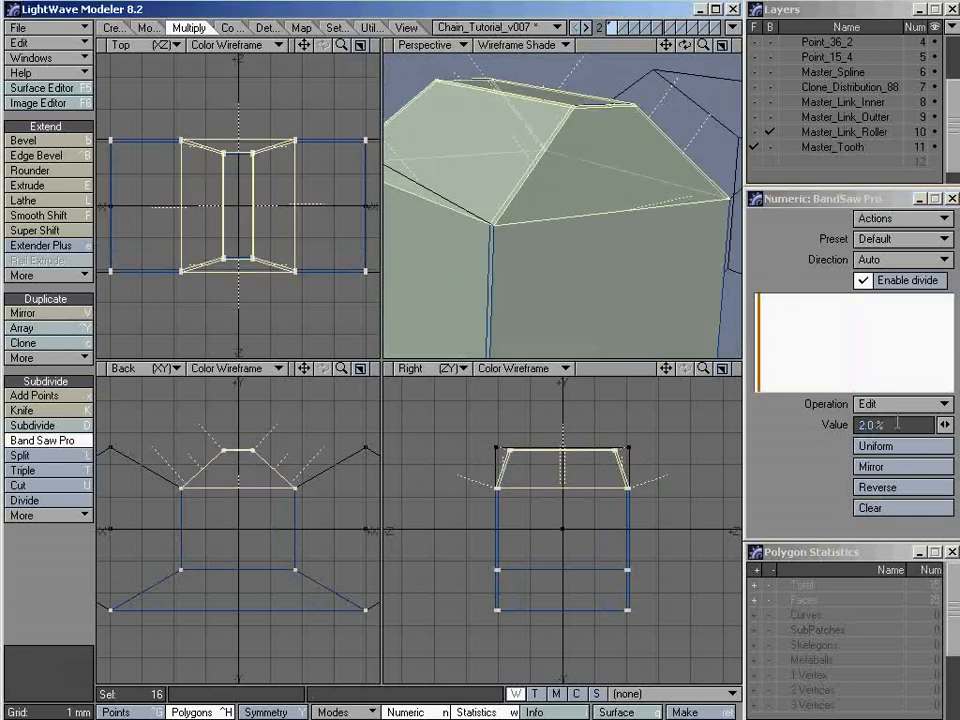
pyautogui.keyDown('alt'); pyautogui.moveTo(603, 262); pyautogui.dragTo(568, 250); pyautogui.keyUp('alt')
pyautogui.click(881, 465)
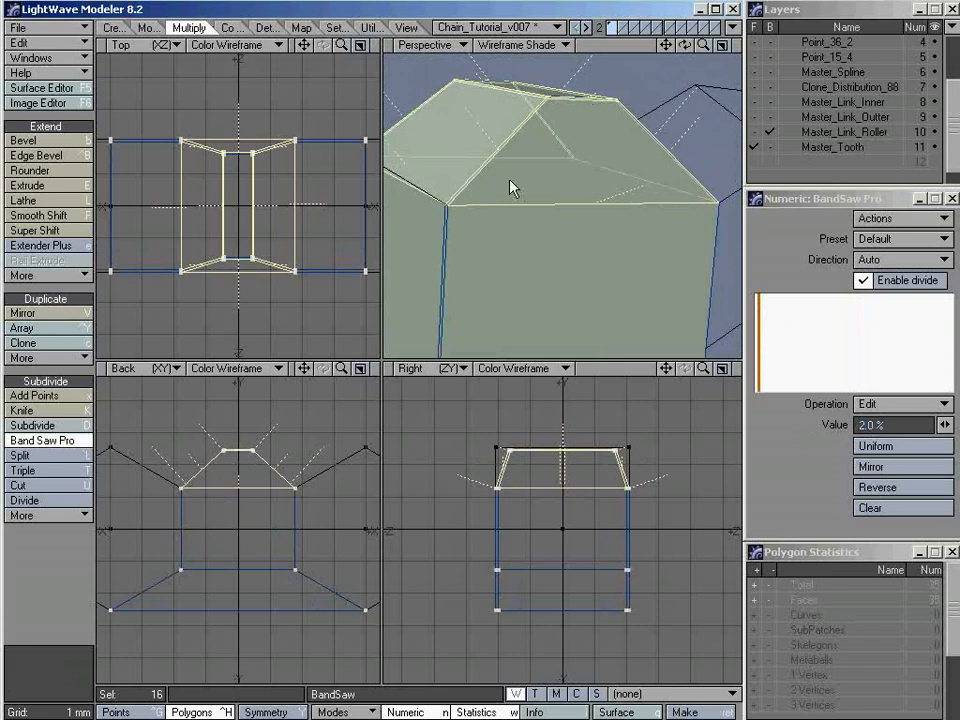
pyautogui.click(903, 489)
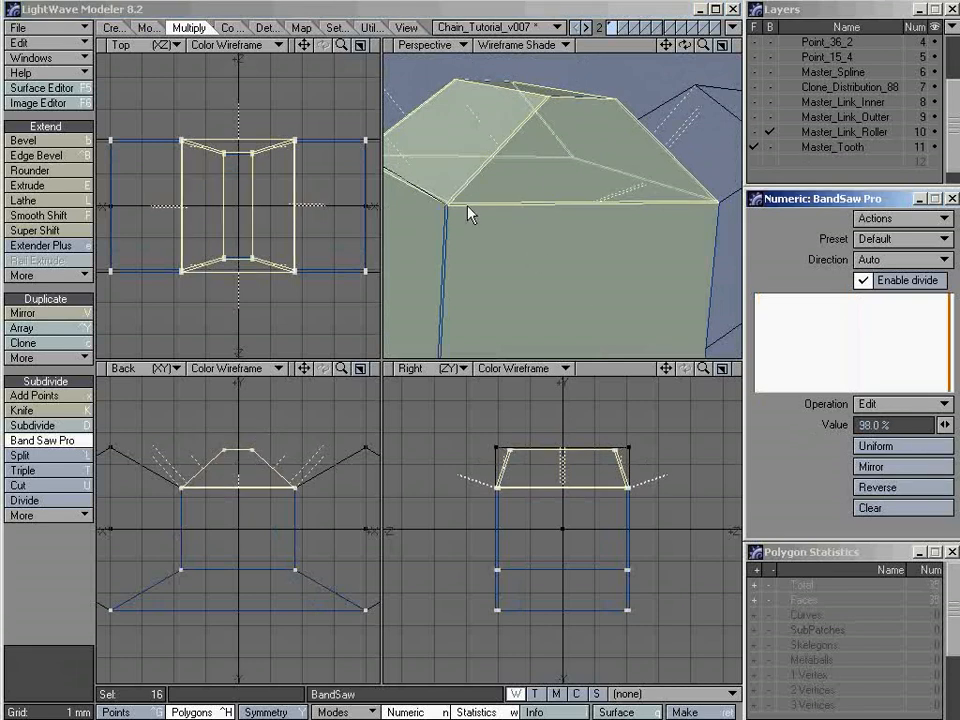
pyautogui.keyDown('alt'); pyautogui.moveTo(470, 213); pyautogui.dragTo(545, 212); pyautogui.keyUp('alt')
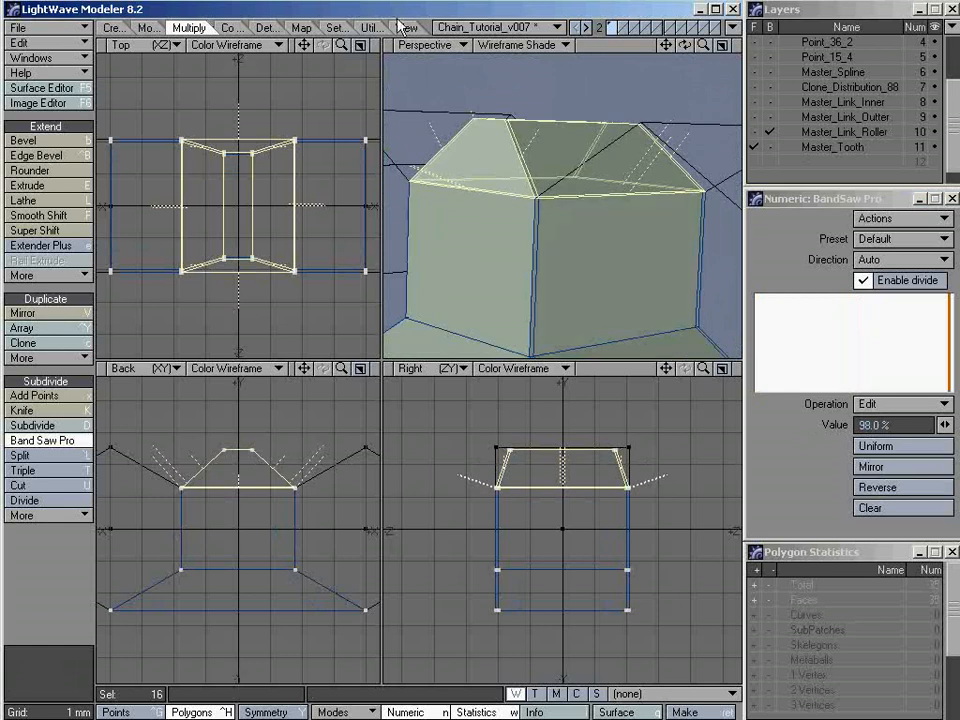
pyautogui.press('space')
pyautogui.press('/')
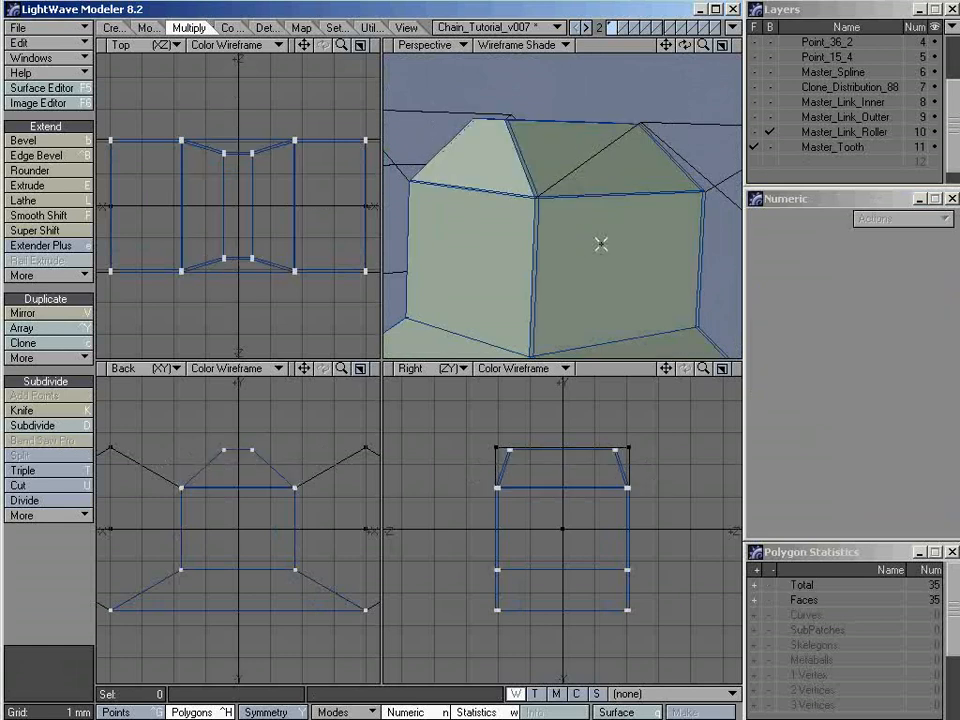
# Convert the tooth to subpatches, fit it in view with Texture shading, and inspect its rounded shape from several angles
pyautogui.keyDown('ctrl'); pyautogui.keyDown('alt'); pyautogui.moveTo(601, 244); pyautogui.dragTo(605, 166); pyautogui.keyUp('alt'); pyautogui.keyUp('ctrl')
pyautogui.press('a')
pyautogui.hotkey('shift', 'a')
pyautogui.press('Tab')
pyautogui.press('KP_3')
pyautogui.keyDown('alt'); pyautogui.moveTo(602, 259); pyautogui.dragTo(514, 204); pyautogui.keyUp('alt')
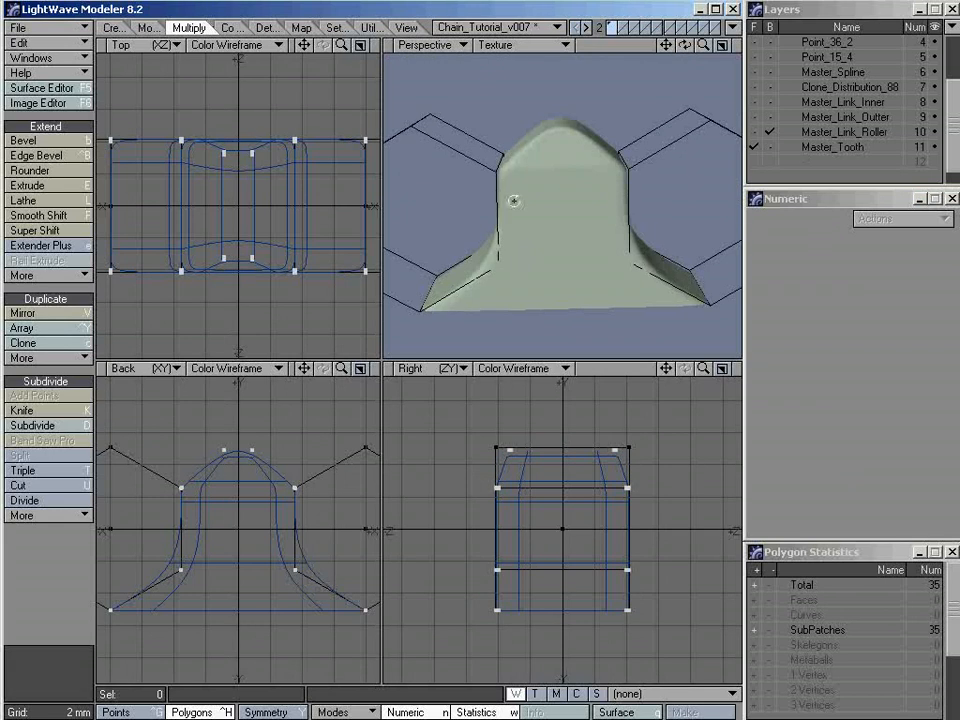
pyautogui.keyDown('alt'); pyautogui.moveTo(617, 180); pyautogui.dragTo(555, 212); pyautogui.keyUp('alt')
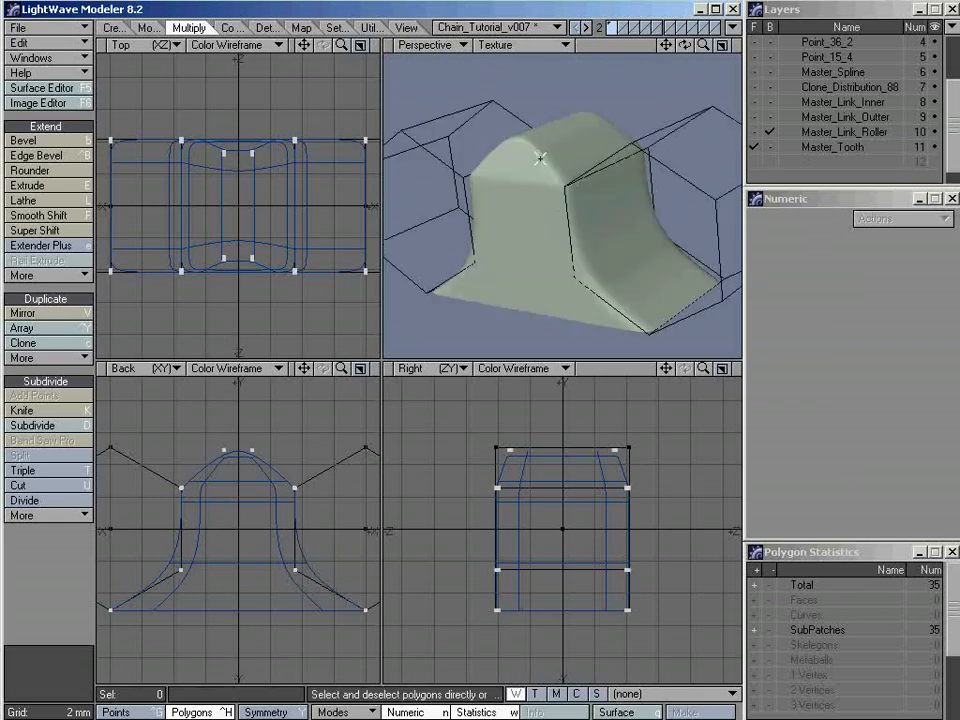
pyautogui.keyDown('alt'); pyautogui.moveTo(510, 178); pyautogui.dragTo(516, 201); pyautogui.keyUp('alt')
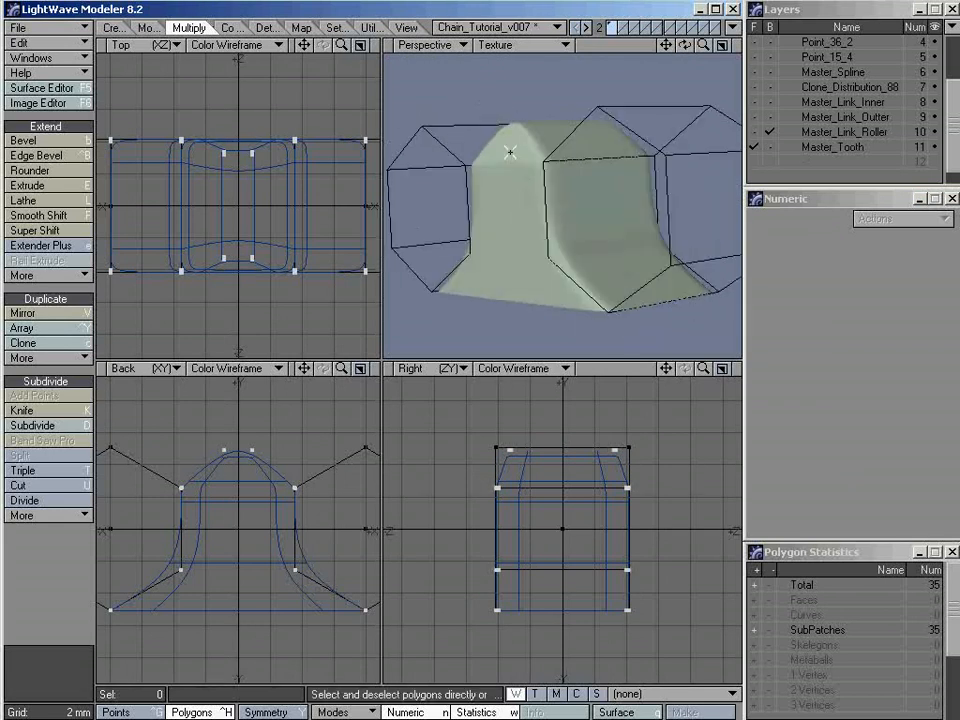
# Show the Master_Link_Roller and Master_Tooth layers together in the foreground with Wireframe Shade and convert both to subpatches
pyautogui.keyDown('alt'); pyautogui.moveTo(510, 150); pyautogui.dragTo(556, 262); pyautogui.keyUp('alt')
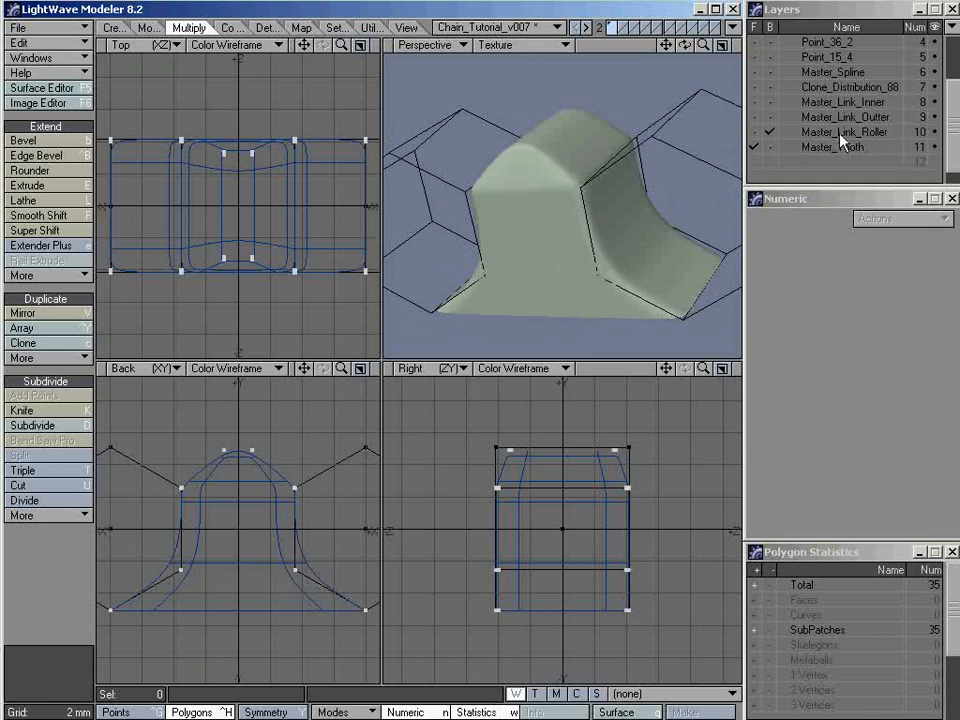
pyautogui.press('KP_6')
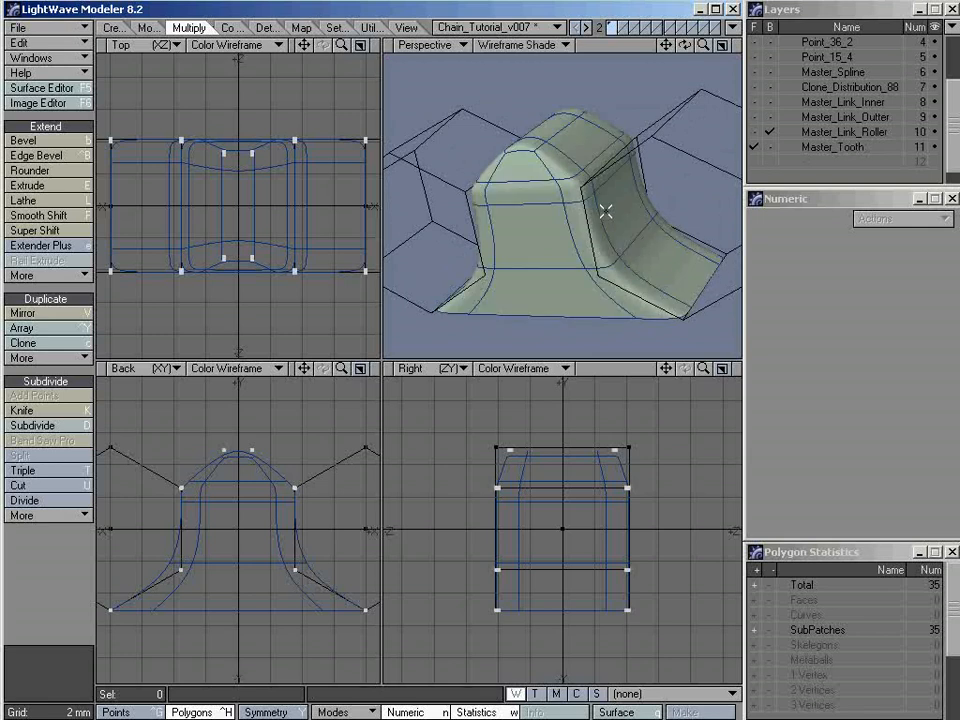
pyautogui.keyDown('shift'); pyautogui.click(825, 134); pyautogui.keyUp('shift')
pyautogui.keyDown('alt'); pyautogui.moveTo(476, 212); pyautogui.dragTo(534, 225); pyautogui.keyUp('alt')
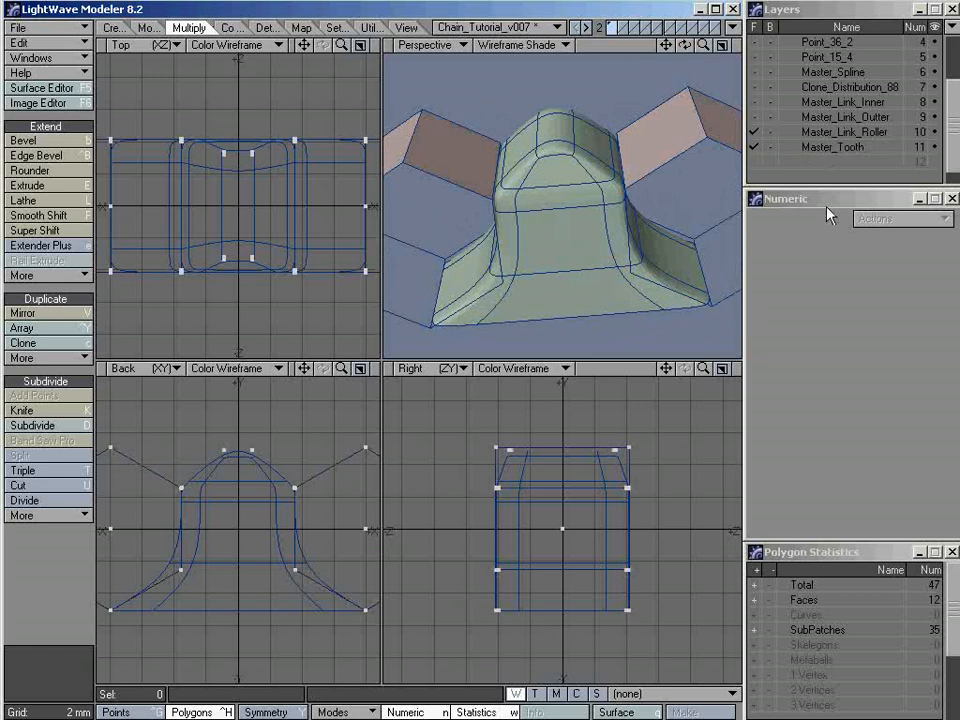
pyautogui.click(825, 147)
pyautogui.press('Tab')
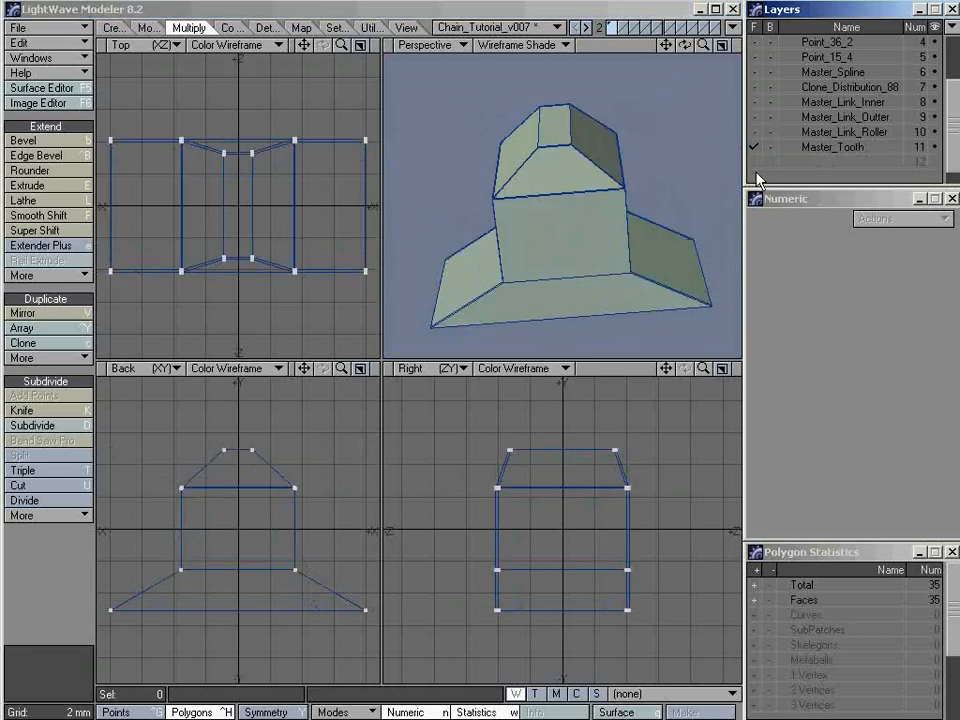
pyautogui.keyDown('shift'); pyautogui.click(825, 132); pyautogui.keyUp('shift')
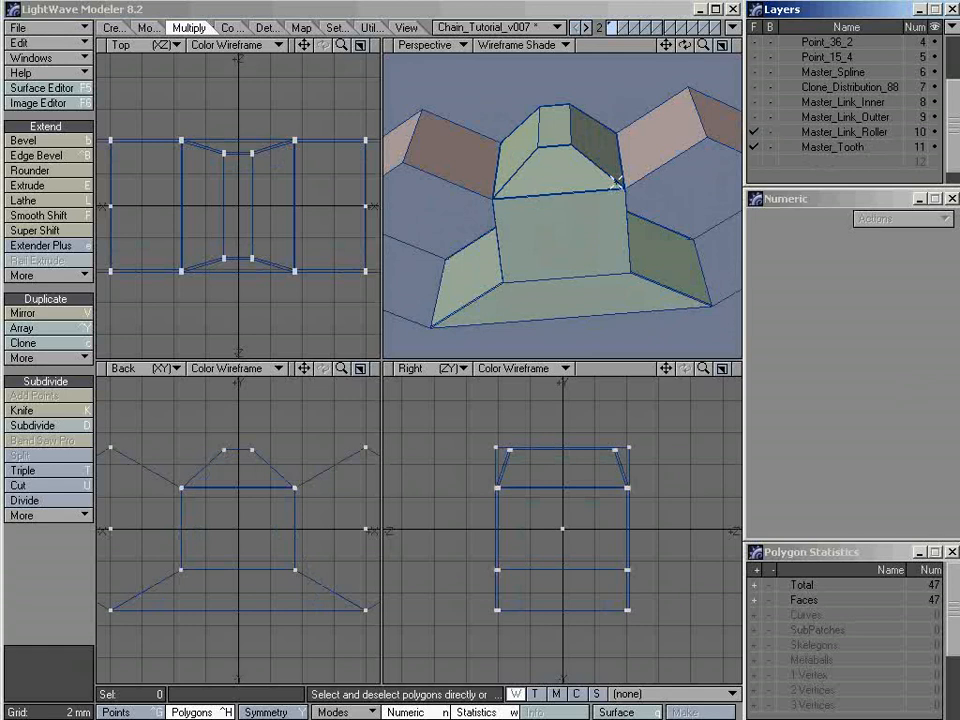
pyautogui.press('Tab')
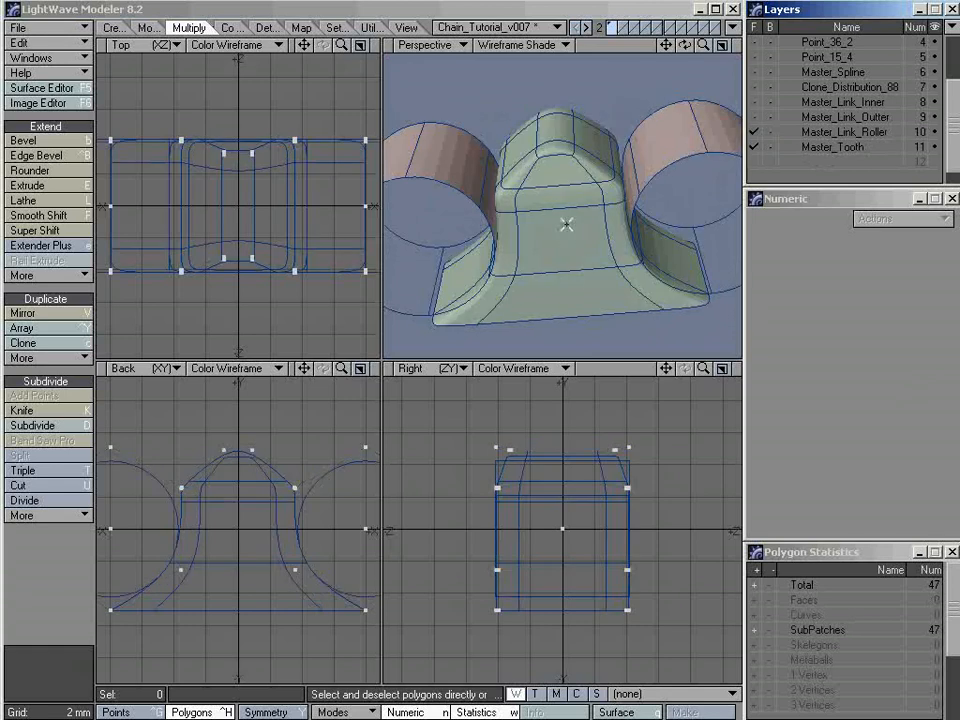
pyautogui.keyDown('alt'); pyautogui.moveTo(568, 171); pyautogui.dragTo(461, 182); pyautogui.keyUp('alt')
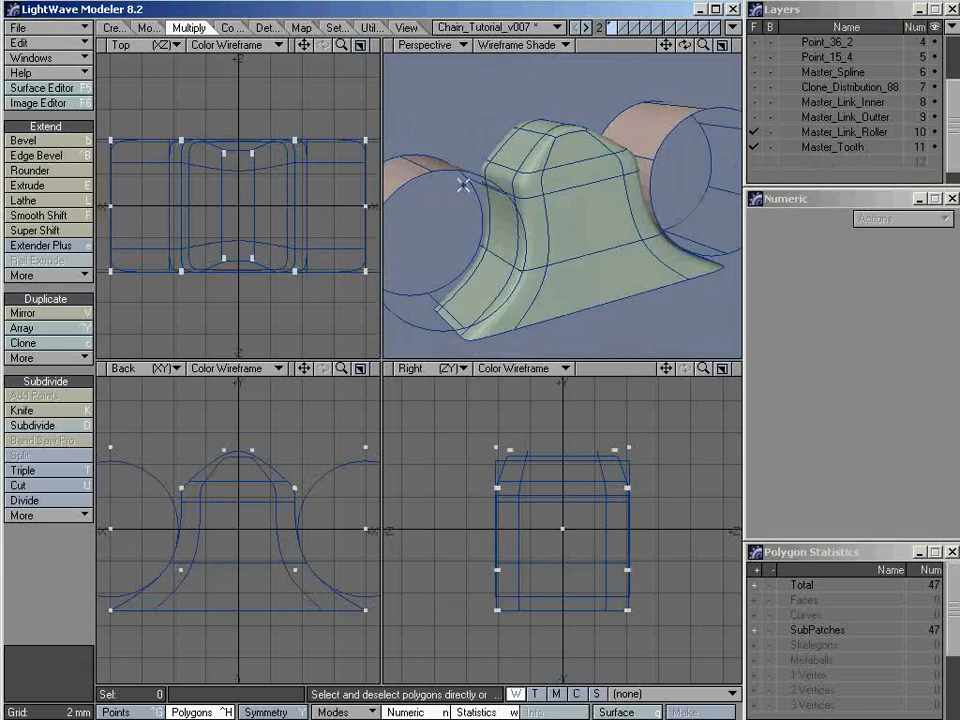
# Examine in an enlarged Back view how closely the tooth's curved flank follows the adjacent roller's circle
pyautogui.press('KP_0')
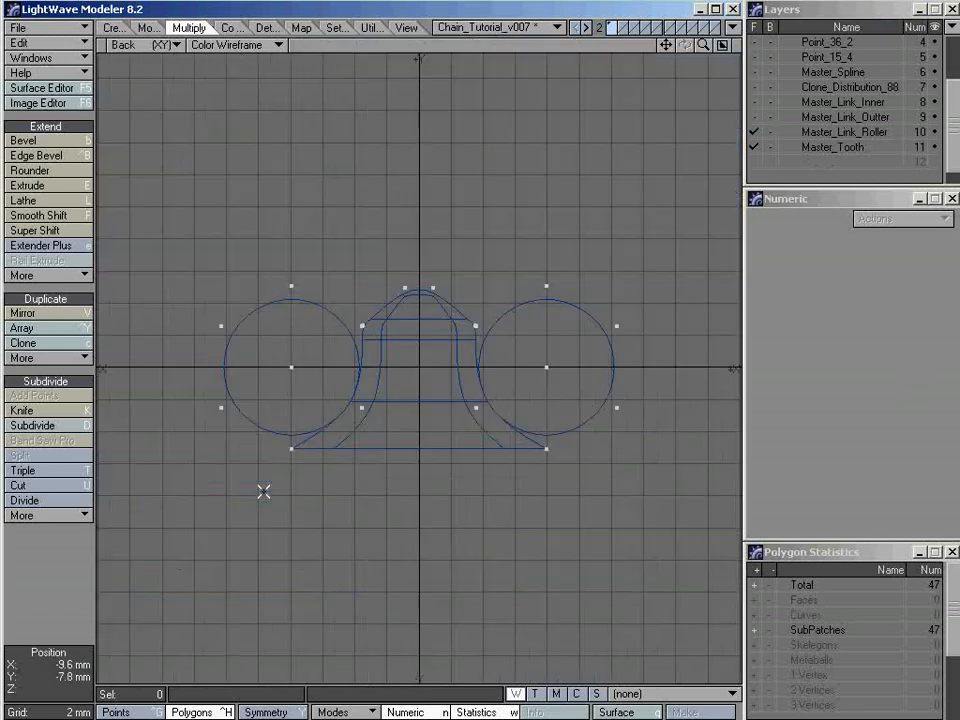
pyautogui.press('.')
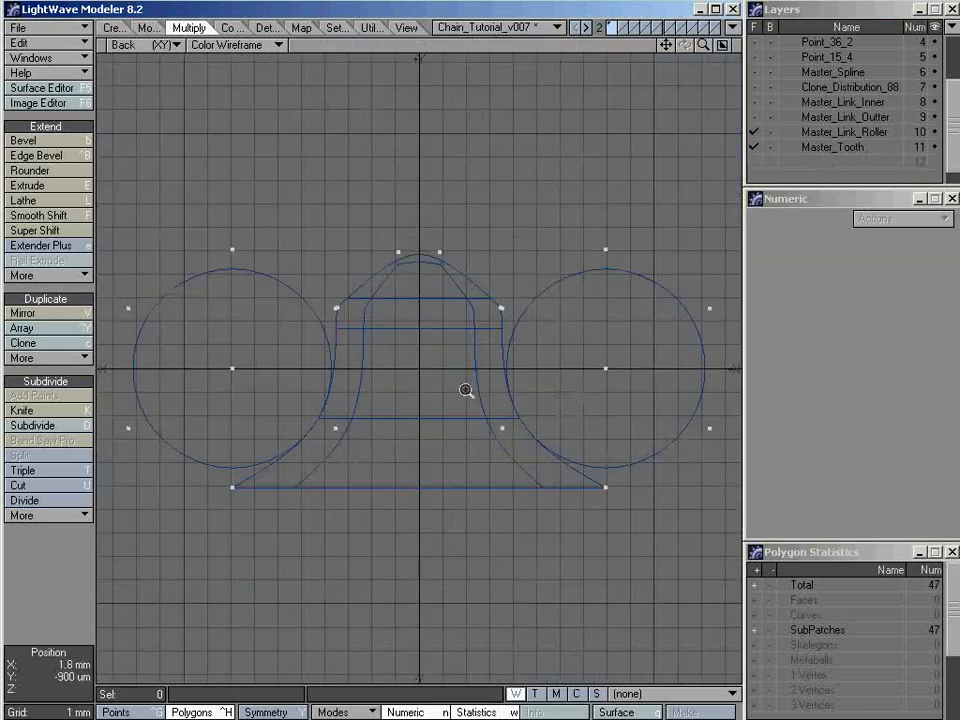
pyautogui.keyDown('ctrl'); pyautogui.keyDown('alt'); pyautogui.moveTo(466, 390); pyautogui.dragTo(527, 401); pyautogui.keyUp('alt'); pyautogui.keyUp('ctrl')
pyautogui.keyDown('alt'); pyautogui.moveTo(470, 424); pyautogui.dragTo(224, 440); pyautogui.keyUp('alt')
pyautogui.click(421, 201)
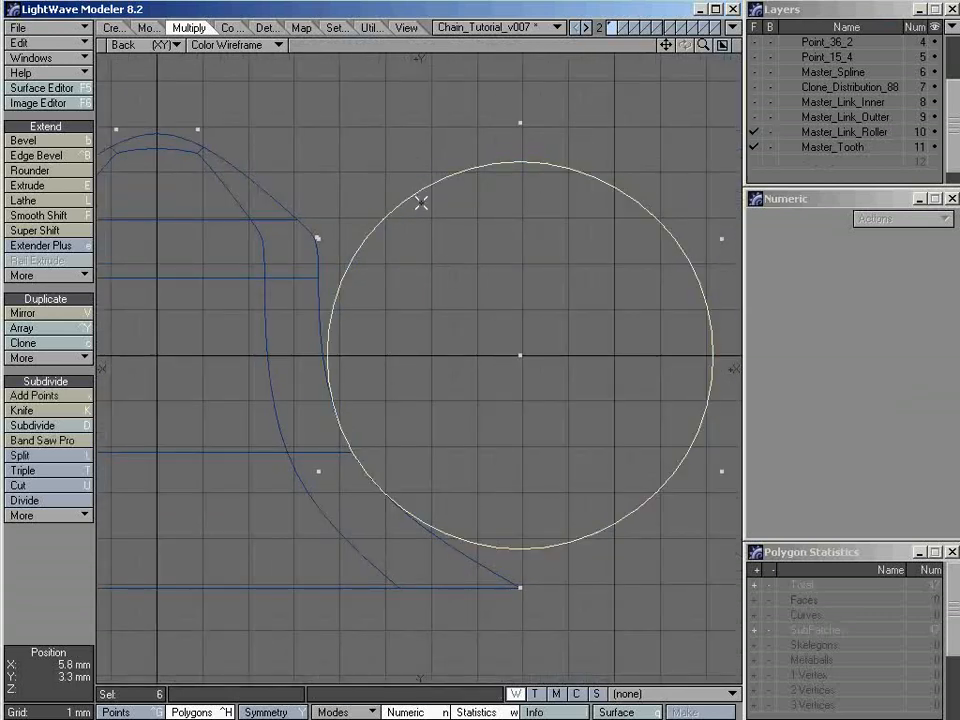
pyautogui.press('.')
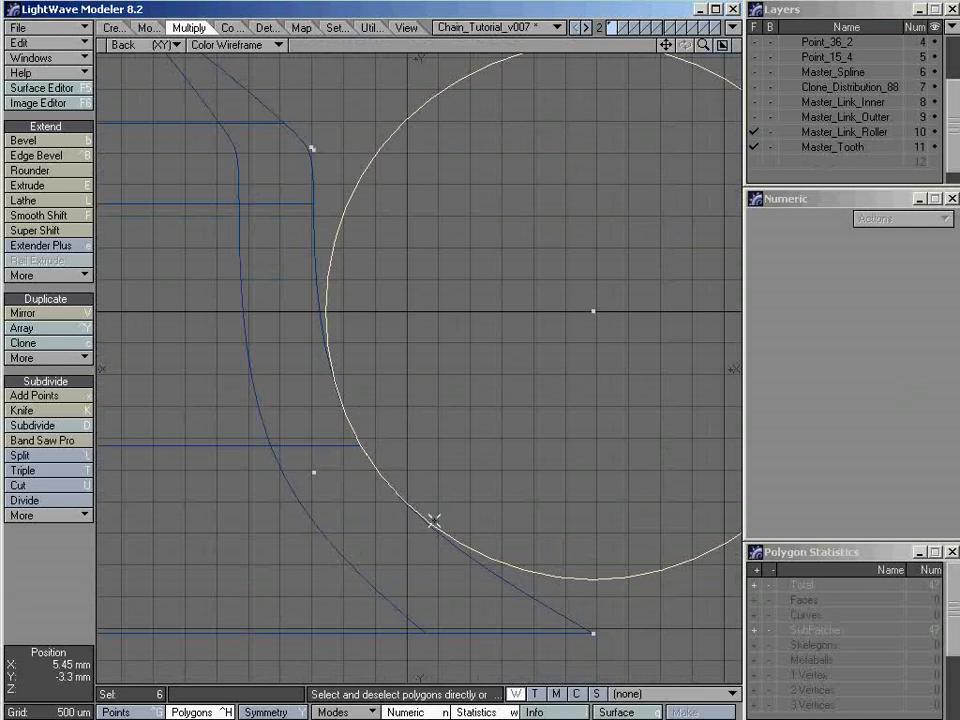
pyautogui.press(',')
pyautogui.press('a')
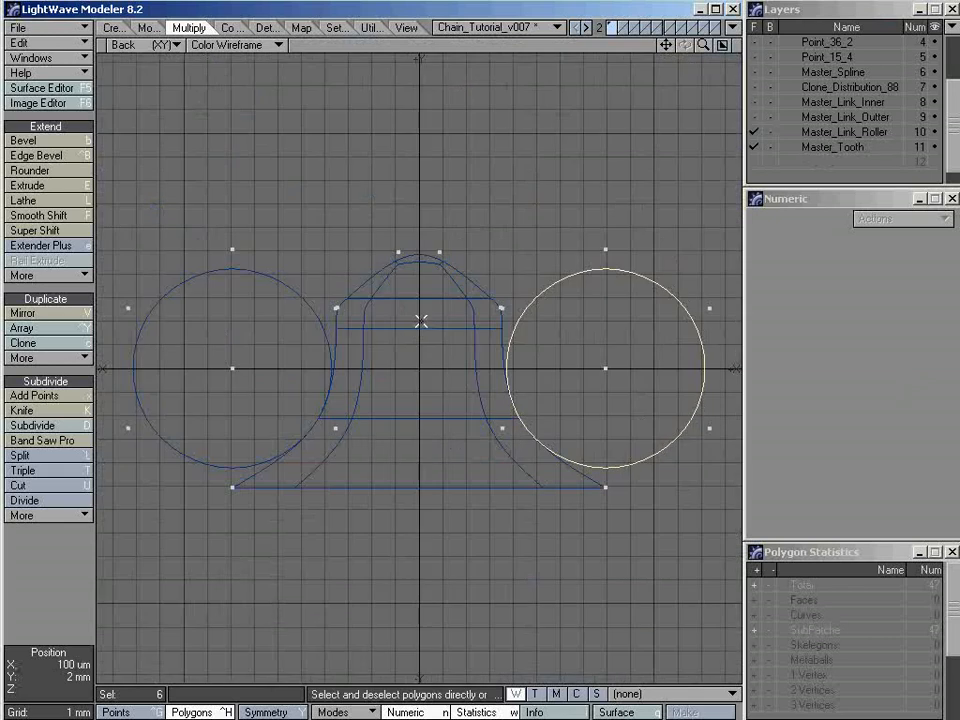
# Deselect the roller, return the tooth and rollers to plain faces, and inspect them in the four-view layout
pyautogui.press('/')
pyautogui.press('Tab')
pyautogui.press('KP_0')
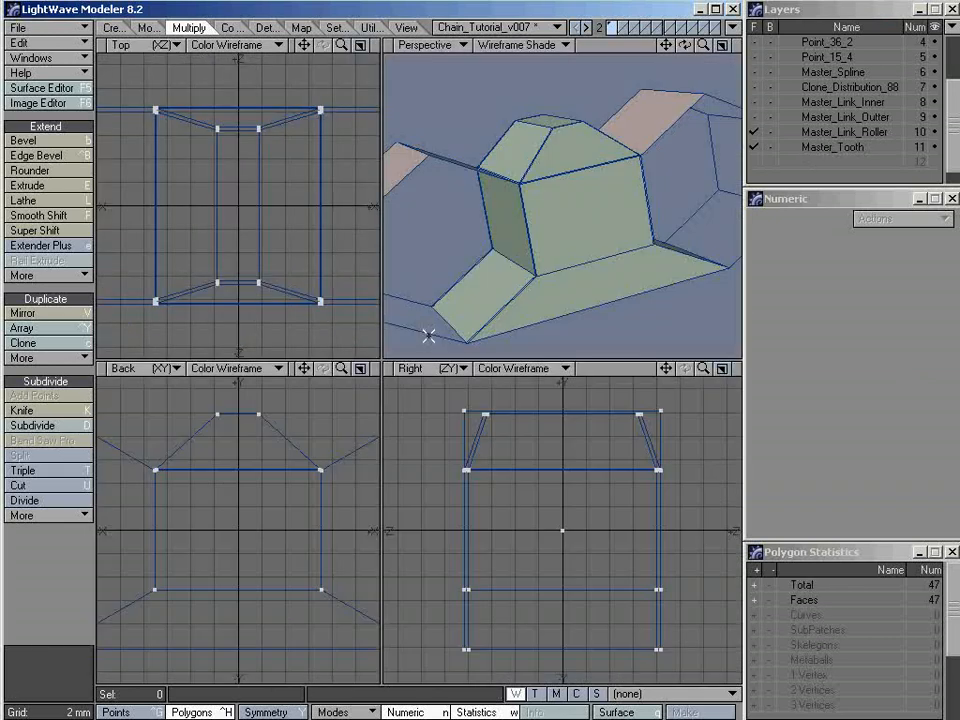
pyautogui.press('a')
pyautogui.keyDown('alt'); pyautogui.moveTo(622, 207); pyautogui.dragTo(596, 257); pyautogui.keyUp('alt')
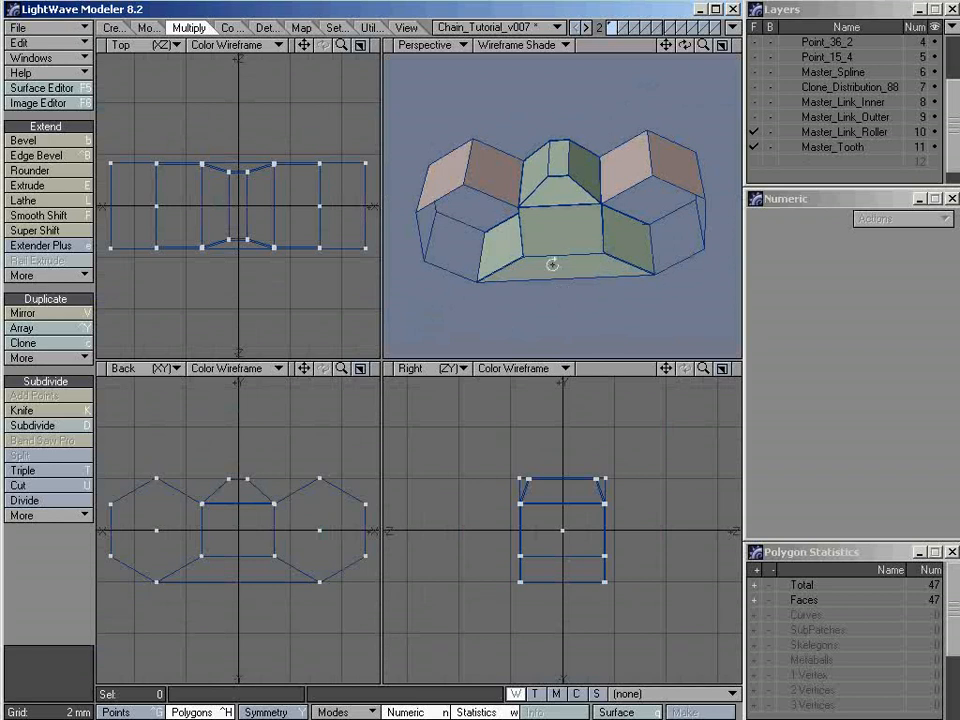
pyautogui.keyDown('alt'); pyautogui.moveTo(553, 266); pyautogui.dragTo(585, 302); pyautogui.keyUp('alt')
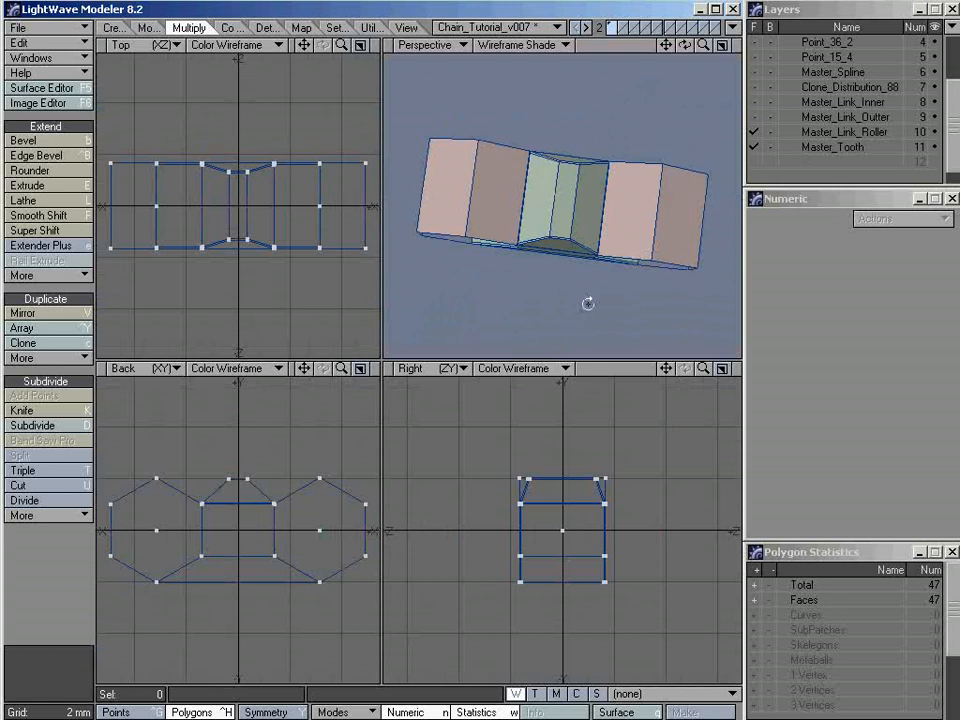
pyautogui.keyDown('alt'); pyautogui.moveTo(643, 276); pyautogui.dragTo(551, 229); pyautogui.keyUp('alt')
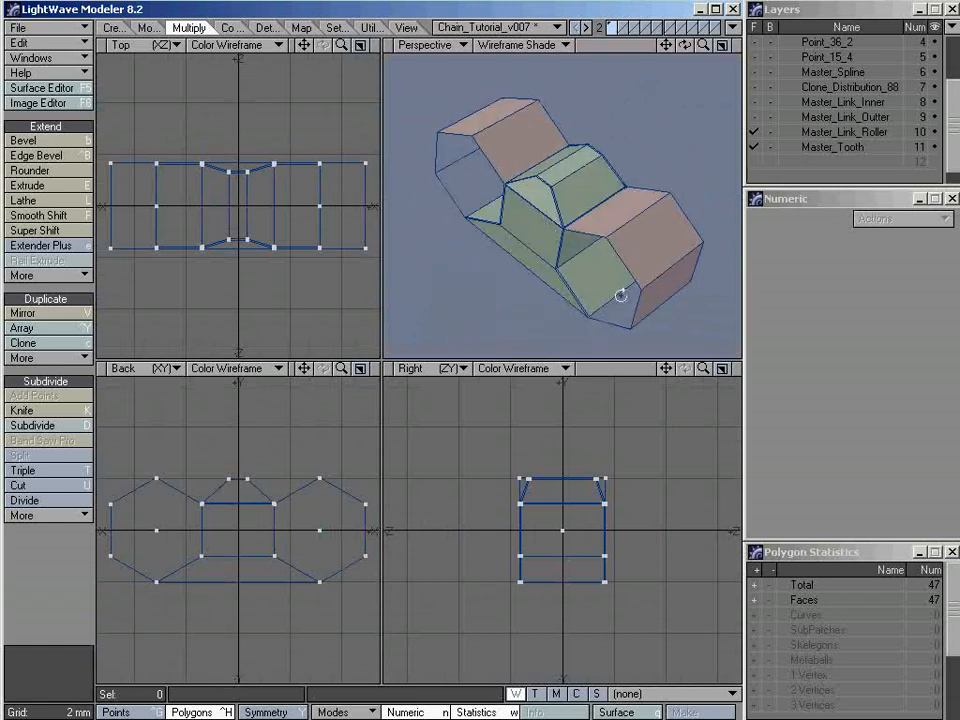
pyautogui.keyDown('alt'); pyautogui.moveTo(621, 294); pyautogui.dragTo(611, 345); pyautogui.keyUp('alt')
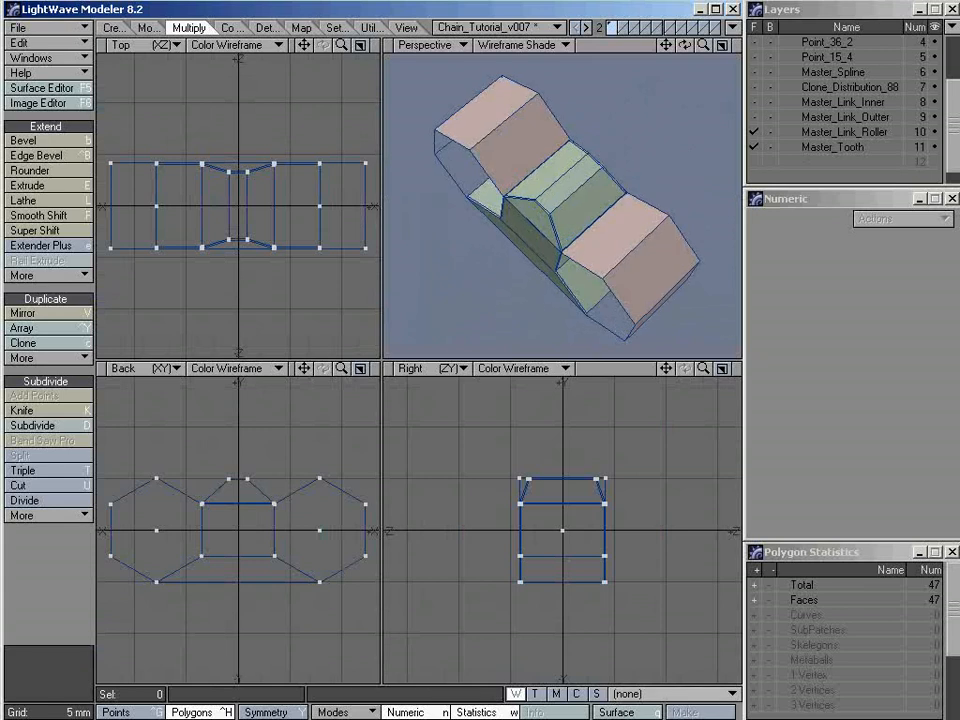
# Switch to the sprocket reference photo and the C&S_Details.txt notes in Notepad to look up the sprocket thickness
pyautogui.hotkey('alt', 'Tab')
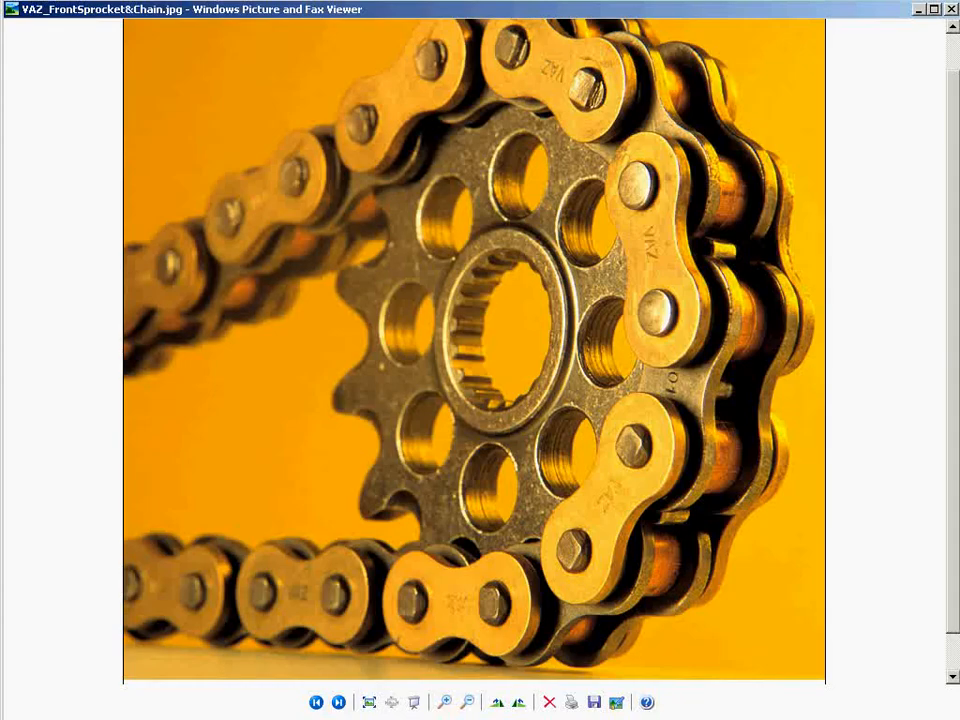
pyautogui.hotkey('alt', 'Tab')
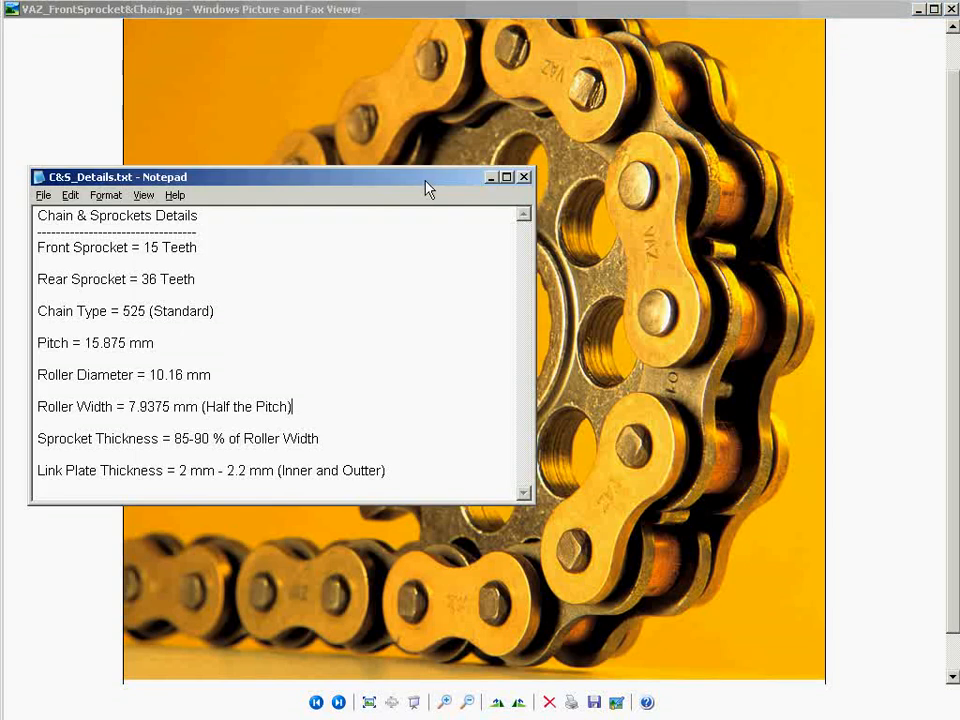
pyautogui.moveTo(428, 188); pyautogui.dragTo(418, 191)
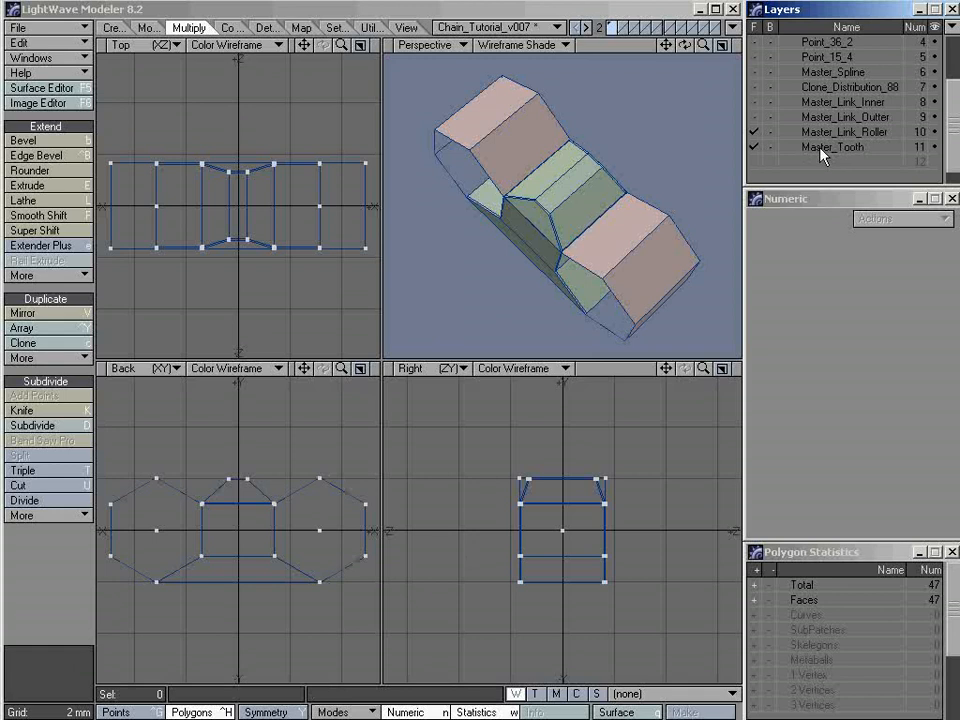
# Return to LightWave Modeler, keep only Master_Tooth in the foreground, and compare it with Master_Link_Roller and then Master_Link_Inner as background
pyautogui.click(820, 152)
pyautogui.keyDown('alt'); pyautogui.moveTo(528, 300); pyautogui.dragTo(489, 239); pyautogui.keyUp('alt')
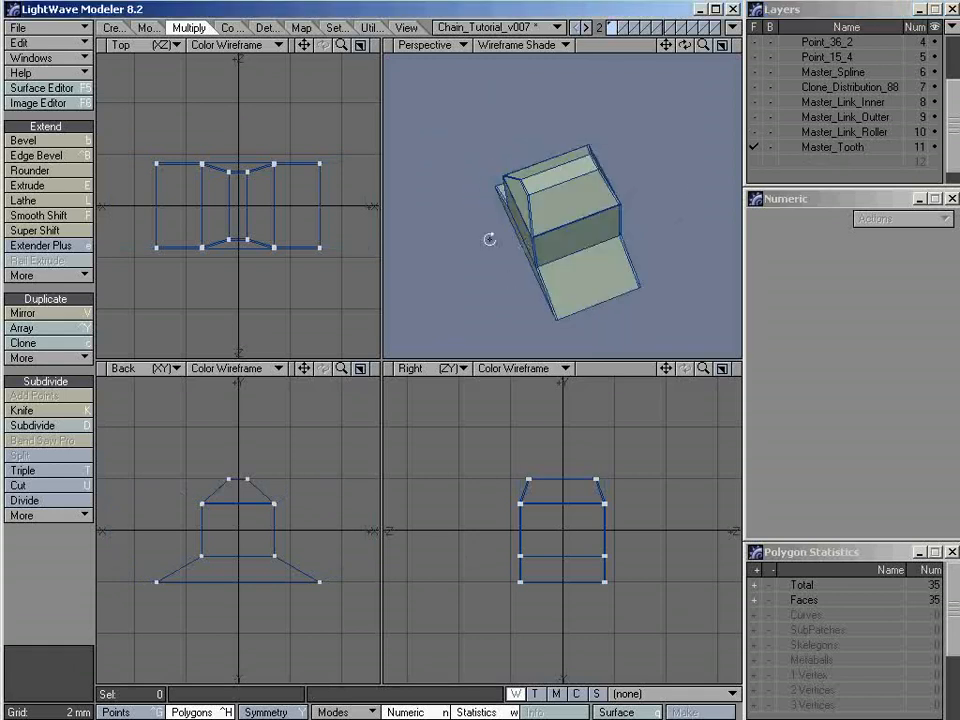
pyautogui.click(770, 132)
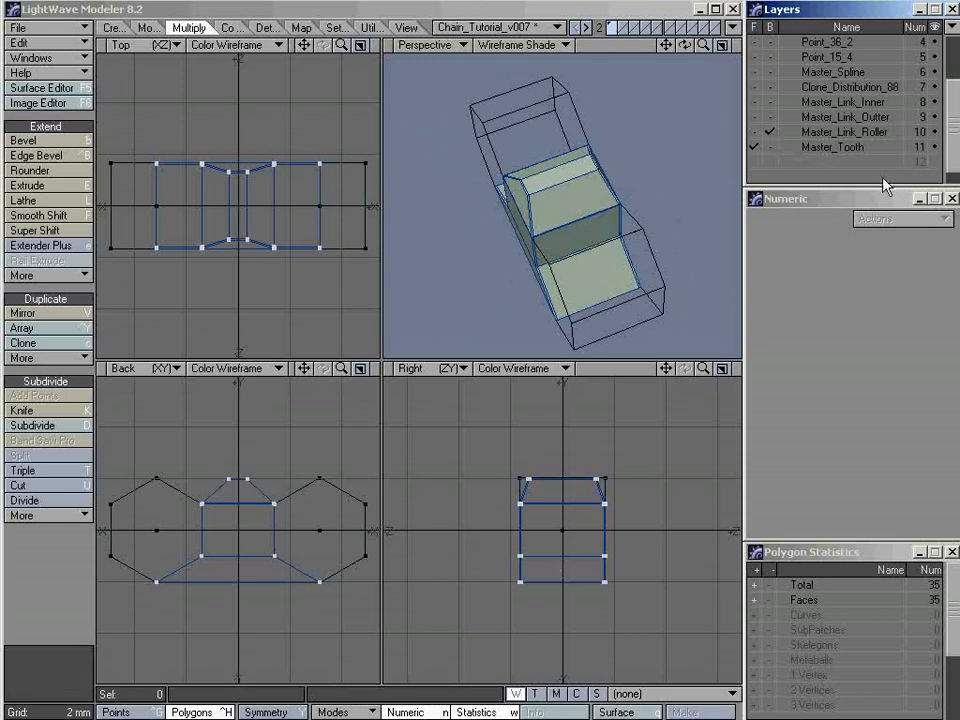
pyautogui.keyDown('alt'); pyautogui.moveTo(615, 259); pyautogui.dragTo(625, 305); pyautogui.keyUp('alt')
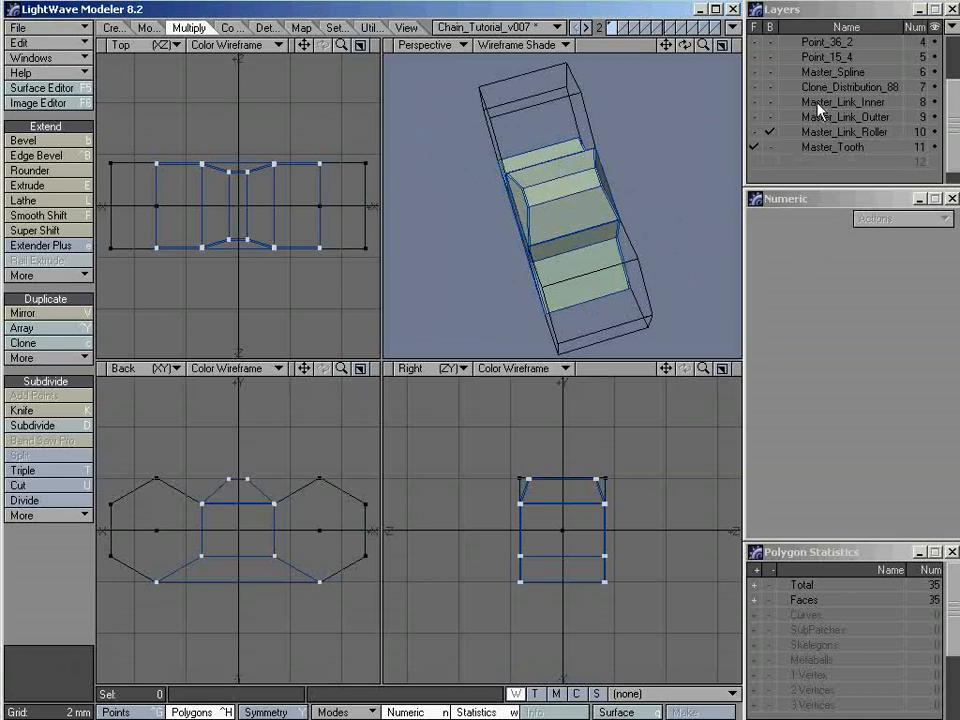
pyautogui.click(770, 102)
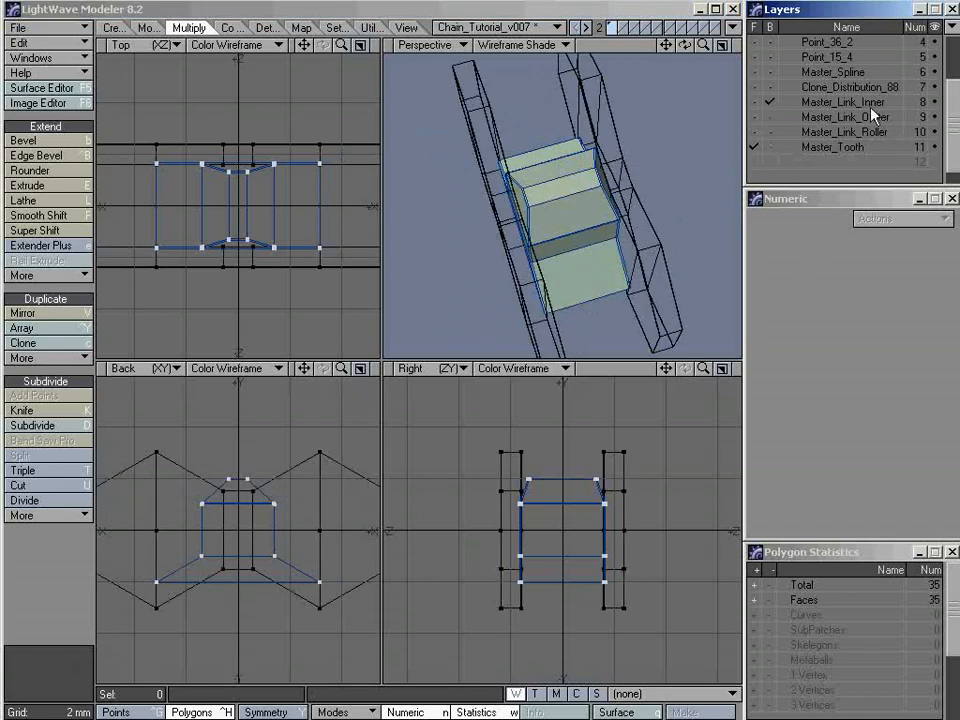
pyautogui.keyDown('alt'); pyautogui.moveTo(589, 287); pyautogui.dragTo(560, 240); pyautogui.keyUp('alt')
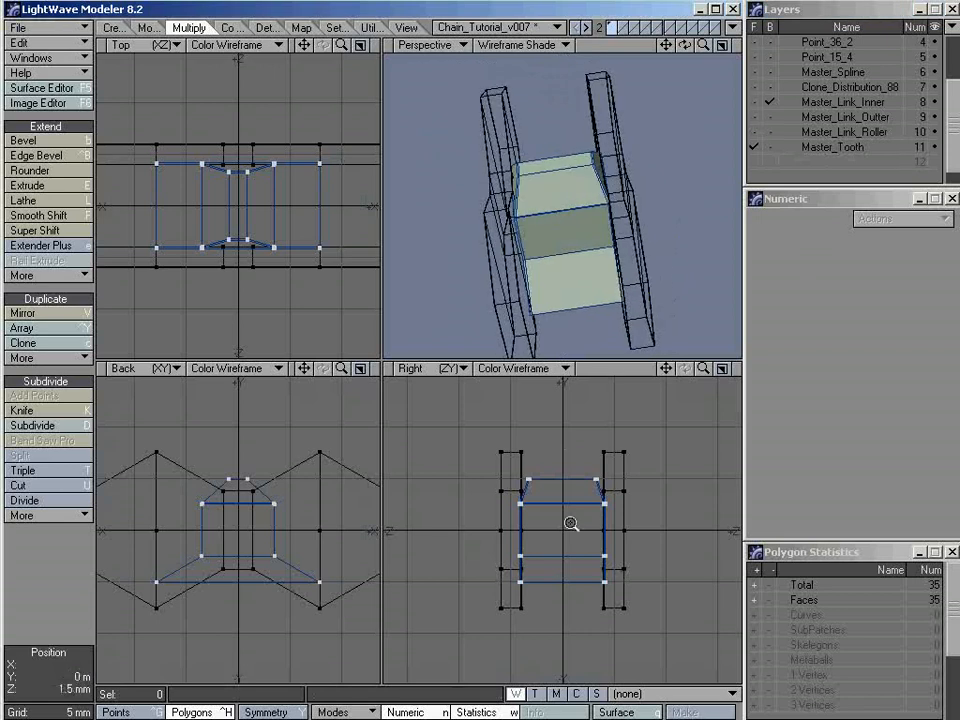
# Examine in an enlarged Right view where the tooth's sides overlap the inner link plates
pyautogui.click(721, 368)
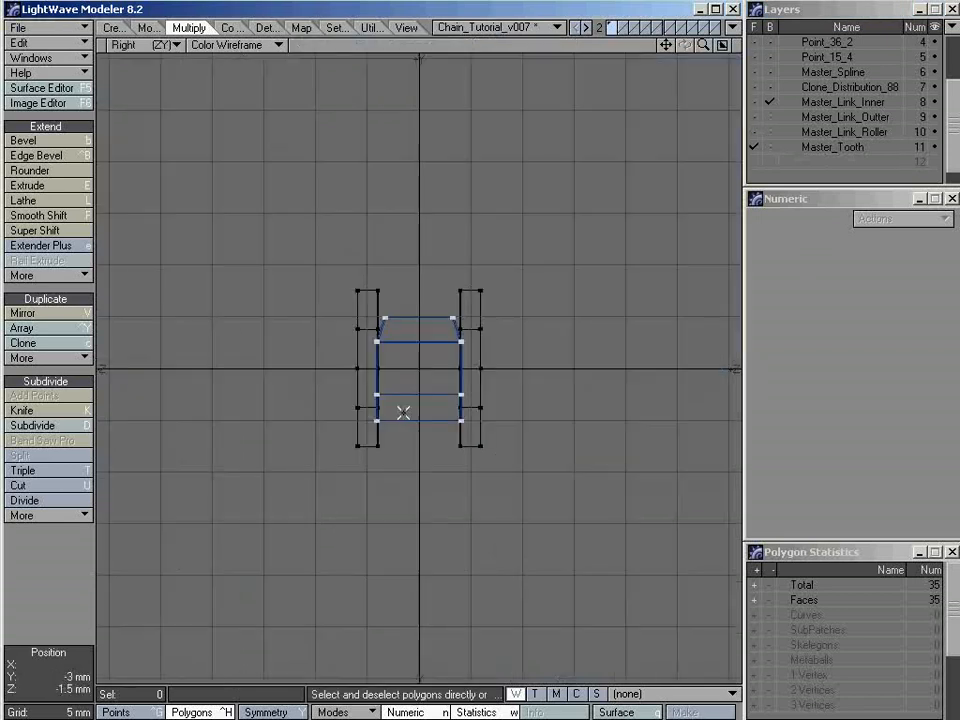
pyautogui.scroll(2, 456, 369)
pyautogui.scroll(2, 456, 369)
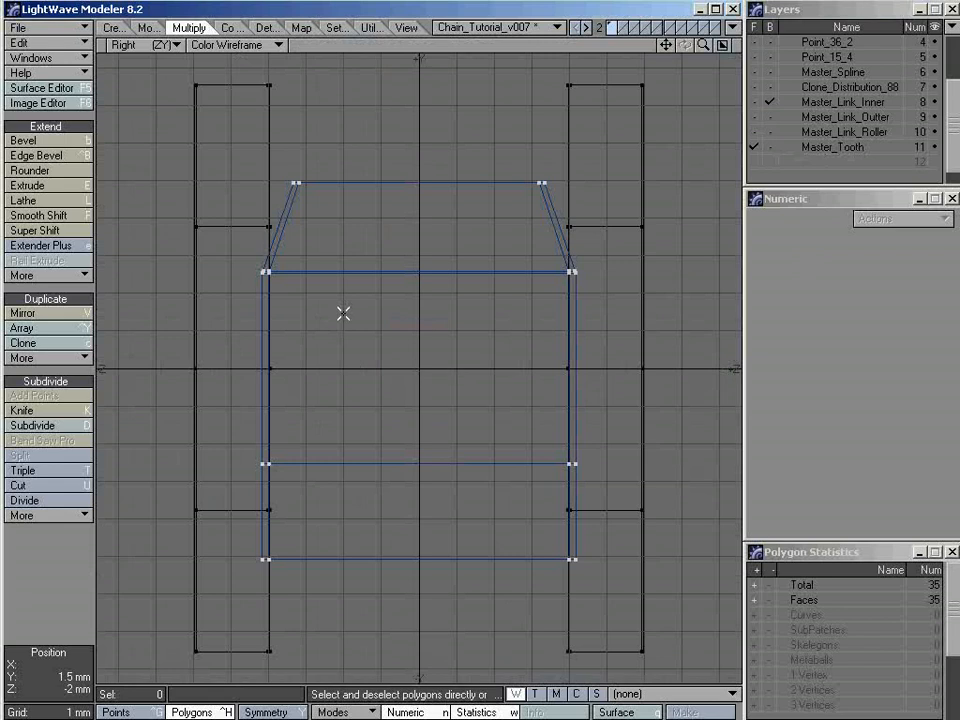
pyautogui.keyDown('ctrl'); pyautogui.keyDown('alt'); pyautogui.moveTo(583, 300); pyautogui.dragTo(762, 281); pyautogui.keyUp('alt'); pyautogui.keyUp('ctrl')
pyautogui.keyDown('alt'); pyautogui.moveTo(634, 250); pyautogui.dragTo(545, 353); pyautogui.keyUp('alt')
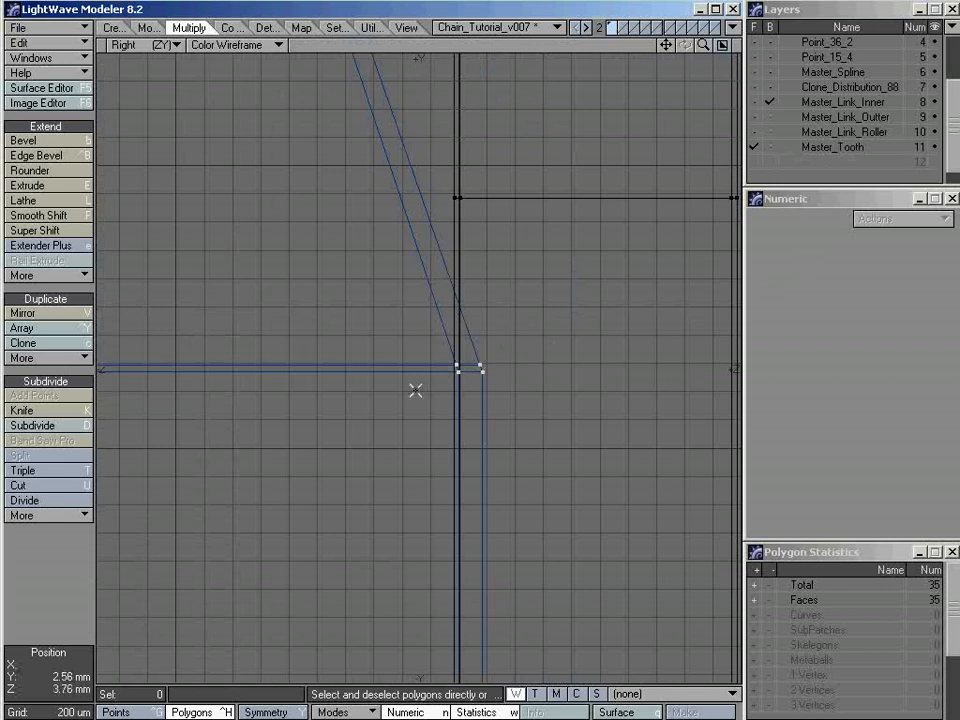
pyautogui.keyDown('ctrl'); pyautogui.keyDown('alt'); pyautogui.moveTo(543, 375); pyautogui.dragTo(435, 376); pyautogui.keyUp('alt'); pyautogui.keyUp('ctrl')
pyautogui.keyDown('alt'); pyautogui.moveTo(383, 388); pyautogui.dragTo(510, 357); pyautogui.keyUp('alt')
pyautogui.press('a')
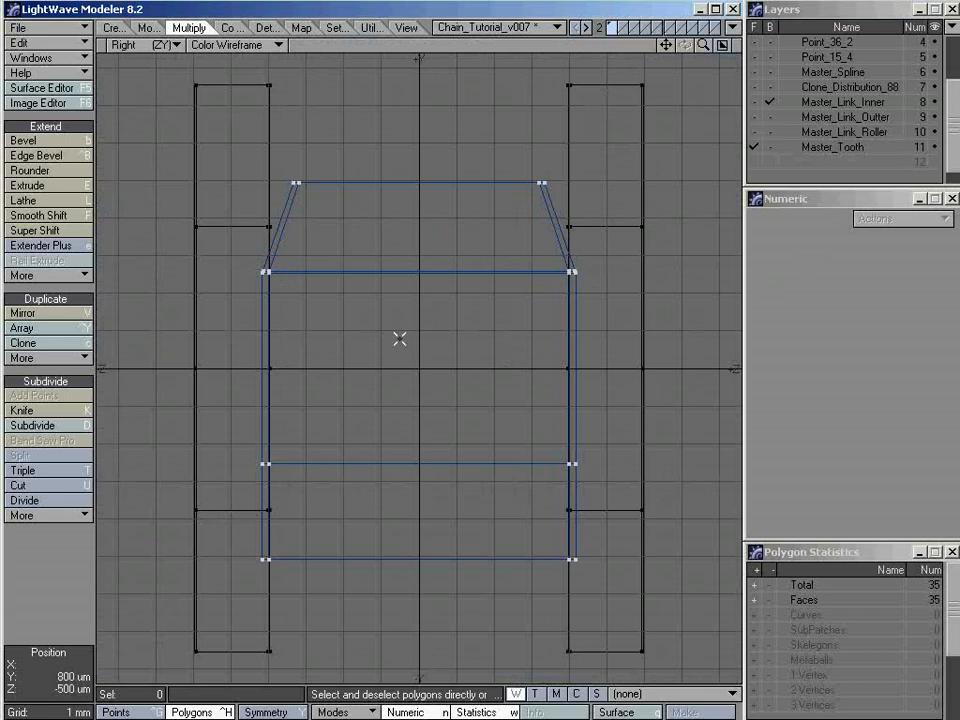
# Stretch the tooth in the Right view to a horizontal factor of 85% and inspect its clearance from the inner link plates
pyautogui.press('h')
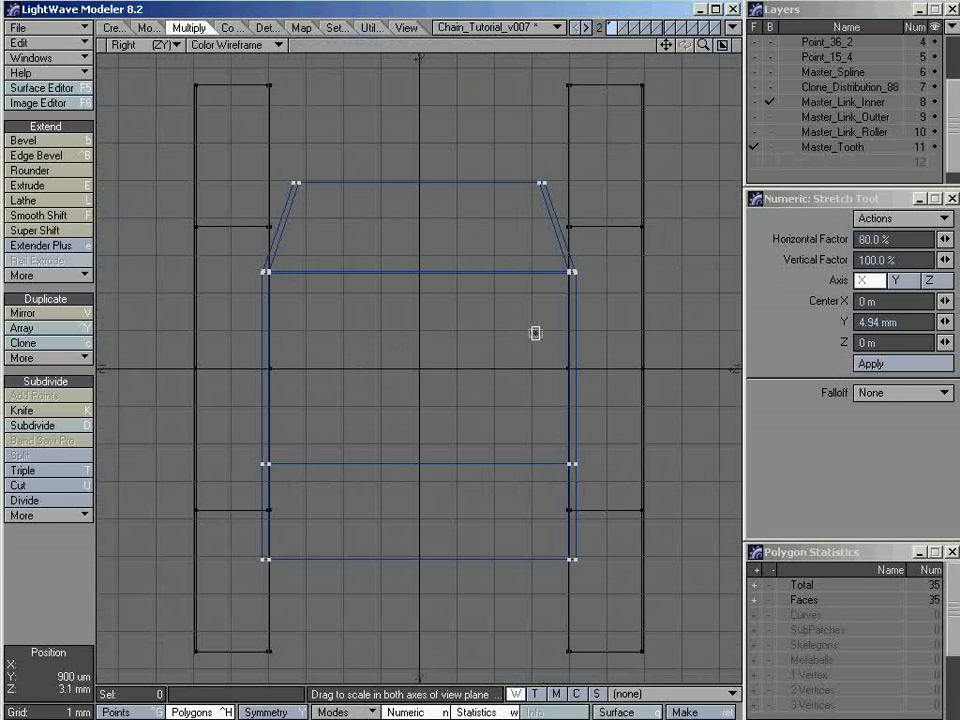
pyautogui.click(611, 329)
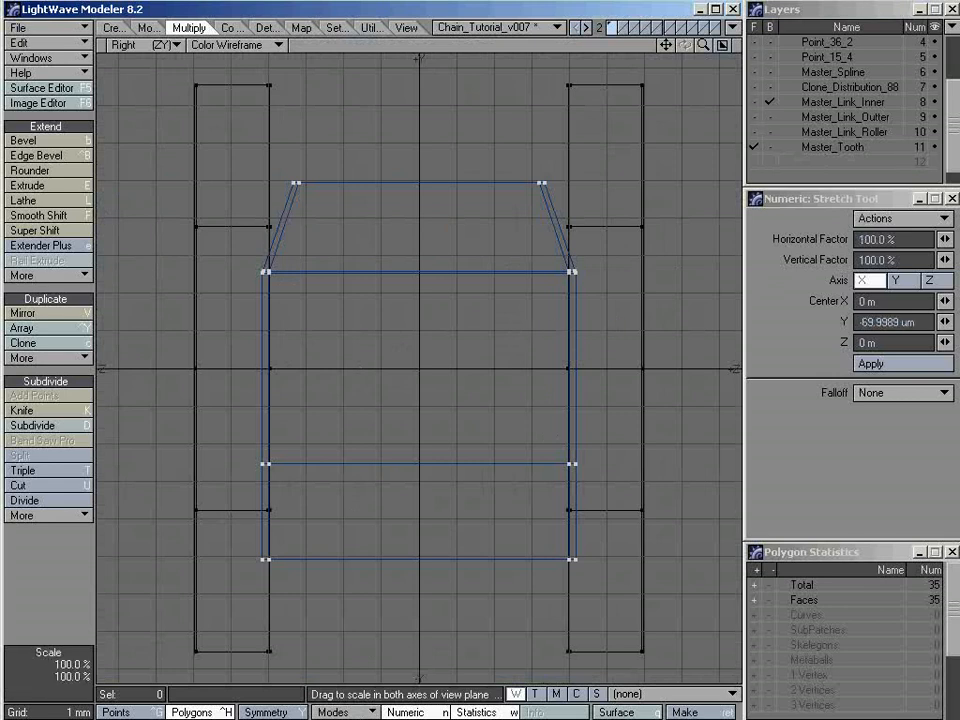
pyautogui.moveTo(611, 329); pyautogui.dragTo(582, 329)
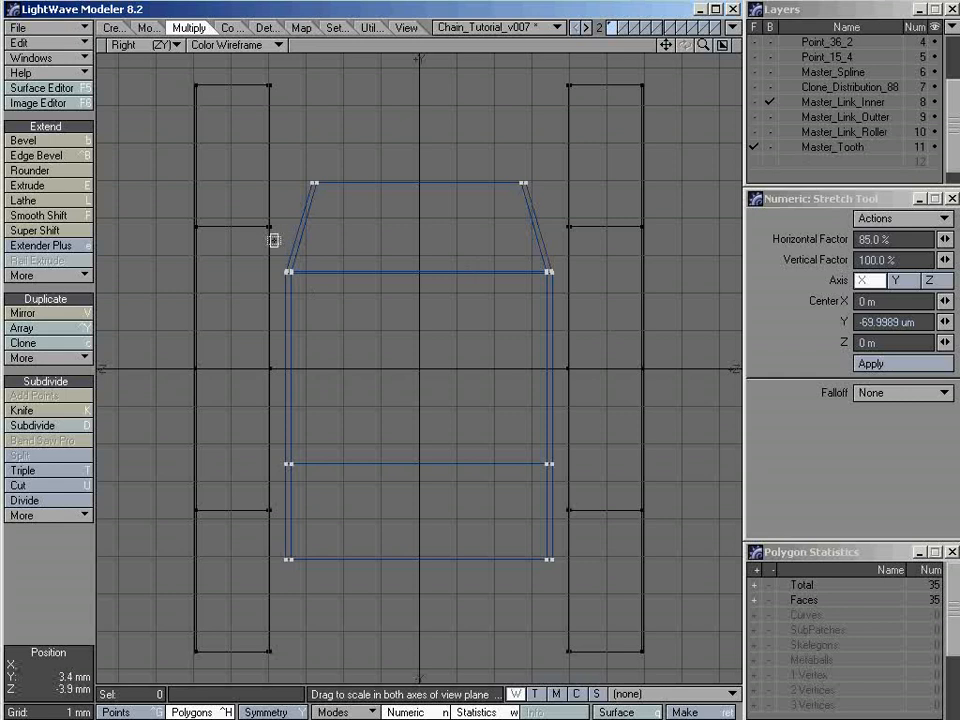
pyautogui.press('space')
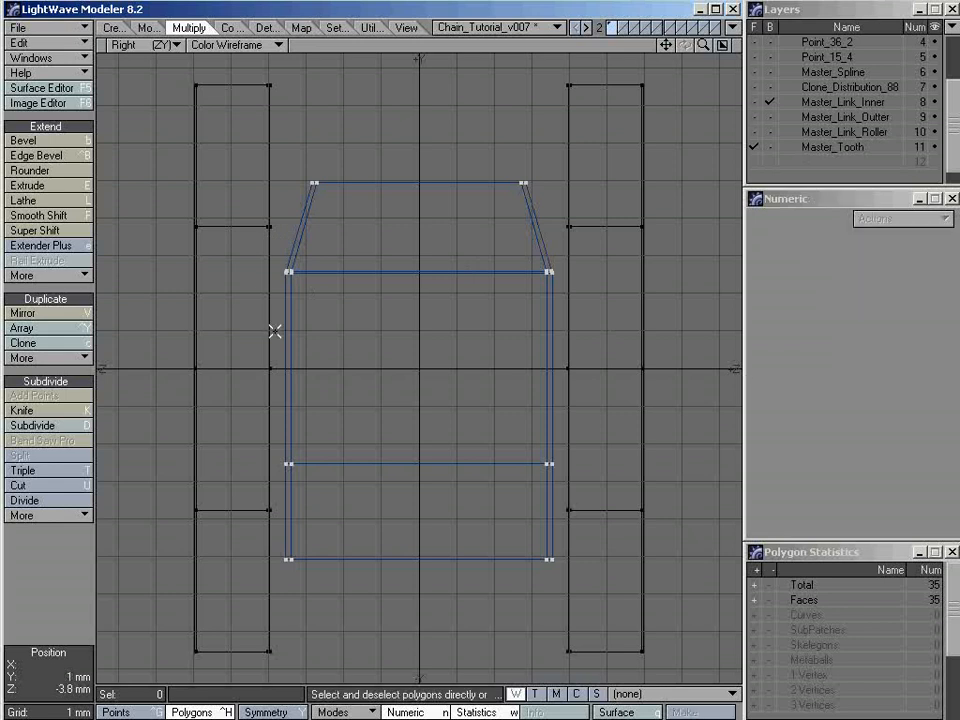
pyautogui.keyDown('ctrl'); pyautogui.keyDown('alt'); pyautogui.moveTo(560, 272); pyautogui.dragTo(612, 272); pyautogui.keyUp('alt'); pyautogui.keyUp('ctrl')
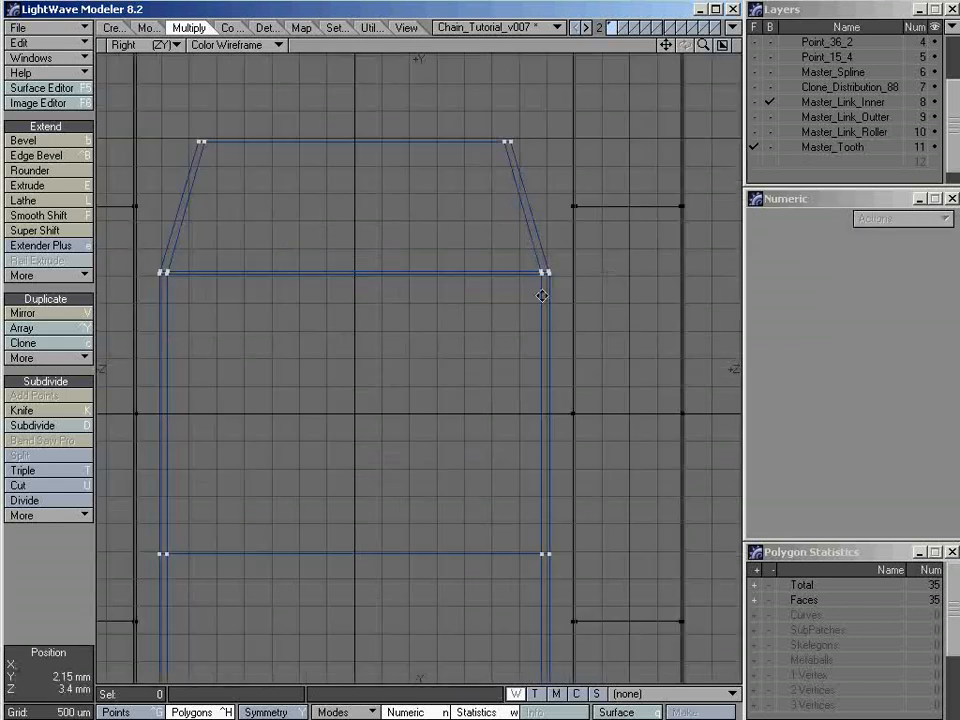
pyautogui.keyDown('alt'); pyautogui.moveTo(538, 298); pyautogui.dragTo(497, 311); pyautogui.keyUp('alt')
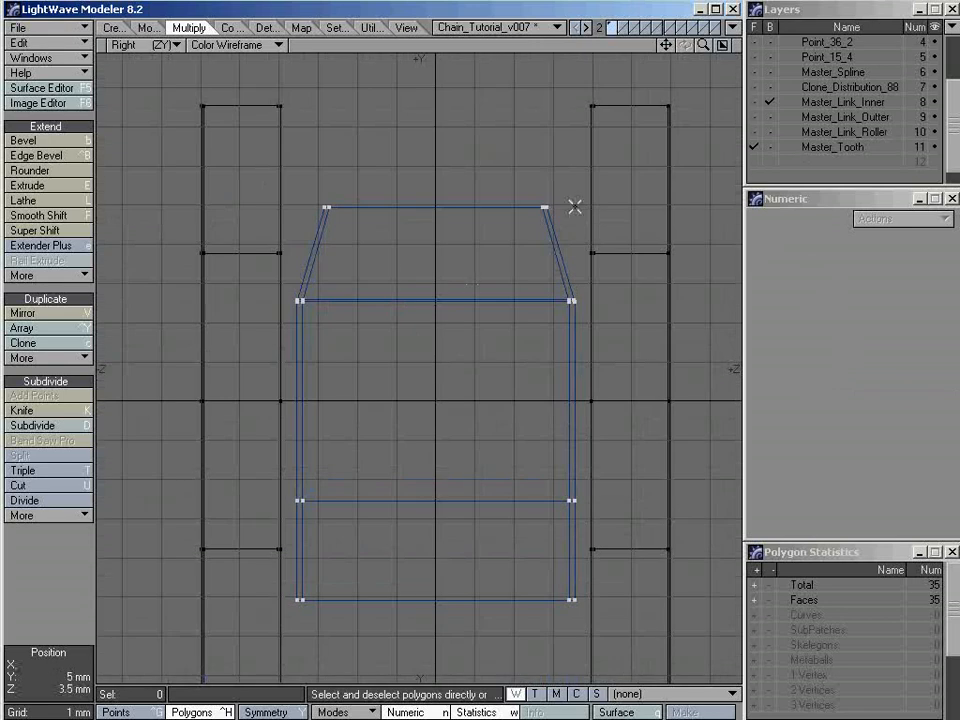
# Copy the two roller centre points from Master_Link_Roller and paste them into the Master_Tooth layer
pyautogui.click(722, 45)
pyautogui.keyDown('alt'); pyautogui.moveTo(610, 263); pyautogui.dragTo(611, 292); pyautogui.keyUp('alt')
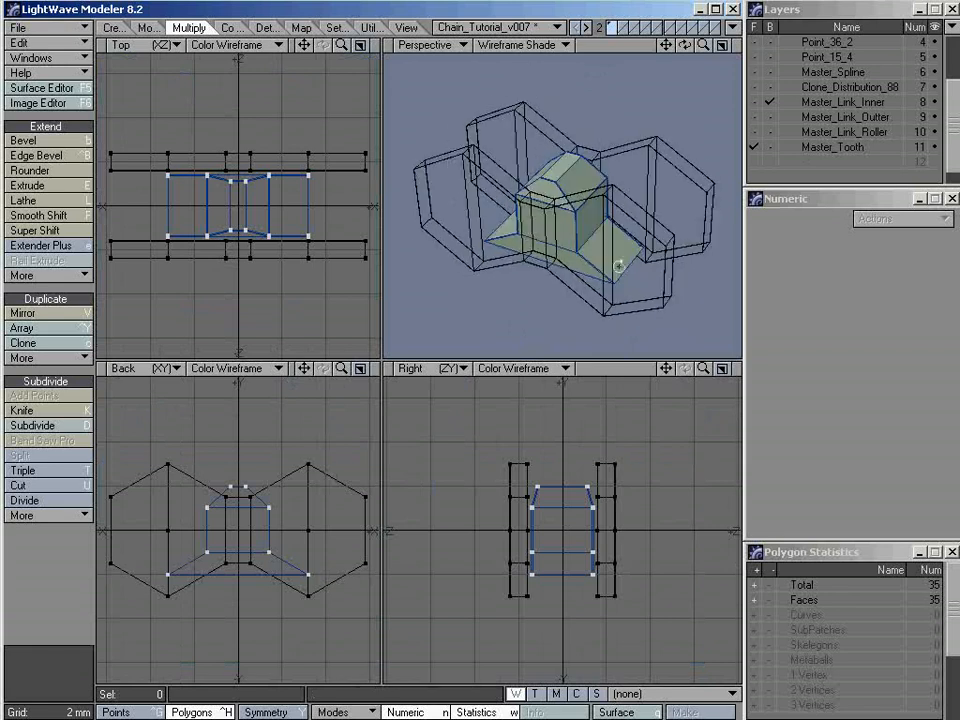
pyautogui.click(818, 150)
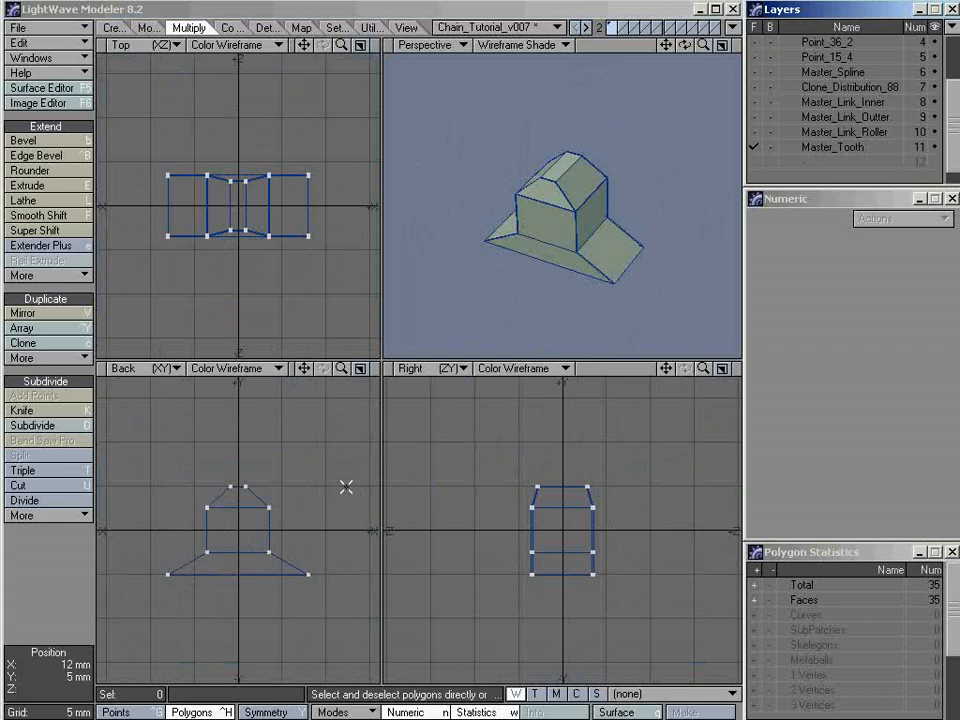
pyautogui.hotkey('ctrl', 'g')
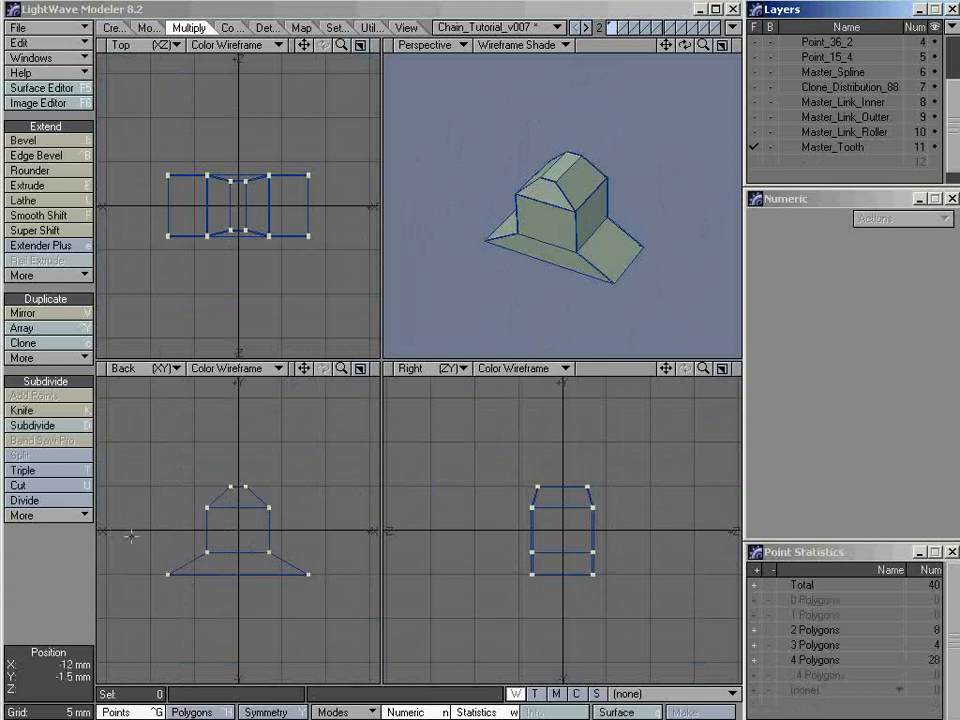
pyautogui.click(815, 133)
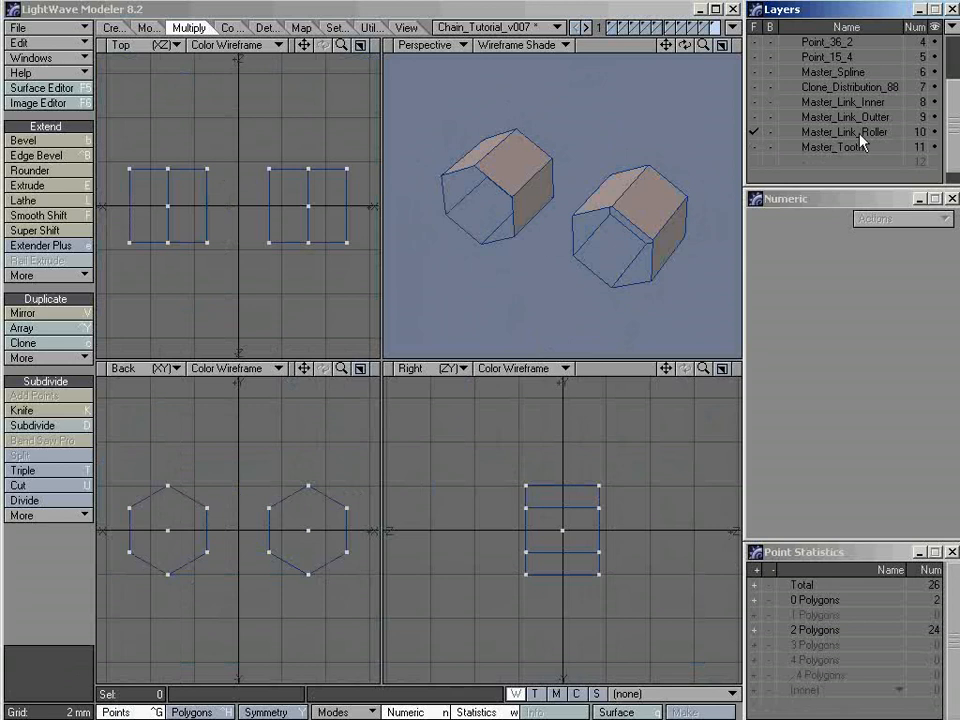
pyautogui.click(308, 530)
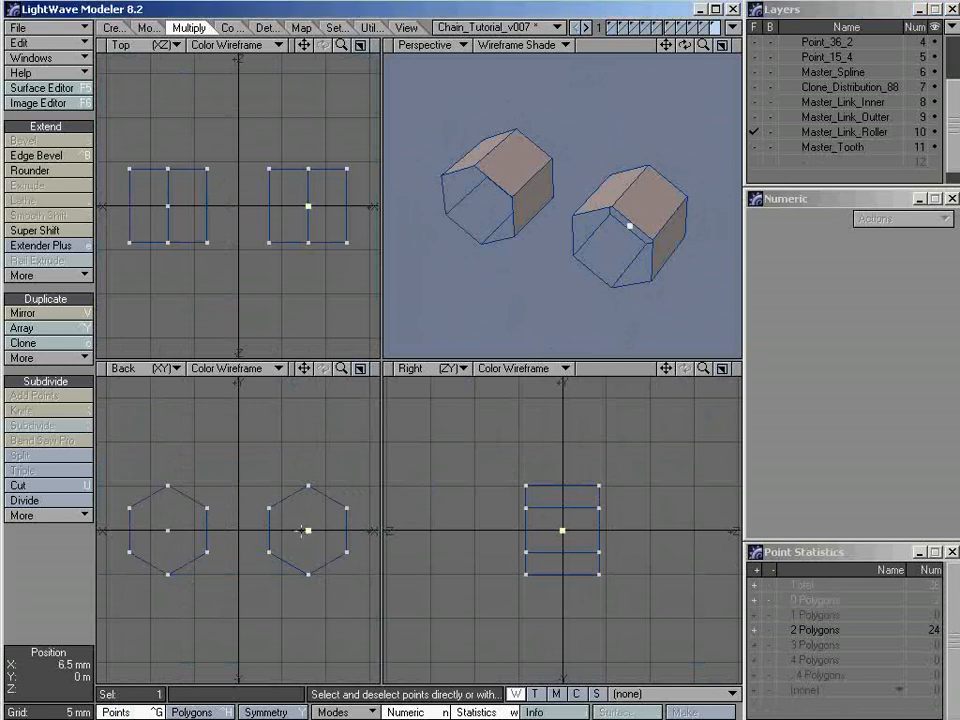
pyautogui.click(166, 529)
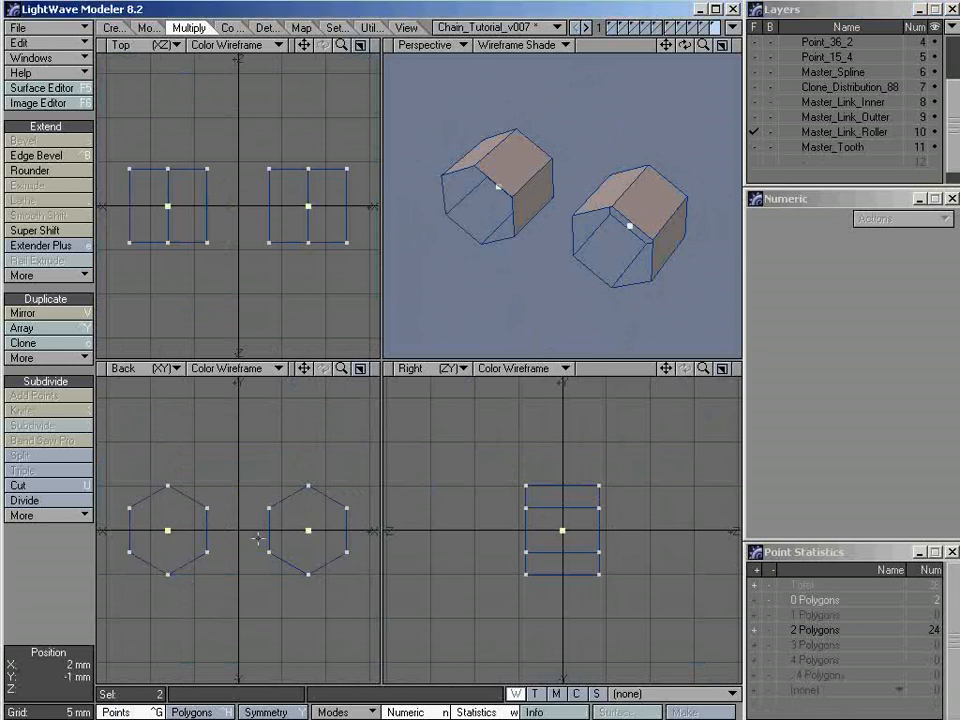
pyautogui.click(836, 148)
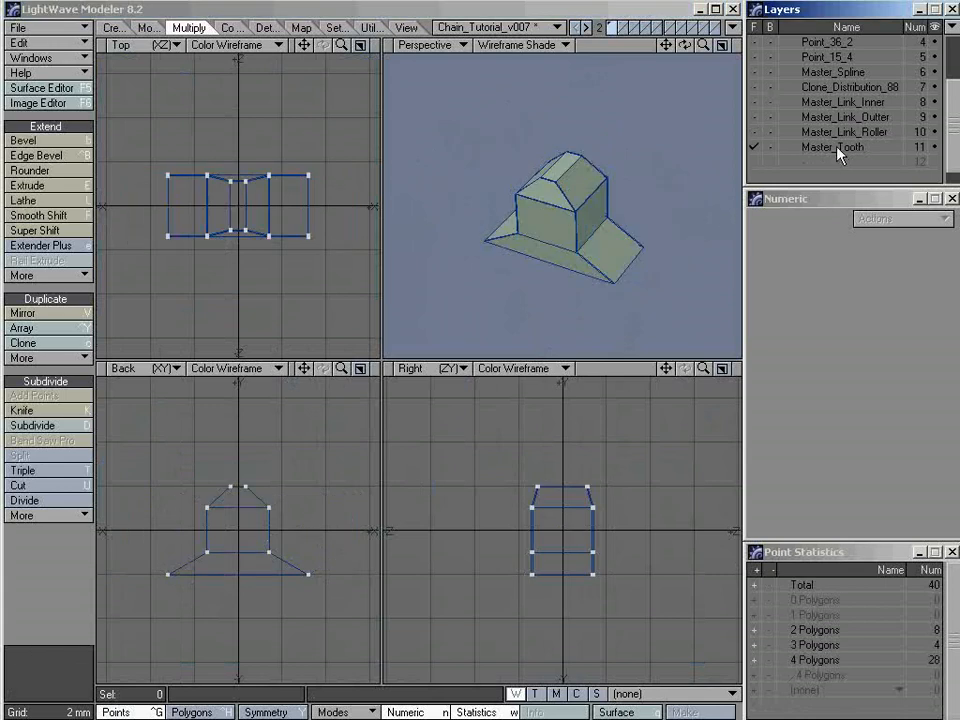
pyautogui.press('v')
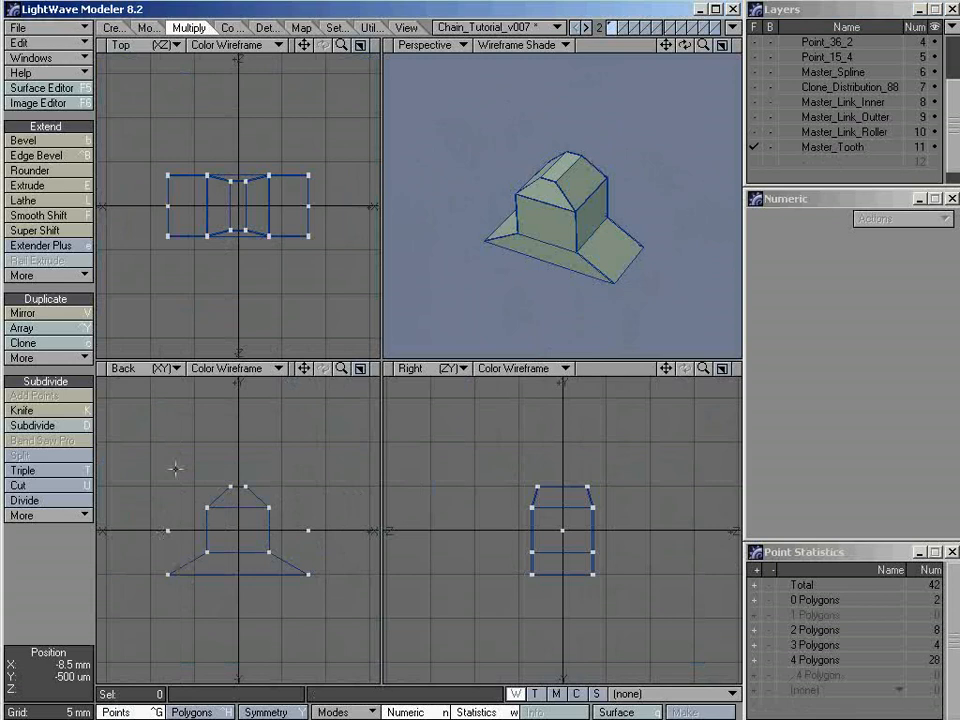
# Check the position of the two pasted centre points relative to the tooth's base corners, leaving nothing selected
pyautogui.click(168, 531)
pyautogui.click(308, 531)
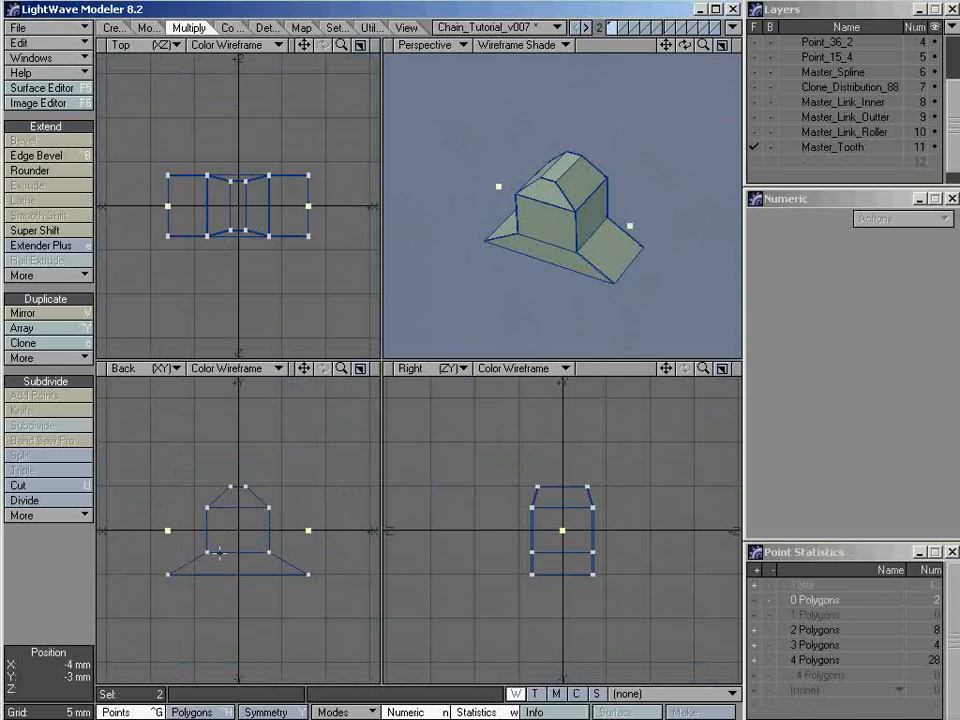
pyautogui.keyDown('ctrl'); pyautogui.keyDown('alt'); pyautogui.moveTo(208, 552); pyautogui.dragTo(238, 542); pyautogui.keyUp('alt'); pyautogui.keyUp('ctrl')
pyautogui.press('a')
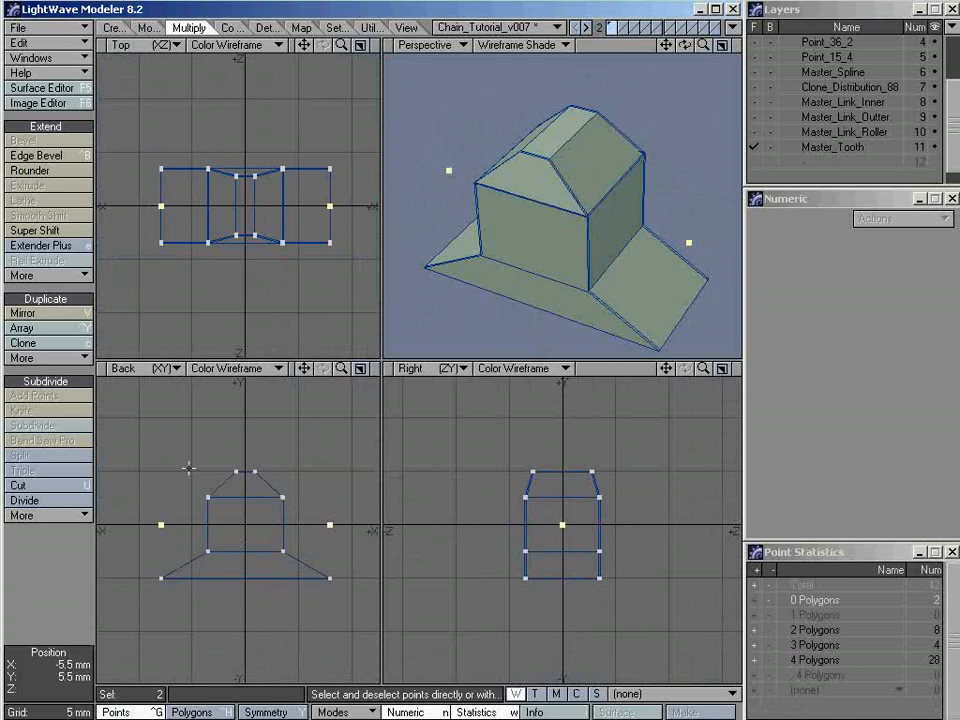
pyautogui.press('/')
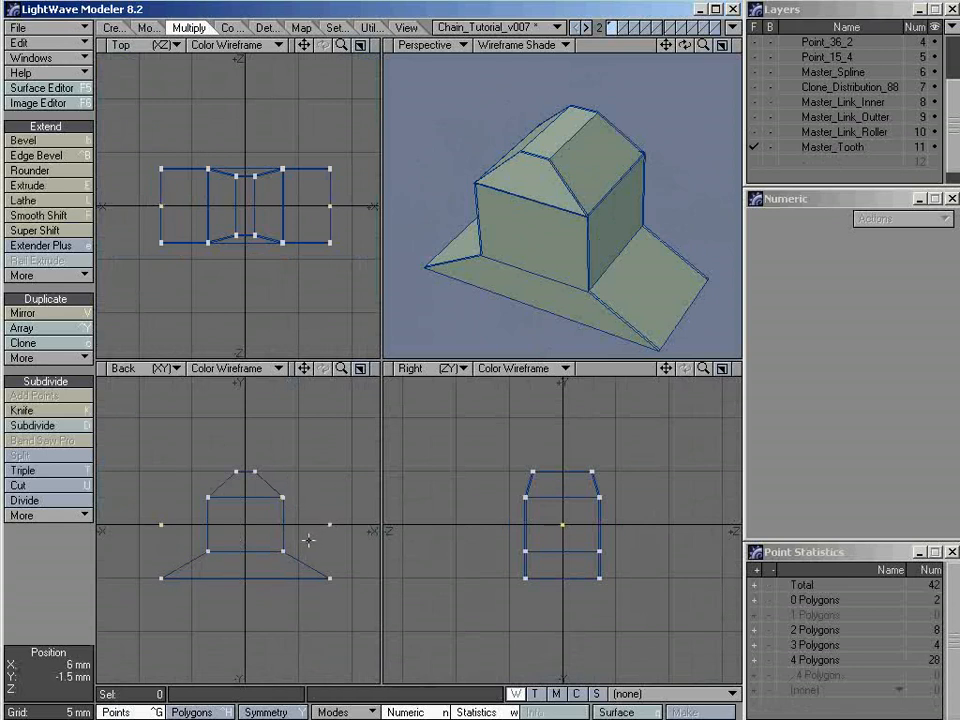
pyautogui.keyDown('ctrl'); pyautogui.keyDown('alt'); pyautogui.moveTo(311, 540); pyautogui.dragTo(269, 521); pyautogui.keyUp('alt'); pyautogui.keyUp('ctrl')
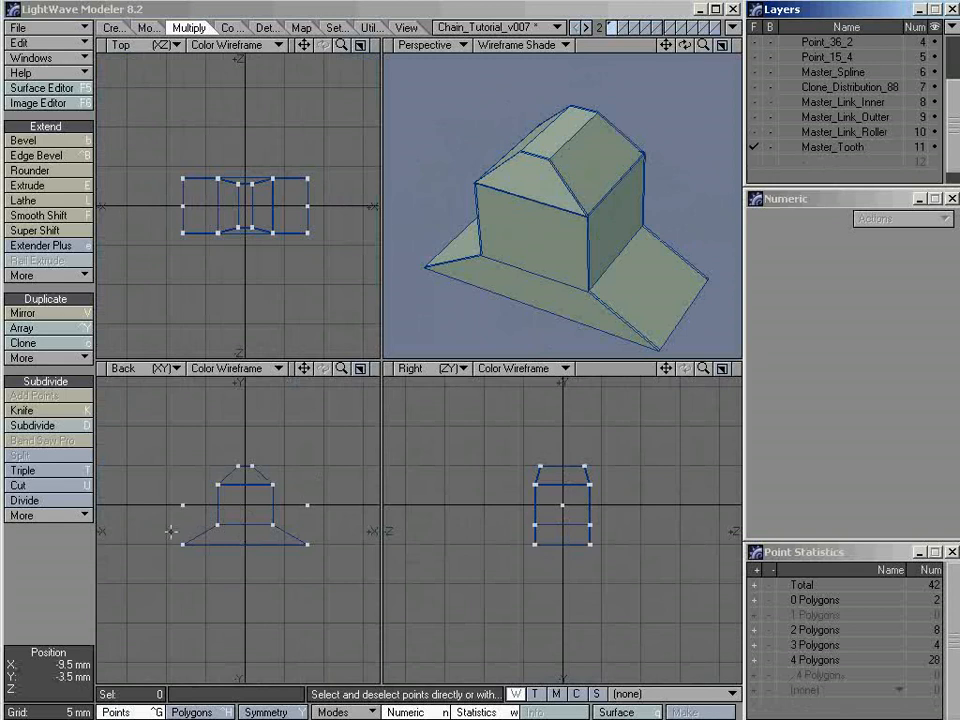
# Paste a copy of the tooth and its two reference points into empty layer 12 and name the layer Master_Sprocket_36T
pyautogui.click(824, 162)
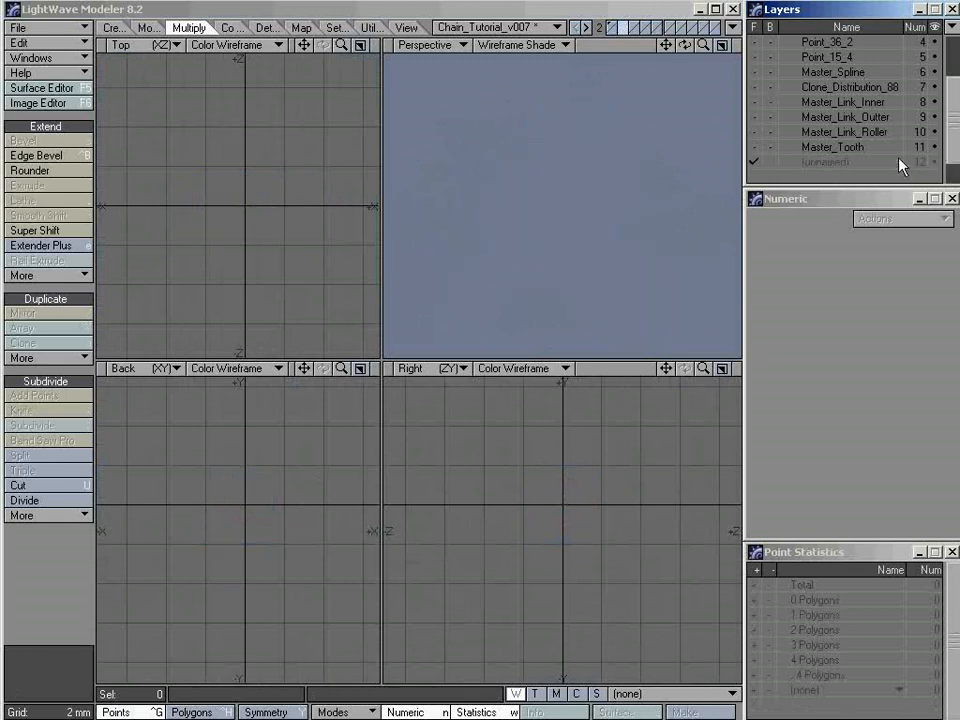
pyautogui.hotkey('ctrl', 'v')
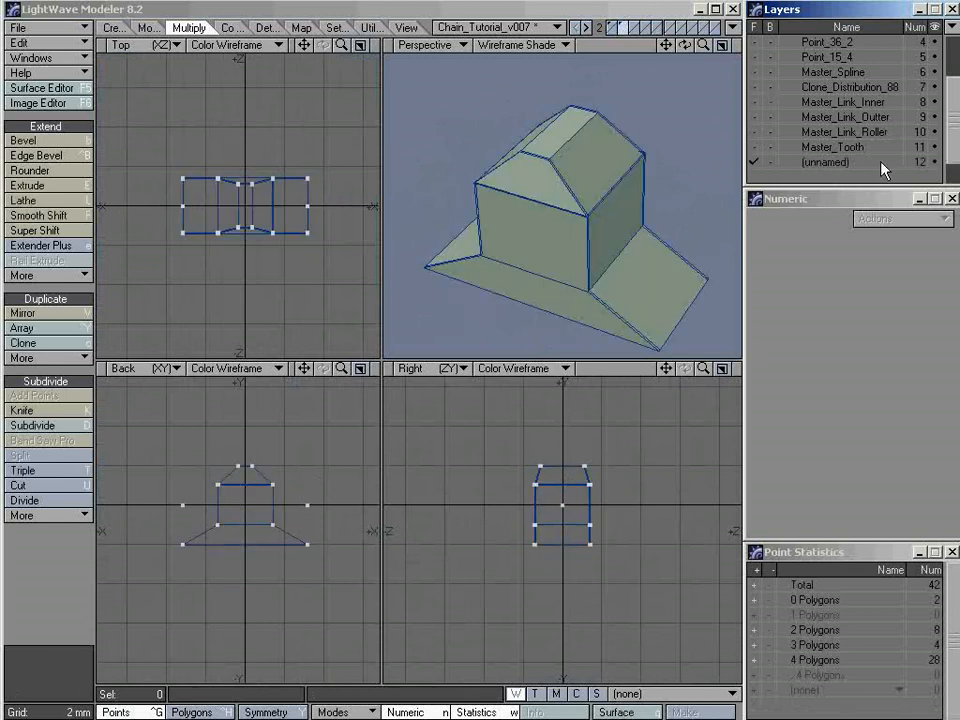
pyautogui.doubleClick(826, 163)
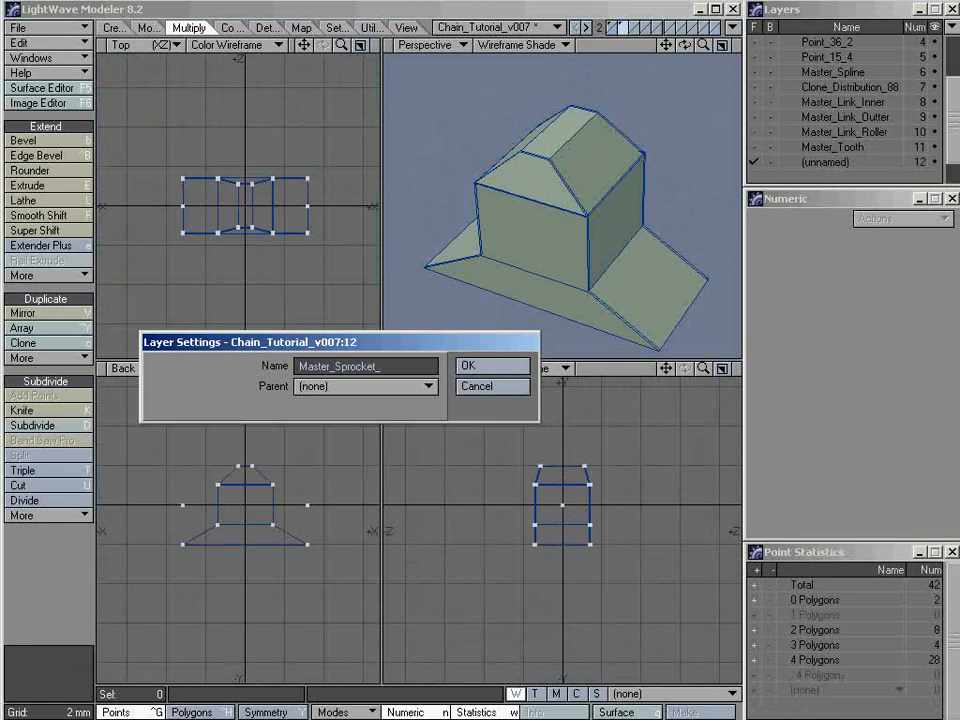
pyautogui.write('Master_Sprocket_36T')
pyautogui.press('Return')
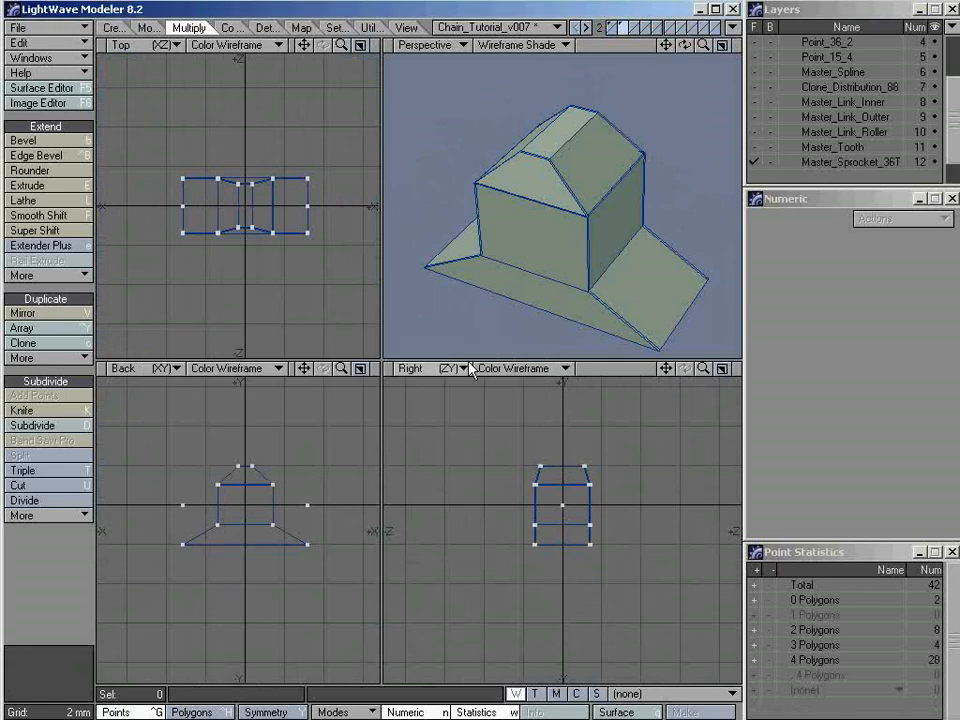
# In an enlarged Back view, select all the points of the copied tooth and add the Point_36 layer to the foreground
pyautogui.moveTo(344, 367); pyautogui.dragTo(337, 377)
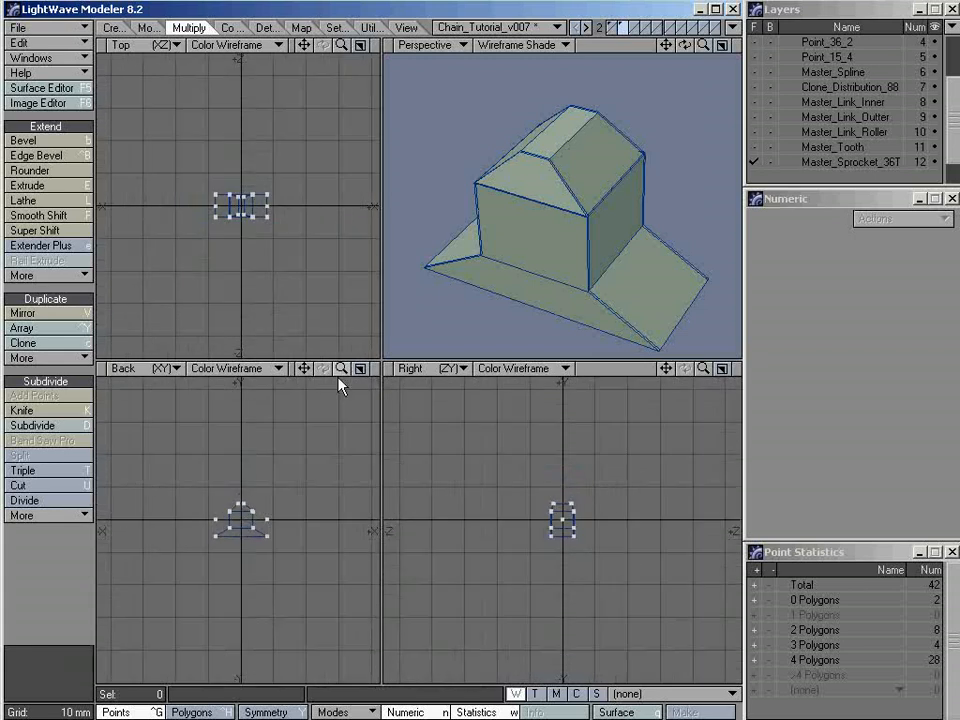
pyautogui.click(360, 369)
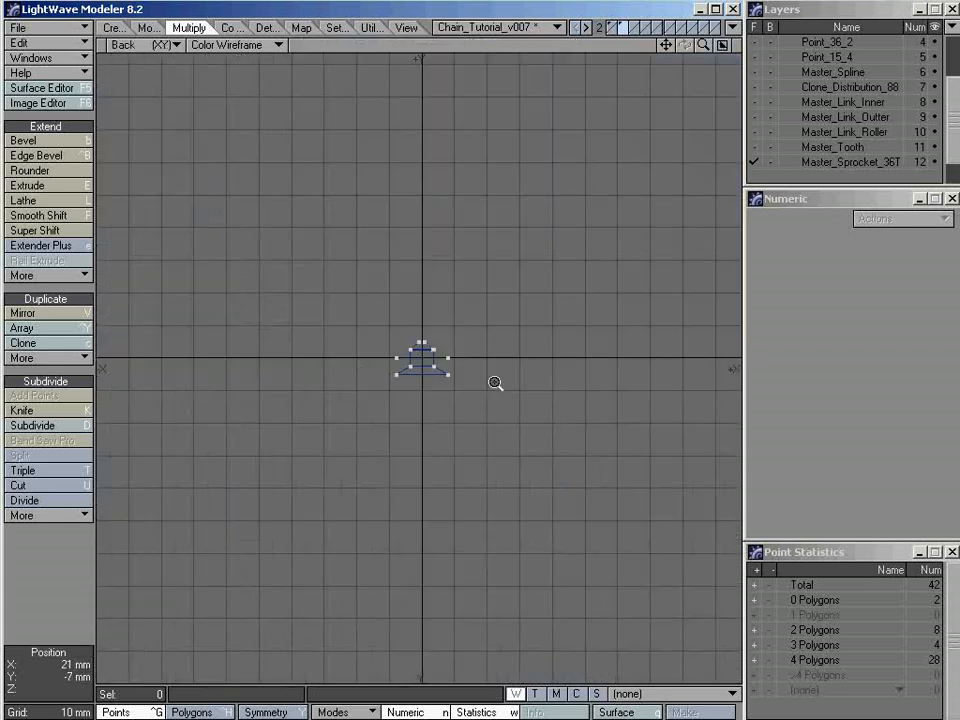
pyautogui.press('g')
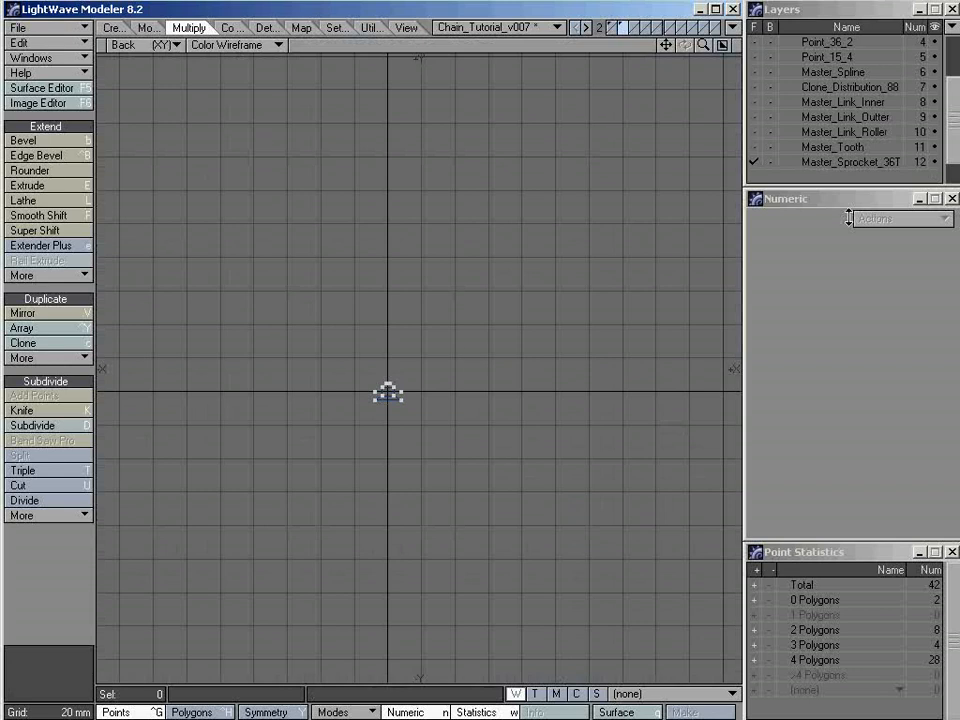
pyautogui.moveTo(953, 145); pyautogui.dragTo(953, 112)
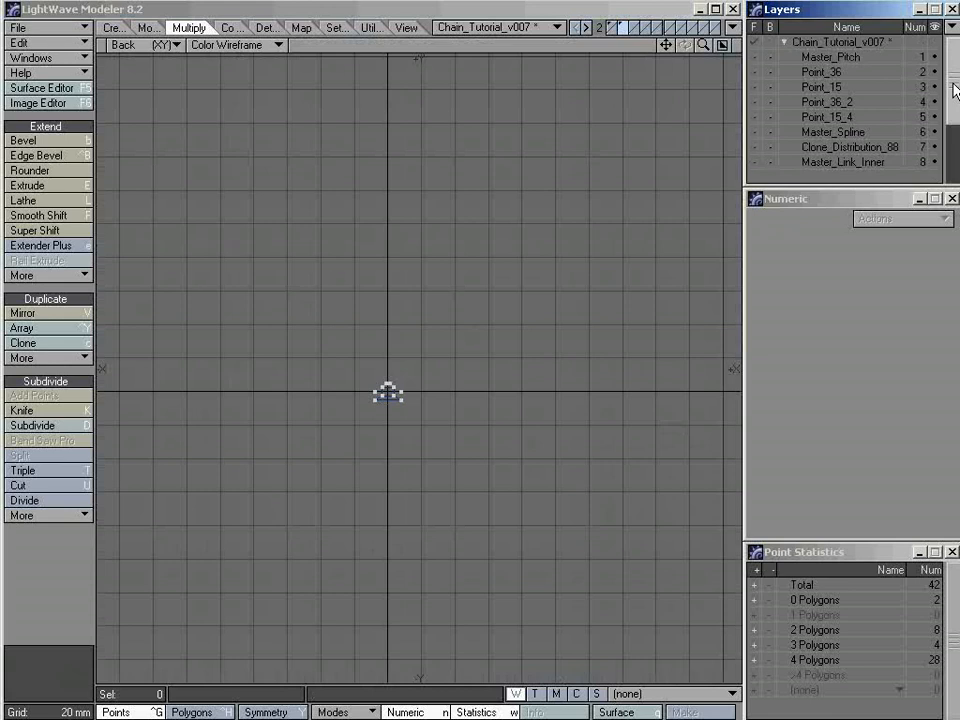
pyautogui.moveTo(955, 90); pyautogui.dragTo(952, 150)
pyautogui.moveTo(443, 313)
pyautogui.mouseDown(button='right')
pyautogui.moveTo(474, 443)
pyautogui.moveTo(281, 394)
pyautogui.moveTo(295, 218)
pyautogui.mouseUp(button='right')
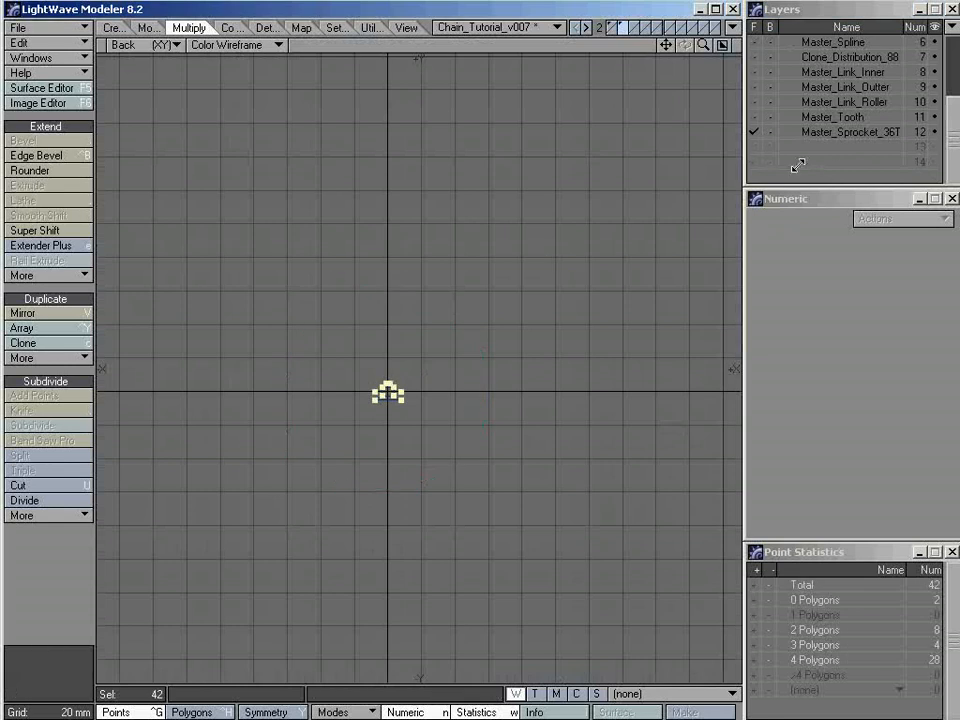
pyautogui.press('/')
pyautogui.moveTo(497, 253)
pyautogui.mouseDown(button='right')
pyautogui.moveTo(401, 283)
pyautogui.moveTo(450, 283)
pyautogui.mouseUp(button='right')
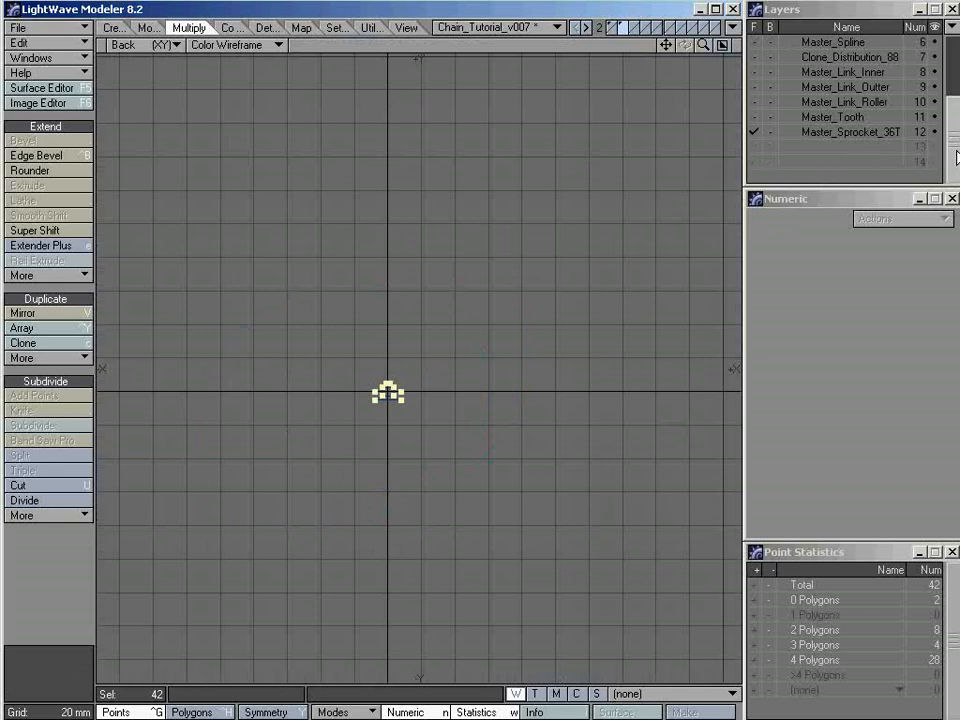
pyautogui.scroll(5, 950, 150)
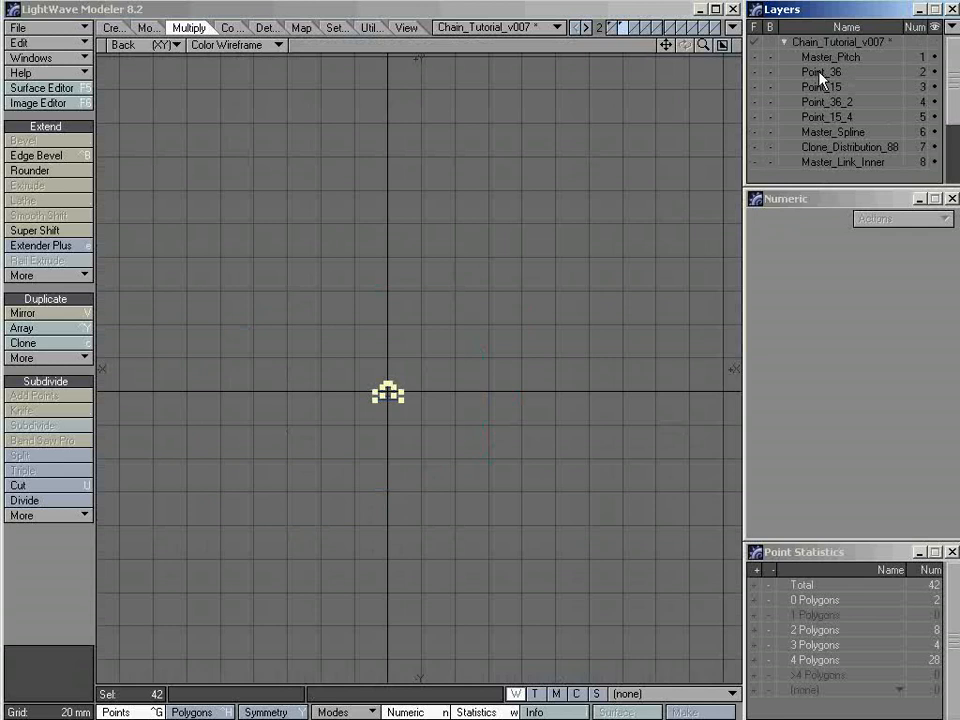
pyautogui.click(820, 76)
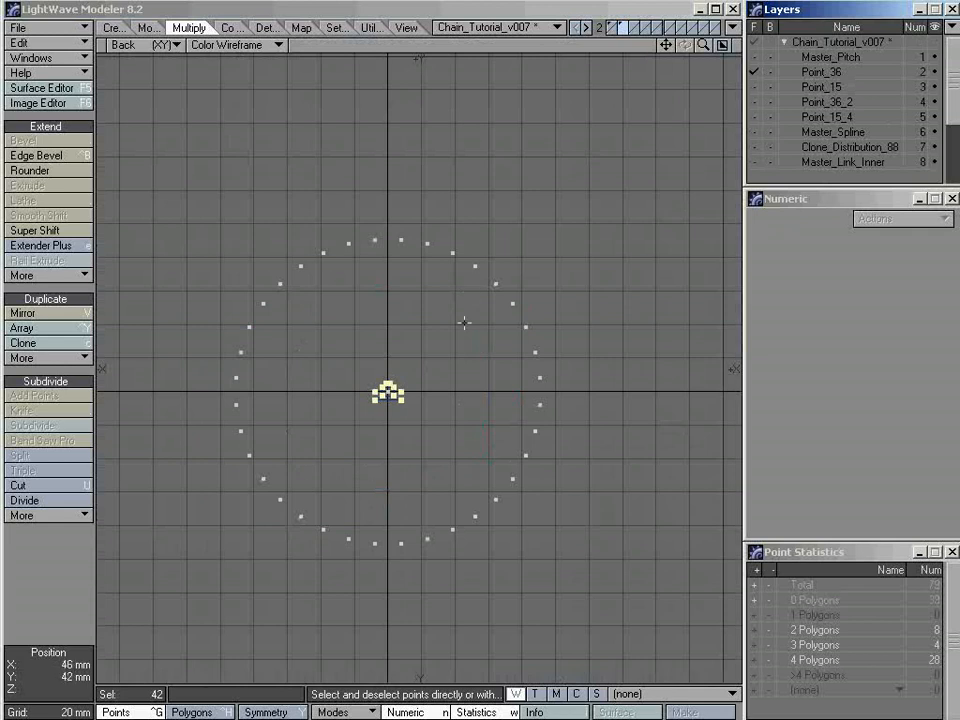
# Move the selected tooth straight up 85 mm in Y, close to the two uppermost points of the Point_36 circle
pyautogui.press('a')
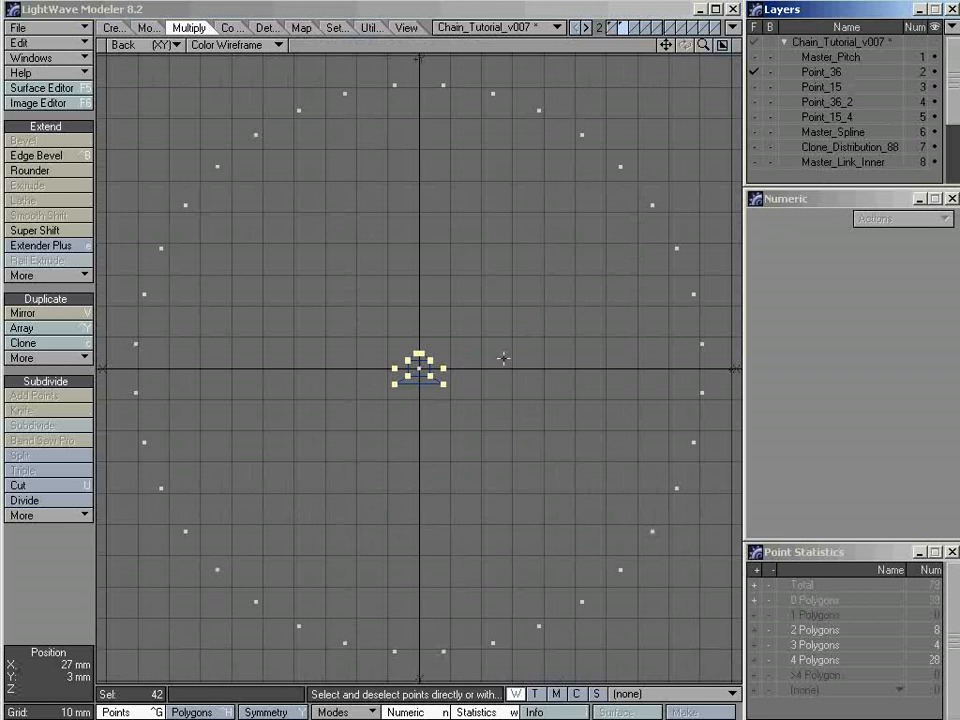
pyautogui.press('t')
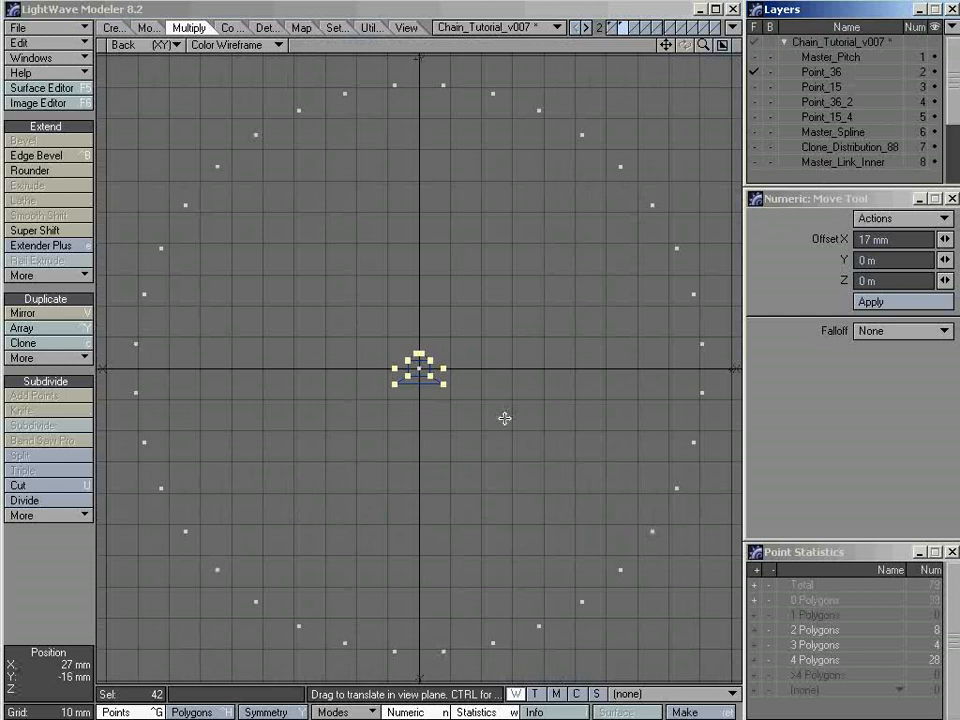
pyautogui.moveTo(499, 407); pyautogui.dragTo(500, 129)
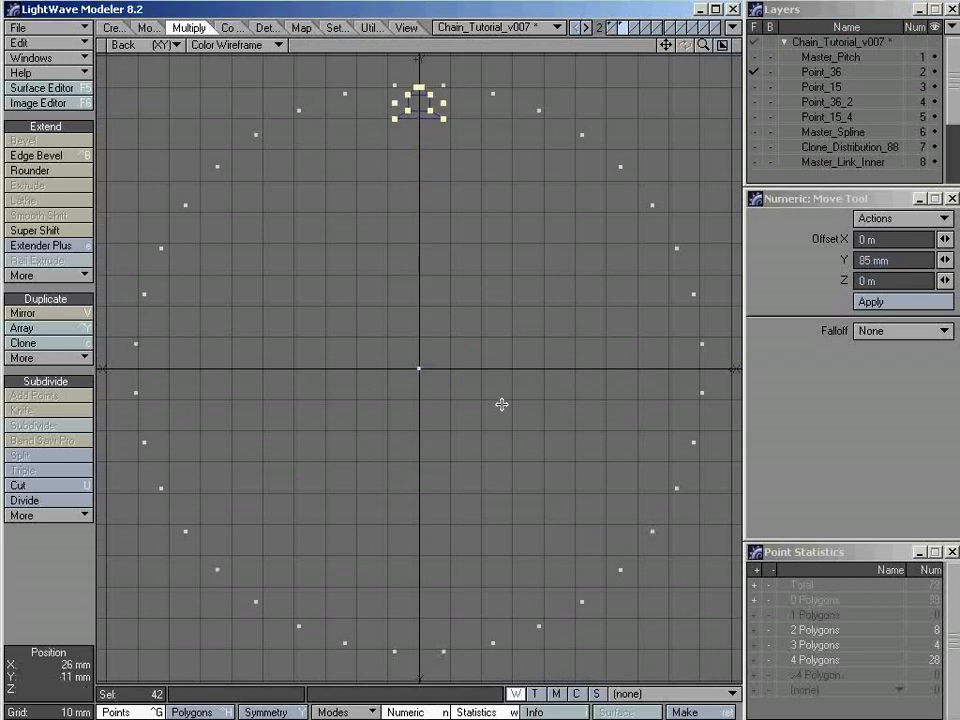
# Use Snap Drag to move the tooth so its reference points coincide with the two uppermost points of the Point_36 circle
pyautogui.keyDown('ctrl'); pyautogui.keyDown('alt'); pyautogui.moveTo(420, 75); pyautogui.dragTo(667, 93); pyautogui.keyUp('alt'); pyautogui.keyUp('ctrl')
pyautogui.keyDown('alt'); pyautogui.moveTo(582, 70); pyautogui.dragTo(525, 230); pyautogui.keyUp('alt')
pyautogui.keyDown('alt'); pyautogui.moveTo(525, 230); pyautogui.dragTo(494, 251); pyautogui.keyUp('alt')
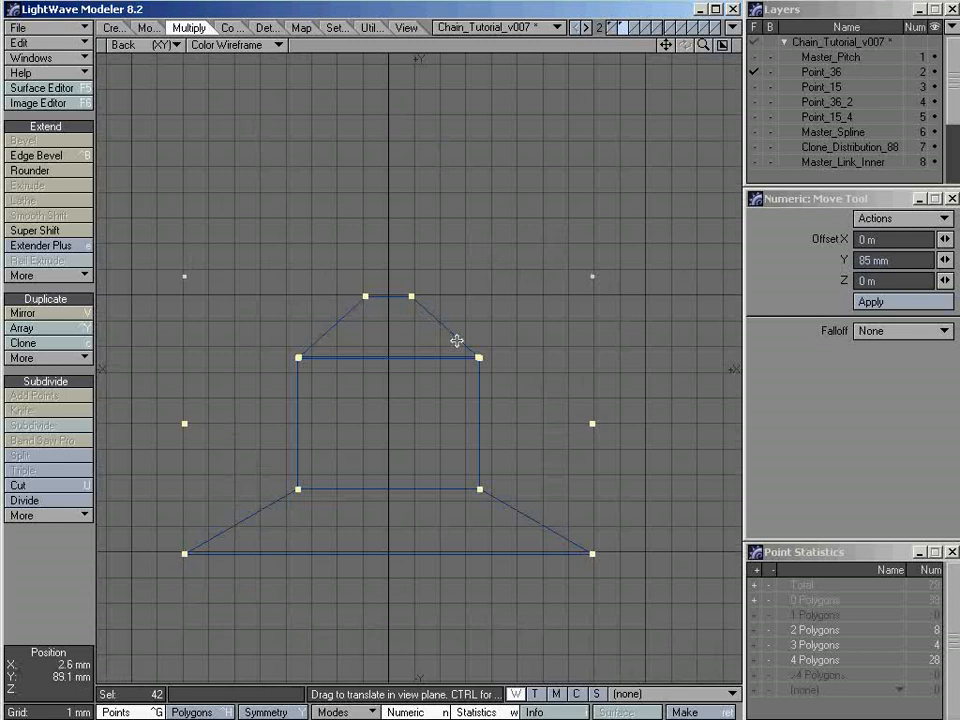
pyautogui.press('g')
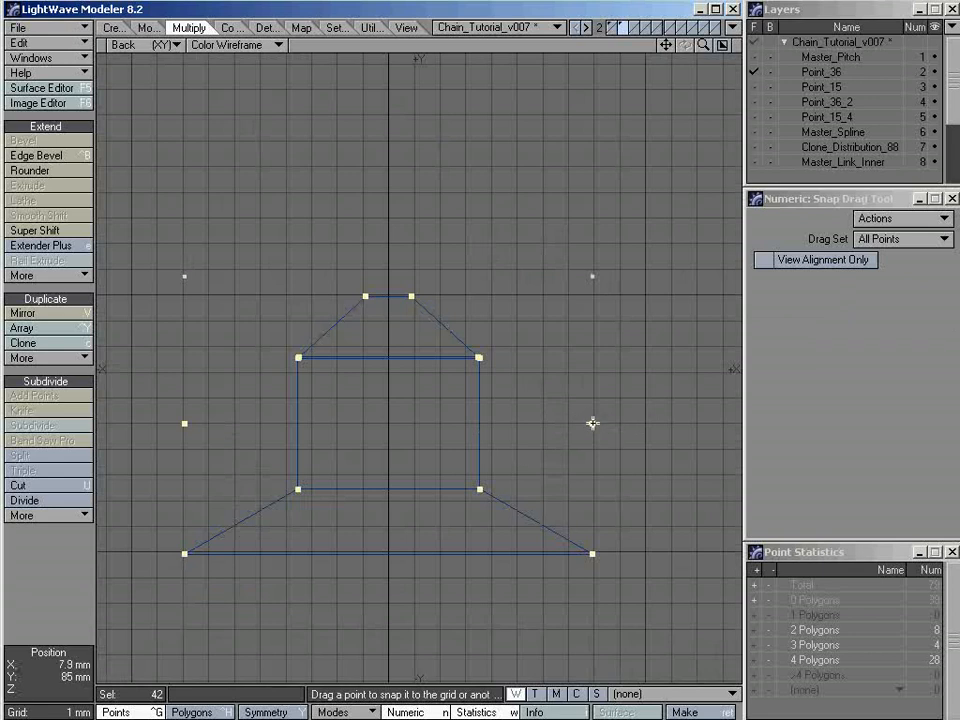
pyautogui.moveTo(592, 423); pyautogui.dragTo(592, 276)
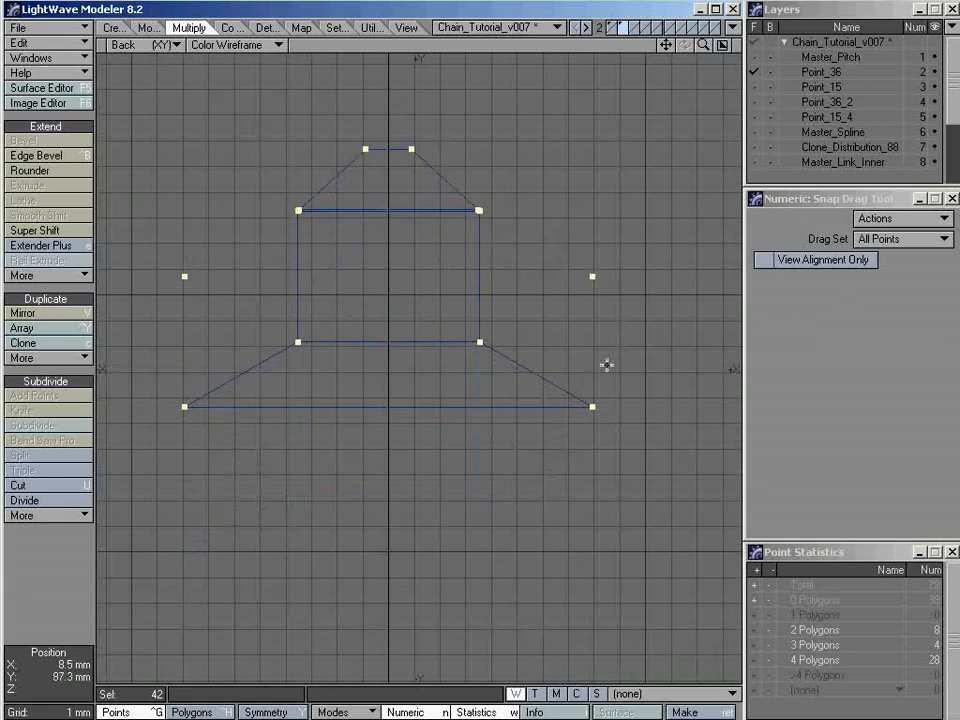
pyautogui.press('space')
pyautogui.press('a')
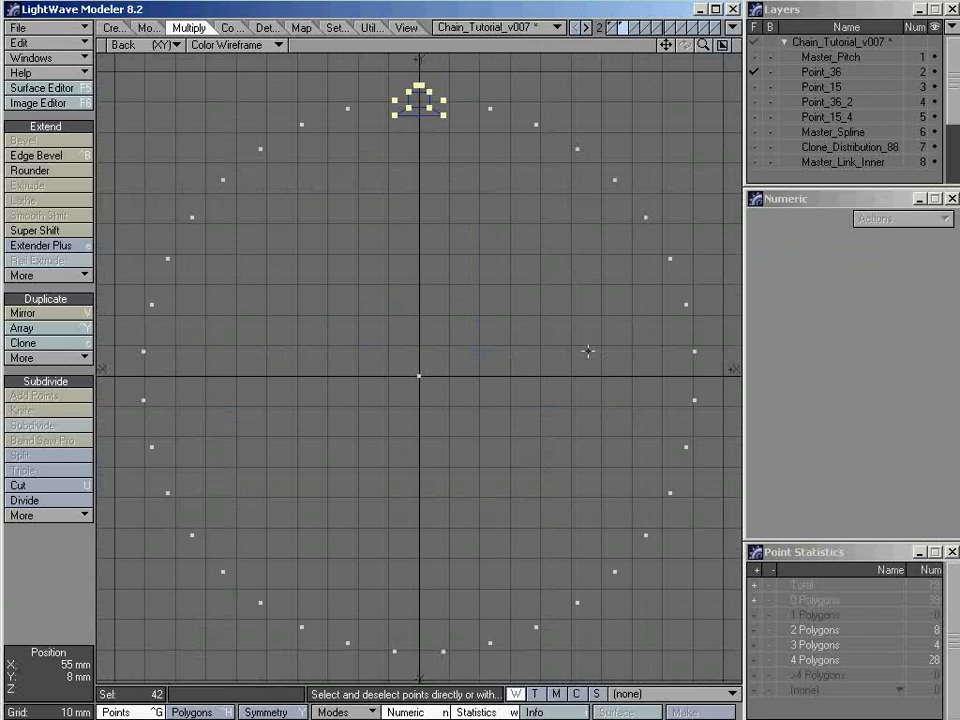
# Keep only Master_Sprocket_36T in the foreground and delete the two reference points beside the tooth
pyautogui.press('/')
pyautogui.moveTo(949, 110); pyautogui.dragTo(957, 173)
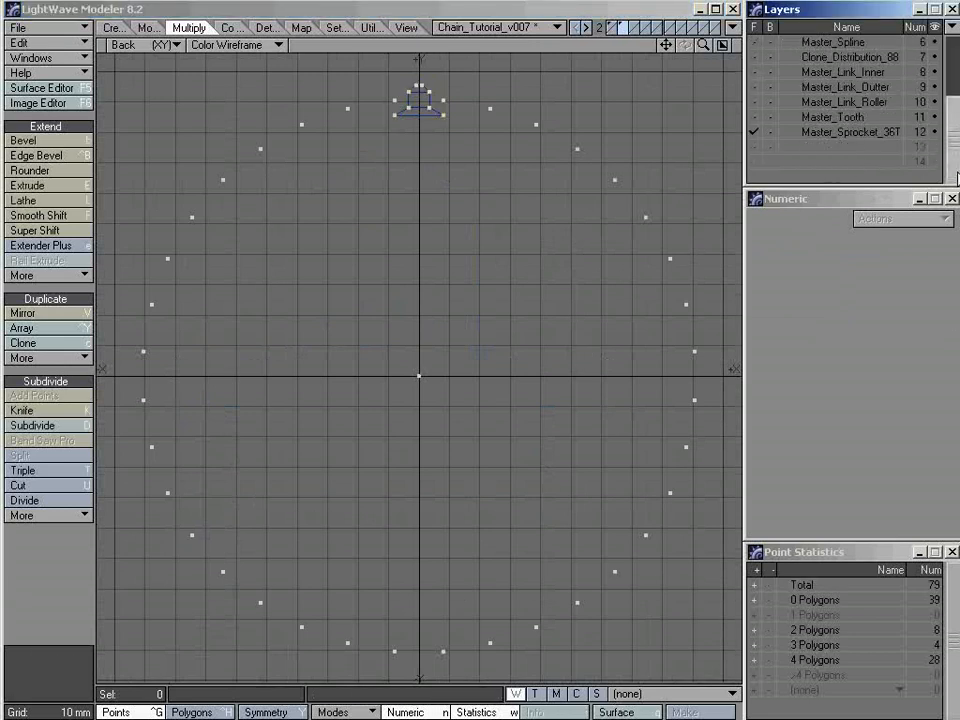
pyautogui.click(831, 137)
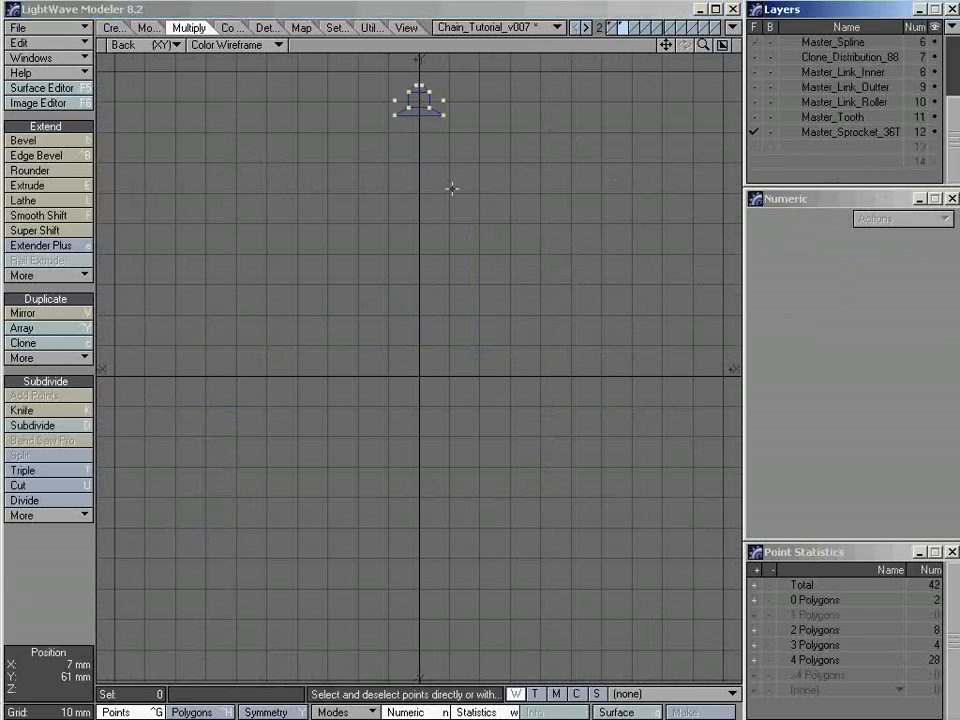
pyautogui.click(441, 101)
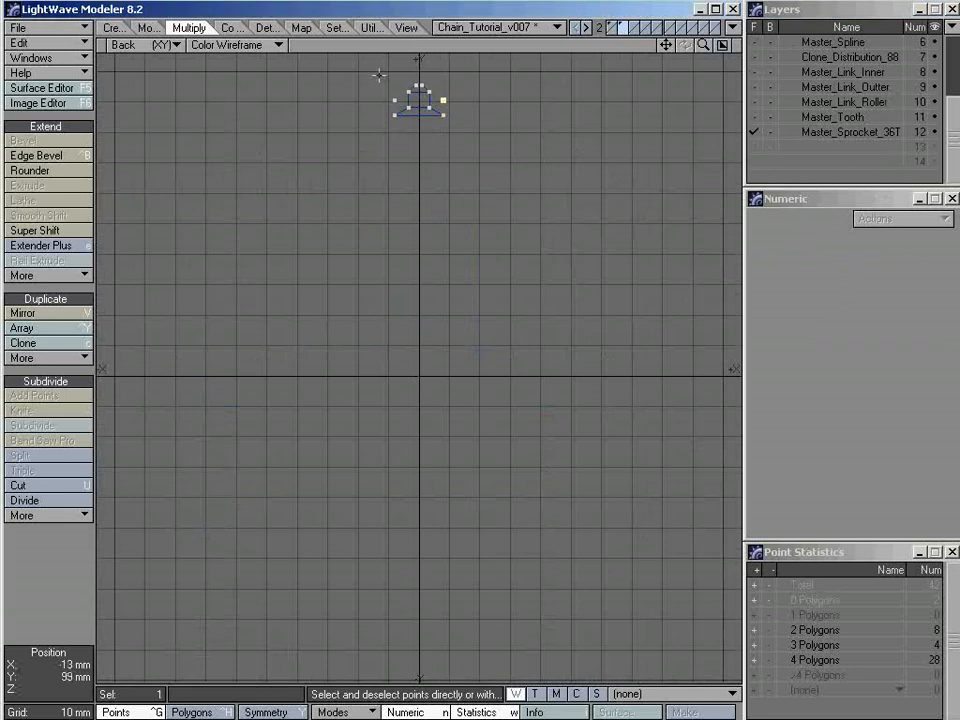
pyautogui.click(395, 100)
pyautogui.press('Delete')
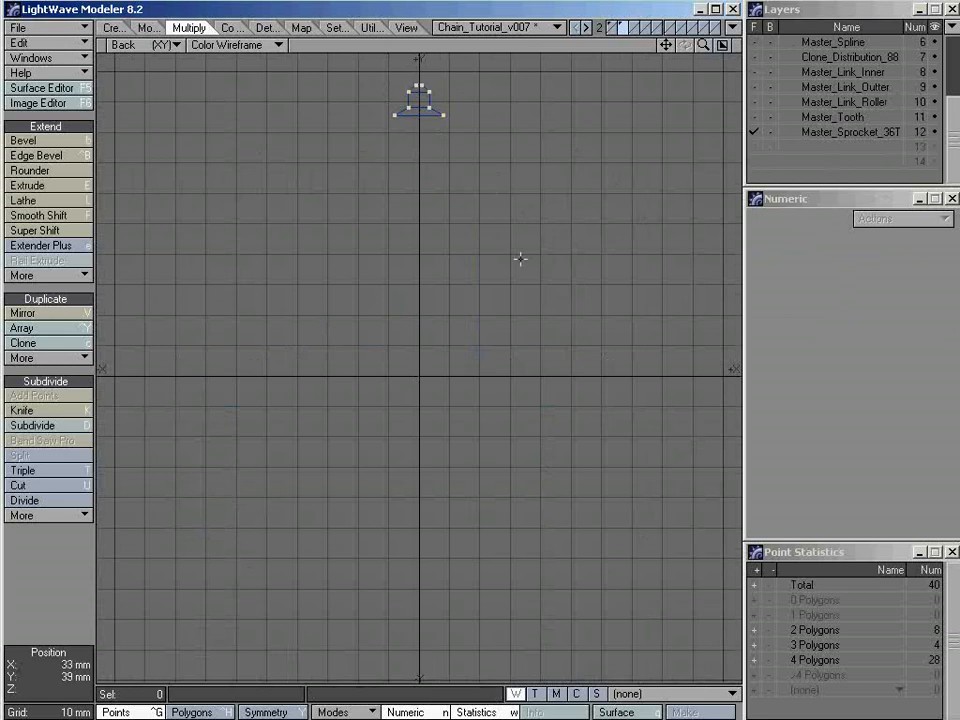
# Array the tooth radially with a number of 36 about the Z axis, centred on the origin
pyautogui.keyDown('alt'); pyautogui.moveTo(522, 263); pyautogui.dragTo(506, 253); pyautogui.keyUp('alt')
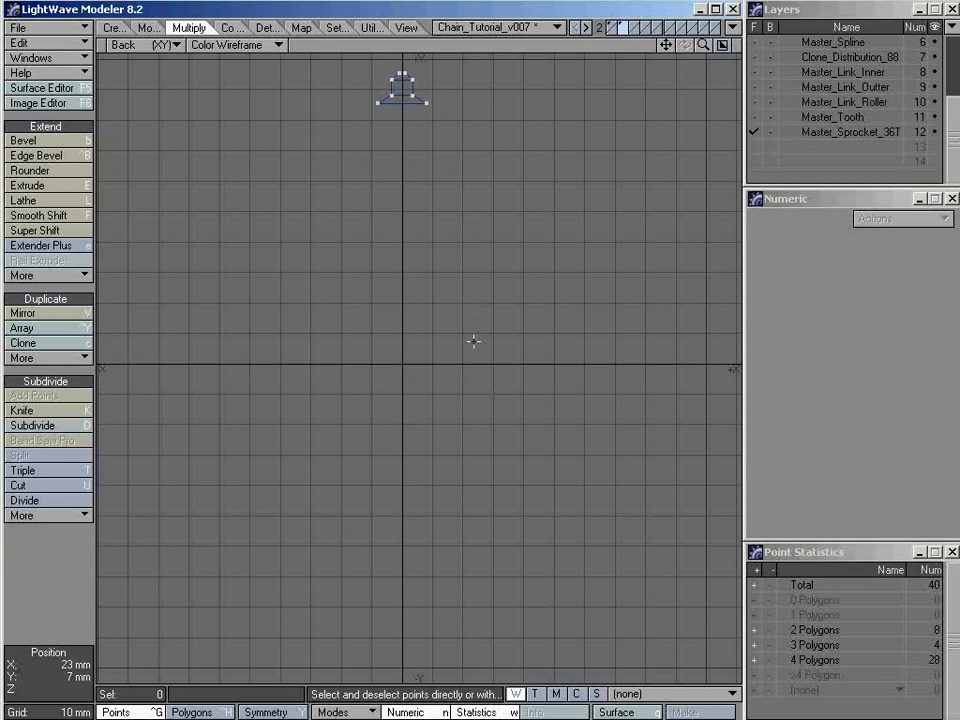
pyautogui.hotkey('shift', 'y')
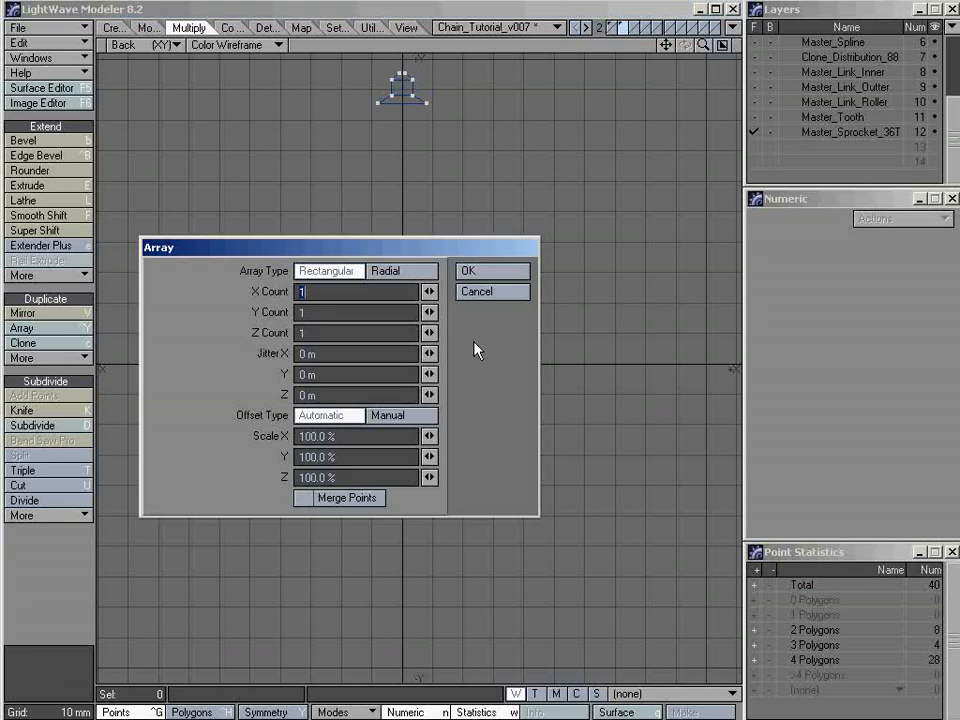
pyautogui.moveTo(317, 253); pyautogui.dragTo(373, 250)
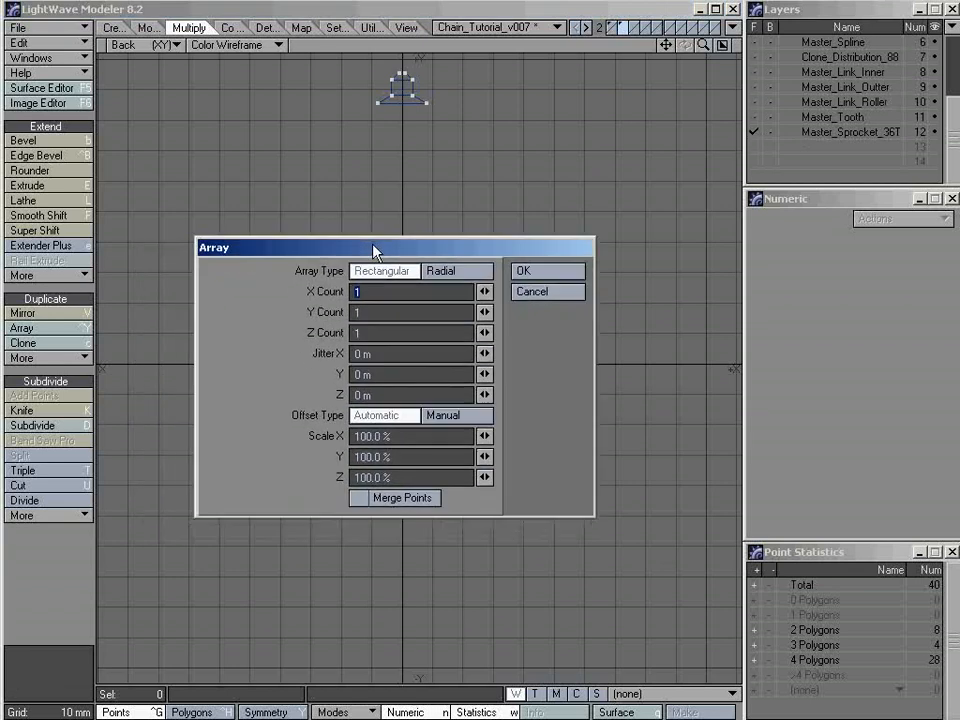
pyautogui.click(466, 273)
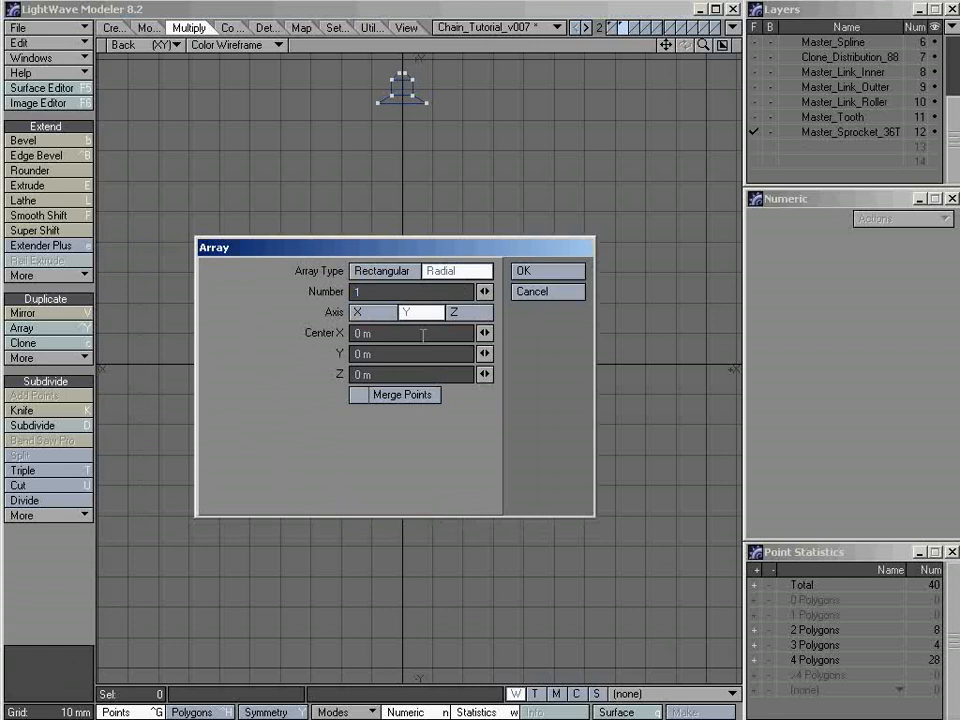
pyautogui.click(478, 313)
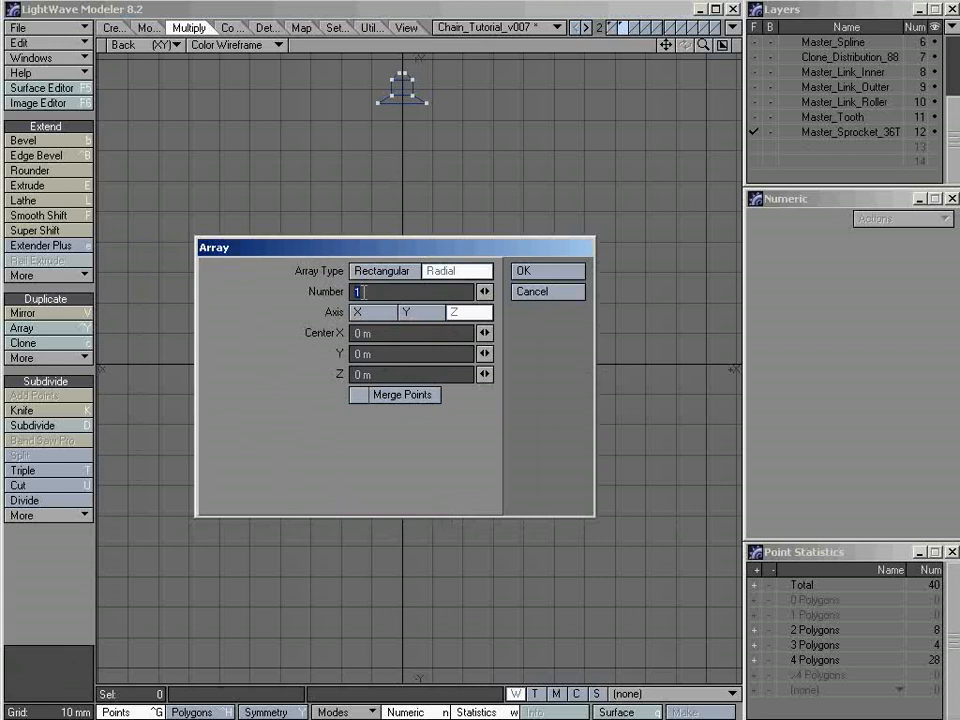
pyautogui.write('36')
pyautogui.press('Tab')
pyautogui.click(547, 272)
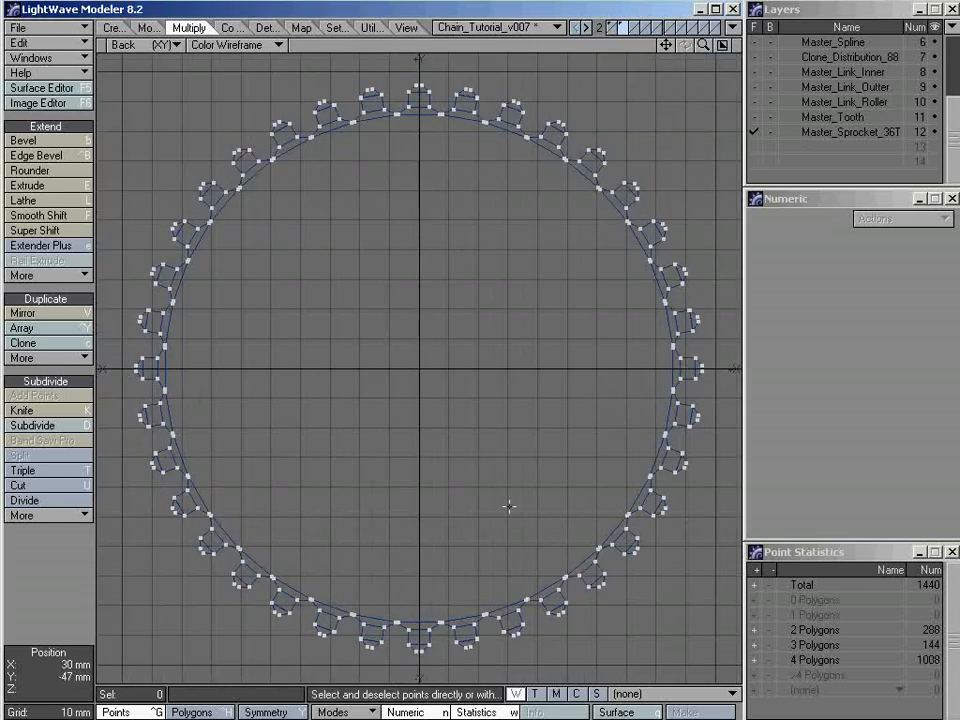
# Examine in the enlarged Back view how the base of the uppermost tooth meets its neighbour, temporarily selecting the crossing polygons and points
pyautogui.keyDown('ctrl'); pyautogui.keyDown('alt'); pyautogui.moveTo(413, 72); pyautogui.dragTo(654, 88); pyautogui.keyUp('alt'); pyautogui.keyUp('ctrl')
pyautogui.keyDown('alt'); pyautogui.moveTo(598, 125); pyautogui.dragTo(556, 170); pyautogui.keyUp('alt')
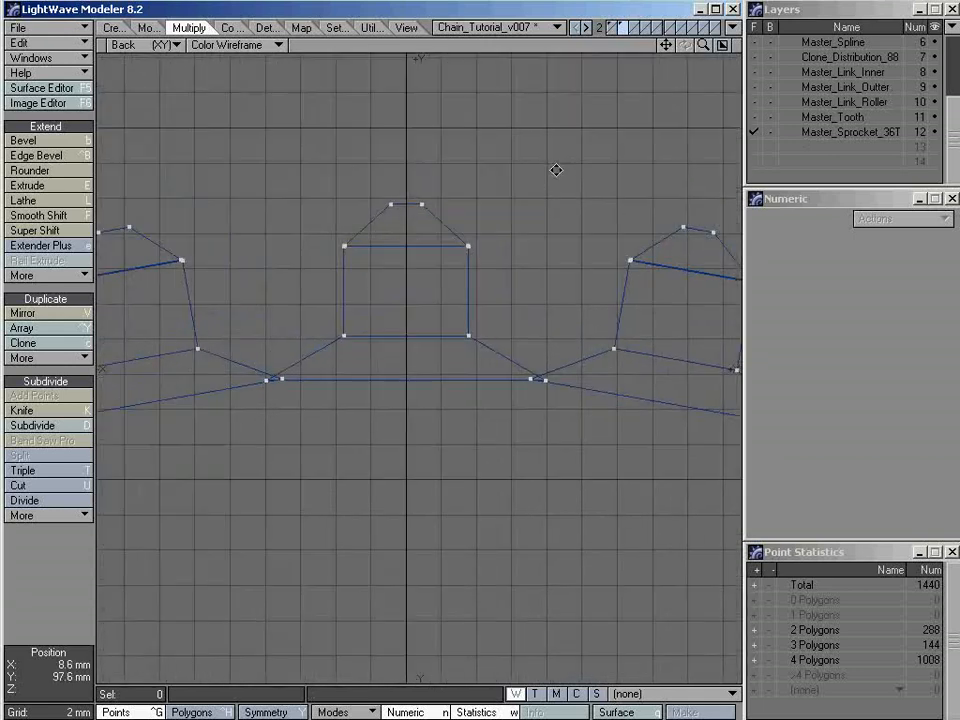
pyautogui.keyDown('ctrl'); pyautogui.keyDown('alt'); pyautogui.moveTo(444, 260); pyautogui.dragTo(454, 257); pyautogui.keyUp('alt'); pyautogui.keyUp('ctrl')
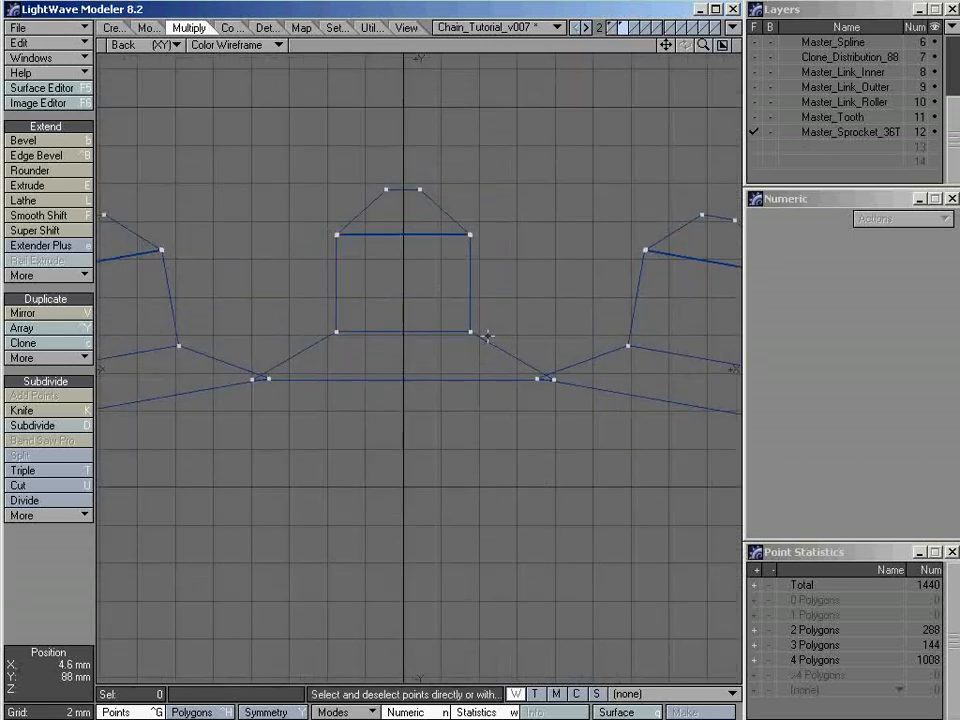
pyautogui.hotkey('ctrl', 'h')
pyautogui.click(497, 345)
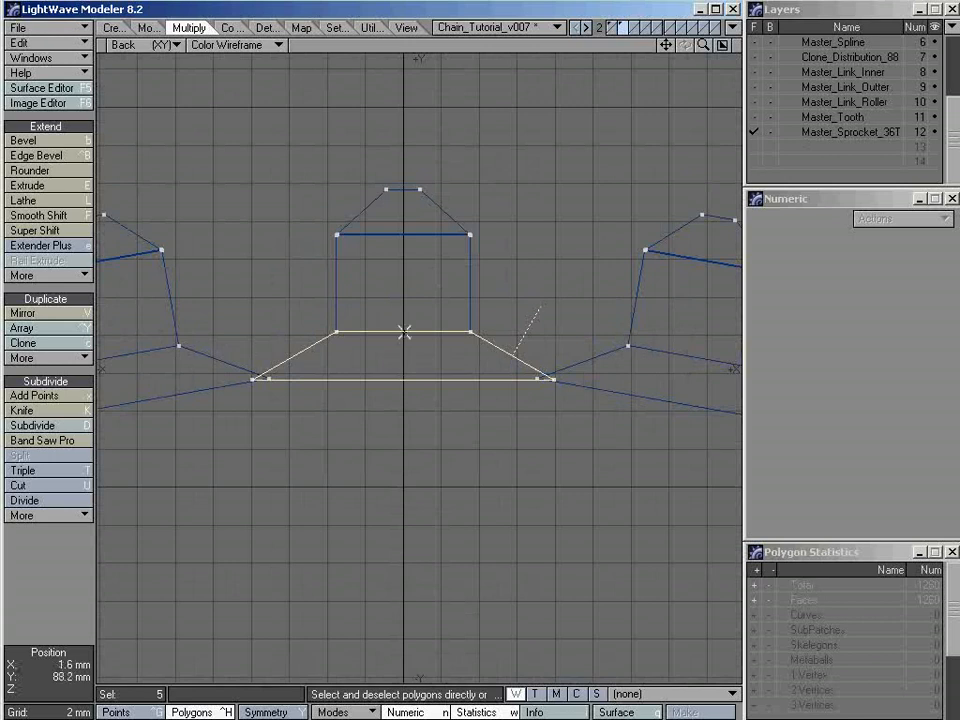
pyautogui.click(542, 411)
pyautogui.hotkey('ctrl', 'g')
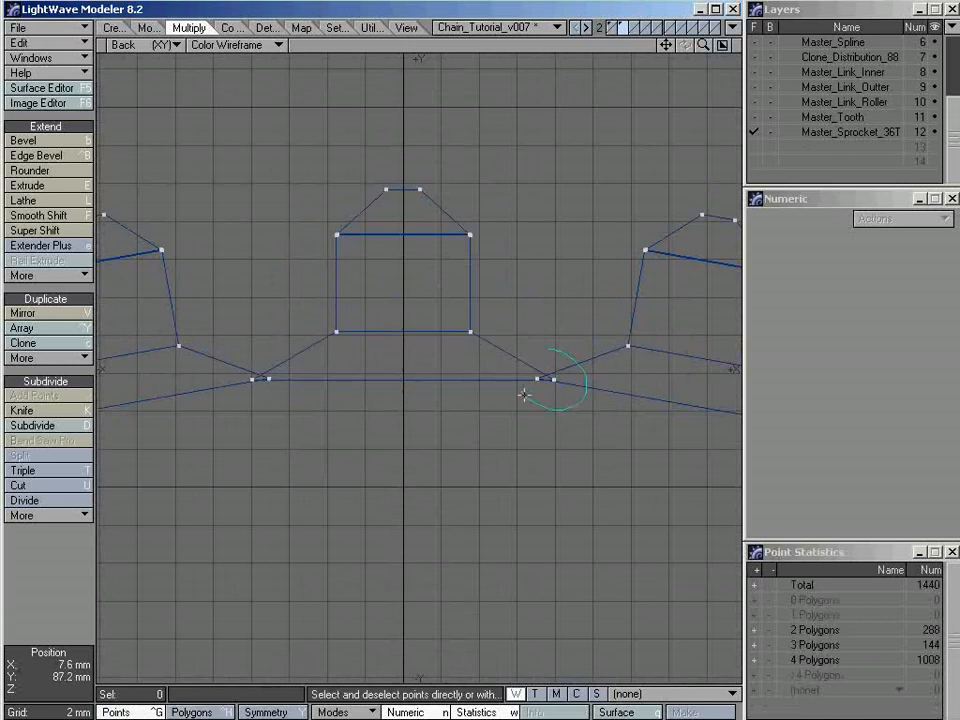
pyautogui.moveTo(524, 395); pyautogui.dragTo(526, 347, button='right')
pyautogui.keyDown('ctrl'); pyautogui.keyDown('alt'); pyautogui.moveTo(547, 381); pyautogui.dragTo(719, 401); pyautogui.keyUp('alt'); pyautogui.keyUp('ctrl')
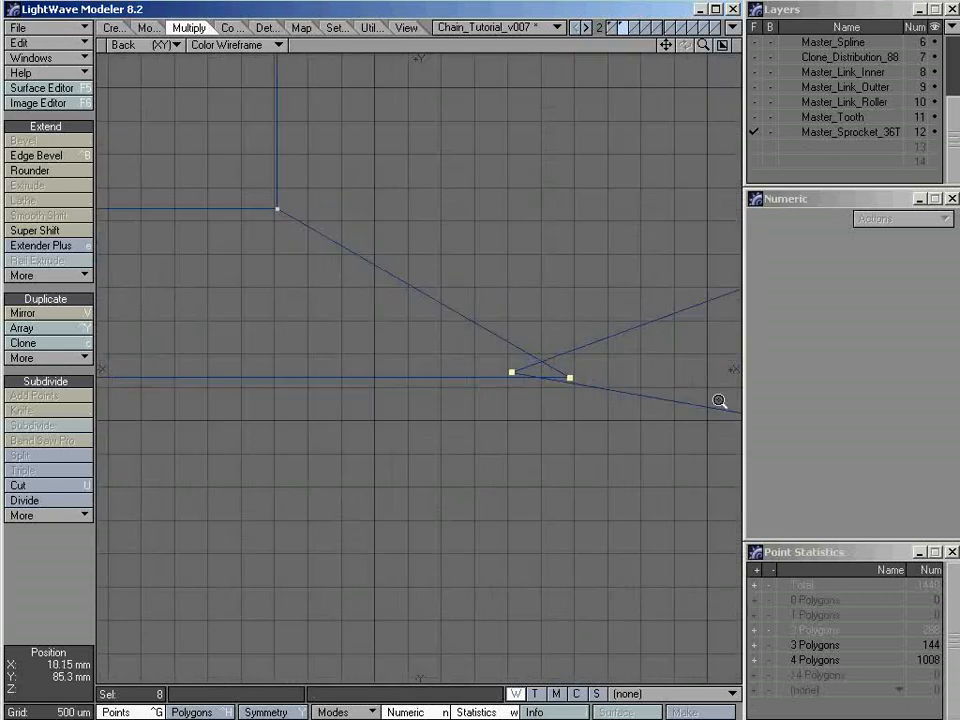
pyautogui.keyDown('ctrl'); pyautogui.keyDown('alt'); pyautogui.moveTo(591, 383); pyautogui.dragTo(486, 381); pyautogui.keyUp('alt'); pyautogui.keyUp('ctrl')
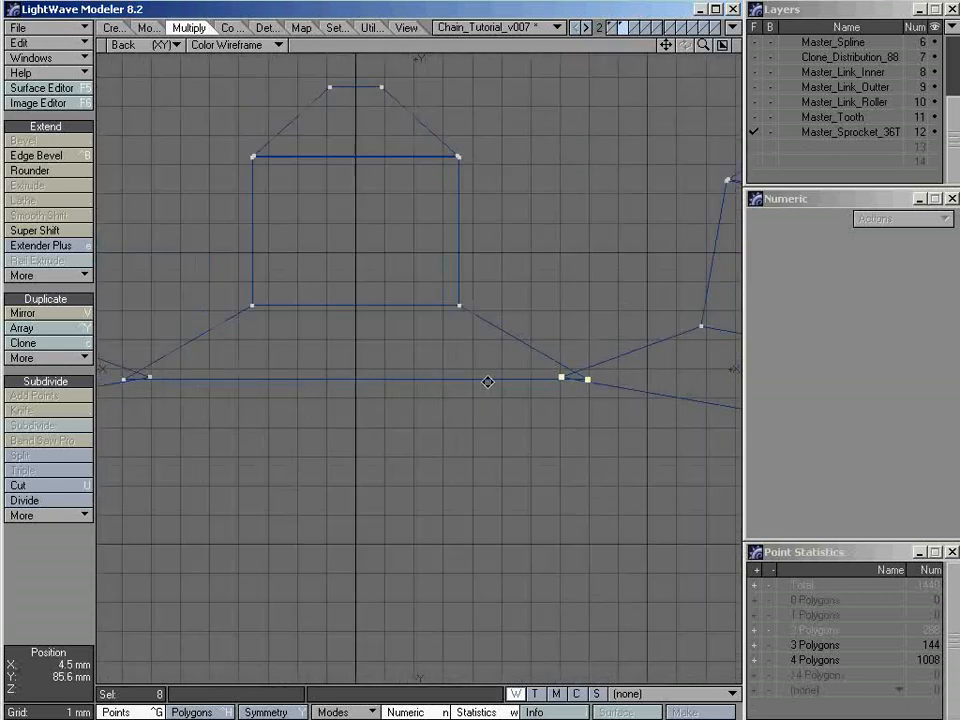
pyautogui.click(520, 380)
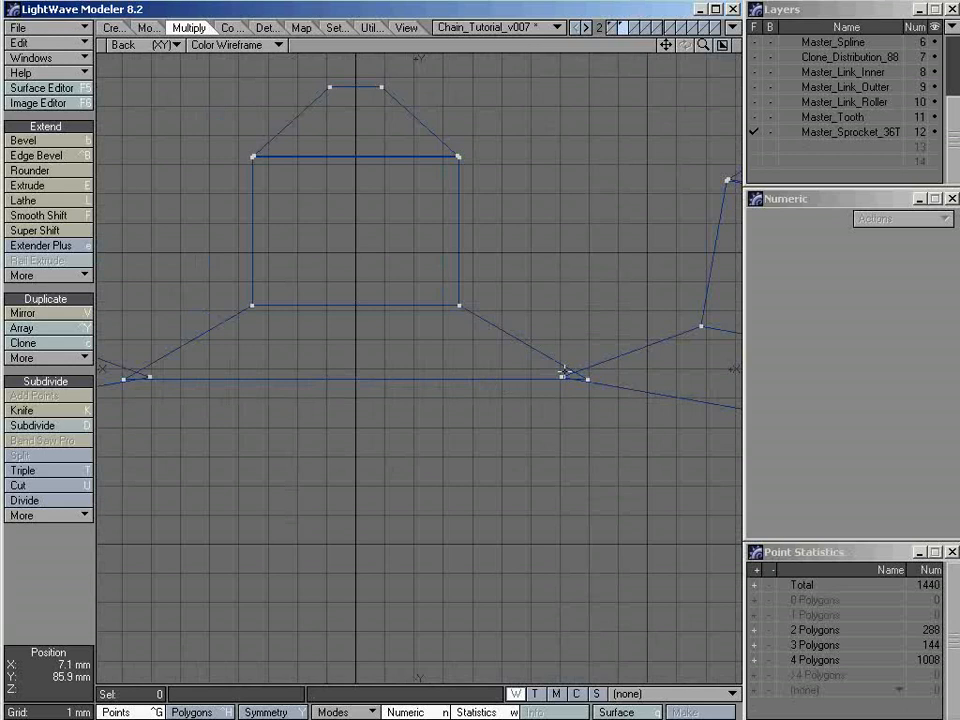
# Return to the four-view layout, select all connected polygons of the uppermost tooth and frame them in every view
pyautogui.press('KP_0')
pyautogui.press('a')
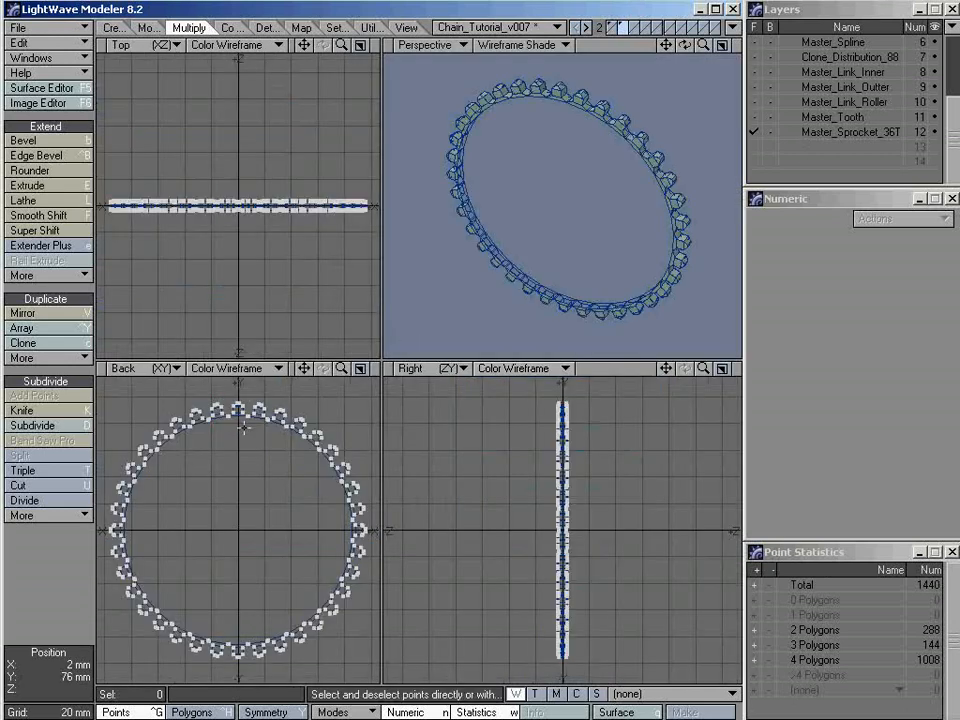
pyautogui.moveTo(265, 427); pyautogui.dragTo(212, 428, button='right')
pyautogui.hotkey('shift', 'a')
pyautogui.press('/')
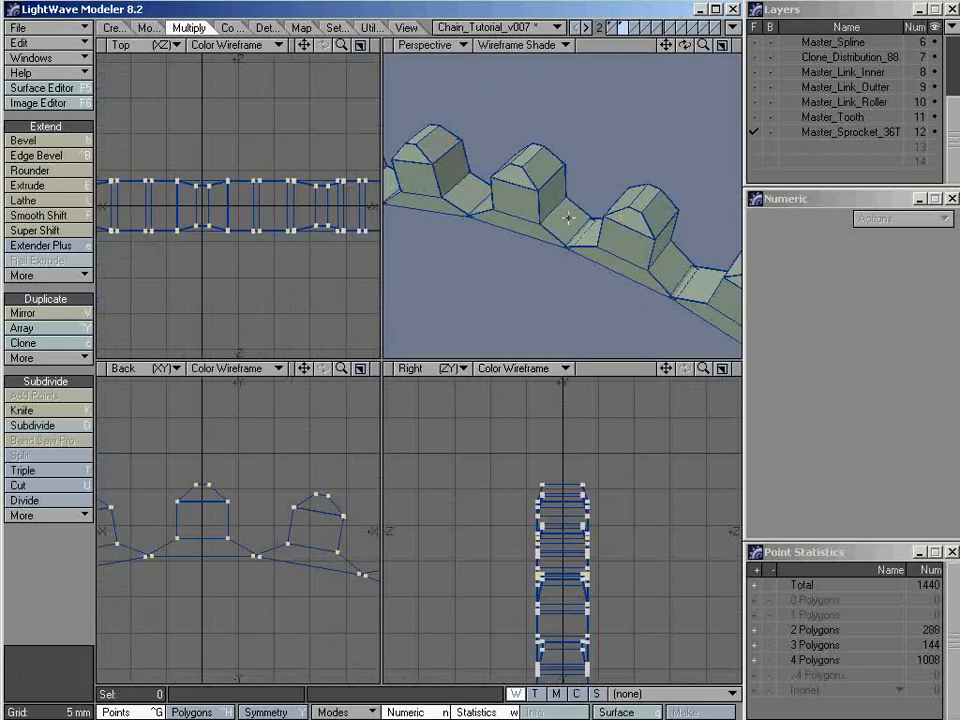
pyautogui.keyDown('alt'); pyautogui.moveTo(567, 217); pyautogui.dragTo(601, 267); pyautogui.keyUp('alt')
pyautogui.hotkey('ctrl', 'h')
pyautogui.click(519, 213)
pyautogui.press(']')
pyautogui.hotkey('shift', 'a')
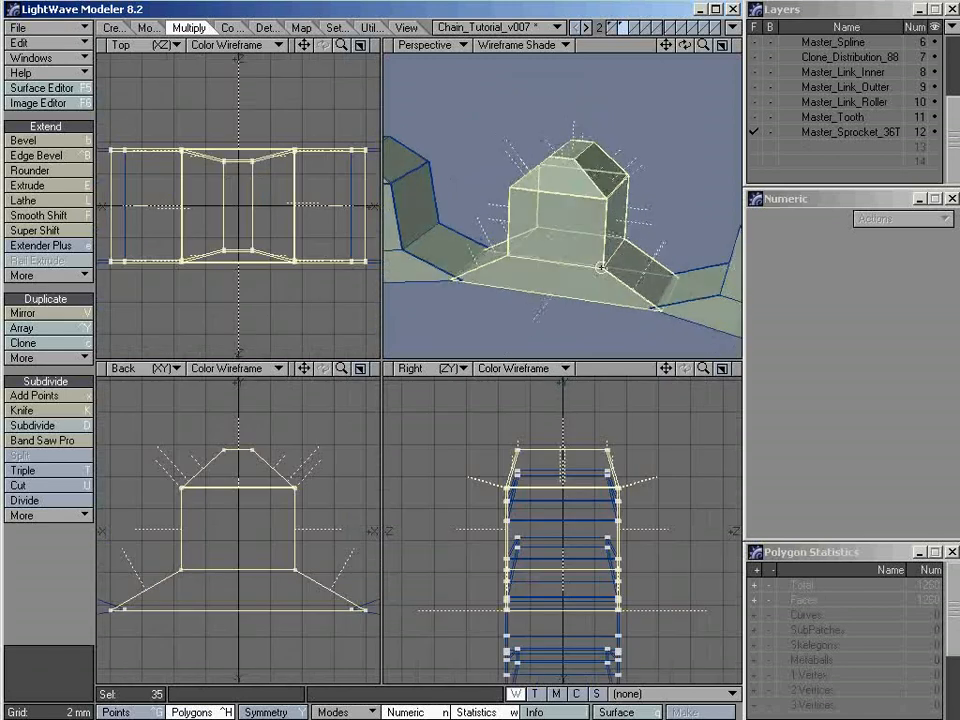
# Deselect the tooth and examine the overlapping base corners between it and the adjacent tooth in the Perspective view
pyautogui.click(657, 330)
pyautogui.keyDown('ctrl'); pyautogui.keyDown('alt'); pyautogui.moveTo(687, 309); pyautogui.dragTo(866, 335); pyautogui.keyUp('alt'); pyautogui.keyUp('ctrl')
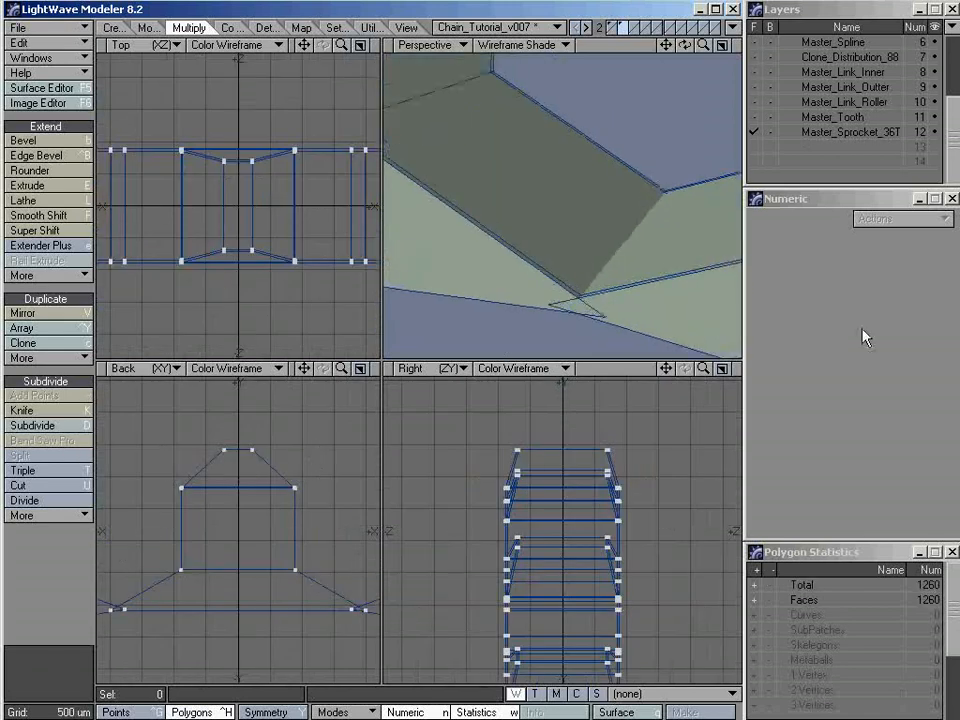
pyautogui.keyDown('alt'); pyautogui.keyDown('shift'); pyautogui.moveTo(617, 294); pyautogui.dragTo(590, 235); pyautogui.keyUp('shift'); pyautogui.keyUp('alt')
pyautogui.moveTo(533, 288)
pyautogui.keyDown('alt'); pyautogui.mouseDown()
pyautogui.moveTo(591, 293)
pyautogui.moveTo(546, 231)
pyautogui.moveTo(559, 246)
pyautogui.moveTo(559, 302)
pyautogui.moveTo(580, 312)
pyautogui.moveTo(617, 186)
pyautogui.moveTo(613, 234)
pyautogui.moveTo(572, 251)
pyautogui.moveTo(572, 302)
pyautogui.moveTo(549, 298)
pyautogui.mouseUp(); pyautogui.keyUp('alt')
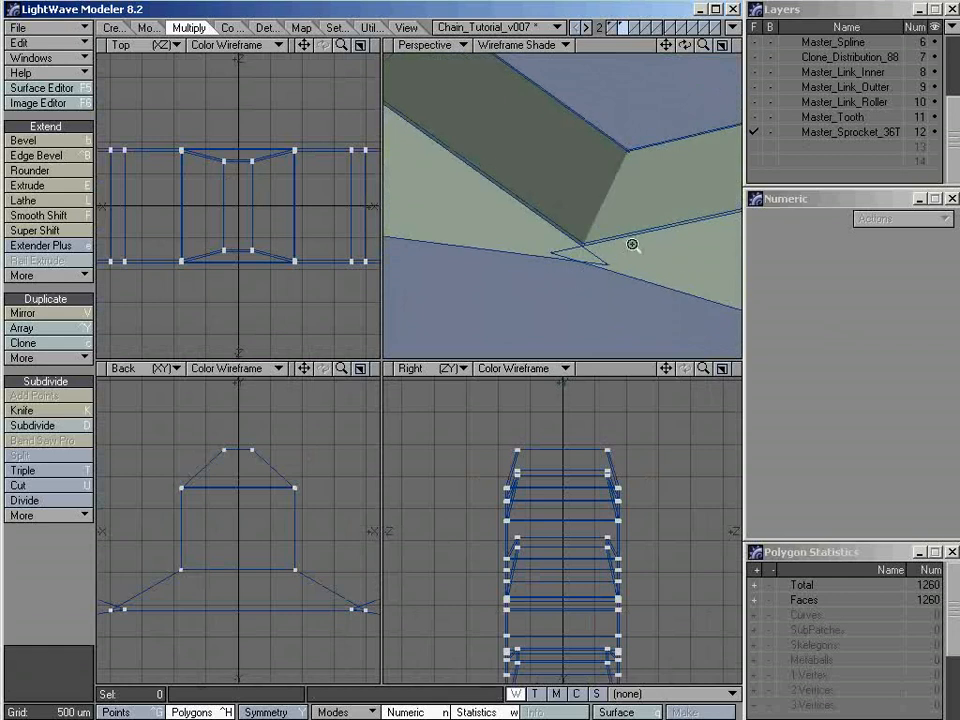
pyautogui.keyDown('ctrl'); pyautogui.keyDown('alt'); pyautogui.moveTo(632, 244); pyautogui.dragTo(563, 228); pyautogui.keyUp('alt'); pyautogui.keyUp('ctrl')
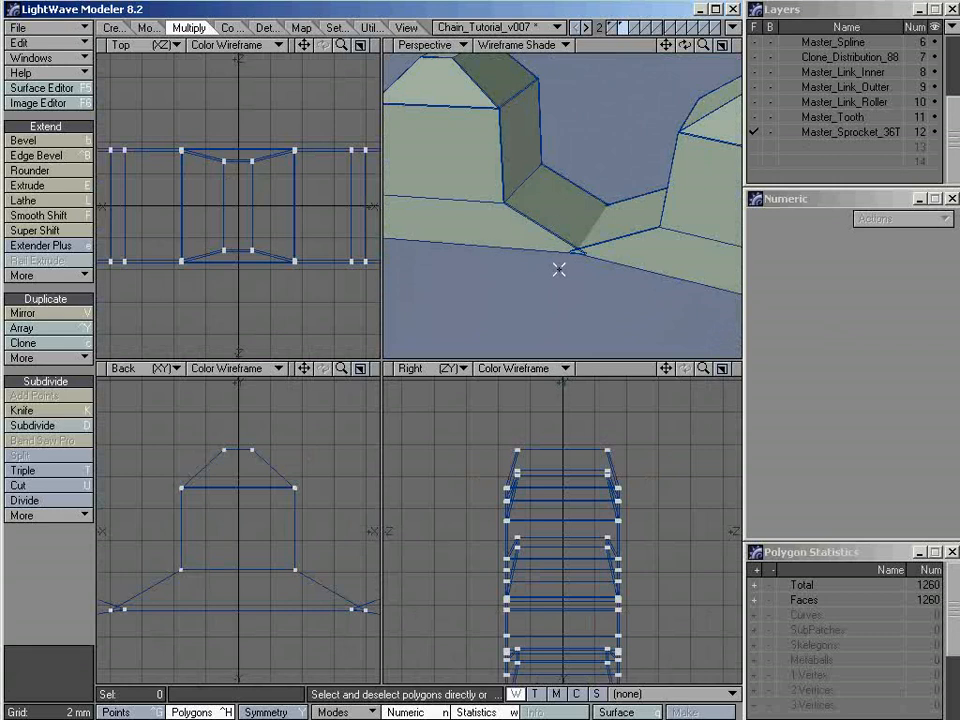
# Preview the sprocket as SubPatches, check the joint between the two teeth, and switch back to plain polygons
pyautogui.press('Tab')
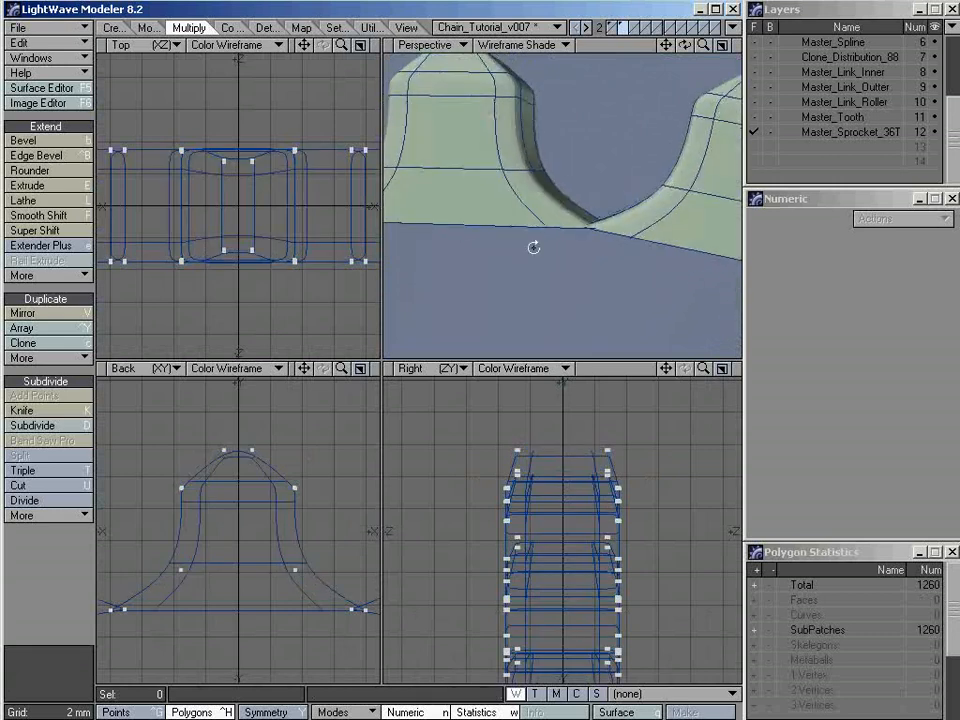
pyautogui.keyDown('alt'); pyautogui.moveTo(318, 538); pyautogui.dragTo(190, 540); pyautogui.keyUp('alt')
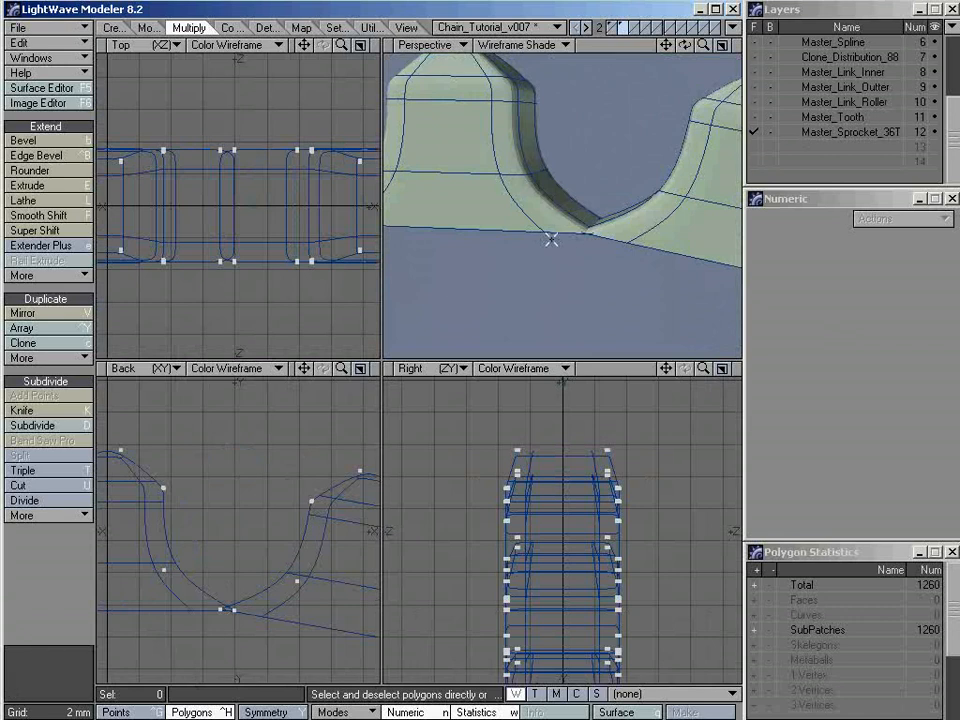
pyautogui.keyDown('alt'); pyautogui.moveTo(551, 238); pyautogui.dragTo(608, 216); pyautogui.keyUp('alt')
pyautogui.hotkey('ctrl', 'g')
pyautogui.moveTo(247, 588)
pyautogui.mouseDown(button='right')
pyautogui.moveTo(210, 613)
pyautogui.moveTo(214, 606)
pyautogui.mouseUp(button='right')
pyautogui.hotkey('ctrl', 'shift', 'j')
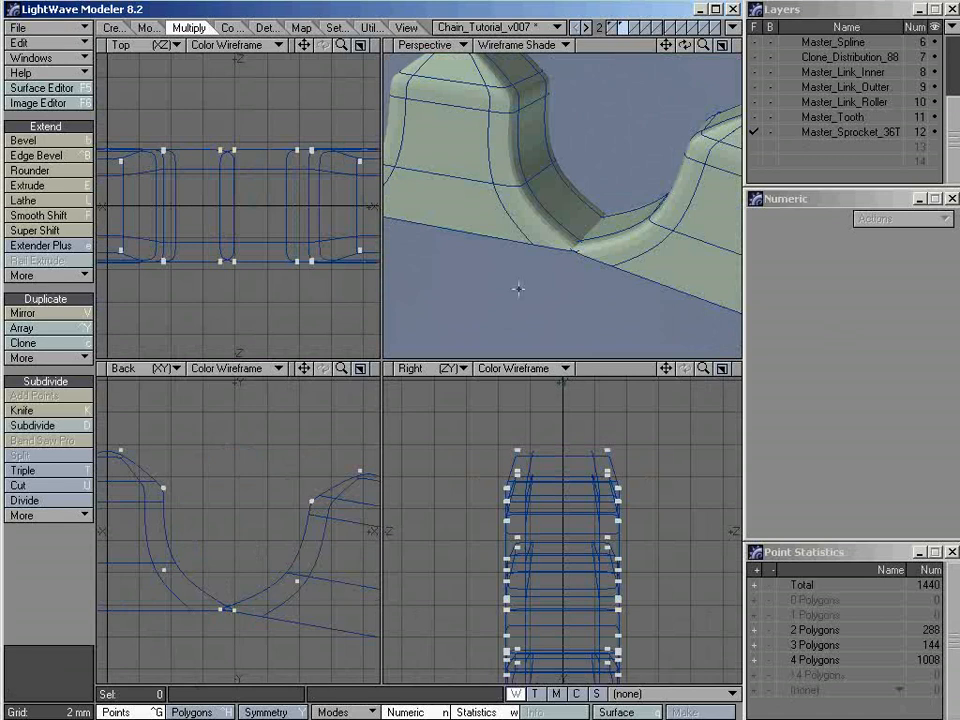
pyautogui.press('Tab')
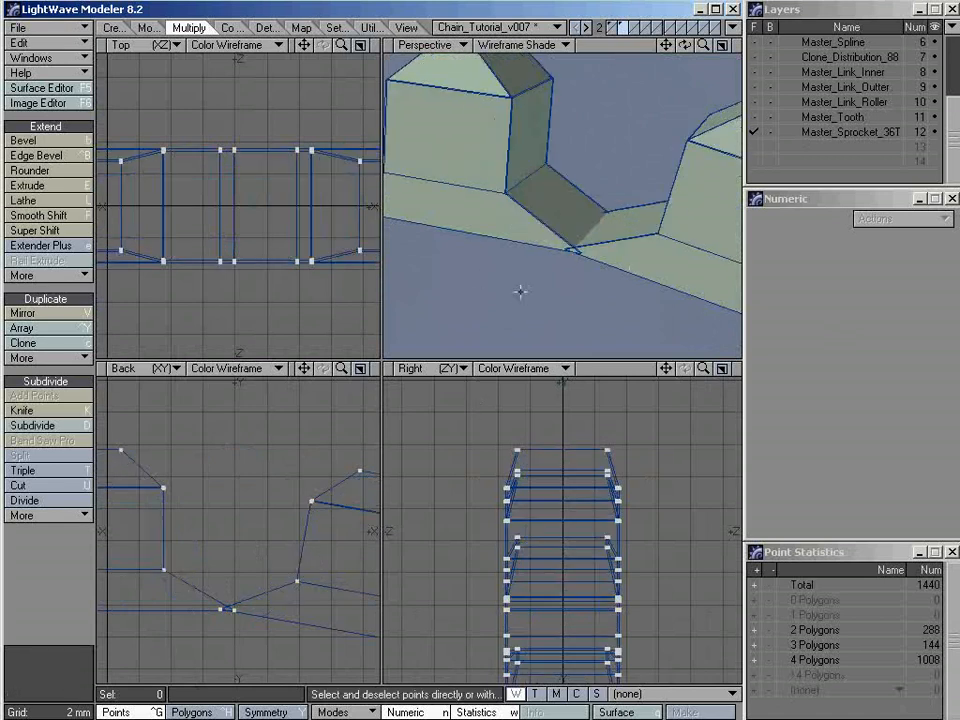
# Try to merge the sprocket's points using the Automatic range
pyautogui.press('m')
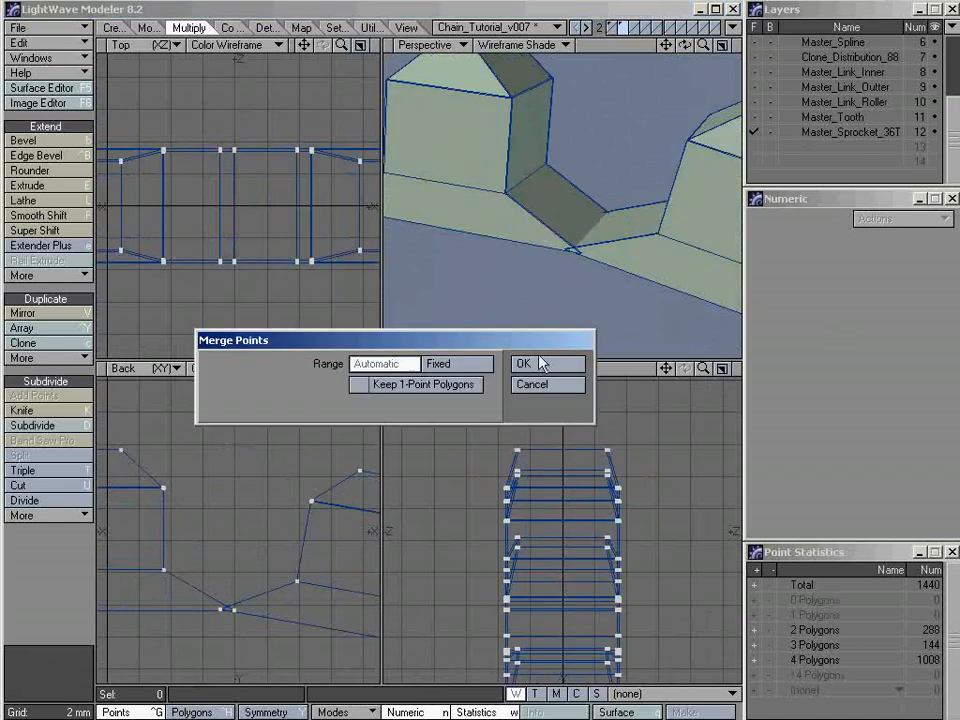
pyautogui.click(539, 367)
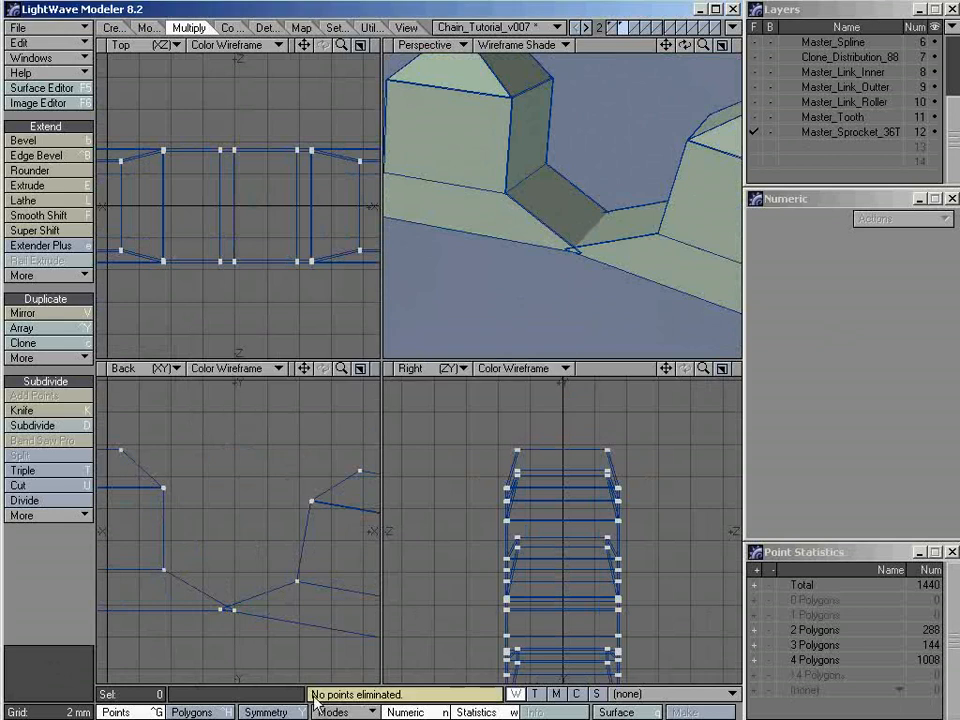
pyautogui.keyDown('alt'); pyautogui.moveTo(546, 208); pyautogui.dragTo(533, 227); pyautogui.keyUp('alt')
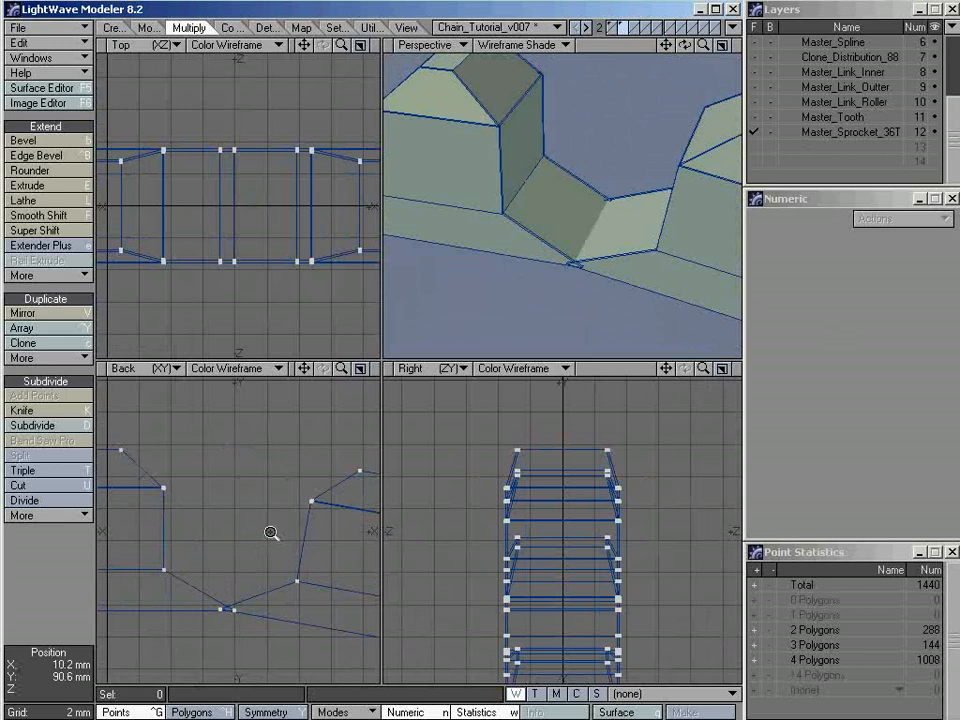
# Select the crossing base points between the two teeth in the Back view, examine them in Perspective, and clear the selection
pyautogui.keyDown('ctrl'); pyautogui.keyDown('alt'); pyautogui.moveTo(272, 533); pyautogui.dragTo(223, 540); pyautogui.keyUp('alt'); pyautogui.keyUp('ctrl')
pyautogui.keyDown('alt'); pyautogui.moveTo(223, 540); pyautogui.dragTo(279, 510); pyautogui.keyUp('alt')
pyautogui.keyDown('ctrl'); pyautogui.keyDown('alt'); pyautogui.moveTo(287, 559); pyautogui.dragTo(398, 561); pyautogui.keyUp('alt'); pyautogui.keyUp('ctrl')
pyautogui.keyDown('alt'); pyautogui.moveTo(300, 538); pyautogui.dragTo(233, 537); pyautogui.keyUp('alt')
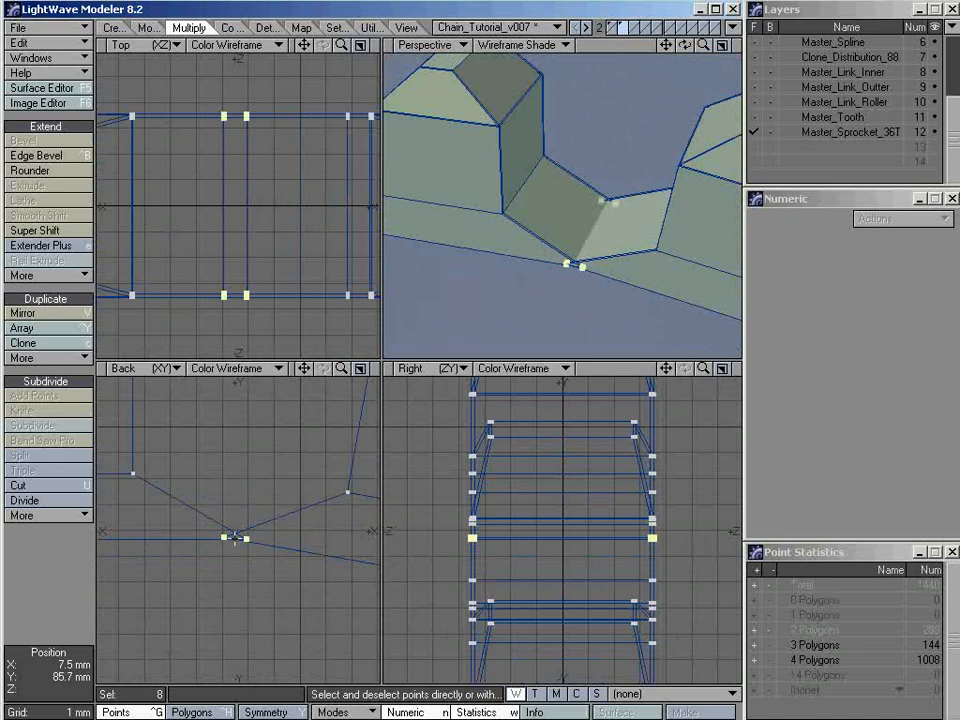
pyautogui.keyDown('ctrl'); pyautogui.keyDown('alt'); pyautogui.moveTo(608, 253); pyautogui.dragTo(722, 288); pyautogui.keyUp('alt'); pyautogui.keyUp('ctrl')
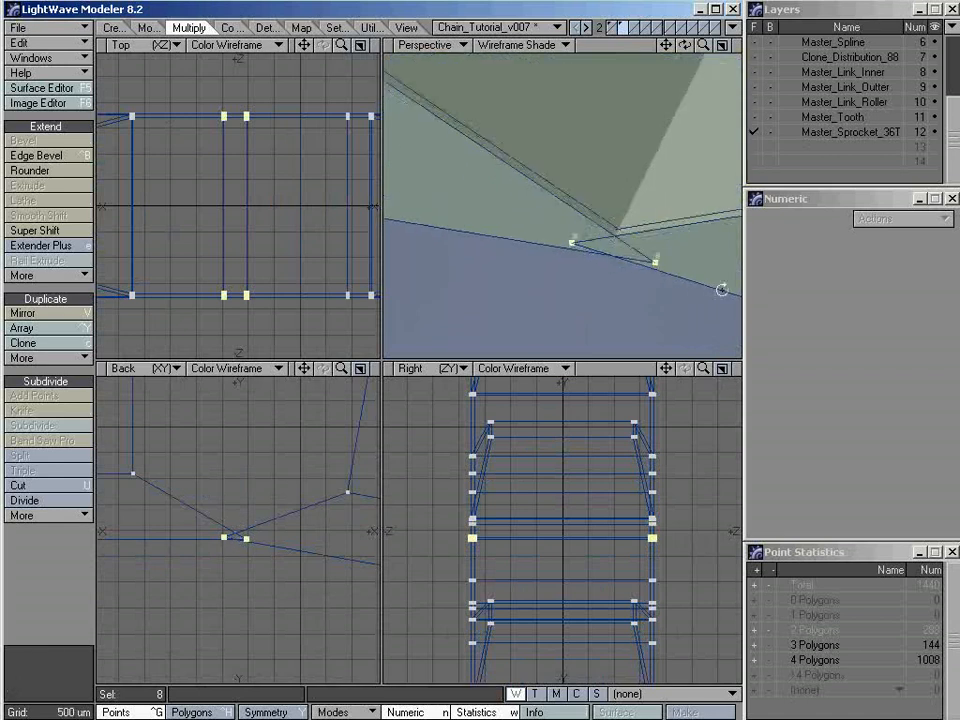
pyautogui.moveTo(642, 218)
pyautogui.keyDown('alt'); pyautogui.keyDown('shift'); pyautogui.mouseDown()
pyautogui.moveTo(582, 265)
pyautogui.moveTo(524, 252)
pyautogui.mouseUp(); pyautogui.keyUp('shift'); pyautogui.keyUp('alt')
pyautogui.press('/')
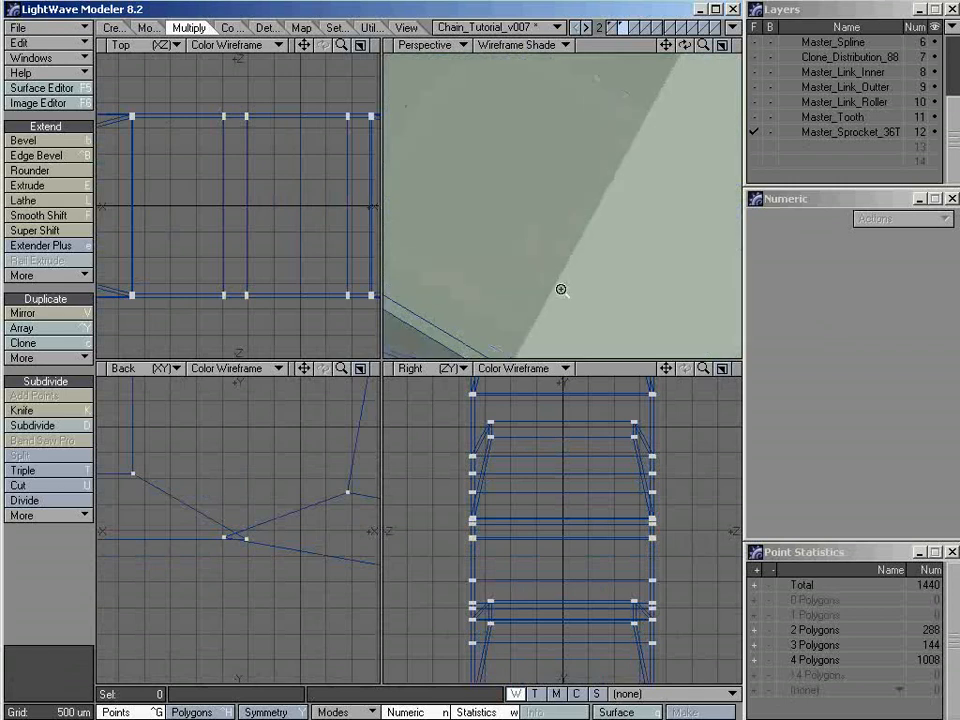
# Select individual polygons around the joint between the two teeth to examine how the bevelled edge strips overlap, and clear the selection
pyautogui.keyDown('ctrl'); pyautogui.keyDown('alt'); pyautogui.moveTo(562, 290); pyautogui.dragTo(514, 270); pyautogui.keyUp('alt'); pyautogui.keyUp('ctrl')
pyautogui.moveTo(514, 265)
pyautogui.keyDown('alt'); pyautogui.keyDown('shift'); pyautogui.mouseDown()
pyautogui.moveTo(468, 302)
pyautogui.moveTo(489, 221)
pyautogui.moveTo(544, 265)
pyautogui.moveTo(540, 240)
pyautogui.mouseUp(); pyautogui.keyUp('shift'); pyautogui.keyUp('alt')
pyautogui.keyDown('ctrl'); pyautogui.keyDown('alt'); pyautogui.moveTo(545, 235); pyautogui.dragTo(566, 257); pyautogui.keyUp('alt'); pyautogui.keyUp('ctrl')
pyautogui.press('space')
pyautogui.click(490, 210)
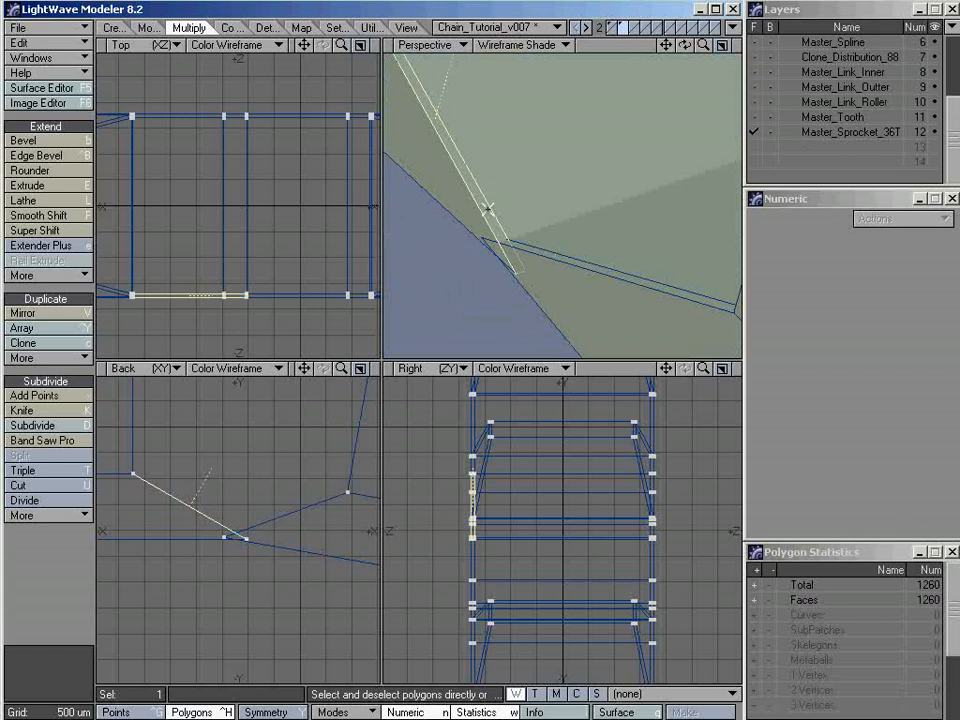
pyautogui.keyDown('alt'); pyautogui.moveTo(508, 184); pyautogui.dragTo(484, 257); pyautogui.keyUp('alt')
pyautogui.moveTo(543, 313)
pyautogui.keyDown('alt'); pyautogui.mouseDown()
pyautogui.moveTo(686, 249)
pyautogui.moveTo(626, 210)
pyautogui.moveTo(551, 240)
pyautogui.moveTo(593, 213)
pyautogui.moveTo(583, 227)
pyautogui.moveTo(683, 221)
pyautogui.moveTo(535, 290)
pyautogui.mouseUp(); pyautogui.keyUp('alt')
pyautogui.click(593, 207)
pyautogui.click(591, 177)
pyautogui.click(643, 203)
pyautogui.keyDown('ctrl'); pyautogui.keyDown('alt'); pyautogui.moveTo(242, 302); pyautogui.dragTo(432, 305); pyautogui.keyUp('alt'); pyautogui.keyUp('ctrl')
pyautogui.keyDown('alt'); pyautogui.moveTo(300, 306); pyautogui.dragTo(170, 274); pyautogui.keyUp('alt')
pyautogui.keyDown('alt'); pyautogui.moveTo(533, 193); pyautogui.dragTo(538, 238); pyautogui.keyUp('alt')
pyautogui.press('/')
pyautogui.moveTo(577, 180)
pyautogui.mouseDown()
pyautogui.moveTo(489, 171)
pyautogui.moveTo(497, 161)
pyautogui.moveTo(515, 190)
pyautogui.moveTo(557, 191)
pyautogui.moveTo(566, 229)
pyautogui.moveTo(579, 249)
pyautogui.moveTo(588, 242)
pyautogui.mouseUp()
pyautogui.click(481, 190)
pyautogui.press('/')
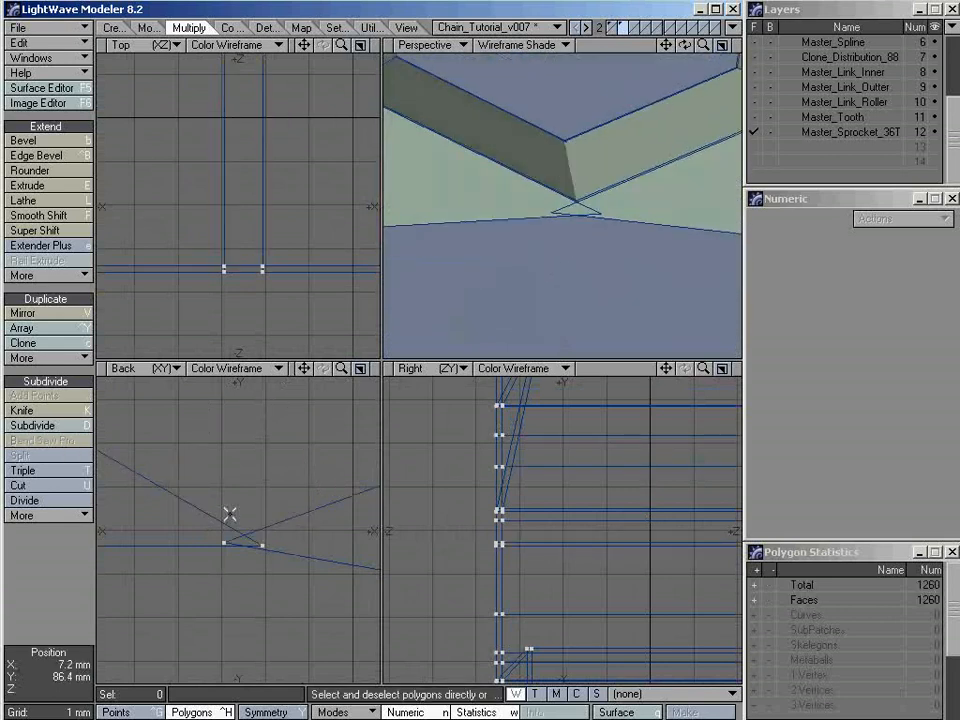
# Select the overlapping base points where the uppermost tooth crosses its neighbour in a close-up Back view
pyautogui.keyDown('ctrl'); pyautogui.keyDown('alt'); pyautogui.moveTo(246, 537); pyautogui.dragTo(450, 531); pyautogui.keyUp('alt'); pyautogui.keyUp('ctrl')
pyautogui.press('space')
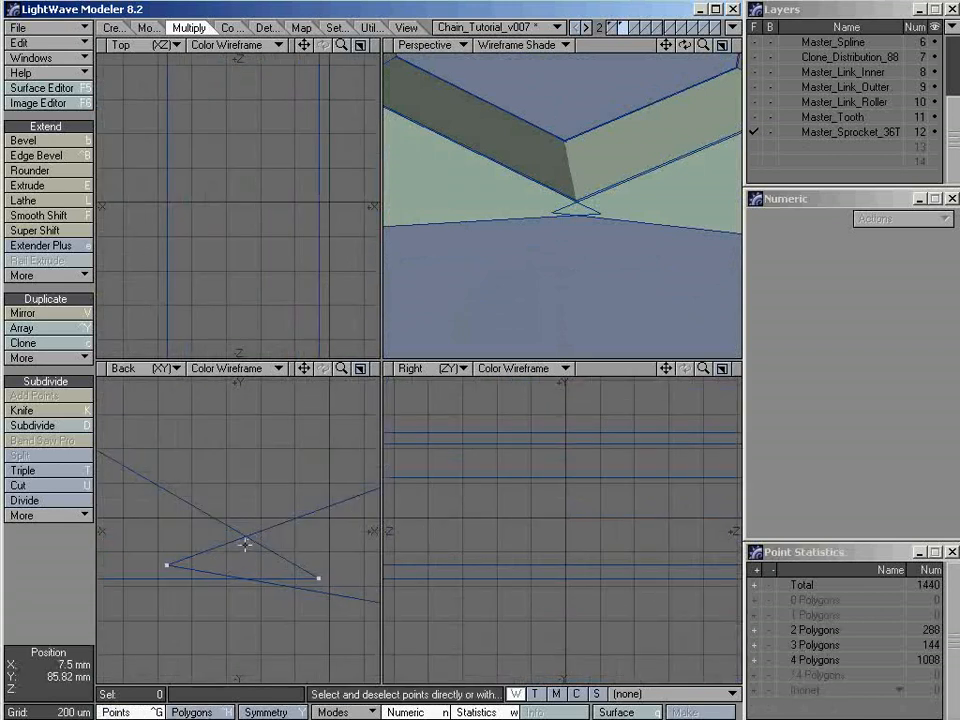
pyautogui.keyDown('ctrl'); pyautogui.keyDown('alt'); pyautogui.moveTo(245, 543); pyautogui.dragTo(161, 557); pyautogui.keyUp('alt'); pyautogui.keyUp('ctrl')
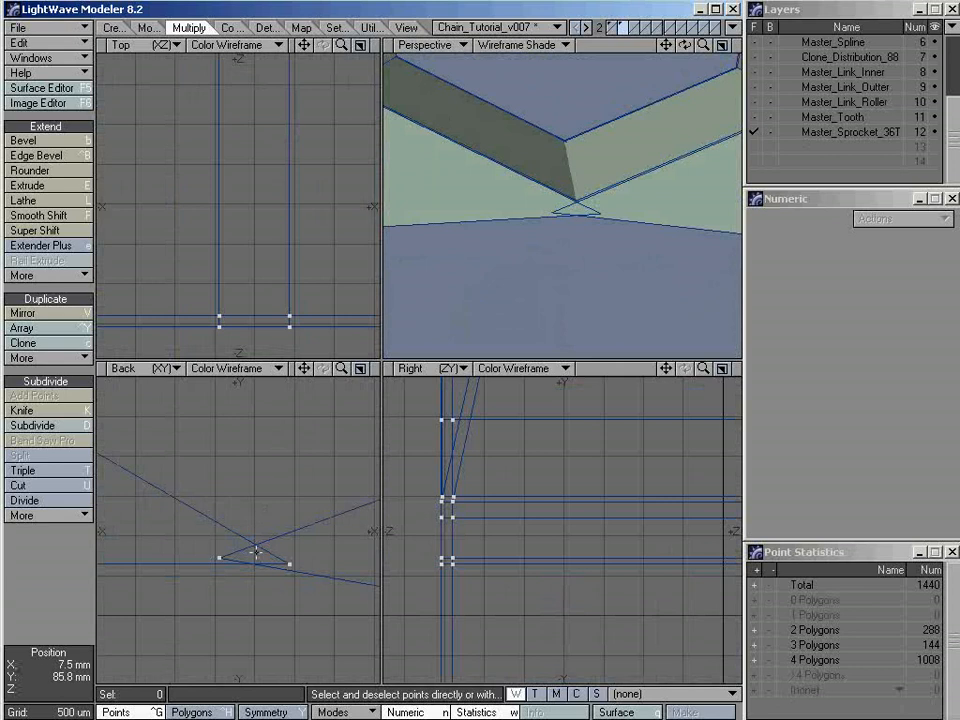
pyautogui.keyDown('ctrl'); pyautogui.keyDown('alt'); pyautogui.moveTo(312, 560); pyautogui.dragTo(287, 551); pyautogui.keyUp('alt'); pyautogui.keyUp('ctrl')
pyautogui.moveTo(287, 551)
pyautogui.keyDown('alt'); pyautogui.mouseDown()
pyautogui.moveTo(300, 551)
pyautogui.moveTo(265, 503)
pyautogui.mouseUp(); pyautogui.keyUp('alt')
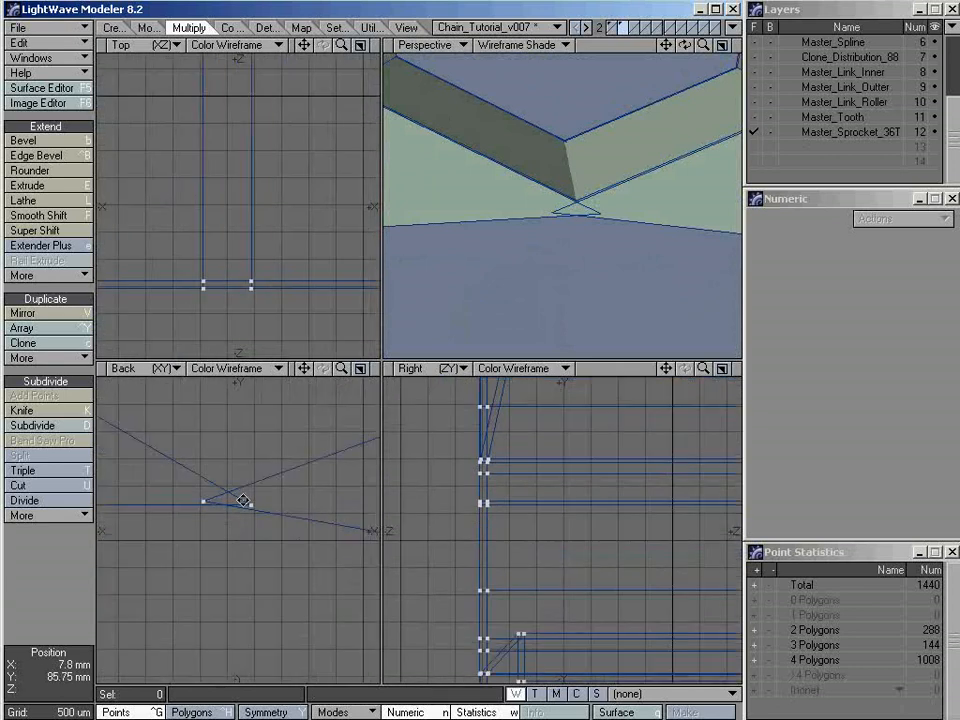
pyautogui.moveTo(259, 467)
pyautogui.mouseDown(button='right')
pyautogui.moveTo(290, 488)
pyautogui.moveTo(165, 476)
pyautogui.moveTo(228, 498)
pyautogui.mouseUp(button='right')
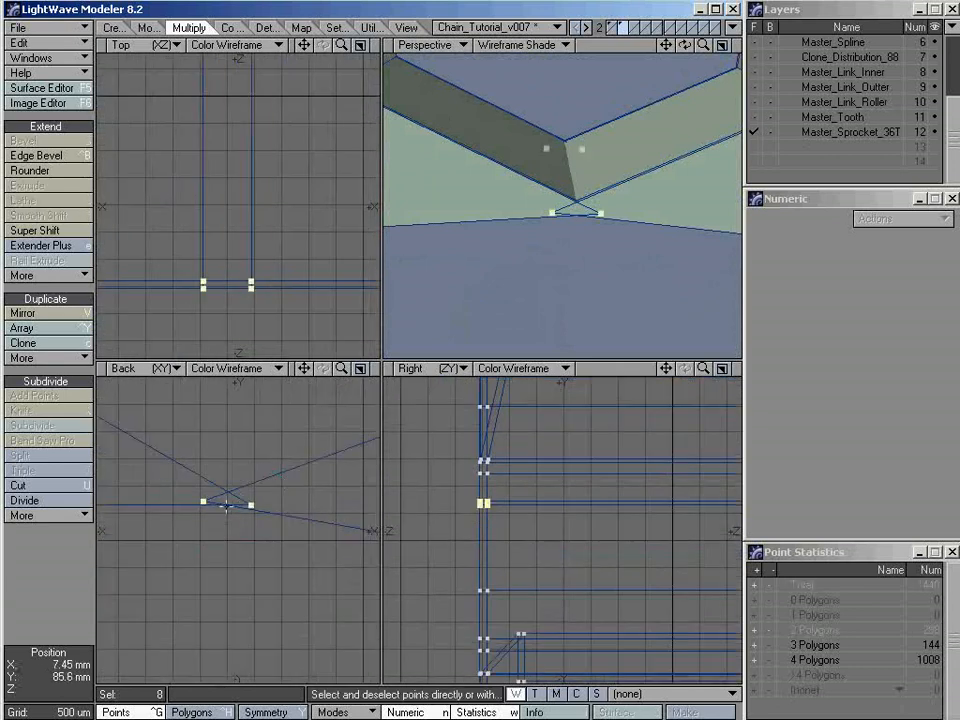
# Clear the base point selection and select all connected polygons of the sprocket's uppermost tooth
pyautogui.click(222, 500)
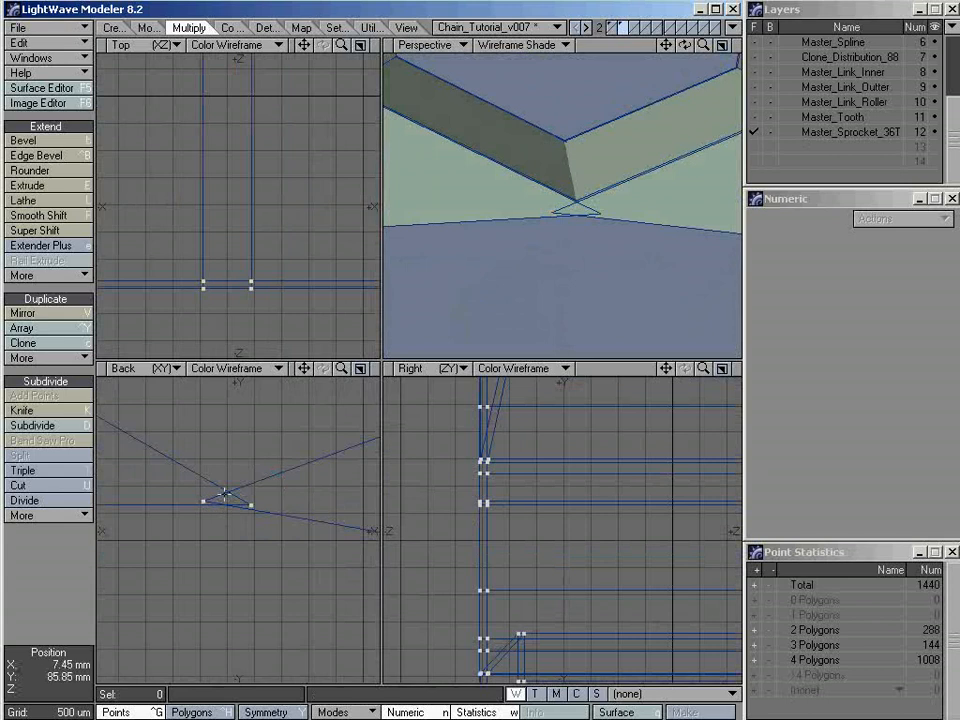
pyautogui.moveTo(499, 204)
pyautogui.keyDown('alt'); pyautogui.mouseDown()
pyautogui.moveTo(534, 242)
pyautogui.moveTo(514, 238)
pyautogui.moveTo(544, 242)
pyautogui.moveTo(583, 279)
pyautogui.moveTo(562, 283)
pyautogui.moveTo(559, 259)
pyautogui.moveTo(568, 266)
pyautogui.moveTo(460, 280)
pyautogui.mouseUp(); pyautogui.keyUp('alt')
pyautogui.keyDown('ctrl'); pyautogui.keyDown('alt'); pyautogui.moveTo(270, 499); pyautogui.dragTo(50, 508); pyautogui.keyUp('alt'); pyautogui.keyUp('ctrl')
pyautogui.moveTo(263, 489)
pyautogui.keyDown('alt'); pyautogui.mouseDown()
pyautogui.moveTo(274, 463)
pyautogui.moveTo(289, 491)
pyautogui.moveTo(252, 496)
pyautogui.mouseUp(); pyautogui.keyUp('alt')
pyautogui.keyDown('alt'); pyautogui.moveTo(261, 498); pyautogui.dragTo(262, 486); pyautogui.keyUp('alt')
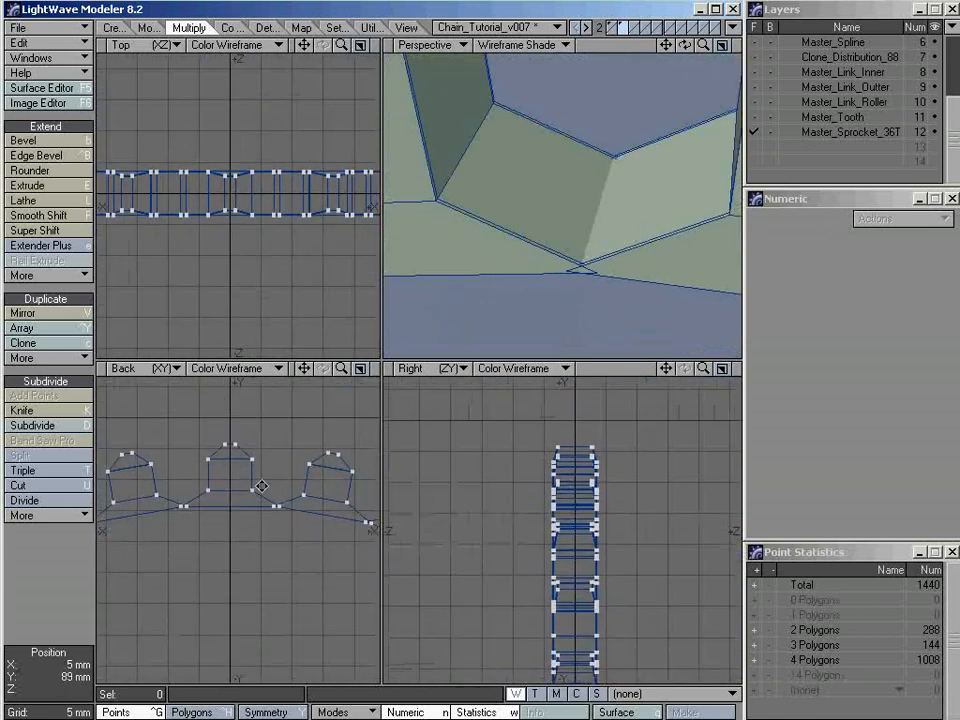
pyautogui.keyDown('ctrl'); pyautogui.keyDown('alt'); pyautogui.moveTo(548, 262); pyautogui.dragTo(443, 263); pyautogui.keyUp('alt'); pyautogui.keyUp('ctrl')
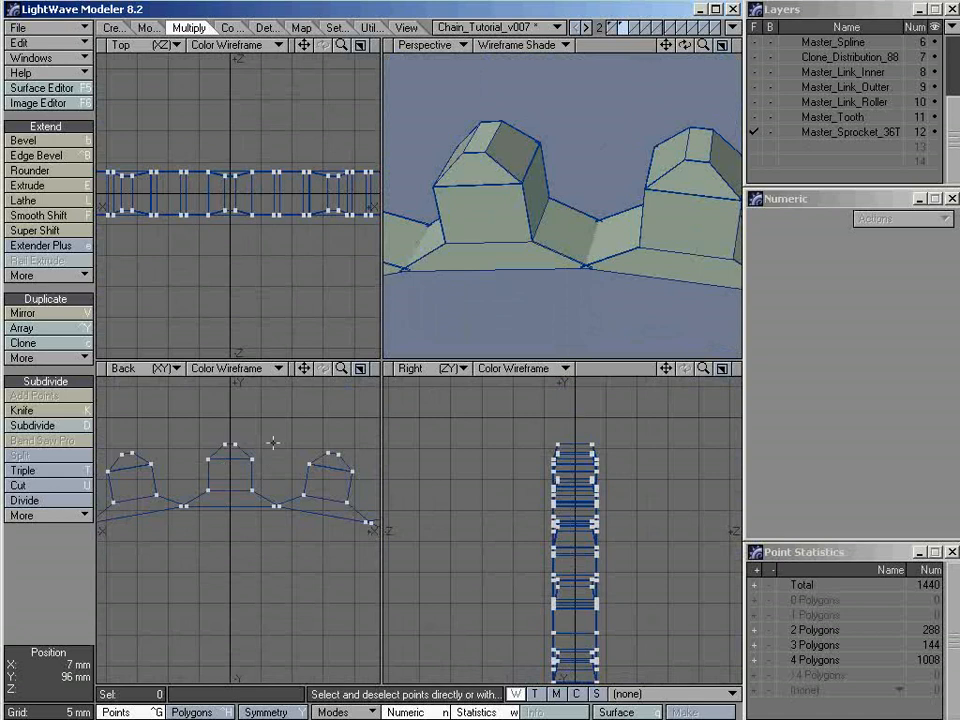
pyautogui.press('space')
pyautogui.click(235, 438)
pyautogui.press(']')
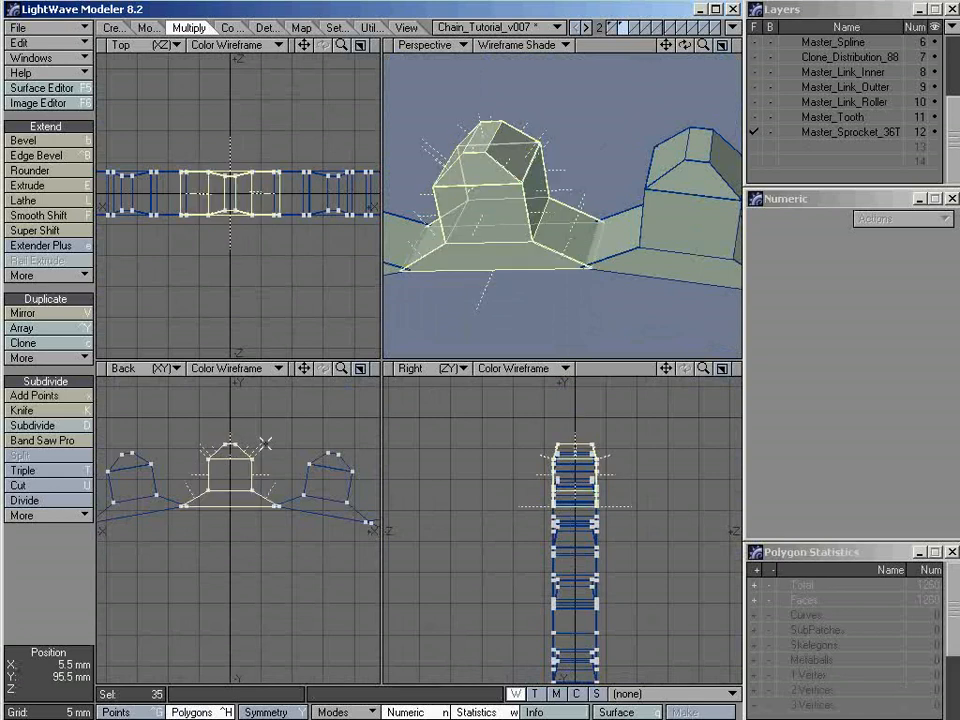
pyautogui.press('/')
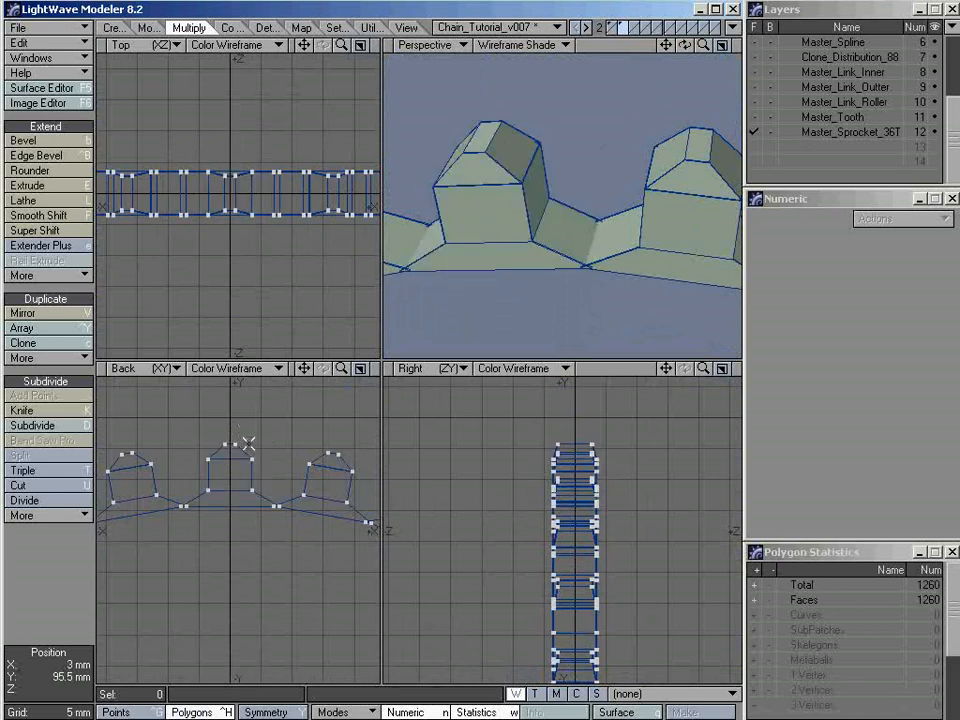
pyautogui.moveTo(238, 421); pyautogui.dragTo(234, 517)
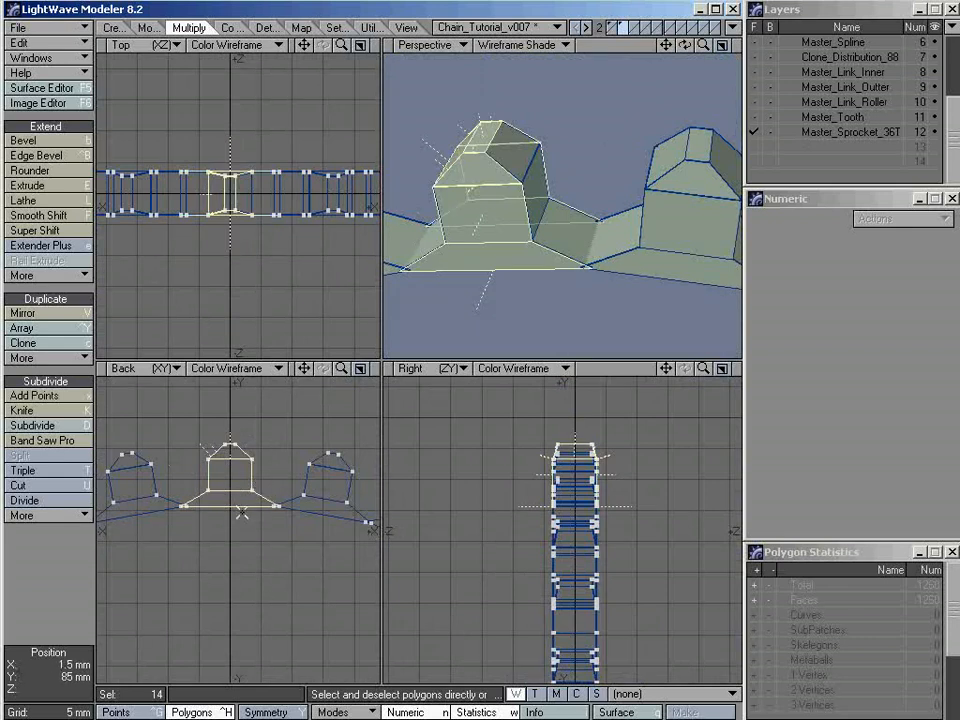
pyautogui.hotkey('shift', ']')
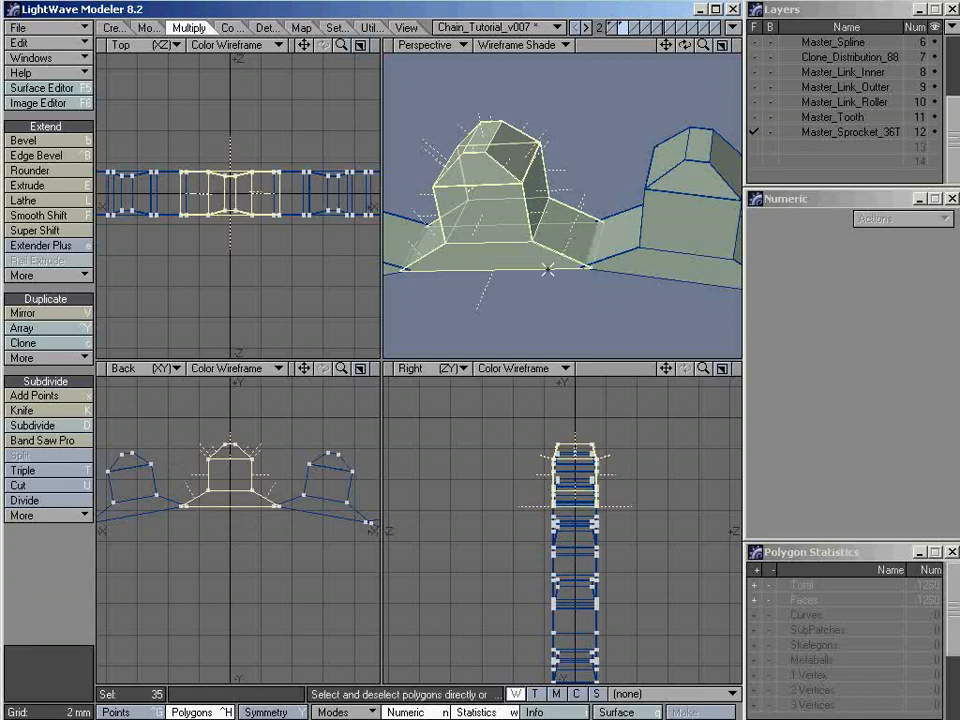
# Add the sloping base polygons of the neighbouring tooth on the +X side to the uppermost tooth's selection
pyautogui.moveTo(547, 270)
pyautogui.keyDown('ctrl'); pyautogui.keyDown('alt'); pyautogui.mouseDown()
pyautogui.moveTo(551, 281)
pyautogui.moveTo(553, 268)
pyautogui.moveTo(686, 241)
pyautogui.moveTo(525, 266)
pyautogui.moveTo(553, 281)
pyautogui.moveTo(559, 274)
pyautogui.mouseUp(); pyautogui.keyUp('alt'); pyautogui.keyUp('ctrl')
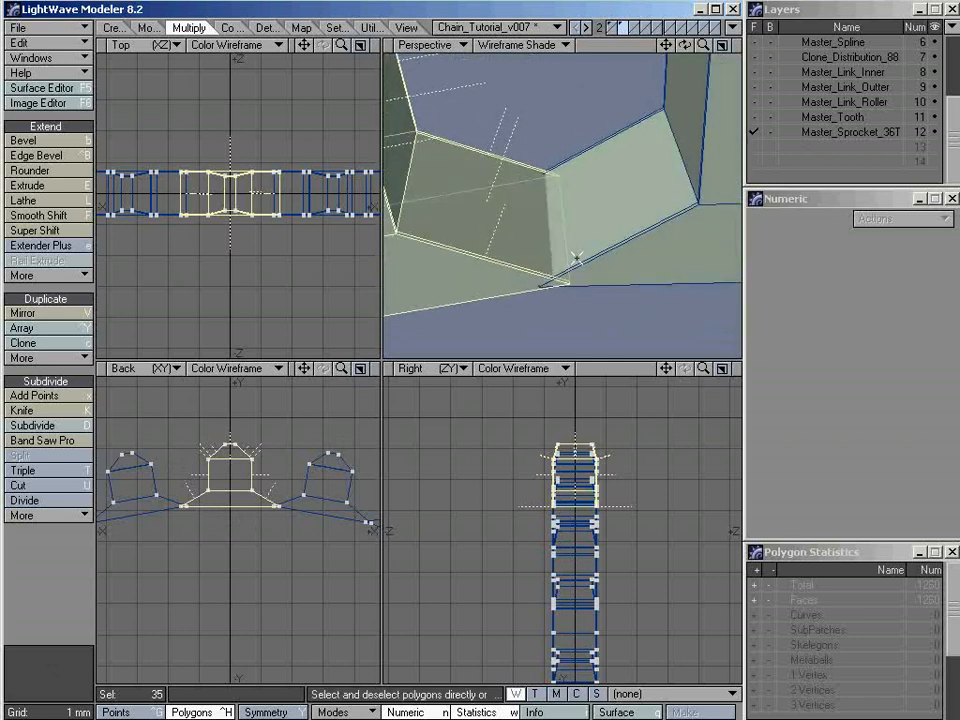
pyautogui.moveTo(280, 508)
pyautogui.keyDown('ctrl'); pyautogui.keyDown('alt'); pyautogui.mouseDown()
pyautogui.moveTo(394, 516)
pyautogui.moveTo(289, 500)
pyautogui.mouseUp(); pyautogui.keyUp('alt'); pyautogui.keyUp('ctrl')
pyautogui.keyDown('alt'); pyautogui.moveTo(289, 500); pyautogui.dragTo(233, 495); pyautogui.keyUp('alt')
pyautogui.moveTo(233, 495)
pyautogui.keyDown('ctrl'); pyautogui.keyDown('alt'); pyautogui.mouseDown()
pyautogui.moveTo(186, 495)
pyautogui.moveTo(216, 490)
pyautogui.mouseUp(); pyautogui.keyUp('alt'); pyautogui.keyUp('ctrl')
pyautogui.keyDown('alt'); pyautogui.moveTo(216, 490); pyautogui.dragTo(255, 519); pyautogui.keyUp('alt')
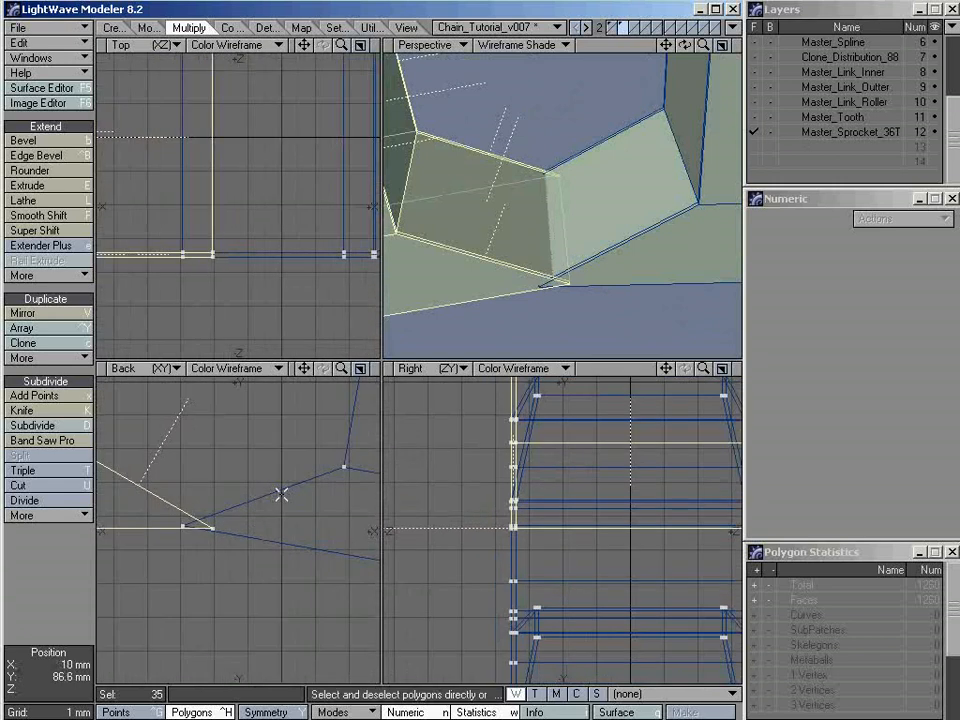
pyautogui.keyDown('ctrl'); pyautogui.keyDown('alt'); pyautogui.moveTo(293, 499); pyautogui.dragTo(281, 499); pyautogui.keyUp('alt'); pyautogui.keyUp('ctrl')
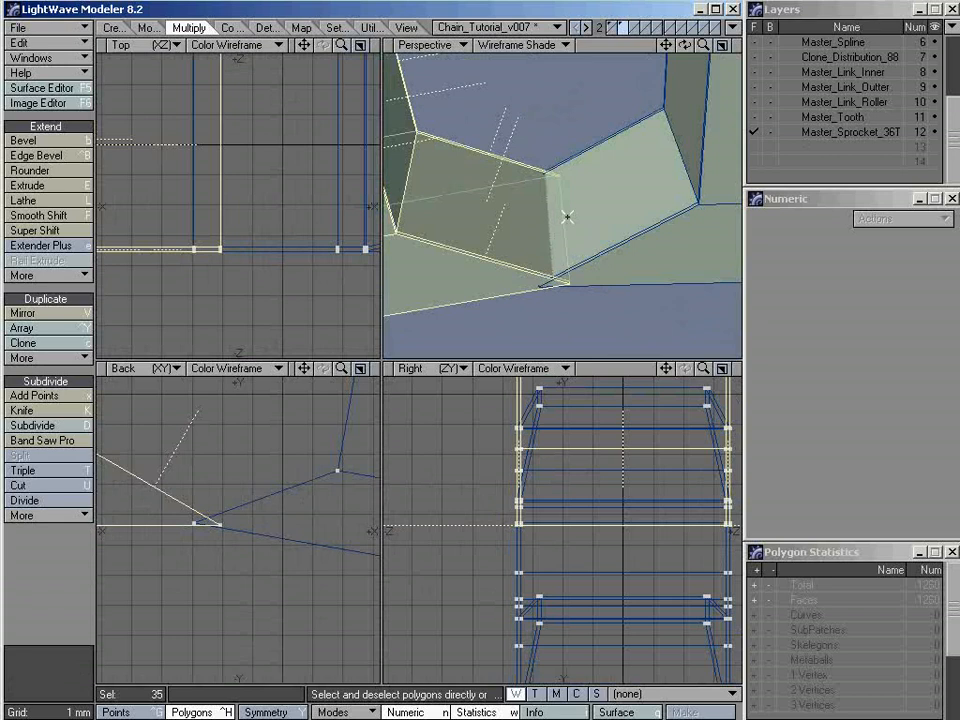
pyautogui.keyDown('alt'); pyautogui.moveTo(546, 287); pyautogui.dragTo(529, 251); pyautogui.keyUp('alt')
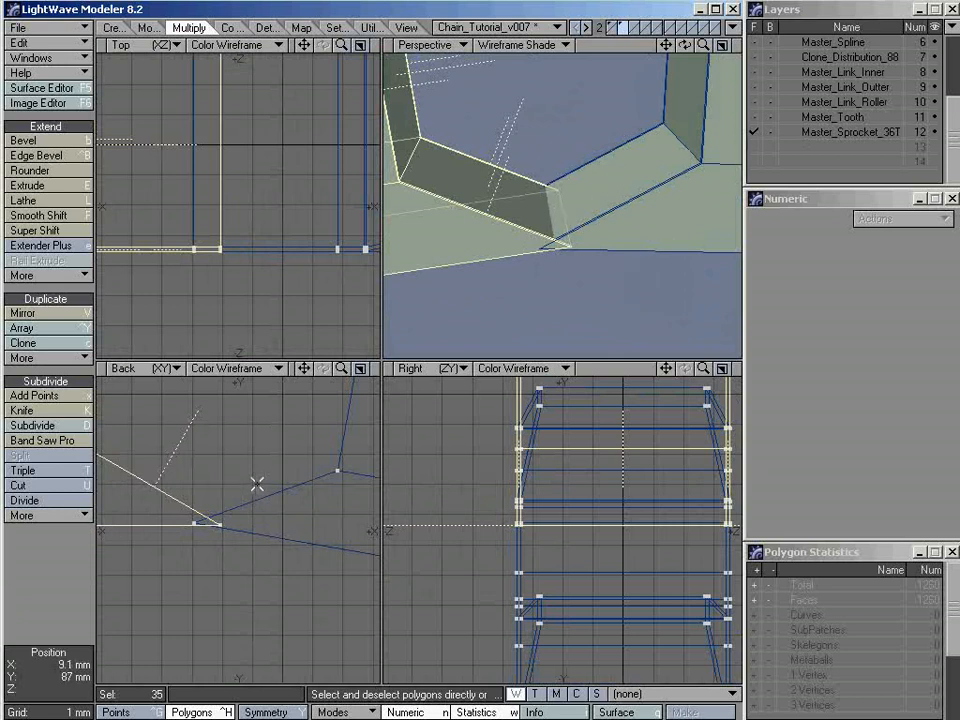
pyautogui.moveTo(257, 480)
pyautogui.mouseDown()
pyautogui.moveTo(283, 508)
pyautogui.moveTo(279, 551)
pyautogui.moveTo(296, 533)
pyautogui.mouseUp()
pyautogui.scroll(-3, 312, 521)
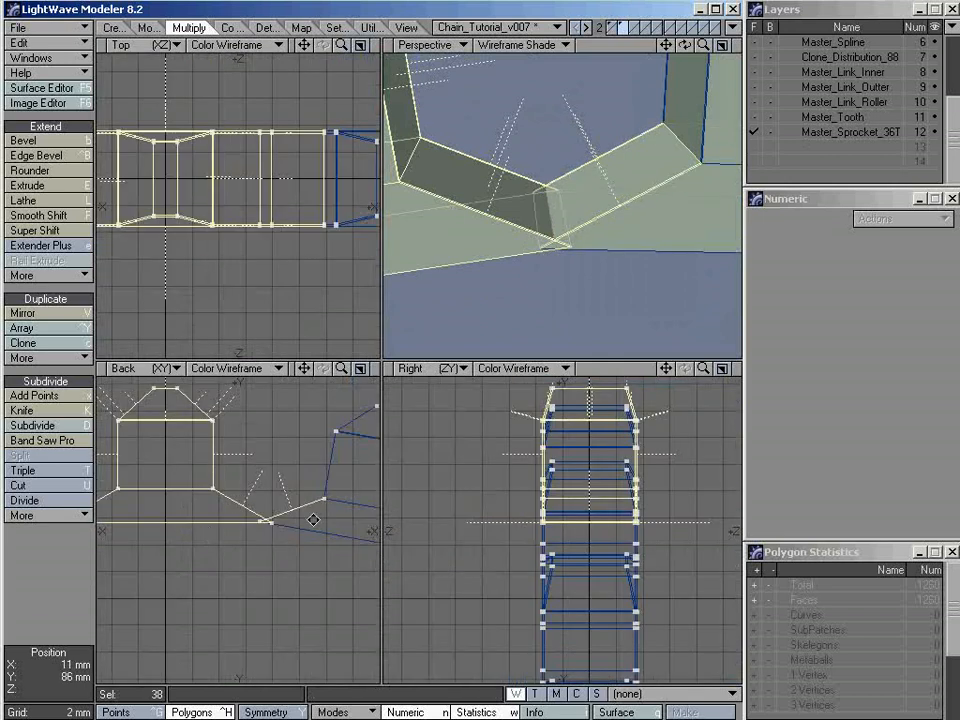
# Add the sloping base polygons of the neighbouring tooth on the -X side to the polygon selection
pyautogui.keyDown('alt'); pyautogui.moveTo(632, 214); pyautogui.dragTo(619, 237); pyautogui.keyUp('alt')
pyautogui.keyDown('alt'); pyautogui.keyDown('shift'); pyautogui.moveTo(480, 248); pyautogui.dragTo(558, 242); pyautogui.keyUp('shift'); pyautogui.keyUp('alt')
pyautogui.scroll(-3, 266, 501)
pyautogui.keyDown('alt'); pyautogui.moveTo(172, 516); pyautogui.dragTo(292, 505); pyautogui.keyUp('alt')
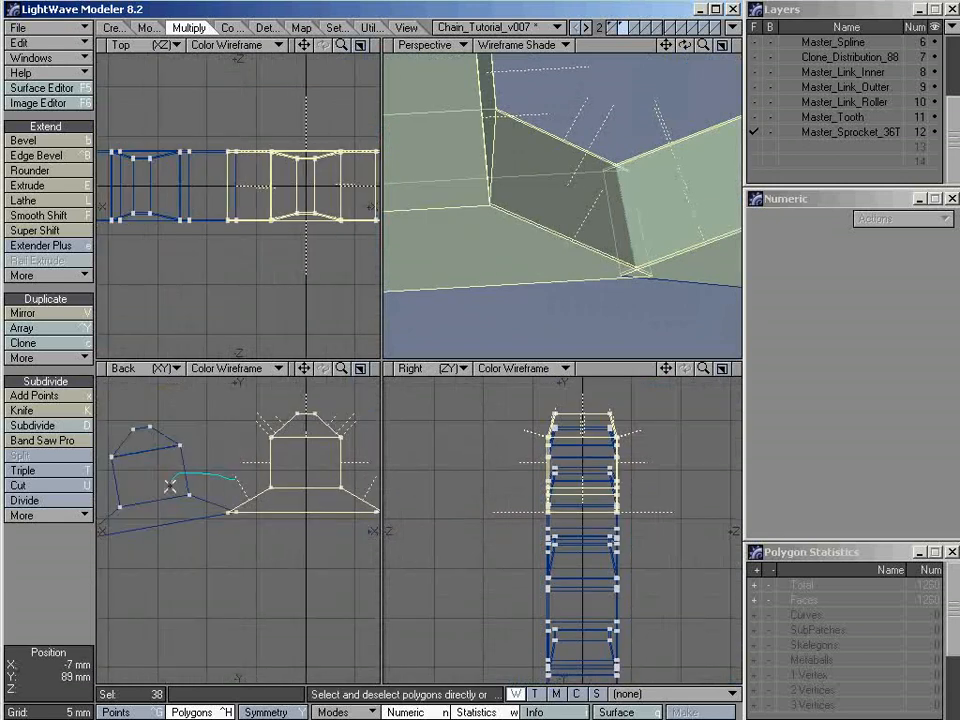
pyautogui.moveTo(247, 487); pyautogui.dragTo(217, 499, button='right')
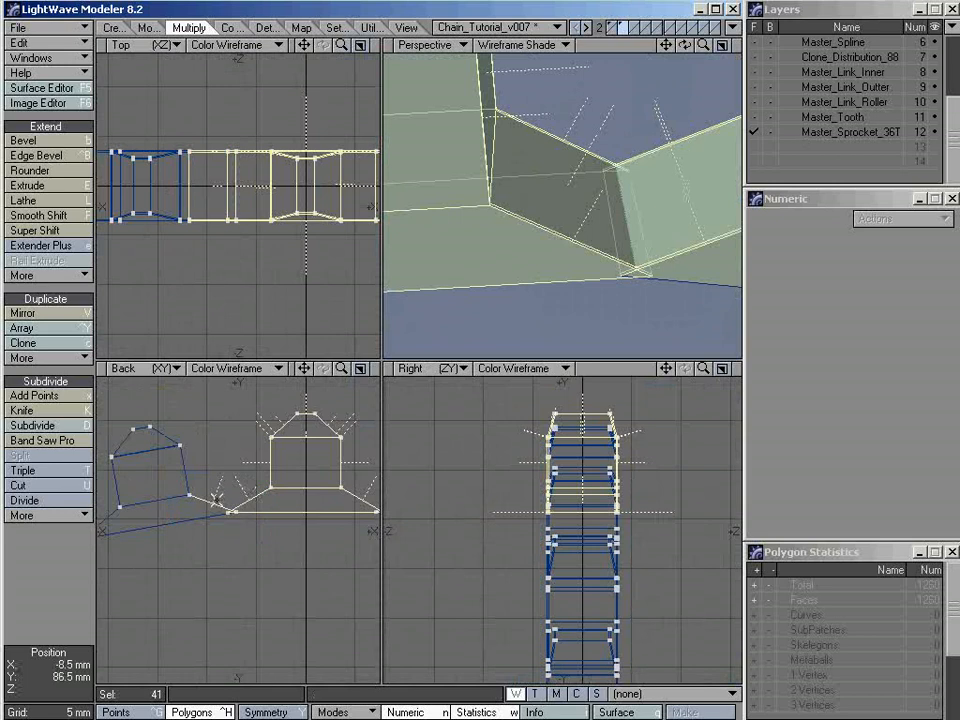
pyautogui.press('a')
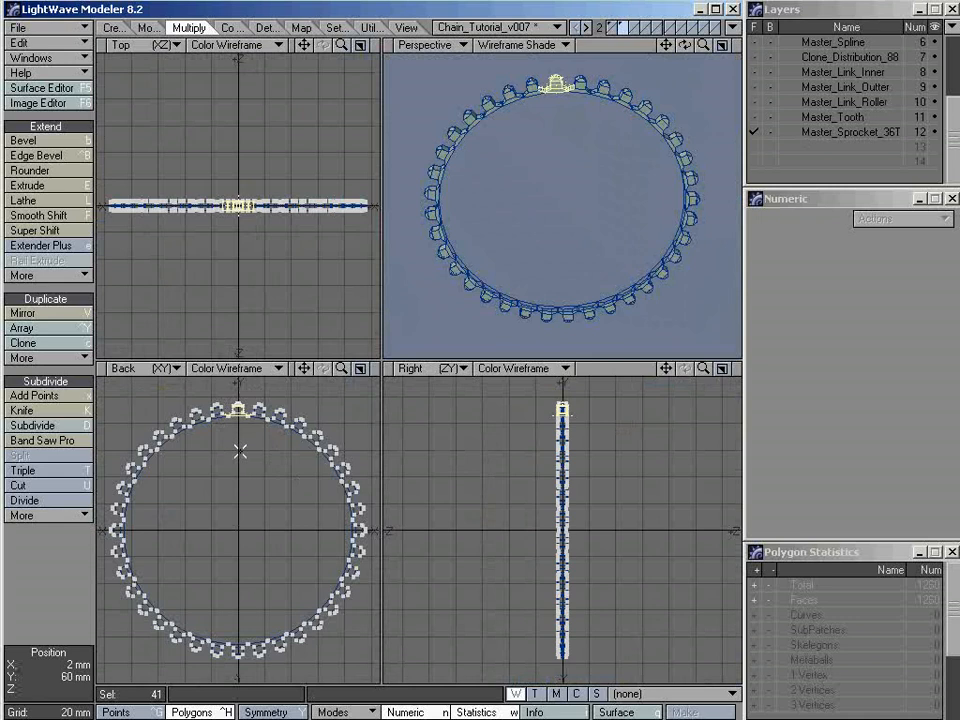
# Cut the selected tooth polygons, delete the rest of the sprocket, and paste the cut polygons back into the layer
pyautogui.press('Delete')
pyautogui.press('Delete')
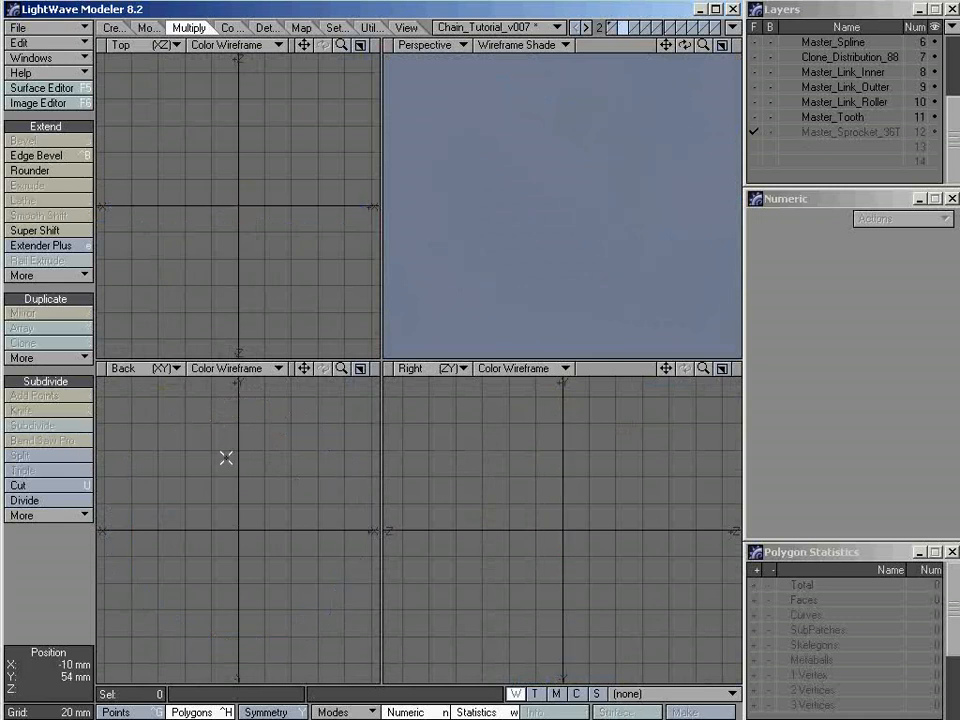
pyautogui.hotkey('ctrl', 'v')
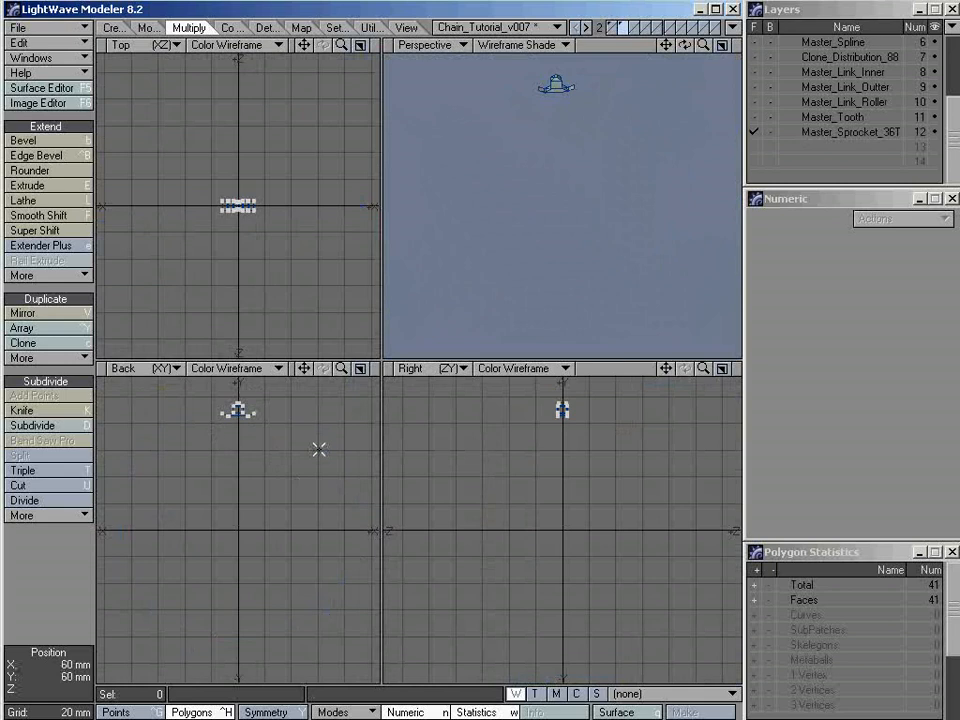
pyautogui.press('a')
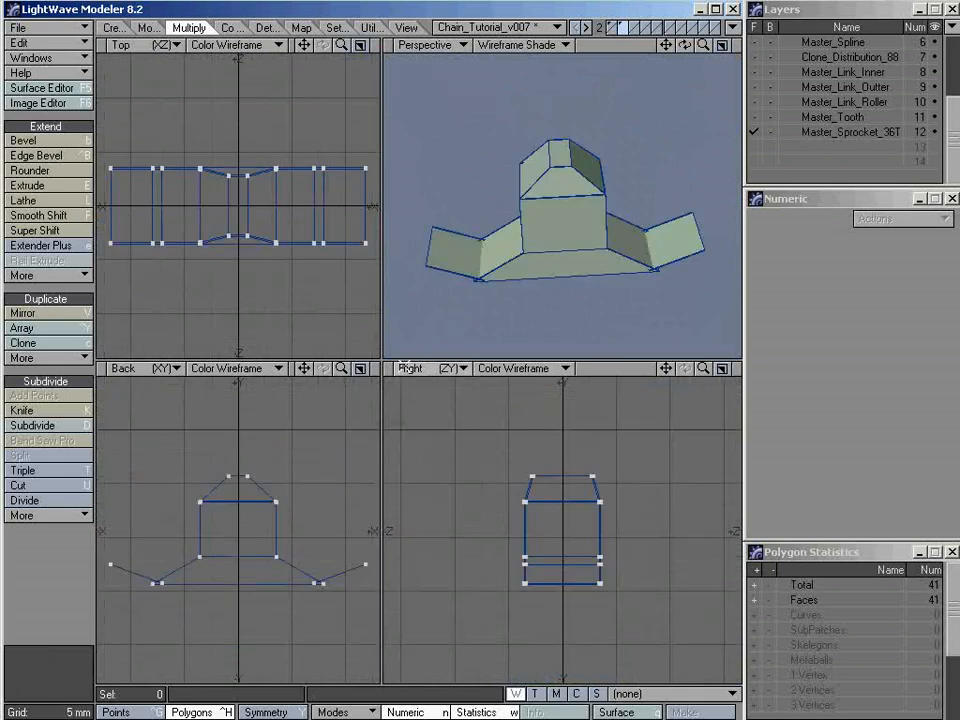
# Switch to point selection and set the Perspective view to Color Wireframe, closing in on the tooth's -X base corner
pyautogui.keyDown('alt'); pyautogui.moveTo(549, 198); pyautogui.dragTo(553, 274); pyautogui.keyUp('alt')
pyautogui.hotkey('ctrl', 'g')
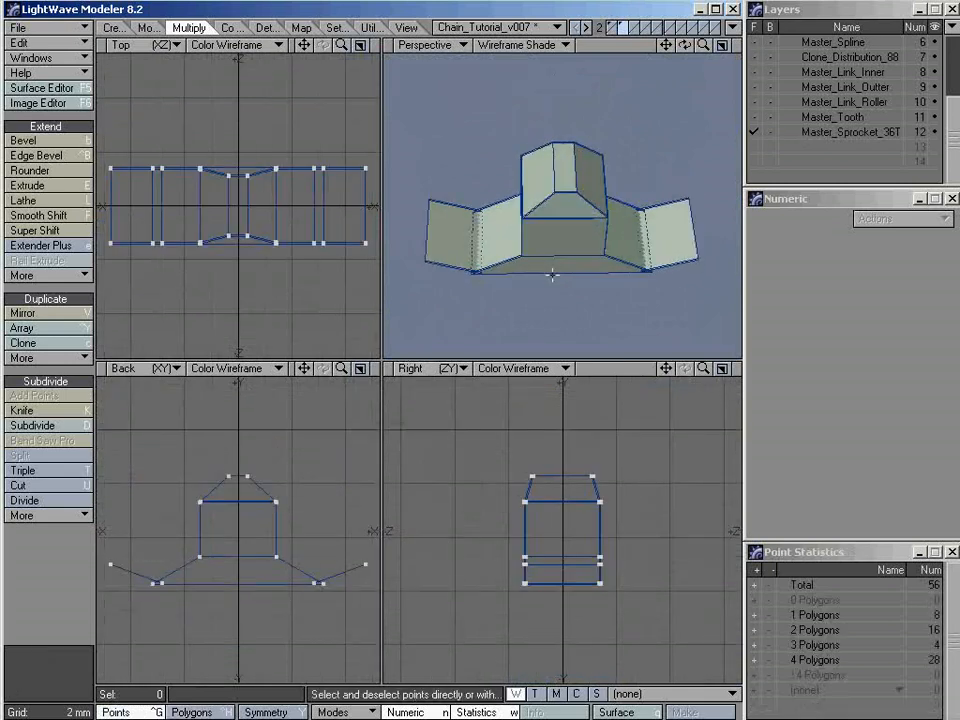
pyautogui.click(522, 45)
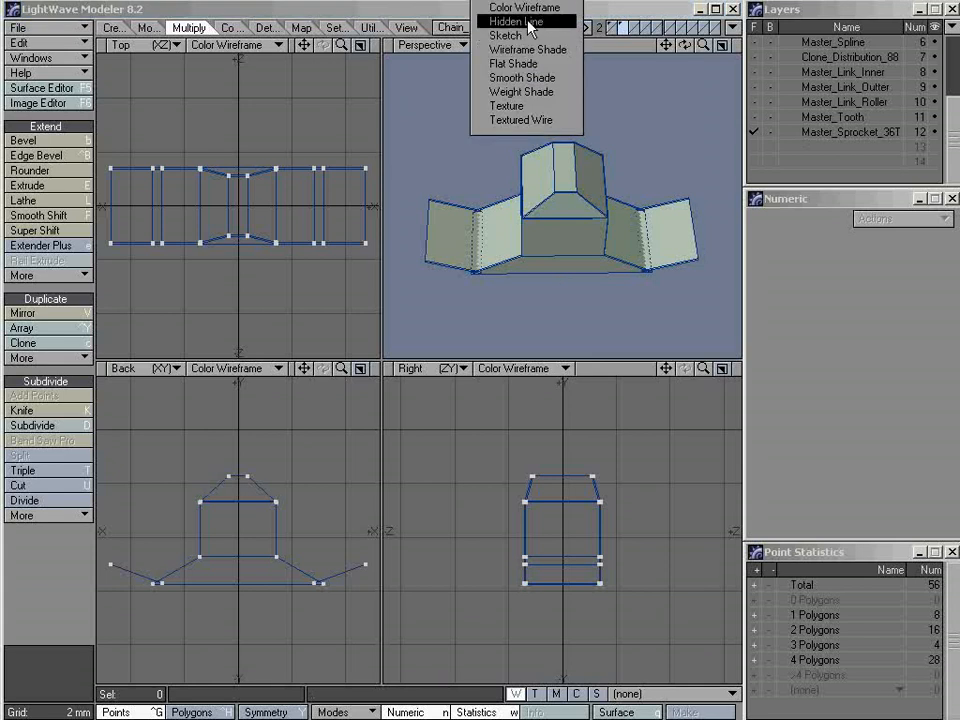
pyautogui.click(528, 8)
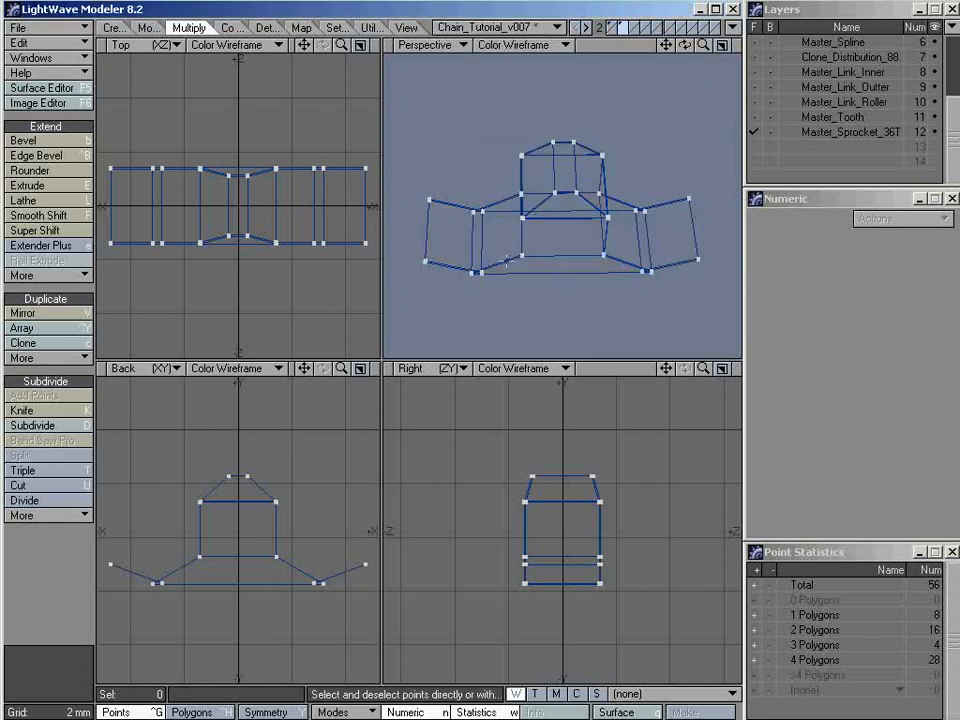
pyautogui.keyDown('ctrl'); pyautogui.keyDown('alt'); pyautogui.moveTo(476, 272); pyautogui.dragTo(538, 265); pyautogui.keyUp('alt'); pyautogui.keyUp('ctrl')
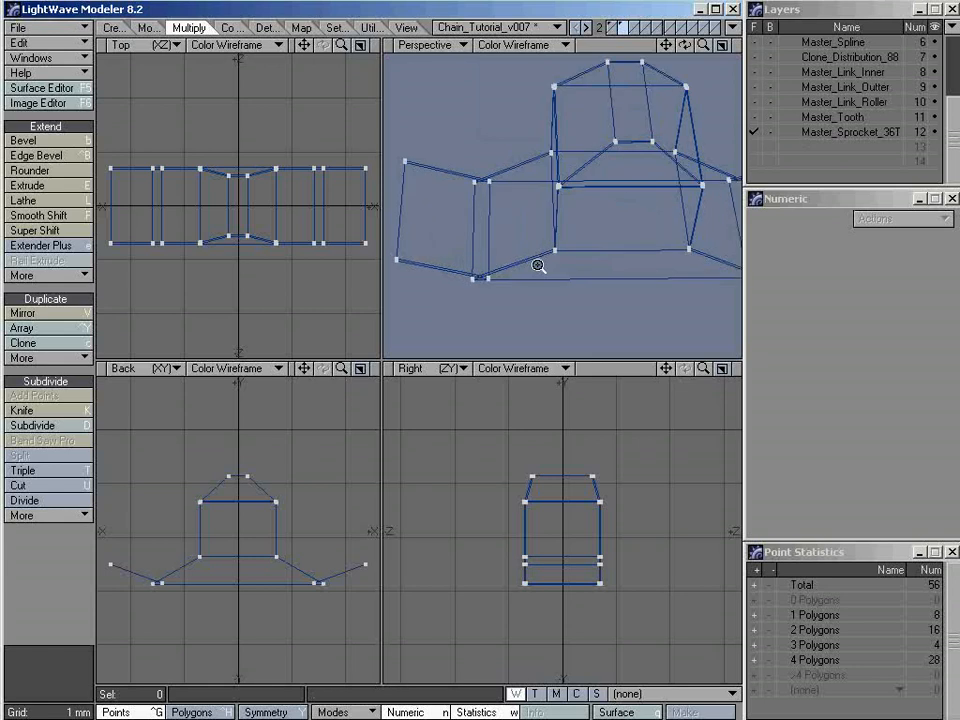
# Try the Wireframe Shade and Texture displays in the Perspective view, returning to Color Wireframe
pyautogui.press('KP_5')
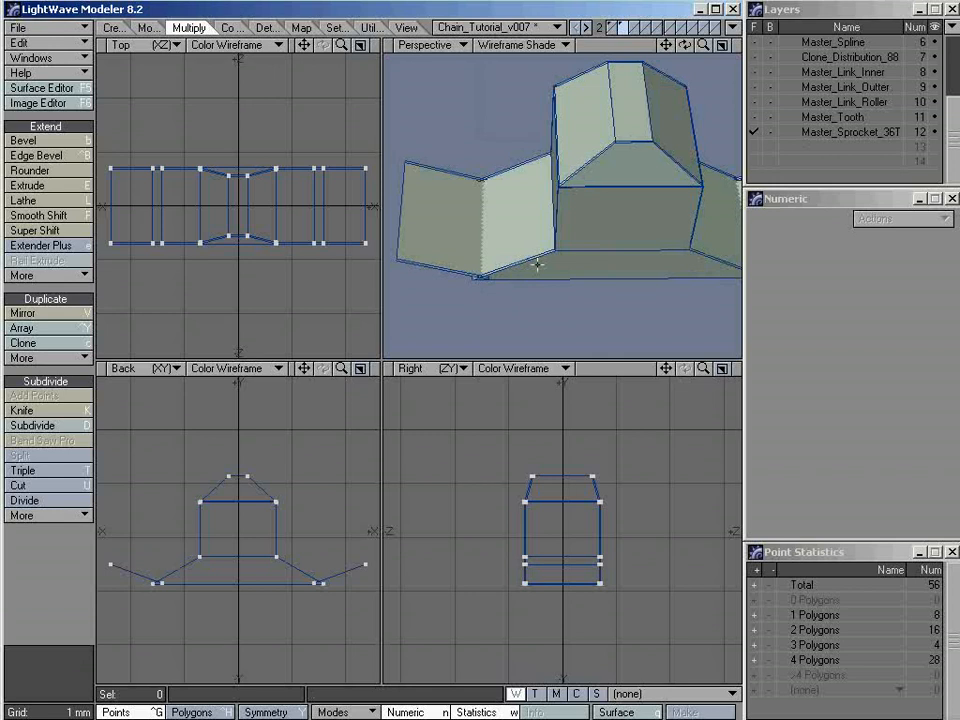
pyautogui.press('KP_6')
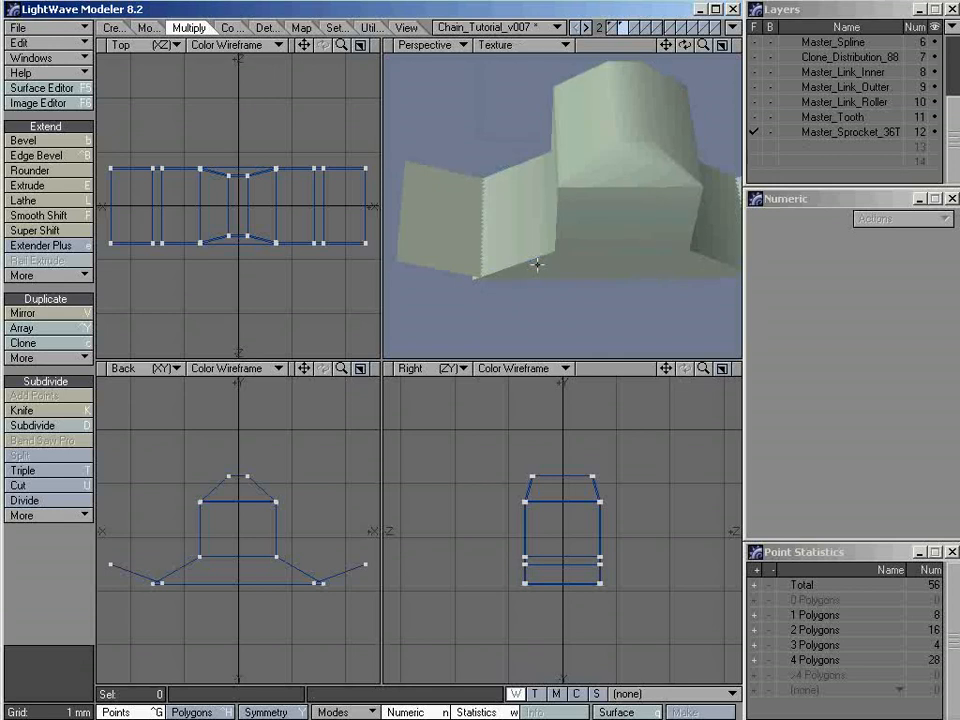
pyautogui.press('KP_2')
pyautogui.press('KP_1')
pyautogui.press('KP_2')
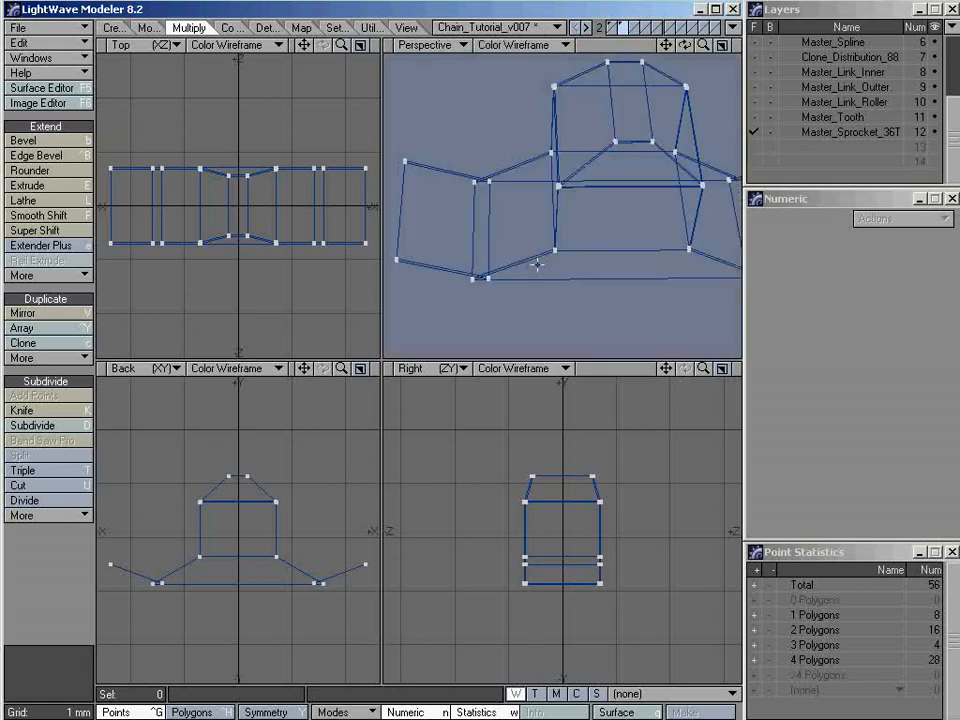
# Maximise the Perspective view and examine the overlapping points at the tooth's -X base corner in shaded and wireframe display
pyautogui.keyDown('ctrl'); pyautogui.keyDown('alt'); pyautogui.moveTo(478, 277); pyautogui.dragTo(560, 274); pyautogui.keyUp('alt'); pyautogui.keyUp('ctrl')
pyautogui.click(721, 46)
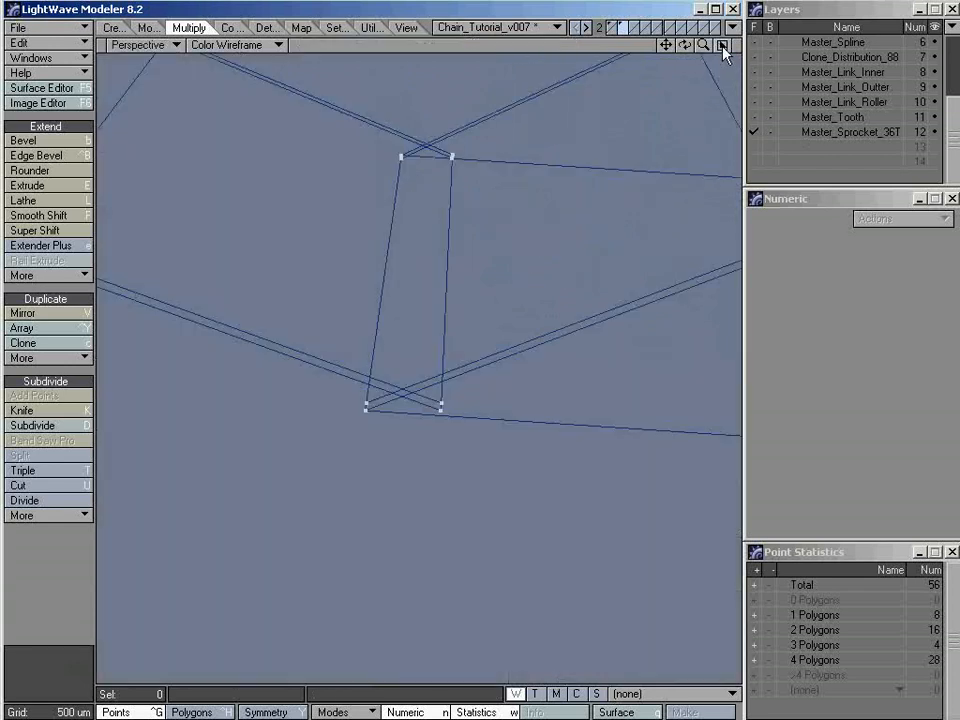
pyautogui.keyDown('alt'); pyautogui.moveTo(506, 204); pyautogui.dragTo(519, 239); pyautogui.keyUp('alt')
pyautogui.press('KP_3')
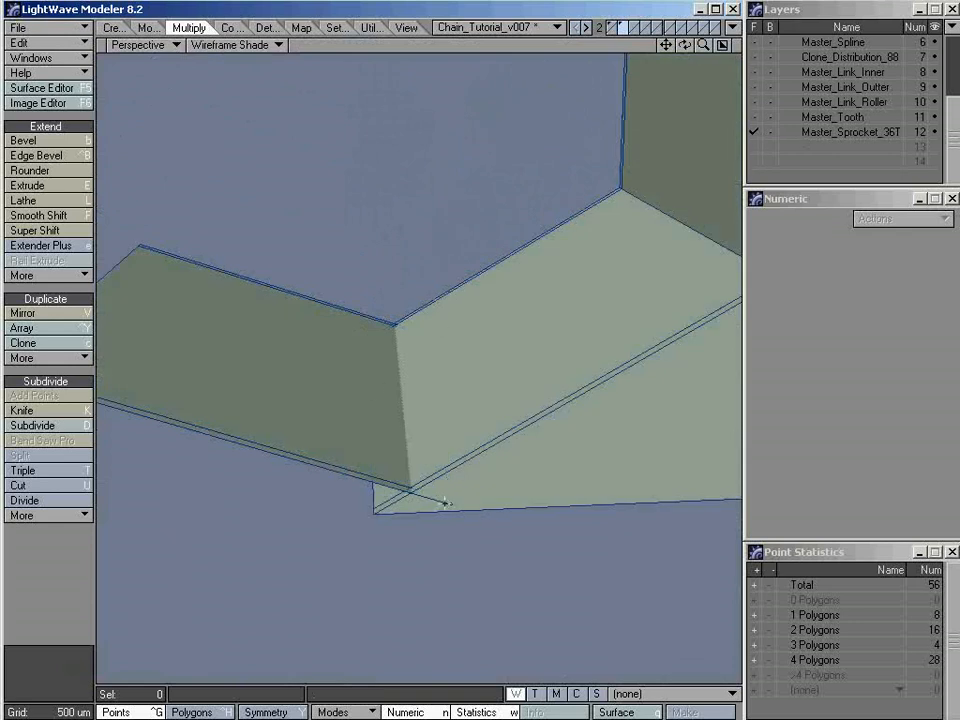
pyautogui.press('KP_1')
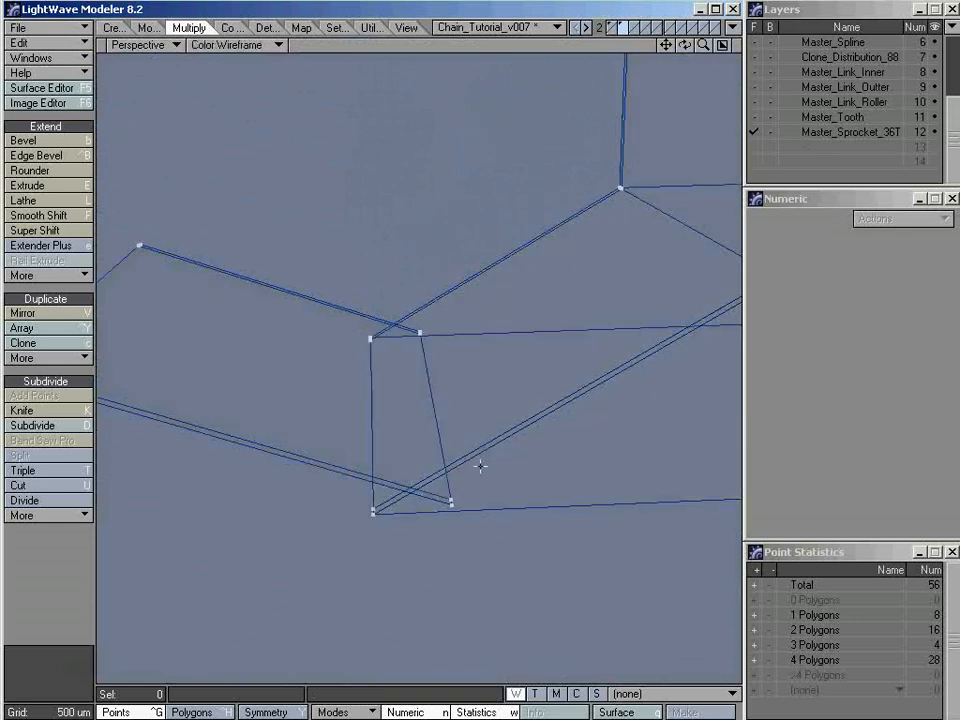
pyautogui.moveTo(494, 386)
pyautogui.mouseDown(button='right')
pyautogui.moveTo(429, 602)
pyautogui.moveTo(336, 266)
pyautogui.moveTo(514, 385)
pyautogui.mouseUp(button='right')
pyautogui.keyDown('alt'); pyautogui.moveTo(514, 385); pyautogui.dragTo(445, 470); pyautogui.keyUp('alt')
pyautogui.press('/')
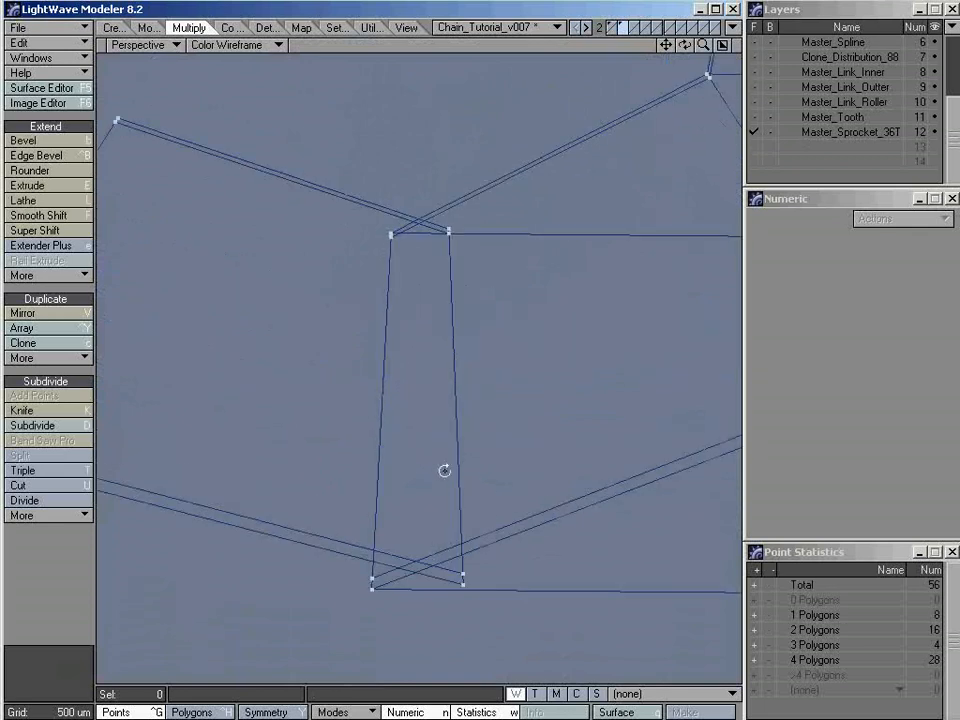
pyautogui.click(463, 582)
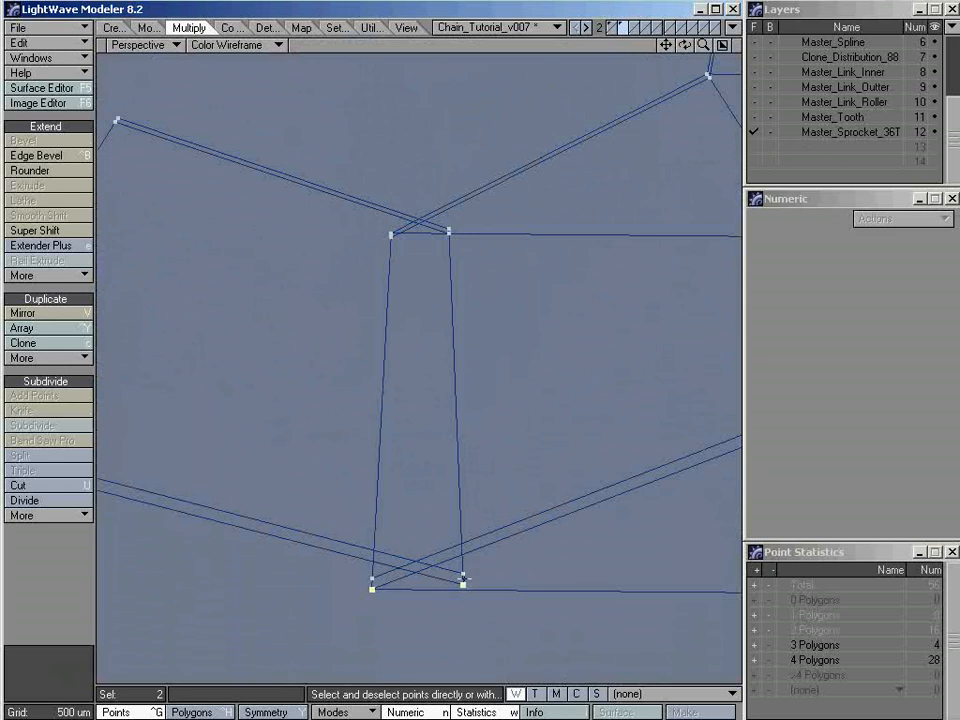
pyautogui.keyDown('alt'); pyautogui.moveTo(449, 589); pyautogui.dragTo(476, 489); pyautogui.keyUp('alt')
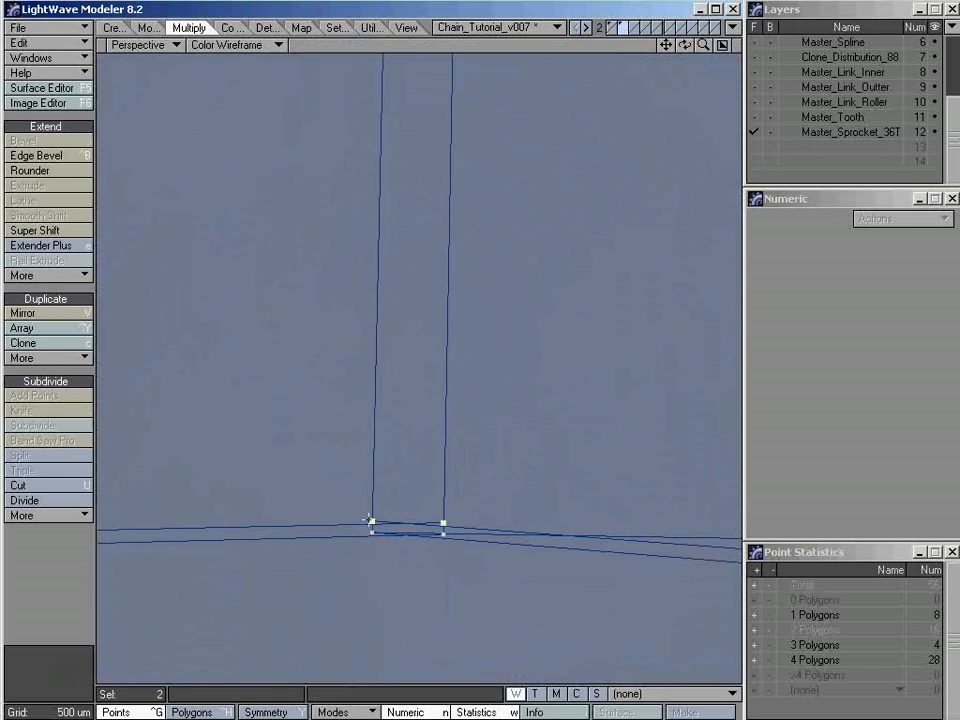
pyautogui.click(416, 487)
pyautogui.keyDown('alt'); pyautogui.moveTo(416, 487); pyautogui.dragTo(465, 295); pyautogui.keyUp('alt')
pyautogui.click(422, 296)
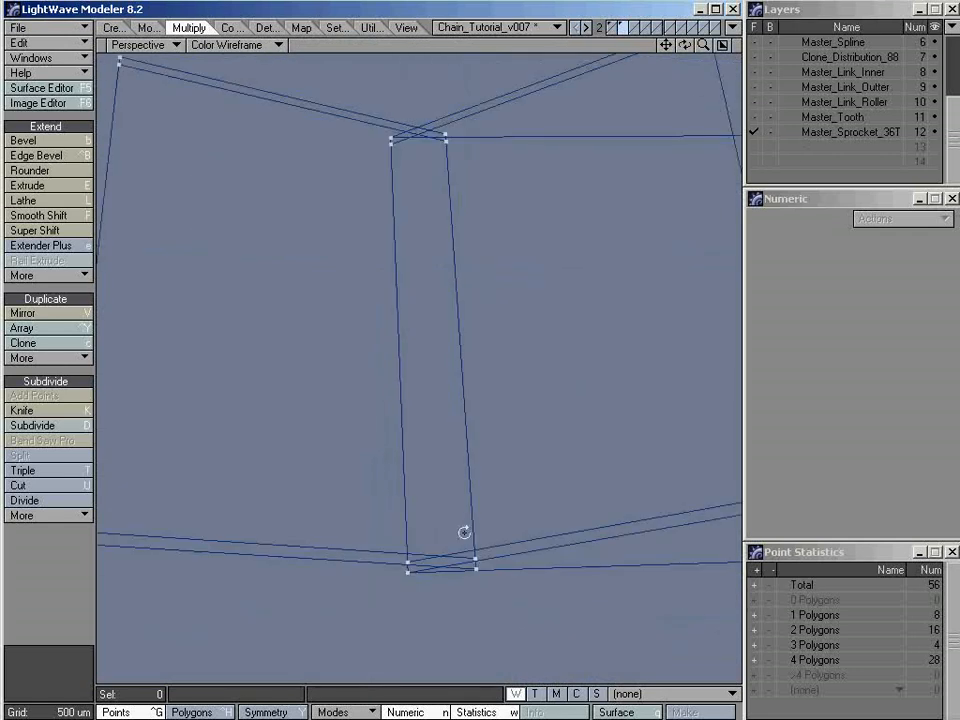
# Select the two lowest overlapping points on the -Z side of the -X base corner and scale them to 0% with Size
pyautogui.click(476, 569)
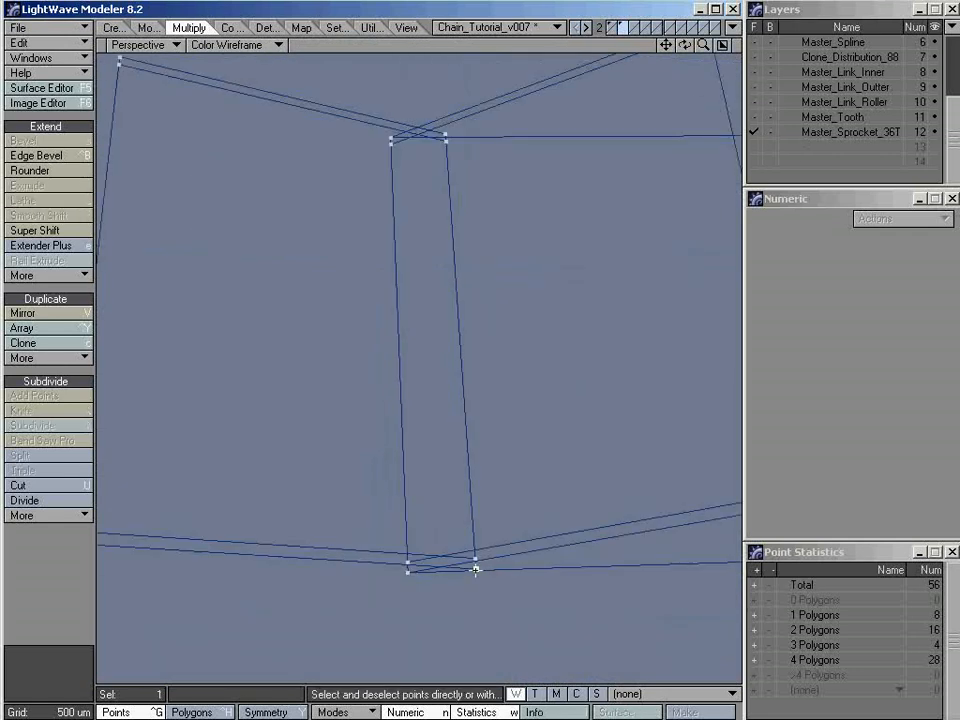
pyautogui.click(409, 569)
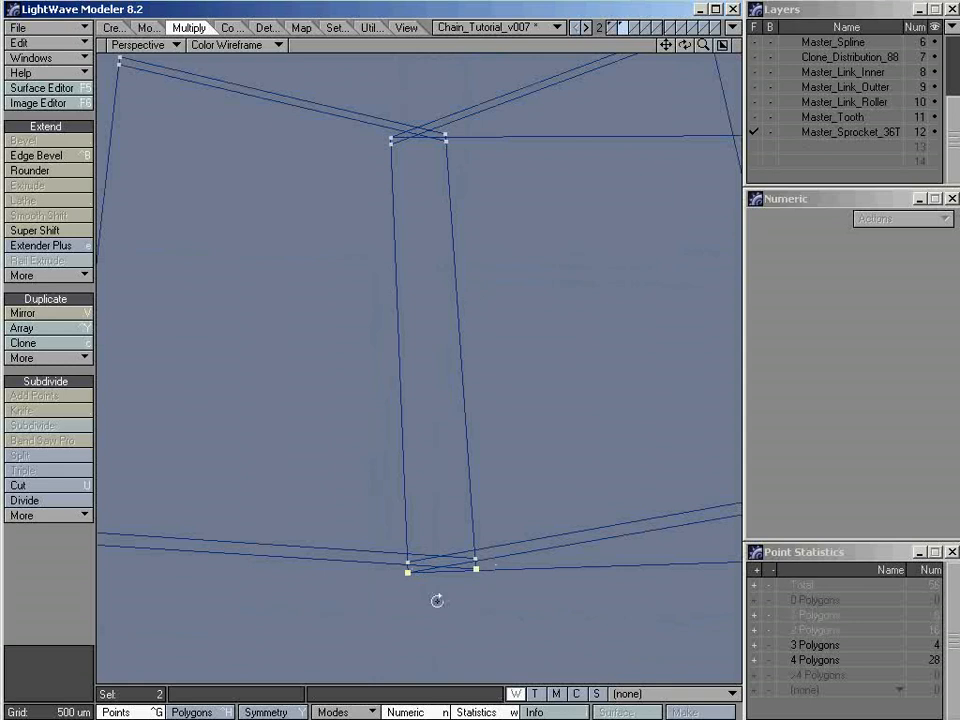
pyautogui.keyDown('alt'); pyautogui.moveTo(437, 600); pyautogui.dragTo(414, 545); pyautogui.keyUp('alt')
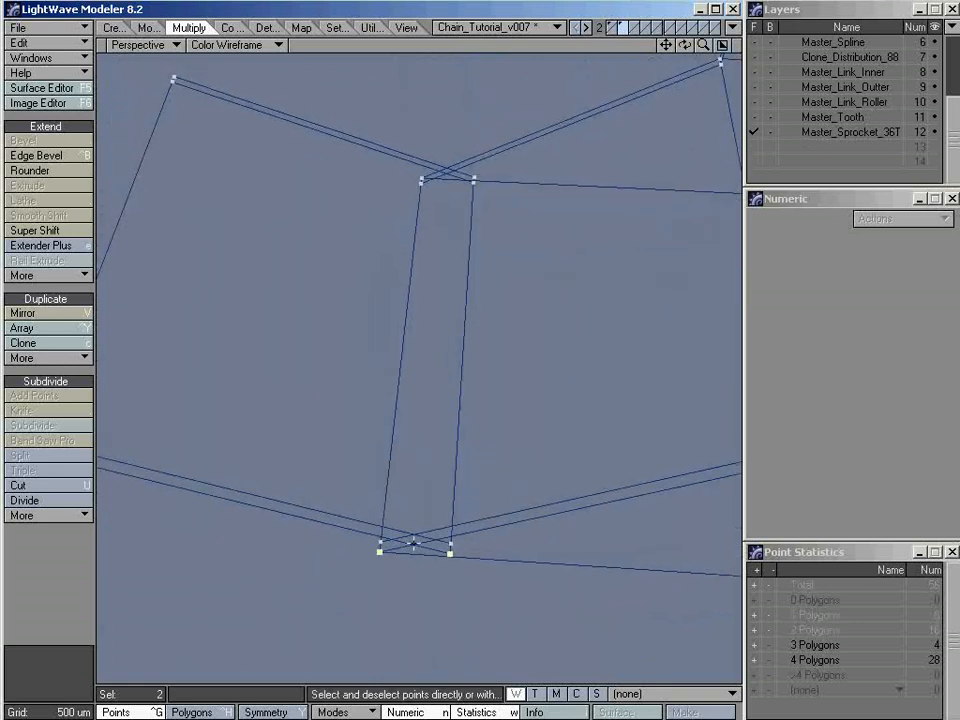
pyautogui.hotkey('shift', 'h')
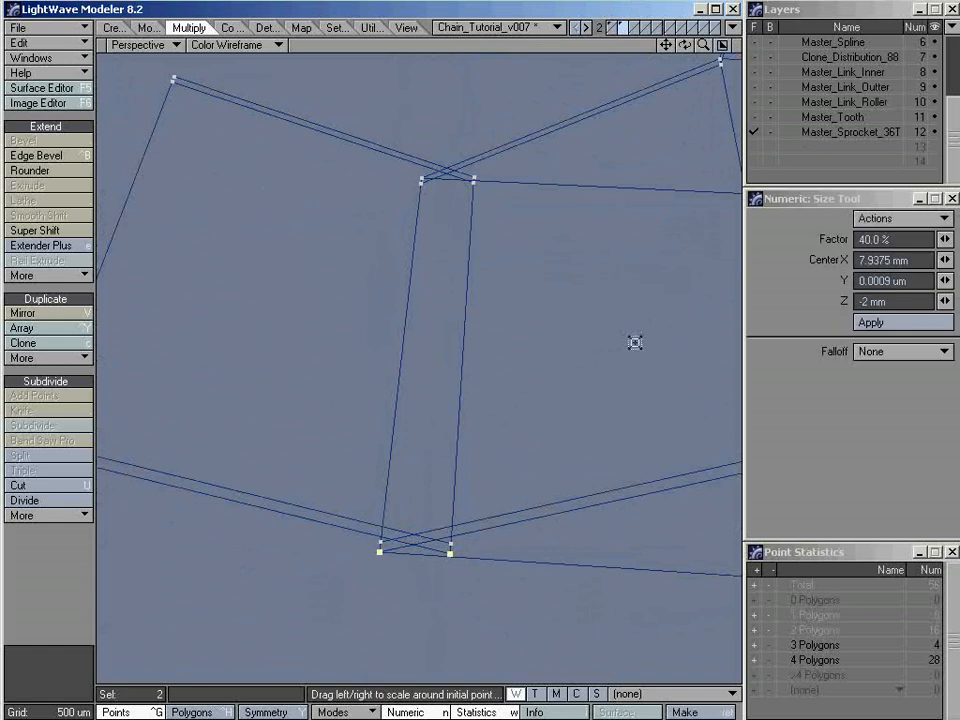
pyautogui.click(658, 373)
pyautogui.moveTo(658, 373); pyautogui.dragTo(559, 373)
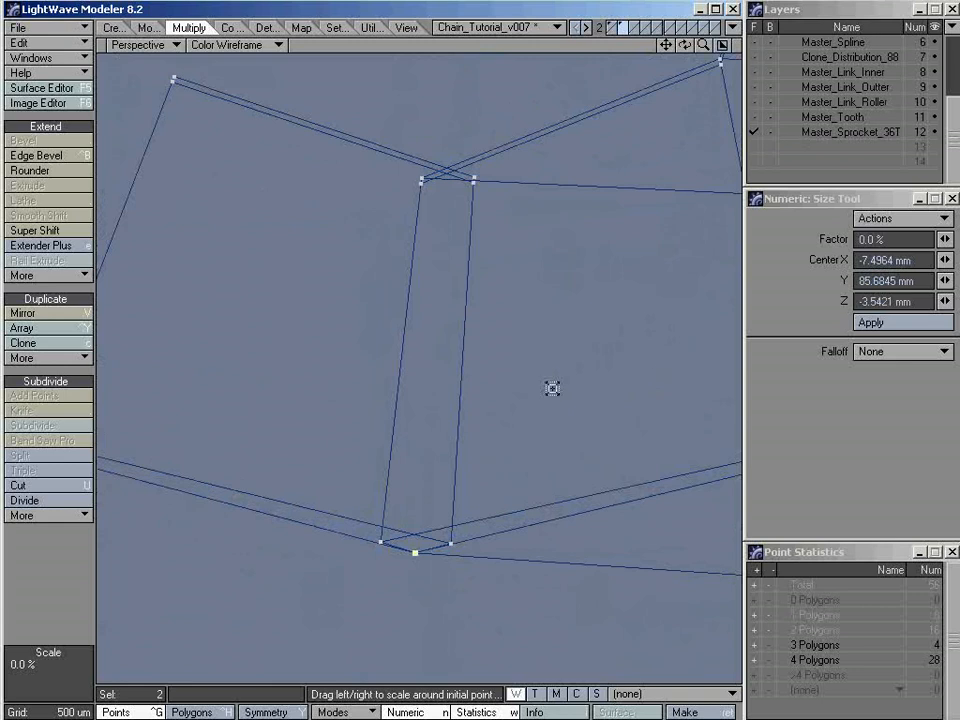
pyautogui.press('space')
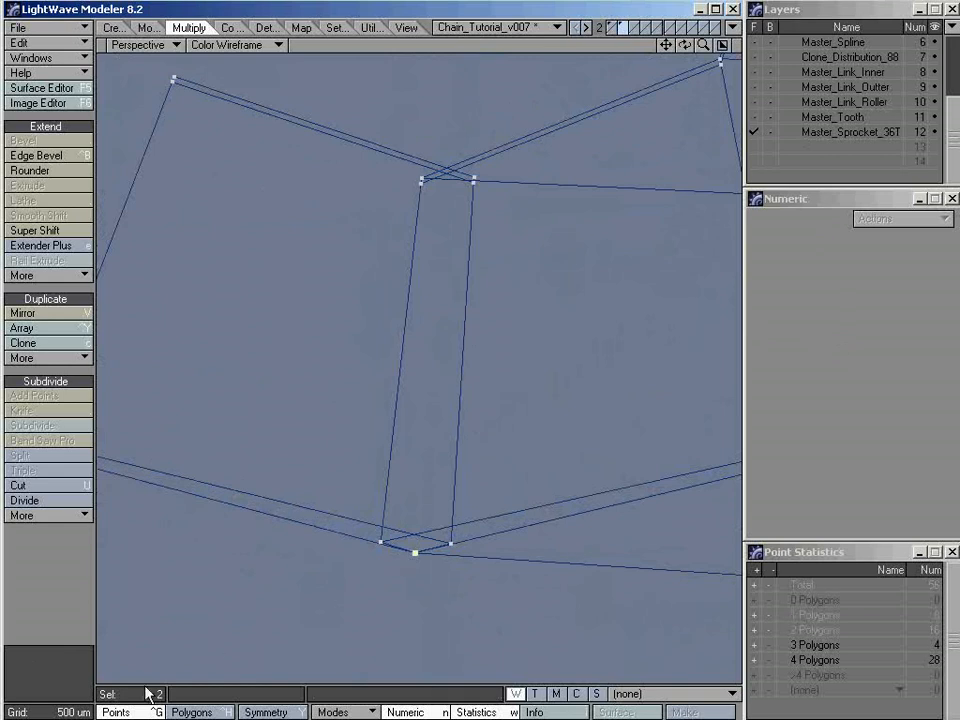
# Merge the two coincident points using the Automatic range and check the merged point by selecting it
pyautogui.press('m')
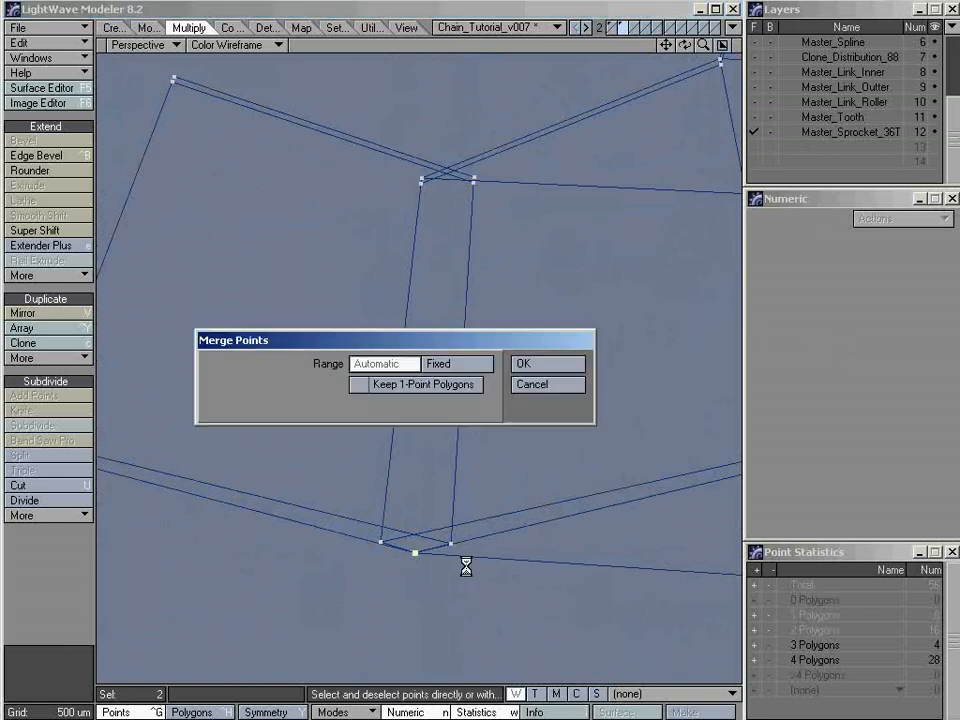
pyautogui.click(546, 368)
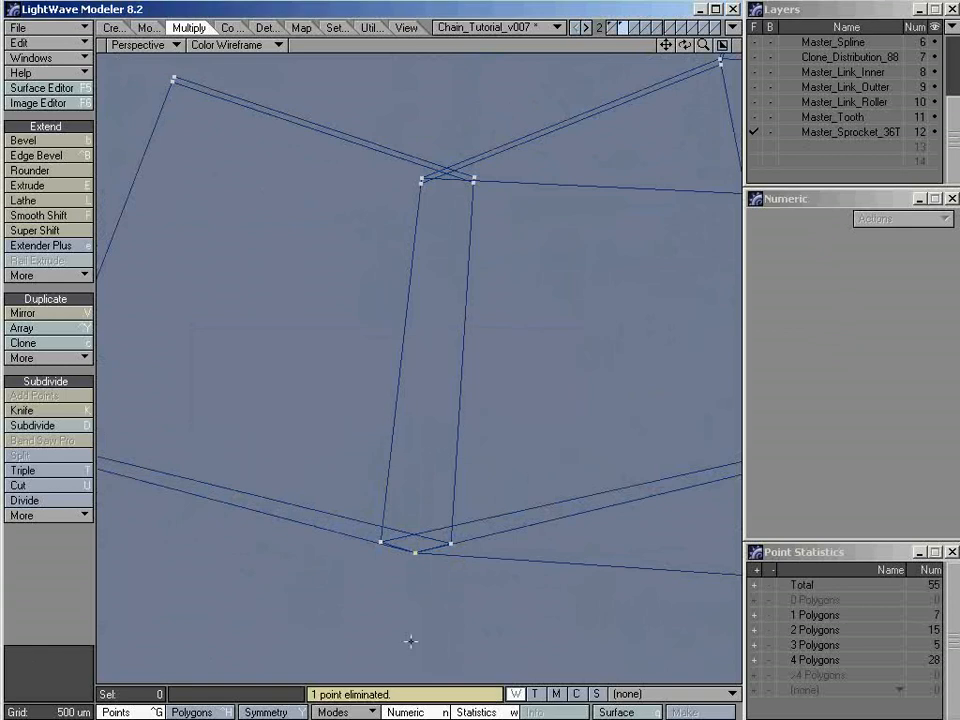
pyautogui.keyDown('alt'); pyautogui.moveTo(439, 581); pyautogui.dragTo(431, 509); pyautogui.keyUp('alt')
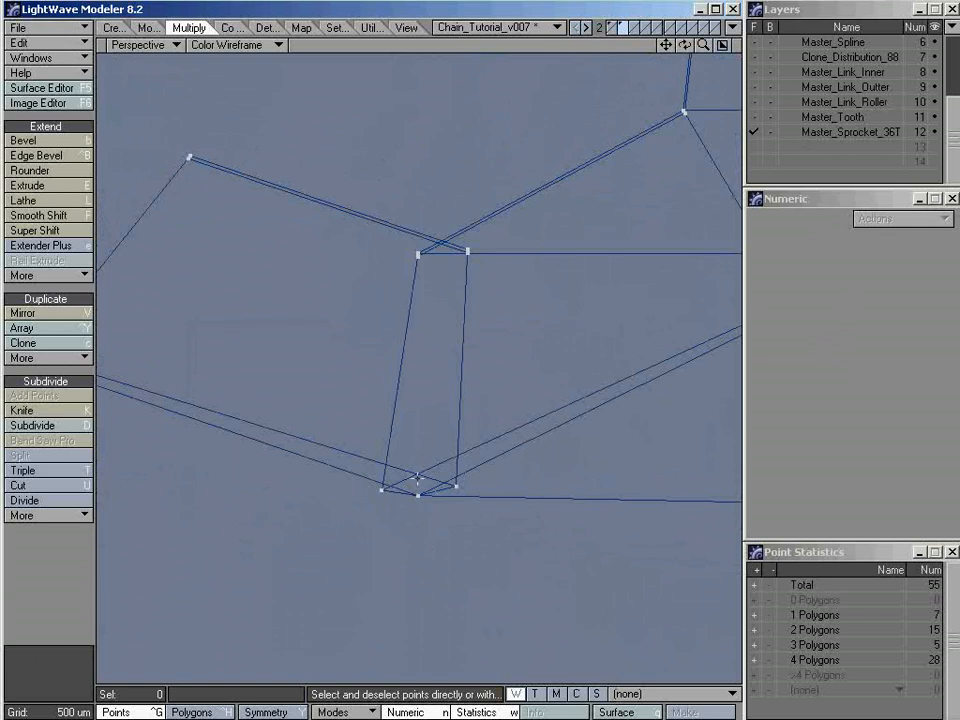
pyautogui.click(418, 494)
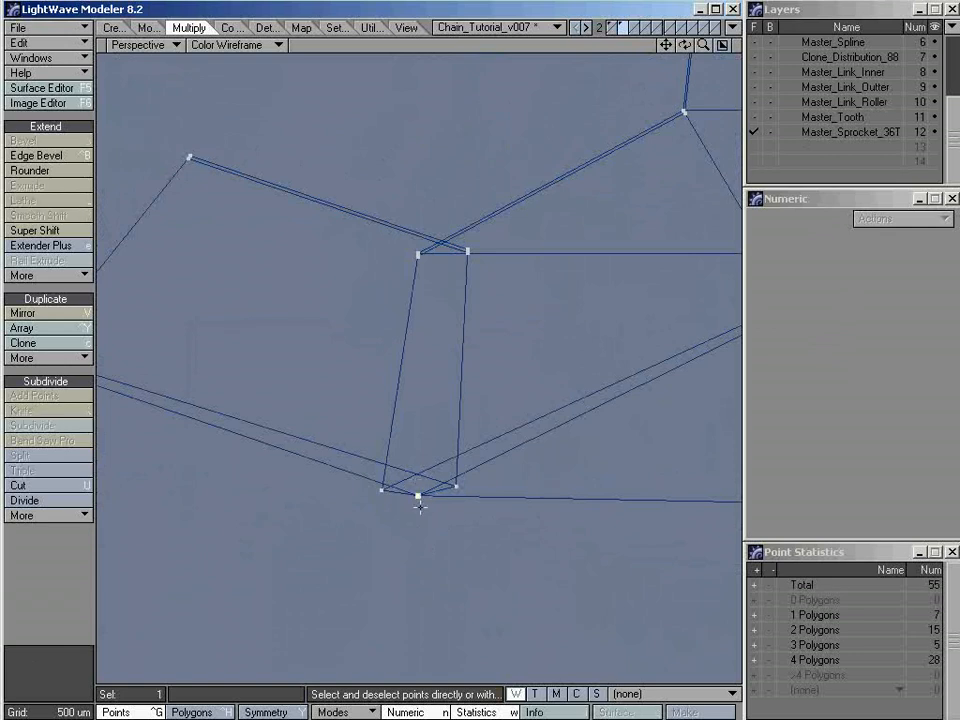
pyautogui.press('/')
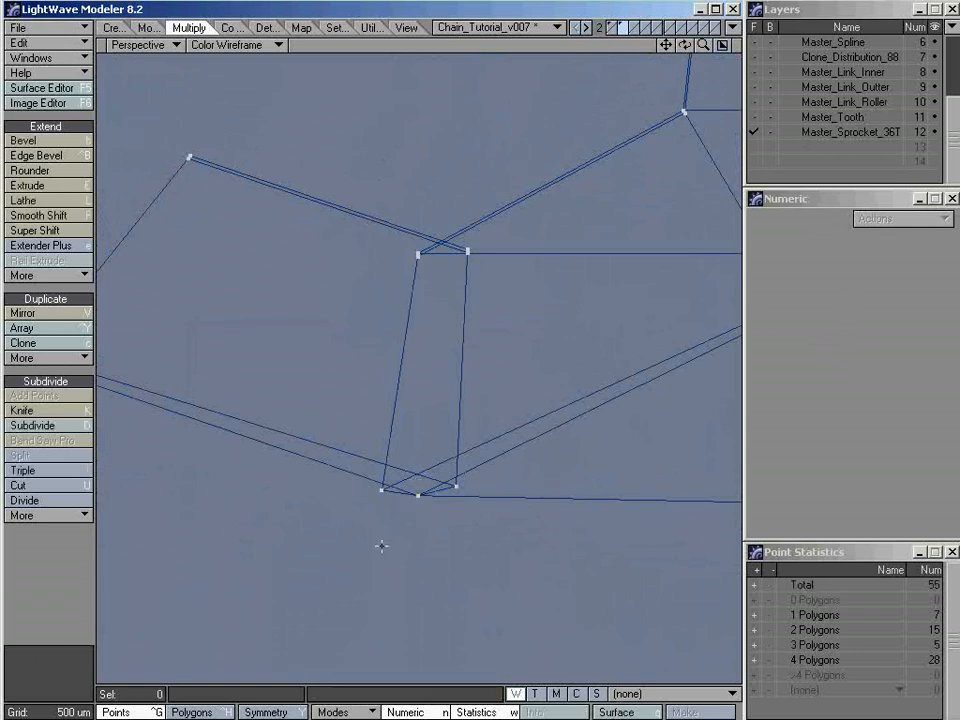
# Weld the remaining pair of crossing points on the -Z side of the -X base corner with Weld Average
pyautogui.keyDown('alt'); pyautogui.moveTo(446, 369); pyautogui.dragTo(428, 523); pyautogui.keyUp('alt')
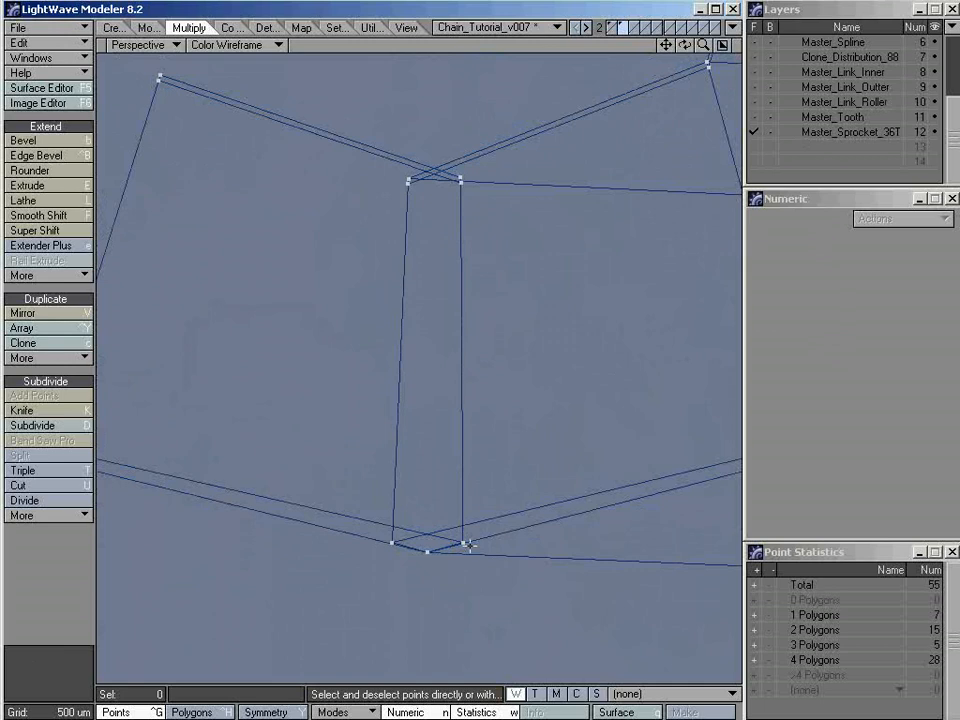
pyautogui.click(464, 543)
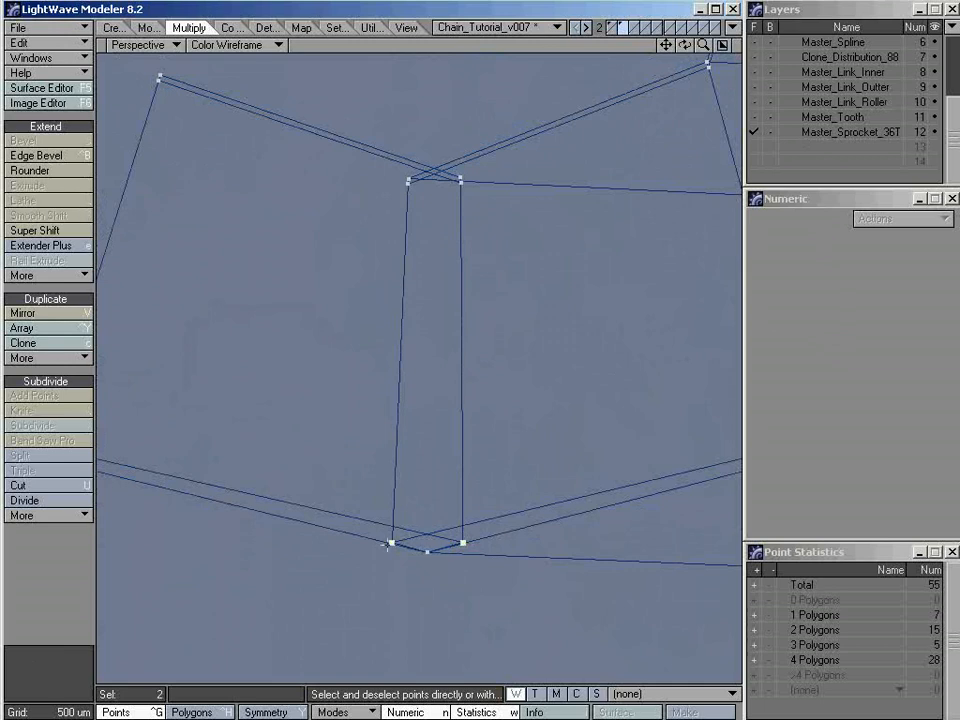
pyautogui.click(259, 27)
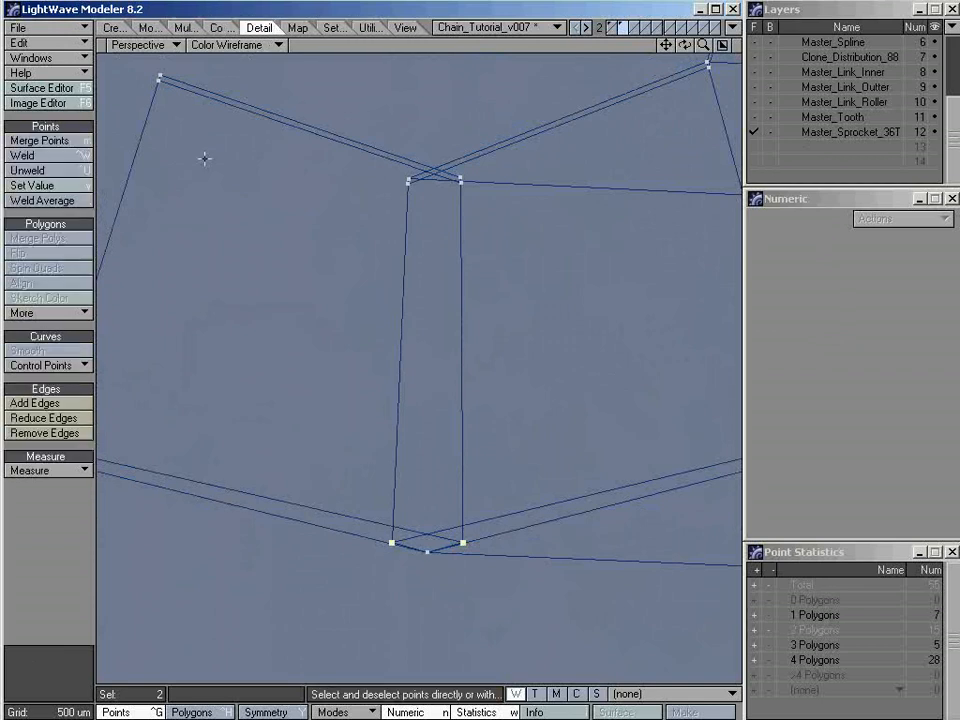
pyautogui.click(56, 202)
# Weld both pairs of crossing points on the +Z side of the -X base corner, each pair with Weld Average
pyautogui.keyDown('alt'); pyautogui.moveTo(435, 220); pyautogui.dragTo(420, 270); pyautogui.keyUp('alt')
pyautogui.keyDown('alt'); pyautogui.keyDown('shift'); pyautogui.moveTo(427, 181); pyautogui.dragTo(429, 356); pyautogui.keyUp('shift'); pyautogui.keyUp('alt')
pyautogui.click(460, 278)
pyautogui.click(401, 277)
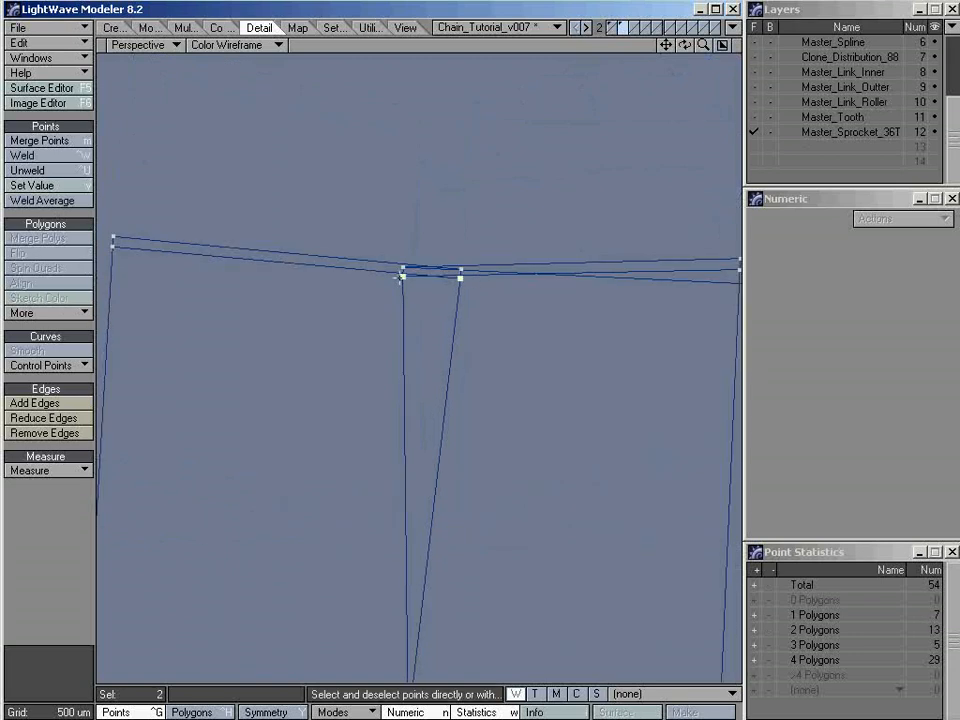
pyautogui.click(80, 201)
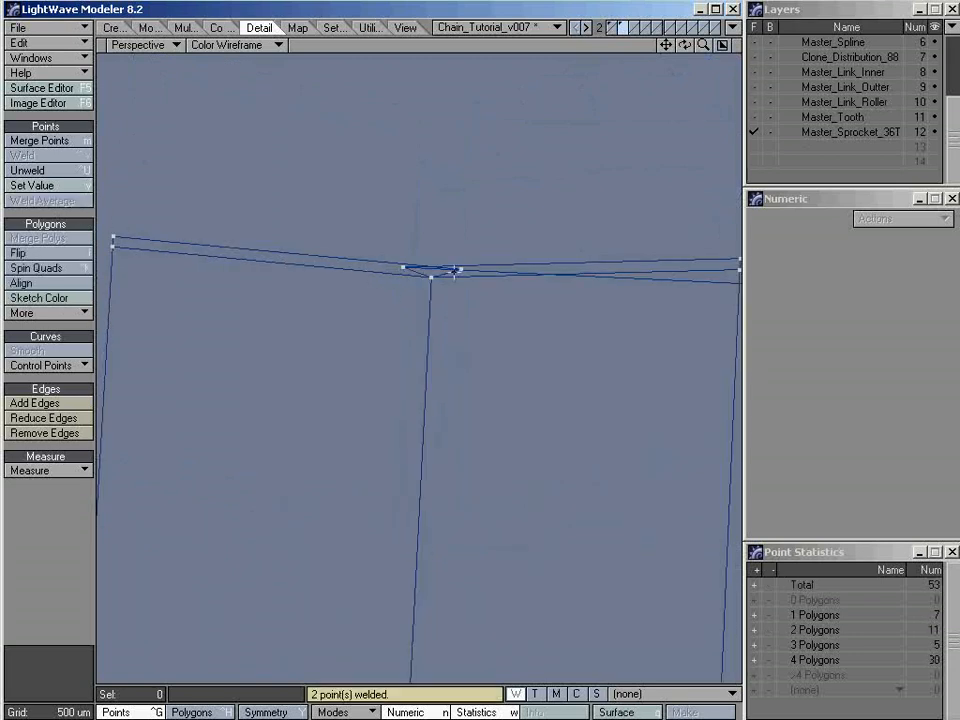
pyautogui.click(459, 270)
pyautogui.click(403, 267)
pyautogui.click(68, 204)
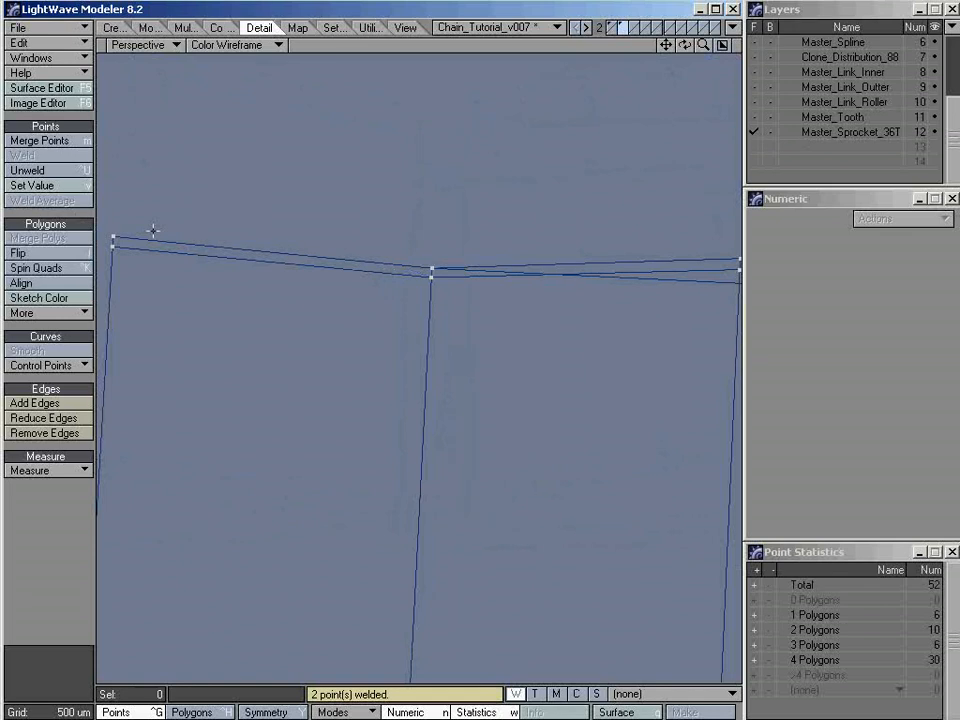
# Weld both pairs of crossing points at the near end of the +X base corner, each pair with Weld Average
pyautogui.keyDown('ctrl'); pyautogui.keyDown('alt'); pyautogui.moveTo(420, 300); pyautogui.dragTo(336, 302); pyautogui.keyUp('alt'); pyautogui.keyUp('ctrl')
pyautogui.moveTo(530, 350)
pyautogui.keyDown('alt'); pyautogui.mouseDown()
pyautogui.moveTo(531, 206)
pyautogui.moveTo(367, 320)
pyautogui.mouseUp(); pyautogui.keyUp('alt')
pyautogui.moveTo(424, 315)
pyautogui.mouseDown(button='right')
pyautogui.moveTo(347, 294)
pyautogui.moveTo(362, 288)
pyautogui.mouseUp(button='right')
pyautogui.moveTo(402, 372)
pyautogui.keyDown('alt'); pyautogui.mouseDown()
pyautogui.moveTo(420, 311)
pyautogui.moveTo(523, 373)
pyautogui.moveTo(429, 392)
pyautogui.mouseUp(); pyautogui.keyUp('alt')
pyautogui.click(417, 401)
pyautogui.moveTo(381, 451)
pyautogui.keyDown('alt'); pyautogui.mouseDown()
pyautogui.moveTo(450, 450)
pyautogui.moveTo(499, 399)
pyautogui.moveTo(394, 394)
pyautogui.moveTo(506, 380)
pyautogui.moveTo(491, 381)
pyautogui.mouseUp(); pyautogui.keyUp('alt')
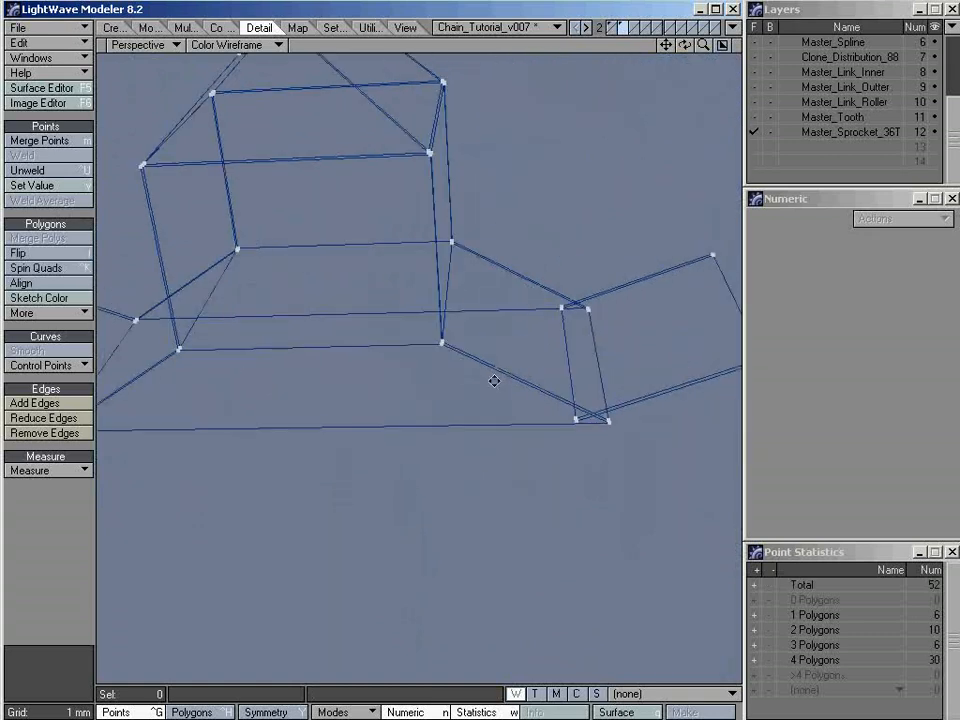
pyautogui.moveTo(529, 294)
pyautogui.mouseDown(button='right')
pyautogui.moveTo(611, 264)
pyautogui.moveTo(557, 272)
pyautogui.mouseUp(button='right')
pyautogui.hotkey('shift', 'a')
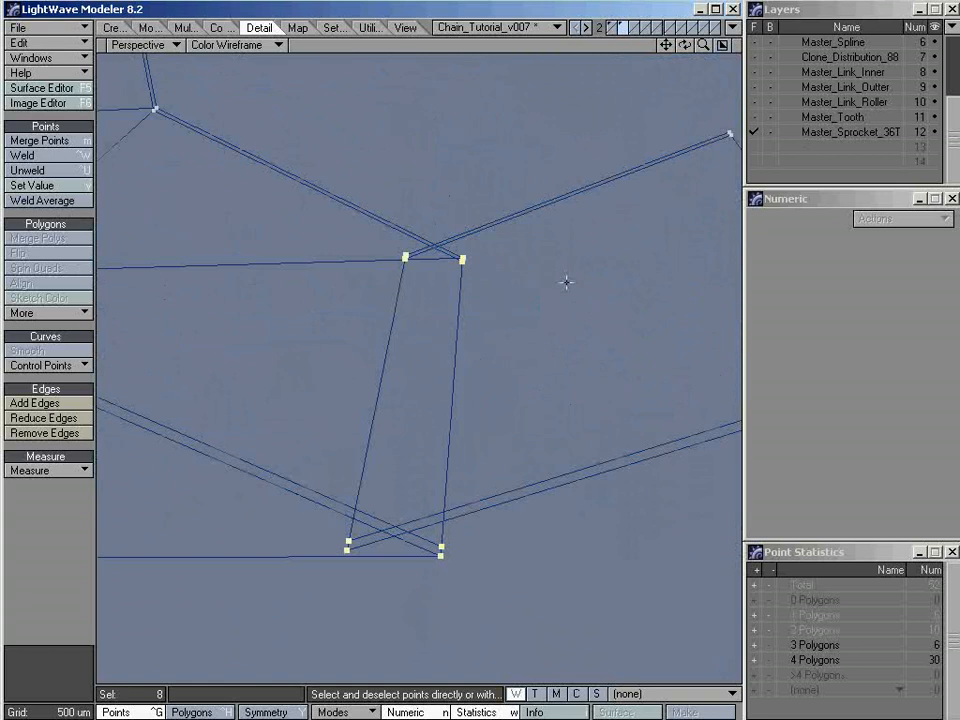
pyautogui.click(482, 422)
pyautogui.keyDown('alt'); pyautogui.moveTo(482, 422); pyautogui.dragTo(443, 492); pyautogui.keyUp('alt')
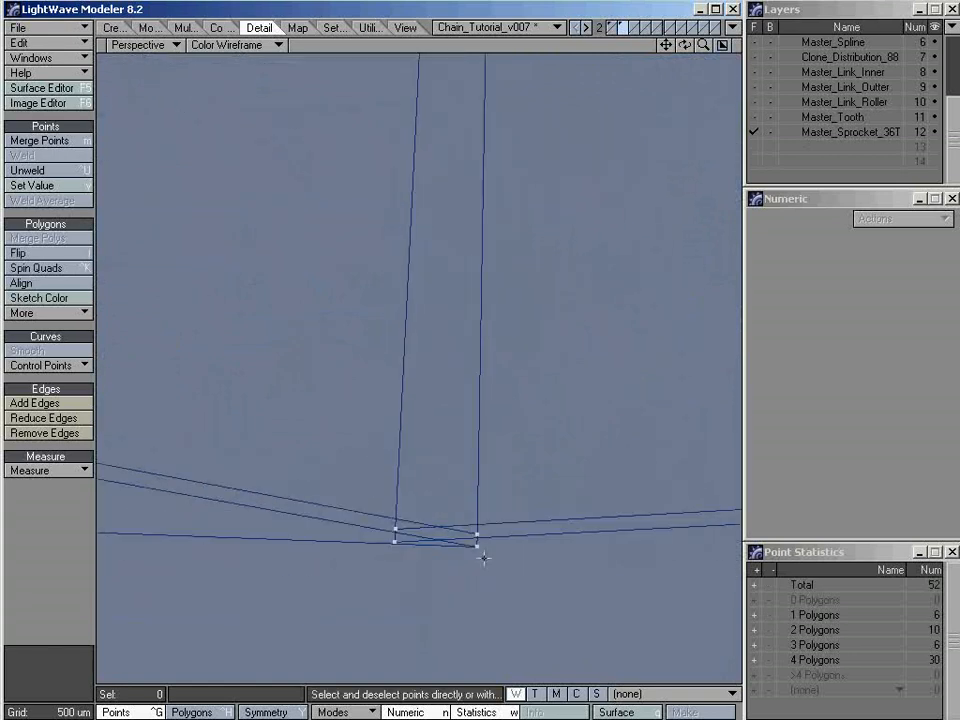
pyautogui.moveTo(484, 546); pyautogui.dragTo(395, 541)
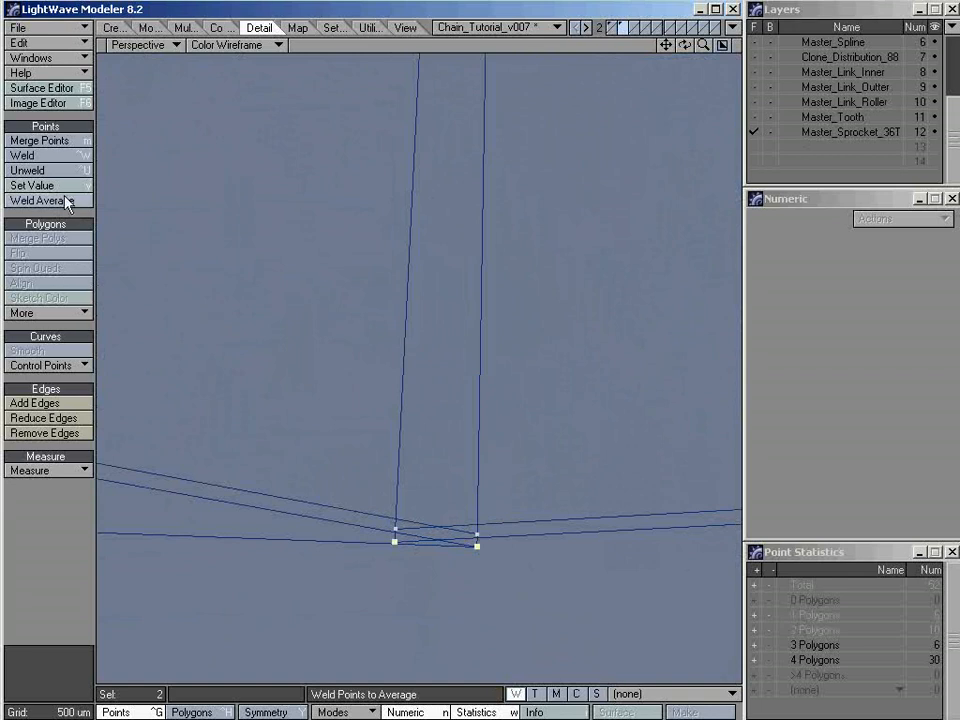
pyautogui.click(62, 200)
pyautogui.moveTo(477, 534); pyautogui.dragTo(395, 529)
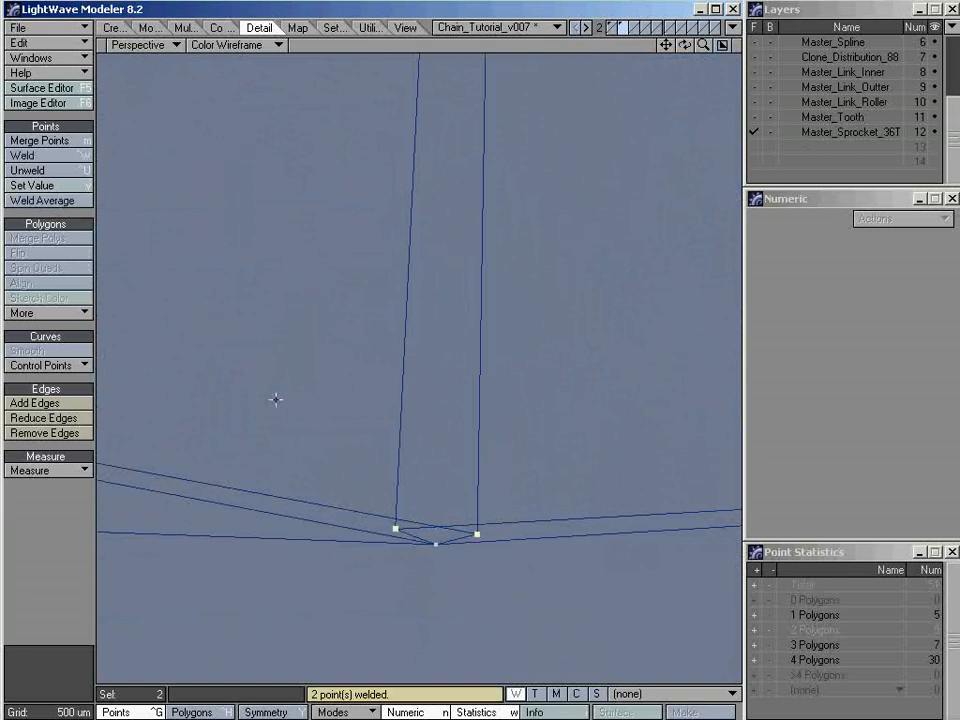
pyautogui.click(48, 204)
# Weld the two remaining pairs of crossing points at the far end of the +X base corner with Weld Average
pyautogui.keyDown('alt'); pyautogui.keyDown('shift'); pyautogui.moveTo(390, 302); pyautogui.dragTo(536, 290); pyautogui.keyUp('shift'); pyautogui.keyUp('alt')
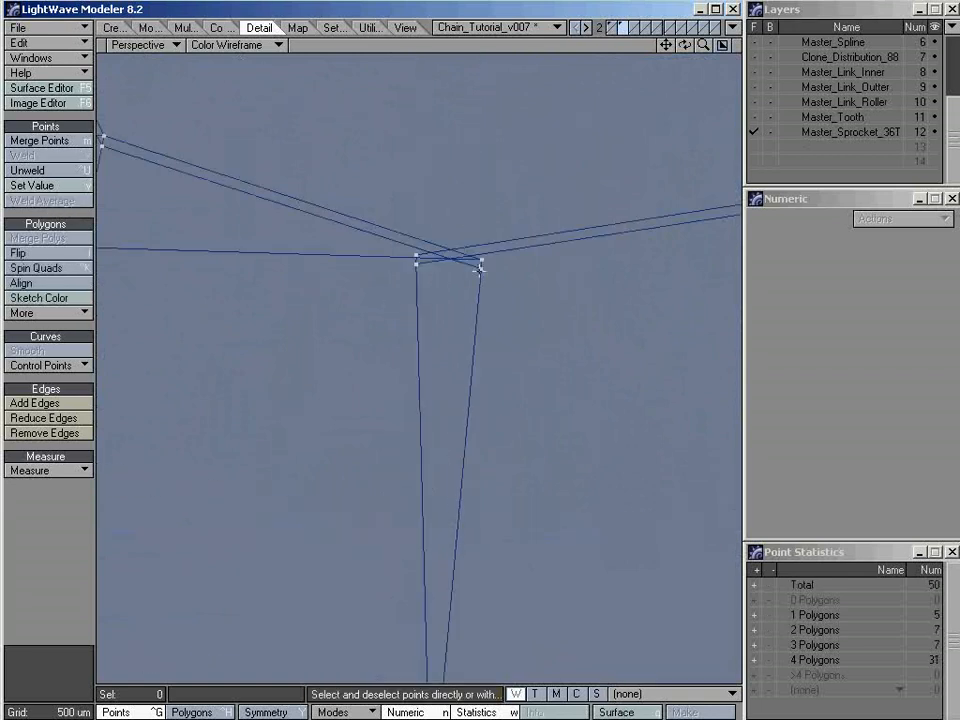
pyautogui.moveTo(481, 269); pyautogui.dragTo(416, 267)
pyautogui.click(60, 201)
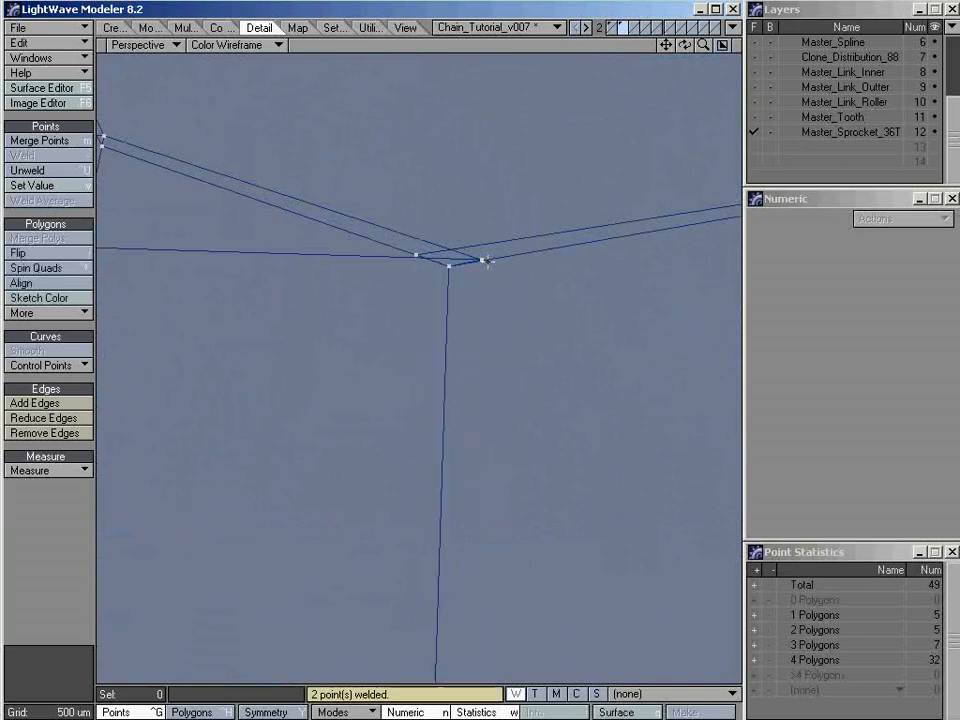
pyautogui.moveTo(487, 262); pyautogui.dragTo(416, 257)
pyautogui.click(82, 203)
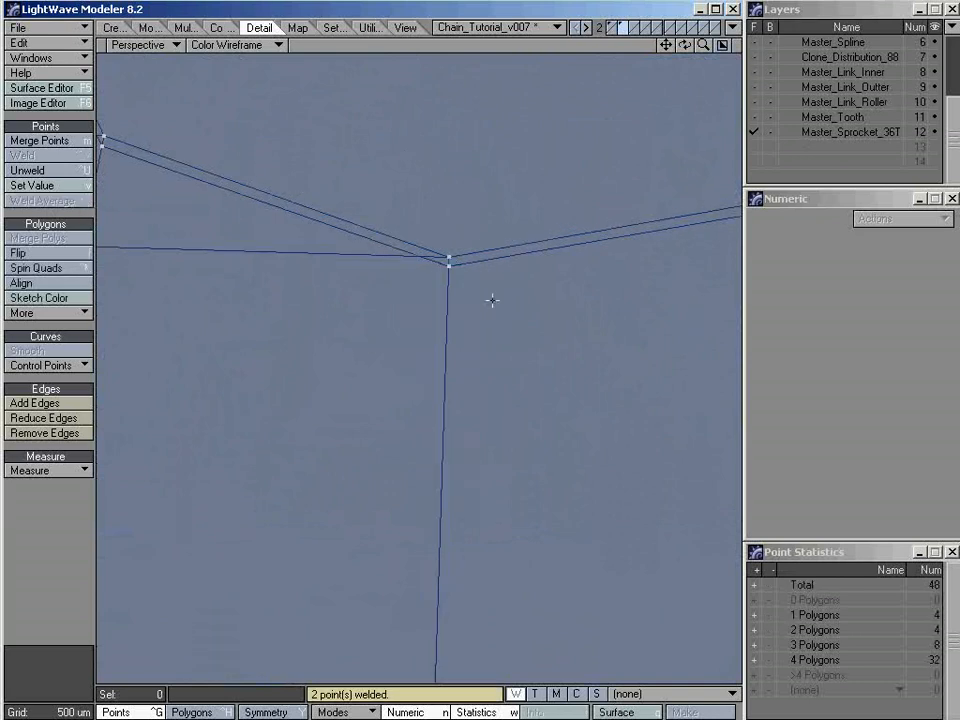
# Preview the welded tooth as a shaded subdivision surface, checking the smoothed base corners, and return it to plain polygons
pyautogui.press('a')
pyautogui.press('KP_1')
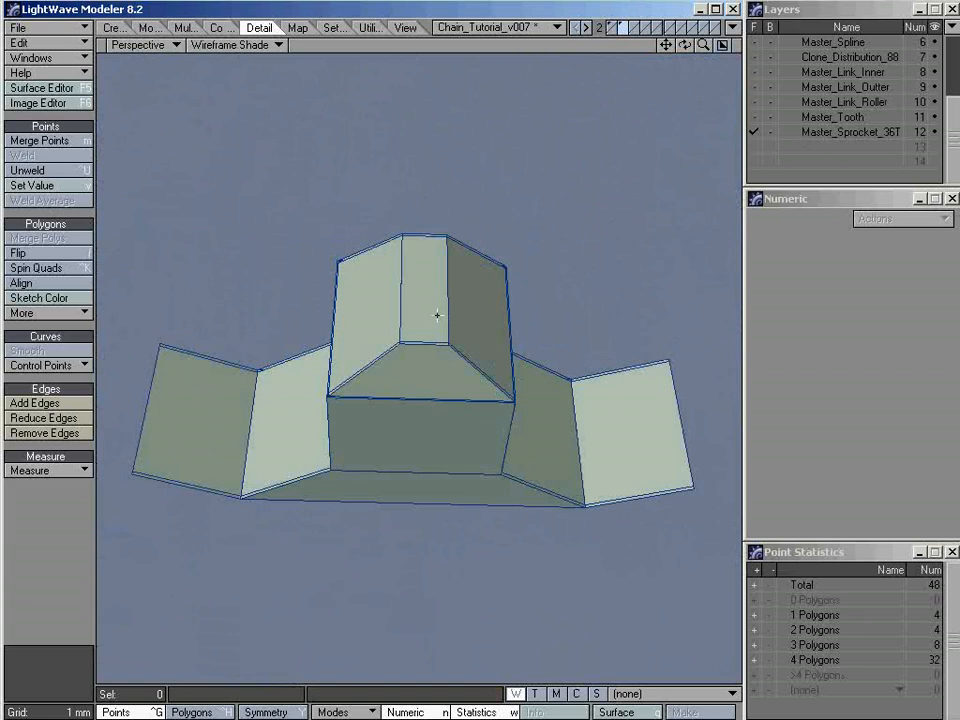
pyautogui.keyDown('alt'); pyautogui.moveTo(470, 478); pyautogui.dragTo(536, 439); pyautogui.keyUp('alt')
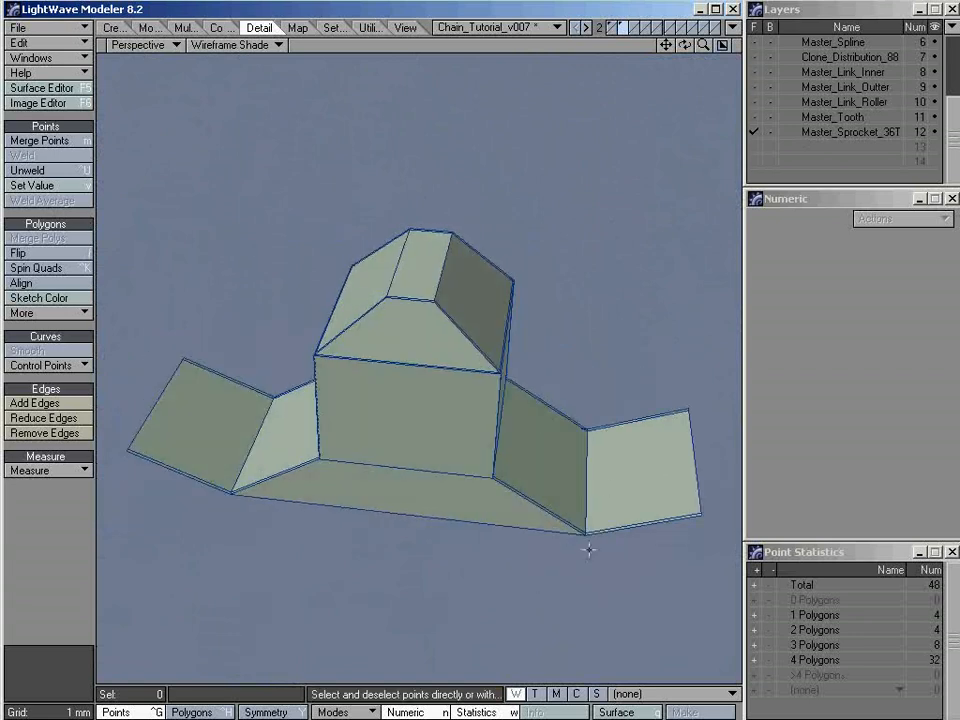
pyautogui.press('Tab')
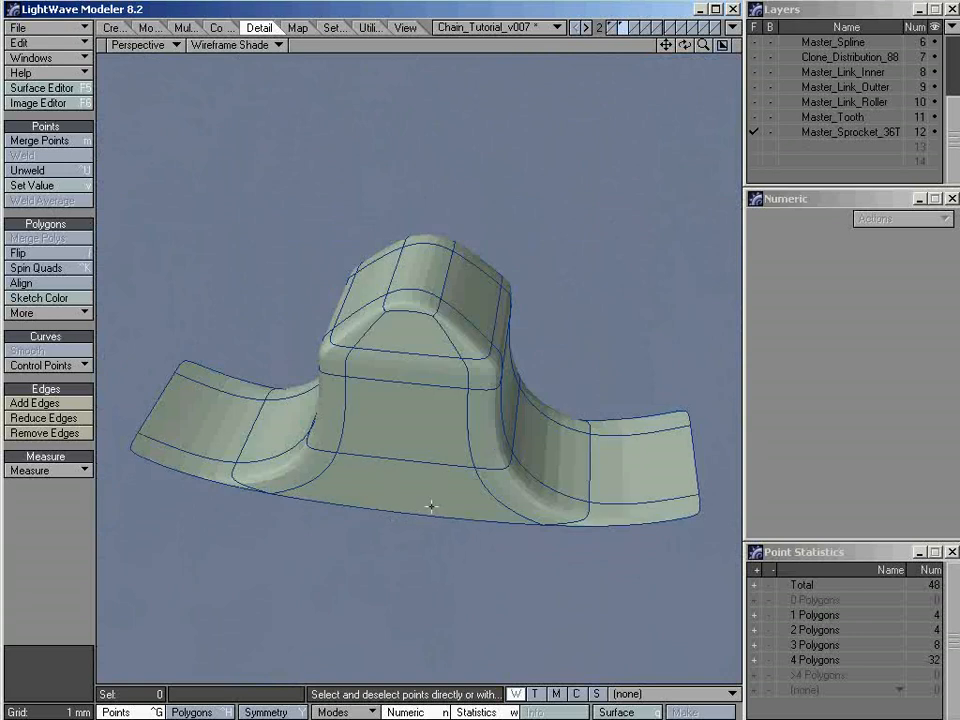
pyautogui.keyDown('alt'); pyautogui.moveTo(431, 507); pyautogui.dragTo(418, 465); pyautogui.keyUp('alt')
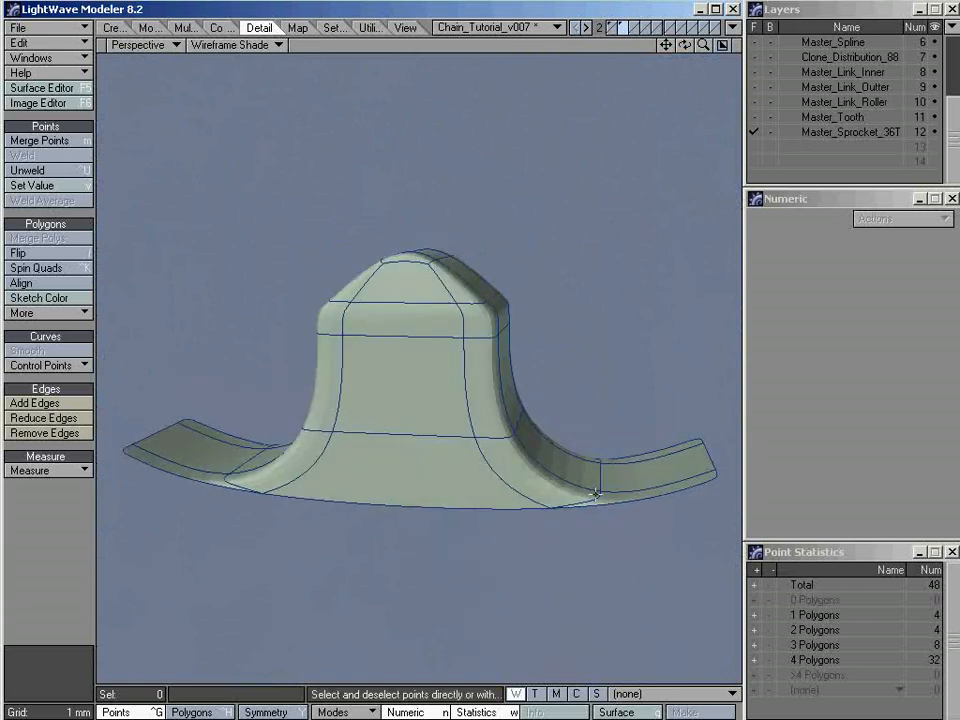
pyautogui.click(723, 46)
pyautogui.press('a')
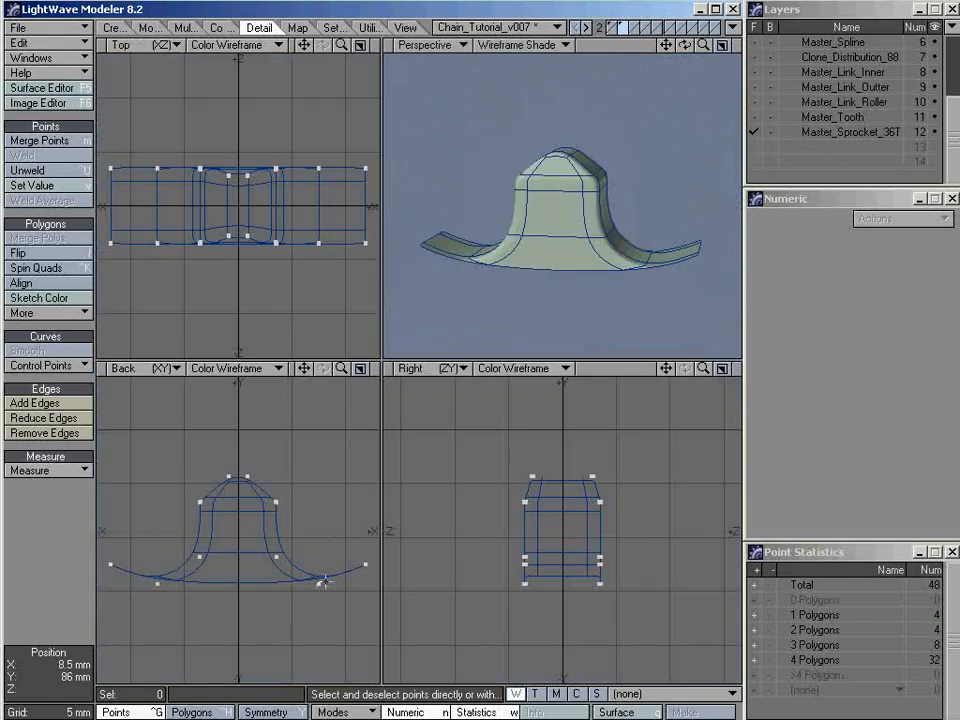
pyautogui.press('Tab')
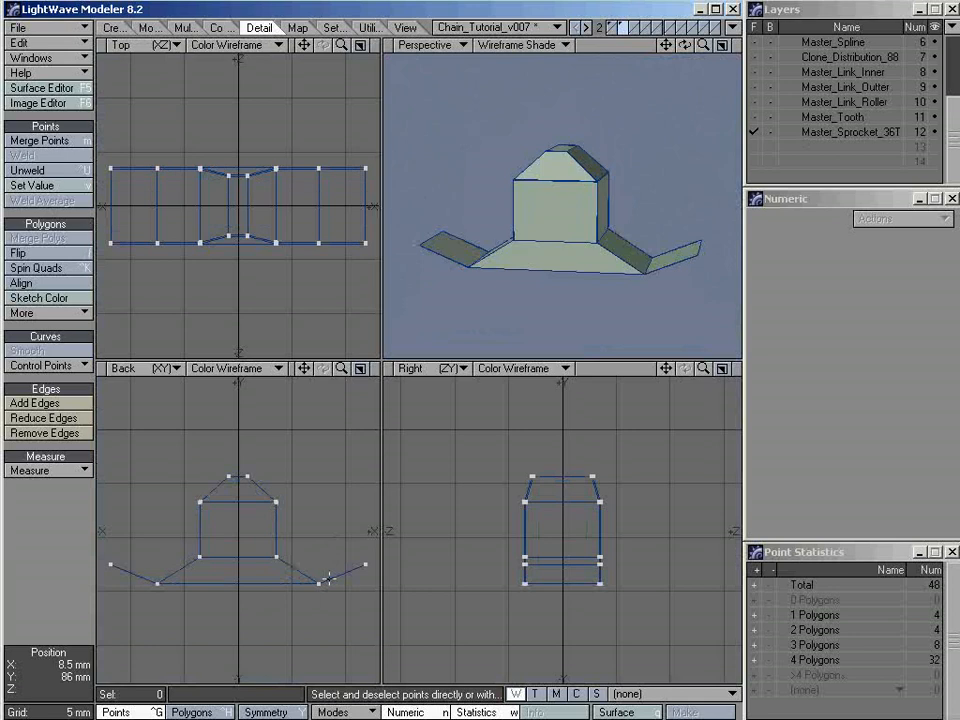
# Select the polygons of both outer base wings beyond the welded corners and delete them
pyautogui.hotkey('ctrl', 'h')
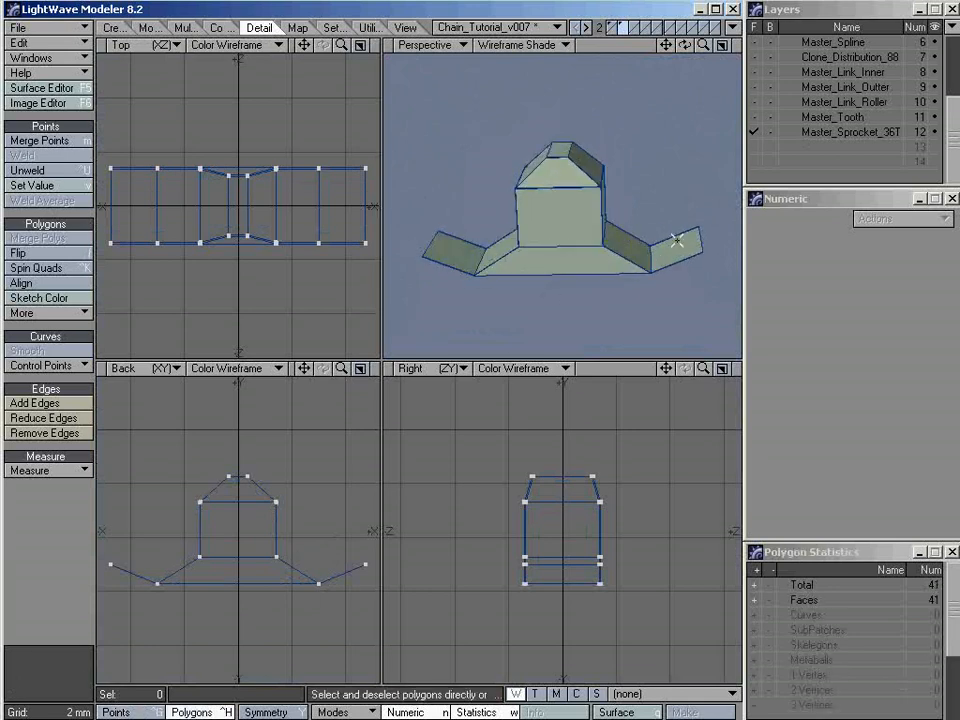
pyautogui.moveTo(332, 572); pyautogui.dragTo(343, 574)
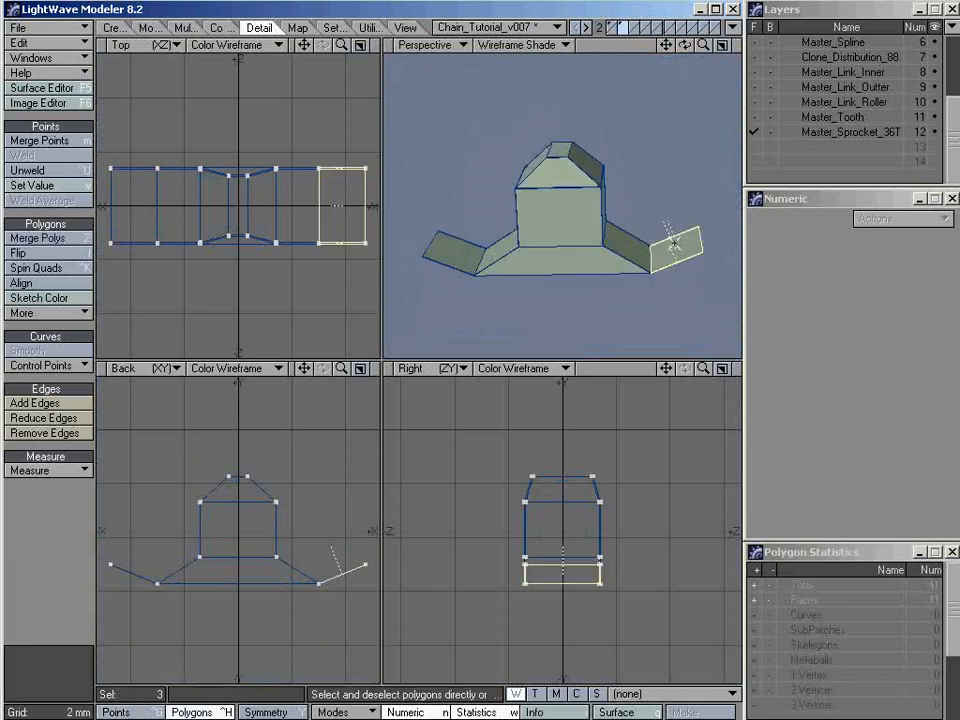
pyautogui.moveTo(461, 231); pyautogui.dragTo(446, 246)
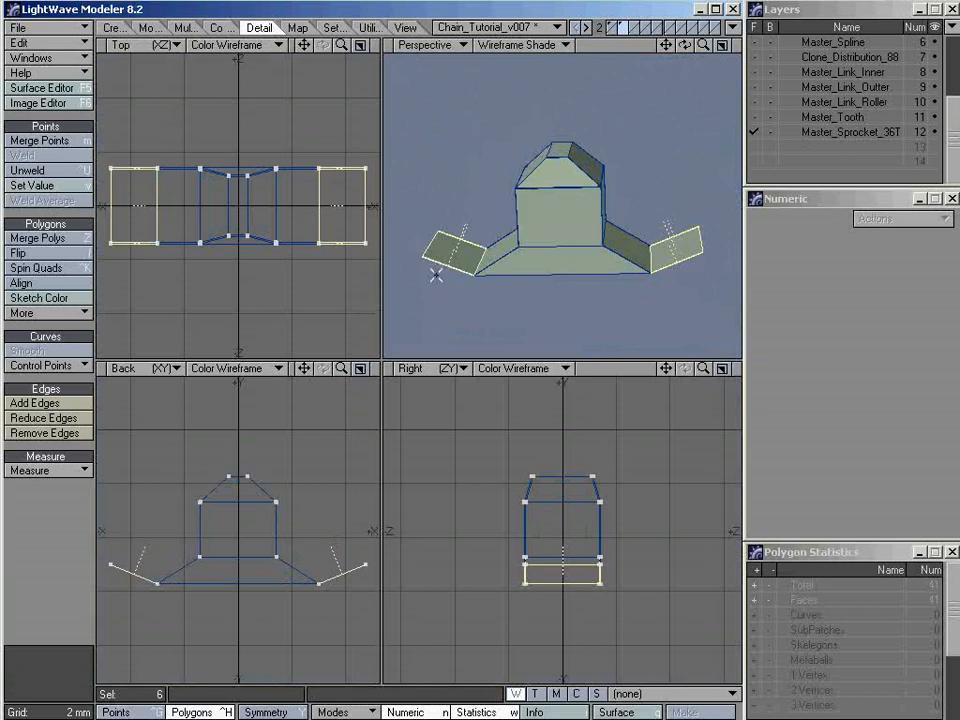
pyautogui.moveTo(566, 240)
pyautogui.keyDown('alt'); pyautogui.mouseDown()
pyautogui.moveTo(596, 257)
pyautogui.moveTo(559, 246)
pyautogui.mouseUp(); pyautogui.keyUp('alt')
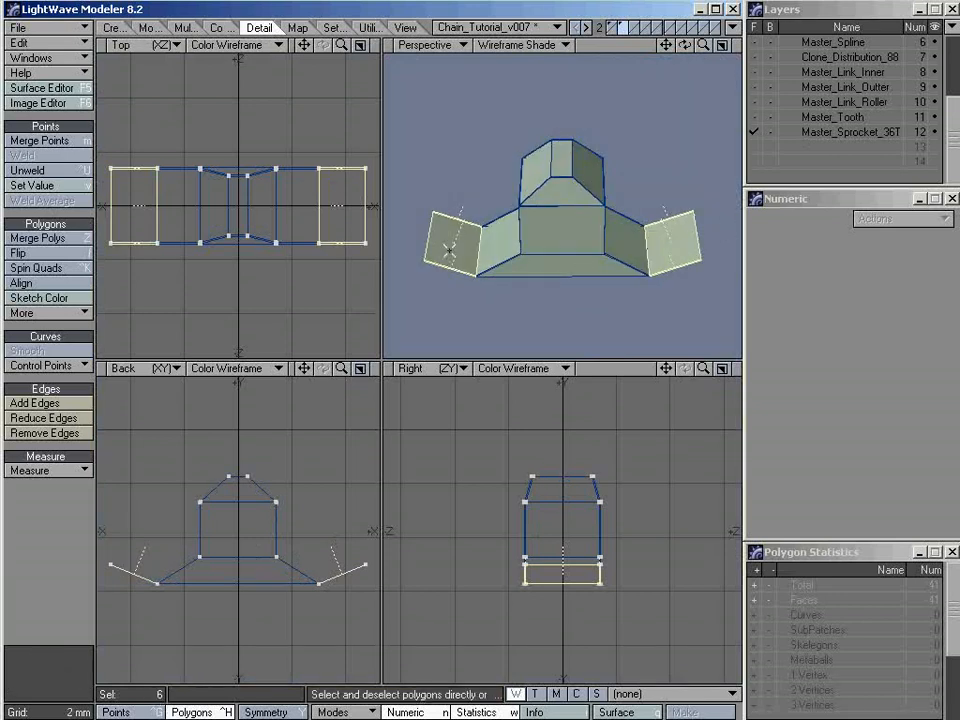
pyautogui.press('Delete')
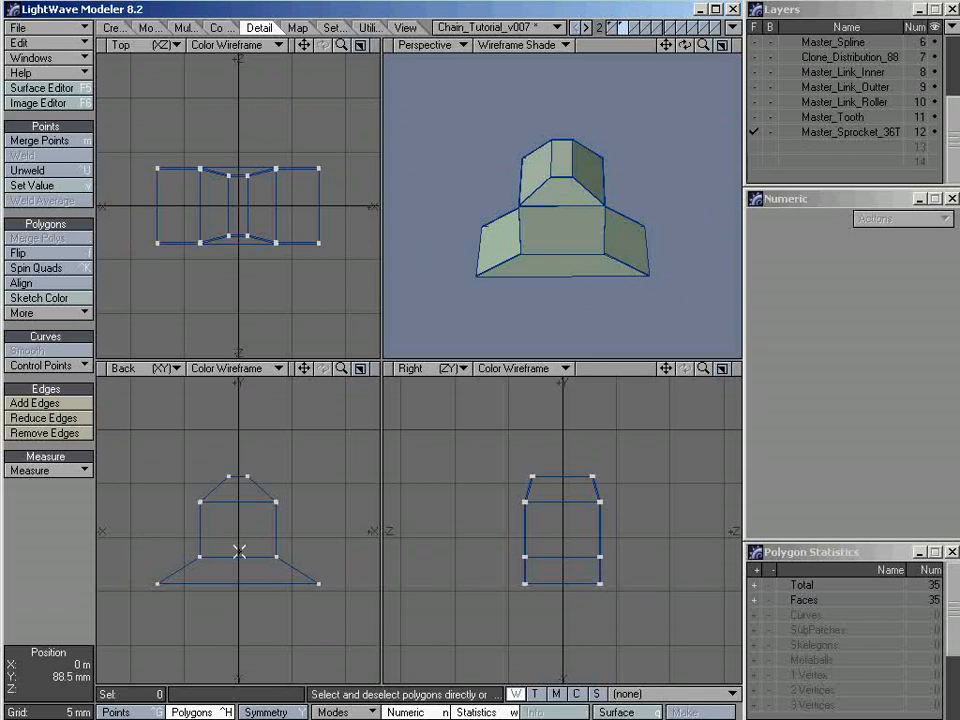
# Create a radial array of 36 copies of the trimmed tooth around the Z axis, centred at 0 m, without Merge Points
pyautogui.click(360, 368)
pyautogui.keyDown('ctrl'); pyautogui.keyDown('alt'); pyautogui.moveTo(489, 395); pyautogui.dragTo(235, 398); pyautogui.keyUp('alt'); pyautogui.keyUp('ctrl')
pyautogui.keyDown('alt'); pyautogui.moveTo(527, 484); pyautogui.dragTo(472, 271); pyautogui.keyUp('alt')
pyautogui.keyDown('alt'); pyautogui.moveTo(433, 433); pyautogui.dragTo(458, 366); pyautogui.keyUp('alt')
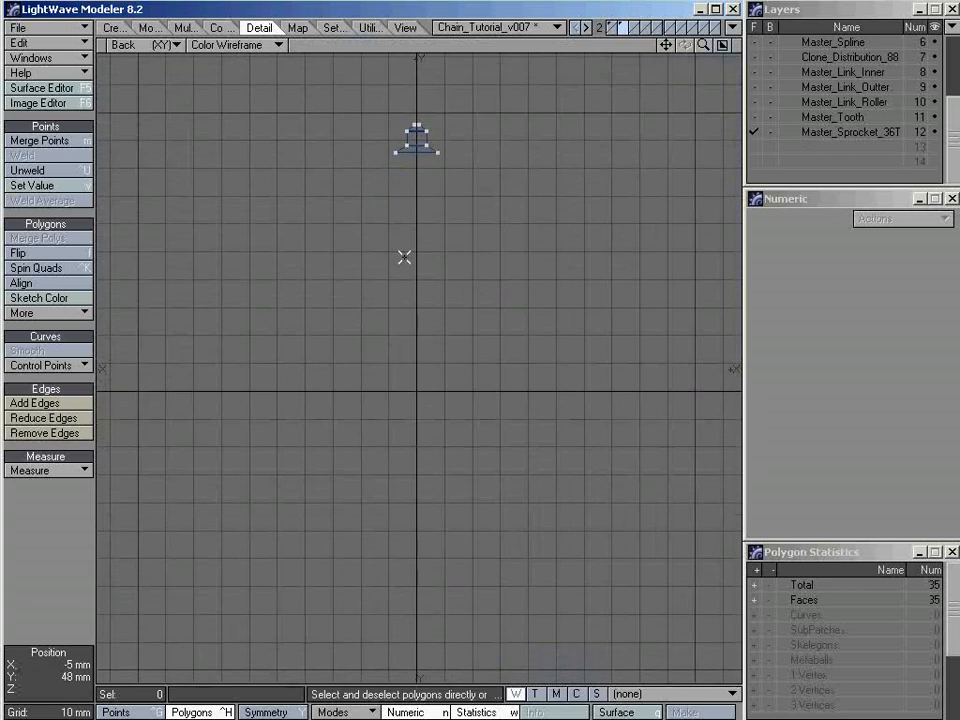
pyautogui.hotkey('shift', 'y')
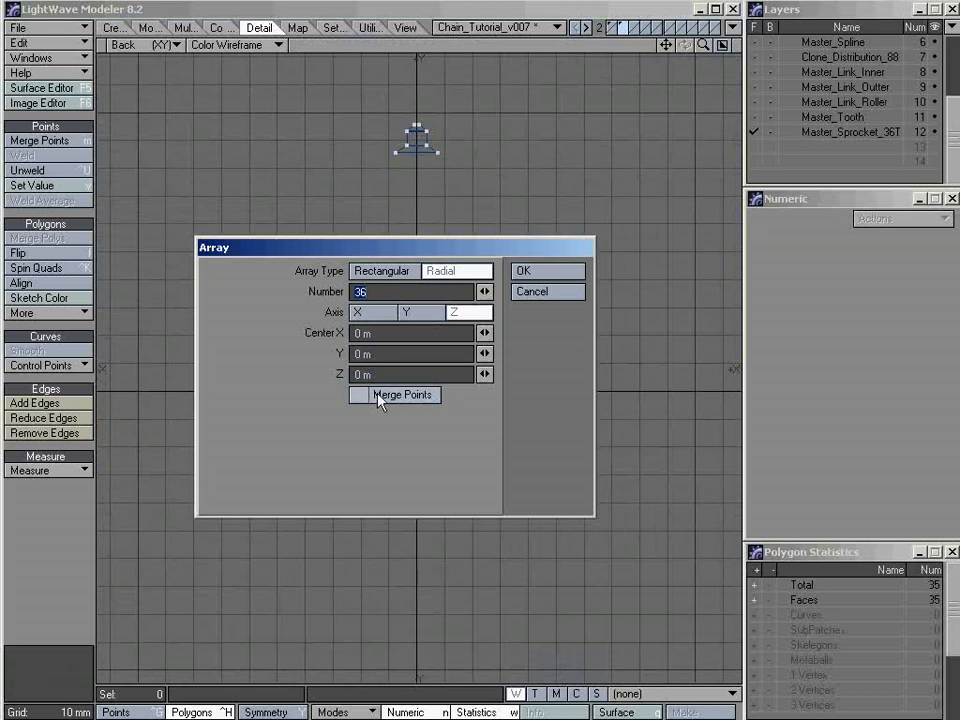
pyautogui.click(549, 280)
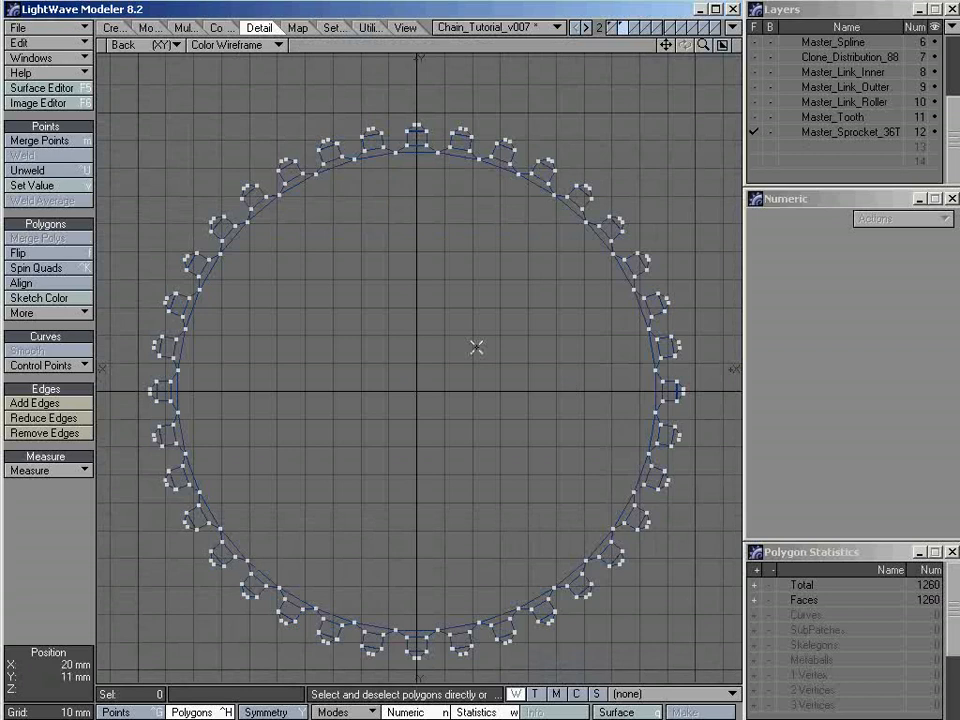
# Examine the joint between the topmost tooth and its +X neighbour by selecting the shared base corner points
pyautogui.press('KP_0')
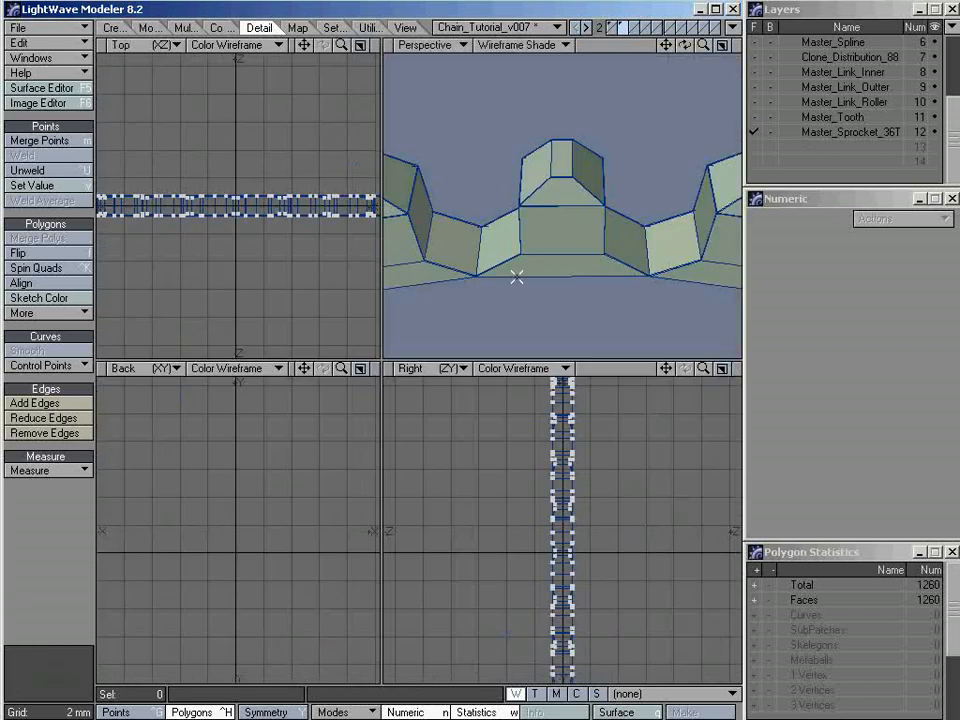
pyautogui.press('a')
pyautogui.moveTo(239, 401); pyautogui.dragTo(243, 434)
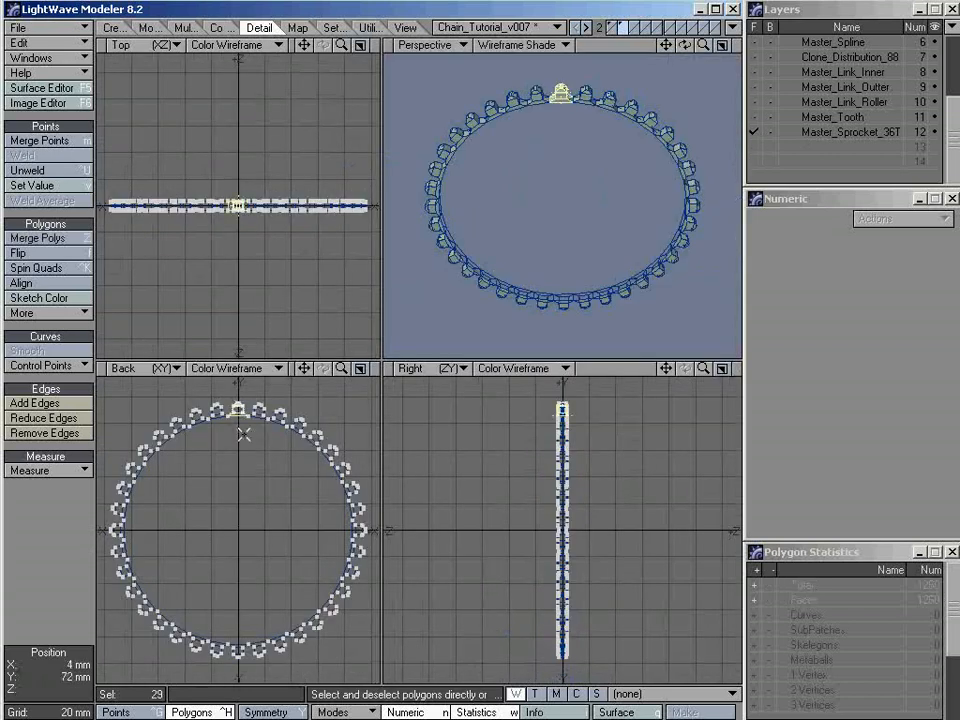
pyautogui.hotkey('shift', 'a')
pyautogui.press('/')
pyautogui.keyDown('alt'); pyautogui.moveTo(591, 272); pyautogui.dragTo(542, 249); pyautogui.keyUp('alt')
pyautogui.keyDown('alt'); pyautogui.moveTo(592, 304); pyautogui.dragTo(538, 266); pyautogui.keyUp('alt')
pyautogui.keyDown('alt'); pyautogui.moveTo(299, 575); pyautogui.dragTo(182, 507); pyautogui.keyUp('alt')
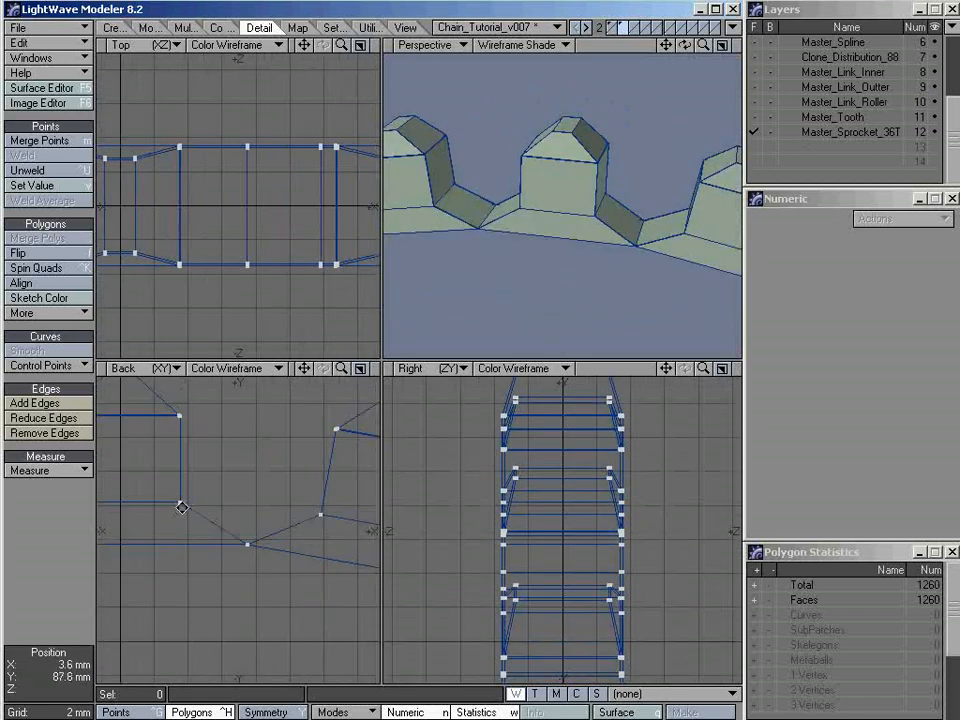
pyautogui.moveTo(272, 544)
pyautogui.keyDown('ctrl'); pyautogui.keyDown('alt'); pyautogui.mouseDown()
pyautogui.moveTo(244, 544)
pyautogui.moveTo(262, 534)
pyautogui.mouseUp(); pyautogui.keyUp('alt'); pyautogui.keyUp('ctrl')
pyautogui.press('space')
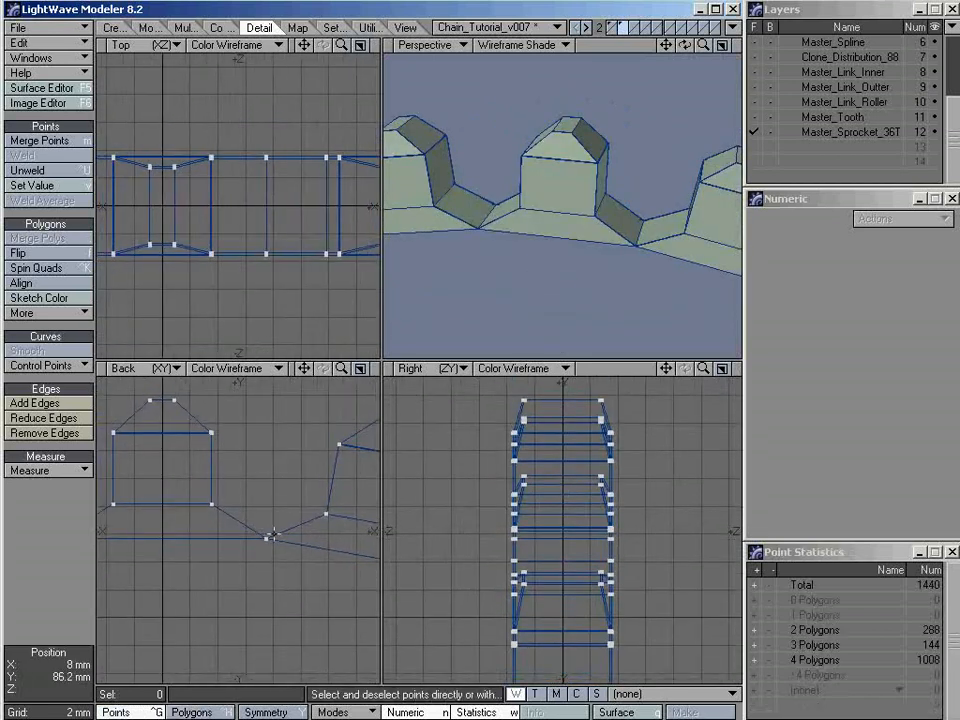
pyautogui.moveTo(278, 506)
pyautogui.mouseDown(button='right')
pyautogui.moveTo(245, 563)
pyautogui.moveTo(238, 522)
pyautogui.moveTo(296, 549)
pyautogui.moveTo(252, 512)
pyautogui.mouseUp(button='right')
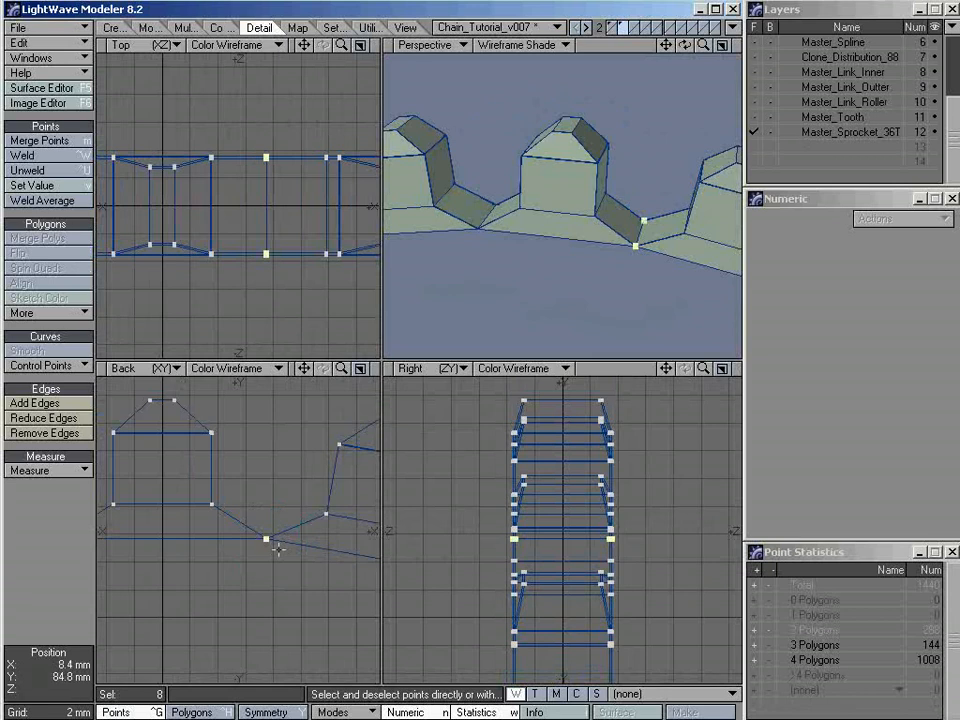
pyautogui.click(628, 274)
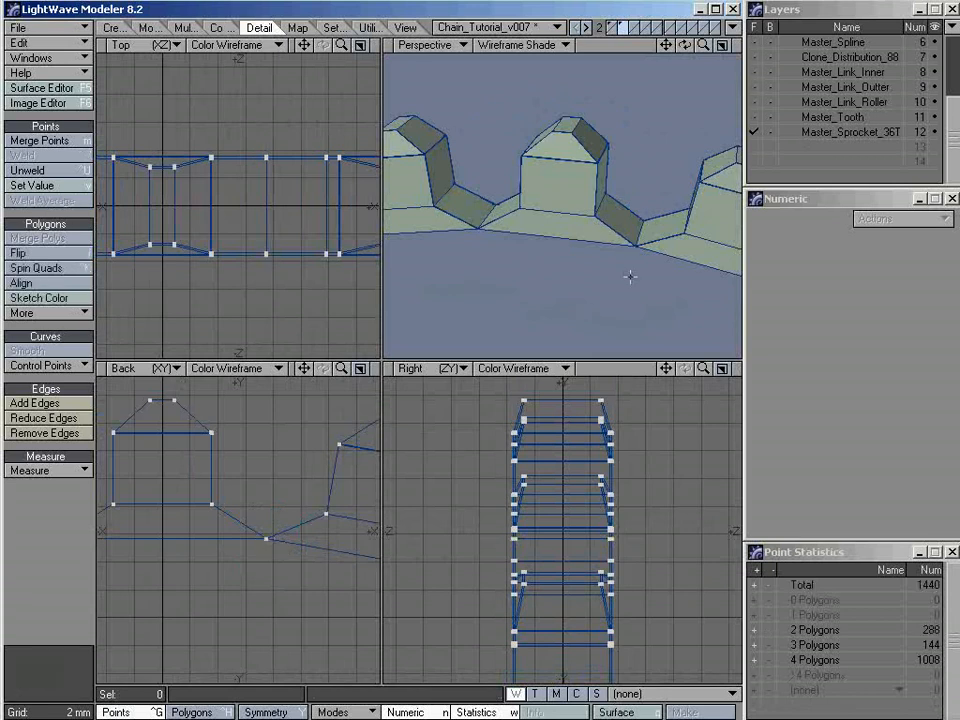
# Select the two closely spaced corner positions at the joint's near end to check how many points coincide at each
pyautogui.keyDown('alt'); pyautogui.moveTo(628, 274); pyautogui.dragTo(573, 285); pyautogui.keyUp('alt')
pyautogui.click(555, 285)
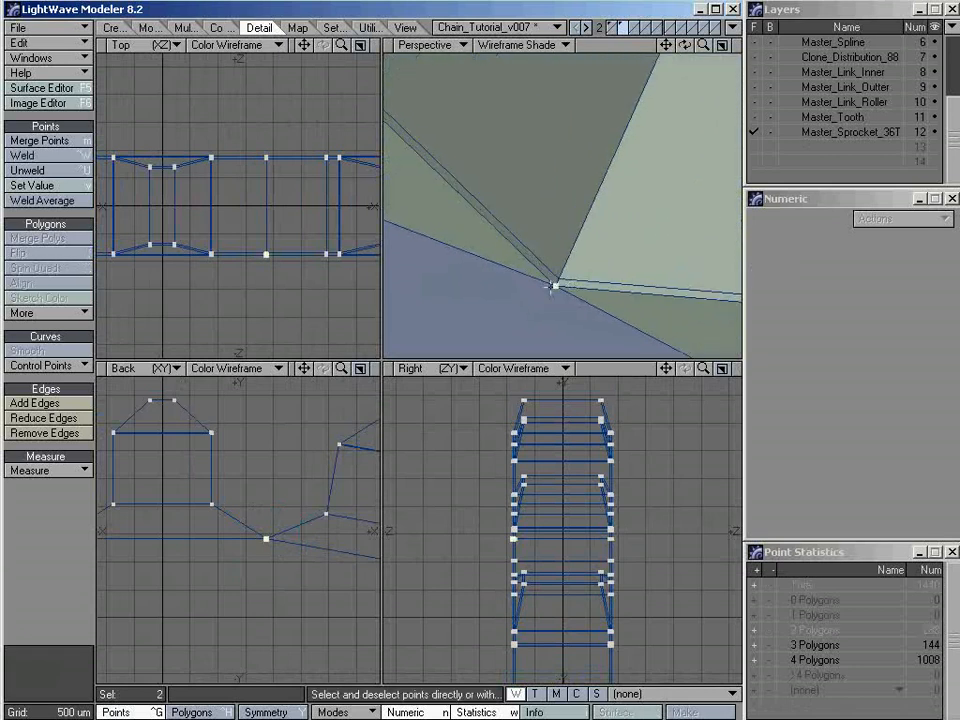
pyautogui.click(555, 283)
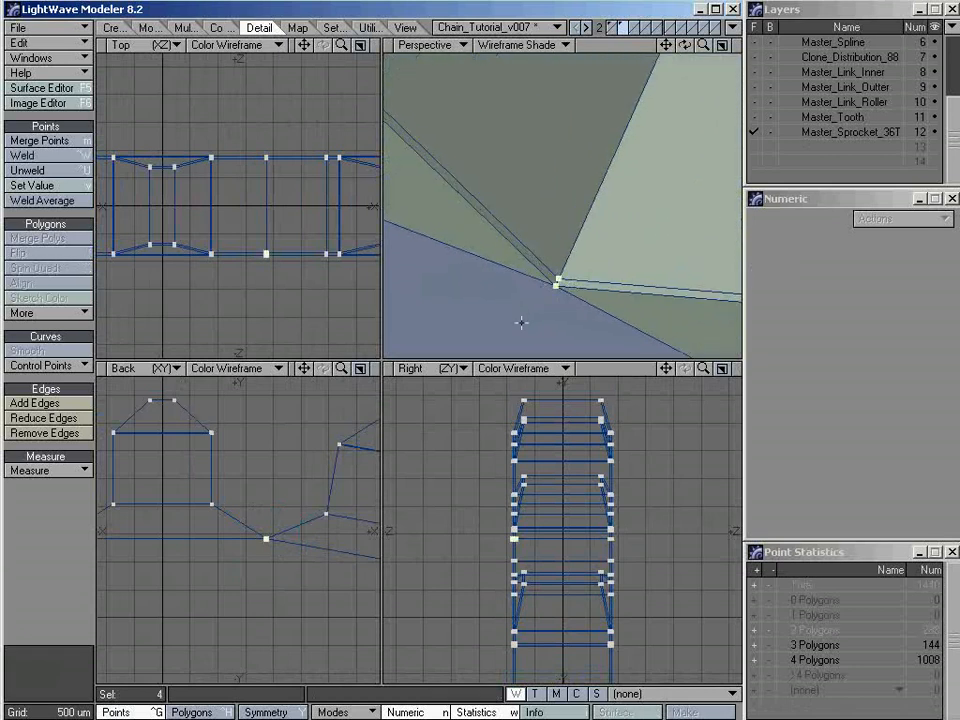
pyautogui.press('/')
pyautogui.keyDown('alt'); pyautogui.moveTo(562, 286); pyautogui.dragTo(622, 266); pyautogui.keyUp('alt')
pyautogui.keyDown('ctrl'); pyautogui.keyDown('alt'); pyautogui.moveTo(622, 266); pyautogui.dragTo(551, 210); pyautogui.keyUp('alt'); pyautogui.keyUp('ctrl')
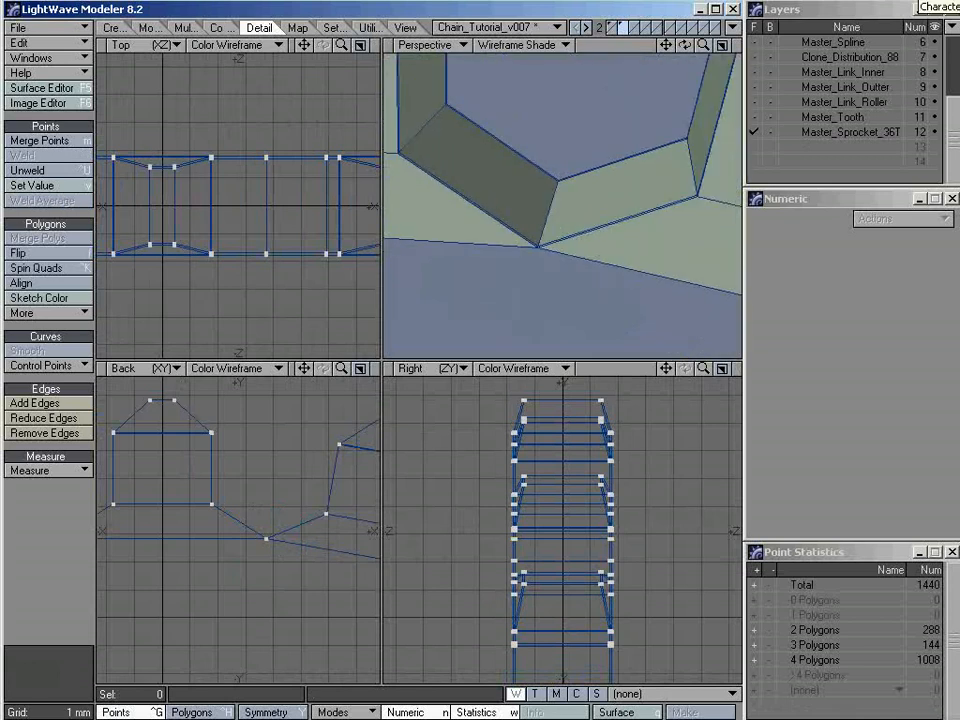
# Switch to Calculator, multiply 36 by 8 and divide by 2 to work out the expected point merge count, and close it
pyautogui.click(915, 6)
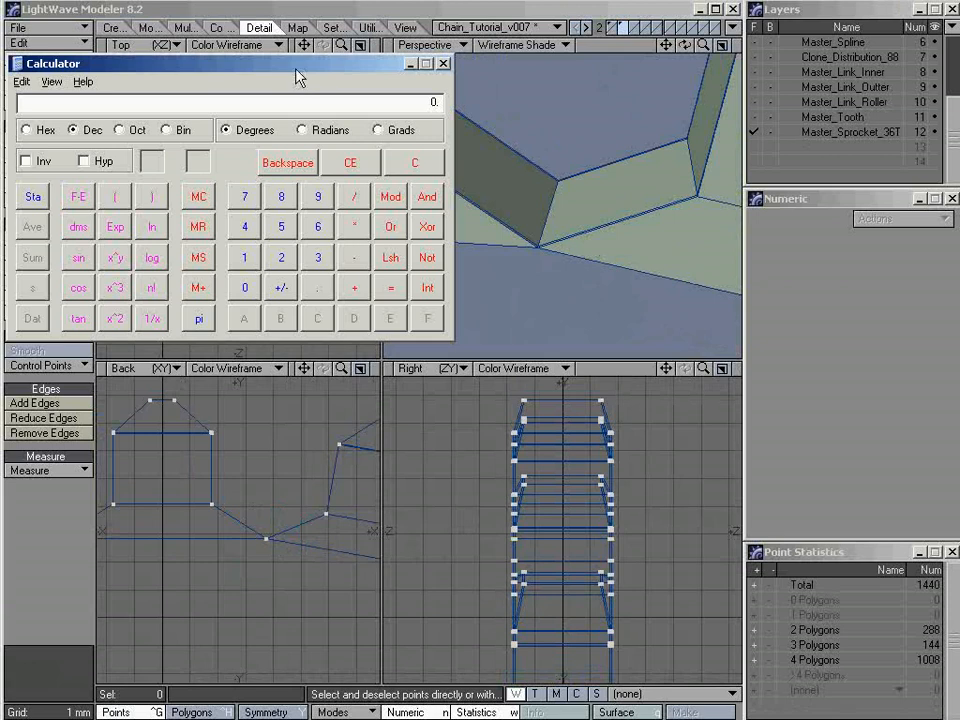
pyautogui.moveTo(298, 77); pyautogui.dragTo(512, 170)
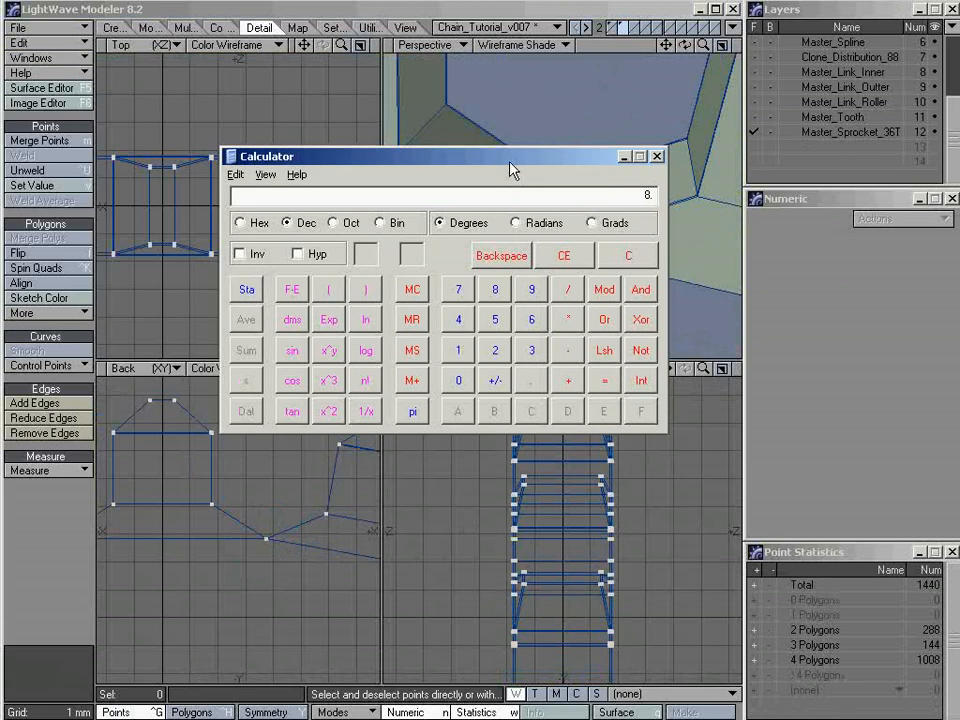
pyautogui.write('36')
pyautogui.write('*8')
pyautogui.press('Return')
pyautogui.write('2')
pyautogui.press('Return')
pyautogui.click(656, 156)
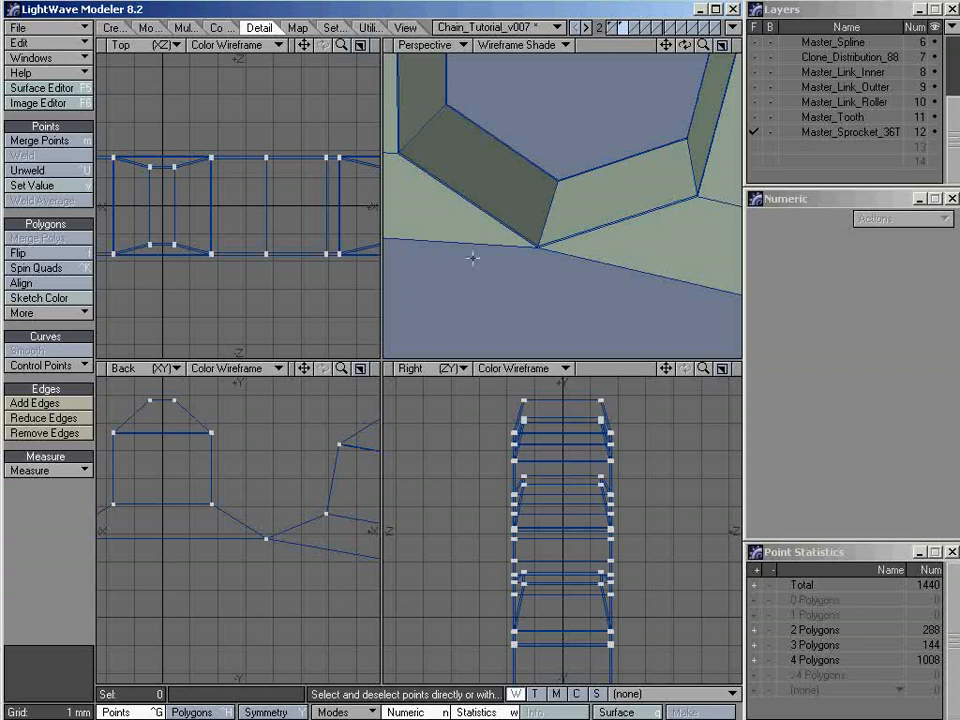
# Merge the sprocket's duplicate points with the range set to Automatic
pyautogui.press('m')
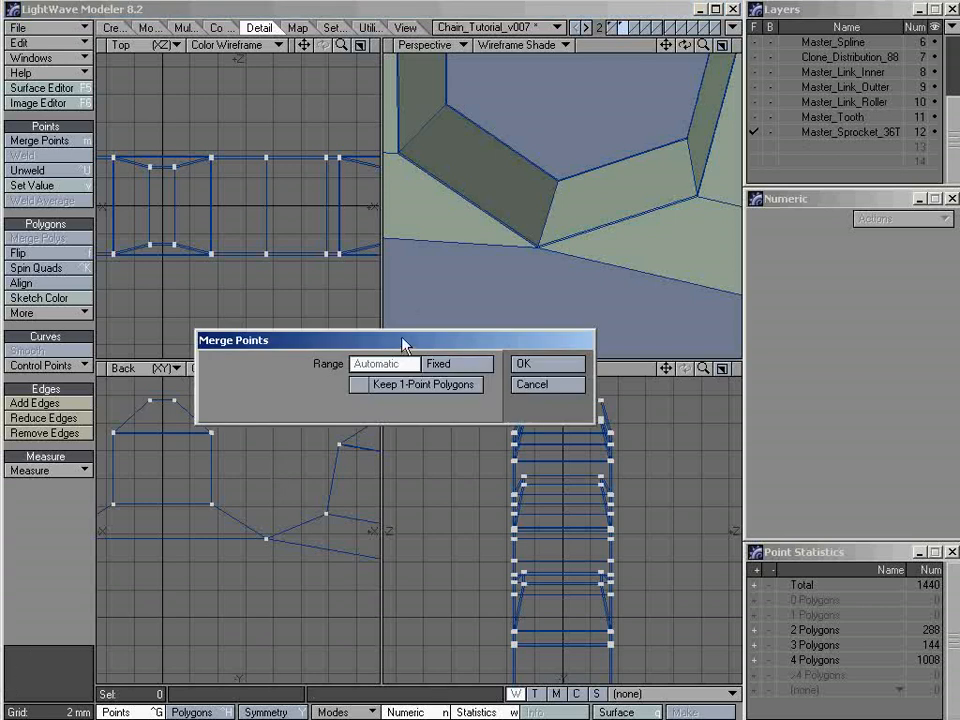
pyautogui.moveTo(406, 341); pyautogui.dragTo(410, 263)
pyautogui.click(528, 290)
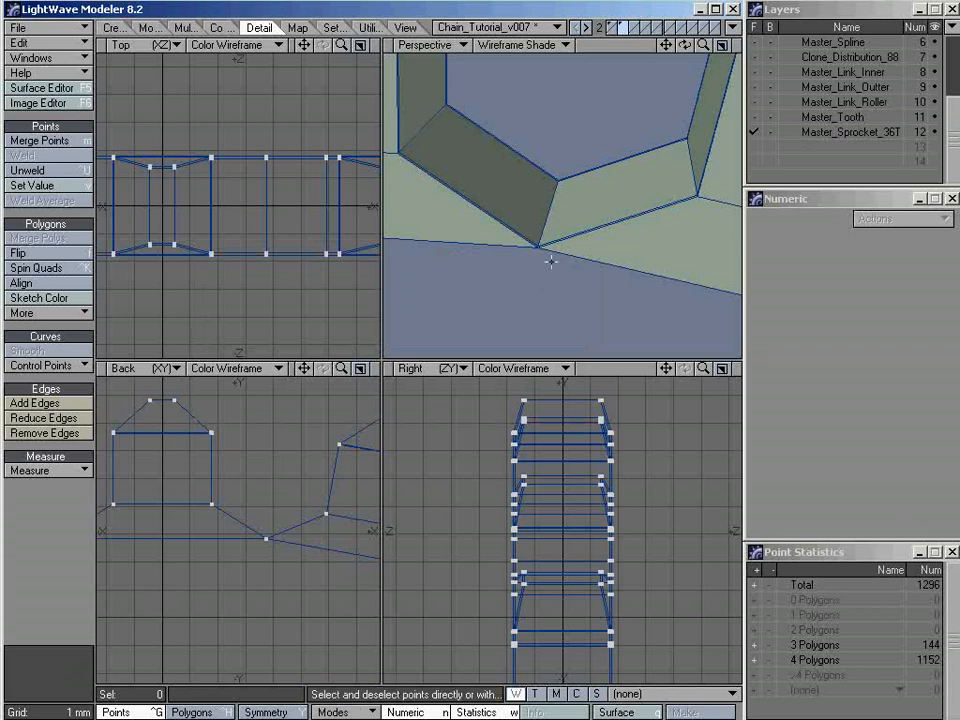
# Preview the merged sprocket as a subdivision surface, examine the valleys between teeth, and check the patch divisions in the general options without changing them
pyautogui.press('Tab')
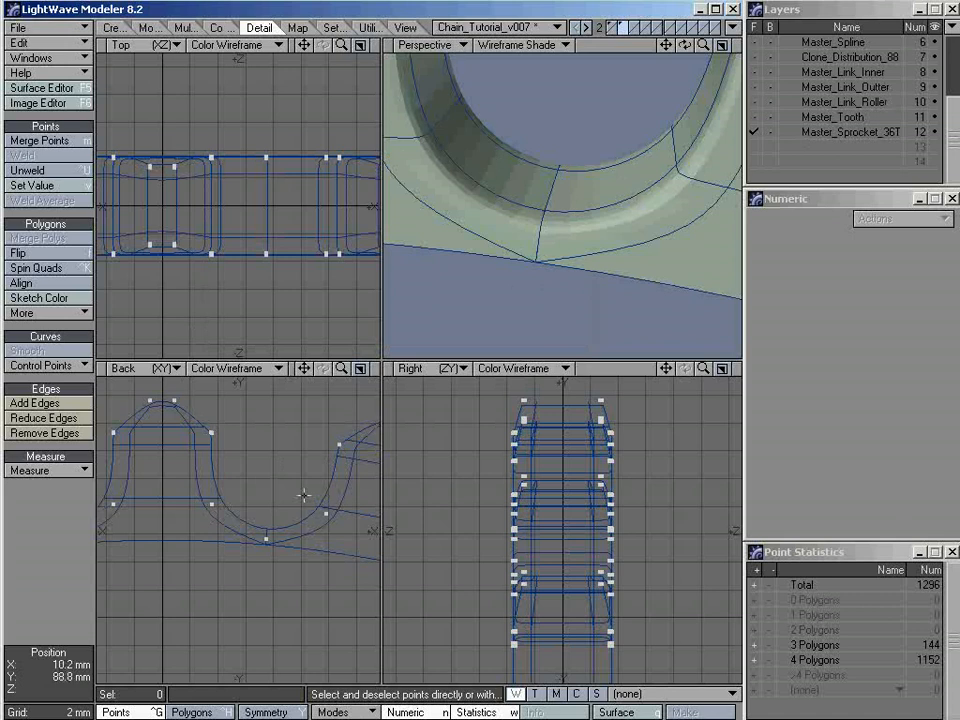
pyautogui.keyDown('ctrl'); pyautogui.keyDown('alt'); pyautogui.moveTo(700, 165); pyautogui.dragTo(461, 254); pyautogui.keyUp('alt'); pyautogui.keyUp('ctrl')
pyautogui.keyDown('alt'); pyautogui.moveTo(658, 252); pyautogui.dragTo(574, 271); pyautogui.keyUp('alt')
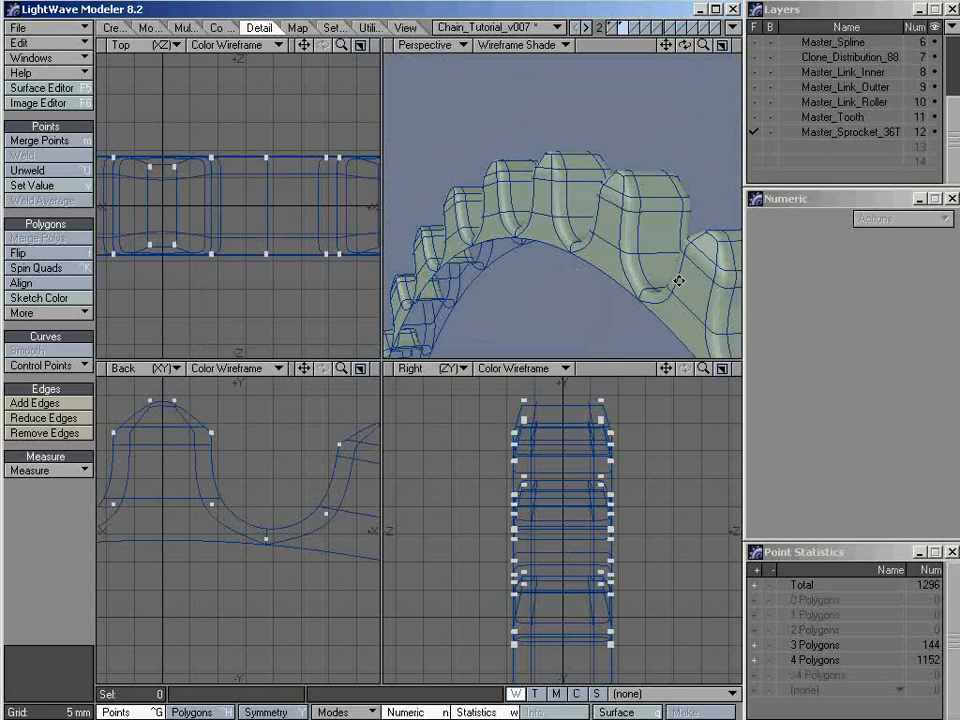
pyautogui.keyDown('alt'); pyautogui.keyDown('shift'); pyautogui.moveTo(679, 281); pyautogui.dragTo(536, 242); pyautogui.keyUp('shift'); pyautogui.keyUp('alt')
pyautogui.keyDown('ctrl'); pyautogui.keyDown('alt'); pyautogui.moveTo(649, 320); pyautogui.dragTo(597, 238); pyautogui.keyUp('alt'); pyautogui.keyUp('ctrl')
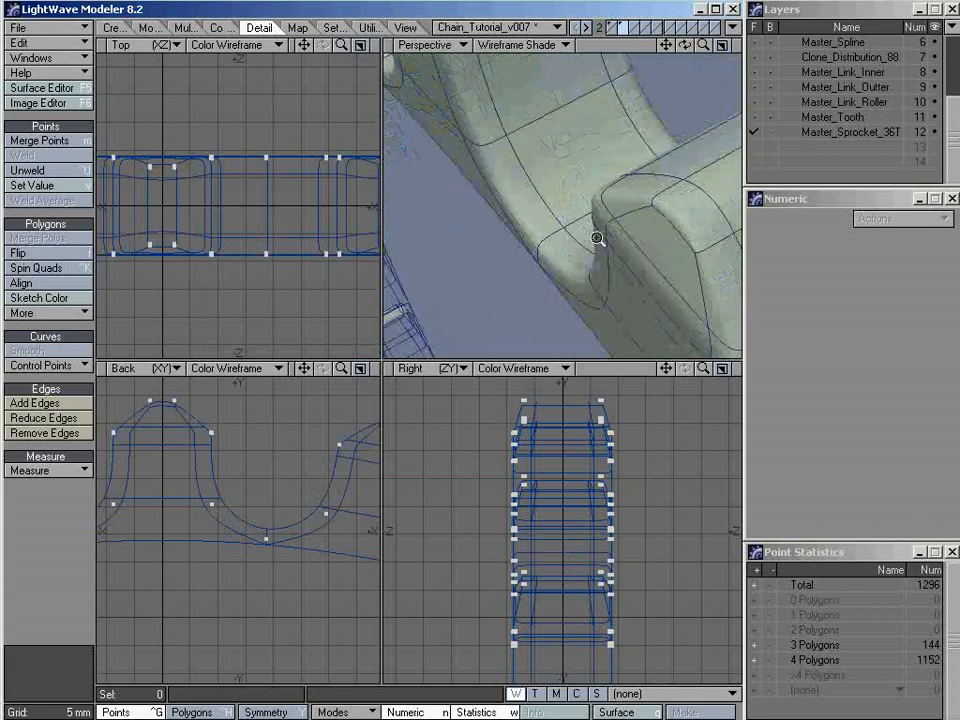
pyautogui.press('a')
pyautogui.keyDown('alt'); pyautogui.moveTo(501, 212); pyautogui.dragTo(530, 192); pyautogui.keyUp('alt')
pyautogui.press('o')
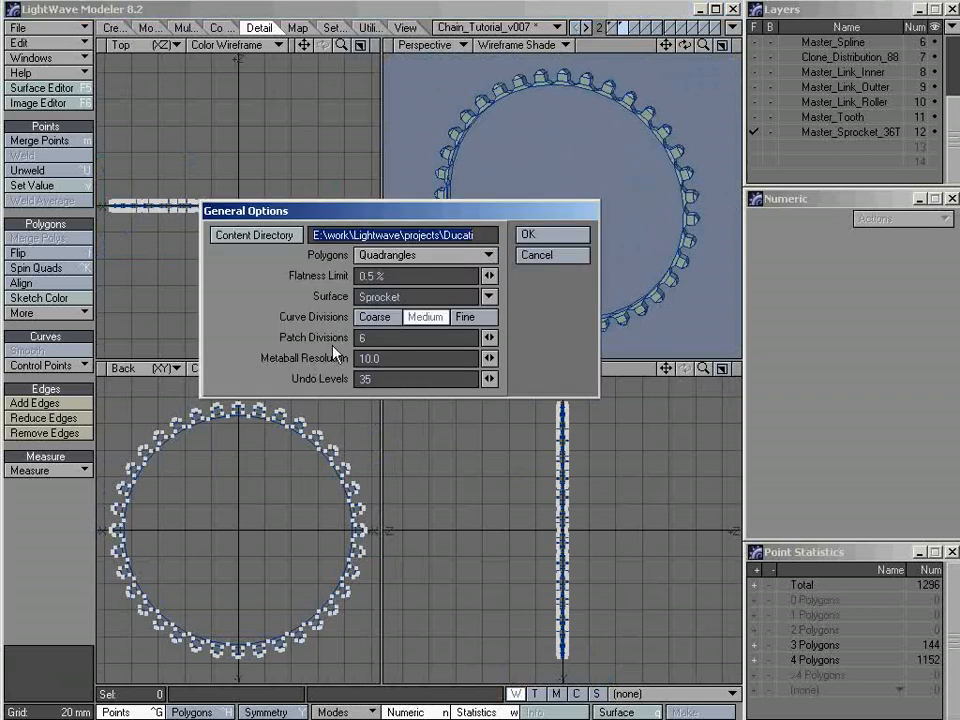
pyautogui.click(580, 262)
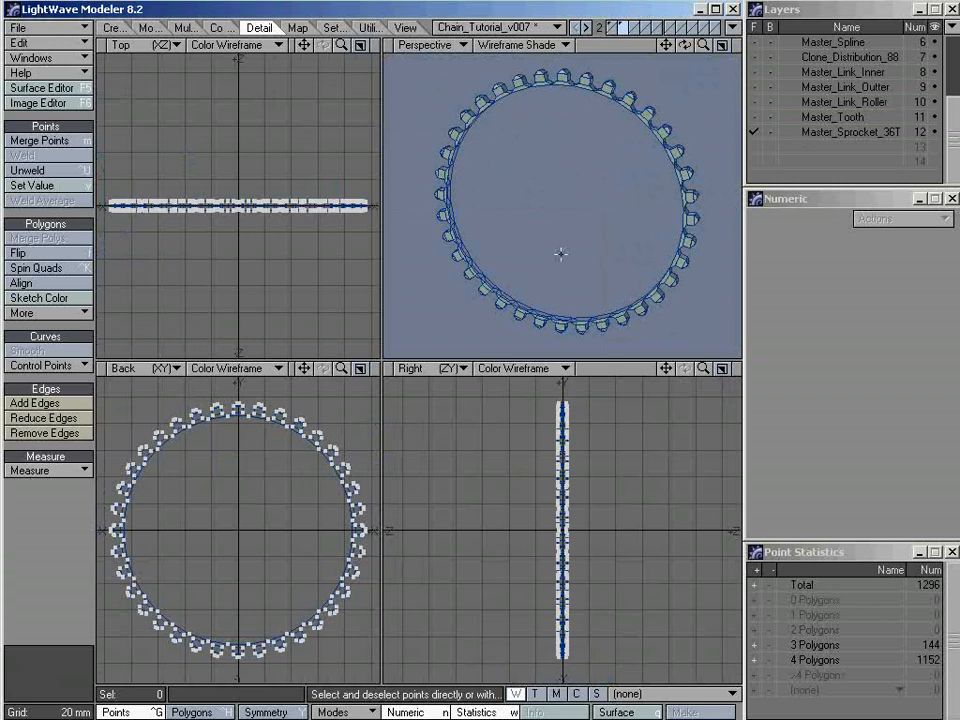
# Enlarge the Perspective viewport to full size, showing the topmost teeth from the inner-rim side
pyautogui.keyDown('alt'); pyautogui.moveTo(580, 245); pyautogui.dragTo(589, 190); pyautogui.keyUp('alt')
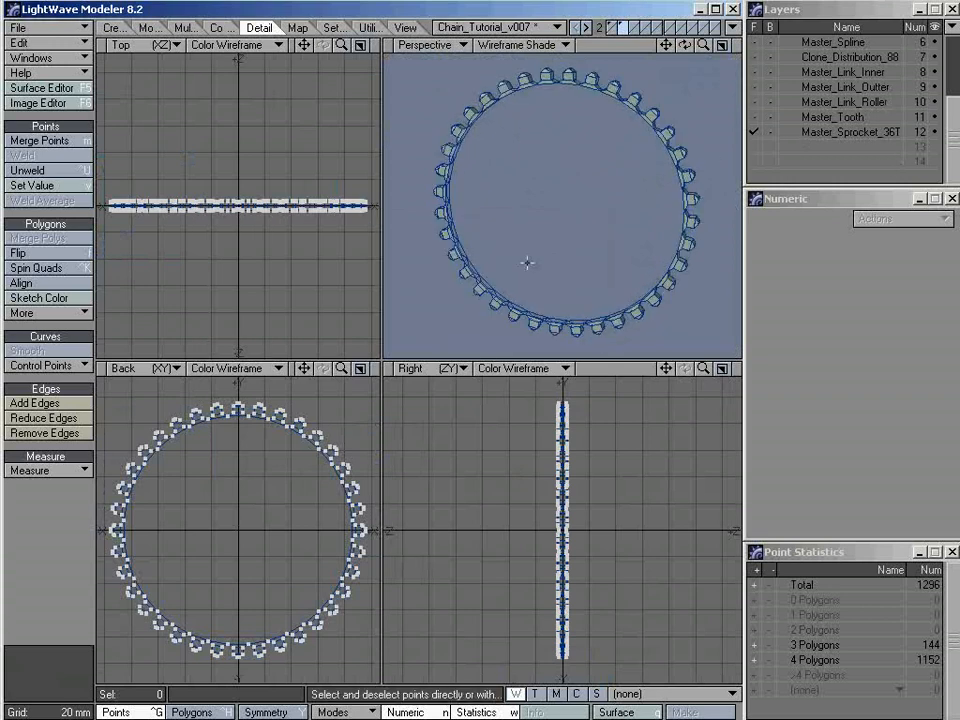
pyautogui.keyDown('alt'); pyautogui.moveTo(584, 120); pyautogui.dragTo(563, 196); pyautogui.keyUp('alt')
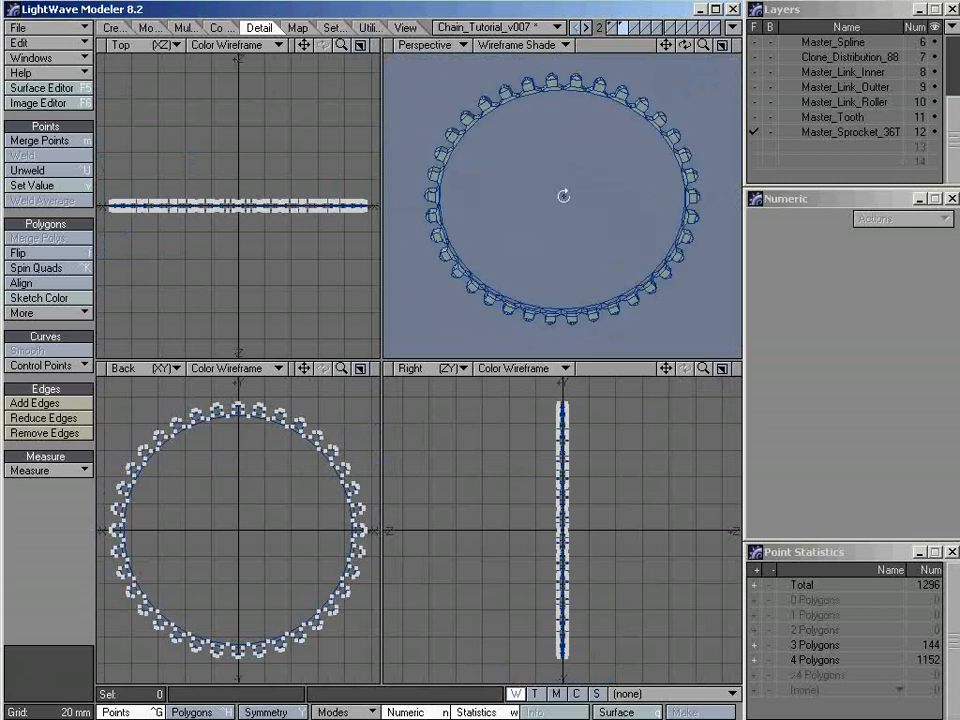
pyautogui.keyDown('ctrl'); pyautogui.keyDown('alt'); pyautogui.moveTo(526, 67); pyautogui.dragTo(631, 78); pyautogui.keyUp('alt'); pyautogui.keyUp('ctrl')
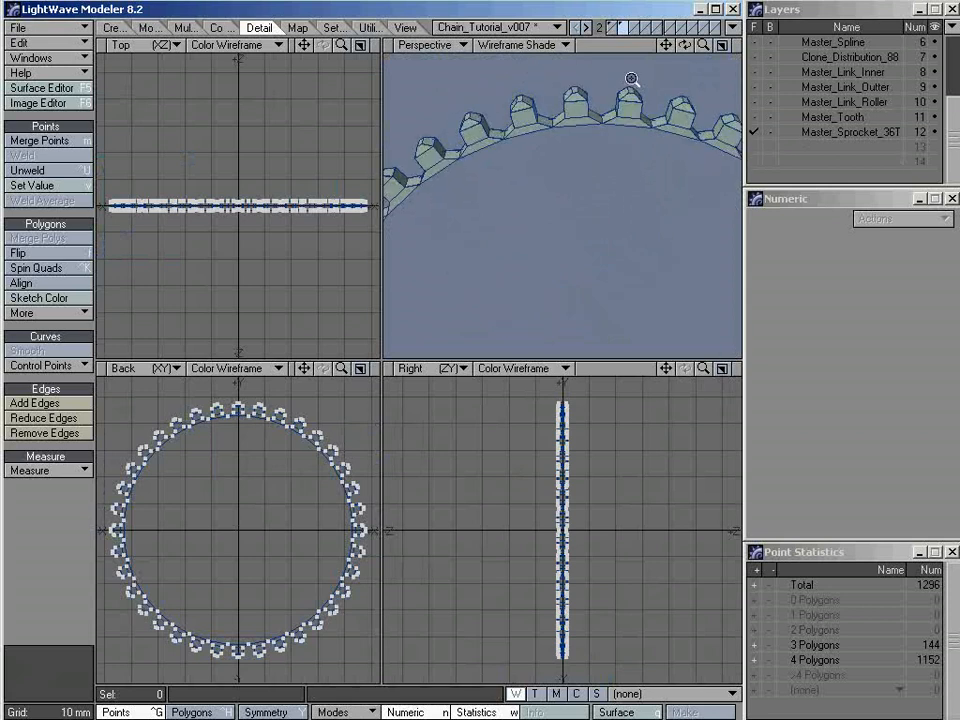
pyautogui.keyDown('alt'); pyautogui.moveTo(556, 139); pyautogui.dragTo(589, 176); pyautogui.keyUp('alt')
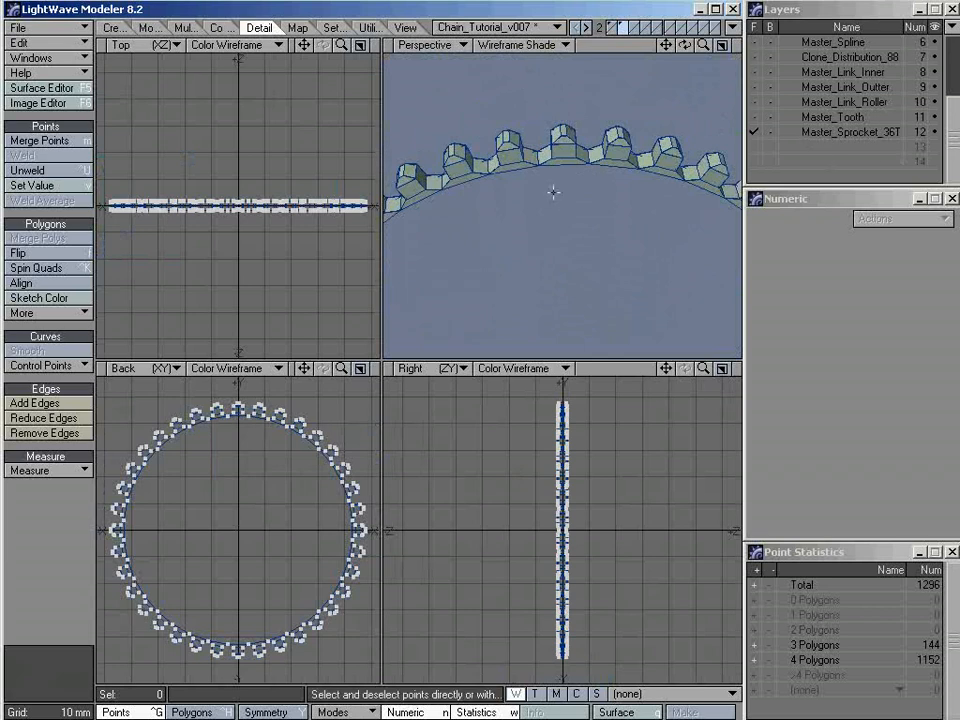
pyautogui.keyDown('alt'); pyautogui.moveTo(553, 192); pyautogui.dragTo(600, 206); pyautogui.keyUp('alt')
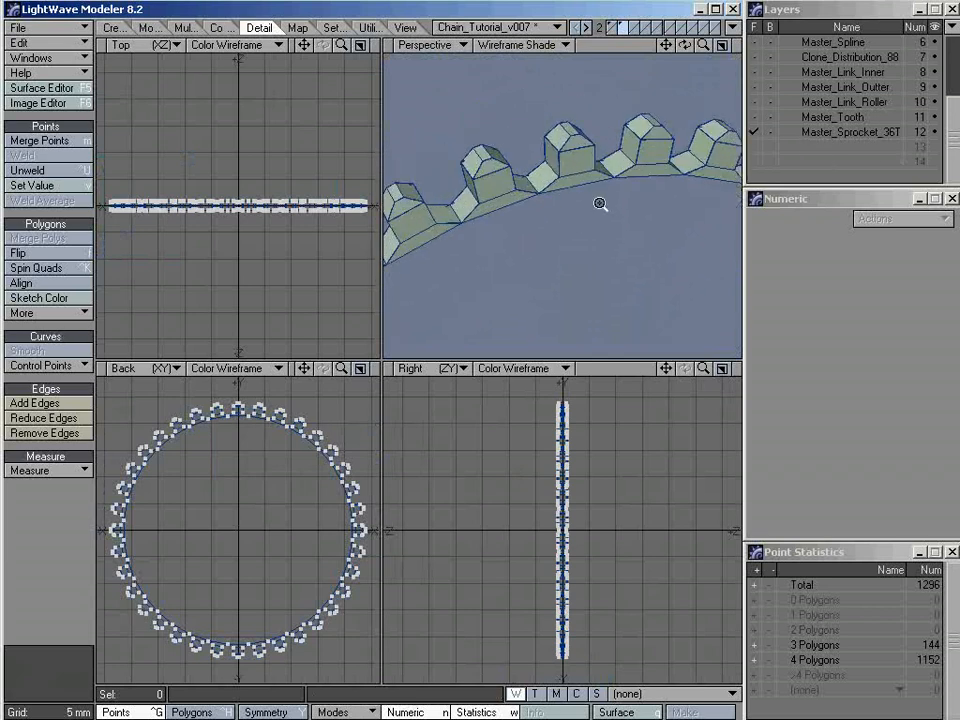
pyautogui.click(720, 46)
pyautogui.keyDown('alt'); pyautogui.moveTo(491, 377); pyautogui.dragTo(510, 326); pyautogui.keyUp('alt')
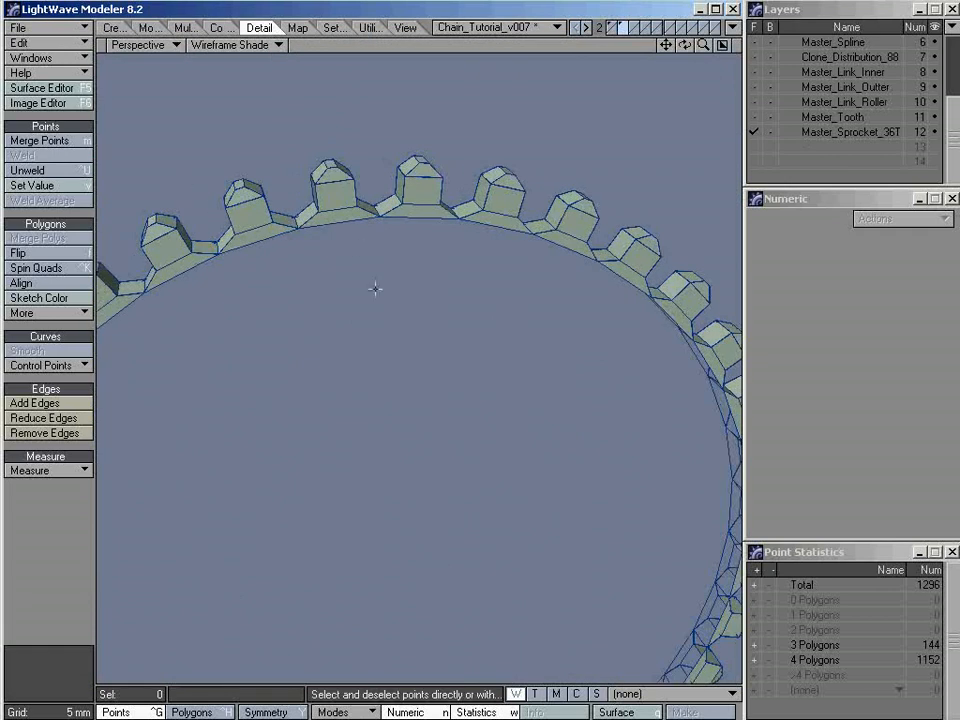
# Select two neighbouring inner-rim corner points on one face of the sprocket, at the base joints either side of one tooth
pyautogui.keyDown('ctrl'); pyautogui.keyDown('alt'); pyautogui.moveTo(350, 190); pyautogui.dragTo(578, 256); pyautogui.keyUp('alt'); pyautogui.keyUp('ctrl')
pyautogui.keyDown('ctrl'); pyautogui.keyDown('alt'); pyautogui.moveTo(399, 195); pyautogui.dragTo(408, 260); pyautogui.keyUp('alt'); pyautogui.keyUp('ctrl')
pyautogui.keyDown('ctrl'); pyautogui.keyDown('alt'); pyautogui.moveTo(424, 349); pyautogui.dragTo(457, 350); pyautogui.keyUp('alt'); pyautogui.keyUp('ctrl')
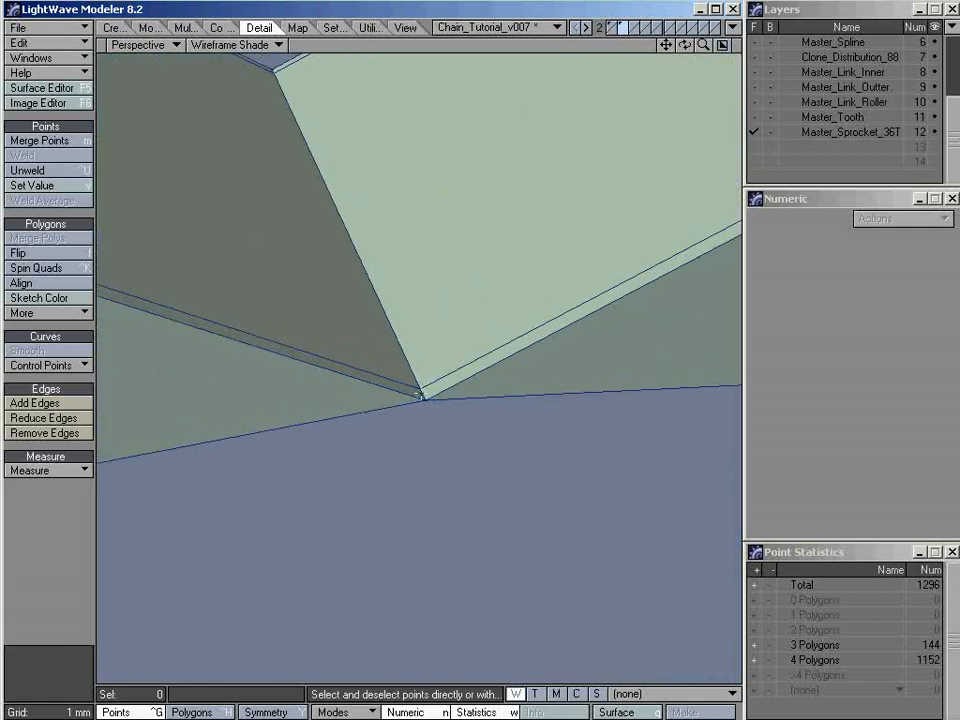
pyautogui.click(425, 399)
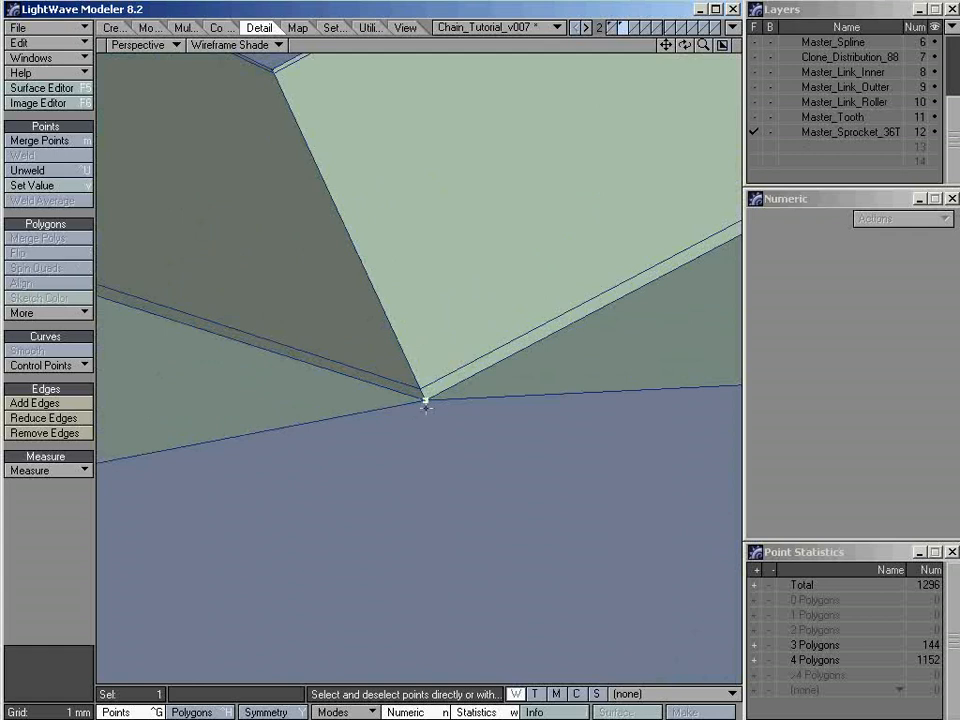
pyautogui.keyDown('ctrl'); pyautogui.keyDown('alt'); pyautogui.moveTo(425, 410); pyautogui.dragTo(368, 401); pyautogui.keyUp('alt'); pyautogui.keyUp('ctrl')
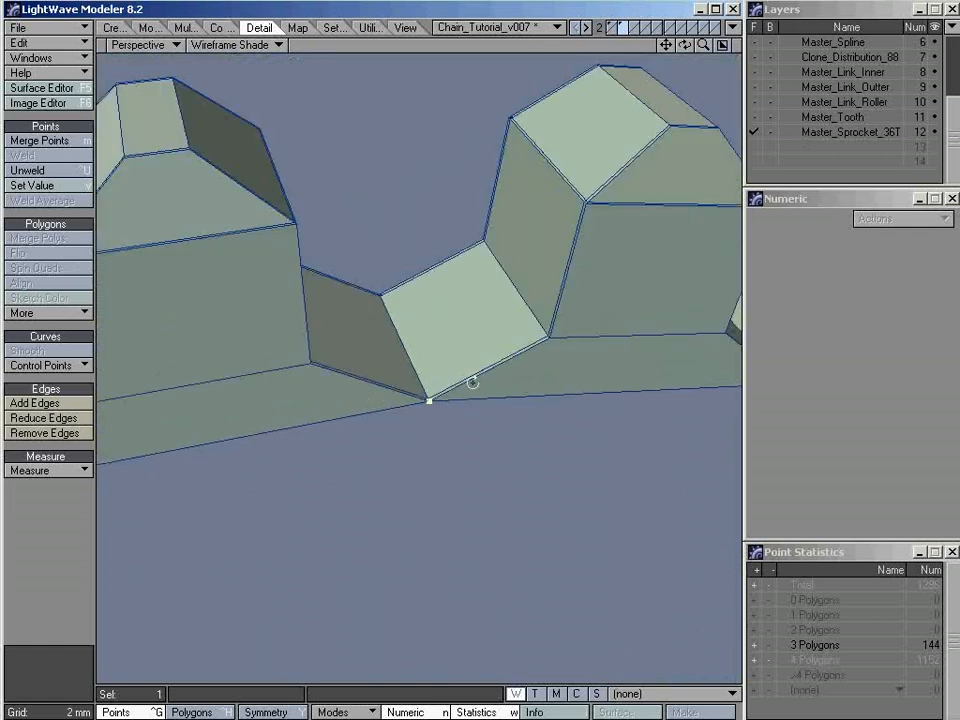
pyautogui.keyDown('alt'); pyautogui.moveTo(472, 383); pyautogui.dragTo(249, 360); pyautogui.keyUp('alt')
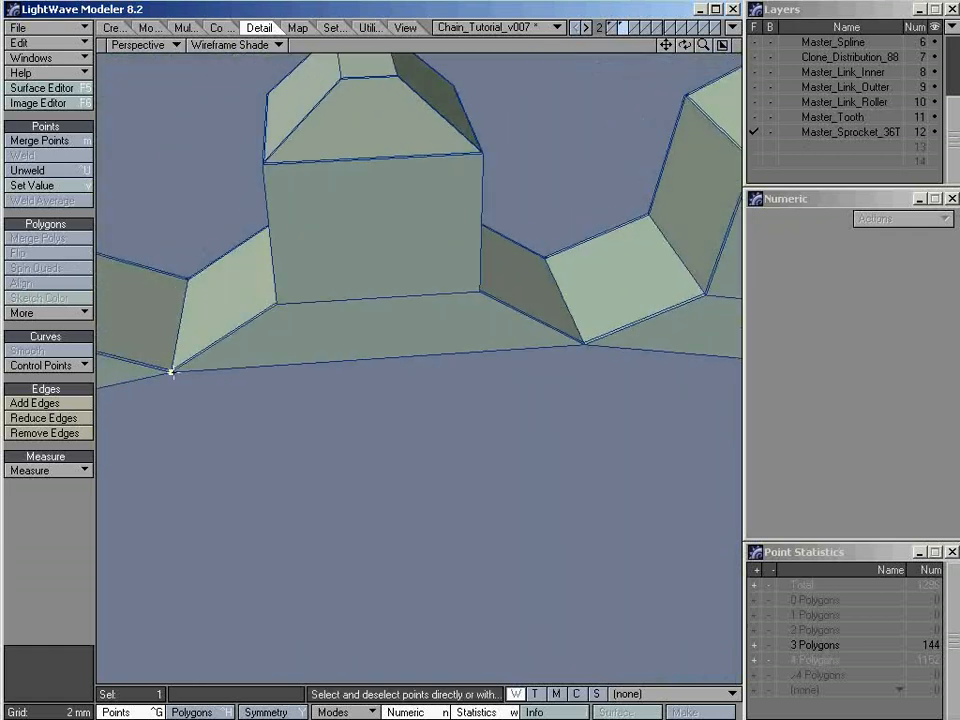
pyautogui.keyDown('ctrl'); pyautogui.keyDown('alt'); pyautogui.moveTo(585, 343); pyautogui.dragTo(561, 341); pyautogui.keyUp('alt'); pyautogui.keyUp('ctrl')
pyautogui.keyDown('ctrl'); pyautogui.keyDown('alt'); pyautogui.moveTo(504, 357); pyautogui.dragTo(467, 328); pyautogui.keyUp('alt'); pyautogui.keyUp('ctrl')
pyautogui.click(496, 330)
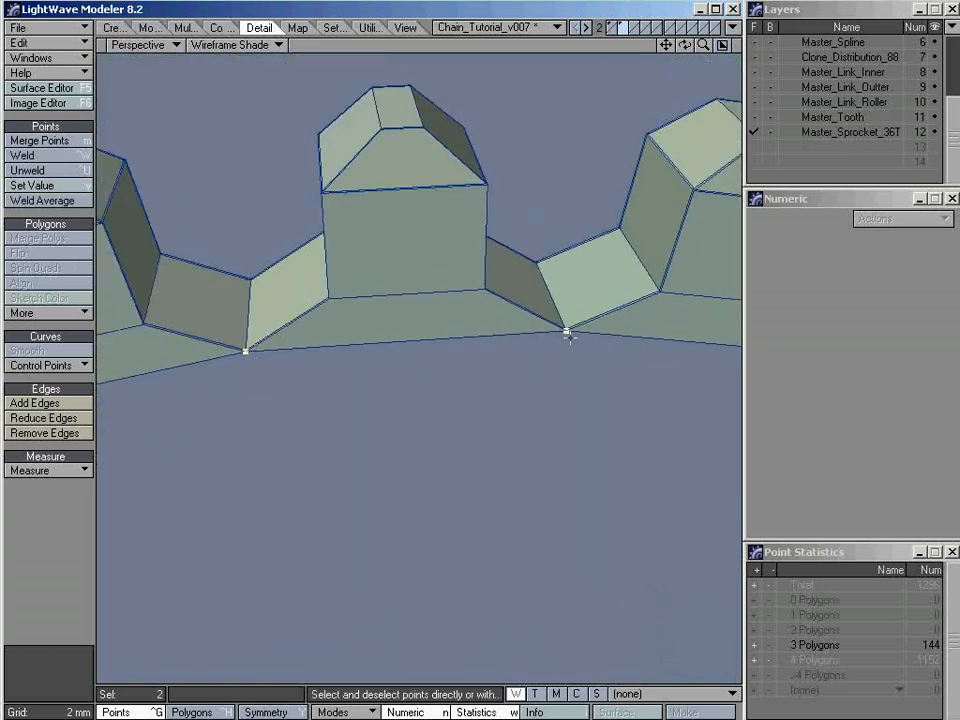
pyautogui.keyDown('ctrl'); pyautogui.keyDown('alt'); pyautogui.moveTo(657, 337); pyautogui.dragTo(450, 335); pyautogui.keyUp('alt'); pyautogui.keyUp('ctrl')
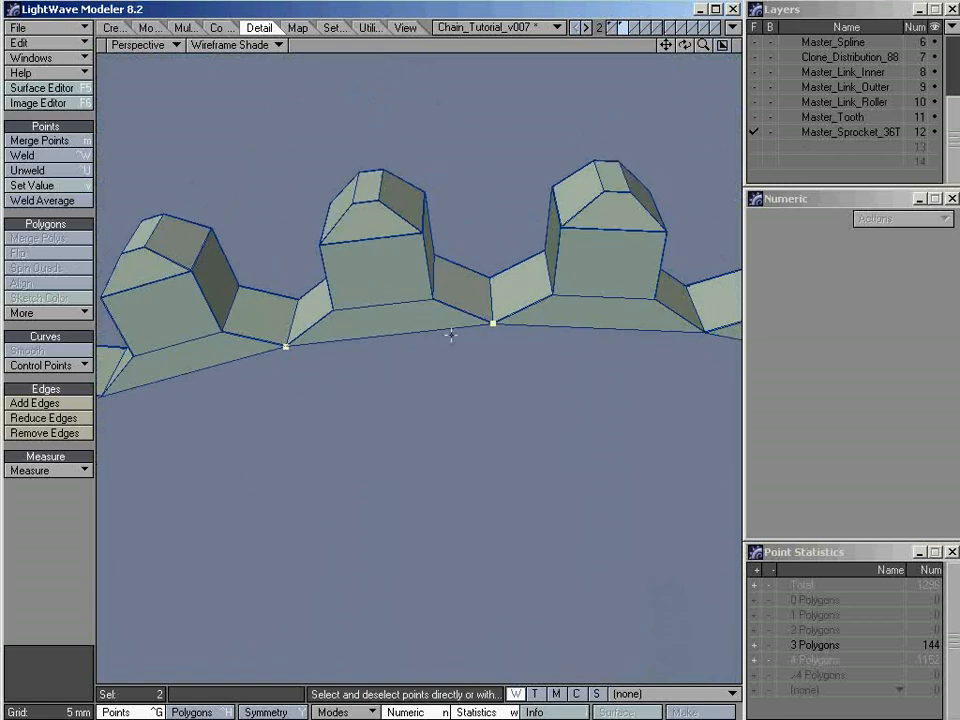
pyautogui.keyDown('alt'); pyautogui.moveTo(668, 335); pyautogui.dragTo(638, 334); pyautogui.keyUp('alt')
# Extend the two-point selection around the whole inner rim with Select Loop and inspect the selected ring
pyautogui.click(409, 28)
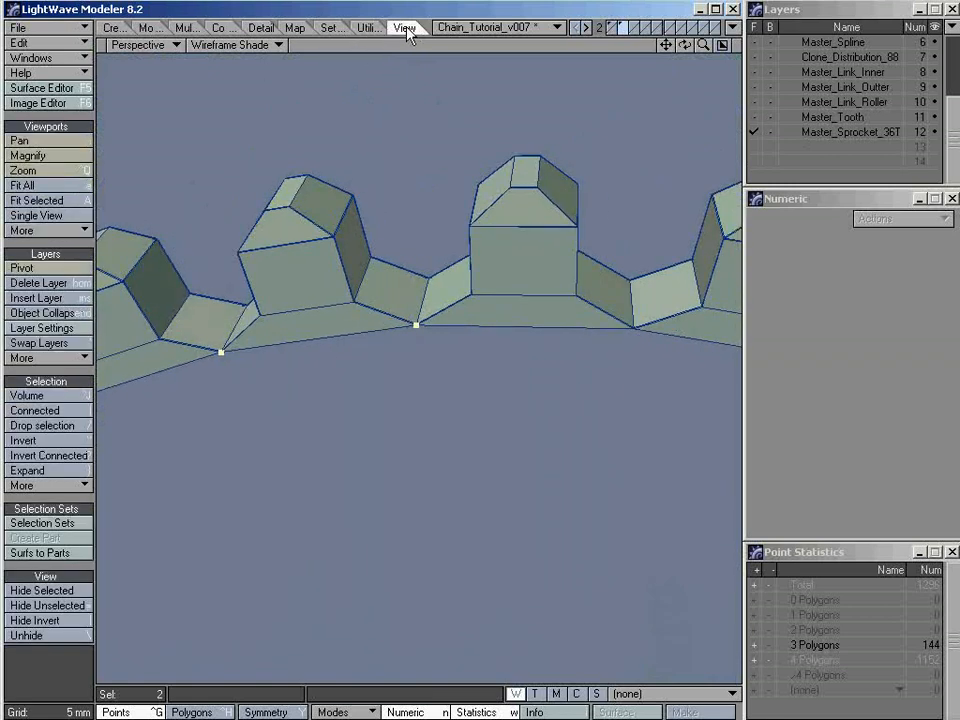
pyautogui.click(45, 490)
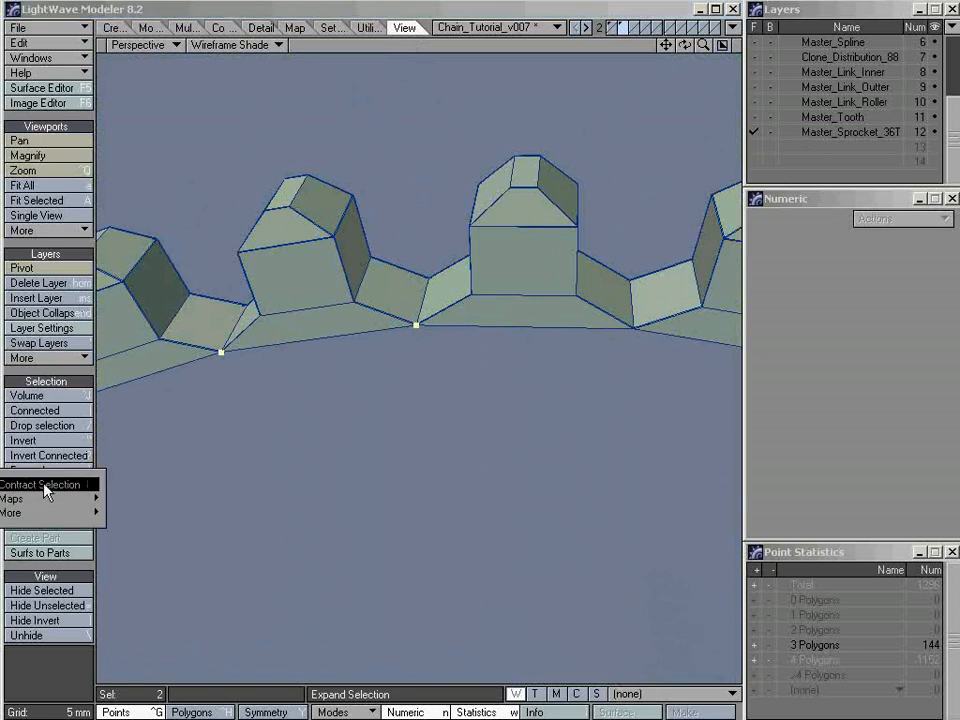
pyautogui.moveTo(42, 514)
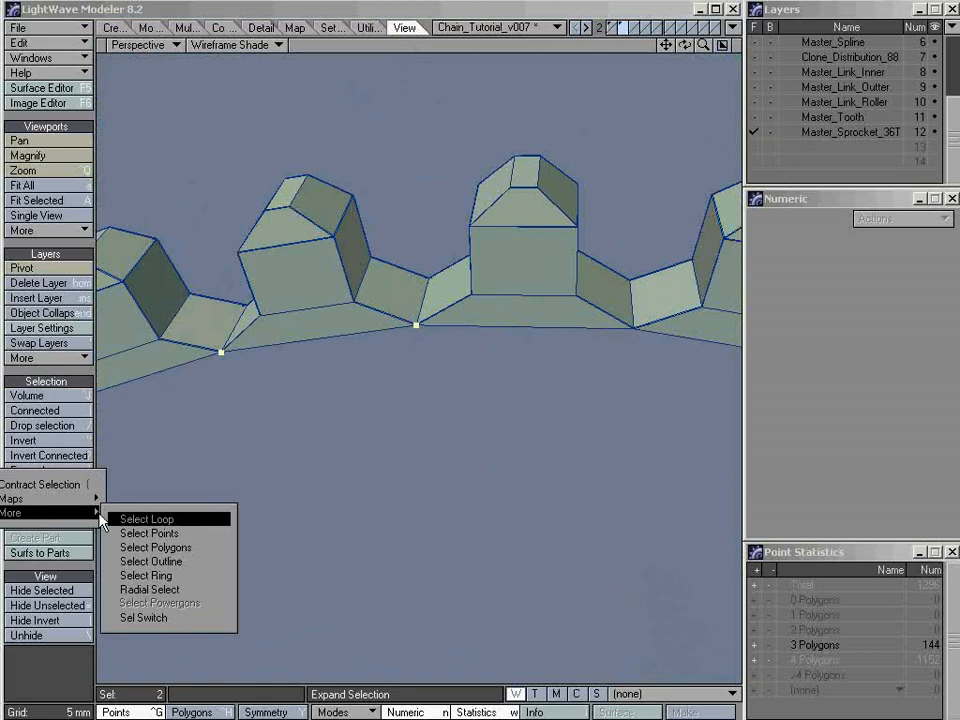
pyautogui.click(198, 518)
pyautogui.keyDown('ctrl'); pyautogui.keyDown('alt'); pyautogui.moveTo(677, 370); pyautogui.dragTo(540, 415); pyautogui.keyUp('alt'); pyautogui.keyUp('ctrl')
pyautogui.keyDown('alt'); pyautogui.keyDown('shift'); pyautogui.moveTo(540, 415); pyautogui.dragTo(489, 326); pyautogui.keyUp('shift'); pyautogui.keyUp('alt')
pyautogui.keyDown('ctrl'); pyautogui.keyDown('alt'); pyautogui.moveTo(610, 379); pyautogui.dragTo(562, 405); pyautogui.keyUp('alt'); pyautogui.keyUp('ctrl')
pyautogui.keyDown('alt'); pyautogui.keyDown('shift'); pyautogui.moveTo(562, 405); pyautogui.dragTo(540, 346); pyautogui.keyUp('shift'); pyautogui.keyUp('alt')
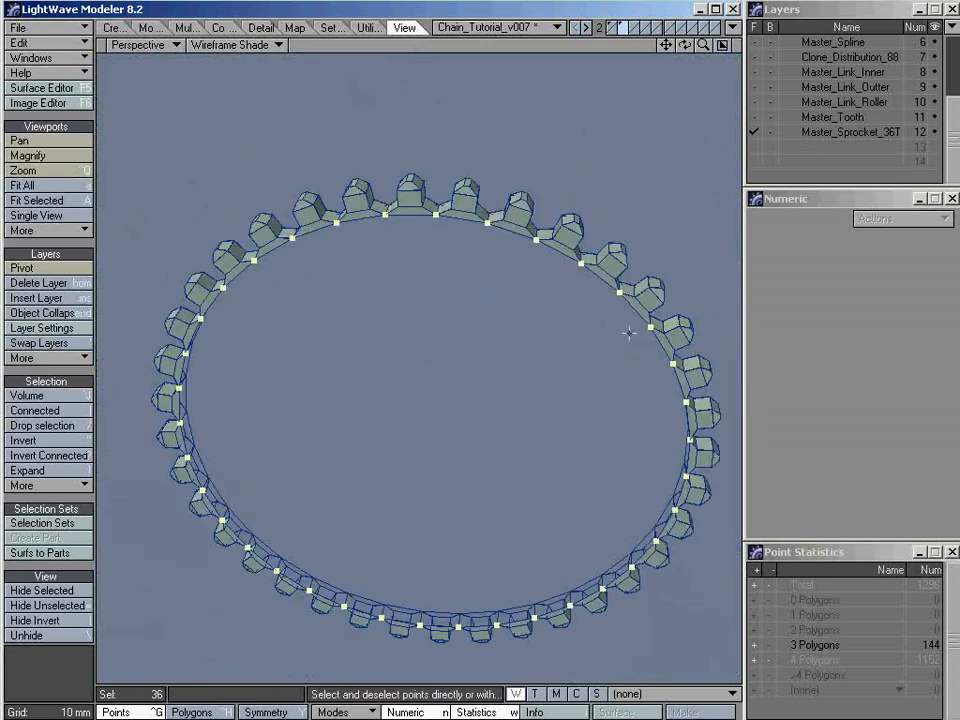
pyautogui.keyDown('alt'); pyautogui.moveTo(386, 420); pyautogui.dragTo(517, 380); pyautogui.keyUp('alt')
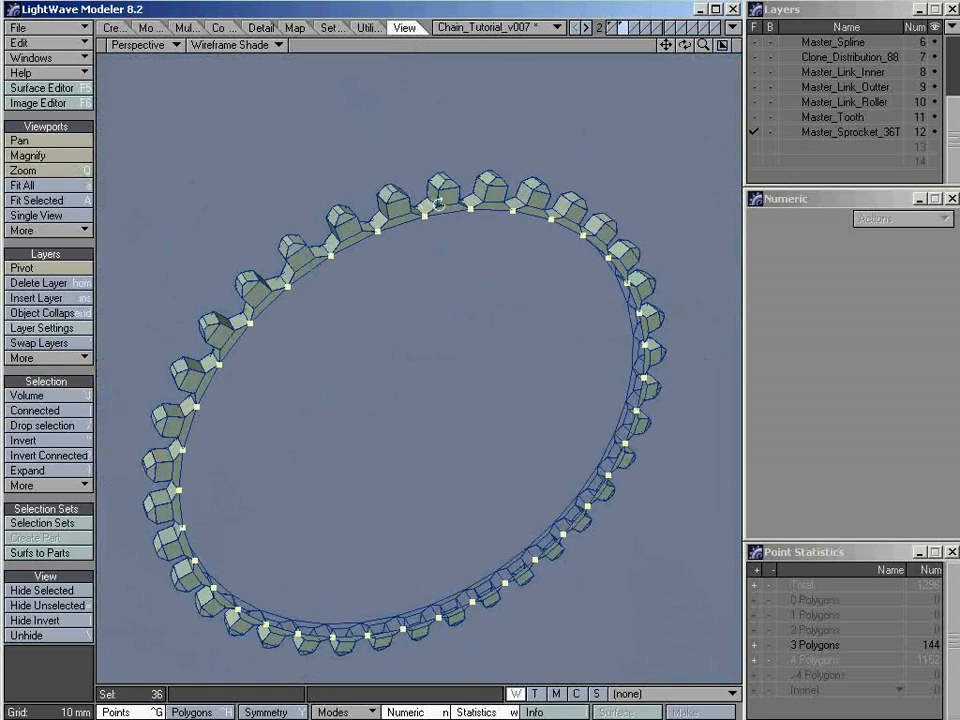
pyautogui.keyDown('ctrl'); pyautogui.keyDown('alt'); pyautogui.moveTo(415, 200); pyautogui.dragTo(481, 203); pyautogui.keyUp('alt'); pyautogui.keyUp('ctrl')
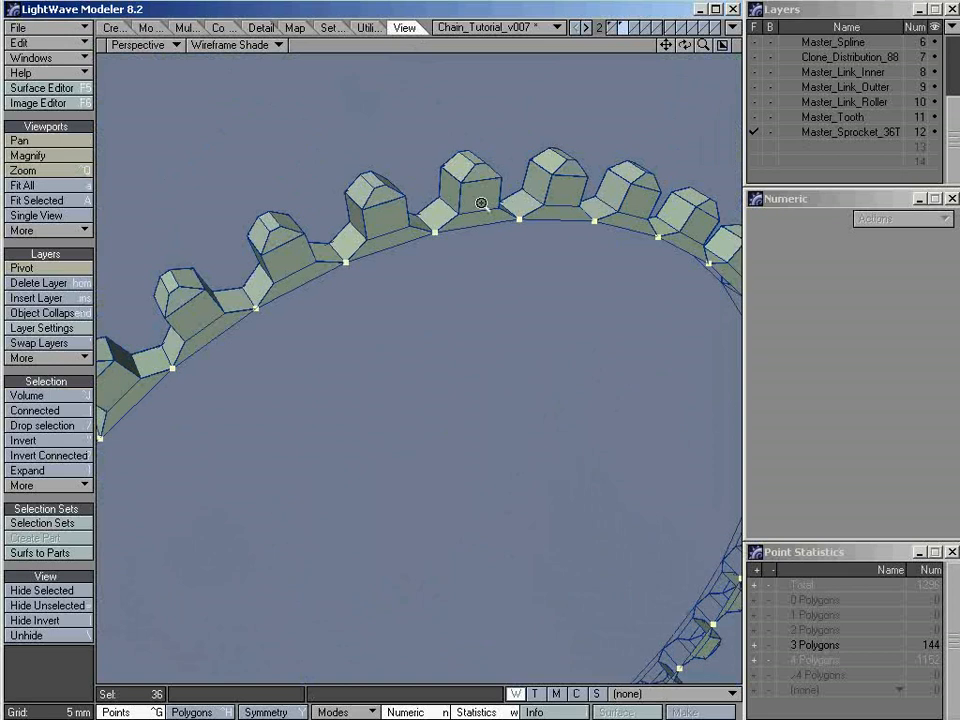
pyautogui.keyDown('alt'); pyautogui.moveTo(521, 344); pyautogui.dragTo(510, 370); pyautogui.keyUp('alt')
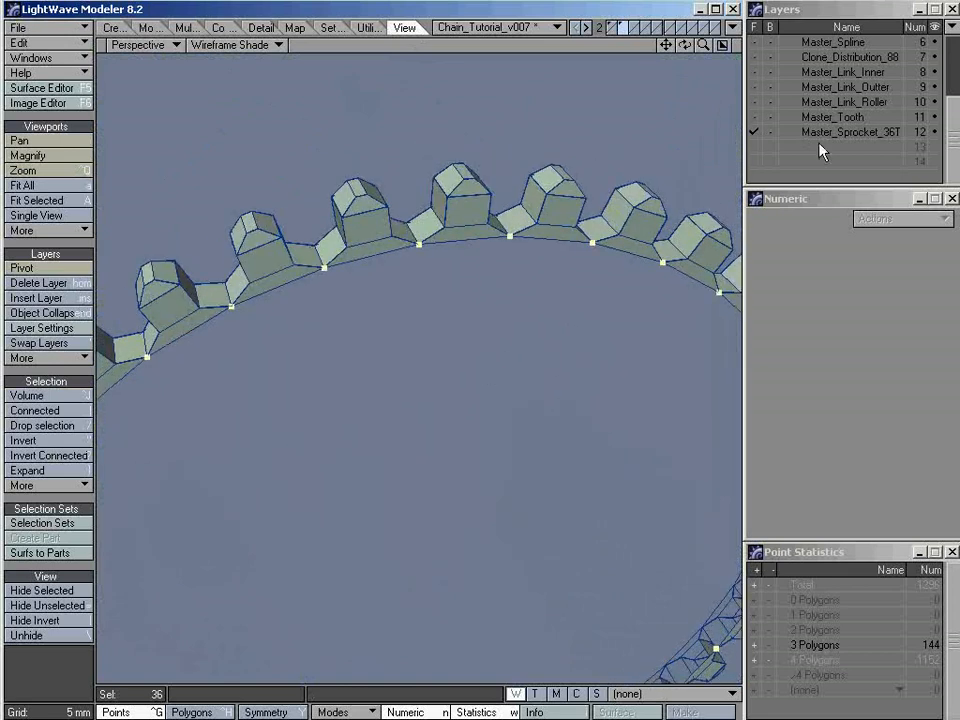
# Add two neighbouring inner-rim corner points on the sprocket's opposite face to the selection, at the base joints either side of one tooth
pyautogui.keyDown('alt'); pyautogui.moveTo(435, 351); pyautogui.dragTo(452, 199); pyautogui.keyUp('alt')
pyautogui.keyDown('alt'); pyautogui.keyDown('shift'); pyautogui.moveTo(334, 133); pyautogui.dragTo(377, 274); pyautogui.keyUp('shift'); pyautogui.keyUp('alt')
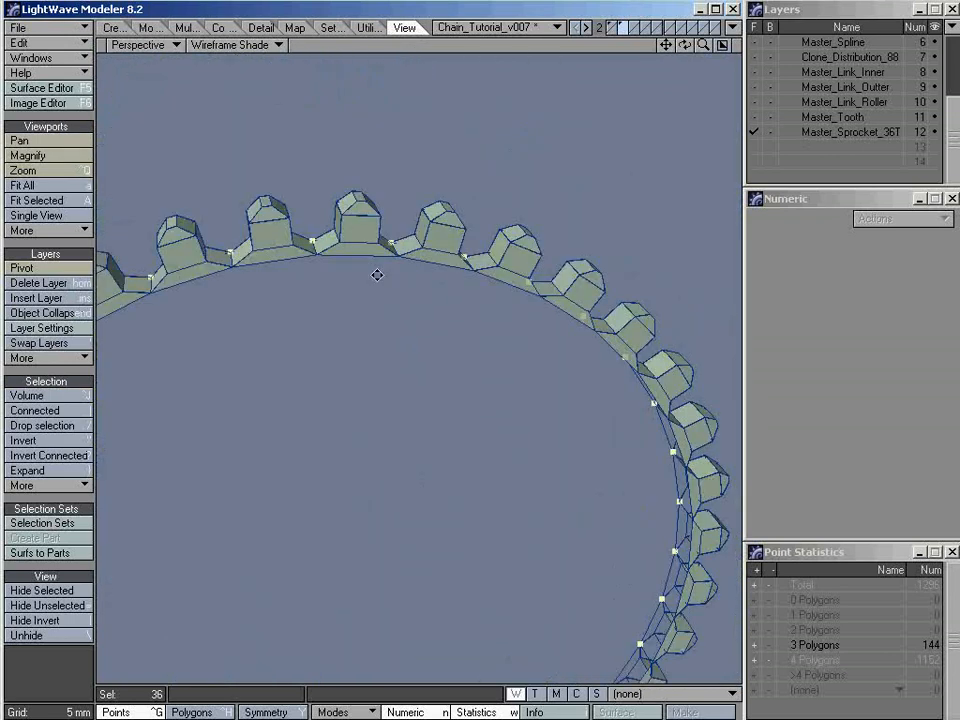
pyautogui.keyDown('alt'); pyautogui.moveTo(382, 416); pyautogui.dragTo(544, 459); pyautogui.keyUp('alt')
pyautogui.keyDown('alt'); pyautogui.keyDown('shift'); pyautogui.moveTo(447, 292); pyautogui.dragTo(527, 259); pyautogui.keyUp('shift'); pyautogui.keyUp('alt')
pyautogui.keyDown('ctrl'); pyautogui.keyDown('alt'); pyautogui.moveTo(418, 221); pyautogui.dragTo(555, 266); pyautogui.keyUp('alt'); pyautogui.keyUp('ctrl')
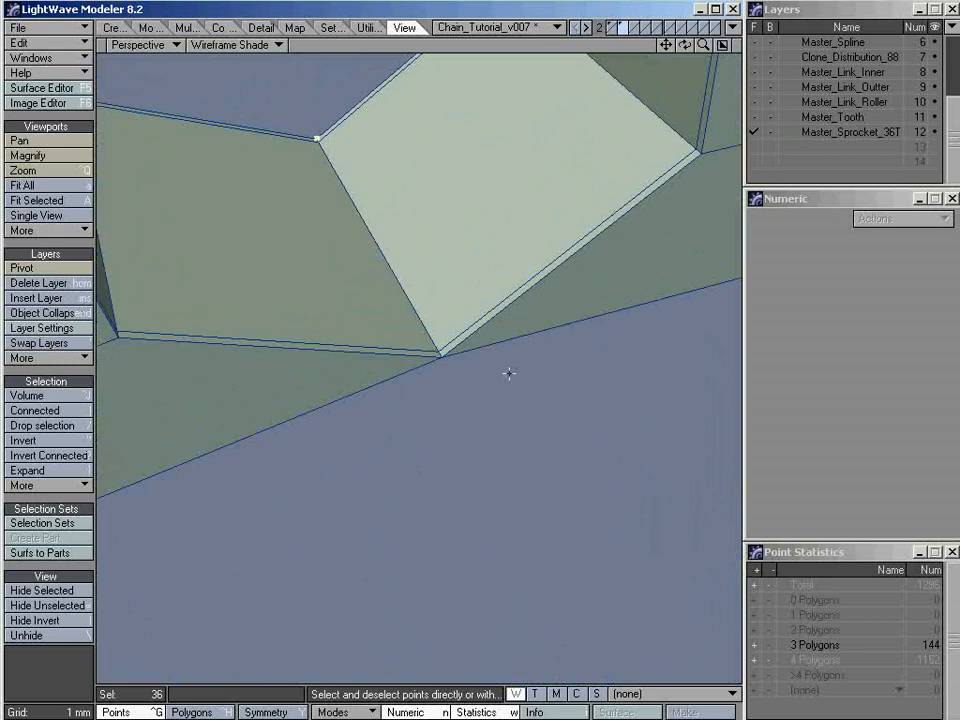
pyautogui.keyDown('alt'); pyautogui.moveTo(464, 371); pyautogui.dragTo(484, 315); pyautogui.keyUp('alt')
pyautogui.click(362, 355)
pyautogui.keyDown('alt'); pyautogui.keyDown('shift'); pyautogui.moveTo(607, 277); pyautogui.dragTo(333, 361); pyautogui.keyUp('shift'); pyautogui.keyUp('alt')
pyautogui.scroll(3, 531, 302)
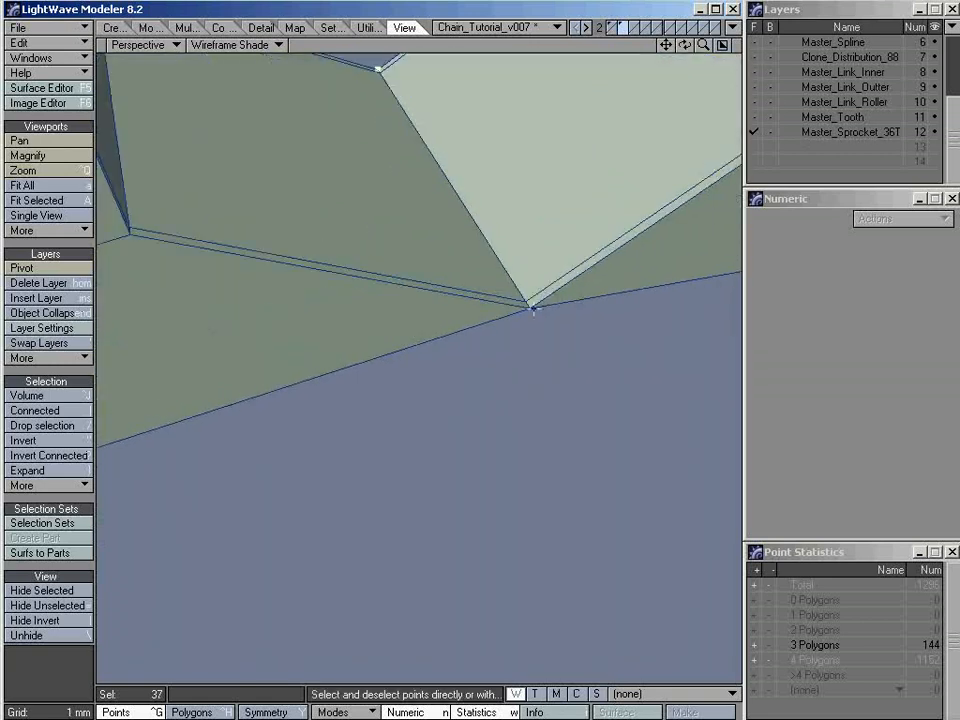
pyautogui.click(553, 320)
pyautogui.scroll(-3, 604, 310)
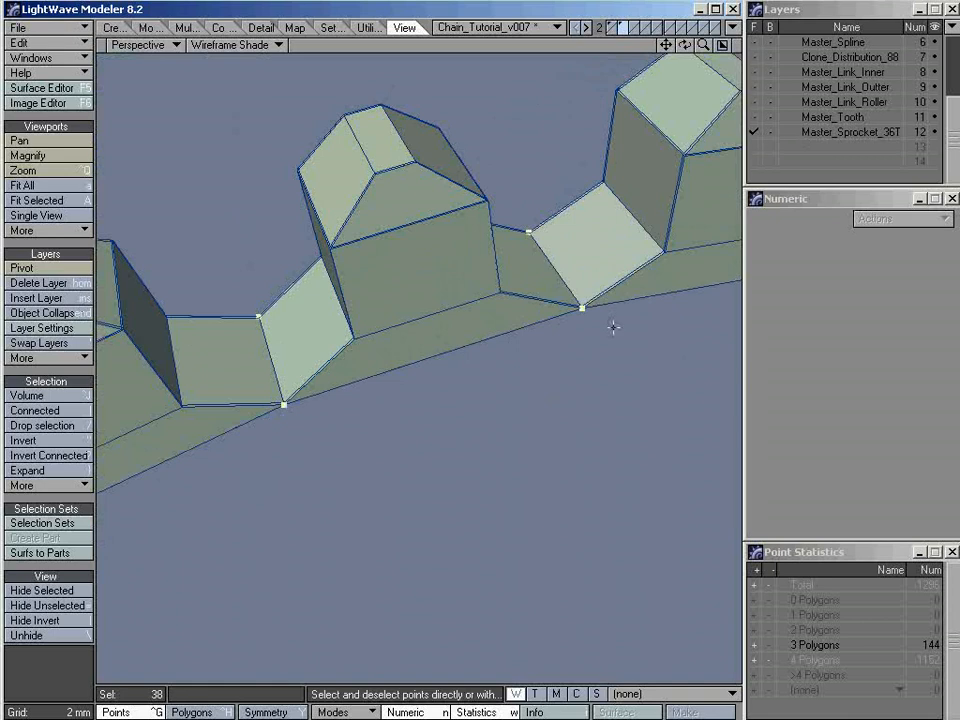
# Extend the opposite-face points around the rim with Select Loop, fit the sprocket in view, and inspect both selected rings
pyautogui.click(55, 490)
pyautogui.moveTo(36, 512)
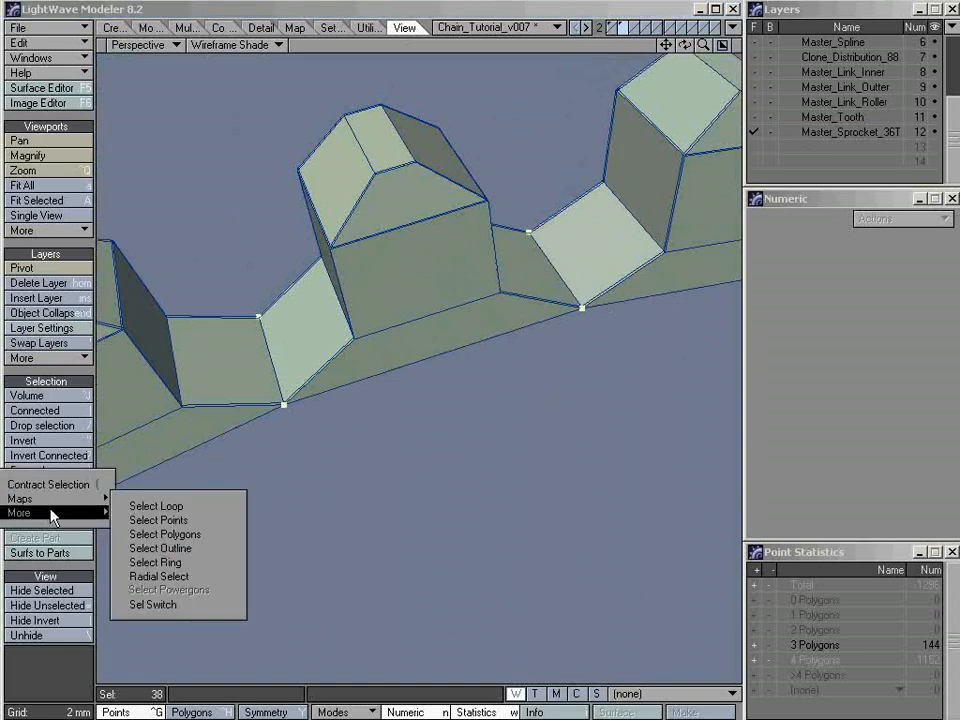
pyautogui.click(183, 508)
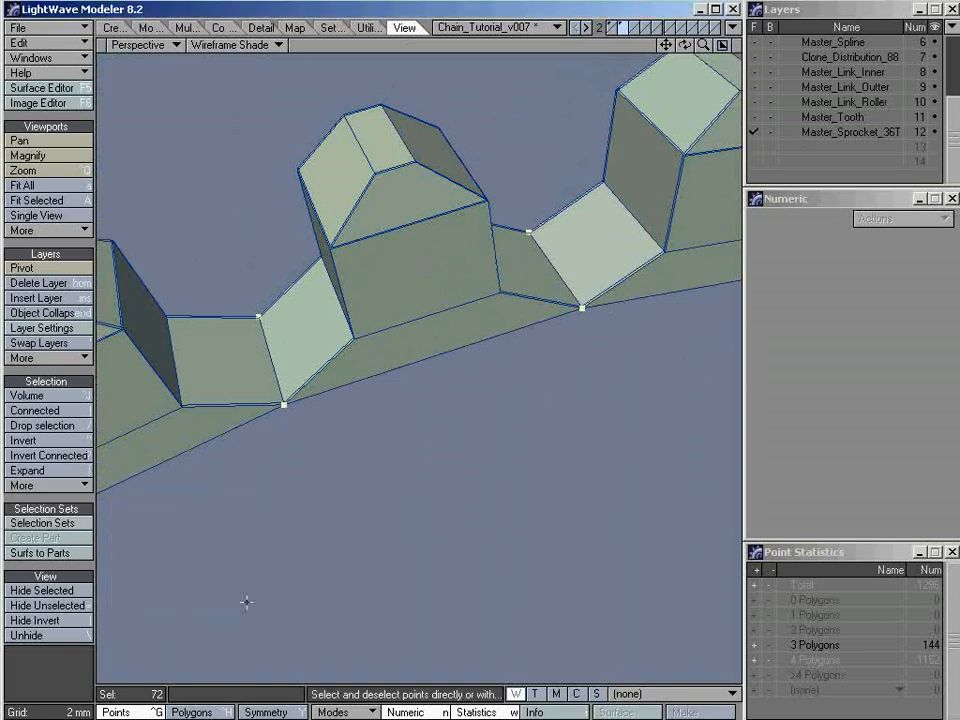
pyautogui.press('a')
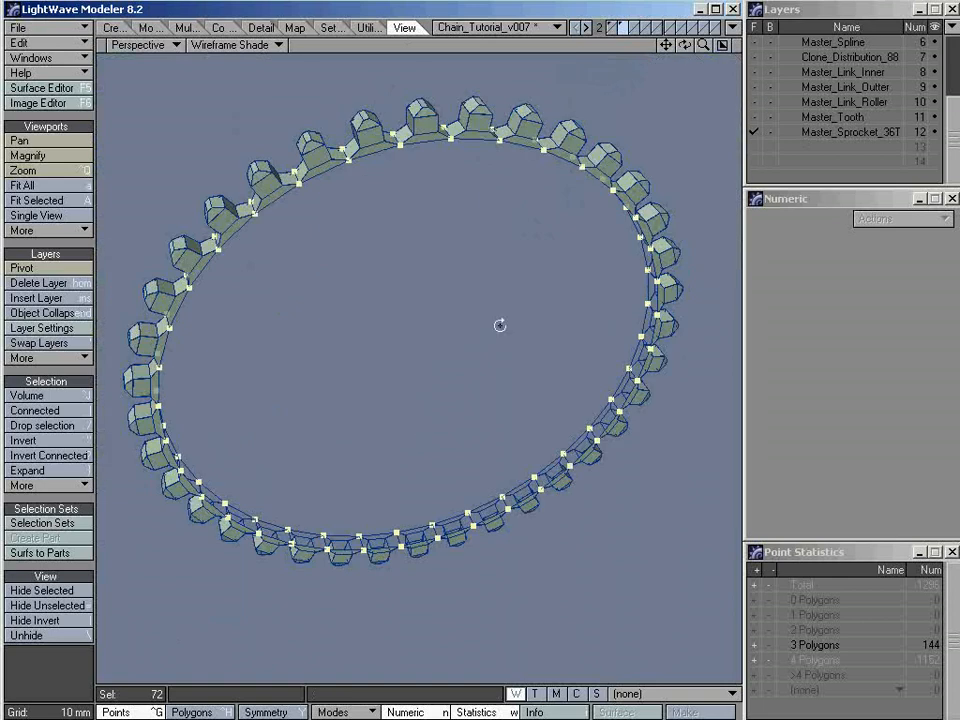
pyautogui.keyDown('alt'); pyautogui.moveTo(500, 325); pyautogui.dragTo(508, 356); pyautogui.keyUp('alt')
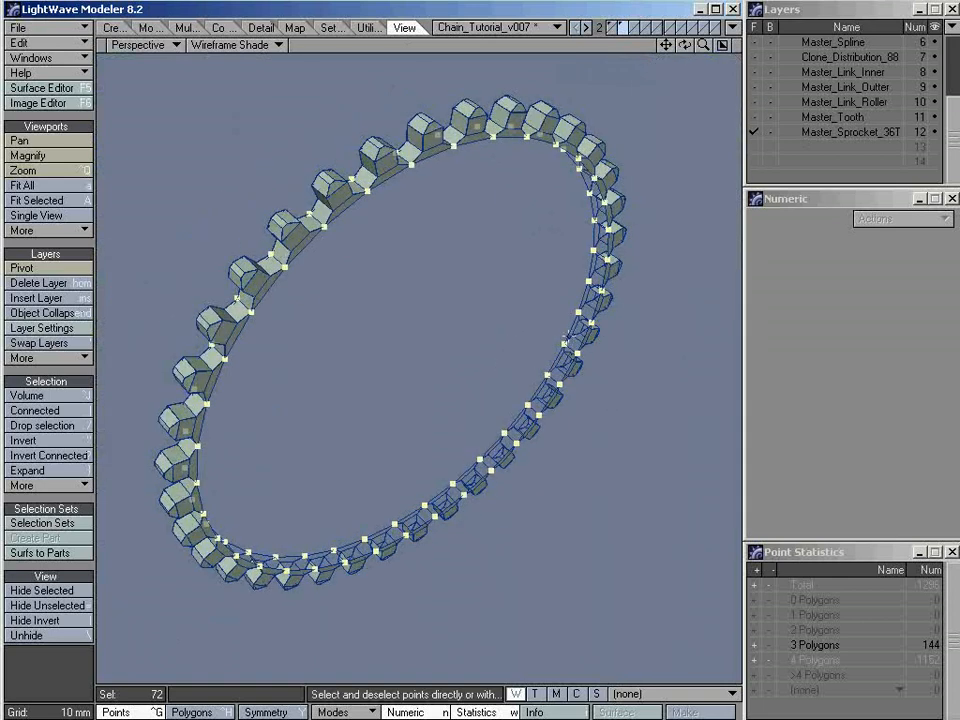
pyautogui.keyDown('alt'); pyautogui.moveTo(624, 231); pyautogui.dragTo(526, 453); pyautogui.keyUp('alt')
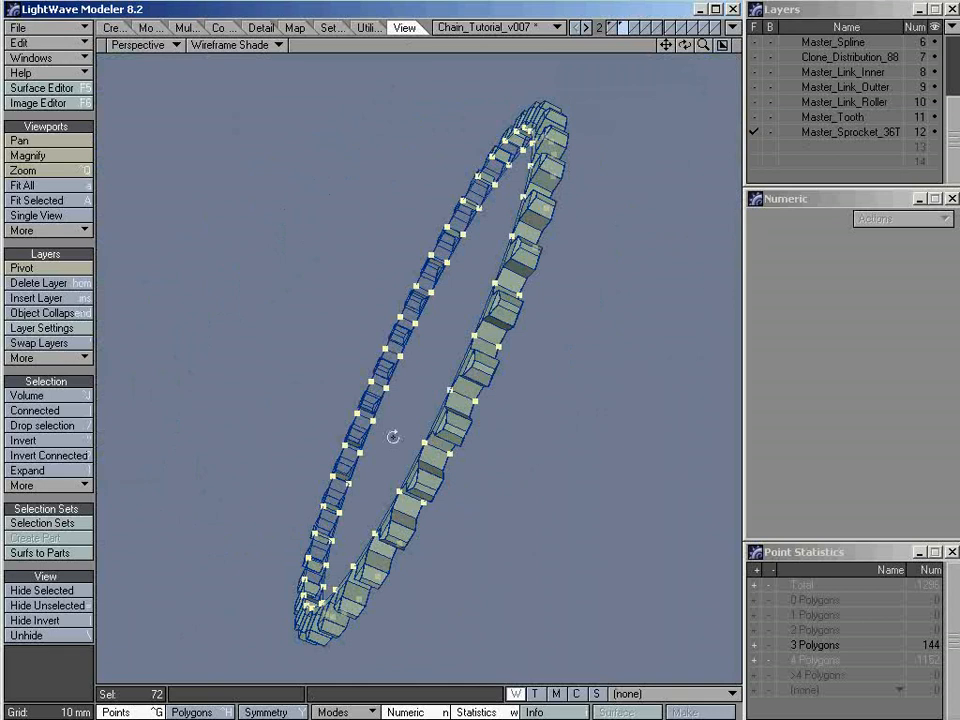
# Return to the four-view layout with the sprocket fitted in view and set the action center to Origin
pyautogui.keyDown('alt'); pyautogui.moveTo(393, 437); pyautogui.dragTo(616, 436); pyautogui.keyUp('alt')
pyautogui.keyDown('alt'); pyautogui.moveTo(572, 266); pyautogui.dragTo(701, 144); pyautogui.keyUp('alt')
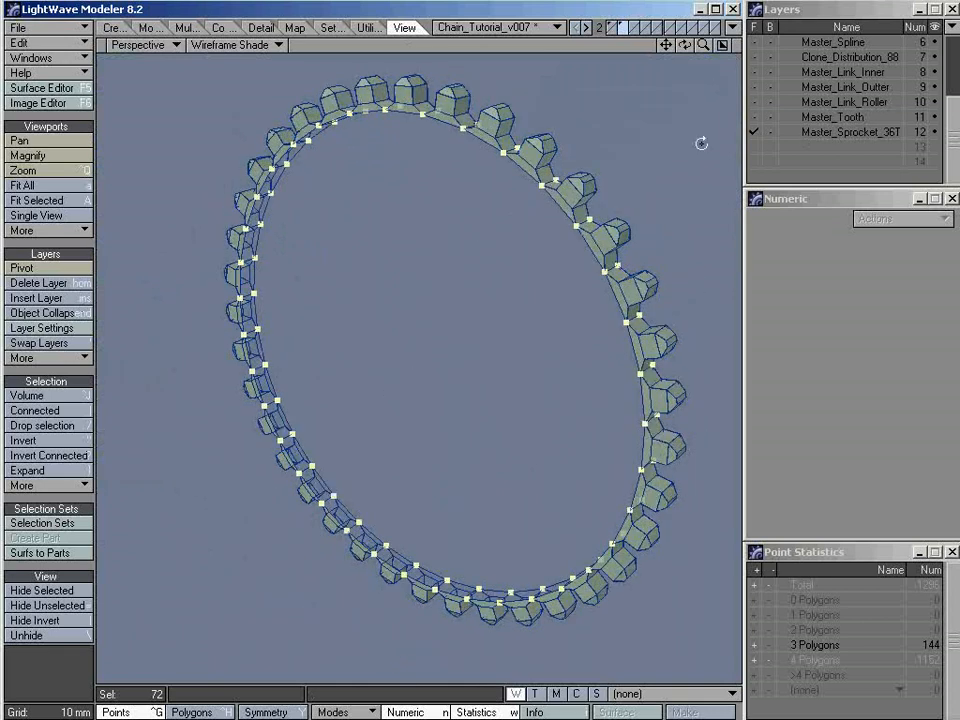
pyautogui.click(722, 45)
pyautogui.press('a')
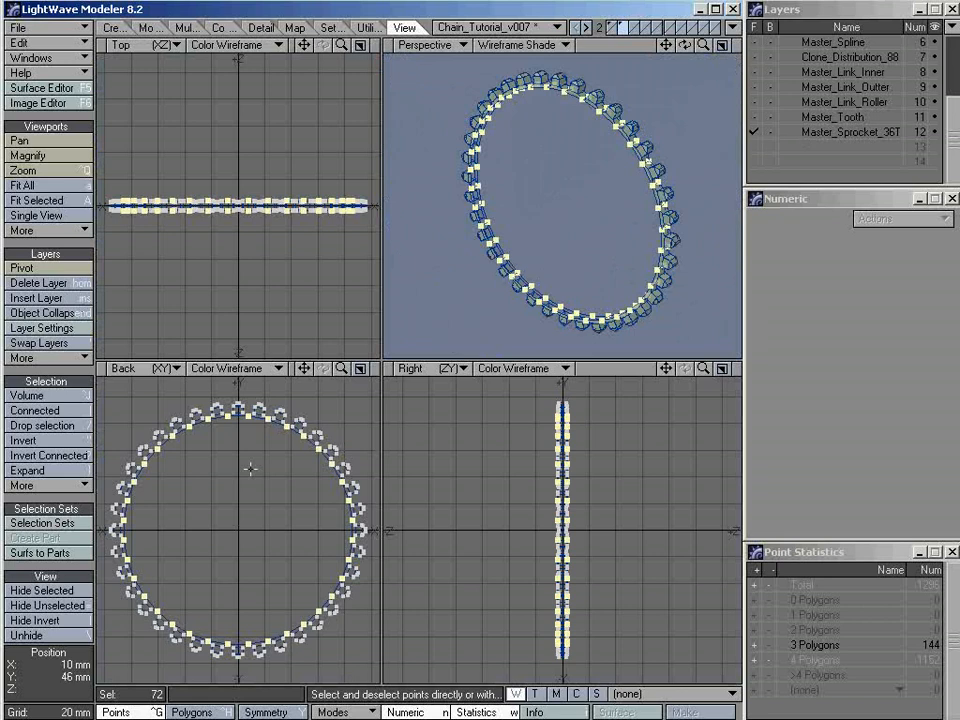
pyautogui.click(355, 713)
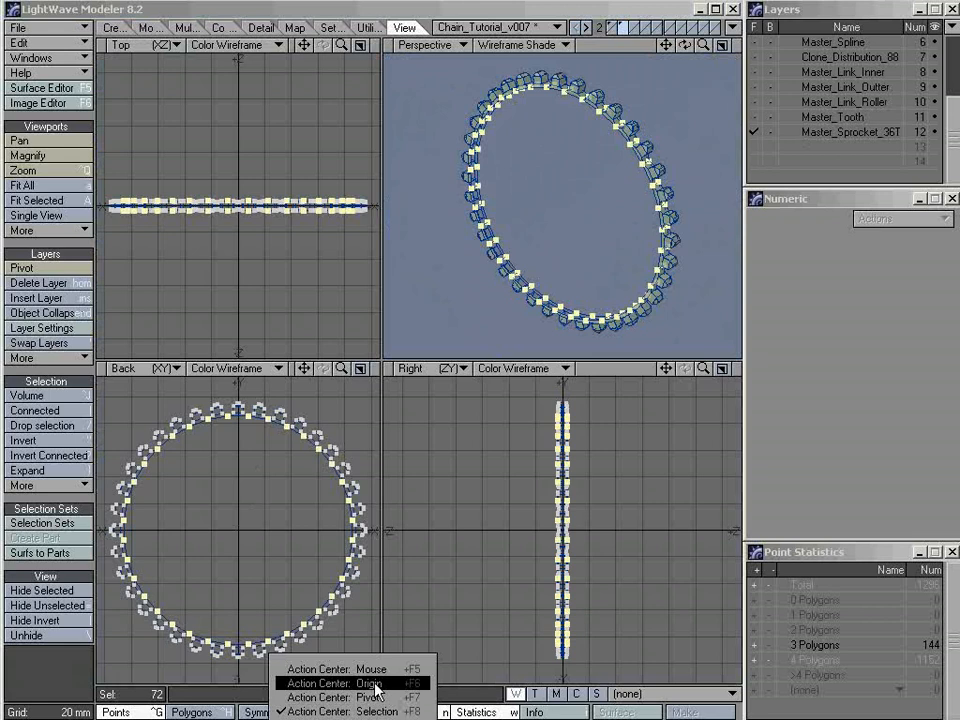
pyautogui.click(374, 688)
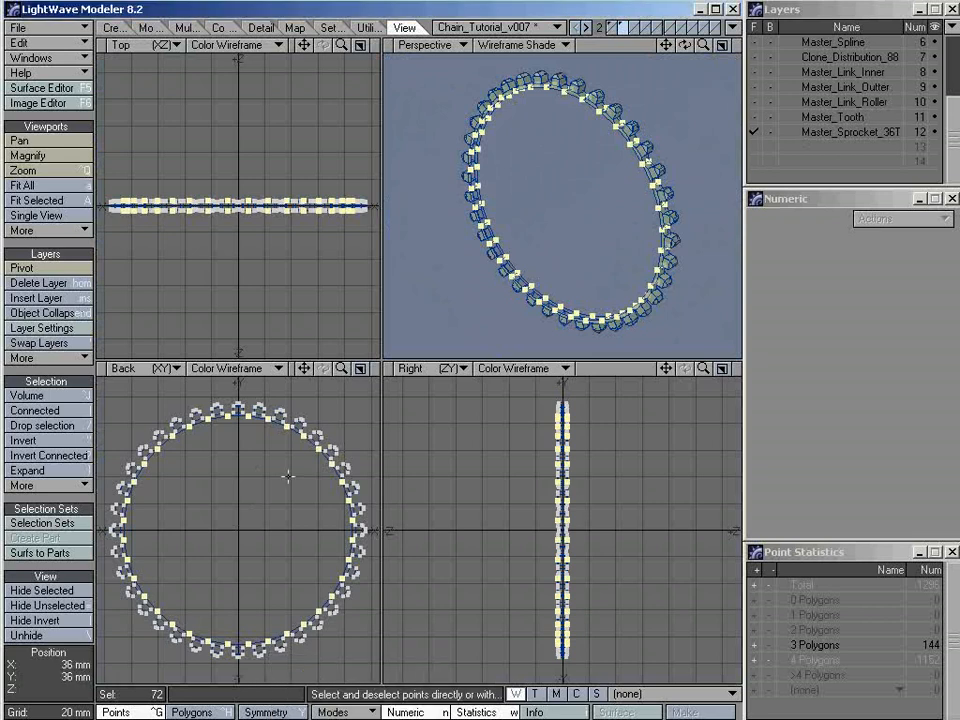
# Extend the two selected inner-rim point rings of the sprocket with Extender Plus
pyautogui.click(187, 27)
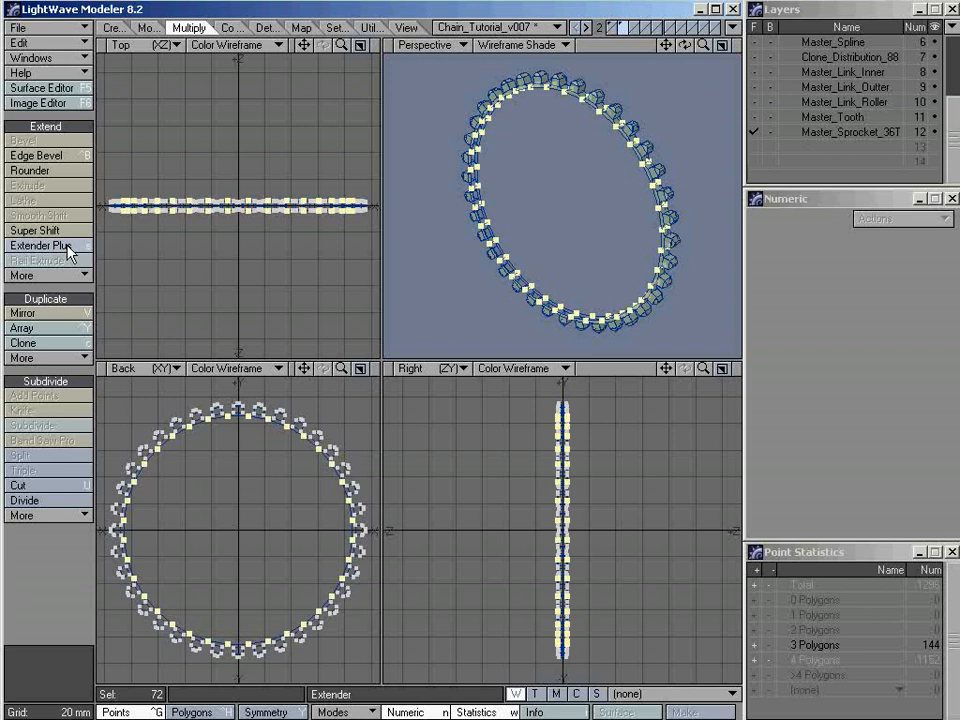
pyautogui.click(66, 247)
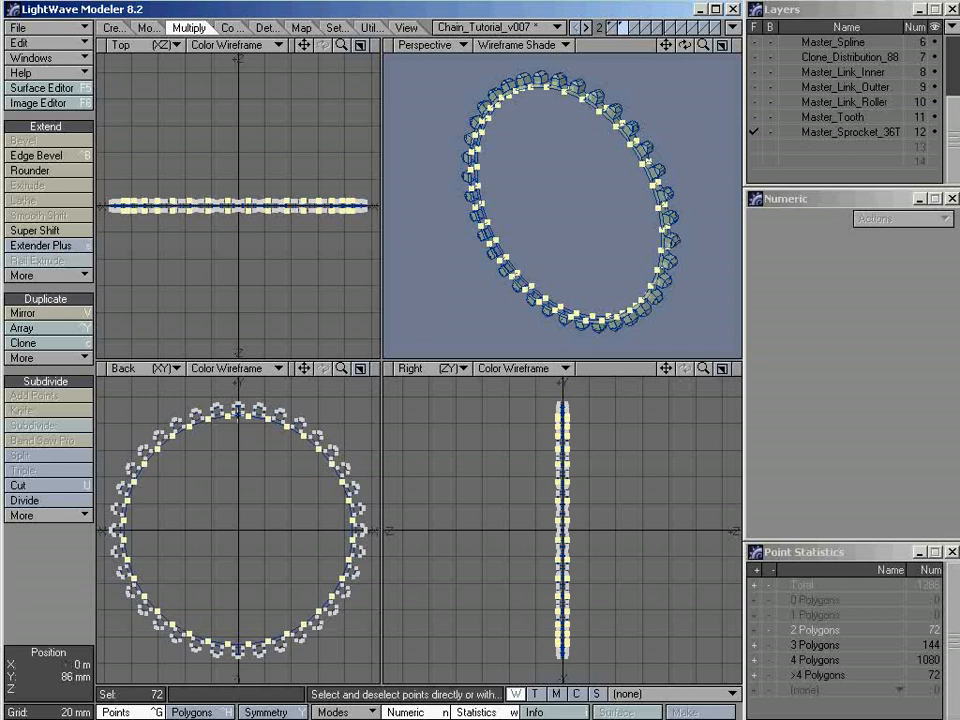
pyautogui.moveTo(227, 418)
pyautogui.keyDown('ctrl'); pyautogui.keyDown('alt'); pyautogui.mouseDown()
pyautogui.moveTo(347, 418)
pyautogui.moveTo(227, 418)
pyautogui.mouseUp(); pyautogui.keyUp('alt'); pyautogui.keyUp('ctrl')
pyautogui.keyDown('alt'); pyautogui.moveTo(312, 431); pyautogui.dragTo(301, 430); pyautogui.keyUp('alt')
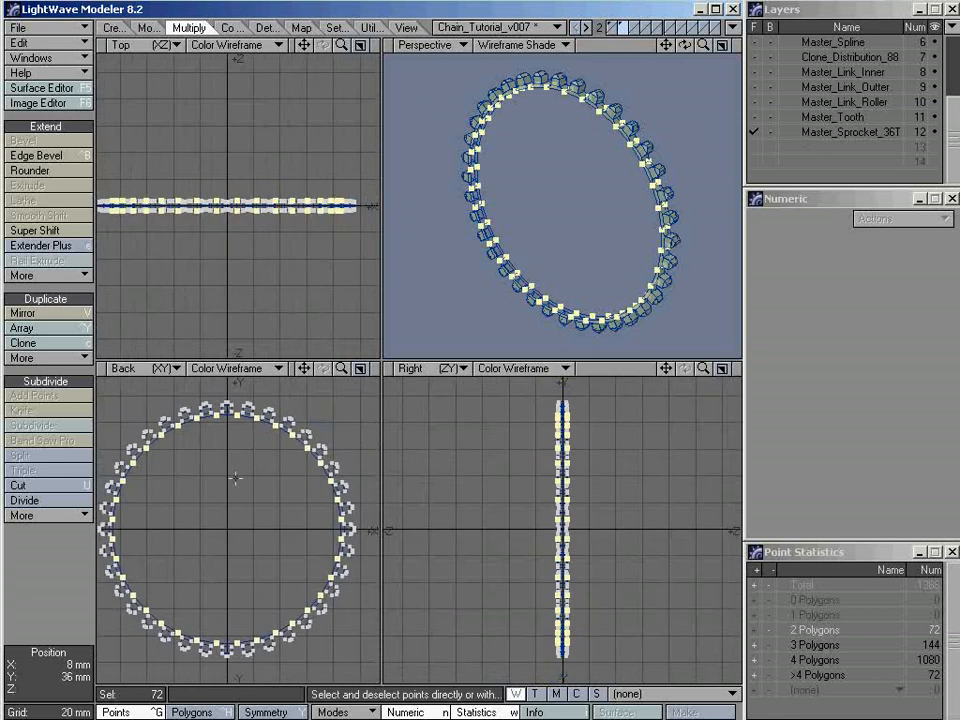
# Stretch the extended rings inward about the origin to 26% horizontally and vertically, then clear the point selection
pyautogui.press('h')
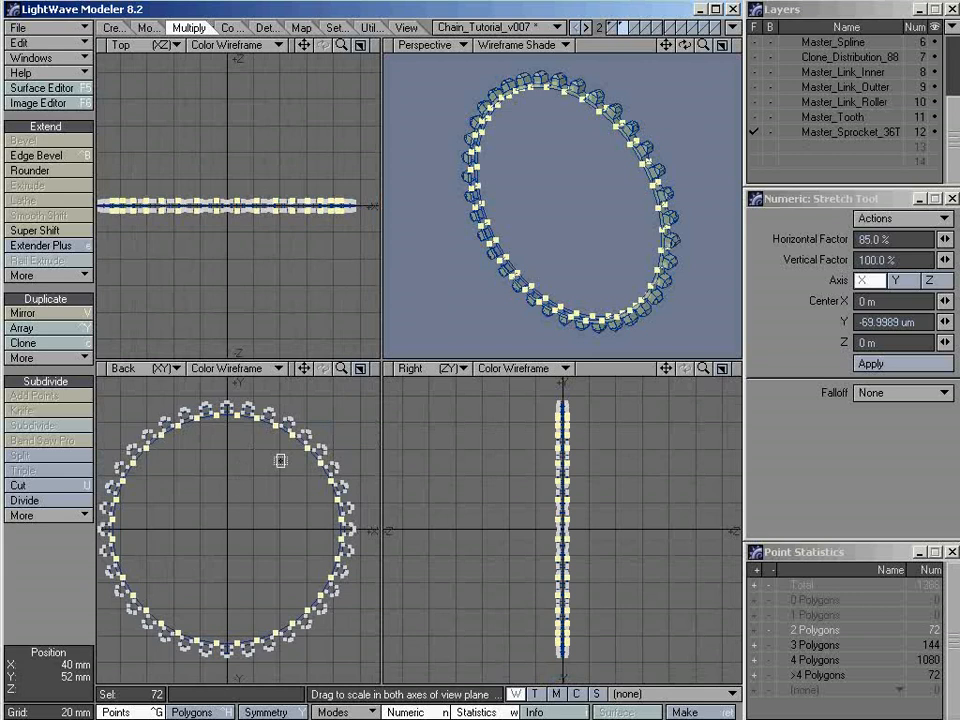
pyautogui.keyDown('alt'); pyautogui.moveTo(628, 231); pyautogui.dragTo(590, 245); pyautogui.keyUp('alt')
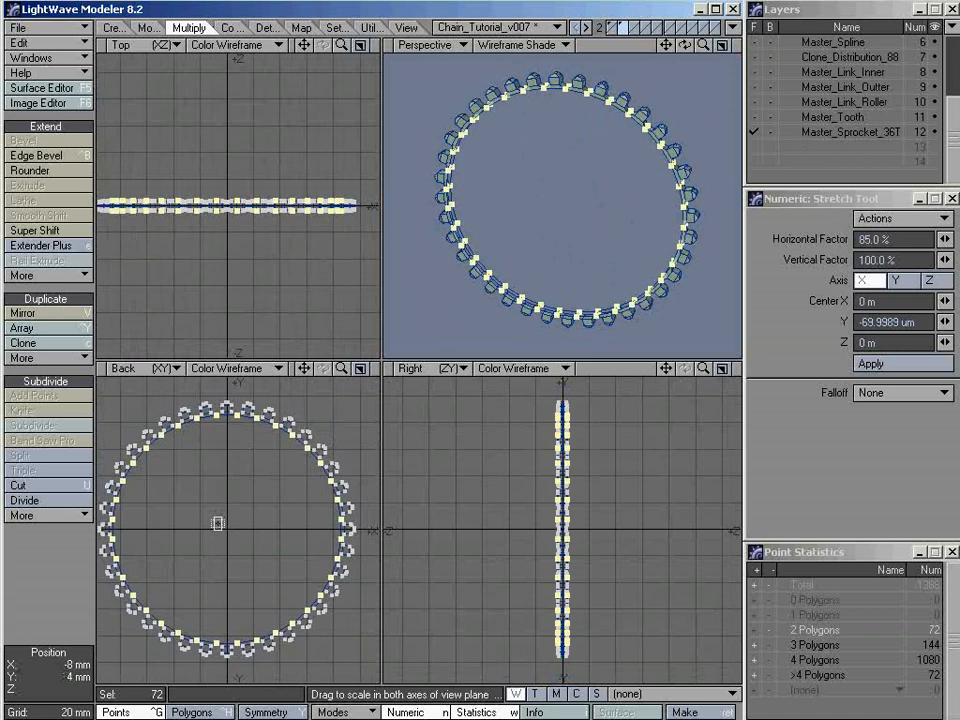
pyautogui.moveTo(324, 431); pyautogui.dragTo(305, 431)
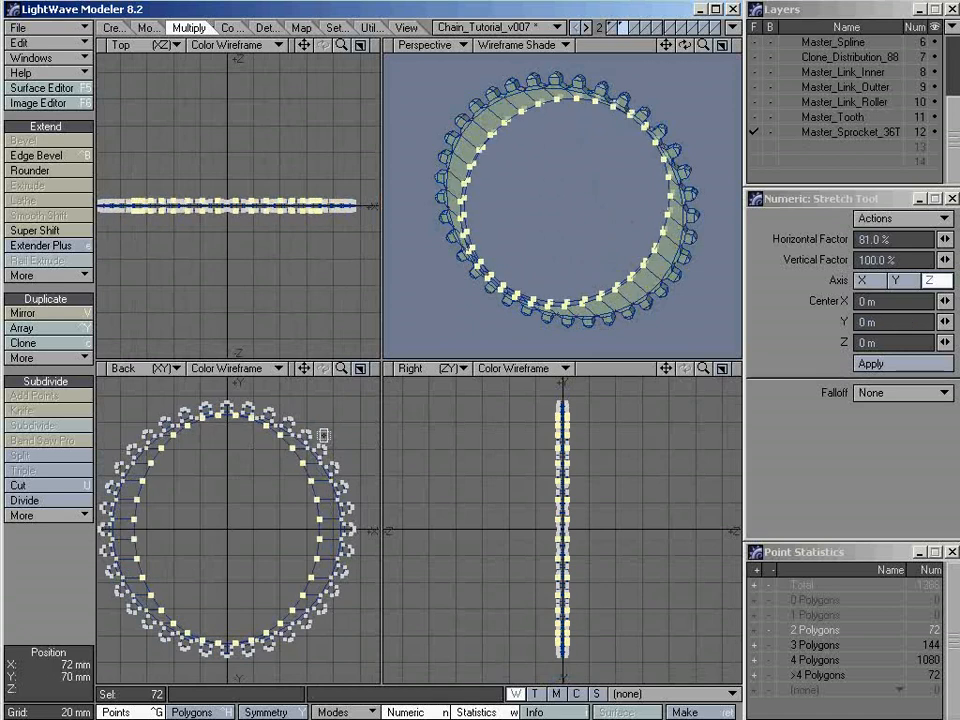
pyautogui.hotkey('ctrl', 'z')
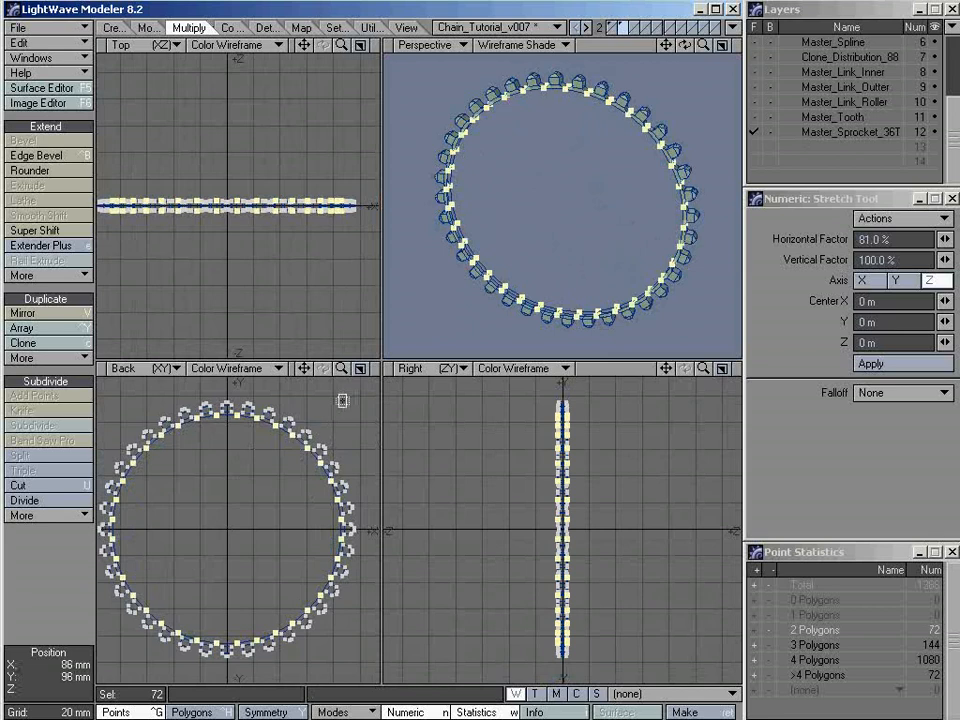
pyautogui.keyDown('ctrl'); pyautogui.moveTo(343, 399); pyautogui.dragTo(250, 492); pyautogui.keyUp('ctrl')
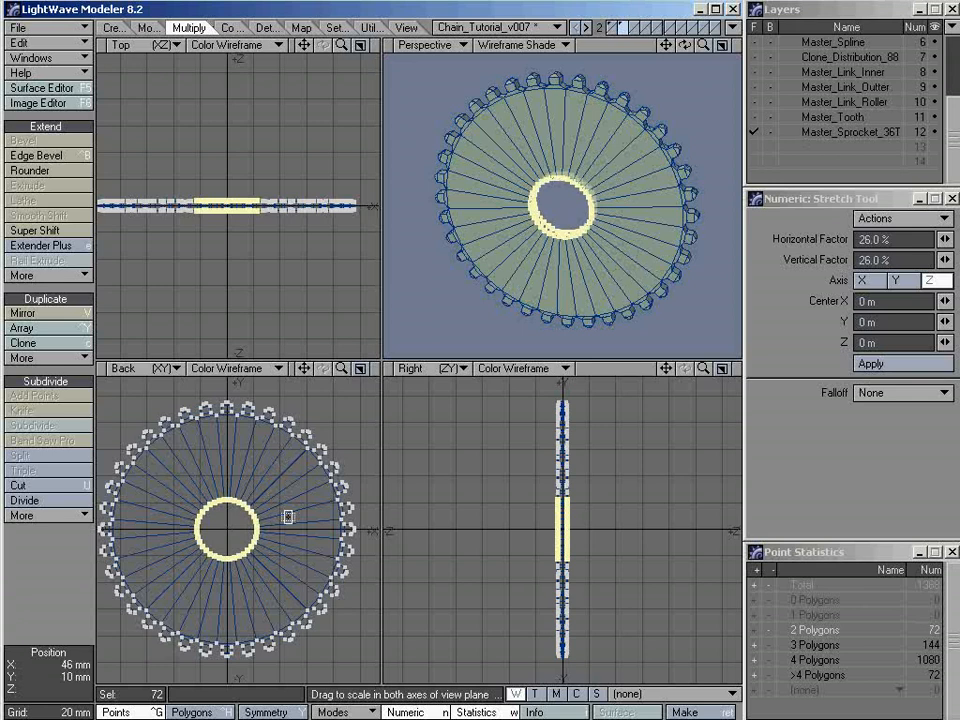
pyautogui.press('space')
pyautogui.press('/')
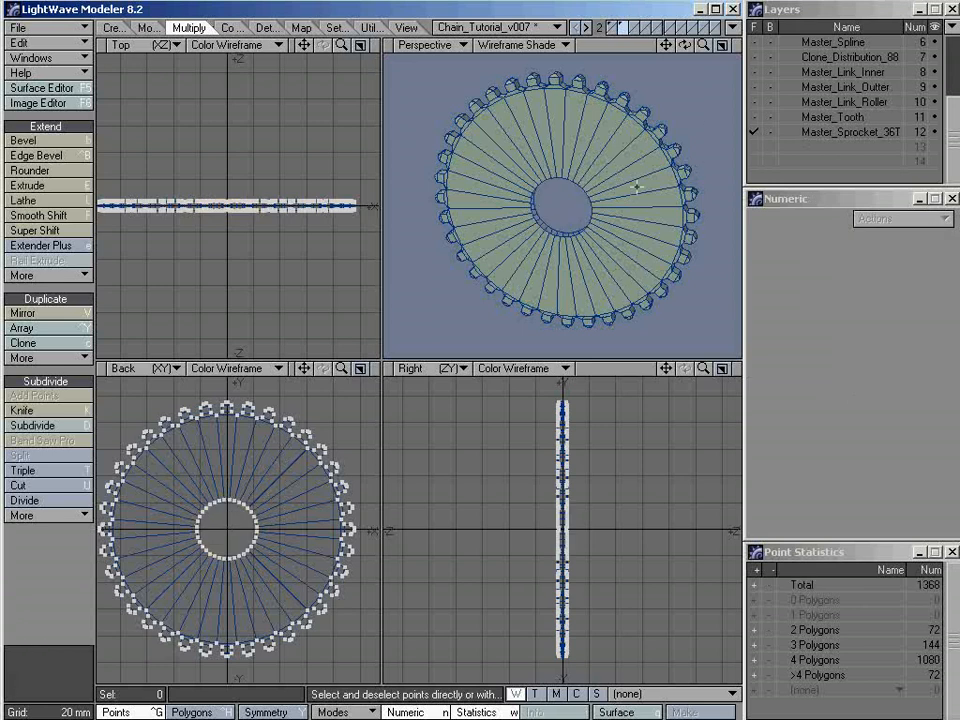
# Select two neighbouring points on the edge of the sprocket's centre hole on one face
pyautogui.press('a')
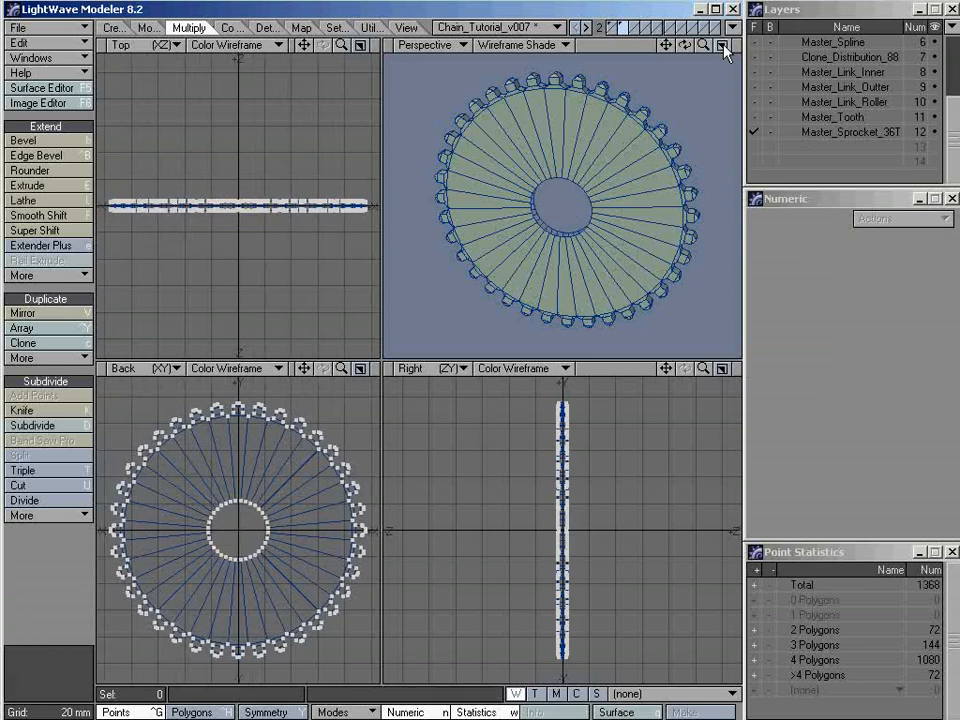
pyautogui.keyDown('alt'); pyautogui.moveTo(590, 206); pyautogui.dragTo(506, 189); pyautogui.keyUp('alt')
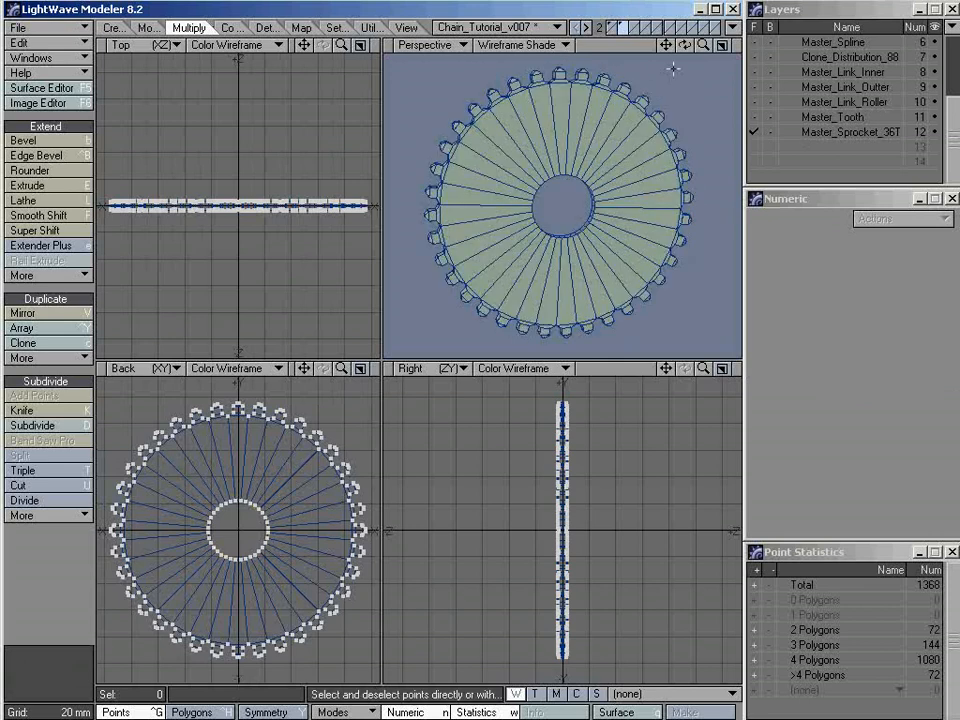
pyautogui.click(722, 45)
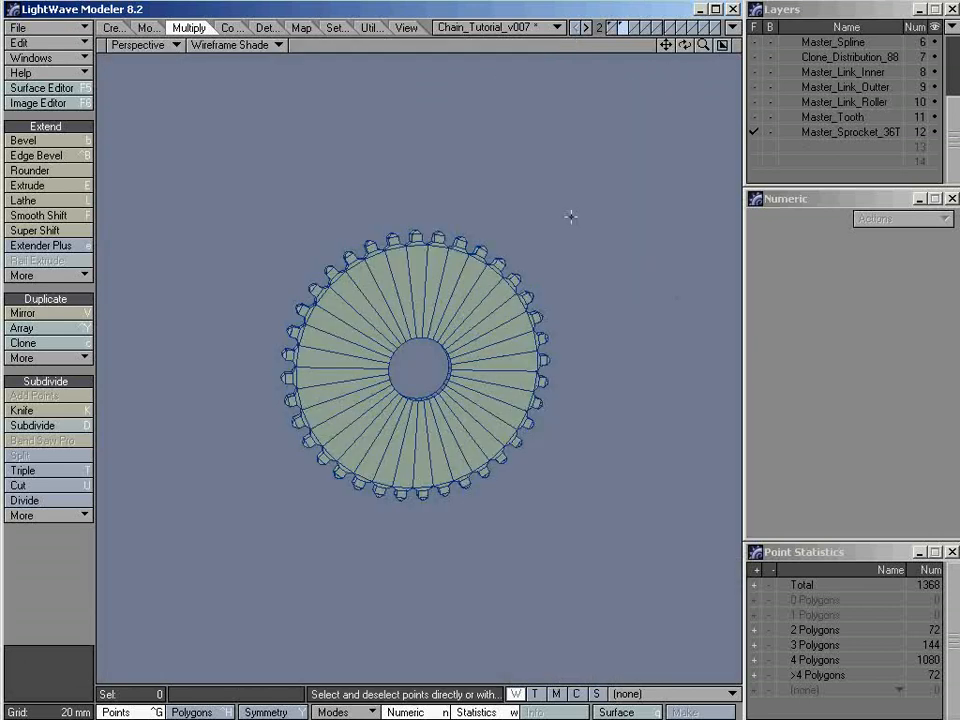
pyautogui.press('.')
pyautogui.press('g')
pyautogui.press('.')
pyautogui.keyDown('alt'); pyautogui.moveTo(484, 306); pyautogui.dragTo(463, 326); pyautogui.keyUp('alt')
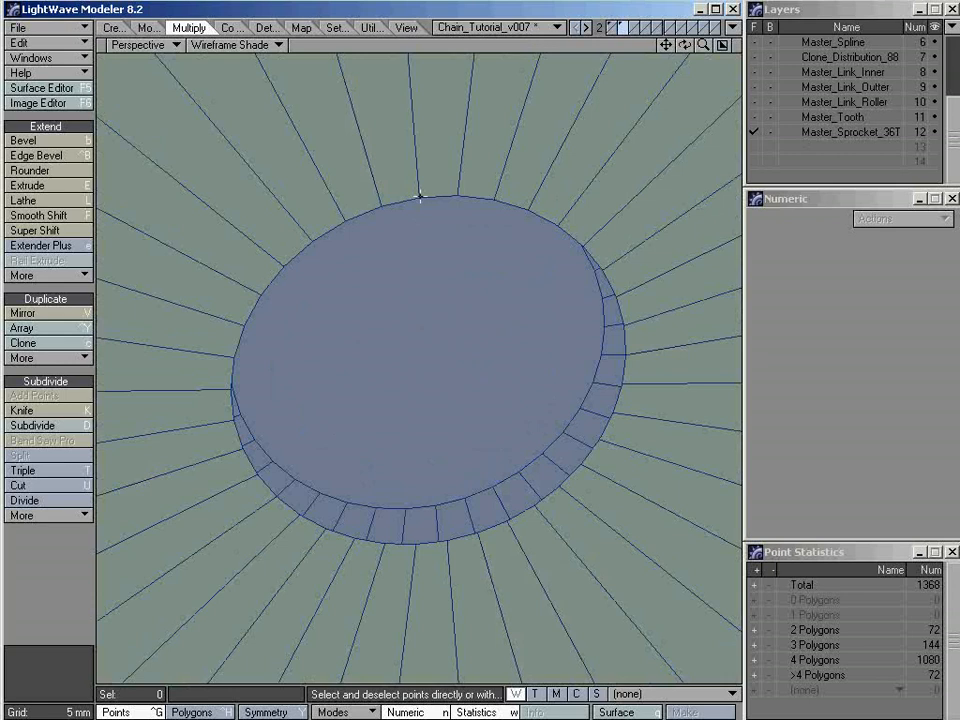
pyautogui.click(419, 198)
pyautogui.click(456, 194)
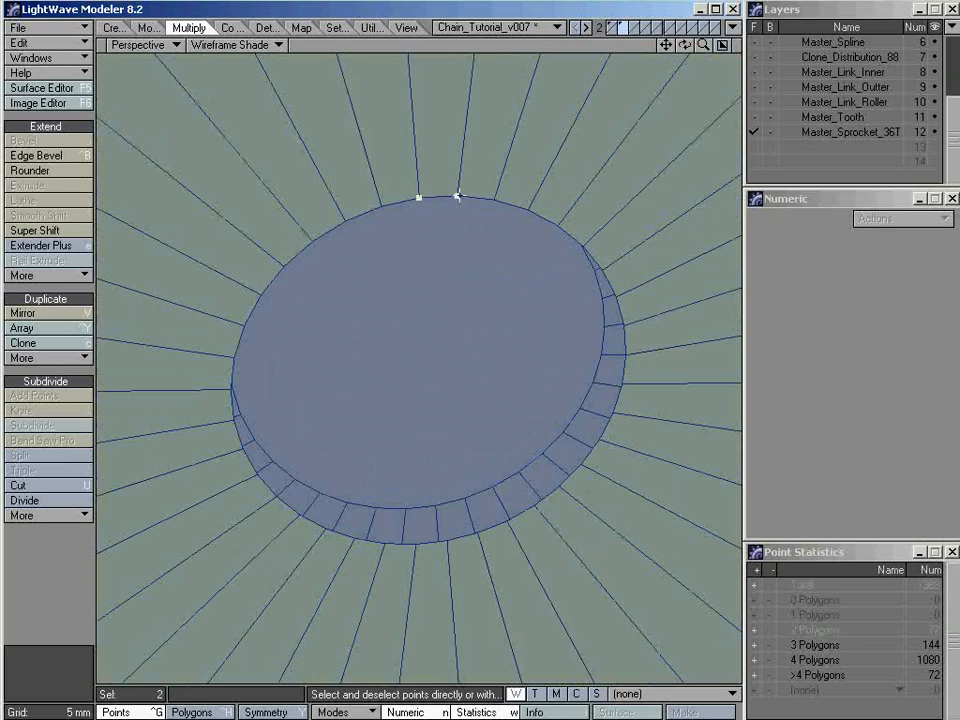
# Extend the selection around the hole edge with Select Loop, cap it with a polygon, check the cap, and deselect it
pyautogui.keyDown('alt'); pyautogui.moveTo(456, 194); pyautogui.dragTo(463, 261); pyautogui.keyUp('alt')
pyautogui.click(402, 27)
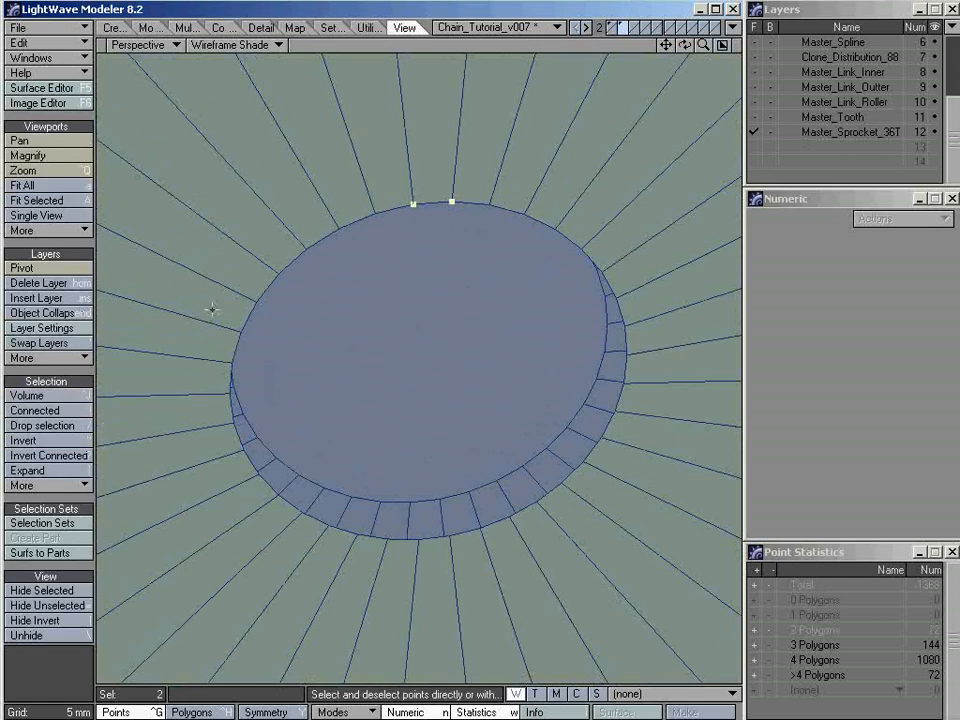
pyautogui.click(45, 484)
pyautogui.moveTo(50, 515)
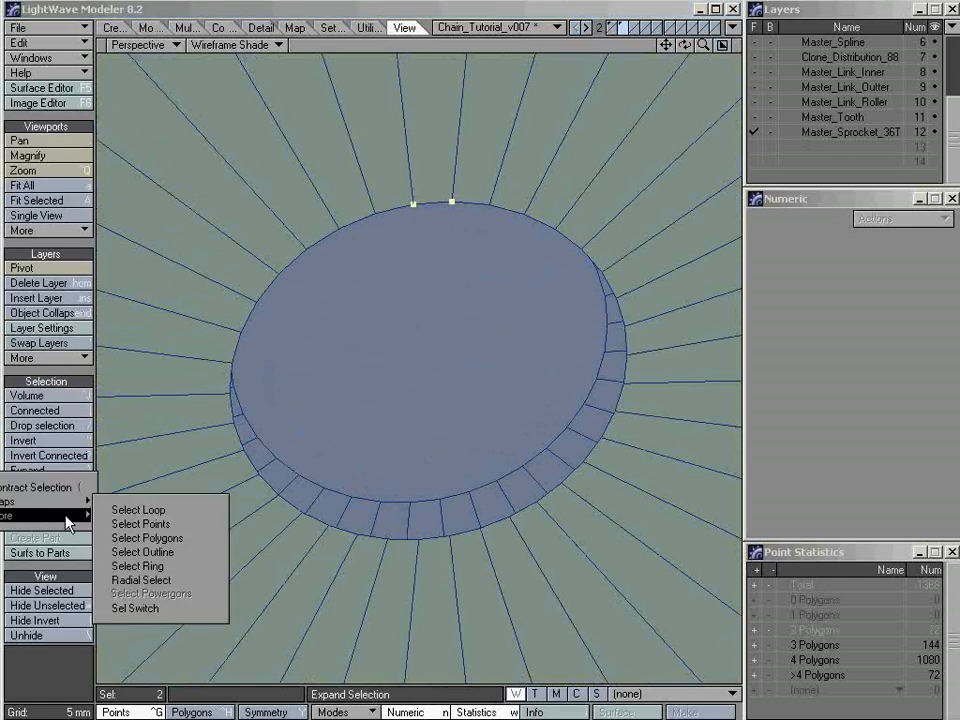
pyautogui.click(138, 509)
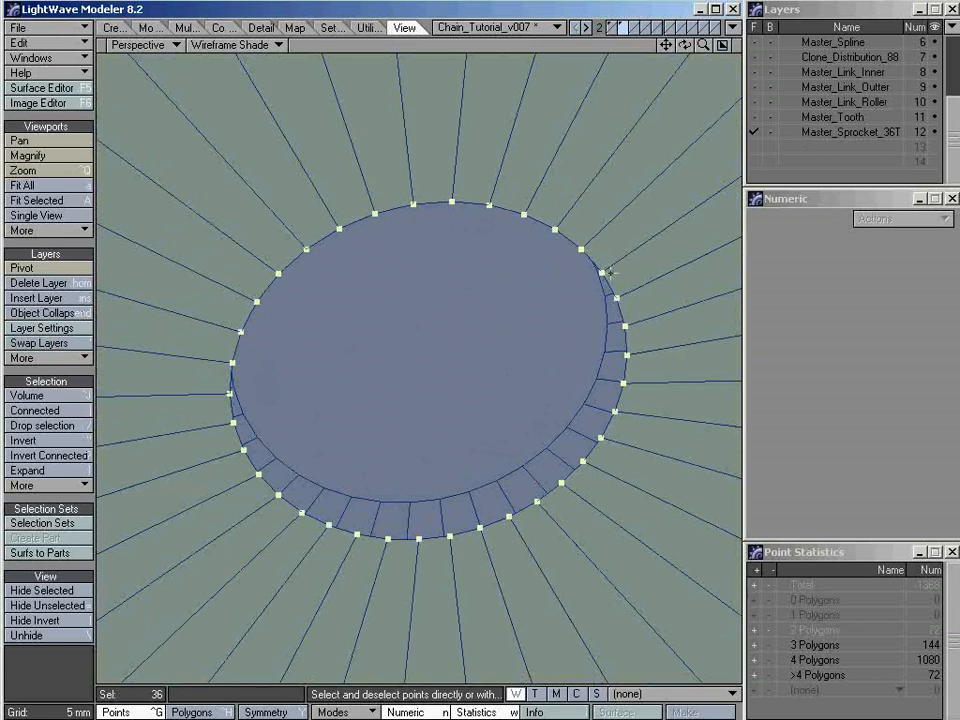
pyautogui.press('p')
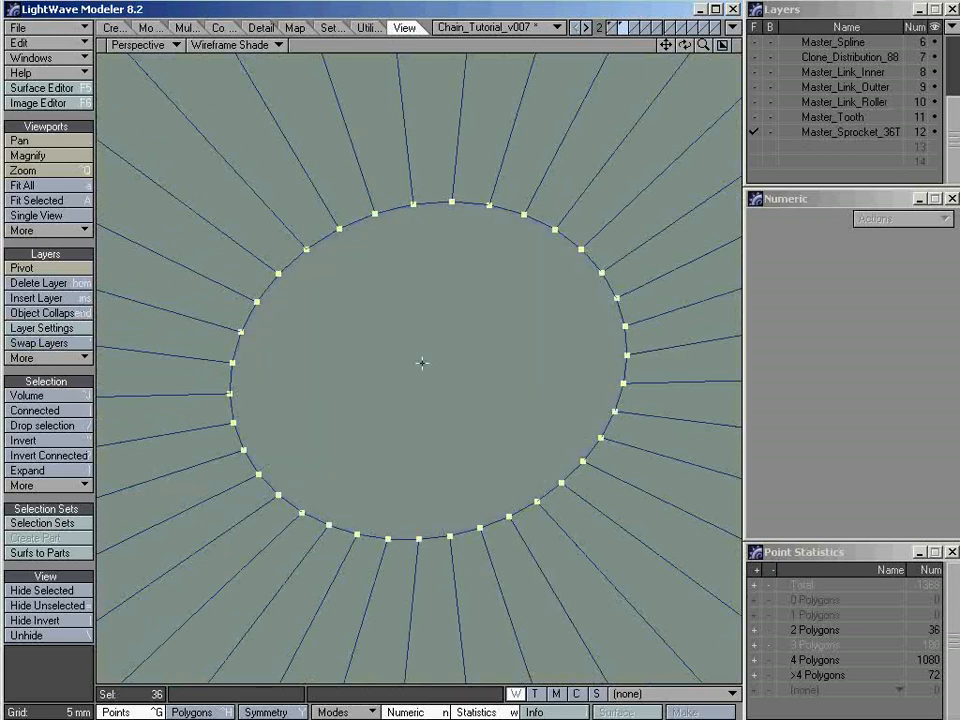
pyautogui.hotkey('ctrl', 'h')
pyautogui.click(430, 363)
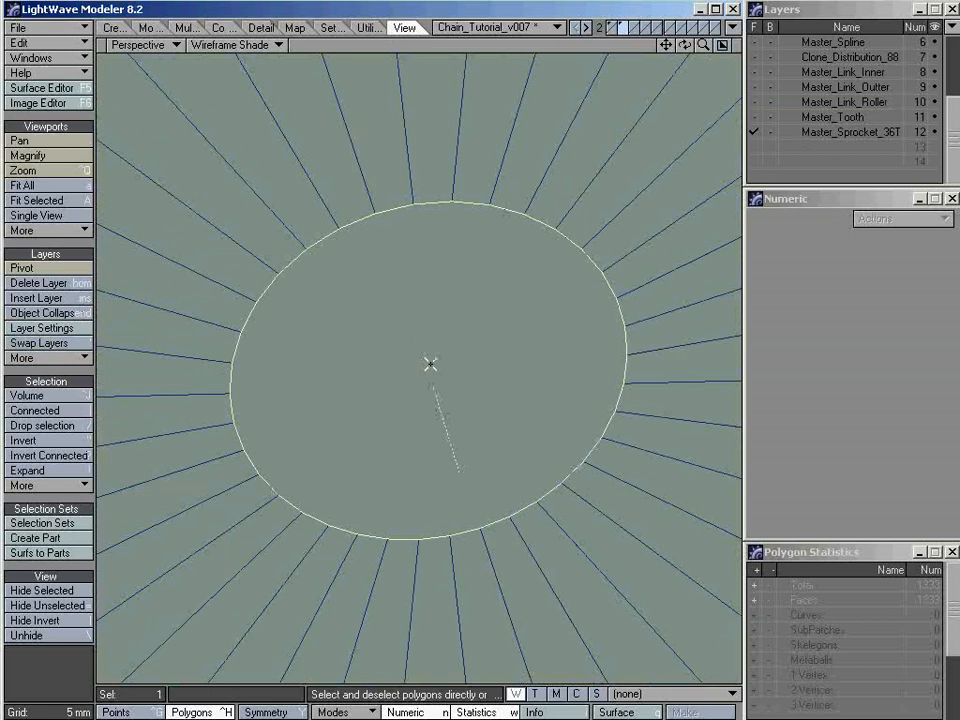
pyautogui.press('/')
# Select two neighbouring points on the centre hole's edge on the sprocket's opposite face
pyautogui.keyDown('ctrl'); pyautogui.keyDown('alt'); pyautogui.moveTo(557, 369); pyautogui.dragTo(399, 274); pyautogui.keyUp('alt'); pyautogui.keyUp('ctrl')
pyautogui.hotkey('ctrl', 'g')
pyautogui.click(366, 304)
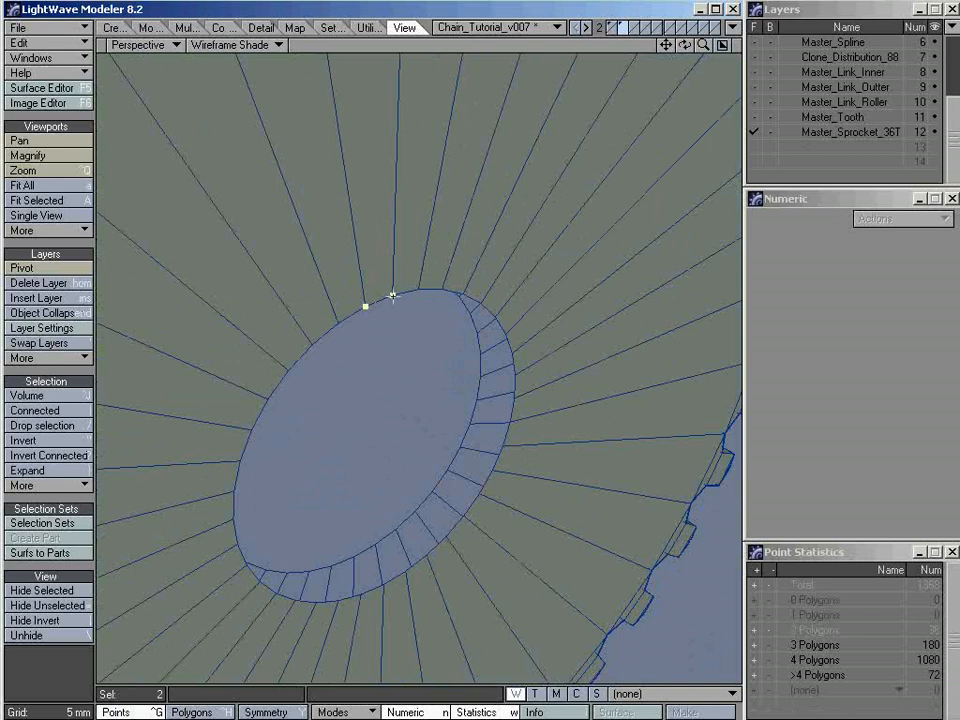
# Loop-select the opposite face's hole edge, make a cap polygon from its points, and clear the selection
pyautogui.click(50, 486)
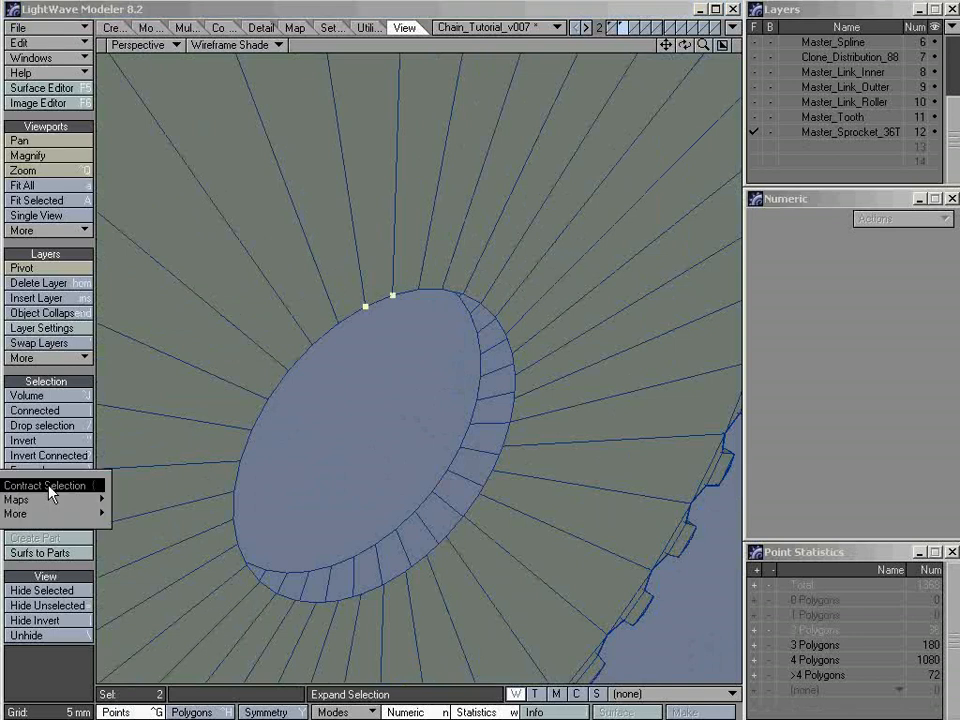
pyautogui.moveTo(62, 516)
pyautogui.click(120, 506)
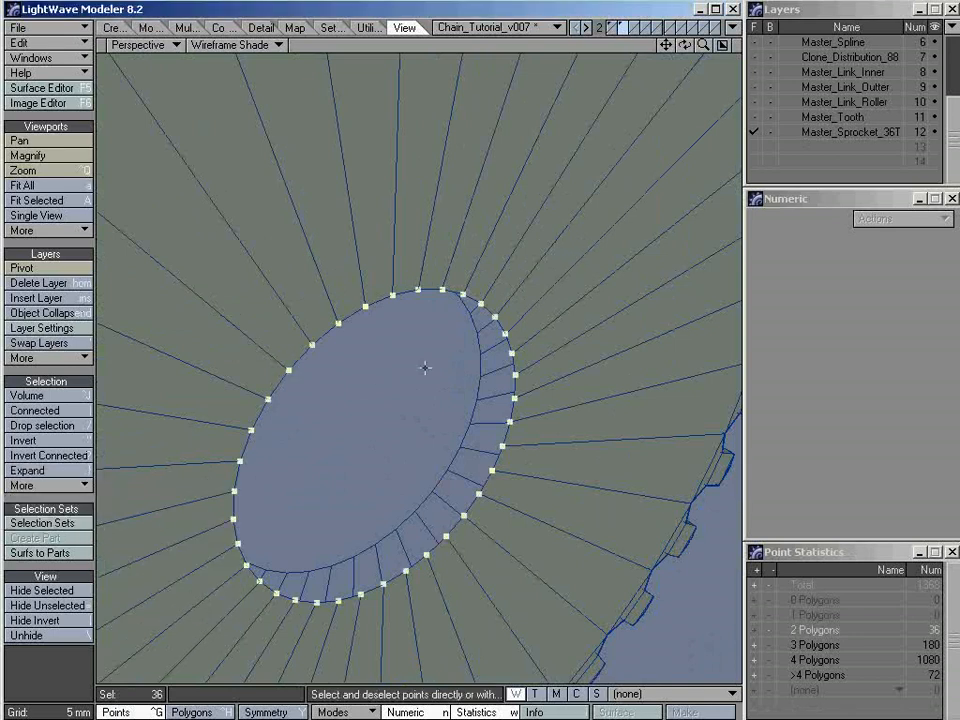
pyautogui.press('k')
pyautogui.press('p')
pyautogui.hotkey('ctrl', 'h')
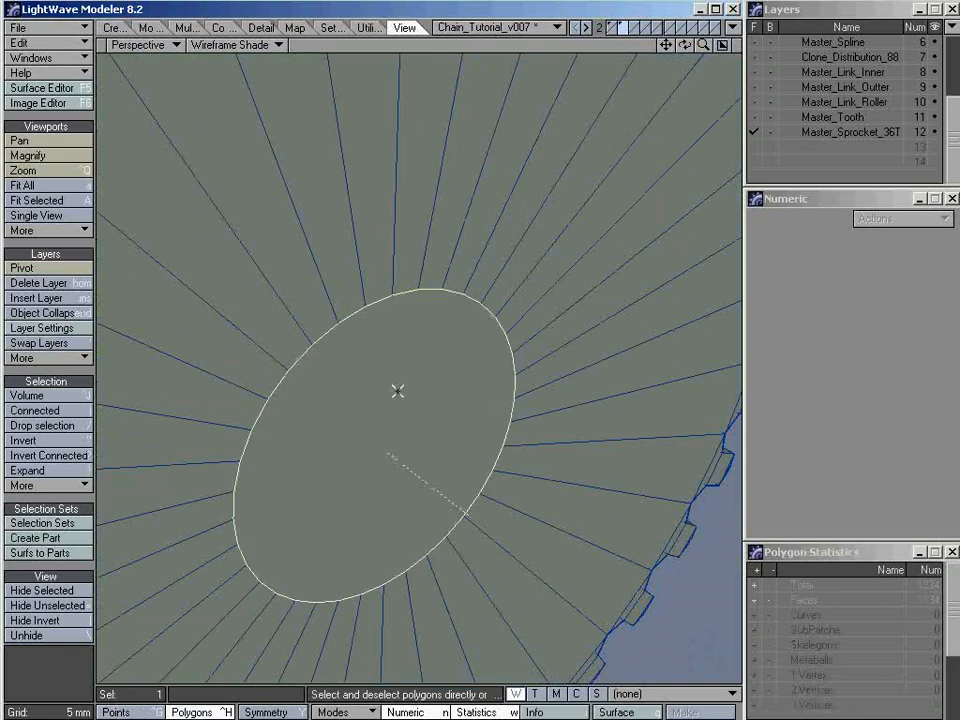
pyautogui.press('a')
pyautogui.press('/')
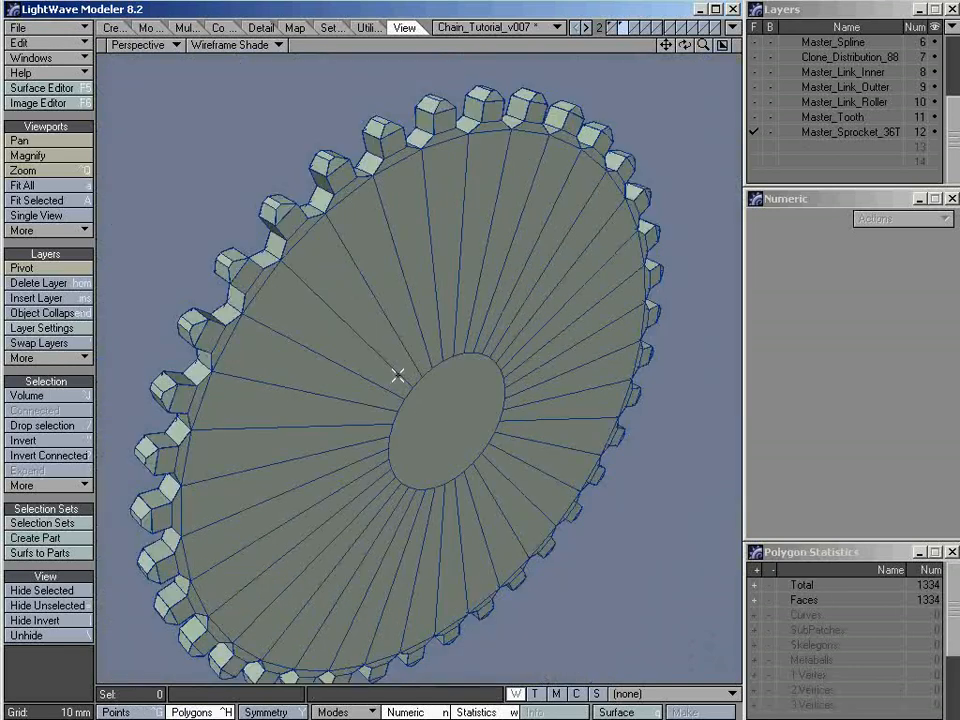
# Examine the cap polygons at the centre of both sprocket faces from several angles
pyautogui.keyDown('alt'); pyautogui.moveTo(495, 405); pyautogui.dragTo(240, 484); pyautogui.keyUp('alt')
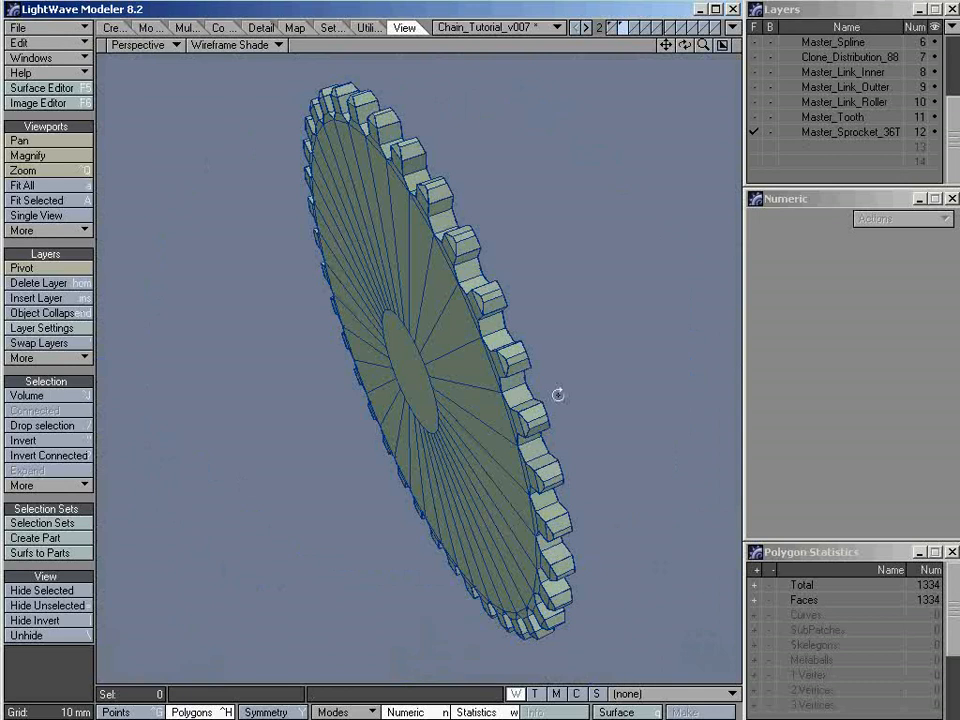
pyautogui.keyDown('alt'); pyautogui.moveTo(558, 395); pyautogui.dragTo(311, 405); pyautogui.keyUp('alt')
pyautogui.click(431, 371)
pyautogui.keyDown('alt'); pyautogui.moveTo(431, 371); pyautogui.dragTo(244, 454); pyautogui.keyUp('alt')
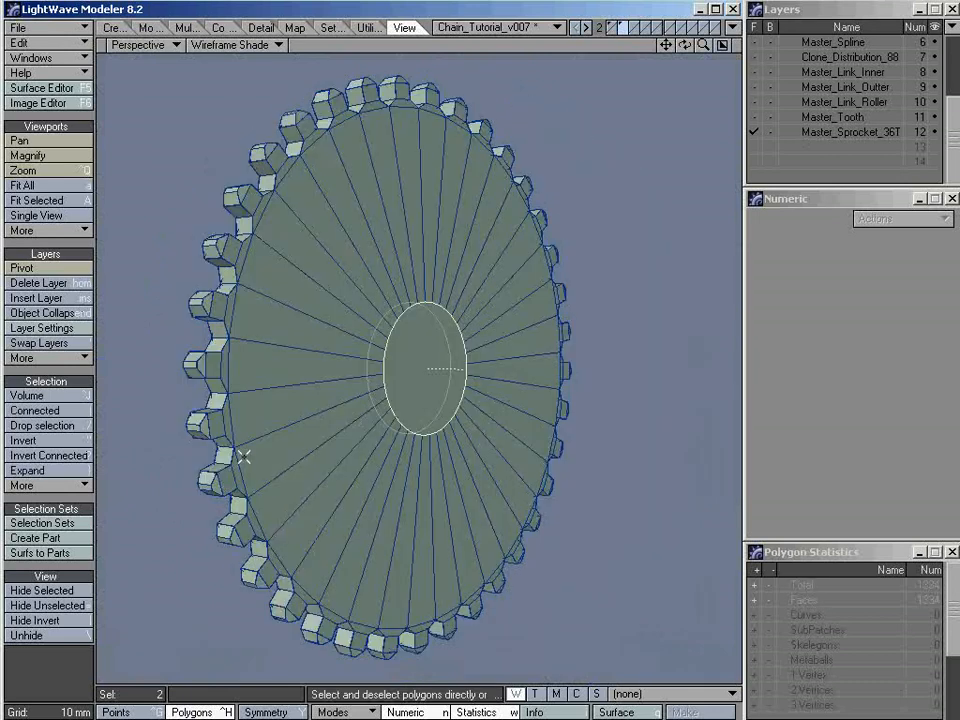
pyautogui.click(441, 377)
pyautogui.keyDown('alt'); pyautogui.moveTo(431, 414); pyautogui.dragTo(274, 420); pyautogui.keyUp('alt')
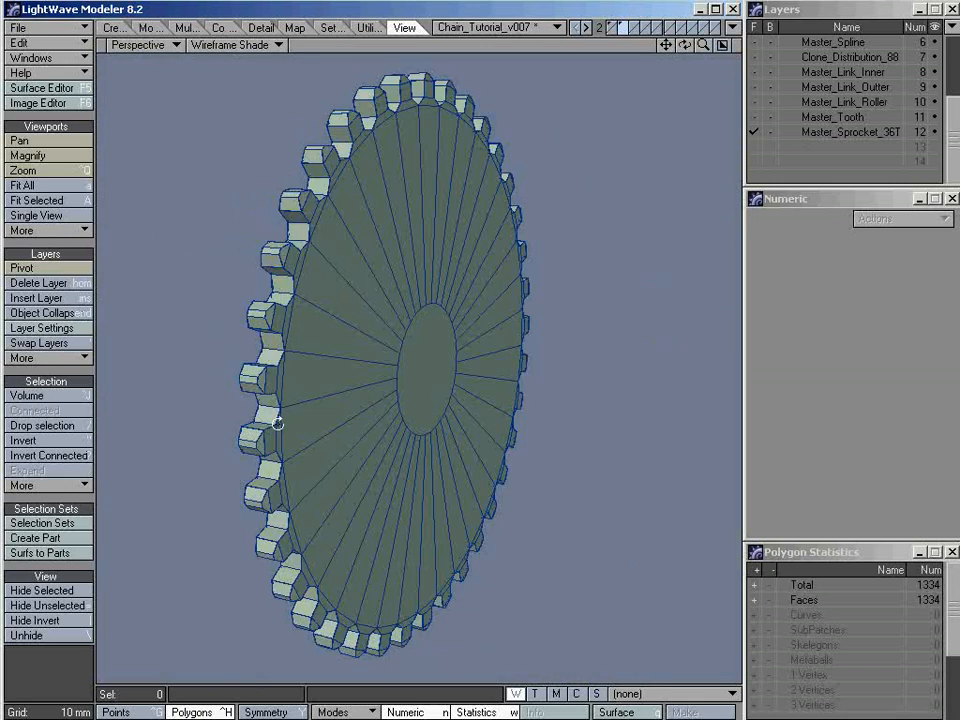
pyautogui.keyDown('alt'); pyautogui.moveTo(491, 388); pyautogui.dragTo(401, 401); pyautogui.keyUp('alt')
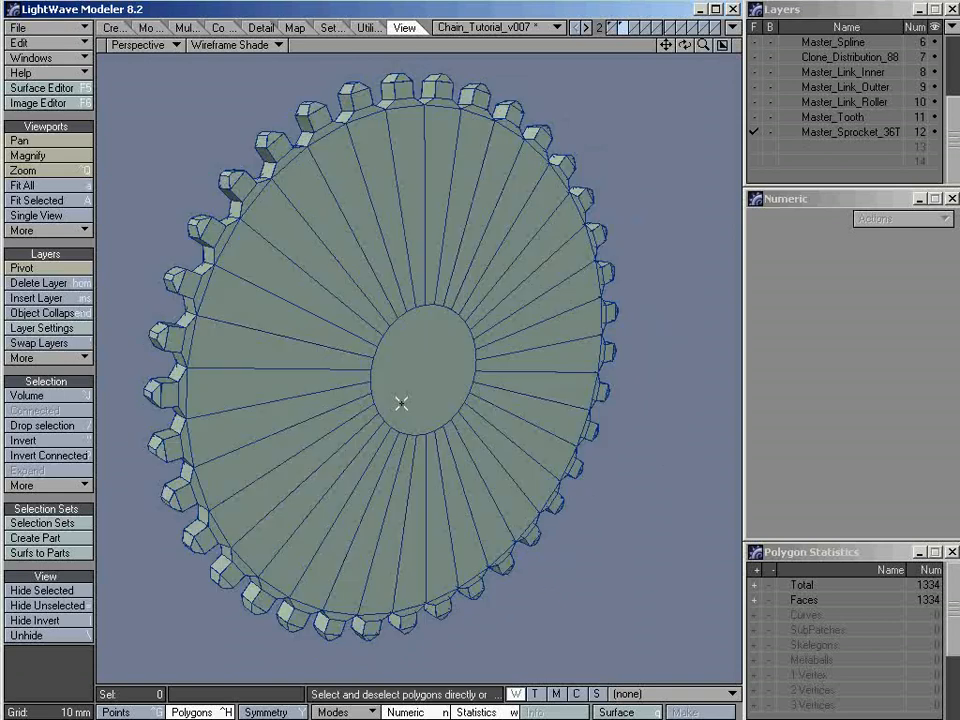
pyautogui.keyDown('alt'); pyautogui.moveTo(440, 358); pyautogui.dragTo(523, 369); pyautogui.keyUp('alt')
pyautogui.keyDown('alt'); pyautogui.moveTo(424, 369); pyautogui.dragTo(300, 363); pyautogui.keyUp('alt')
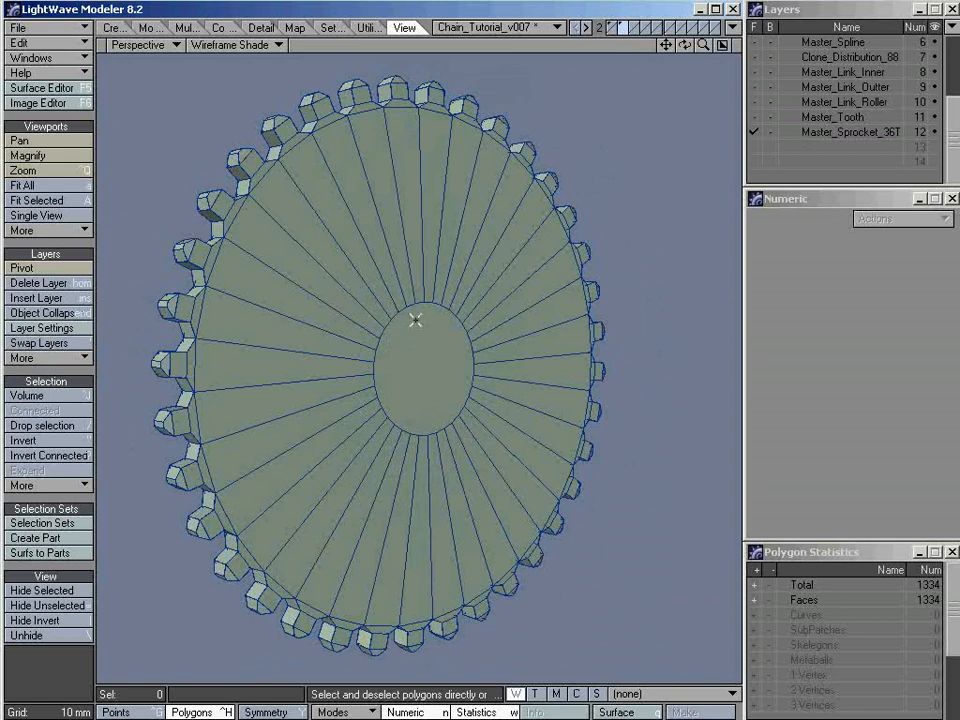
pyautogui.keyDown('alt'); pyautogui.moveTo(411, 408); pyautogui.dragTo(499, 396); pyautogui.keyUp('alt')
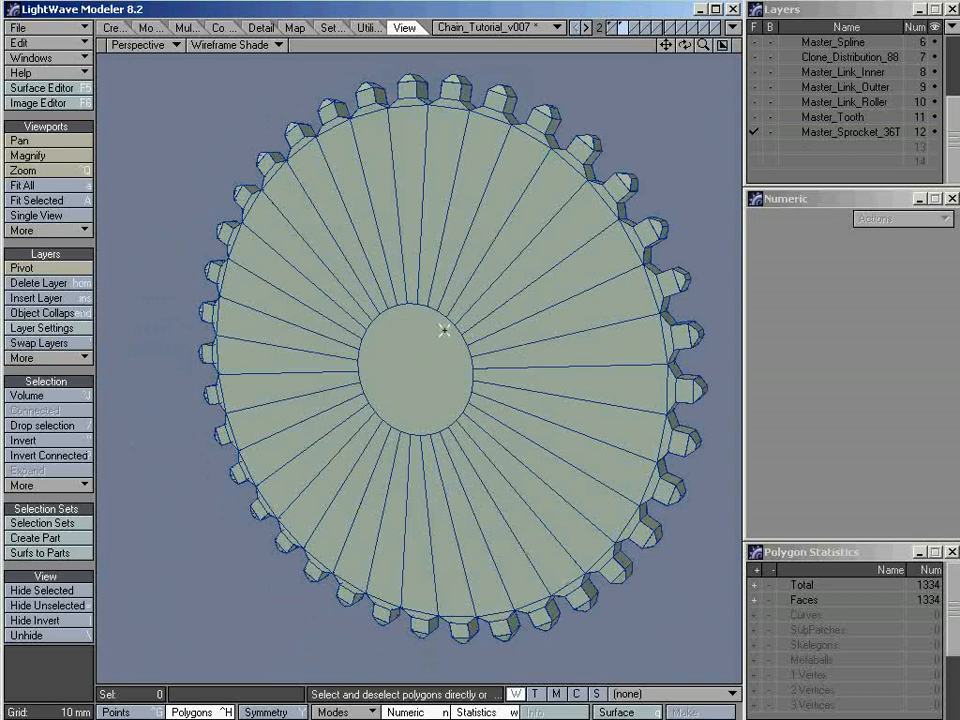
pyautogui.keyDown('alt'); pyautogui.moveTo(424, 373); pyautogui.dragTo(311, 418); pyautogui.keyUp('alt')
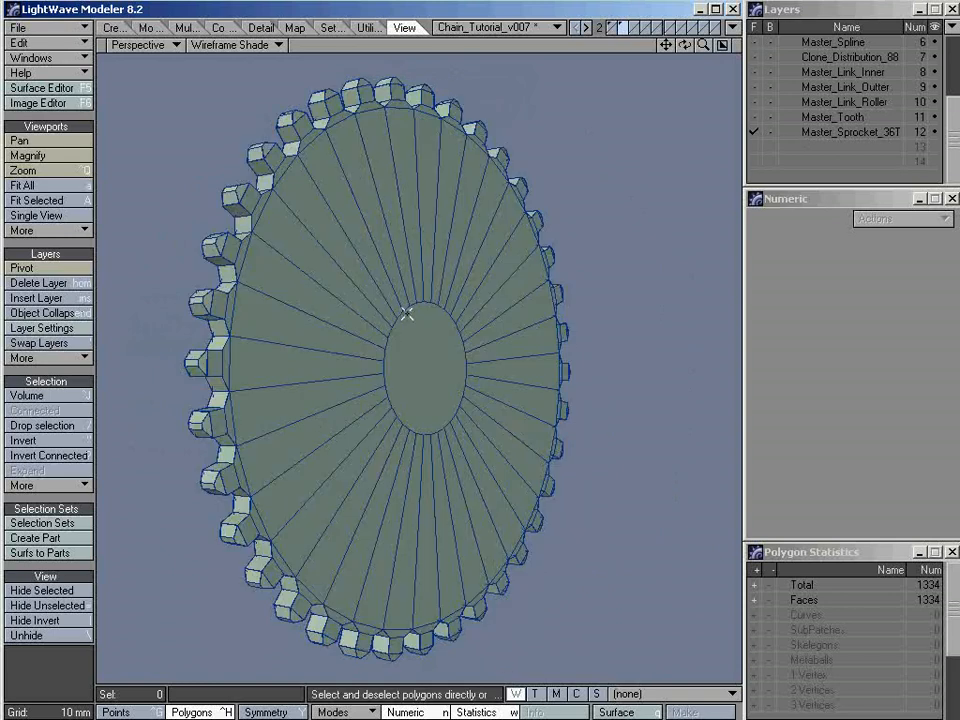
# Select the centre cap polygons on both sprocket faces and bridge them into a through hole
pyautogui.click(418, 369)
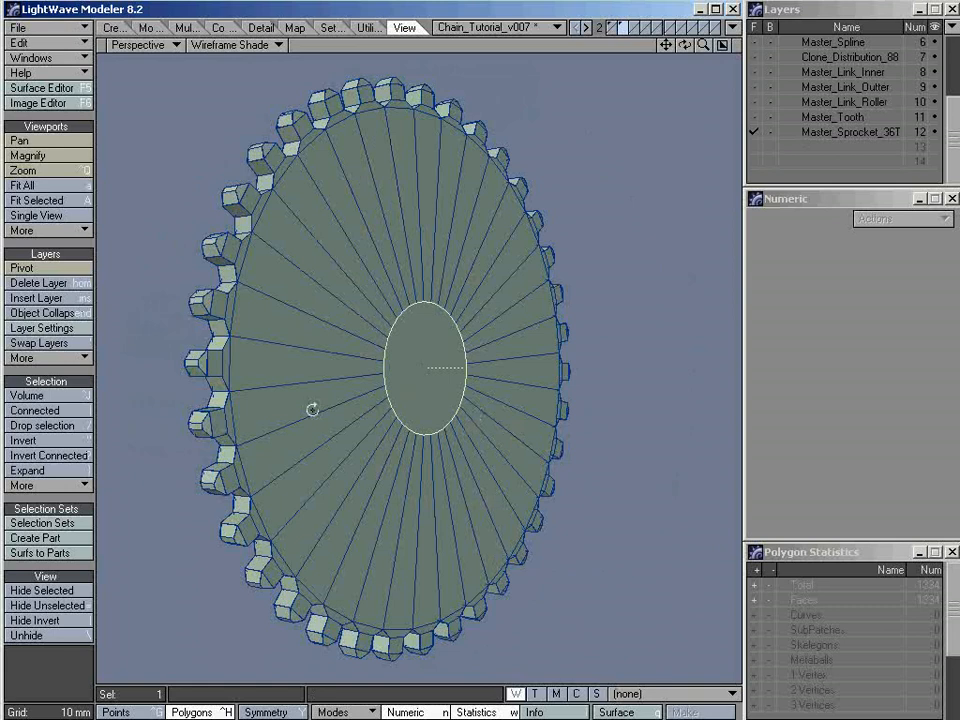
pyautogui.keyDown('alt'); pyautogui.moveTo(311, 407); pyautogui.dragTo(523, 380); pyautogui.keyUp('alt')
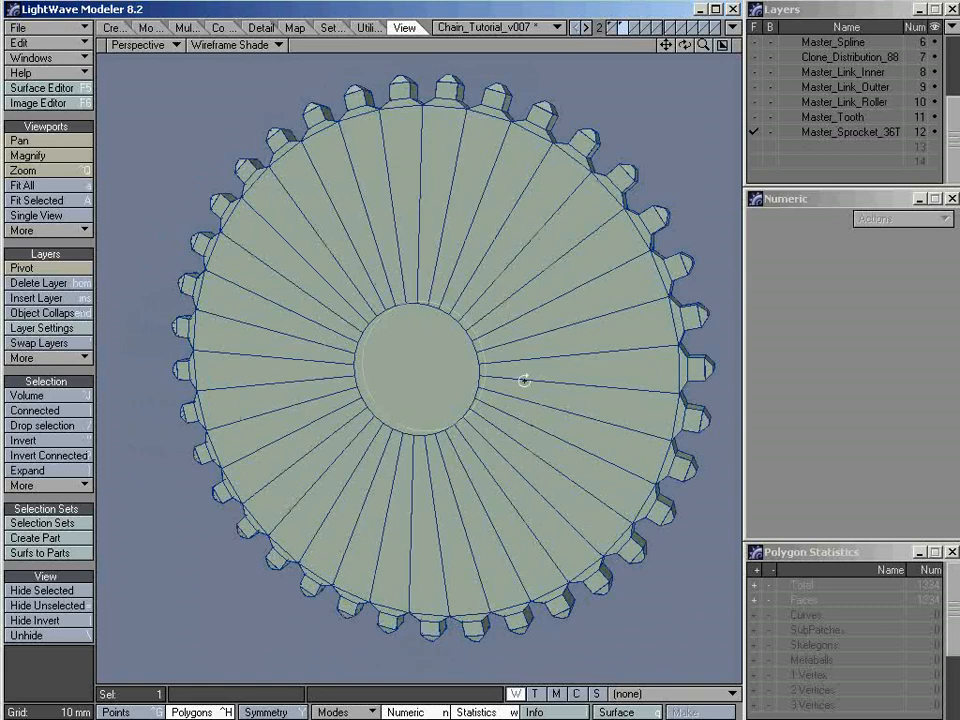
pyautogui.click(412, 364)
pyautogui.keyDown('alt'); pyautogui.moveTo(386, 356); pyautogui.dragTo(332, 339); pyautogui.keyUp('alt')
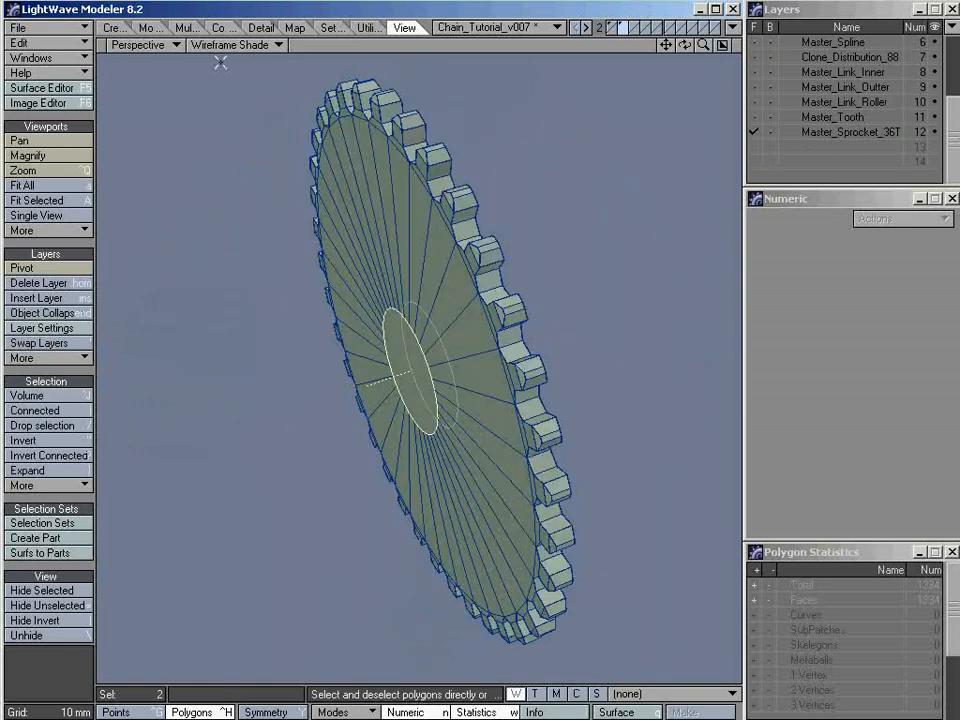
pyautogui.click(218, 27)
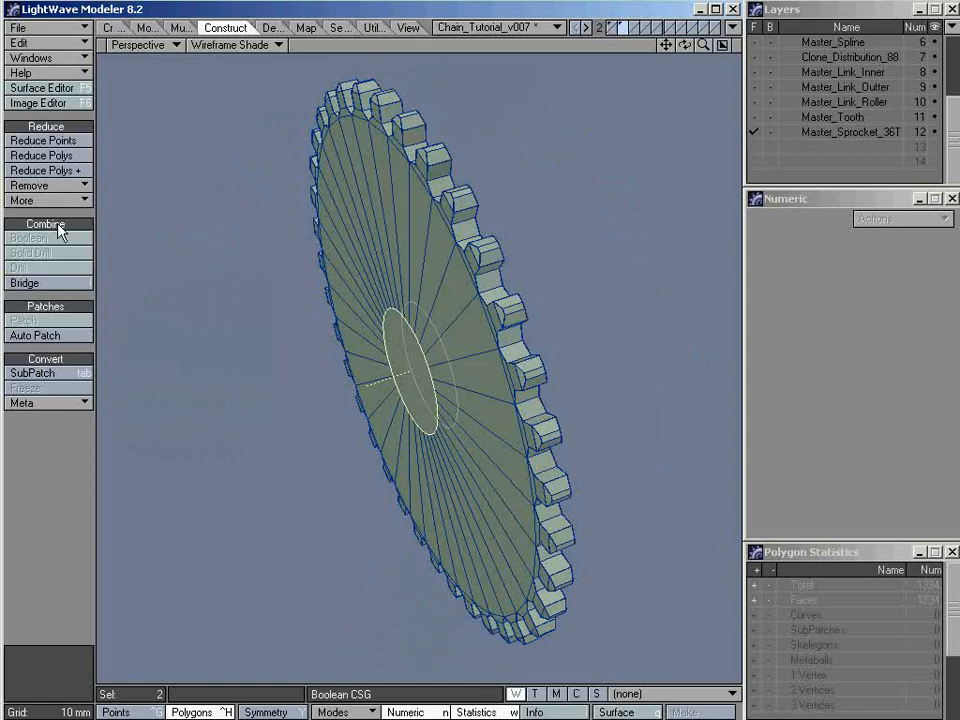
pyautogui.click(57, 285)
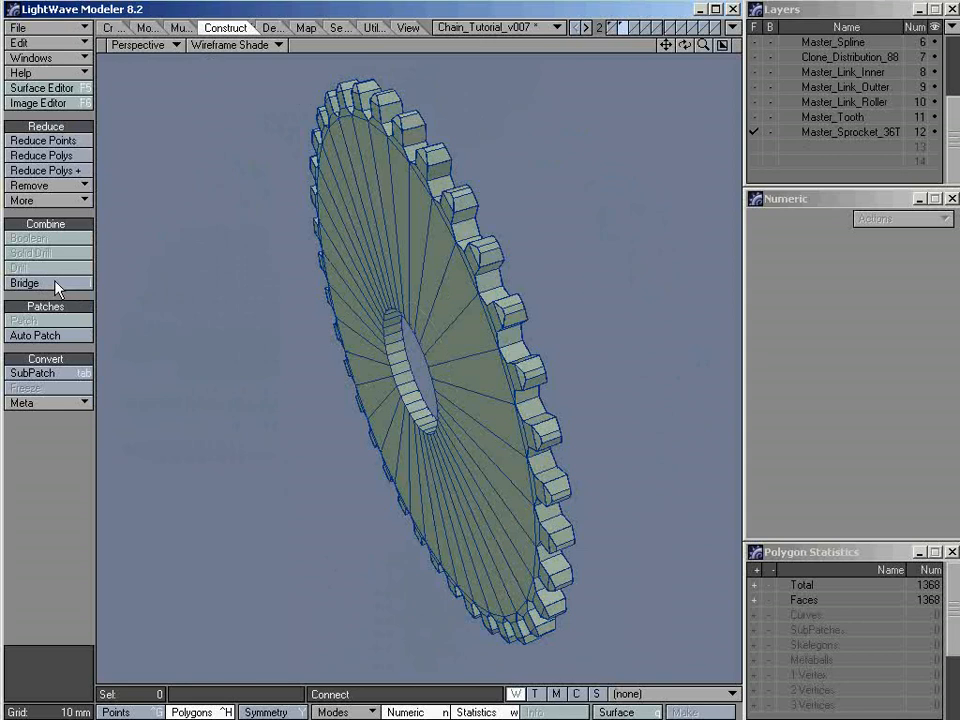
# Examine the bridged centre hole and the tooth geometry around the sprocket's rim from several angles
pyautogui.keyDown('alt'); pyautogui.moveTo(336, 375); pyautogui.dragTo(385, 371); pyautogui.keyUp('alt')
pyautogui.keyDown('alt'); pyautogui.moveTo(385, 371); pyautogui.dragTo(450, 411); pyautogui.keyUp('alt')
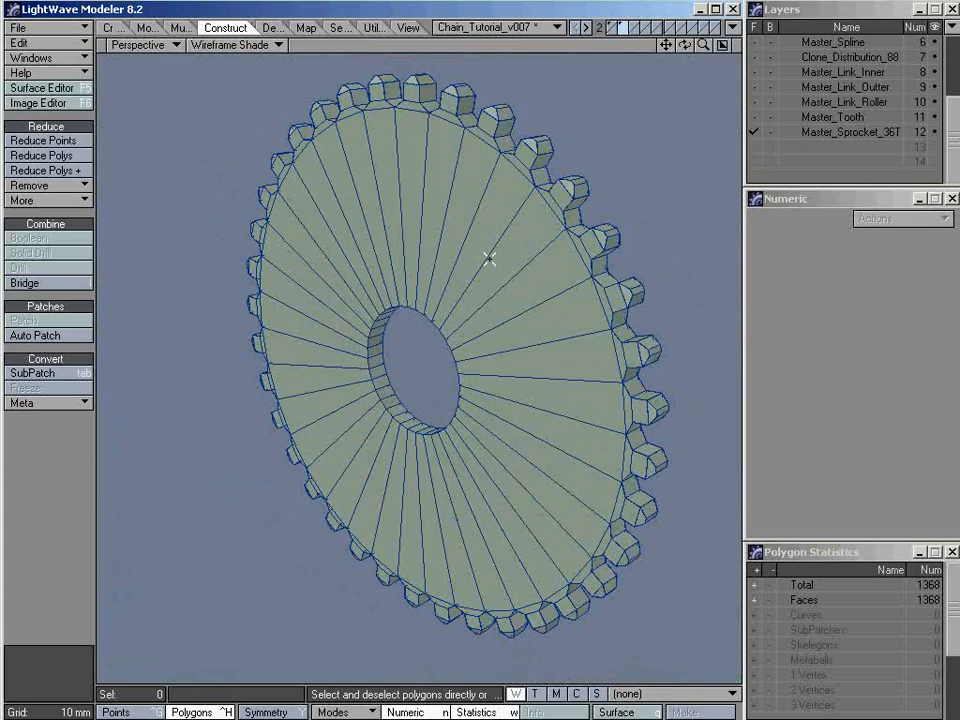
pyautogui.hotkey('ctrl', 'g')
pyautogui.hotkey('ctrl', 'h')
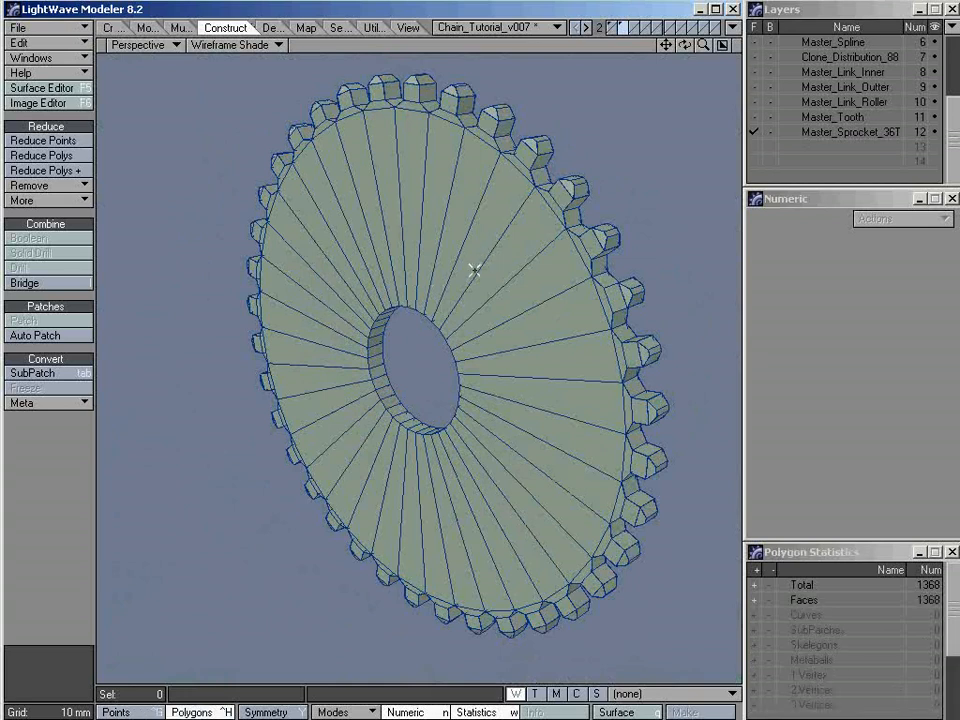
pyautogui.keyDown('alt'); pyautogui.moveTo(474, 270); pyautogui.dragTo(426, 315); pyautogui.keyUp('alt')
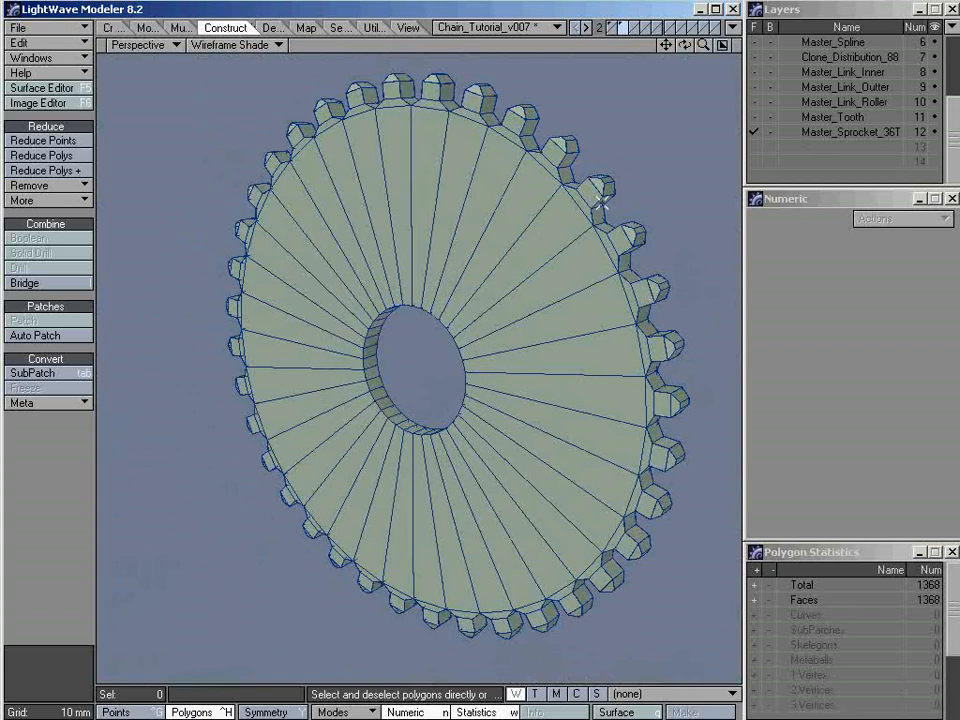
pyautogui.scroll(2, 600, 215)
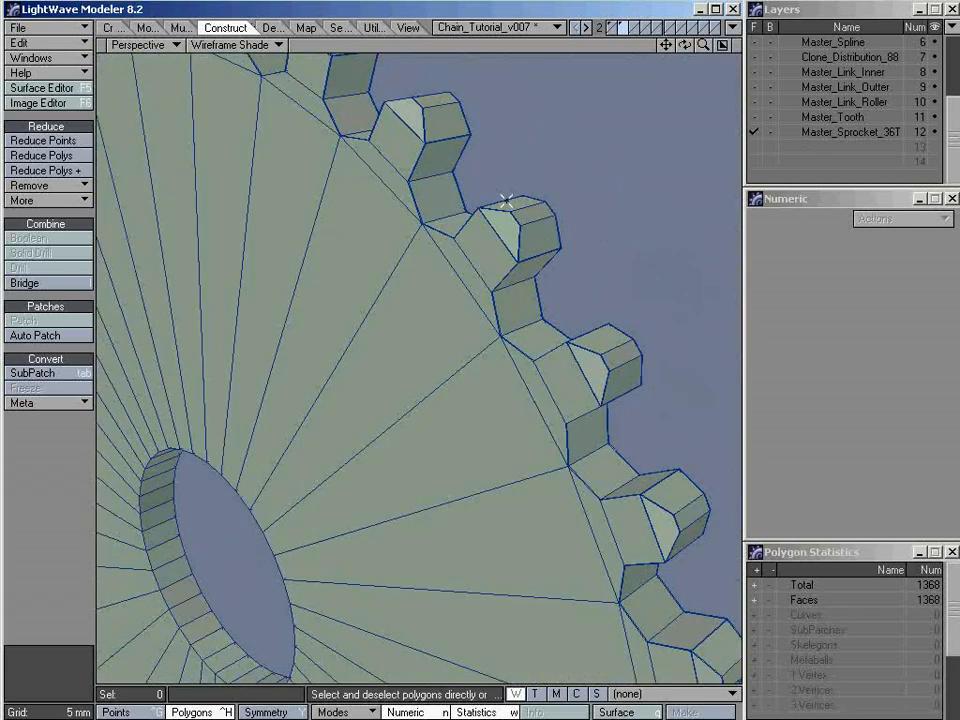
pyautogui.keyDown('alt'); pyautogui.moveTo(506, 247); pyautogui.dragTo(568, 259); pyautogui.keyUp('alt')
pyautogui.scroll(-2, 568, 259)
pyautogui.keyDown('alt'); pyautogui.moveTo(422, 319); pyautogui.dragTo(495, 279); pyautogui.keyUp('alt')
pyautogui.press('a')
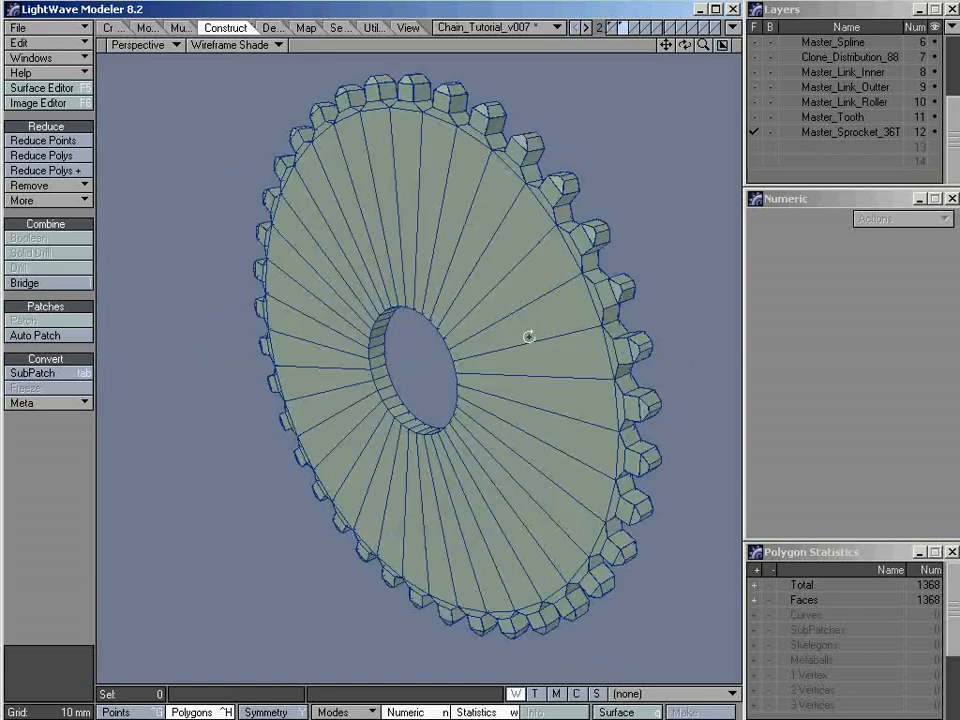
pyautogui.keyDown('alt'); pyautogui.moveTo(527, 336); pyautogui.dragTo(470, 336); pyautogui.keyUp('alt')
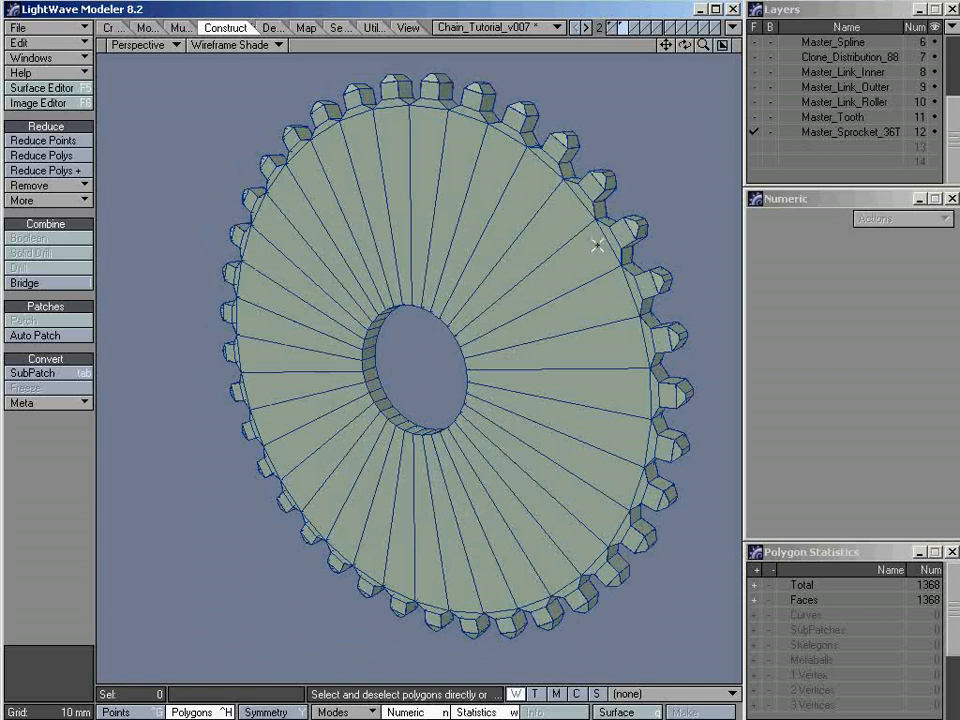
# Preview the sprocket as SubPatches in Texture shading, inspect its hole edge and teeth, and restore wireframe shading and plain polygons
pyautogui.press('Tab')
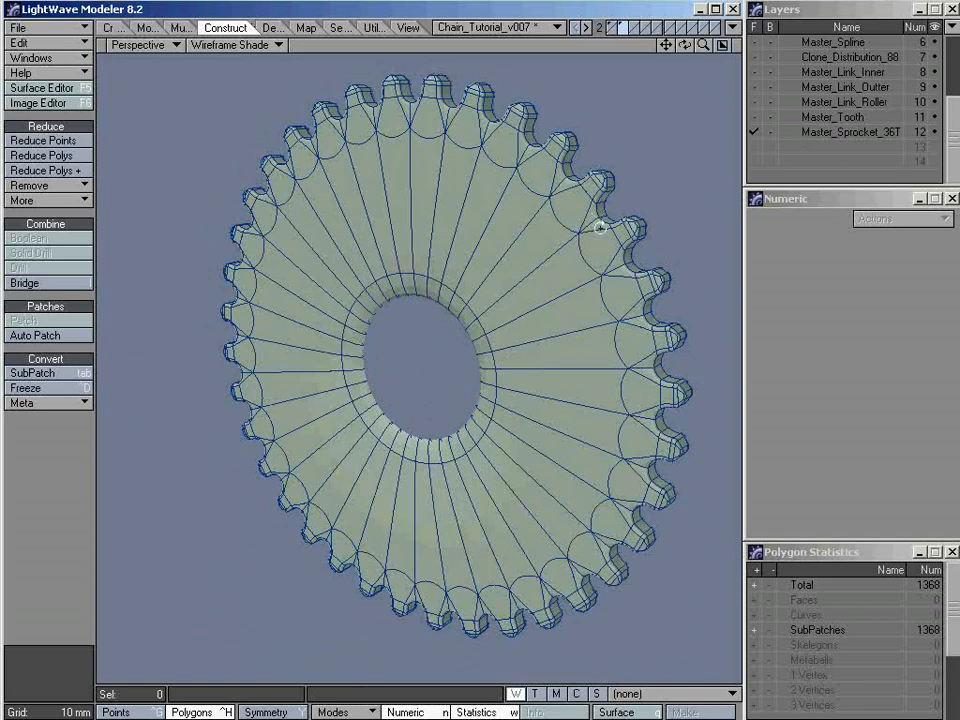
pyautogui.keyDown('alt'); pyautogui.moveTo(599, 228); pyautogui.dragTo(543, 284); pyautogui.keyUp('alt')
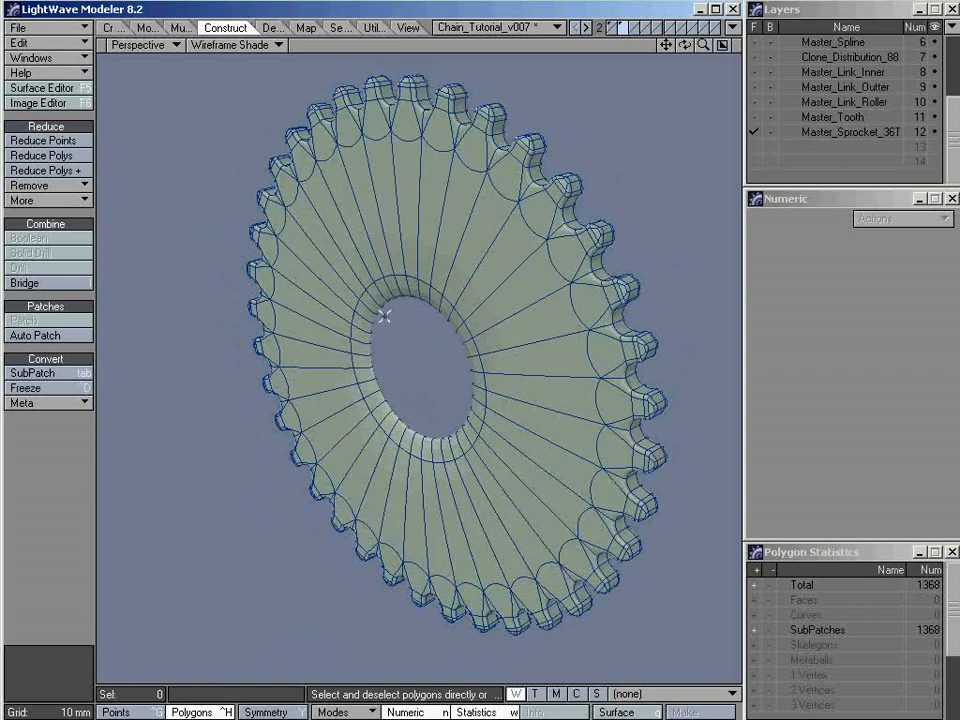
pyautogui.keyDown('alt'); pyautogui.moveTo(474, 459); pyautogui.dragTo(437, 375); pyautogui.keyUp('alt')
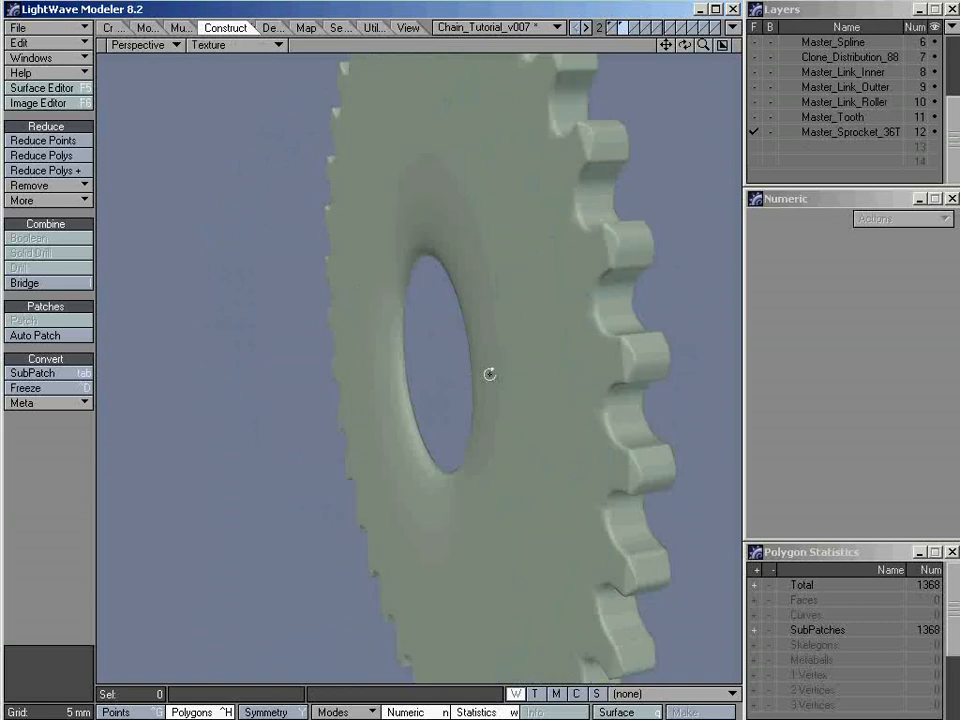
pyautogui.keyDown('alt'); pyautogui.moveTo(489, 373); pyautogui.dragTo(690, 332); pyautogui.keyUp('alt')
pyautogui.keyDown('alt'); pyautogui.keyDown('shift'); pyautogui.moveTo(645, 268); pyautogui.dragTo(532, 275); pyautogui.keyUp('shift'); pyautogui.keyUp('alt')
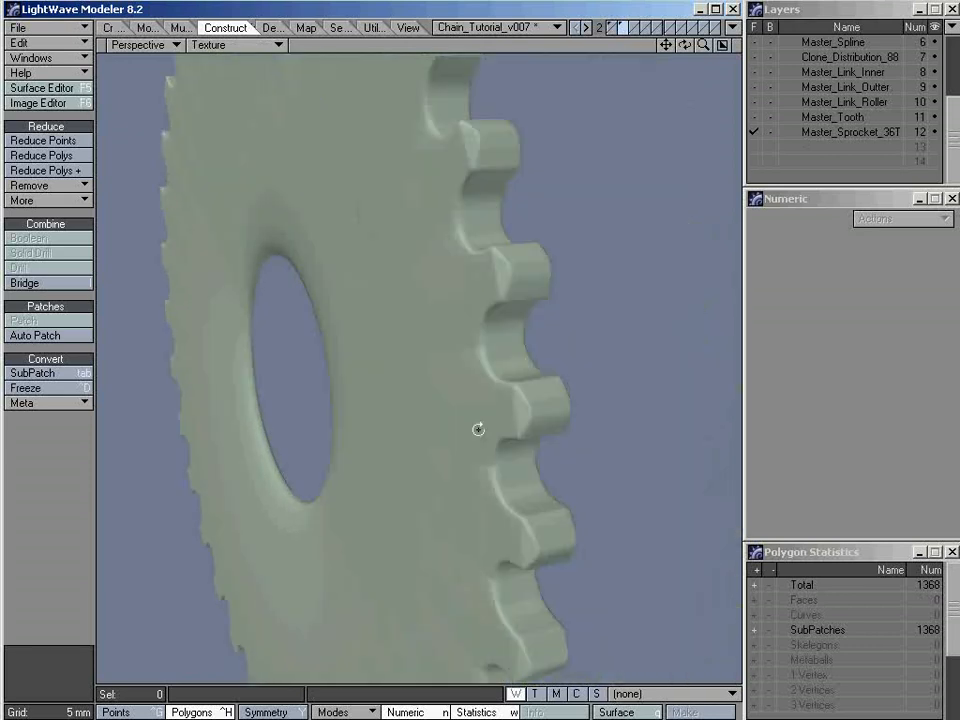
pyautogui.keyDown('alt'); pyautogui.moveTo(478, 429); pyautogui.dragTo(550, 415); pyautogui.keyUp('alt')
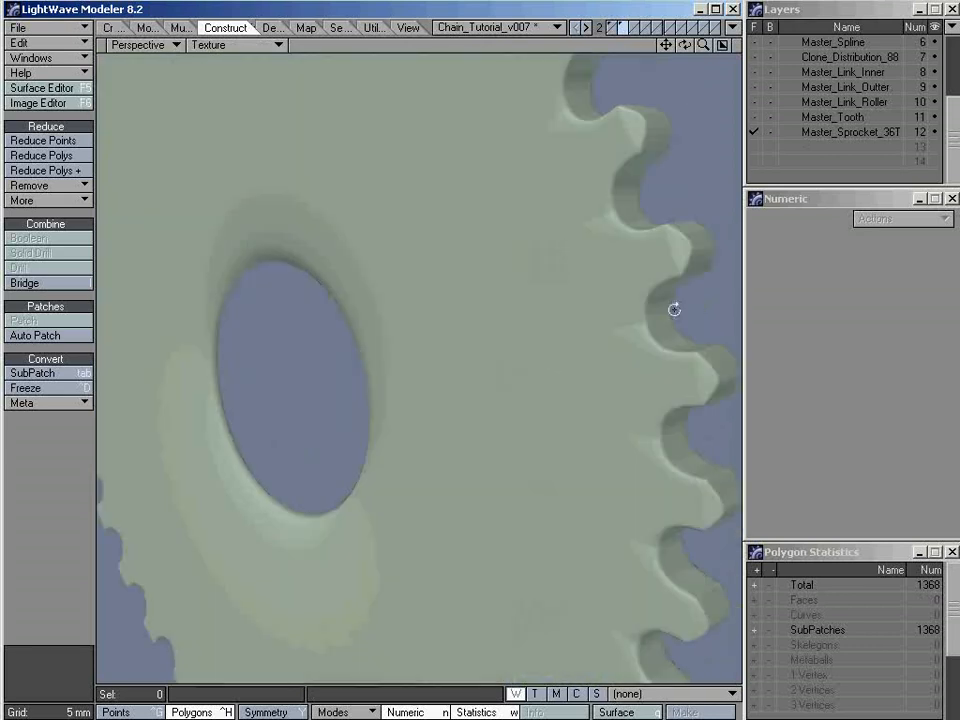
pyautogui.keyDown('alt'); pyautogui.moveTo(675, 309); pyautogui.dragTo(609, 281); pyautogui.keyUp('alt')
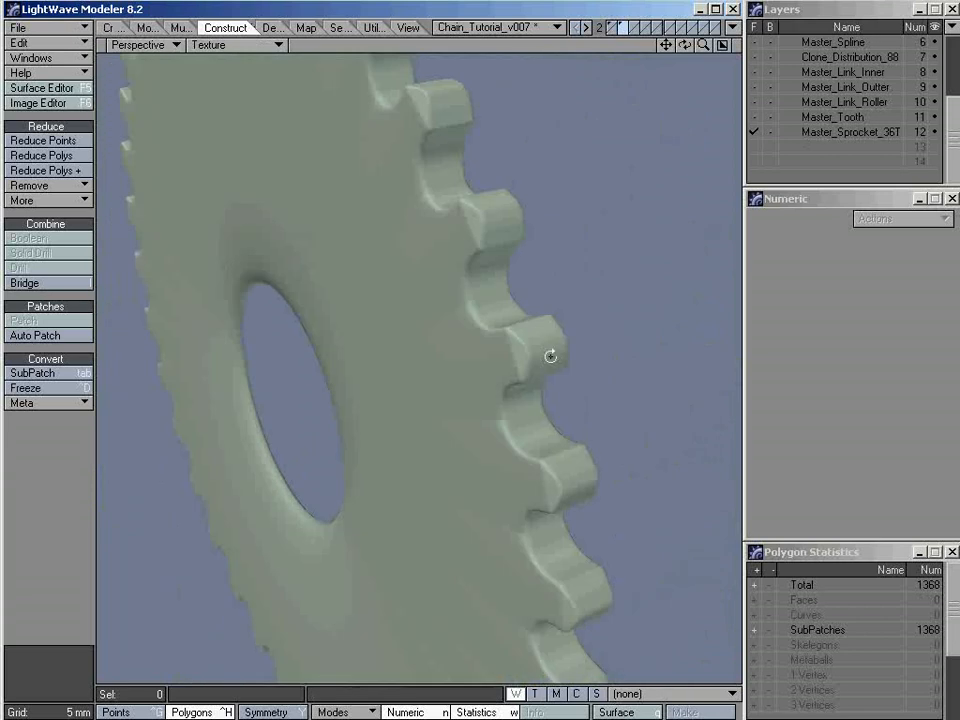
pyautogui.keyDown('ctrl'); pyautogui.keyDown('alt'); pyautogui.moveTo(540, 343); pyautogui.dragTo(509, 340); pyautogui.keyUp('alt'); pyautogui.keyUp('ctrl')
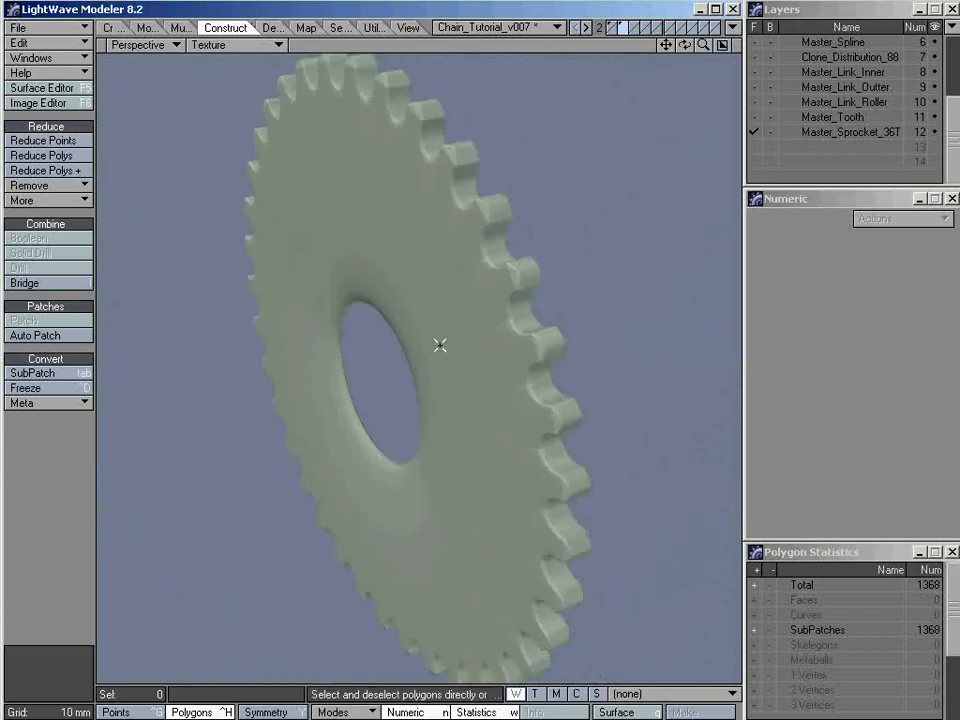
pyautogui.press('KP_6')
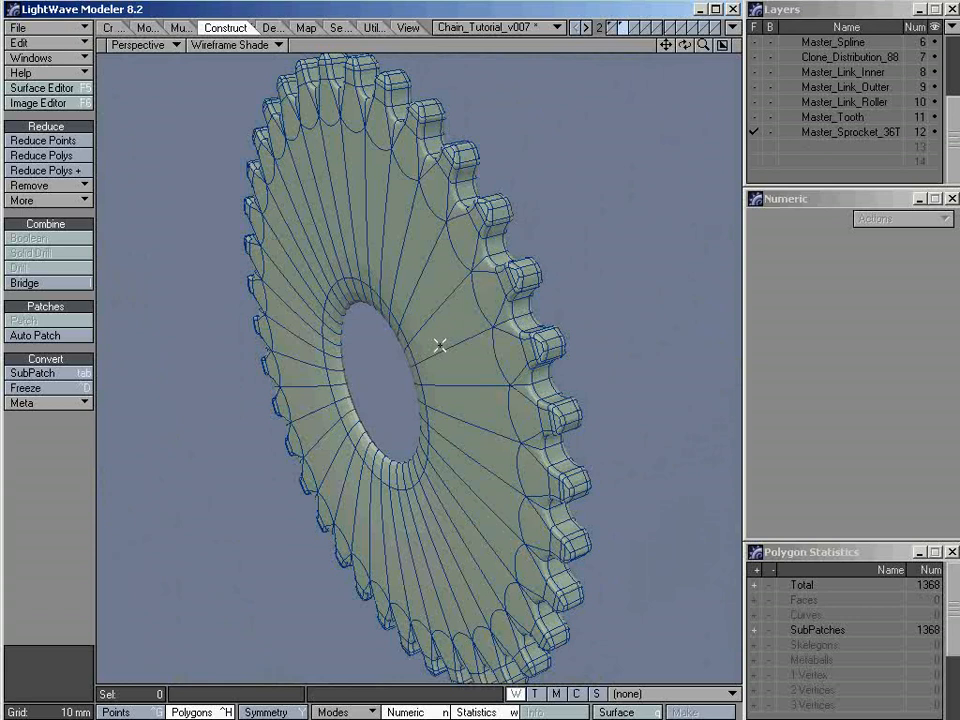
pyautogui.press('Tab')
pyautogui.keyDown('alt'); pyautogui.moveTo(396, 369); pyautogui.dragTo(396, 407); pyautogui.keyUp('alt')
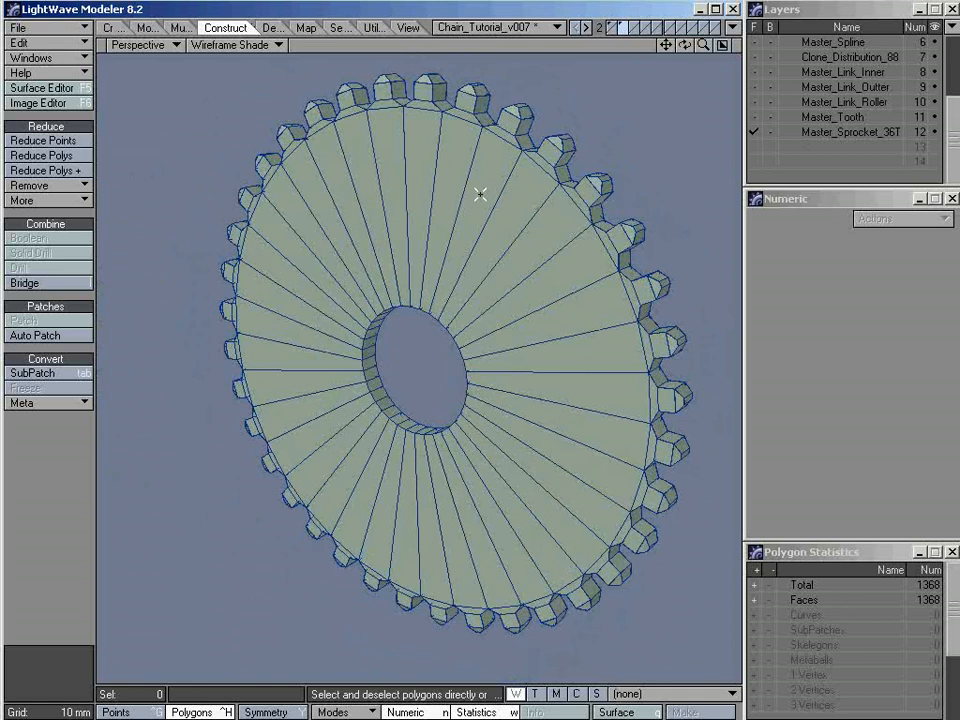
# Run Band Saw Pro from two neighbouring wedge polygons on the sprocket's face, clearing the previous cuts and placing one at 2%
pyautogui.moveTo(480, 194)
pyautogui.mouseDown()
pyautogui.moveTo(499, 216)
pyautogui.moveTo(478, 204)
pyautogui.mouseUp()
pyautogui.hotkey('shift', 'z')
pyautogui.hotkey('ctrl', 'z')
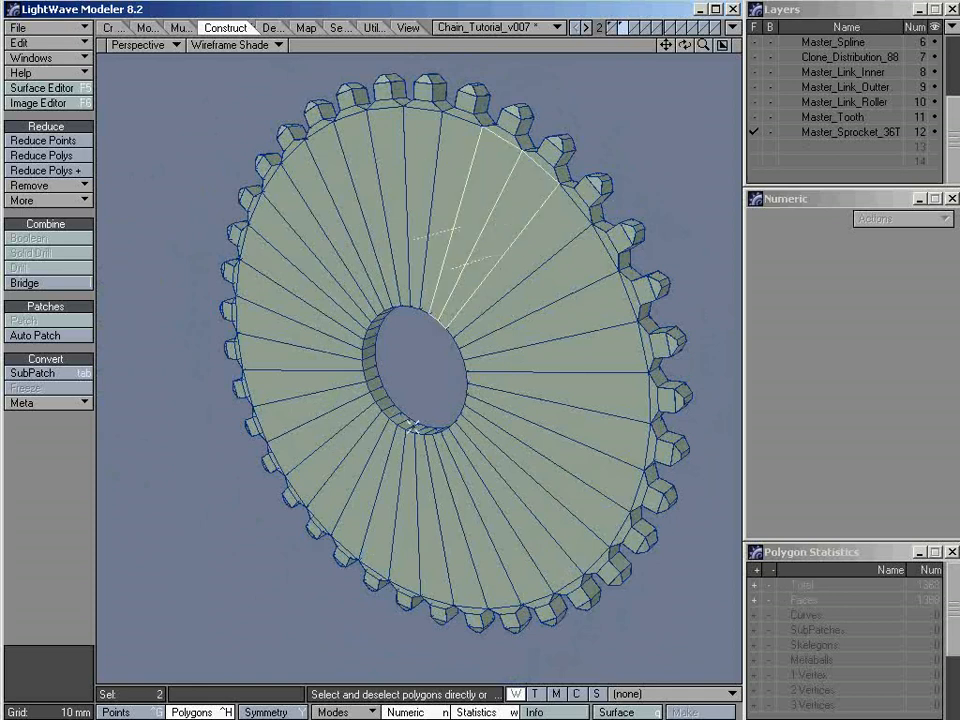
pyautogui.click(184, 27)
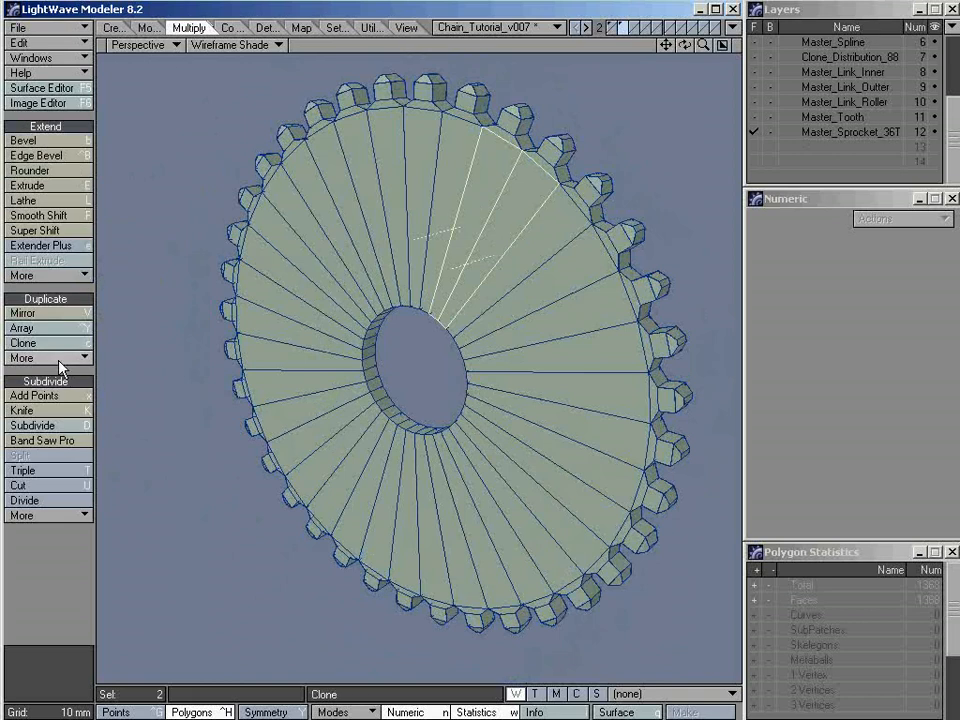
pyautogui.click(45, 440)
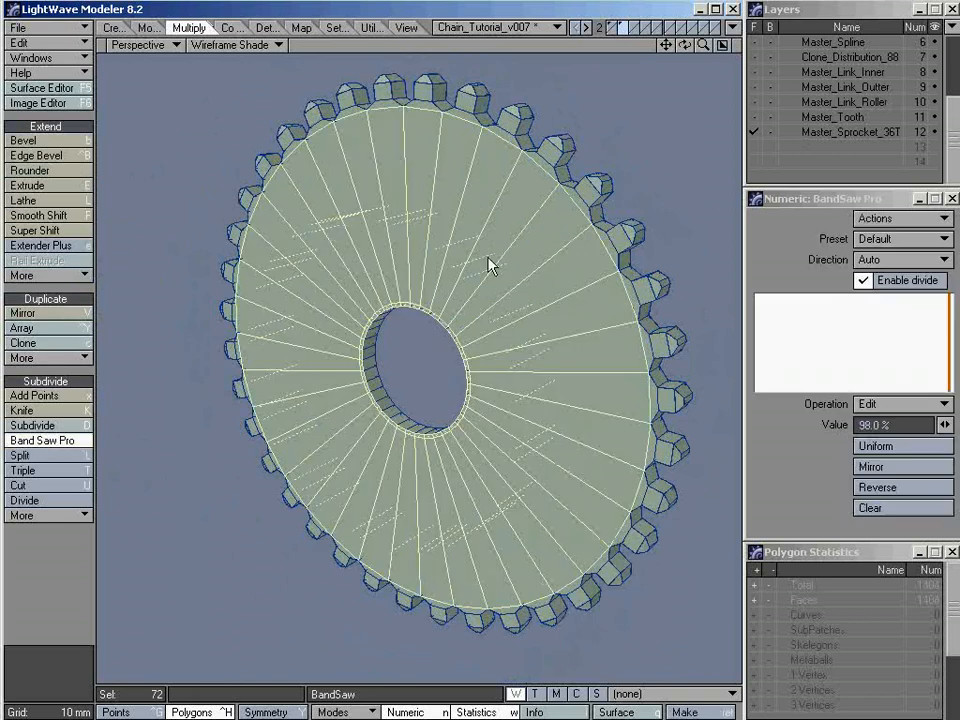
pyautogui.click(900, 508)
pyautogui.click(884, 425)
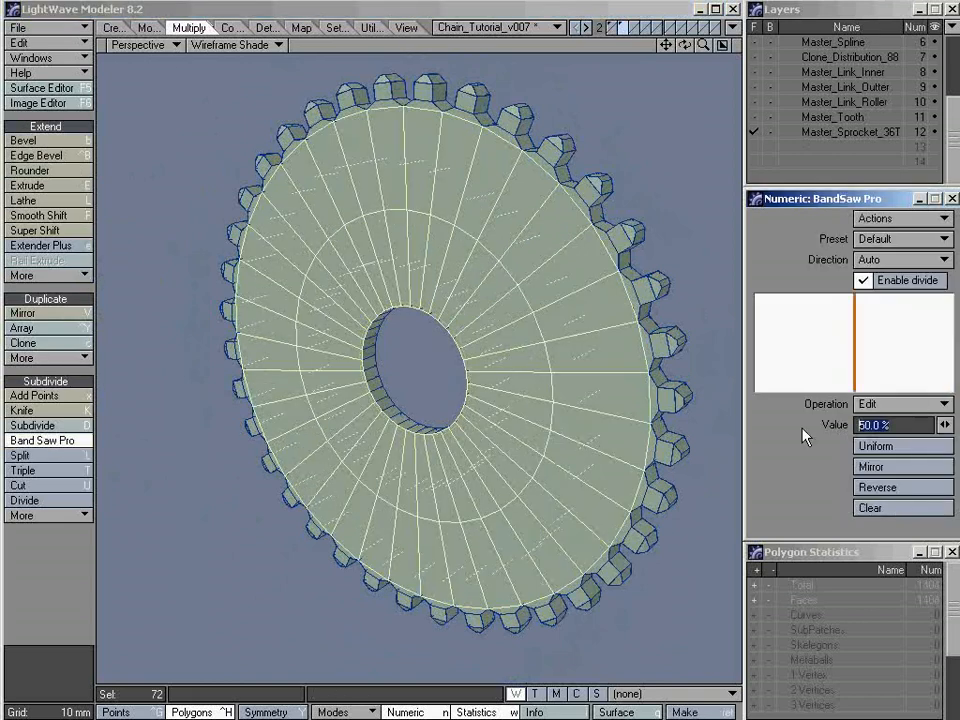
pyautogui.write('2')
pyautogui.press('Return')
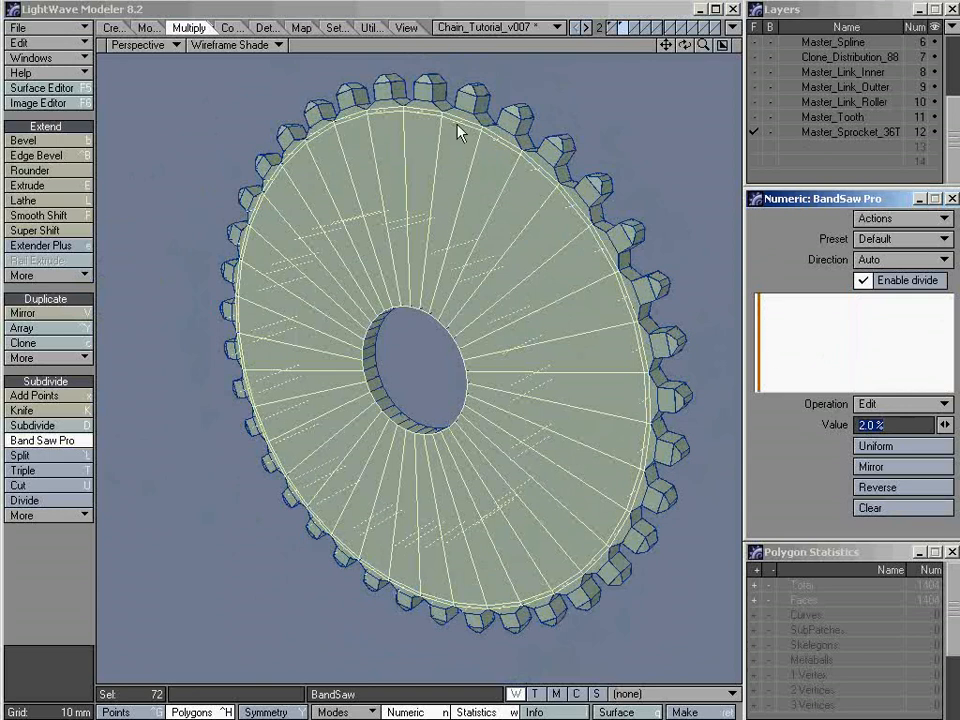
# Mirror the 2% cut to the other end of the wedges, finish Band Saw Pro, and clear the selection
pyautogui.click(903, 467)
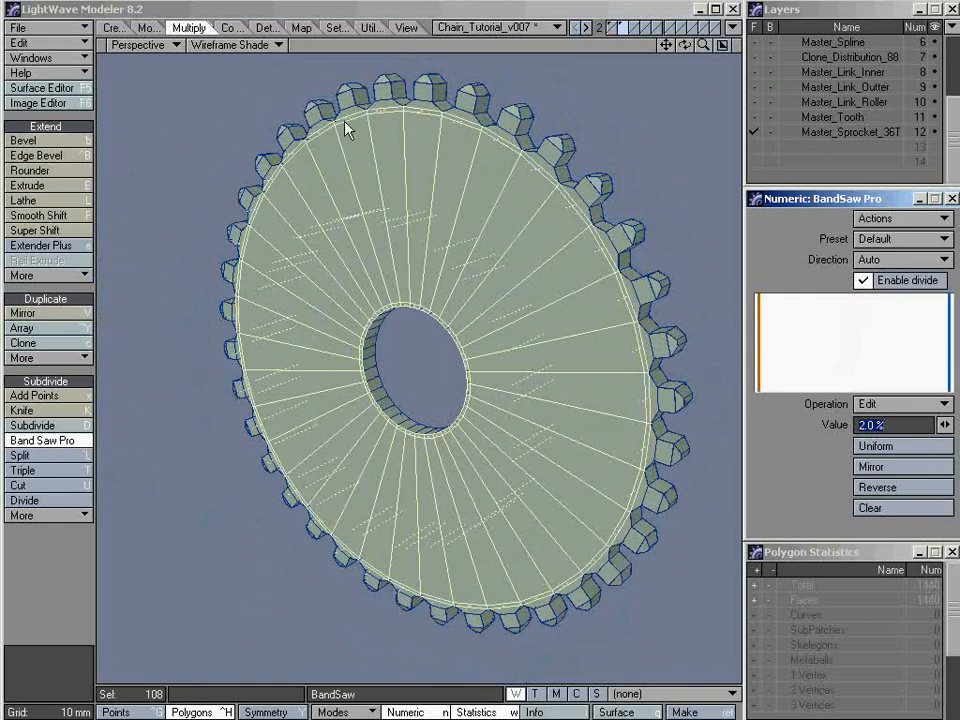
pyautogui.click(428, 23)
pyautogui.press('space')
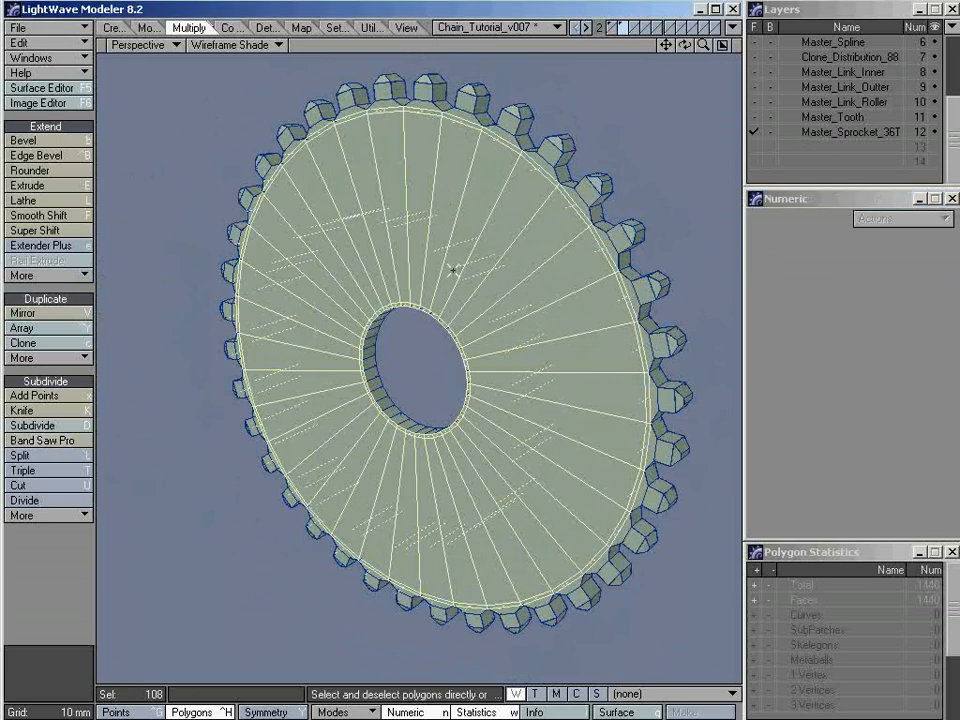
pyautogui.press('/')
# Cut the sprocket's opposite face with the same mirrored 2% Band Saw Pro settings from two neighbouring wedges, and deselect
pyautogui.keyDown('alt'); pyautogui.moveTo(469, 278); pyautogui.dragTo(476, 315); pyautogui.keyUp('alt')
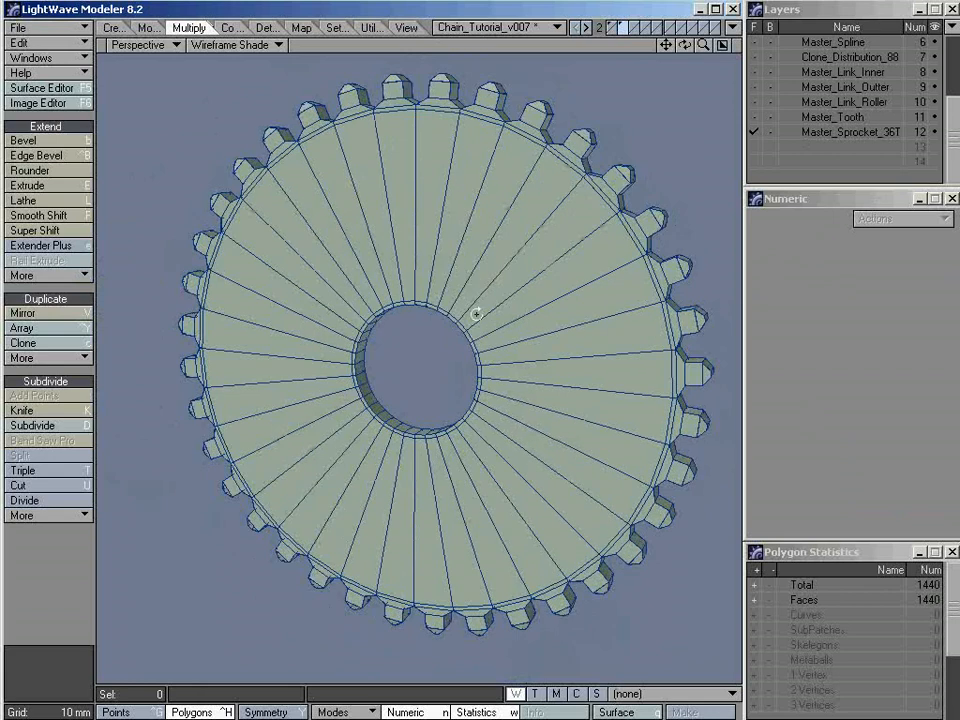
pyautogui.moveTo(634, 328)
pyautogui.keyDown('alt'); pyautogui.mouseDown()
pyautogui.moveTo(553, 369)
pyautogui.moveTo(248, 396)
pyautogui.moveTo(407, 186)
pyautogui.mouseUp(); pyautogui.keyUp('alt')
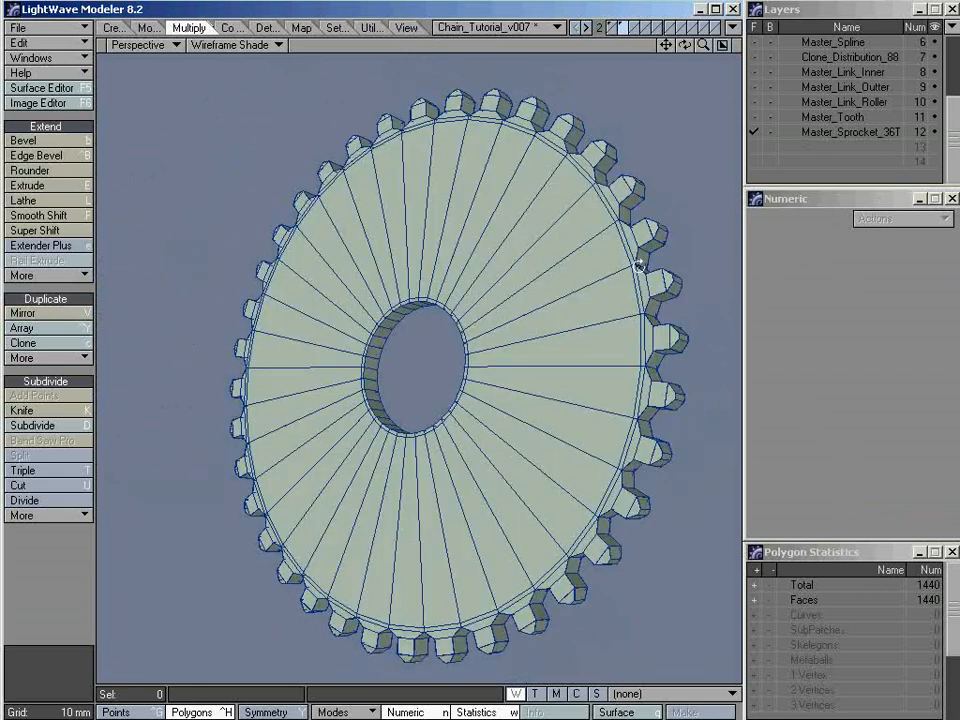
pyautogui.keyDown('alt'); pyautogui.moveTo(638, 265); pyautogui.dragTo(364, 272); pyautogui.keyUp('alt')
pyautogui.moveTo(421, 205); pyautogui.dragTo(392, 196)
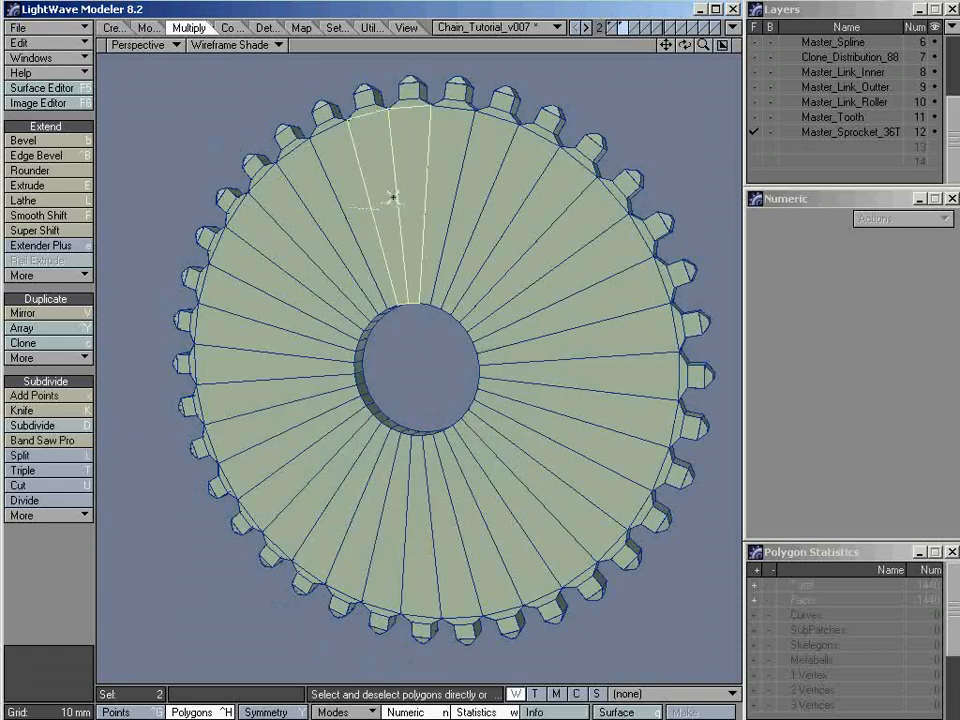
pyautogui.click(76, 441)
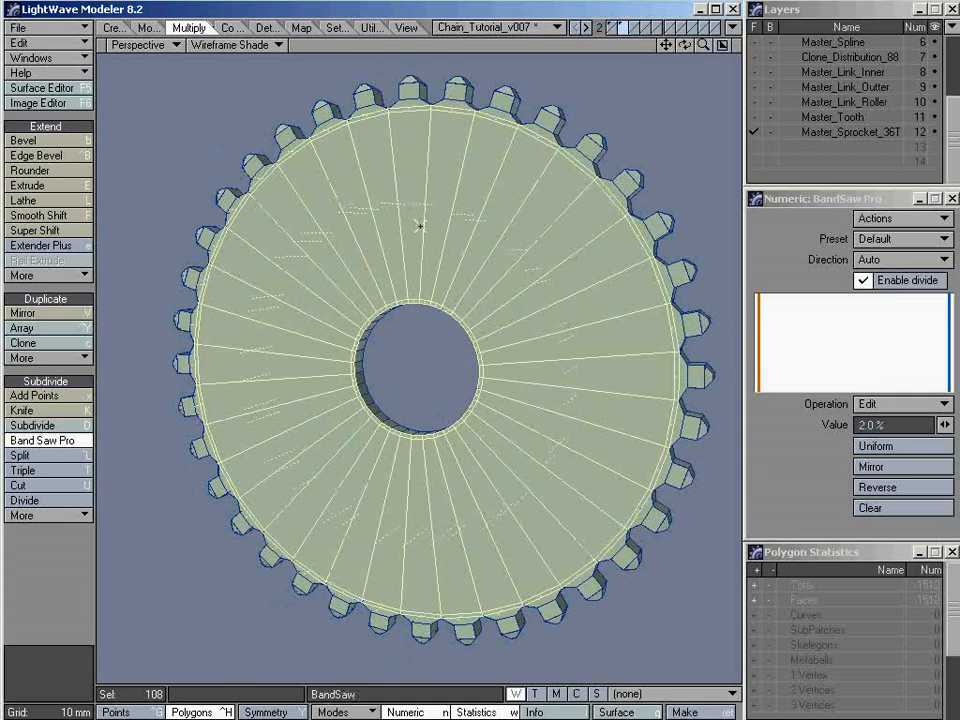
pyautogui.press('space')
pyautogui.press('/')
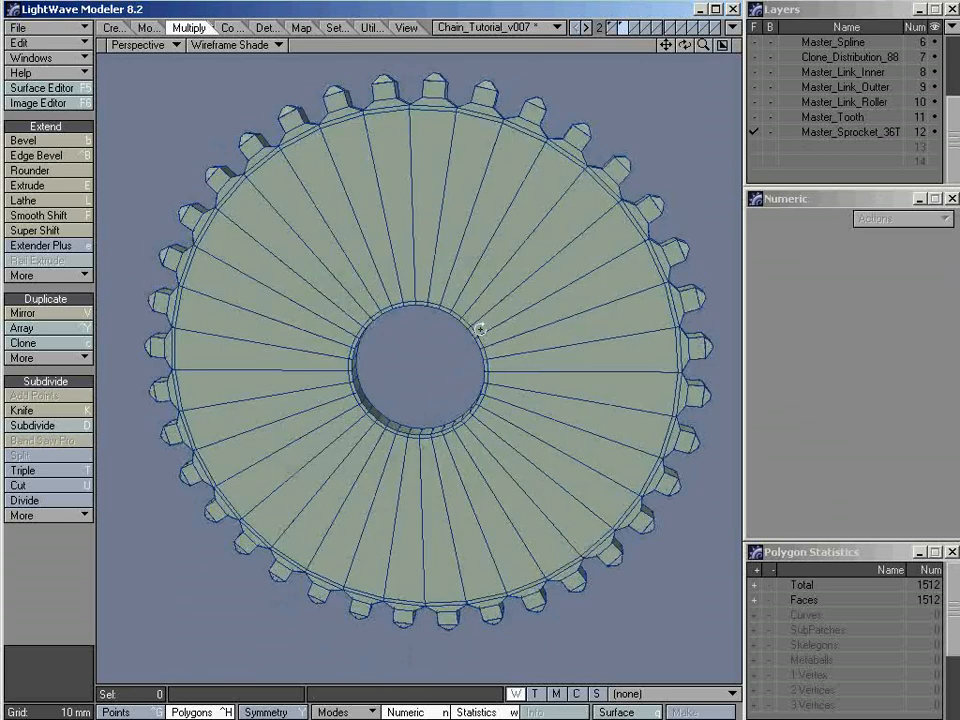
# Convert the sprocket to SubPatches and inspect the sharpened hole and rim edges in Texture shading
pyautogui.keyDown('alt'); pyautogui.moveTo(480, 326); pyautogui.dragTo(446, 331); pyautogui.keyUp('alt')
pyautogui.press('Tab')
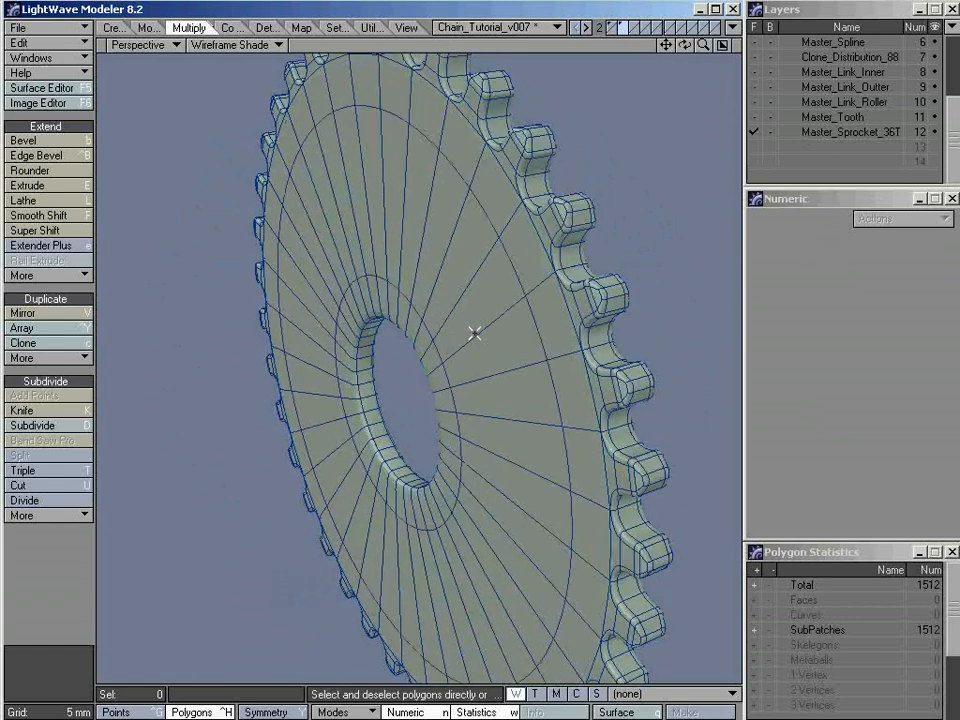
pyautogui.press('KP_6')
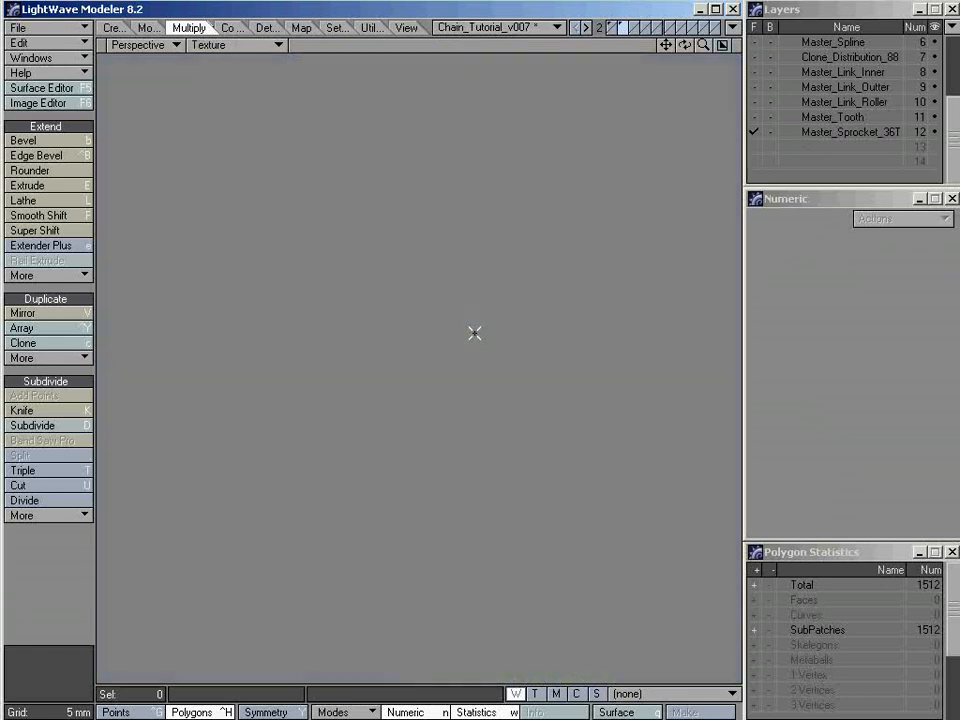
pyautogui.keyDown('alt'); pyautogui.moveTo(411, 403); pyautogui.dragTo(445, 380); pyautogui.keyUp('alt')
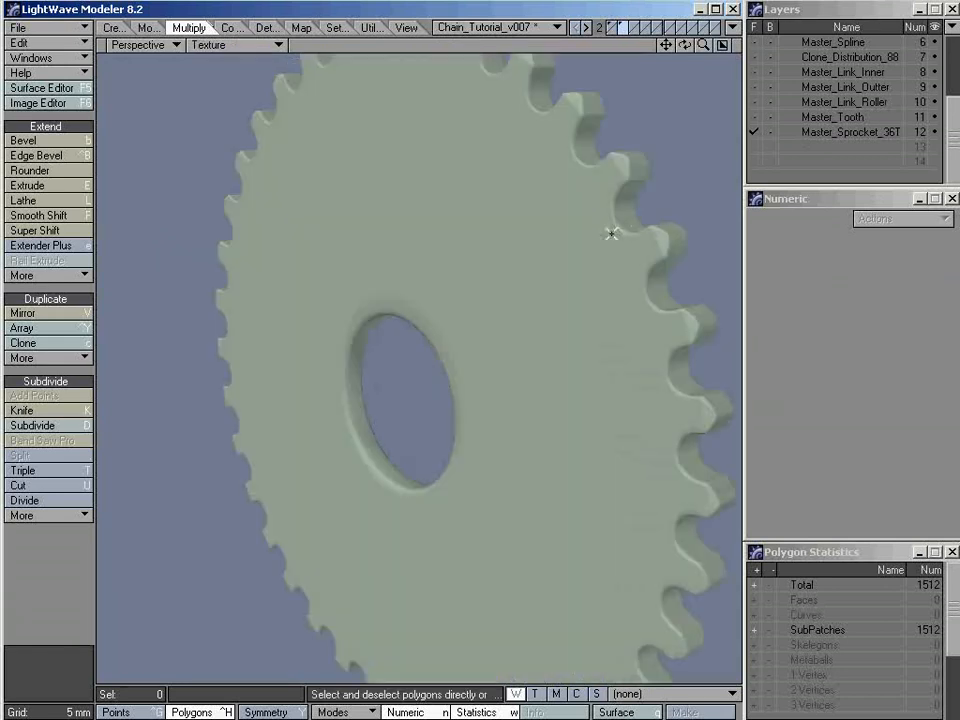
# Switch to Wireframe Shade and examine the edge loops around the centre hole of the smoothed sprocket
pyautogui.keyDown('alt'); pyautogui.moveTo(611, 231); pyautogui.dragTo(565, 284); pyautogui.keyUp('alt')
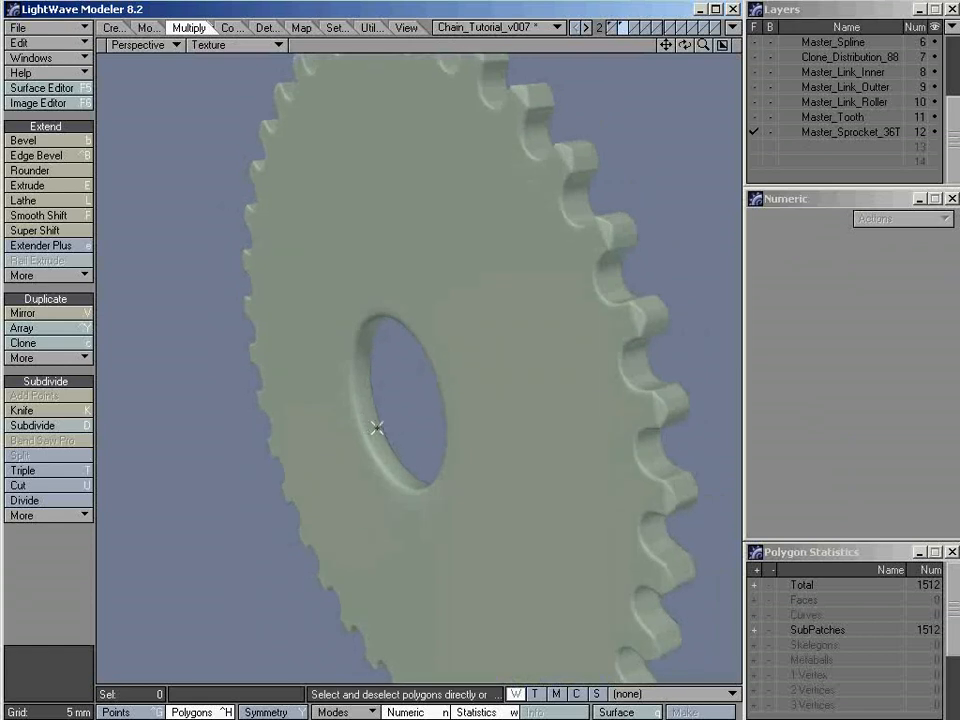
pyautogui.press('KP_5')
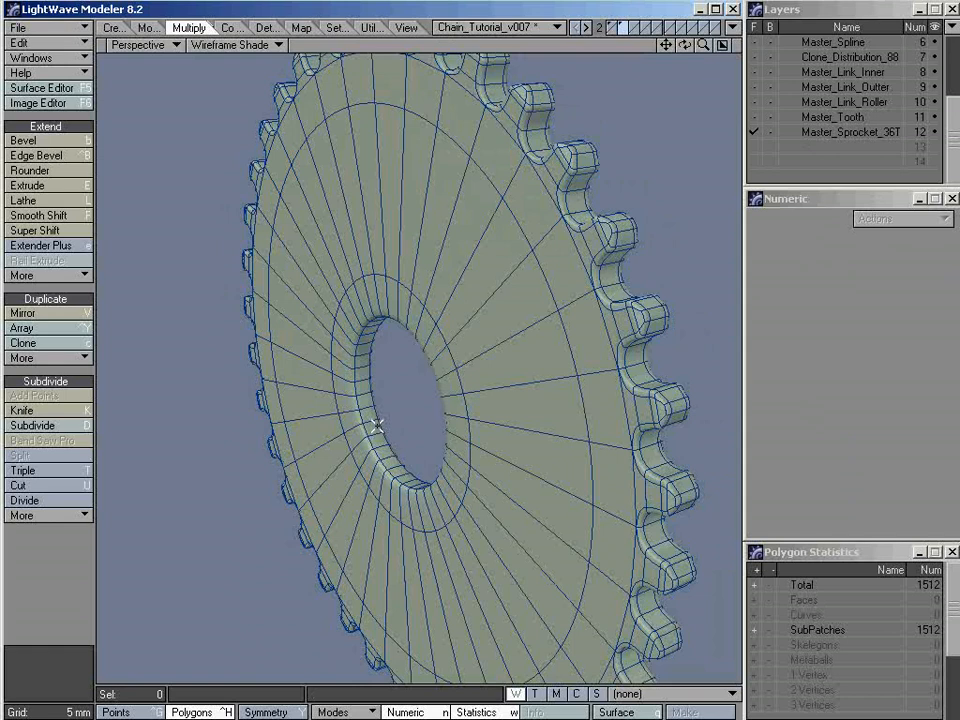
pyautogui.keyDown('alt'); pyautogui.moveTo(377, 425); pyautogui.dragTo(385, 419); pyautogui.keyUp('alt')
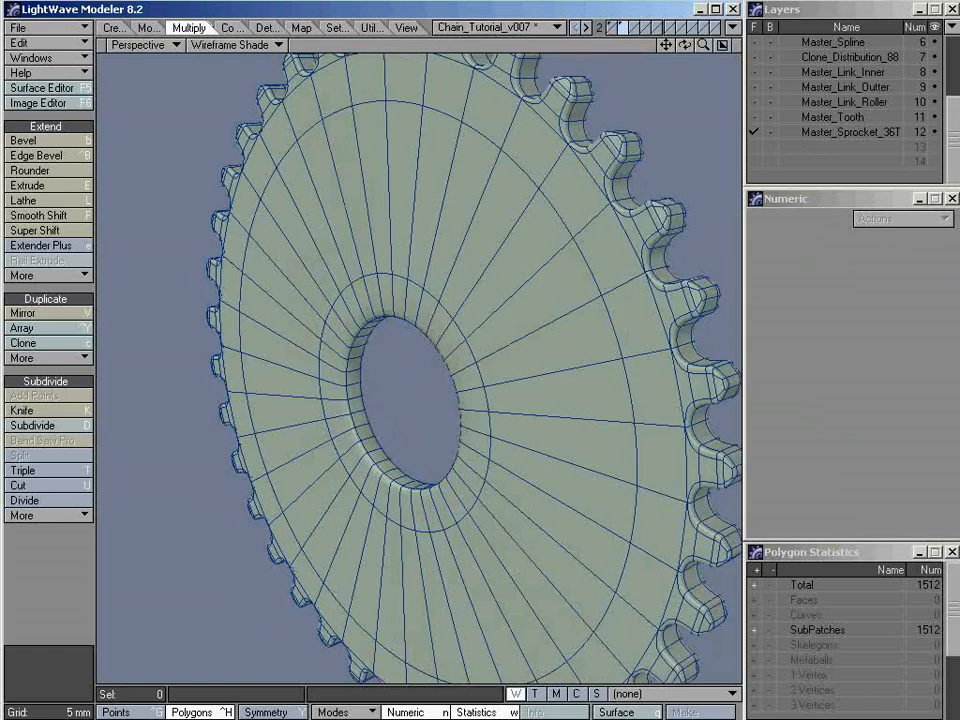
pyautogui.hotkey('alt', 'Tab')
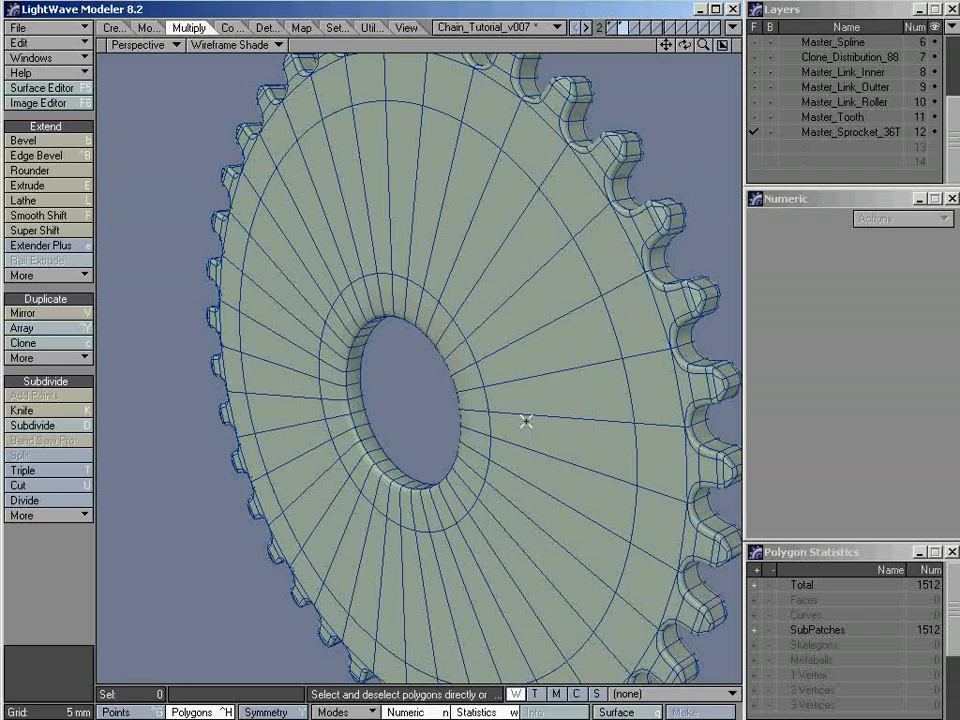
pyautogui.keyDown('alt'); pyautogui.moveTo(398, 418); pyautogui.dragTo(465, 396); pyautogui.keyUp('alt')
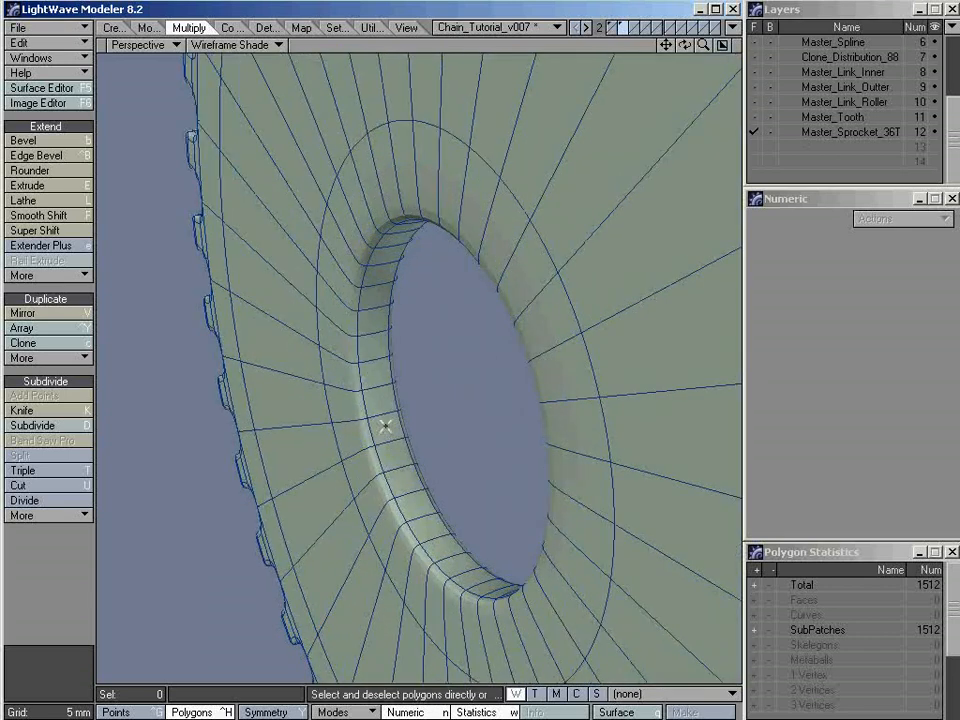
# Return the sprocket to plain faces and try Band Saw Pro from two neighbouring polygons on the hole's inner wall
pyautogui.press('Tab')
pyautogui.keyDown('alt'); pyautogui.moveTo(391, 444); pyautogui.dragTo(394, 461); pyautogui.keyUp('alt')
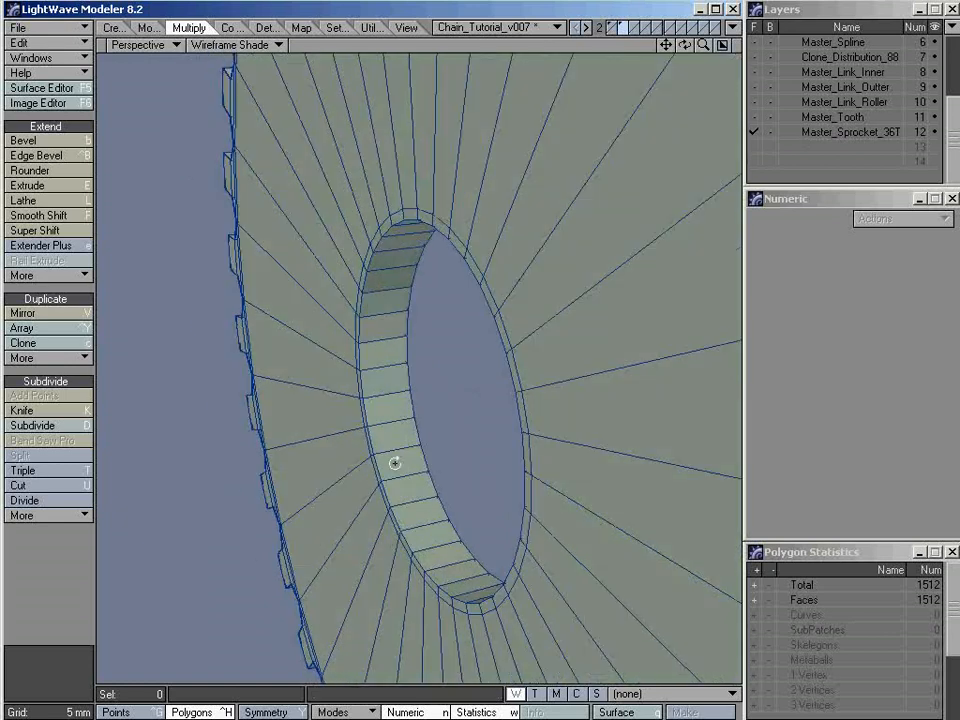
pyautogui.moveTo(394, 409); pyautogui.dragTo(388, 390)
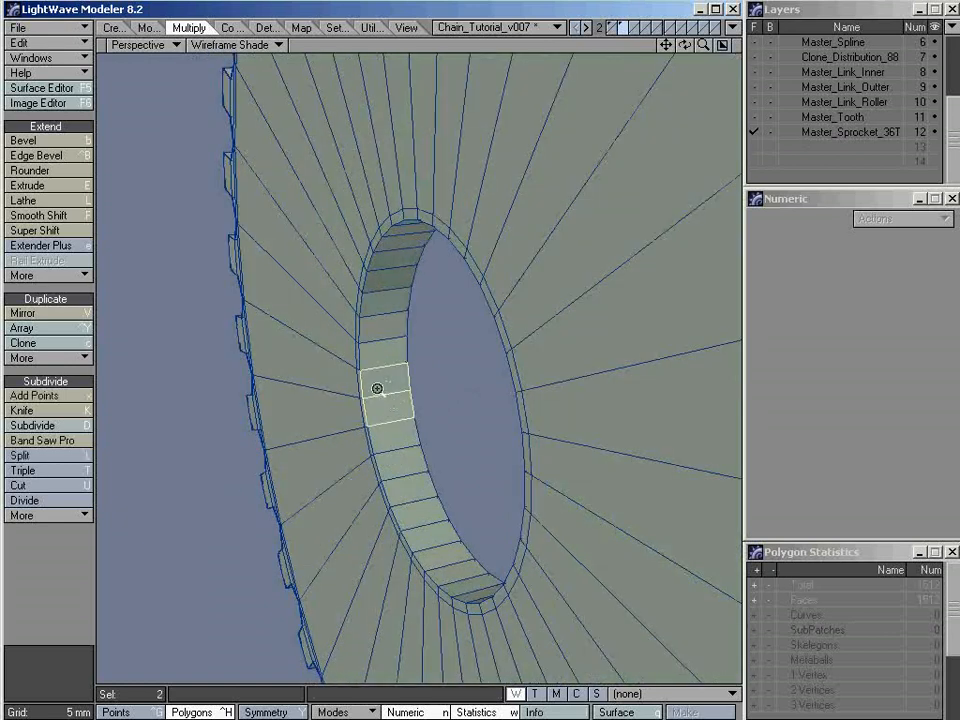
pyautogui.scroll(3, 377, 388)
pyautogui.keyDown('alt'); pyautogui.moveTo(454, 405); pyautogui.dragTo(418, 384); pyautogui.keyUp('alt')
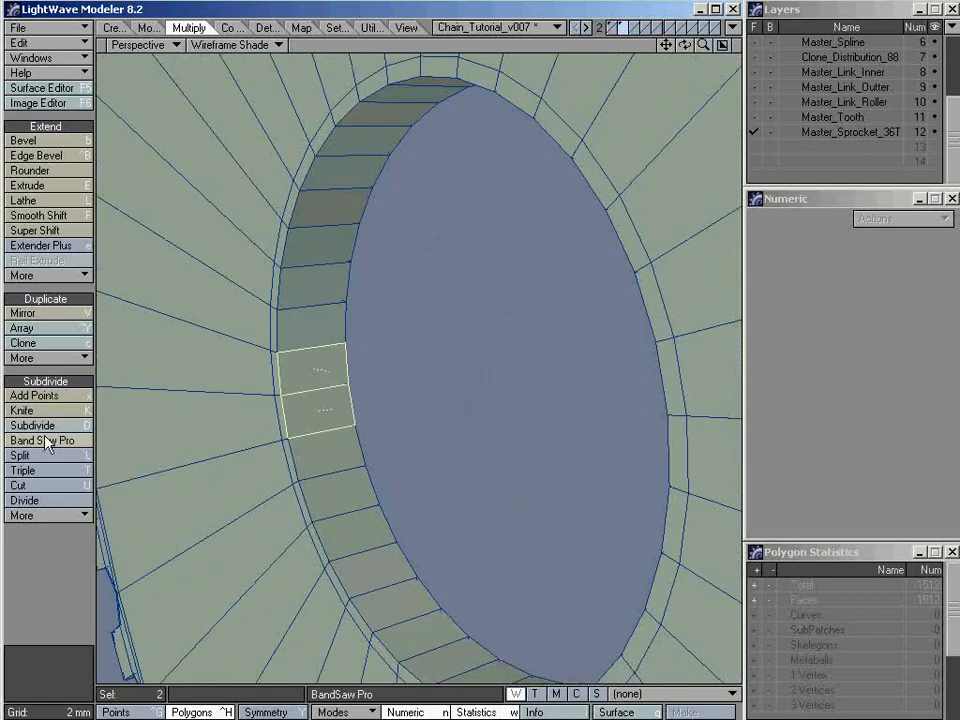
pyautogui.click(71, 439)
pyautogui.scroll(-3, 540, 332)
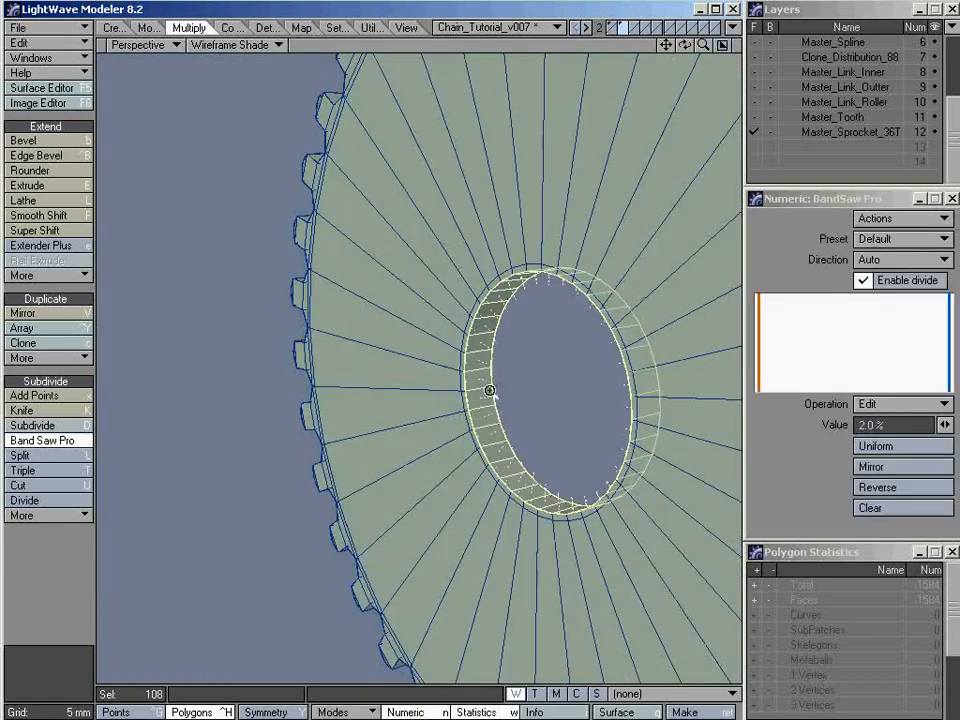
pyautogui.keyDown('alt'); pyautogui.moveTo(490, 390); pyautogui.dragTo(446, 400); pyautogui.keyUp('alt')
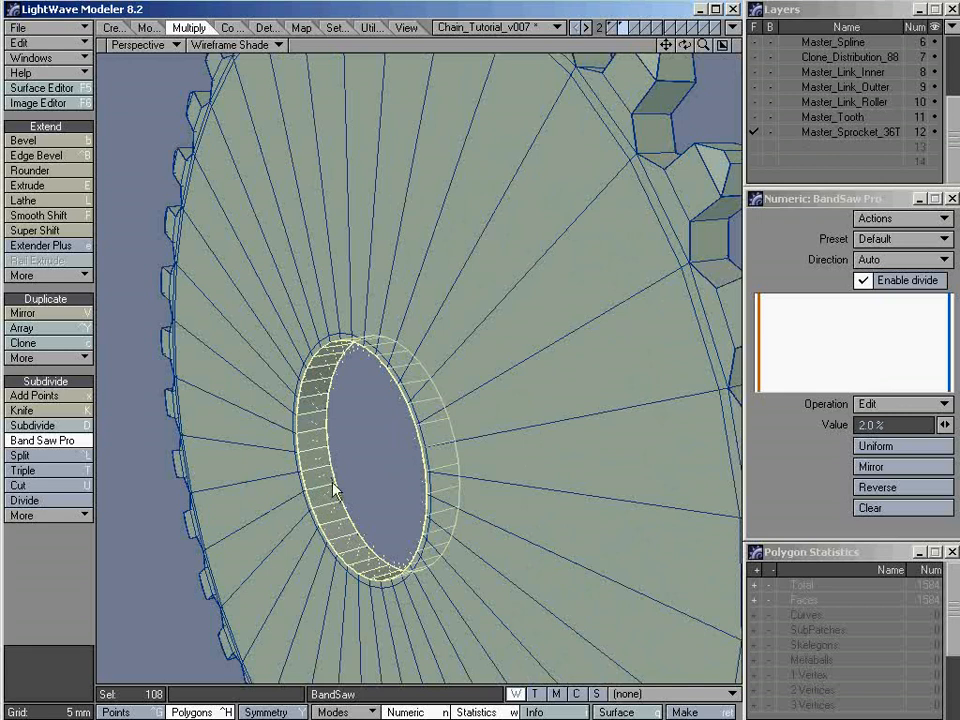
# Undo the Band Saw Pro cuts on the hole's inner wall, clear the selection, and convert the sprocket back to SubPatches
pyautogui.click(429, 37)
pyautogui.hotkey('ctrl', 'z')
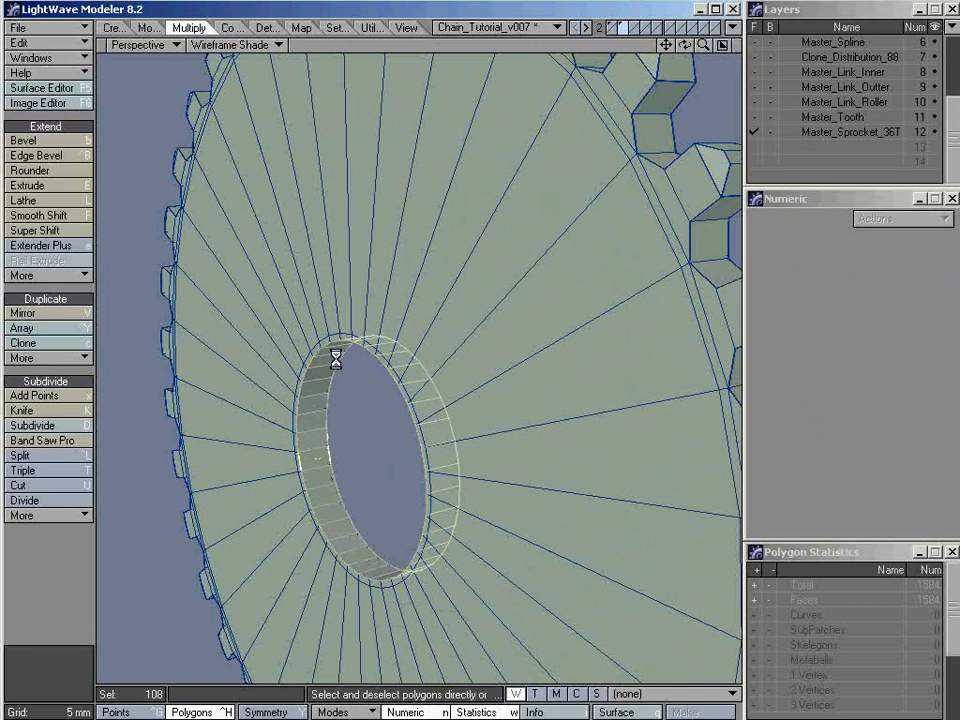
pyautogui.press('/')
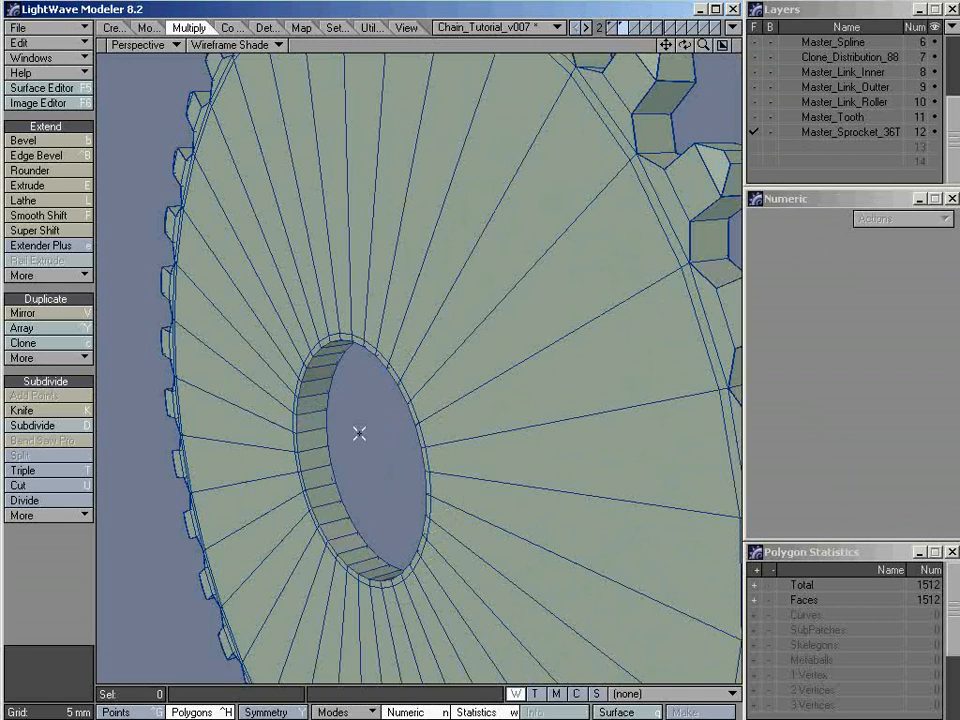
pyautogui.press('Tab')
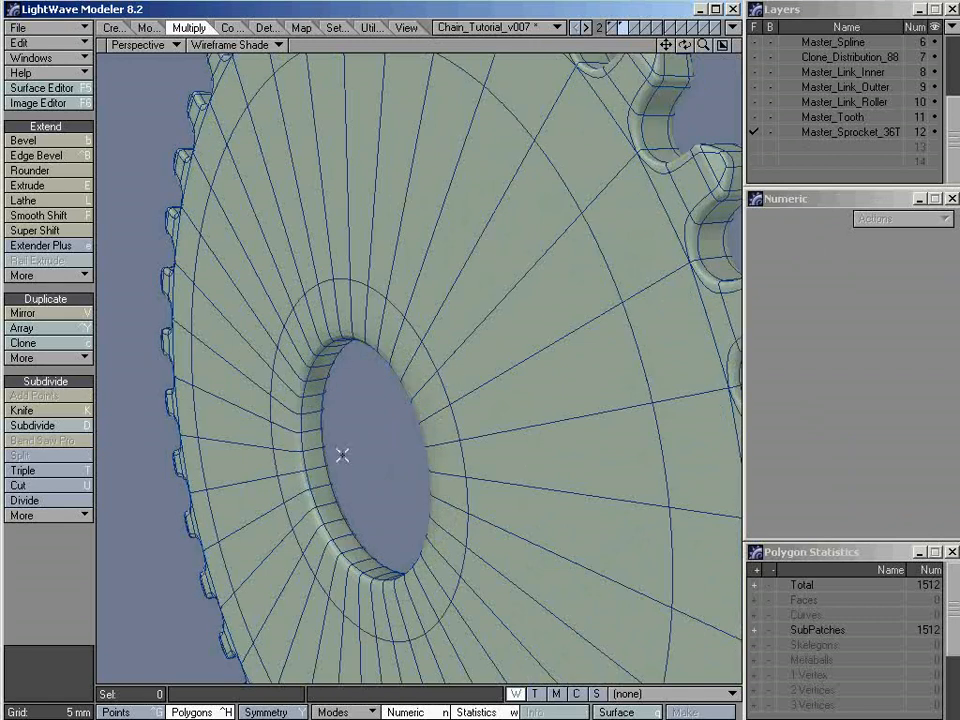
# Run Band Saw Pro on the SubPatch sprocket from two neighbouring inner-wall polygons of the hole, previewing it in Texture shading
pyautogui.keyDown('alt'); pyautogui.moveTo(615, 290); pyautogui.dragTo(527, 336); pyautogui.keyUp('alt')
pyautogui.scroll(1, 381, 424)
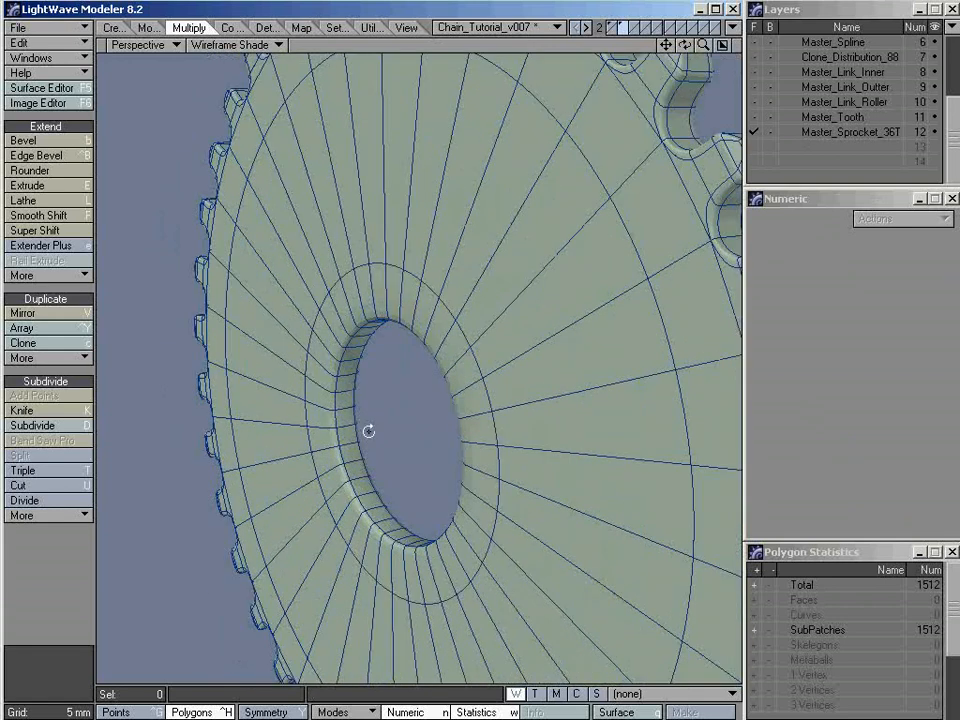
pyautogui.click(345, 427)
pyautogui.moveTo(345, 427); pyautogui.dragTo(343, 411)
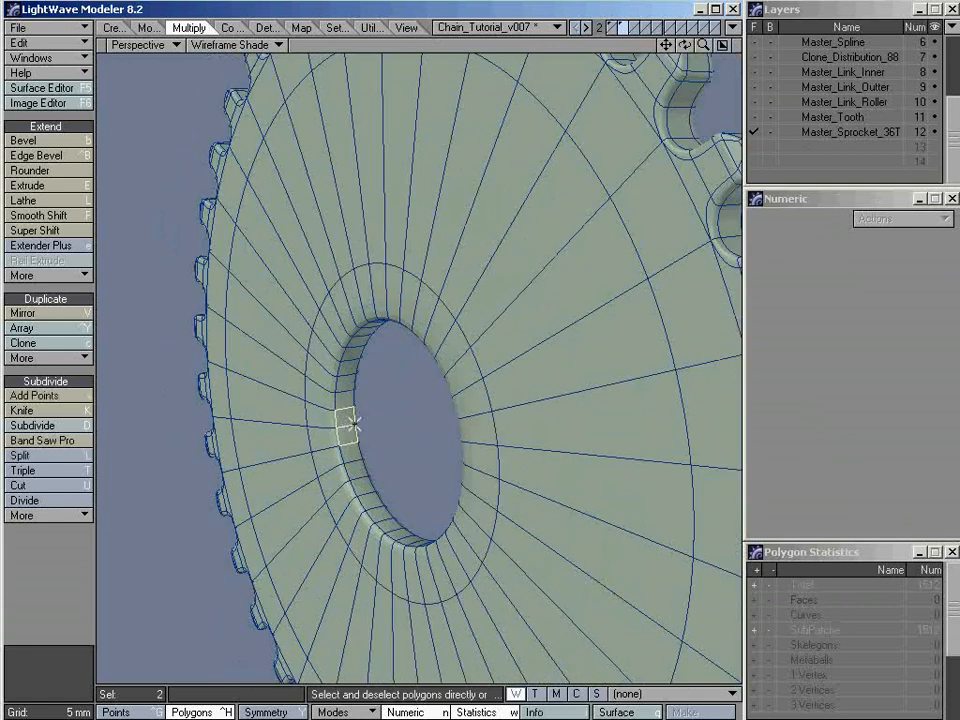
pyautogui.click(67, 444)
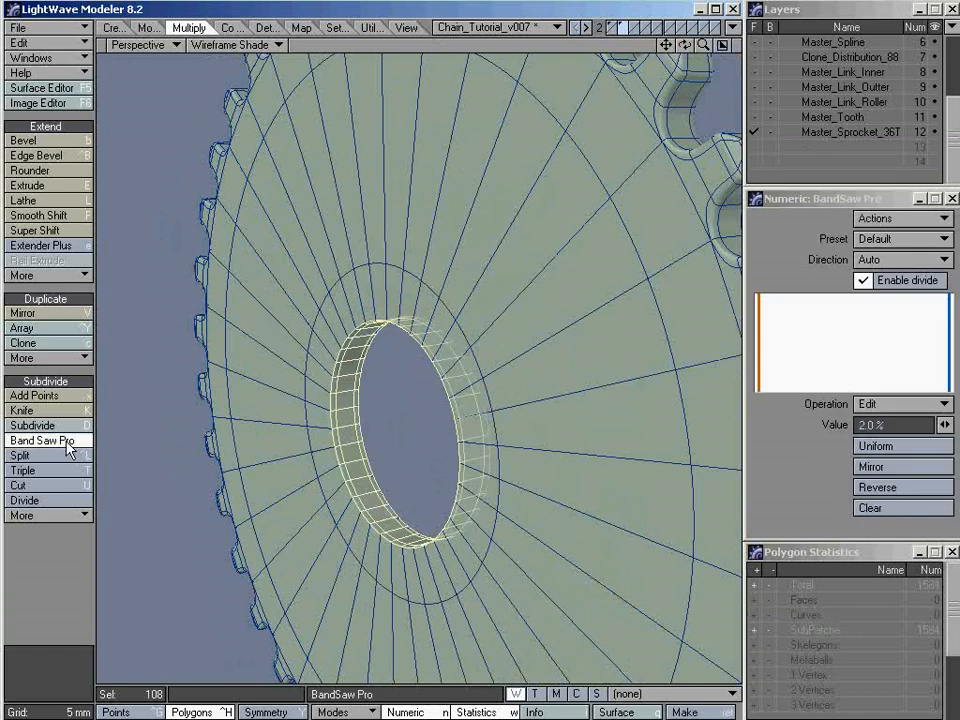
pyautogui.click(240, 45)
pyautogui.click(253, 133)
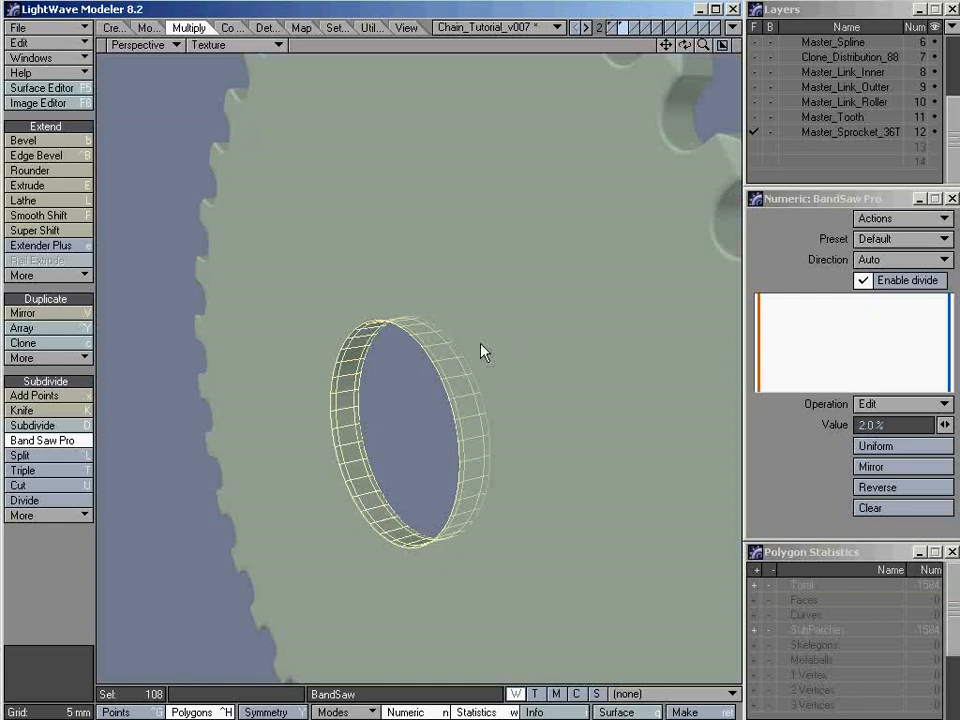
pyautogui.keyDown('alt'); pyautogui.keyDown('shift'); pyautogui.moveTo(516, 346); pyautogui.dragTo(494, 346); pyautogui.keyUp('shift'); pyautogui.keyUp('alt')
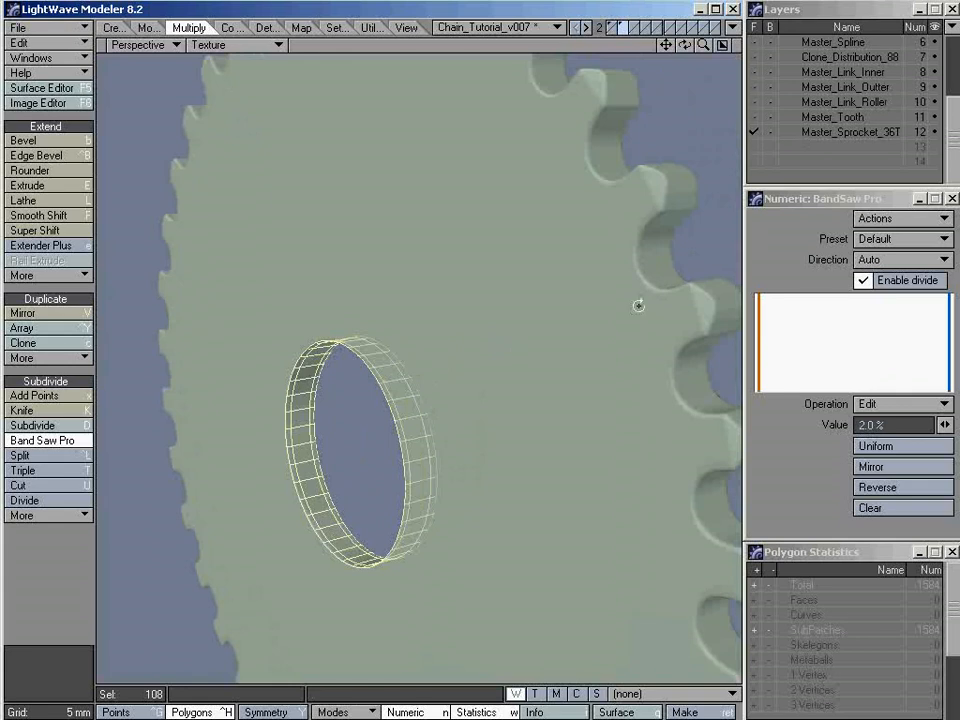
pyautogui.keyDown('alt'); pyautogui.moveTo(295, 503); pyautogui.dragTo(416, 440); pyautogui.keyUp('alt')
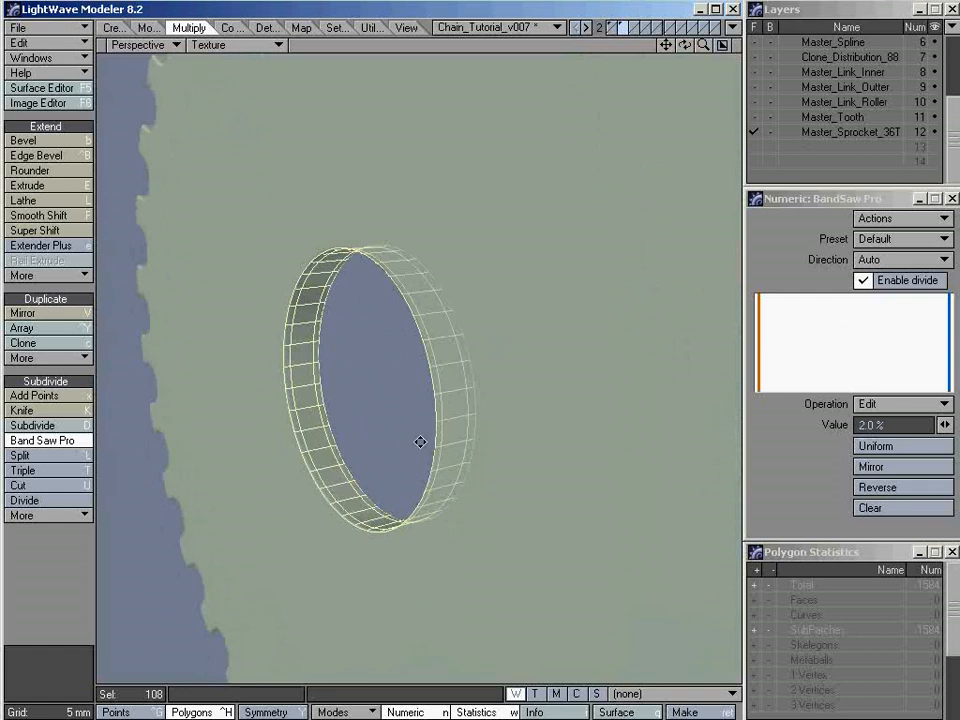
# Clear the existing Band Saw Pro cuts, place one cut at 10%, and mirror it to the other end
pyautogui.click(887, 506)
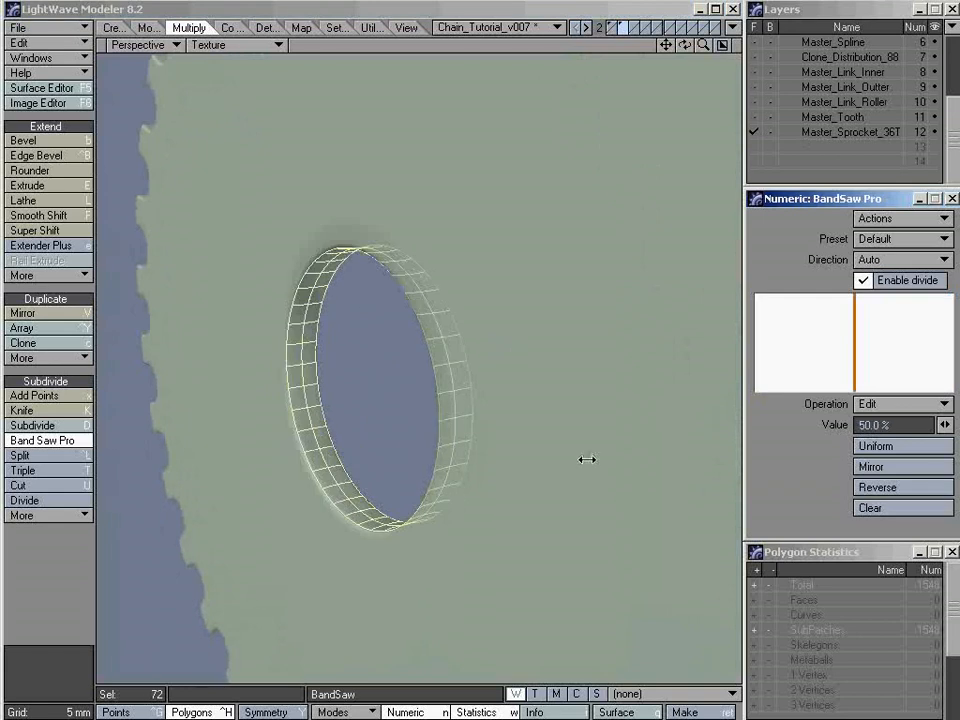
pyautogui.moveTo(902, 425); pyautogui.dragTo(745, 432)
pyautogui.write('10')
pyautogui.press('Return')
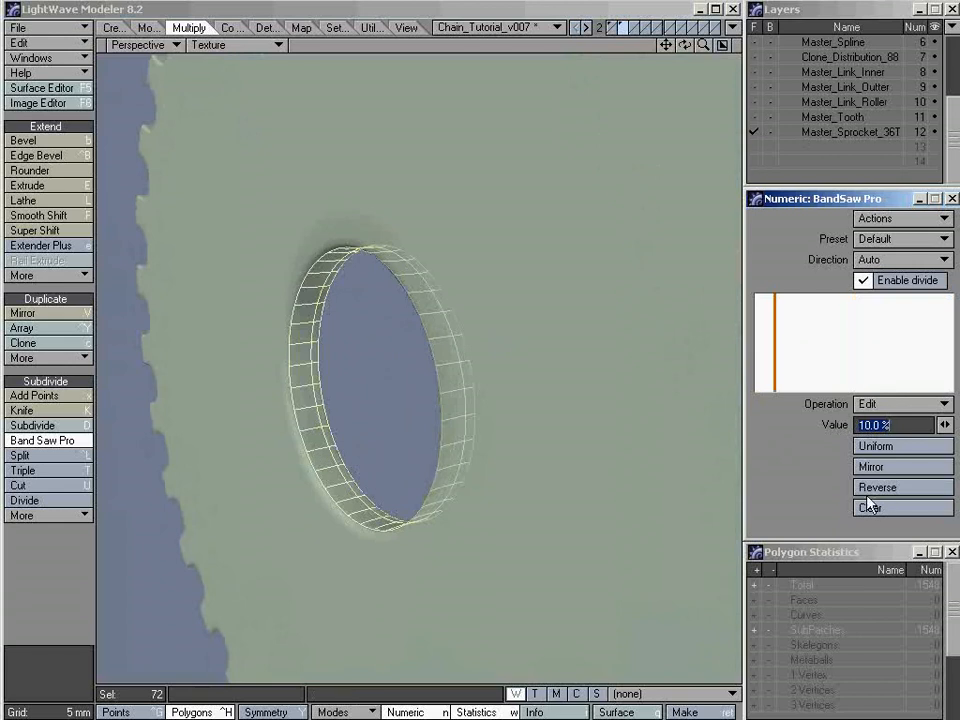
pyautogui.click(888, 469)
pyautogui.click(888, 470)
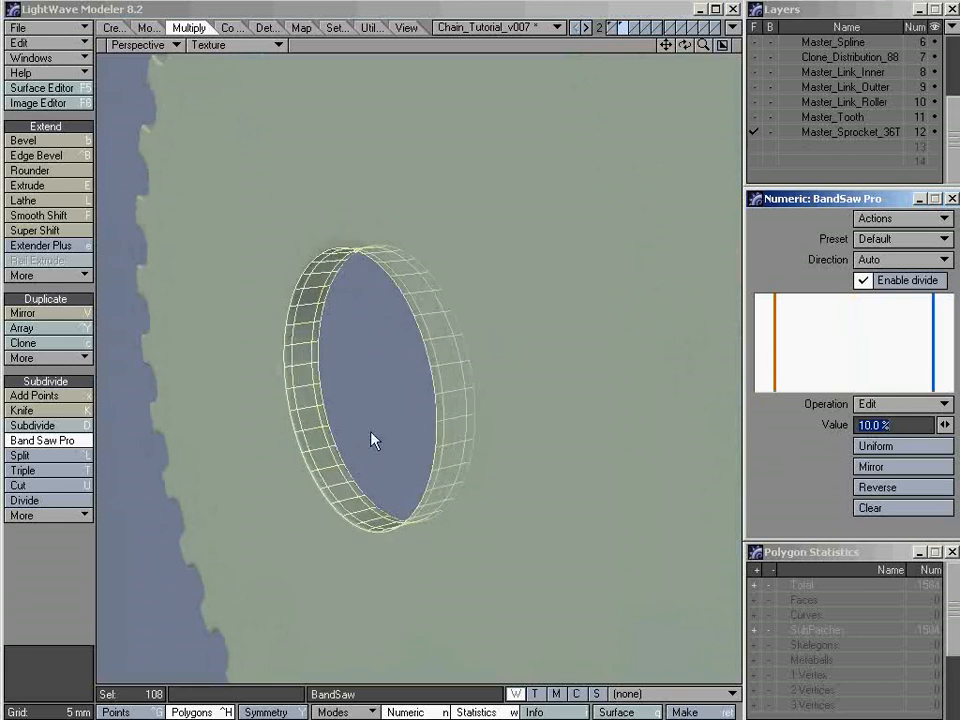
# Finish Band Saw Pro, clear the selection, and inspect the hole's edges and the whole sprocket in Texture shading
pyautogui.keyDown('alt'); pyautogui.moveTo(340, 458); pyautogui.dragTo(276, 438); pyautogui.keyUp('alt')
pyautogui.keyDown('ctrl'); pyautogui.keyDown('alt'); pyautogui.moveTo(360, 426); pyautogui.dragTo(402, 377); pyautogui.keyUp('alt'); pyautogui.keyUp('ctrl')
pyautogui.keyDown('ctrl'); pyautogui.keyDown('alt'); pyautogui.moveTo(327, 383); pyautogui.dragTo(360, 386); pyautogui.keyUp('alt'); pyautogui.keyUp('ctrl')
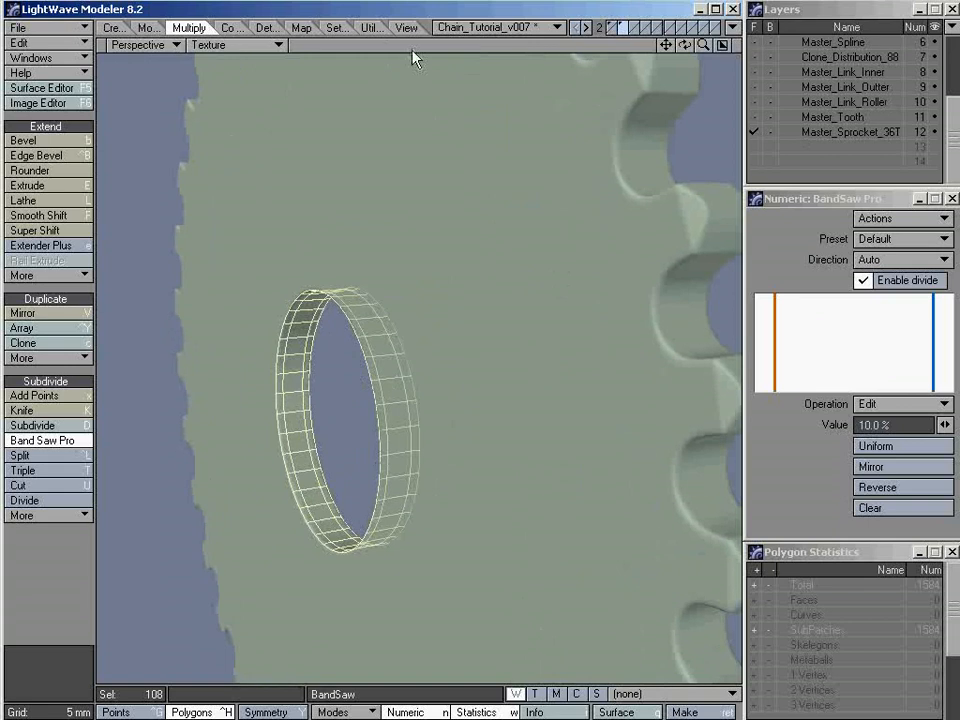
pyautogui.press('space')
pyautogui.press('/')
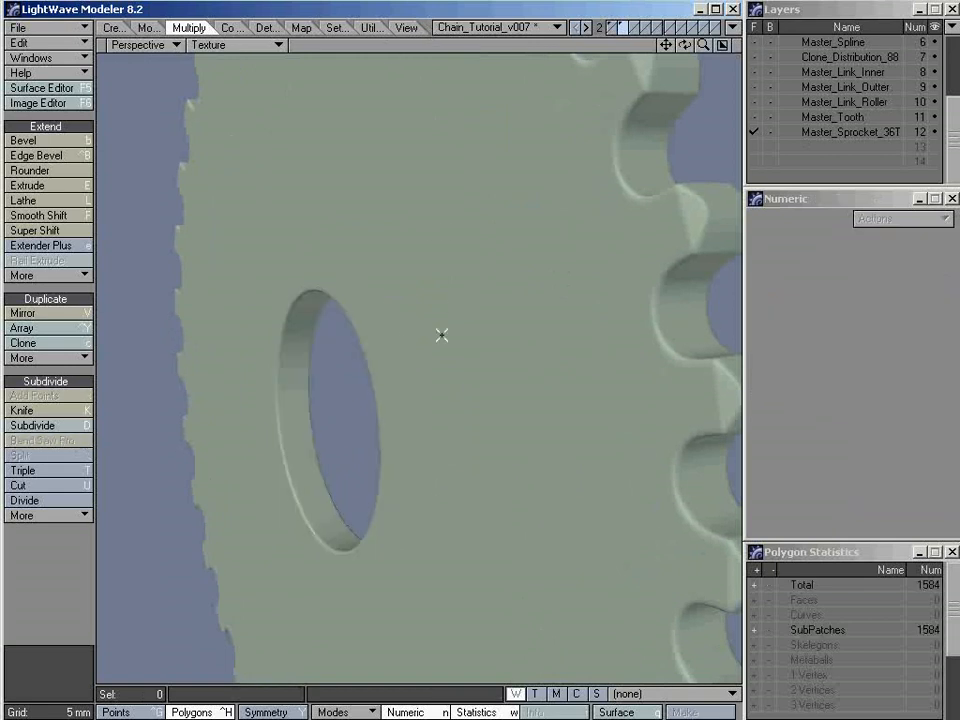
pyautogui.moveTo(340, 443)
pyautogui.keyDown('alt'); pyautogui.mouseDown()
pyautogui.moveTo(349, 443)
pyautogui.moveTo(332, 443)
pyautogui.mouseUp(); pyautogui.keyUp('alt')
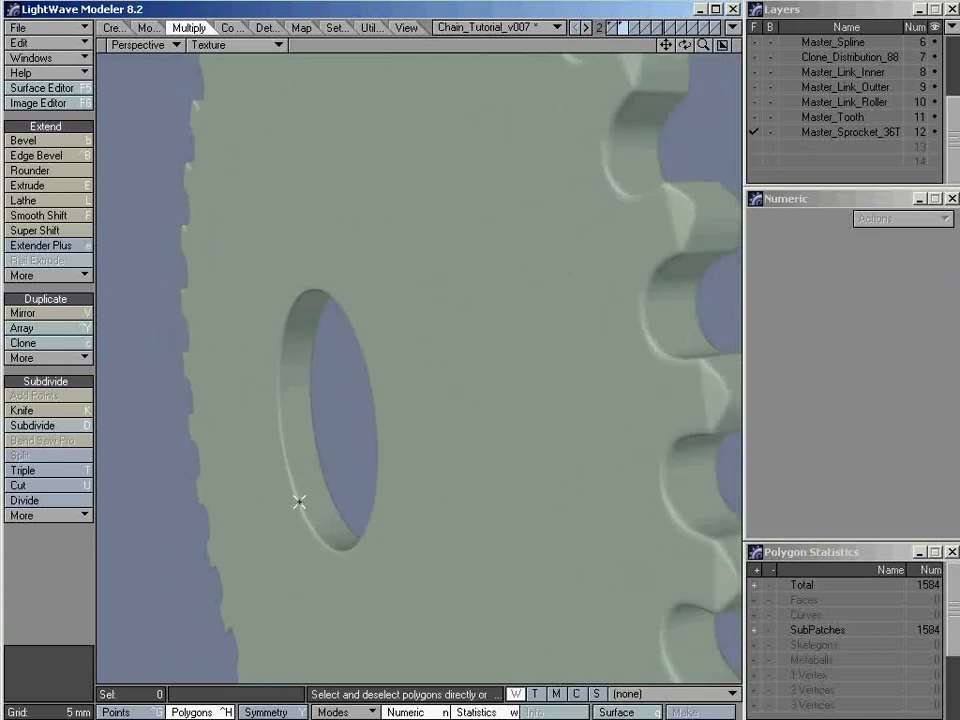
pyautogui.keyDown('alt'); pyautogui.moveTo(289, 506); pyautogui.dragTo(410, 441); pyautogui.keyUp('alt')
pyautogui.press('a')
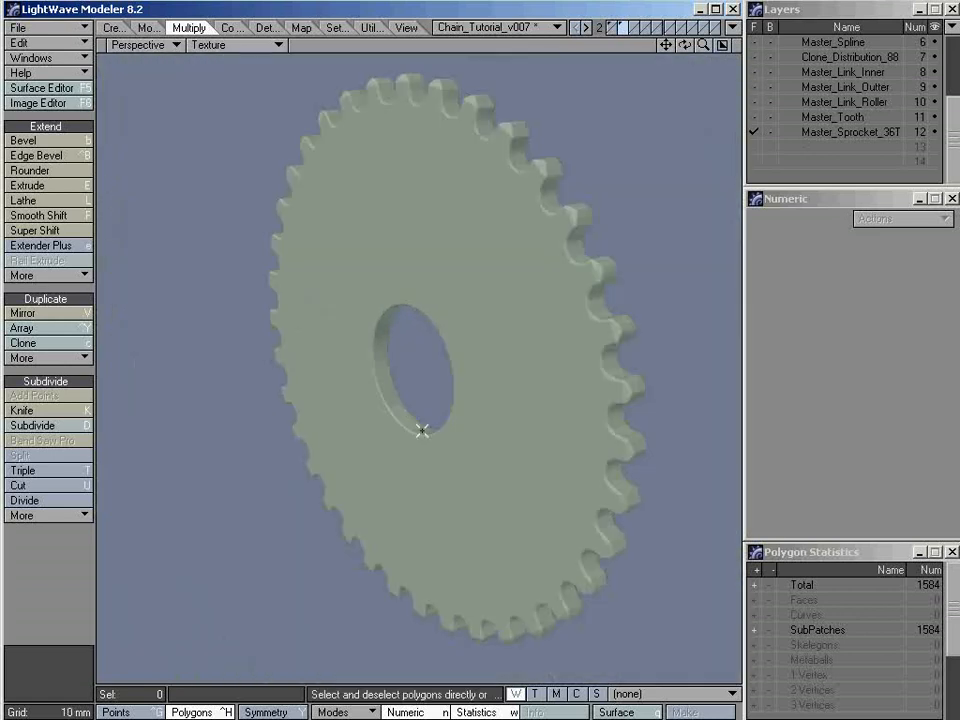
# Convert the sprocket back to plain faces and check its complete mesh in Wireframe Shade
pyautogui.press('KP_5')
pyautogui.press('Tab')
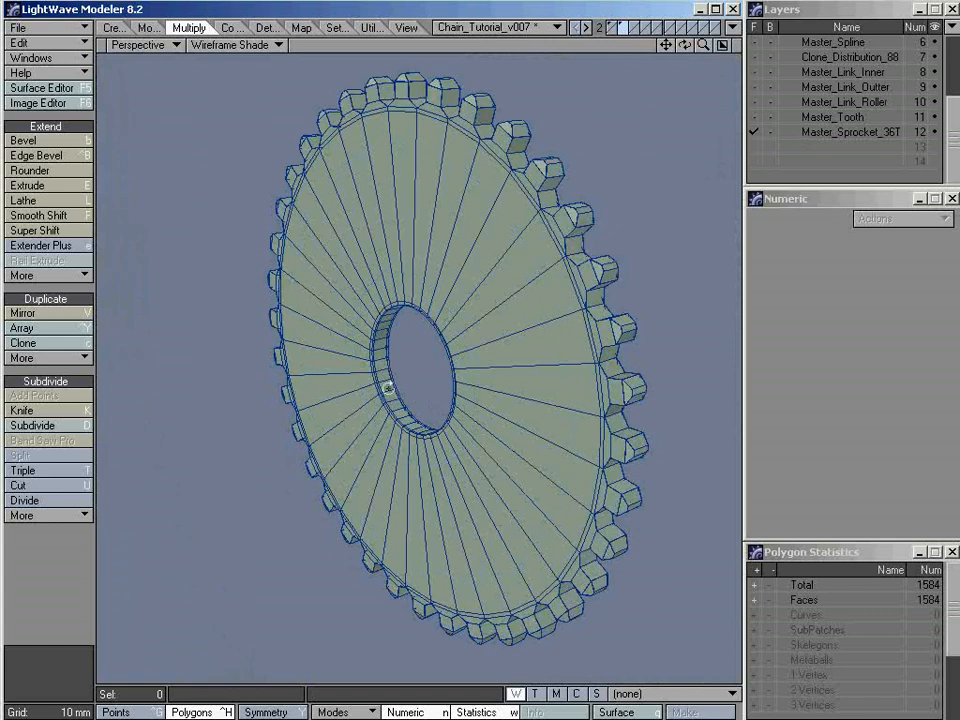
pyautogui.keyDown('alt'); pyautogui.moveTo(422, 399); pyautogui.dragTo(480, 362); pyautogui.keyUp('alt')
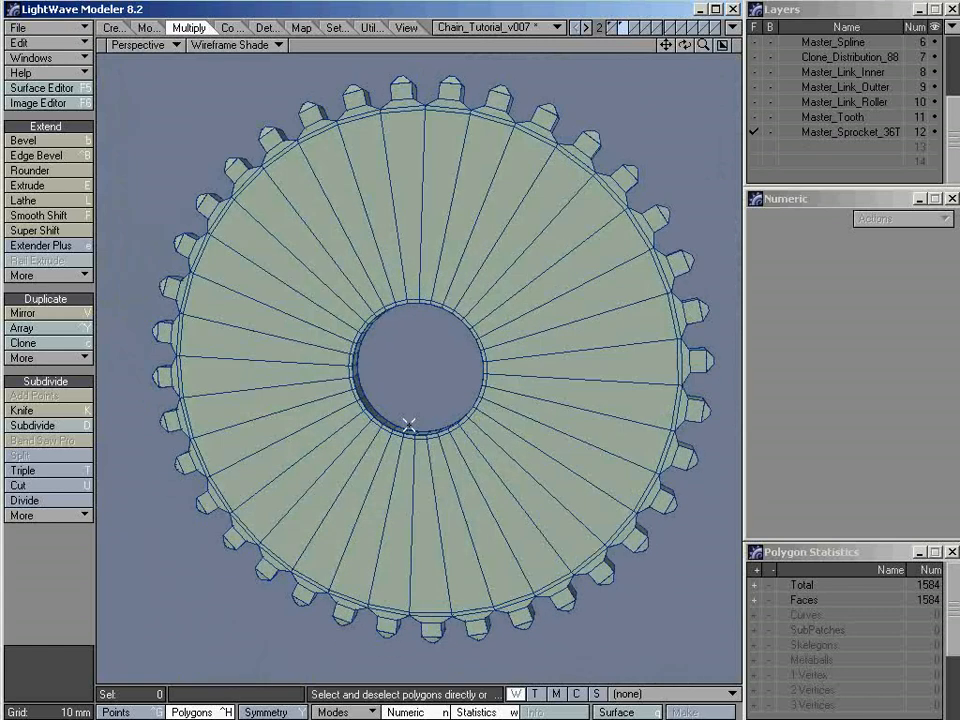
pyautogui.keyDown('alt'); pyautogui.moveTo(473, 298); pyautogui.dragTo(647, 378); pyautogui.keyUp('alt')
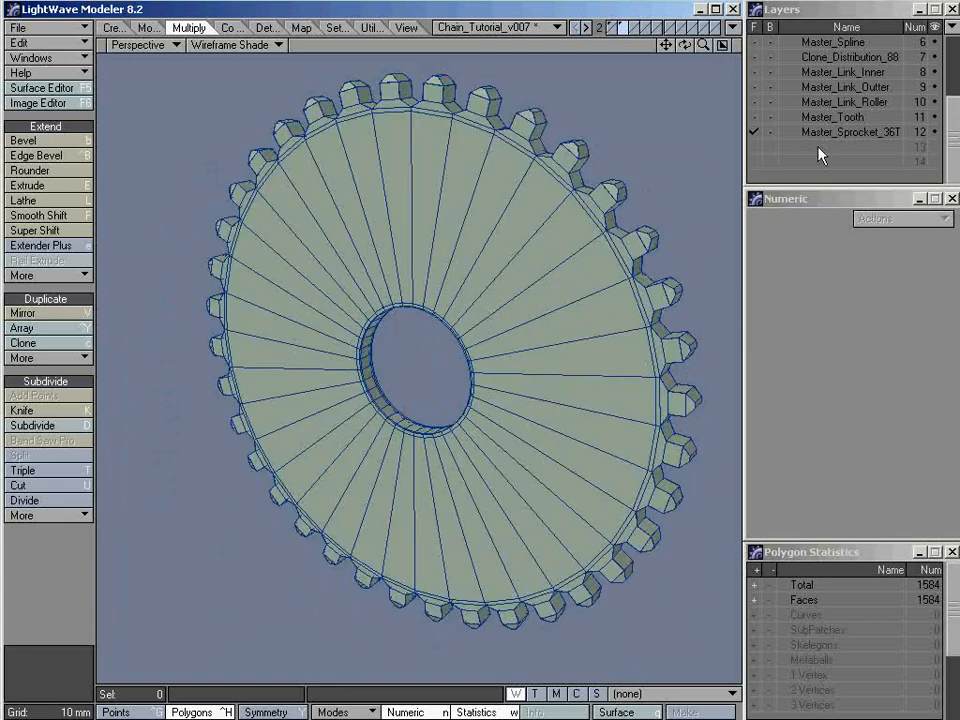
# Return to the four-view layout and name the empty layer 13 Master_Sprocket_15T
pyautogui.press('0')
pyautogui.press('a')
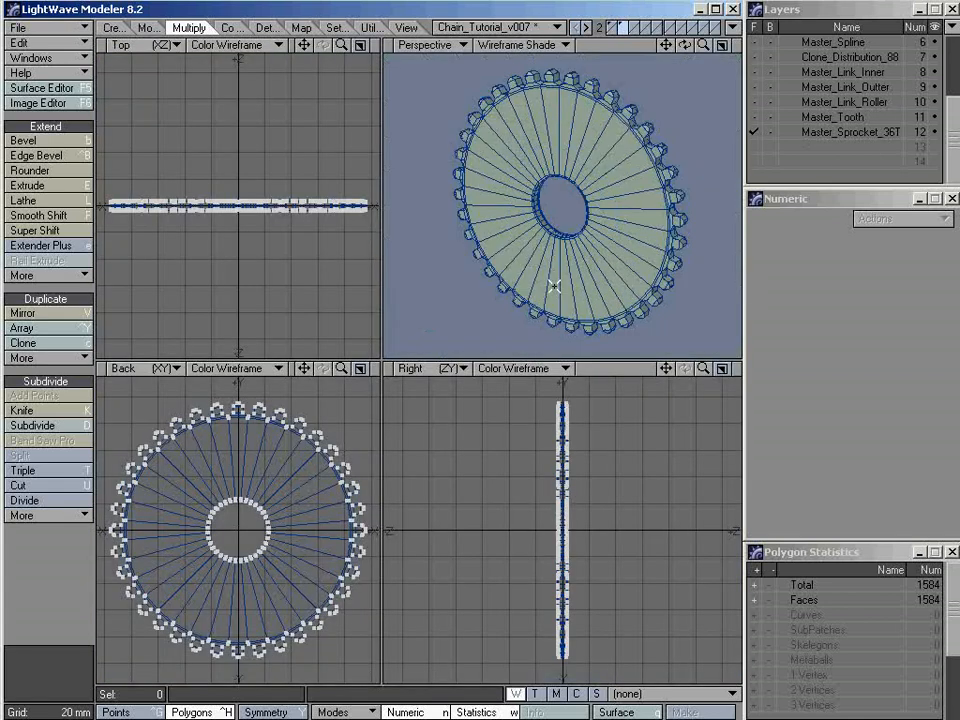
pyautogui.doubleClick(829, 150)
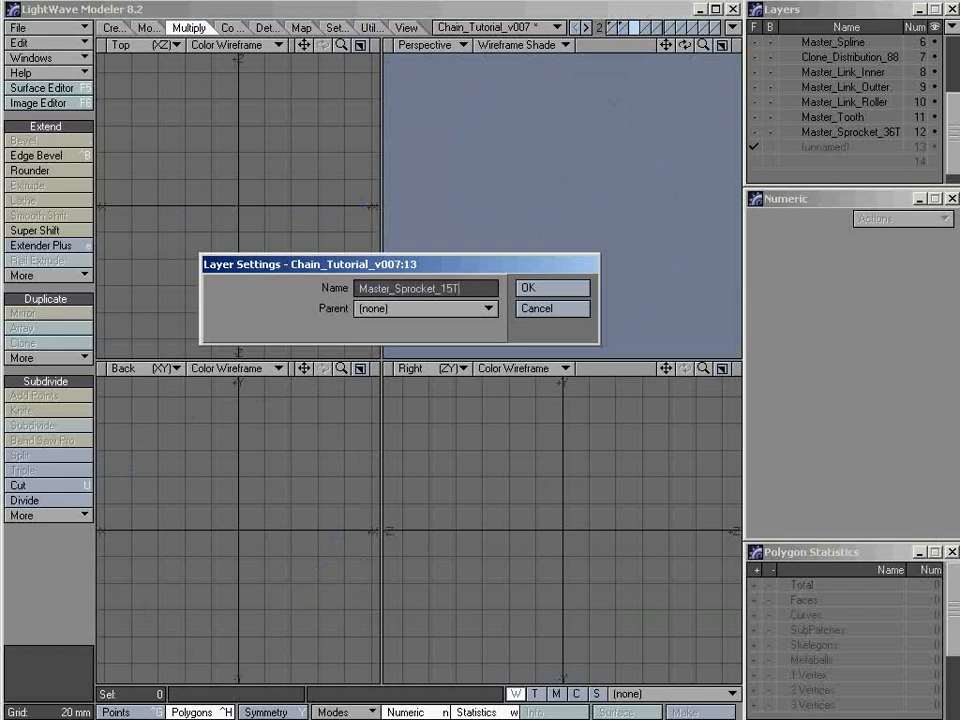
pyautogui.press('Return')
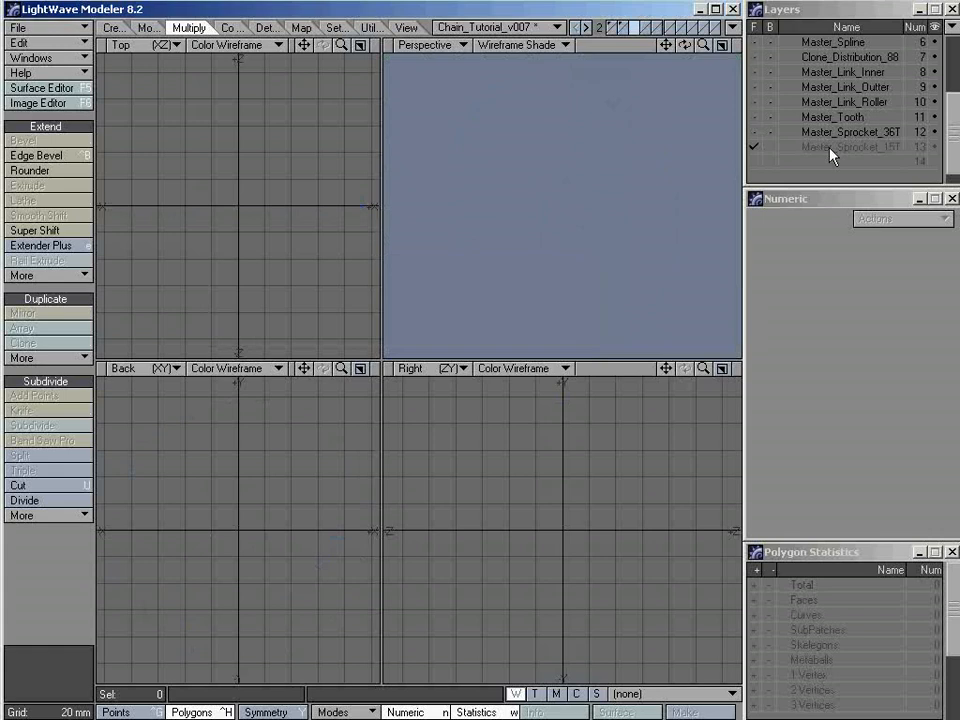
# Copy the tooth from the Master_Tooth layer and paste it into the Master_Sprocket_15T layer
pyautogui.click(823, 118)
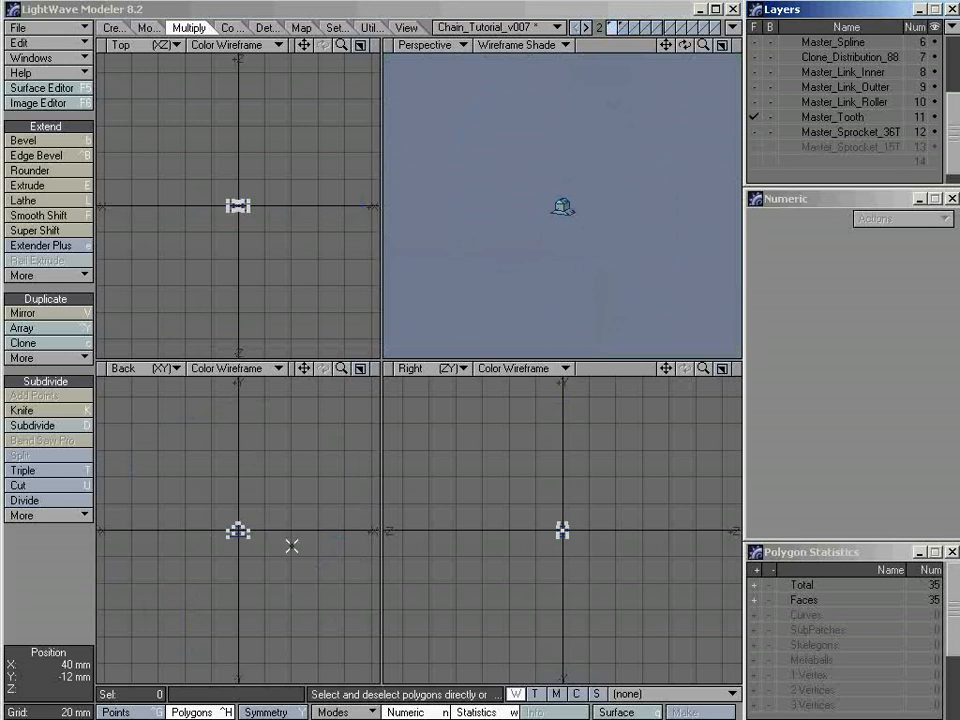
pyautogui.press('a')
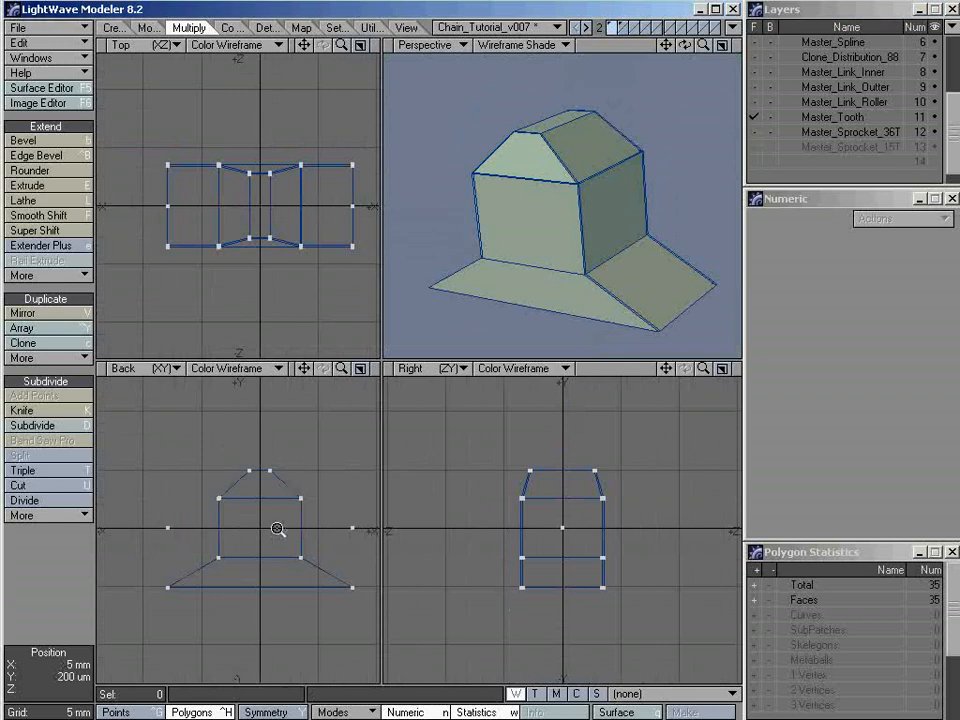
pyautogui.click(841, 147)
pyautogui.hotkey('ctrl', 'v')
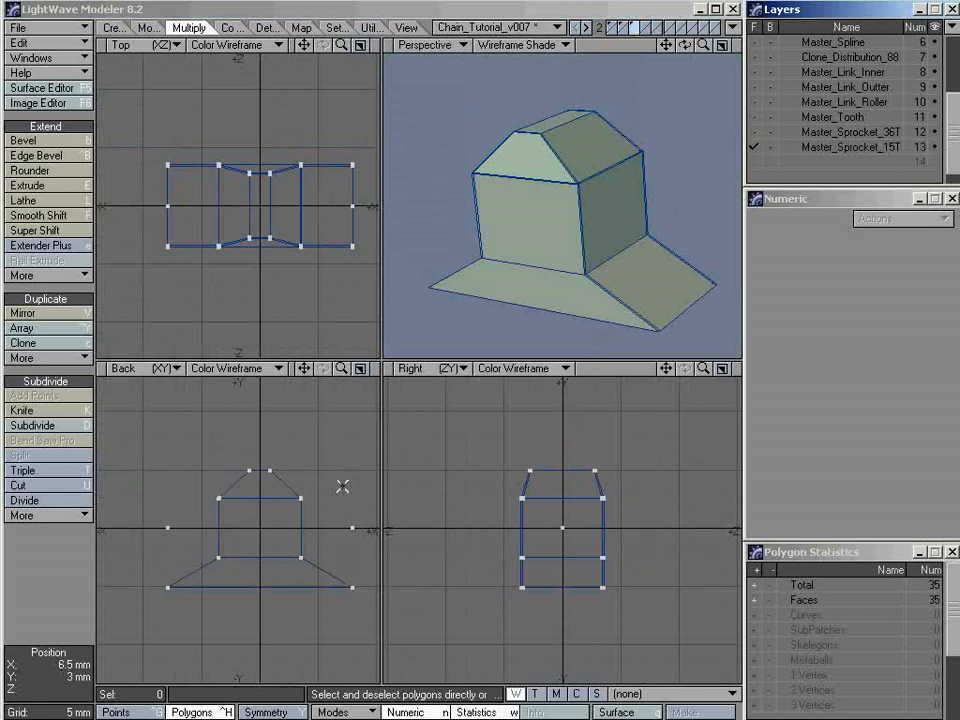
# Enlarge the Back view to fill the workspace and select all points of the tooth in point mode
pyautogui.keyDown('ctrl'); pyautogui.keyDown('alt'); pyautogui.moveTo(305, 514); pyautogui.dragTo(208, 508); pyautogui.keyUp('alt'); pyautogui.keyUp('ctrl')
pyautogui.keyDown('alt'); pyautogui.moveTo(266, 500); pyautogui.dragTo(190, 502); pyautogui.keyUp('alt')
pyautogui.hotkey('ctrl', 'g')
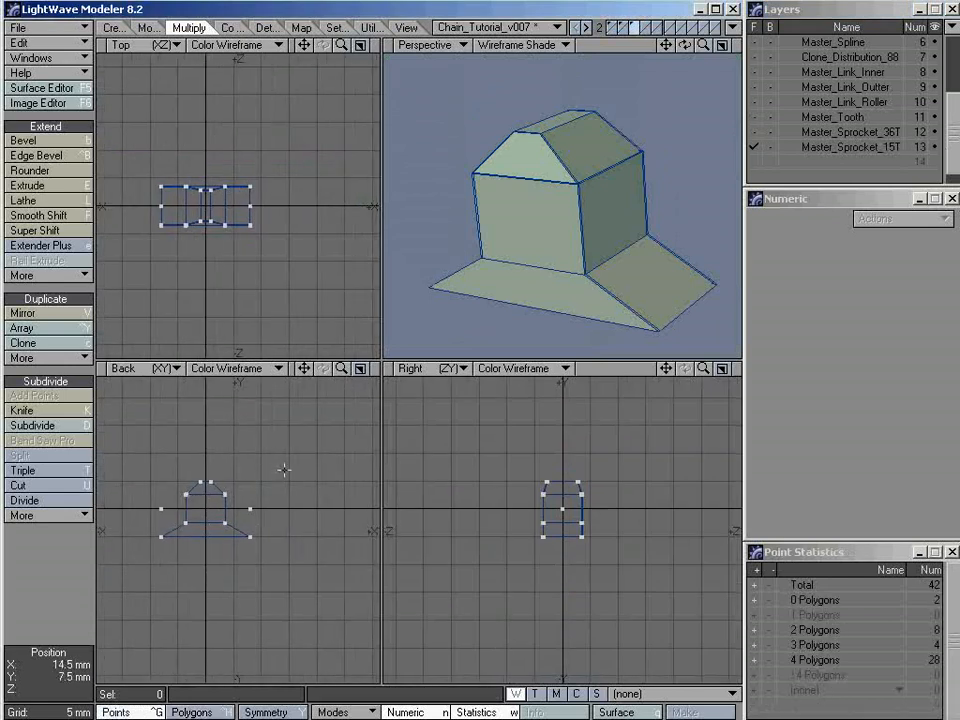
pyautogui.click(360, 368)
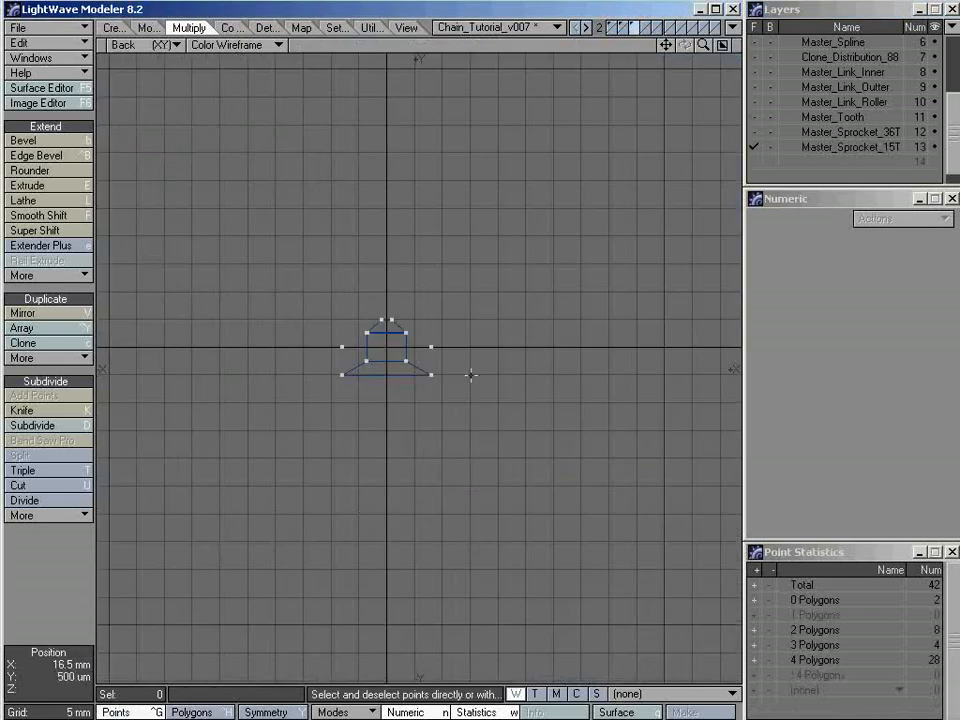
pyautogui.moveTo(470, 217)
pyautogui.mouseDown(button='right')
pyautogui.moveTo(499, 510)
pyautogui.moveTo(370, 174)
pyautogui.moveTo(317, 435)
pyautogui.mouseUp(button='right')
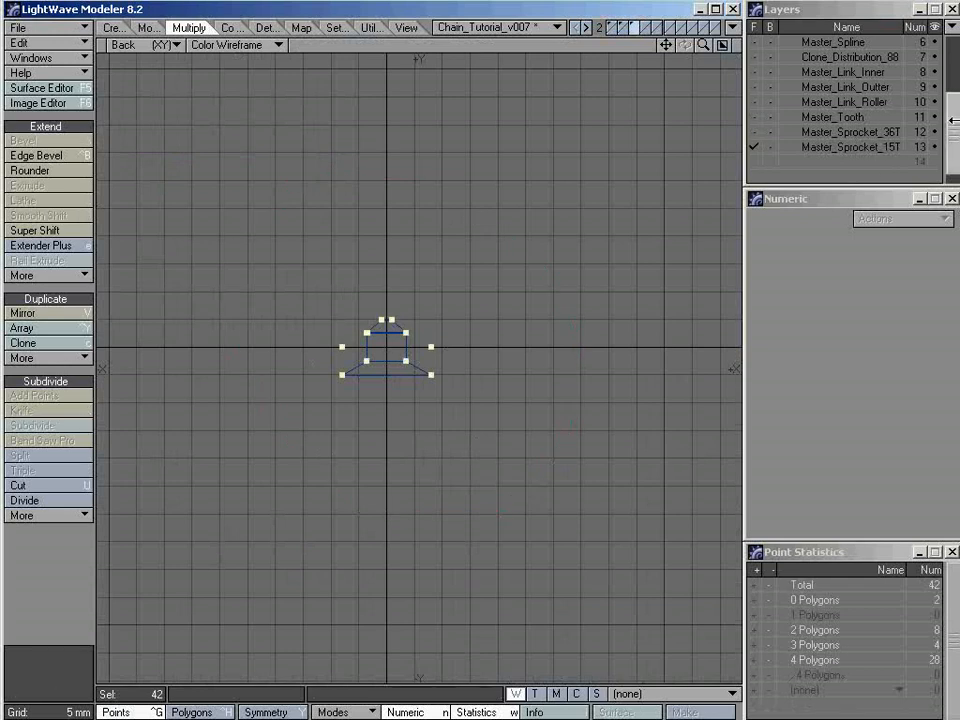
# Bring the Point_15 layer into the foreground too and Snap Drag the tooth so its right guide point meets the layer's upper-right point, clearing the selection
pyautogui.moveTo(957, 144); pyautogui.dragTo(957, 88)
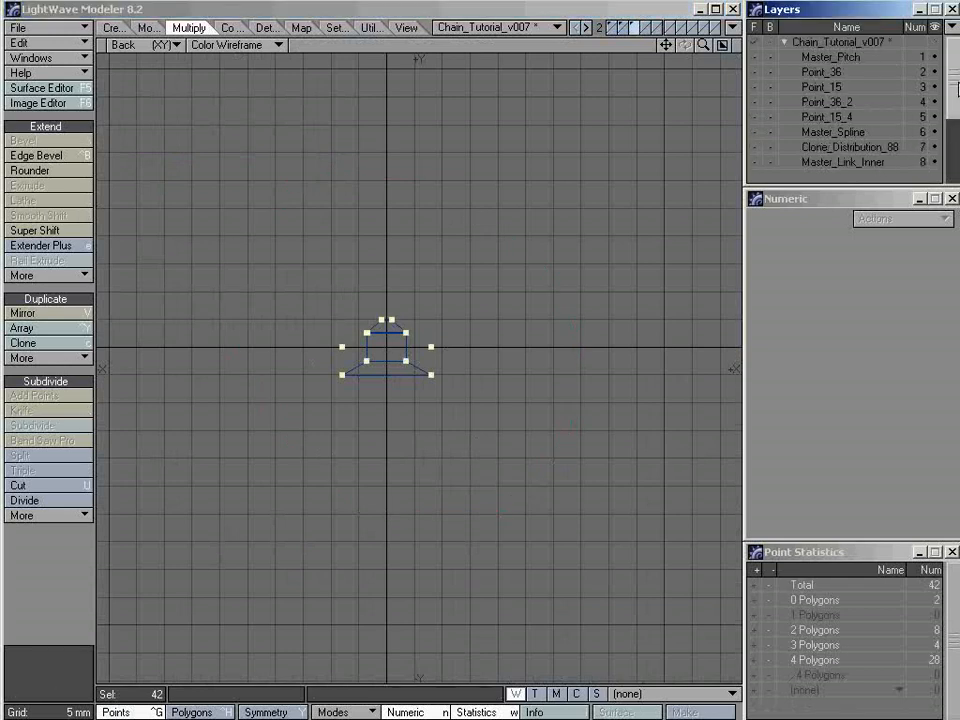
pyautogui.keyDown('shift'); pyautogui.click(818, 89); pyautogui.keyUp('shift')
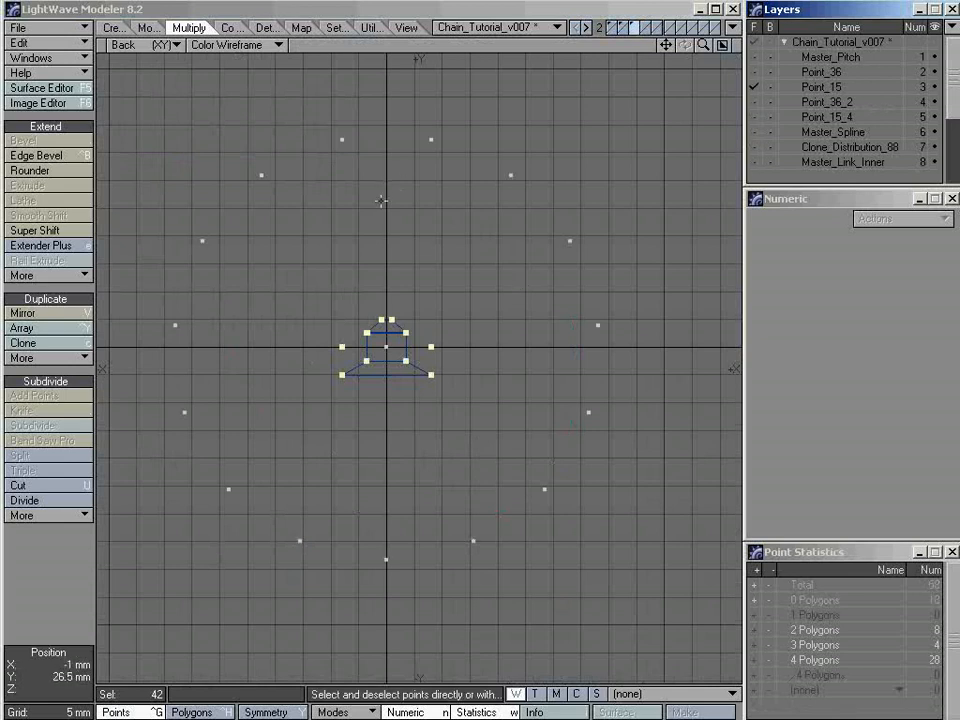
pyautogui.keyDown('ctrl'); pyautogui.keyDown('alt'); pyautogui.moveTo(388, 180); pyautogui.dragTo(407, 206); pyautogui.keyUp('alt'); pyautogui.keyUp('ctrl')
pyautogui.keyDown('ctrl'); pyautogui.keyDown('alt'); pyautogui.moveTo(495, 223); pyautogui.dragTo(443, 214); pyautogui.keyUp('alt'); pyautogui.keyUp('ctrl')
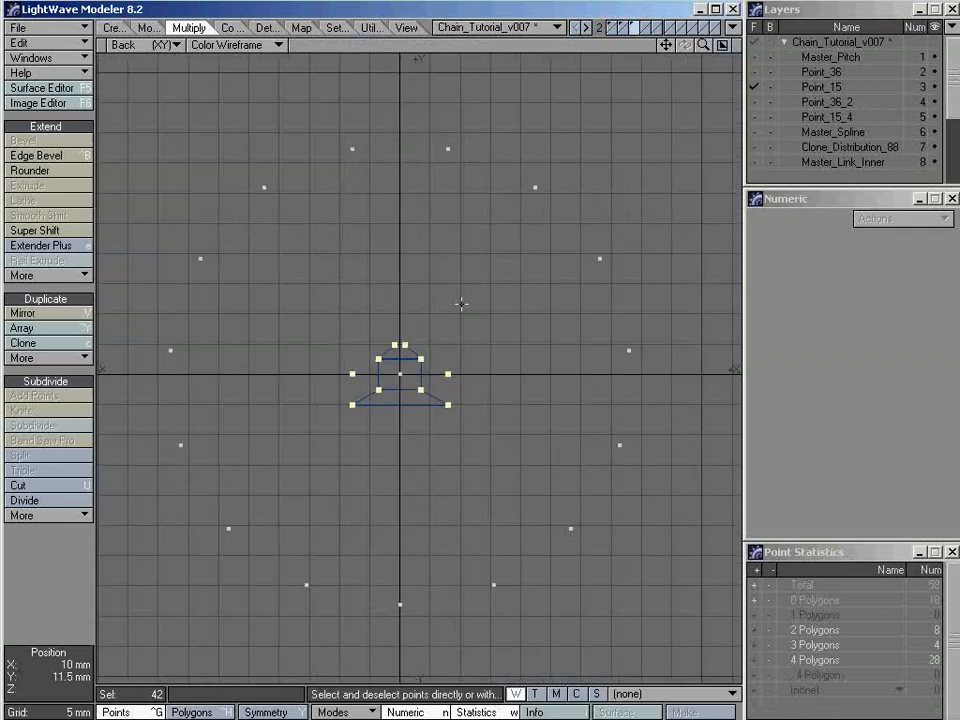
pyautogui.hotkey('shift', 'g')
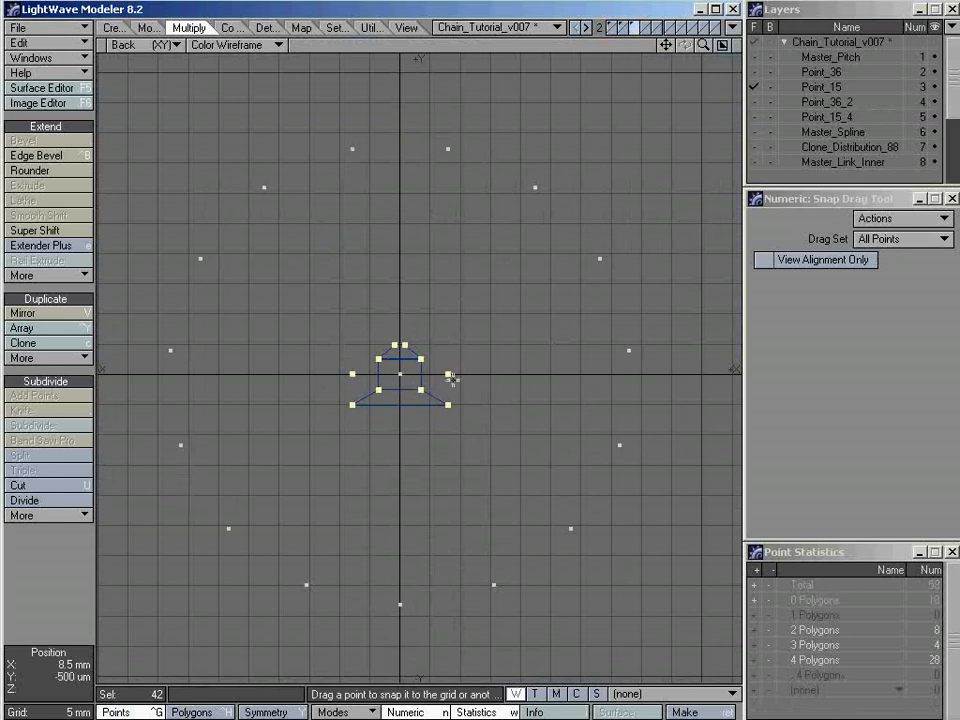
pyautogui.moveTo(448, 374); pyautogui.dragTo(447, 150)
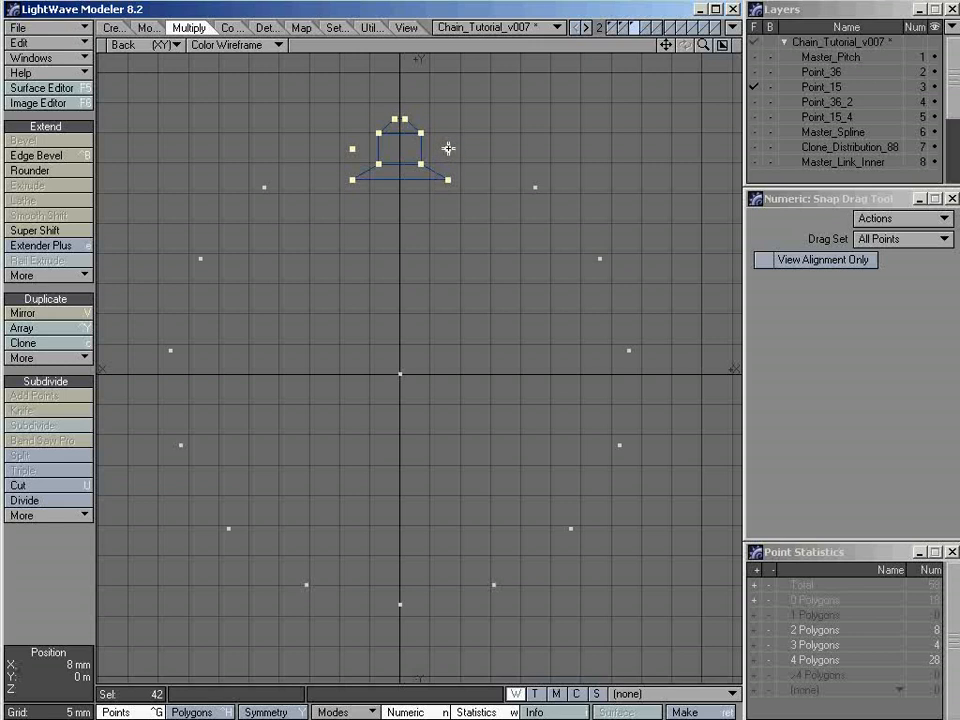
pyautogui.press('space')
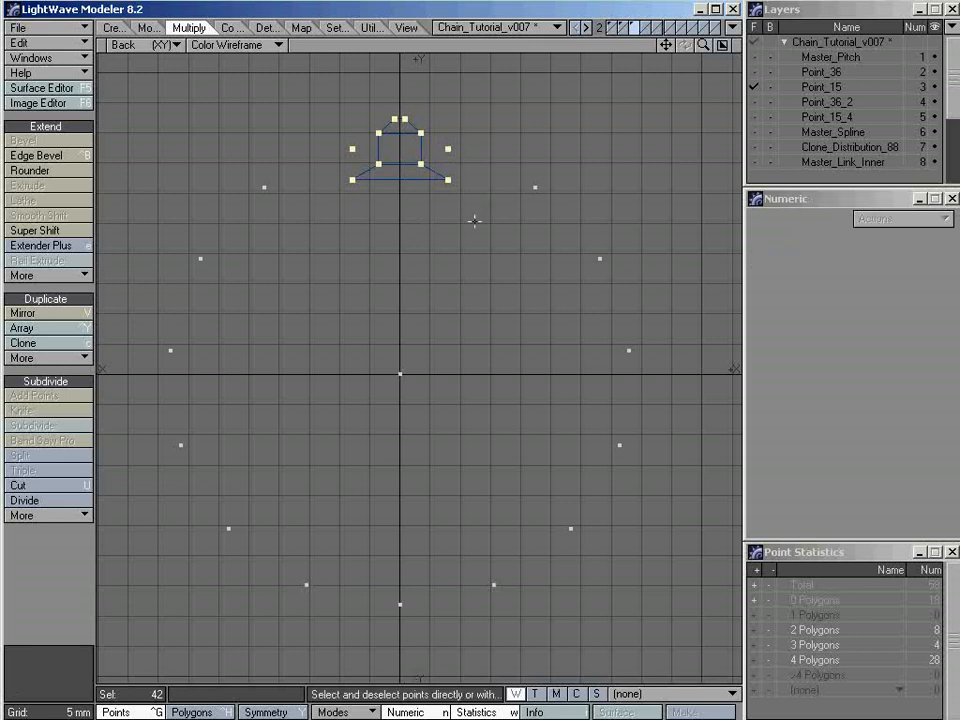
pyautogui.click(470, 225)
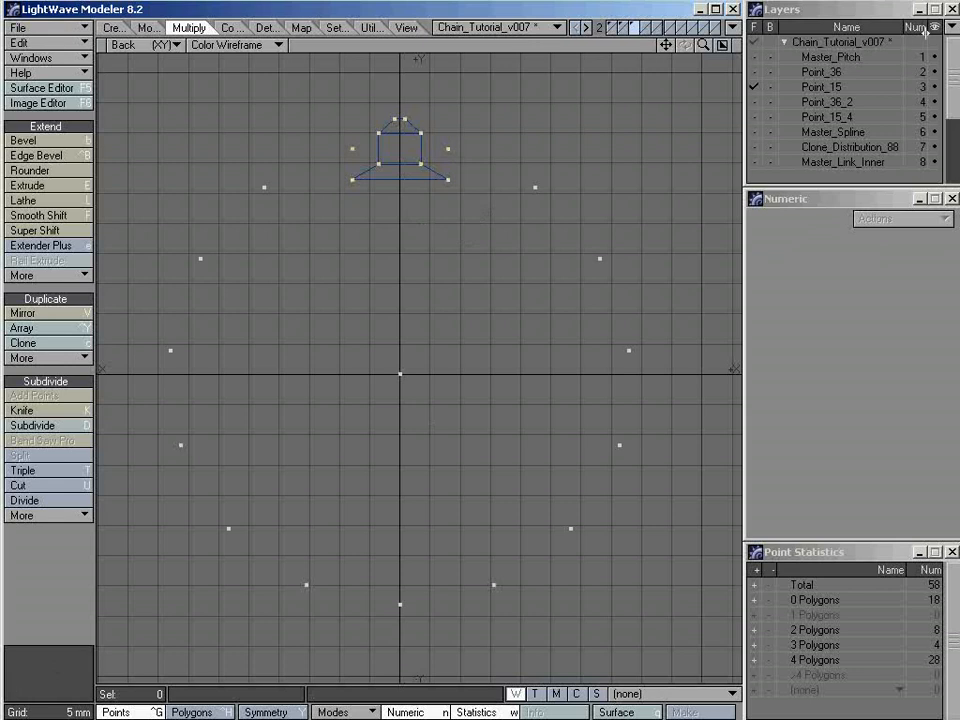
# Show only the Master_Sprocket_15T layer and delete the two loose guide points beside the tooth
pyautogui.scroll(-3, 897, 170)
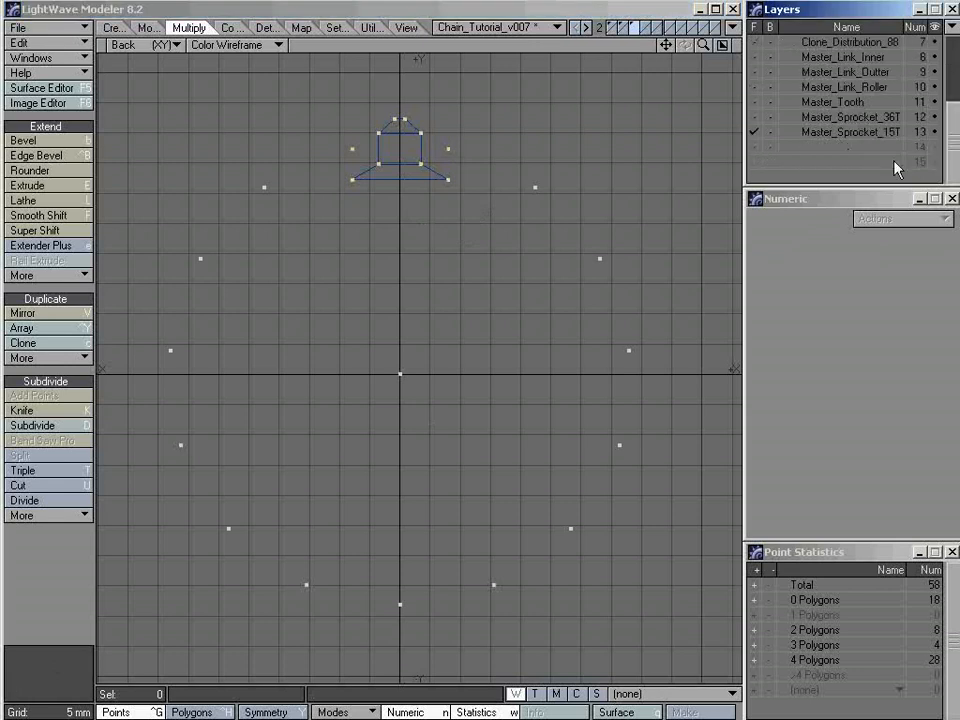
pyautogui.click(838, 136)
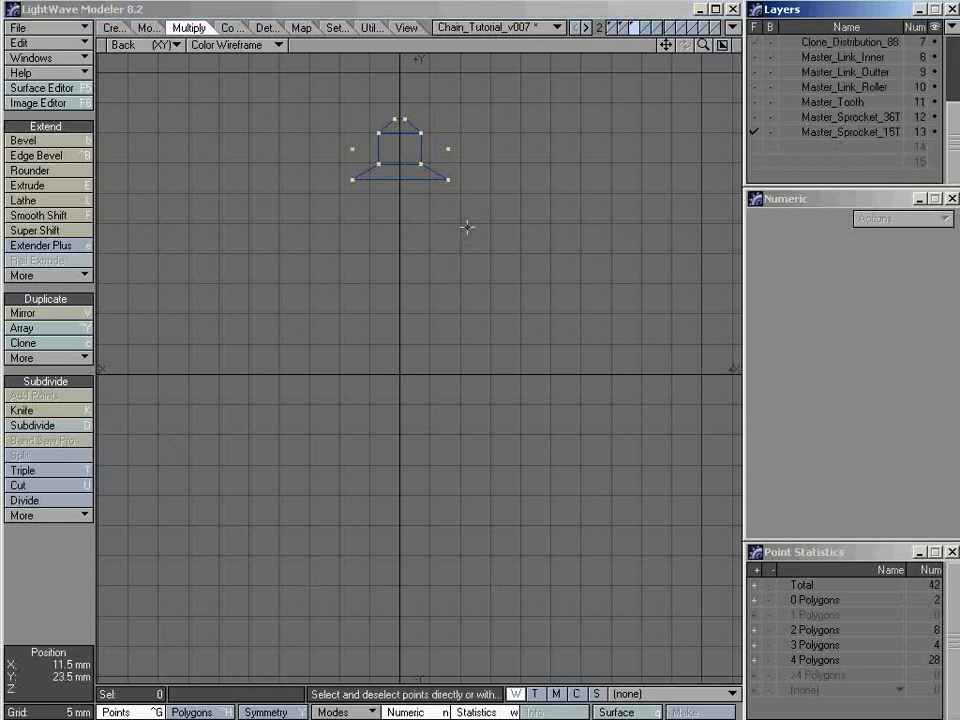
pyautogui.click(449, 148)
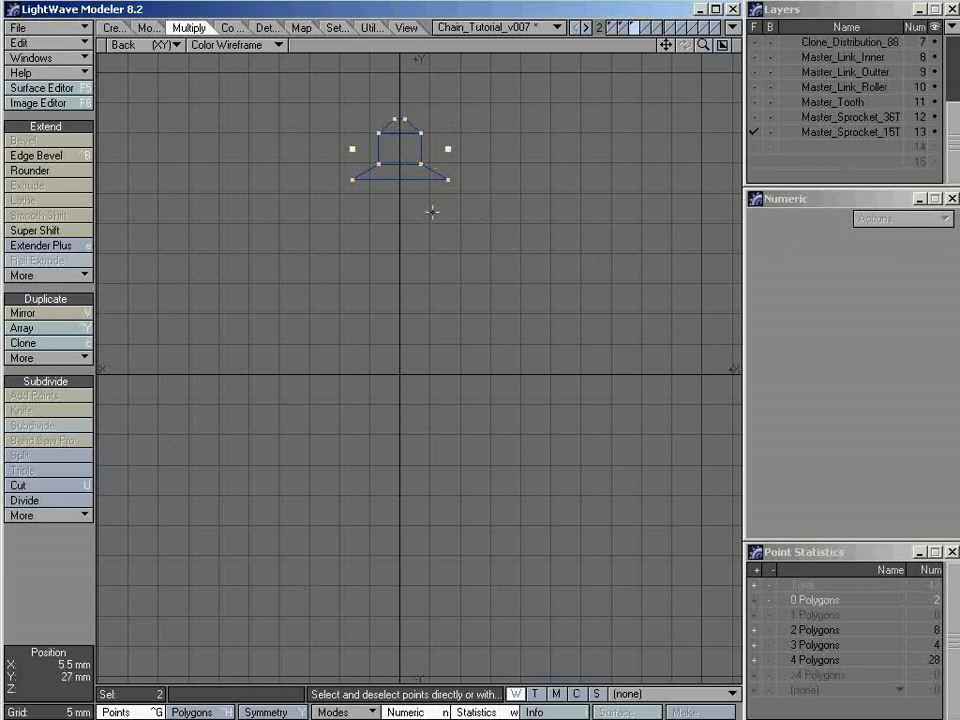
pyautogui.press('Delete')
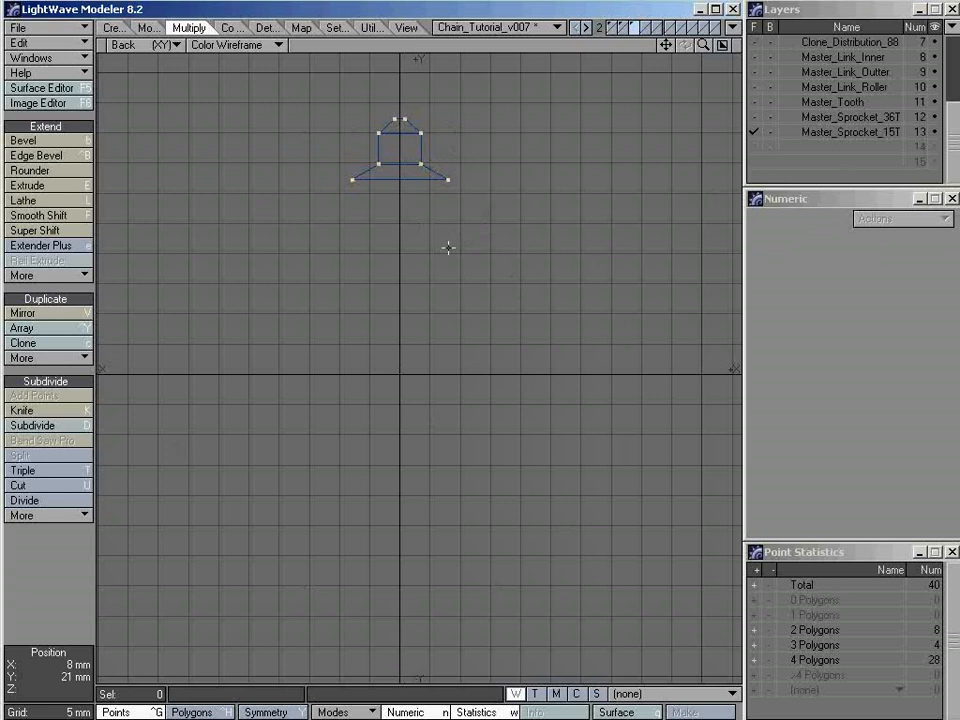
# Array the tooth radially around the Z axis with the number set to 15
pyautogui.hotkey('shift', 'y')
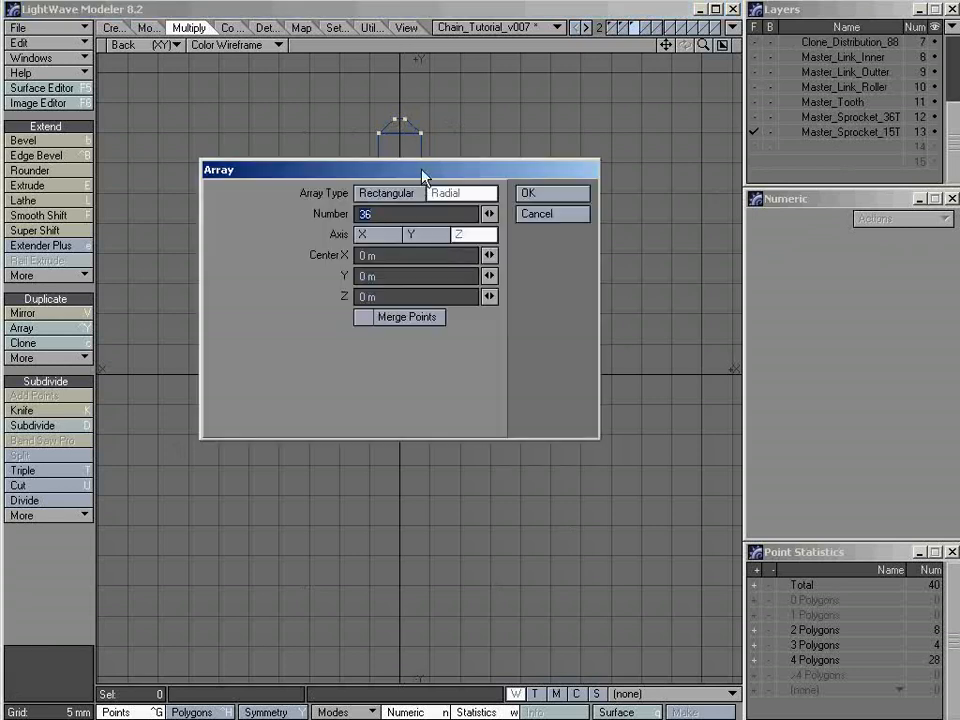
pyautogui.moveTo(422, 176); pyautogui.dragTo(435, 250)
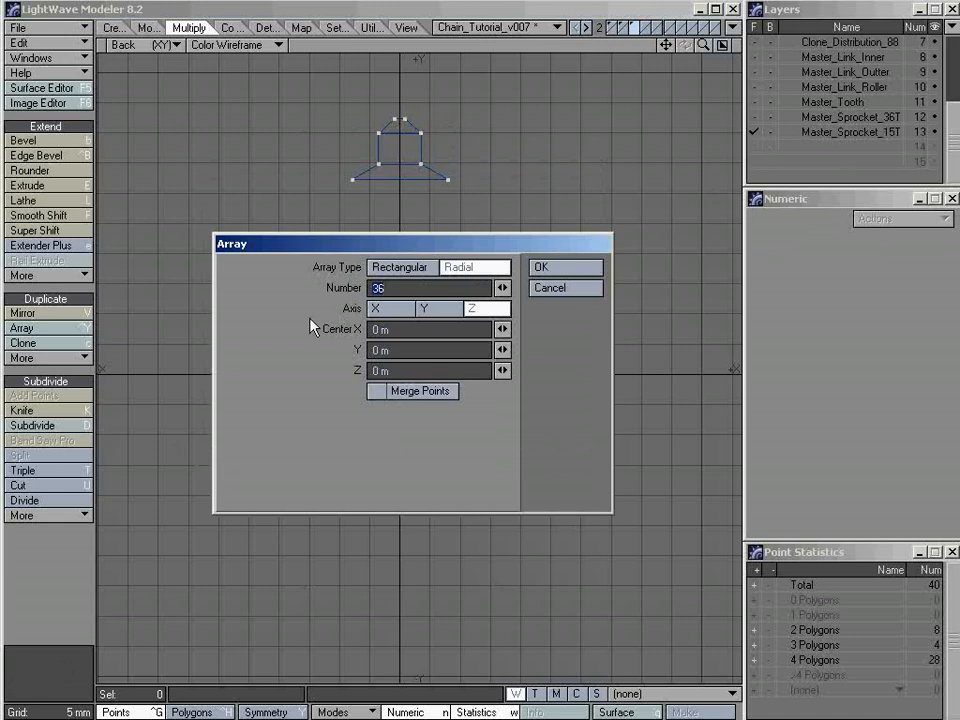
pyautogui.write('15')
pyautogui.press('Tab')
pyautogui.click(541, 267)
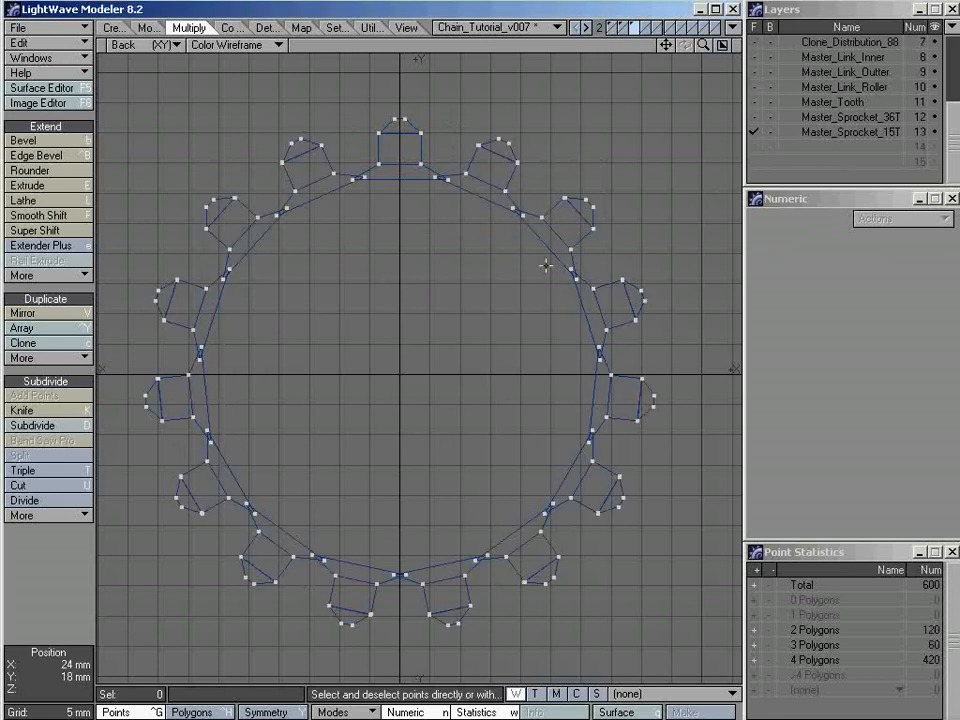
# Select the overlapping base points where the top tooth meets its neighbour on the +X side
pyautogui.keyDown('ctrl'); pyautogui.keyDown('alt'); pyautogui.moveTo(399, 139); pyautogui.dragTo(495, 253); pyautogui.keyUp('alt'); pyautogui.keyUp('ctrl')
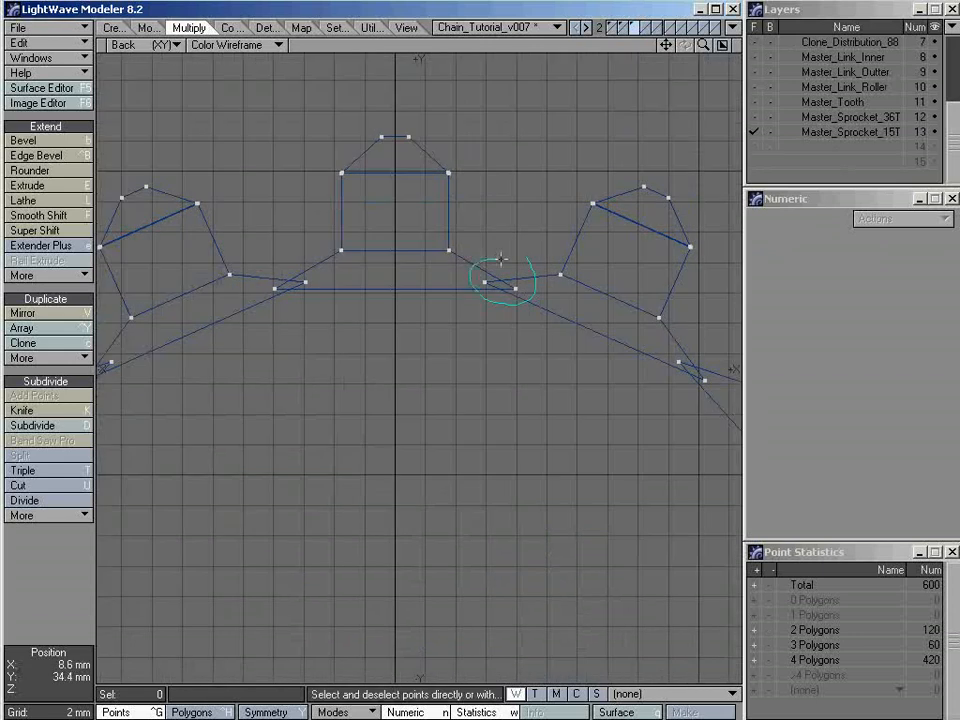
pyautogui.moveTo(501, 259); pyautogui.dragTo(507, 261, button='right')
pyautogui.keyDown('ctrl'); pyautogui.keyDown('alt'); pyautogui.moveTo(496, 247); pyautogui.dragTo(537, 249); pyautogui.keyUp('alt'); pyautogui.keyUp('ctrl')
pyautogui.moveTo(452, 272)
pyautogui.keyDown('alt'); pyautogui.mouseDown()
pyautogui.moveTo(482, 294)
pyautogui.moveTo(508, 293)
pyautogui.moveTo(499, 292)
pyautogui.mouseUp(); pyautogui.keyUp('alt')
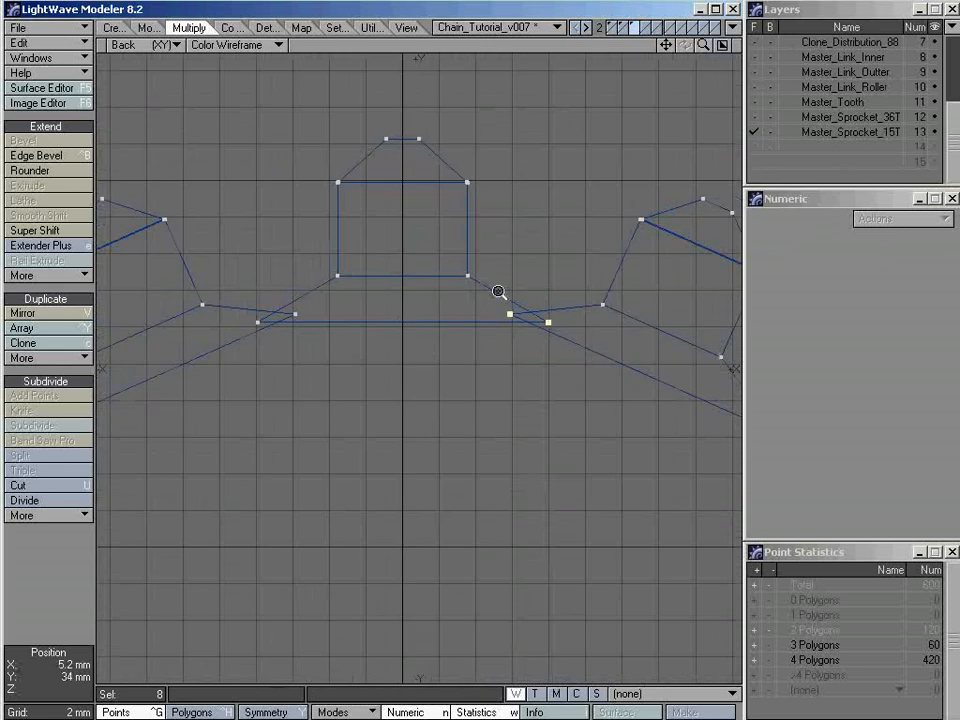
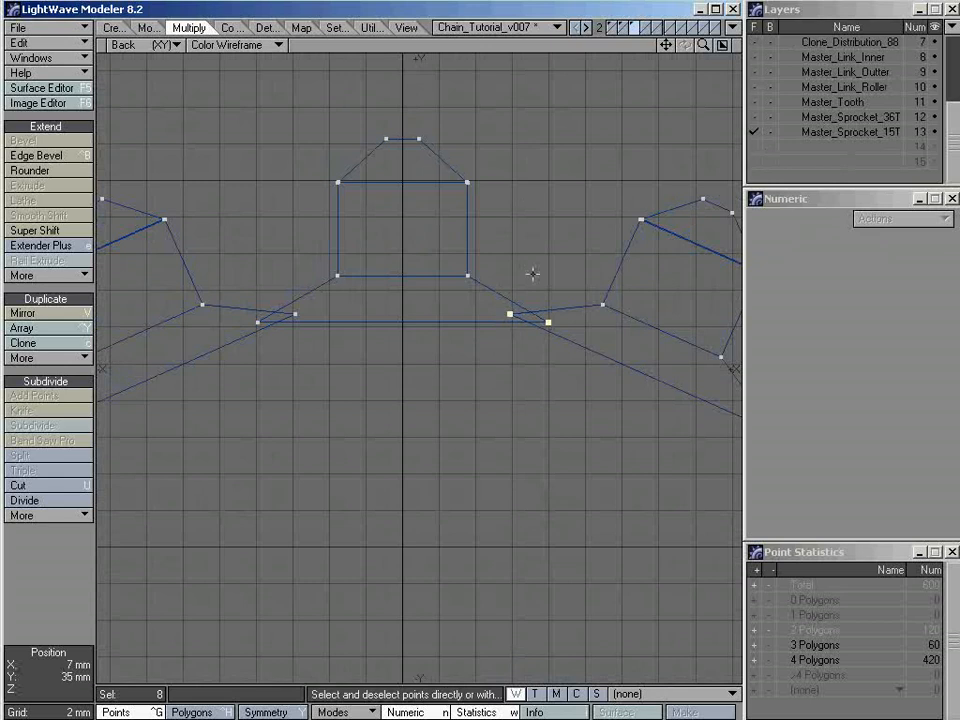
# Isolate the top tooth and its two adjoining connector faces by cutting them, deleting the other geometry and pasting them back
pyautogui.scroll(-3, 531, 330)
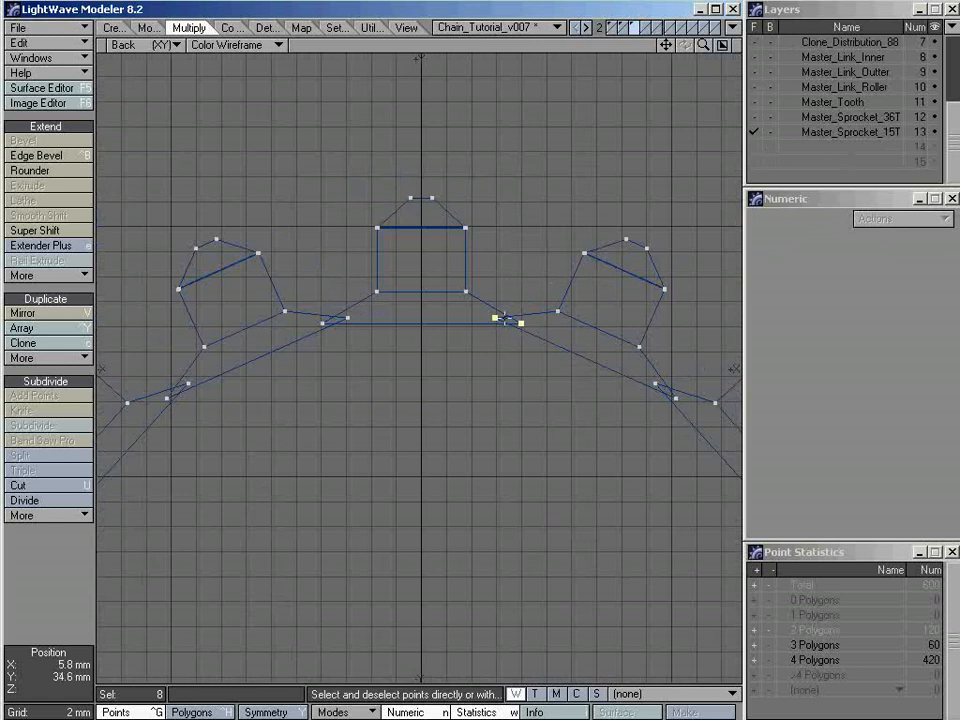
pyautogui.scroll(1, 508, 258)
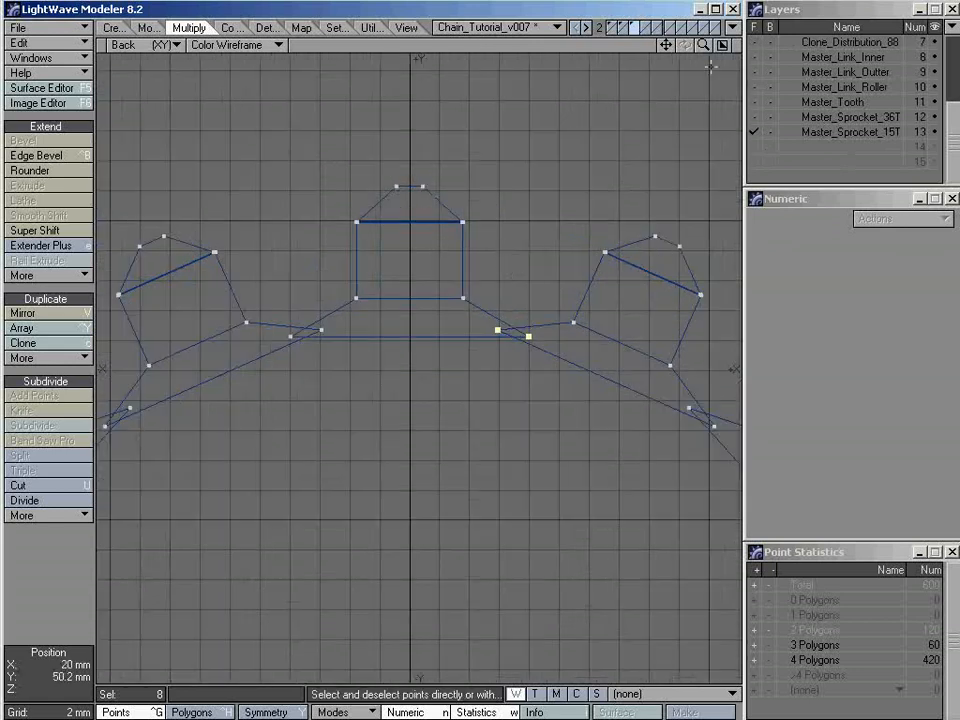
pyautogui.hotkey('ctrl', 'h')
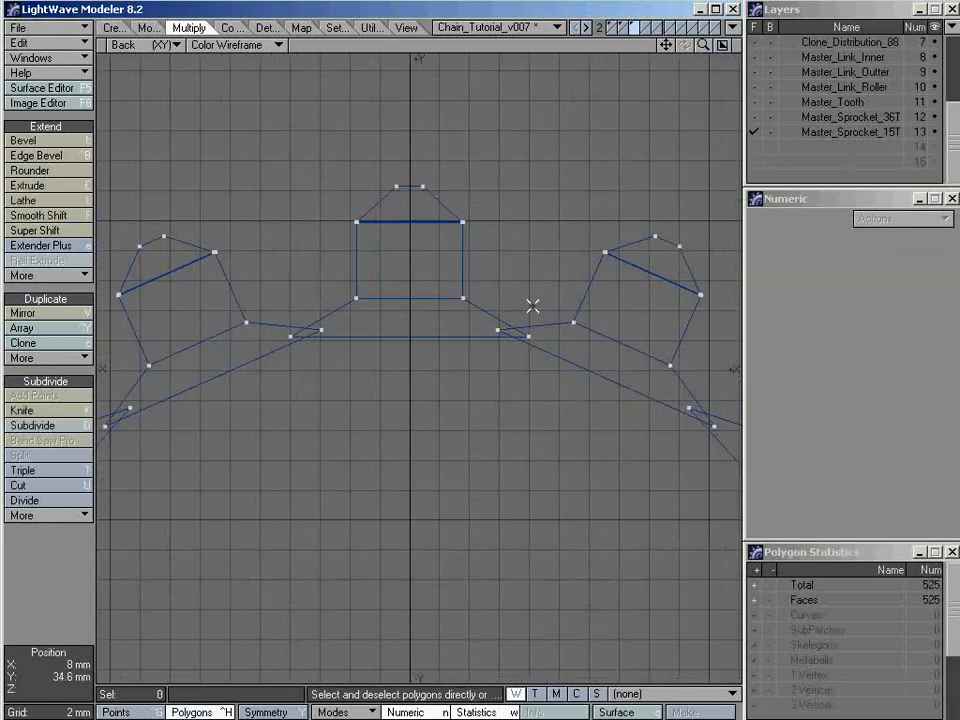
pyautogui.moveTo(528, 213); pyautogui.dragTo(442, 124, button='right')
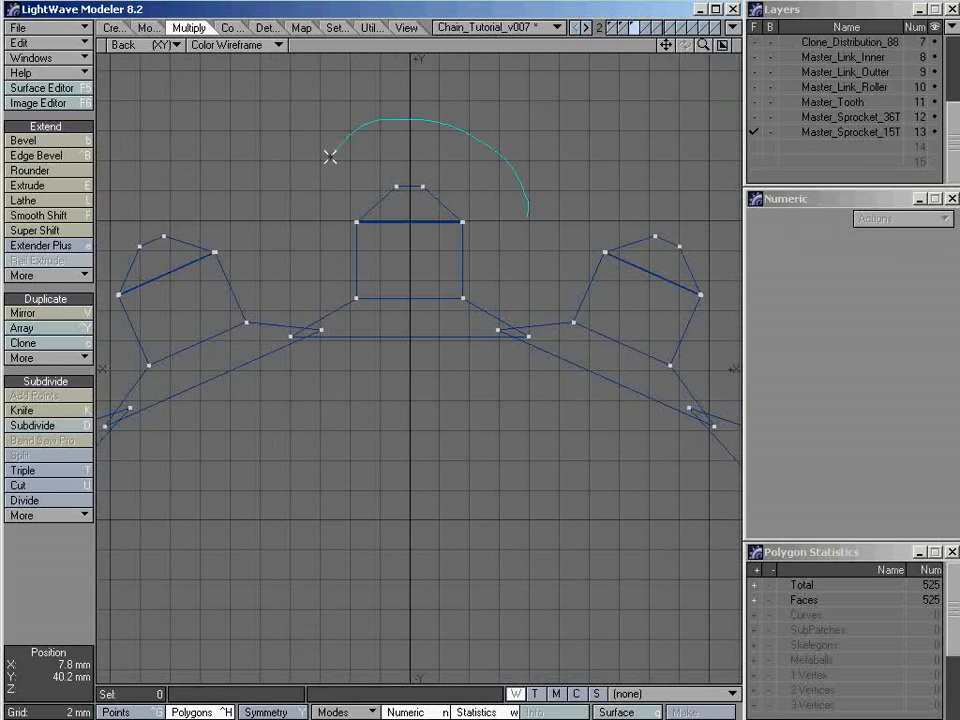
pyautogui.moveTo(226, 315)
pyautogui.mouseDown(button='right')
pyautogui.moveTo(339, 431)
pyautogui.moveTo(574, 420)
pyautogui.moveTo(607, 323)
pyautogui.mouseUp(button='right')
pyautogui.moveTo(548, 235); pyautogui.dragTo(540, 226, button='right')
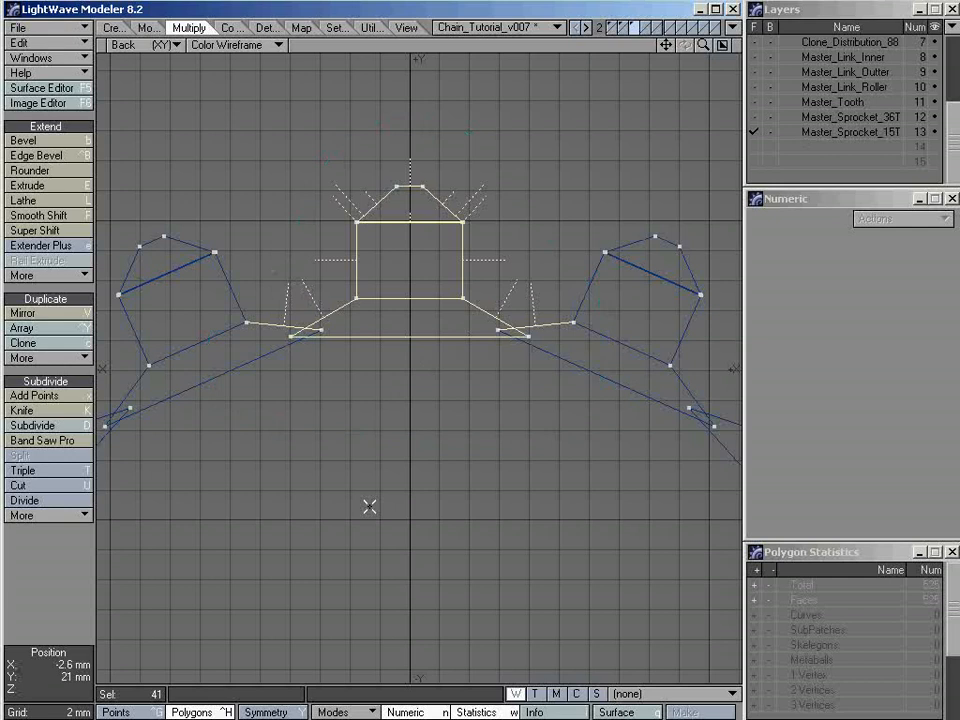
pyautogui.press('Delete')
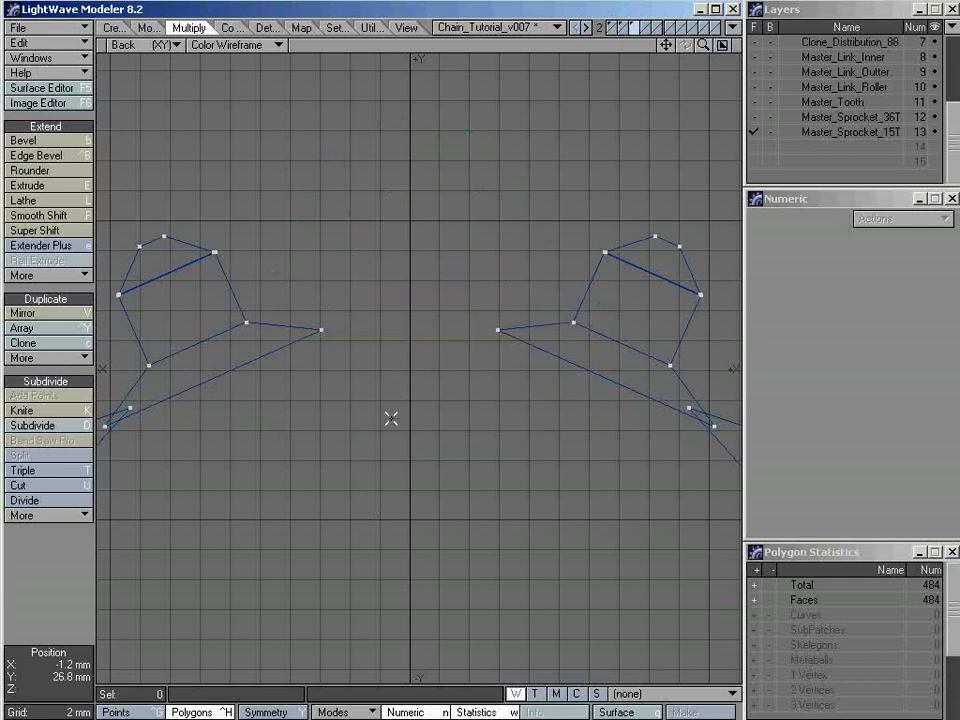
pyautogui.press('Delete')
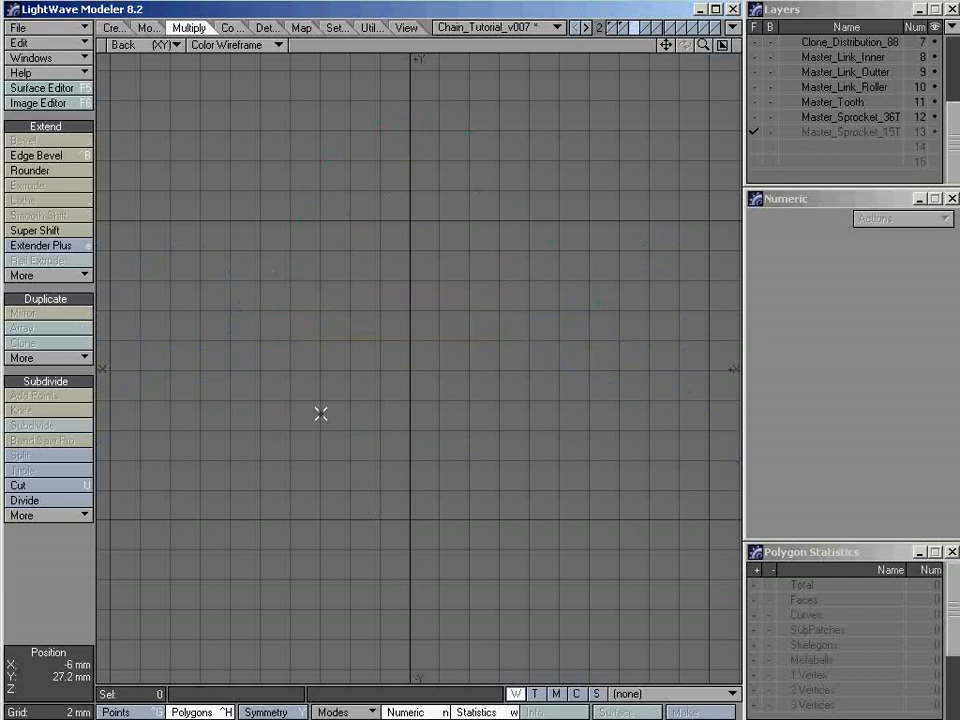
pyautogui.hotkey('ctrl', 'v')
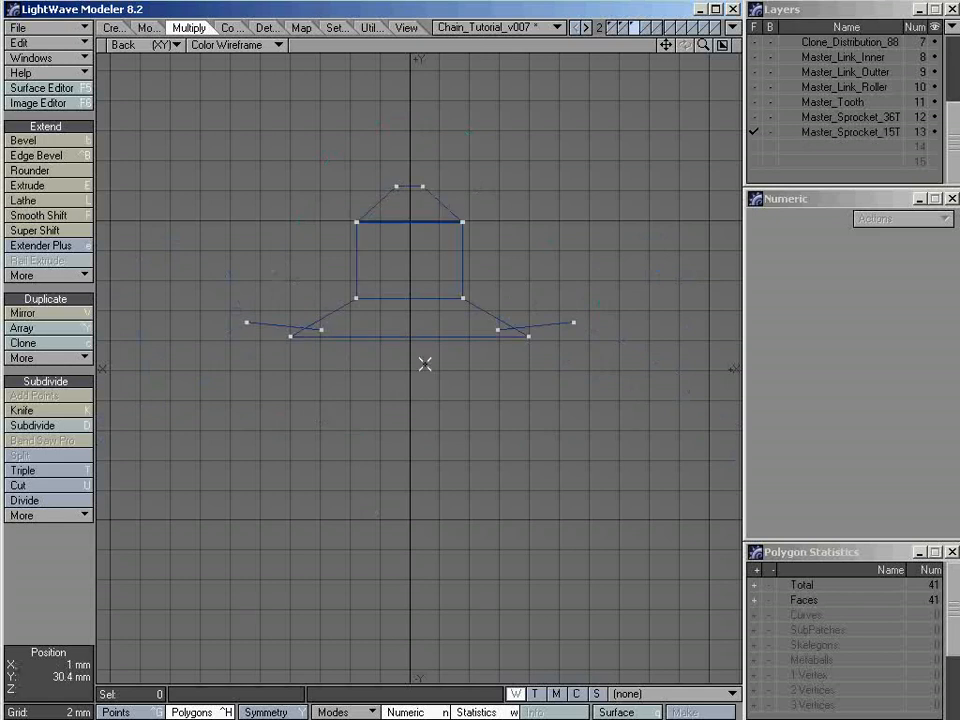
# Weld to average the two overlapping point pairs at the near end of the tooth's left connector seam
pyautogui.press('KP_0')
pyautogui.press('a')
pyautogui.keyDown('alt'); pyautogui.moveTo(513, 187); pyautogui.dragTo(604, 246); pyautogui.keyUp('alt')
pyautogui.click(723, 46)
pyautogui.press('a')
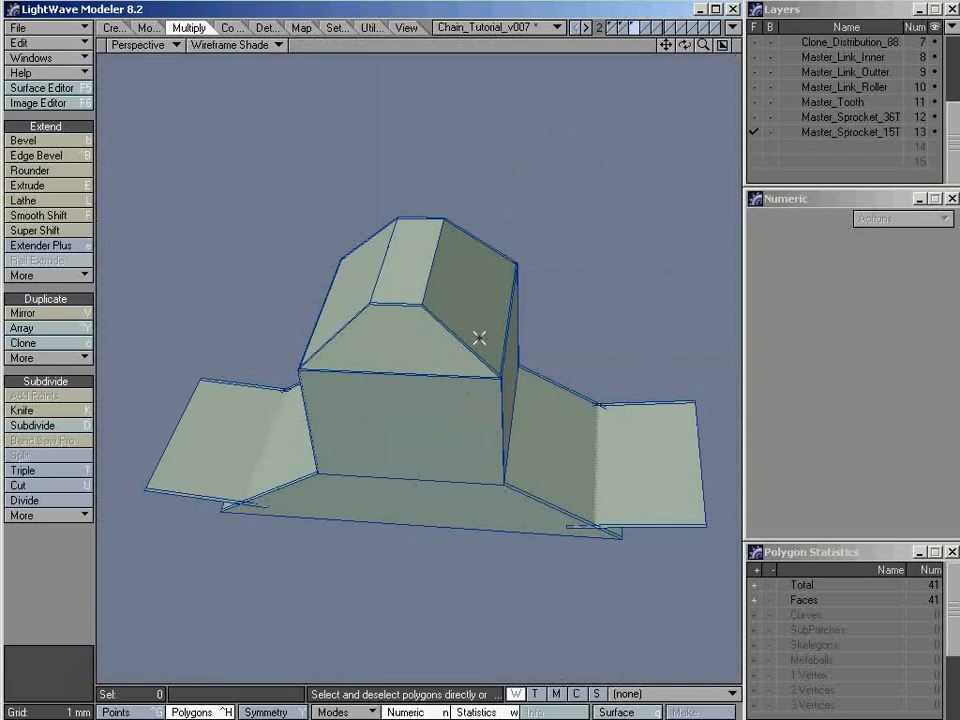
pyautogui.keyDown('alt'); pyautogui.moveTo(478, 339); pyautogui.dragTo(434, 373); pyautogui.keyUp('alt')
pyautogui.press('KP_5')
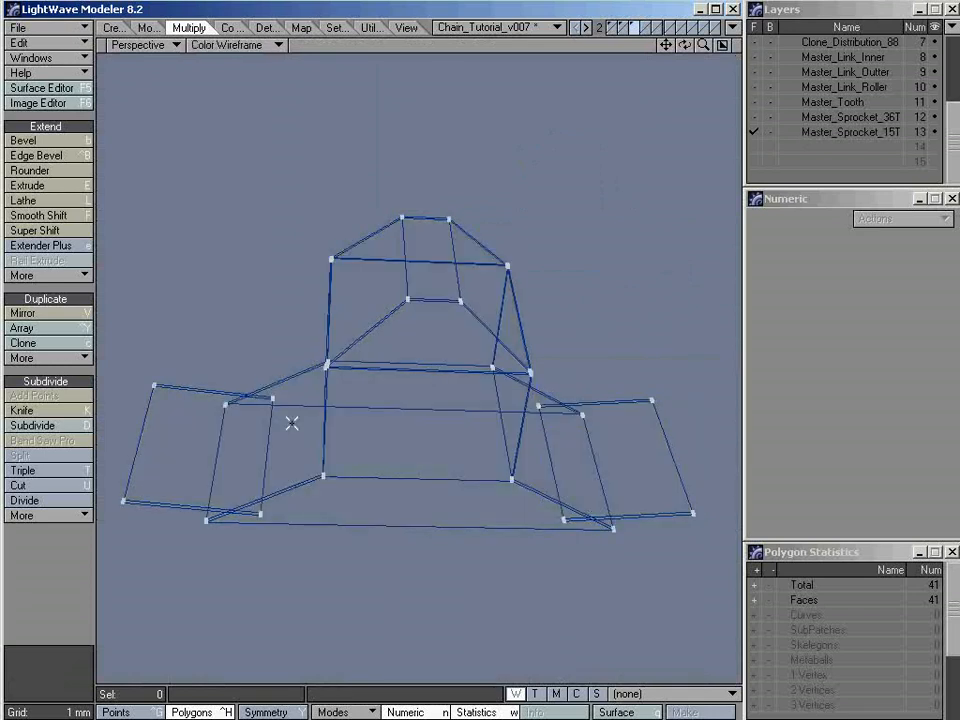
pyautogui.hotkey('ctrl', 'g')
pyautogui.keyDown('ctrl'); pyautogui.keyDown('alt'); pyautogui.moveTo(194, 512); pyautogui.dragTo(395, 412); pyautogui.keyUp('alt'); pyautogui.keyUp('ctrl')
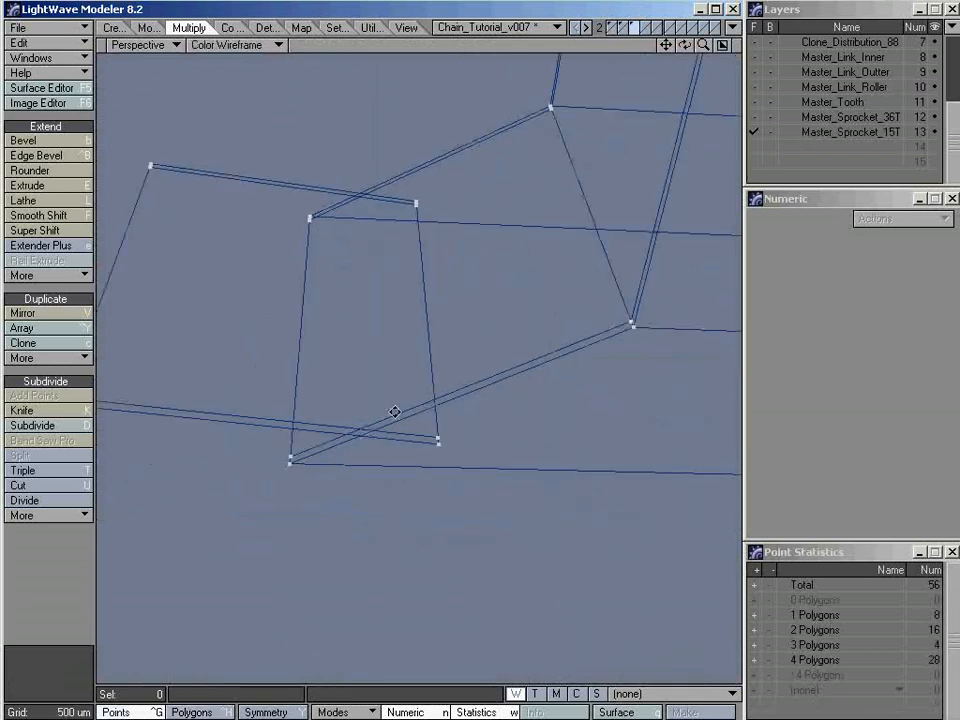
pyautogui.keyDown('ctrl'); pyautogui.keyDown('alt'); pyautogui.moveTo(338, 431); pyautogui.dragTo(396, 520); pyautogui.keyUp('alt'); pyautogui.keyUp('ctrl')
pyautogui.keyDown('alt'); pyautogui.keyDown('shift'); pyautogui.moveTo(382, 374); pyautogui.dragTo(390, 439); pyautogui.keyUp('shift'); pyautogui.keyUp('alt')
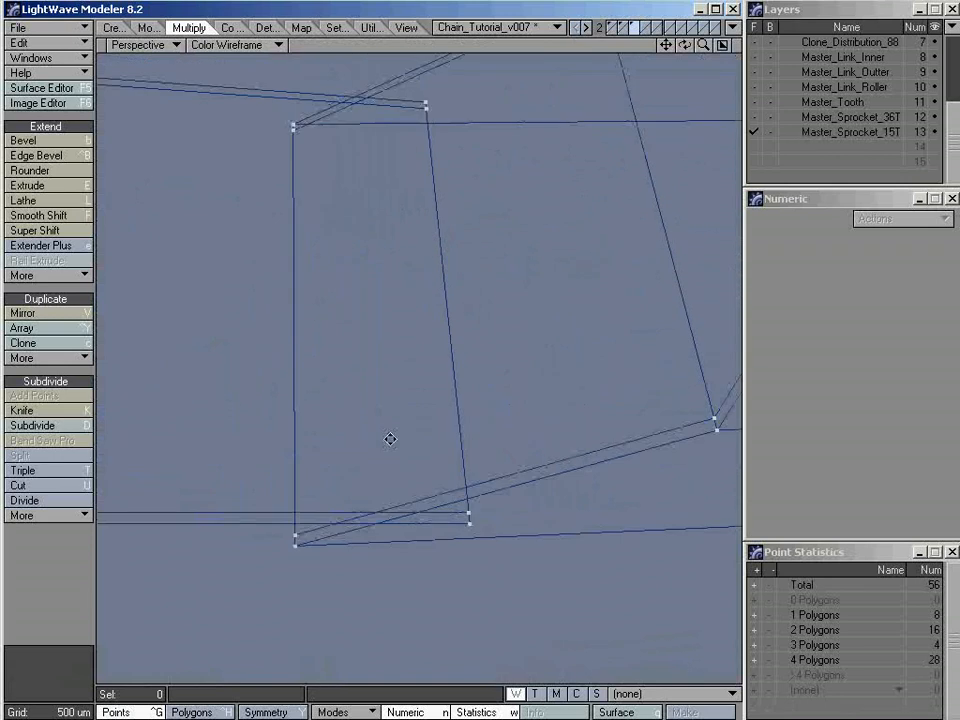
pyautogui.click(469, 525)
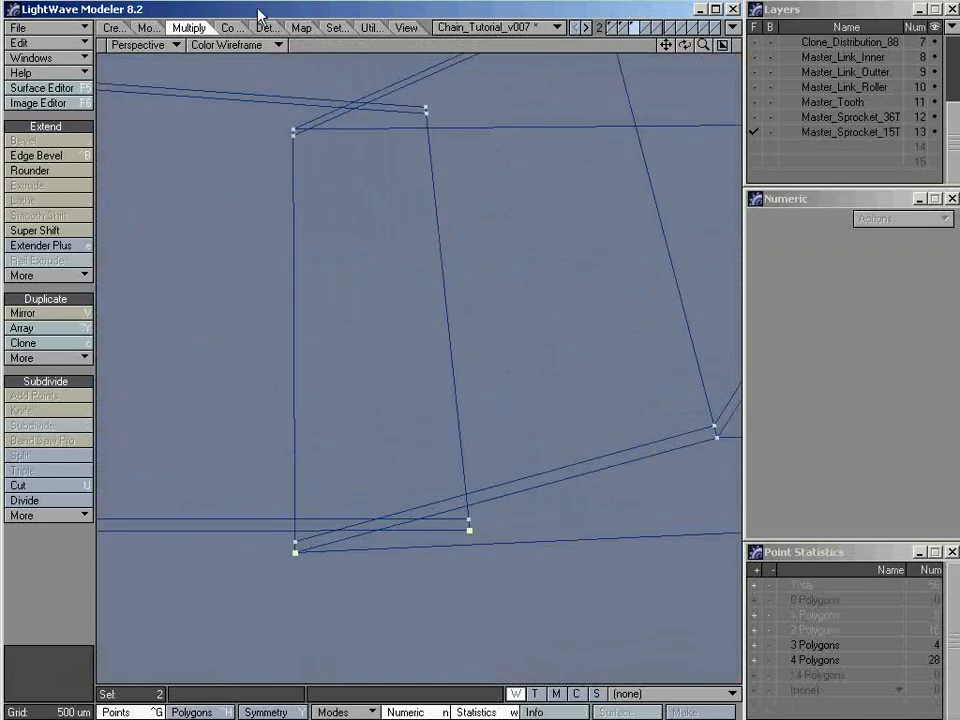
pyautogui.click(216, 27)
pyautogui.click(264, 27)
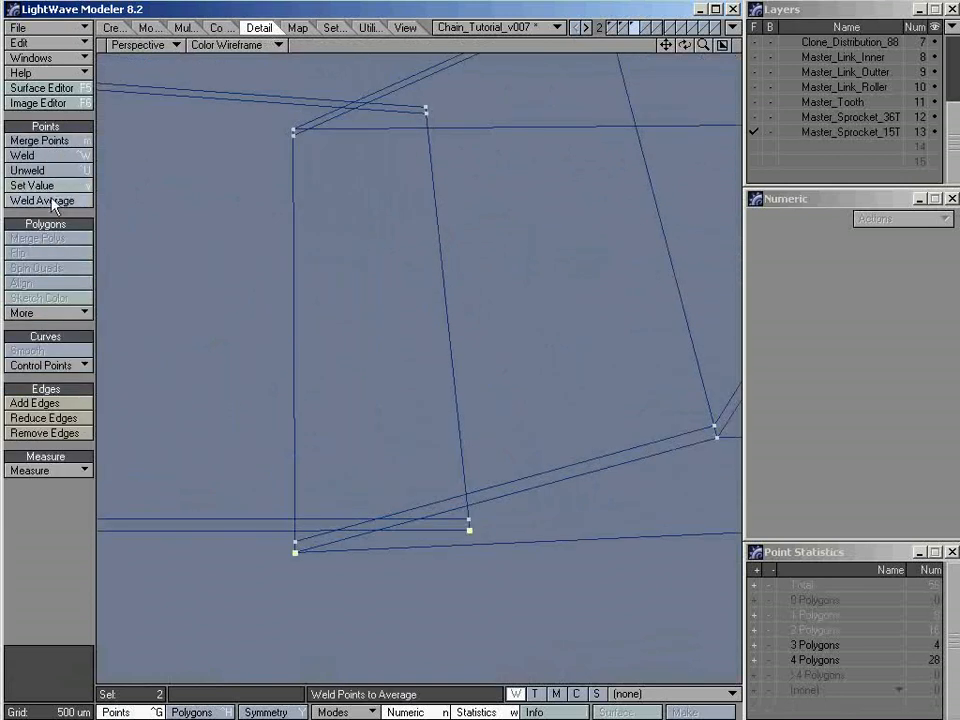
pyautogui.click(22, 155)
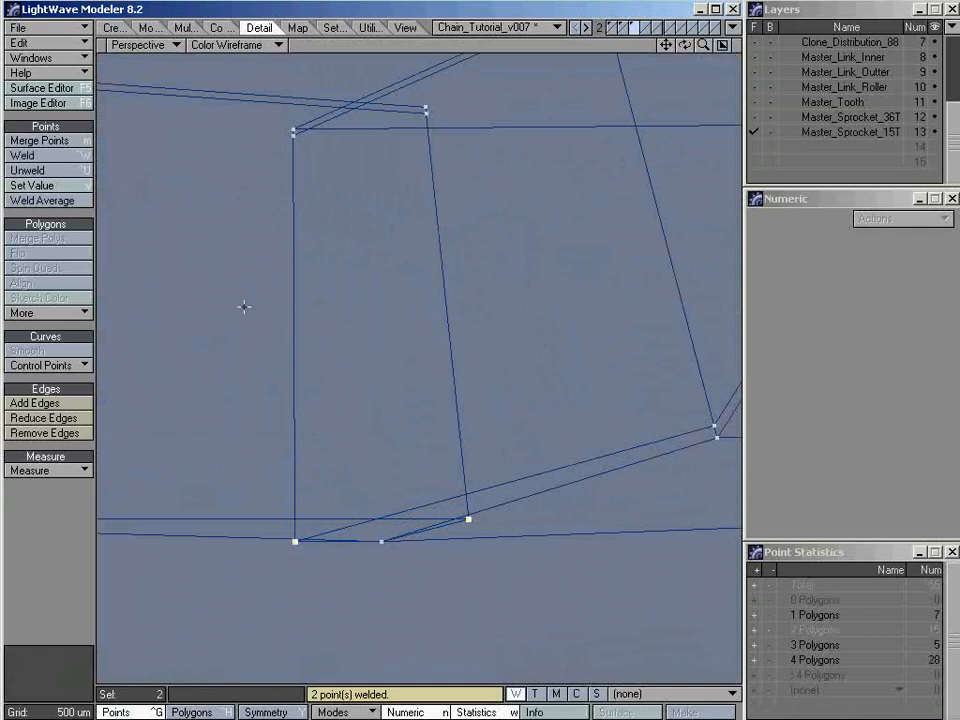
pyautogui.click(78, 201)
# Weld to average the two overlapping point pairs at the far end of the tooth's left connector seam
pyautogui.click(427, 111)
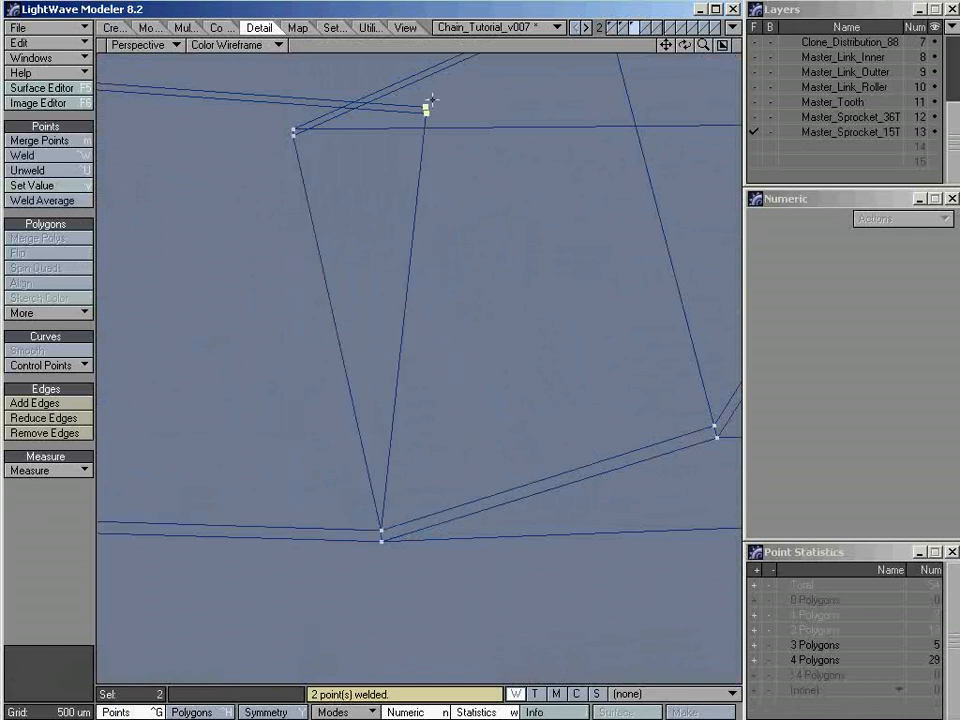
pyautogui.click(488, 101)
pyautogui.keyDown('alt'); pyautogui.moveTo(399, 91); pyautogui.dragTo(457, 204); pyautogui.keyUp('alt')
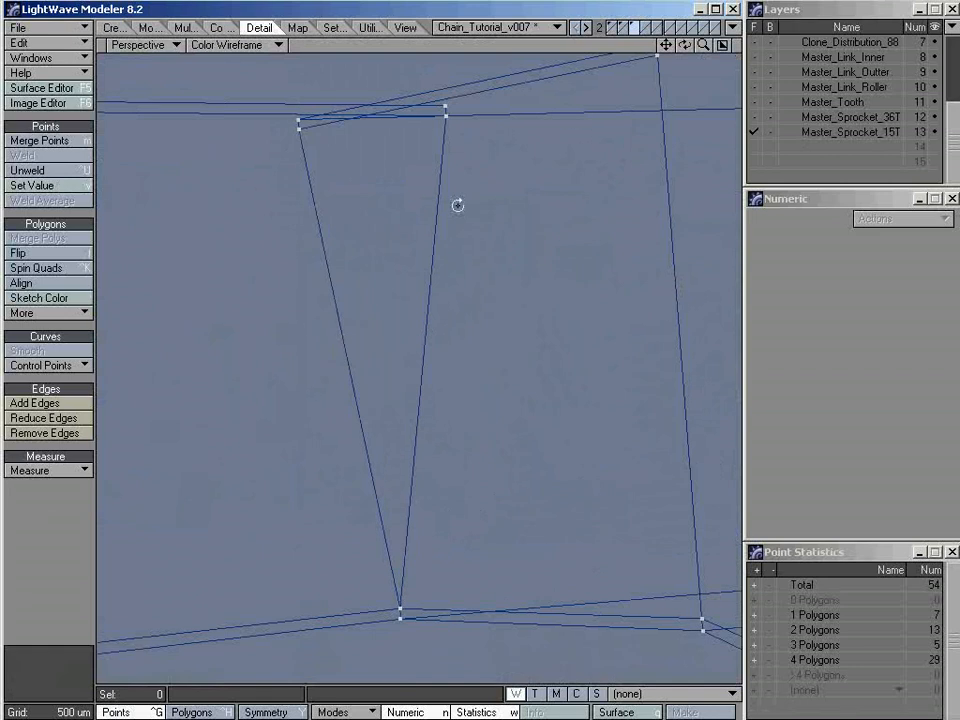
pyautogui.click(446, 113)
pyautogui.click(299, 125)
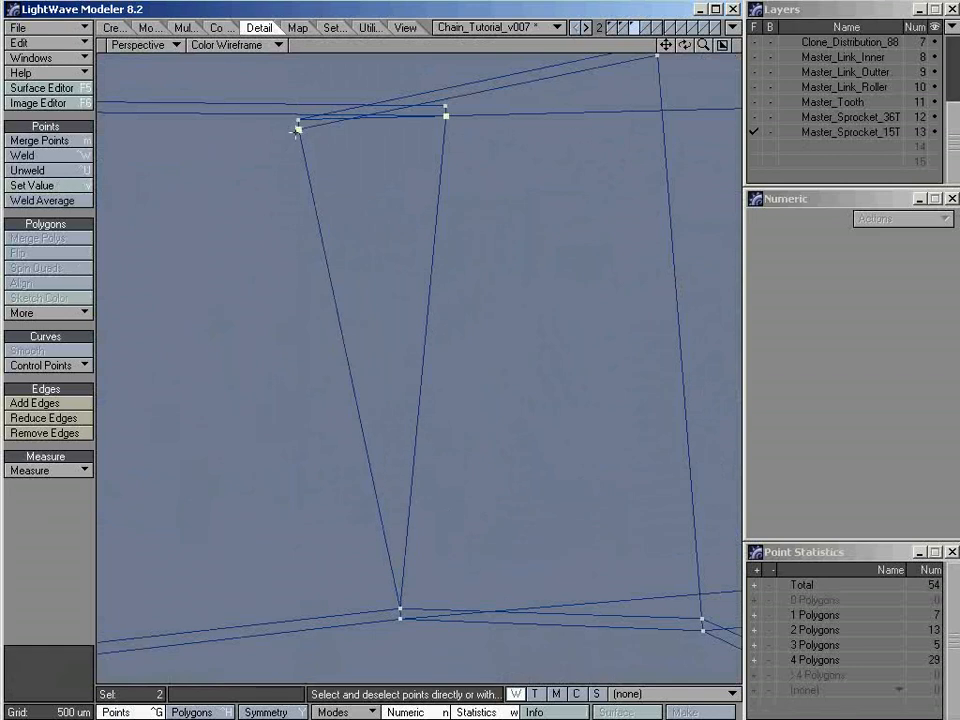
pyautogui.click(41, 200)
pyautogui.moveTo(460, 103); pyautogui.dragTo(283, 123)
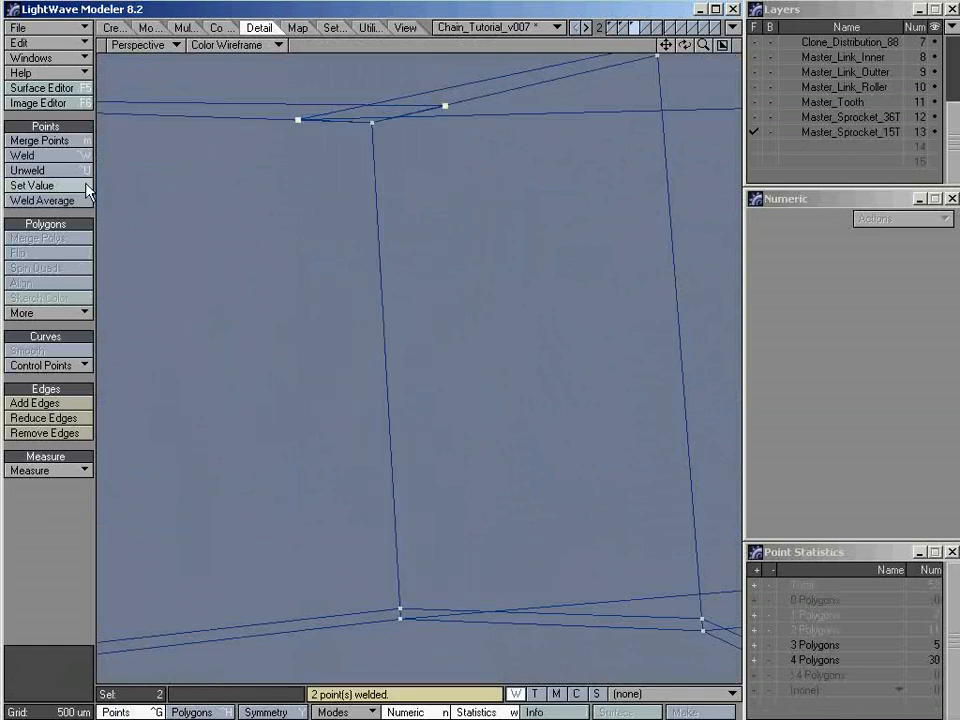
pyautogui.click(82, 200)
# Weld to average the two overlapping point pairs at the near end of the tooth's right connector seam
pyautogui.press('a')
pyautogui.moveTo(409, 300)
pyautogui.keyDown('alt'); pyautogui.mouseDown()
pyautogui.moveTo(371, 431)
pyautogui.moveTo(502, 437)
pyautogui.mouseUp(); pyautogui.keyUp('alt')
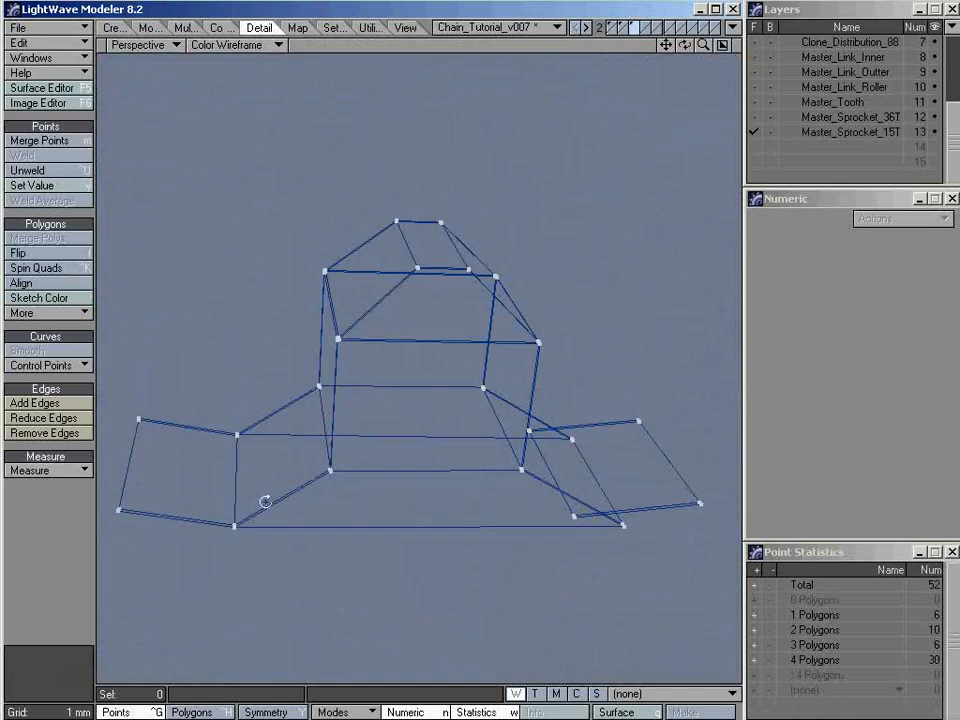
pyautogui.moveTo(254, 386)
pyautogui.mouseDown(button='right')
pyautogui.moveTo(272, 462)
pyautogui.moveTo(247, 370)
pyautogui.mouseUp(button='right')
pyautogui.press('/')
pyautogui.keyDown('alt'); pyautogui.moveTo(345, 403); pyautogui.dragTo(336, 482); pyautogui.keyUp('alt')
pyautogui.keyDown('alt'); pyautogui.keyDown('shift'); pyautogui.moveTo(595, 399); pyautogui.dragTo(488, 375); pyautogui.keyUp('shift'); pyautogui.keyUp('alt')
pyautogui.moveTo(504, 318)
pyautogui.mouseDown(button='right')
pyautogui.moveTo(519, 362)
pyautogui.moveTo(471, 521)
pyautogui.moveTo(486, 300)
pyautogui.mouseUp(button='right')
pyautogui.hotkey('shift', 'a')
pyautogui.keyDown('alt'); pyautogui.moveTo(534, 371); pyautogui.dragTo(517, 391); pyautogui.keyUp('alt')
pyautogui.press('/')
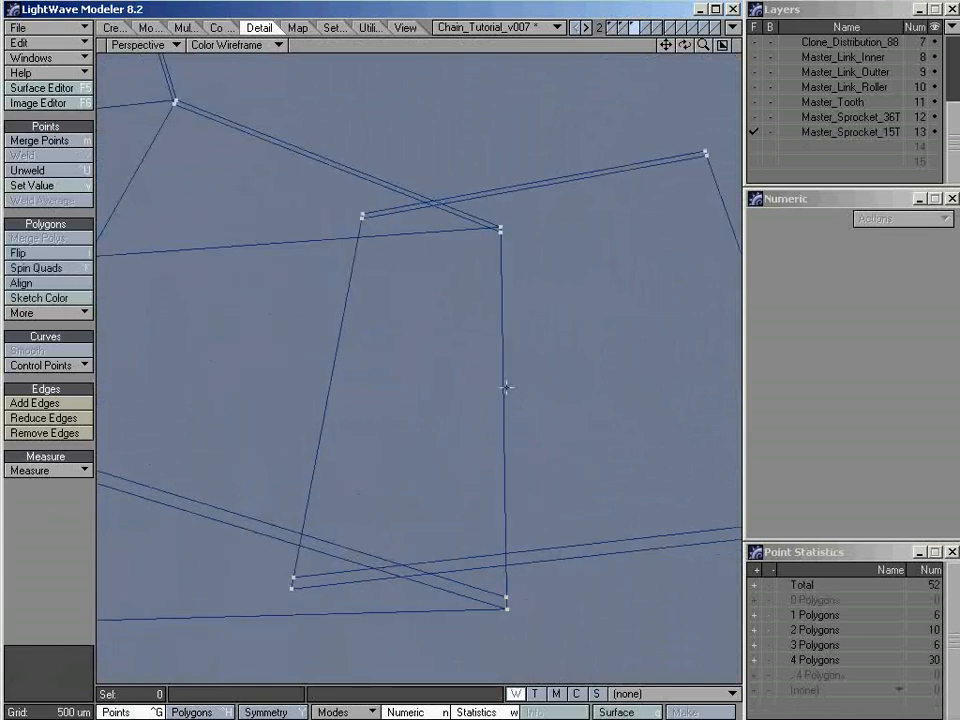
pyautogui.click(507, 606)
pyautogui.click(291, 587)
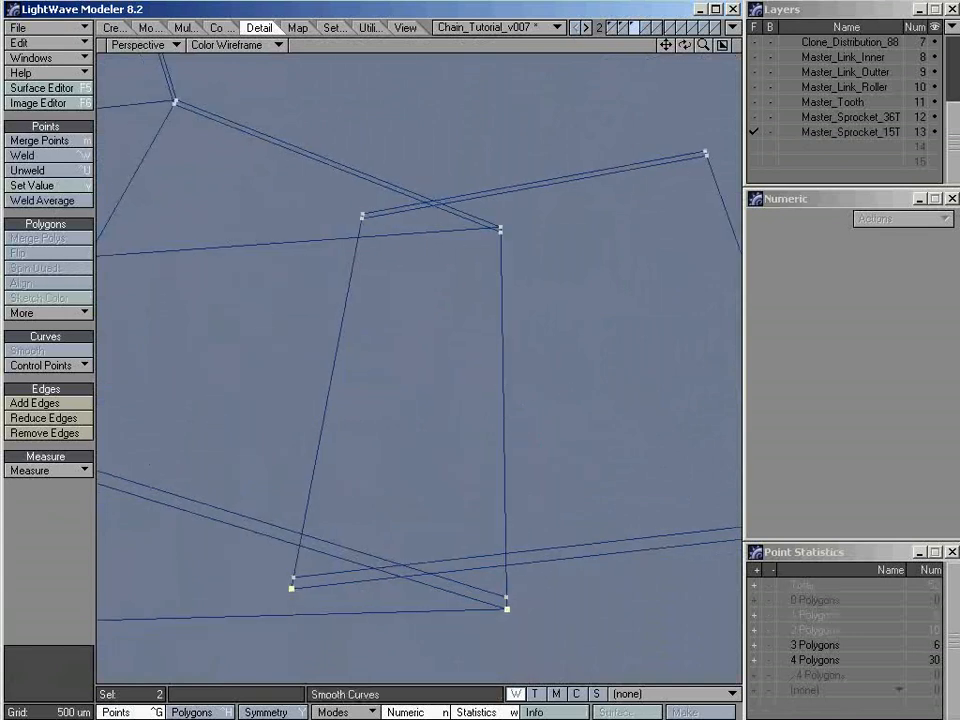
pyautogui.click(45, 205)
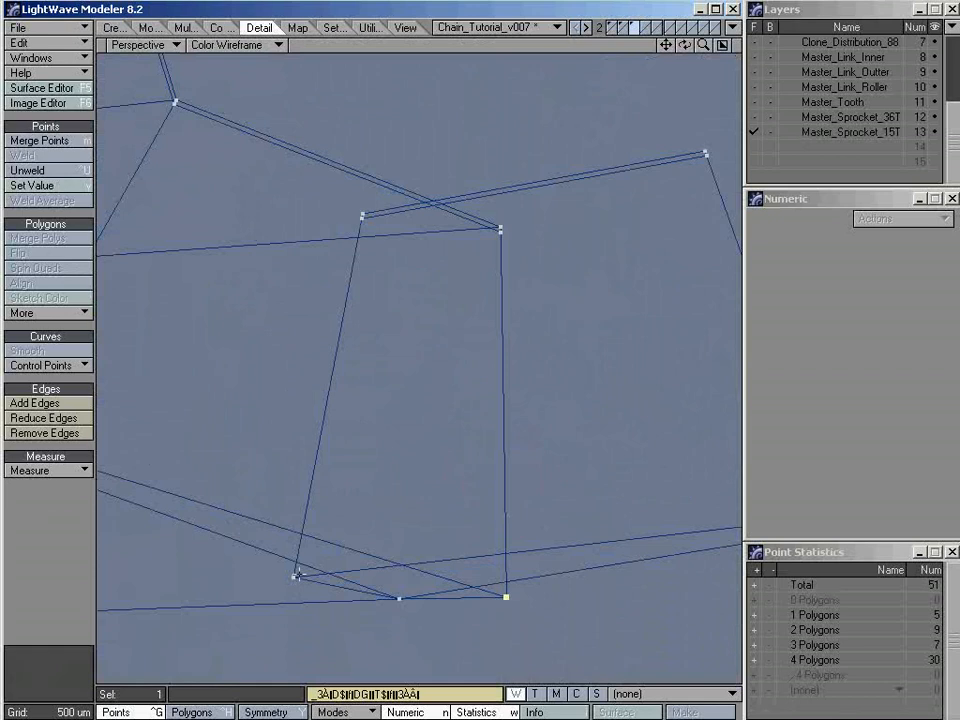
pyautogui.click(297, 575)
pyautogui.click(57, 201)
# Weld to average the two overlapping point pairs at the far end of the tooth's right connector seam
pyautogui.press('/')
pyautogui.keyDown('alt'); pyautogui.moveTo(527, 358); pyautogui.dragTo(394, 234); pyautogui.keyUp('alt')
pyautogui.click(490, 184)
pyautogui.click(311, 194)
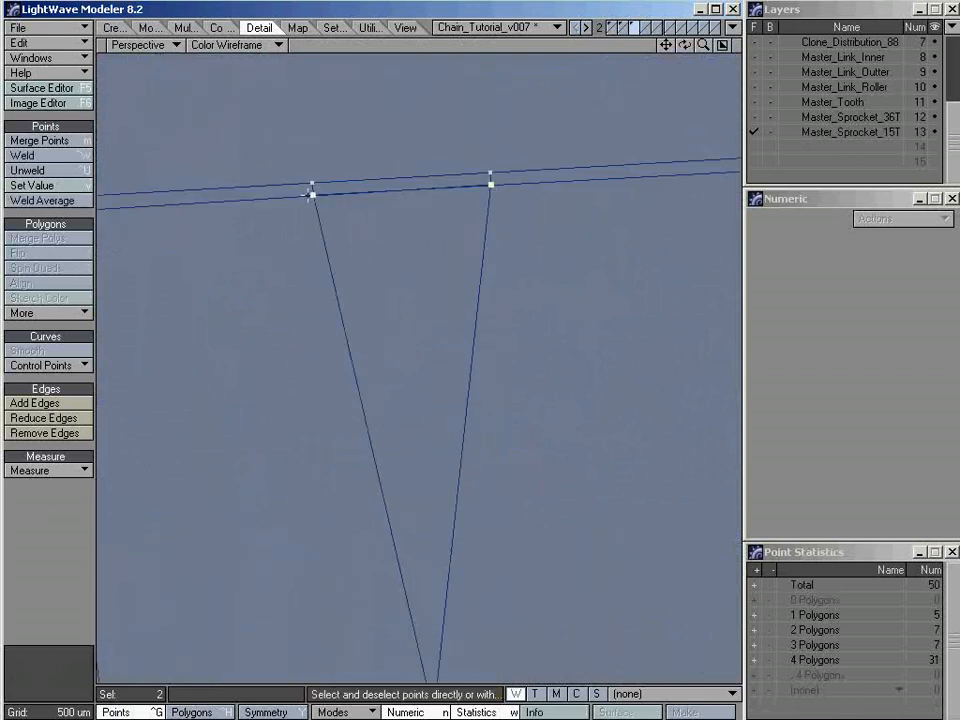
pyautogui.click(66, 200)
pyautogui.click(490, 173)
pyautogui.click(312, 183)
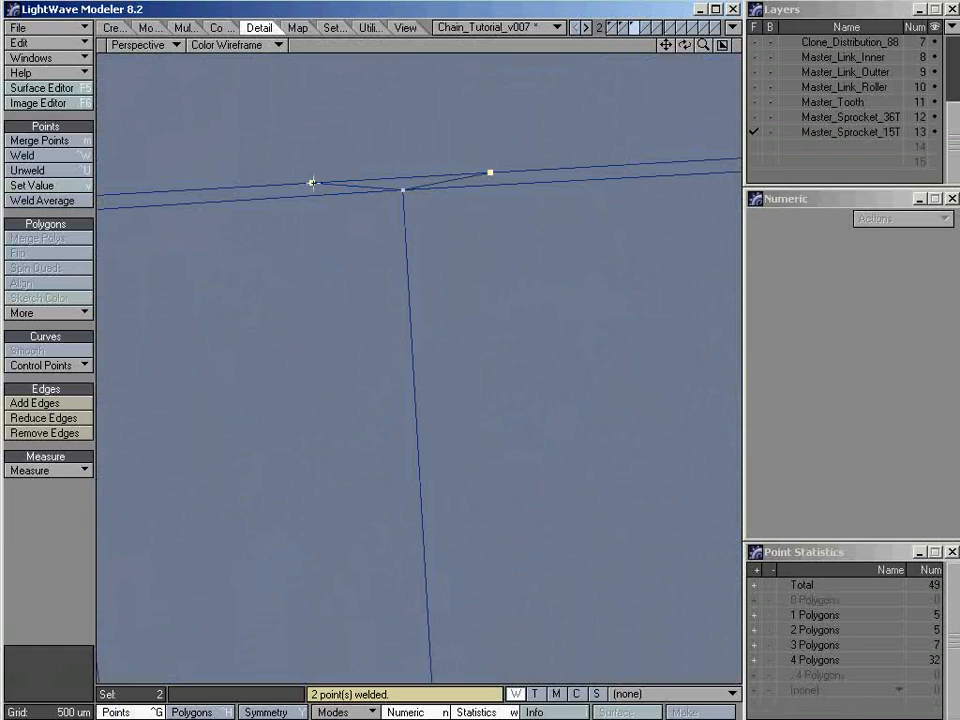
pyautogui.click(62, 200)
# Preview the welded tooth as a smooth subdivision surface with Texture shading, then return it to plain polygons in Wireframe Shade
pyautogui.press('a')
pyautogui.keyDown('alt'); pyautogui.moveTo(345, 330); pyautogui.dragTo(439, 430); pyautogui.keyUp('alt')
pyautogui.press('KP_8')
pyautogui.press('Tab')
pyautogui.press('KP_9')
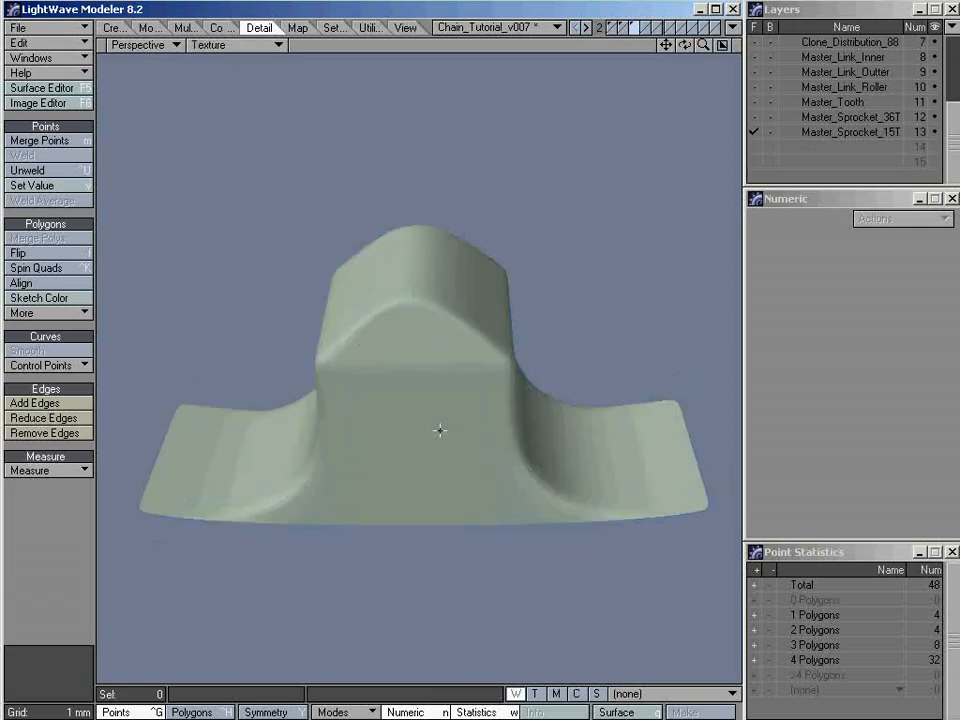
pyautogui.keyDown('alt'); pyautogui.moveTo(440, 480); pyautogui.dragTo(448, 411); pyautogui.keyUp('alt')
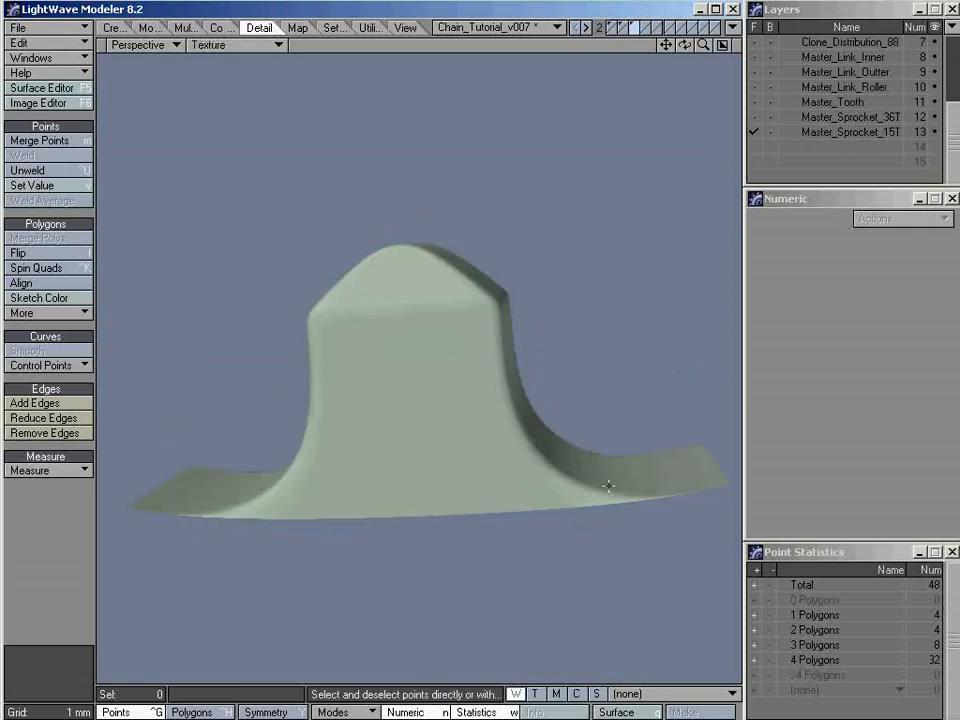
pyautogui.keyDown('alt'); pyautogui.moveTo(364, 375); pyautogui.dragTo(354, 471); pyautogui.keyUp('alt')
pyautogui.keyDown('alt'); pyautogui.moveTo(279, 469); pyautogui.dragTo(426, 469); pyautogui.keyUp('alt')
pyautogui.press('Tab')
pyautogui.press('KP_7')
# Delete the outer connector polygons on both sides of the tooth, keeping only the tooth with its flared base
pyautogui.press('KP_0')
pyautogui.press('a')
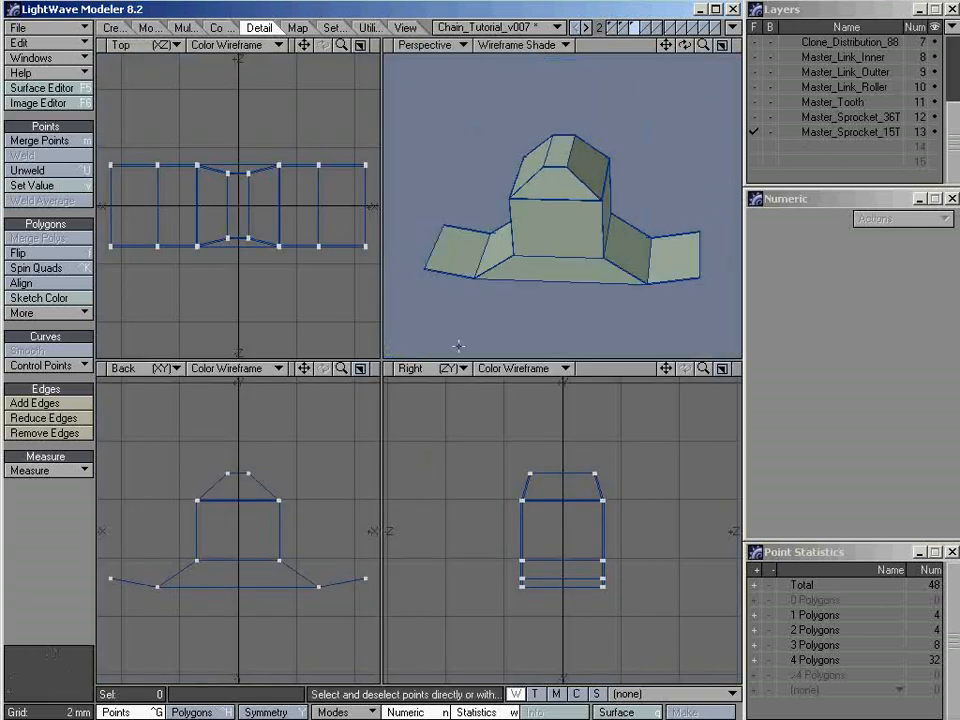
pyautogui.hotkey('ctrl', 'h')
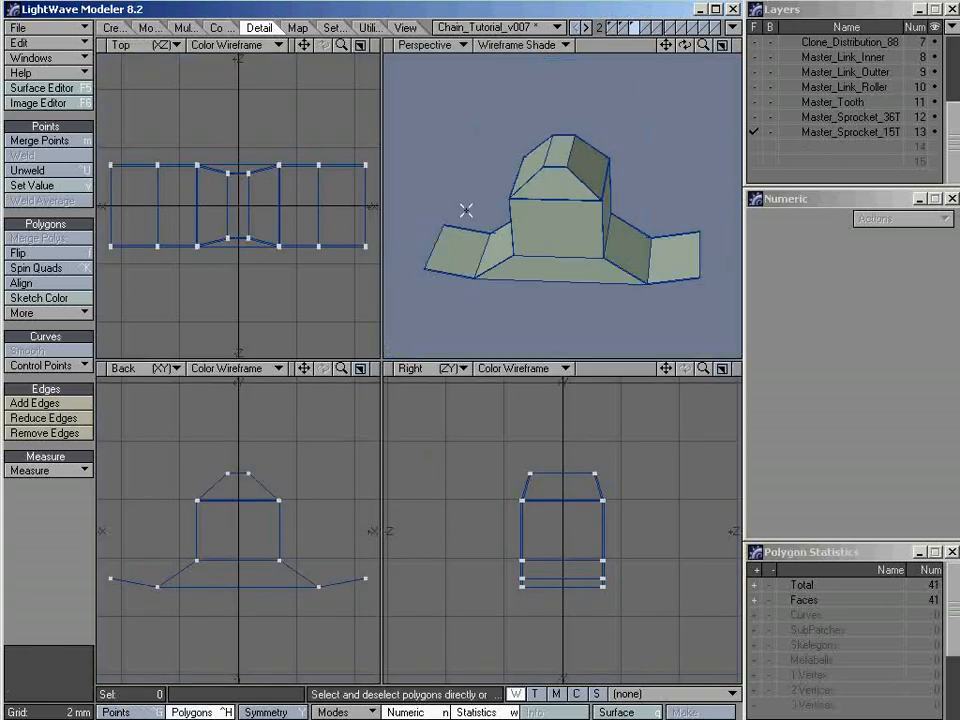
pyautogui.click(338, 570)
pyautogui.click(130, 582)
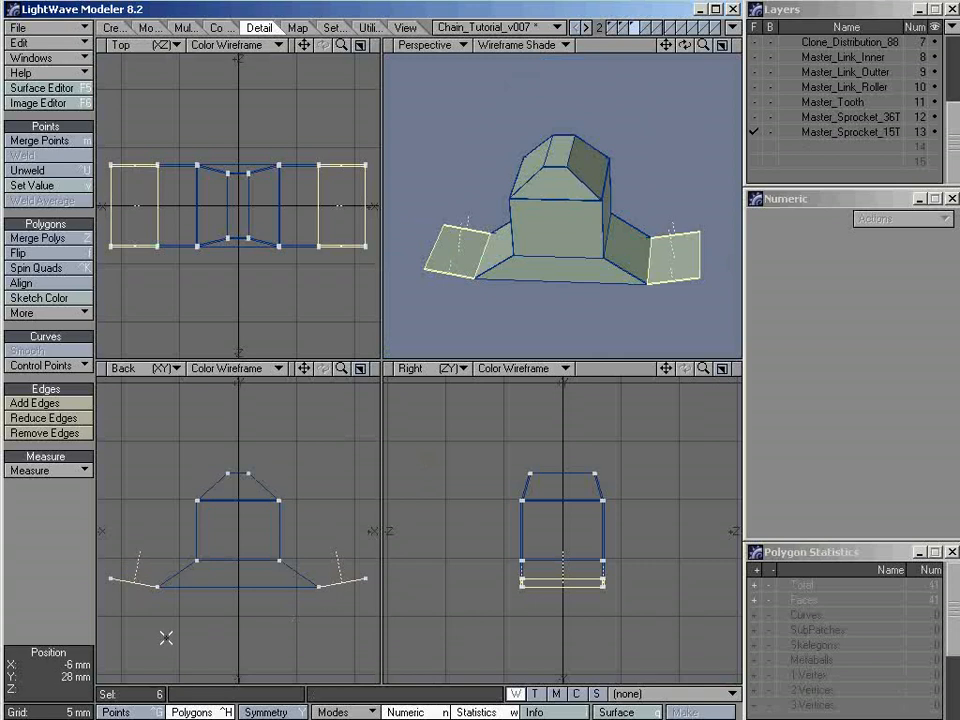
pyautogui.press('Delete')
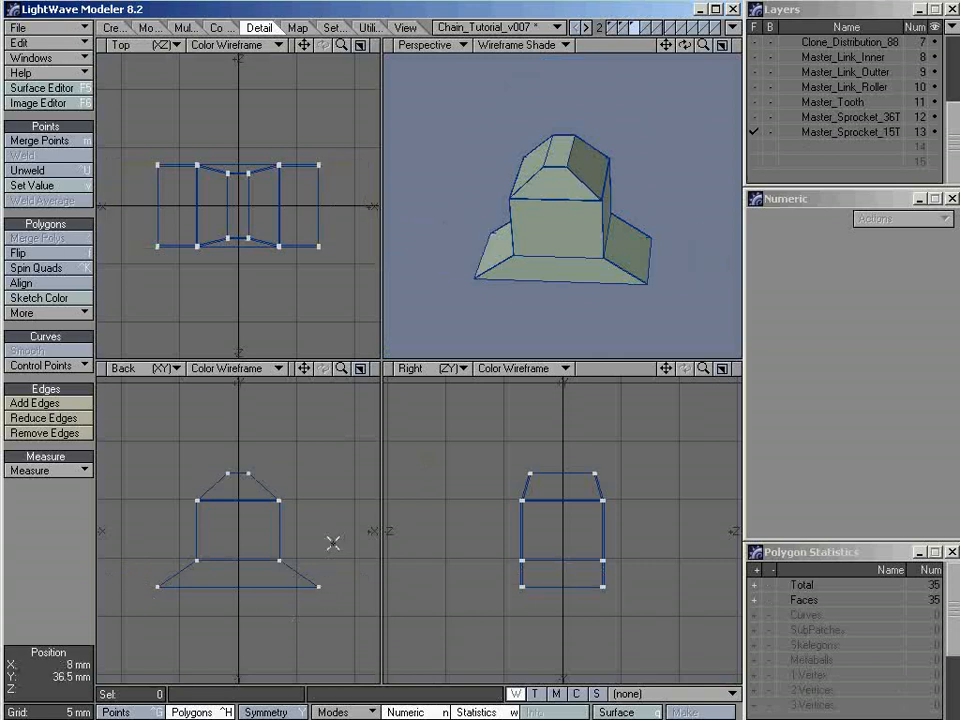
# Create a radial array of 15 teeth around the Z axis, centred at 0 m, without merging points
pyautogui.click(360, 369)
pyautogui.press(',')
pyautogui.keyDown('alt'); pyautogui.moveTo(424, 462); pyautogui.dragTo(424, 292); pyautogui.keyUp('alt')
pyautogui.keyDown('alt'); pyautogui.moveTo(387, 509); pyautogui.dragTo(441, 420); pyautogui.keyUp('alt')
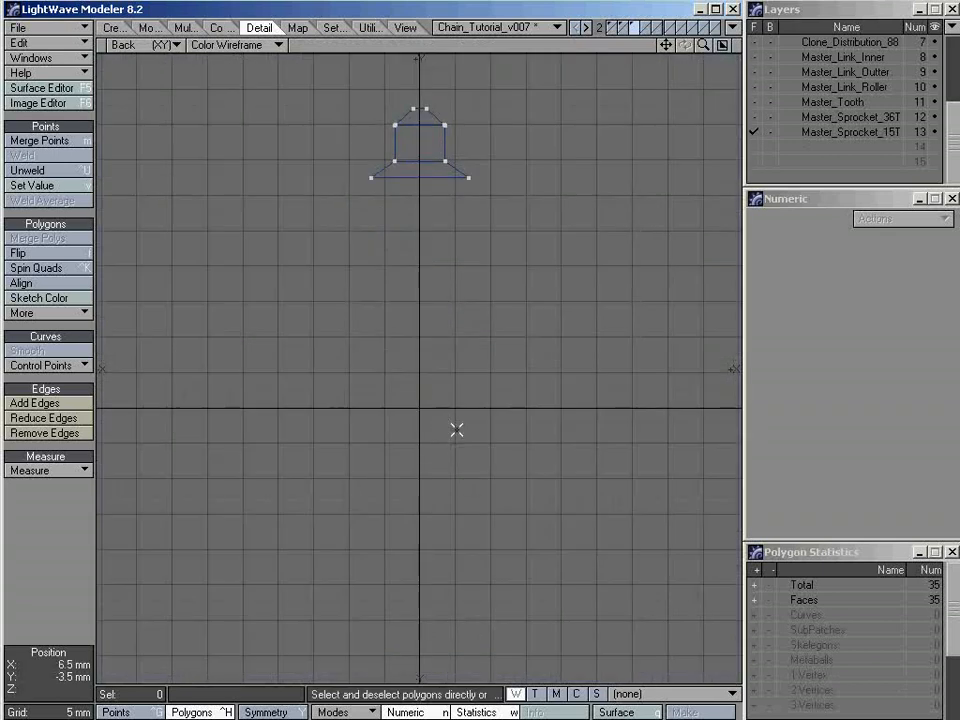
pyautogui.hotkey('shift', 'v')
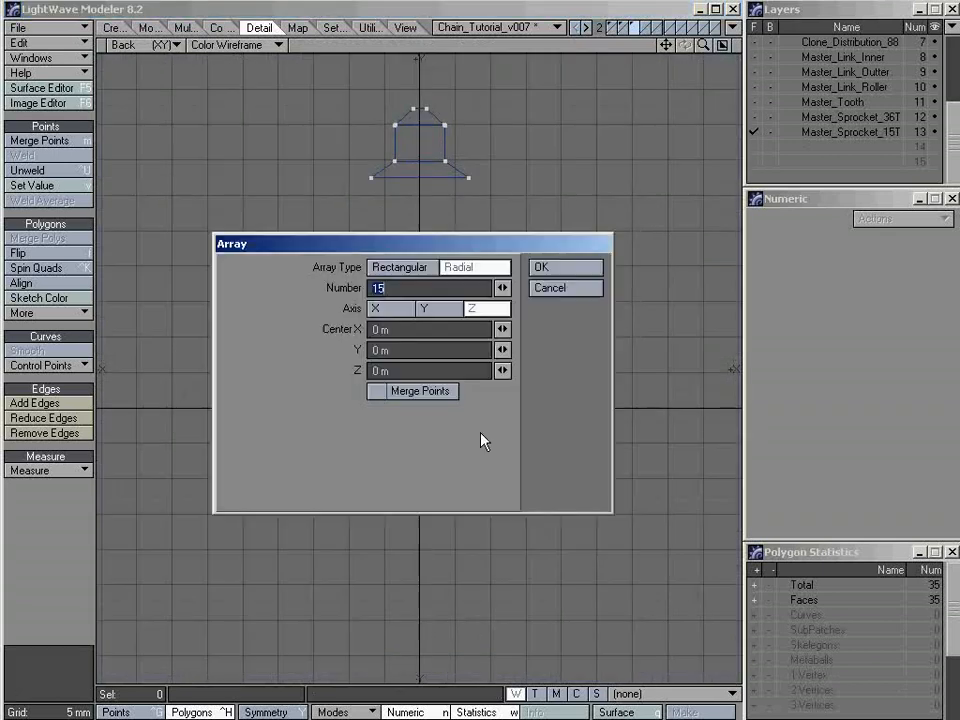
pyautogui.click(562, 275)
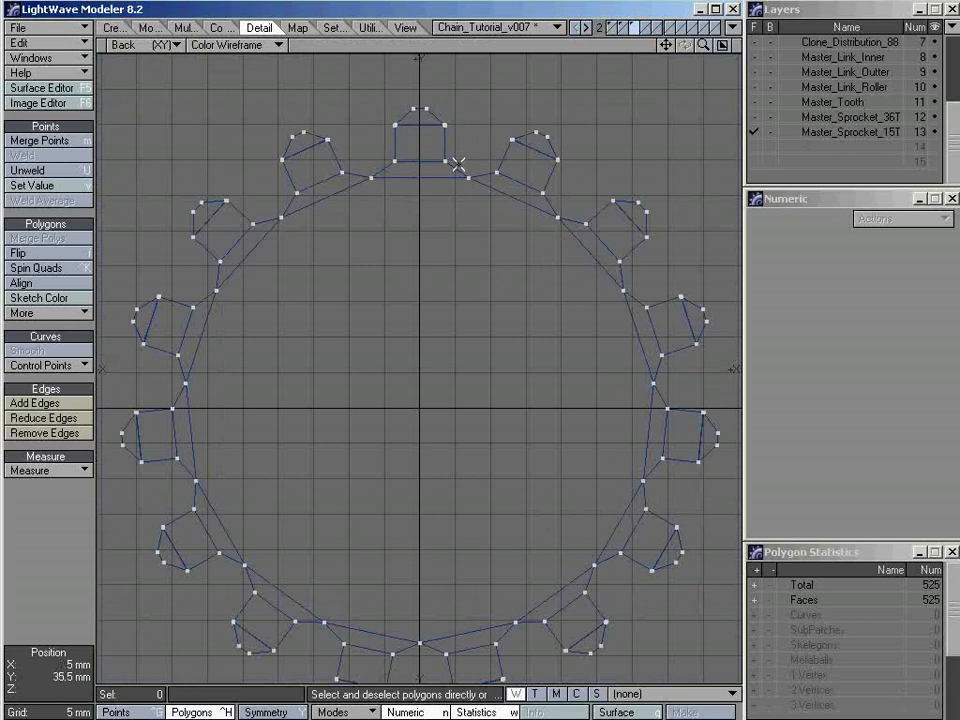
# Select the overlapping points where the upper tooth's flared base meets its right neighbour to check how many coincide
pyautogui.keyDown('ctrl'); pyautogui.keyDown('alt'); pyautogui.moveTo(456, 161); pyautogui.dragTo(581, 127); pyautogui.keyUp('alt'); pyautogui.keyUp('ctrl')
pyautogui.hotkey('ctrl', 'g')
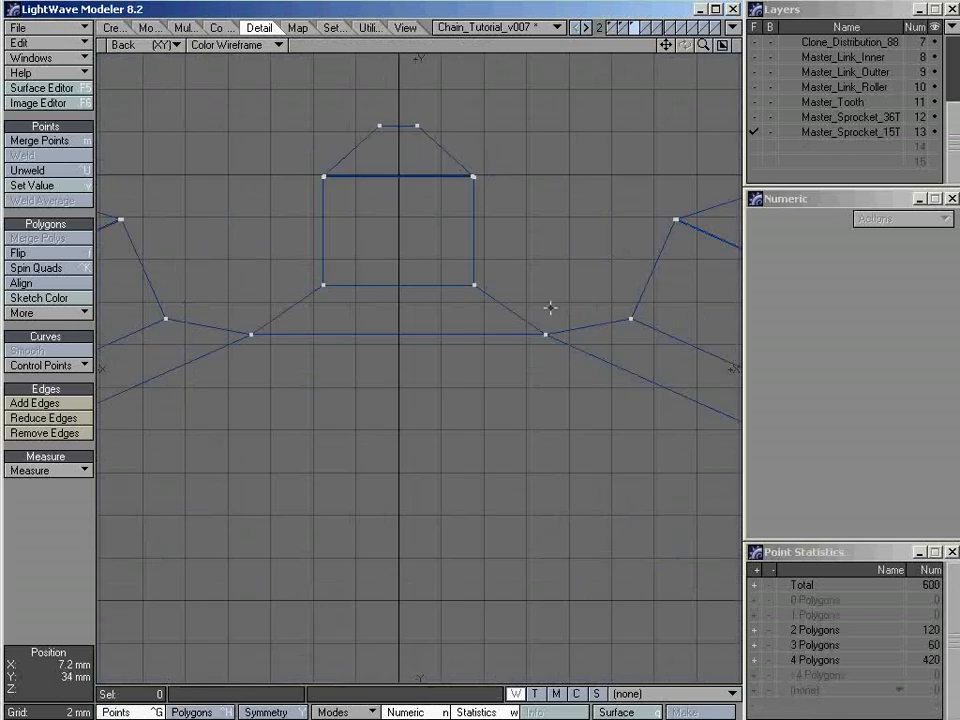
pyautogui.moveTo(572, 276)
pyautogui.mouseDown(button='right')
pyautogui.moveTo(519, 297)
pyautogui.moveTo(568, 354)
pyautogui.mouseUp(button='right')
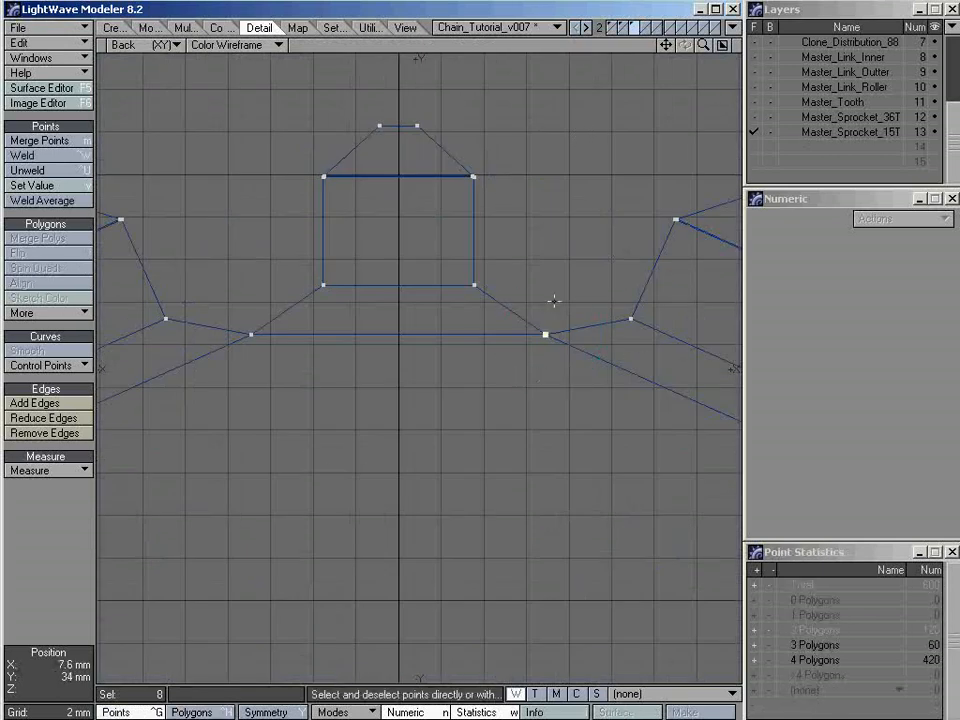
pyautogui.moveTo(555, 300)
pyautogui.keyDown('ctrl'); pyautogui.keyDown('alt'); pyautogui.mouseDown()
pyautogui.moveTo(566, 319)
pyautogui.moveTo(593, 328)
pyautogui.mouseUp(); pyautogui.keyUp('alt'); pyautogui.keyUp('ctrl')
pyautogui.keyDown('alt'); pyautogui.moveTo(502, 359); pyautogui.dragTo(549, 349); pyautogui.keyUp('alt')
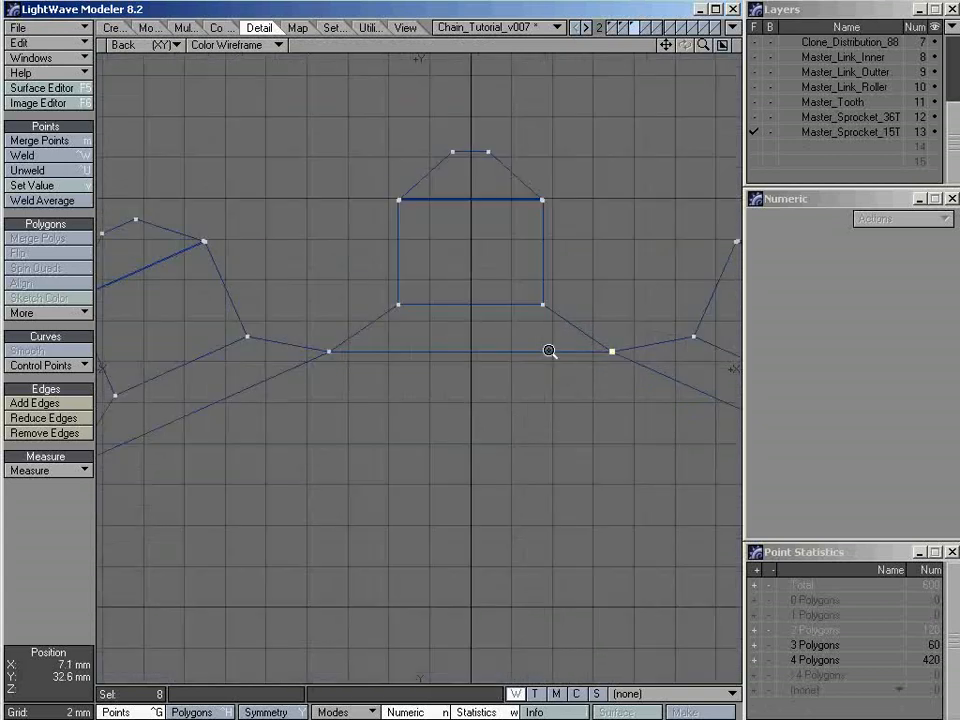
pyautogui.keyDown('alt'); pyautogui.moveTo(621, 362); pyautogui.dragTo(559, 338); pyautogui.keyUp('alt')
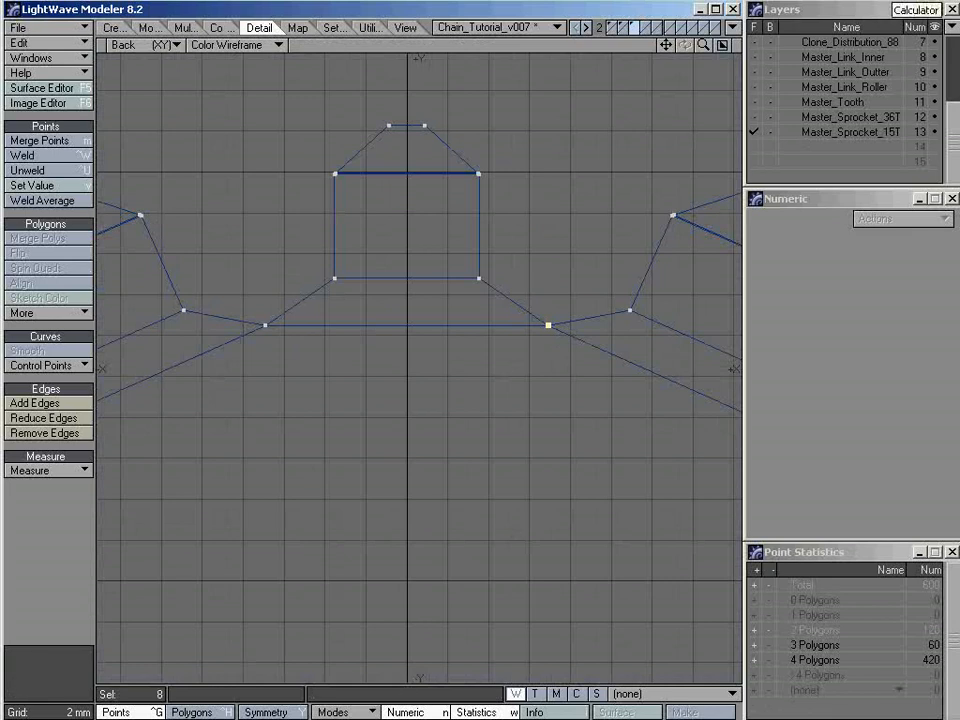
# Switch to Calculator to work out the number of duplicate points across the joints, close it and clear the point selection
pyautogui.click(895, 1)
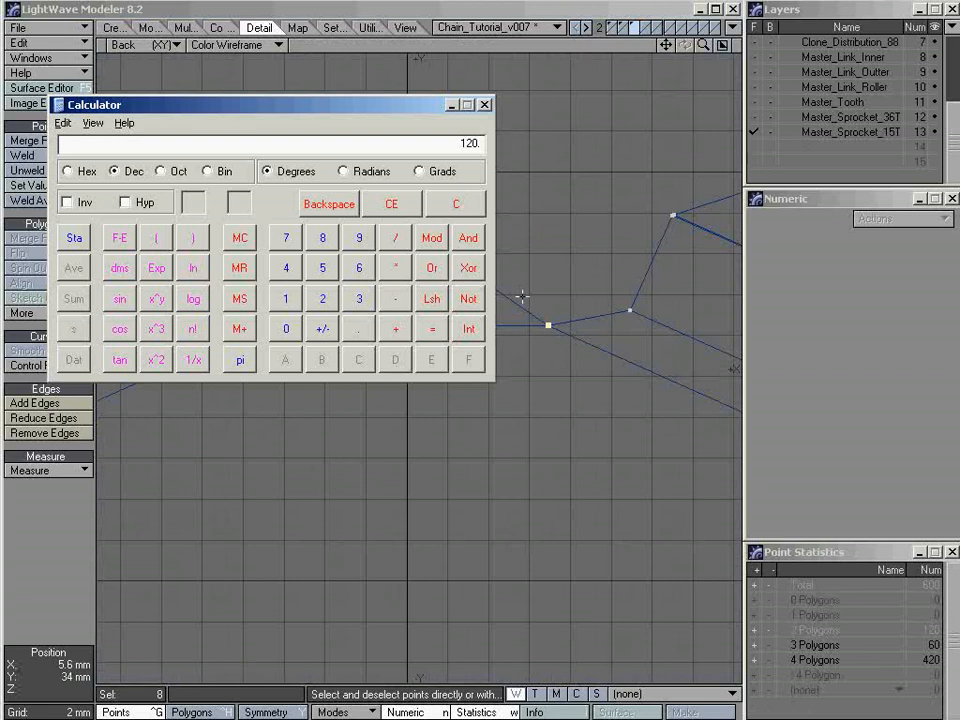
pyautogui.click(484, 105)
pyautogui.press('/')
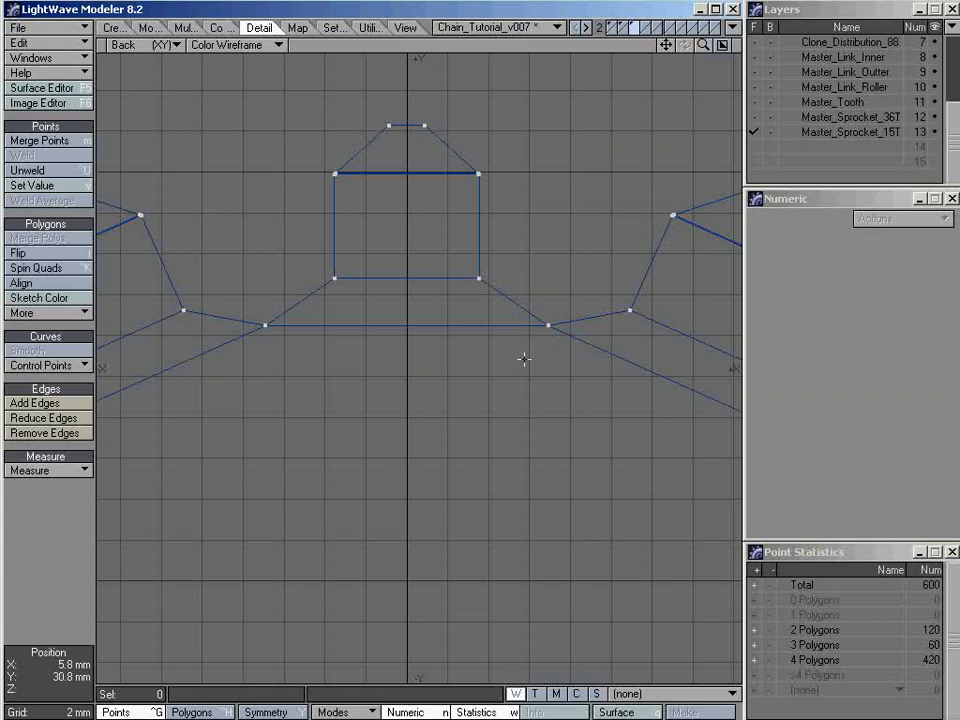
# Merge the overlapping points of the 15-tooth ring with the Automatic range
pyautogui.press('a')
pyautogui.press('m')
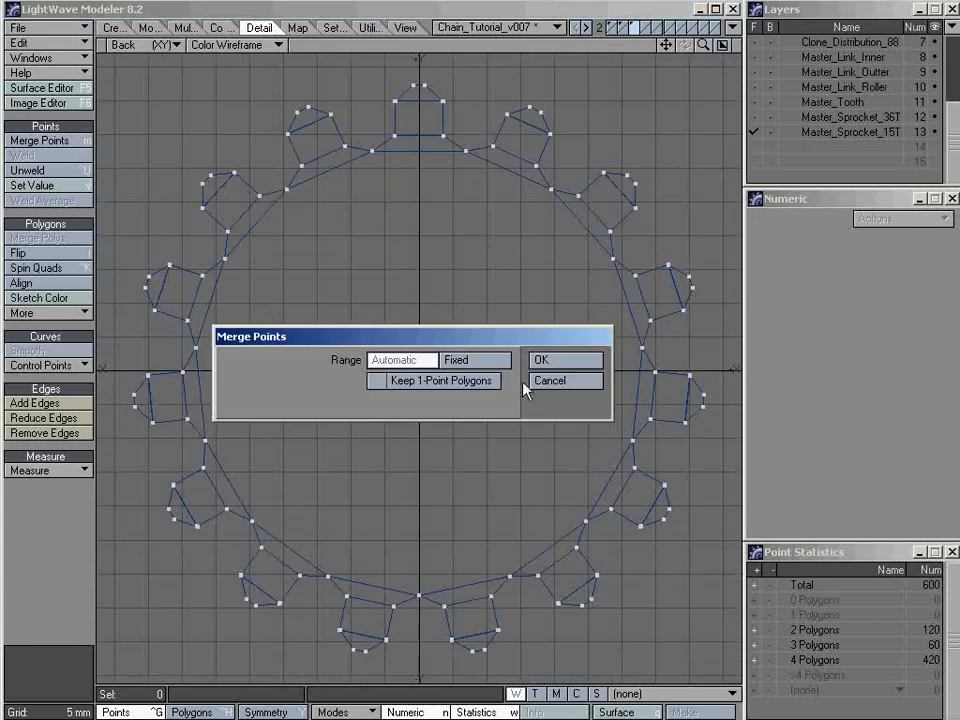
pyautogui.click(578, 358)
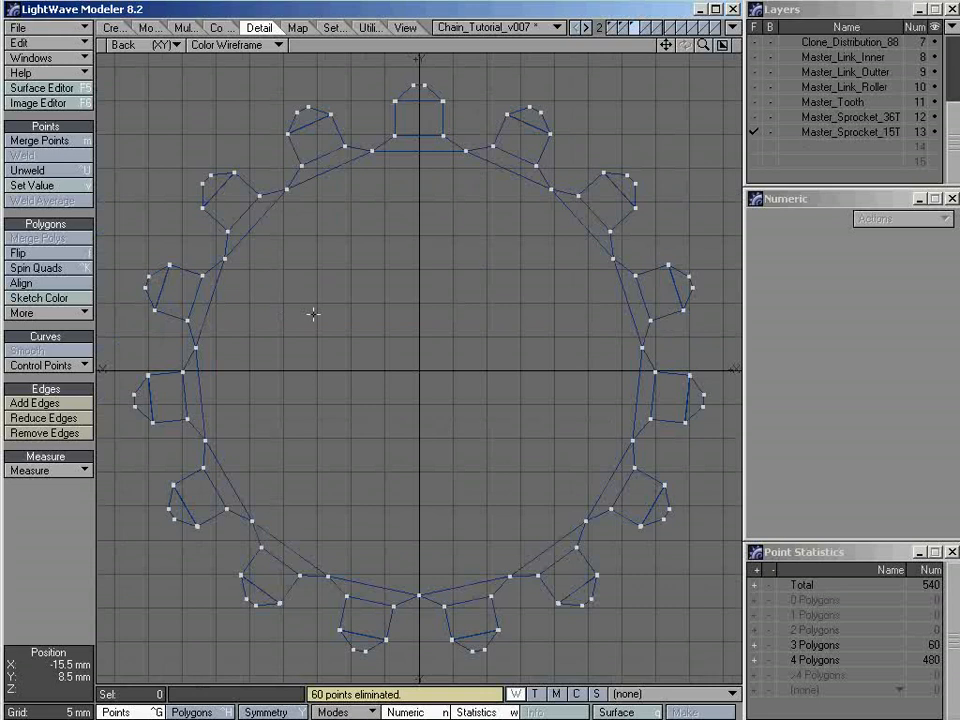
# Inspect the merged sprocket as a smooth subdivision surface in the perspective view and return it to plain polygons
pyautogui.press('0')
pyautogui.keyDown('alt'); pyautogui.moveTo(471, 193); pyautogui.dragTo(559, 266); pyautogui.keyUp('alt')
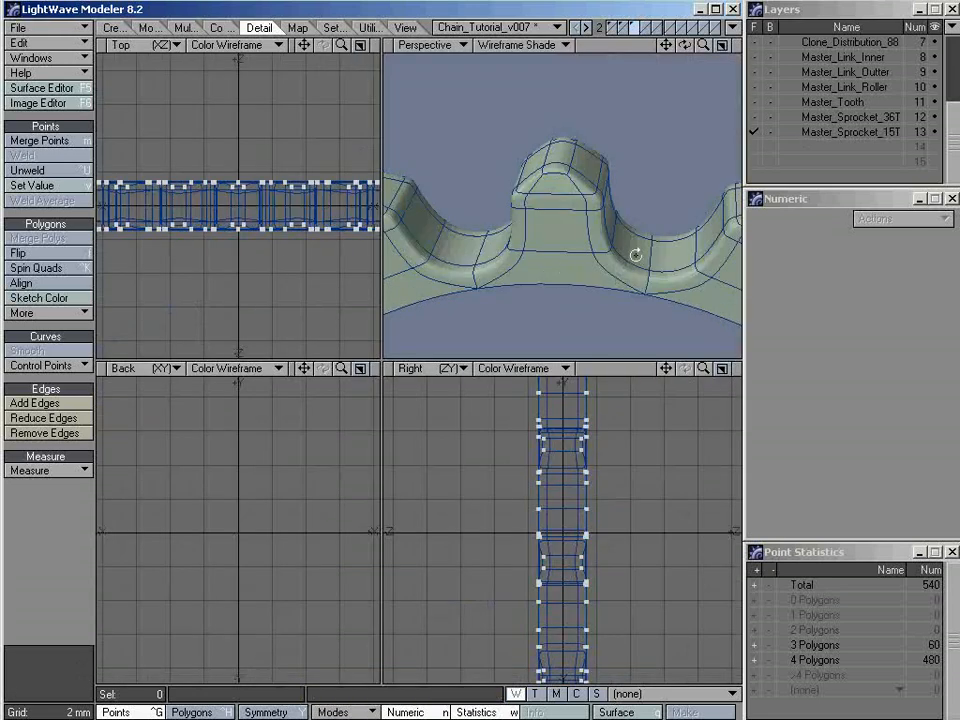
pyautogui.keyDown('alt'); pyautogui.moveTo(636, 255); pyautogui.dragTo(593, 209); pyautogui.keyUp('alt')
pyautogui.press('a')
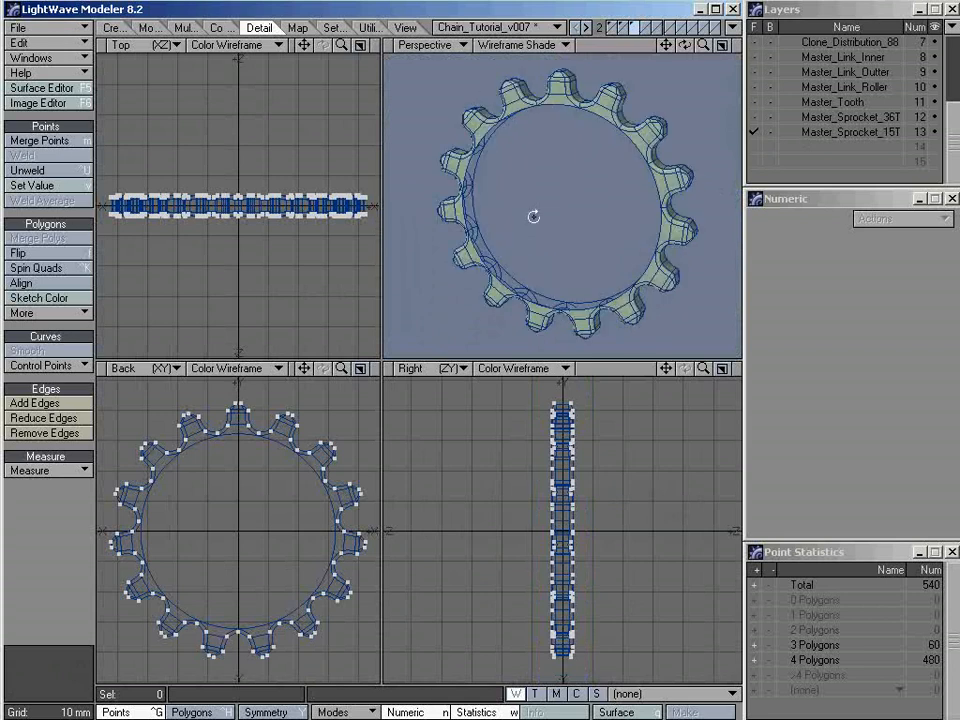
pyautogui.press('Tab')
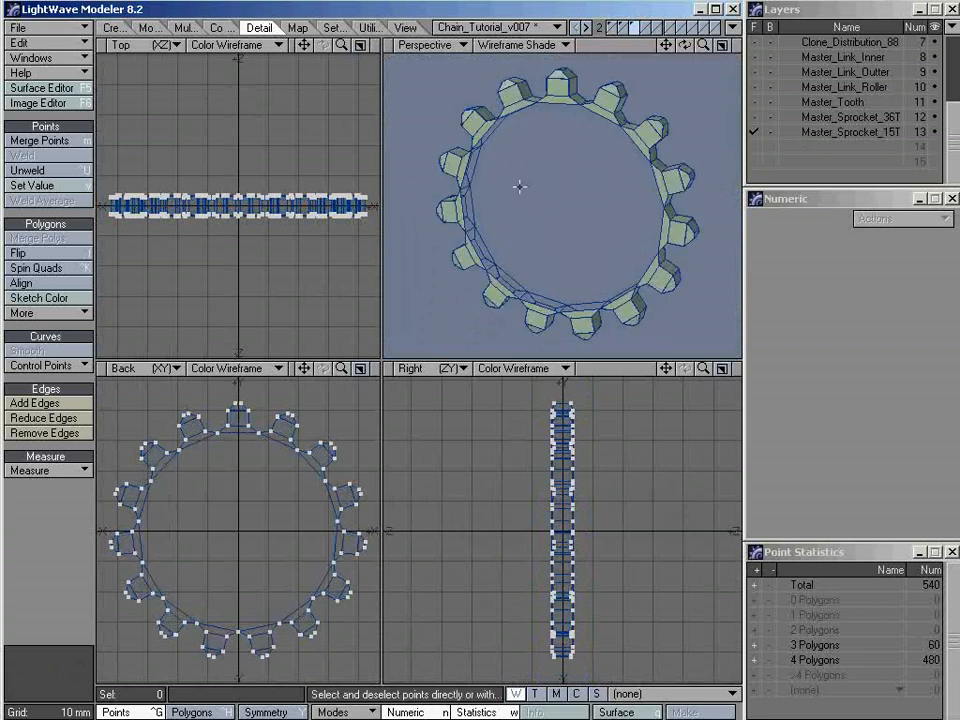
# Examine the polygonal tooth bases and the sprocket's inner rim in the perspective view
pyautogui.moveTo(574, 198)
pyautogui.keyDown('alt'); pyautogui.mouseDown()
pyautogui.moveTo(569, 213)
pyautogui.moveTo(640, 291)
pyautogui.moveTo(574, 227)
pyautogui.moveTo(591, 216)
pyautogui.moveTo(581, 217)
pyautogui.mouseUp(); pyautogui.keyUp('alt')
pyautogui.scroll(3, 560, 92)
pyautogui.scroll(2, 538, 182)
pyautogui.scroll(5, 582, 218)
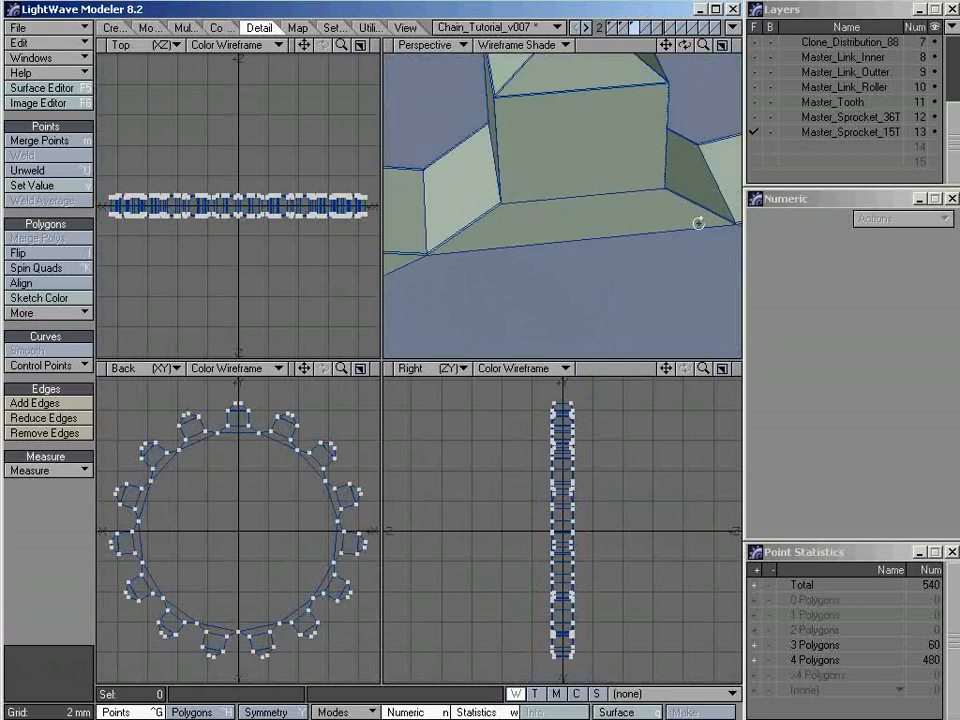
pyautogui.keyDown('alt'); pyautogui.moveTo(699, 221); pyautogui.dragTo(569, 190); pyautogui.keyUp('alt')
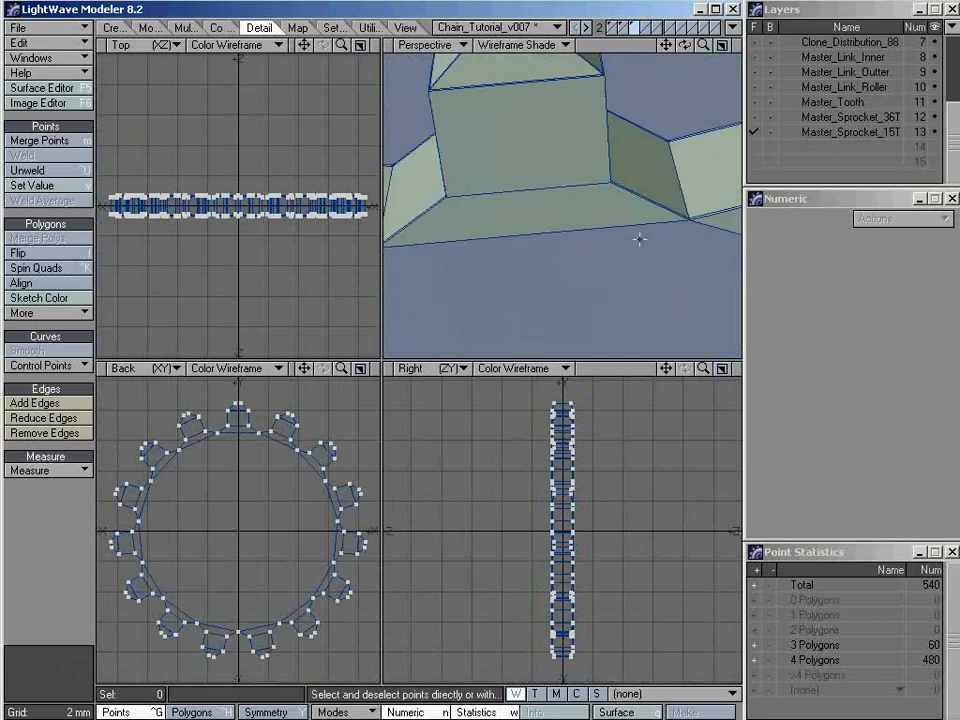
pyautogui.press('a')
pyautogui.keyDown('alt'); pyautogui.moveTo(568, 266); pyautogui.dragTo(600, 240); pyautogui.keyUp('alt')
# Cut the uppermost tooth's polygons, delete the rest of the ring and paste the single tooth back into the layer
pyautogui.hotkey('ctrl', 'h')
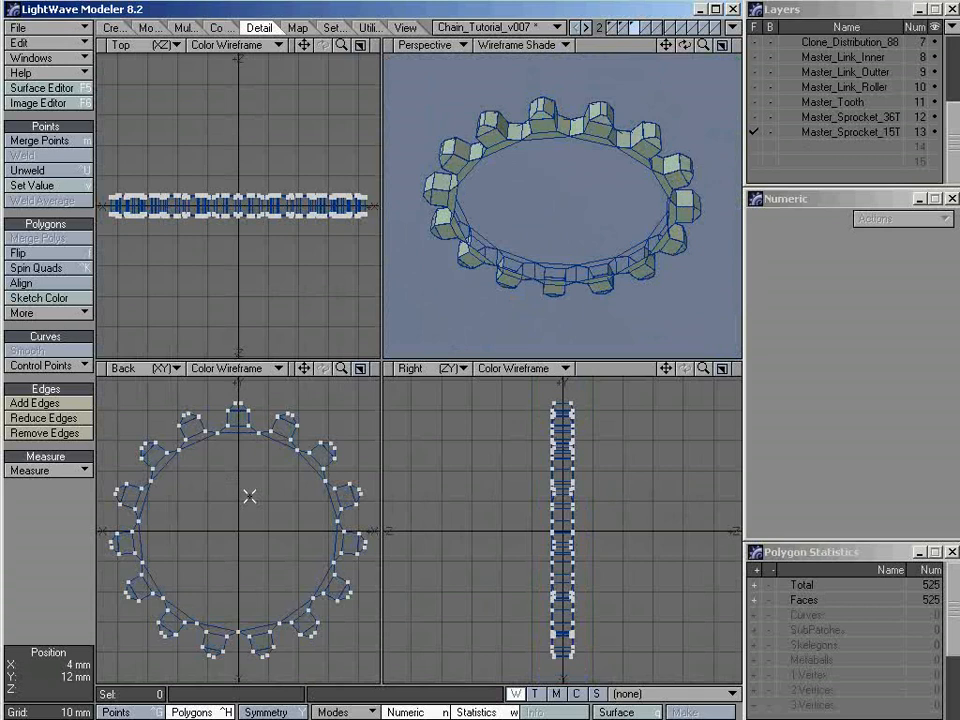
pyautogui.press('KP_0')
pyautogui.press('a')
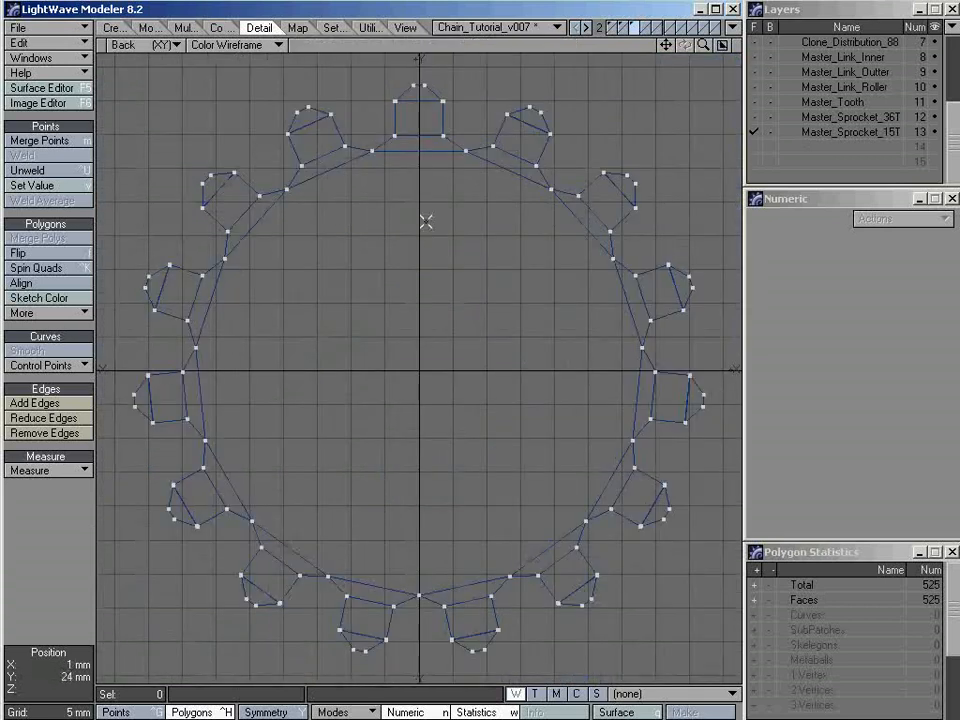
pyautogui.keyDown('alt'); pyautogui.moveTo(421, 163); pyautogui.dragTo(407, 313); pyautogui.keyUp('alt')
pyautogui.moveTo(451, 192)
pyautogui.mouseDown(button='right')
pyautogui.moveTo(461, 251)
pyautogui.moveTo(414, 344)
pyautogui.mouseUp(button='right')
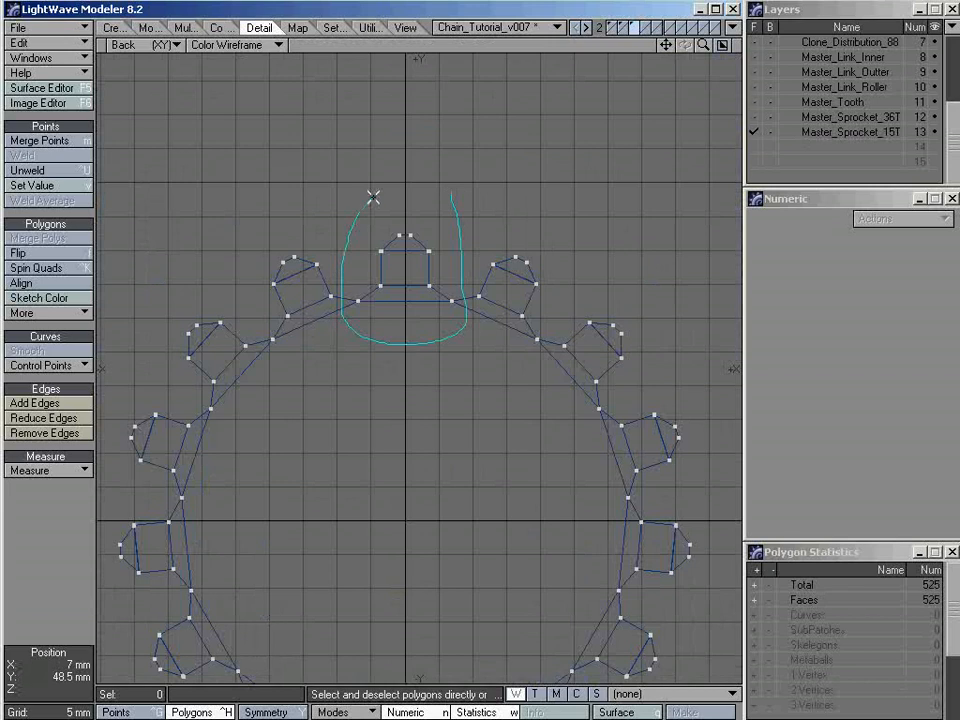
pyautogui.moveTo(447, 191); pyautogui.dragTo(450, 190, button='right')
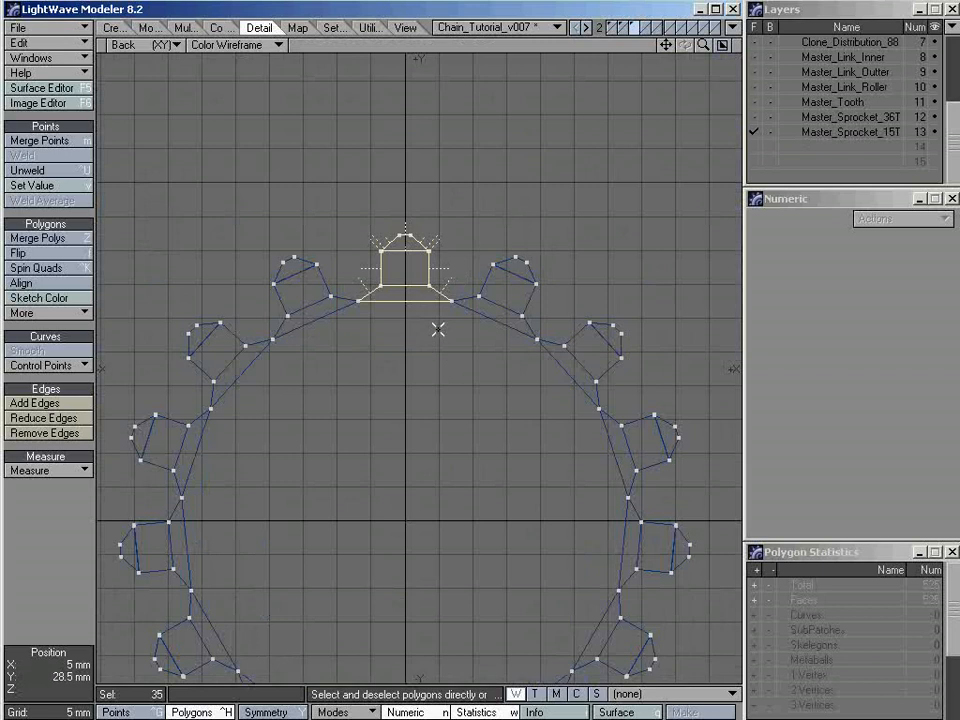
pyautogui.press('Delete')
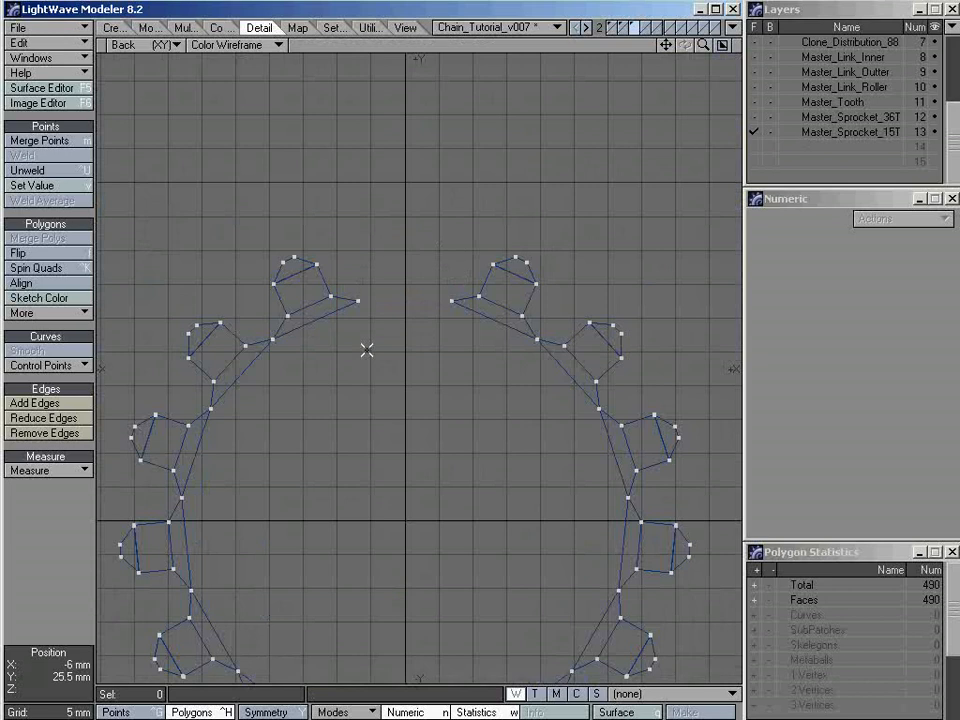
pyautogui.press('Delete')
pyautogui.hotkey('ctrl', 'v')
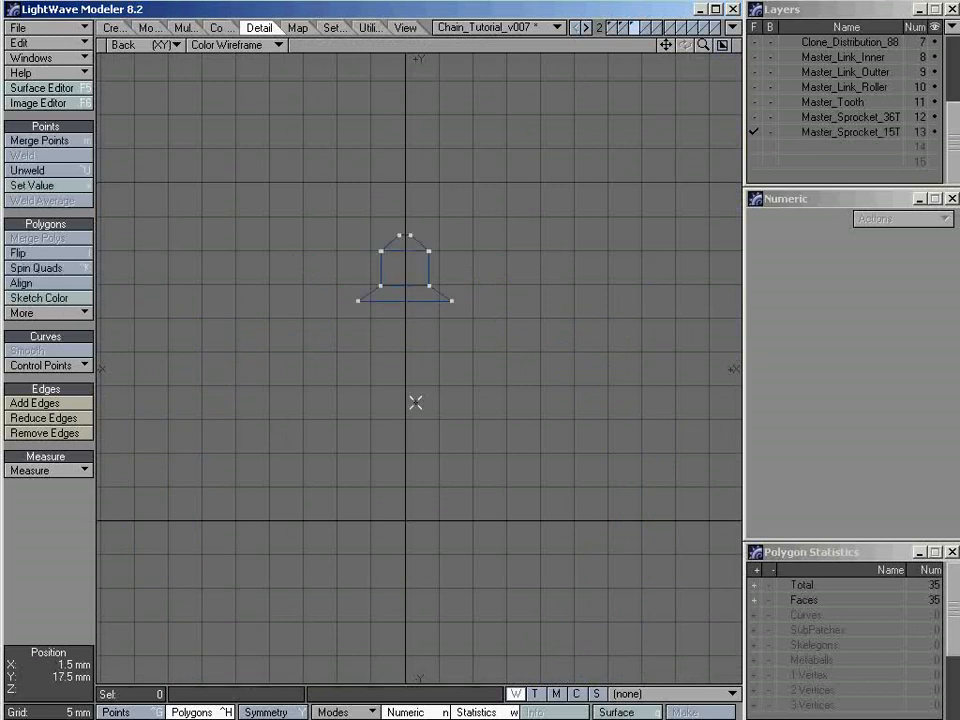
# Switch to point selection and select the first outer corner point of the tooth's flared base in an enlarged perspective view
pyautogui.press('KP_0')
pyautogui.press('a')
pyautogui.keyDown('alt'); pyautogui.moveTo(516, 277); pyautogui.dragTo(585, 283); pyautogui.keyUp('alt')
pyautogui.hotkey('ctrl', 'g')
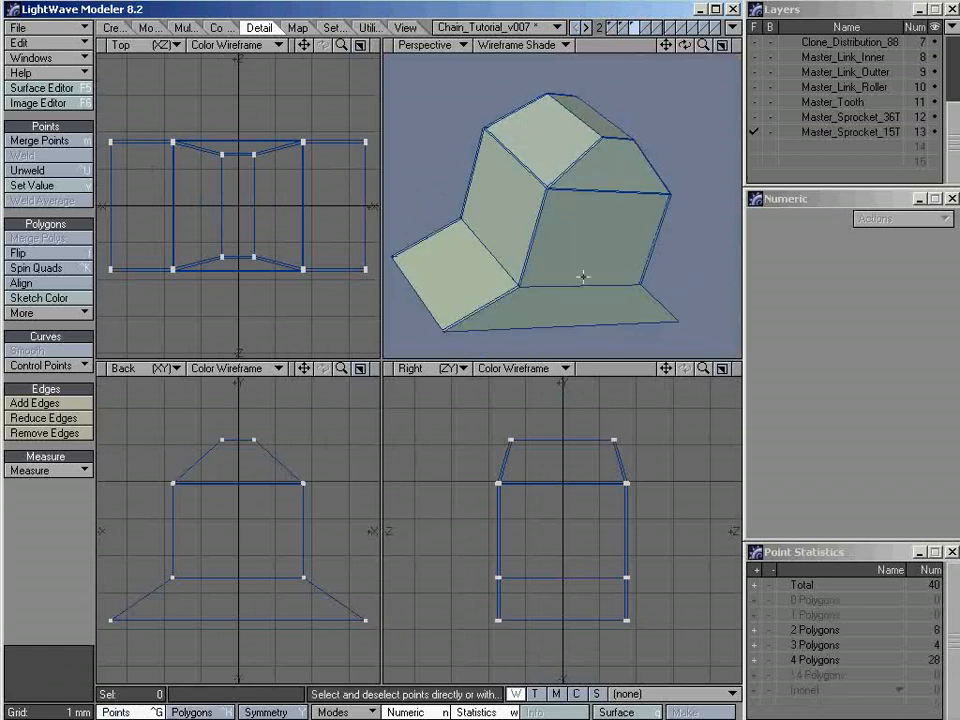
pyautogui.click(722, 46)
pyautogui.scroll(5, 512, 272)
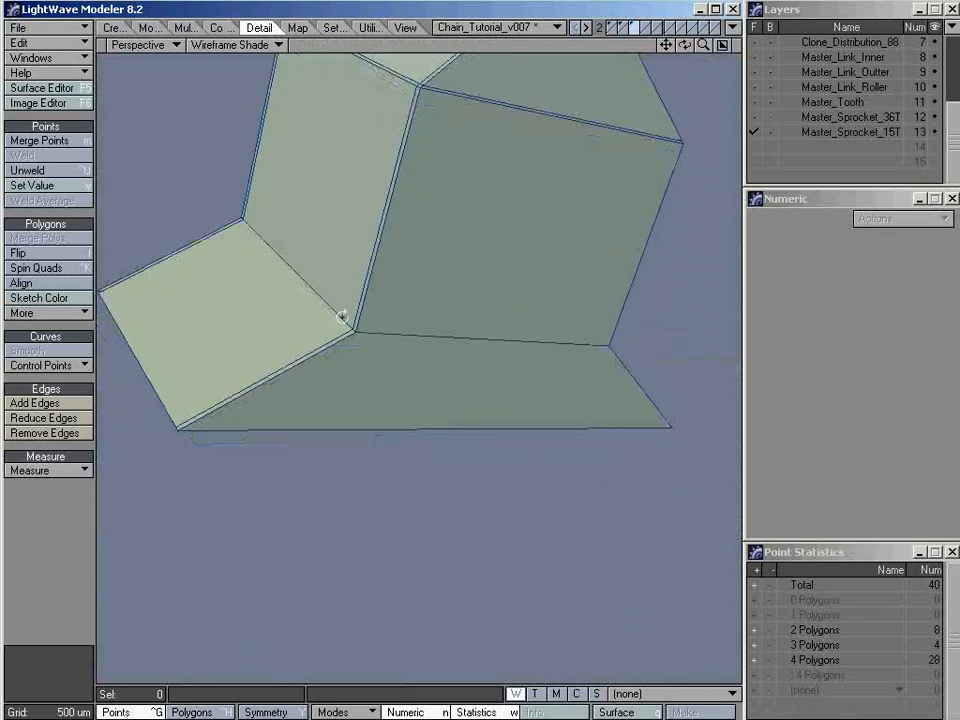
pyautogui.keyDown('alt'); pyautogui.moveTo(342, 316); pyautogui.dragTo(407, 420); pyautogui.keyUp('alt')
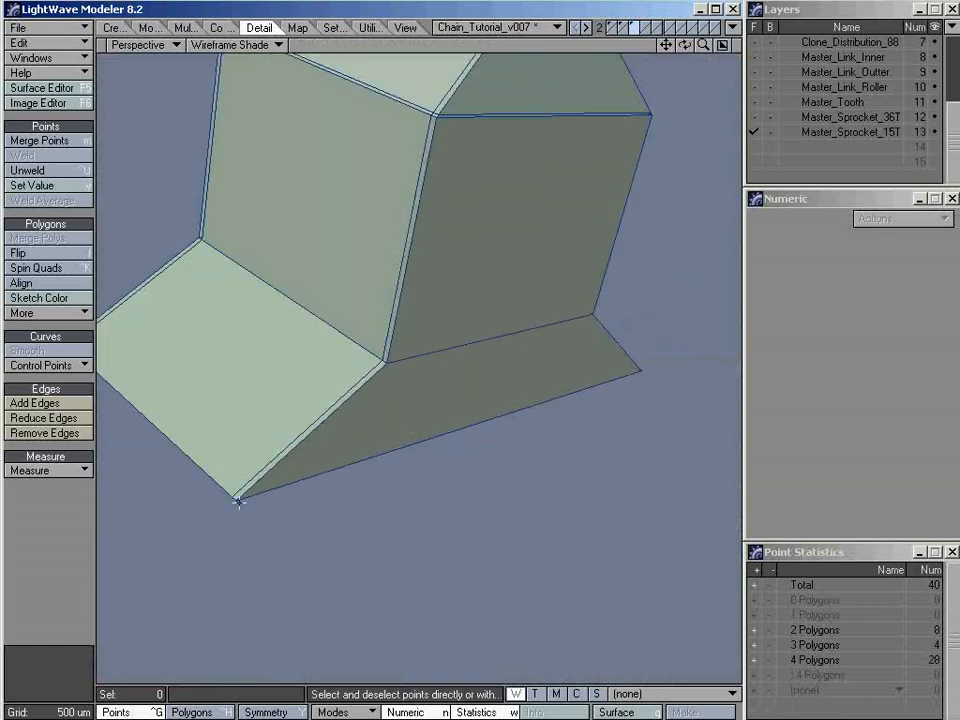
pyautogui.keyDown('alt'); pyautogui.moveTo(238, 501); pyautogui.dragTo(440, 497); pyautogui.keyUp('alt')
pyautogui.click(252, 498)
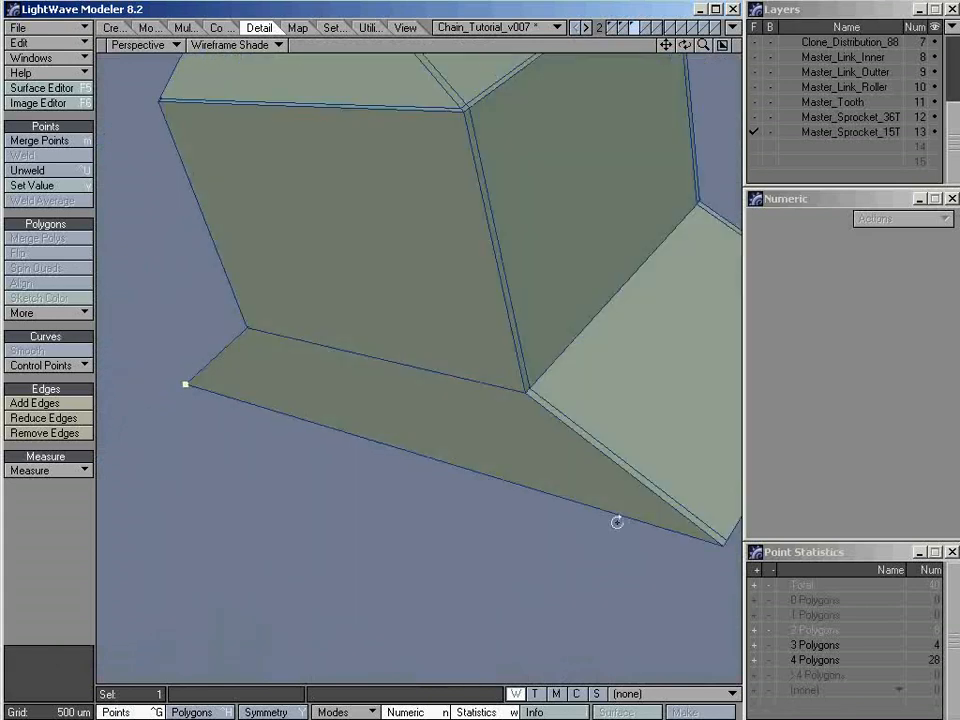
# Add the other three outer corner points of the tooth's flared base to the selection
pyautogui.click(722, 542)
pyautogui.keyDown('alt'); pyautogui.moveTo(722, 542); pyautogui.dragTo(571, 465); pyautogui.keyUp('alt')
pyautogui.keyDown('ctrl'); pyautogui.keyDown('alt'); pyautogui.moveTo(489, 459); pyautogui.dragTo(611, 450); pyautogui.keyUp('alt'); pyautogui.keyUp('ctrl')
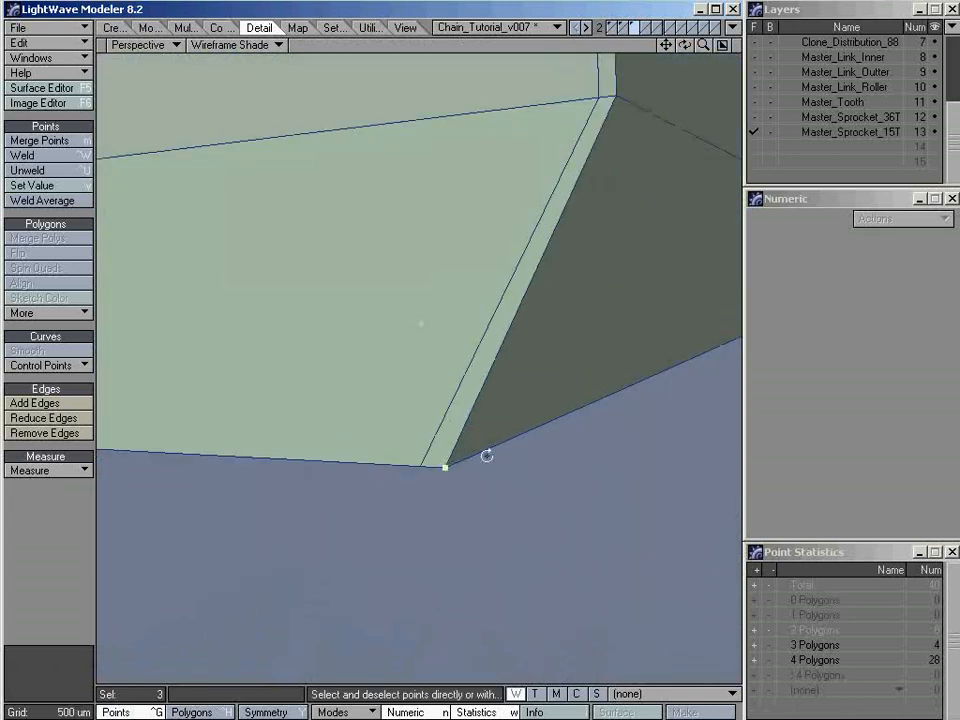
pyautogui.keyDown('ctrl'); pyautogui.keyDown('alt'); pyautogui.moveTo(487, 455); pyautogui.dragTo(360, 452); pyautogui.keyUp('alt'); pyautogui.keyUp('ctrl')
pyautogui.keyDown('alt'); pyautogui.moveTo(576, 418); pyautogui.dragTo(317, 437); pyautogui.keyUp('alt')
pyautogui.keyDown('ctrl'); pyautogui.keyDown('alt'); pyautogui.moveTo(607, 454); pyautogui.dragTo(445, 405); pyautogui.keyUp('alt'); pyautogui.keyUp('ctrl')
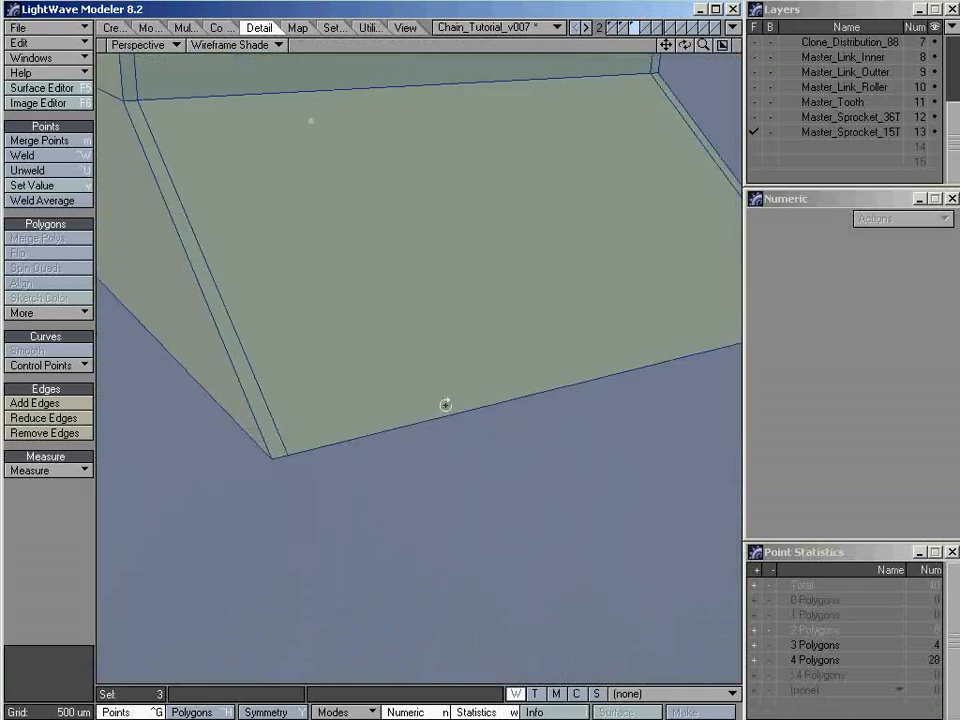
pyautogui.click(272, 459)
pyautogui.keyDown('ctrl'); pyautogui.keyDown('alt'); pyautogui.moveTo(266, 456); pyautogui.dragTo(170, 452); pyautogui.keyUp('alt'); pyautogui.keyUp('ctrl')
pyautogui.keyDown('alt'); pyautogui.moveTo(560, 388); pyautogui.dragTo(302, 410); pyautogui.keyUp('alt')
pyautogui.press('KP_0')
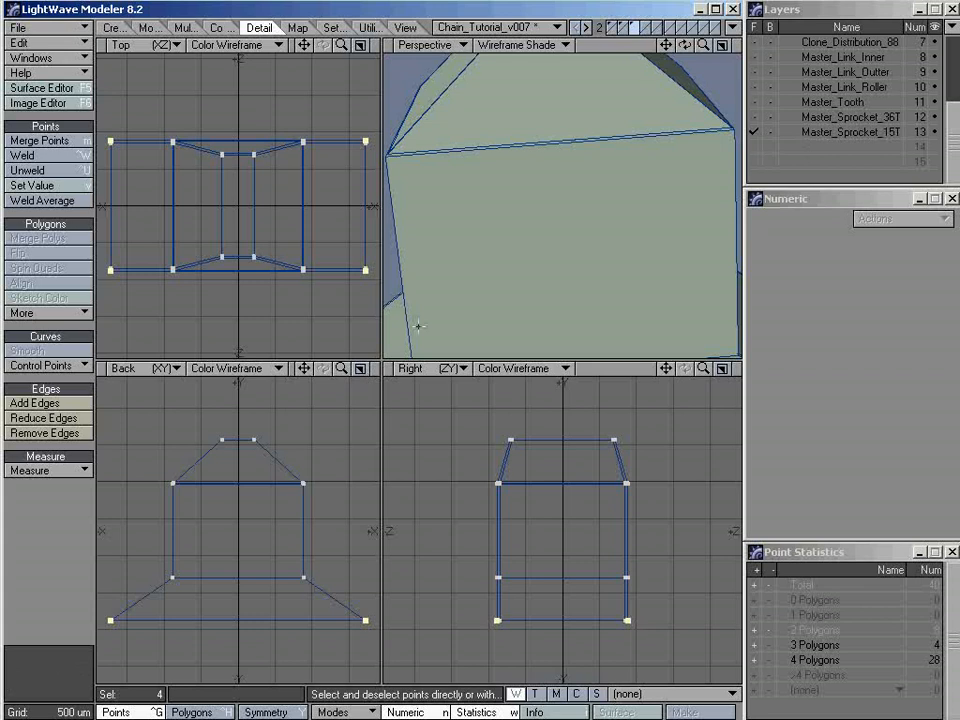
pyautogui.press('a')
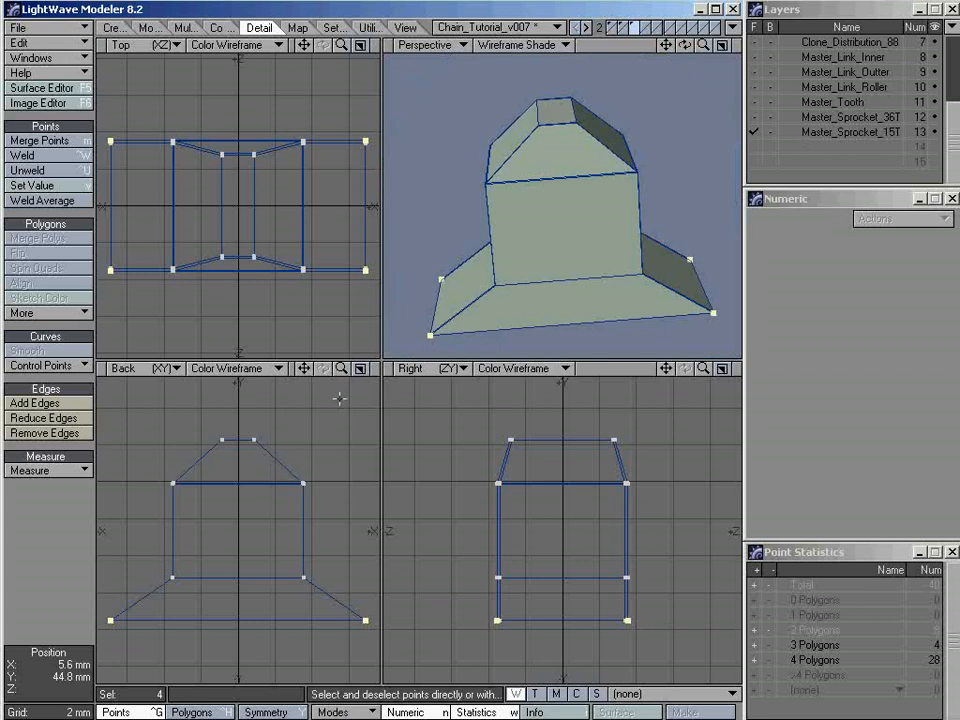
# Frame the tooth and the origin in the Back view and set the Action Center to Origin
pyautogui.click(358, 368)
pyautogui.keyDown('ctrl'); pyautogui.keyDown('alt'); pyautogui.moveTo(536, 446); pyautogui.dragTo(420, 455); pyautogui.keyUp('alt'); pyautogui.keyUp('ctrl')
pyautogui.keyDown('alt'); pyautogui.moveTo(490, 520); pyautogui.dragTo(457, 339); pyautogui.keyUp('alt')
pyautogui.click(343, 713)
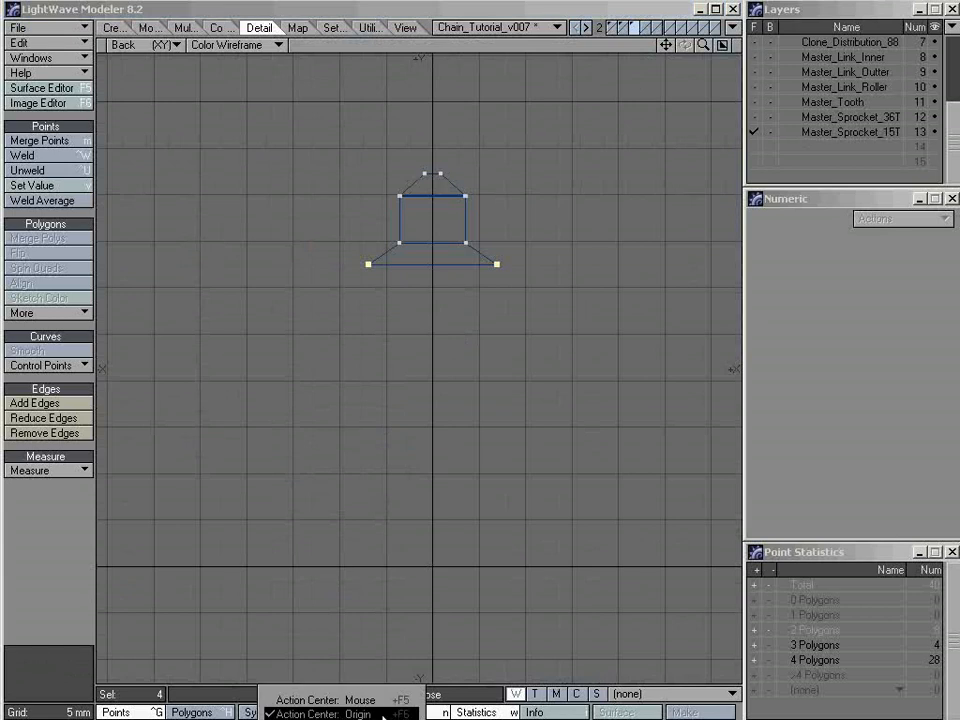
pyautogui.click(383, 714)
pyautogui.keyDown('ctrl'); pyautogui.keyDown('alt'); pyautogui.moveTo(567, 358); pyautogui.dragTo(465, 326); pyautogui.keyUp('alt'); pyautogui.keyUp('ctrl')
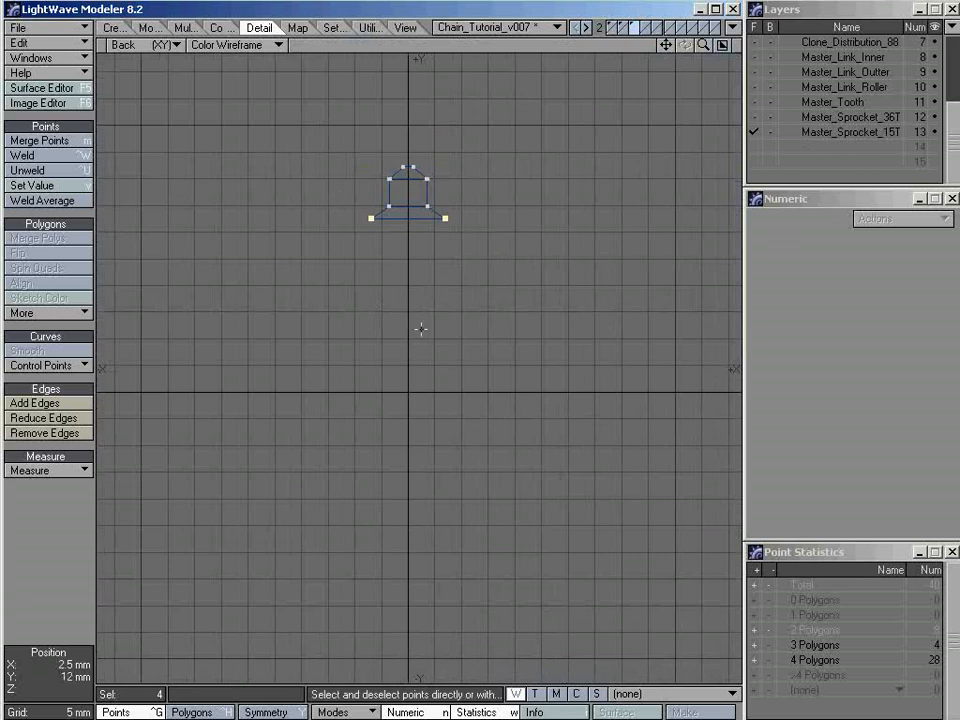
# Extend the four selected base points with Extender Plus and stretch the new points to 27% about the origin, leaving them deselected
pyautogui.click(188, 27)
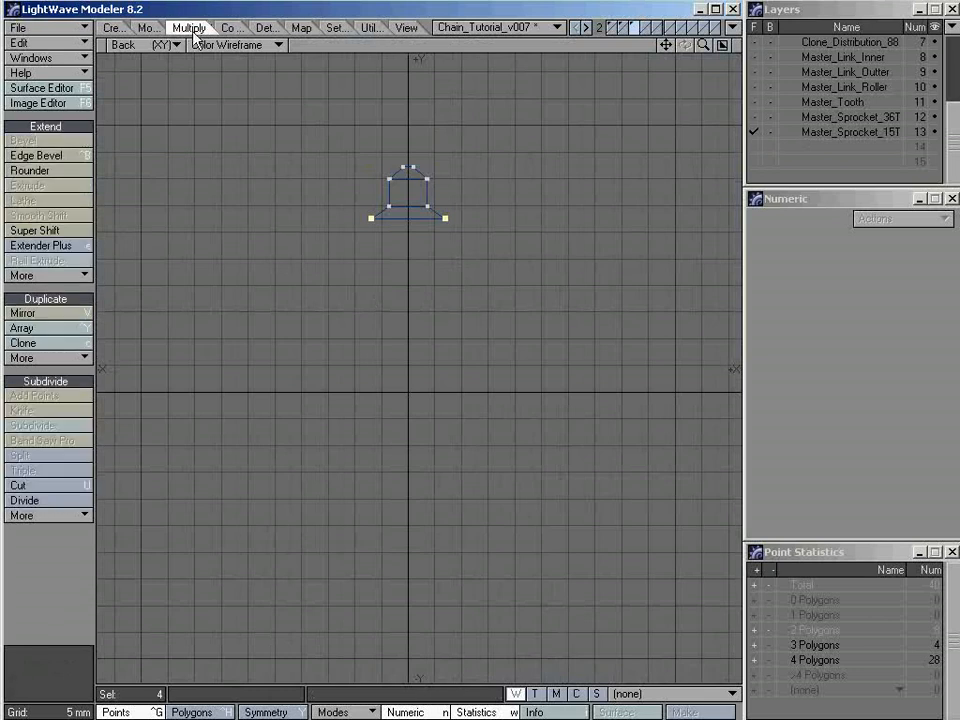
pyautogui.click(52, 246)
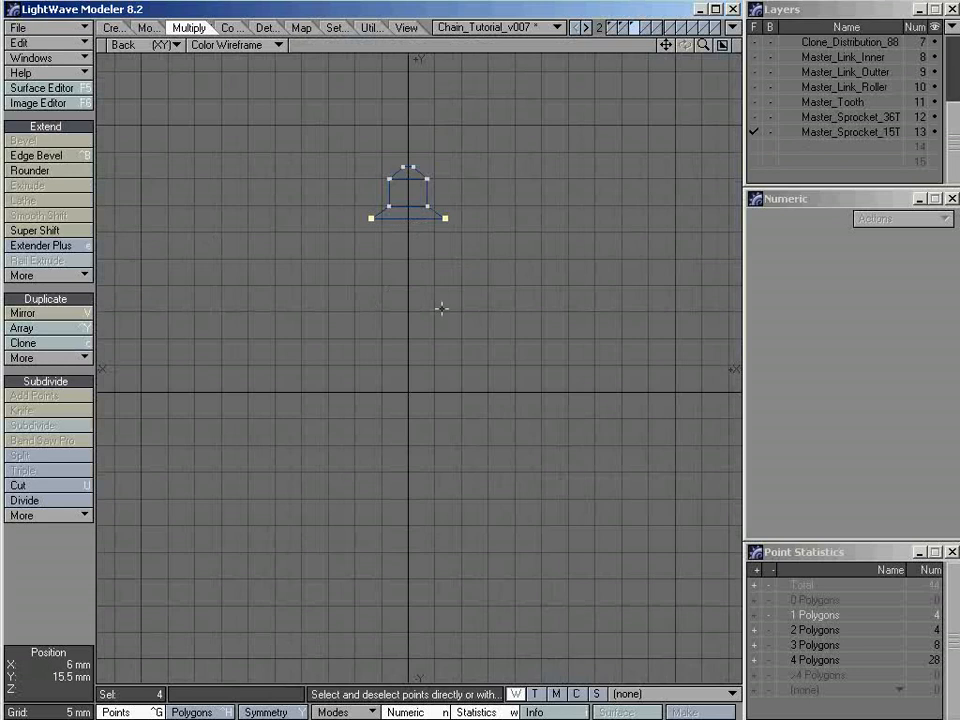
pyautogui.press('h')
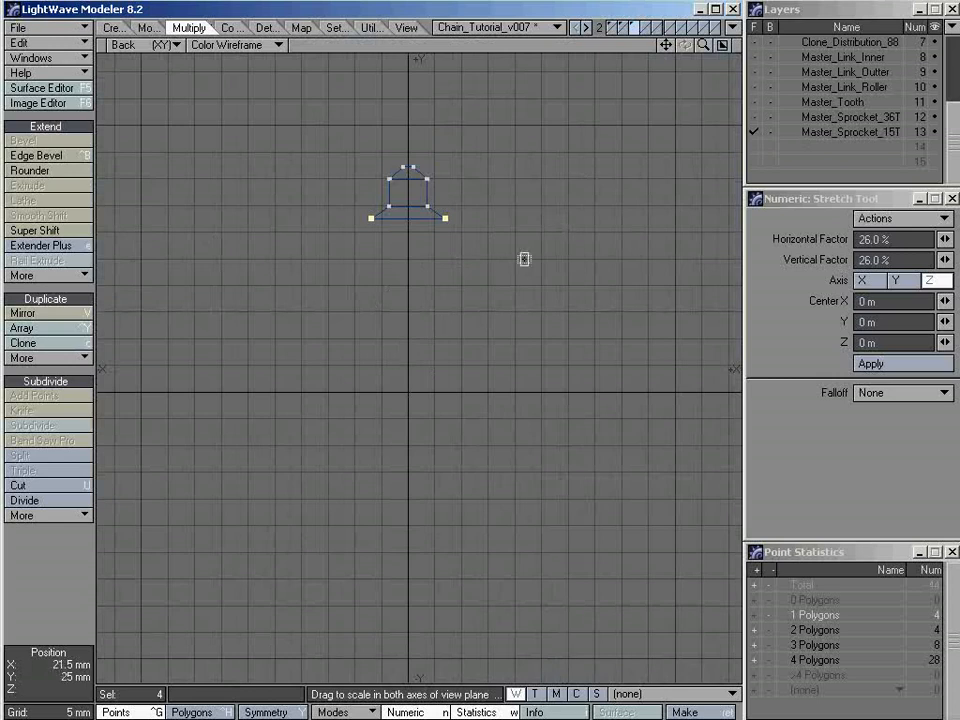
pyautogui.moveTo(614, 189); pyautogui.dragTo(540, 189)
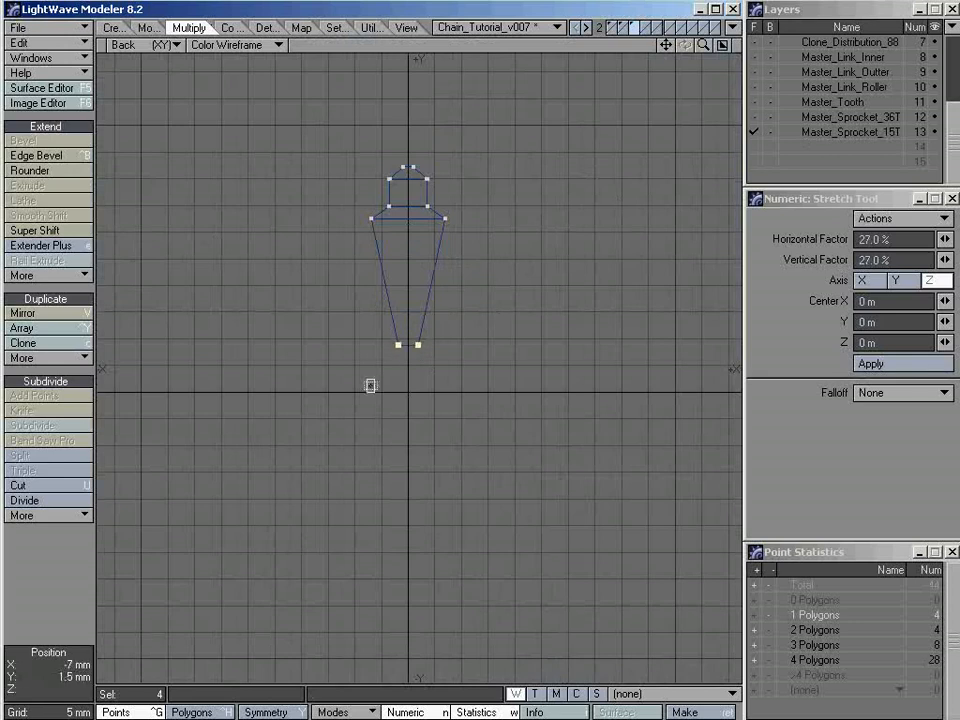
pyautogui.press('space')
pyautogui.press('/')
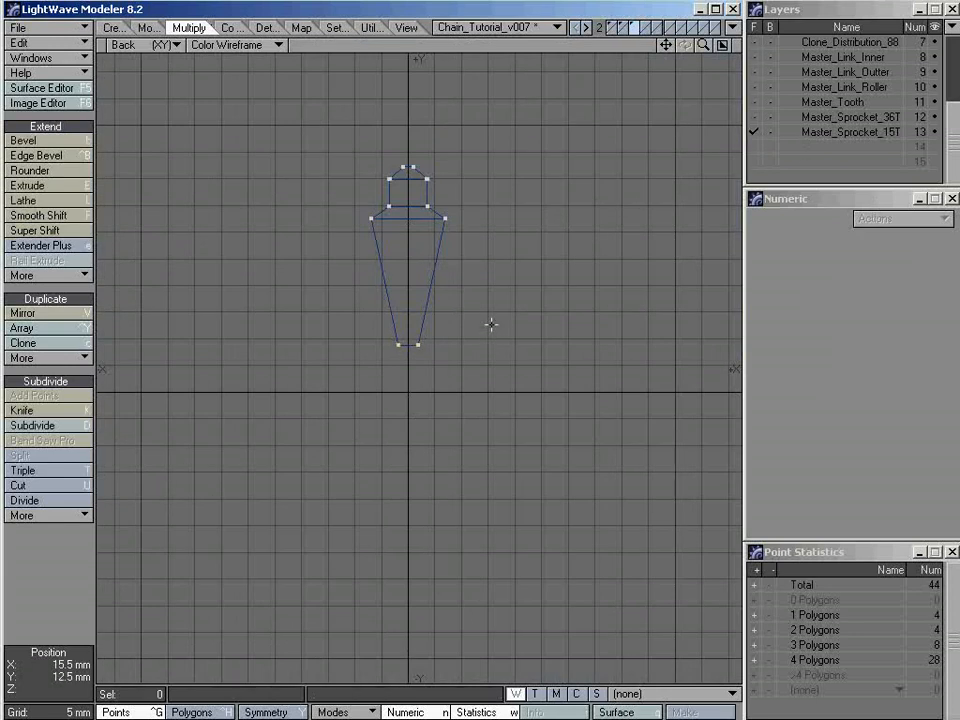
pyautogui.keyDown('ctrl'); pyautogui.keyDown('alt'); pyautogui.moveTo(413, 399); pyautogui.dragTo(440, 349); pyautogui.keyUp('alt'); pyautogui.keyUp('ctrl')
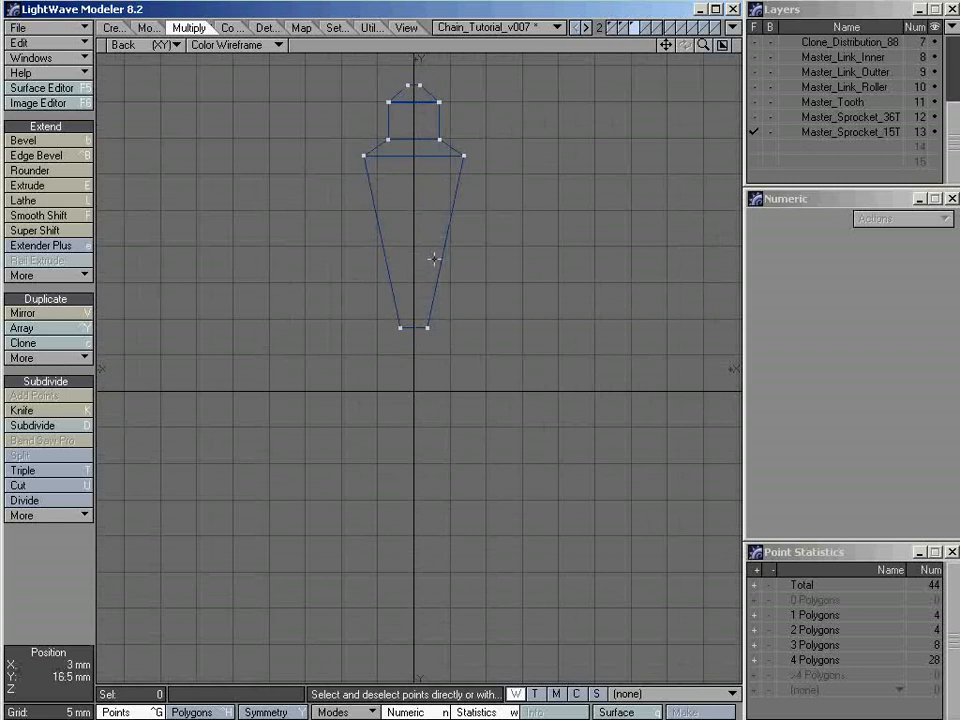
# Array the extended tooth radially with a count of 15 around the Z axis, centered at 0 m, without merging points
pyautogui.moveTo(447, 295)
pyautogui.mouseDown(button='right')
pyautogui.moveTo(493, 332)
pyautogui.moveTo(470, 302)
pyautogui.mouseUp(button='right')
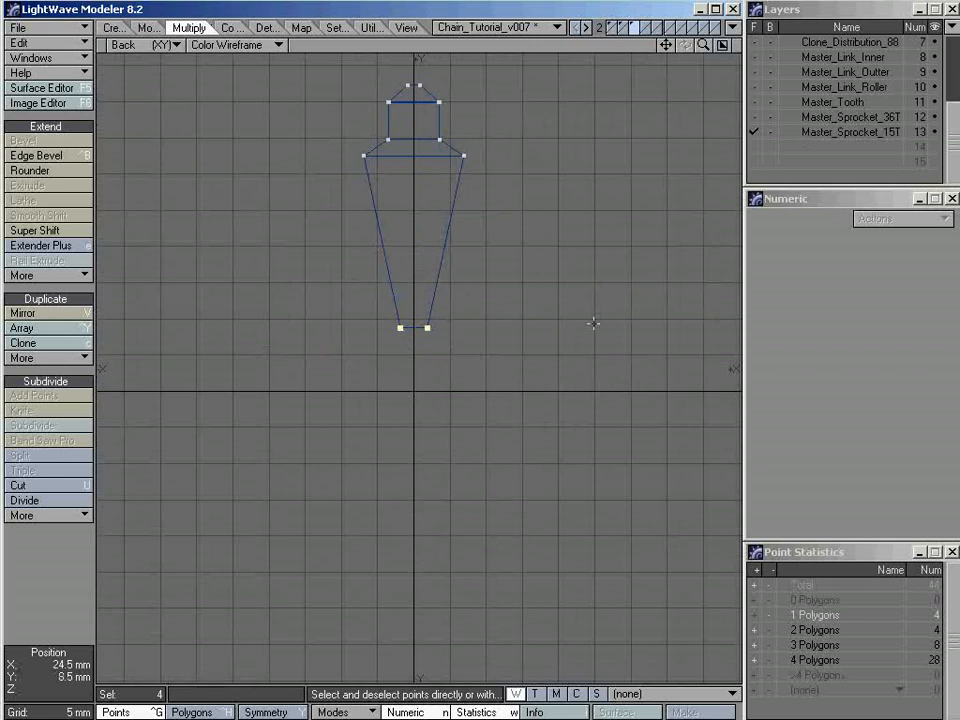
pyautogui.click(491, 270)
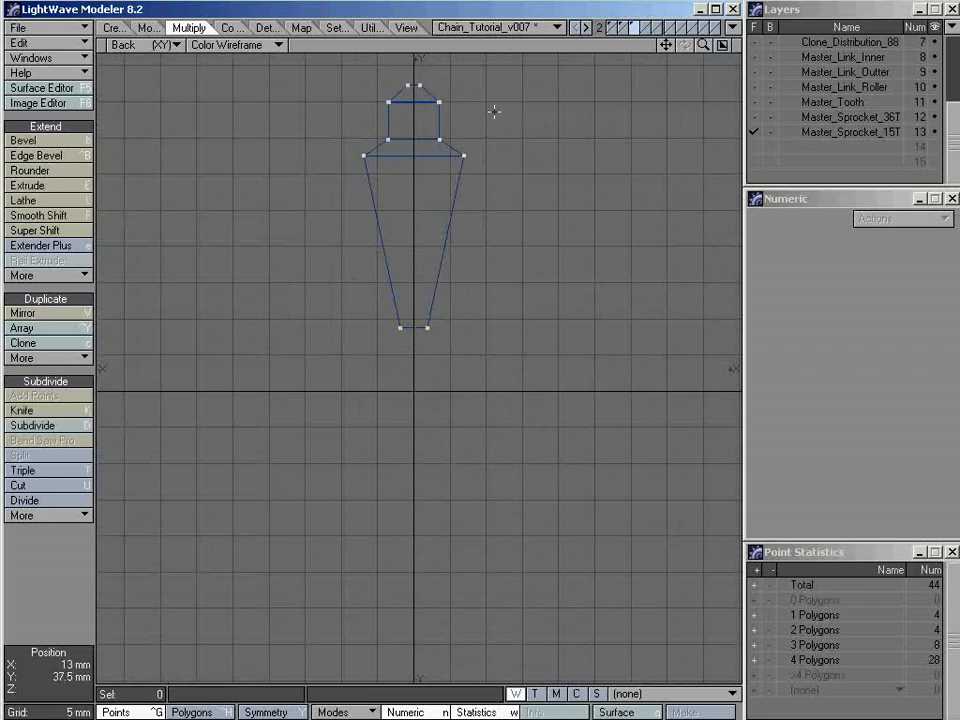
pyautogui.hotkey('shift', 'y')
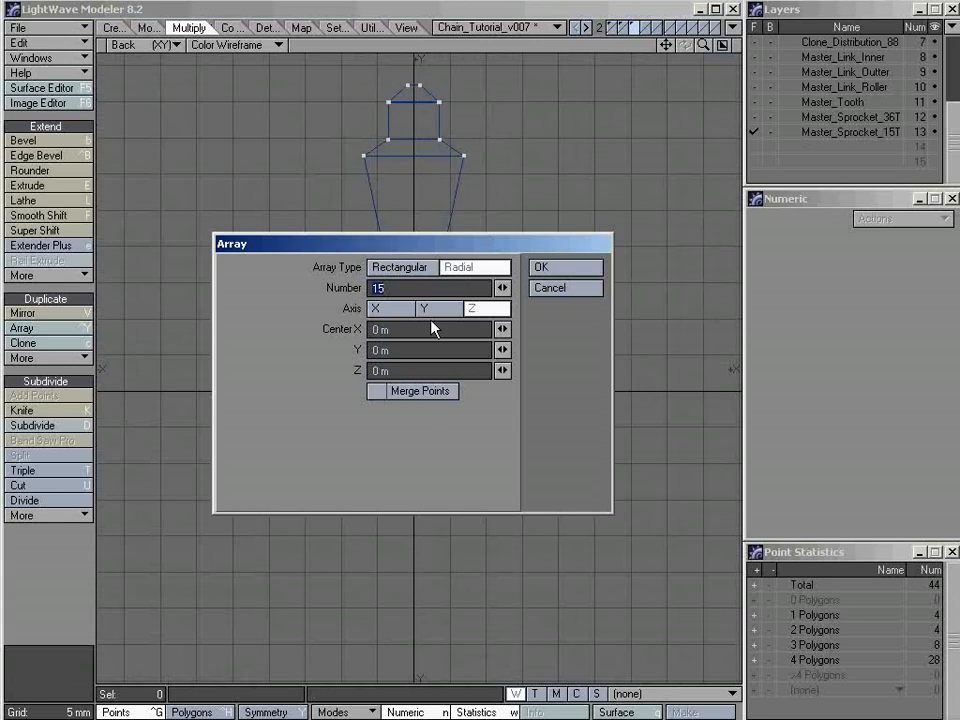
pyautogui.click(545, 269)
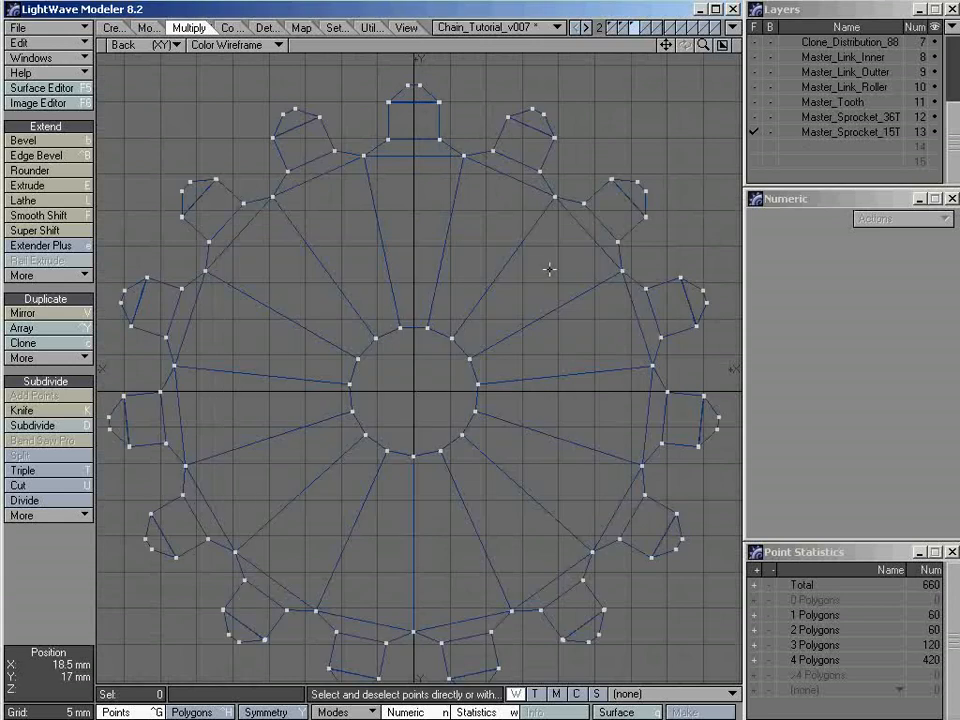
pyautogui.press('a')
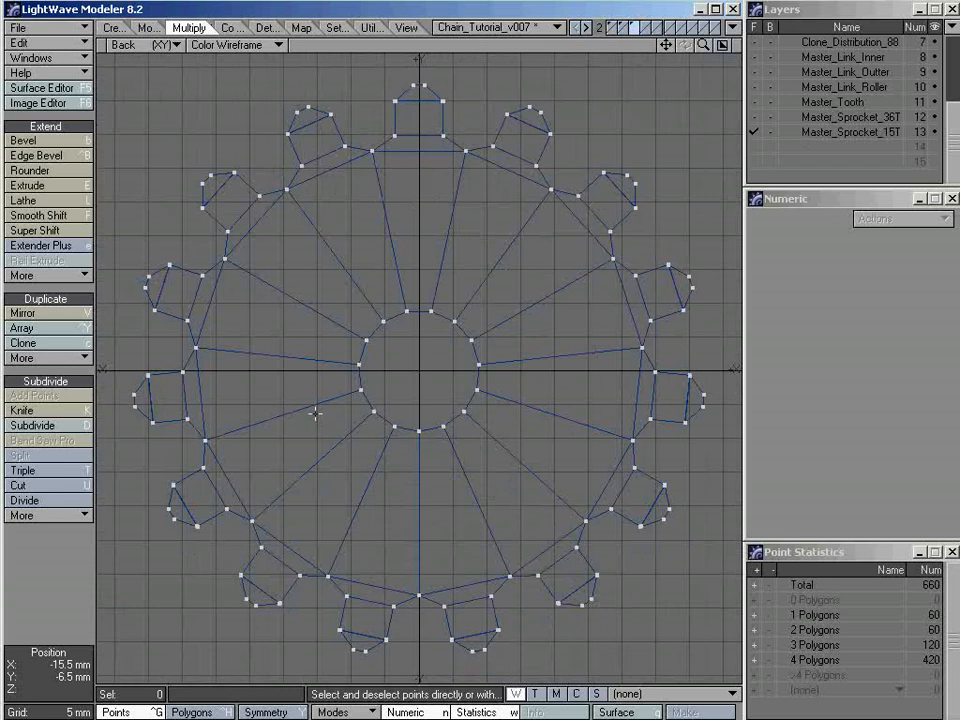
# Check for duplicate points at the outer base corner where two neighbouring teeth meet, then clear the selection
pyautogui.press('KP_0')
pyautogui.press('a')
pyautogui.keyDown('alt'); pyautogui.moveTo(586, 184); pyautogui.dragTo(538, 167); pyautogui.keyUp('alt')
pyautogui.keyDown('ctrl'); pyautogui.keyDown('alt'); pyautogui.moveTo(516, 95); pyautogui.dragTo(709, 140); pyautogui.keyUp('alt'); pyautogui.keyUp('ctrl')
pyautogui.hotkey('ctrl', 'h')
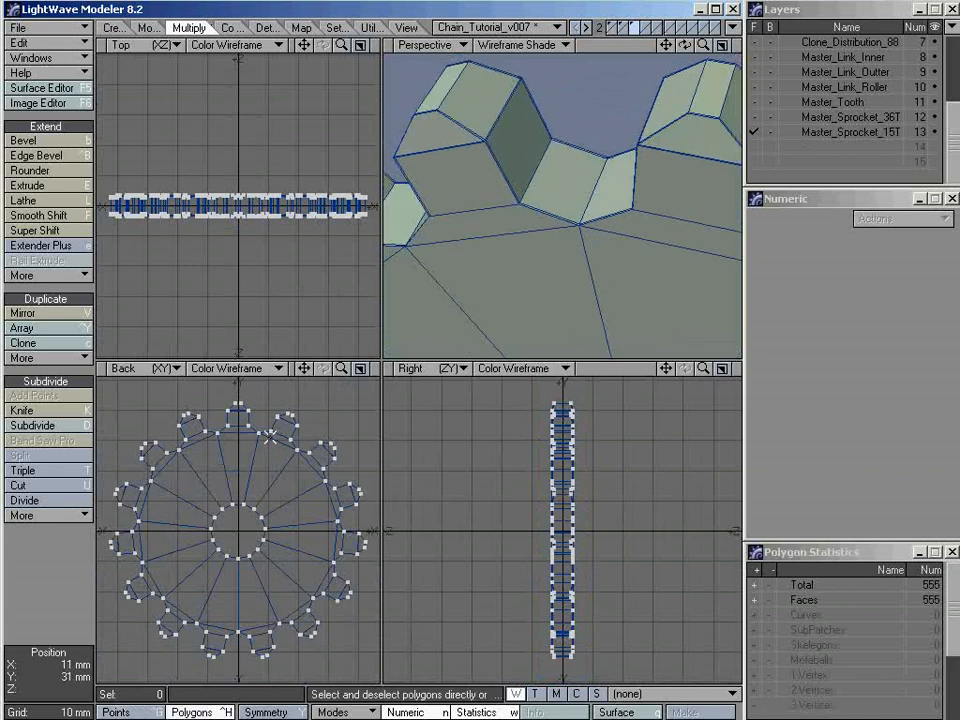
pyautogui.keyDown('ctrl'); pyautogui.keyDown('alt'); pyautogui.moveTo(258, 437); pyautogui.dragTo(347, 448); pyautogui.keyUp('alt'); pyautogui.keyUp('ctrl')
pyautogui.keyDown('alt'); pyautogui.moveTo(261, 459); pyautogui.dragTo(258, 538); pyautogui.keyUp('alt')
pyautogui.keyDown('ctrl'); pyautogui.keyDown('alt'); pyautogui.moveTo(263, 522); pyautogui.dragTo(279, 512); pyautogui.keyUp('alt'); pyautogui.keyUp('ctrl')
pyautogui.hotkey('ctrl', 'g')
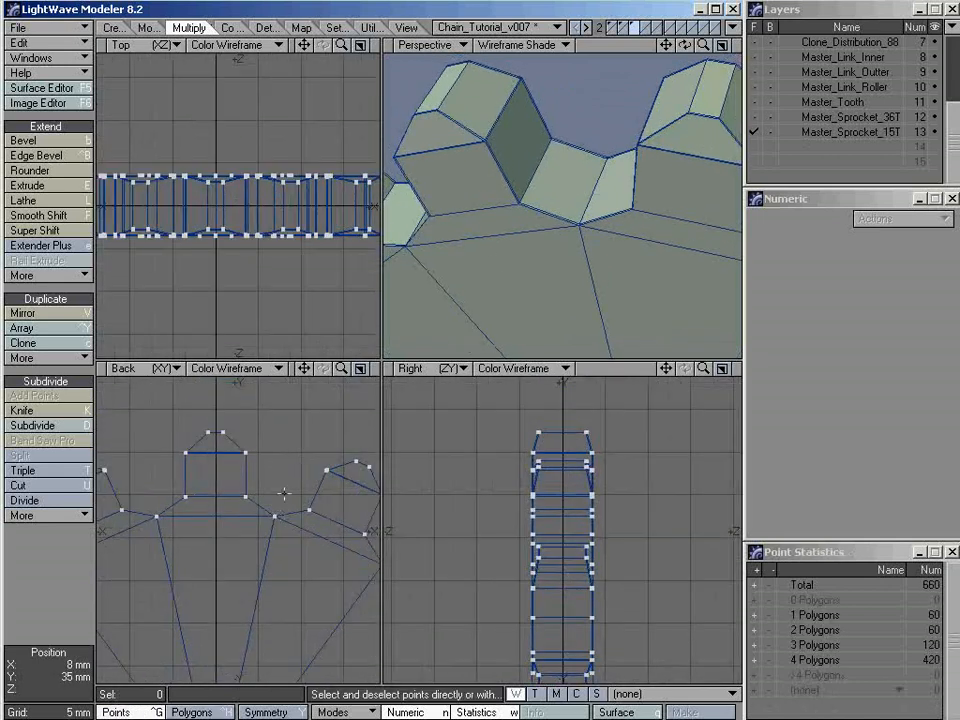
pyautogui.click(274, 517)
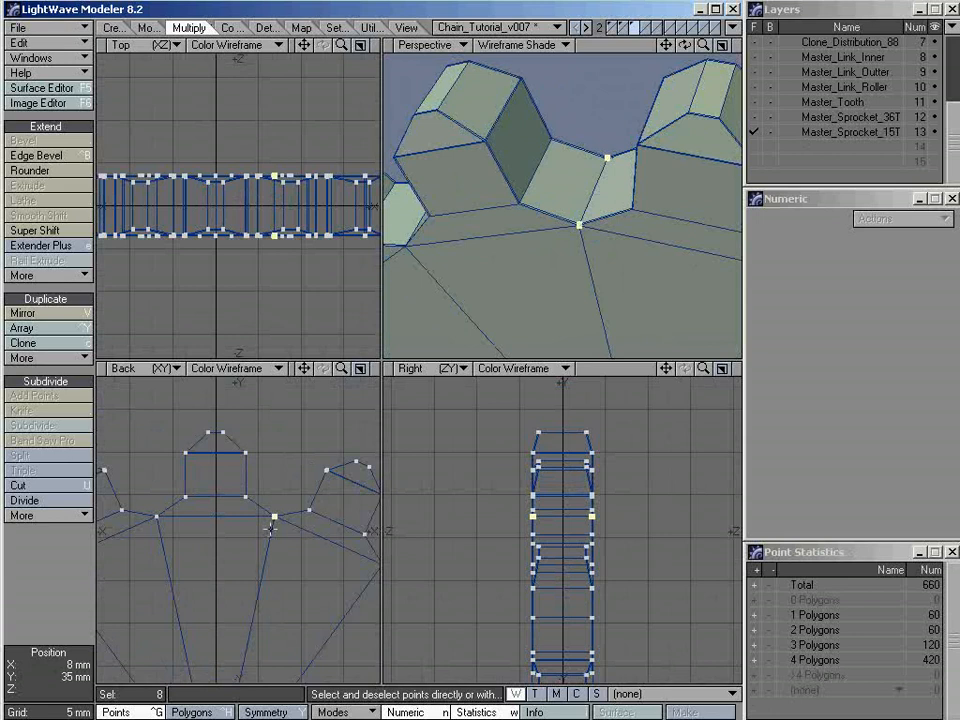
pyautogui.press('/')
# Check for overlapping points at an inner corner on the hub hole, leaving nothing selected
pyautogui.keyDown('ctrl'); pyautogui.keyDown('alt'); pyautogui.moveTo(298, 524); pyautogui.dragTo(263, 572); pyautogui.keyUp('alt'); pyautogui.keyUp('ctrl')
pyautogui.keyDown('alt'); pyautogui.moveTo(263, 574); pyautogui.dragTo(277, 544); pyautogui.keyUp('alt')
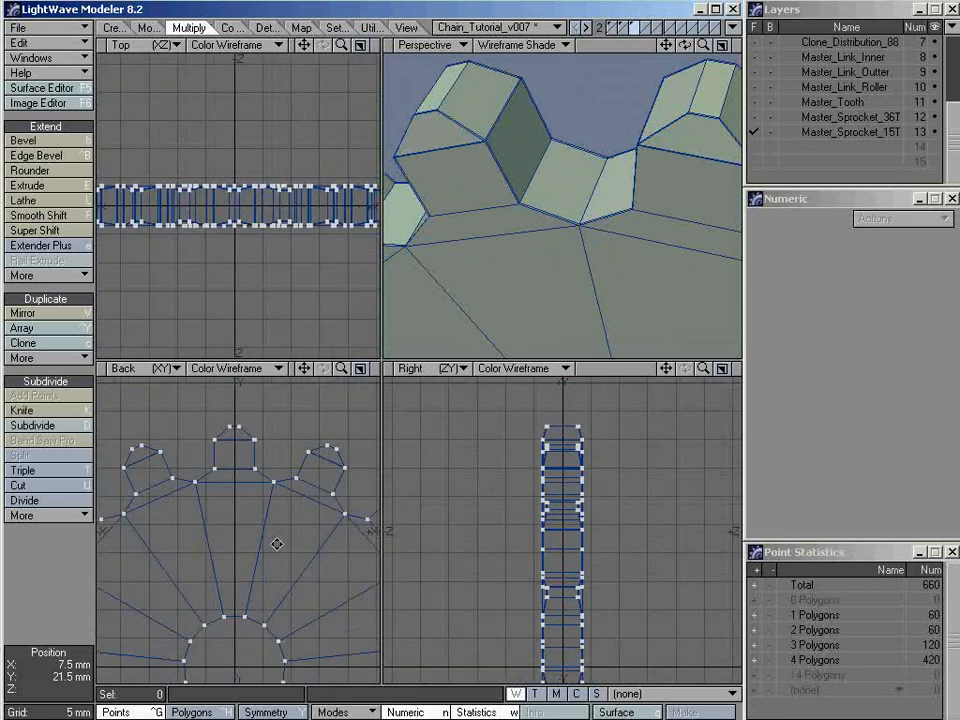
pyautogui.click(246, 615)
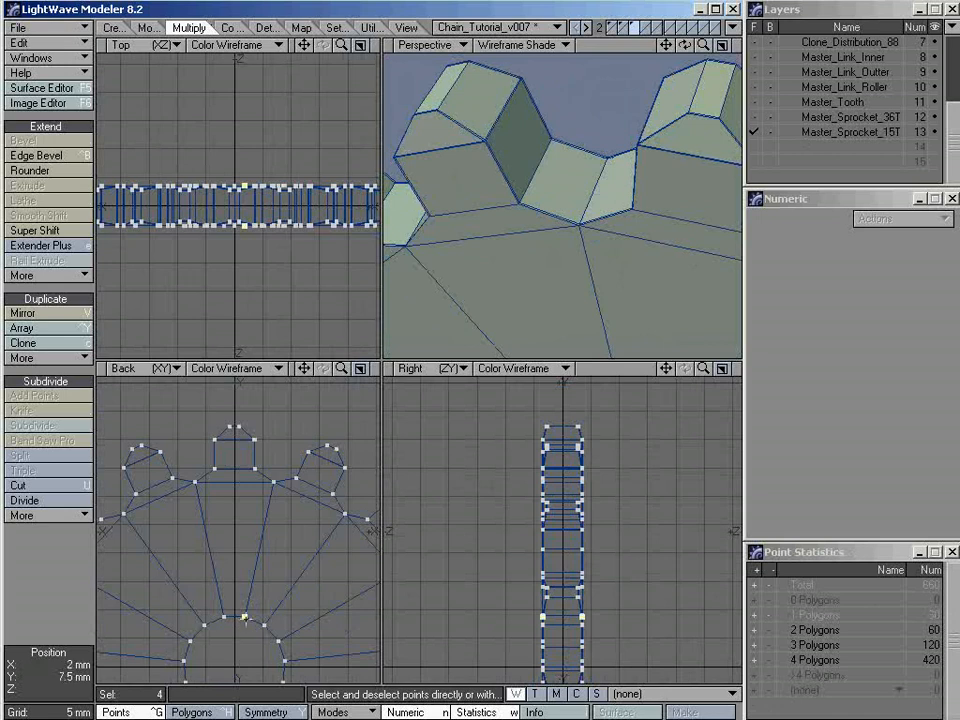
pyautogui.press('/')
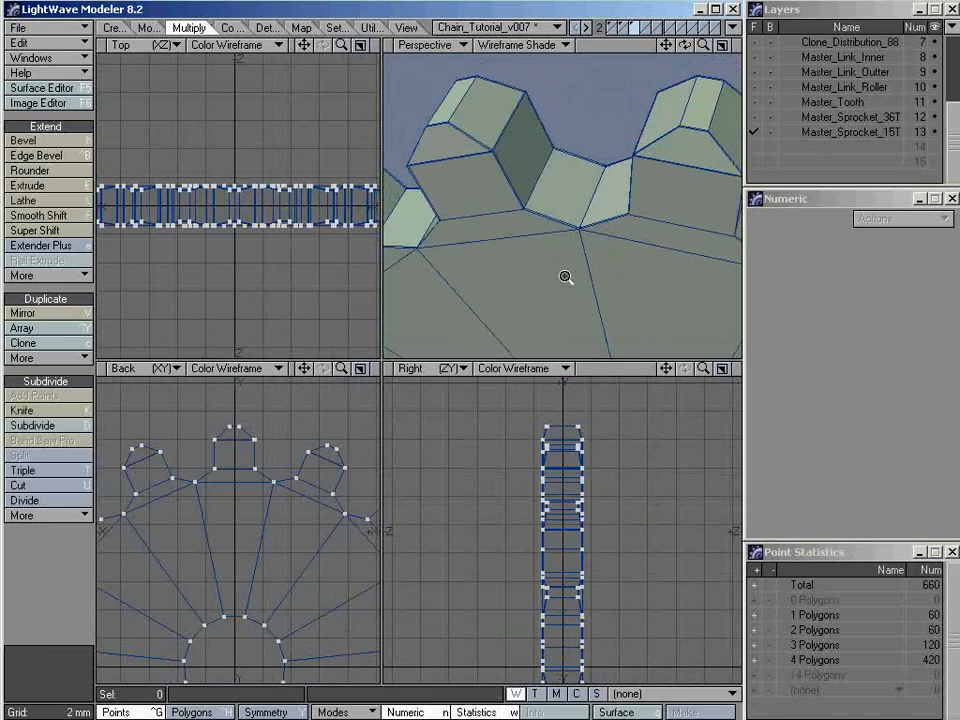
# Merge the sprocket's coincident points using the Automatic range
pyautogui.press('a')
pyautogui.keyDown('alt'); pyautogui.moveTo(536, 284); pyautogui.dragTo(556, 242); pyautogui.keyUp('alt')
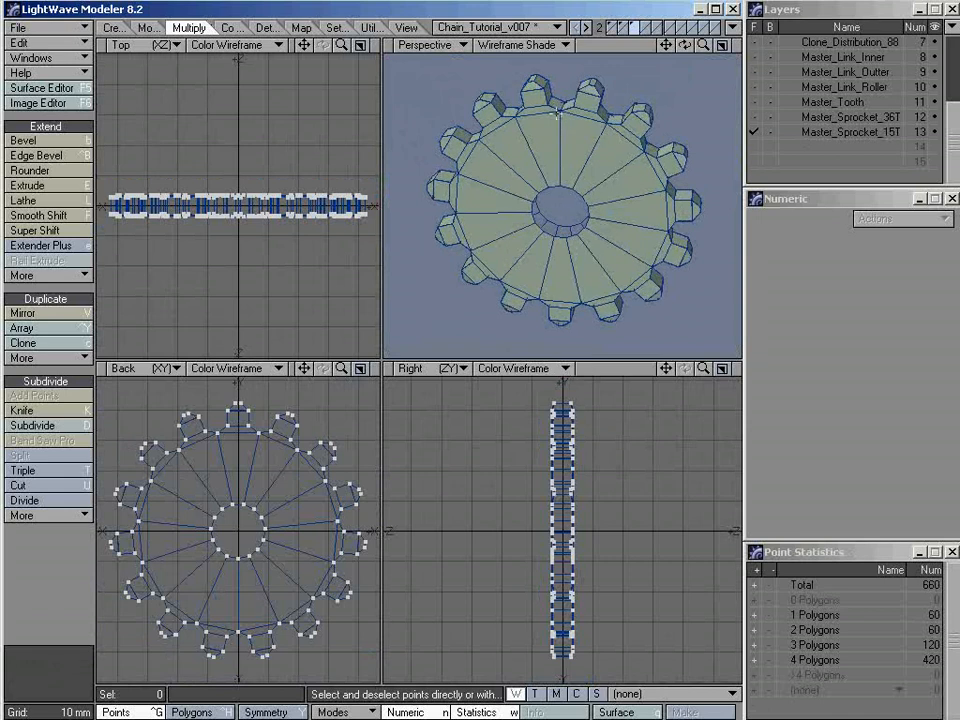
pyautogui.moveTo(592, 181)
pyautogui.keyDown('alt'); pyautogui.mouseDown()
pyautogui.moveTo(634, 227)
pyautogui.moveTo(580, 201)
pyautogui.moveTo(574, 180)
pyautogui.moveTo(583, 176)
pyautogui.mouseUp(); pyautogui.keyUp('alt')
pyautogui.press('m')
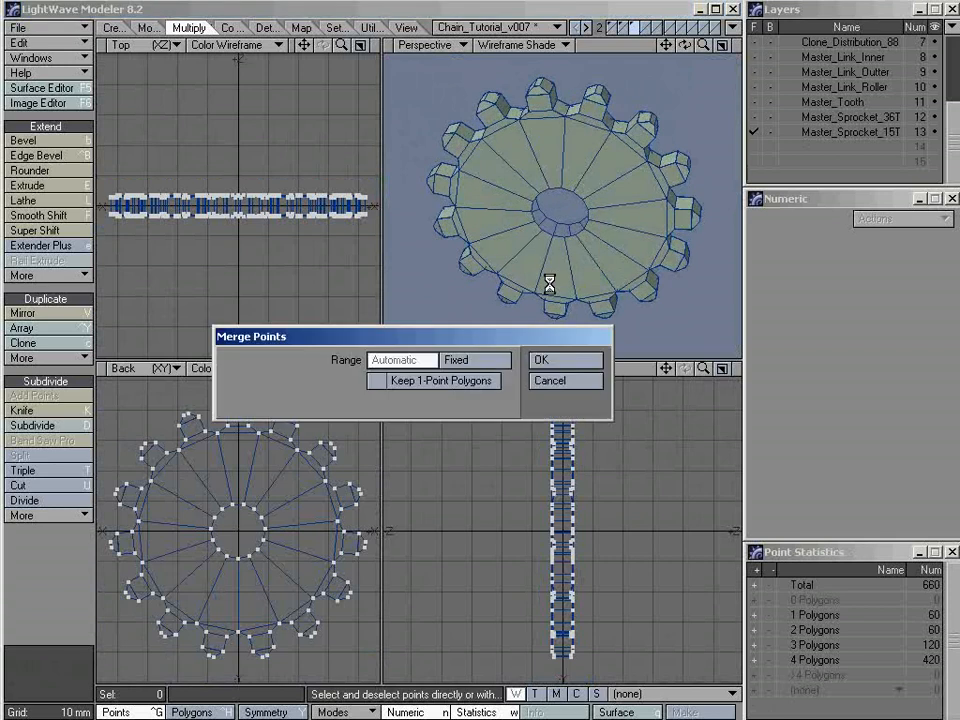
pyautogui.click(560, 362)
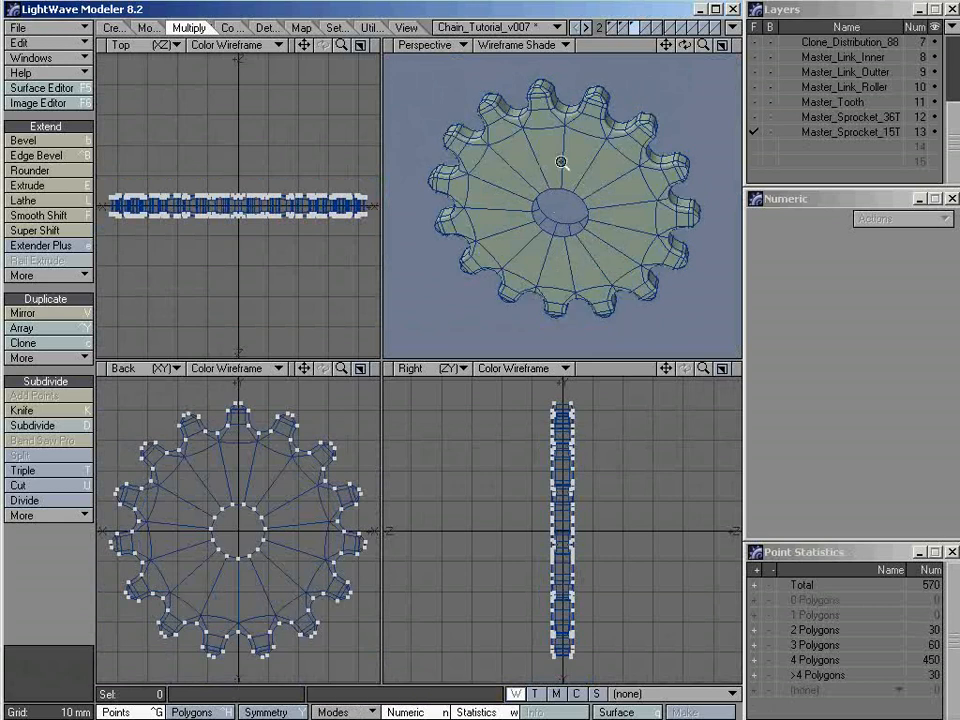
# Examine the subpatch-smoothed sprocket up close and switch it back to plain polygon faces
pyautogui.keyDown('ctrl'); pyautogui.keyDown('alt'); pyautogui.moveTo(561, 101); pyautogui.dragTo(632, 153); pyautogui.keyUp('alt'); pyautogui.keyUp('ctrl')
pyautogui.keyDown('alt'); pyautogui.moveTo(534, 269); pyautogui.dragTo(506, 256); pyautogui.keyUp('alt')
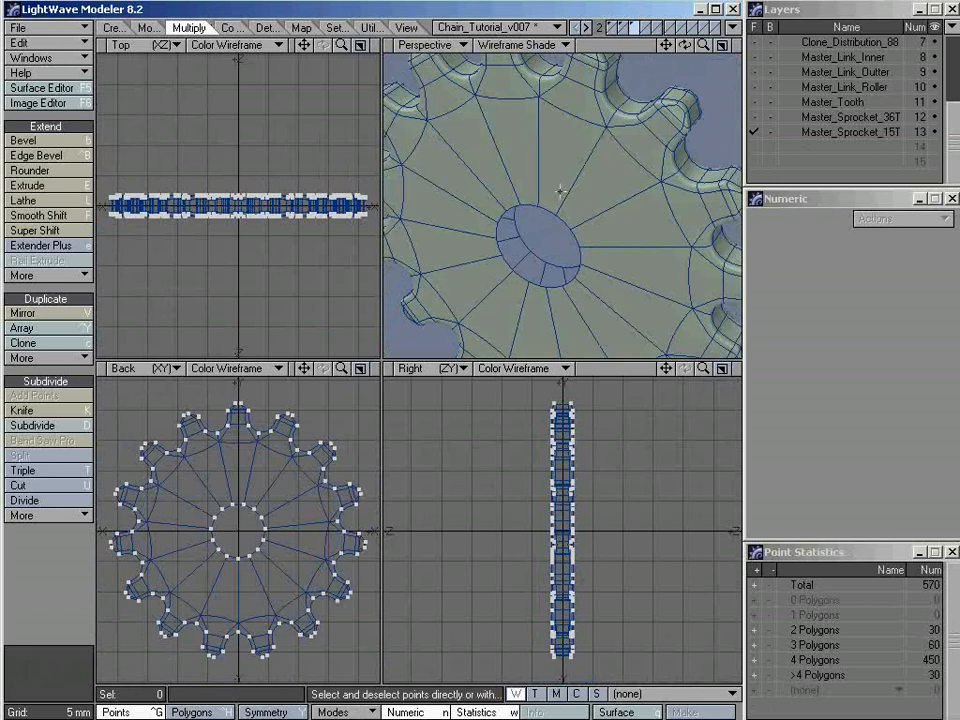
pyautogui.press('Tab')
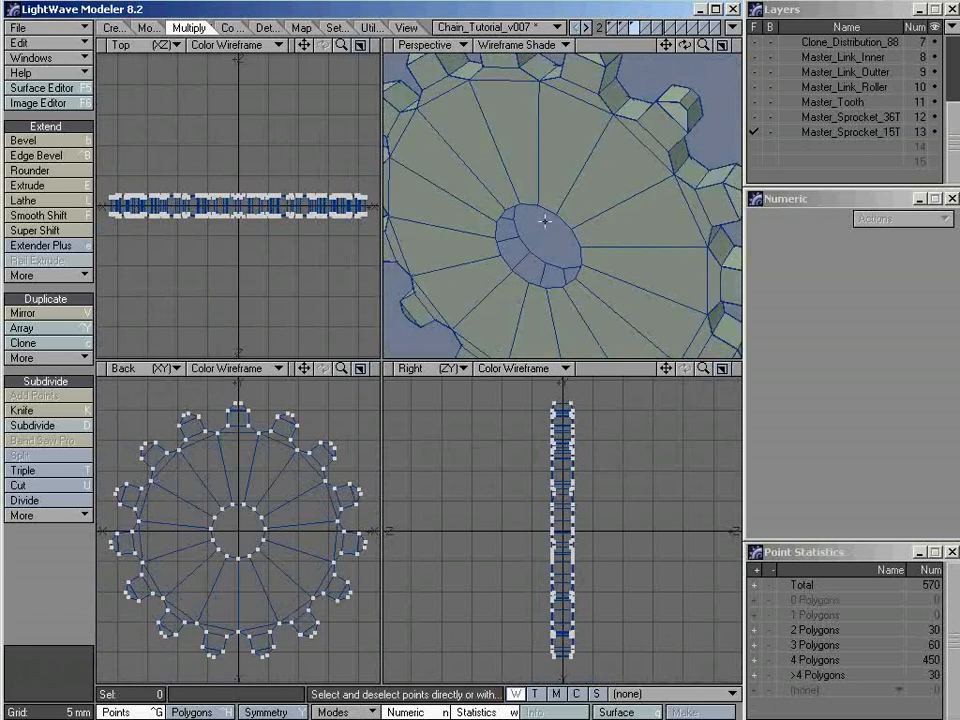
# Select the full loop of points around one rim of the hub hole and make a cap polygon from it
pyautogui.press('KP_0')
pyautogui.press('a')
pyautogui.keyDown('alt'); pyautogui.moveTo(377, 336); pyautogui.dragTo(456, 444); pyautogui.keyUp('alt')
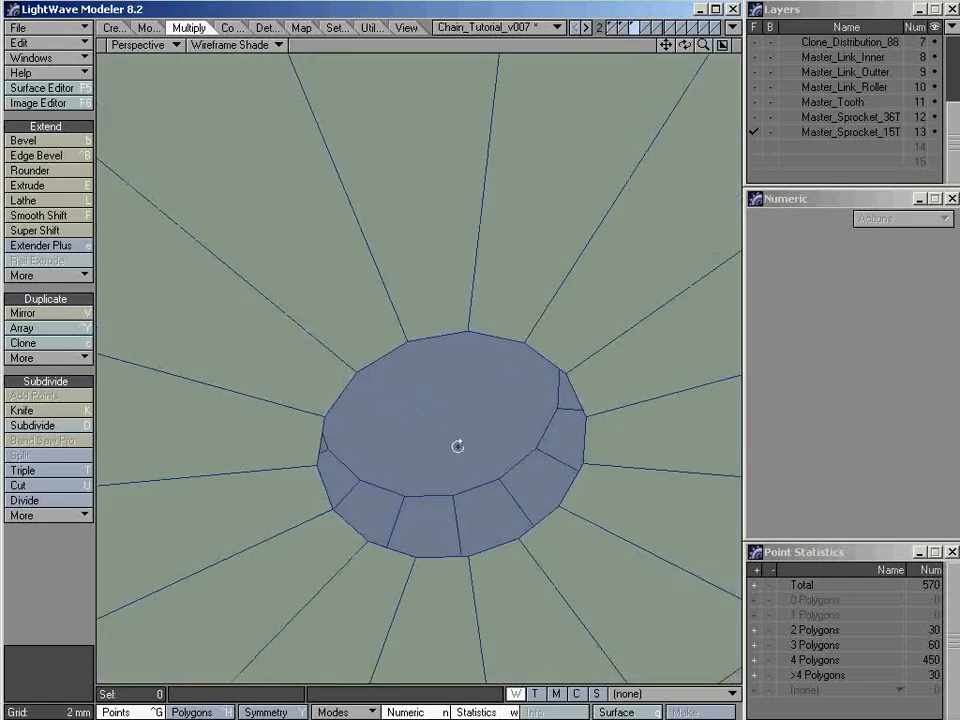
pyautogui.click(407, 341)
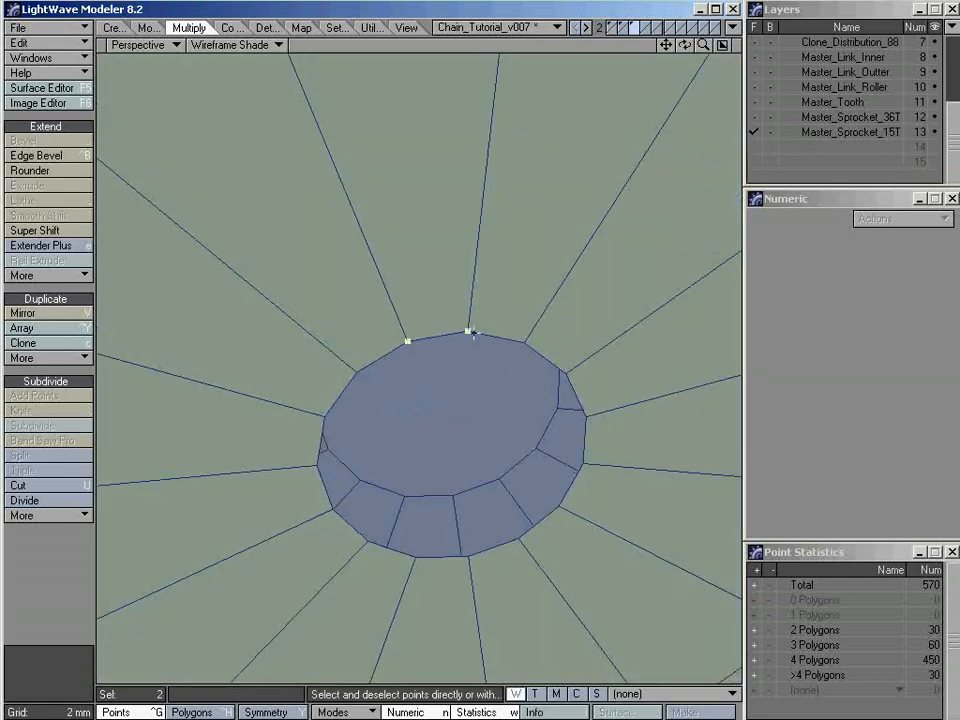
pyautogui.click(405, 27)
pyautogui.click(40, 486)
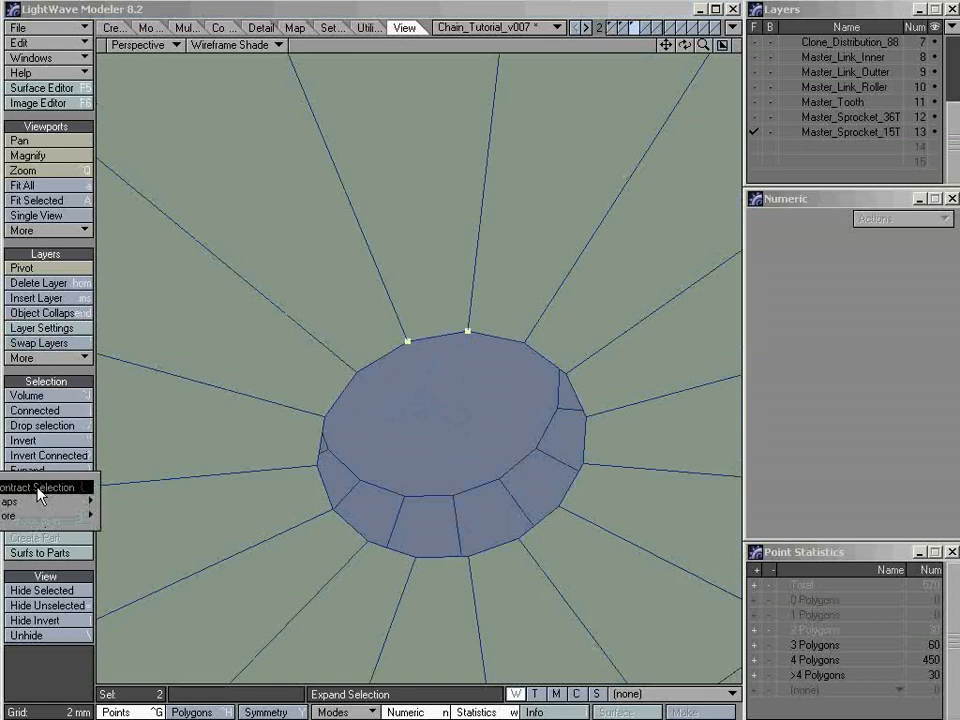
pyautogui.moveTo(40, 515)
pyautogui.click(130, 510)
pyautogui.press('p')
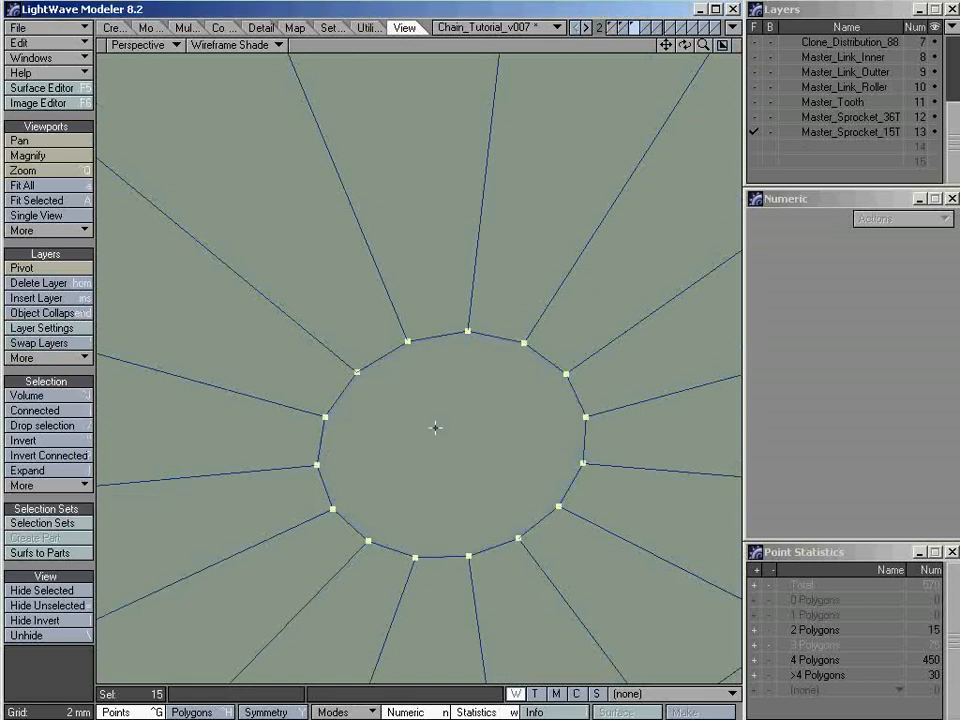
# Select the point loop around the hub hole's opposite rim, make a second cap polygon, and switch to polygon selection
pyautogui.press('/')
pyautogui.press(',')
pyautogui.press(',')
pyautogui.keyDown('alt'); pyautogui.moveTo(375, 443); pyautogui.dragTo(383, 366); pyautogui.keyUp('alt')
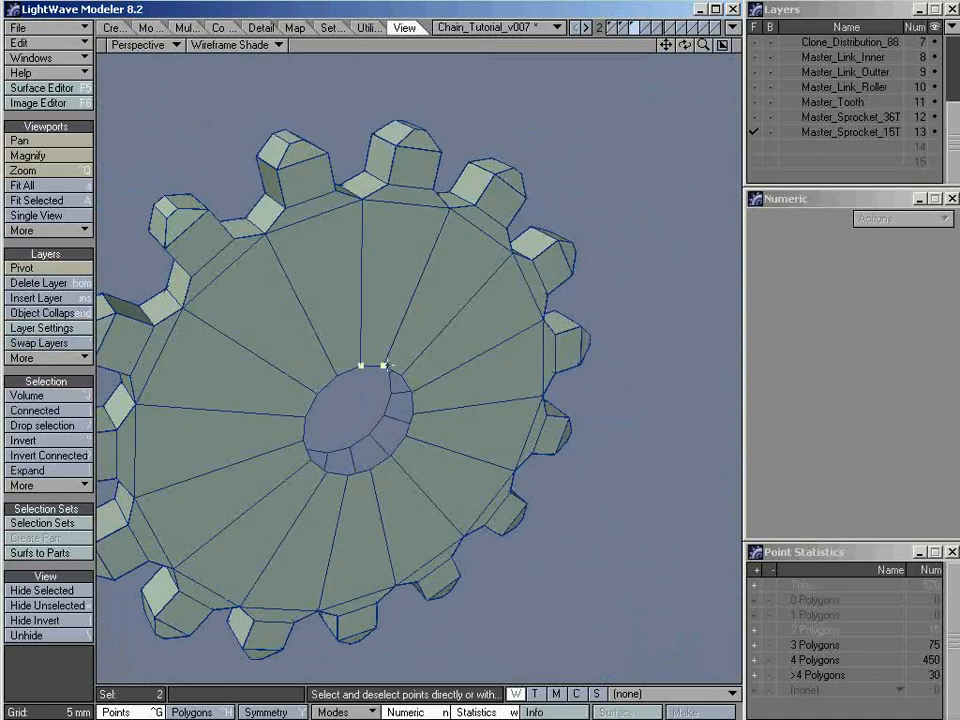
pyautogui.click(47, 486)
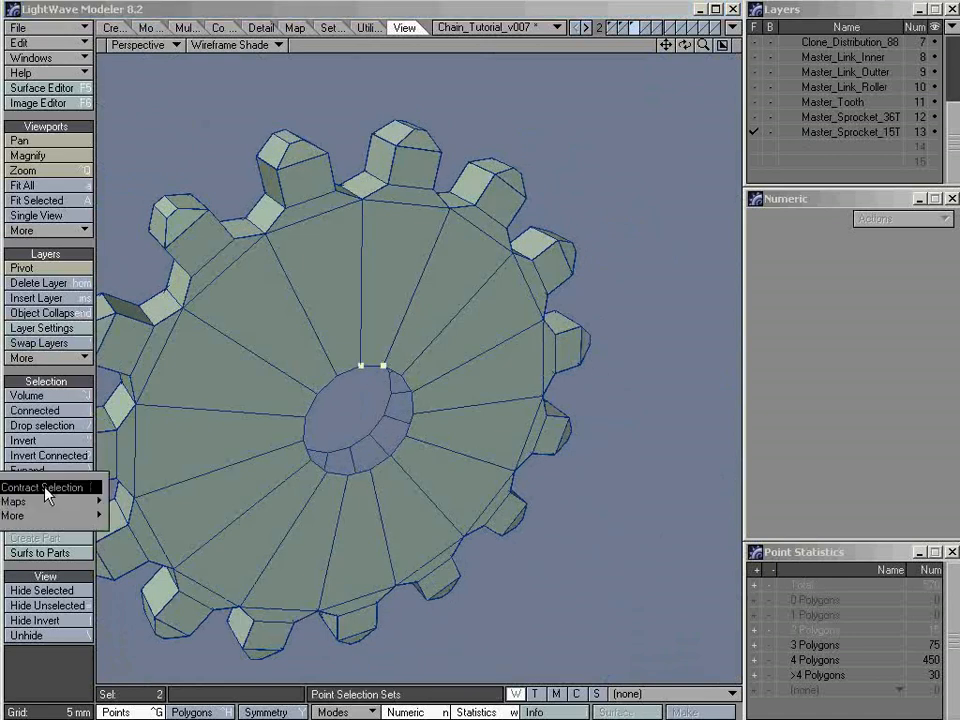
pyautogui.moveTo(55, 515)
pyautogui.click(138, 511)
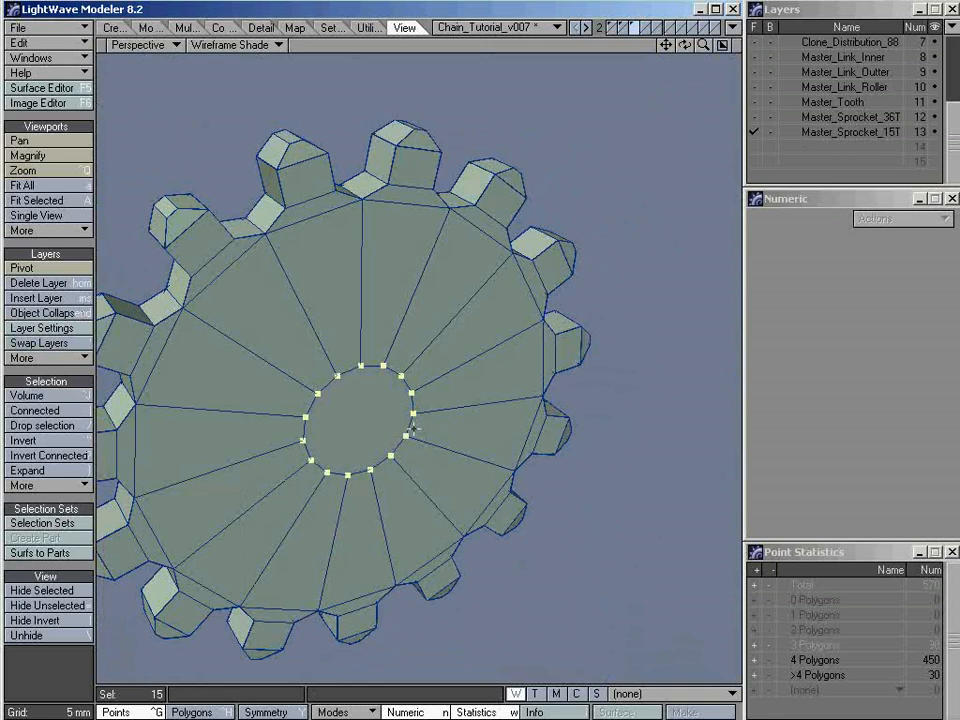
pyautogui.click(418, 443)
pyautogui.hotkey('ctrl', 'h')
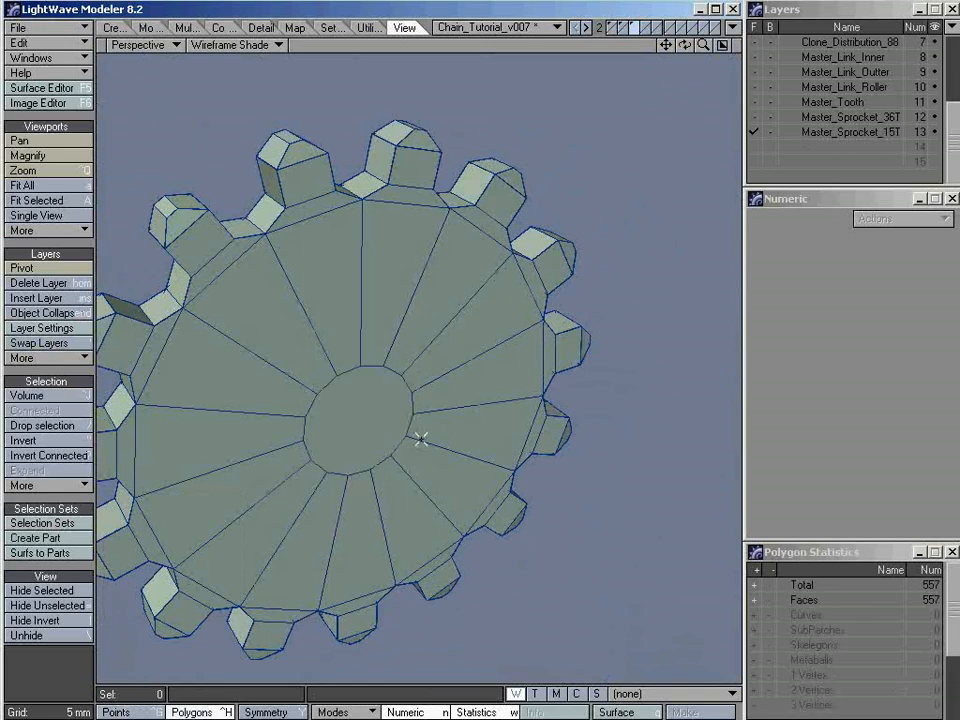
# Select both hub cap polygons and bridge them to form the inner wall of the hole
pyautogui.keyDown('alt'); pyautogui.moveTo(420, 441); pyautogui.dragTo(409, 362); pyautogui.keyUp('alt')
pyautogui.click(416, 366)
pyautogui.click(218, 27)
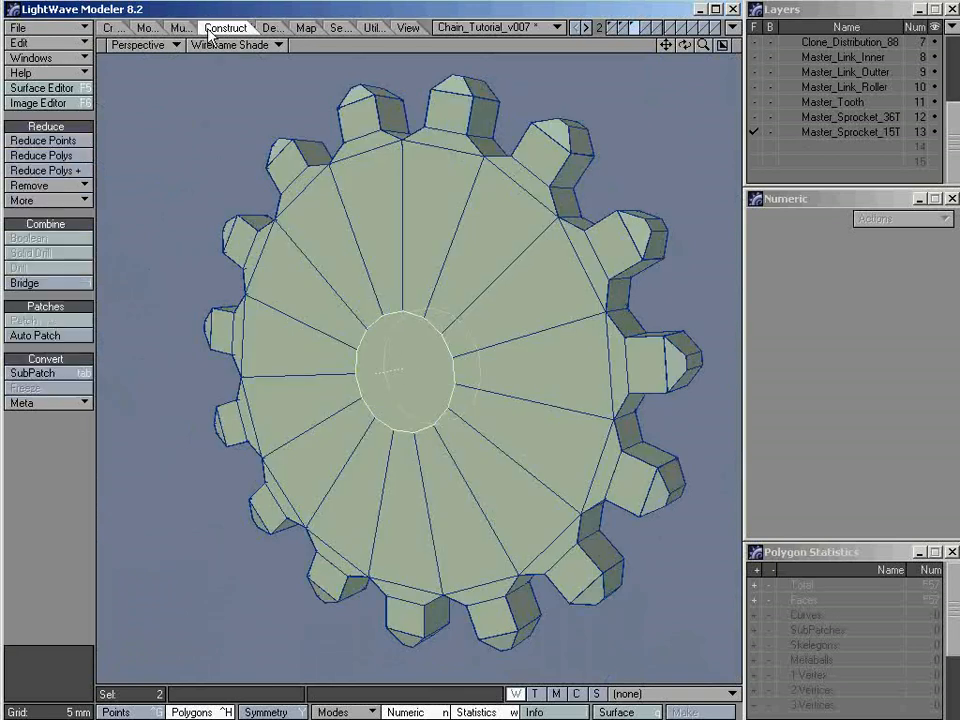
pyautogui.click(60, 287)
pyautogui.keyDown('alt'); pyautogui.moveTo(340, 380); pyautogui.dragTo(410, 381); pyautogui.keyUp('alt')
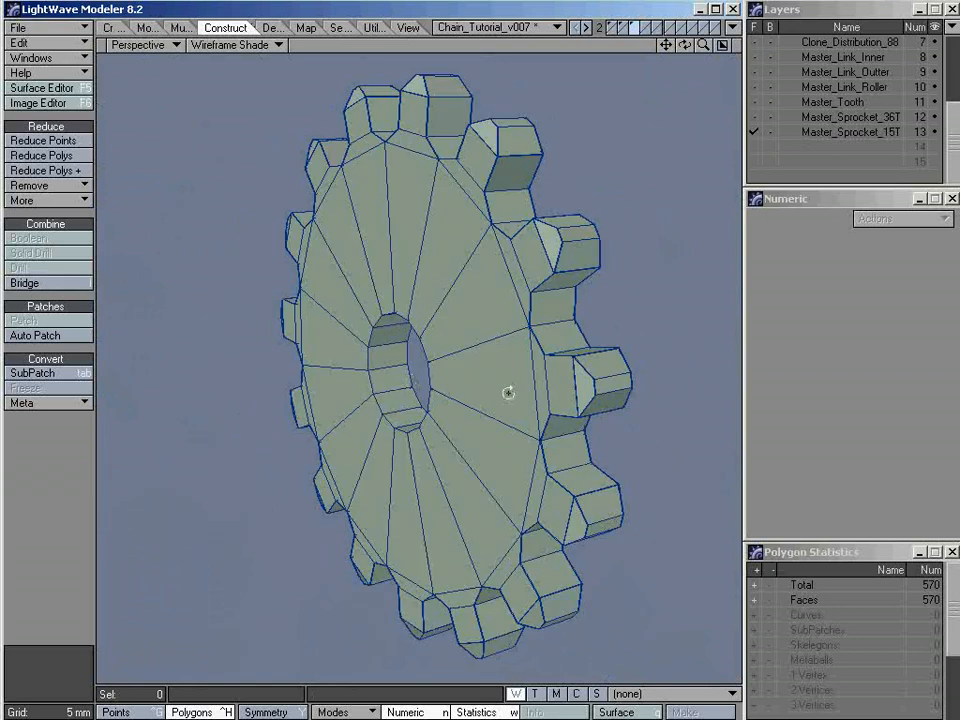
# Preview the sprocket as subpatches, examine the hub hole and teeth from several angles, and return to polygon faces
pyautogui.moveTo(508, 393)
pyautogui.keyDown('alt'); pyautogui.mouseDown()
pyautogui.moveTo(287, 422)
pyautogui.moveTo(530, 405)
pyautogui.moveTo(510, 392)
pyautogui.mouseUp(); pyautogui.keyUp('alt')
pyautogui.press('Tab')
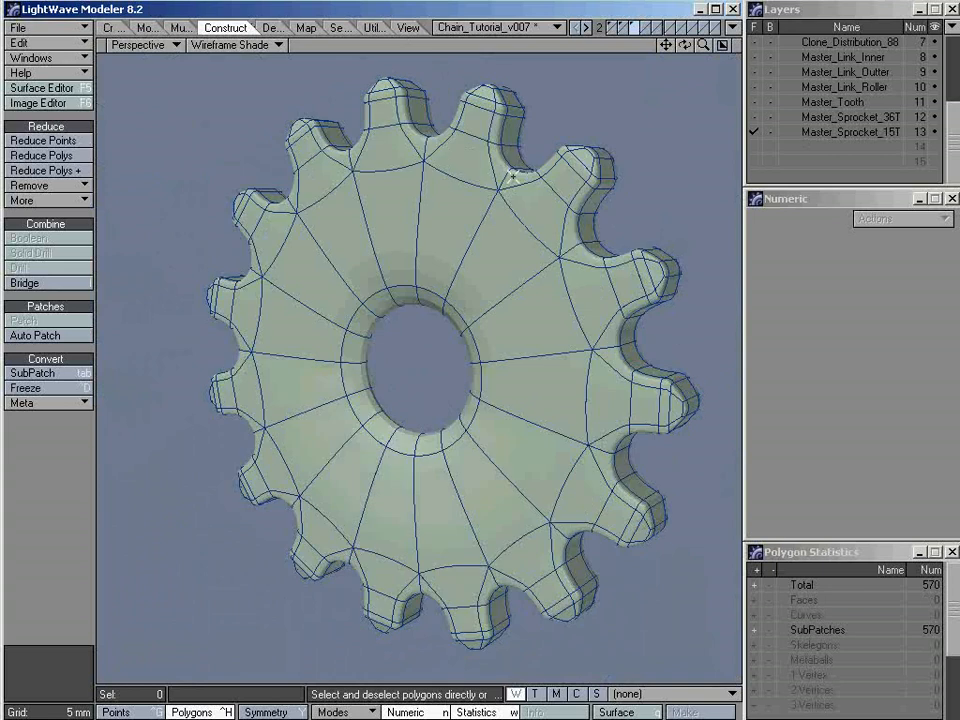
pyautogui.moveTo(513, 177)
pyautogui.keyDown('alt'); pyautogui.mouseDown()
pyautogui.moveTo(489, 264)
pyautogui.moveTo(510, 188)
pyautogui.mouseUp(); pyautogui.keyUp('alt')
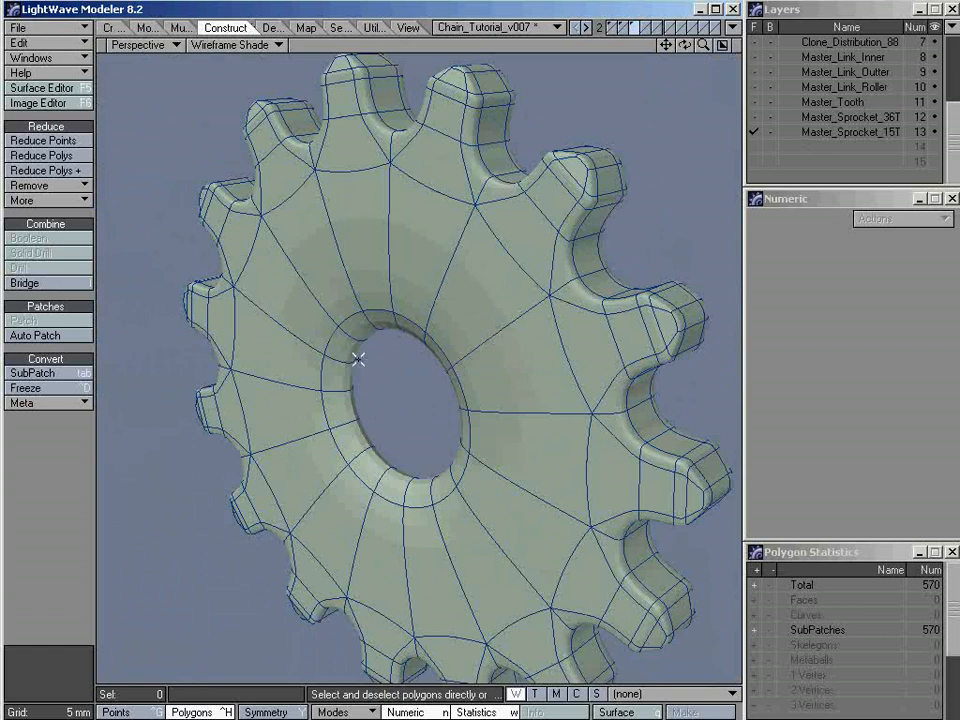
pyautogui.keyDown('alt'); pyautogui.moveTo(358, 358); pyautogui.dragTo(371, 414); pyautogui.keyUp('alt')
pyautogui.keyDown('alt'); pyautogui.moveTo(360, 422); pyautogui.dragTo(431, 399); pyautogui.keyUp('alt')
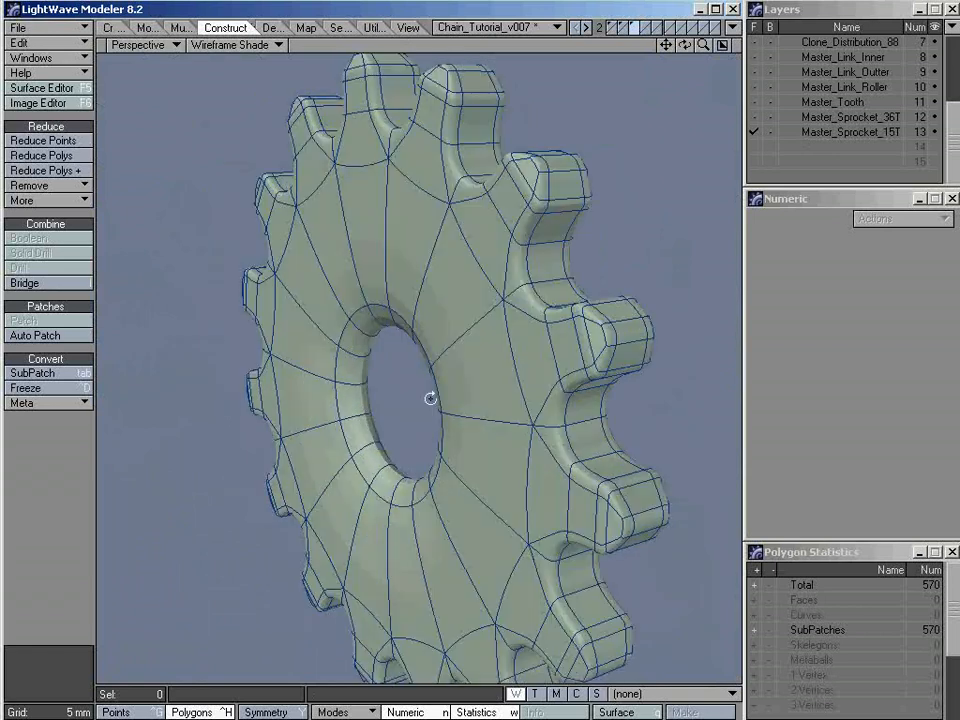
pyautogui.press('Tab')
# Cut the ring of side-face polygons with Band Saw Pro, replacing the existing cuts with a mirrored pair at 2%, and deselect everything
pyautogui.keyDown('alt'); pyautogui.moveTo(423, 296); pyautogui.dragTo(461, 246); pyautogui.keyUp('alt')
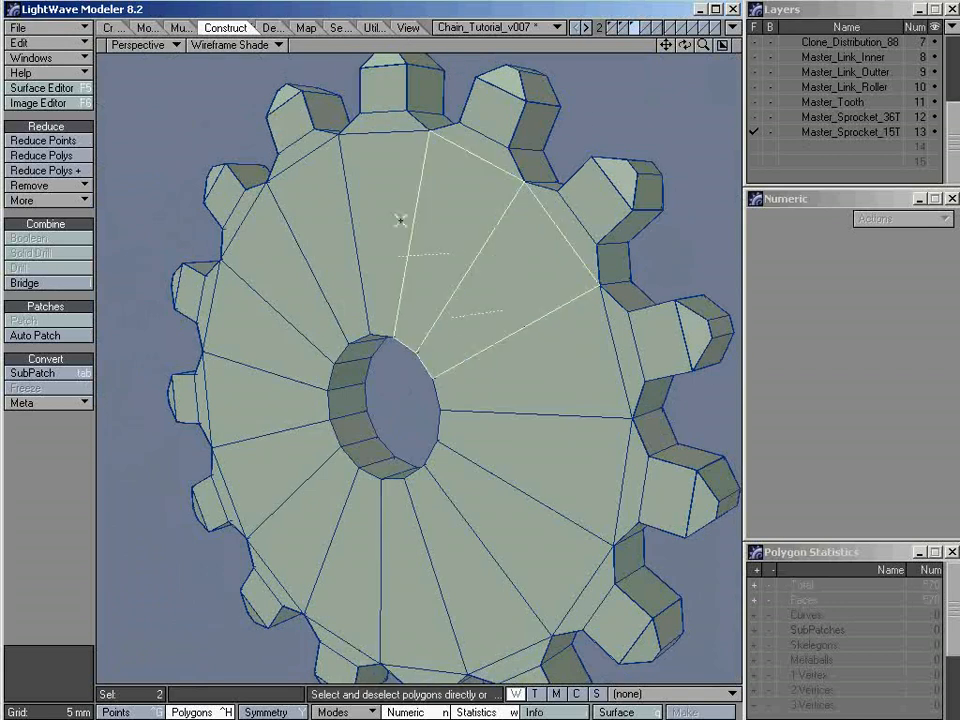
pyautogui.click(188, 28)
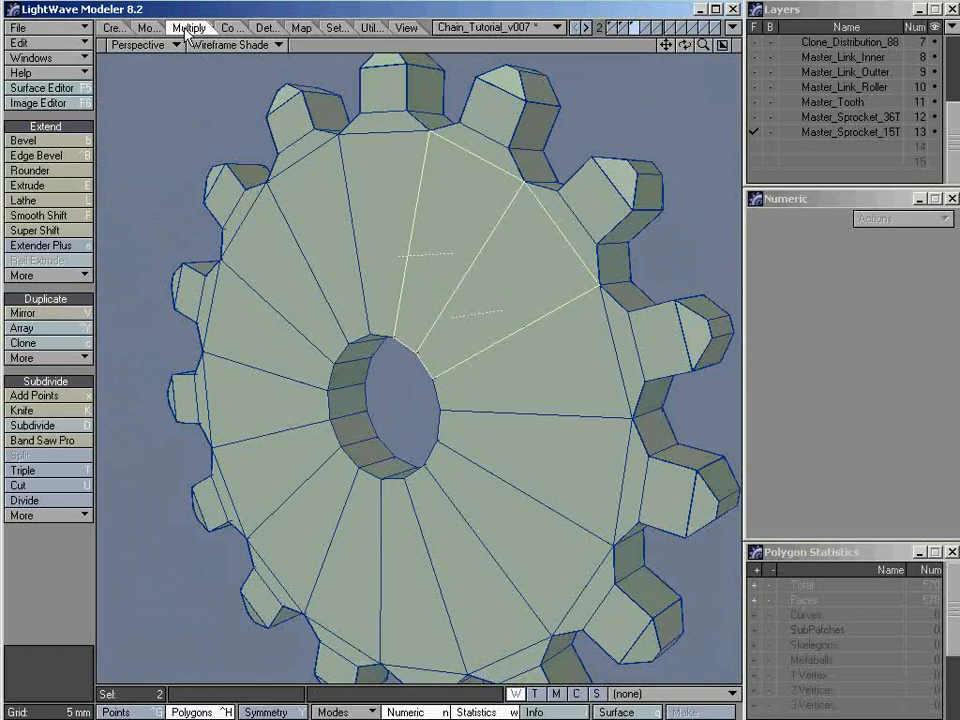
pyautogui.click(45, 440)
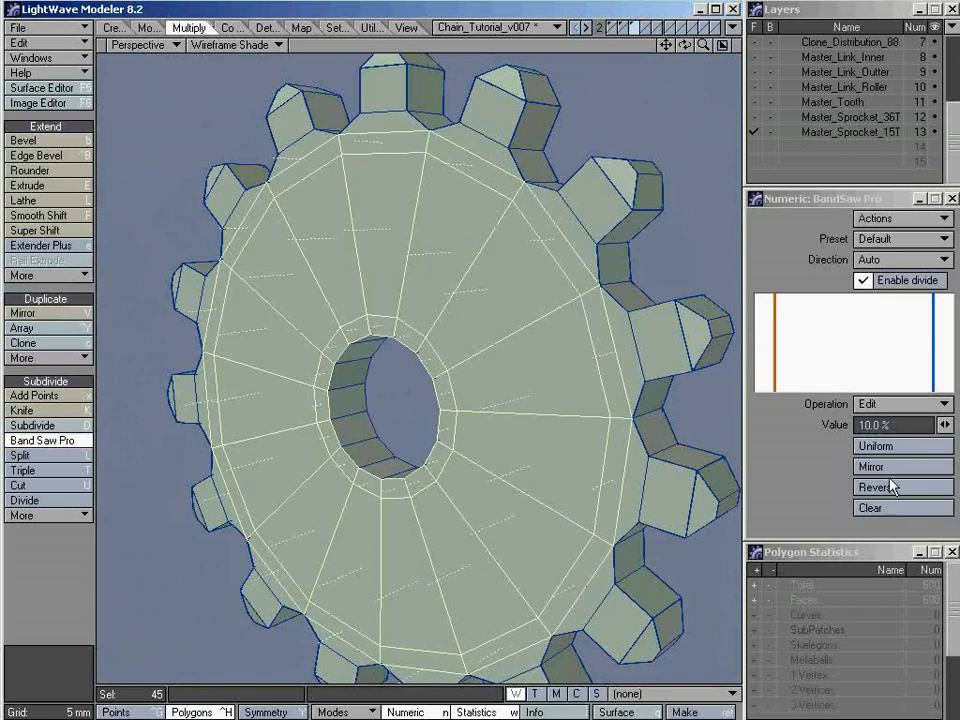
pyautogui.click(893, 508)
pyautogui.moveTo(915, 425); pyautogui.dragTo(806, 432)
pyautogui.write('2')
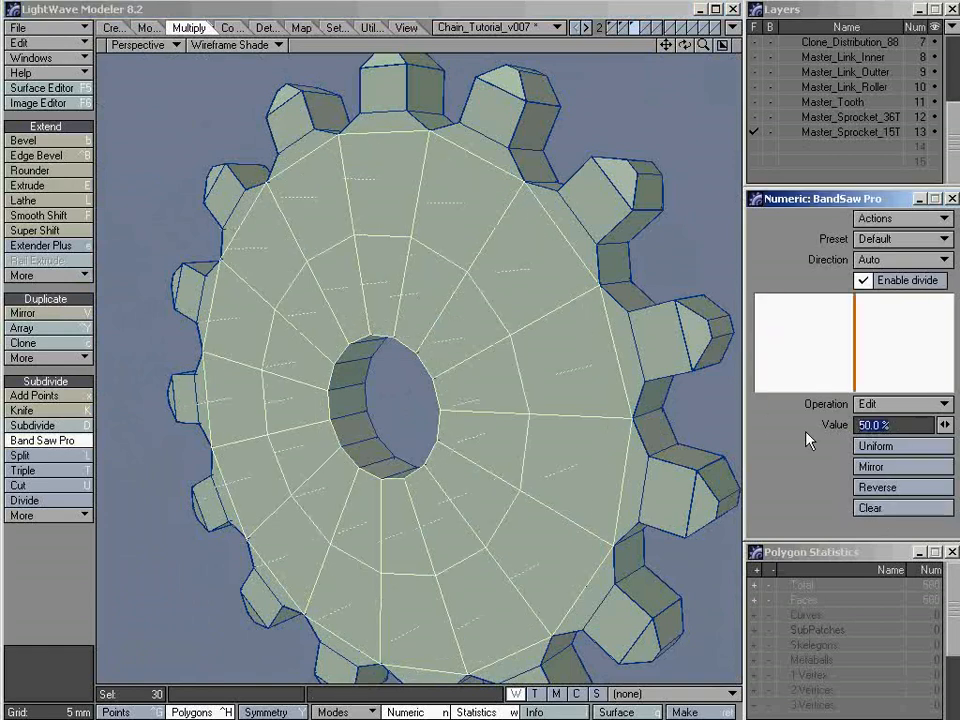
pyautogui.press('Return')
pyautogui.click(903, 466)
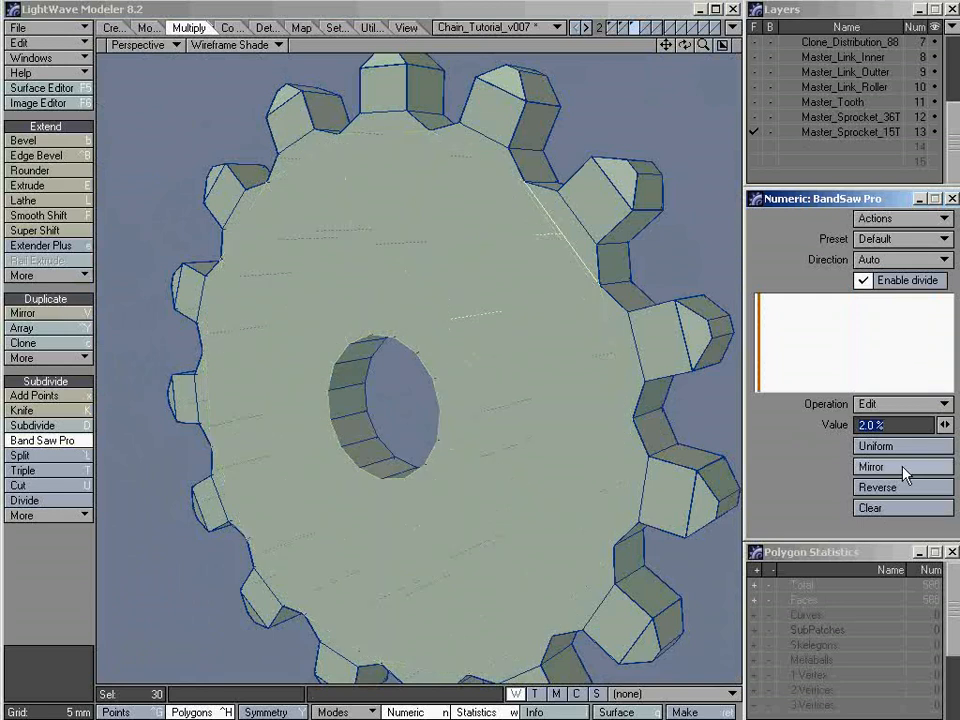
pyautogui.click(429, 30)
pyautogui.press('space')
pyautogui.press('/')
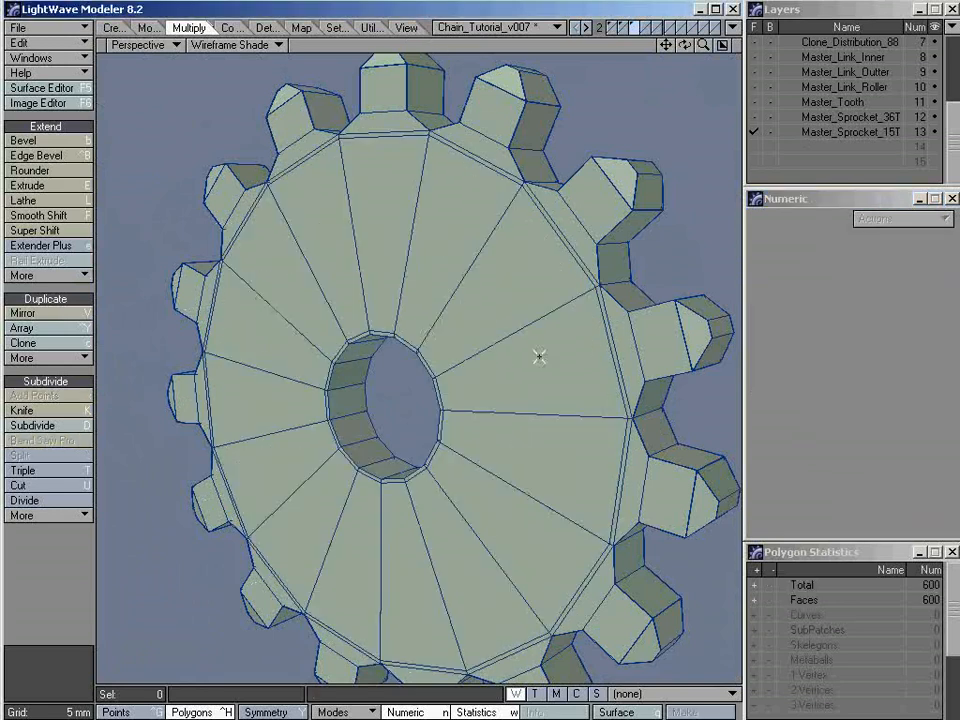
# Cut the polygon ring on the sprocket's opposite side face with Band Saw Pro using the mirrored 2% pair, and deselect everything
pyautogui.keyDown('alt'); pyautogui.moveTo(540, 356); pyautogui.dragTo(364, 364); pyautogui.keyUp('alt')
pyautogui.click(428, 205)
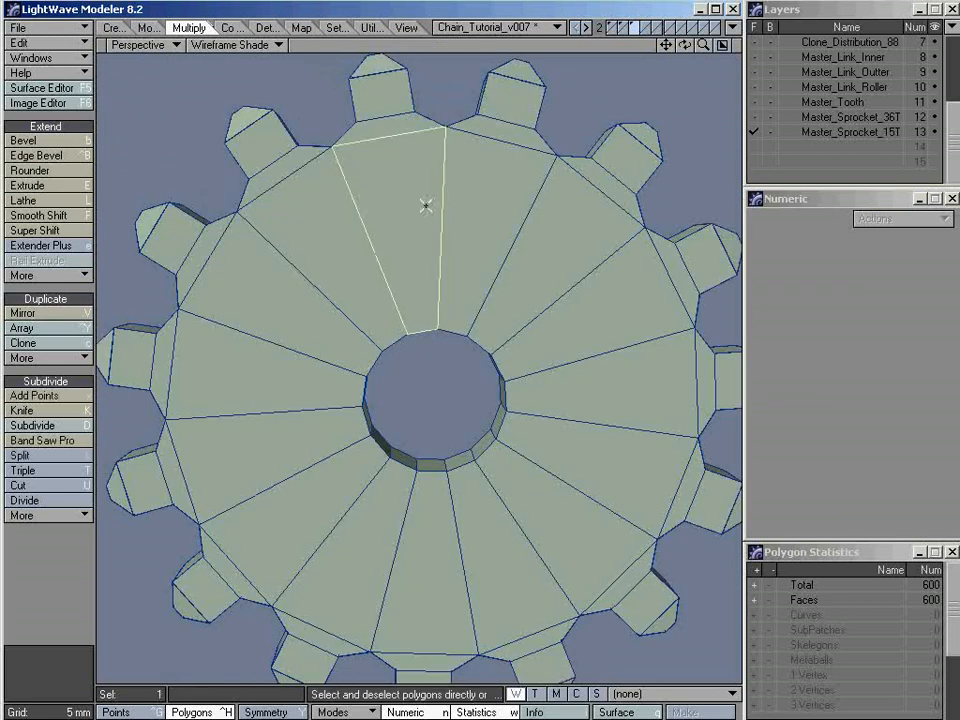
pyautogui.click(50, 440)
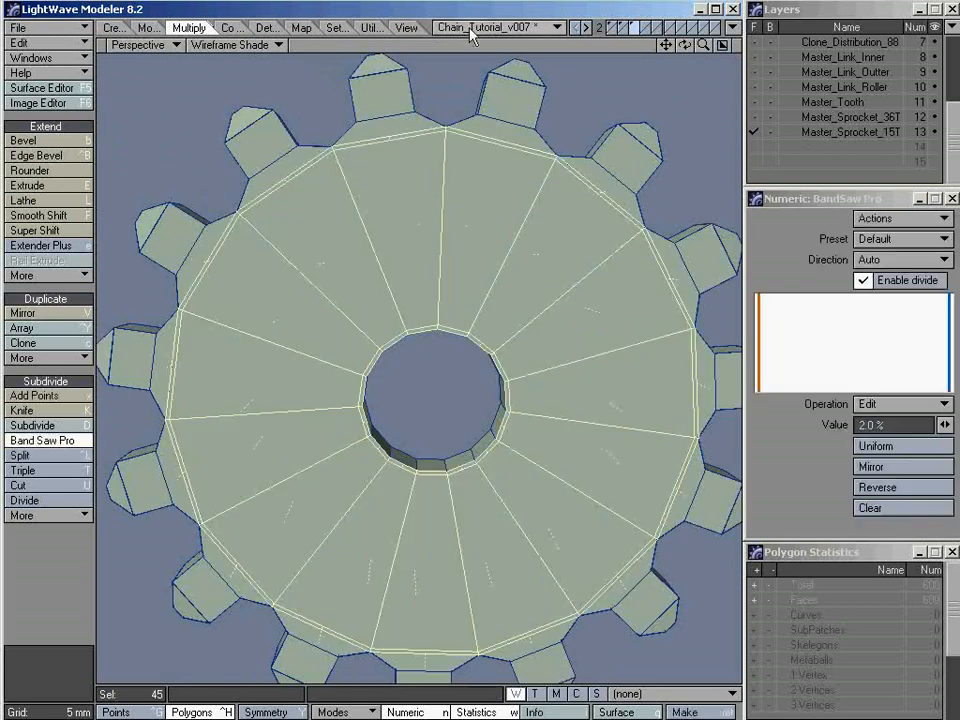
pyautogui.click(429, 29)
pyautogui.press('/')
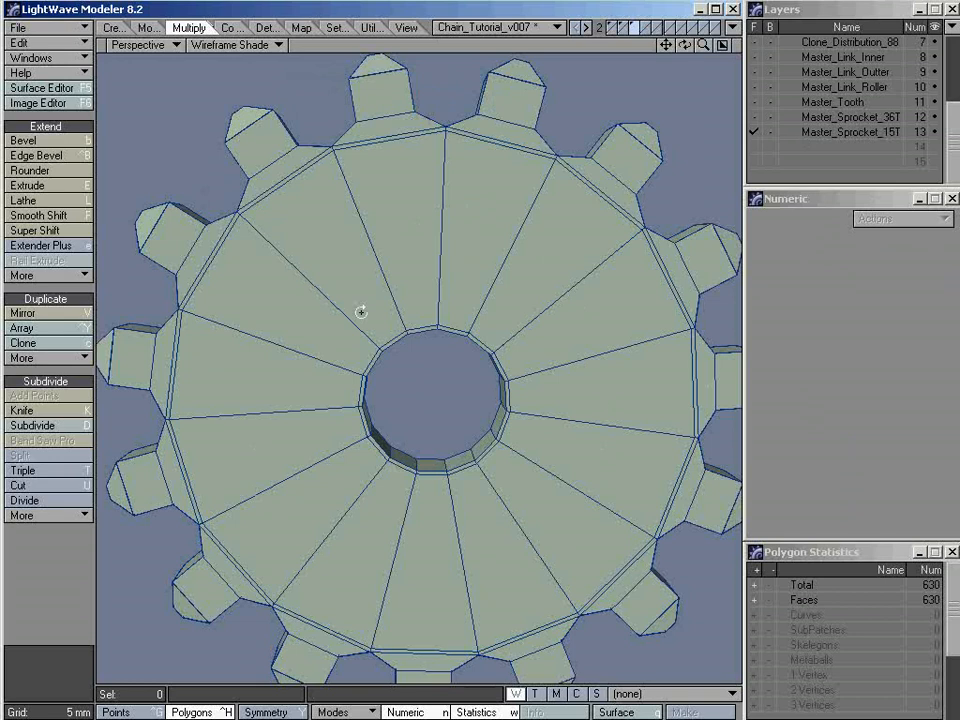
# Cut the hub hole's inner wall with Band Saw Pro, replacing the existing cuts with a mirrored pair at 10%, and deselect everything
pyautogui.keyDown('alt'); pyautogui.moveTo(362, 313); pyautogui.dragTo(427, 428); pyautogui.keyUp('alt')
pyautogui.click(427, 428)
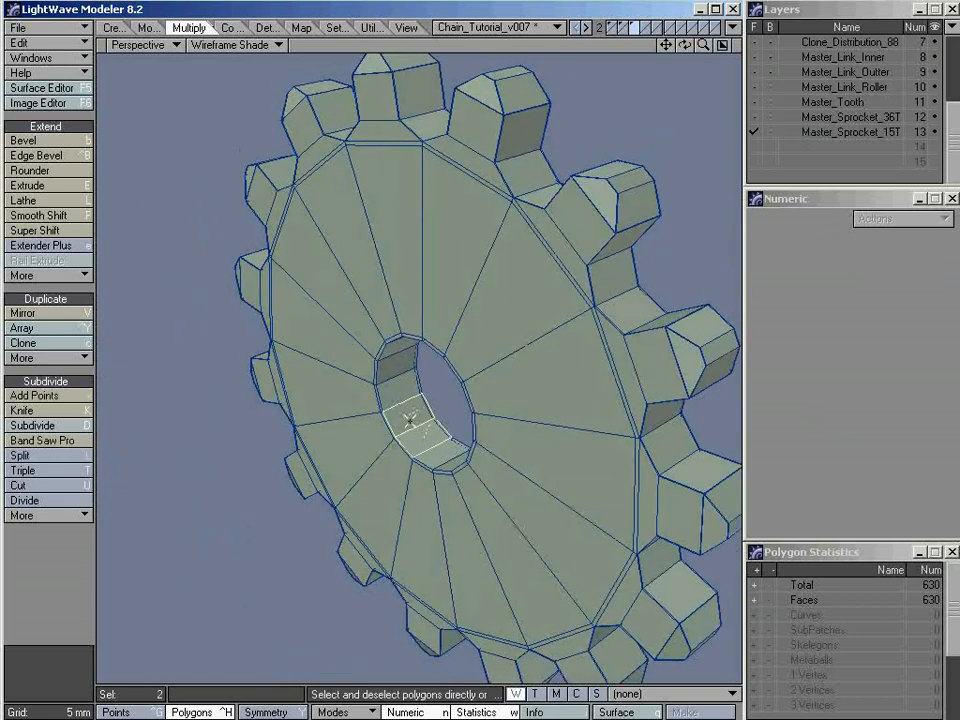
pyautogui.click(64, 440)
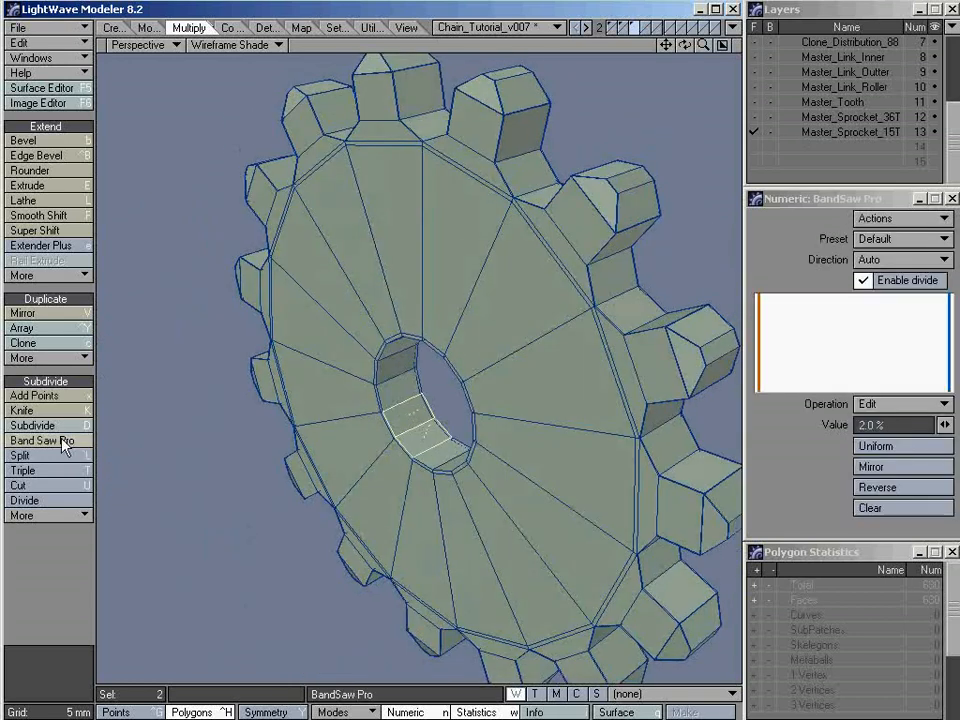
pyautogui.click(898, 510)
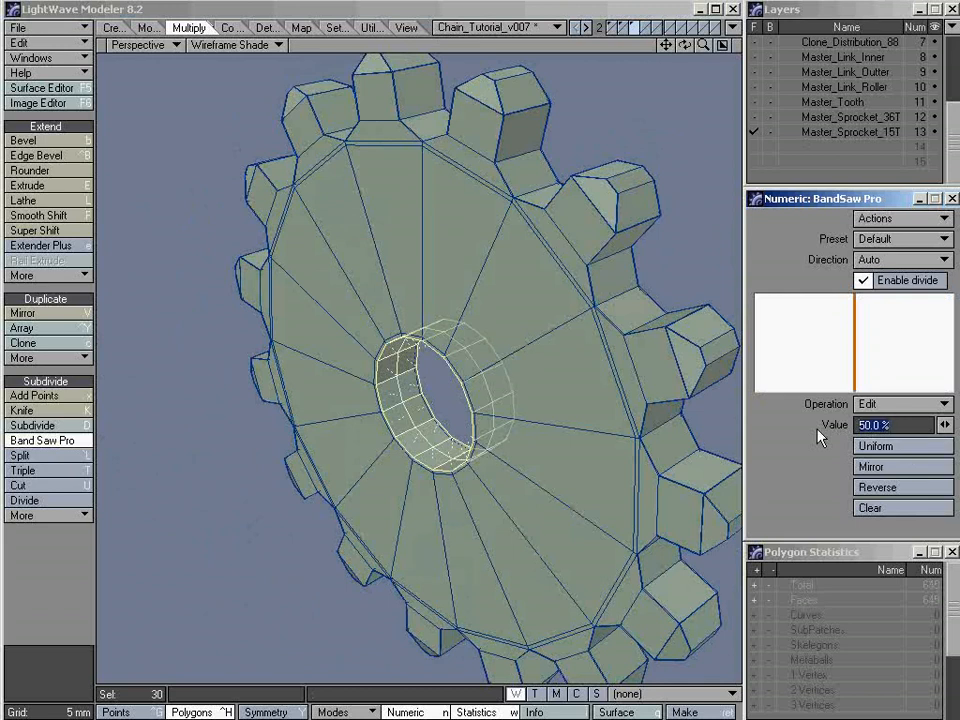
pyautogui.write('10')
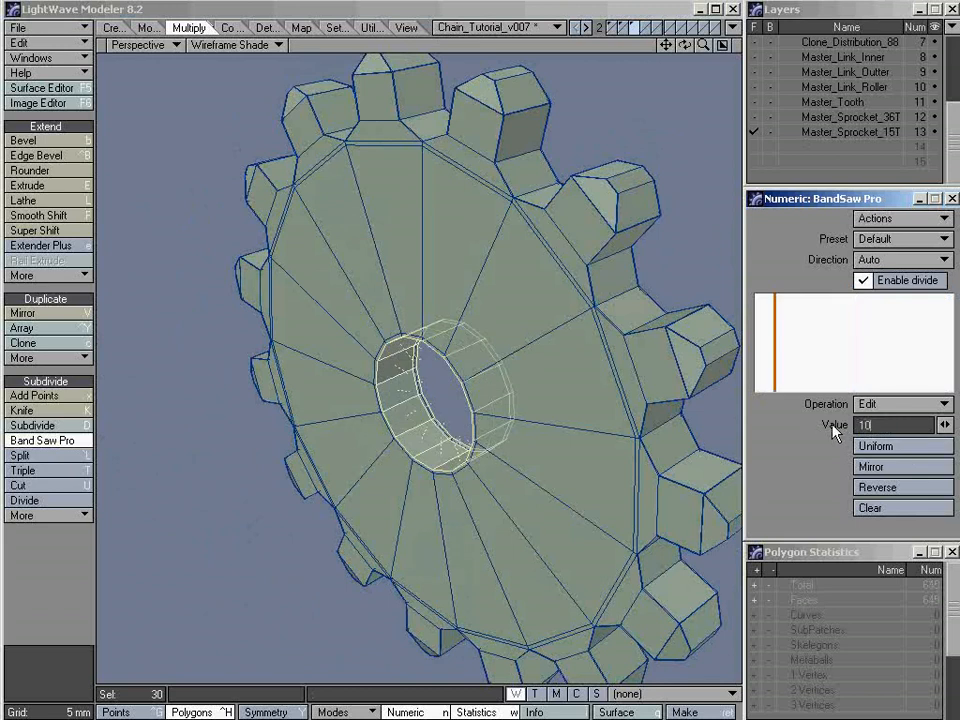
pyautogui.press('Return')
pyautogui.click(868, 468)
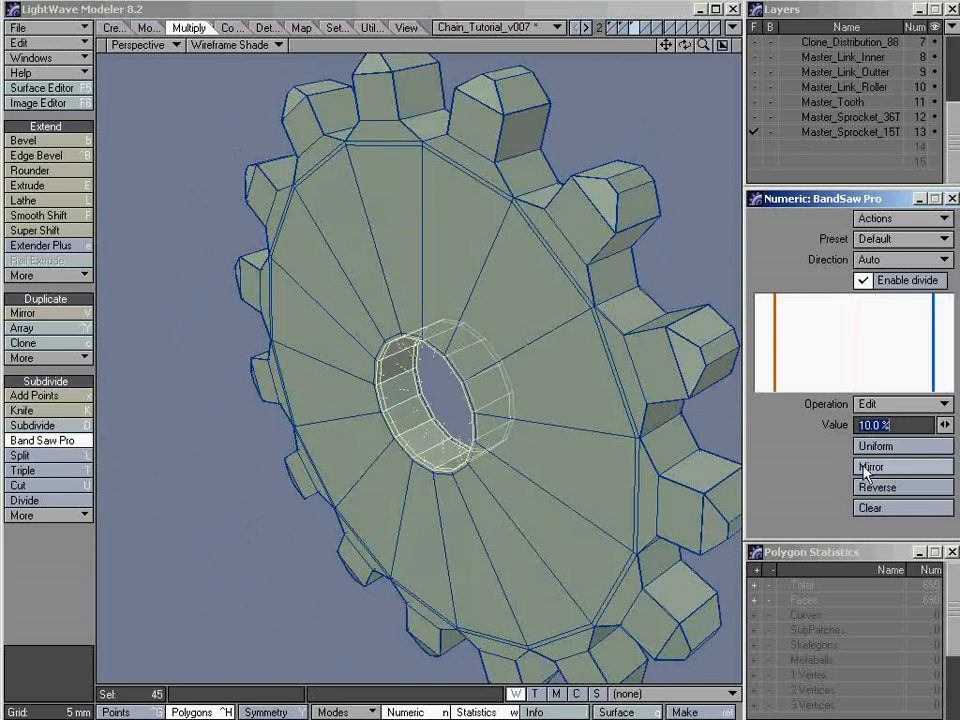
pyautogui.click(427, 27)
pyautogui.press('space')
pyautogui.press('/')
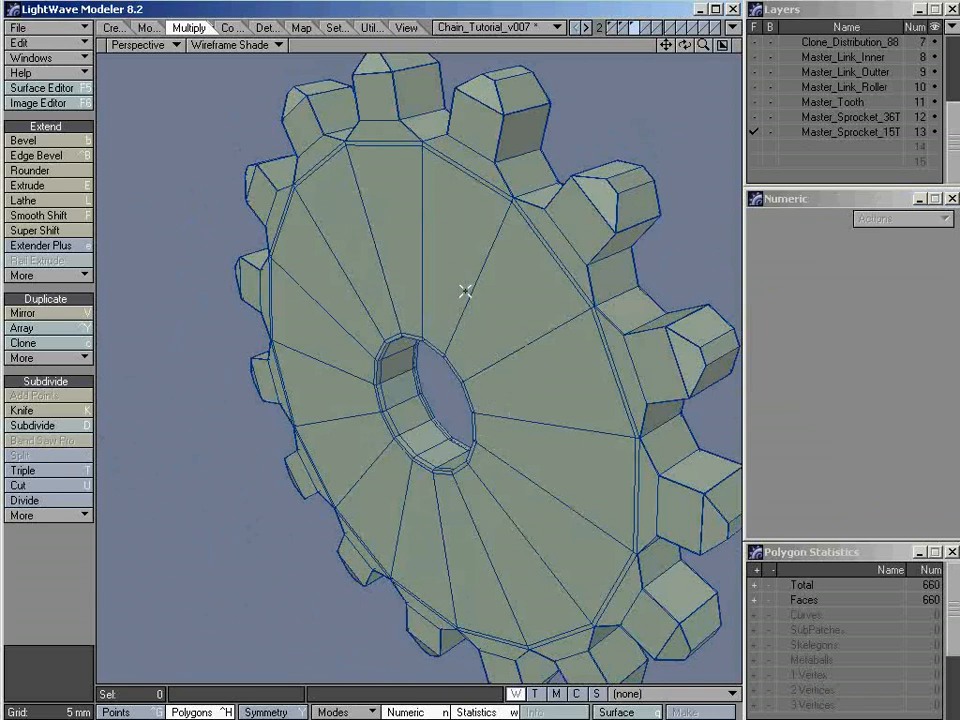
# Preview the 15-tooth sprocket as subpatches with texture shading, examine its smoothed edges and hub hole, and return to polygon faces
pyautogui.press('a')
pyautogui.keyDown('alt'); pyautogui.moveTo(474, 366); pyautogui.dragTo(426, 401); pyautogui.keyUp('alt')
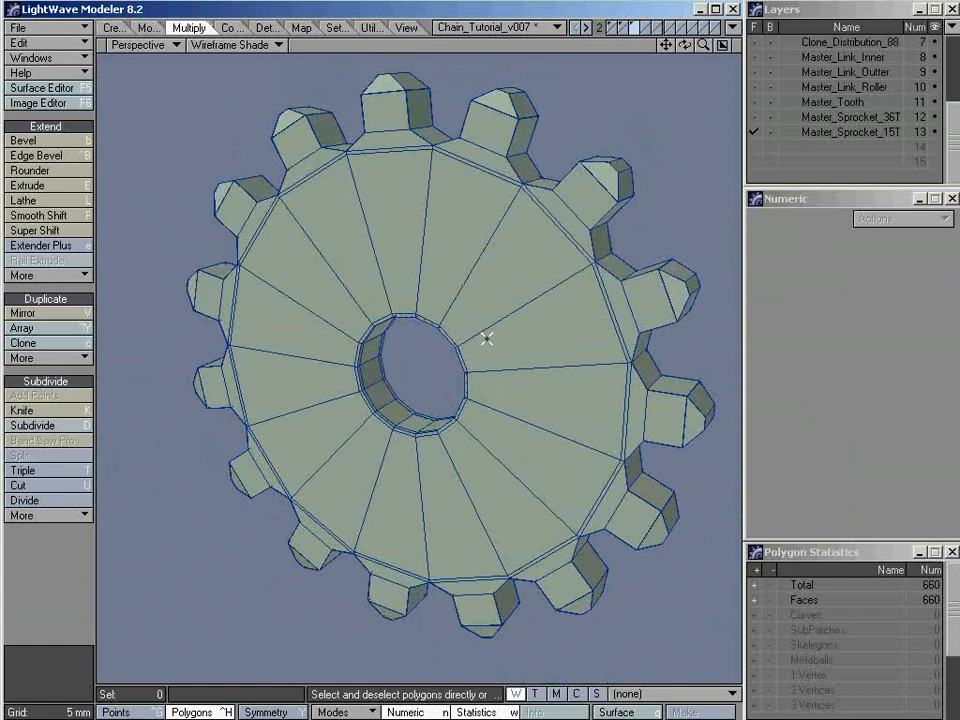
pyautogui.press('Tab')
pyautogui.hotkey('alt', '5')
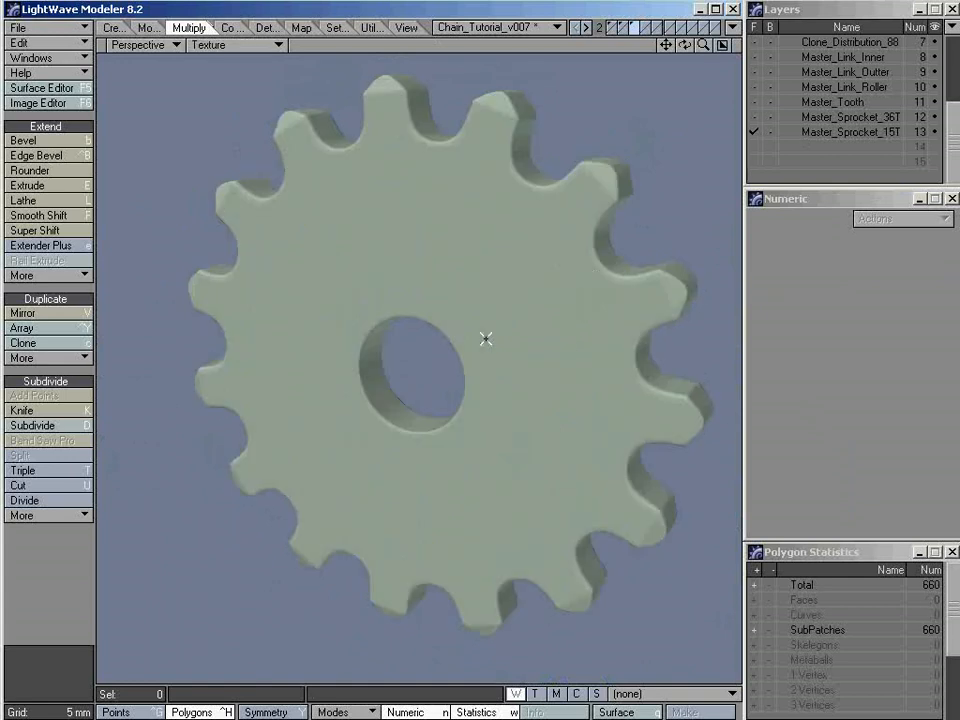
pyautogui.keyDown('alt'); pyautogui.moveTo(585, 300); pyautogui.dragTo(480, 377); pyautogui.keyUp('alt')
pyautogui.keyDown('alt'); pyautogui.moveTo(619, 291); pyautogui.dragTo(654, 174); pyautogui.keyUp('alt')
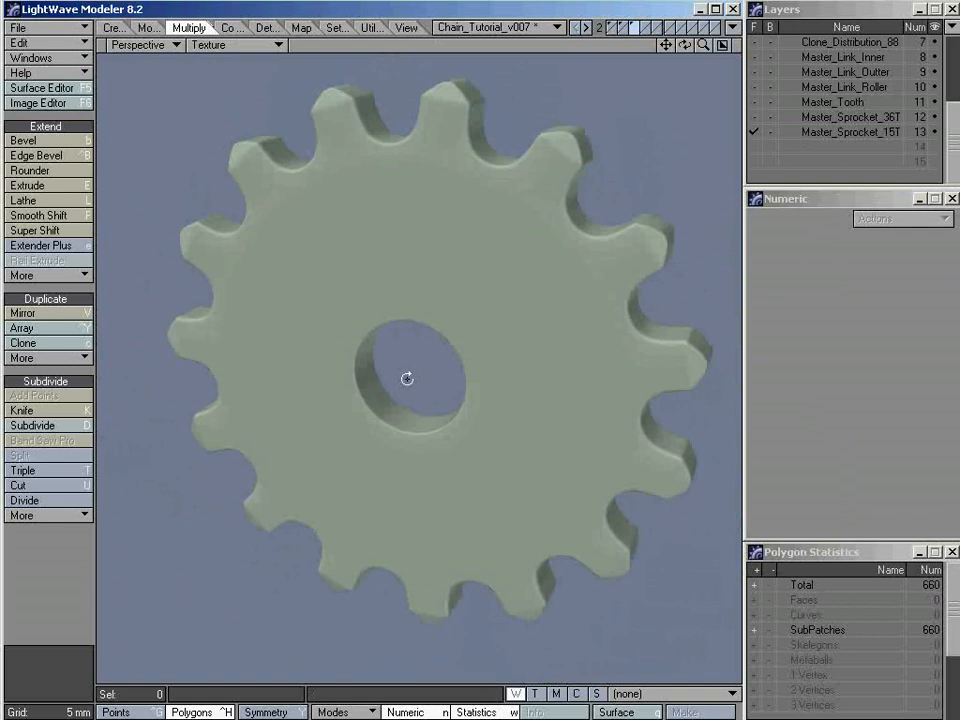
pyautogui.moveTo(407, 378)
pyautogui.keyDown('alt'); pyautogui.mouseDown()
pyautogui.moveTo(587, 298)
pyautogui.moveTo(461, 356)
pyautogui.moveTo(418, 360)
pyautogui.mouseUp(); pyautogui.keyUp('alt')
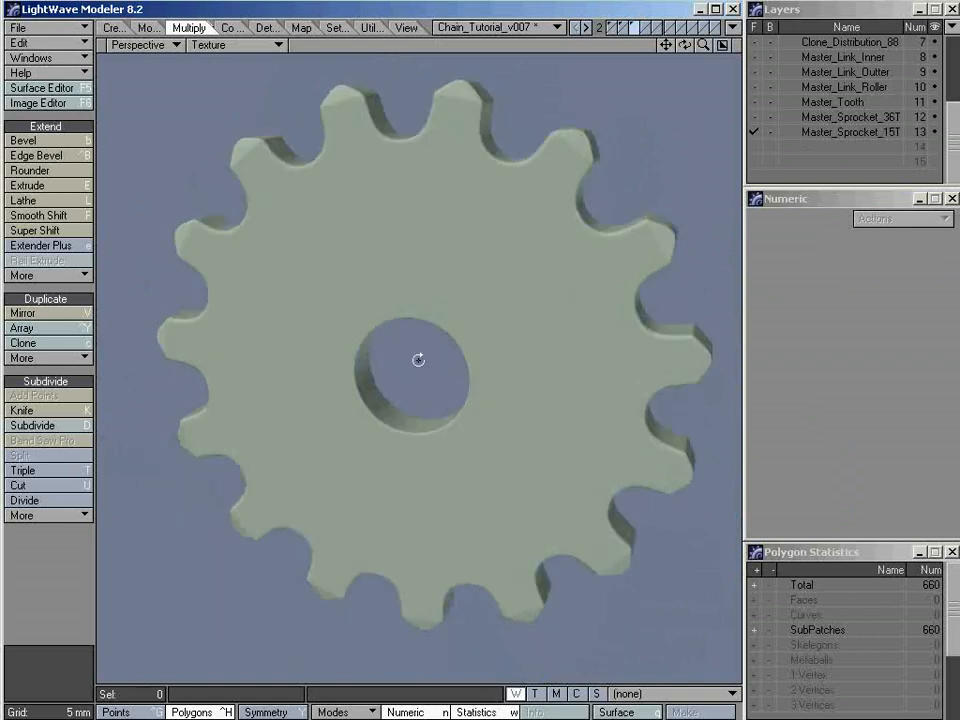
pyautogui.press('Tab')
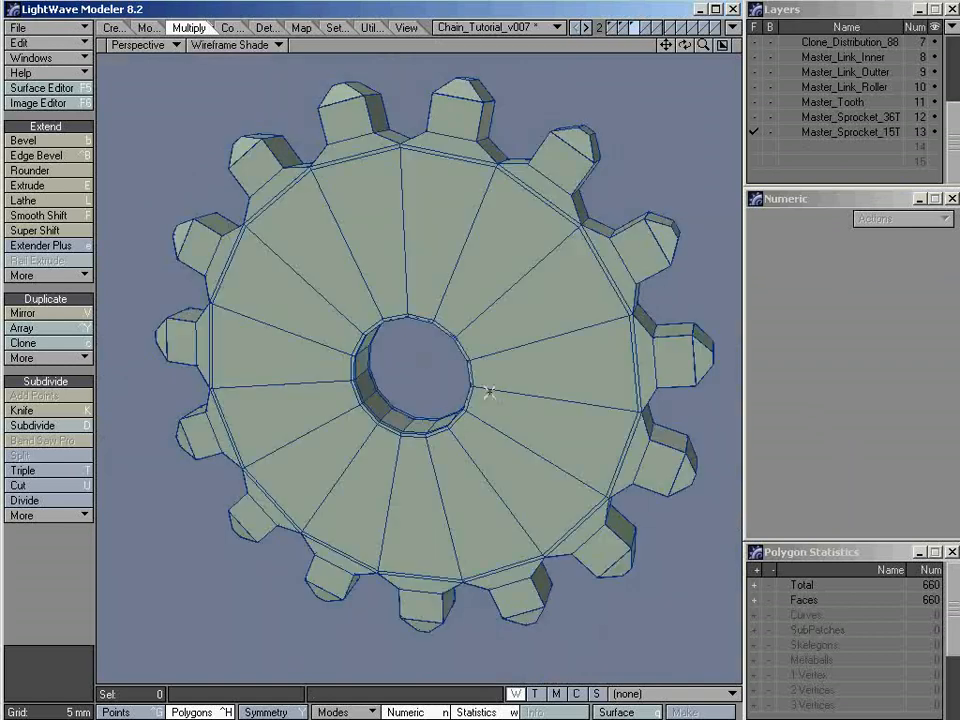
# Compare the Master_Sprocket_36T and Master_Sprocket_15T layers, and examine the single tooth in Master_Tooth from several angles
pyautogui.click(825, 117)
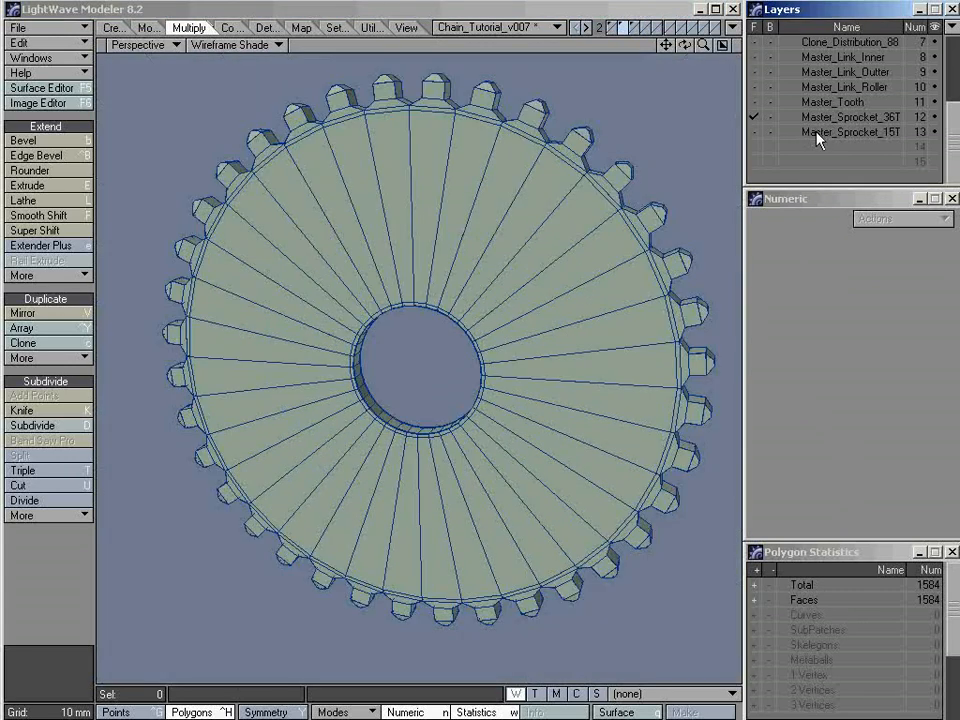
pyautogui.click(818, 133)
pyautogui.click(818, 120)
pyautogui.click(818, 103)
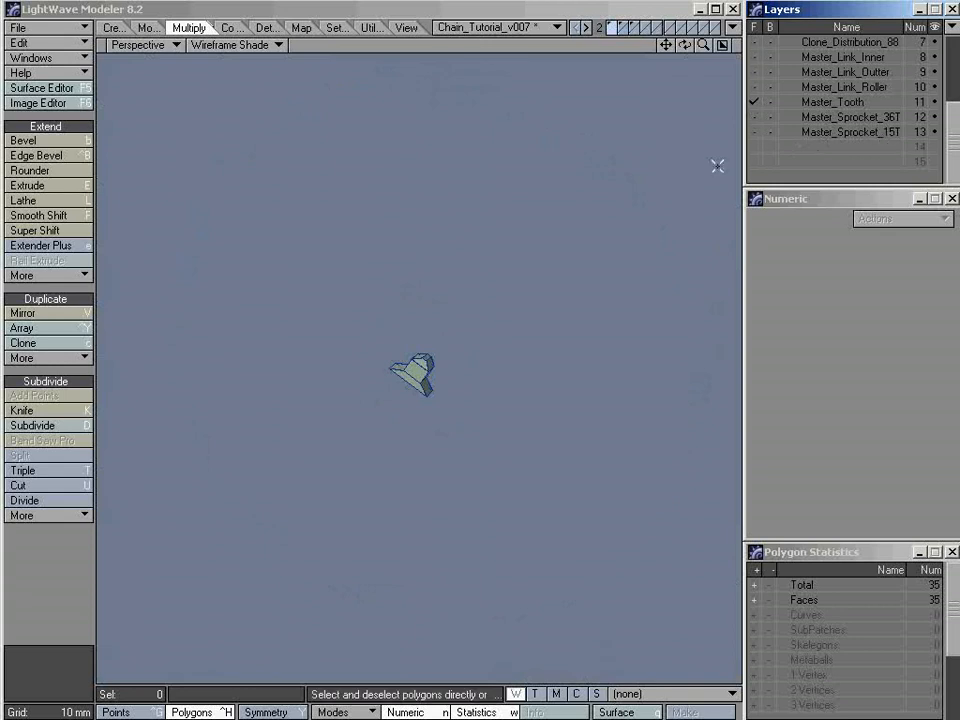
pyautogui.press('a')
pyautogui.keyDown('alt'); pyautogui.moveTo(525, 361); pyautogui.dragTo(268, 310); pyautogui.keyUp('alt')
pyautogui.keyDown('alt'); pyautogui.moveTo(268, 310); pyautogui.dragTo(454, 371); pyautogui.keyUp('alt')
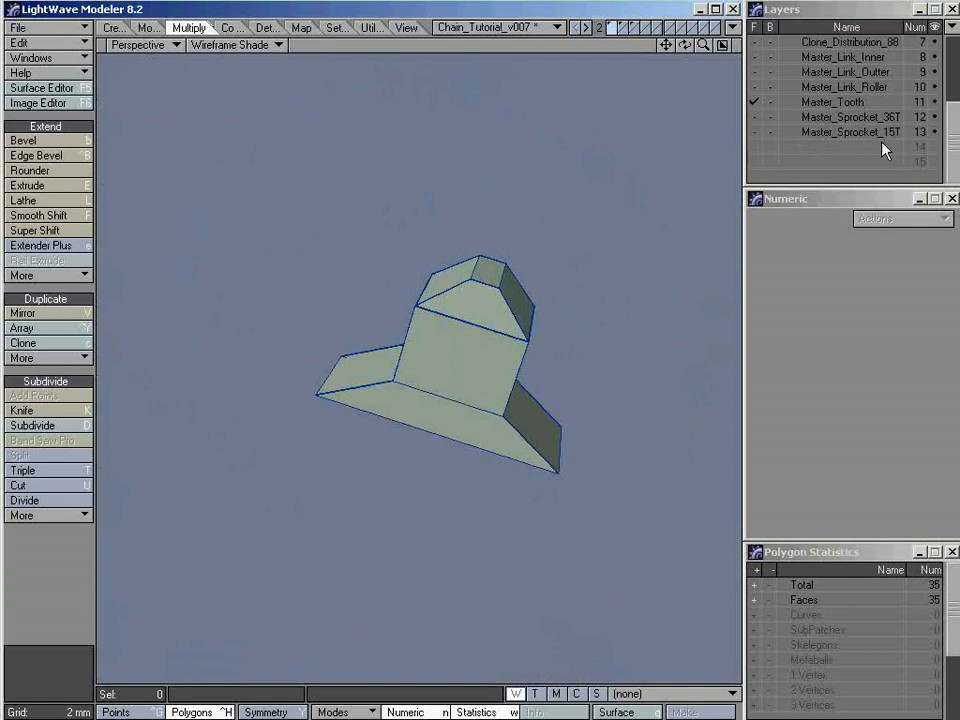
pyautogui.keyDown('alt'); pyautogui.moveTo(565, 352); pyautogui.dragTo(510, 429); pyautogui.keyUp('alt')
pyautogui.press('a')
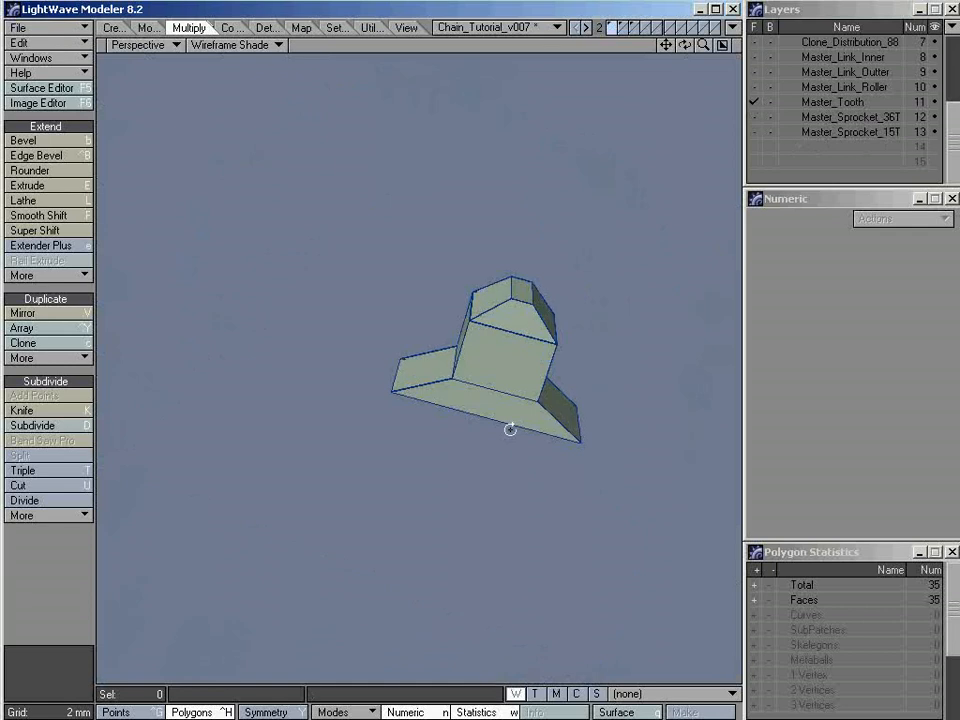
pyautogui.keyDown('alt'); pyautogui.moveTo(420, 369); pyautogui.dragTo(581, 357); pyautogui.keyUp('alt')
# Restore the four-view layout and inspect the Master_Sprocket_15T layer fitted in all views
pyautogui.press('0')
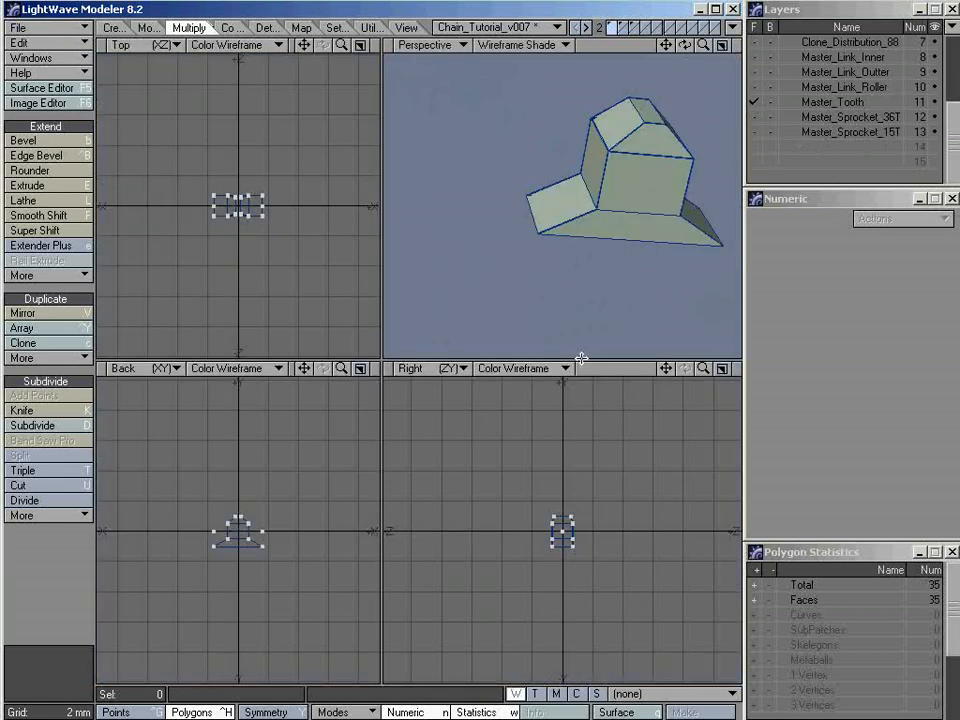
pyautogui.press('a')
pyautogui.click(825, 118)
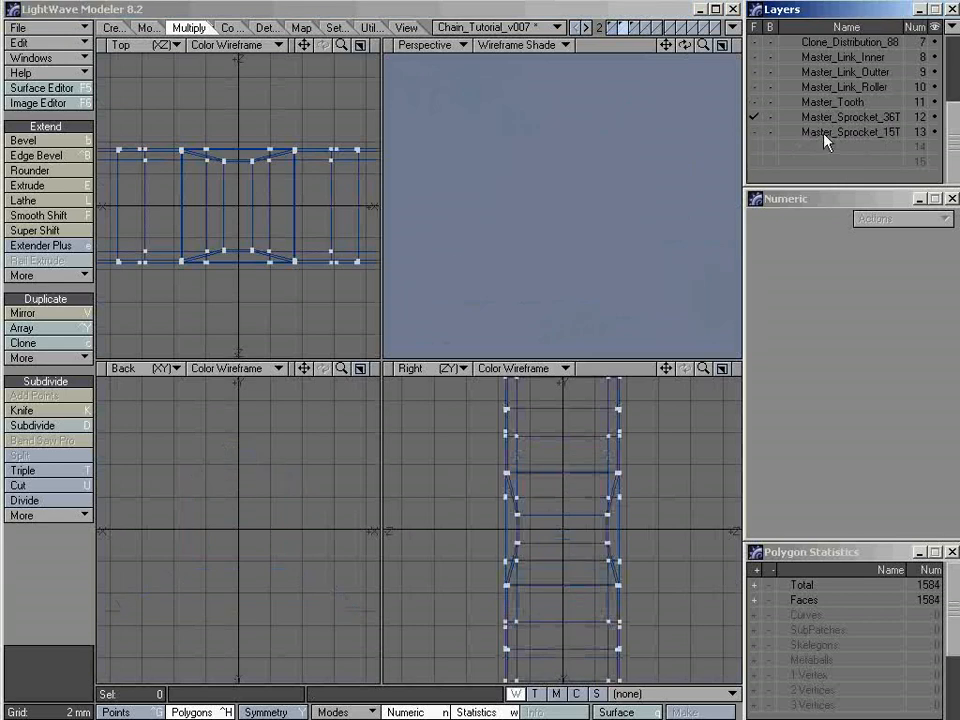
pyautogui.click(830, 132)
pyautogui.press('a')
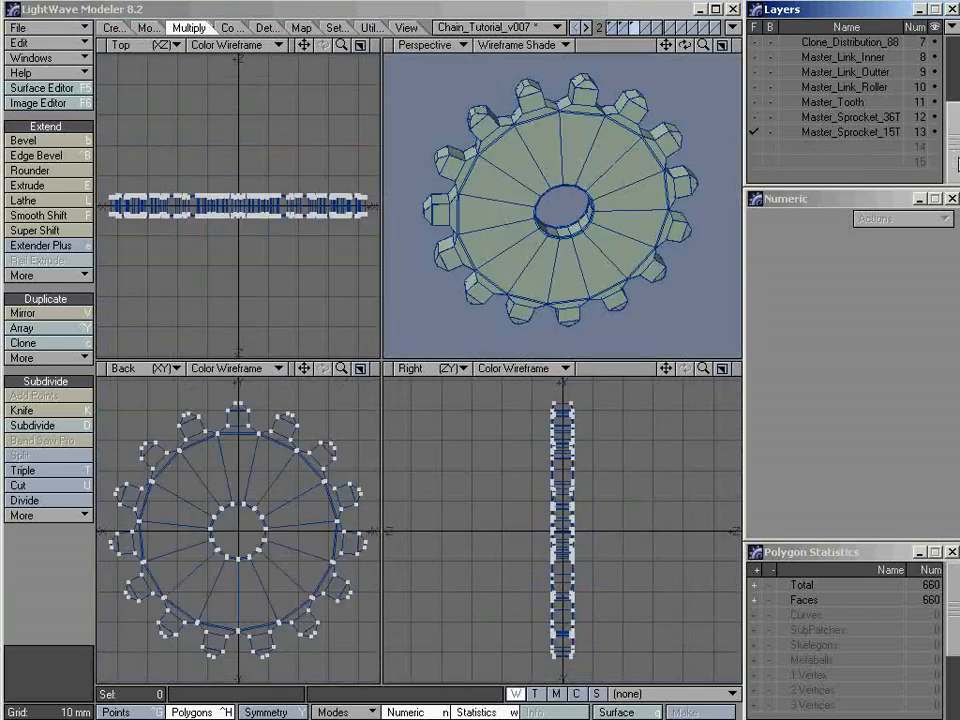
pyautogui.moveTo(958, 162)
pyautogui.mouseDown()
pyautogui.moveTo(957, 90)
pyautogui.moveTo(953, 157)
pyautogui.mouseUp()
pyautogui.moveTo(956, 151)
pyautogui.mouseDown()
pyautogui.moveTo(956, 134)
pyautogui.moveTo(956, 148)
pyautogui.mouseUp()
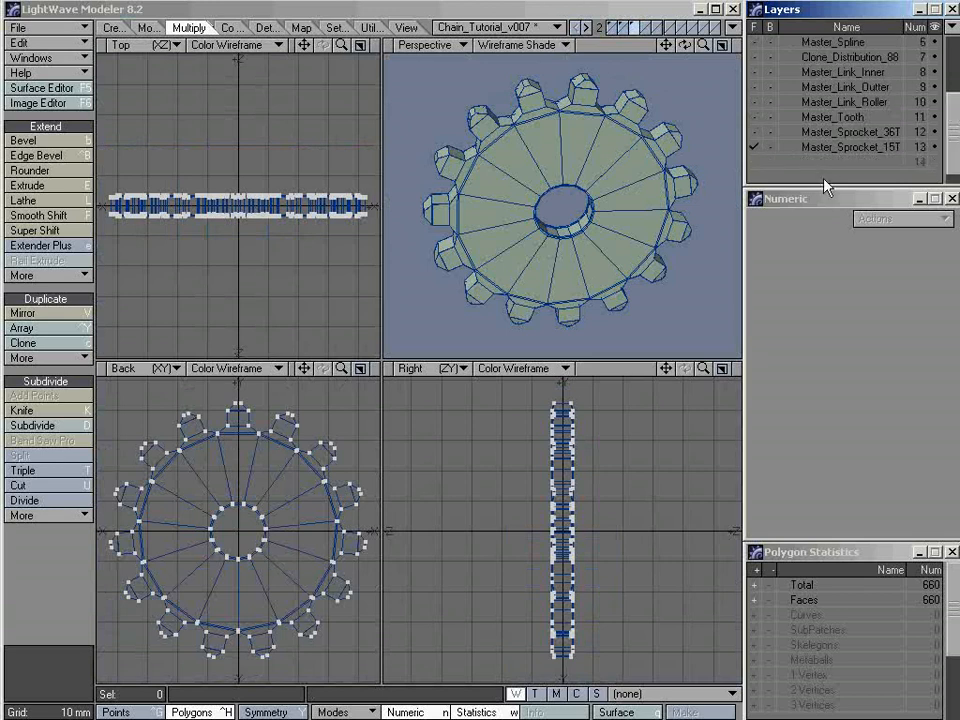
pyautogui.keyDown('alt'); pyautogui.moveTo(609, 220); pyautogui.dragTo(558, 234); pyautogui.keyUp('alt')
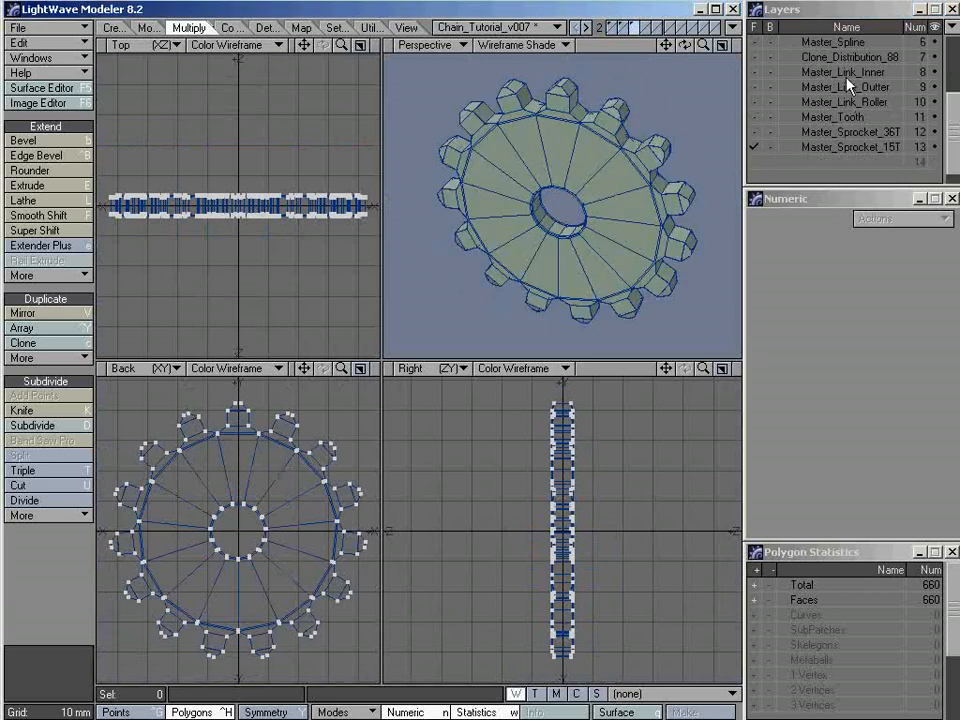
# Bring the Master_Link_Inner, Master_Link_Outter and Master_Link_Roller layers to the foreground together and fit them in all views
pyautogui.moveTo(846, 80); pyautogui.dragTo(846, 97)
pyautogui.press('a')
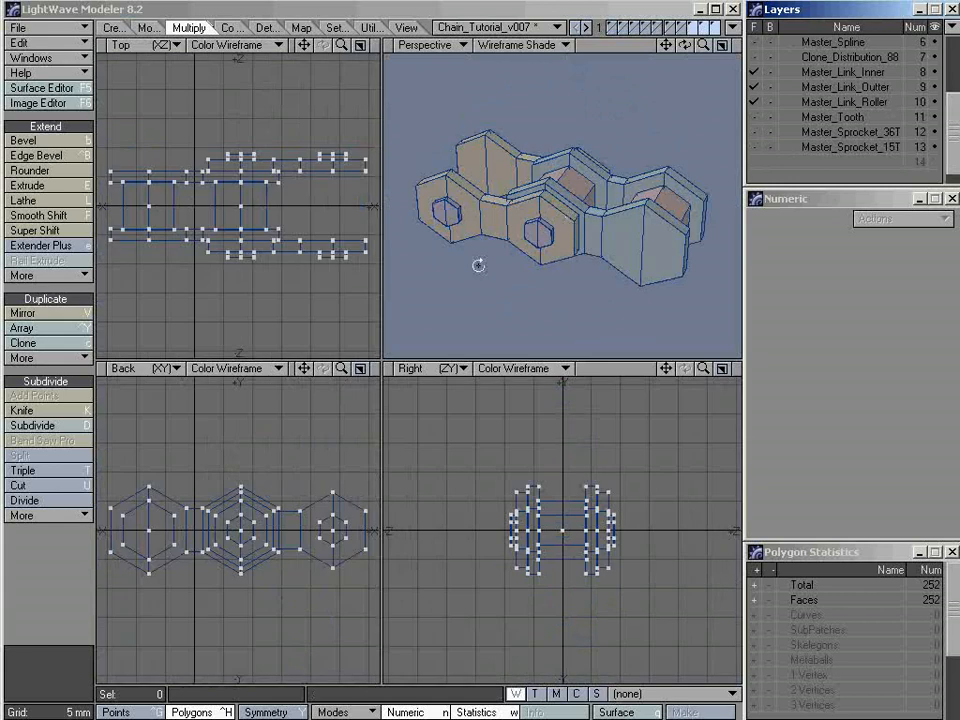
pyautogui.keyDown('alt'); pyautogui.moveTo(478, 265); pyautogui.dragTo(561, 220); pyautogui.keyUp('alt')
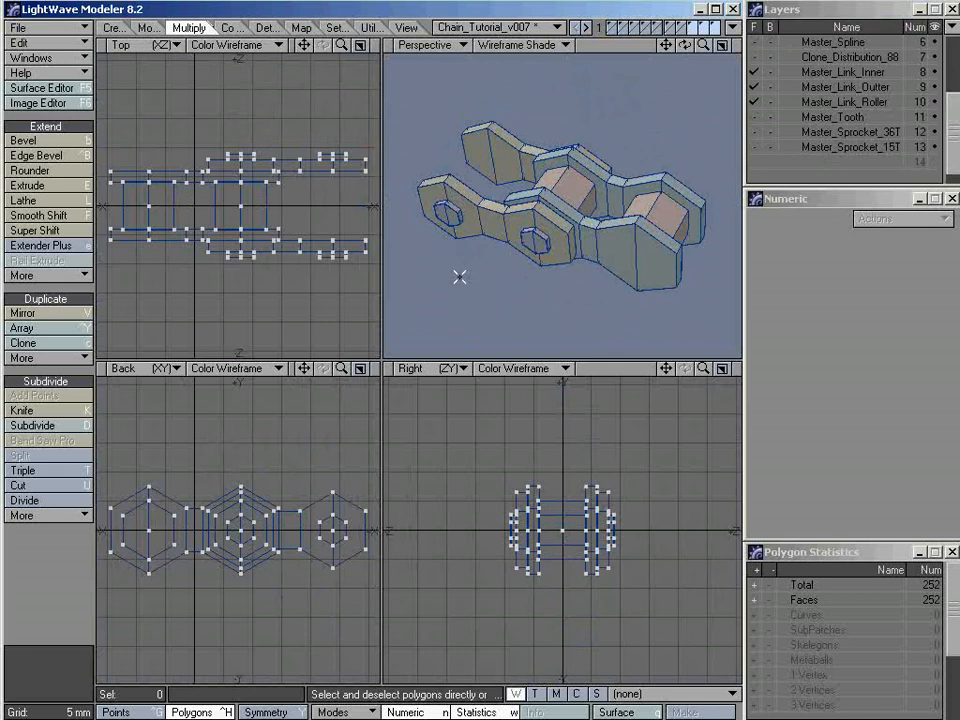
# Preview the combined chain link parts as subpatches in a single textured perspective view, and return to faces in the four-view layout
pyautogui.press('Tab')
pyautogui.press('KP_5')
pyautogui.press('KP_0')
pyautogui.press('a')
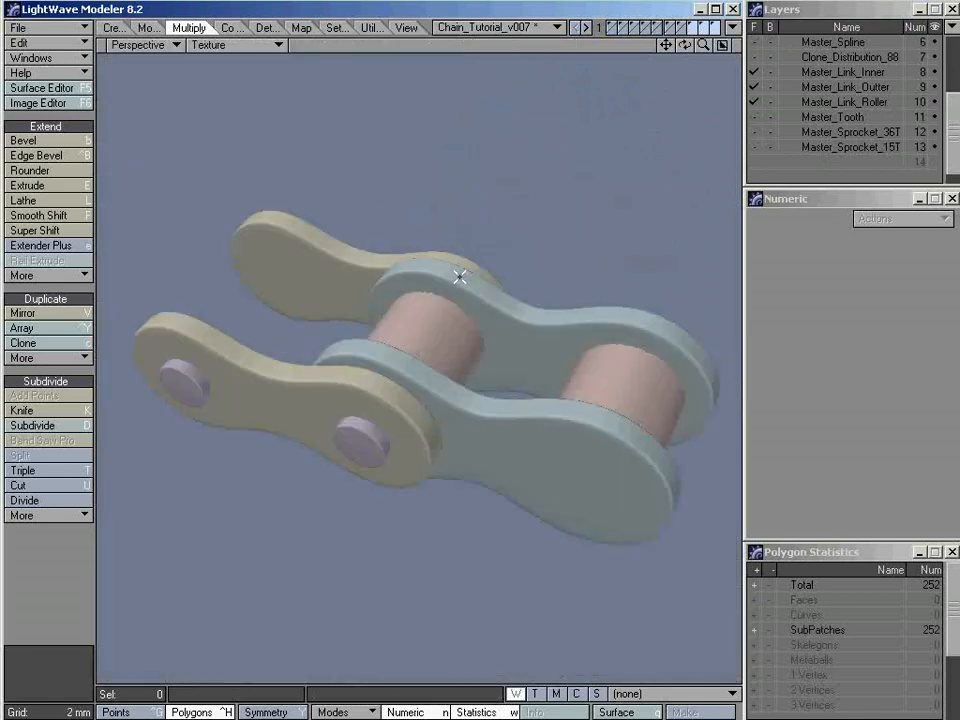
pyautogui.moveTo(403, 401)
pyautogui.keyDown('alt'); pyautogui.mouseDown()
pyautogui.moveTo(587, 210)
pyautogui.moveTo(431, 424)
pyautogui.moveTo(369, 450)
pyautogui.moveTo(453, 395)
pyautogui.mouseUp(); pyautogui.keyUp('alt')
pyautogui.press('KP_5')
pyautogui.press('Tab')
pyautogui.press('KP_0')
pyautogui.press('a')
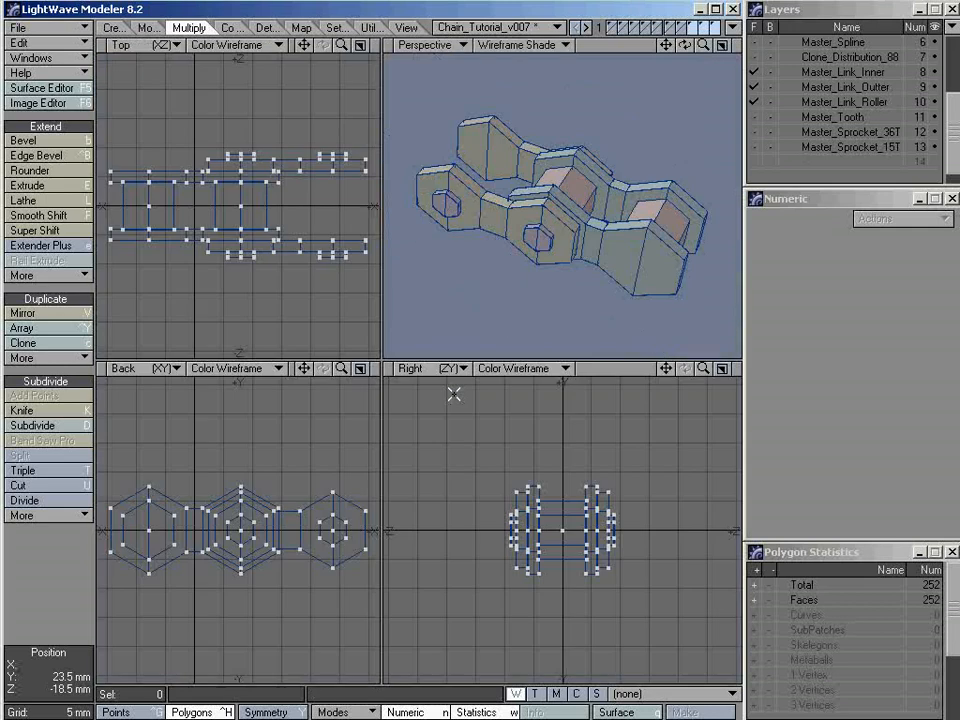
pyautogui.moveTo(521, 289)
pyautogui.keyDown('alt'); pyautogui.mouseDown()
pyautogui.moveTo(563, 259)
pyautogui.moveTo(524, 271)
pyautogui.mouseUp(); pyautogui.keyUp('alt')
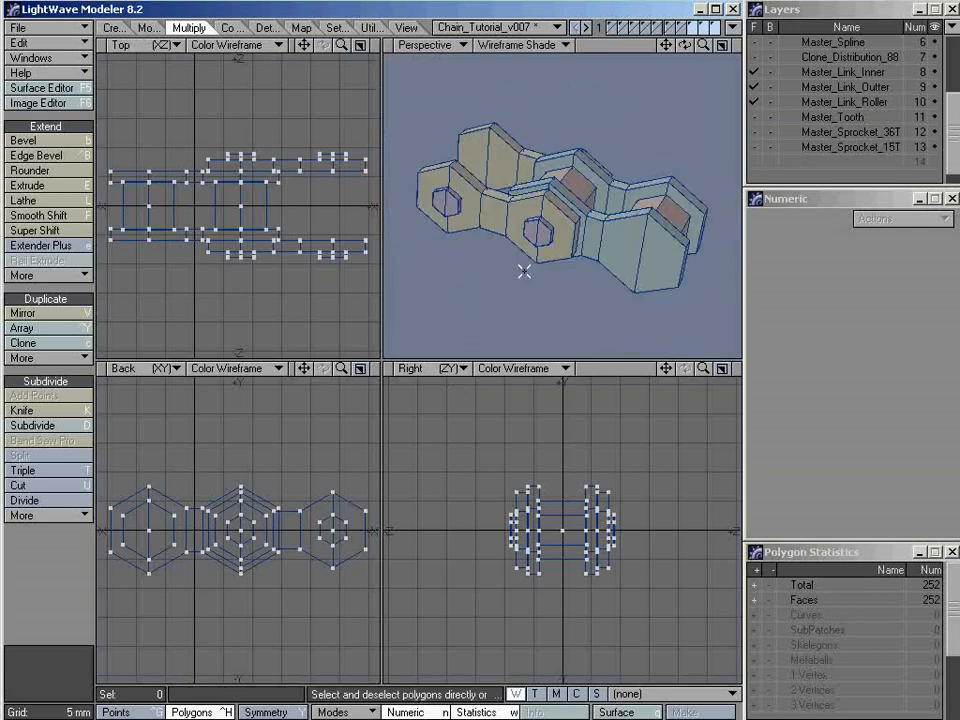